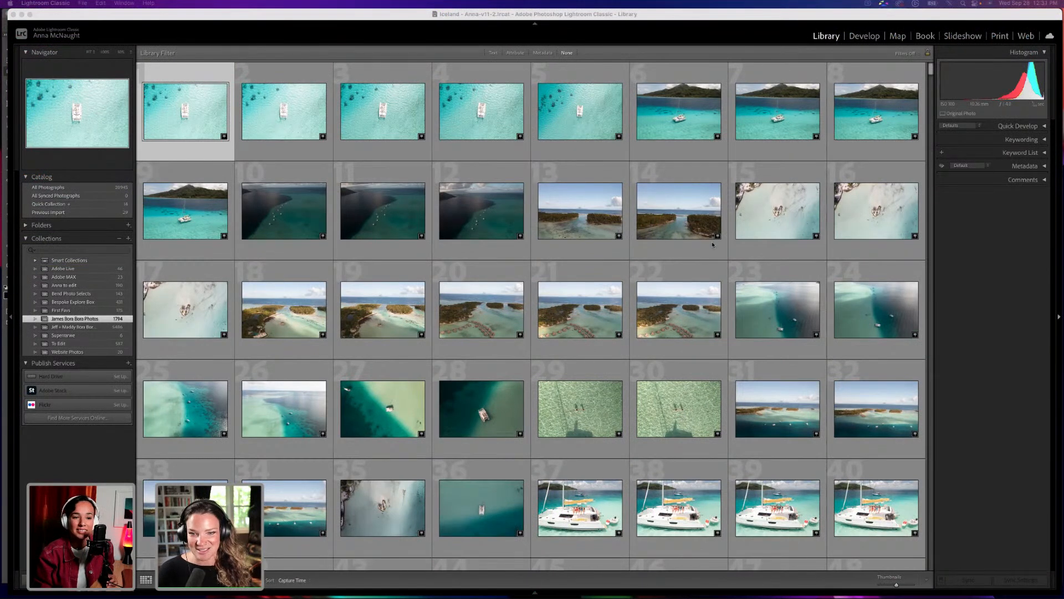
Look through the aerial lagoon, catamaran and overwater bungalow photos at the start of the Bora Bora collection.
{"action": "scroll", "coordinate": [703, 284], "scroll_direction": "down", "scroll_amount": 1}
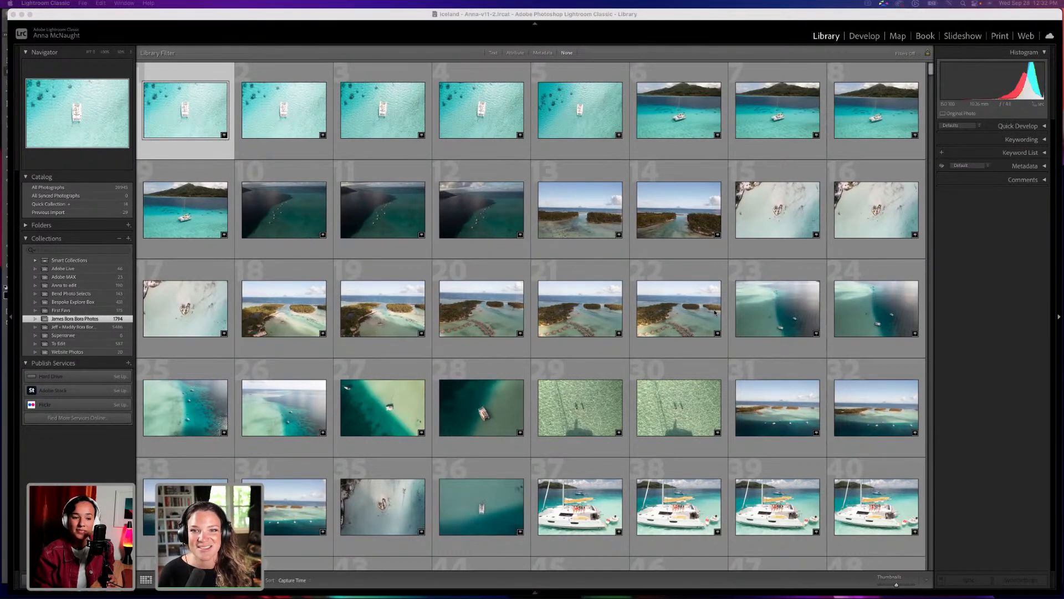
{"action": "scroll", "coordinate": [508, 336], "scroll_direction": "down", "scroll_amount": 2}
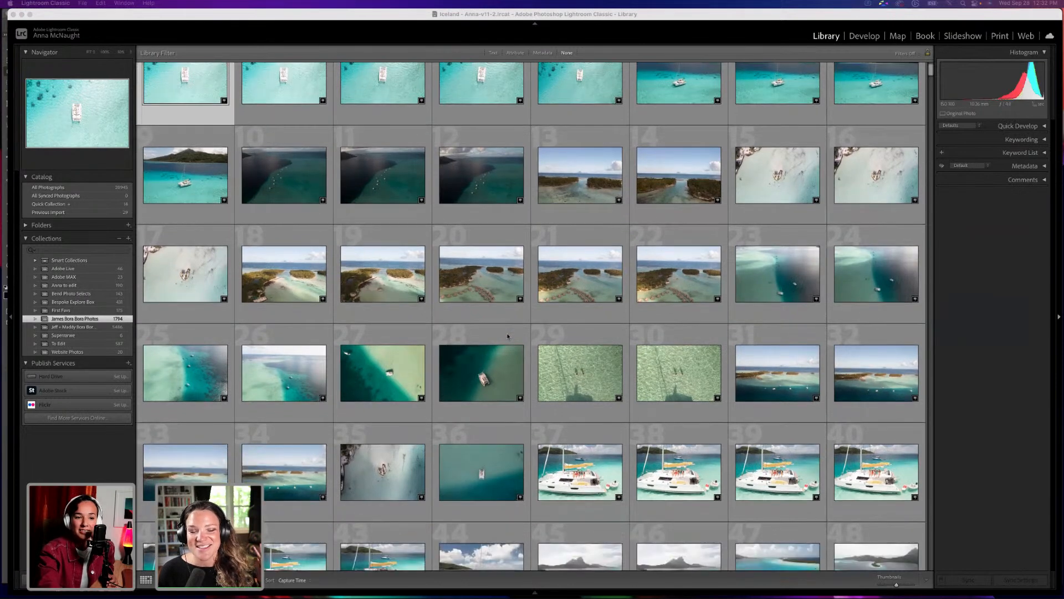
{"action": "scroll", "coordinate": [508, 336], "scroll_direction": "down", "scroll_amount": 8}
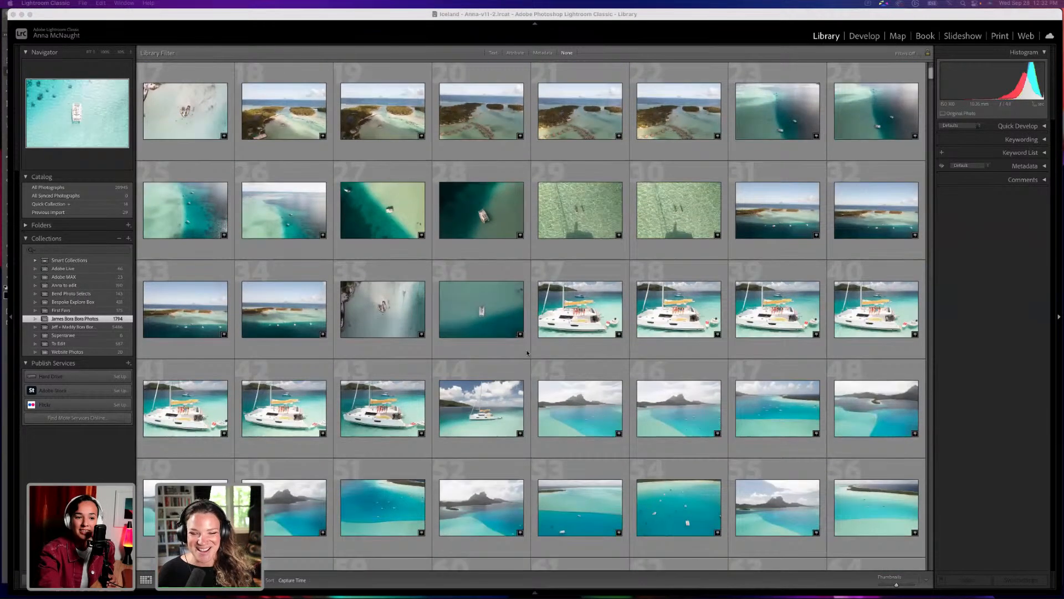
{"action": "scroll", "coordinate": [527, 352], "scroll_direction": "down", "scroll_amount": 5}
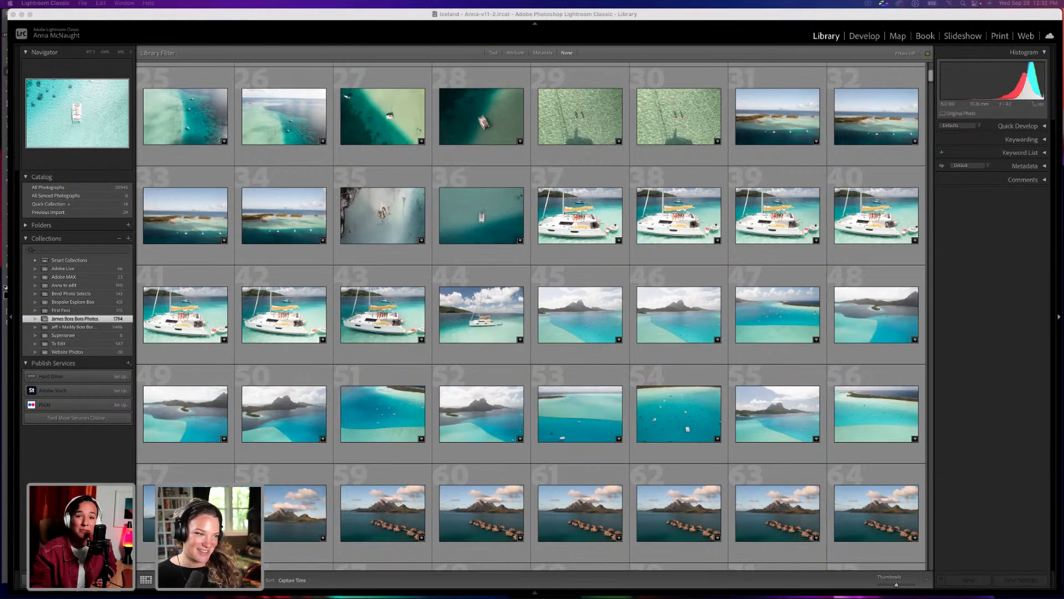
{"action": "scroll", "coordinate": [390, 389], "scroll_direction": "down", "scroll_amount": 3}
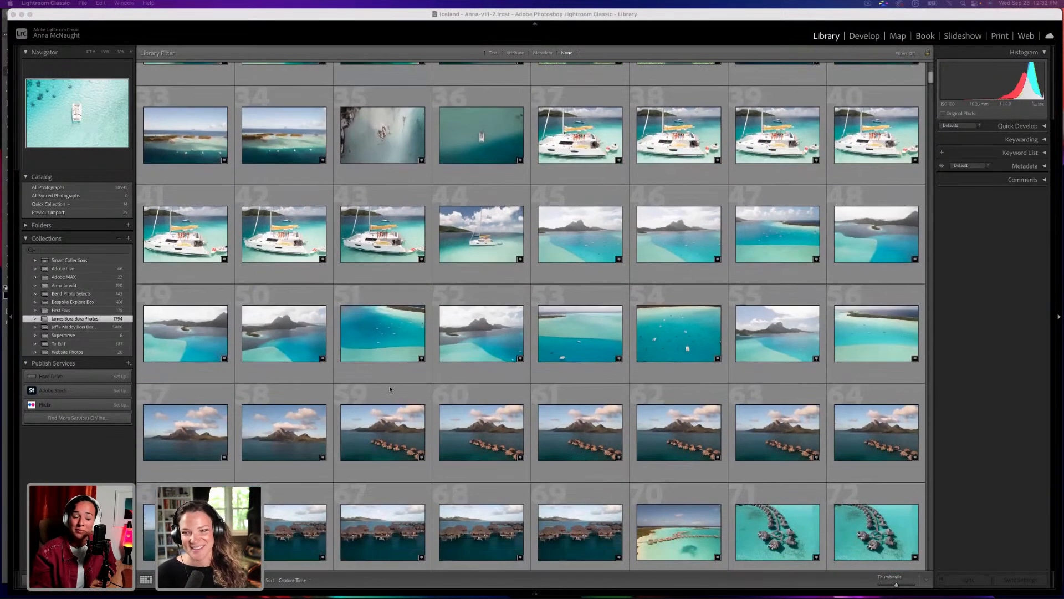
{"action": "scroll", "coordinate": [391, 389], "scroll_direction": "down", "scroll_amount": 3}
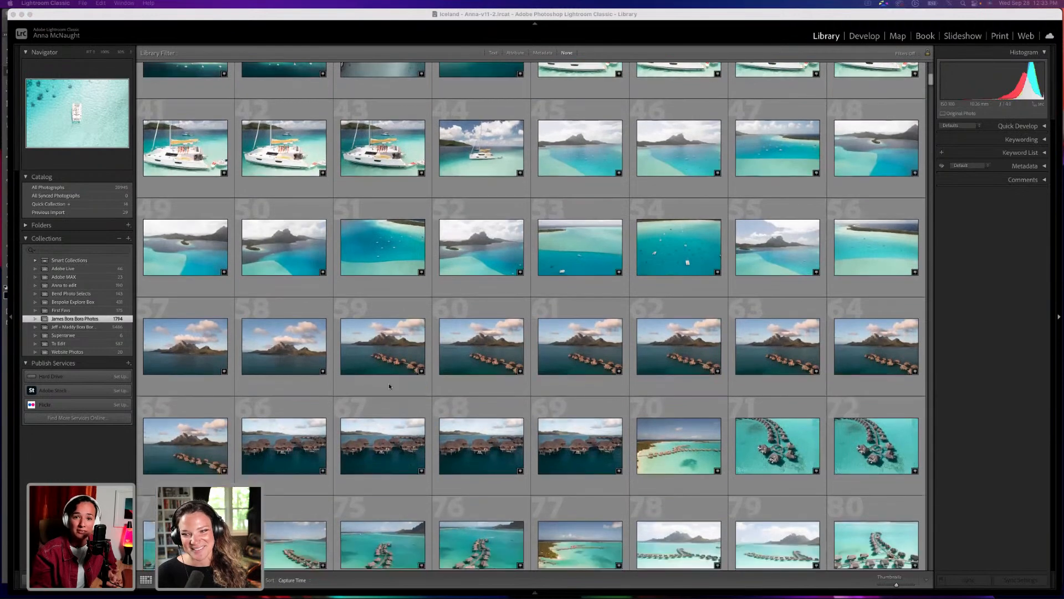
{"action": "scroll", "coordinate": [390, 386], "scroll_direction": "down", "scroll_amount": 2}
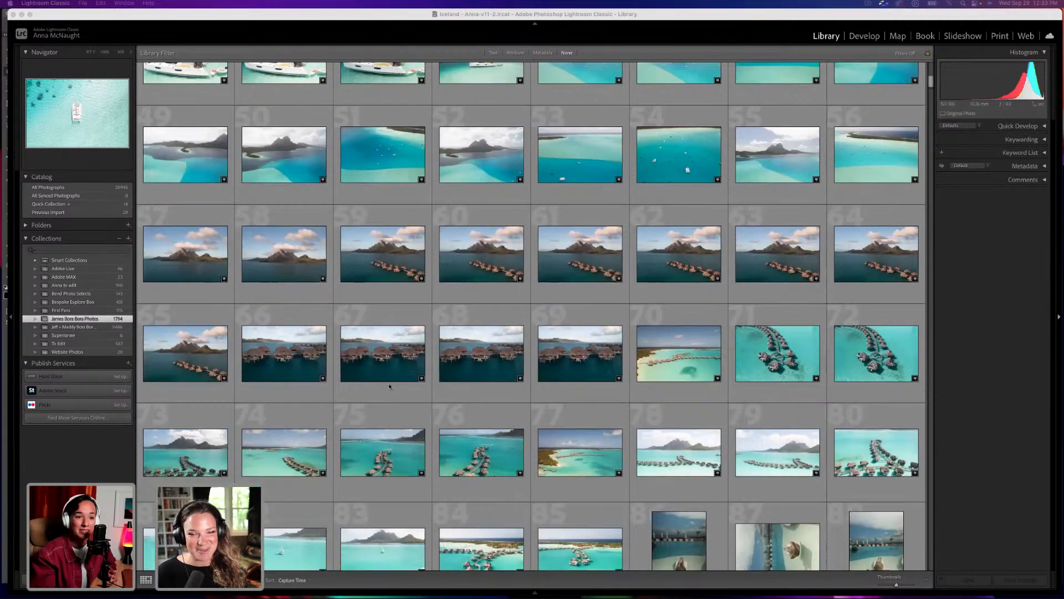
{"action": "scroll", "coordinate": [391, 388], "scroll_direction": "down", "scroll_amount": 2}
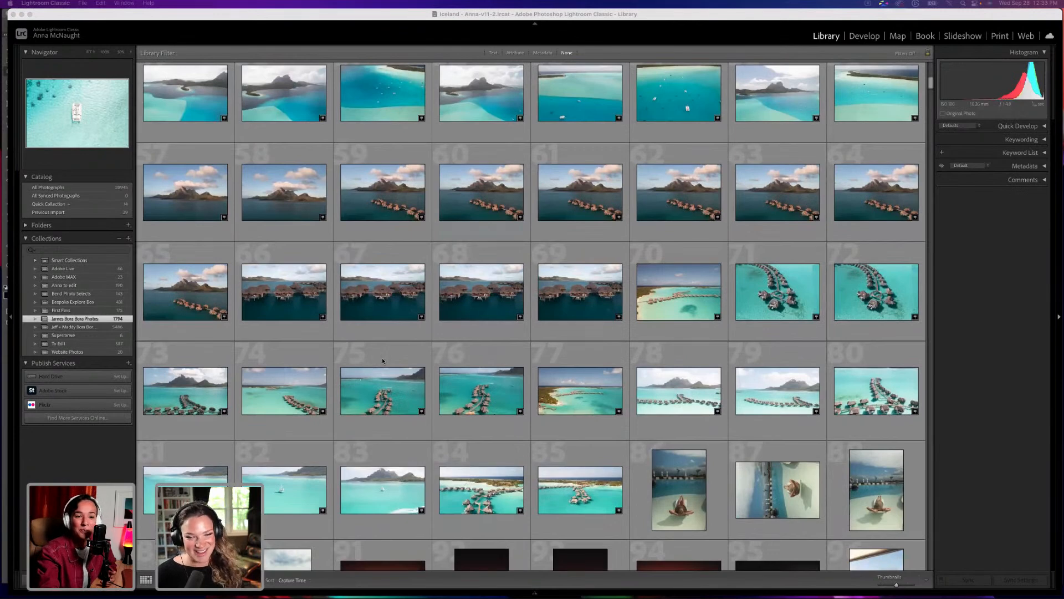
{"action": "scroll", "coordinate": [421, 388], "scroll_direction": "down", "scroll_amount": 2}
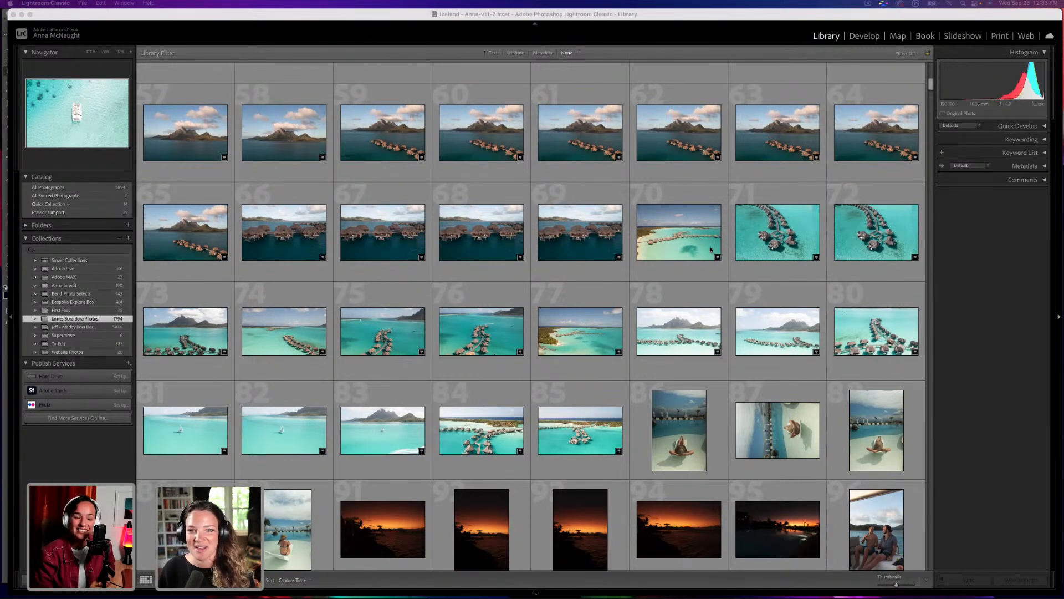
{"action": "scroll", "coordinate": [709, 255], "scroll_direction": "down", "scroll_amount": 3}
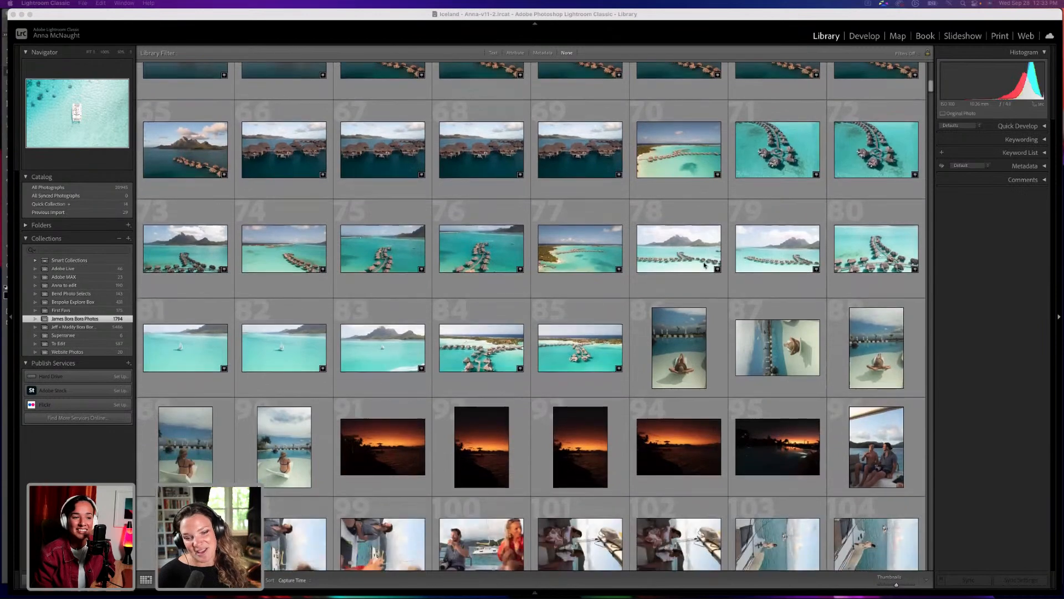
{"action": "scroll", "coordinate": [704, 265], "scroll_direction": "down", "scroll_amount": 1}
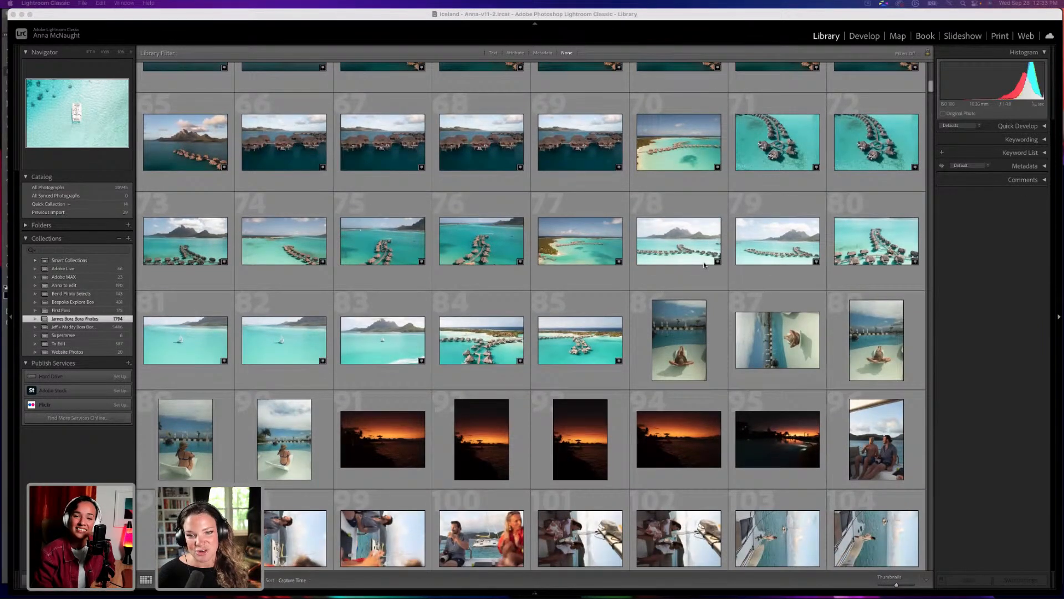
Survey the rest of the Bora Bora collection, from the beach and palm shots through the boat series to the mountain-and-lagoon photos.
{"action": "scroll", "coordinate": [704, 265], "scroll_direction": "down", "scroll_amount": 4}
{"action": "scroll", "coordinate": [702, 256], "scroll_direction": "down", "scroll_amount": 20}
{"action": "scroll", "coordinate": [702, 256], "scroll_direction": "down", "scroll_amount": 20}
{"action": "scroll", "coordinate": [702, 256], "scroll_direction": "down", "scroll_amount": 20}
{"action": "scroll", "coordinate": [703, 256], "scroll_direction": "down", "scroll_amount": 20}
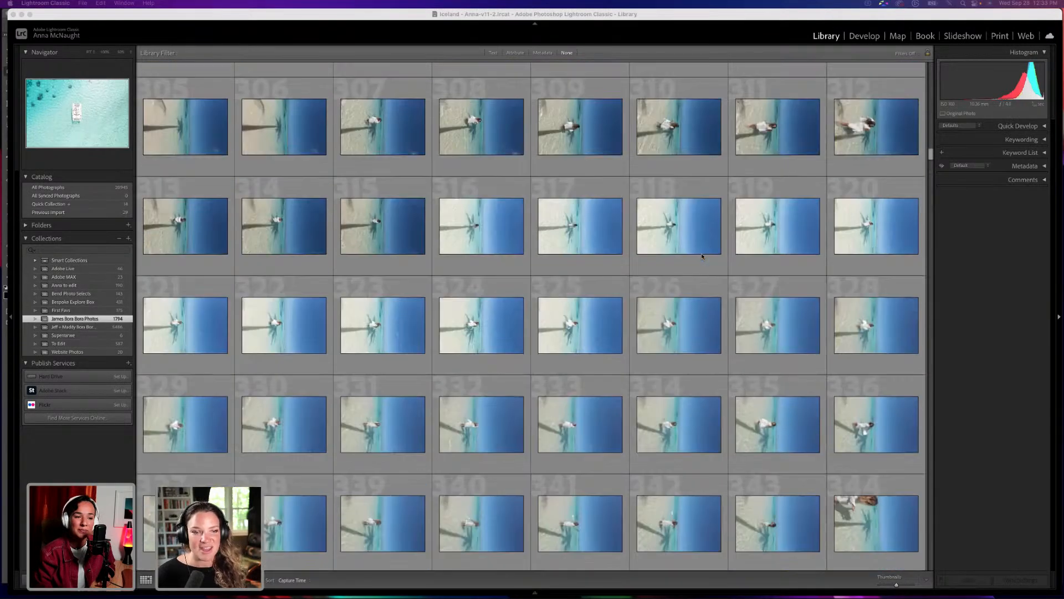
{"action": "scroll", "coordinate": [703, 256], "scroll_direction": "down", "scroll_amount": 15}
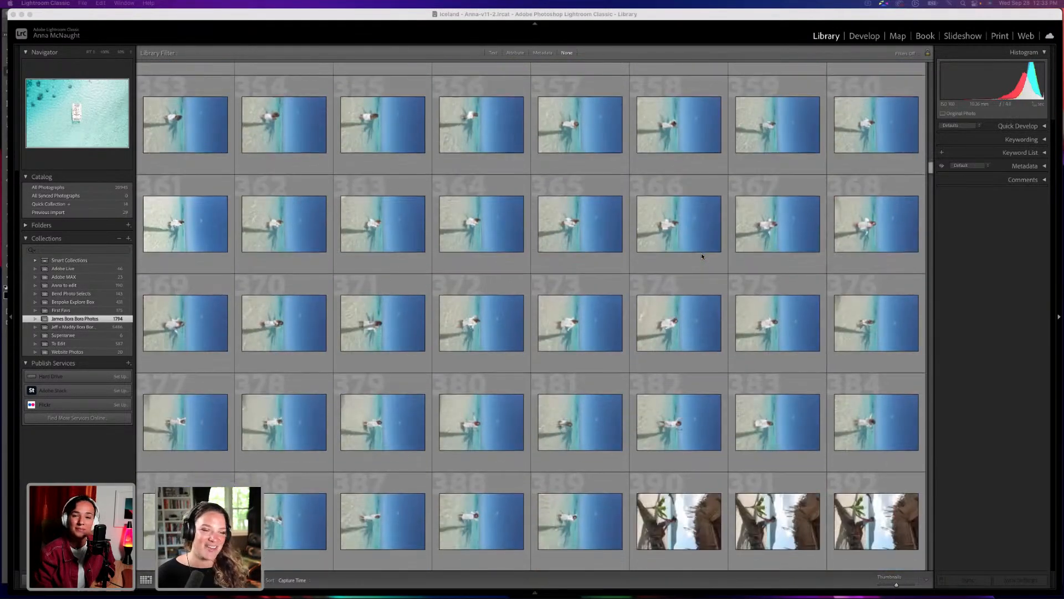
{"action": "scroll", "coordinate": [702, 256], "scroll_direction": "down", "scroll_amount": 20}
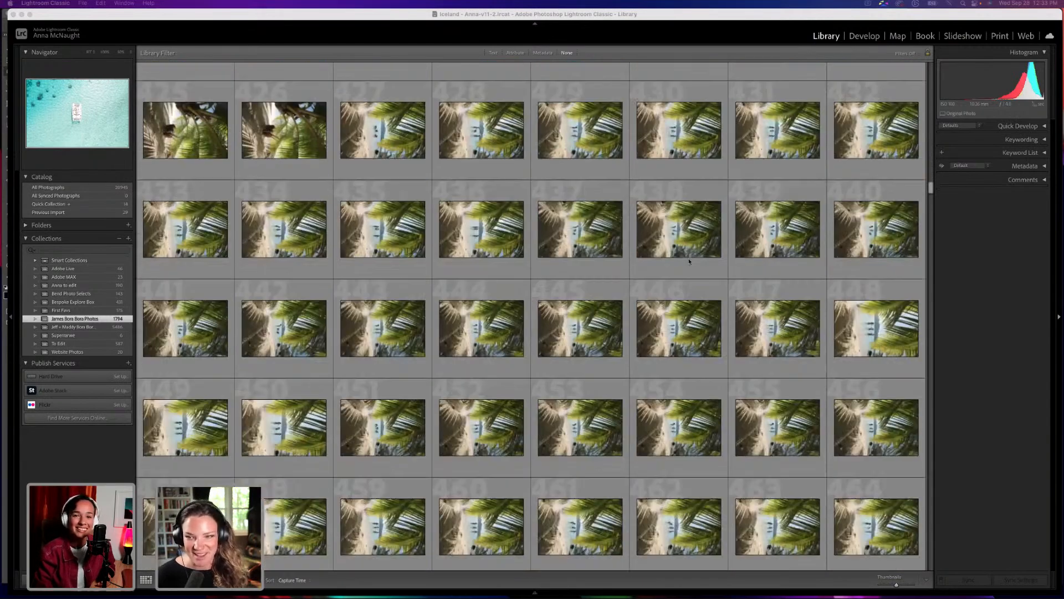
{"action": "left_click", "coordinate": [924, 227]}
{"action": "scroll", "coordinate": [923, 227], "scroll_direction": "down", "scroll_amount": 5}
{"action": "scroll", "coordinate": [923, 227], "scroll_direction": "down", "scroll_amount": 20}
{"action": "scroll", "coordinate": [924, 244], "scroll_direction": "down", "scroll_amount": 20}
{"action": "scroll", "coordinate": [919, 267], "scroll_direction": "down", "scroll_amount": 12}
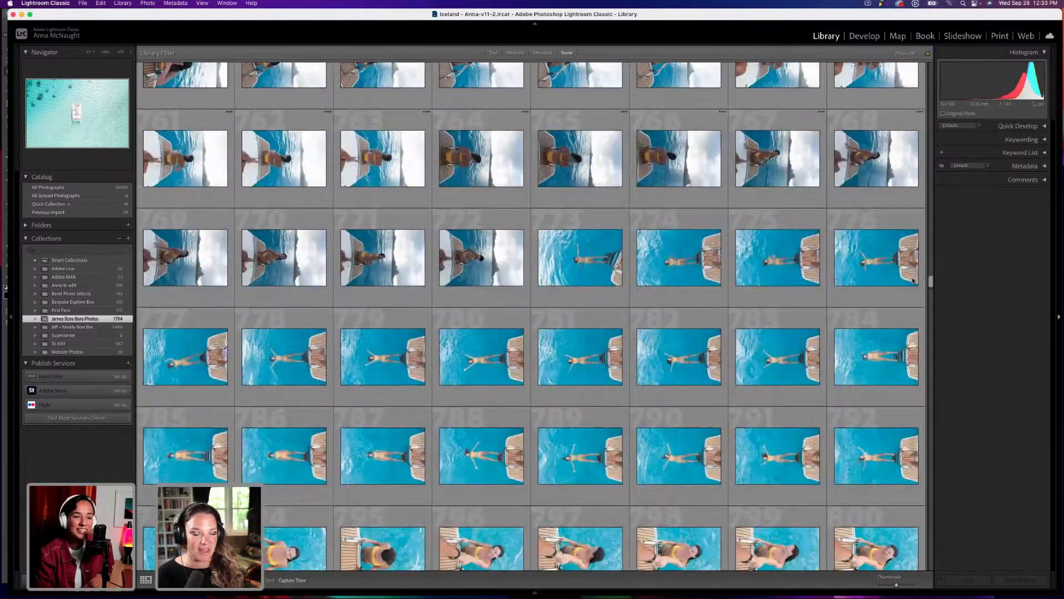
{"action": "scroll", "coordinate": [913, 280], "scroll_direction": "down", "scroll_amount": 16}
{"action": "scroll", "coordinate": [903, 310], "scroll_direction": "down", "scroll_amount": 20}
{"action": "scroll", "coordinate": [893, 336], "scroll_direction": "down", "scroll_amount": 20}
{"action": "scroll", "coordinate": [885, 365], "scroll_direction": "down", "scroll_amount": 14}
{"action": "scroll", "coordinate": [881, 383], "scroll_direction": "down", "scroll_amount": 20}
{"action": "scroll", "coordinate": [869, 454], "scroll_direction": "down", "scroll_amount": 20}
{"action": "scroll", "coordinate": [867, 473], "scroll_direction": "down", "scroll_amount": 16}
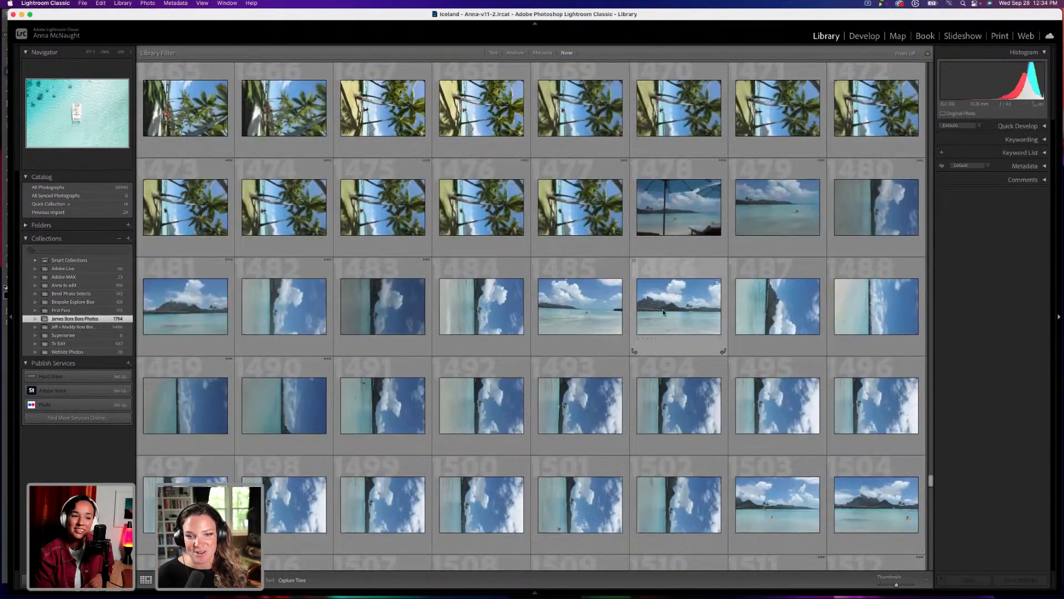
View mountain-and-lagoon photo 1486 enlarged, then return to the collection's start and open catamaran photo 6 in Loupe view.
{"action": "double_click", "coordinate": [664, 312]}
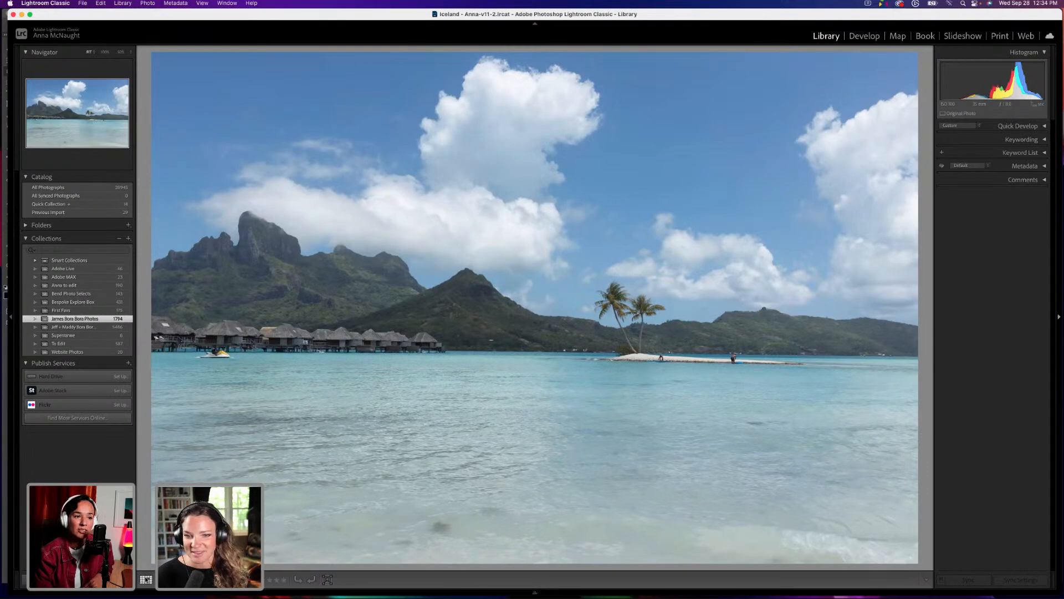
{"action": "left_click", "coordinate": [146, 580]}
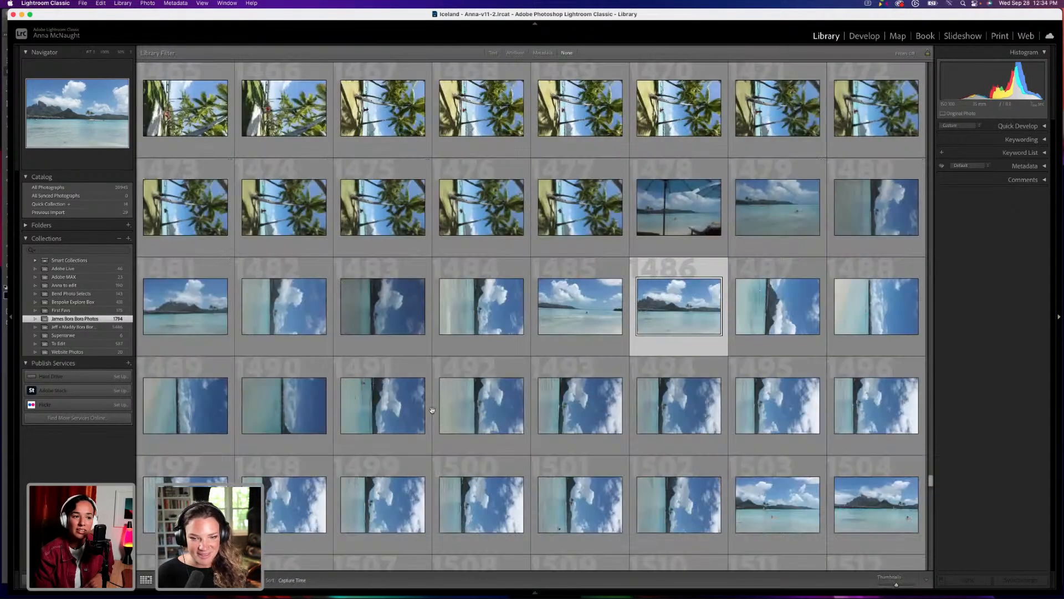
{"action": "left_click_drag", "start_coordinate": [931, 480], "coordinate": [925, 57]}
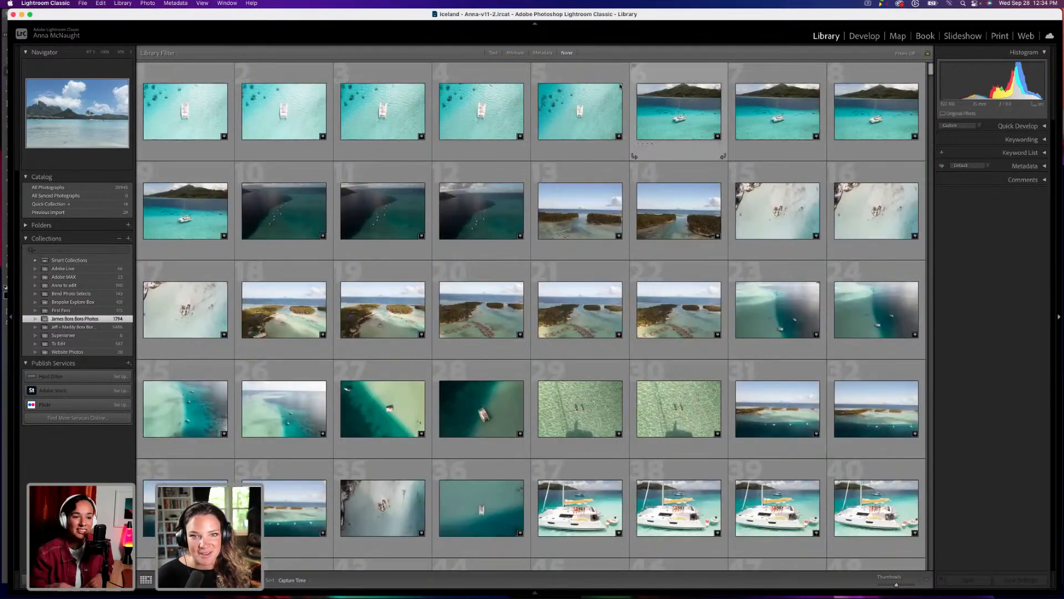
{"action": "double_click", "coordinate": [695, 128]}
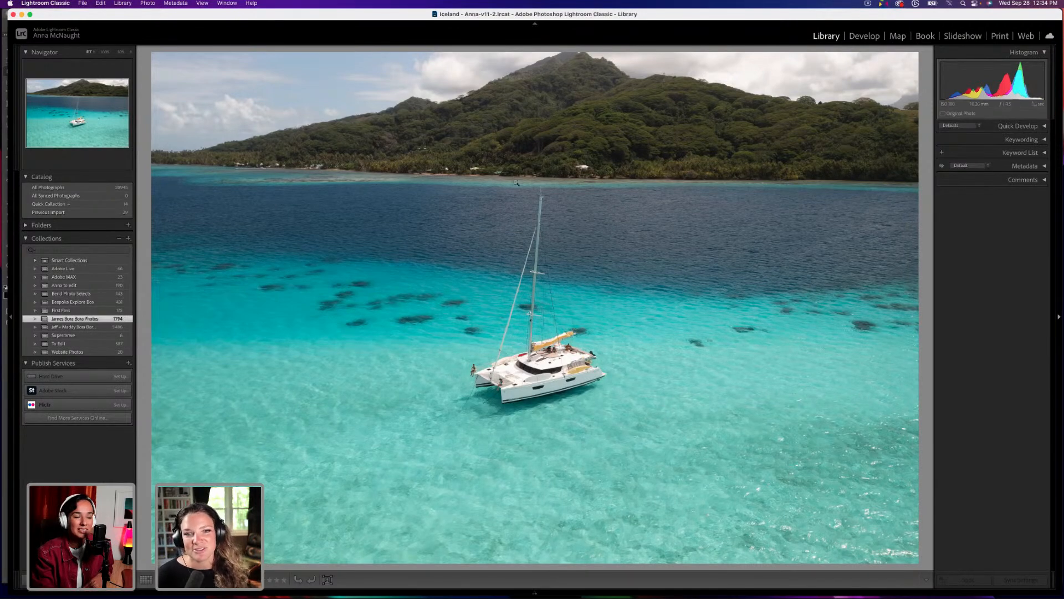
Show the Adobe Live collection as a grid and view its first two photos enlarged before returning to the grid.
{"action": "left_click", "coordinate": [92, 271]}
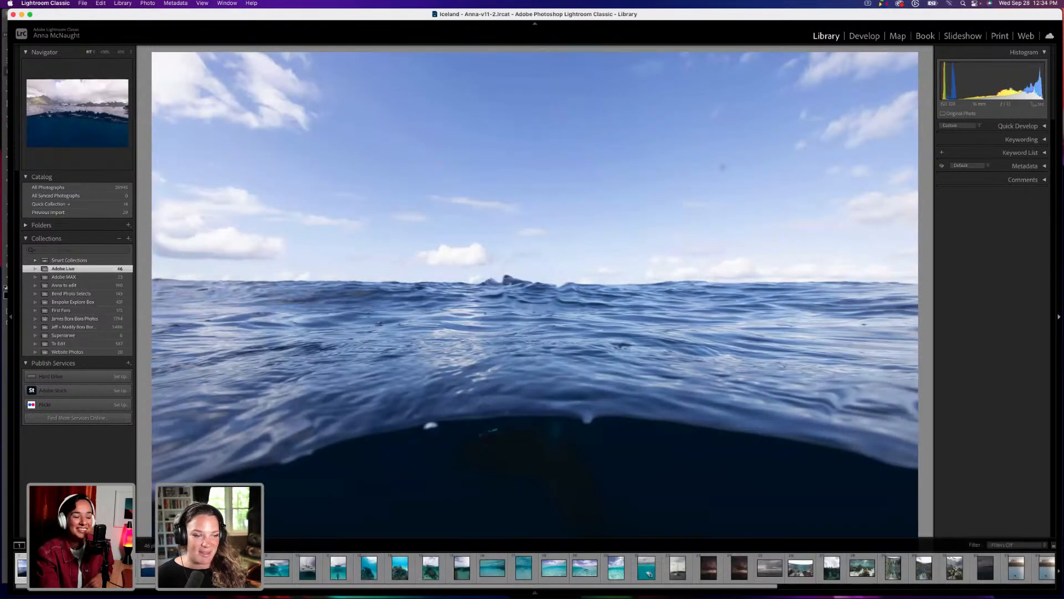
{"action": "left_click", "coordinate": [147, 579]}
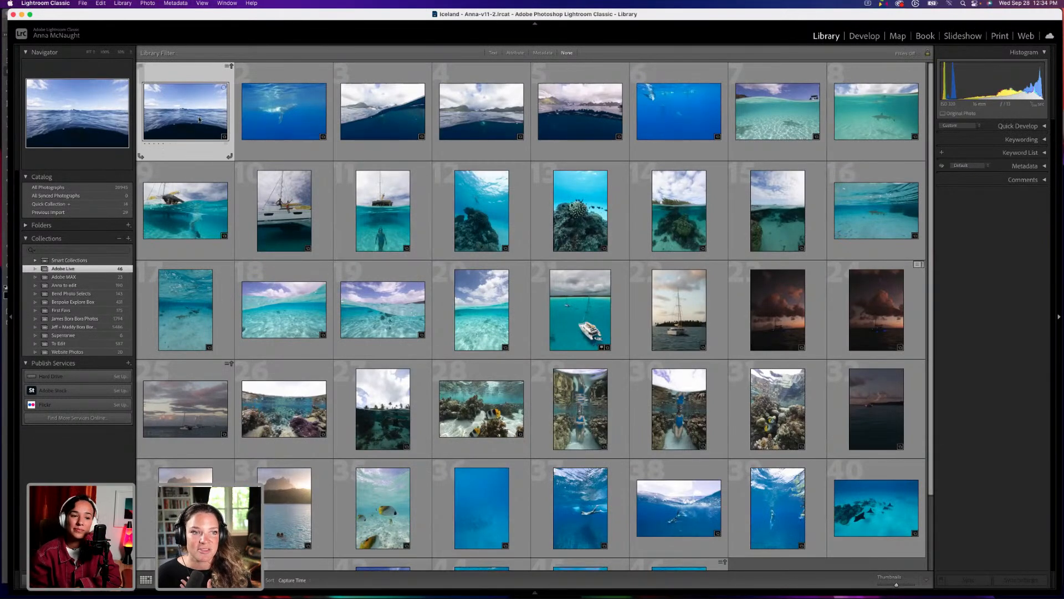
{"action": "double_click", "coordinate": [201, 106]}
{"action": "key", "text": "Right"}
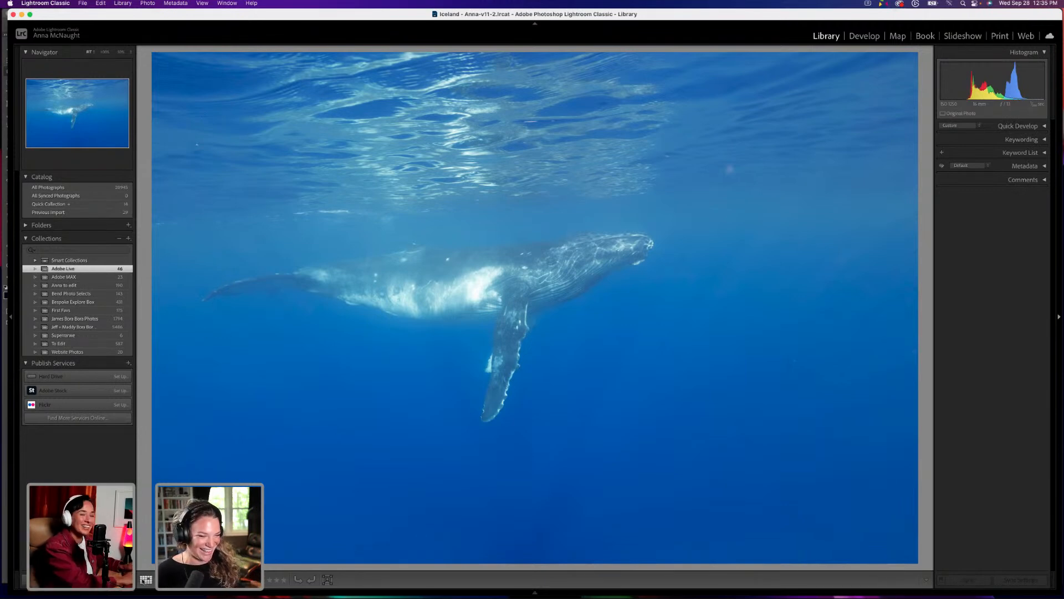
{"action": "key", "text": "g"}
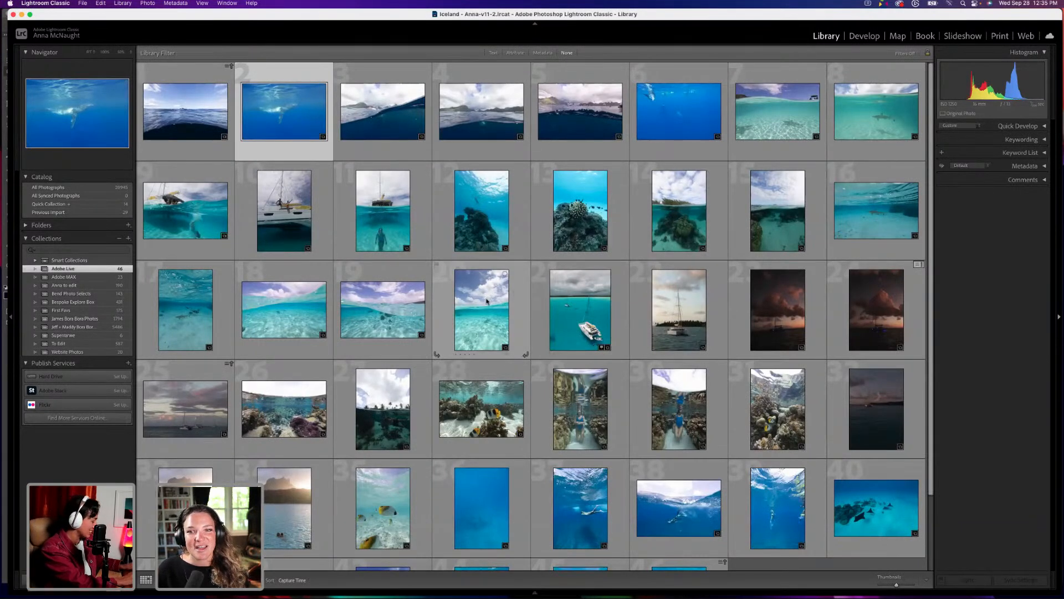
View the dark sunset sailboat photo 24 enlarged and return to the thumbnail grid.
{"action": "scroll", "coordinate": [487, 301], "scroll_direction": "down", "scroll_amount": 2}
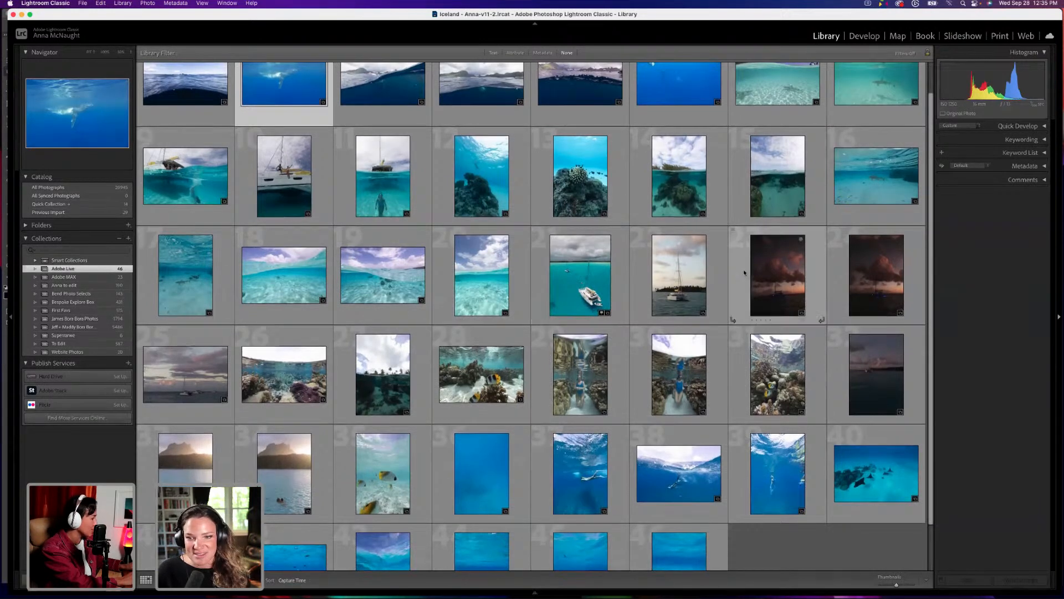
{"action": "left_click", "coordinate": [866, 286]}
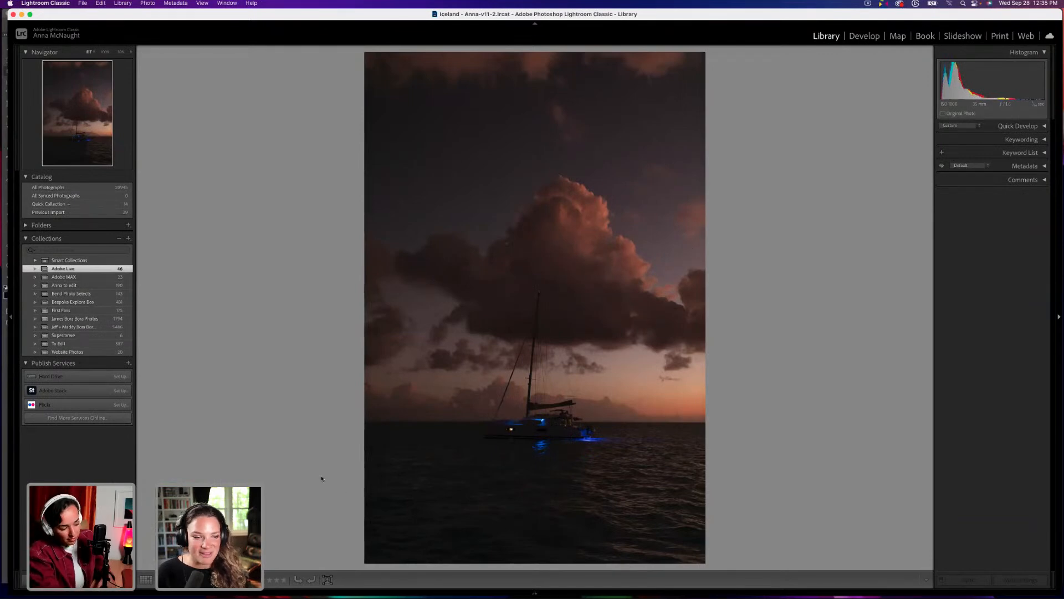
{"action": "left_click", "coordinate": [147, 580]}
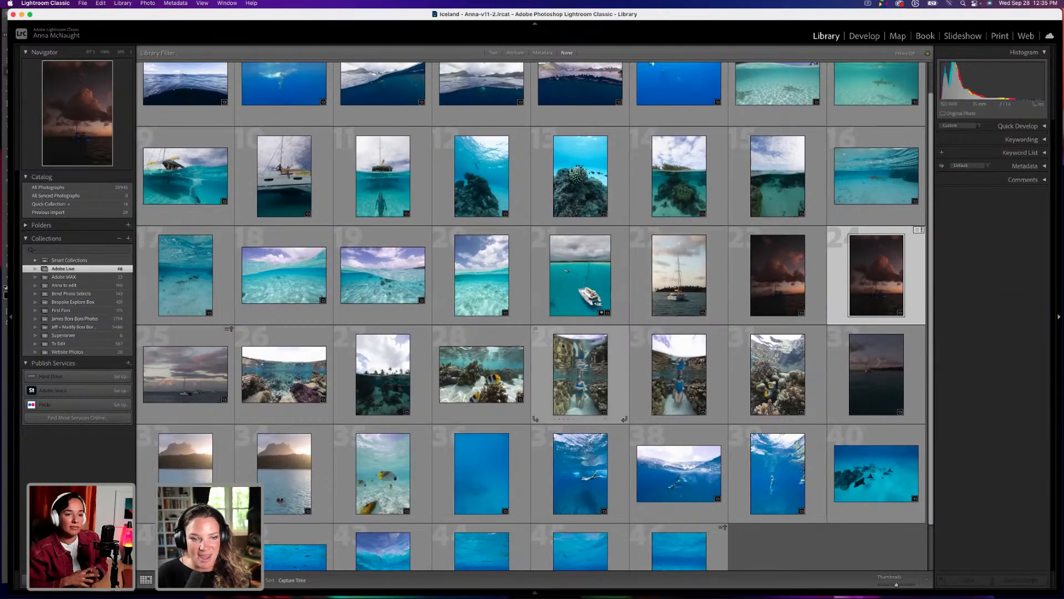
View underwater reef and snorkeling photos 41 to 43 enlarged one after another, then return to the grid.
{"action": "scroll", "coordinate": [537, 345], "scroll_direction": "down", "scroll_amount": 2}
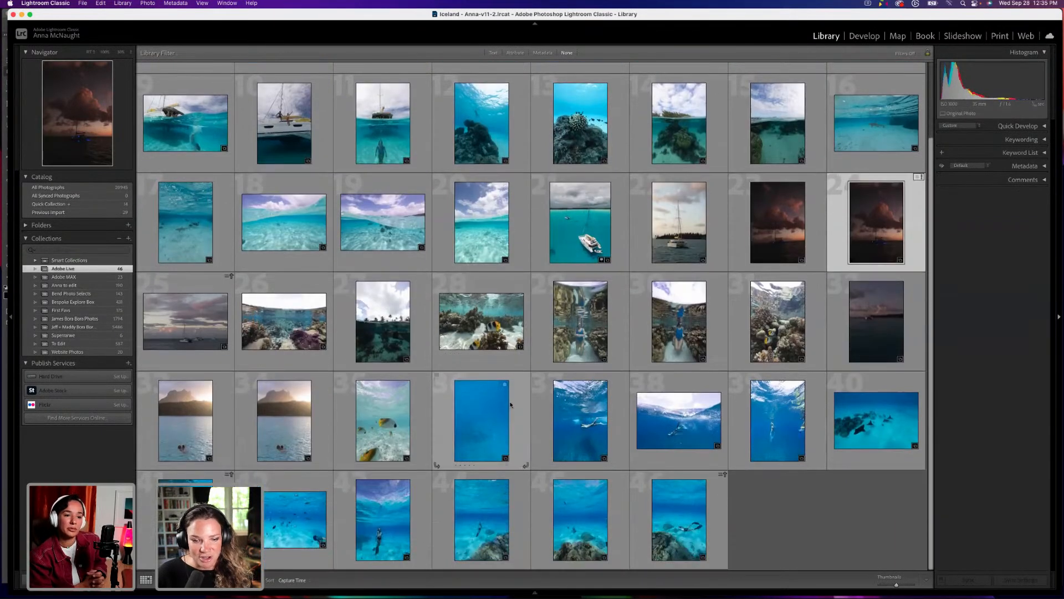
{"action": "double_click", "coordinate": [141, 563]}
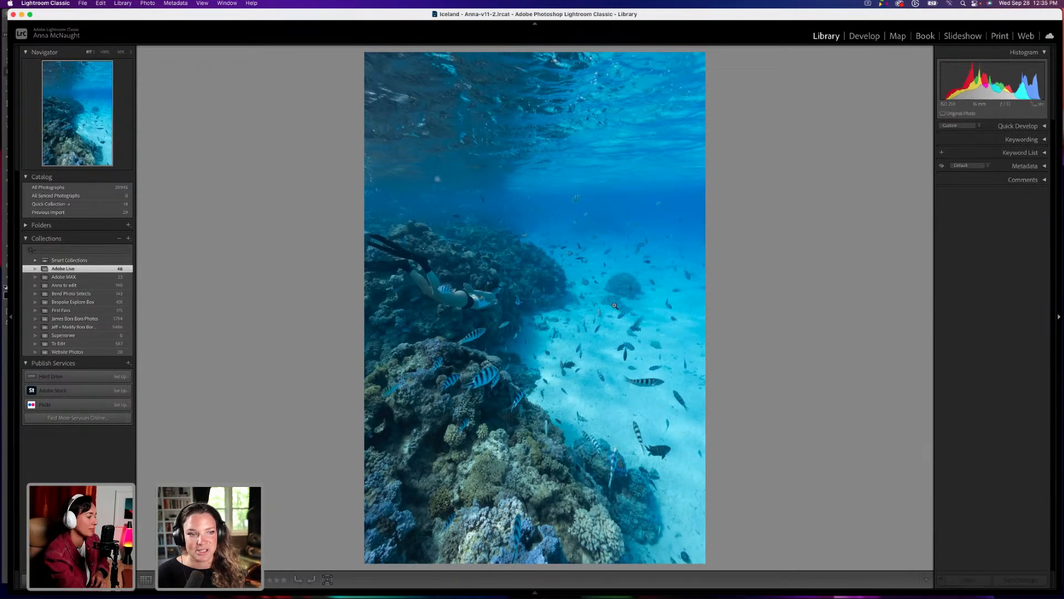
{"action": "key", "text": "Right"}
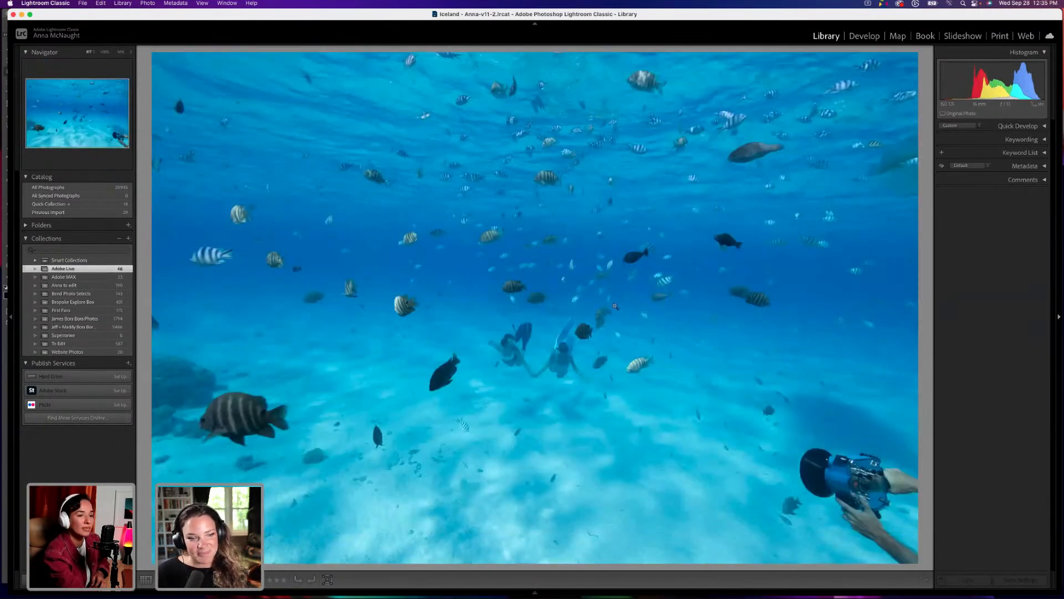
{"action": "key", "text": "Right"}
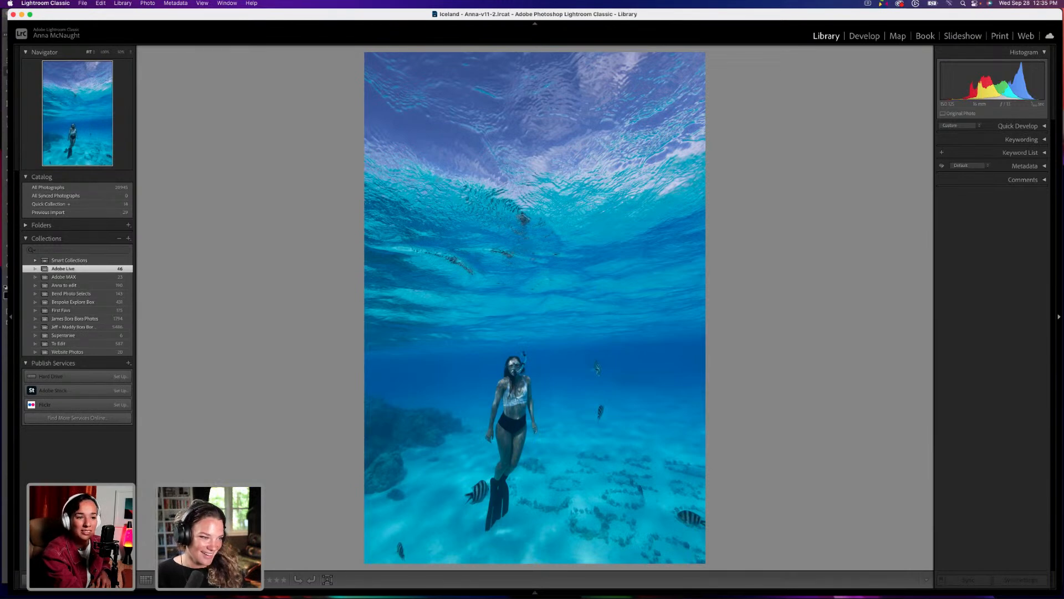
{"action": "left_click", "coordinate": [146, 579]}
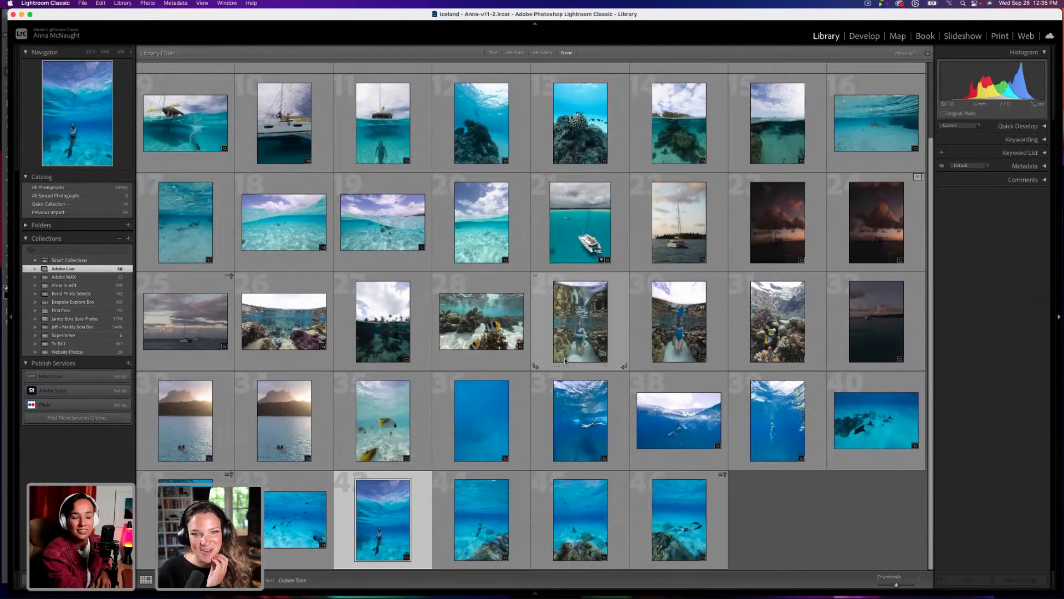
Open photo 29 of the swimmer in the blue swimsuit among the coral and page forward through the following photos.
{"action": "scroll", "coordinate": [565, 360], "scroll_direction": "up", "scroll_amount": 2}
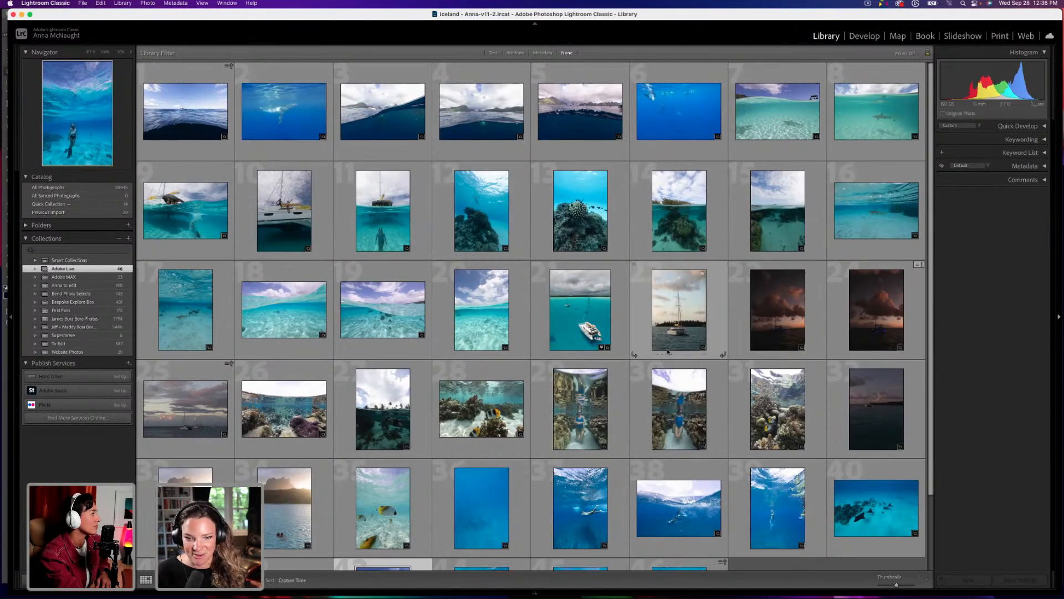
{"action": "double_click", "coordinate": [581, 401]}
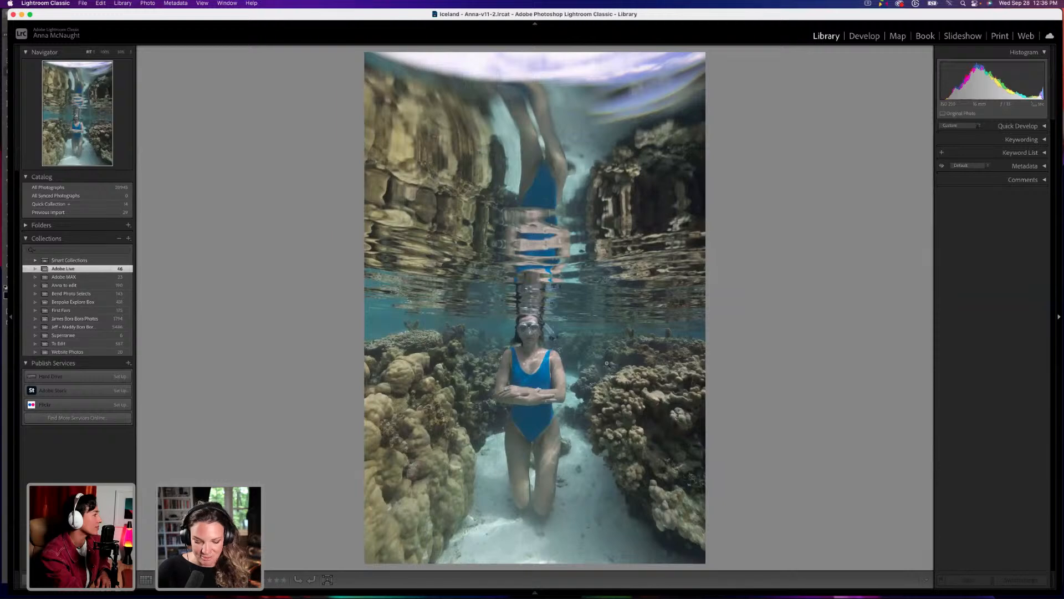
{"action": "key", "text": "Right"}
{"action": "key", "text": "Right"}
{"action": "key", "text": "Right"}
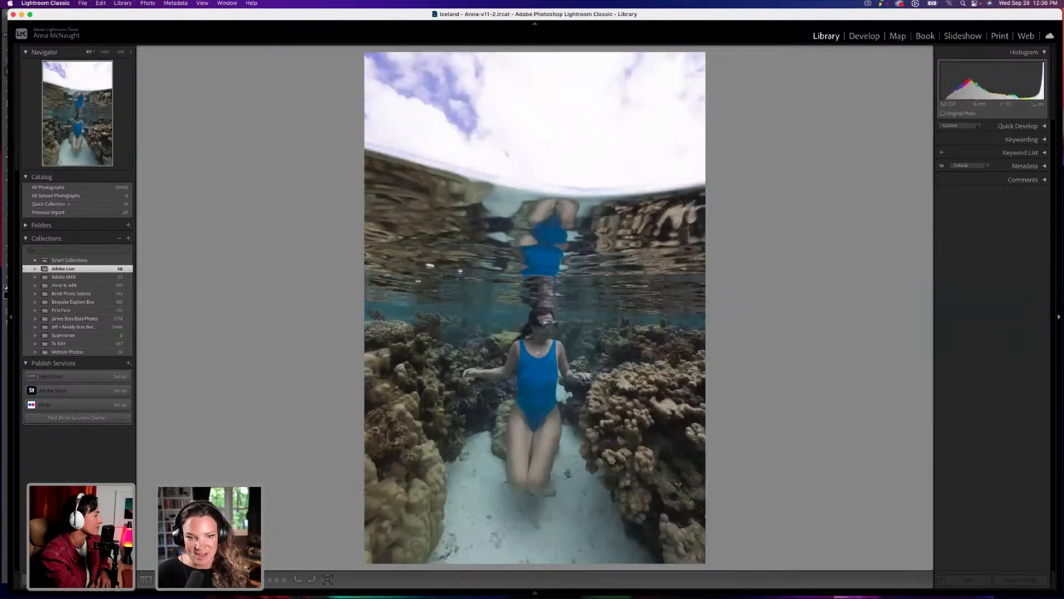
View the dusk catamaran photo 32 and the split-water lagoon photo 19 enlarged, returning to the grid after each.
{"action": "key", "text": "Right"}
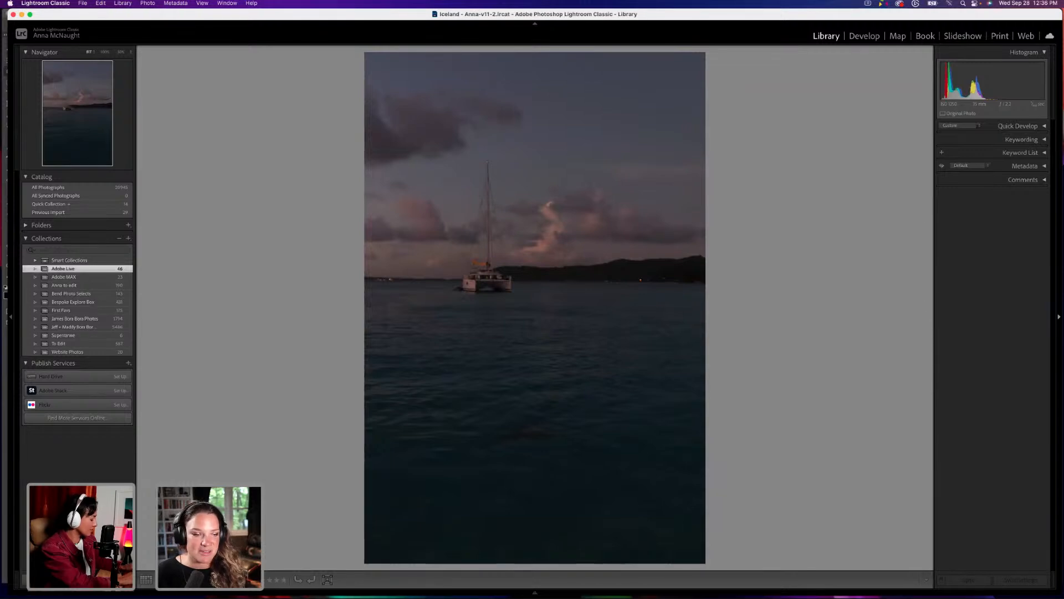
{"action": "key", "text": "g"}
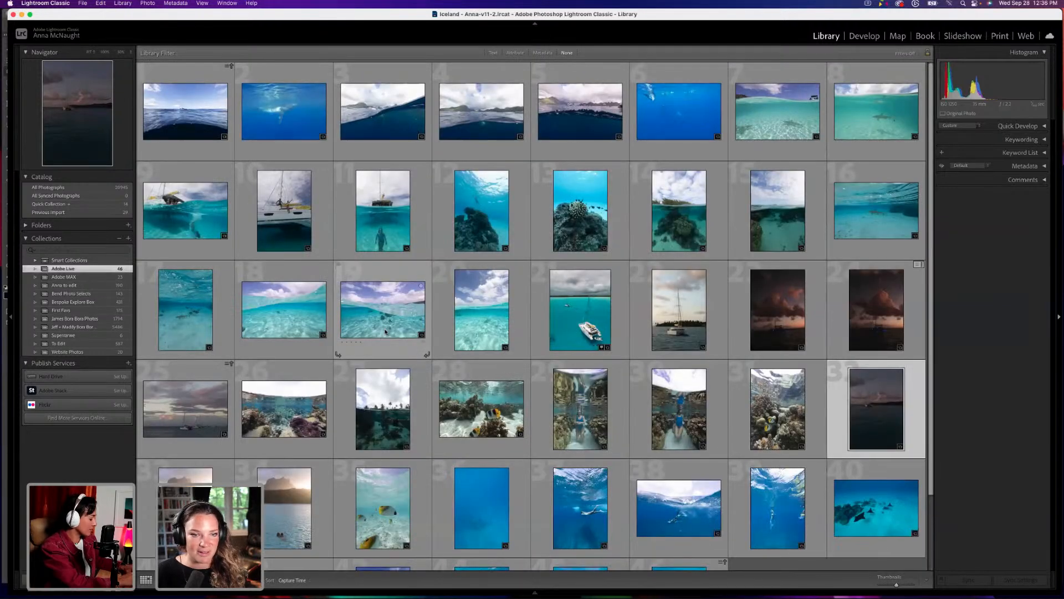
{"action": "double_click", "coordinate": [386, 331]}
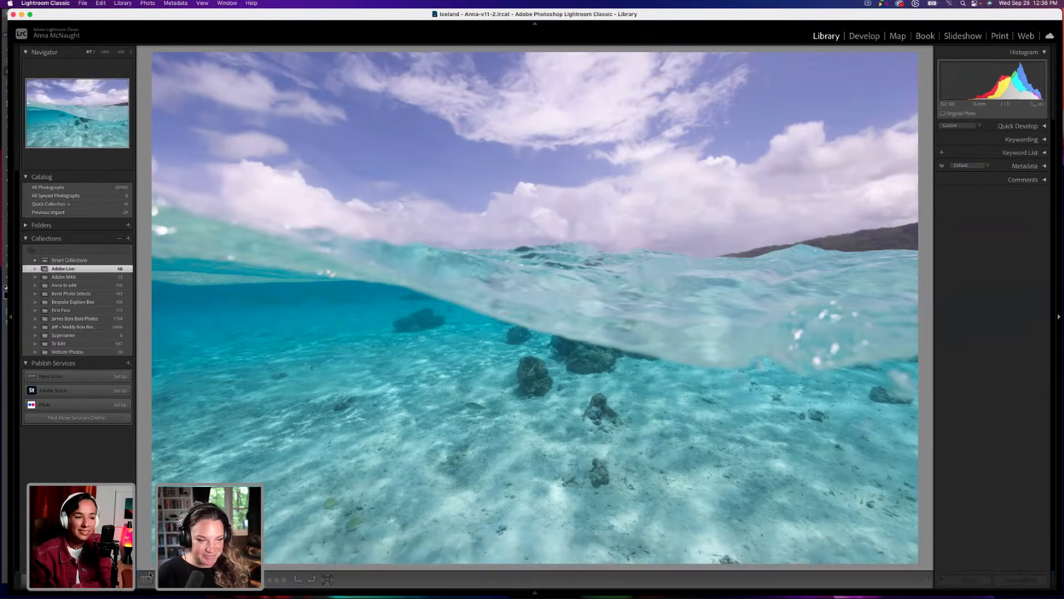
{"action": "key", "text": "g"}
View photos 37 to 40 of the freedivers and eagle rays enlarged one after another and return to the grid.
{"action": "scroll", "coordinate": [510, 370], "scroll_direction": "down", "scroll_amount": 2}
{"action": "scroll", "coordinate": [511, 370], "scroll_direction": "down", "scroll_amount": 2}
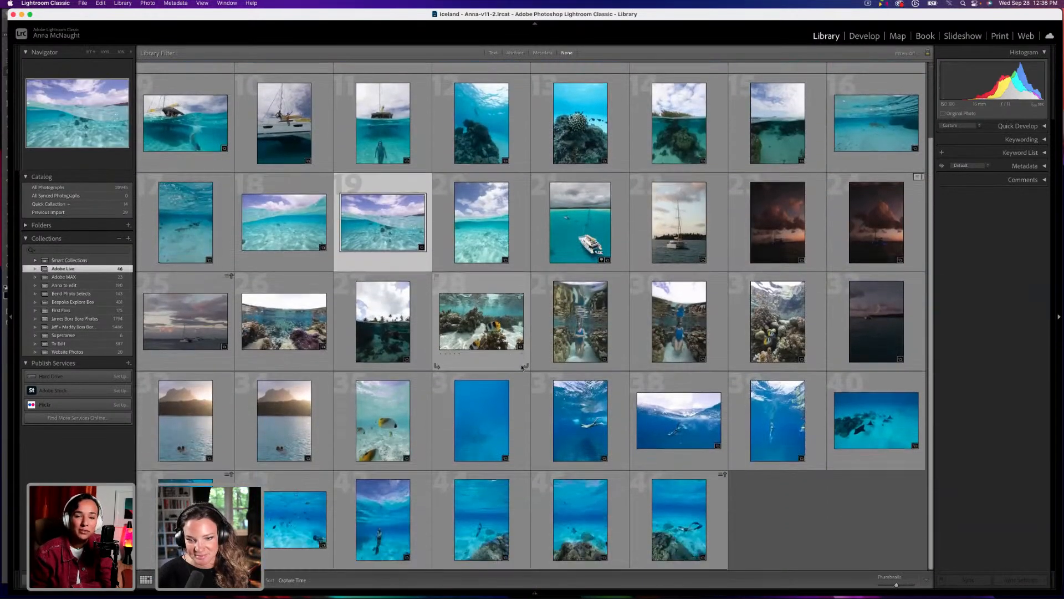
{"action": "double_click", "coordinate": [591, 398]}
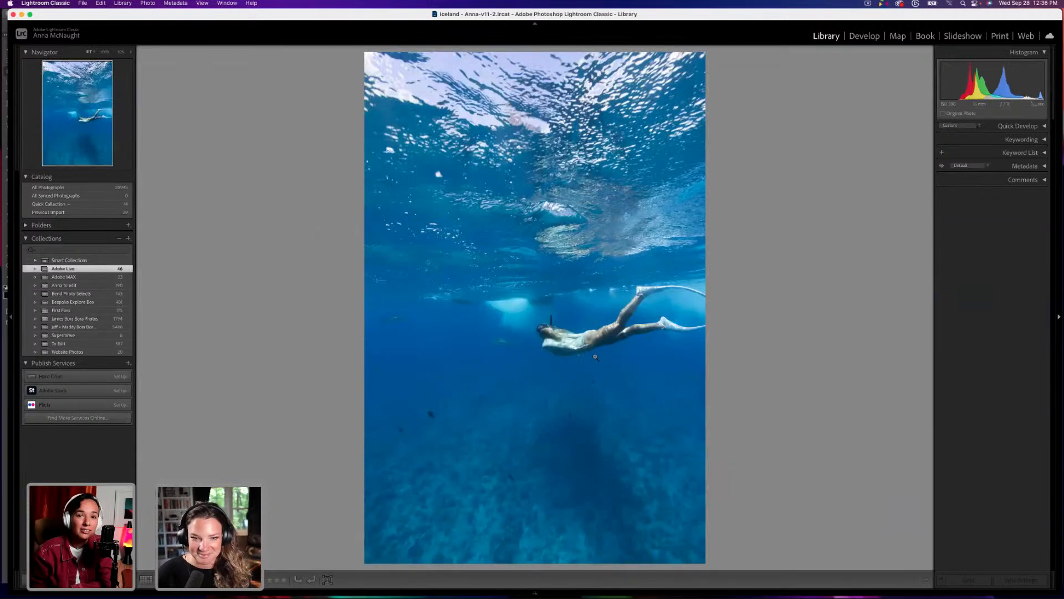
{"action": "key", "text": "Right"}
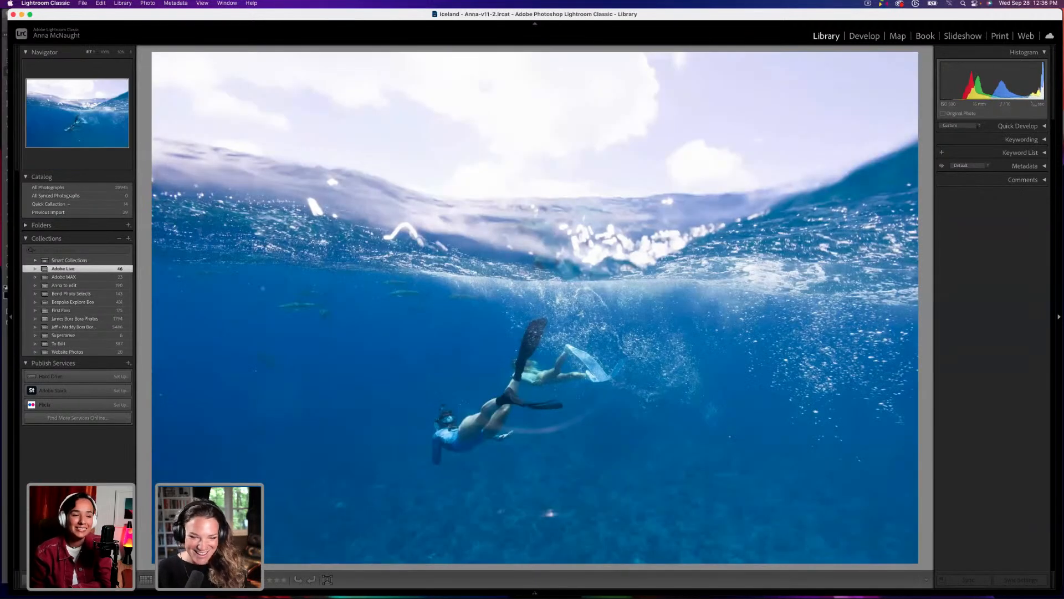
{"action": "key", "text": "Right"}
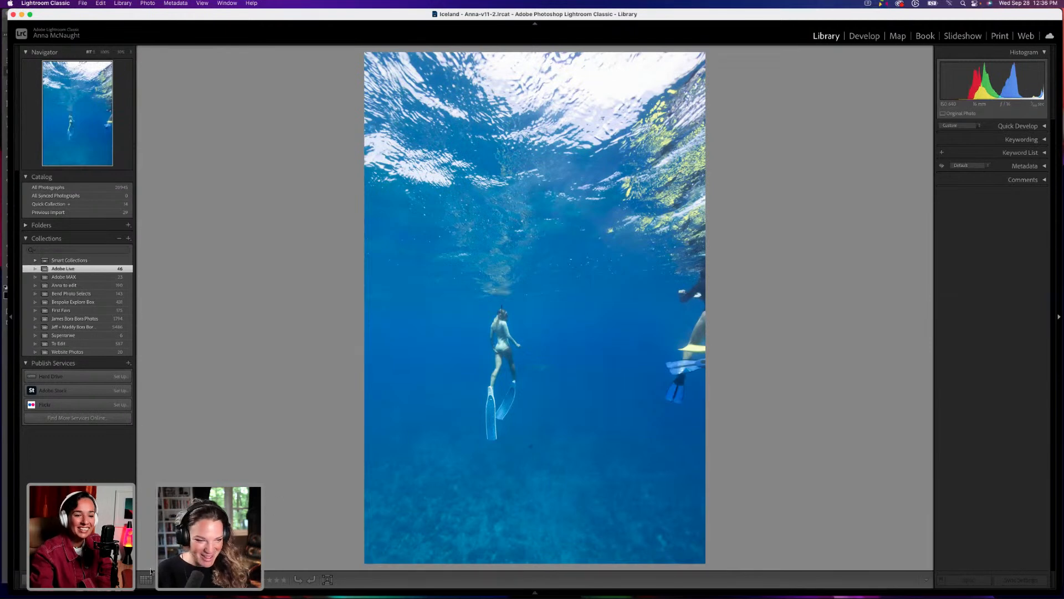
{"action": "key", "text": "Right"}
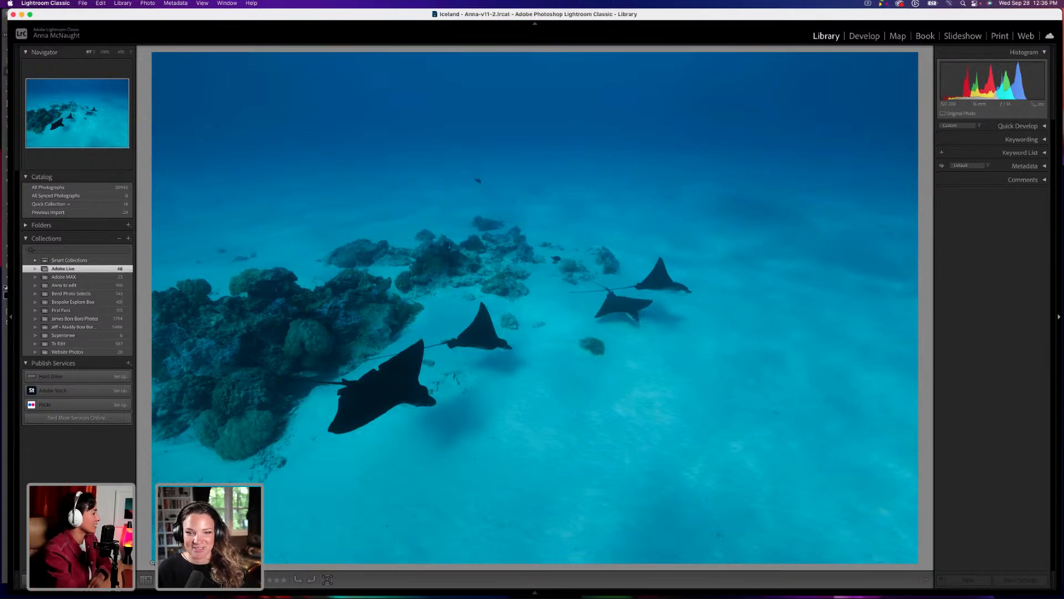
{"action": "left_click", "coordinate": [147, 580]}
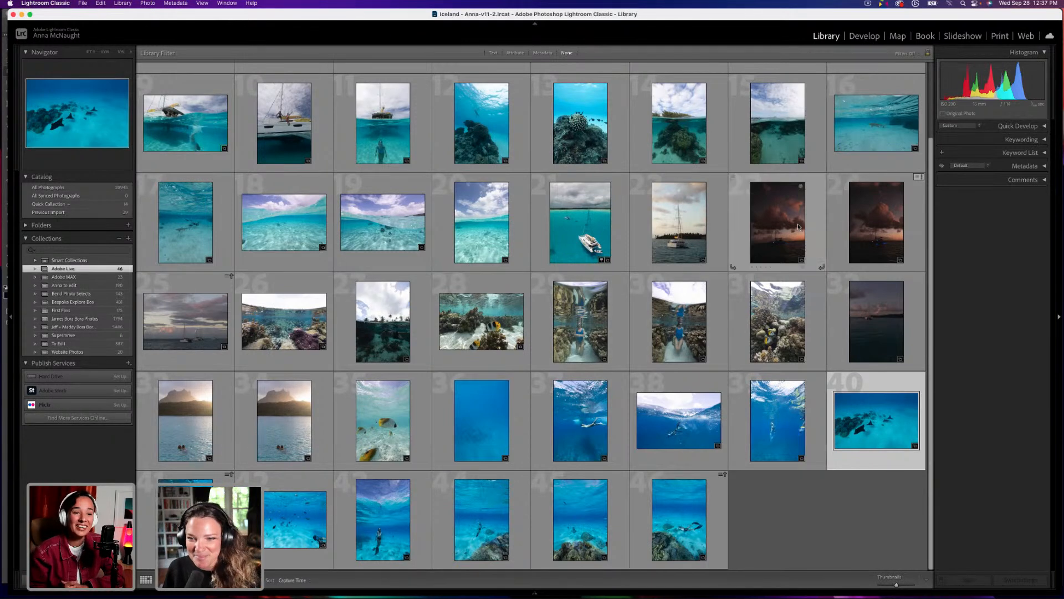
View the split-water coral reef photo 14 enlarged and return to the grid.
{"action": "left_click", "coordinate": [667, 118]}
{"action": "double_click", "coordinate": [667, 119]}
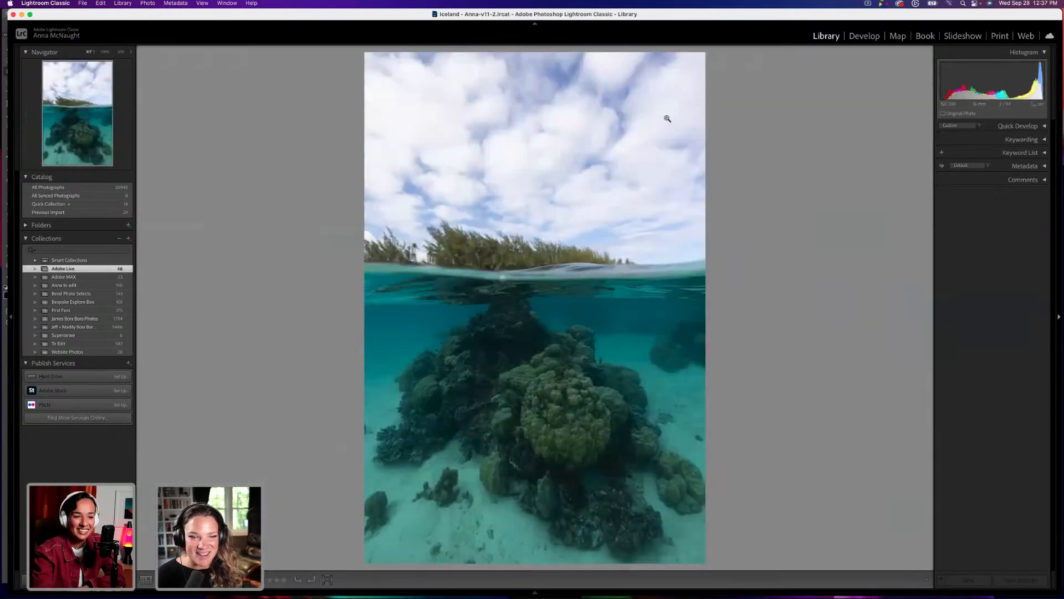
{"action": "left_click", "coordinate": [145, 580]}
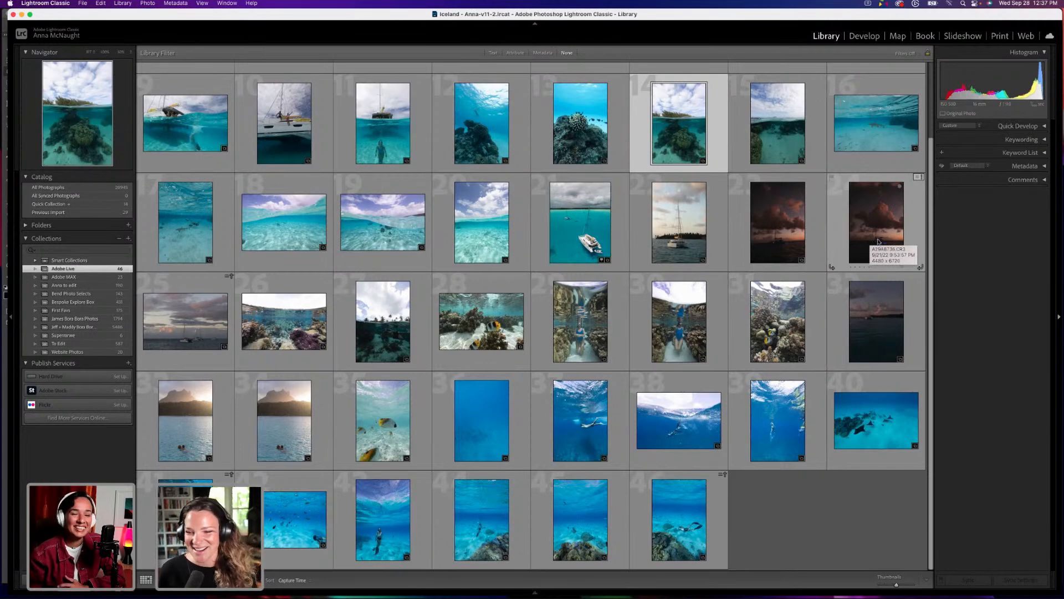
View catamaran photos 9 to 11 enlarged one after another and return to the grid.
{"action": "double_click", "coordinate": [194, 128]}
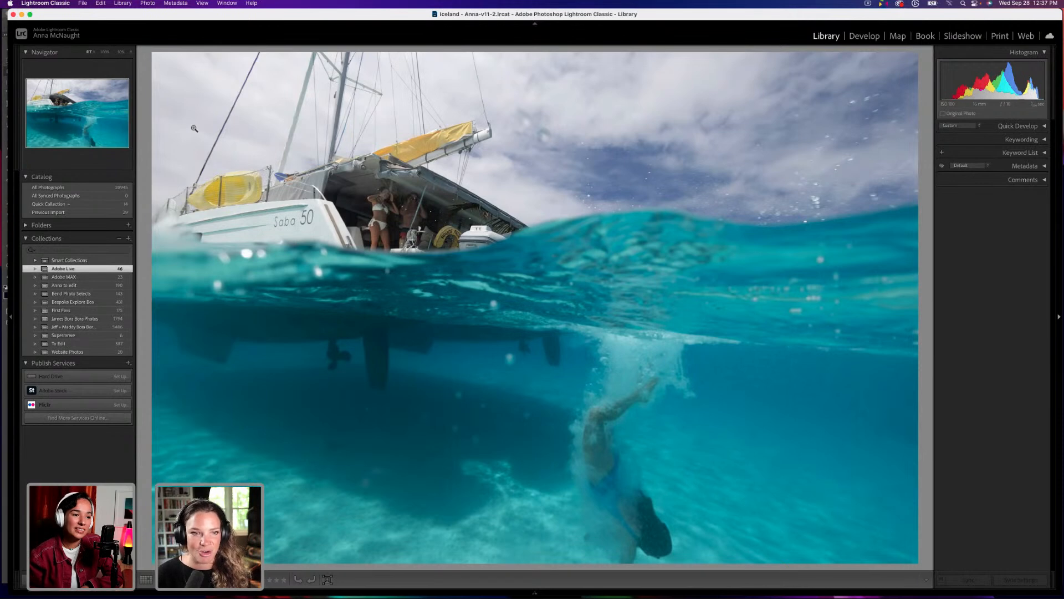
{"action": "key", "text": "Right"}
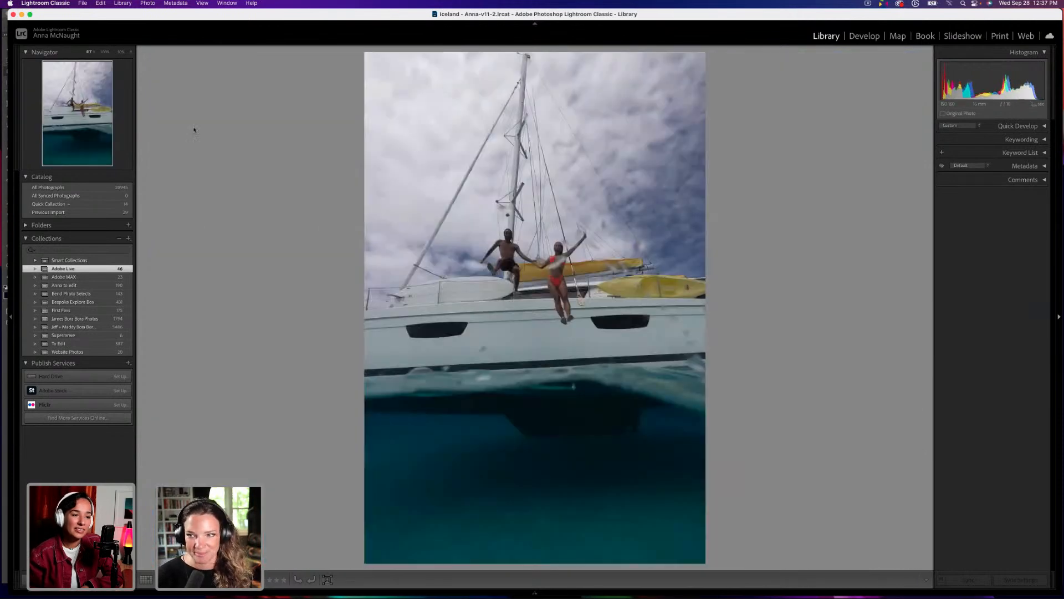
{"action": "key", "text": "Left"}
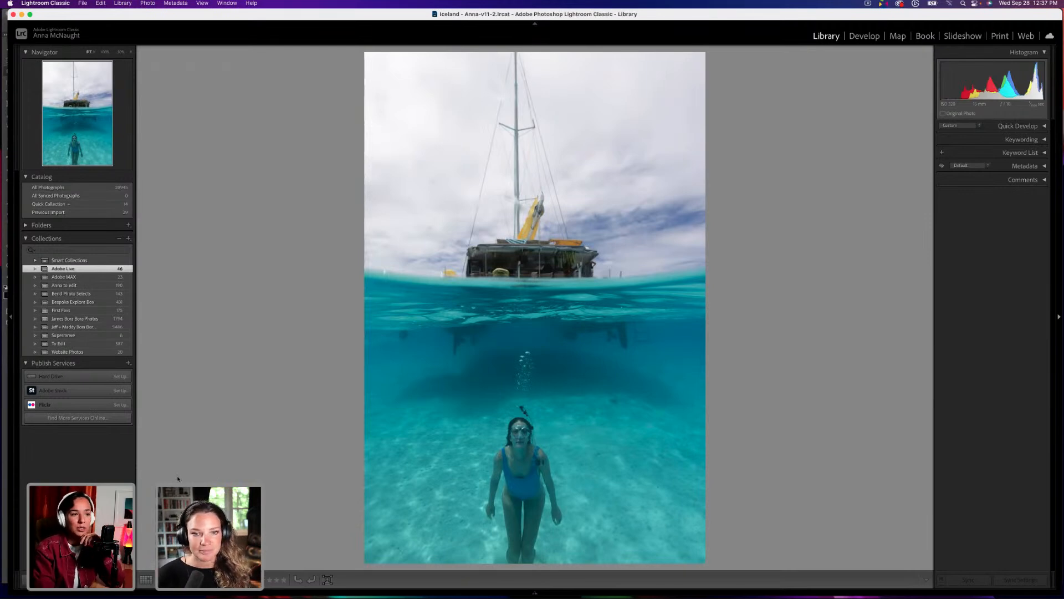
{"action": "left_click", "coordinate": [146, 580]}
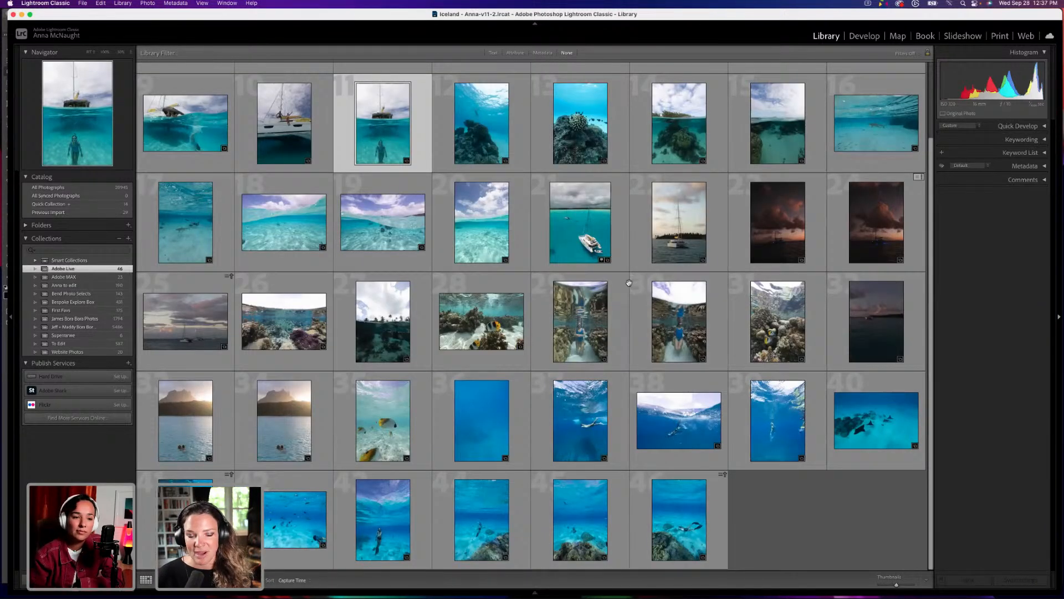
View the sunset sailboat photo 24 and the underwater fish photos 41 and 42 enlarged, ending back in the grid.
{"action": "double_click", "coordinate": [890, 230]}
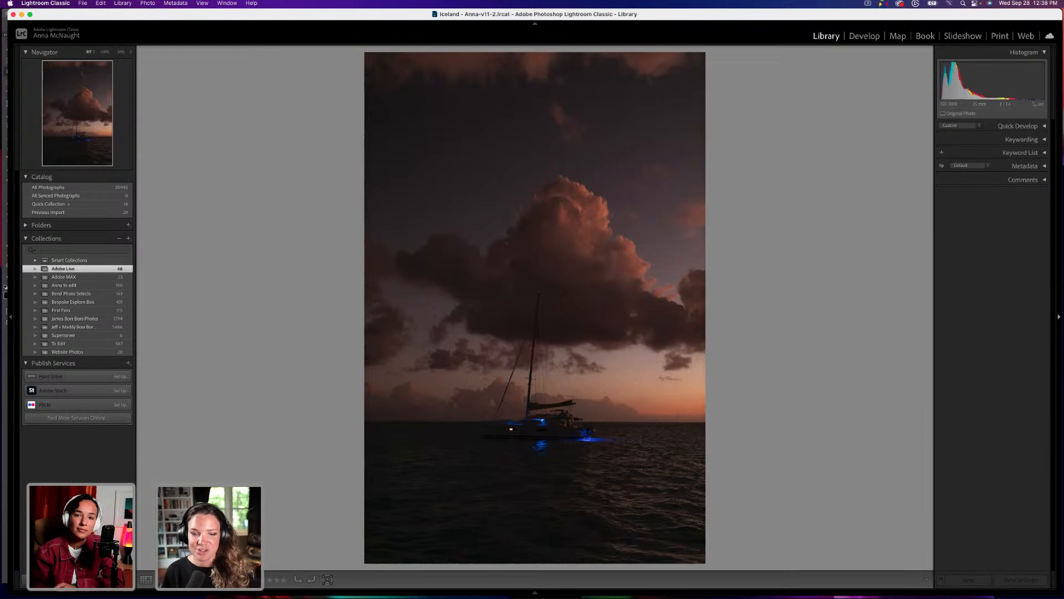
{"action": "left_click", "coordinate": [146, 580]}
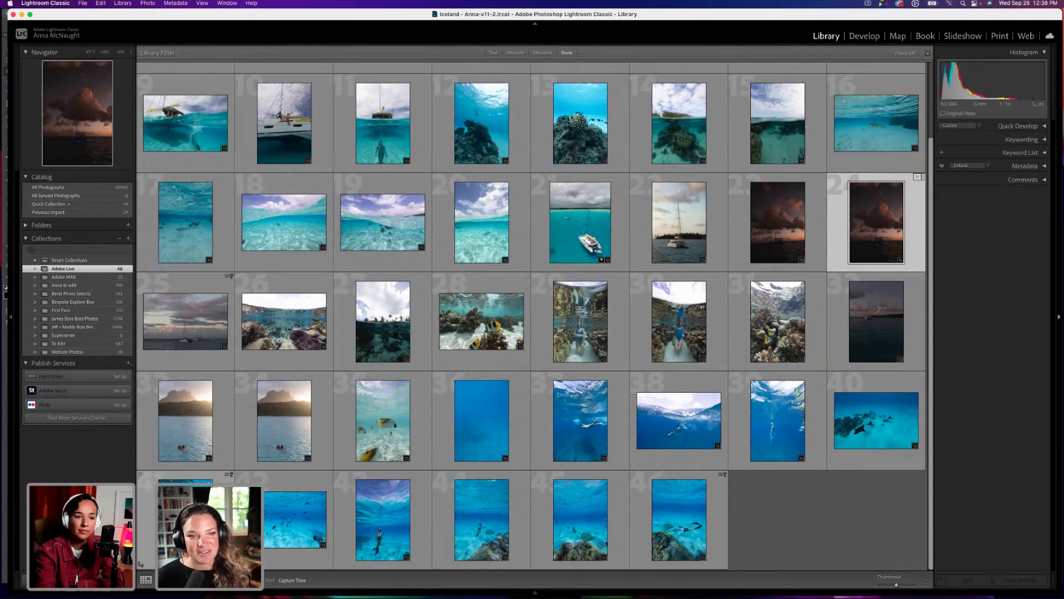
{"action": "double_click", "coordinate": [141, 563]}
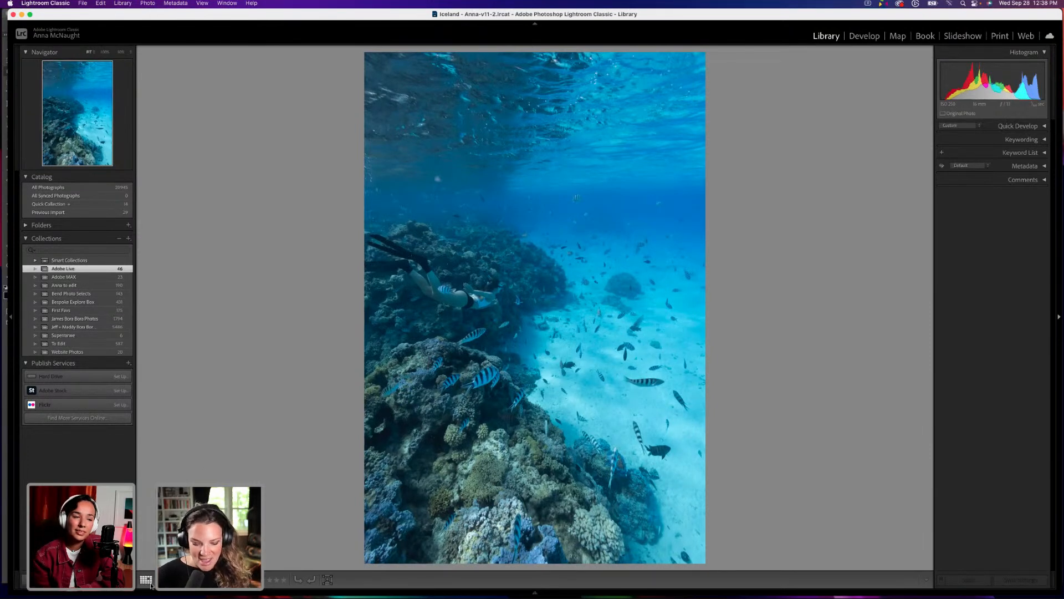
{"action": "key", "text": "Right"}
{"action": "mouse_move", "coordinate": [151, 588]}
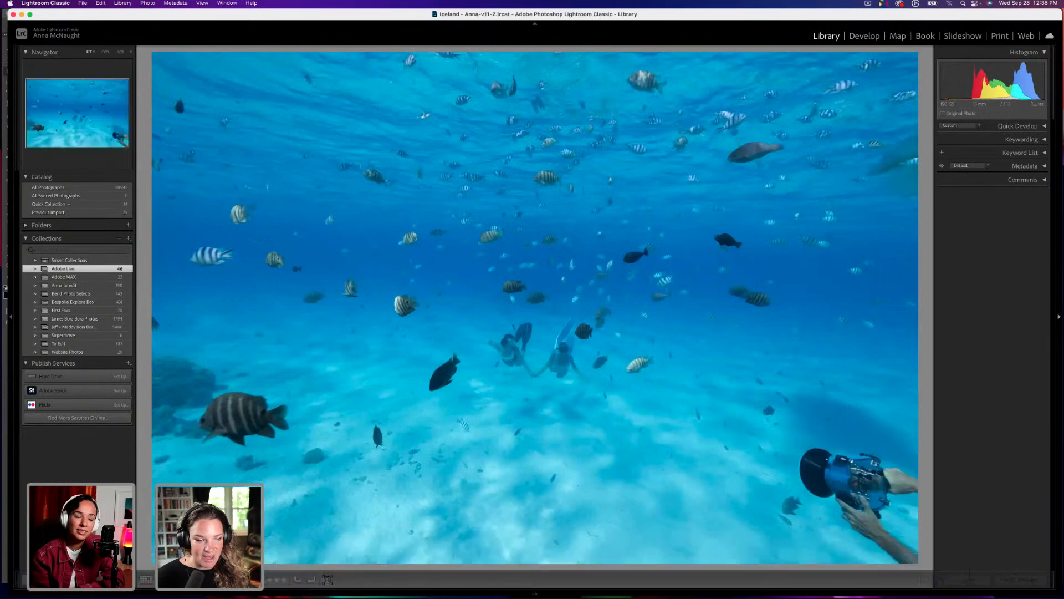
{"action": "left_click", "coordinate": [146, 580]}
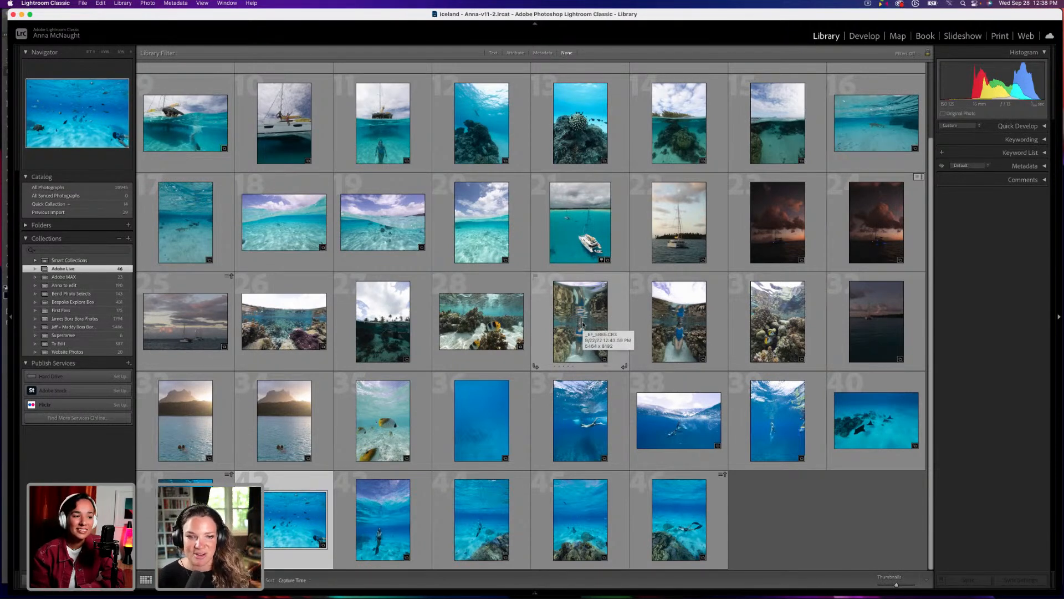
View the butterflyfish photo 28 and the shark and snorkeler photo 17 enlarged, ending back in the grid.
{"action": "double_click", "coordinate": [474, 341]}
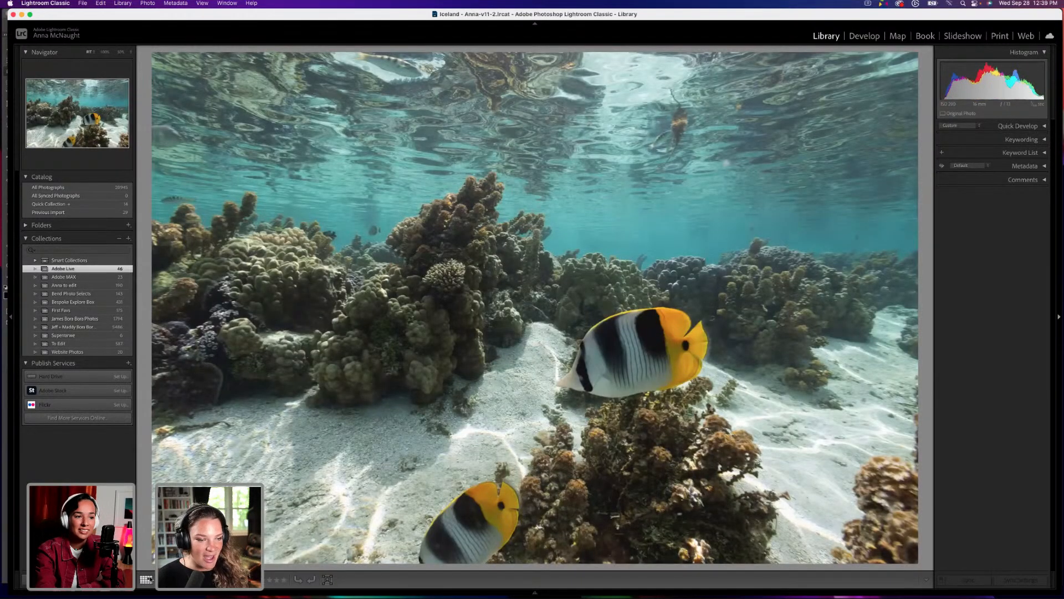
{"action": "double_click", "coordinate": [548, 201]}
{"action": "double_click", "coordinate": [173, 233]}
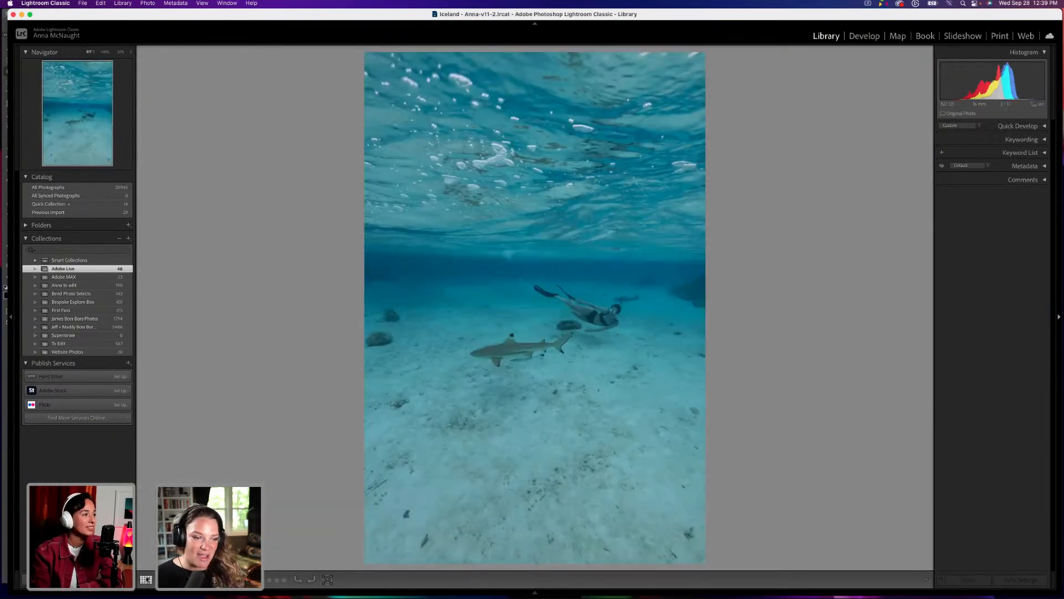
{"action": "double_click", "coordinate": [561, 267]}
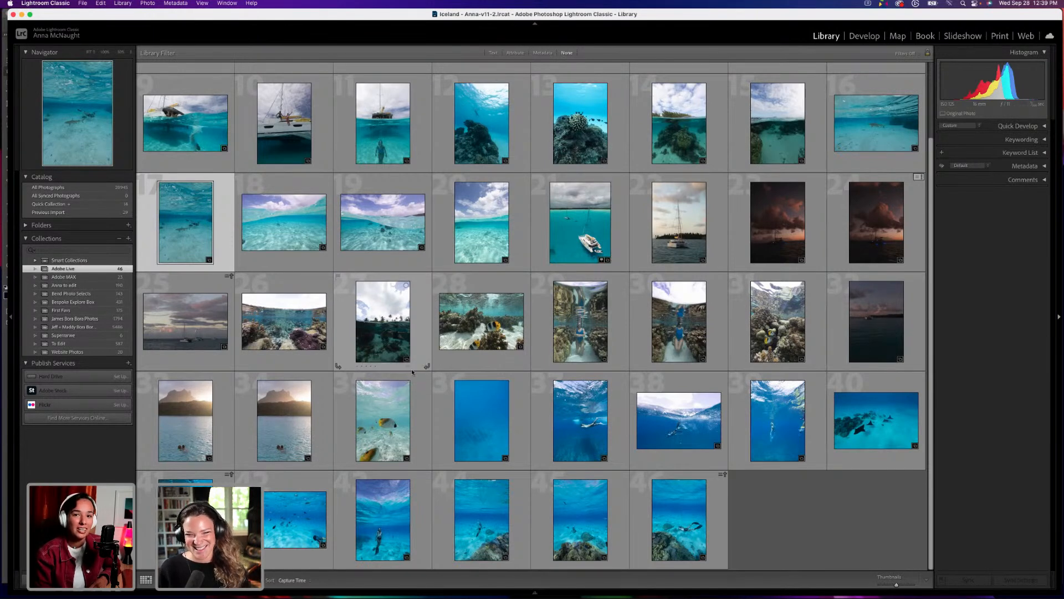
Open sunset sailboat photo 24 in Develop and brighten it by raising exposure, with highlights at +23 and shadows at +18.
{"action": "double_click", "coordinate": [887, 235]}
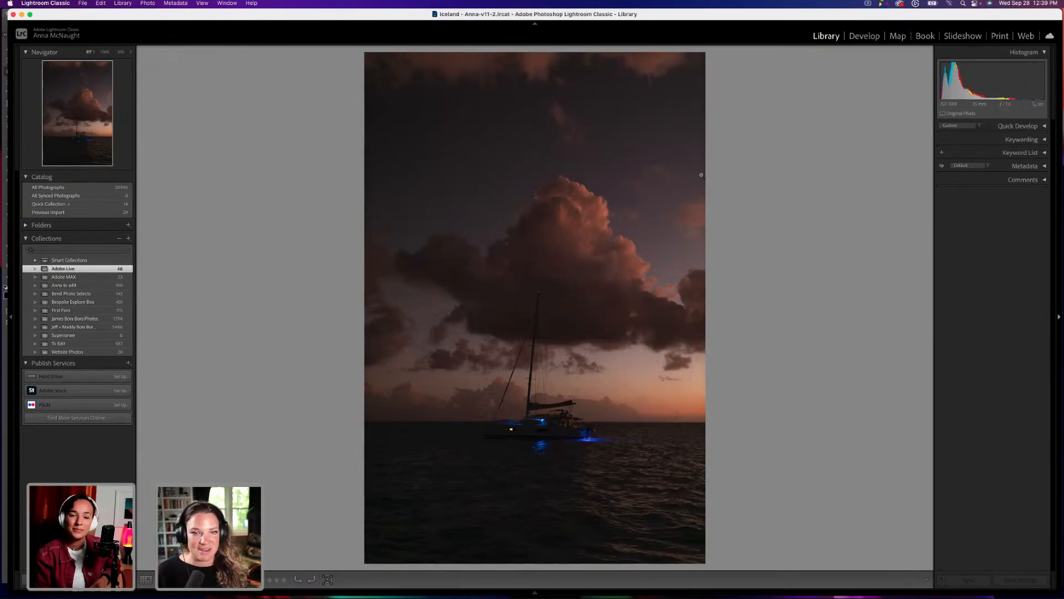
{"action": "left_click", "coordinate": [868, 37]}
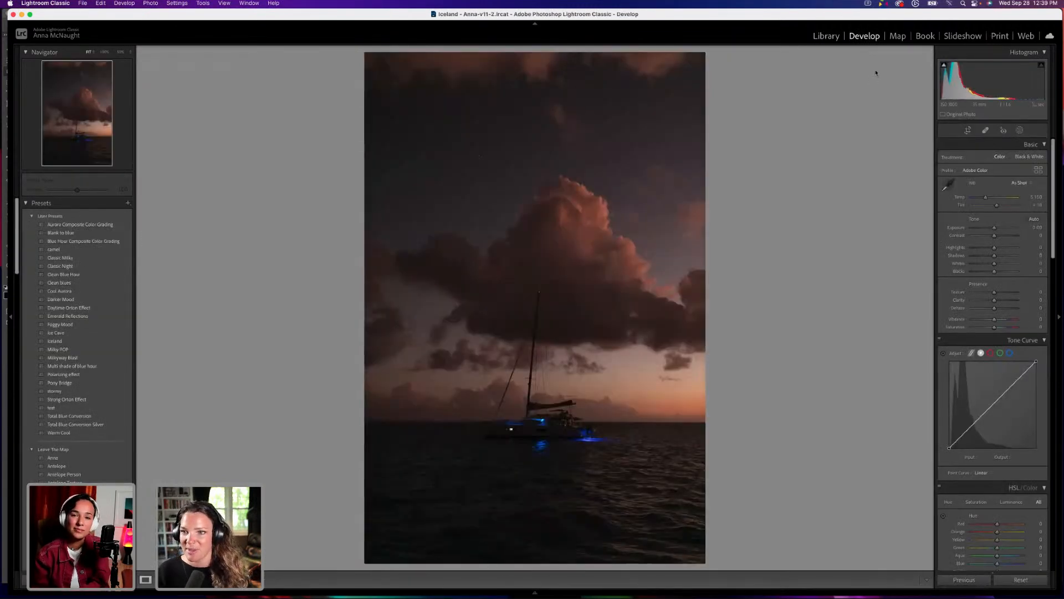
{"action": "left_click_drag", "start_coordinate": [995, 229], "coordinate": [1003, 229]}
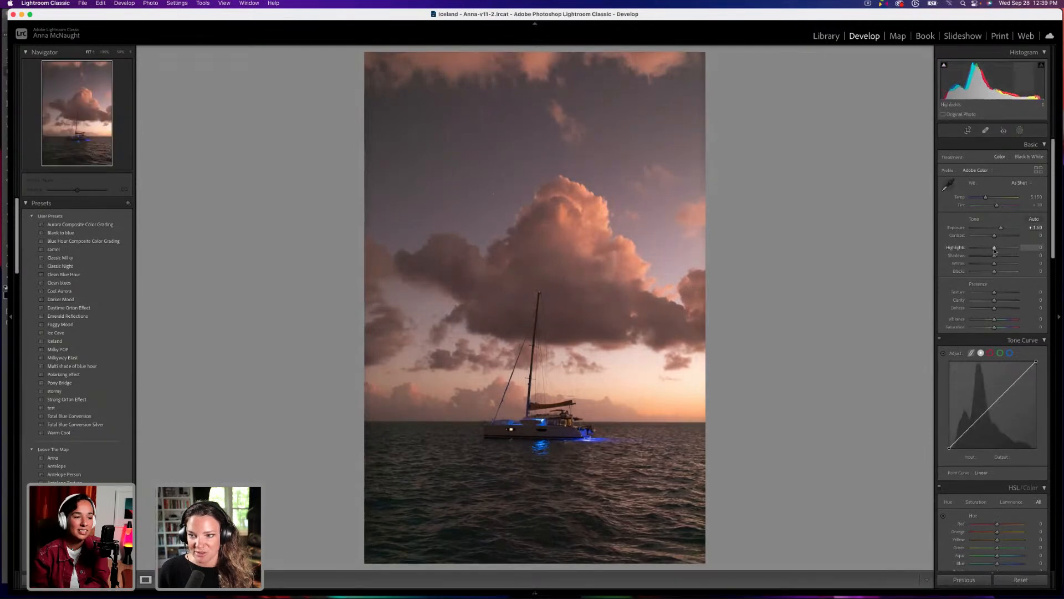
{"action": "left_click_drag", "start_coordinate": [995, 257], "coordinate": [1000, 250]}
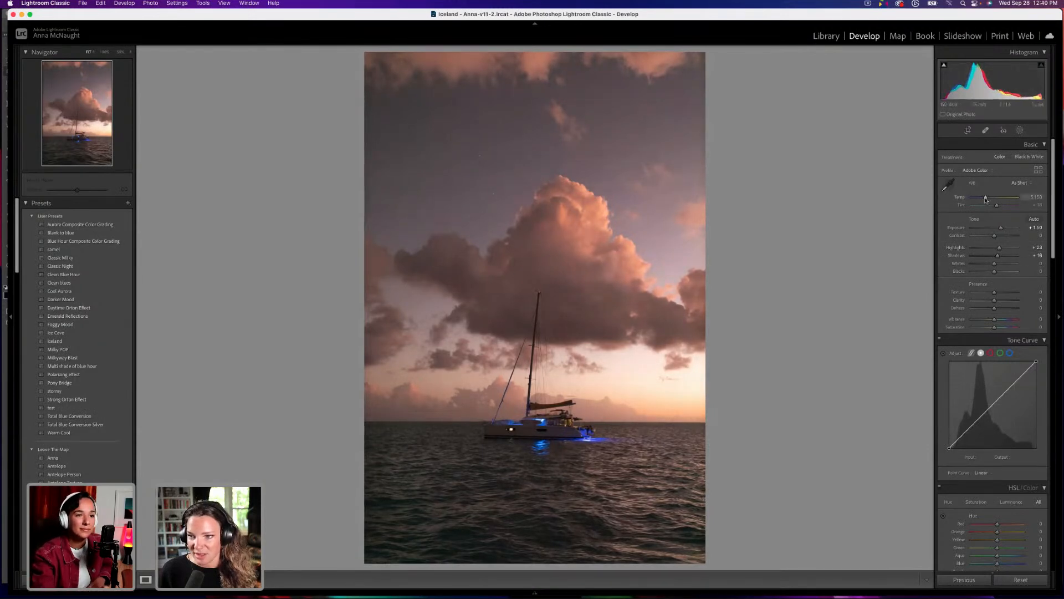
Cool the white balance temperature, shift the tint toward magenta, and slightly raise the texture.
{"action": "left_click_drag", "start_coordinate": [986, 200], "coordinate": [1000, 207]}
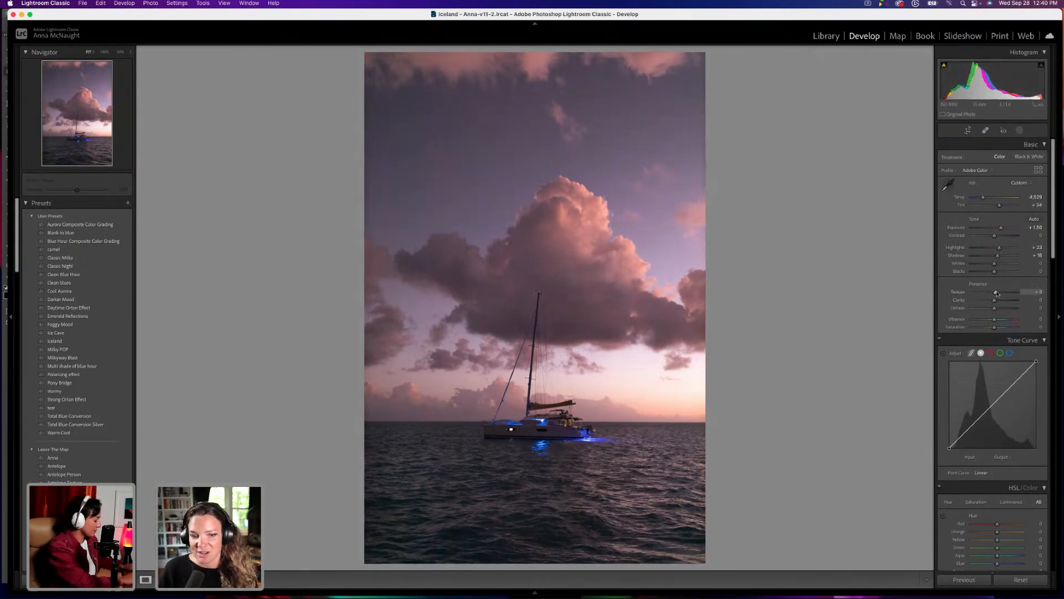
{"action": "left_click_drag", "start_coordinate": [996, 293], "coordinate": [996, 294]}
Adjust the HSL hues: aqua to +5, blue to -33, magenta to +10, and red slightly positive.
{"action": "scroll", "coordinate": [992, 319], "scroll_direction": "down", "scroll_amount": 1}
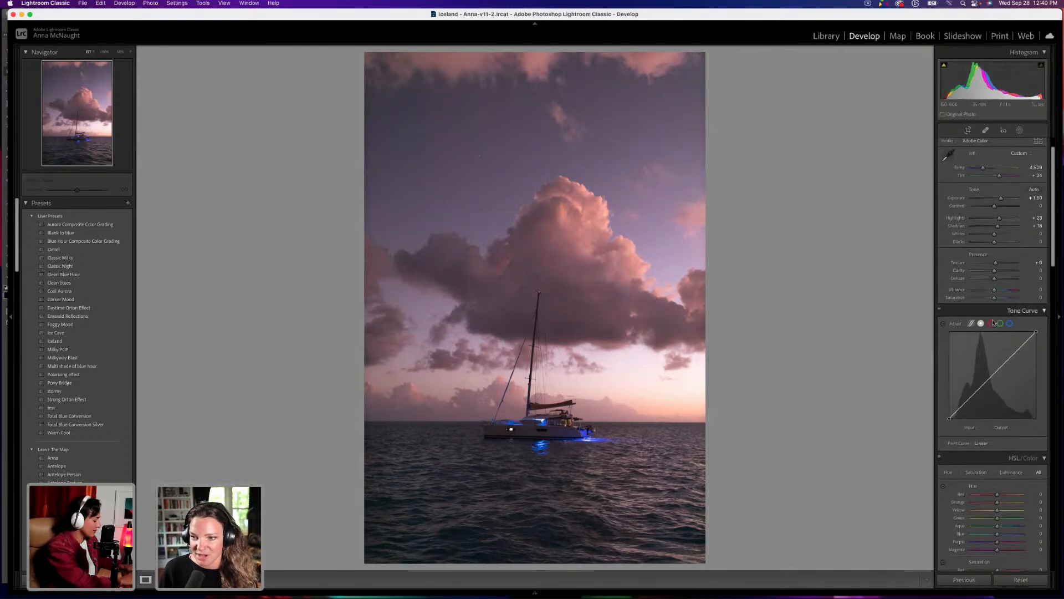
{"action": "scroll", "coordinate": [994, 320], "scroll_direction": "down", "scroll_amount": 5}
{"action": "scroll", "coordinate": [995, 324], "scroll_direction": "down", "scroll_amount": 1}
{"action": "mouse_move", "coordinate": [997, 358]}
{"action": "left_mouse_down"}
{"action": "mouse_move", "coordinate": [983, 361]}
{"action": "mouse_move", "coordinate": [1016, 352]}
{"action": "mouse_move", "coordinate": [1000, 349]}
{"action": "mouse_move", "coordinate": [1010, 374]}
{"action": "mouse_move", "coordinate": [999, 374]}
{"action": "left_mouse_up"}
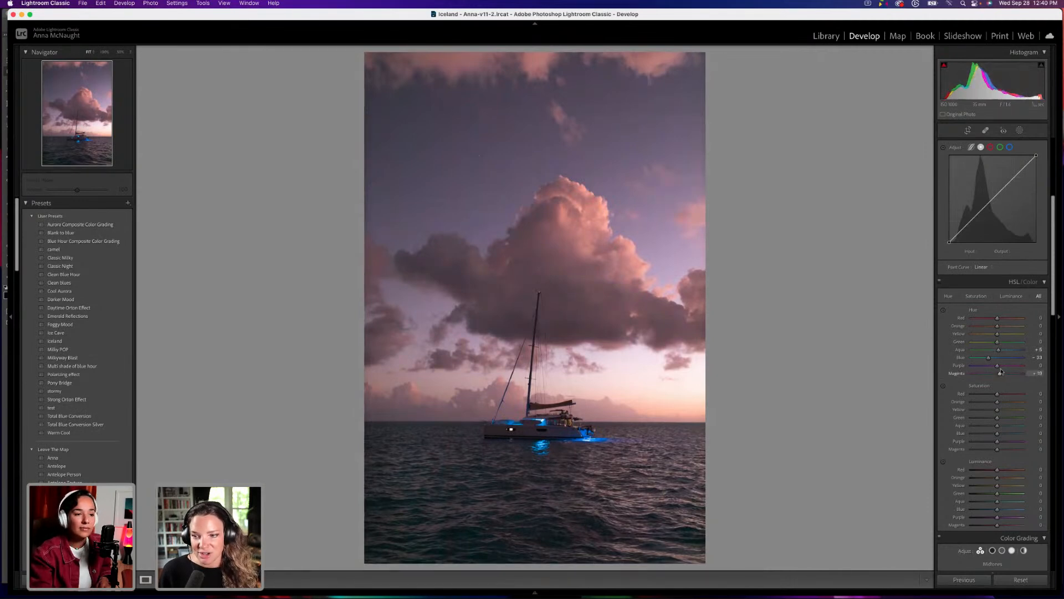
{"action": "mouse_move", "coordinate": [983, 323]}
{"action": "left_mouse_down"}
{"action": "mouse_move", "coordinate": [966, 326]}
{"action": "mouse_move", "coordinate": [998, 323]}
{"action": "left_mouse_up"}
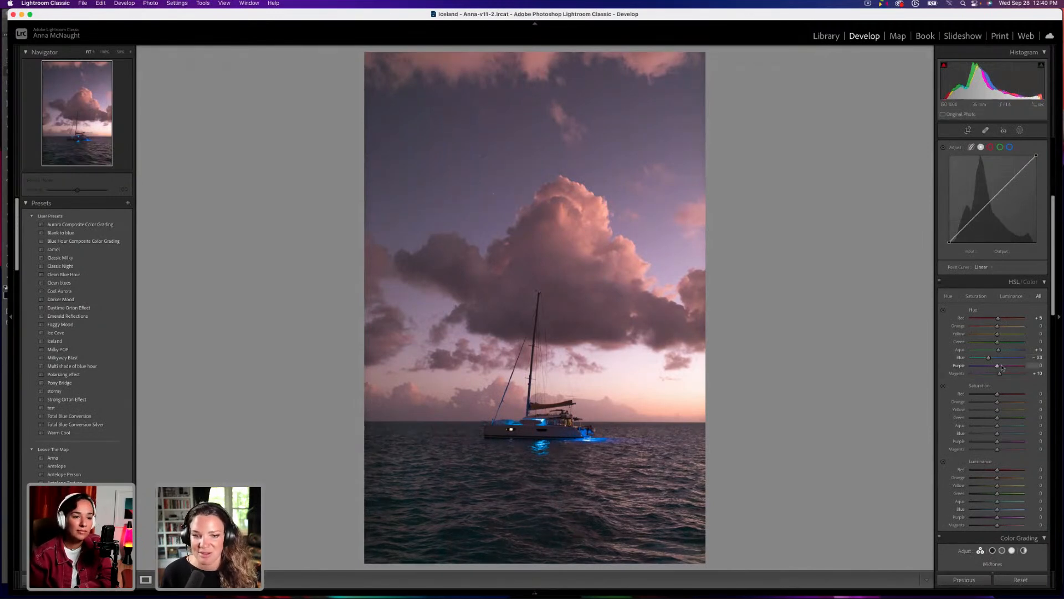
Set the blue saturation to -1 and the blue luminance to +19 in the HSL adjustments.
{"action": "left_click_drag", "start_coordinate": [998, 433], "coordinate": [1003, 455]}
{"action": "scroll", "coordinate": [994, 440], "scroll_direction": "down", "scroll_amount": 1}
{"action": "scroll", "coordinate": [994, 440], "scroll_direction": "down", "scroll_amount": 4}
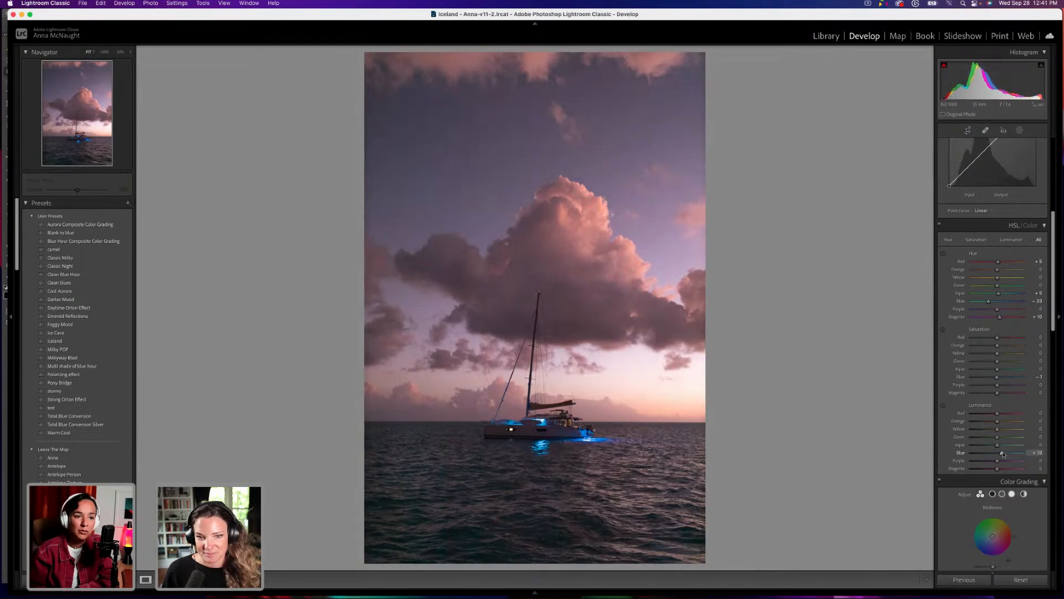
Tint the photo's shadows slightly blue with the Color Grading shadows wheel.
{"action": "scroll", "coordinate": [998, 444], "scroll_direction": "down", "scroll_amount": 8}
{"action": "left_click", "coordinate": [980, 377]}
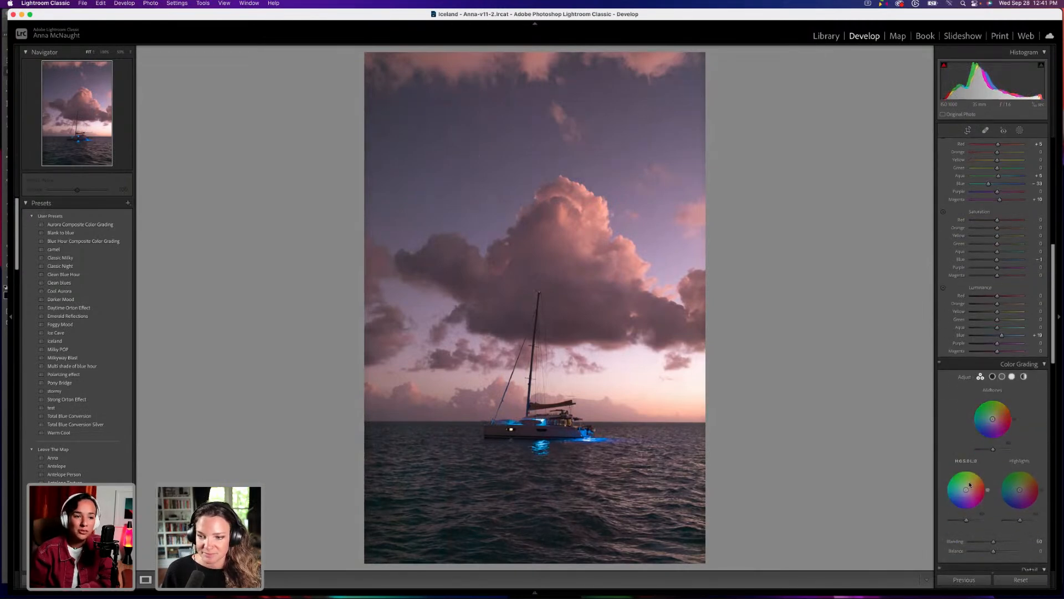
{"action": "left_click_drag", "start_coordinate": [968, 493], "coordinate": [964, 492]}
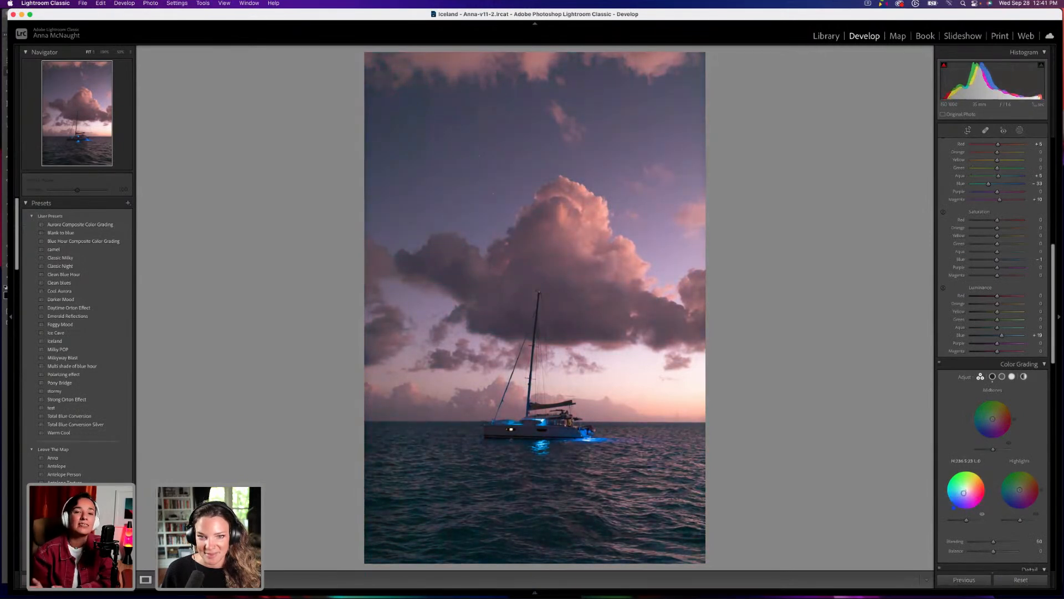
{"action": "scroll", "coordinate": [1019, 488], "scroll_direction": "down", "scroll_amount": 2}
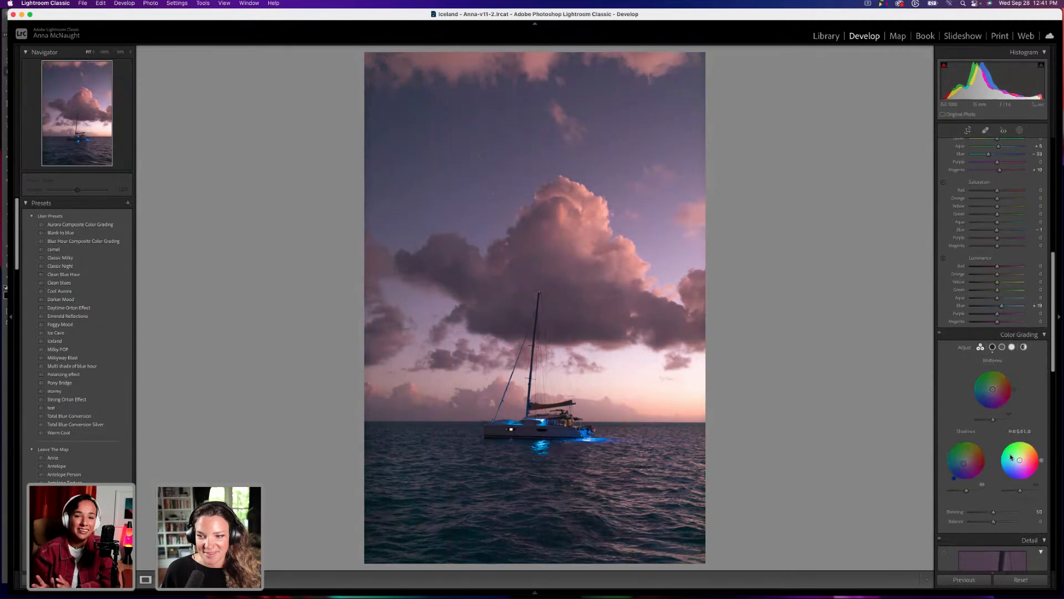
Tint the photo's highlights slightly red-pink with the Color Grading highlights wheel and raise the highlights luminance.
{"action": "mouse_move", "coordinate": [1019, 461]}
{"action": "left_mouse_down"}
{"action": "mouse_move", "coordinate": [1017, 453]}
{"action": "mouse_move", "coordinate": [1023, 461]}
{"action": "left_mouse_up"}
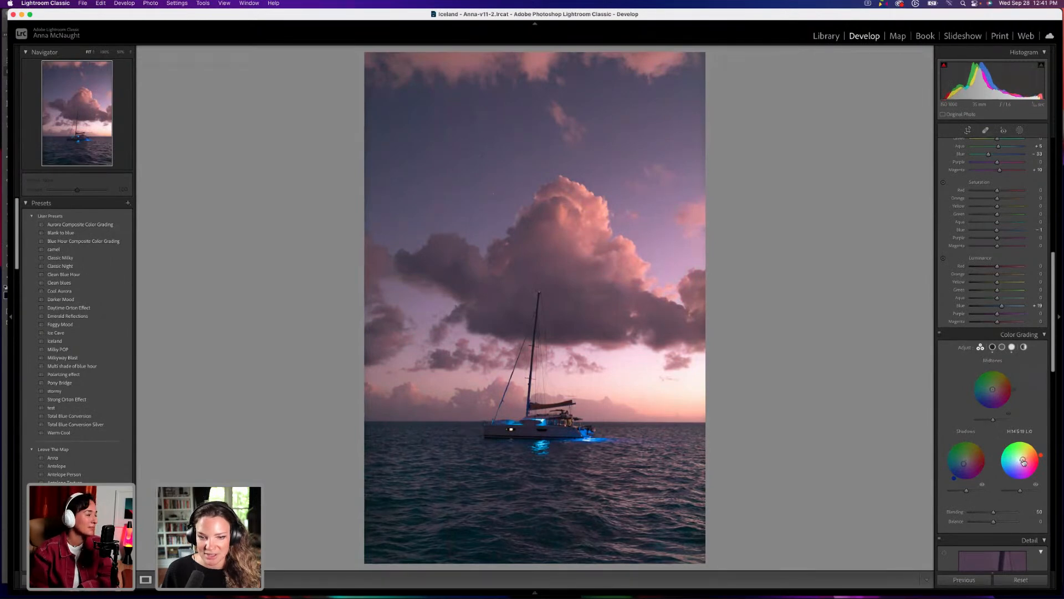
{"action": "scroll", "coordinate": [1019, 410], "scroll_direction": "down", "scroll_amount": 2}
{"action": "scroll", "coordinate": [1019, 401], "scroll_direction": "down", "scroll_amount": 3}
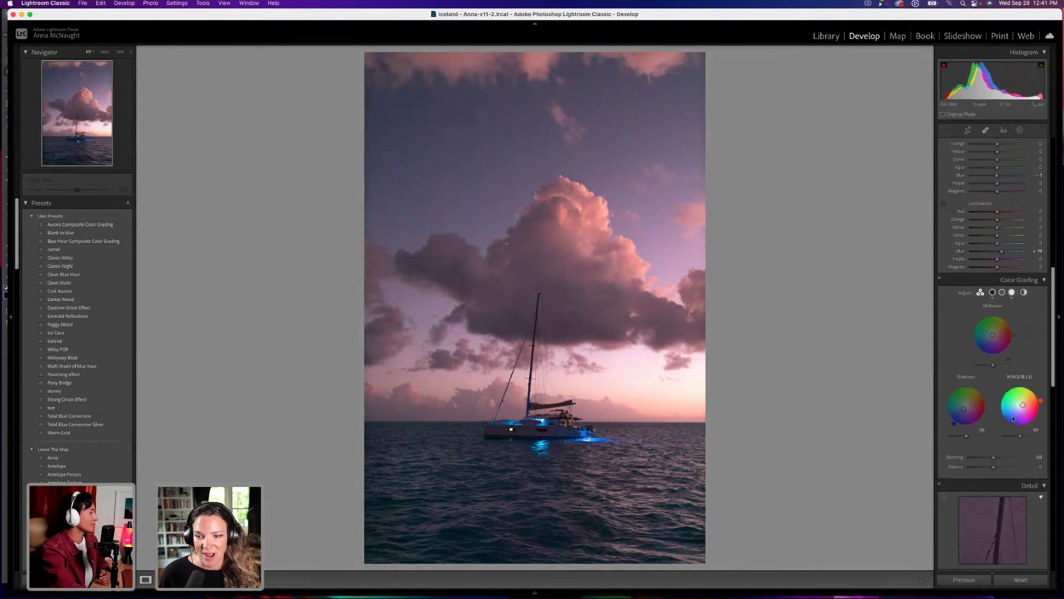
{"action": "mouse_move", "coordinate": [1019, 436]}
{"action": "left_mouse_down"}
{"action": "mouse_move", "coordinate": [1046, 439]}
{"action": "mouse_move", "coordinate": [1030, 437]}
{"action": "left_mouse_up"}
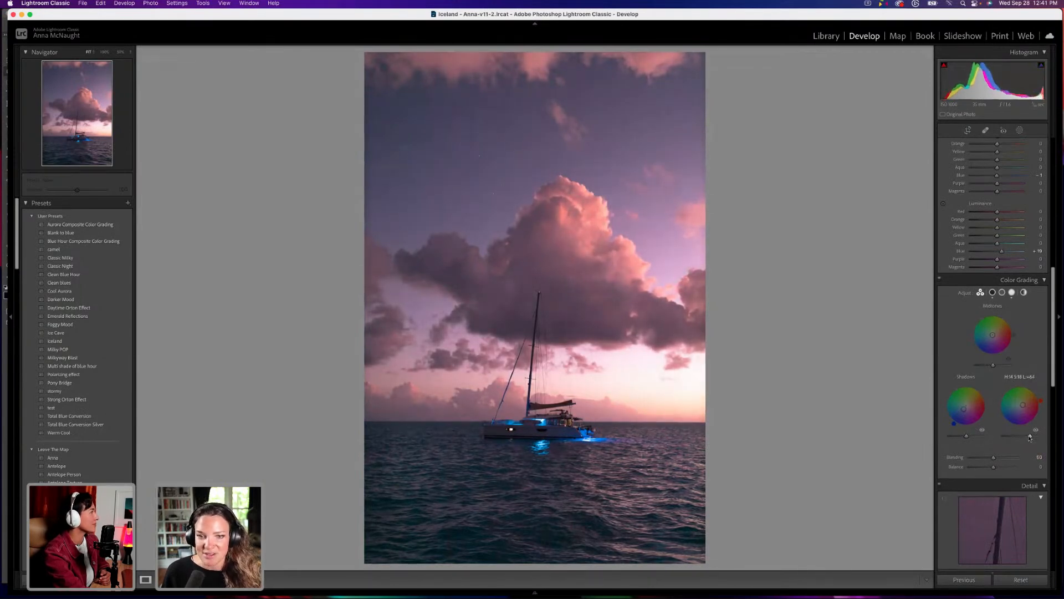
{"action": "scroll", "coordinate": [960, 400], "scroll_direction": "down", "scroll_amount": 2}
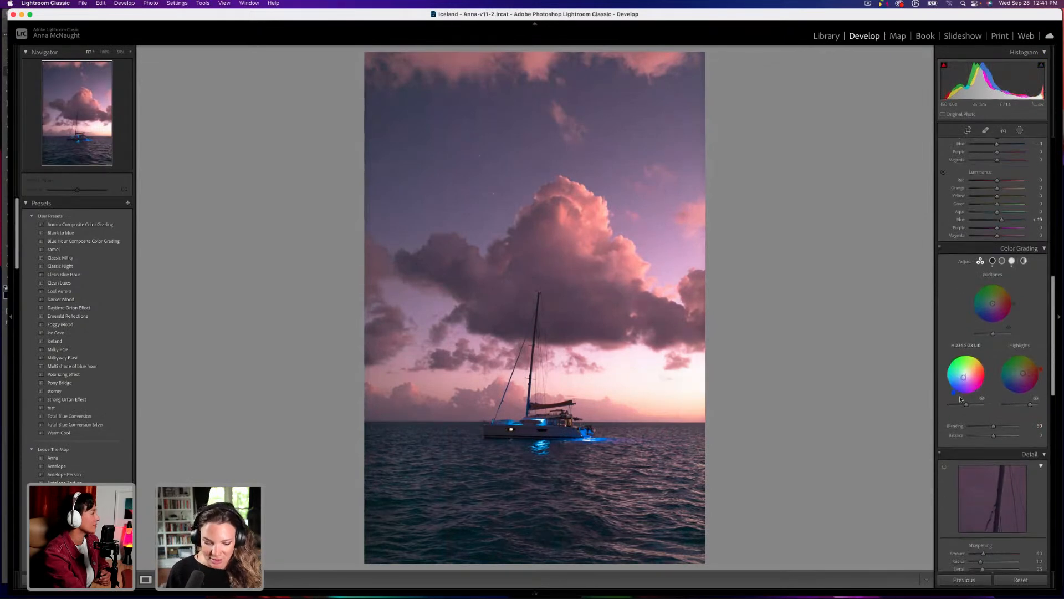
Compare the sailboat photo before and after editing side by side, dismissing the Reference View message and returning to the single-photo view.
{"action": "key", "text": "bracketright"}
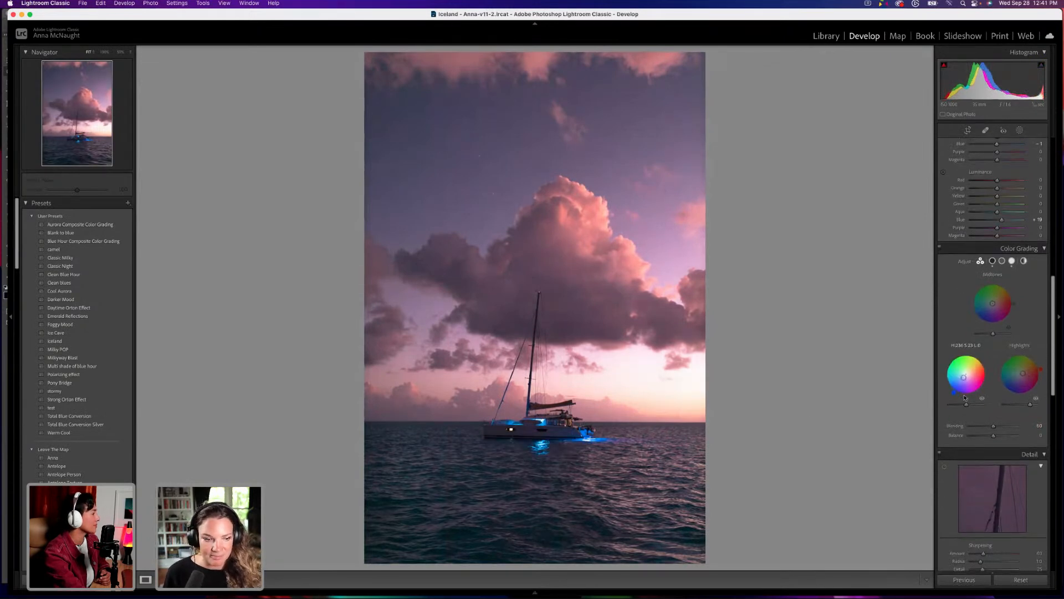
{"action": "key", "text": "shift+r"}
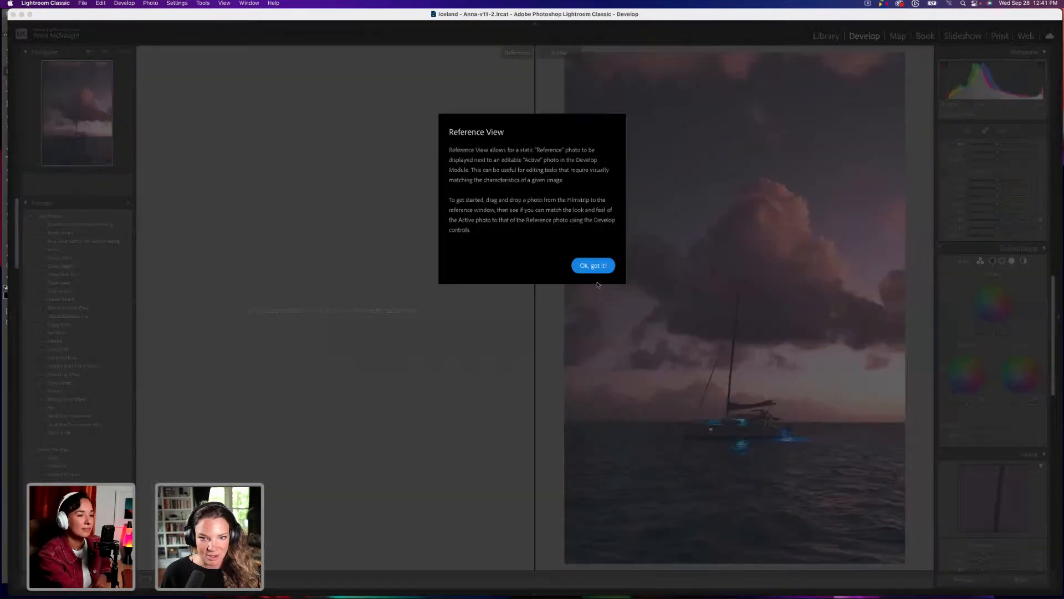
{"action": "left_click", "coordinate": [594, 266]}
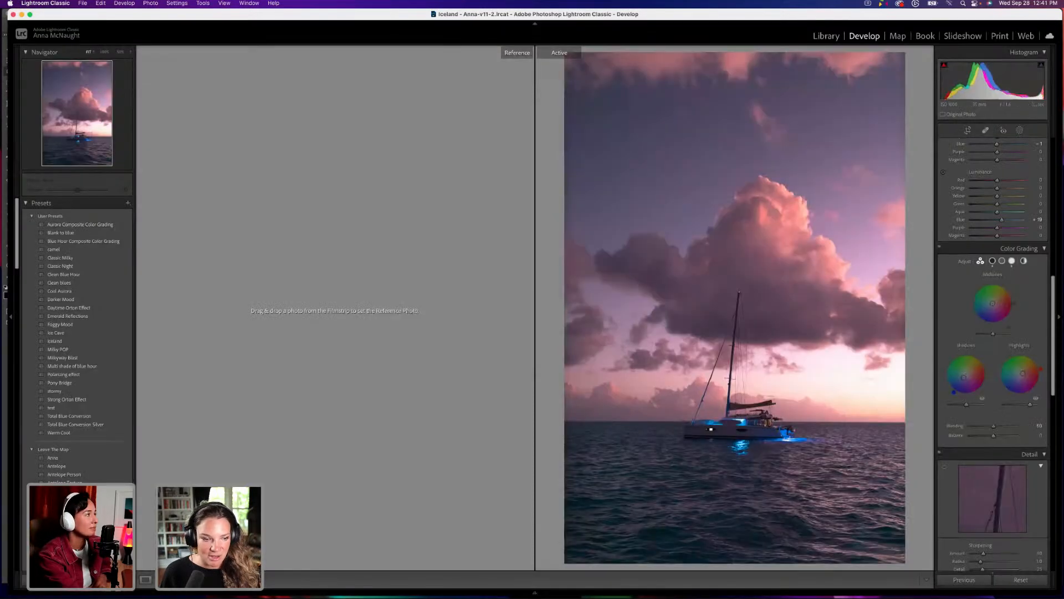
{"action": "key", "text": "y"}
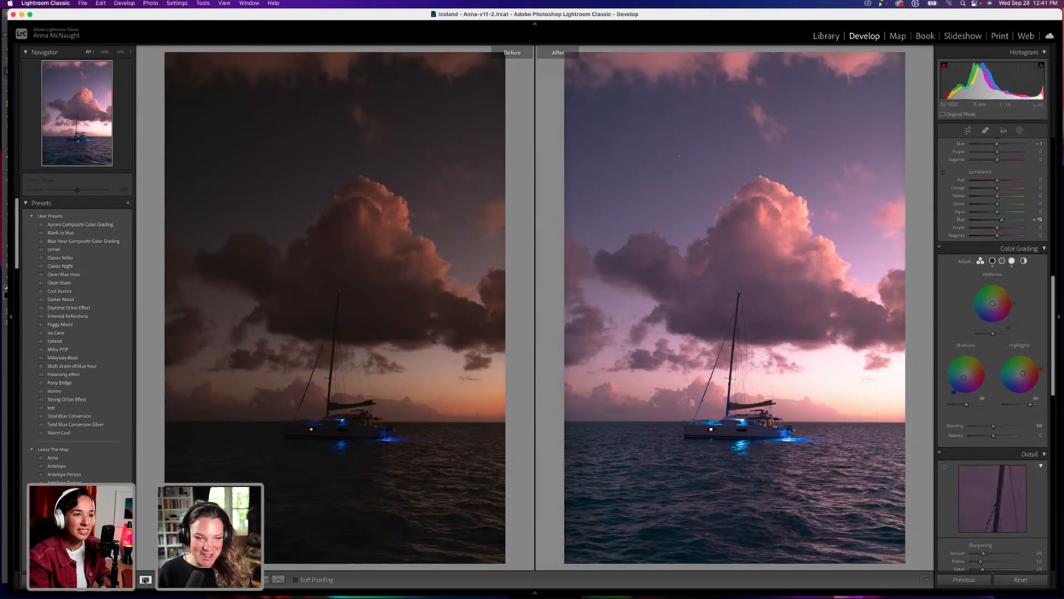
{"action": "left_click", "coordinate": [145, 580]}
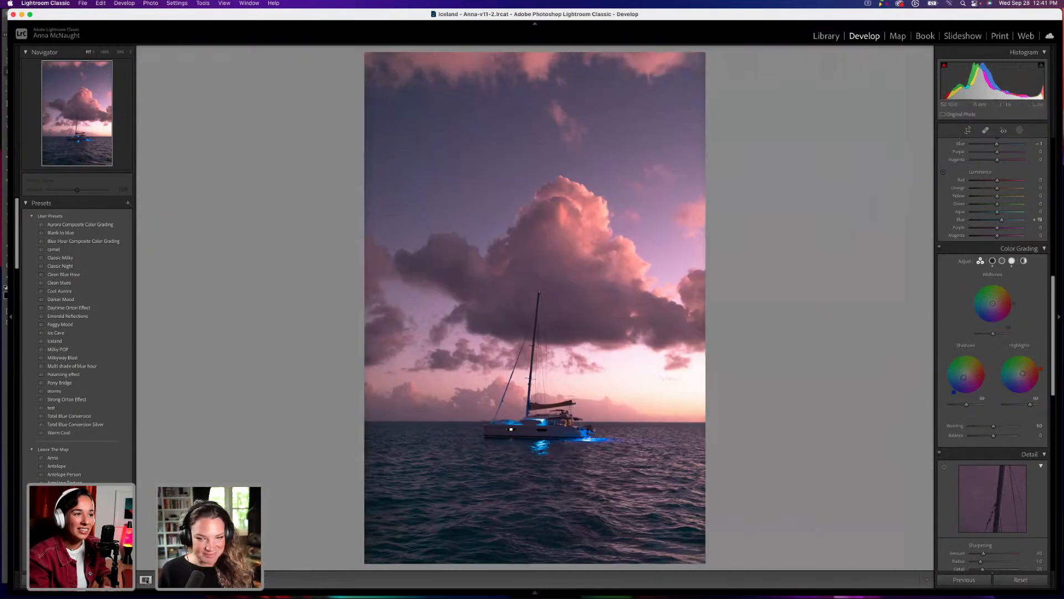
Raise the luminance noise reduction on the sailboat photo to smooth out the grain.
{"action": "scroll", "coordinate": [1007, 428], "scroll_direction": "down", "scroll_amount": 3}
{"action": "scroll", "coordinate": [1006, 428], "scroll_direction": "down", "scroll_amount": 2}
{"action": "left_click_drag", "start_coordinate": [972, 468], "coordinate": [993, 467]}
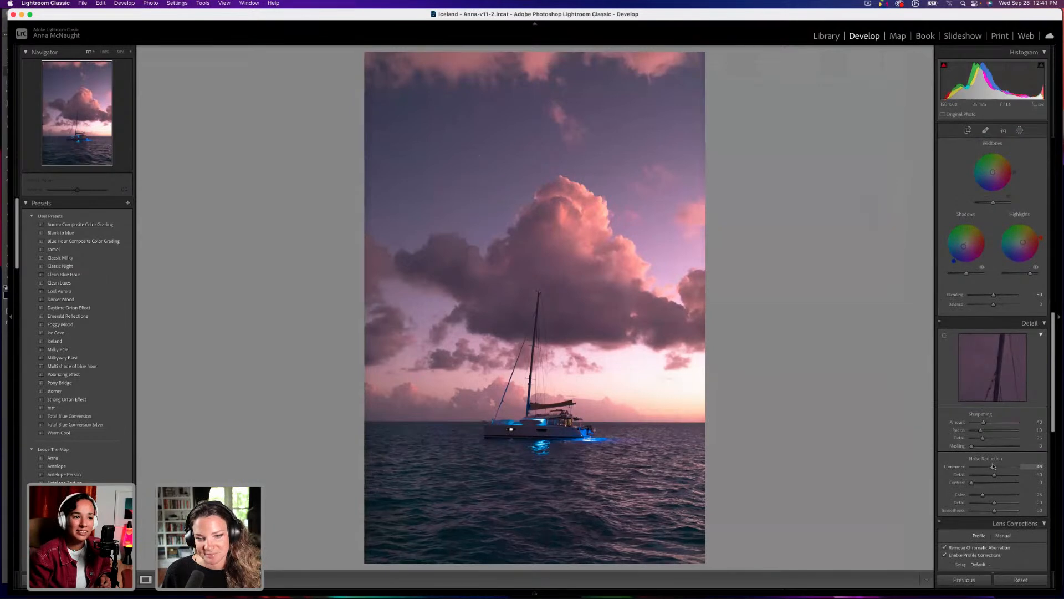
Straighten the sailboat photo very slightly by adjusting the crop angle, and apply the crop.
{"action": "left_click", "coordinate": [968, 130]}
{"action": "left_click_drag", "start_coordinate": [996, 182], "coordinate": [997, 182]}
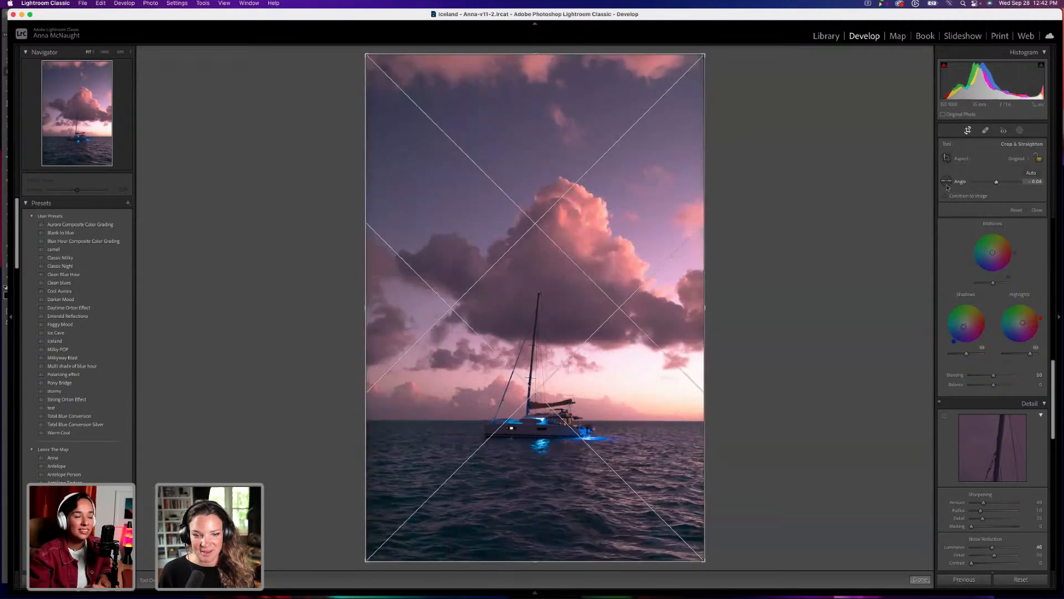
{"action": "key", "text": "Return"}
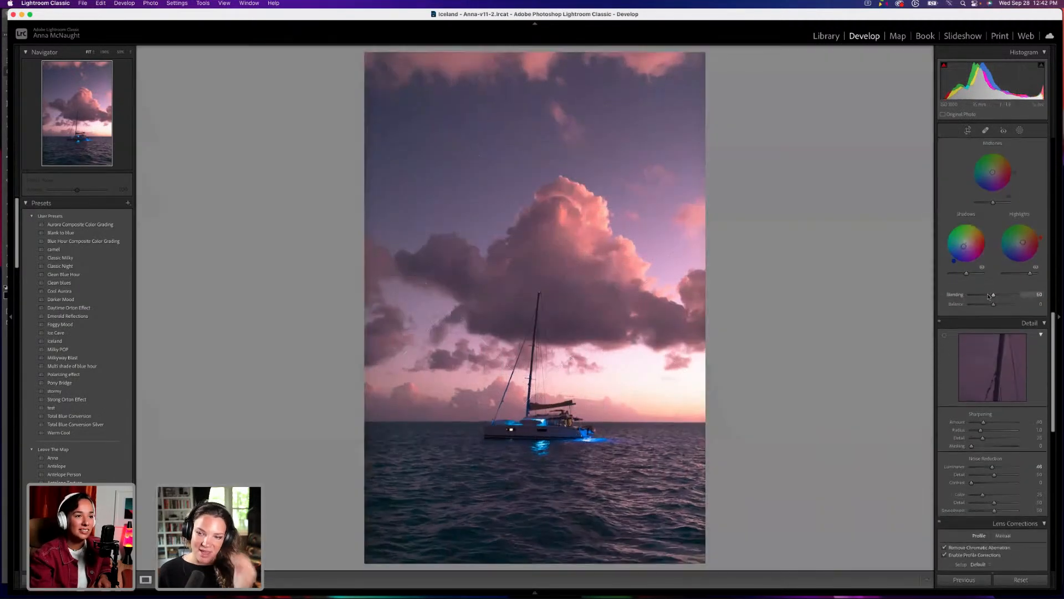
In Calibration, set the Red Primary hue to -20 and saturation to +11, and shift the Green Primary hue slightly negative.
{"action": "scroll", "coordinate": [1003, 388], "scroll_direction": "down", "scroll_amount": 3}
{"action": "scroll", "coordinate": [1005, 390], "scroll_direction": "down", "scroll_amount": 10}
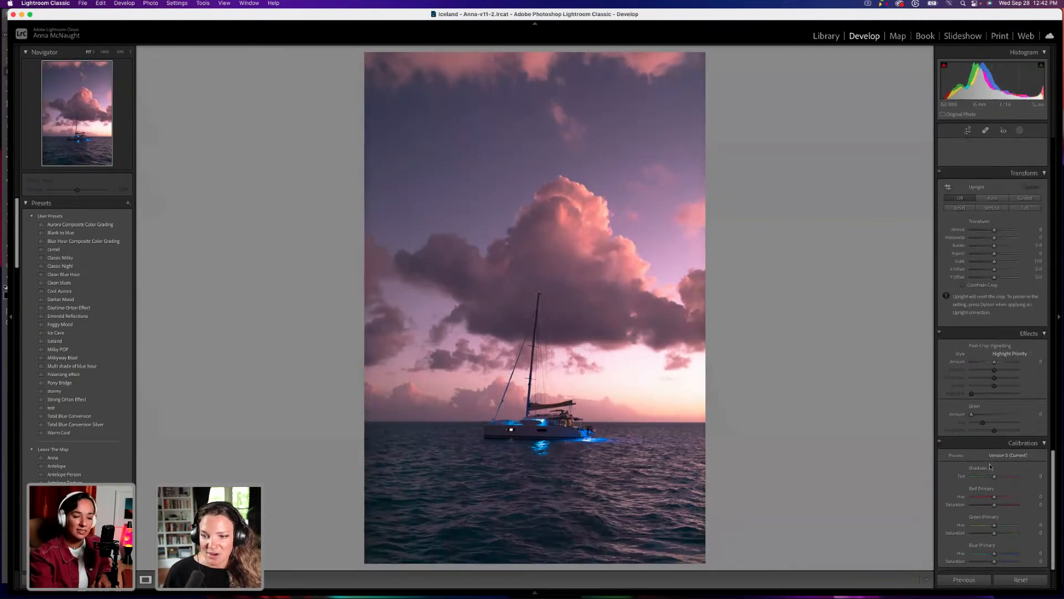
{"action": "left_click_drag", "start_coordinate": [995, 497], "coordinate": [996, 527]}
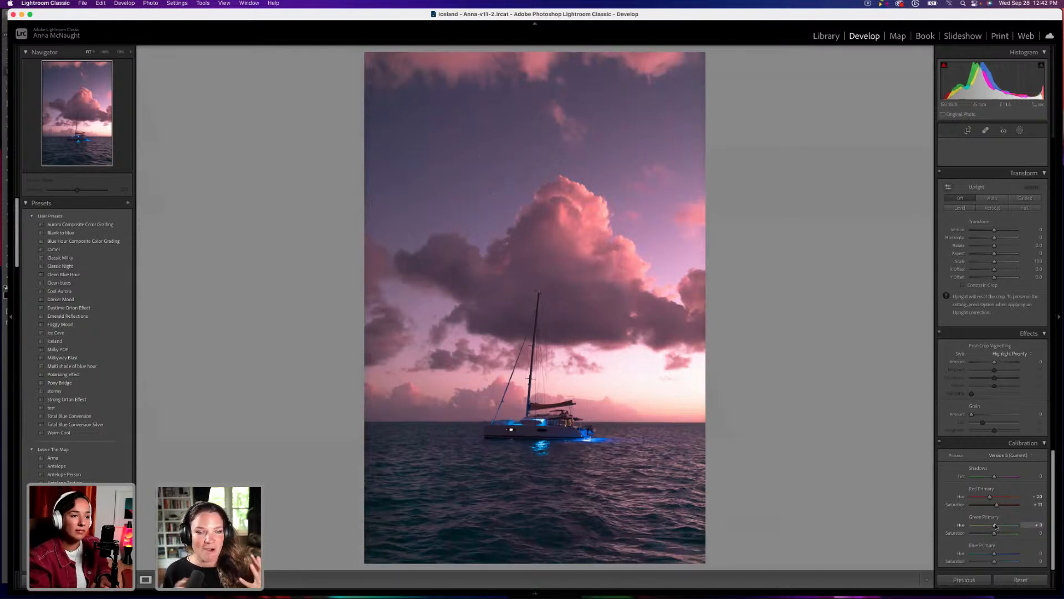
{"action": "left_click_drag", "start_coordinate": [995, 526], "coordinate": [995, 525]}
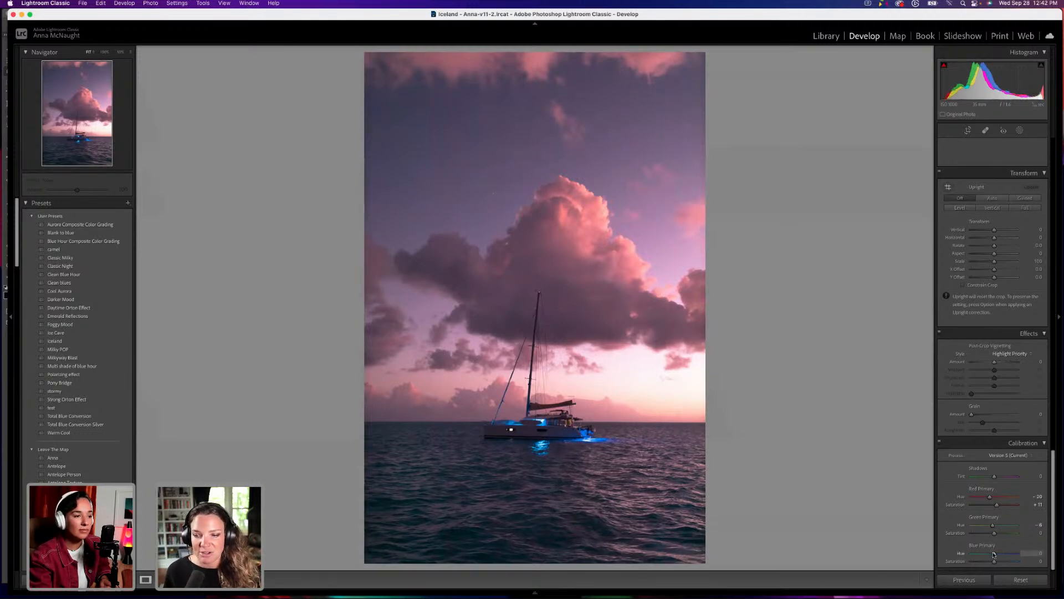
Shift the Calibration Blue Primary hue toward teal and set the Red Primary hue to +11.
{"action": "left_click_drag", "start_coordinate": [995, 554], "coordinate": [978, 556]}
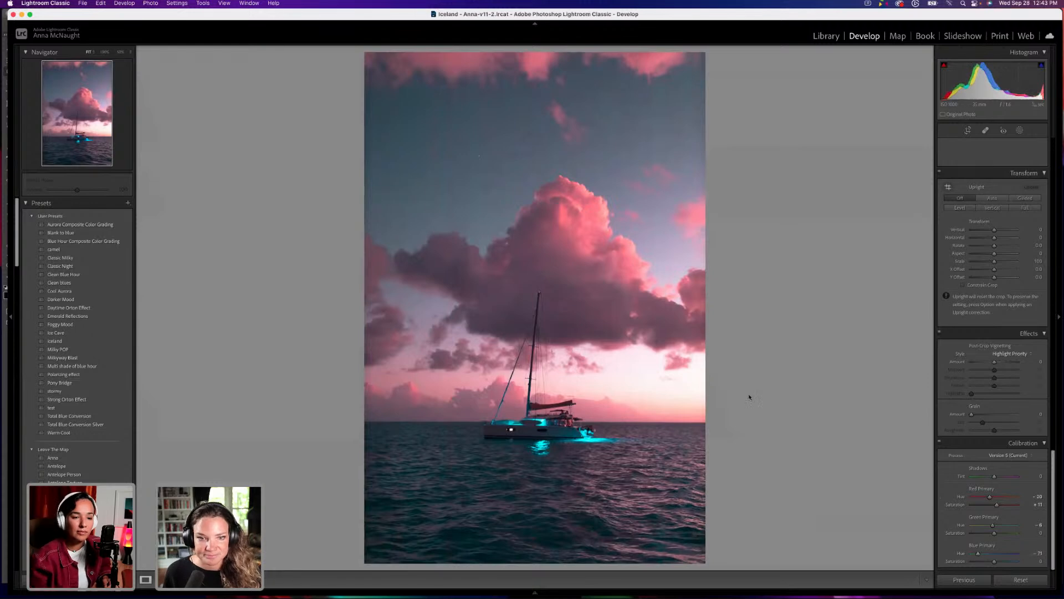
{"action": "left_click_drag", "start_coordinate": [979, 553], "coordinate": [983, 553]}
{"action": "left_click_drag", "start_coordinate": [991, 496], "coordinate": [997, 498]}
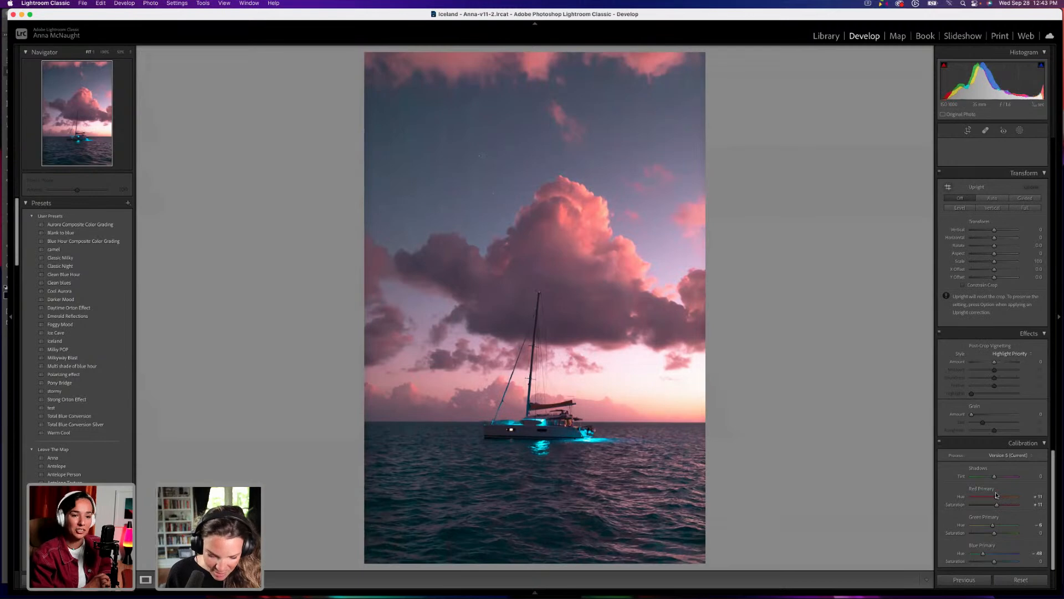
Compare the edited sailboat photo with its original by repeatedly switching between the before and after views.
{"action": "key", "text": "backslash"}
{"action": "key", "text": "backslash"}
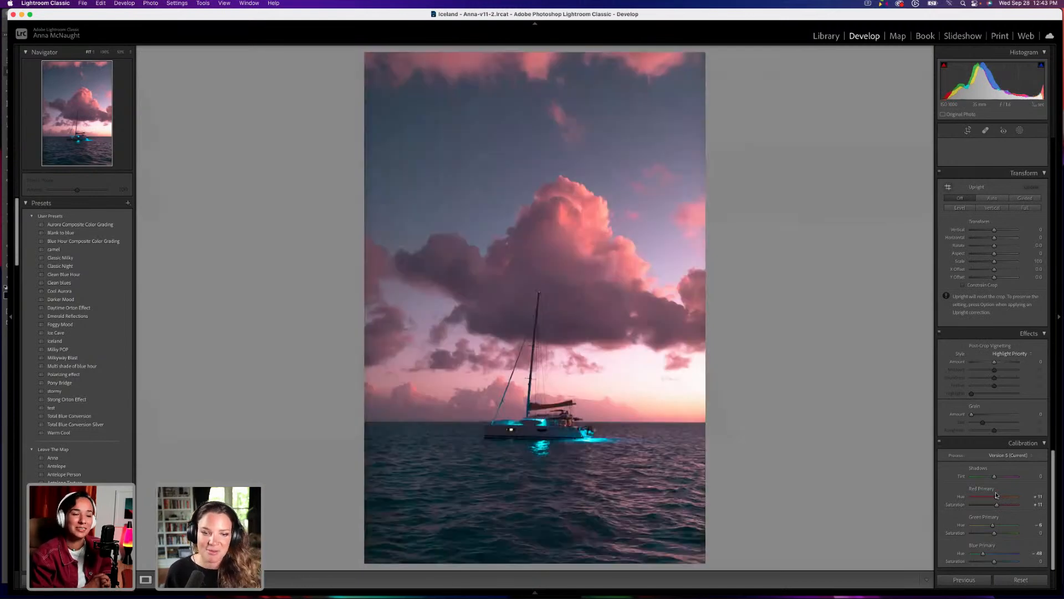
{"action": "key", "text": "backslash"}
{"action": "key", "text": "backslash"}
{"action": "key", "text": "backslash"}
{"action": "key", "text": "backslash"}
{"action": "key", "text": "backslash"}
{"action": "key", "text": "backslash"}
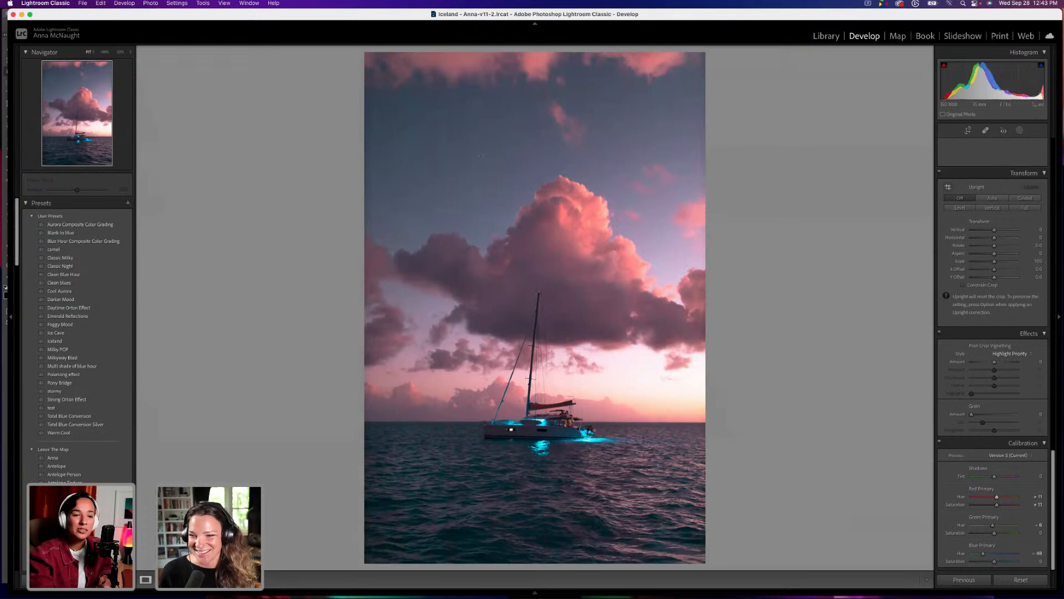
Set the blue hue to -23 in the sailboat photo's HSL adjustments.
{"action": "scroll", "coordinate": [1016, 262], "scroll_direction": "up", "scroll_amount": 15}
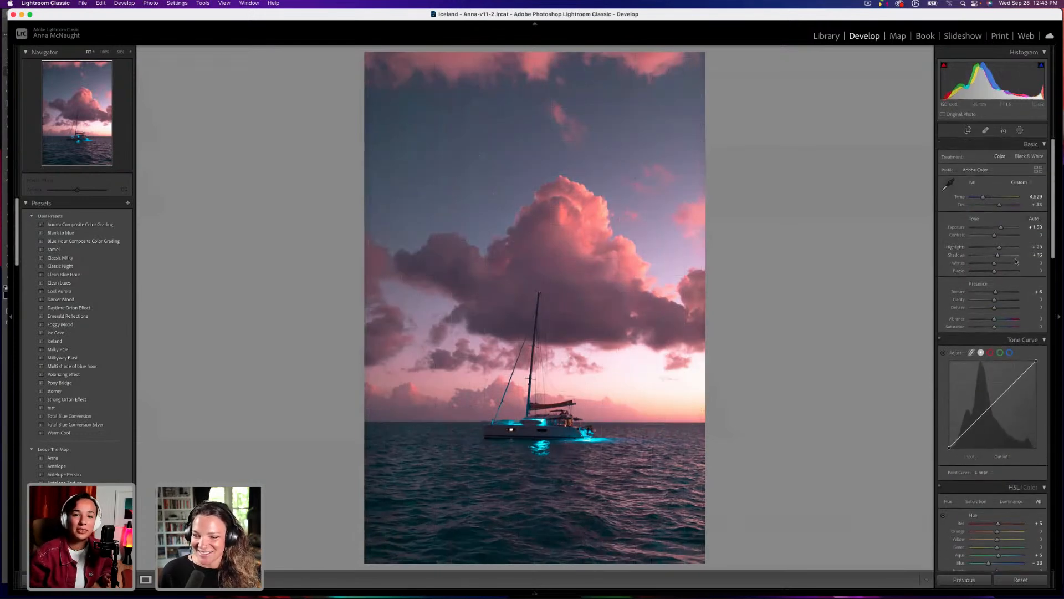
{"action": "scroll", "coordinate": [997, 354], "scroll_direction": "down", "scroll_amount": 4}
{"action": "left_click_drag", "start_coordinate": [988, 461], "coordinate": [991, 463]}
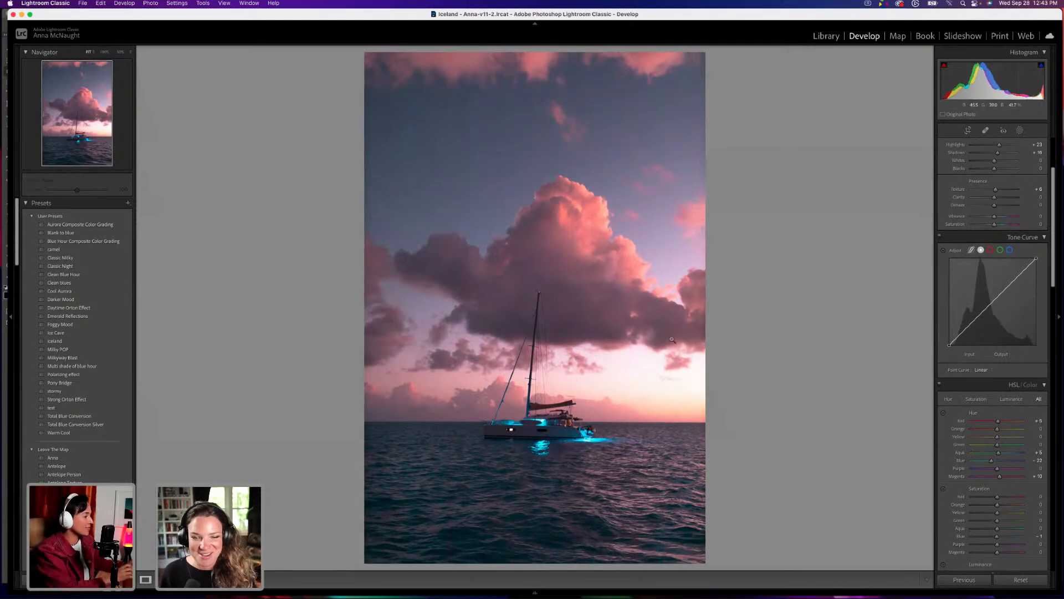
Return to the Adobe Live collection's grid and open the last photo, the diver swimming above the coral reef, in Develop.
{"action": "left_click", "coordinate": [832, 36]}
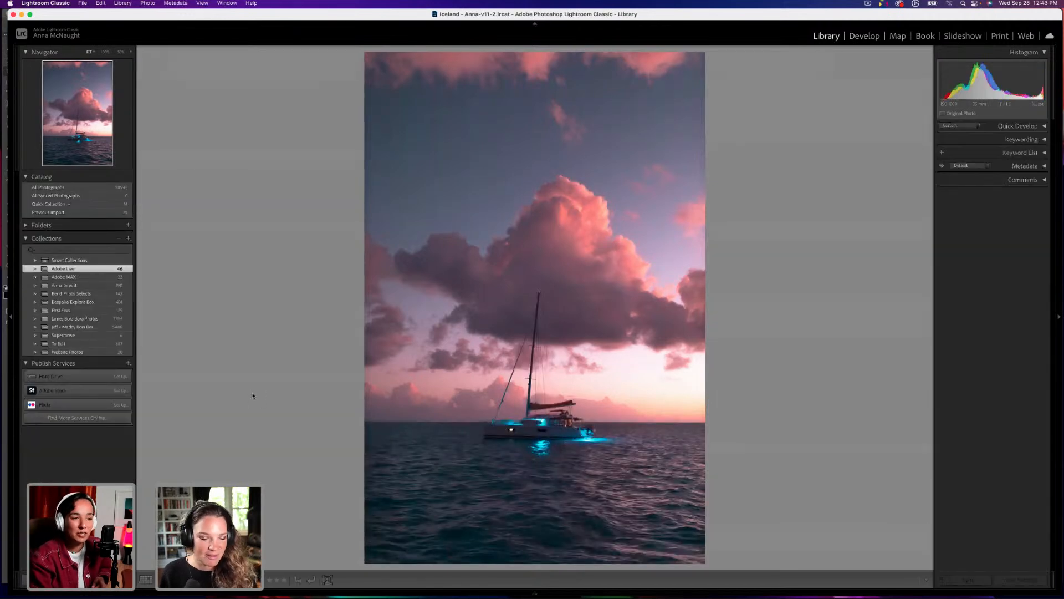
{"action": "left_click", "coordinate": [146, 580]}
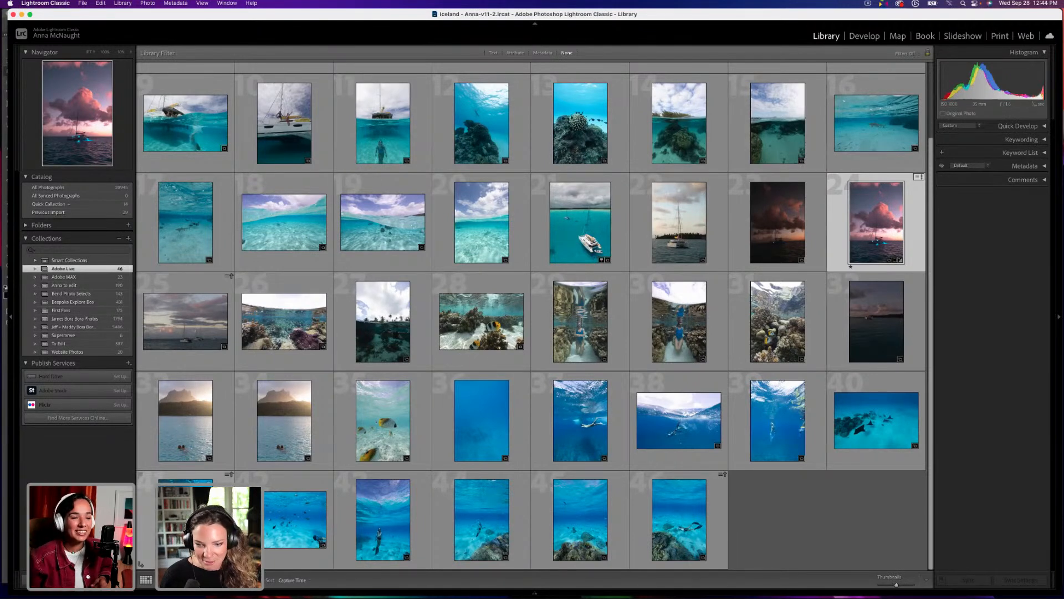
{"action": "left_click", "coordinate": [682, 505]}
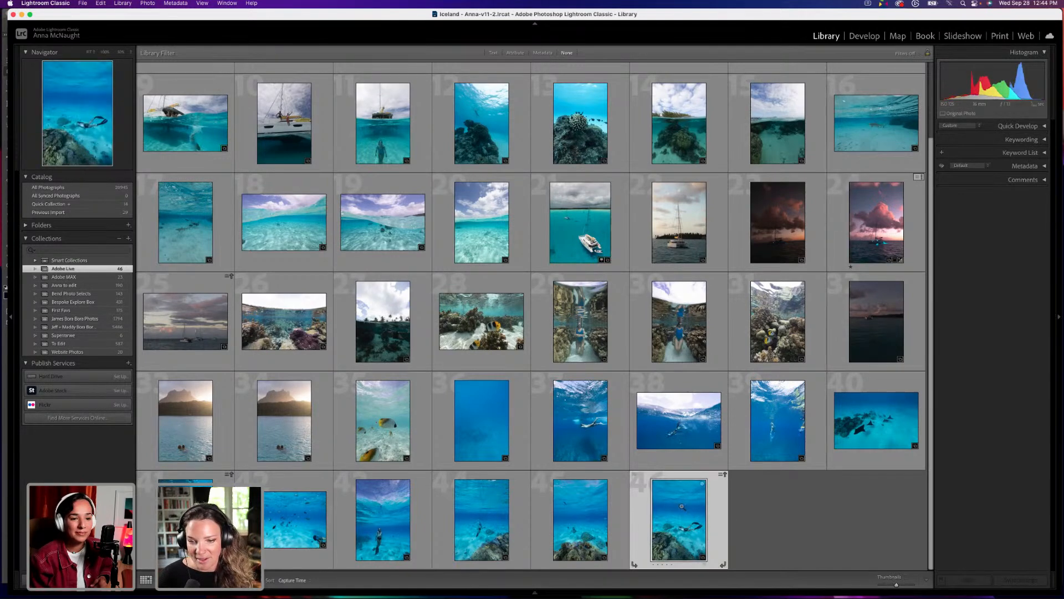
{"action": "double_click", "coordinate": [682, 507]}
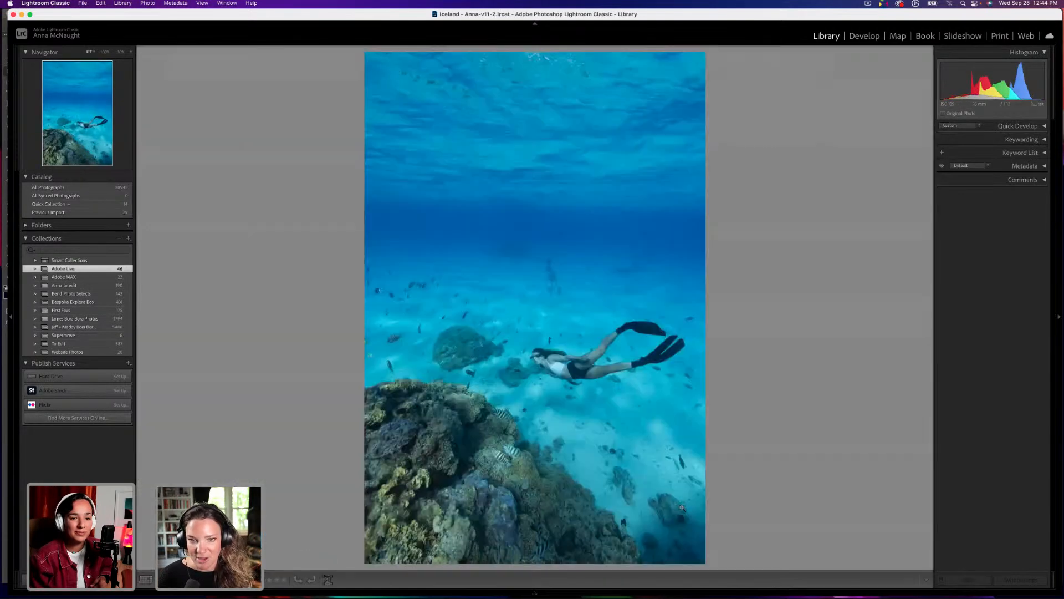
{"action": "left_click", "coordinate": [865, 36]}
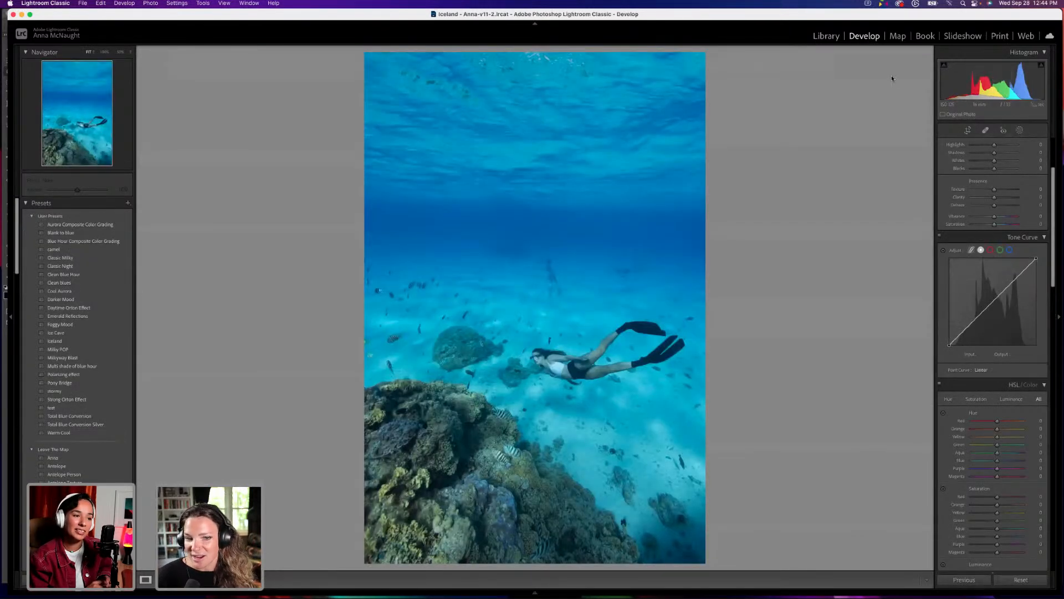
Set the diver photo's exposure to +0.40 and vibrance to +62, and lower its contrast.
{"action": "scroll", "coordinate": [995, 194], "scroll_direction": "up", "scroll_amount": 4}
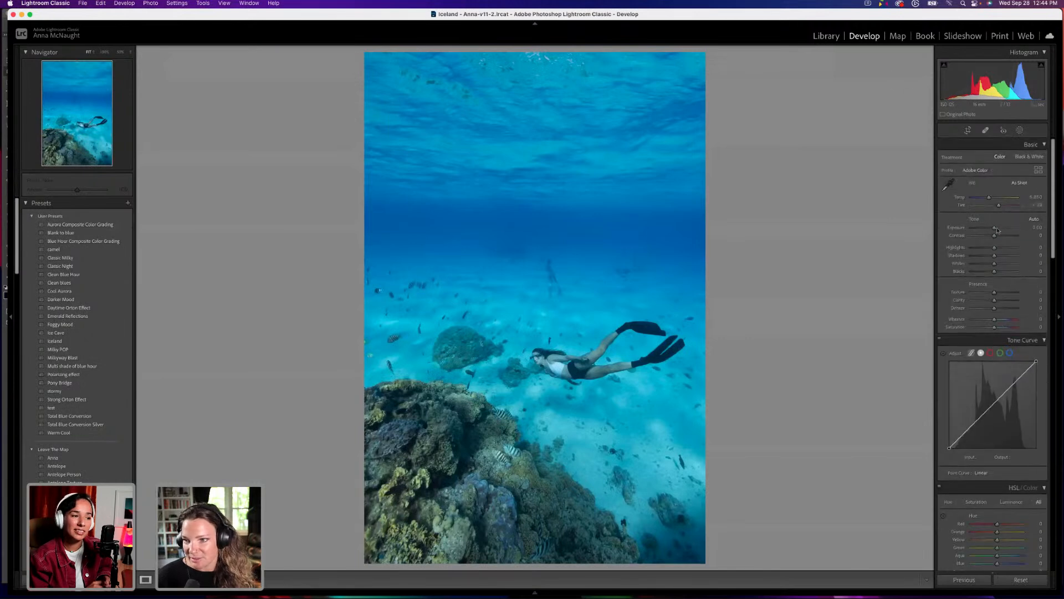
{"action": "left_click_drag", "start_coordinate": [996, 229], "coordinate": [999, 228]}
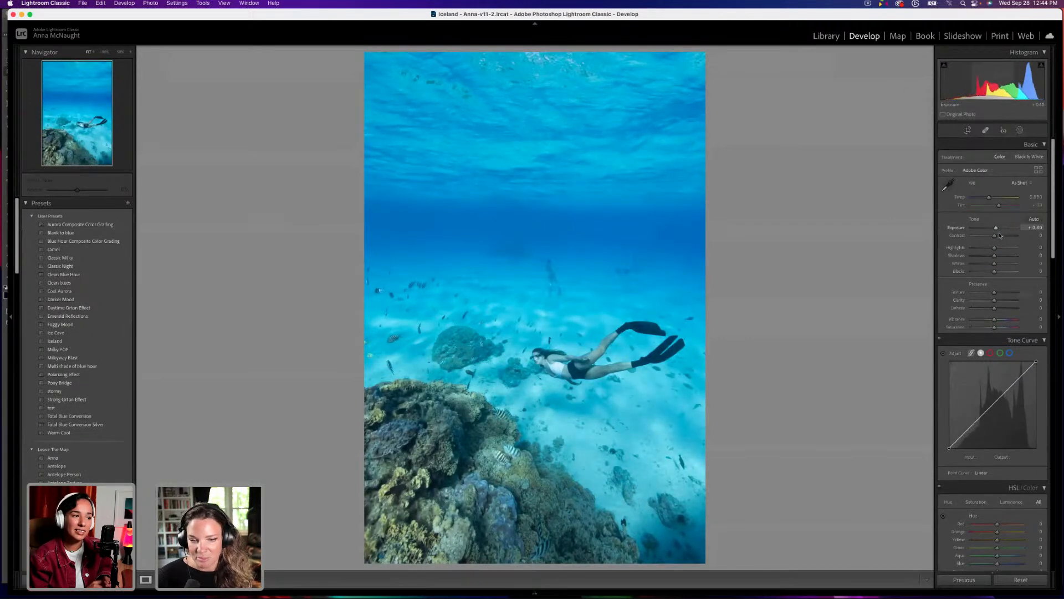
{"action": "mouse_move", "coordinate": [995, 319]}
{"action": "left_mouse_down"}
{"action": "mouse_move", "coordinate": [1016, 320]}
{"action": "mouse_move", "coordinate": [1003, 319]}
{"action": "left_mouse_up"}
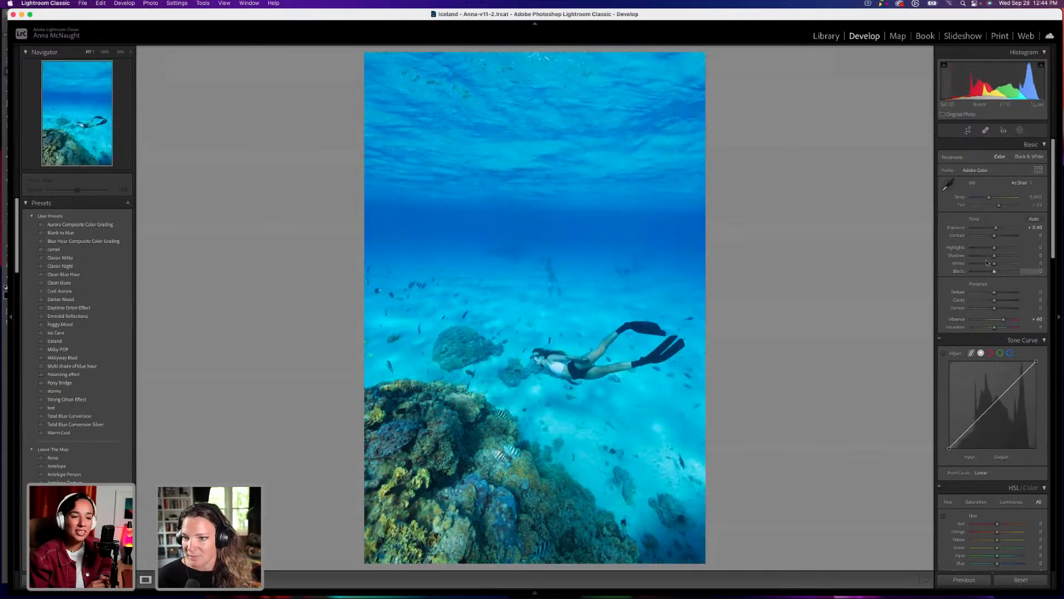
{"action": "left_click_drag", "start_coordinate": [995, 237], "coordinate": [987, 235]}
{"action": "left_click_drag", "start_coordinate": [1003, 320], "coordinate": [1008, 320]}
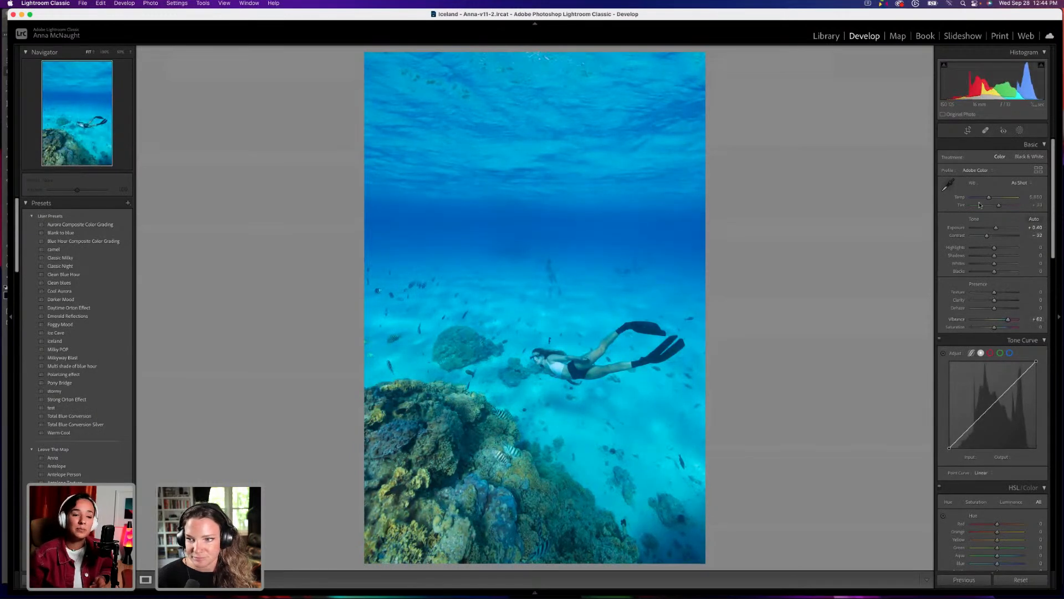
Set contrast to -23, warm the temperature to 6,845, shift the tint toward magenta, raise shadows to +30, and slightly lower the blacks.
{"action": "left_click_drag", "start_coordinate": [987, 236], "coordinate": [994, 200]}
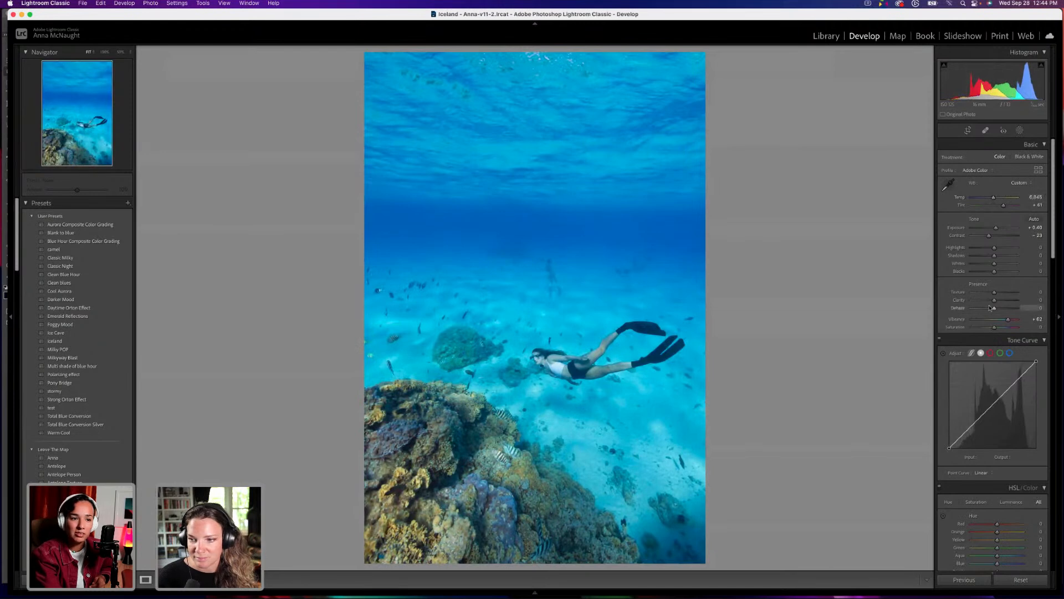
{"action": "mouse_move", "coordinate": [996, 257]}
{"action": "left_mouse_down"}
{"action": "mouse_move", "coordinate": [1012, 257]}
{"action": "mouse_move", "coordinate": [991, 272]}
{"action": "left_mouse_up"}
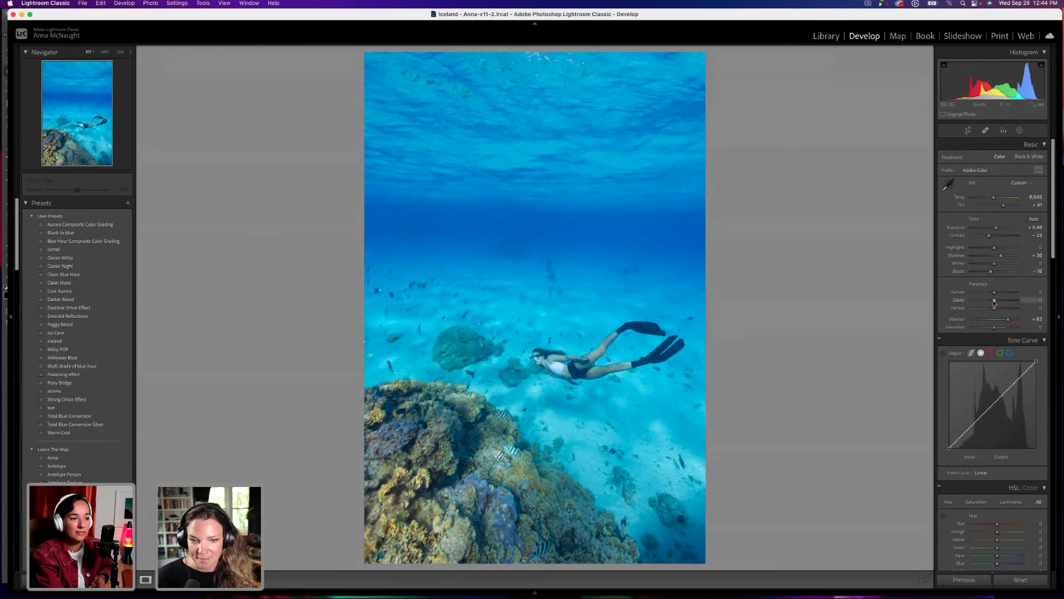
Rotate the diver photo slightly with the crop tool to level it, and apply the crop.
{"action": "scroll", "coordinate": [984, 233], "scroll_direction": "down", "scroll_amount": 2}
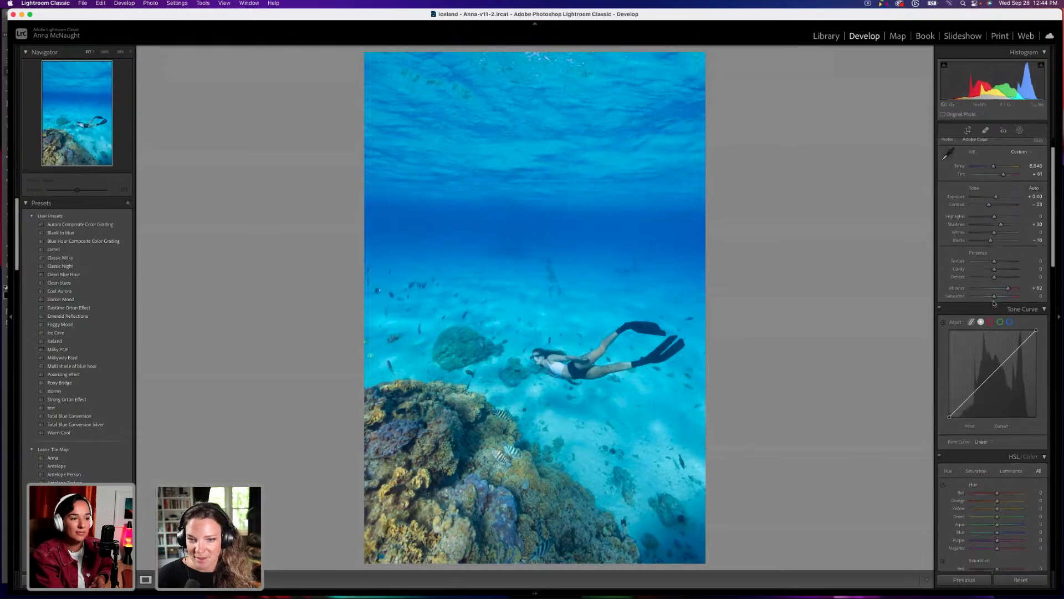
{"action": "left_click", "coordinate": [968, 130]}
{"action": "left_click_drag", "start_coordinate": [745, 198], "coordinate": [744, 198]}
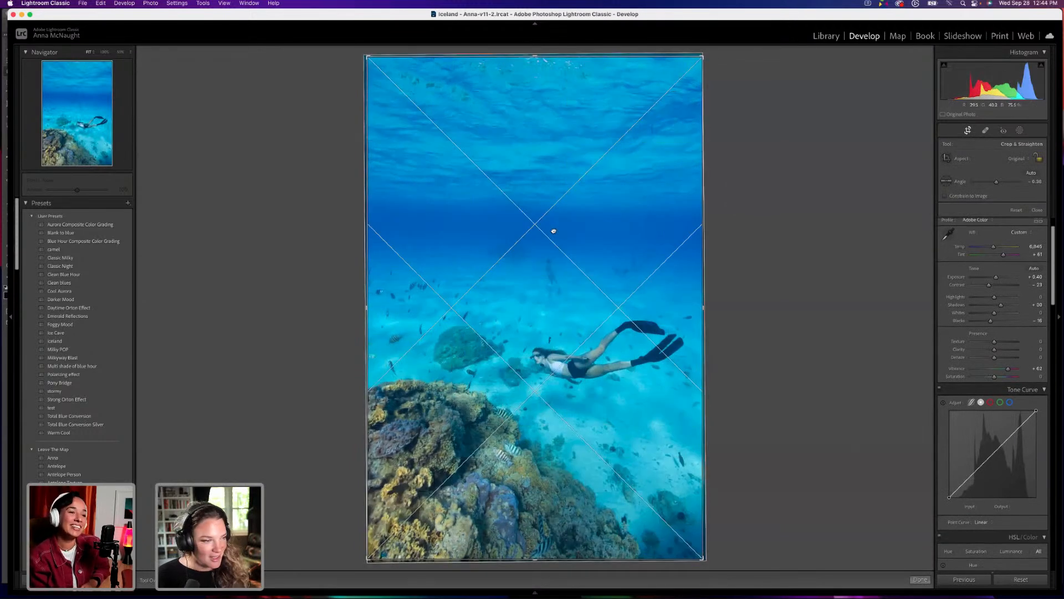
{"action": "key", "text": "Return"}
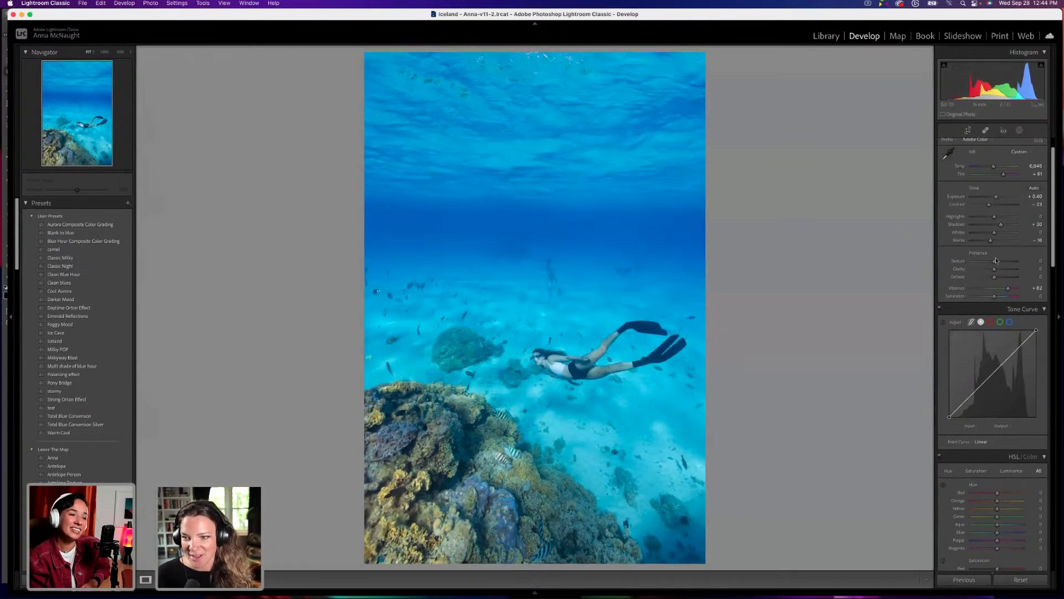
In the diver photo's HSL settings, set blue hue to -11, blue saturation to +1 and blue luminance to -7.
{"action": "scroll", "coordinate": [992, 280], "scroll_direction": "down", "scroll_amount": 1}
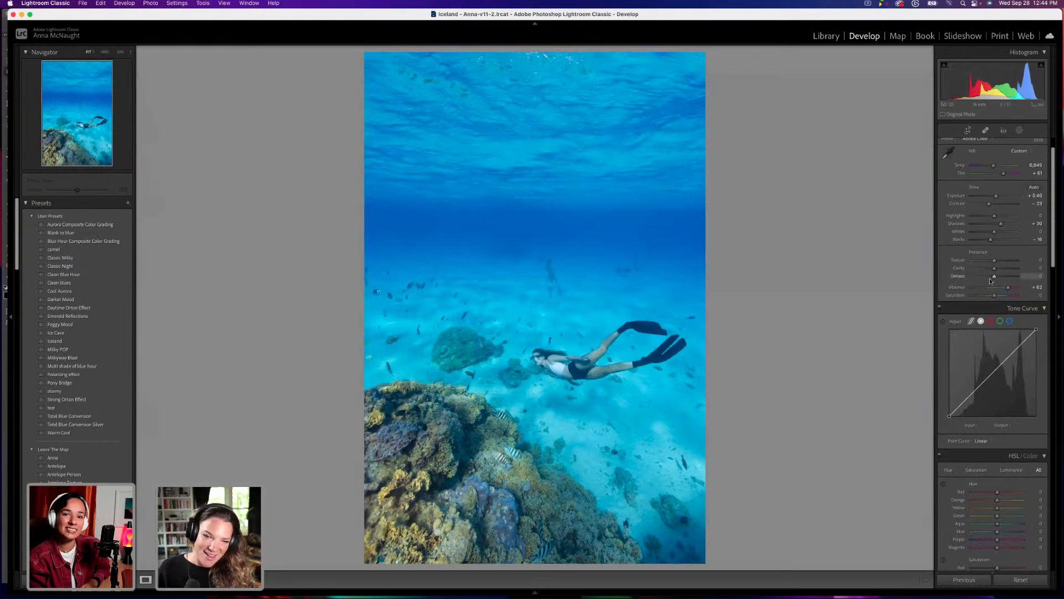
{"action": "scroll", "coordinate": [988, 279], "scroll_direction": "down", "scroll_amount": 5}
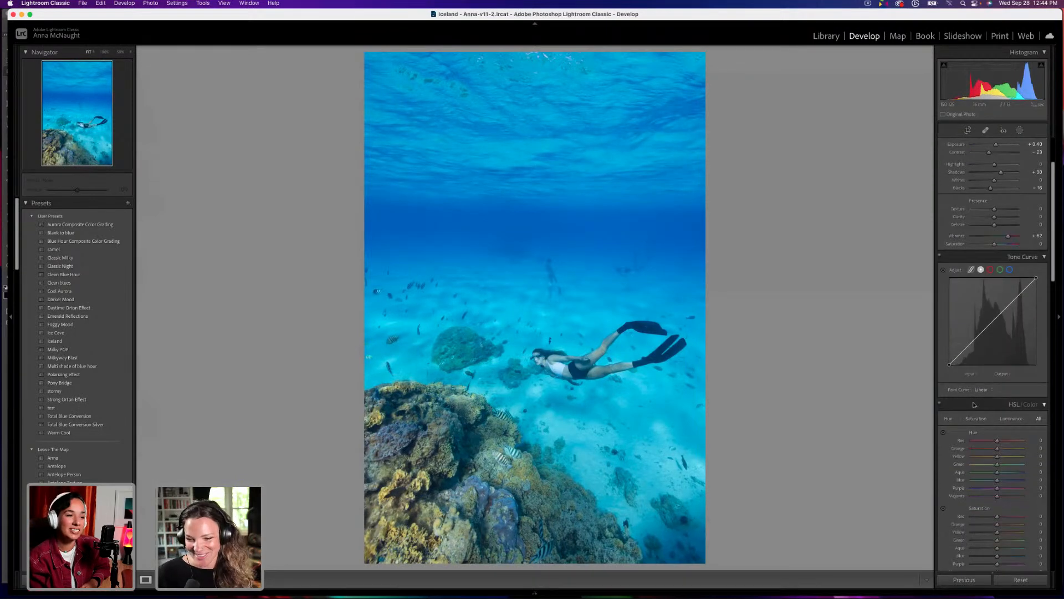
{"action": "left_click_drag", "start_coordinate": [997, 480], "coordinate": [995, 482]}
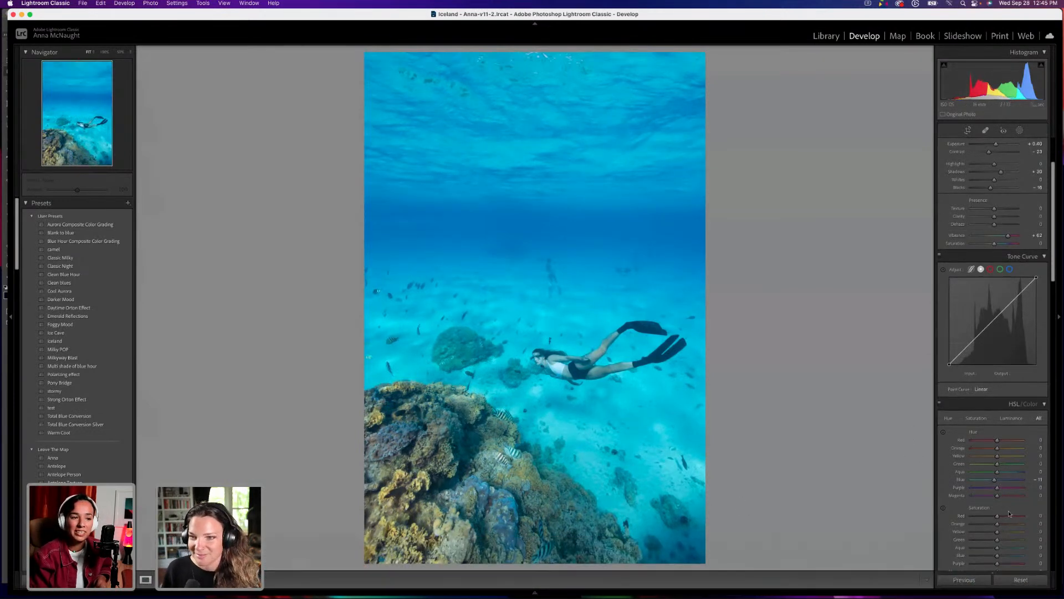
{"action": "scroll", "coordinate": [1006, 514], "scroll_direction": "down", "scroll_amount": 5}
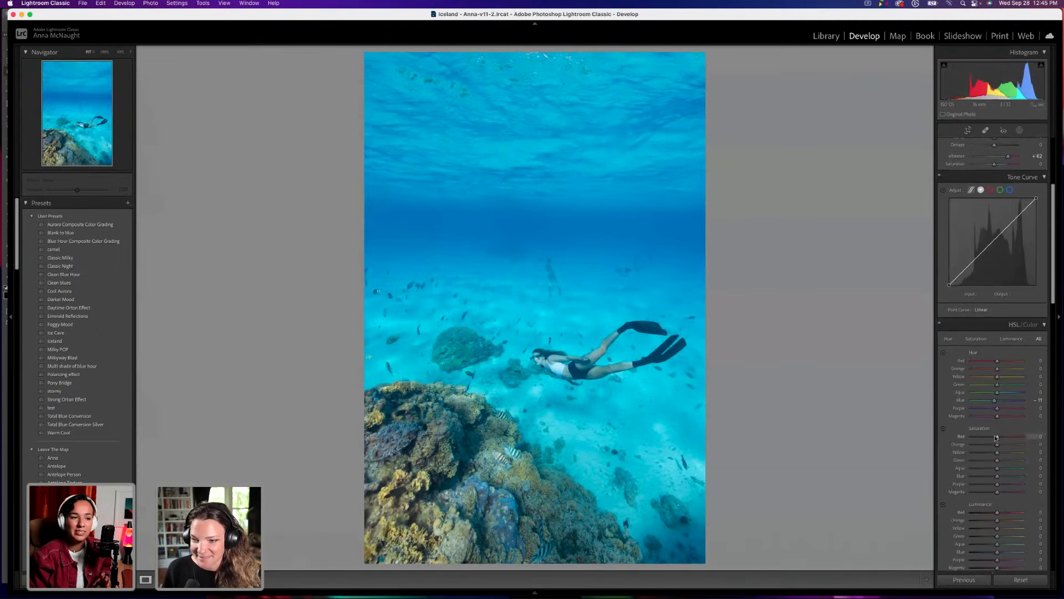
{"action": "mouse_move", "coordinate": [998, 477]}
{"action": "left_mouse_down"}
{"action": "mouse_move", "coordinate": [981, 476]}
{"action": "mouse_move", "coordinate": [999, 480]}
{"action": "left_mouse_up"}
{"action": "scroll", "coordinate": [999, 477], "scroll_direction": "down", "scroll_amount": 3}
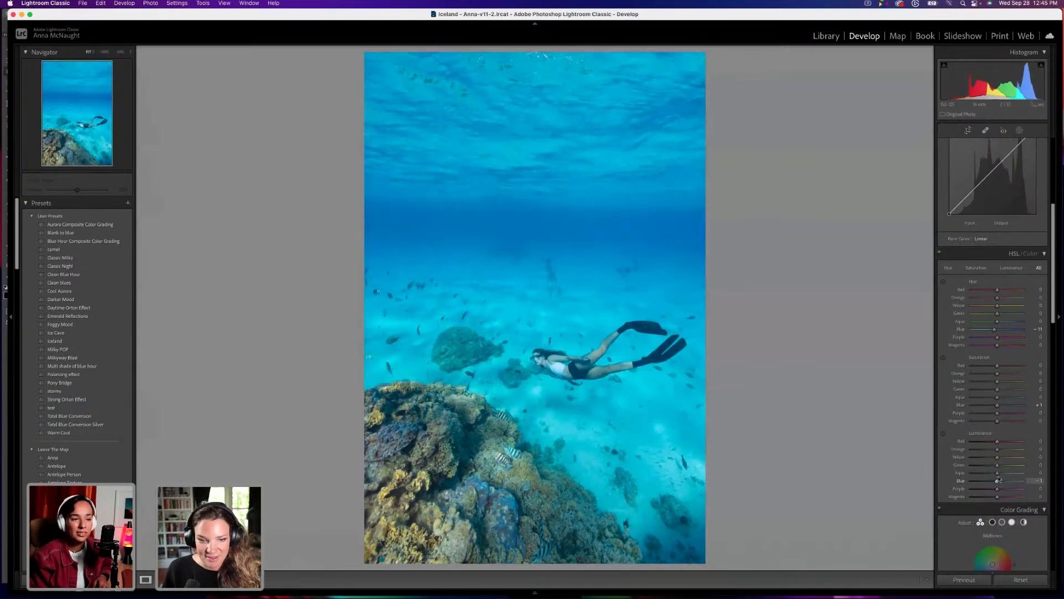
{"action": "scroll", "coordinate": [999, 480], "scroll_direction": "down", "scroll_amount": 5}
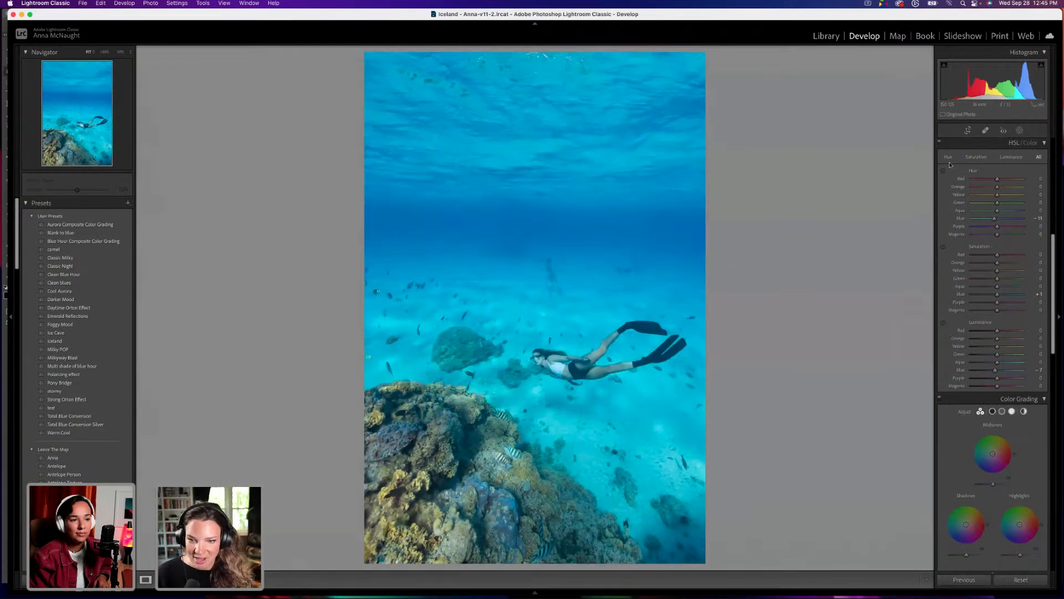
Lower the diver photo's blacks strongly to deepen the reef's dark areas.
{"action": "scroll", "coordinate": [1002, 250], "scroll_direction": "up", "scroll_amount": 5}
{"action": "scroll", "coordinate": [1002, 250], "scroll_direction": "up", "scroll_amount": 1}
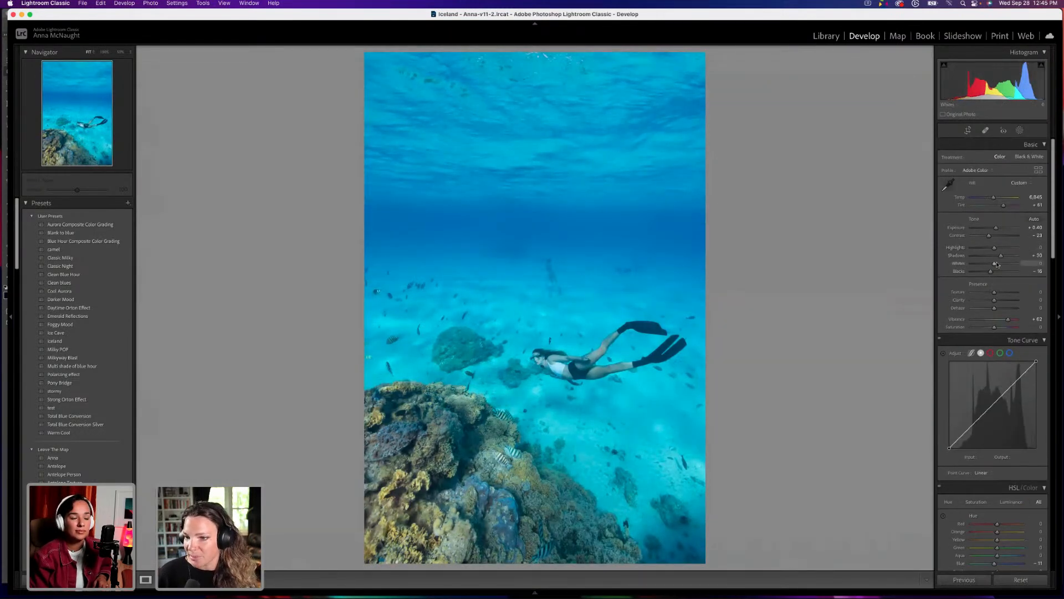
{"action": "left_click_drag", "start_coordinate": [990, 273], "coordinate": [978, 273]}
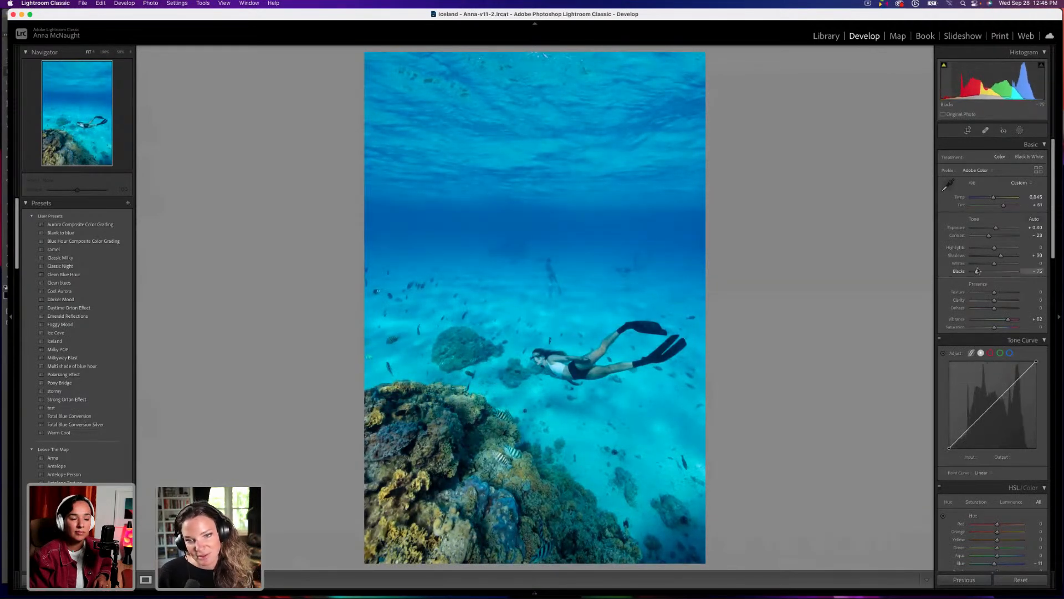
Return to the Adobe Live collection's grid and select the edited sunset sailboat photo with the pink clouds.
{"action": "left_click", "coordinate": [827, 38]}
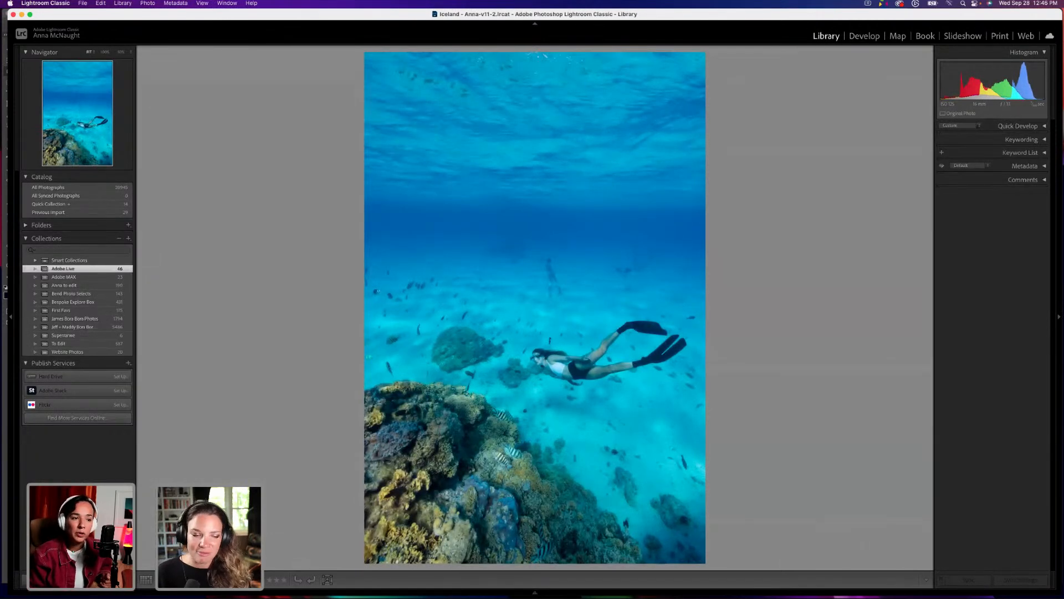
{"action": "left_click", "coordinate": [146, 580]}
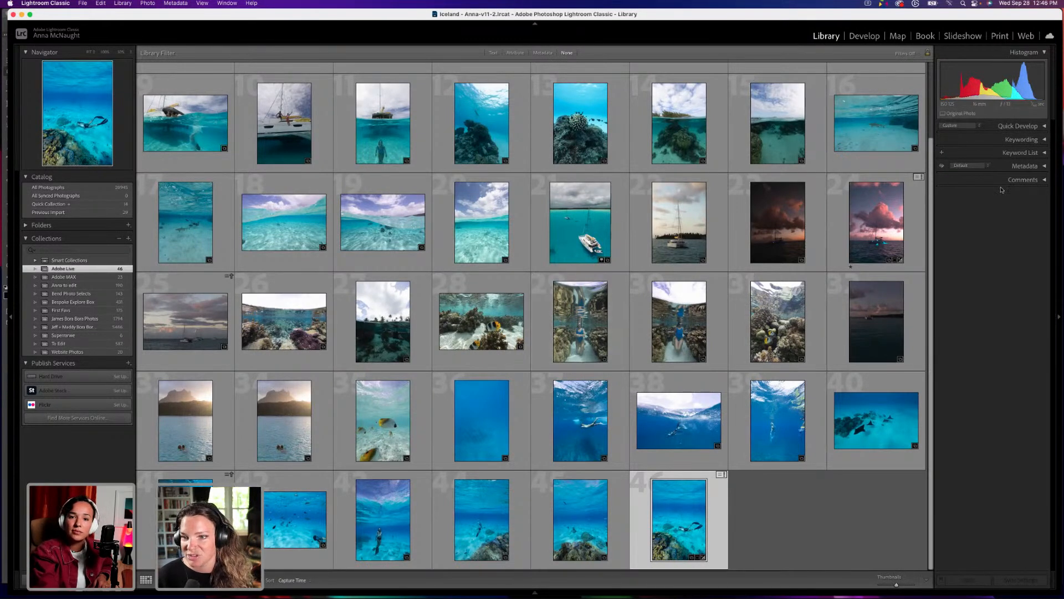
{"action": "left_click", "coordinate": [876, 222]}
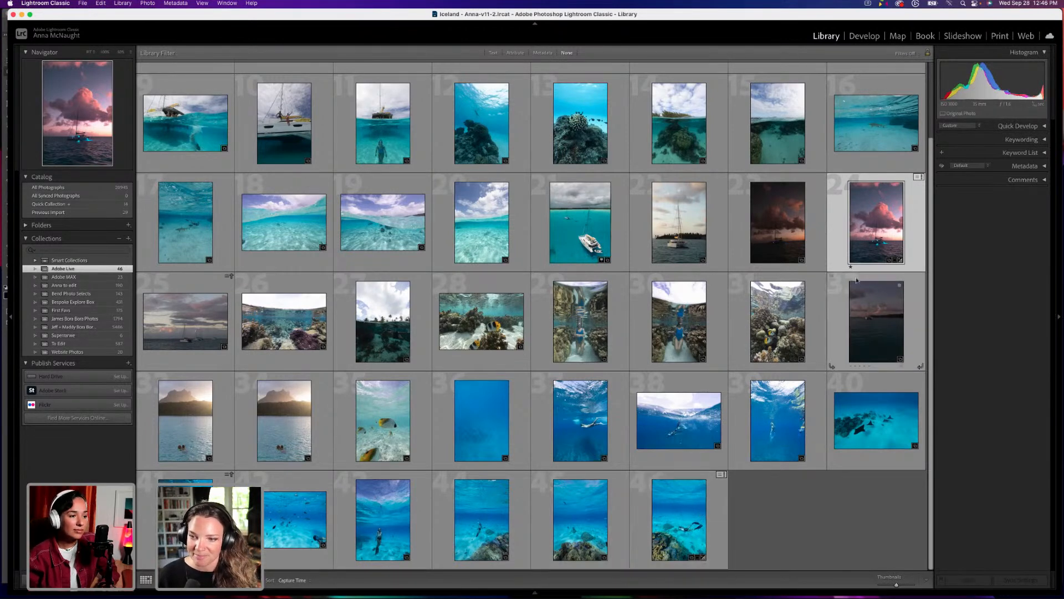
Try to open the selected sailboat photo in Adobe Photoshop (Beta) for editing, and switch back to Lightroom Classic.
{"action": "right_click", "coordinate": [872, 242]}
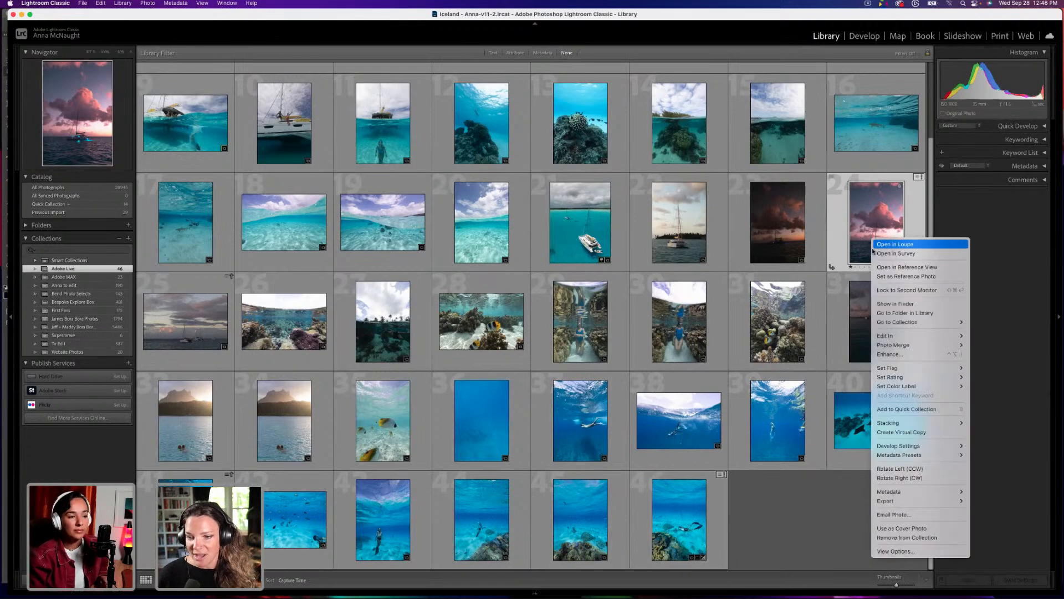
{"action": "mouse_move", "coordinate": [922, 335]}
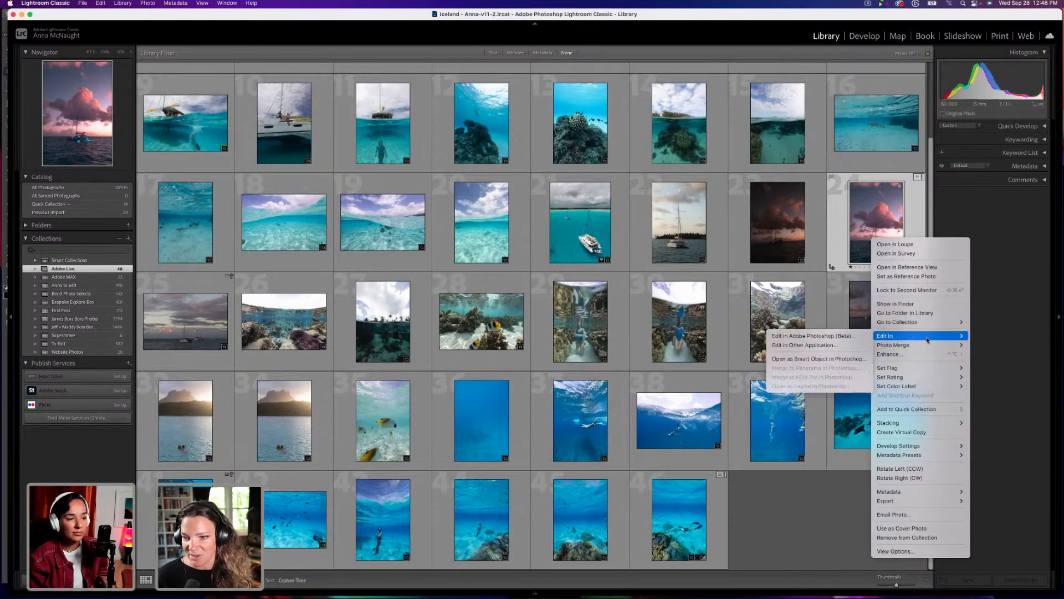
{"action": "left_click", "coordinate": [833, 336]}
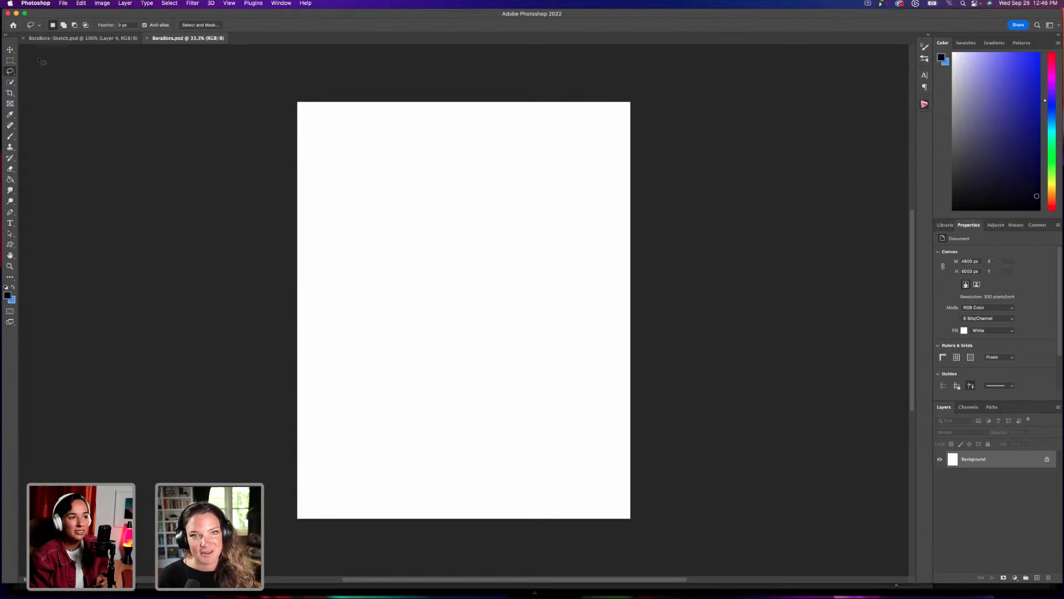
{"action": "mouse_move", "coordinate": [557, 592]}
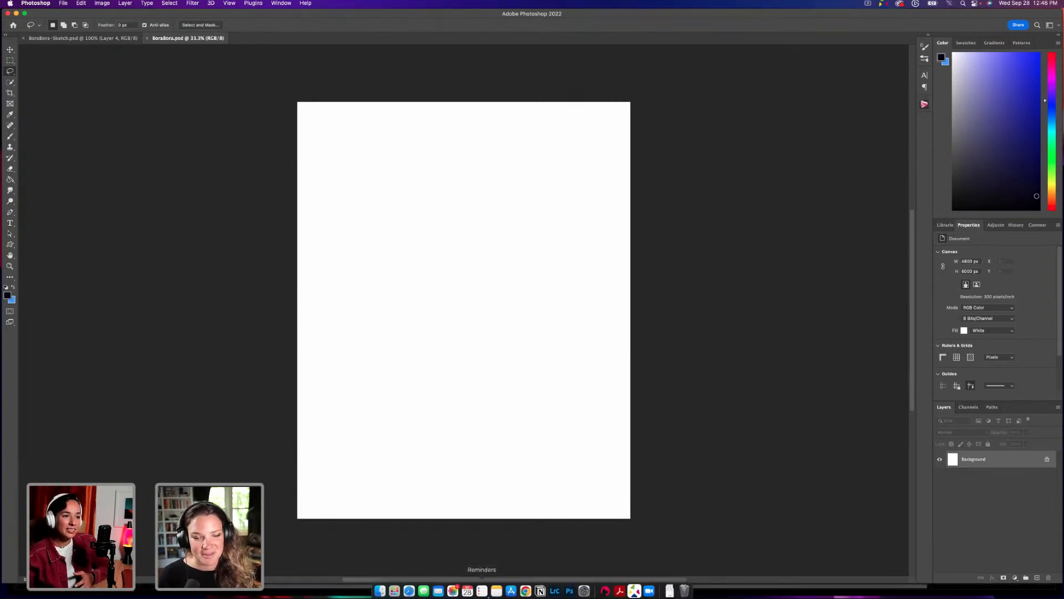
{"action": "left_click", "coordinate": [558, 590]}
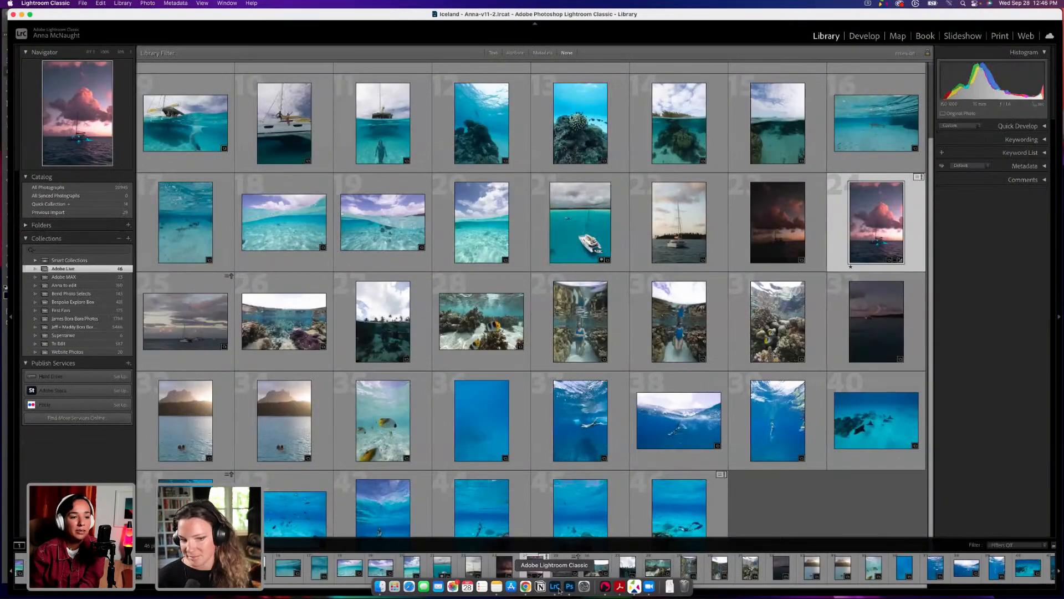
{"action": "right_click", "coordinate": [882, 220]}
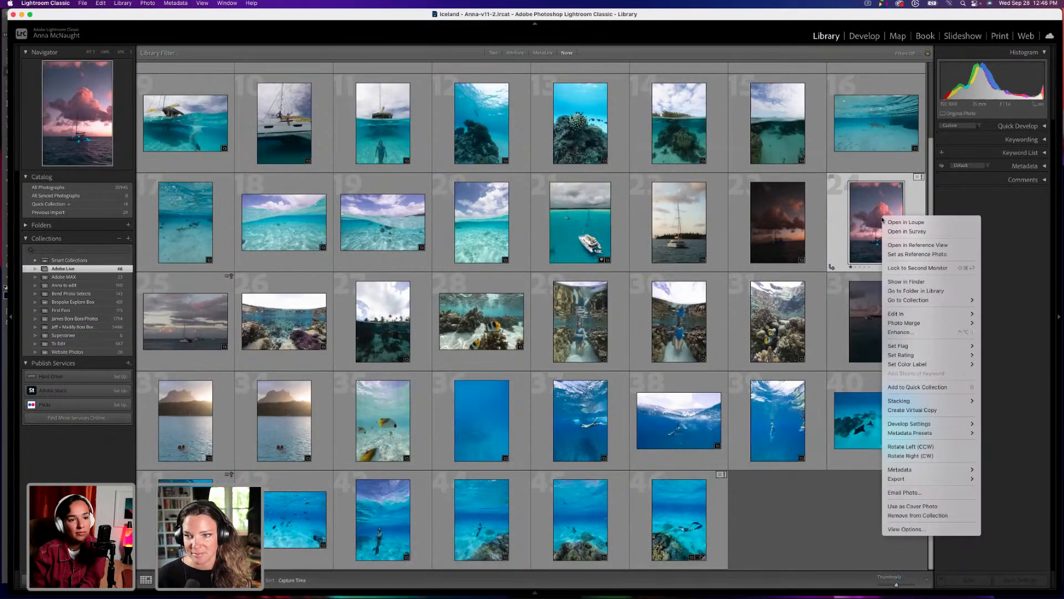
{"action": "mouse_move", "coordinate": [901, 314]}
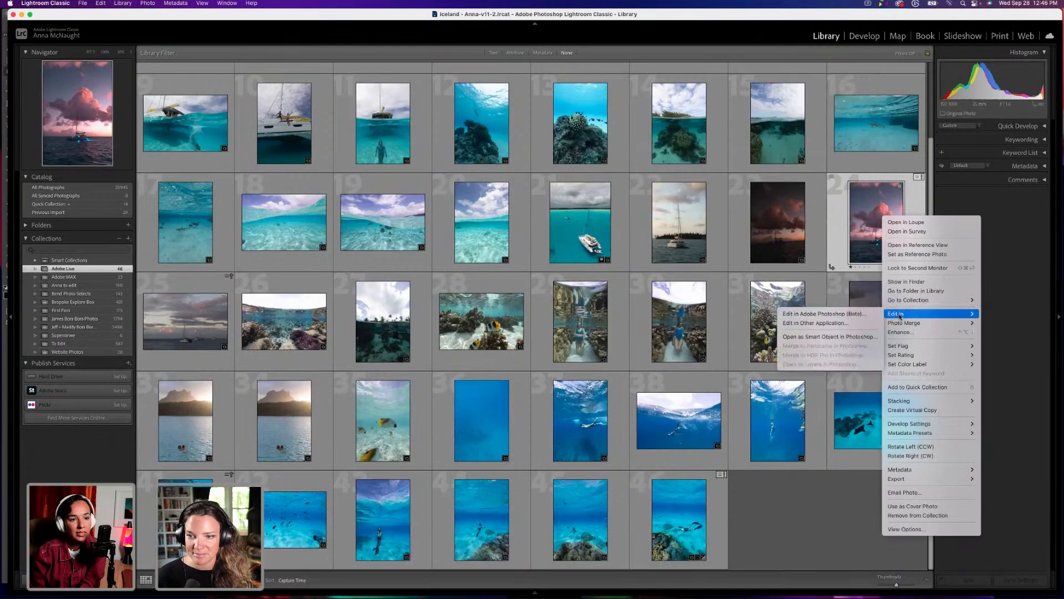
{"action": "left_click", "coordinate": [855, 323]}
{"action": "key", "text": "Return"}
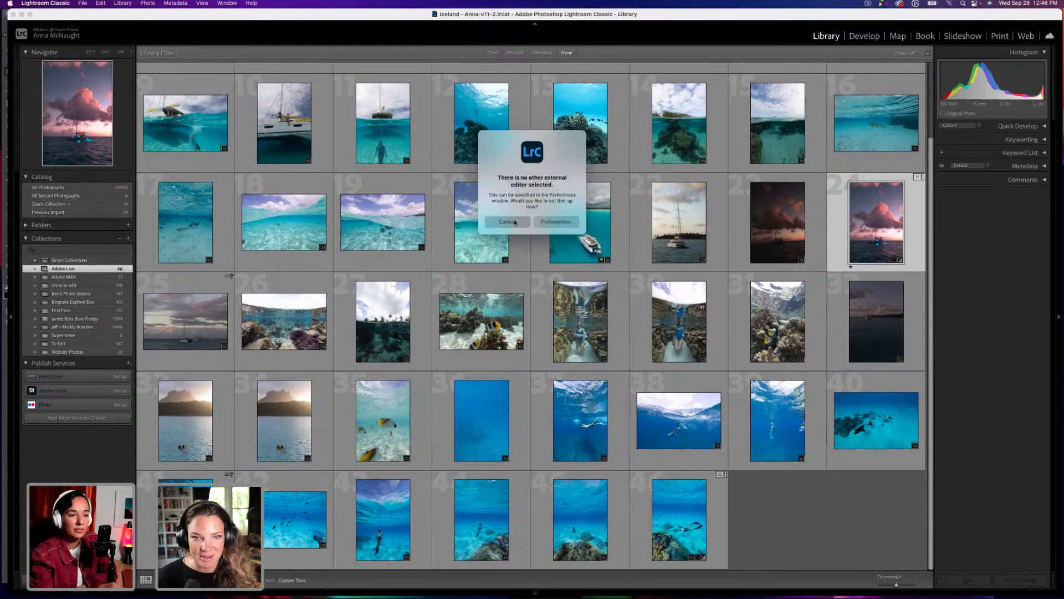
Try again to send the sailboat photo from the grid to Adobe Photoshop (Beta), and return to Lightroom Classic.
{"action": "right_click", "coordinate": [863, 228]}
{"action": "mouse_move", "coordinate": [901, 325]}
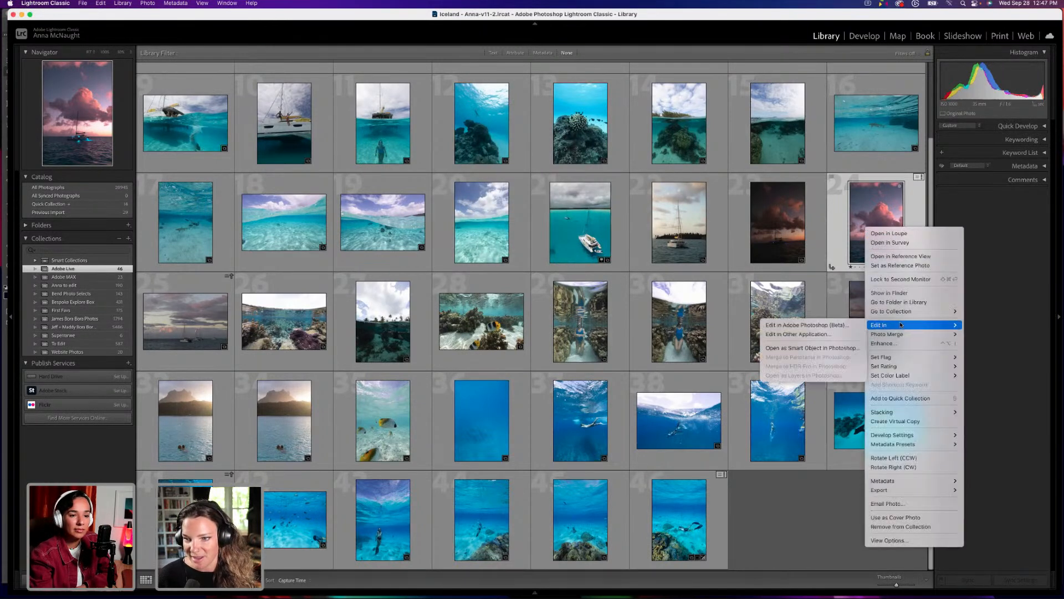
{"action": "left_click", "coordinate": [855, 325]}
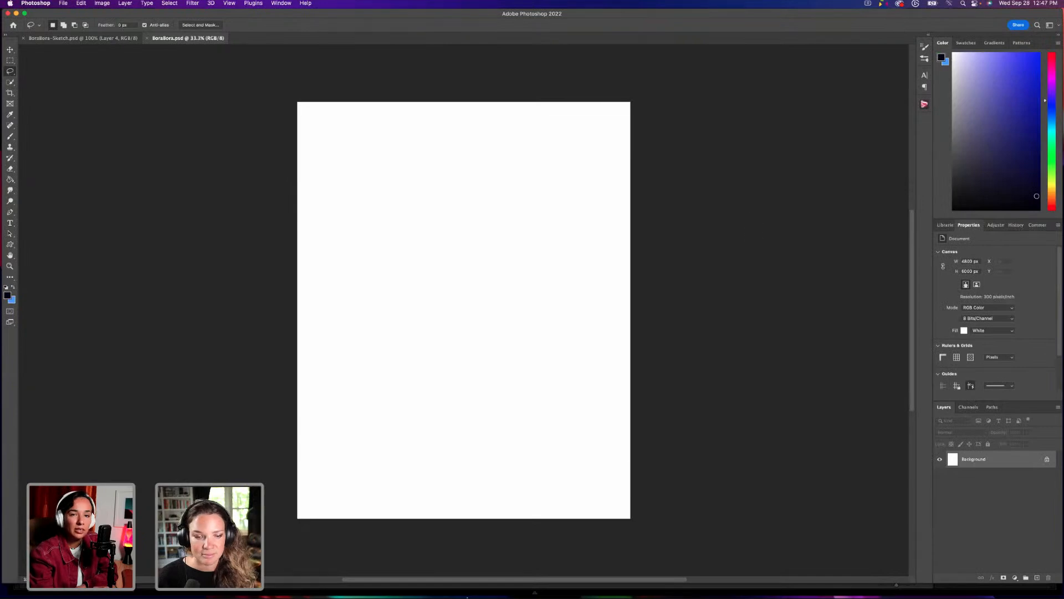
{"action": "mouse_move", "coordinate": [460, 591]}
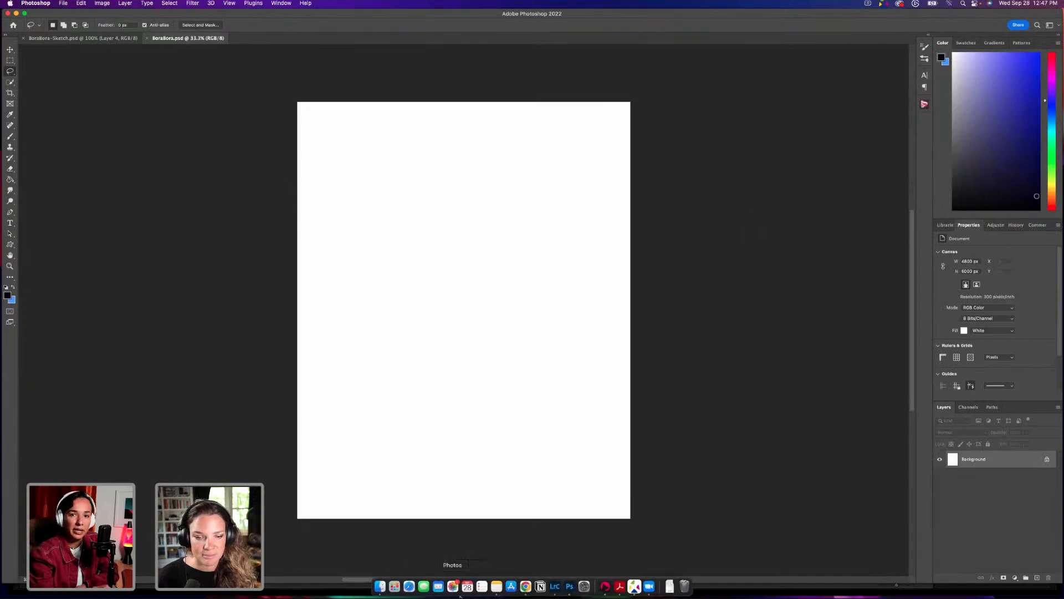
{"action": "left_click", "coordinate": [555, 586]}
Show the sailboat photo in Develop and try to send it from there to Adobe Photoshop (Beta).
{"action": "left_click", "coordinate": [858, 37]}
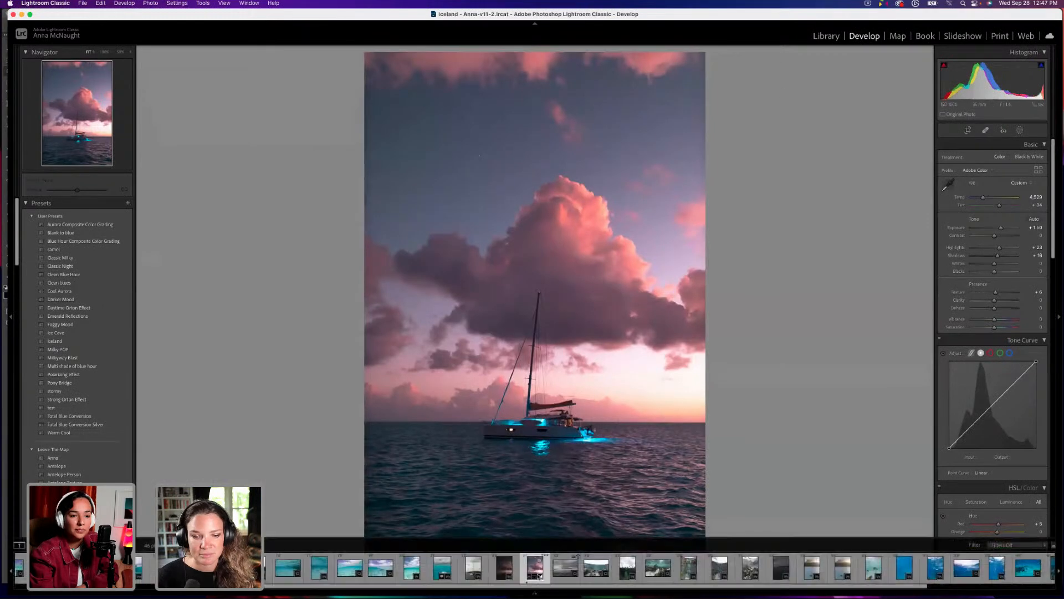
{"action": "left_click", "coordinate": [100, 4]}
{"action": "left_click", "coordinate": [101, 5]}
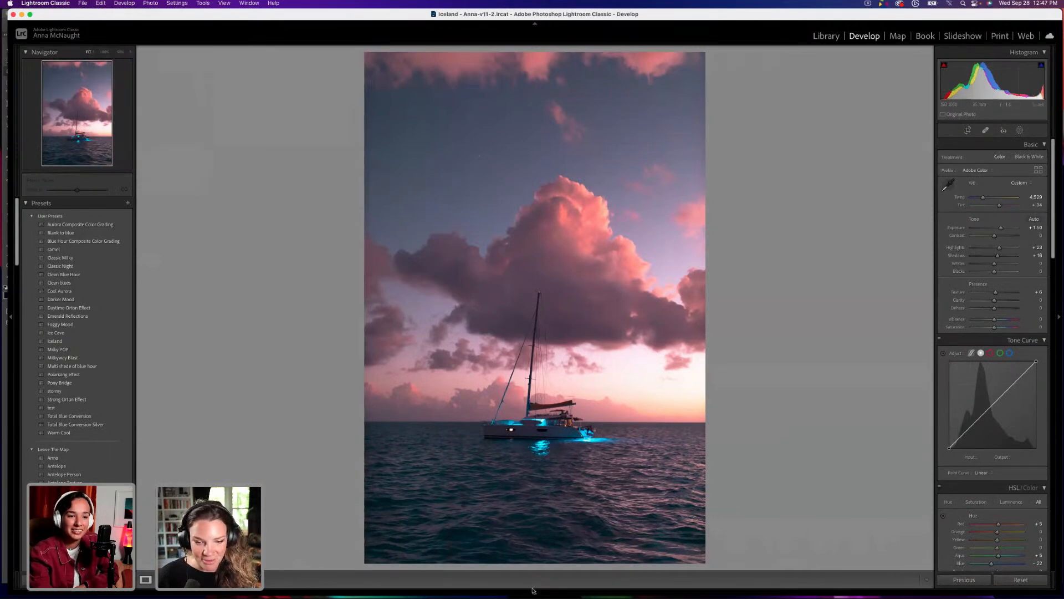
{"action": "right_click", "coordinate": [536, 571]}
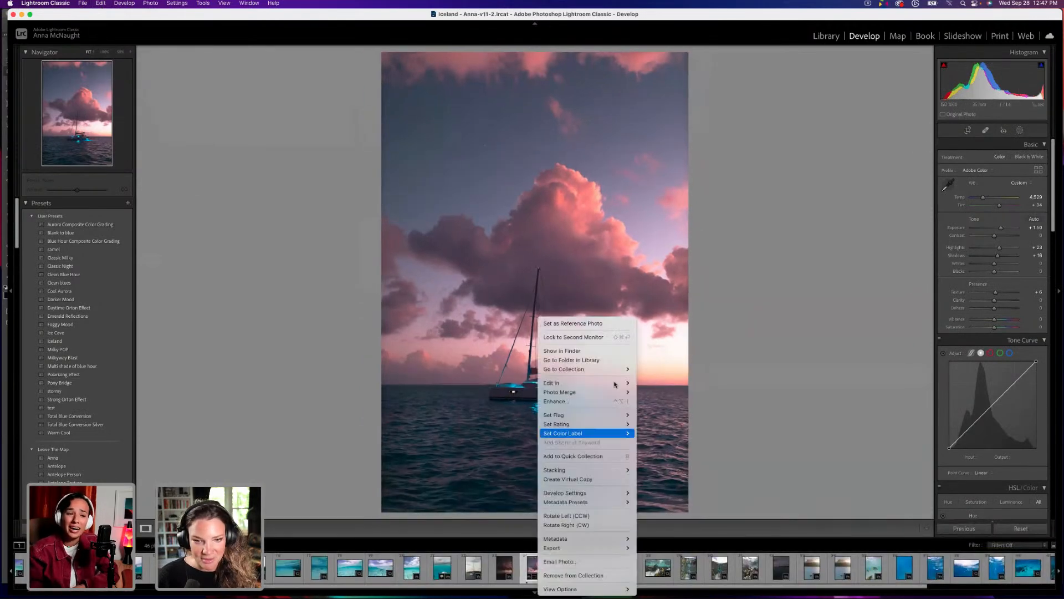
{"action": "mouse_move", "coordinate": [609, 383]}
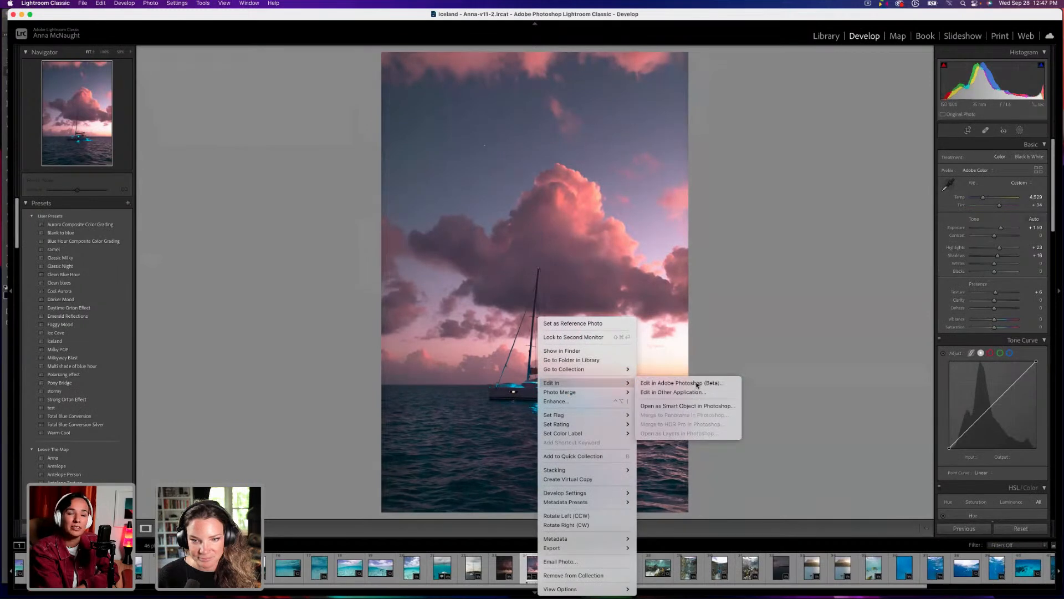
{"action": "left_click", "coordinate": [687, 383]}
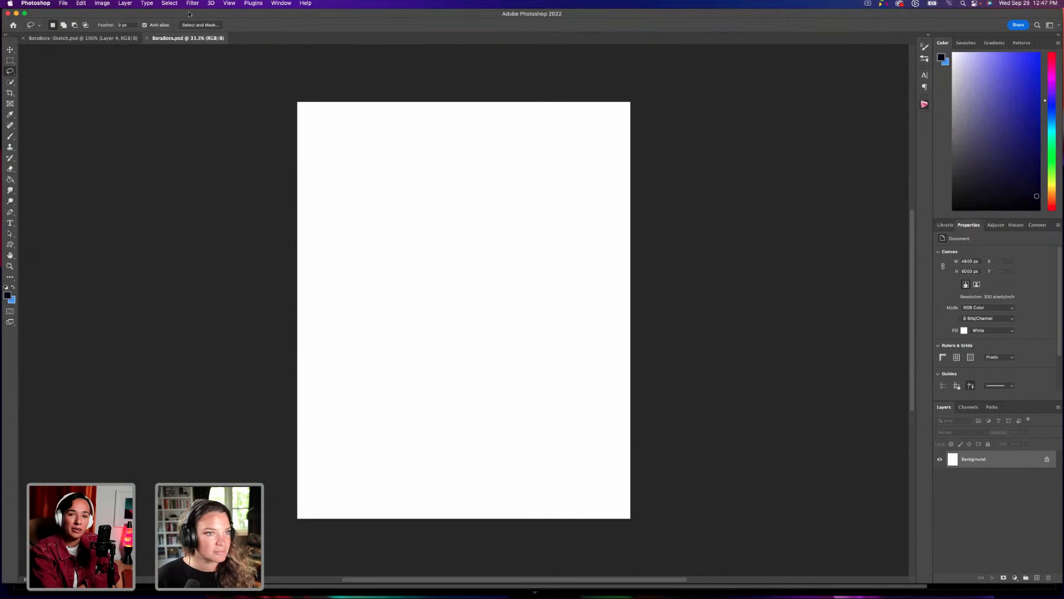
Check Photoshop for the transferred sailboat photo, cancel its Camera Raw dialog, and switch back to Lightroom Classic.
{"action": "mouse_move", "coordinate": [532, 597]}
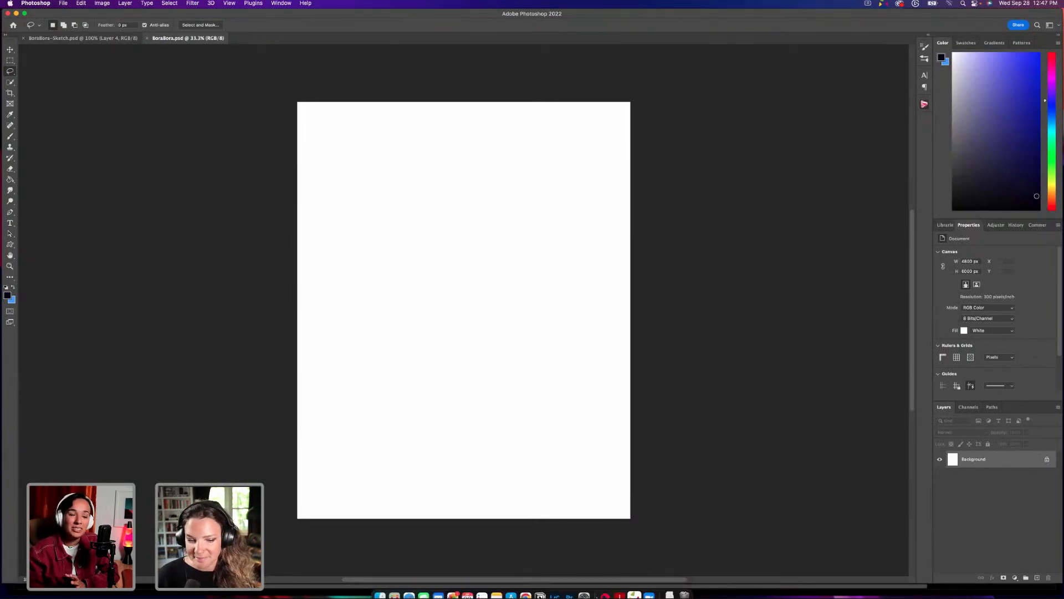
{"action": "left_click", "coordinate": [554, 588]}
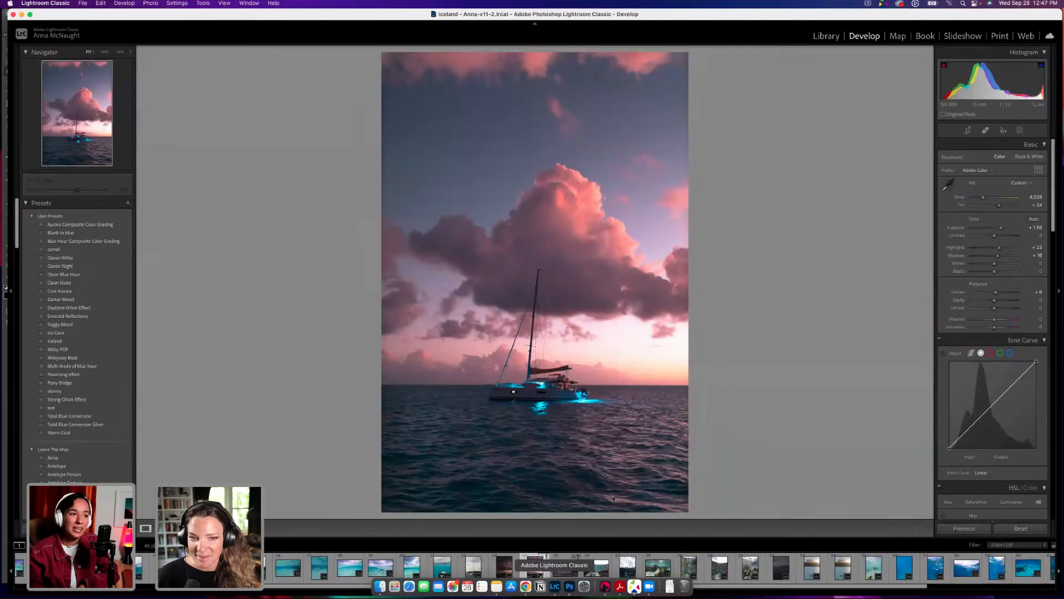
{"action": "left_click", "coordinate": [570, 587]}
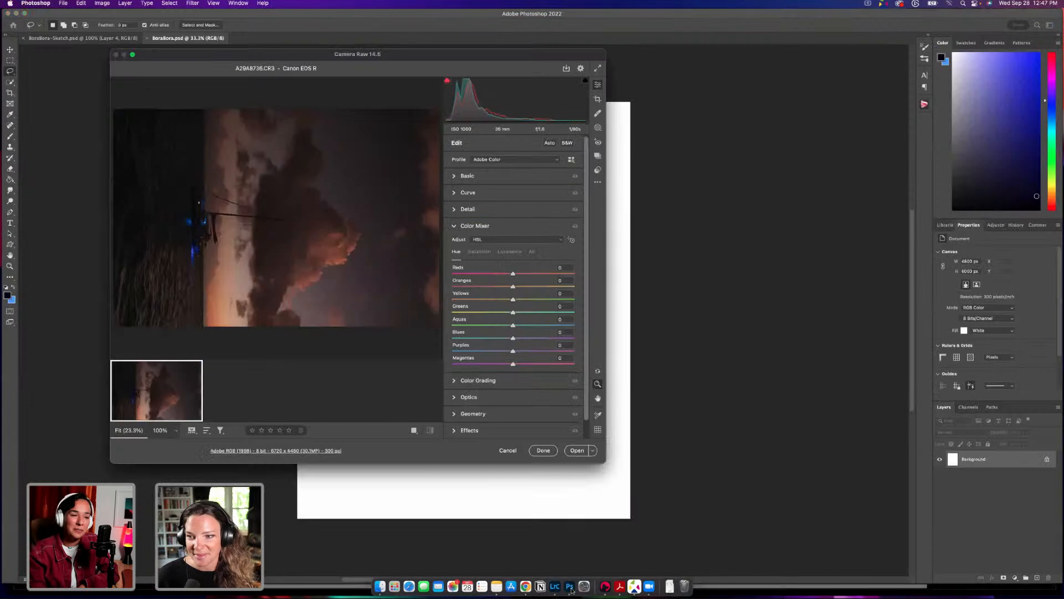
{"action": "left_click", "coordinate": [512, 453]}
{"action": "mouse_move", "coordinate": [579, 590]}
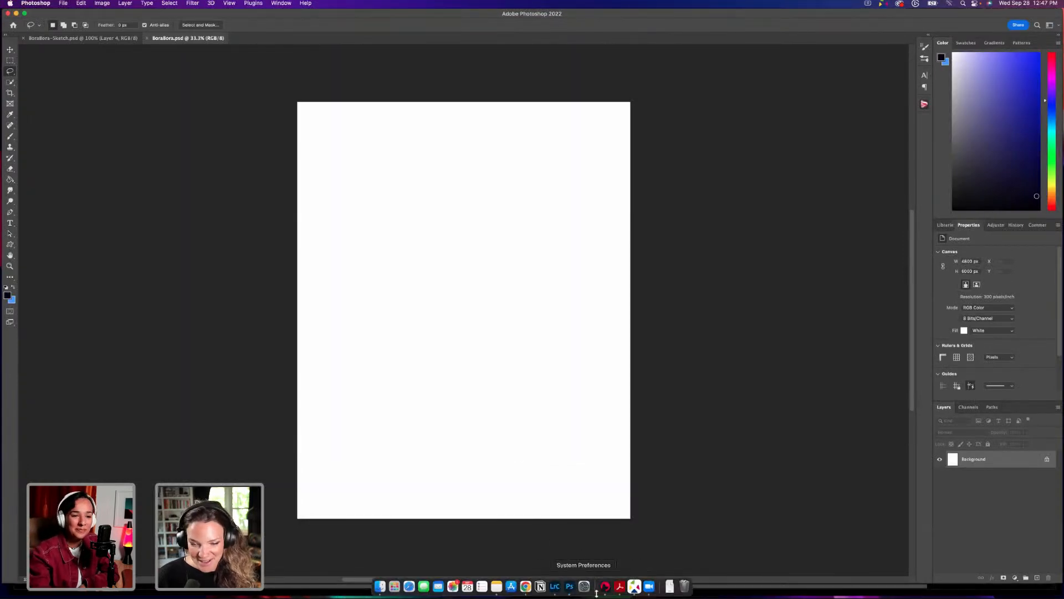
{"action": "left_click", "coordinate": [560, 589]}
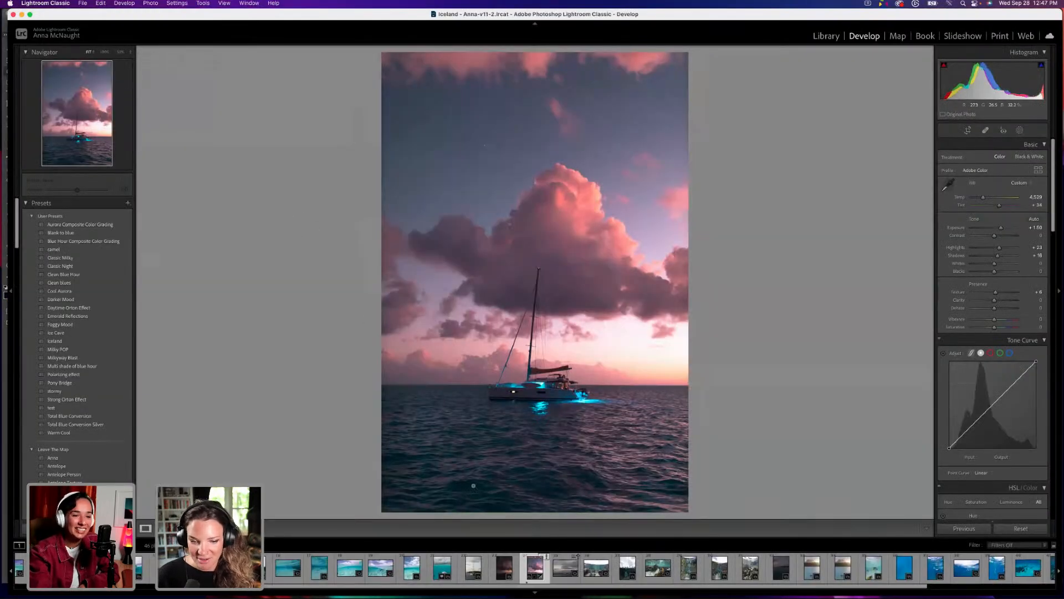
Export the sailboat photo from Lightroom Classic as a TIFF file directly into the Desktop folder.
{"action": "left_click", "coordinate": [82, 4]}
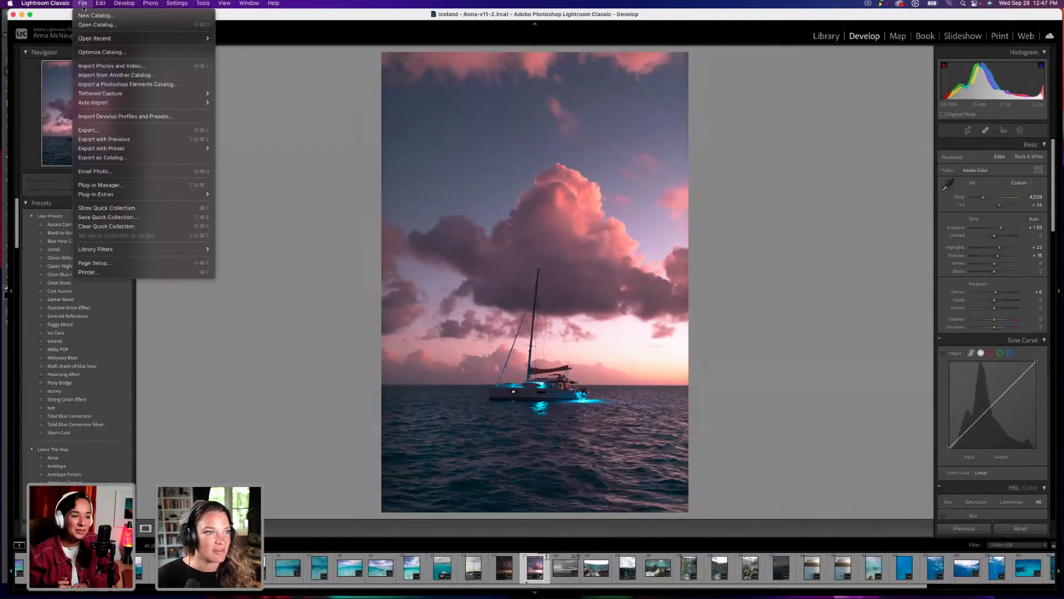
{"action": "left_click", "coordinate": [146, 132]}
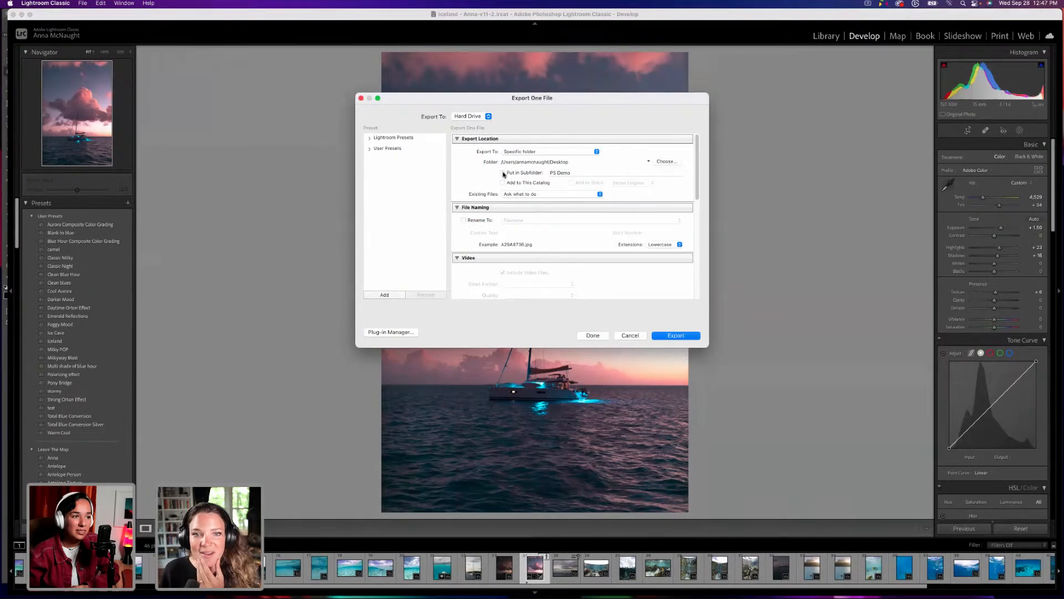
{"action": "scroll", "coordinate": [612, 237], "scroll_direction": "down", "scroll_amount": 3}
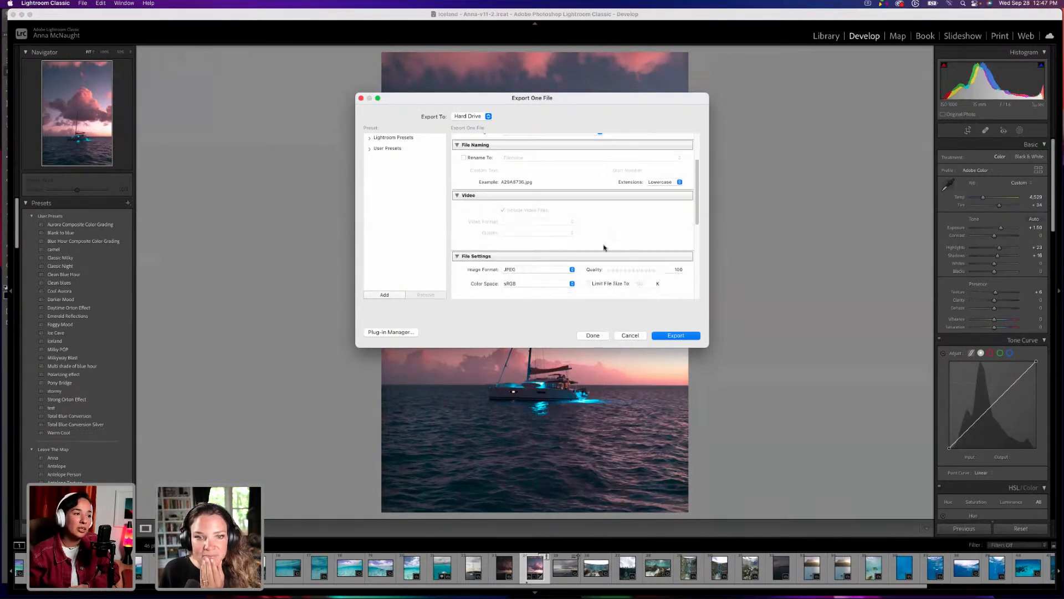
{"action": "left_click", "coordinate": [573, 271]}
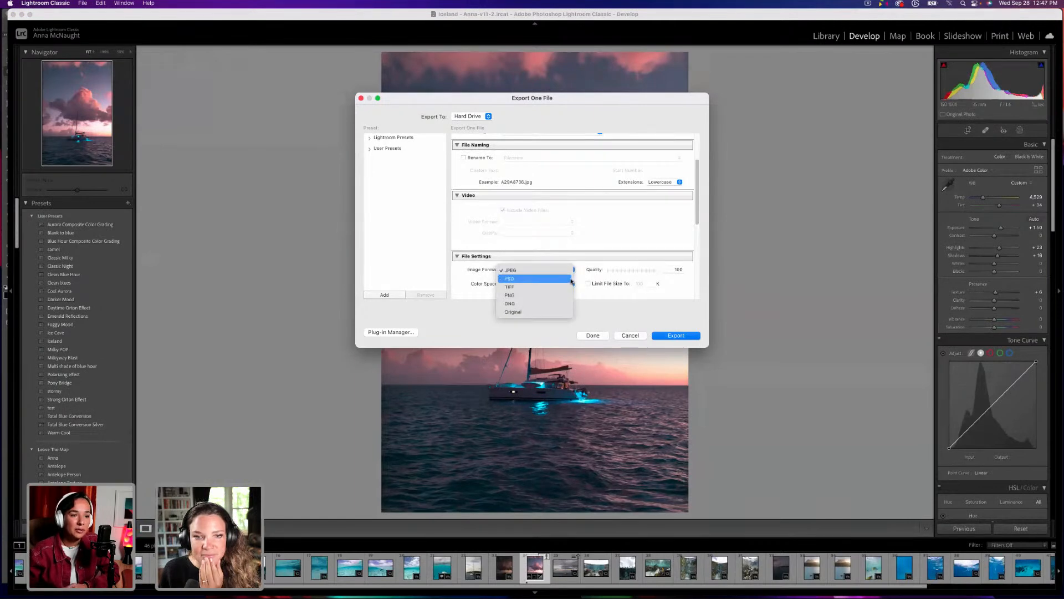
{"action": "left_click", "coordinate": [571, 279]}
{"action": "left_click", "coordinate": [568, 272]}
{"action": "left_click", "coordinate": [565, 279]}
{"action": "left_click", "coordinate": [685, 337]}
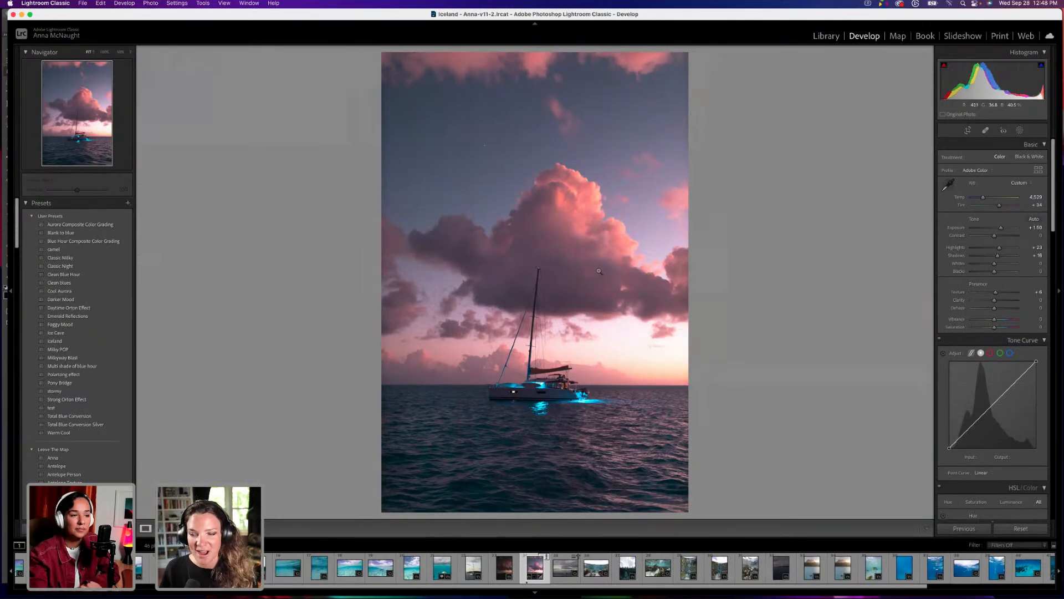
Switch to Adobe Photoshop 2022 and open the exported A29A8736.tif from the Desktop.
{"action": "mouse_move", "coordinate": [556, 595]}
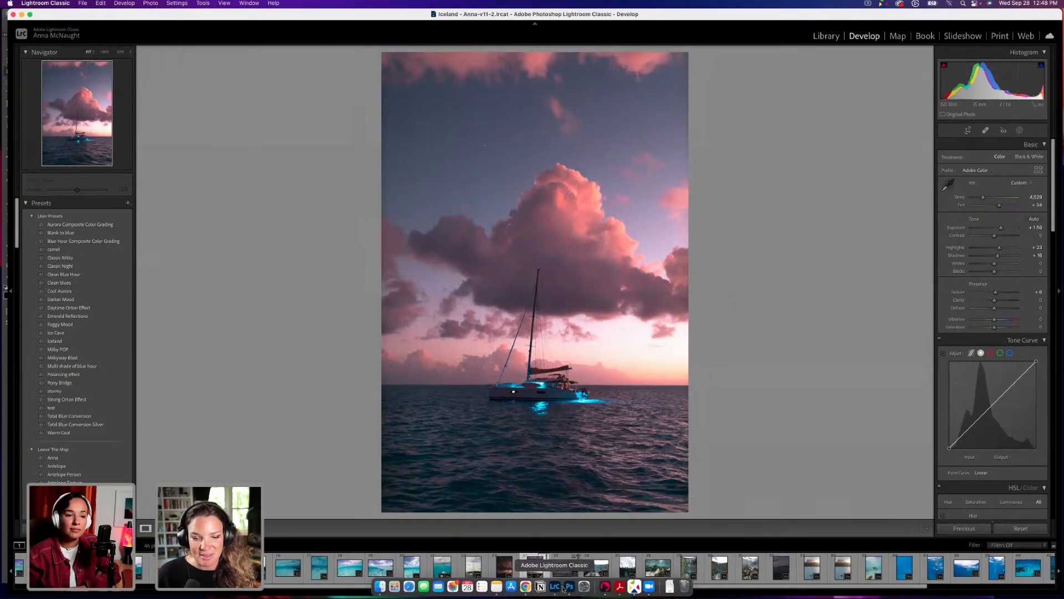
{"action": "left_click", "coordinate": [567, 587]}
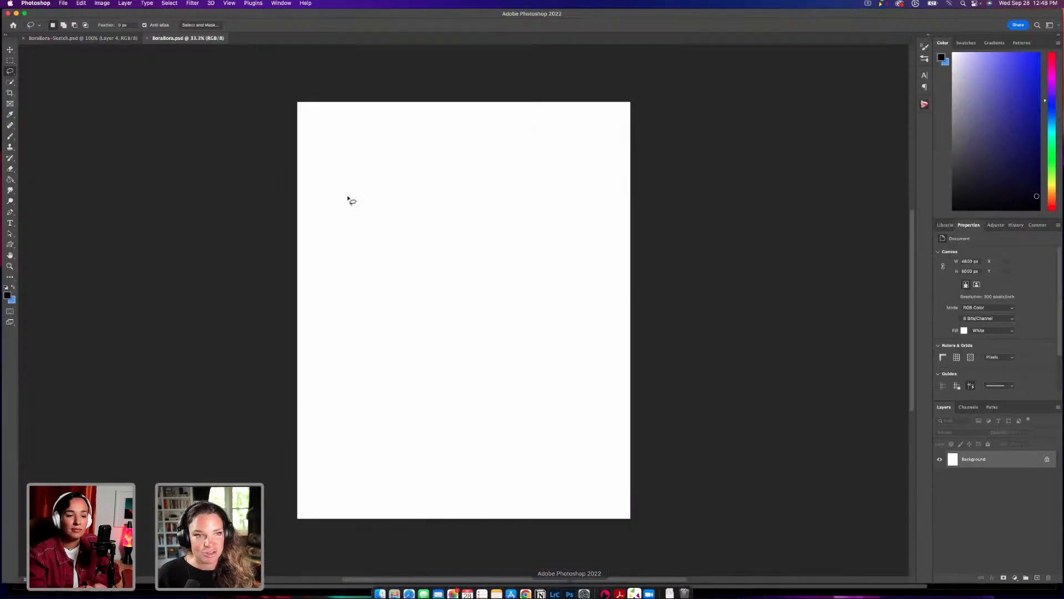
{"action": "left_click", "coordinate": [63, 3]}
{"action": "left_click", "coordinate": [71, 21]}
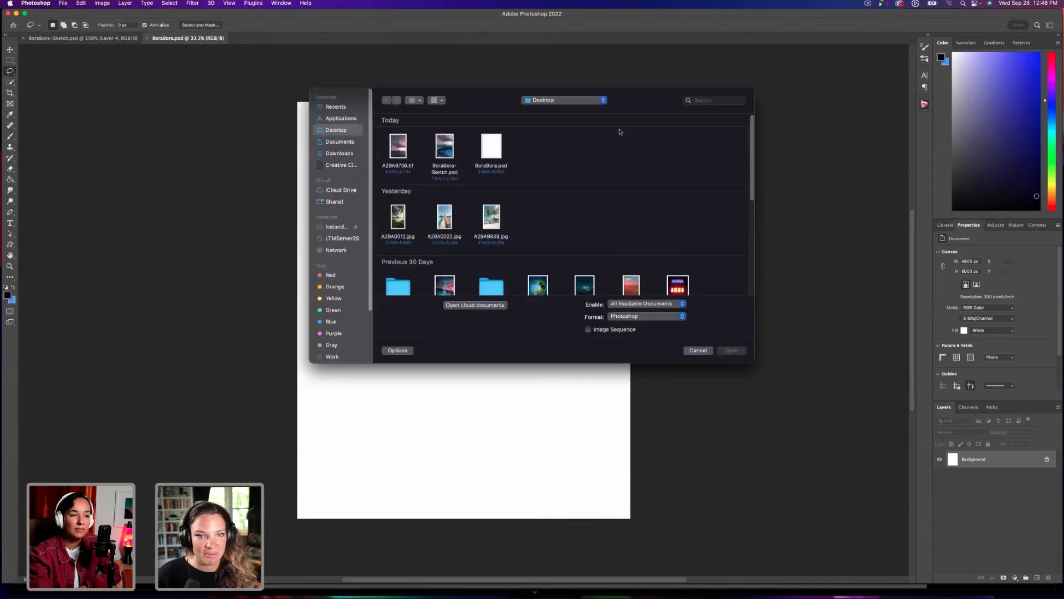
{"action": "left_click", "coordinate": [400, 152]}
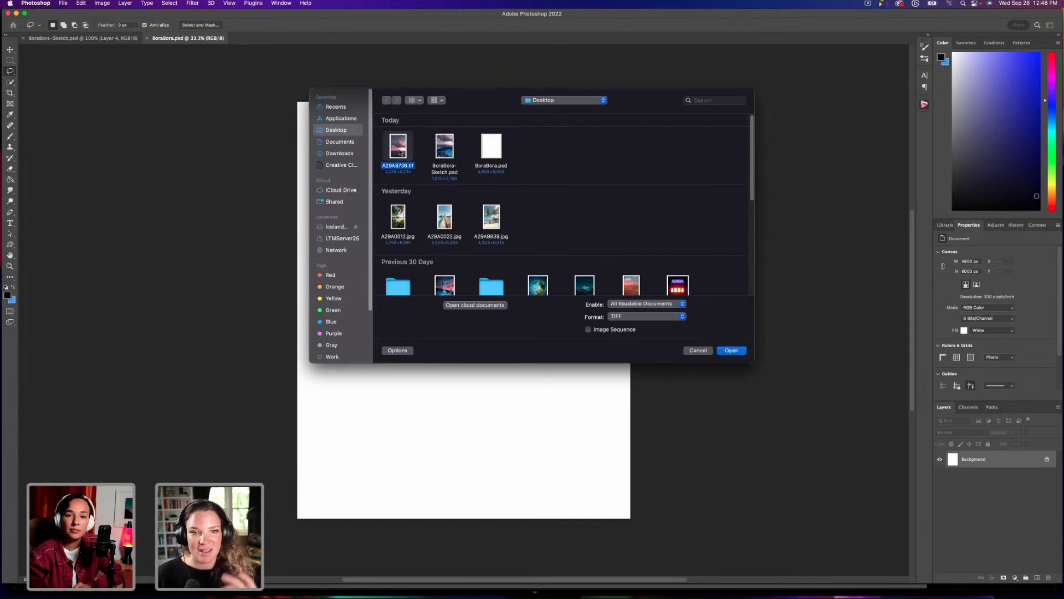
{"action": "left_click", "coordinate": [729, 350]}
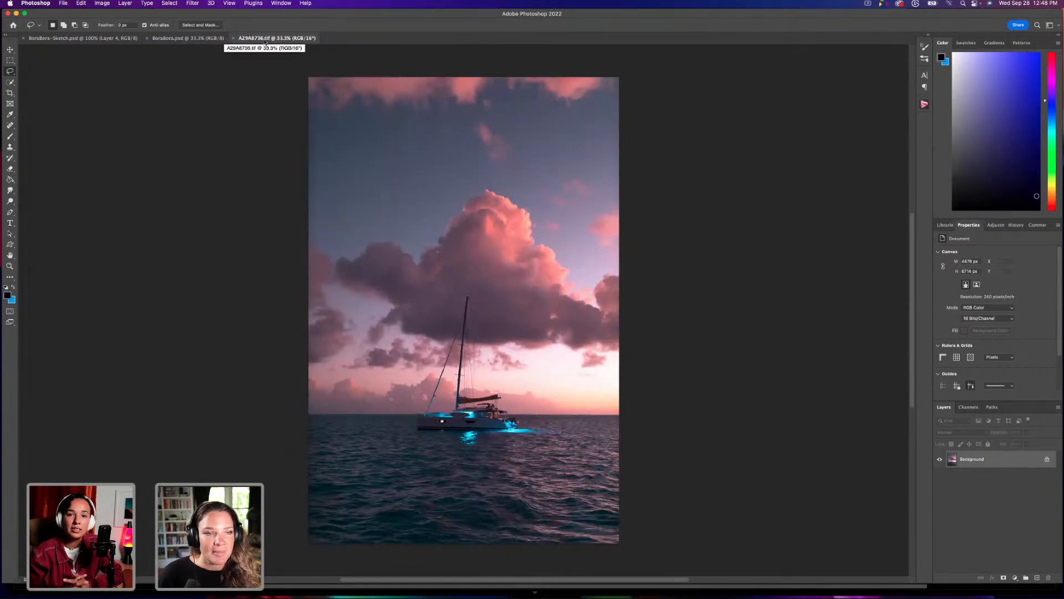
Float the A29A8736.tif document and move its image into BoraBora.psd as a layer, placed high on the canvas and centred horizontally.
{"action": "left_click_drag", "start_coordinate": [265, 42], "coordinate": [407, 181]}
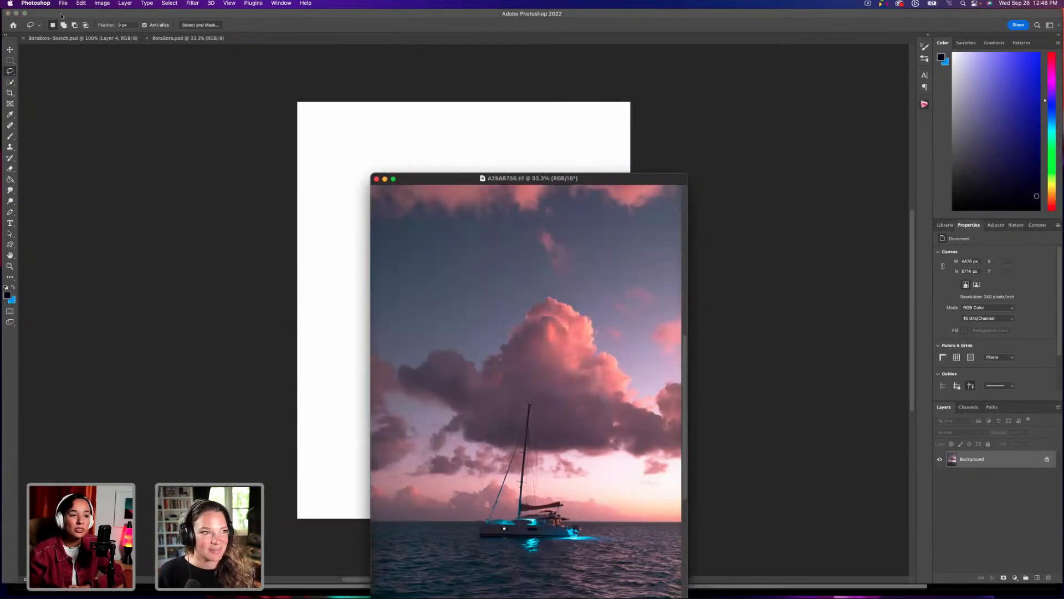
{"action": "left_click", "coordinate": [10, 50]}
{"action": "left_click_drag", "start_coordinate": [415, 274], "coordinate": [322, 226]}
{"action": "left_click", "coordinate": [532, 212]}
{"action": "left_click_drag", "start_coordinate": [556, 217], "coordinate": [563, 189]}
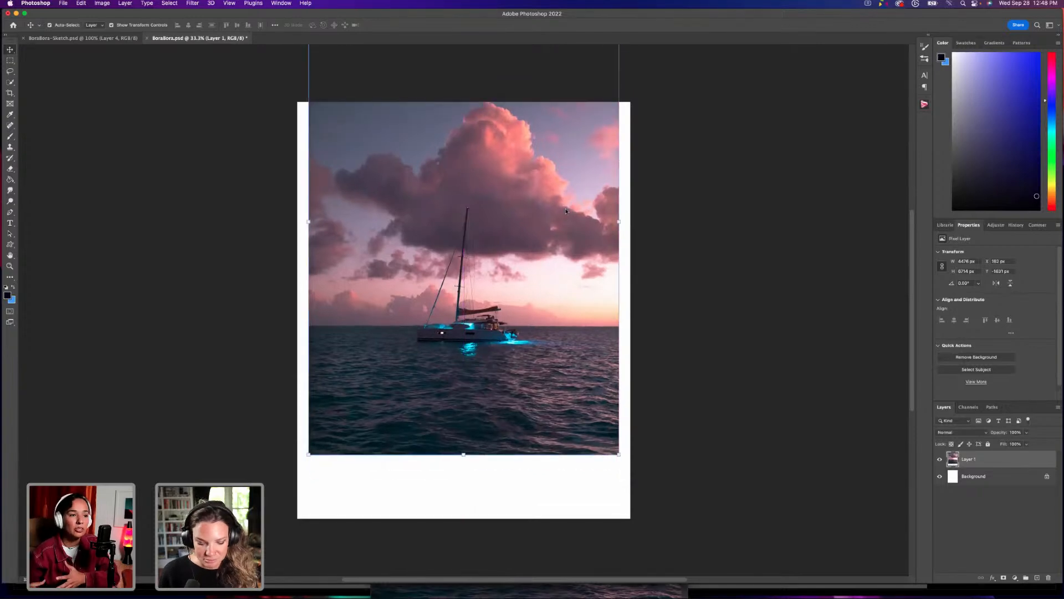
Scale the sailboat layer to about 4873 × 7308 px so it spans the canvas width, and shift it further up.
{"action": "key", "text": "super+minus"}
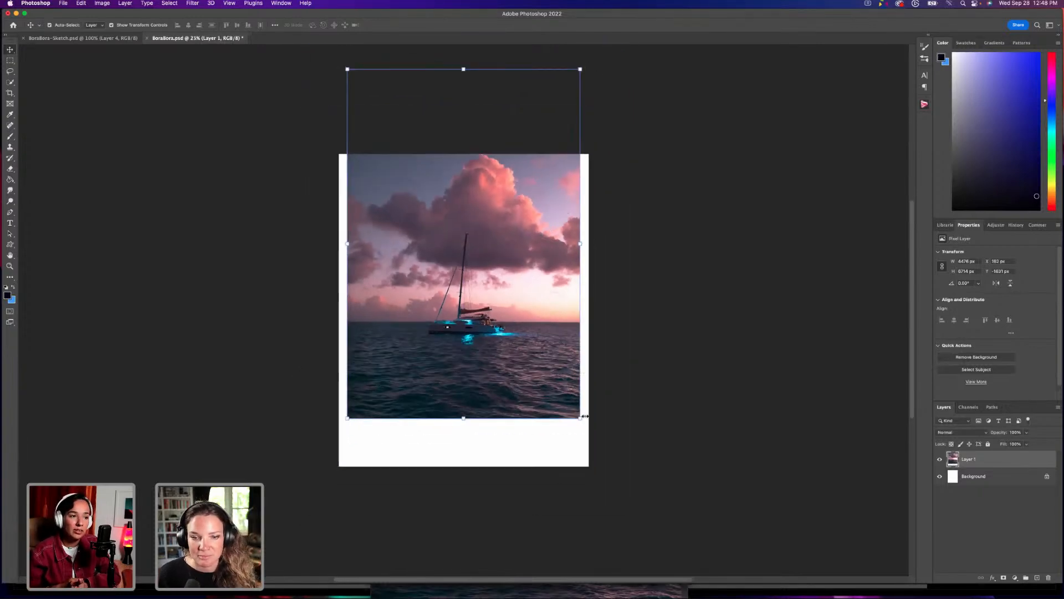
{"action": "left_click_drag", "start_coordinate": [580, 418], "coordinate": [559, 369]}
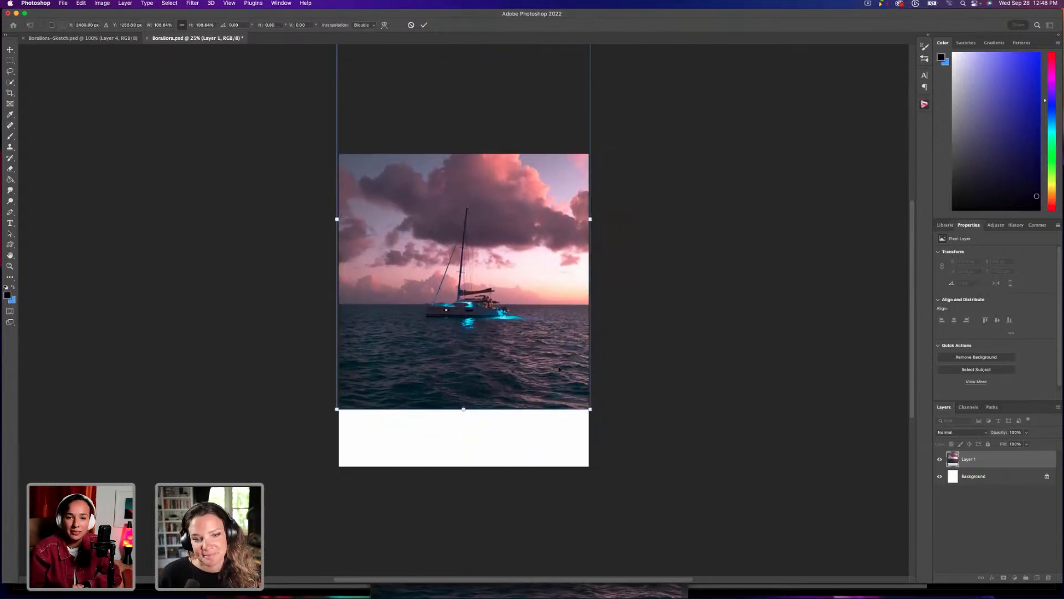
{"action": "key", "text": "Return"}
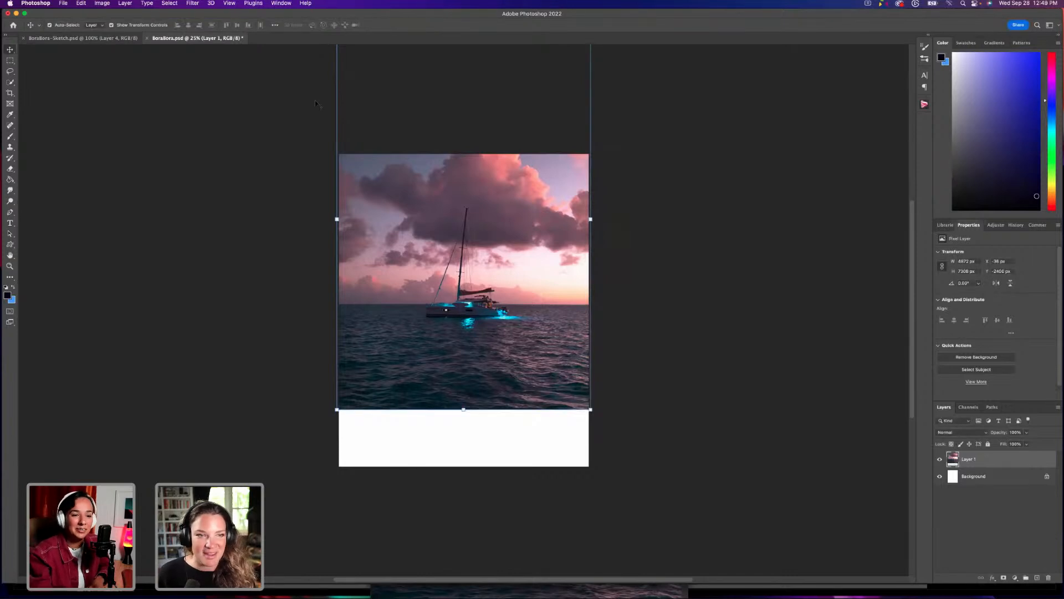
Review the BoraBora-Sketch.psd composite as a reference, and switch back to Lightroom Classic's Library grid.
{"action": "left_click", "coordinate": [101, 38]}
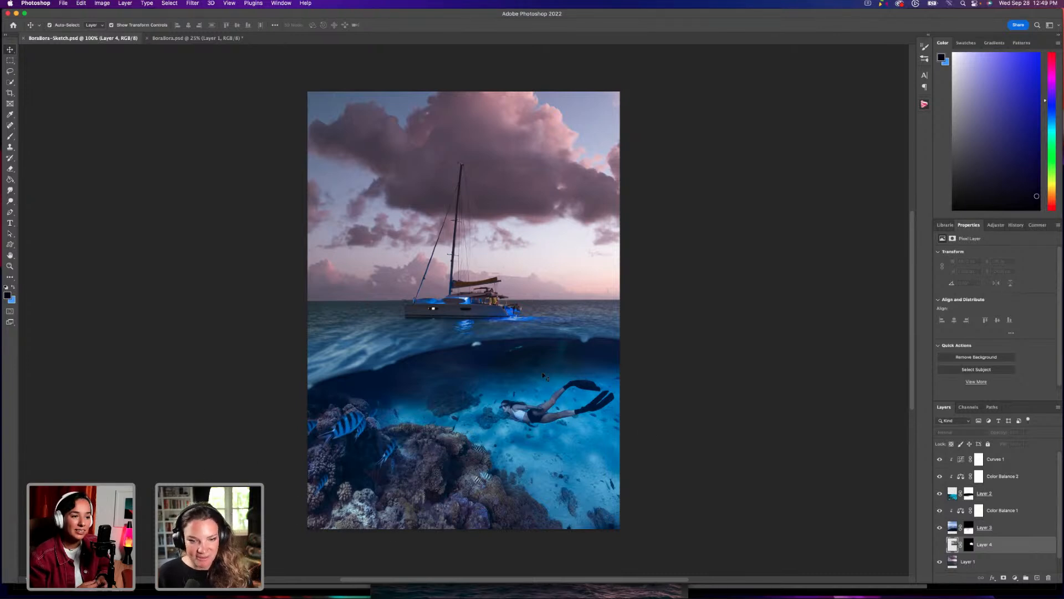
{"action": "left_click", "coordinate": [174, 39]}
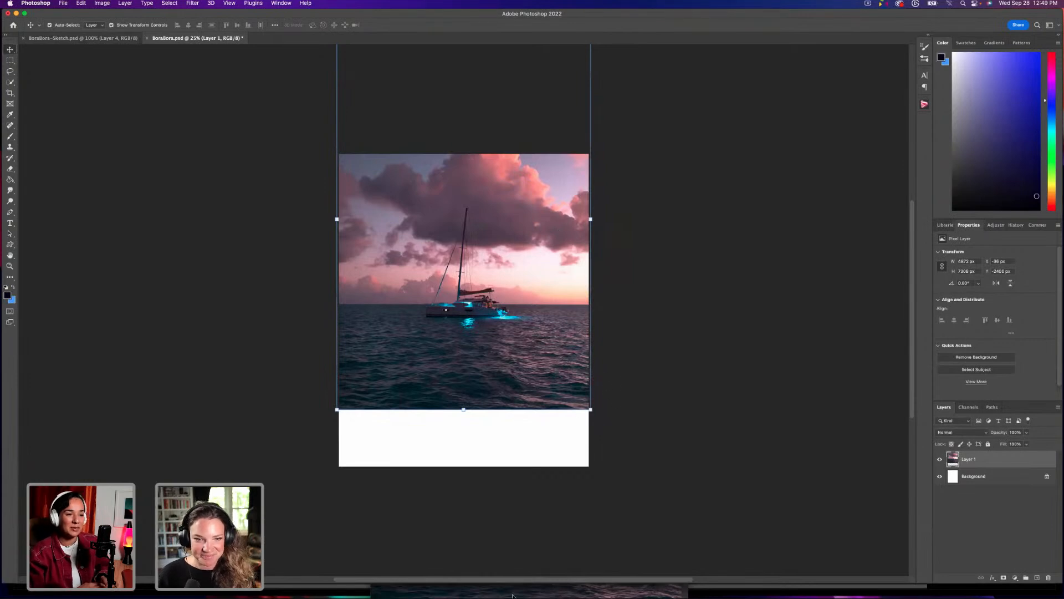
{"action": "mouse_move", "coordinate": [511, 588]}
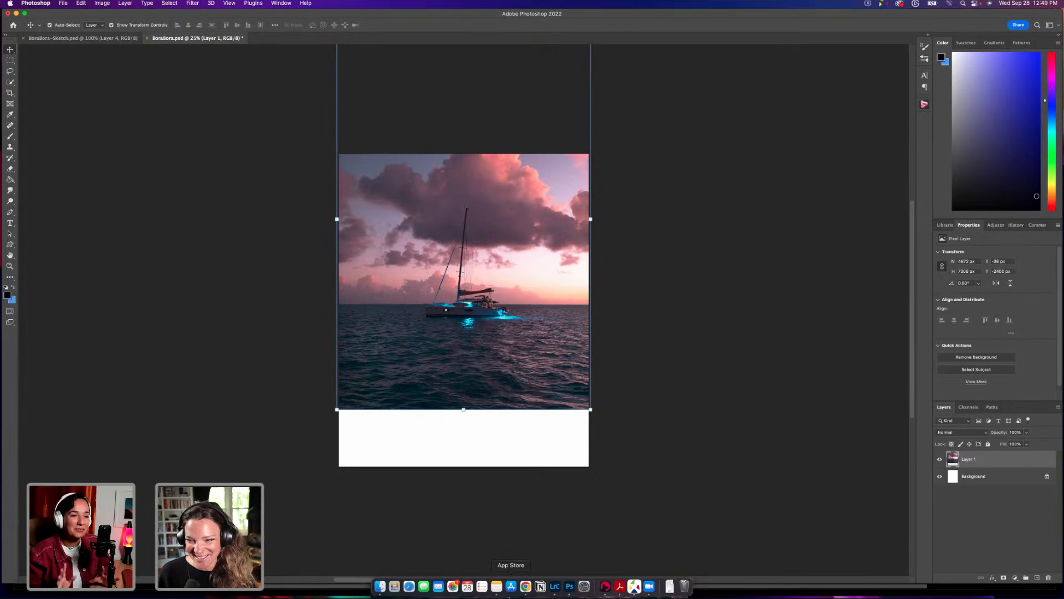
{"action": "left_click", "coordinate": [555, 587]}
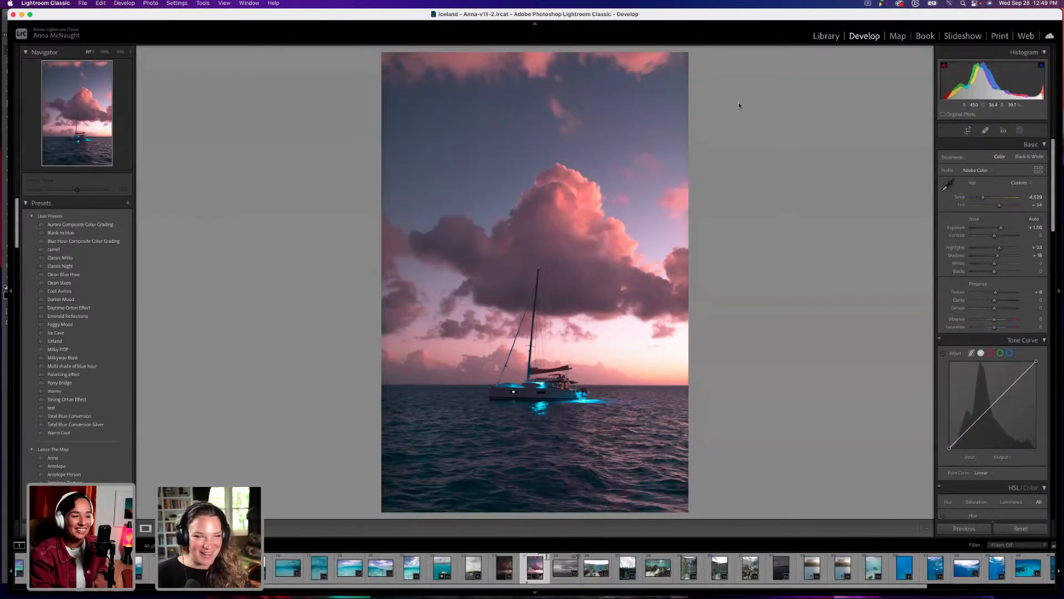
{"action": "left_click", "coordinate": [826, 36]}
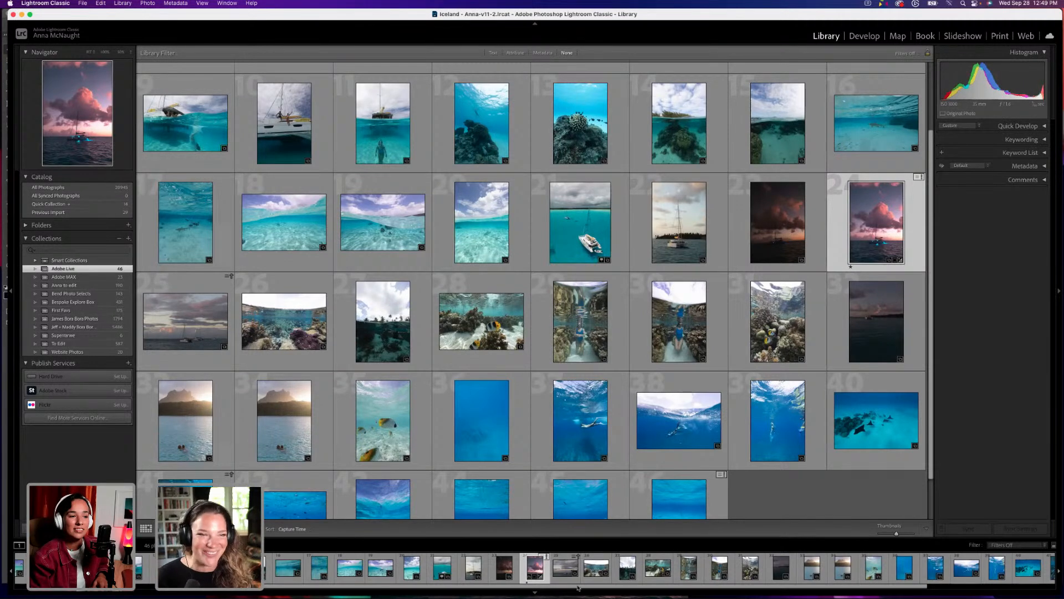
Look through the Adobe Live collection's thumbnails for underwater and split-level water photos suited to the composite.
{"action": "scroll", "coordinate": [414, 323], "scroll_direction": "up", "scroll_amount": 2}
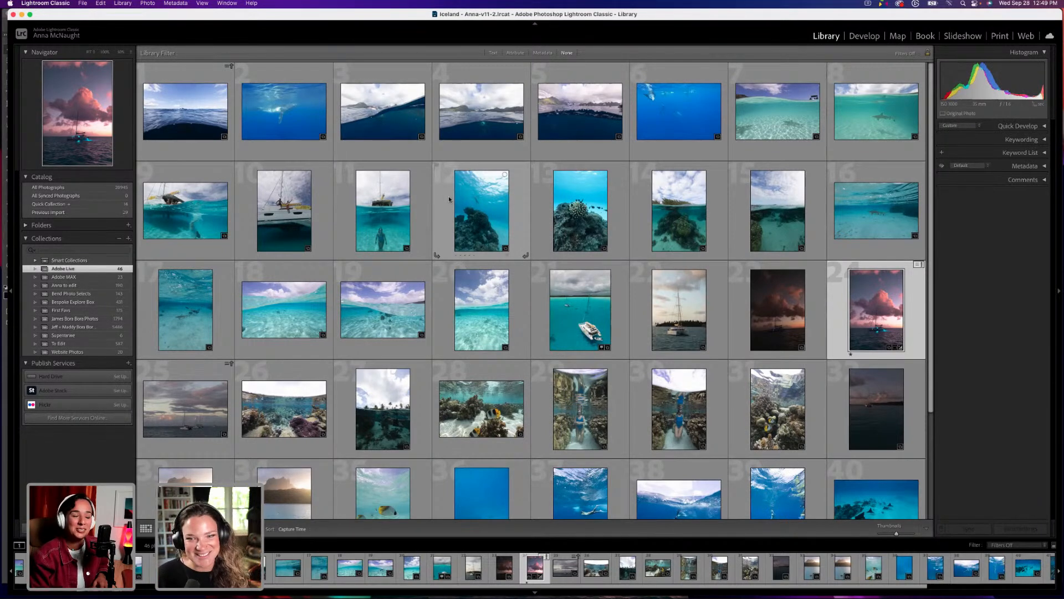
{"action": "scroll", "coordinate": [449, 197], "scroll_direction": "down", "scroll_amount": 1}
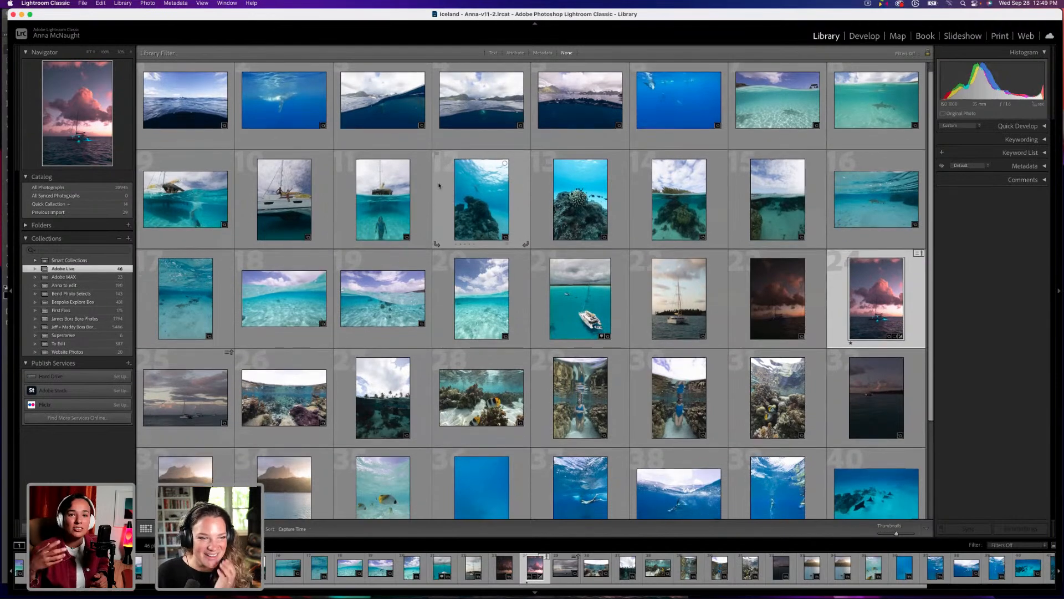
{"action": "scroll", "coordinate": [305, 170], "scroll_direction": "down", "scroll_amount": 5}
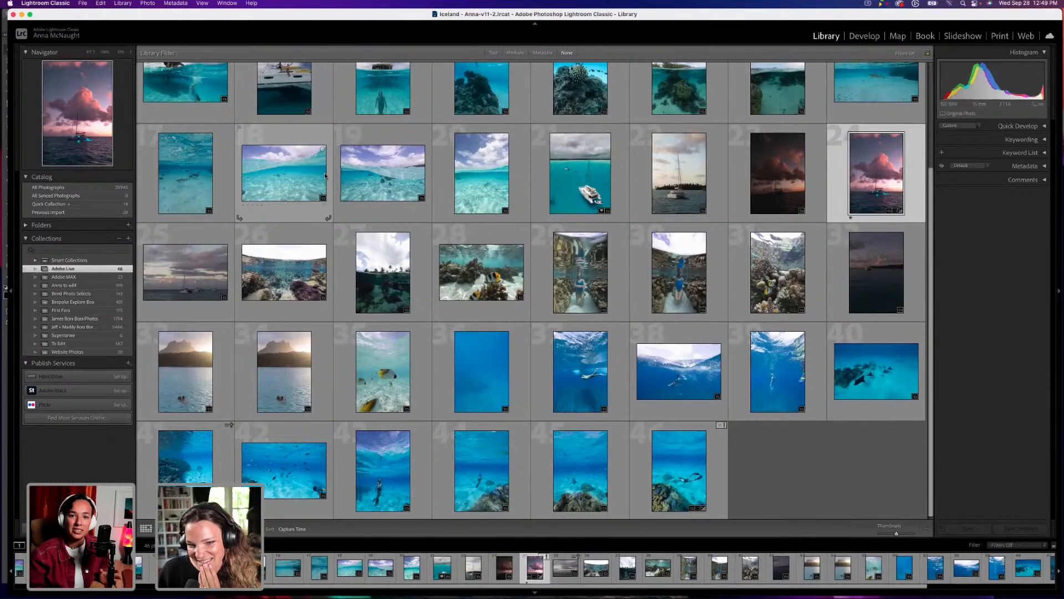
{"action": "scroll", "coordinate": [327, 177], "scroll_direction": "up", "scroll_amount": 5}
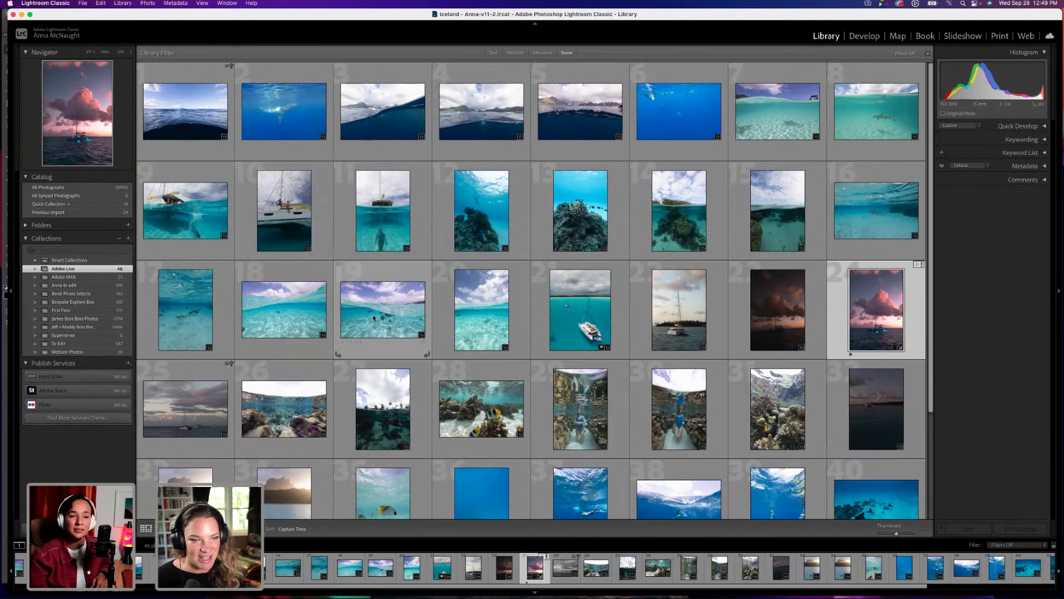
{"action": "scroll", "coordinate": [484, 273], "scroll_direction": "down", "scroll_amount": 3}
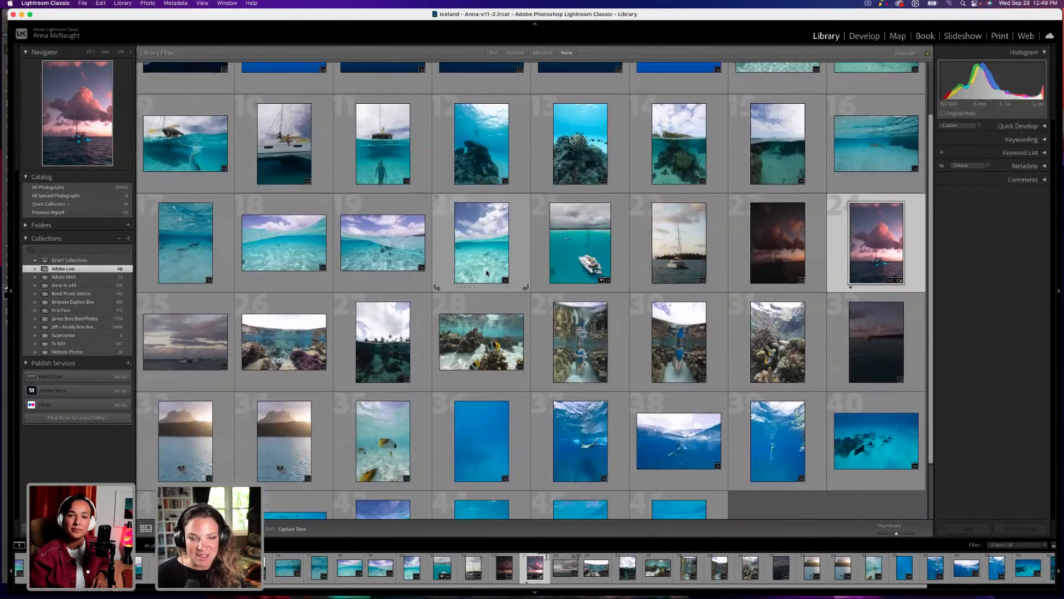
{"action": "scroll", "coordinate": [486, 273], "scroll_direction": "down", "scroll_amount": 3}
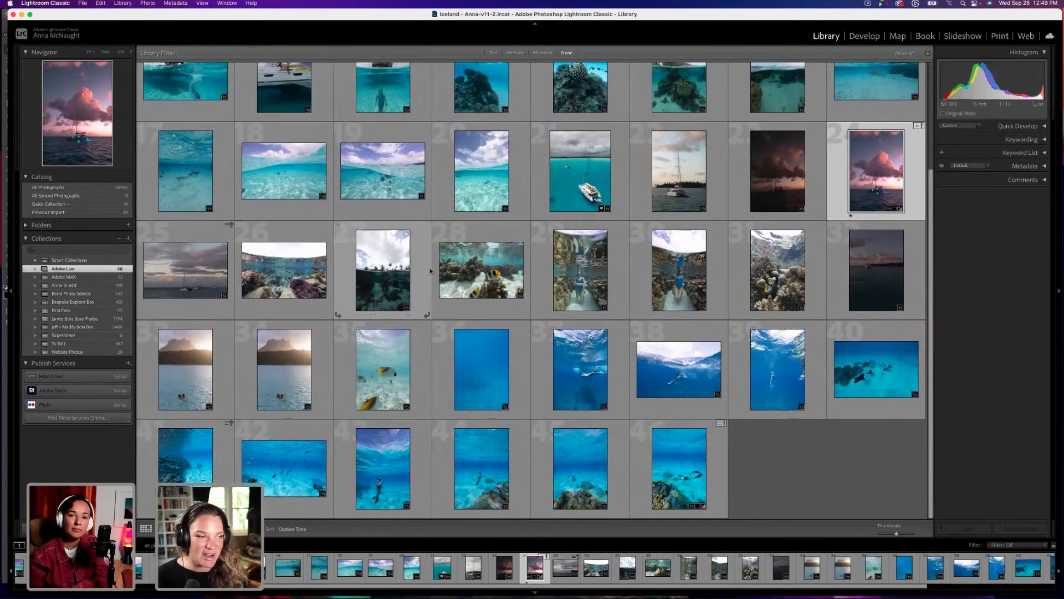
{"action": "scroll", "coordinate": [432, 270], "scroll_direction": "up", "scroll_amount": 3}
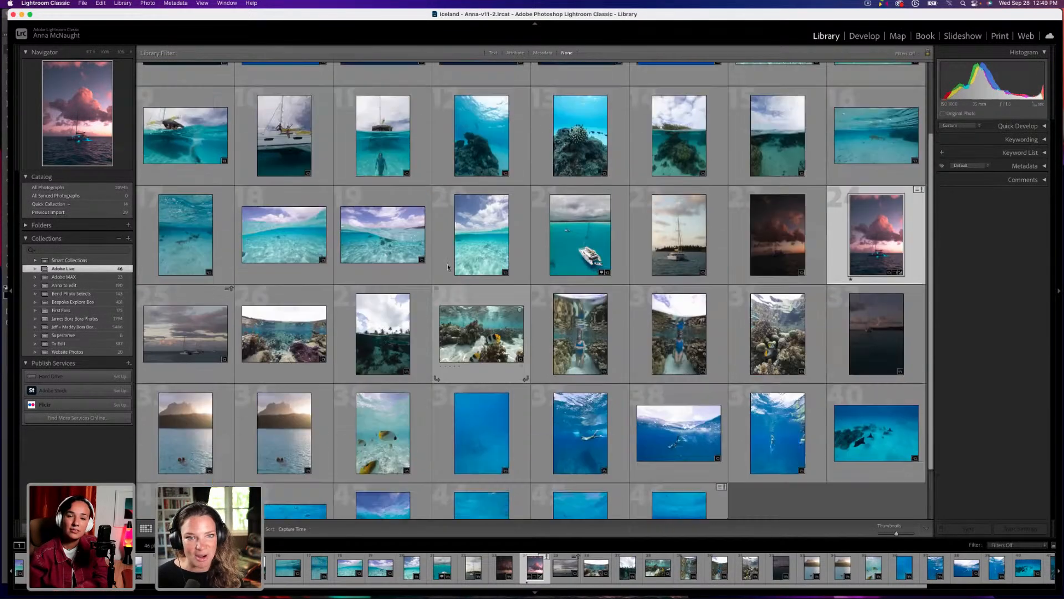
{"action": "scroll", "coordinate": [449, 268], "scroll_direction": "up", "scroll_amount": 1}
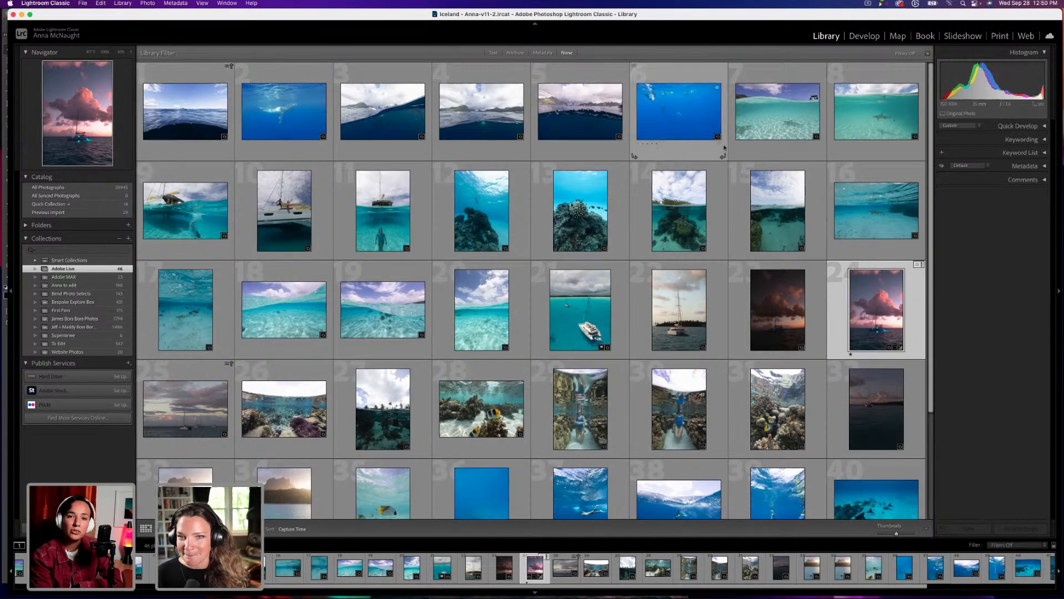
View the split-level lagoon photo 19 enlarged, and return to the grid to compare it with the other collection photos.
{"action": "left_click", "coordinate": [773, 108]}
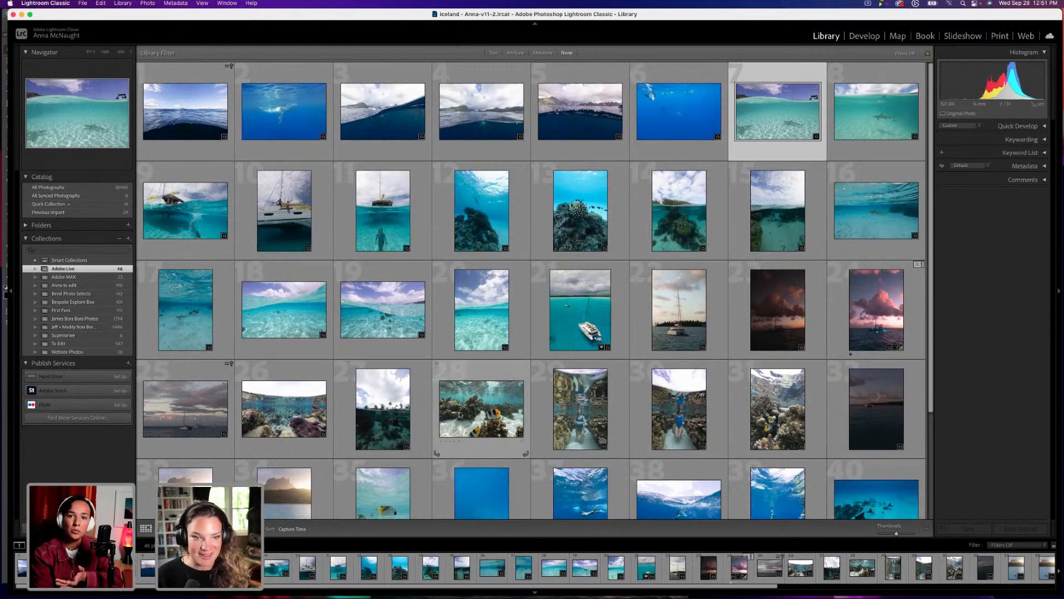
{"action": "double_click", "coordinate": [399, 325]}
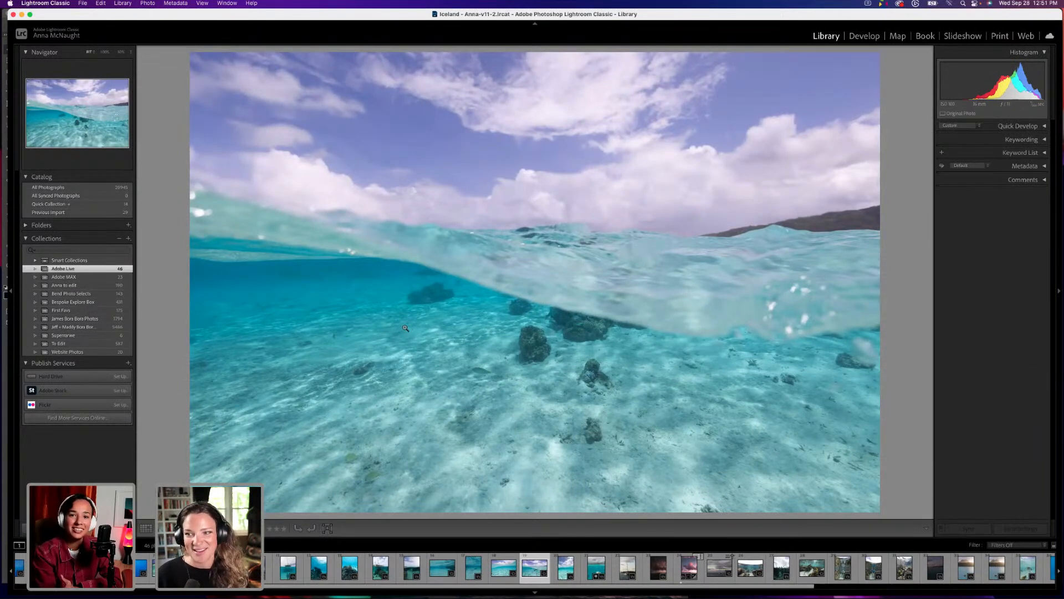
{"action": "left_click", "coordinate": [146, 528]}
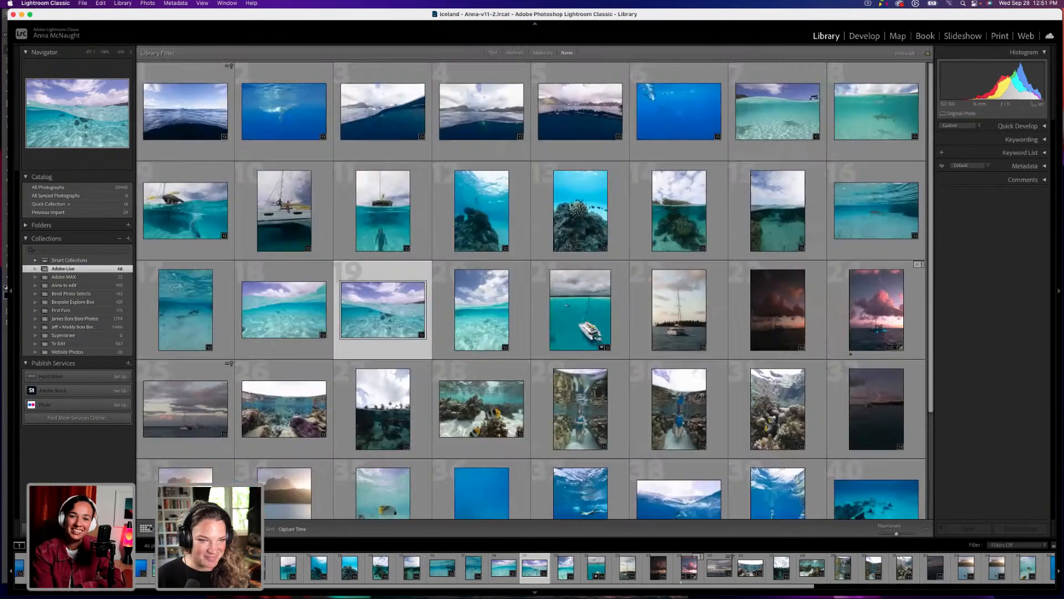
{"action": "scroll", "coordinate": [616, 329], "scroll_direction": "down", "scroll_amount": 4}
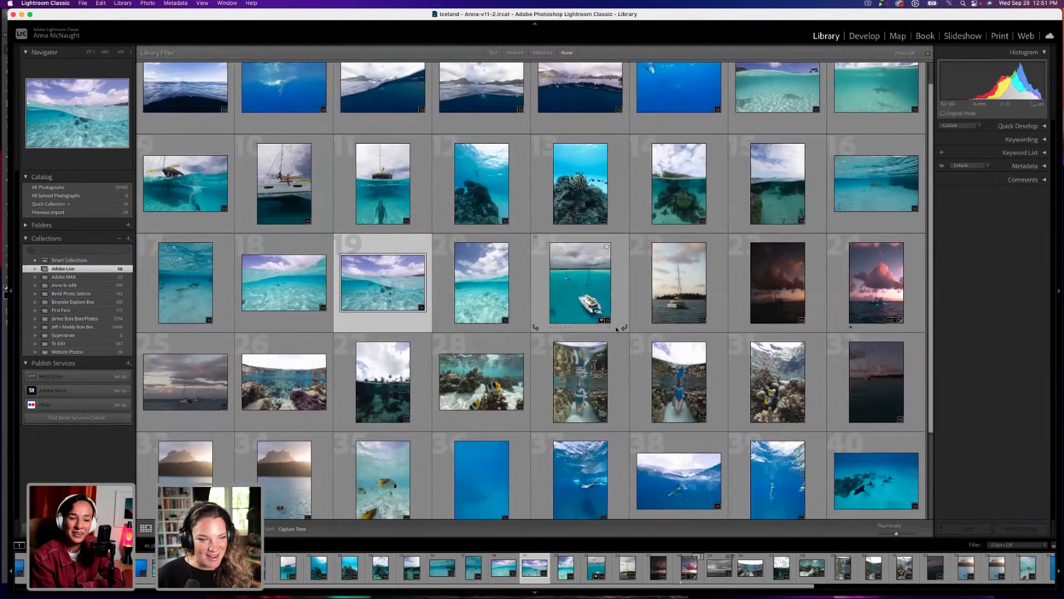
{"action": "scroll", "coordinate": [618, 331], "scroll_direction": "down", "scroll_amount": 1}
{"action": "scroll", "coordinate": [619, 331], "scroll_direction": "up", "scroll_amount": 4}
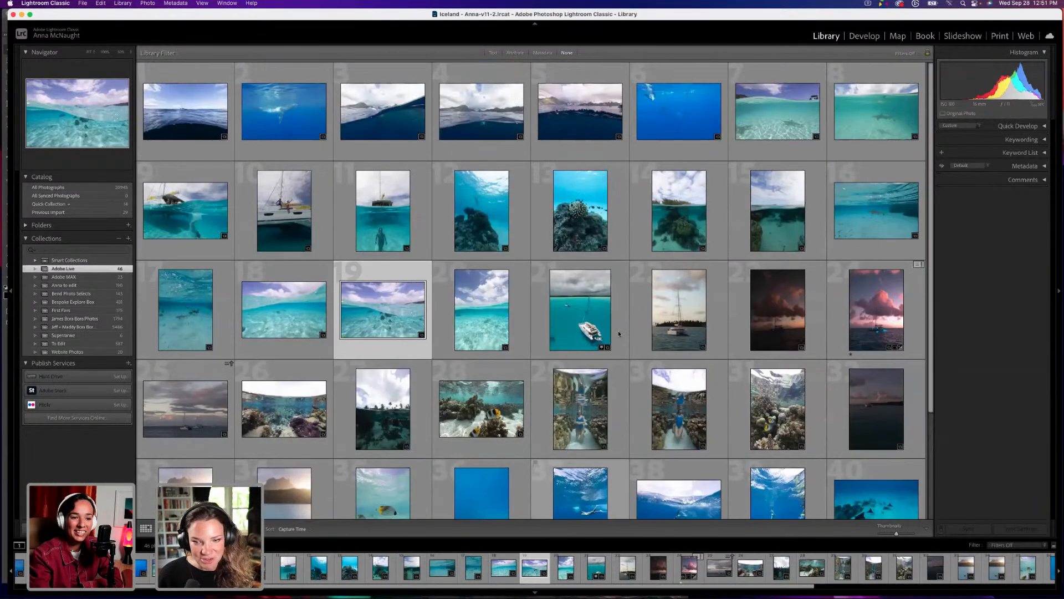
{"action": "scroll", "coordinate": [619, 332], "scroll_direction": "down", "scroll_amount": 3}
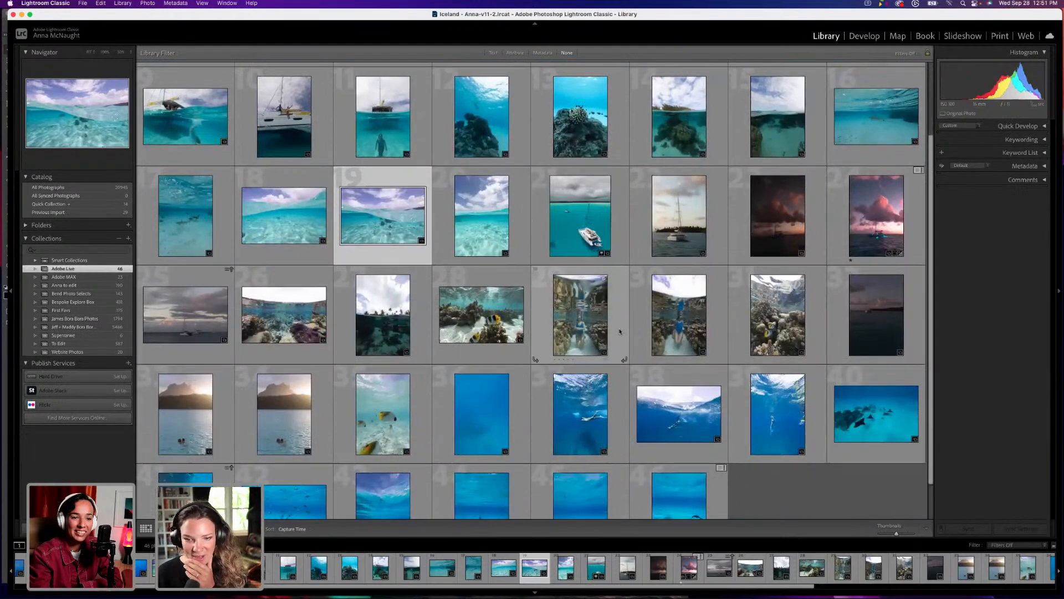
{"action": "scroll", "coordinate": [620, 331], "scroll_direction": "up", "scroll_amount": 4}
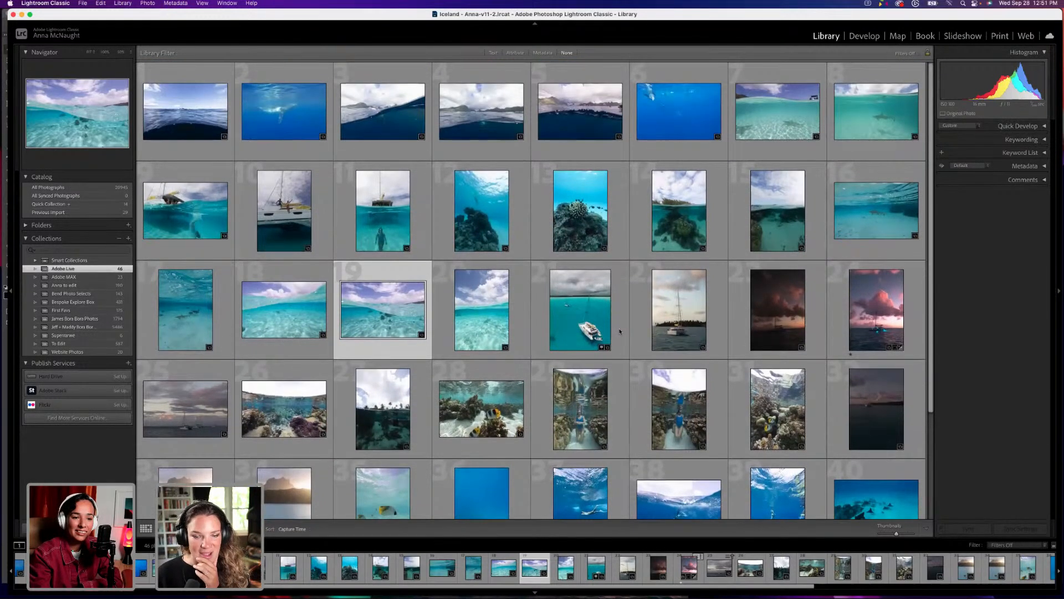
View the open-ocean split-level photo 1 and the mountain split-level photo 4 enlarged, and return to the grid.
{"action": "scroll", "coordinate": [620, 332], "scroll_direction": "down", "scroll_amount": 3}
{"action": "scroll", "coordinate": [481, 244], "scroll_direction": "up", "scroll_amount": 3}
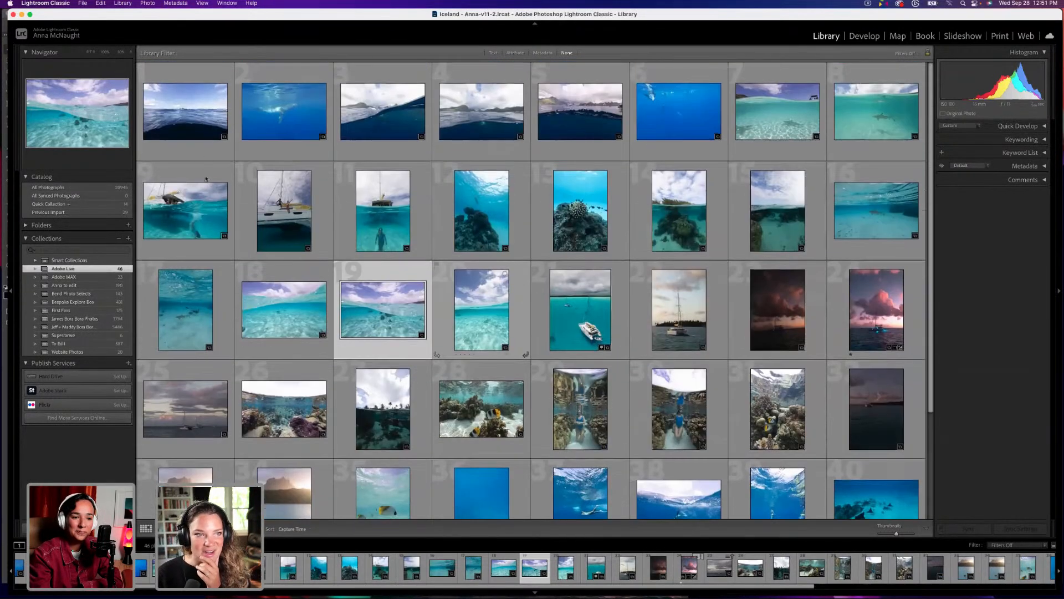
{"action": "left_click", "coordinate": [204, 140]}
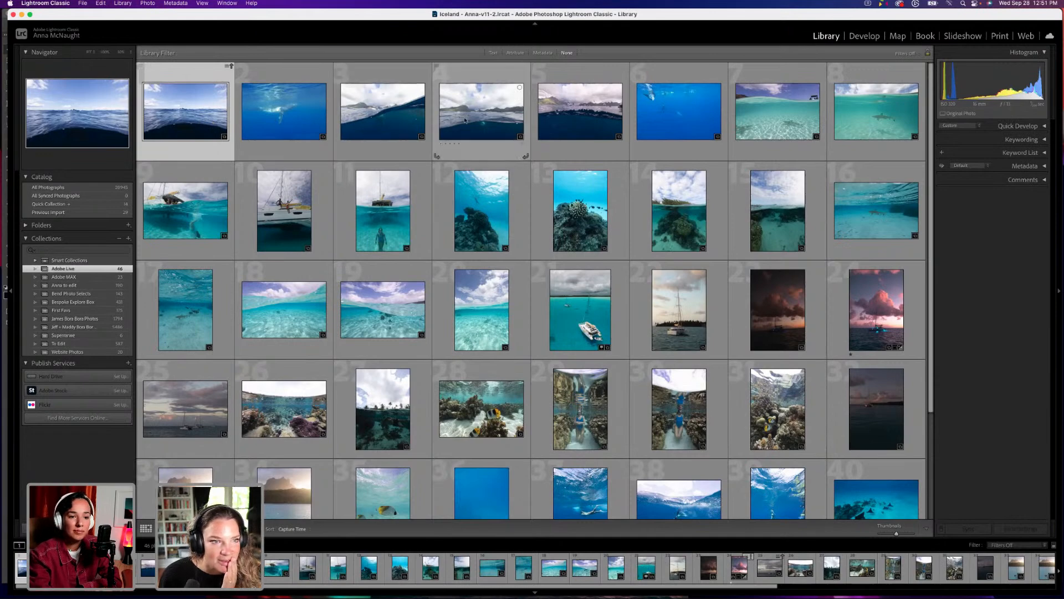
{"action": "double_click", "coordinate": [193, 111]}
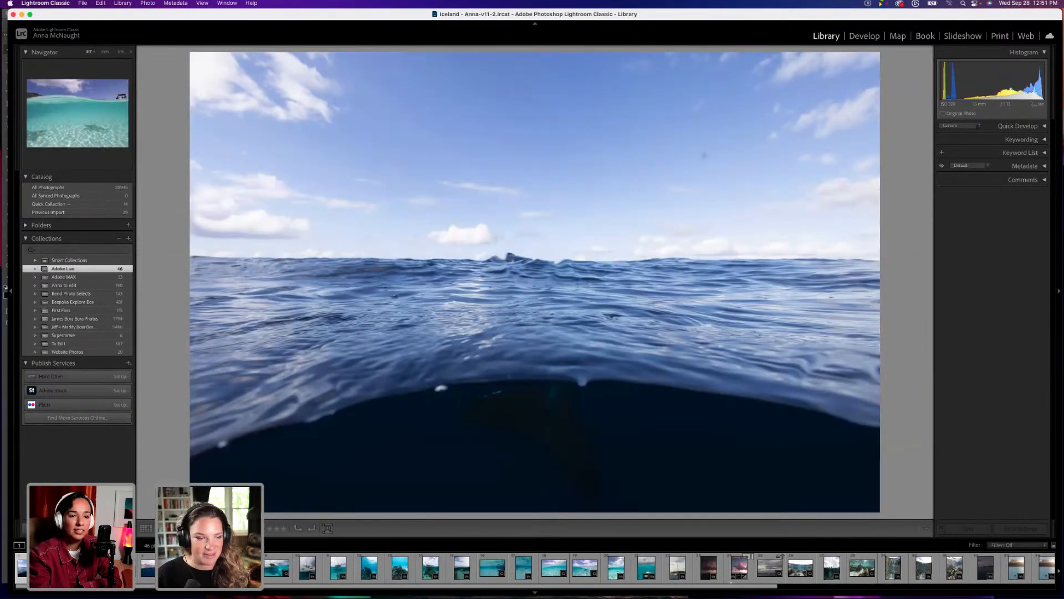
{"action": "key", "text": "g"}
{"action": "double_click", "coordinate": [490, 97]}
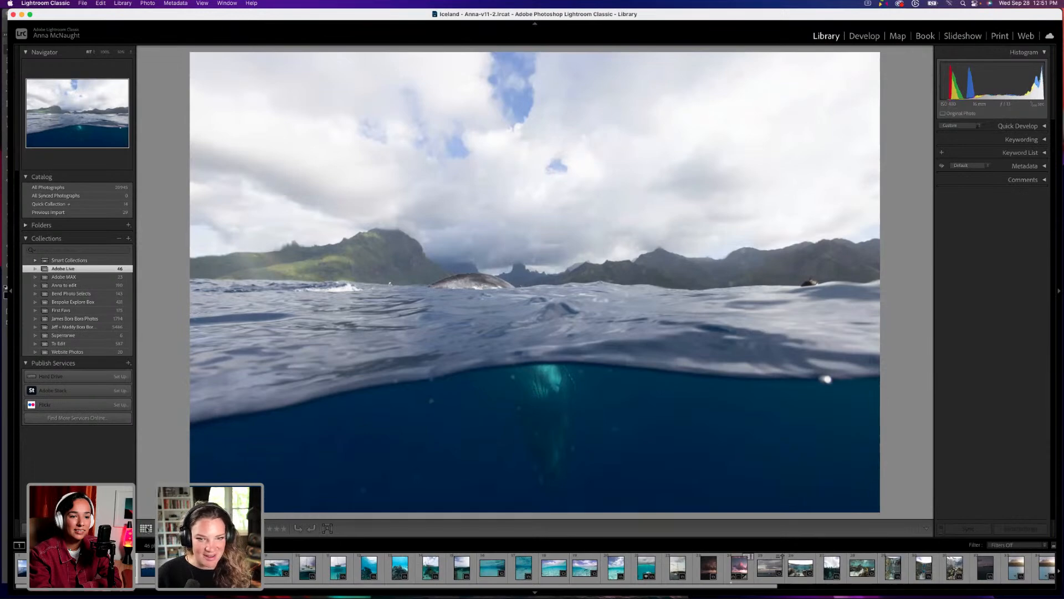
{"action": "key", "text": "g"}
Compare the enlarged lagoon photo 19 with the enlarged mountain photo 4, and return to the collection grid.
{"action": "scroll", "coordinate": [604, 425], "scroll_direction": "down", "scroll_amount": 3}
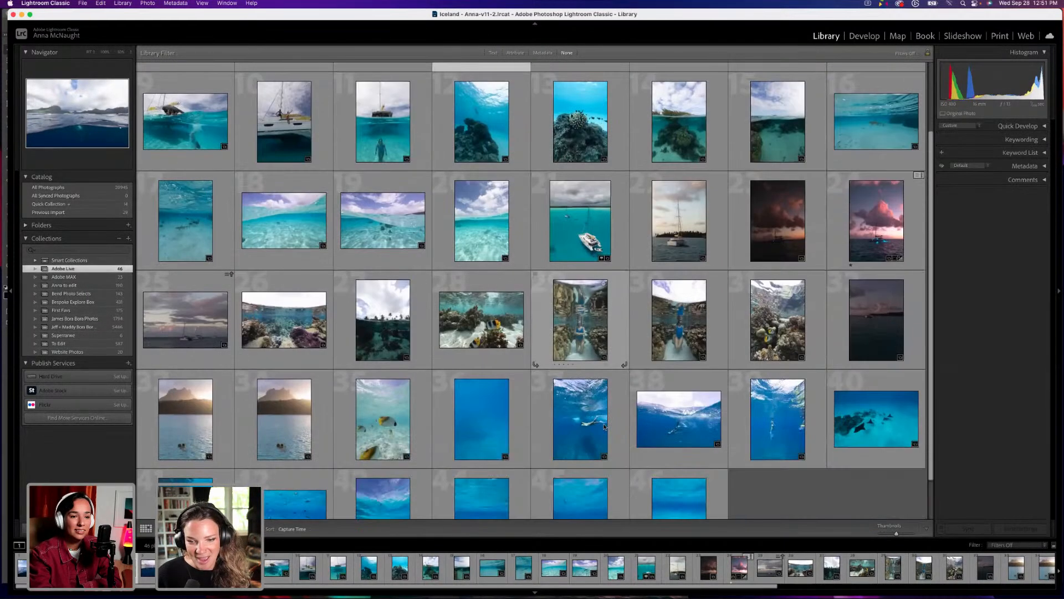
{"action": "scroll", "coordinate": [607, 430], "scroll_direction": "down", "scroll_amount": 2}
{"action": "left_click", "coordinate": [391, 179]}
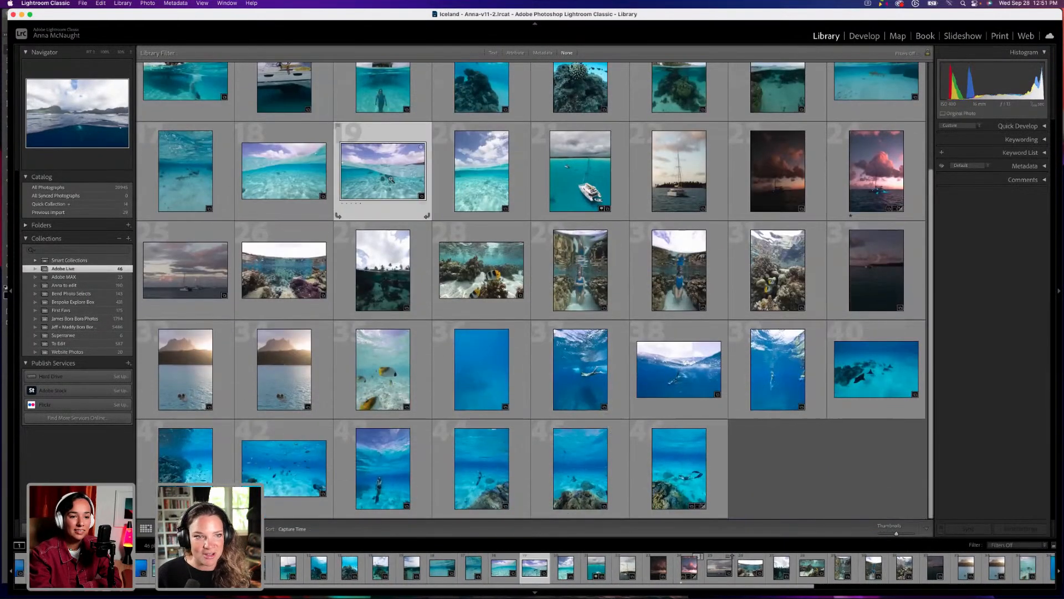
{"action": "double_click", "coordinate": [391, 179]}
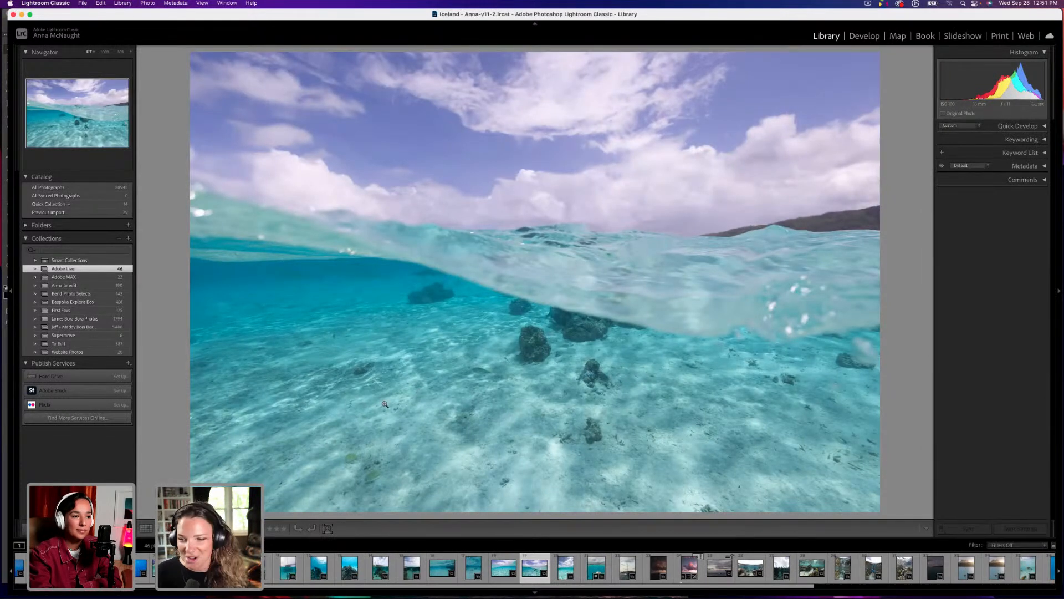
{"action": "key", "text": "g"}
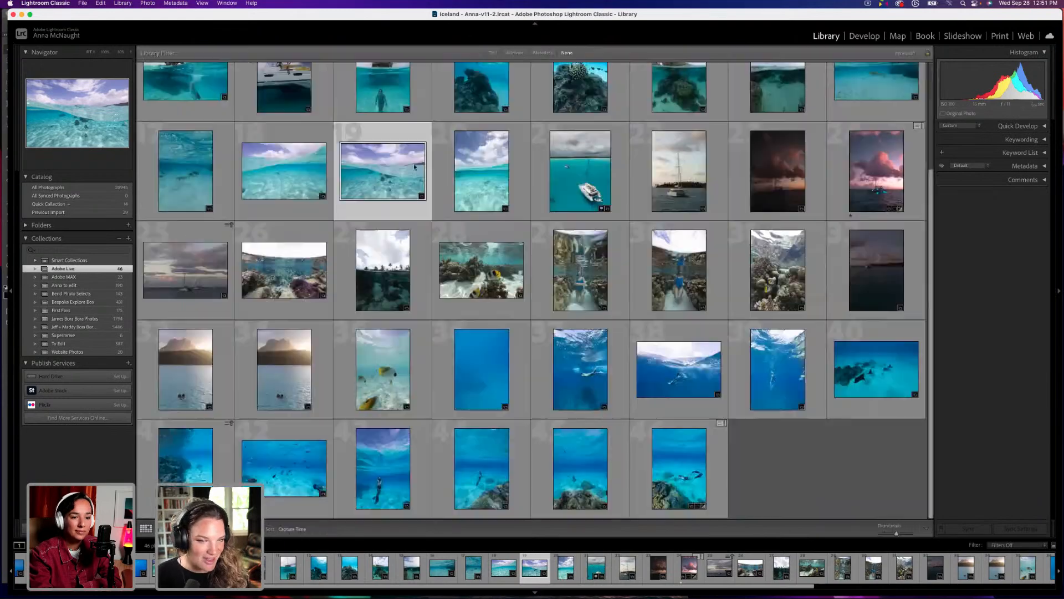
{"action": "scroll", "coordinate": [481, 167], "scroll_direction": "up", "scroll_amount": 3}
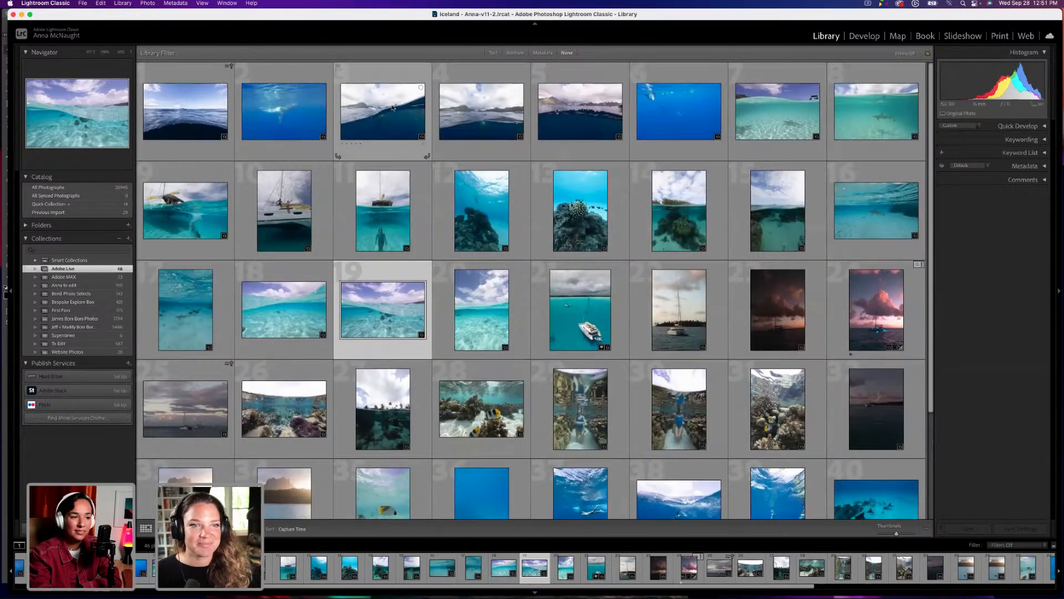
{"action": "double_click", "coordinate": [501, 115]}
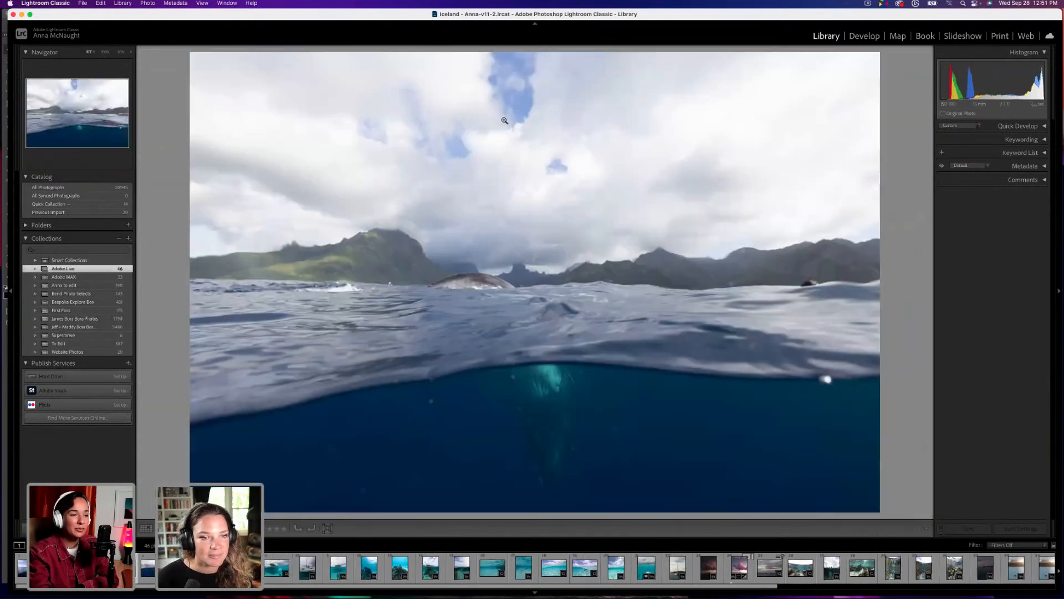
{"action": "left_click", "coordinate": [146, 530]}
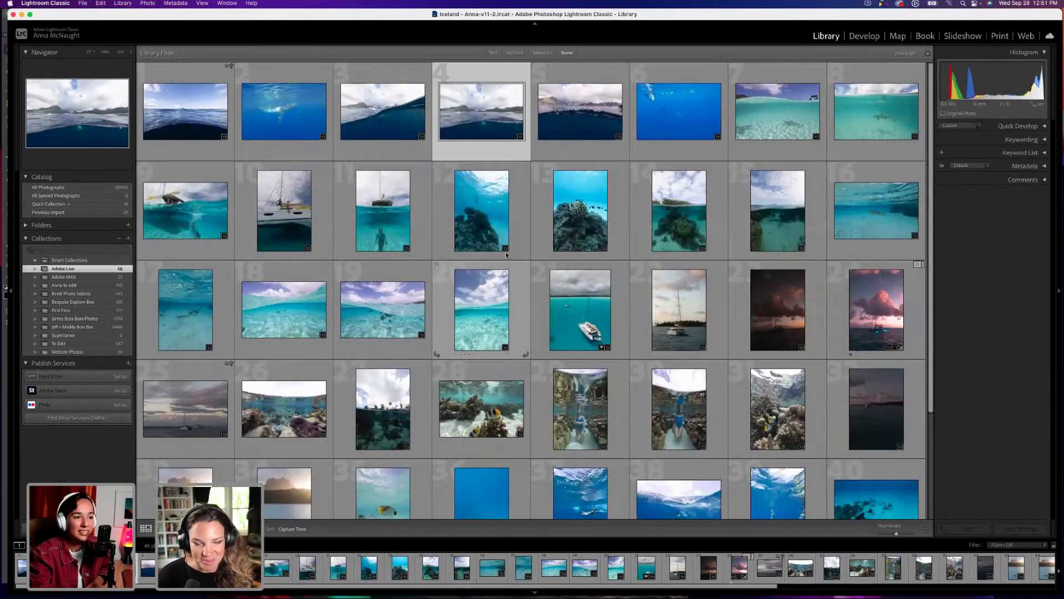
Select split-level photos 19, 4 and 1 together, and open all three in Photoshop through Camera Raw.
{"action": "left_click", "coordinate": [402, 315]}
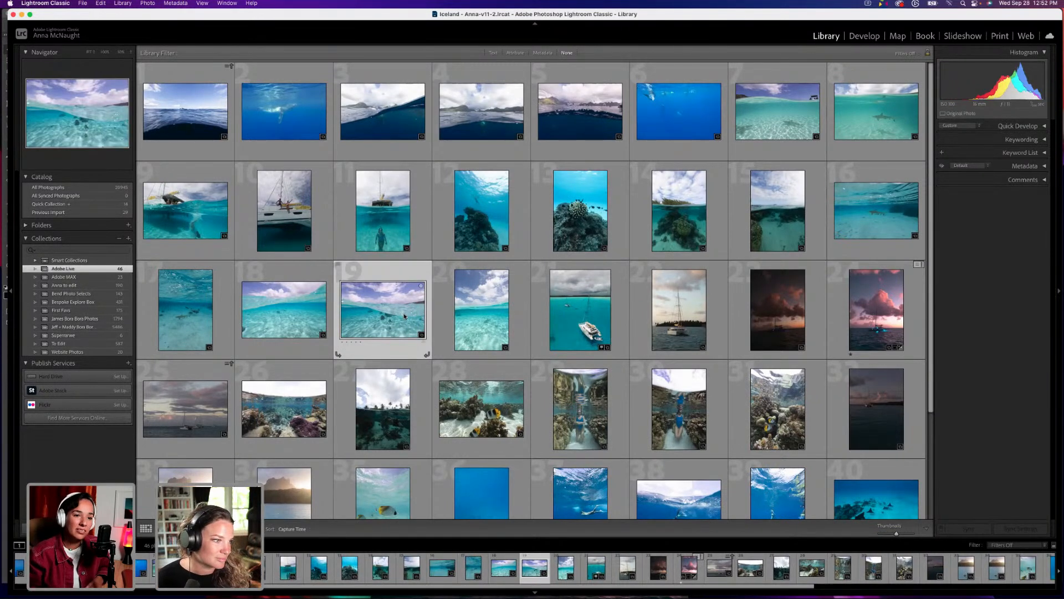
{"action": "left_click", "coordinate": [478, 117], "text": "super"}
{"action": "left_click", "coordinate": [186, 111], "text": "super"}
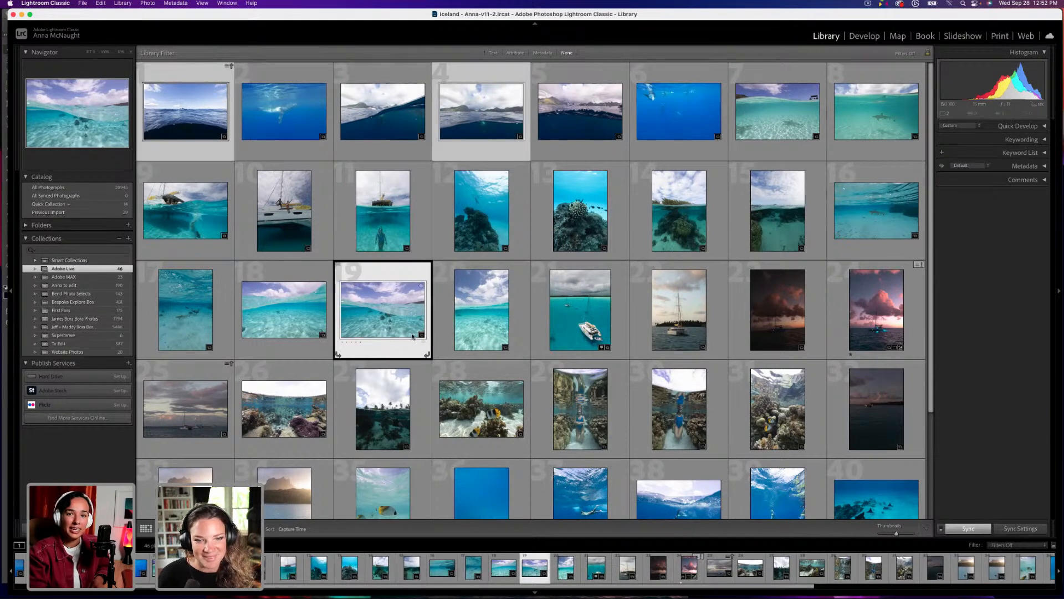
{"action": "mouse_move", "coordinate": [538, 594]}
{"action": "left_click", "coordinate": [568, 587]}
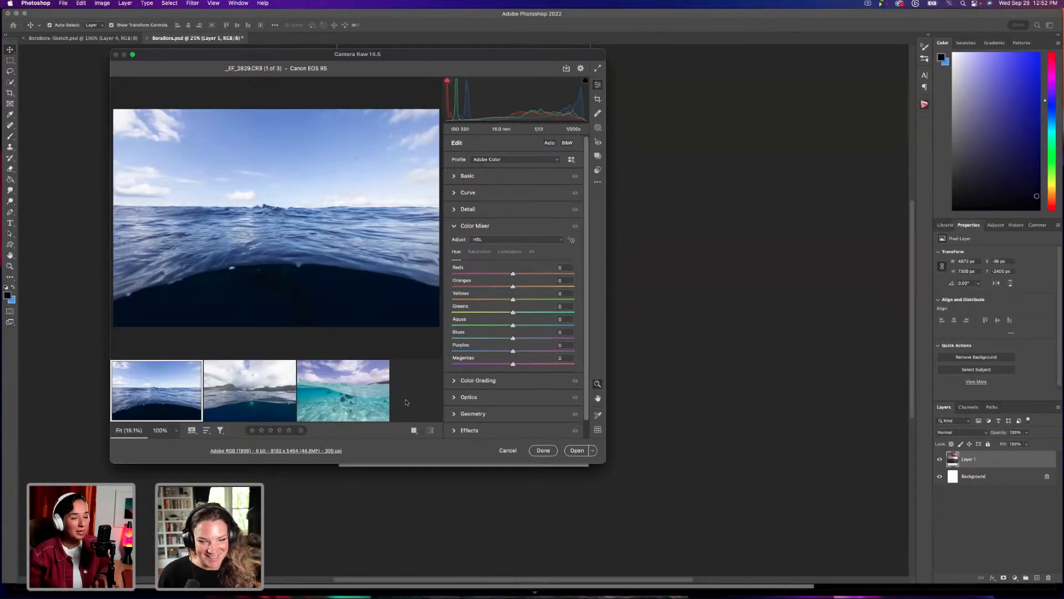
{"action": "key", "text": "super+a"}
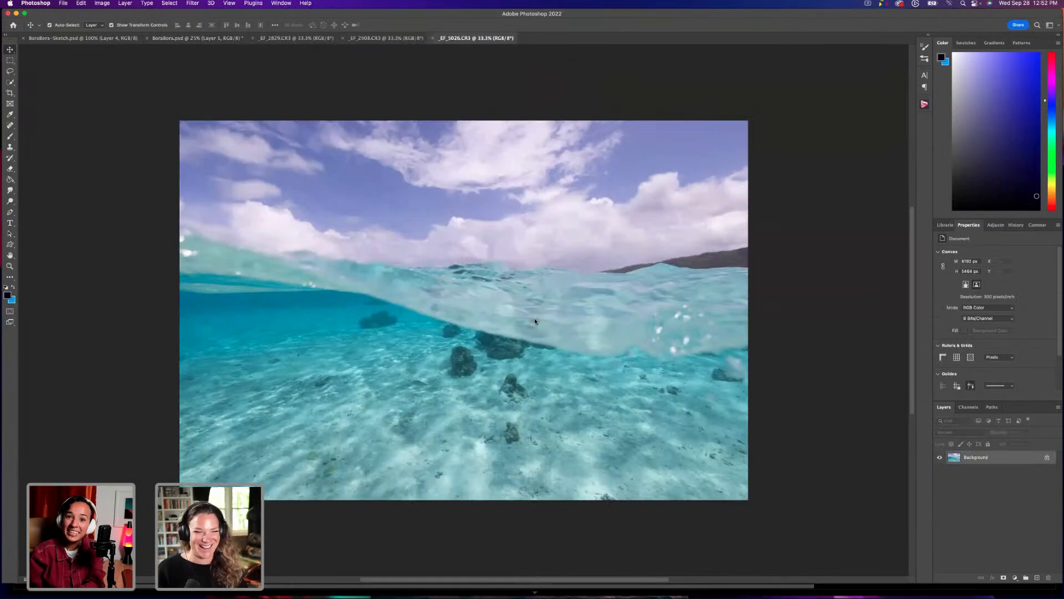
Review the three opened split-level photos against the BoraBora-Sketch.psd reference and the BoraBora.psd composite.
{"action": "left_click", "coordinate": [273, 39]}
{"action": "left_click", "coordinate": [384, 38]}
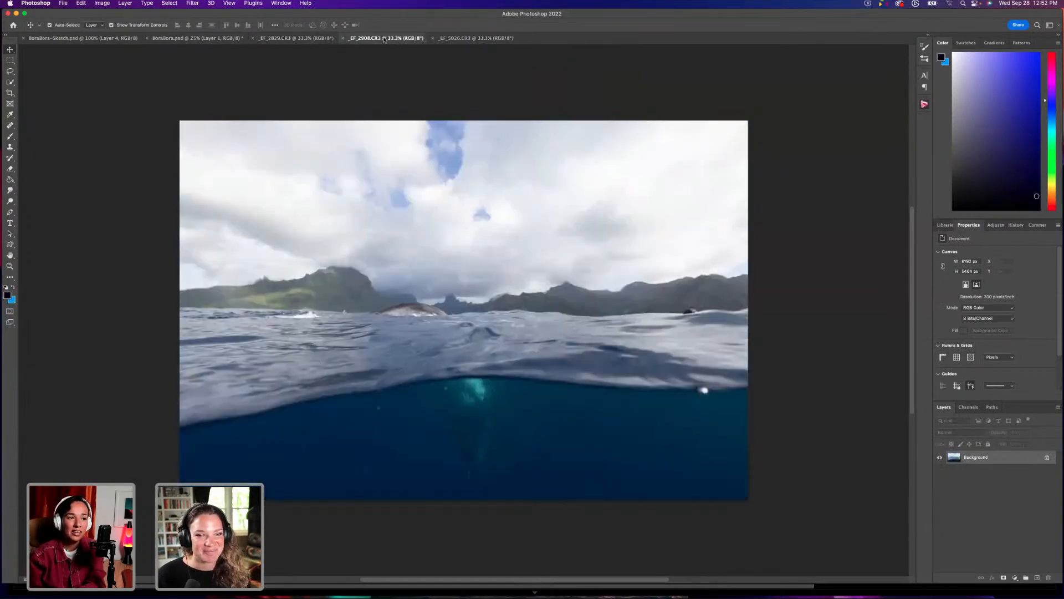
{"action": "left_click", "coordinate": [448, 39]}
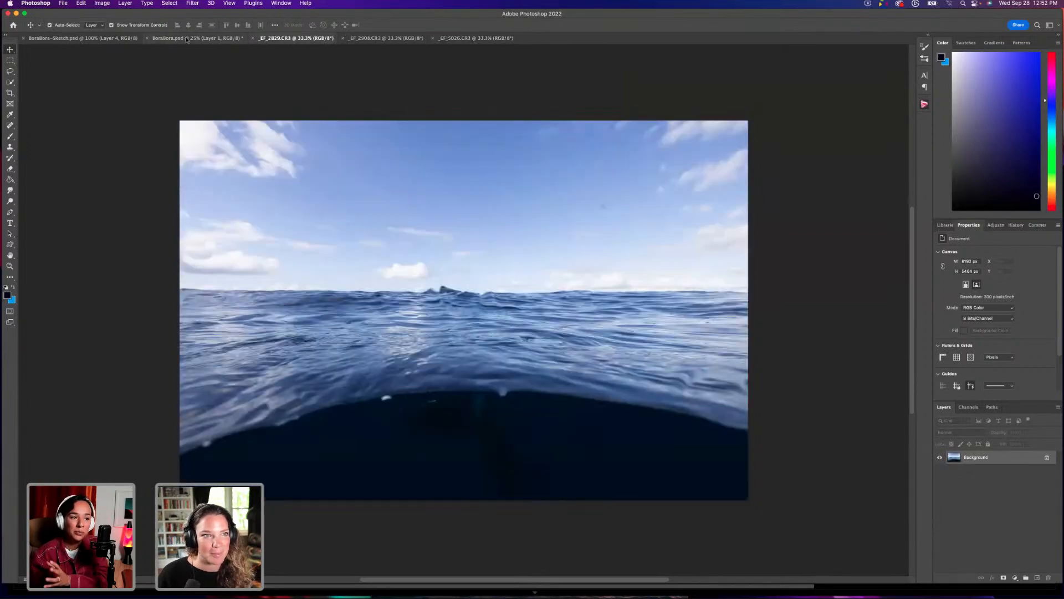
{"action": "left_click", "coordinate": [289, 38]}
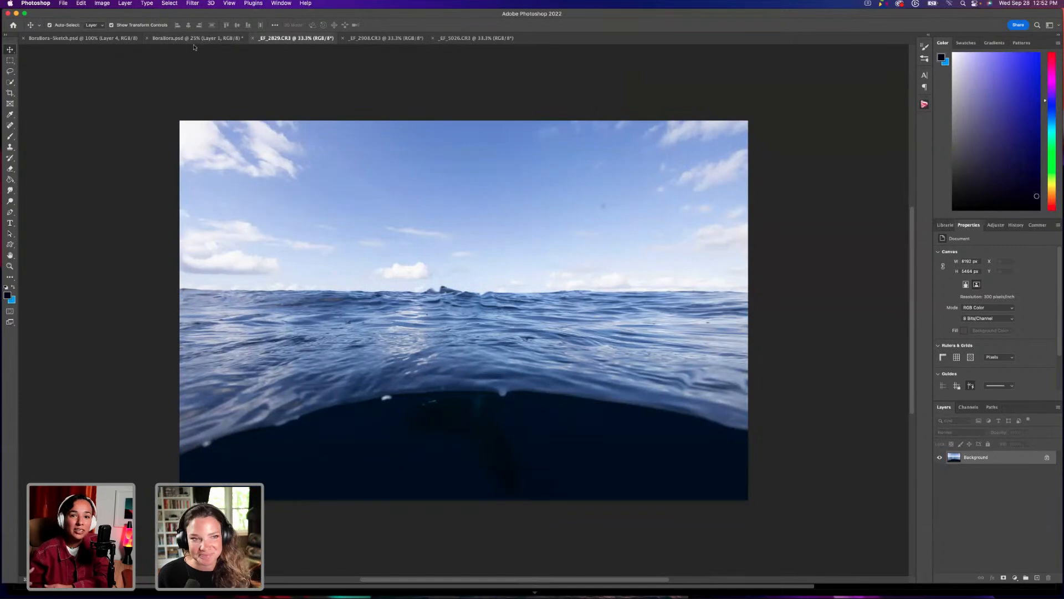
{"action": "left_click", "coordinate": [87, 39]}
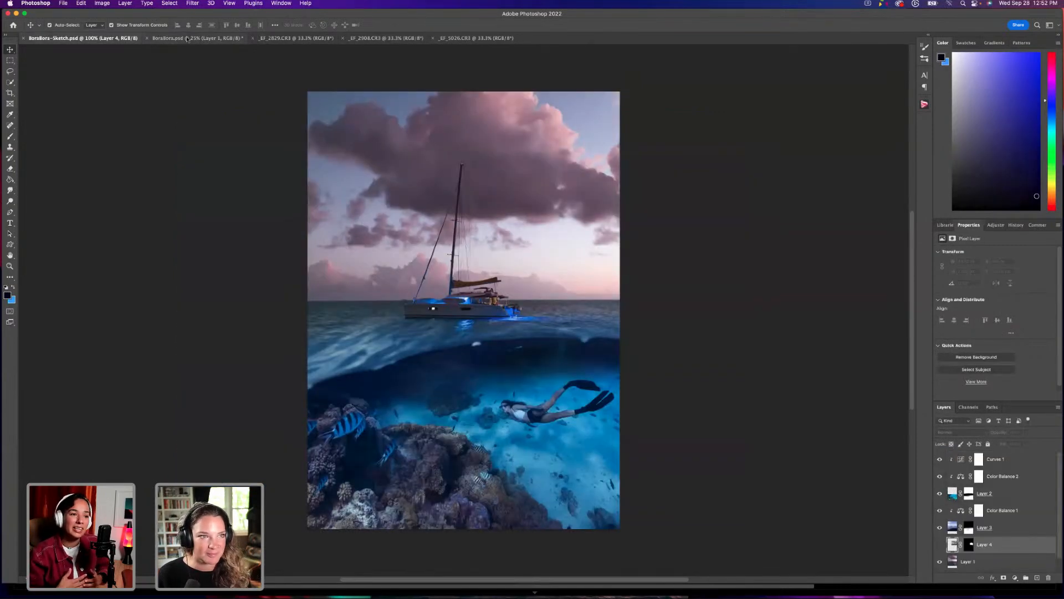
{"action": "left_click", "coordinate": [187, 39]}
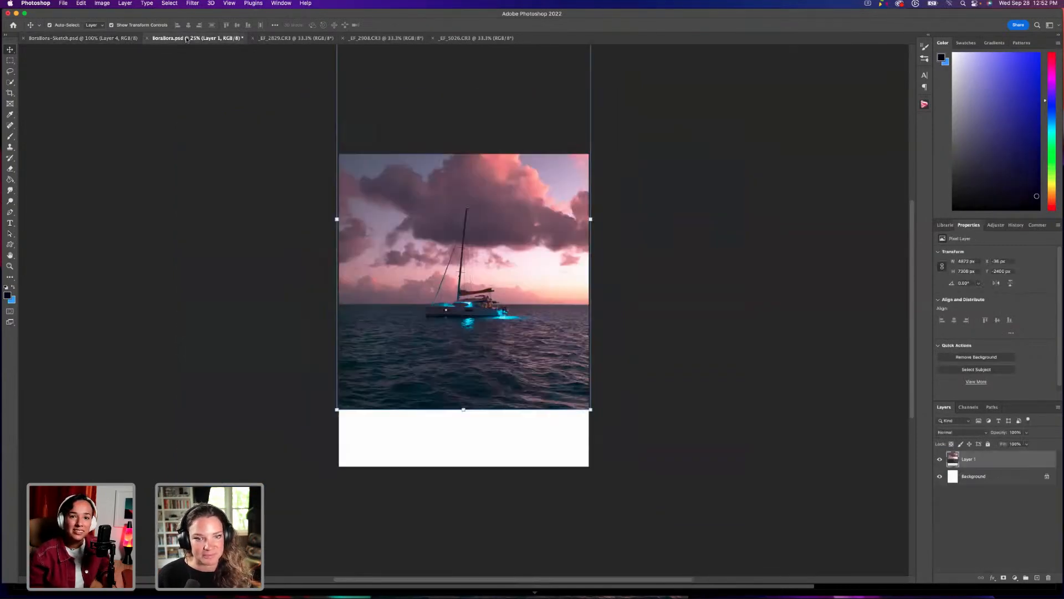
{"action": "left_click", "coordinate": [293, 38]}
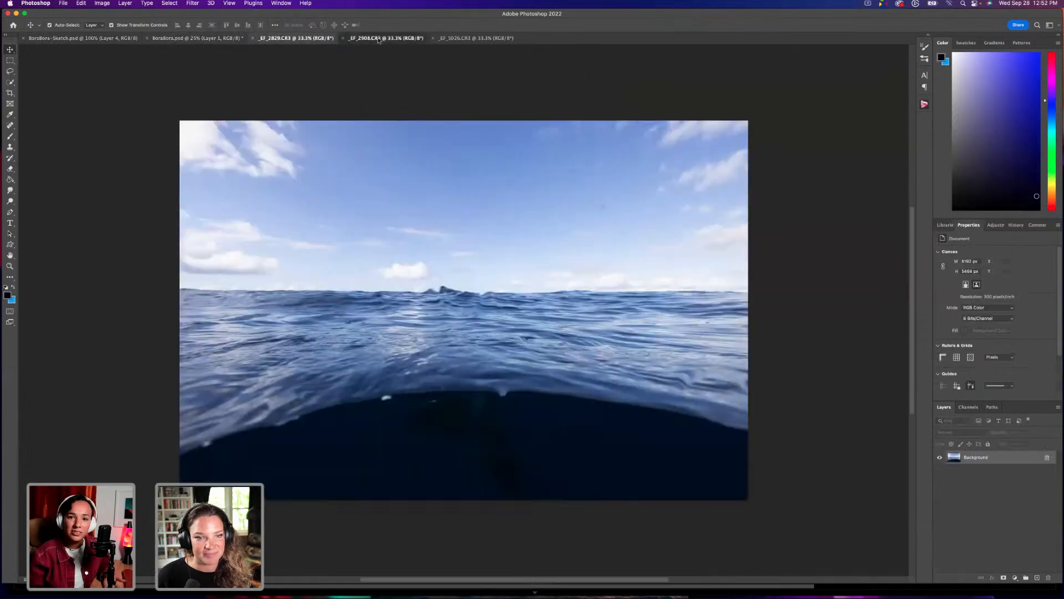
{"action": "left_click", "coordinate": [379, 38]}
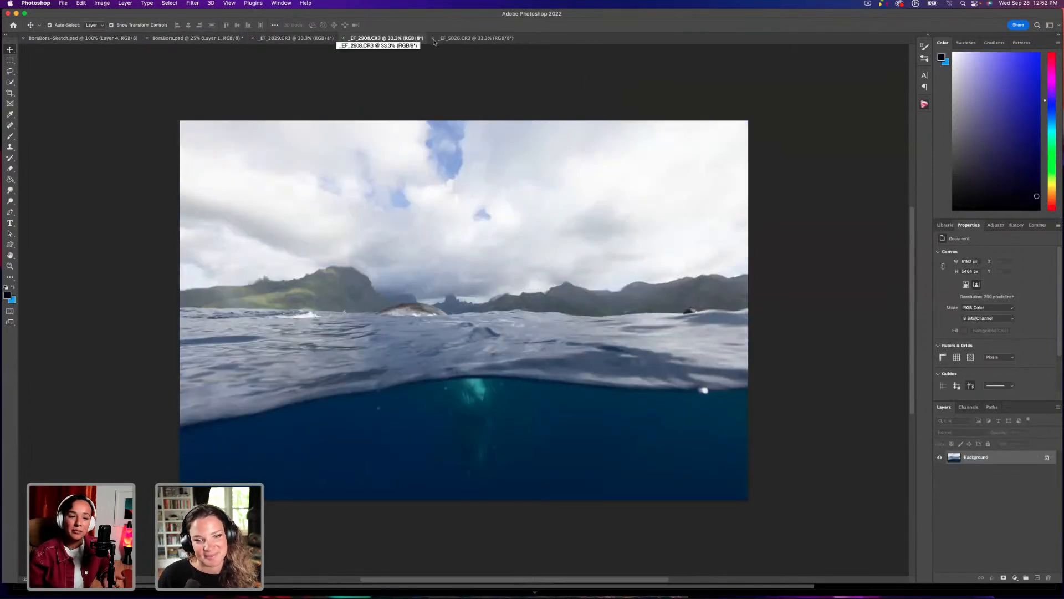
Float the lagoon photo _EF_5026.CR3 in its own window and bring it into BoraBora.psd as a layer above the sailboat.
{"action": "left_click", "coordinate": [476, 41]}
{"action": "left_click_drag", "start_coordinate": [476, 41], "coordinate": [376, 304]}
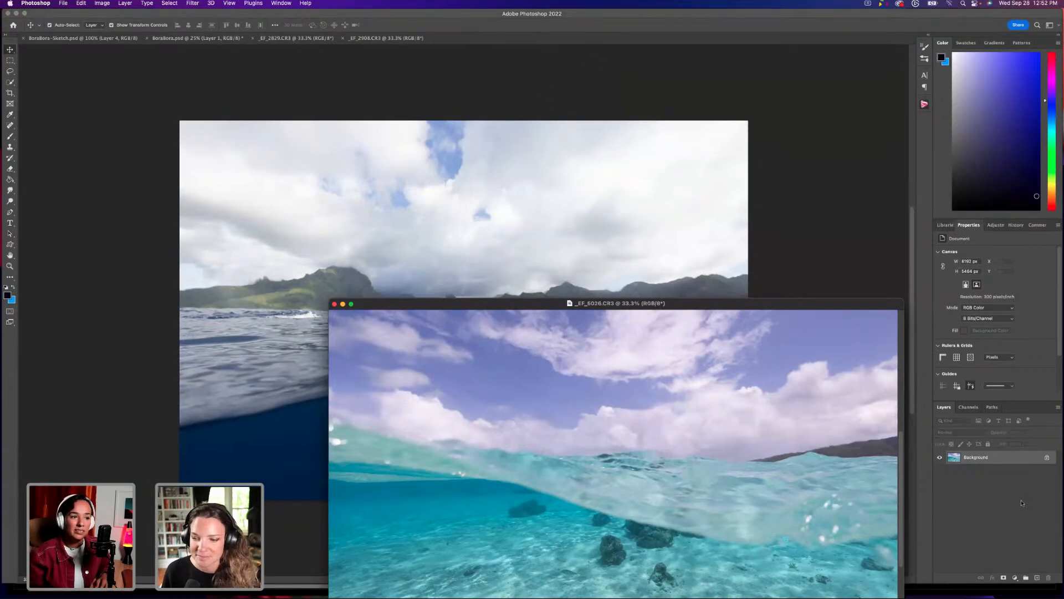
{"action": "left_click_drag", "start_coordinate": [1051, 567], "coordinate": [1020, 540]}
{"action": "left_click", "coordinate": [177, 38]}
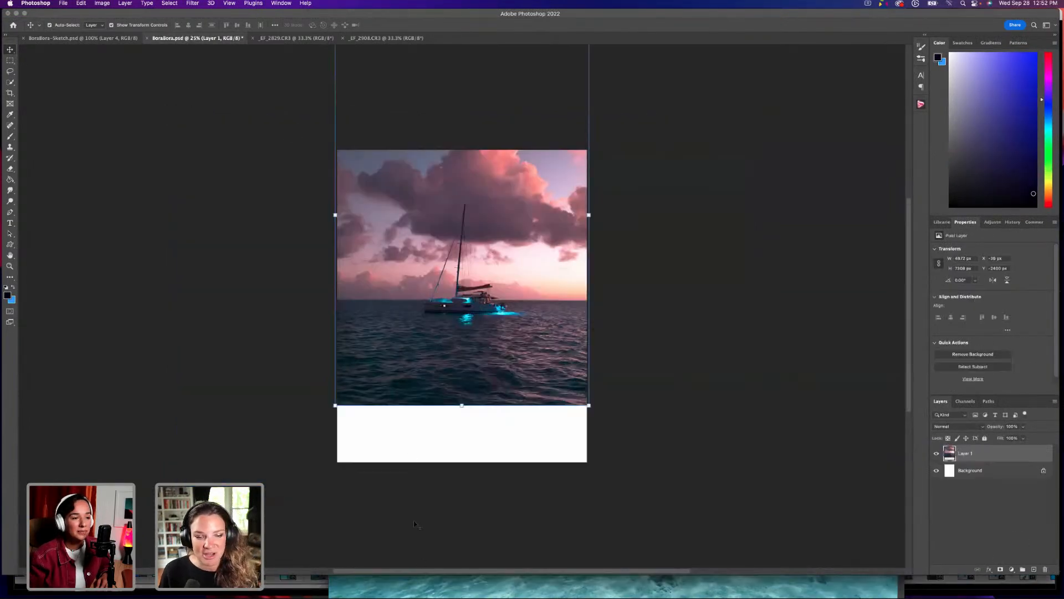
{"action": "left_click", "coordinate": [411, 578]}
{"action": "left_click_drag", "start_coordinate": [474, 538], "coordinate": [499, 237]}
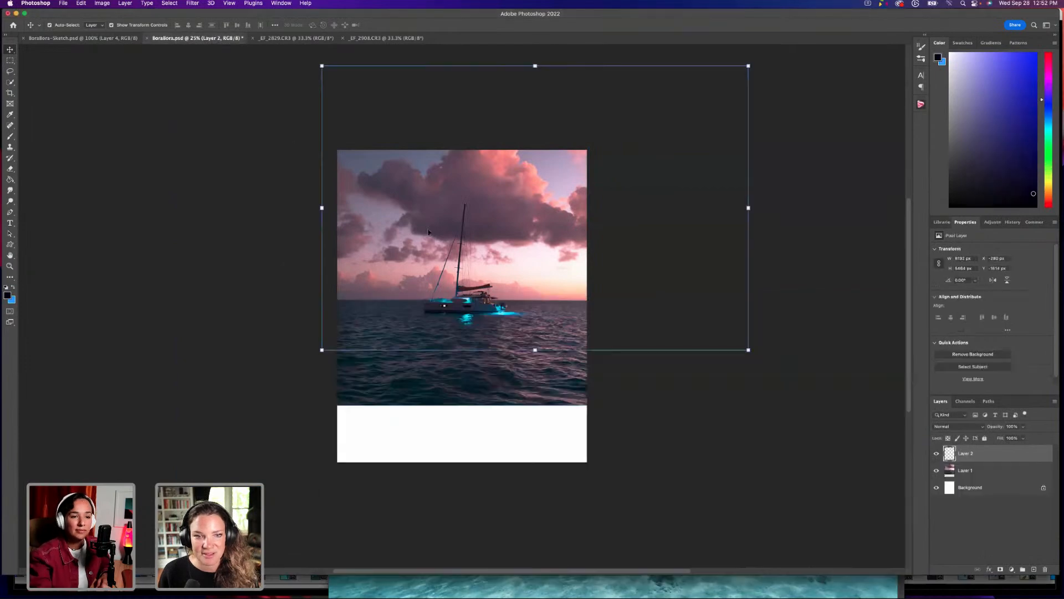
Float the mountain photo _EF_2908.CR3, bring it into BoraBora.psd as the top layer, and place it over the canvas's upper part.
{"action": "left_click", "coordinate": [302, 39]}
{"action": "left_click", "coordinate": [373, 39]}
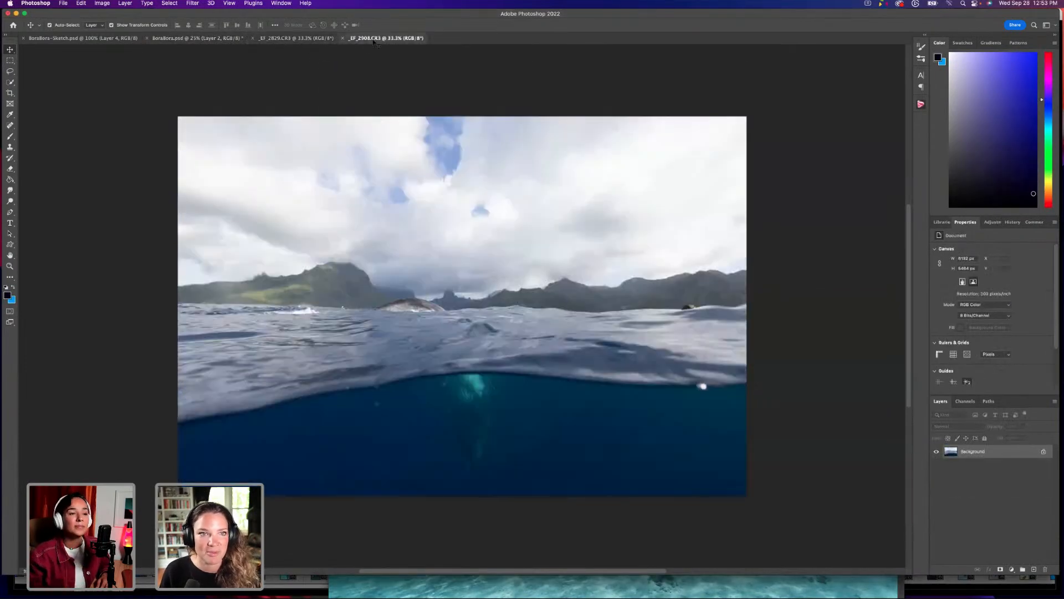
{"action": "left_click_drag", "start_coordinate": [379, 40], "coordinate": [382, 216]}
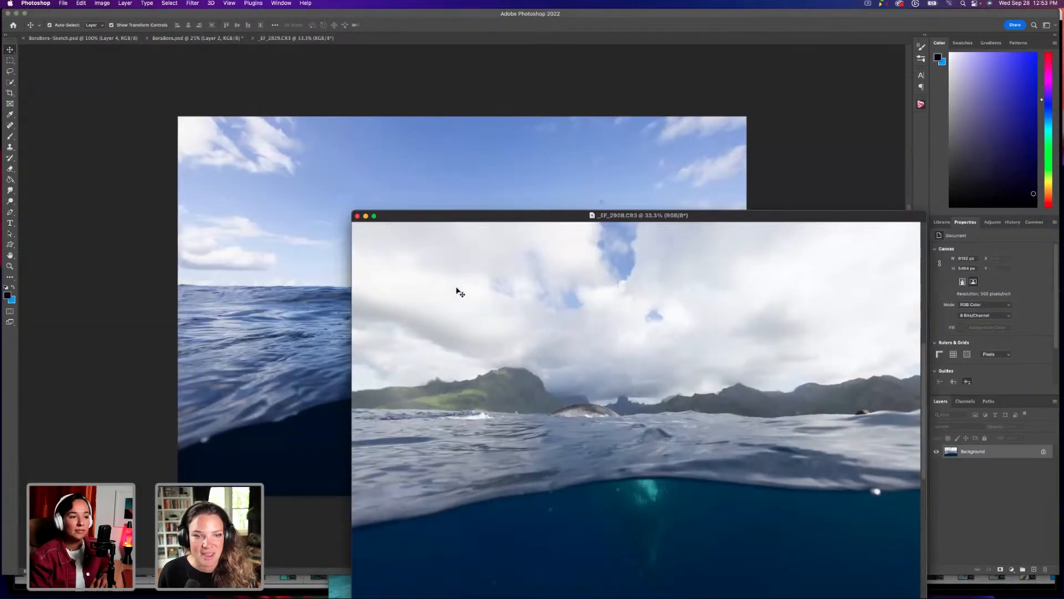
{"action": "left_click", "coordinate": [212, 38]}
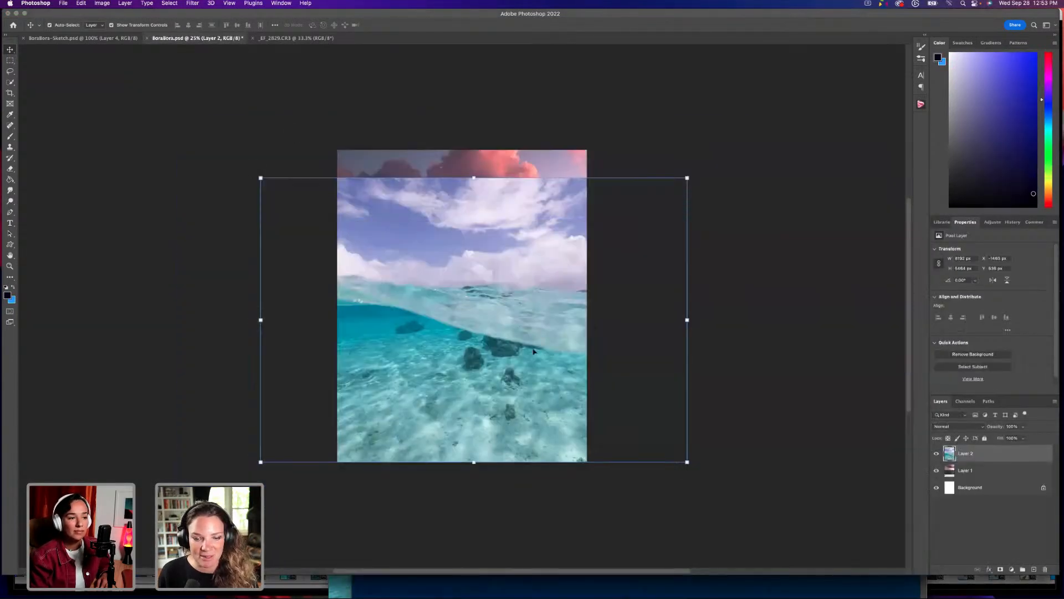
{"action": "left_click", "coordinate": [407, 576]}
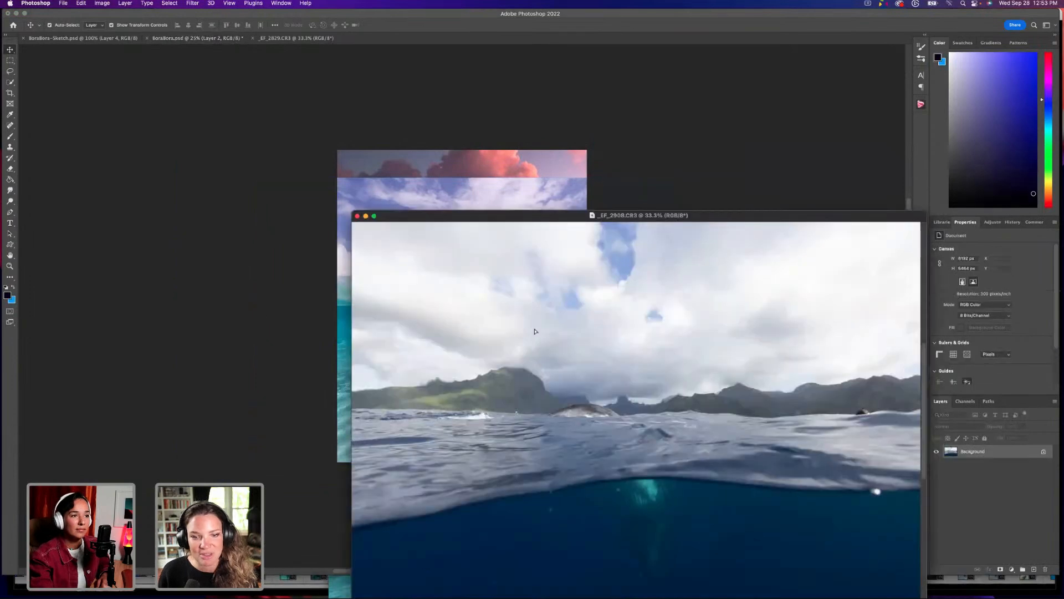
{"action": "left_click_drag", "start_coordinate": [542, 339], "coordinate": [453, 173]}
{"action": "left_click_drag", "start_coordinate": [504, 241], "coordinate": [463, 295]}
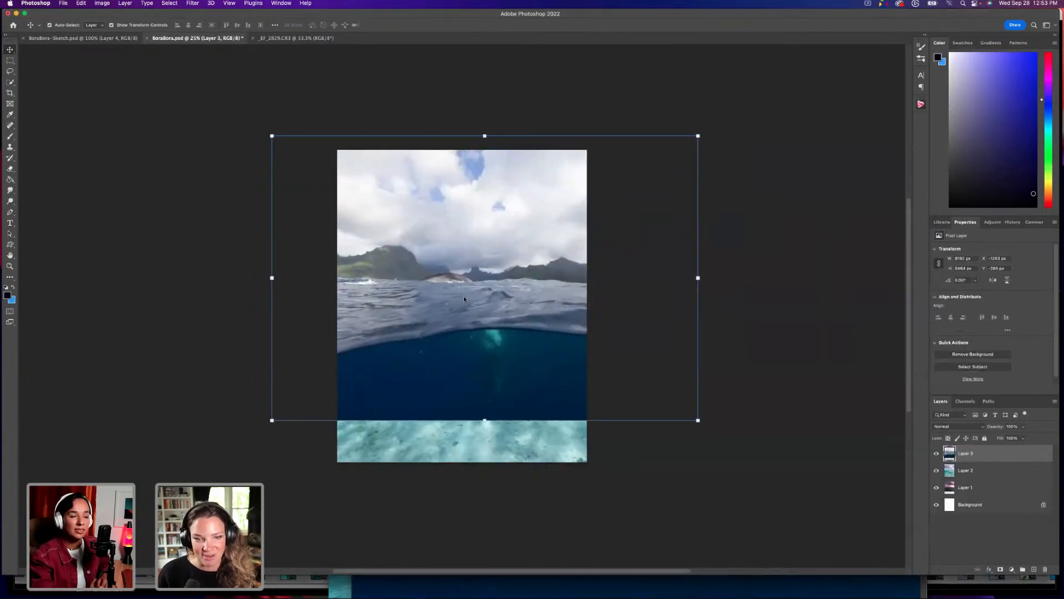
{"action": "key", "text": "super+minus"}
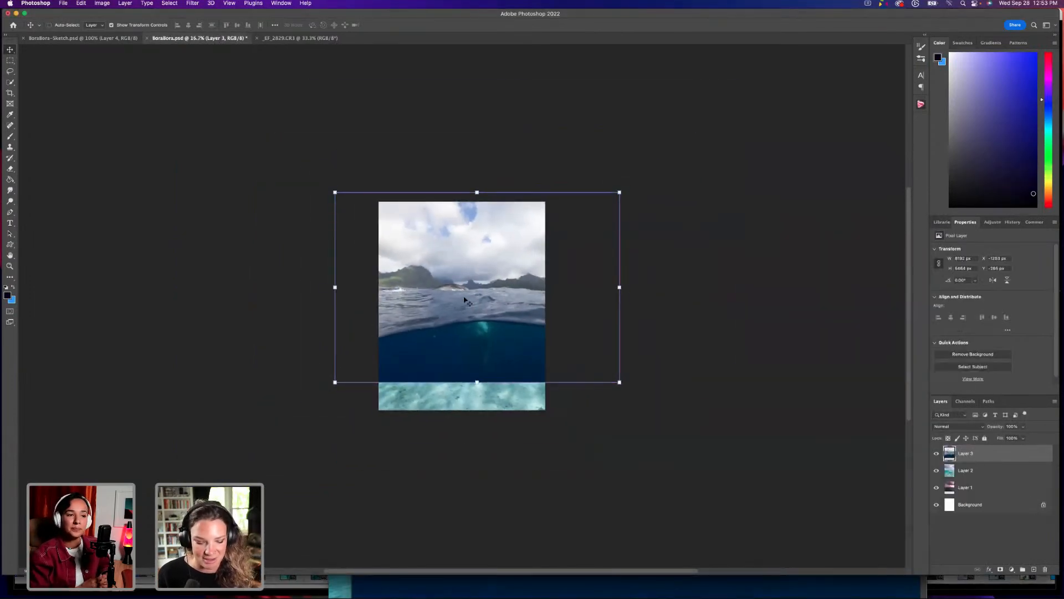
{"action": "key", "text": "super+BackSpace"}
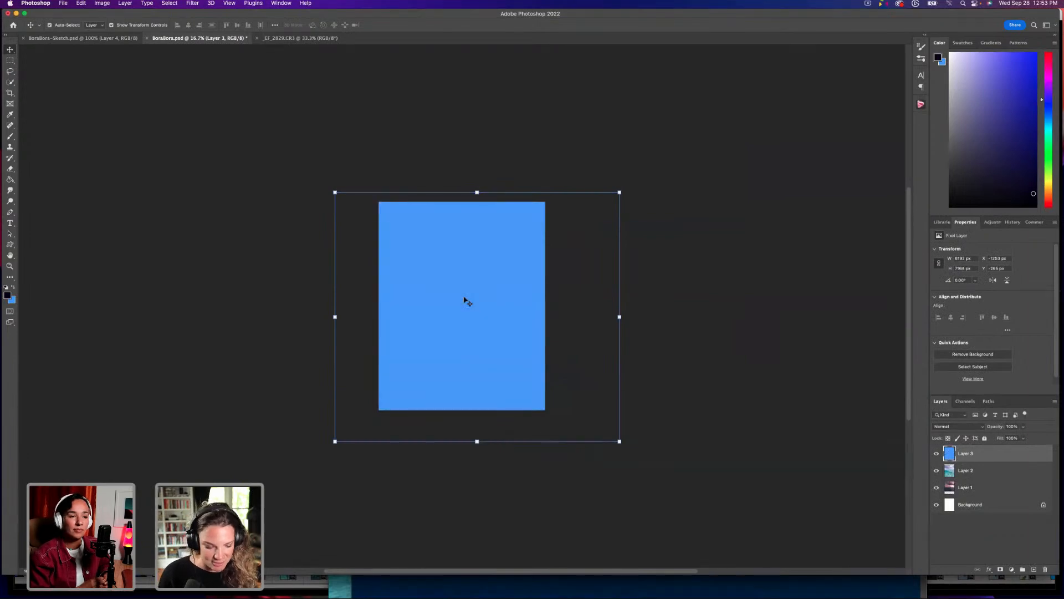
{"action": "key", "text": "super+z"}
{"action": "key", "text": "super+equal"}
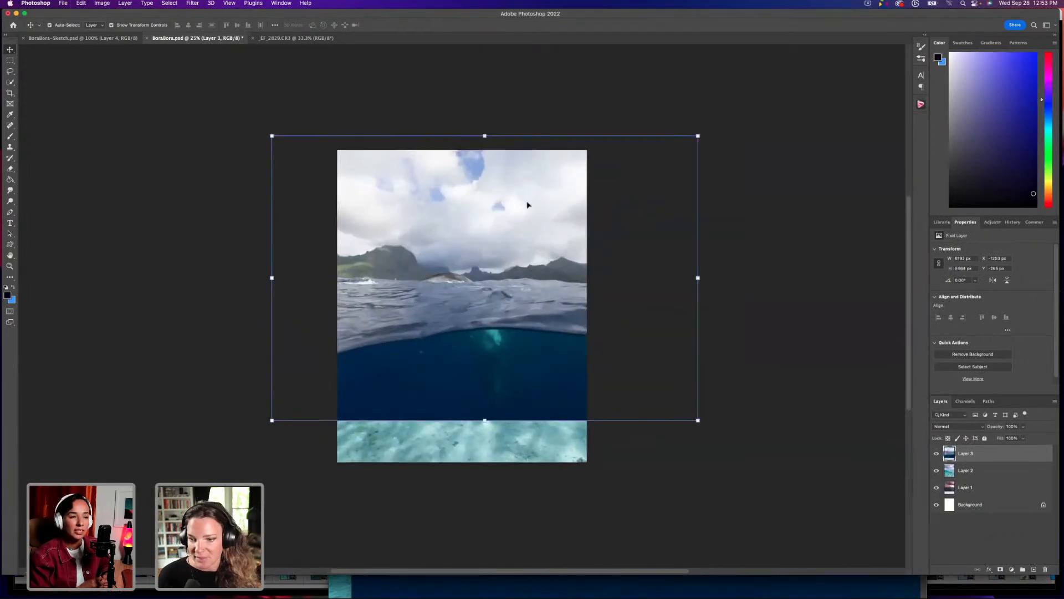
Hide Layer 3, lower the lagoon layer's opacity to about 60%, and shift it down to match the sailboat photo's horizon.
{"action": "left_click", "coordinate": [937, 454]}
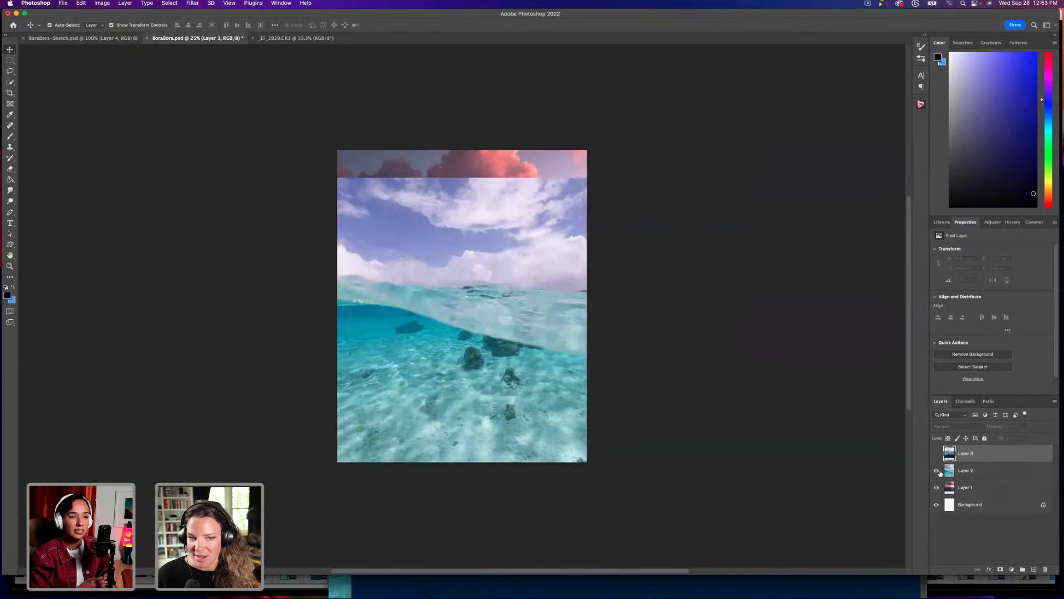
{"action": "left_click", "coordinate": [950, 474]}
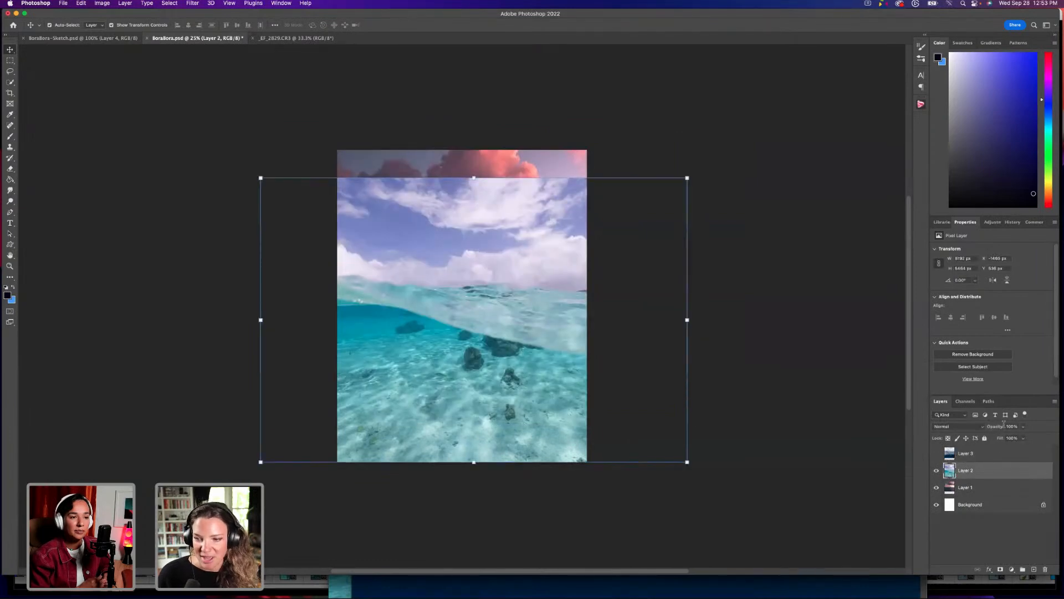
{"action": "left_click", "coordinate": [1024, 427]}
{"action": "left_click_drag", "start_coordinate": [1023, 437], "coordinate": [1009, 438]}
{"action": "mouse_move", "coordinate": [453, 359]}
{"action": "left_mouse_down"}
{"action": "mouse_move", "coordinate": [451, 384]}
{"action": "mouse_move", "coordinate": [454, 367]}
{"action": "mouse_move", "coordinate": [446, 375]}
{"action": "left_mouse_up"}
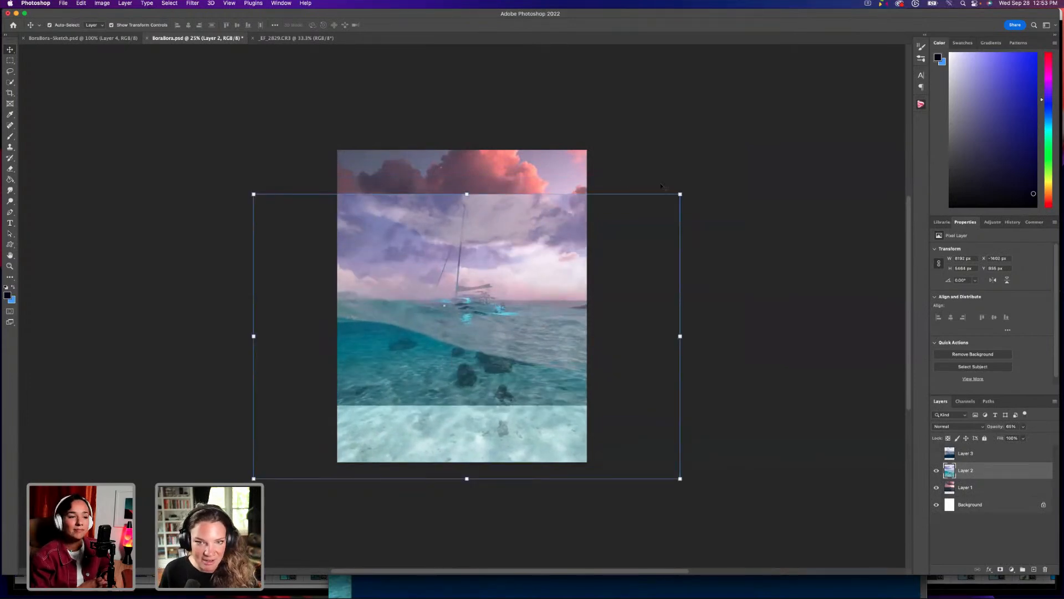
Rotate the lagoon layer about 2.6° counterclockwise to level its horizon, and restore its opacity to 100%.
{"action": "mouse_move", "coordinate": [652, 185]}
{"action": "left_mouse_down"}
{"action": "mouse_move", "coordinate": [667, 171]}
{"action": "mouse_move", "coordinate": [635, 155]}
{"action": "mouse_move", "coordinate": [688, 203]}
{"action": "mouse_move", "coordinate": [687, 238]}
{"action": "mouse_move", "coordinate": [677, 247]}
{"action": "mouse_move", "coordinate": [645, 181]}
{"action": "mouse_move", "coordinate": [672, 224]}
{"action": "mouse_move", "coordinate": [597, 114]}
{"action": "mouse_move", "coordinate": [650, 173]}
{"action": "left_mouse_up"}
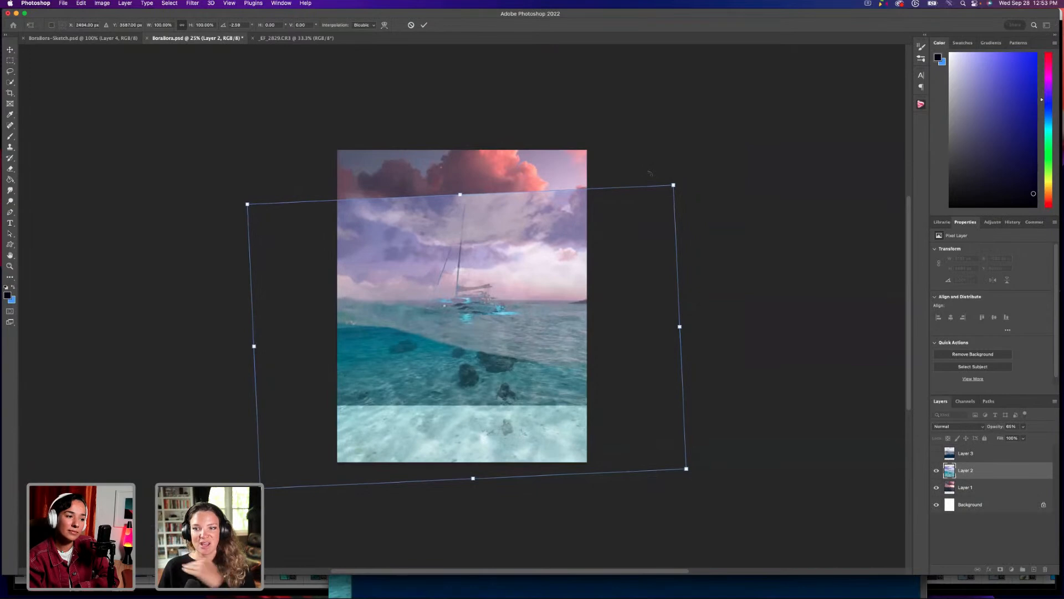
{"action": "left_click_drag", "start_coordinate": [437, 352], "coordinate": [436, 353]}
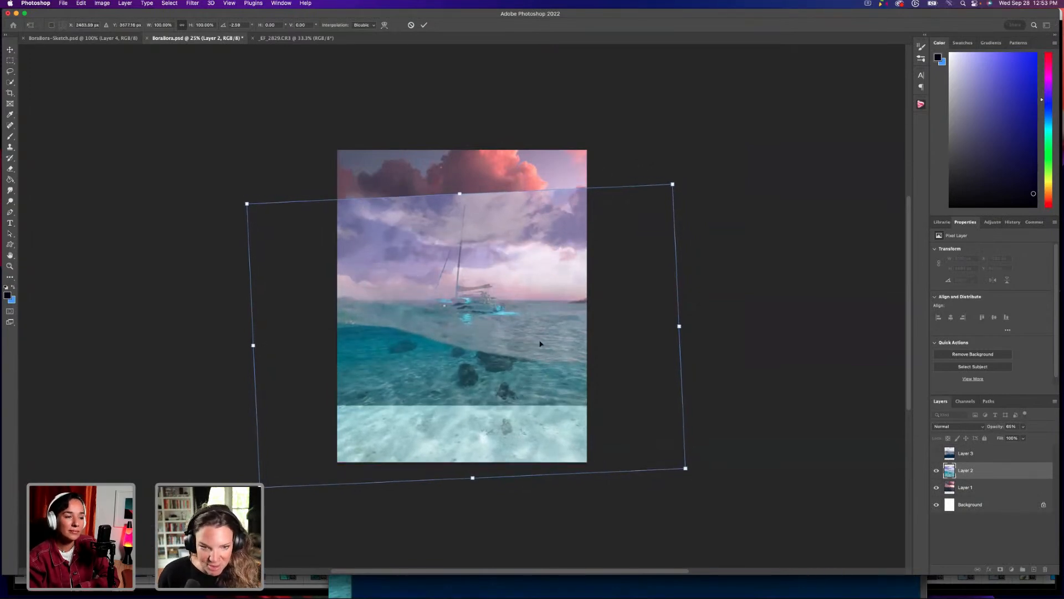
{"action": "key", "text": "Return"}
{"action": "left_click", "coordinate": [1024, 426]}
{"action": "left_click_drag", "start_coordinate": [1023, 437], "coordinate": [1036, 437]}
Show Layer 3 in place of Layer 2, and compare the mountain photo with the sailboat by toggling its visibility.
{"action": "left_click", "coordinate": [936, 455]}
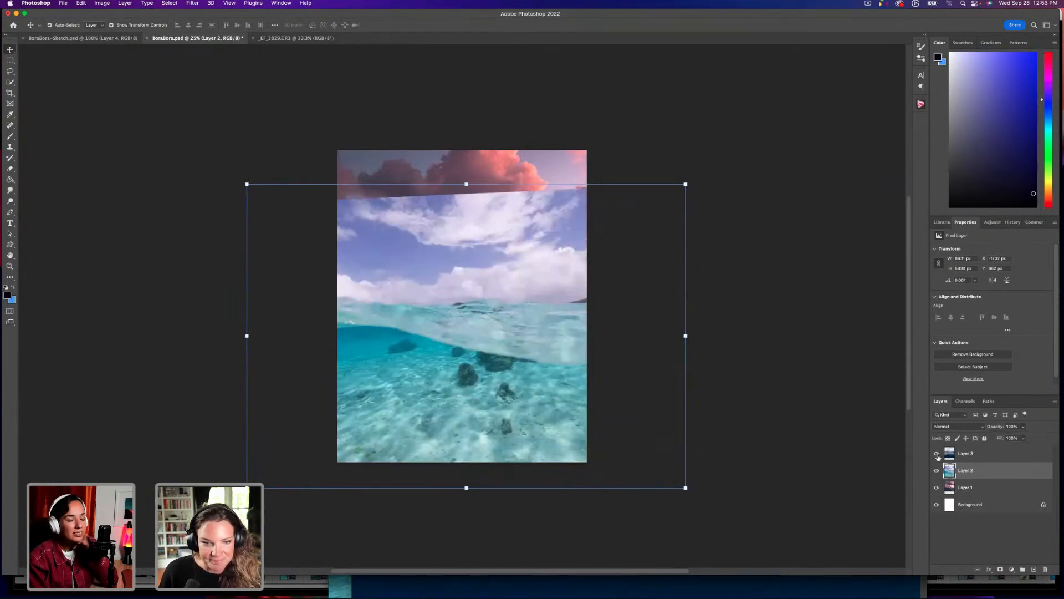
{"action": "left_click", "coordinate": [937, 471]}
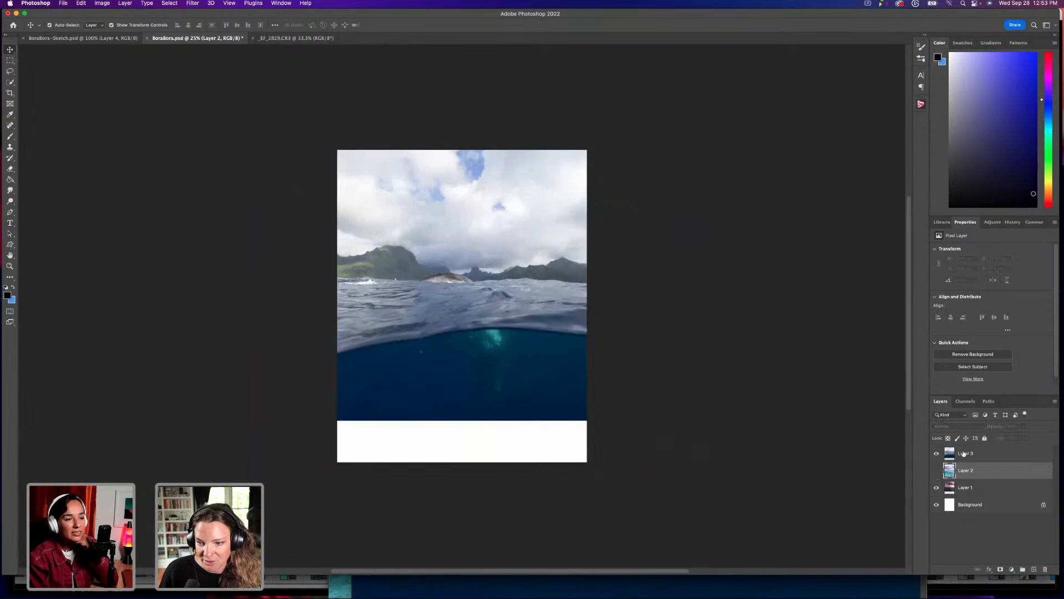
{"action": "left_click", "coordinate": [964, 453]}
{"action": "left_click", "coordinate": [1023, 426]}
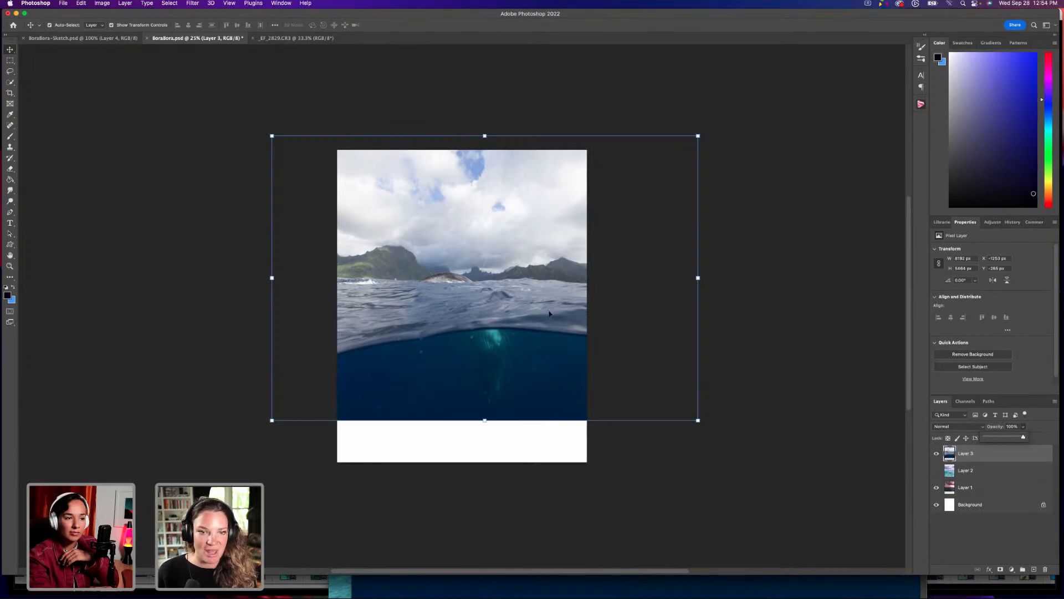
{"action": "left_click", "coordinate": [937, 453]}
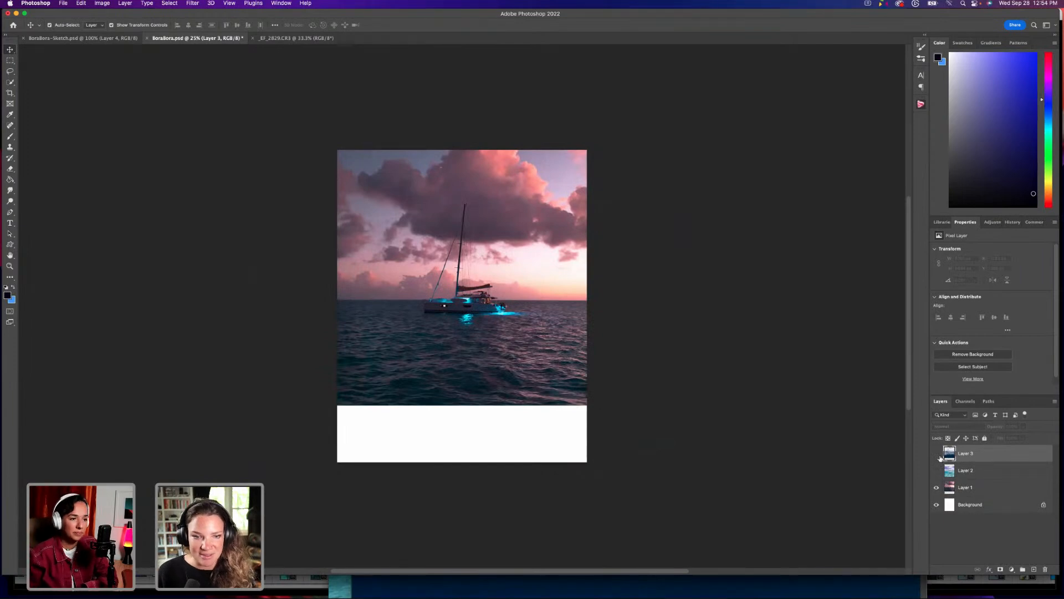
{"action": "left_click", "coordinate": [937, 454]}
{"action": "left_click", "coordinate": [936, 453]}
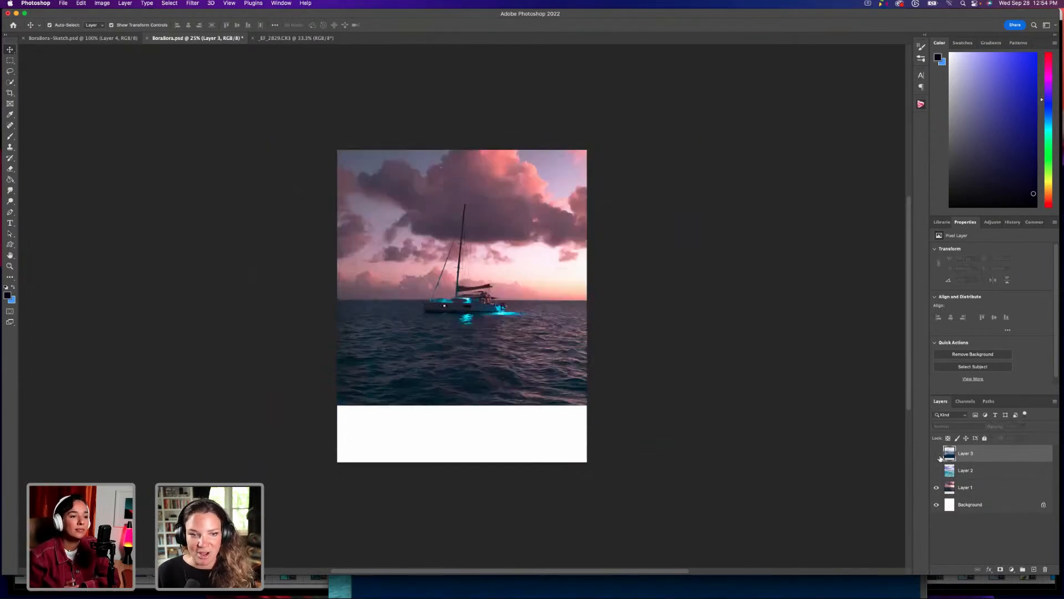
{"action": "left_click", "coordinate": [938, 455]}
{"action": "left_click", "coordinate": [938, 455]}
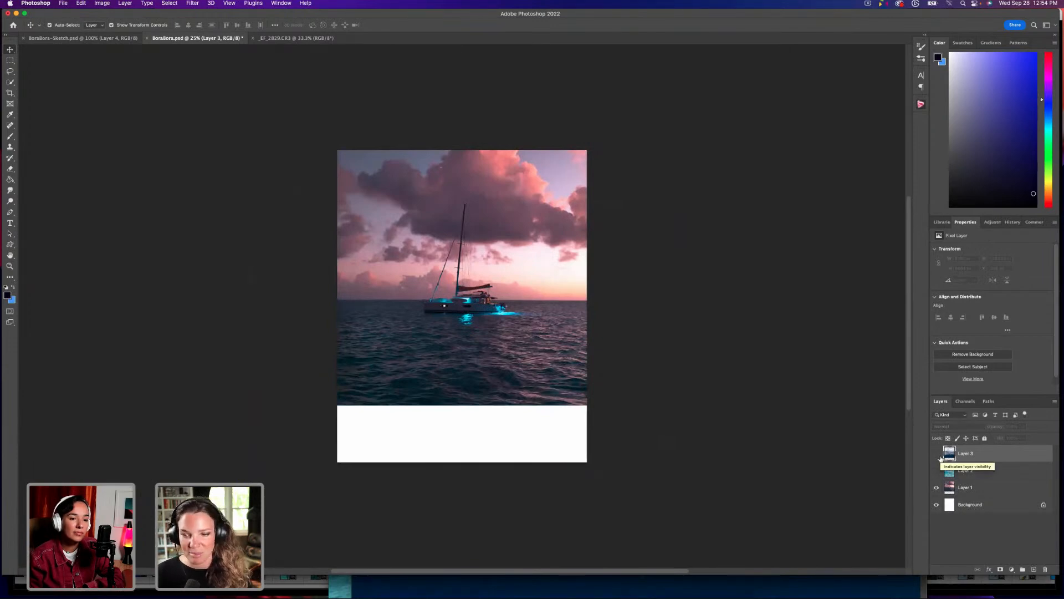
{"action": "left_click", "coordinate": [939, 456]}
Lower the mountain layer's opacity to 47%, move it over the sailboat's horizon, and rotate it slightly counterclockwise.
{"action": "left_click", "coordinate": [1022, 428]}
{"action": "left_click_drag", "start_coordinate": [1025, 438], "coordinate": [1003, 438]}
{"action": "left_click_drag", "start_coordinate": [461, 309], "coordinate": [474, 327]}
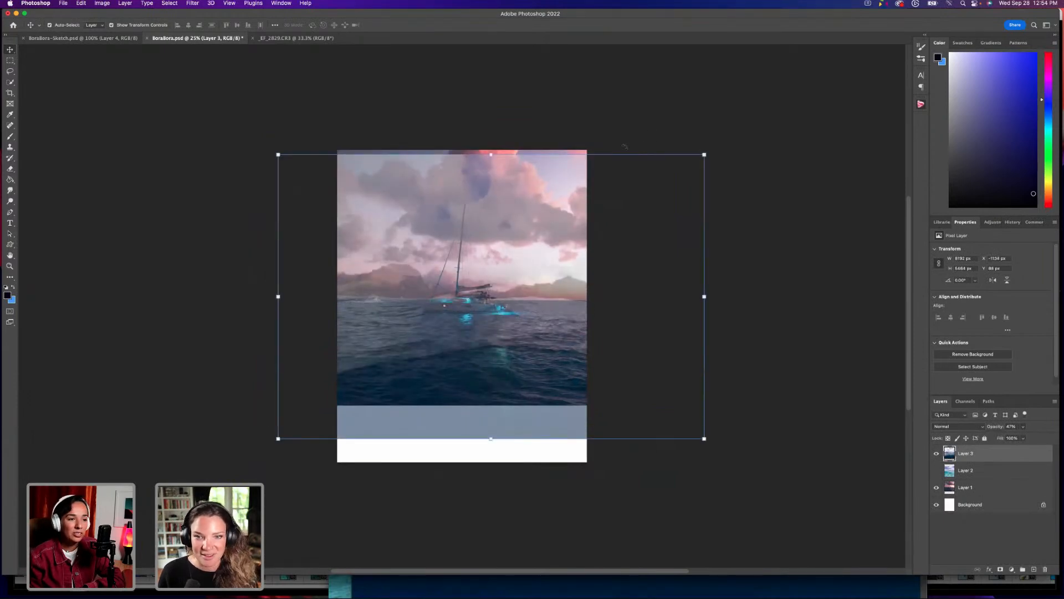
{"action": "left_click_drag", "start_coordinate": [625, 147], "coordinate": [631, 131]}
{"action": "left_click_drag", "start_coordinate": [527, 331], "coordinate": [523, 329]}
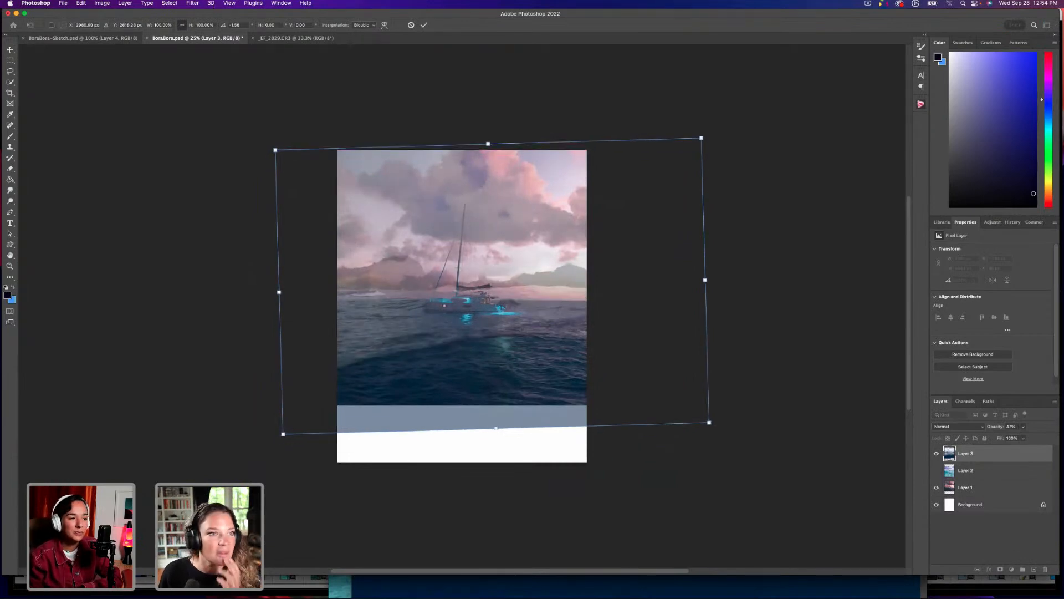
Flip the mountain layer horizontally, and adjust its position and rotation to line up with the sailboat's horizon.
{"action": "left_click", "coordinate": [81, 4]}
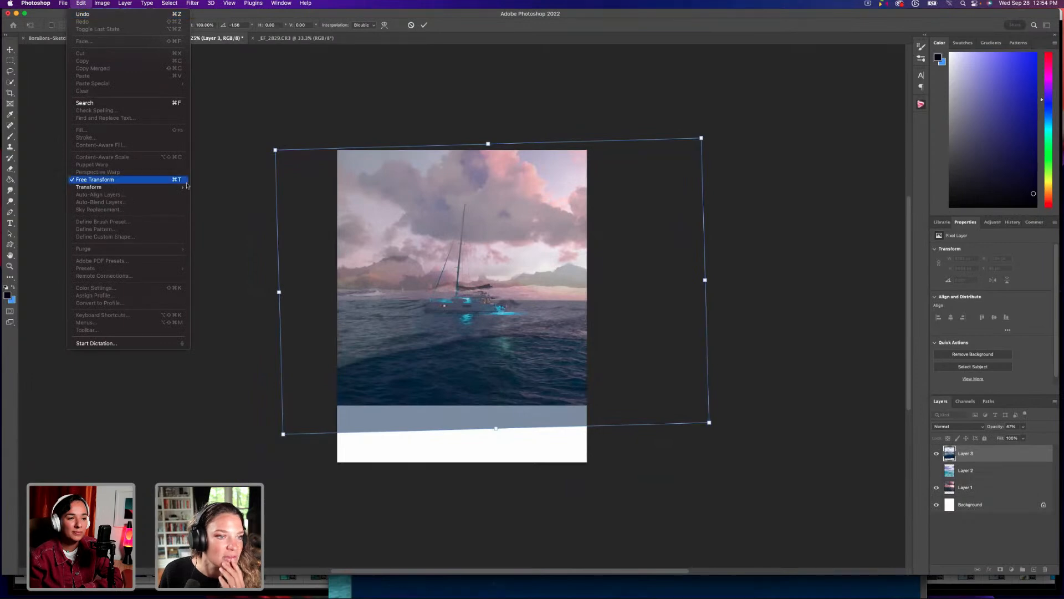
{"action": "mouse_move", "coordinate": [185, 190]}
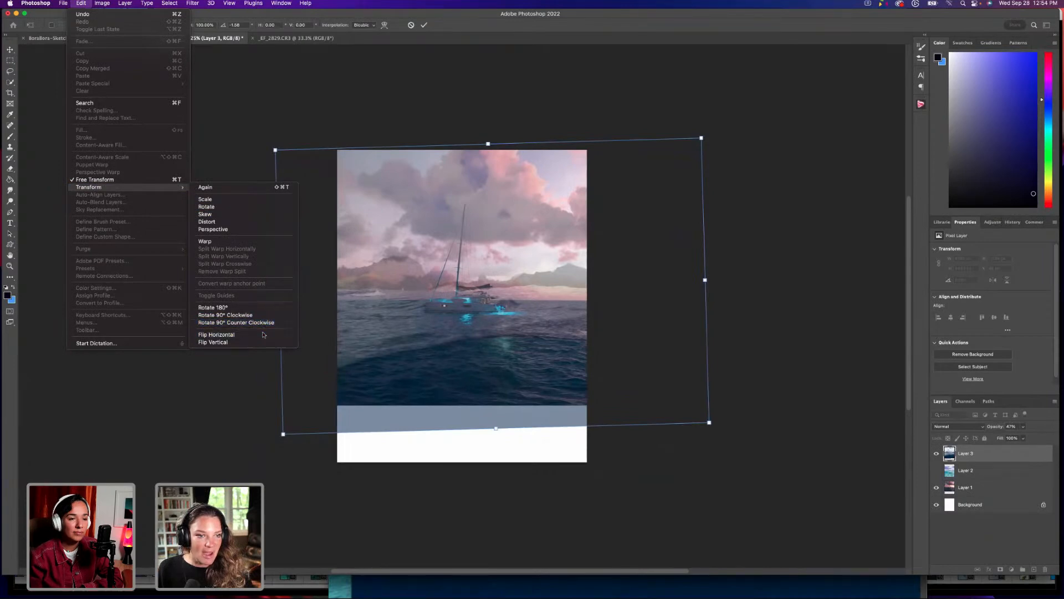
{"action": "left_click", "coordinate": [239, 335]}
{"action": "left_click_drag", "start_coordinate": [514, 341], "coordinate": [501, 336]}
{"action": "left_click_drag", "start_coordinate": [701, 121], "coordinate": [680, 119]}
Shift the semi-transparent mountain layer left across the canvas, and raise its opacity back up.
{"action": "left_click", "coordinate": [1023, 427]}
{"action": "left_click_drag", "start_coordinate": [1022, 438], "coordinate": [1044, 437]}
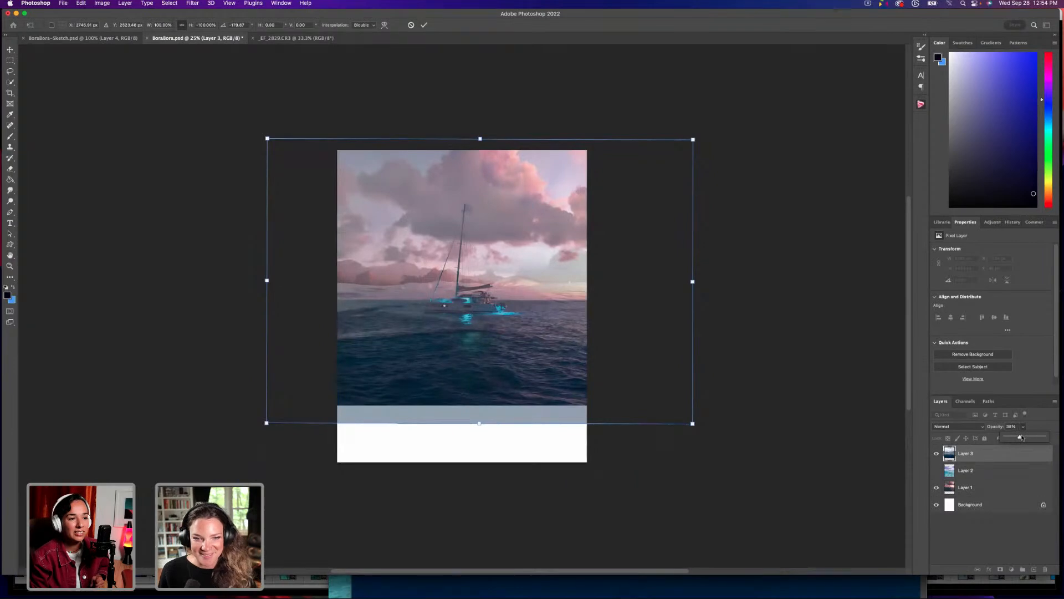
{"action": "left_click_drag", "start_coordinate": [467, 381], "coordinate": [419, 379]}
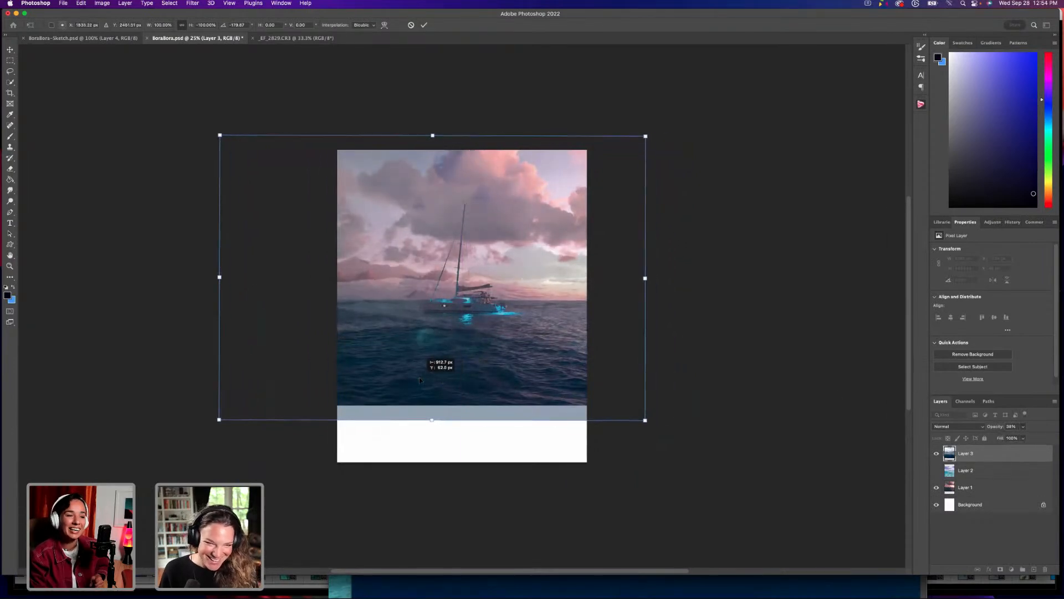
{"action": "left_click", "coordinate": [1023, 427]}
{"action": "left_click_drag", "start_coordinate": [1021, 436], "coordinate": [1047, 437]}
Show Layer 2 instead of Layer 3, fade it to nudge it slightly upward over the sailboat, and restore it to 100% opacity.
{"action": "left_click", "coordinate": [937, 453]}
{"action": "left_click", "coordinate": [937, 471]}
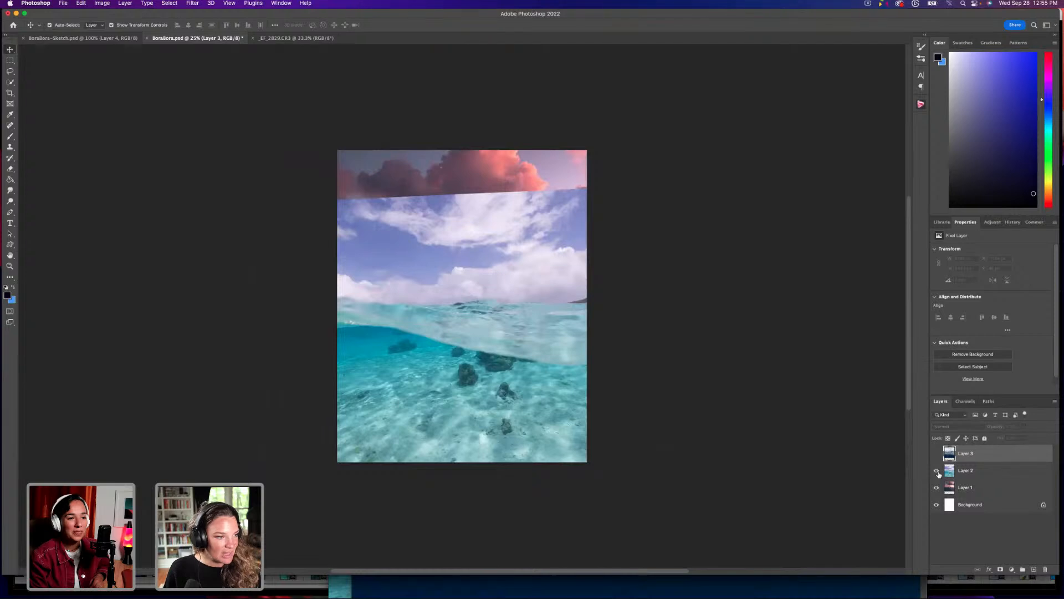
{"action": "left_click", "coordinate": [962, 472]}
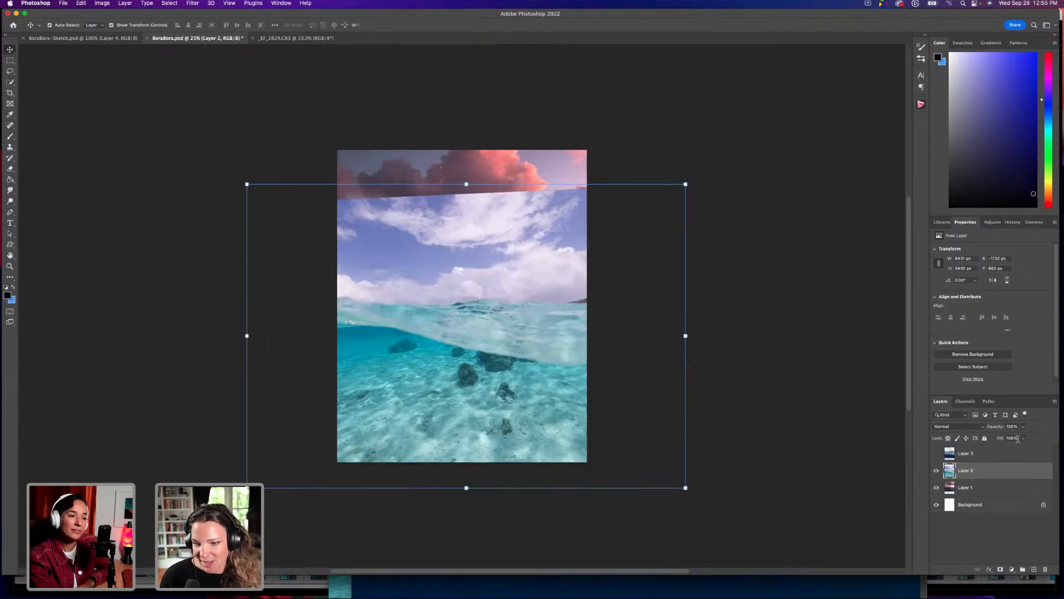
{"action": "left_click", "coordinate": [1023, 438]}
{"action": "left_click_drag", "start_coordinate": [996, 438], "coordinate": [1004, 439]}
{"action": "left_click_drag", "start_coordinate": [1015, 438], "coordinate": [1008, 438]}
{"action": "left_click_drag", "start_coordinate": [503, 343], "coordinate": [504, 335]}
{"action": "left_click", "coordinate": [1023, 427]}
{"action": "left_click_drag", "start_coordinate": [1030, 437], "coordinate": [1040, 437]}
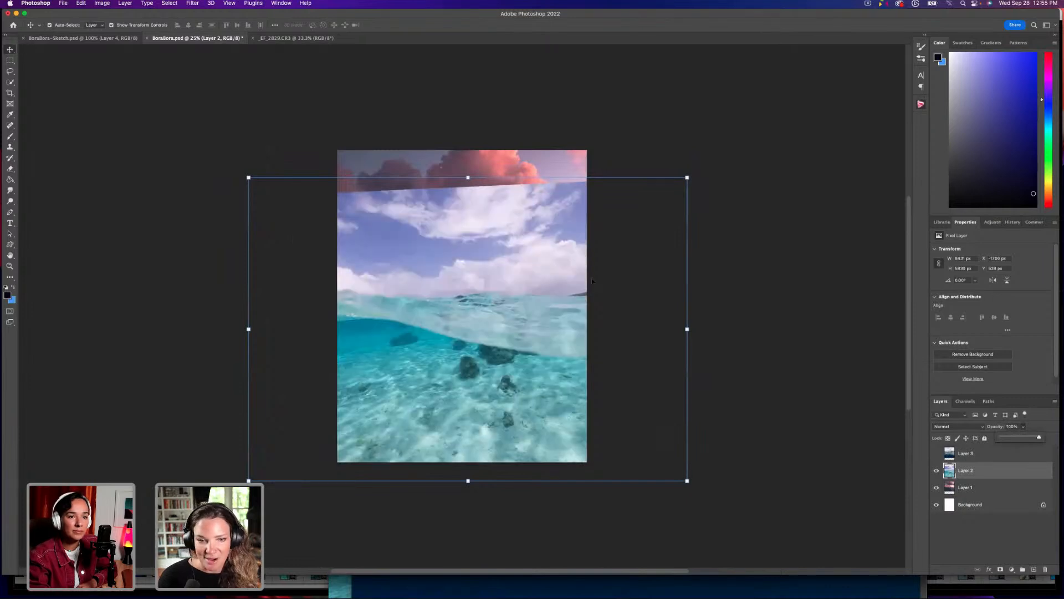
Select the sky down to just above the horizon with the Rectangular Marquee, and mask that area out of the lagoon layer.
{"action": "left_click", "coordinate": [10, 62]}
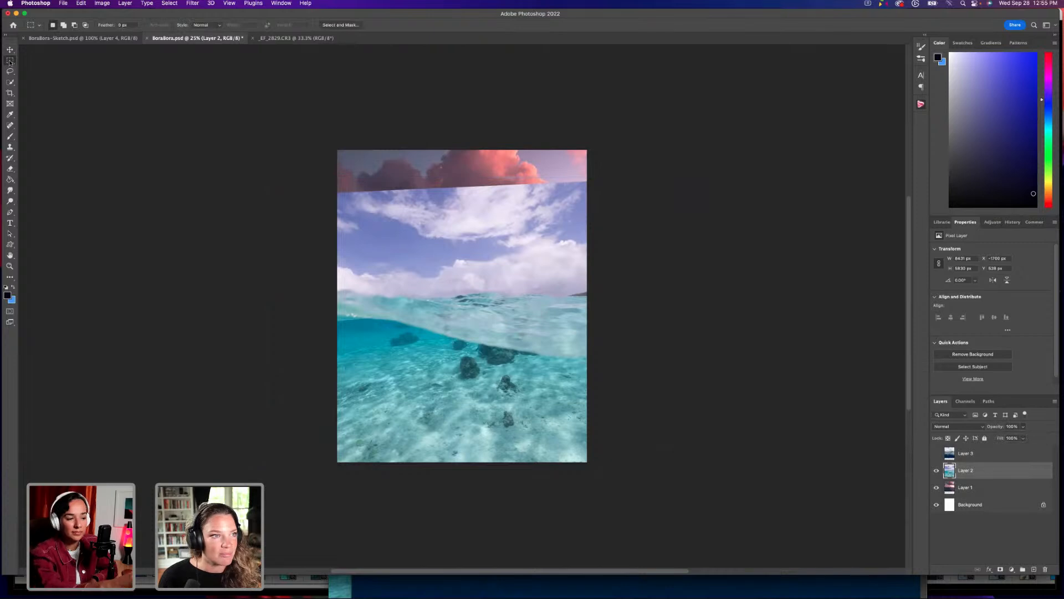
{"action": "left_click", "coordinate": [10, 61]}
{"action": "left_click_drag", "start_coordinate": [314, 144], "coordinate": [675, 284]}
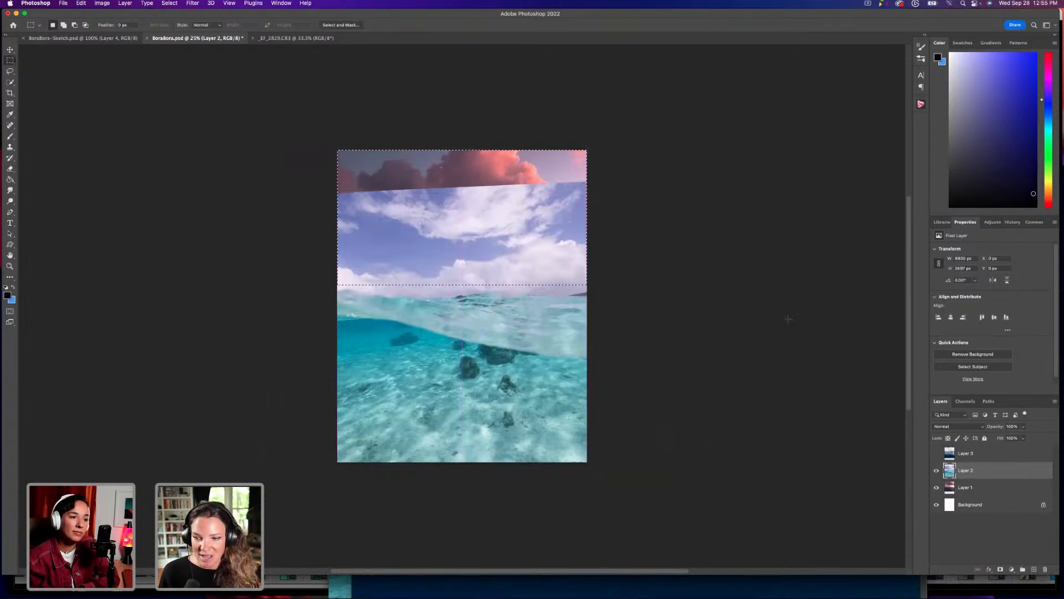
{"action": "left_click", "coordinate": [1001, 570]}
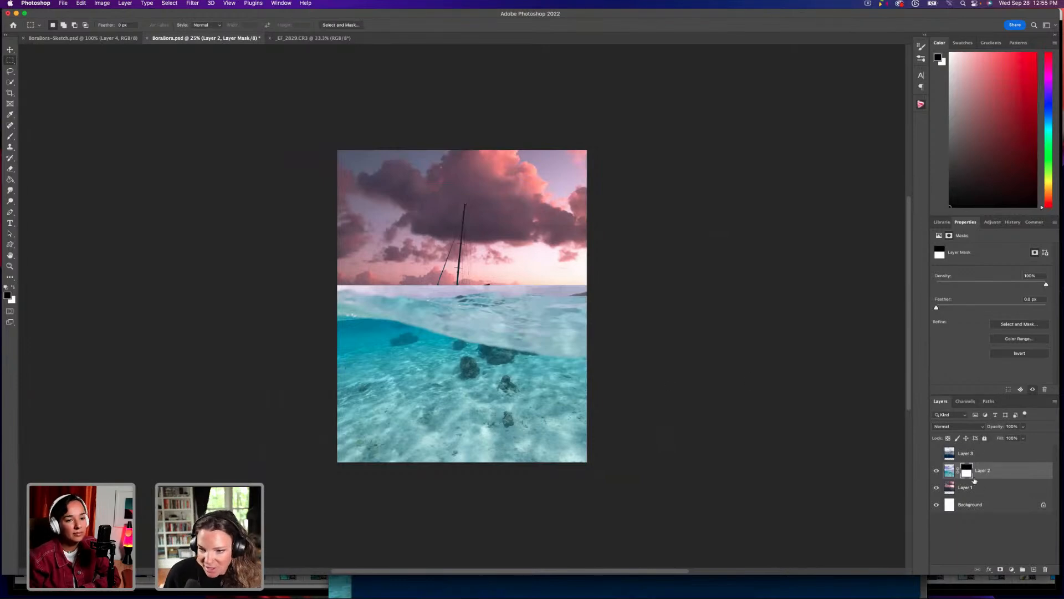
Enlarge the brush and paint black on Layer 2's mask along the horizon to reveal the sailboat and the area beside it.
{"action": "left_click", "coordinate": [10, 135]}
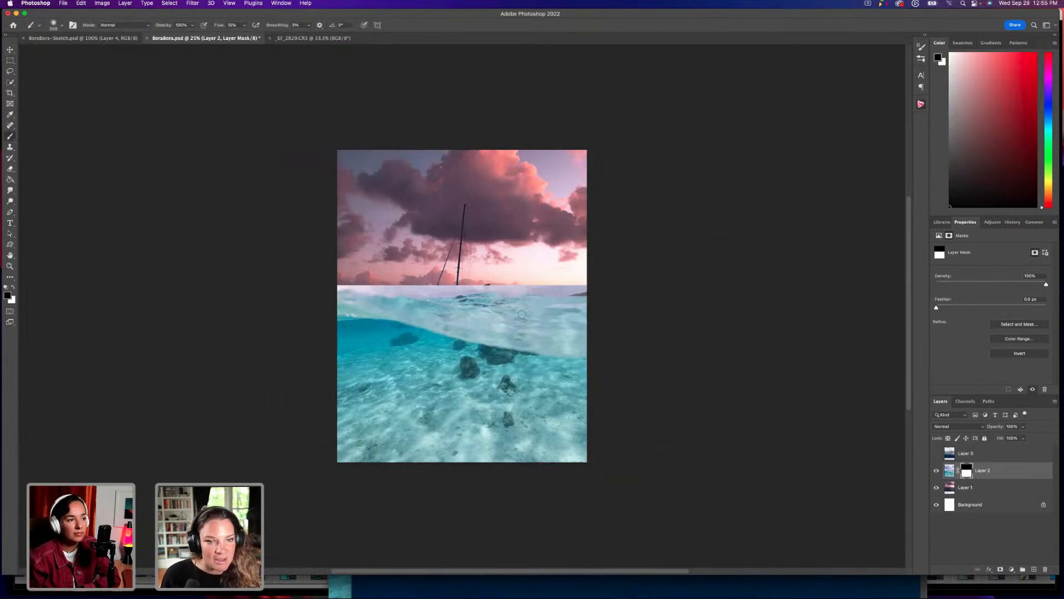
{"action": "key", "text": "bracketright"}
{"action": "key", "text": "bracketright"}
{"action": "key", "text": "bracketright"}
{"action": "key", "text": "bracketright"}
{"action": "key", "text": "bracketright"}
{"action": "key", "text": "bracketright"}
{"action": "key", "text": "bracketright"}
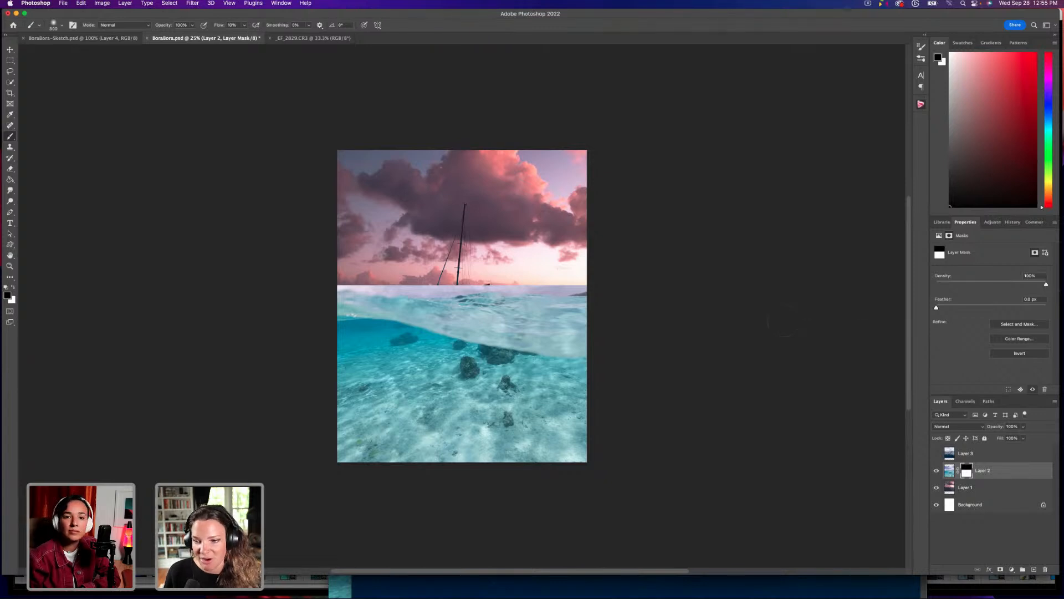
{"action": "mouse_move", "coordinate": [486, 289]}
{"action": "left_mouse_down"}
{"action": "mouse_move", "coordinate": [451, 283]}
{"action": "mouse_move", "coordinate": [510, 300]}
{"action": "mouse_move", "coordinate": [501, 299]}
{"action": "mouse_move", "coordinate": [549, 297]}
{"action": "mouse_move", "coordinate": [498, 285]}
{"action": "mouse_move", "coordinate": [563, 289]}
{"action": "left_mouse_up"}
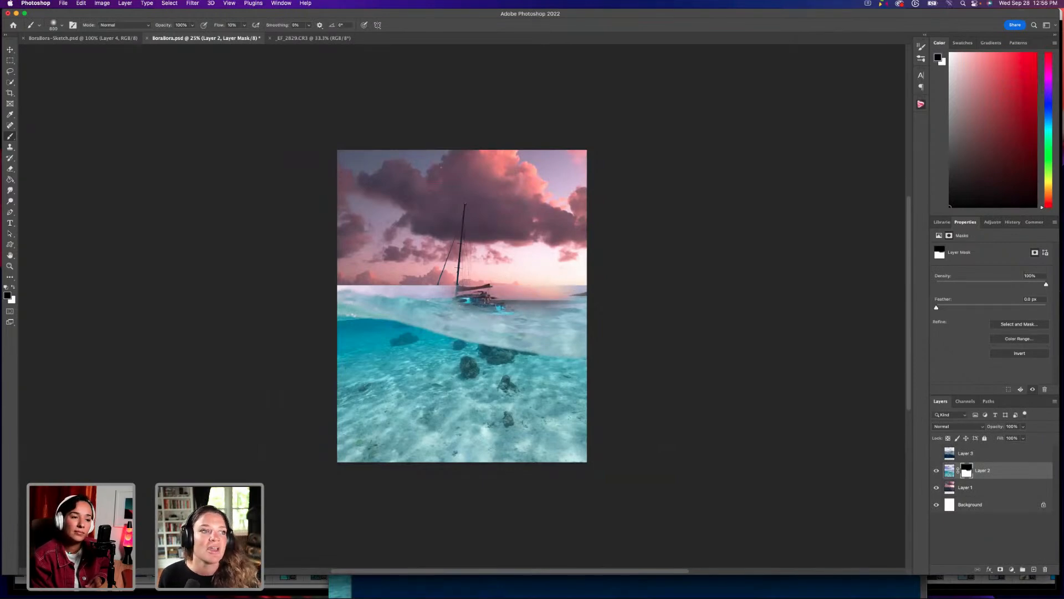
Set the brush flow to 8% and paint on the mask around the whole boat and along the horizon on either side.
{"action": "left_click", "coordinate": [10, 60]}
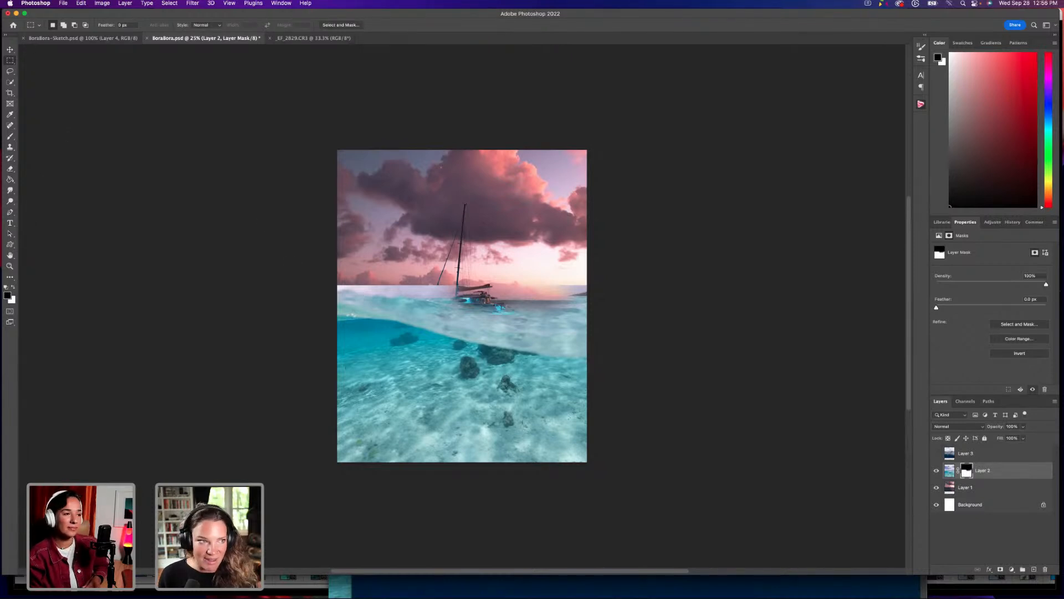
{"action": "key", "text": "b"}
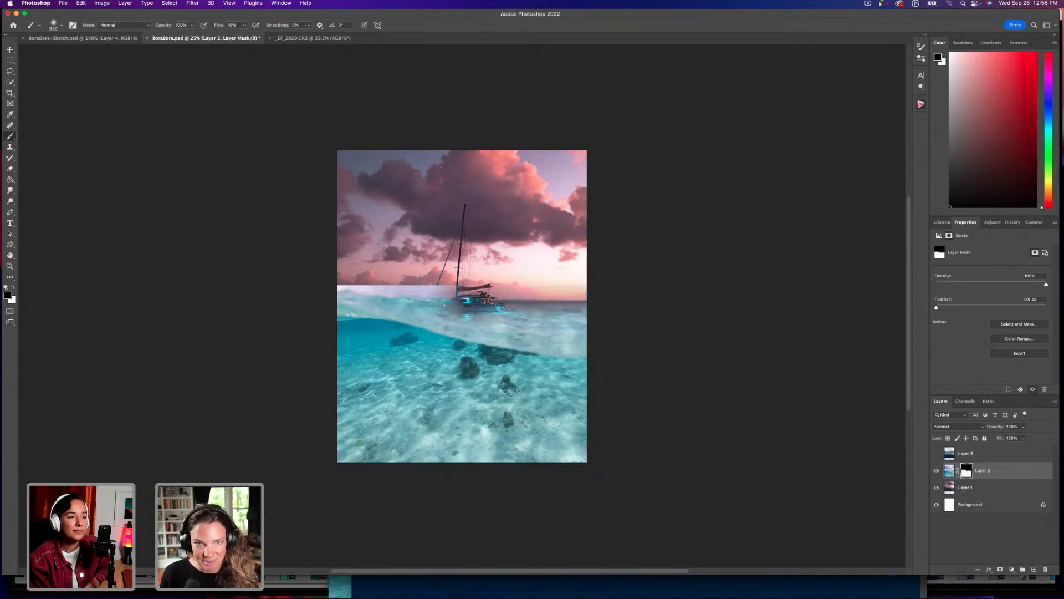
{"action": "left_click", "coordinate": [244, 25]}
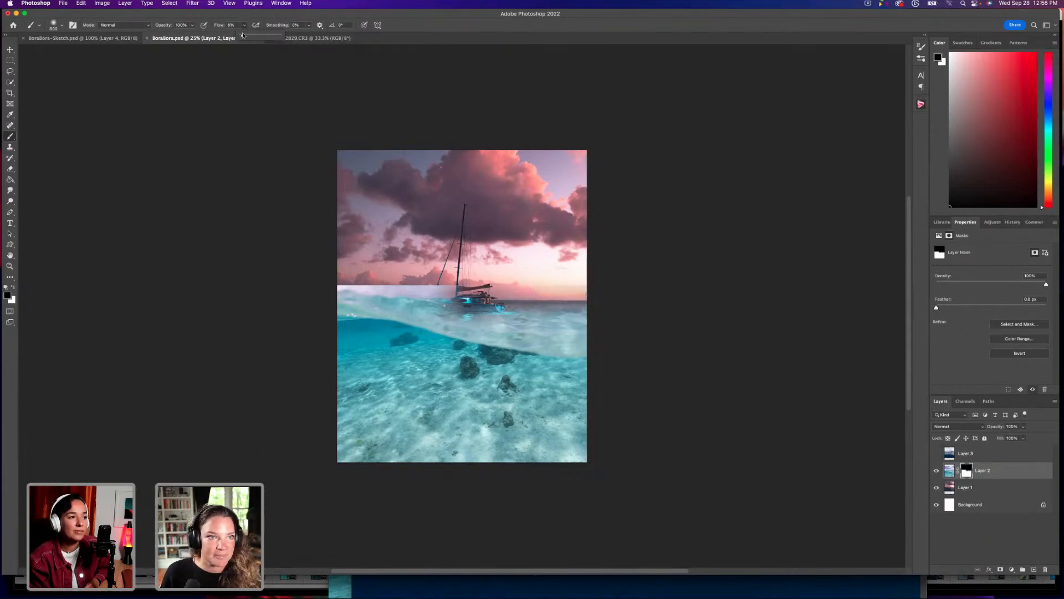
{"action": "mouse_move", "coordinate": [461, 284]}
{"action": "left_mouse_down"}
{"action": "mouse_move", "coordinate": [418, 281]}
{"action": "mouse_move", "coordinate": [441, 299]}
{"action": "mouse_move", "coordinate": [382, 295]}
{"action": "mouse_move", "coordinate": [421, 296]}
{"action": "mouse_move", "coordinate": [400, 280]}
{"action": "mouse_move", "coordinate": [430, 285]}
{"action": "mouse_move", "coordinate": [398, 291]}
{"action": "mouse_move", "coordinate": [430, 301]}
{"action": "mouse_move", "coordinate": [415, 299]}
{"action": "mouse_move", "coordinate": [496, 319]}
{"action": "mouse_move", "coordinate": [552, 311]}
{"action": "left_mouse_up"}
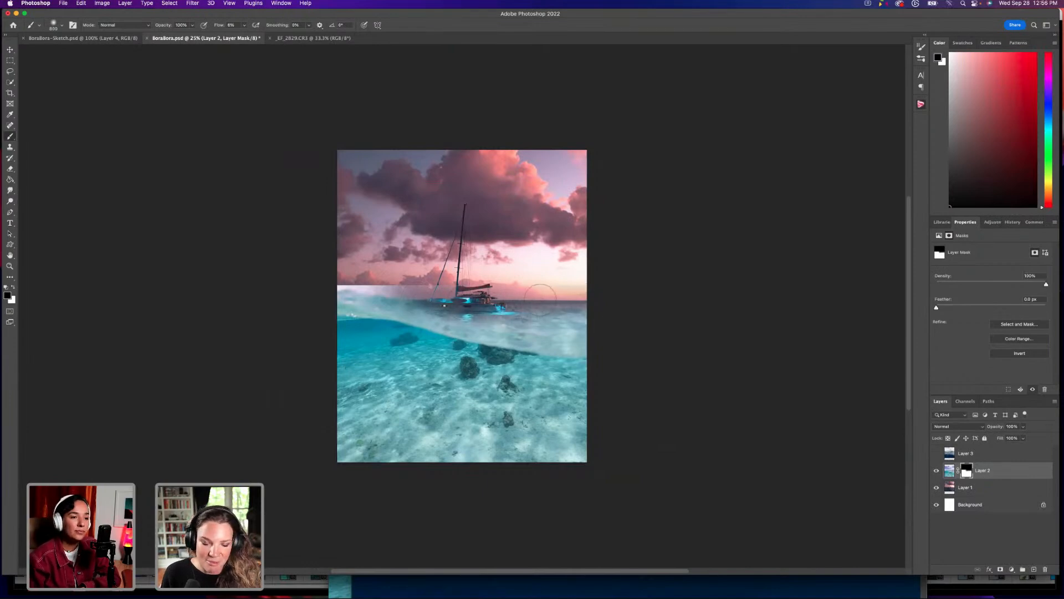
{"action": "mouse_move", "coordinate": [395, 284]}
{"action": "left_mouse_down"}
{"action": "mouse_move", "coordinate": [314, 284]}
{"action": "mouse_move", "coordinate": [409, 284]}
{"action": "mouse_move", "coordinate": [402, 289]}
{"action": "mouse_move", "coordinate": [444, 306]}
{"action": "left_mouse_up"}
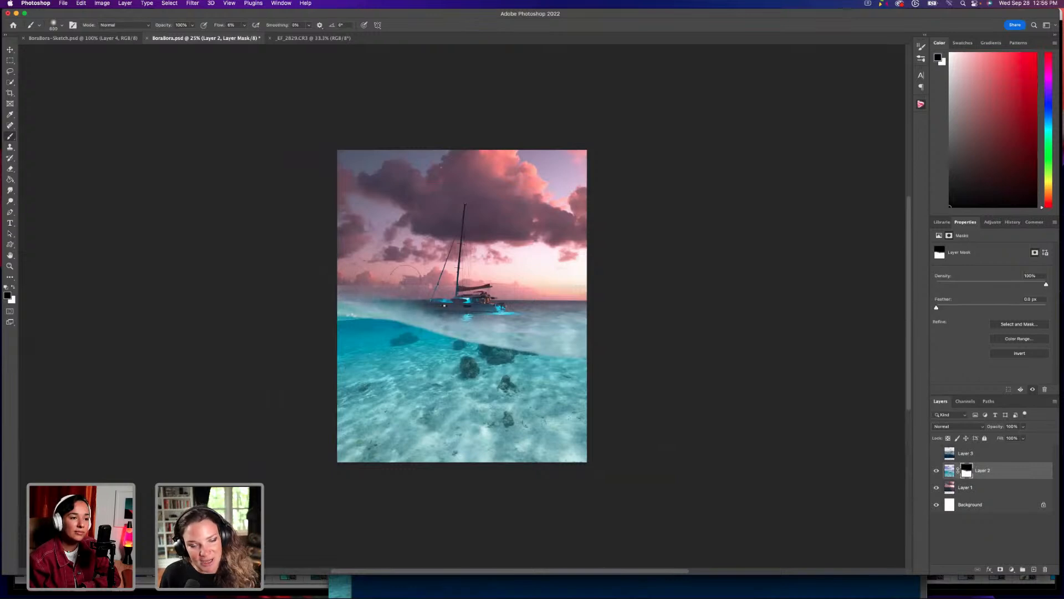
Raise the brush flow to about 23% and mask out the haze from the canvas's left edge to the water below the boat.
{"action": "left_click_drag", "start_coordinate": [247, 28], "coordinate": [254, 36]}
{"action": "left_click_drag", "start_coordinate": [333, 294], "coordinate": [350, 294]}
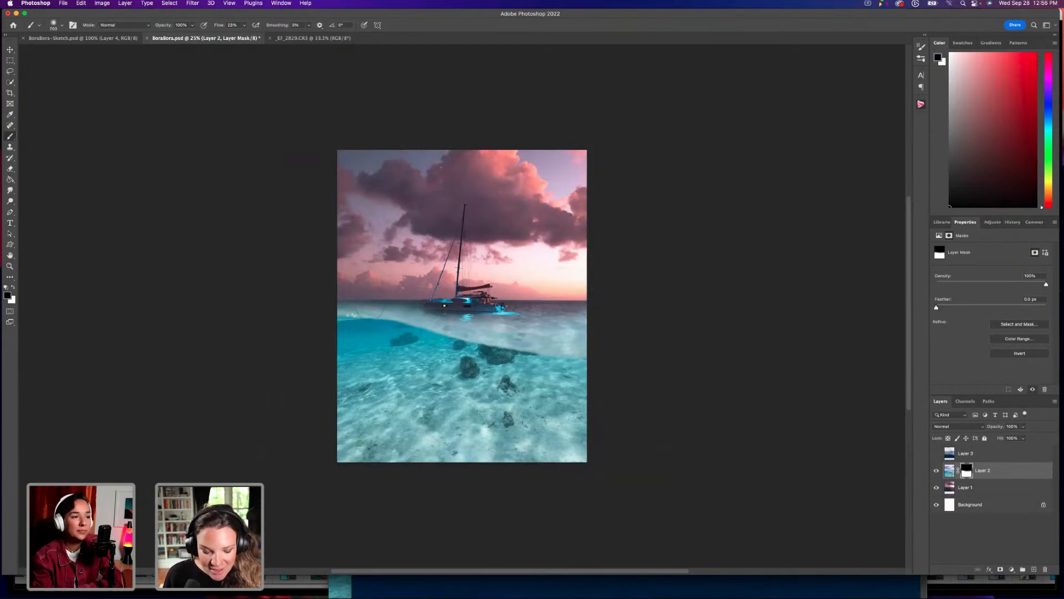
{"action": "mouse_move", "coordinate": [341, 305]}
{"action": "left_mouse_down"}
{"action": "mouse_move", "coordinate": [577, 314]}
{"action": "mouse_move", "coordinate": [477, 316]}
{"action": "left_mouse_up"}
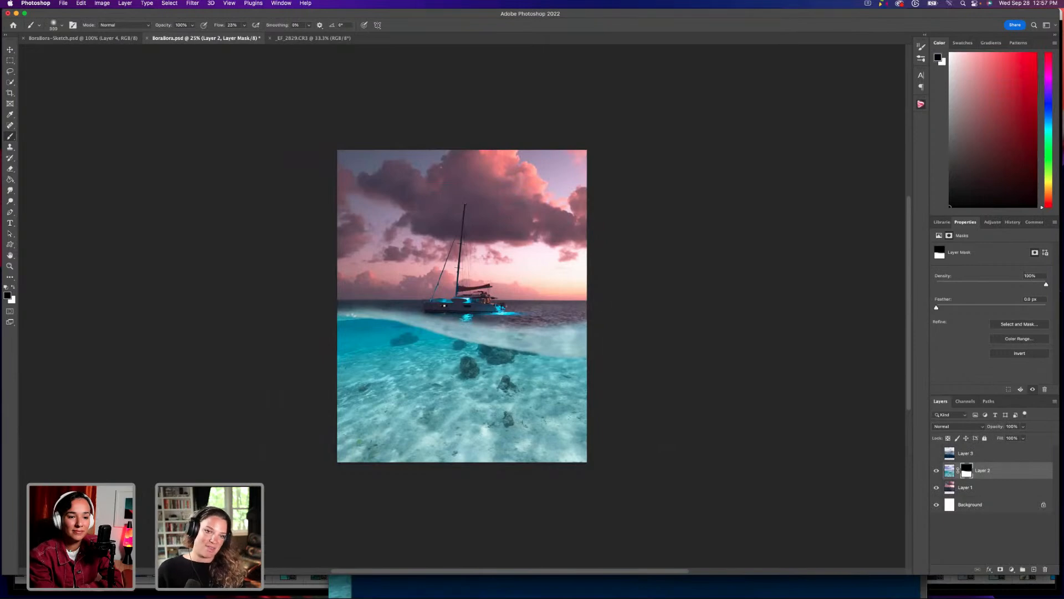
Move the sailboat layer slightly higher above the split waterline, and nudge the lagoon layer into place.
{"action": "key", "text": "v"}
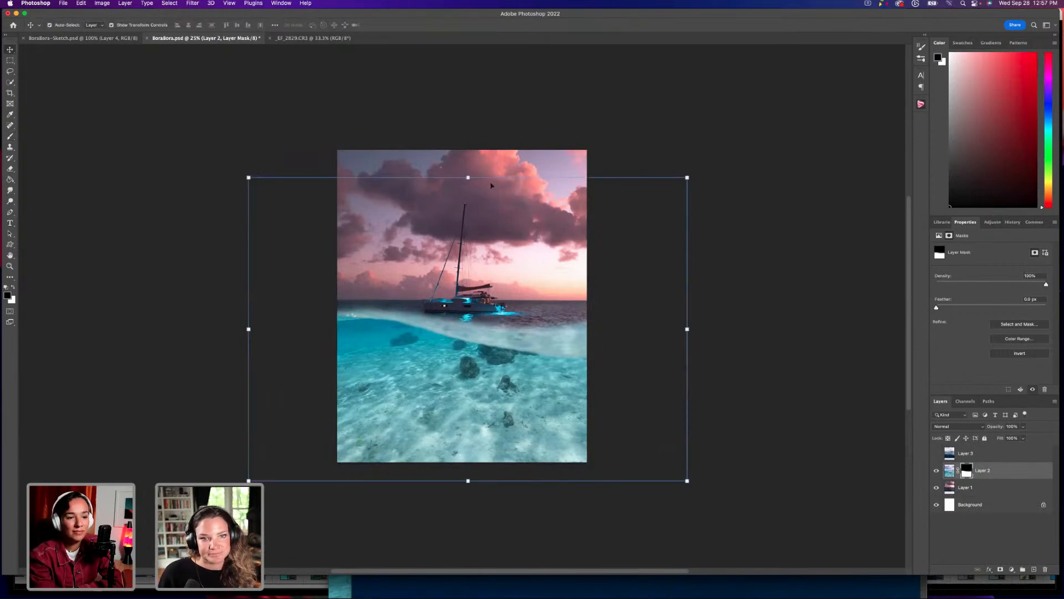
{"action": "left_click", "coordinate": [487, 160]}
{"action": "left_click_drag", "start_coordinate": [486, 160], "coordinate": [491, 175]}
{"action": "left_click_drag", "start_coordinate": [438, 426], "coordinate": [437, 425]}
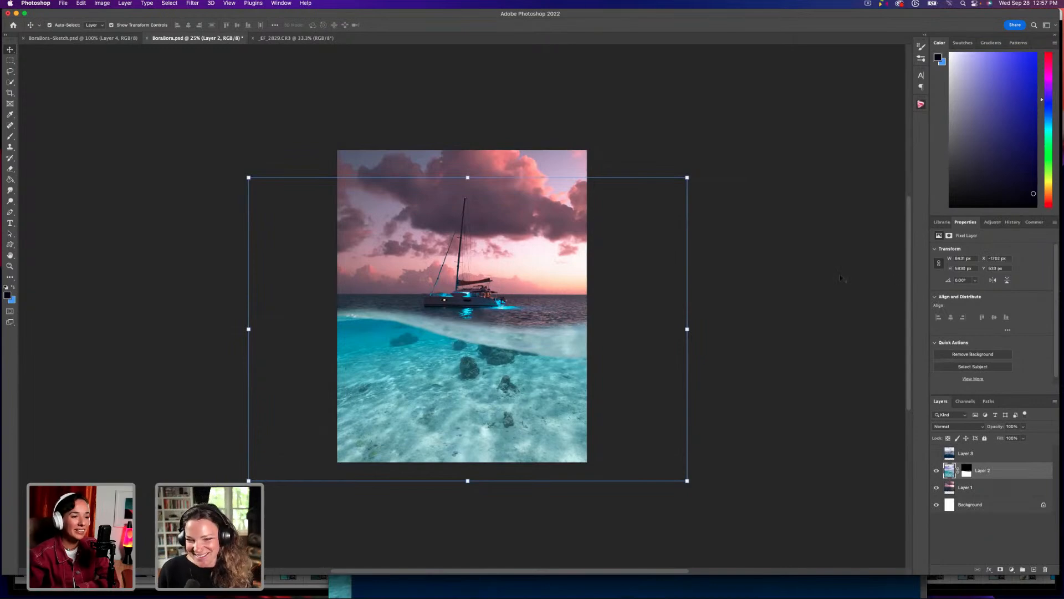
Switch to Lightroom Classic, find the freediver-over-reef photo, and open _EF_8379.CR3 in Photoshop through Camera Raw with its settings unchanged.
{"action": "left_click", "coordinate": [12, 135]}
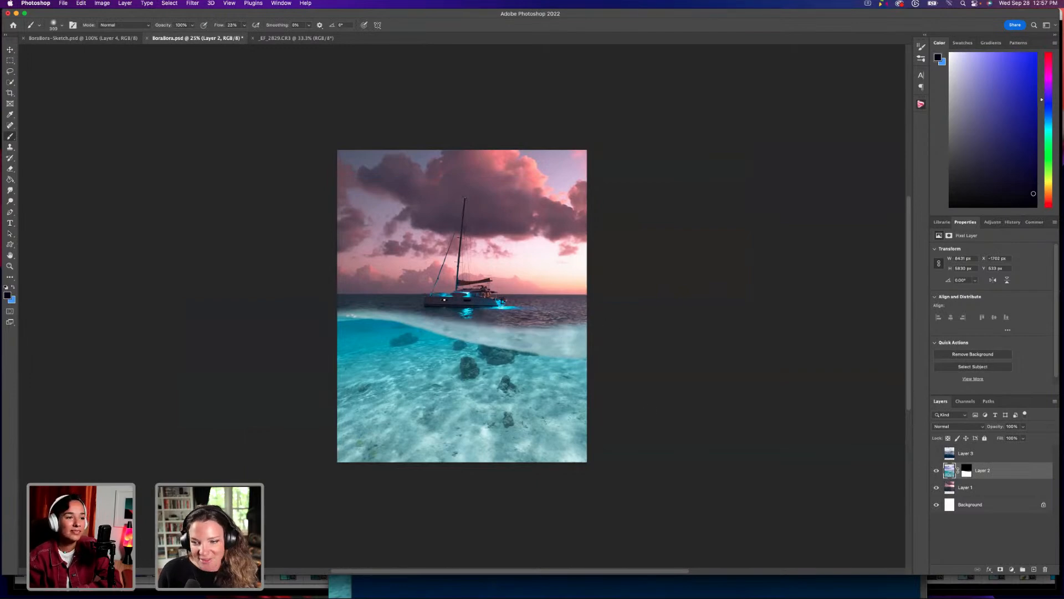
{"action": "left_click", "coordinate": [313, 580]}
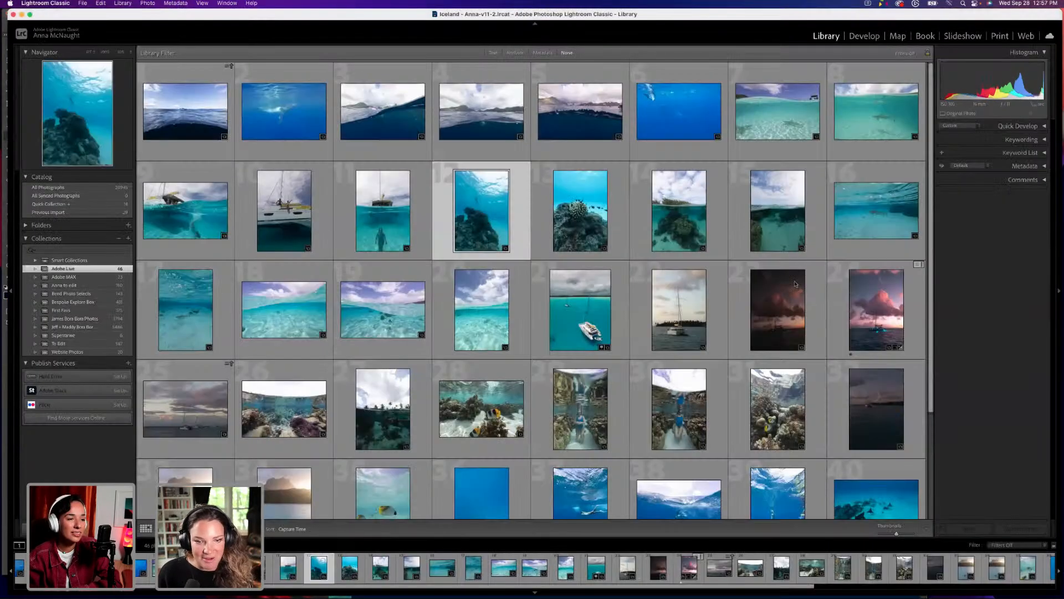
{"action": "scroll", "coordinate": [581, 266], "scroll_direction": "down", "scroll_amount": 2}
{"action": "scroll", "coordinate": [591, 288], "scroll_direction": "down", "scroll_amount": 3}
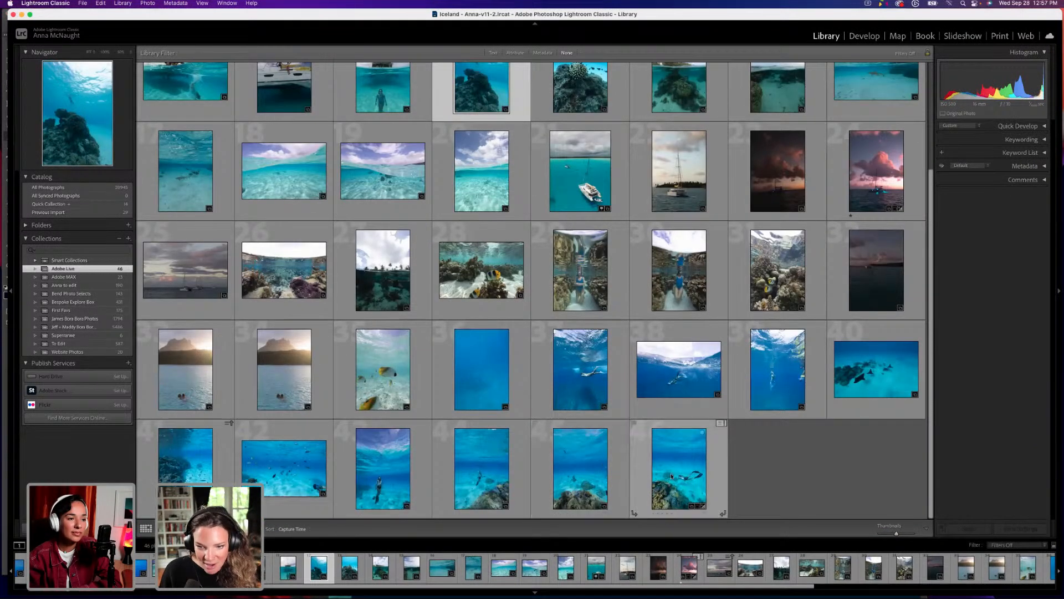
{"action": "mouse_move", "coordinate": [560, 591]}
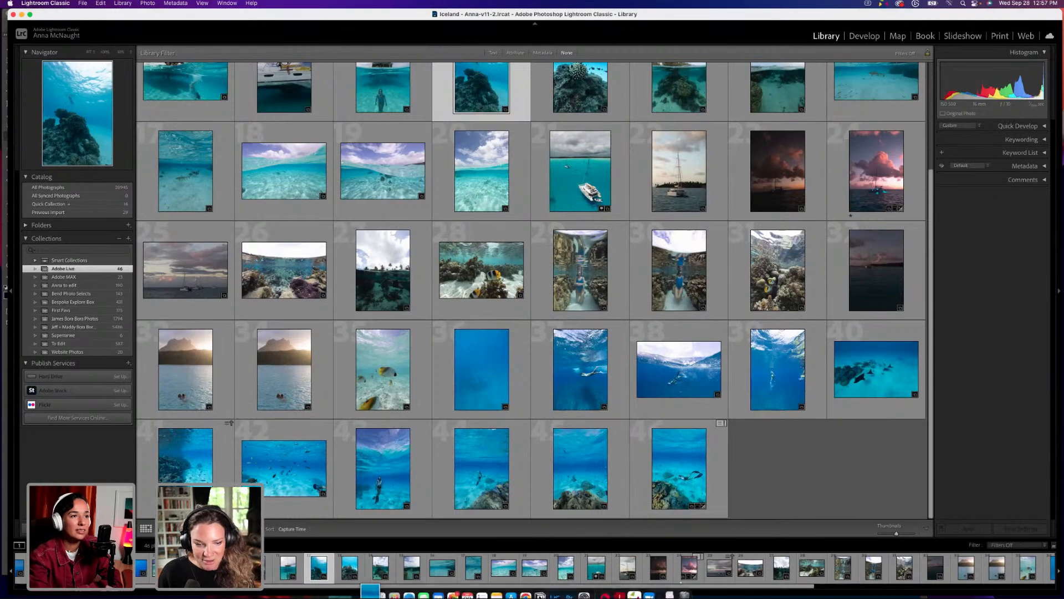
{"action": "left_click", "coordinate": [559, 590]}
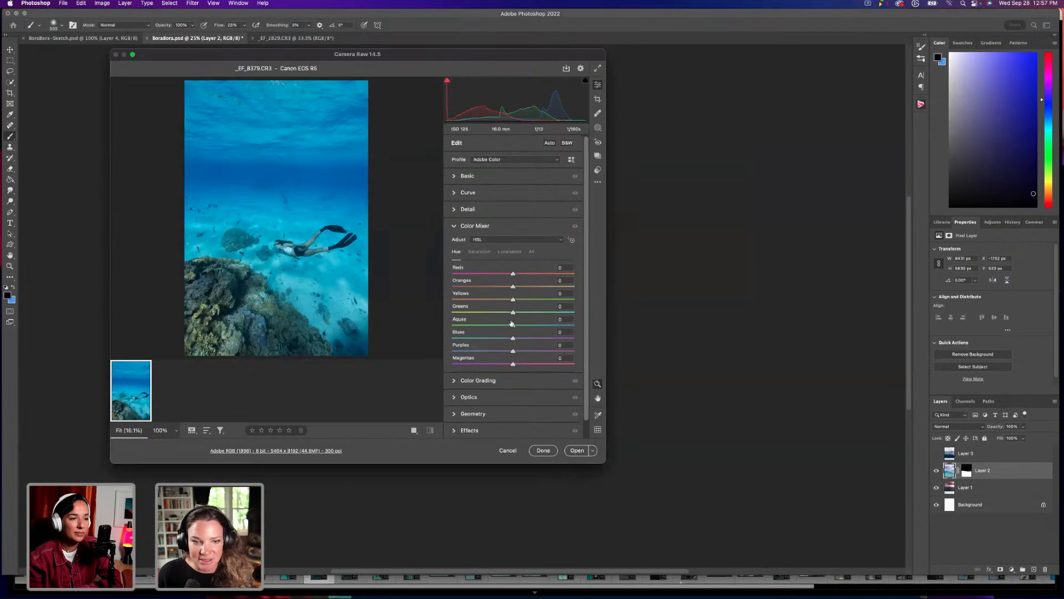
{"action": "left_click", "coordinate": [577, 451]}
Float the freediver photo in its own window and bring it into BoraBora.psd as a layer above Layer 2.
{"action": "left_click_drag", "start_coordinate": [399, 41], "coordinate": [511, 128]}
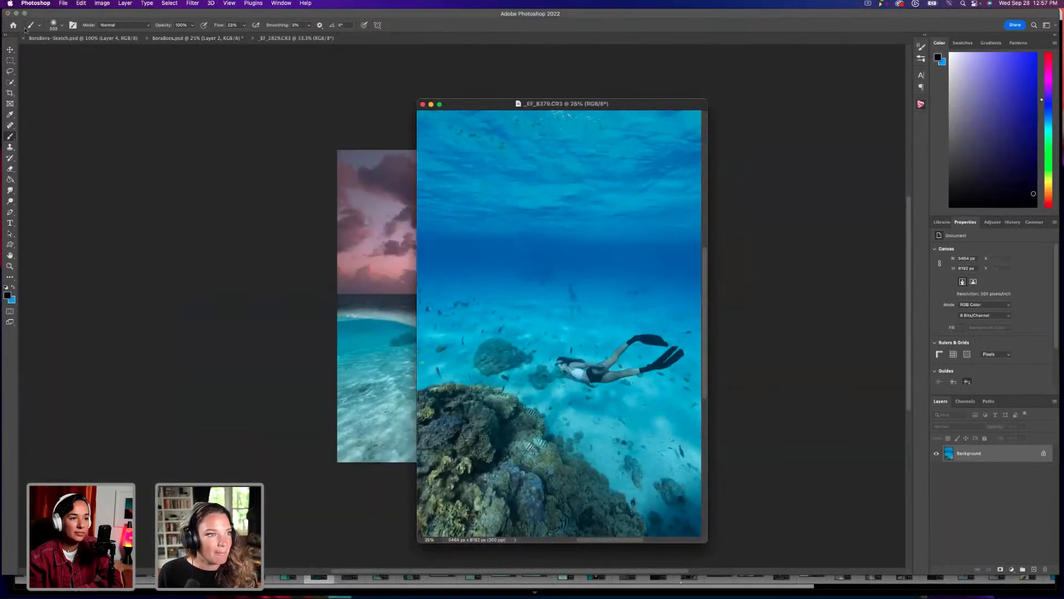
{"action": "left_click", "coordinate": [11, 49]}
{"action": "left_click_drag", "start_coordinate": [441, 368], "coordinate": [391, 372]}
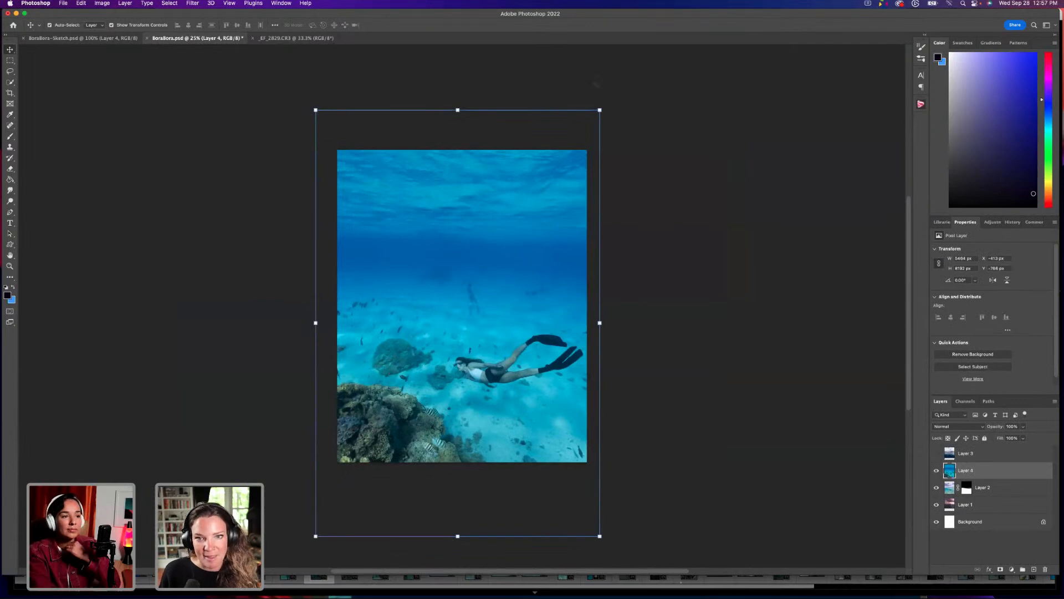
{"action": "left_click_drag", "start_coordinate": [600, 110], "coordinate": [584, 134]}
{"action": "left_click_drag", "start_coordinate": [473, 322], "coordinate": [492, 300]}
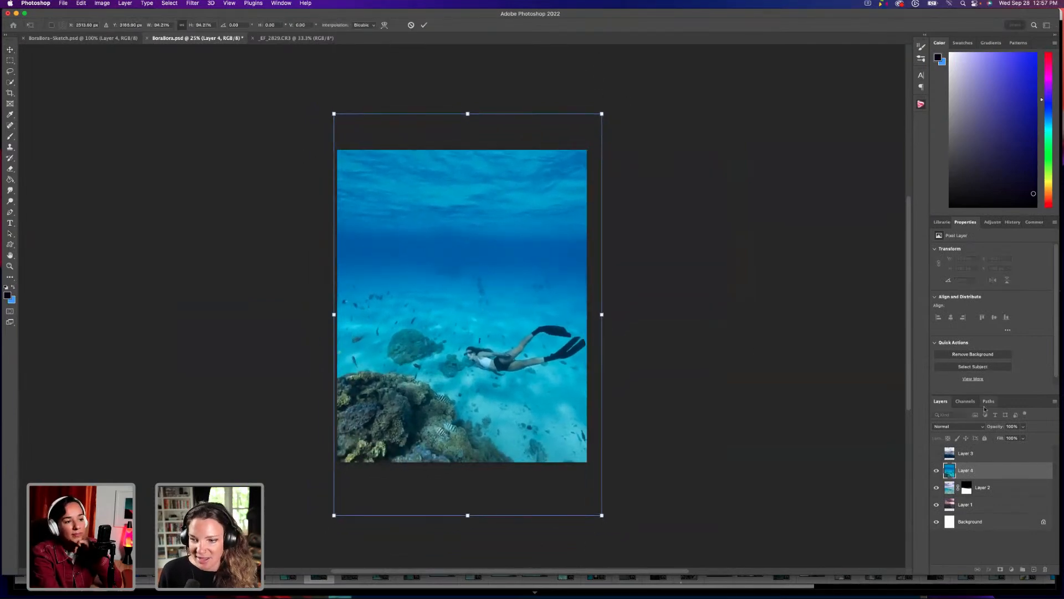
{"action": "left_click", "coordinate": [1022, 427]}
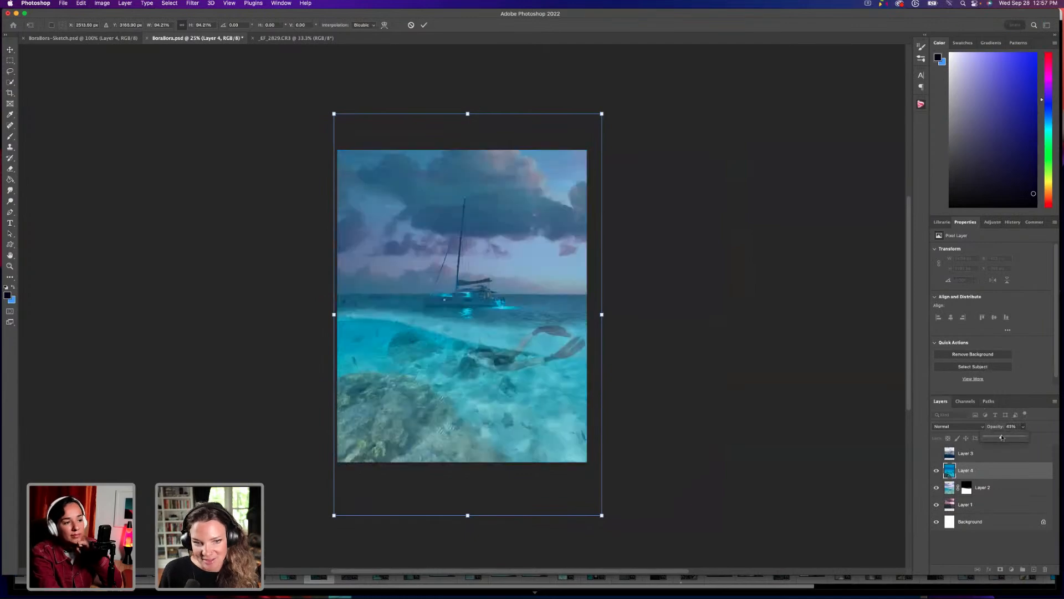
{"action": "left_click_drag", "start_coordinate": [538, 353], "coordinate": [539, 388]}
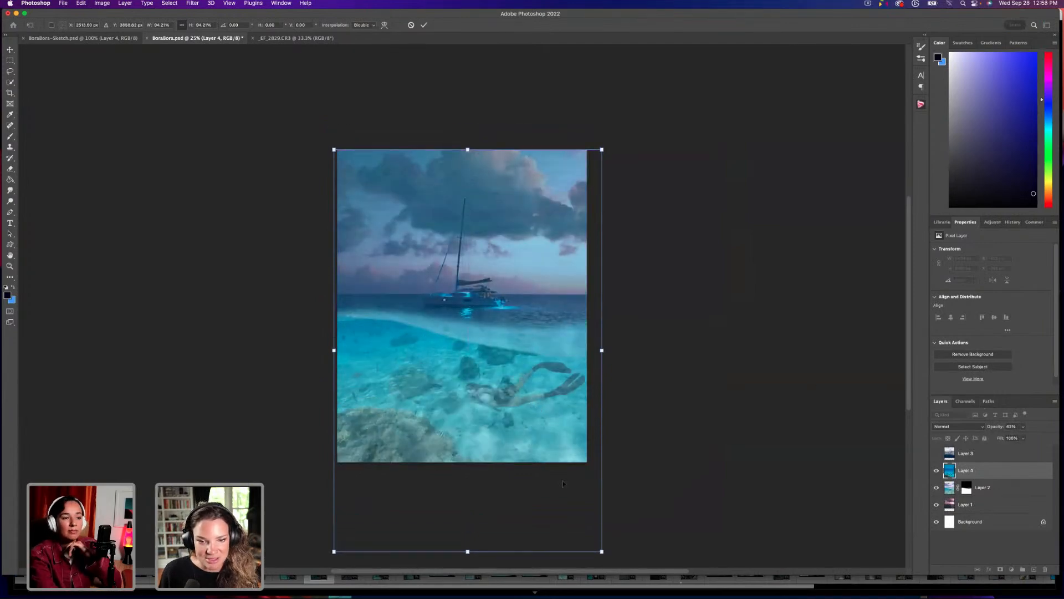
{"action": "left_click_drag", "start_coordinate": [602, 552], "coordinate": [571, 501]}
{"action": "left_click_drag", "start_coordinate": [510, 378], "coordinate": [573, 412]}
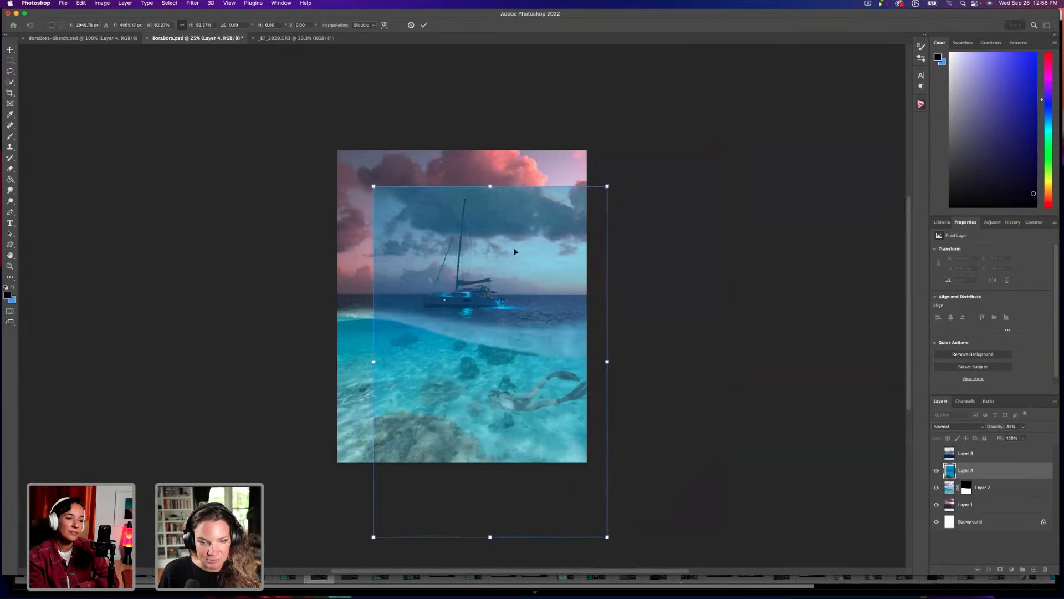
Check the diver's size and placement in BoraBora-Sketch.psd, view the open wave photo, and return to BoraBora.psd.
{"action": "left_click", "coordinate": [88, 39]}
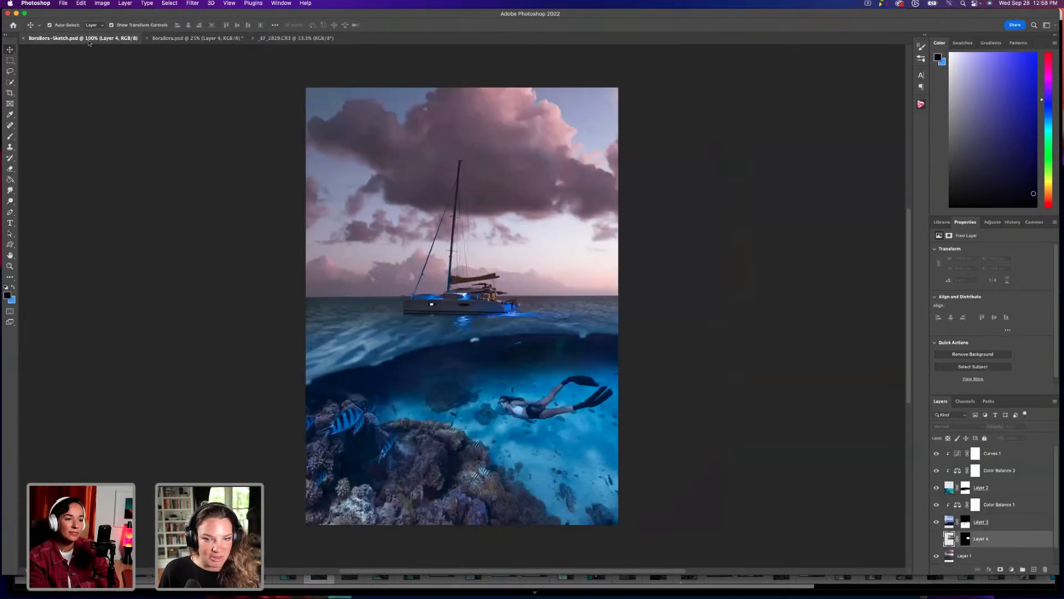
{"action": "left_click", "coordinate": [304, 38]}
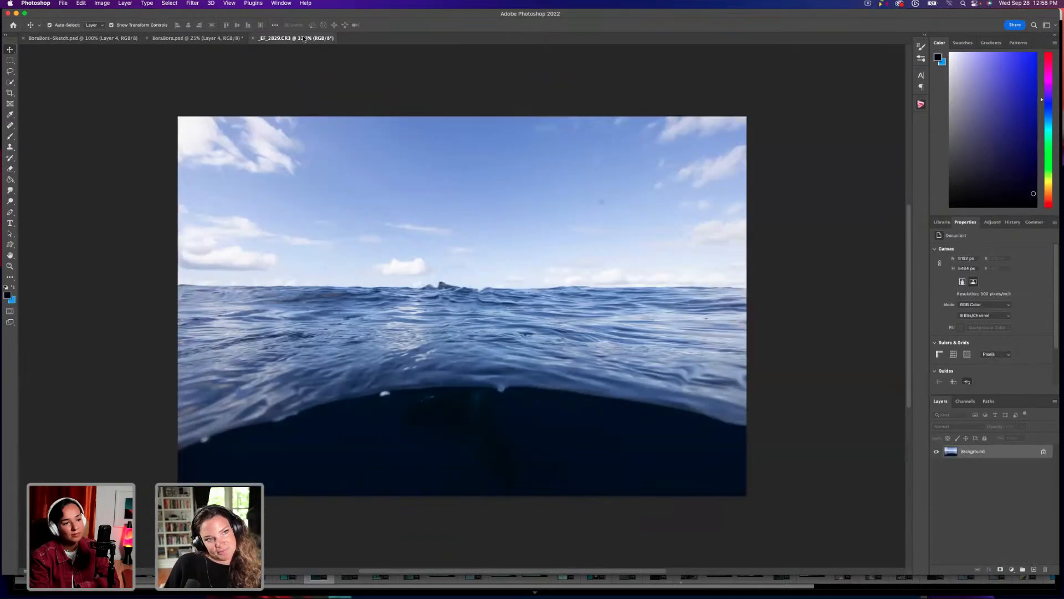
{"action": "left_click", "coordinate": [208, 37]}
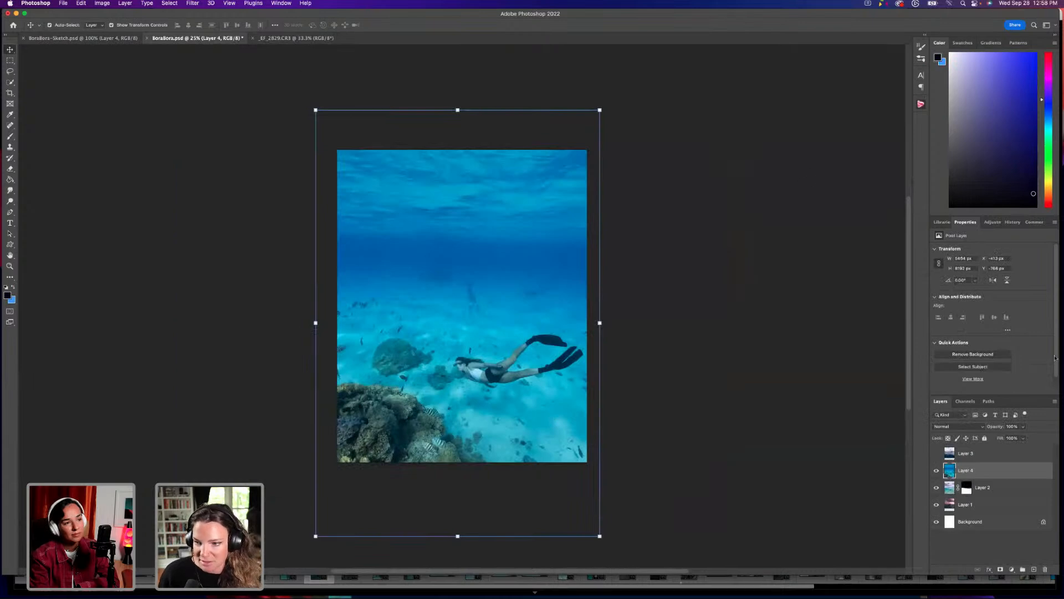
Lower the freediver layer's opacity to 57% and scale it down to about 77% over the underwater area.
{"action": "left_click", "coordinate": [1023, 426]}
{"action": "left_click_drag", "start_coordinate": [1027, 437], "coordinate": [1012, 437]}
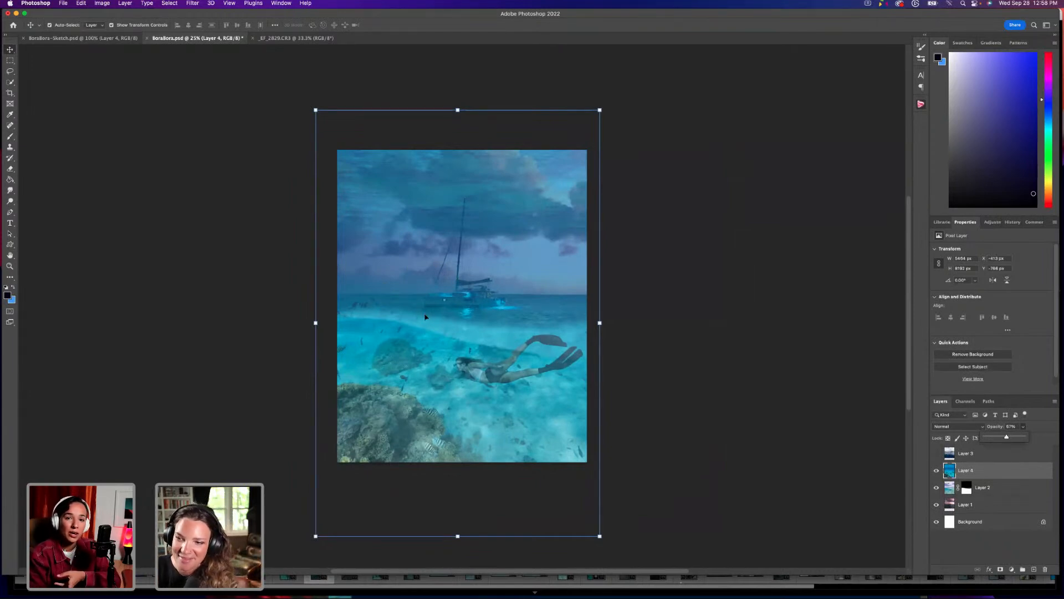
{"action": "left_click_drag", "start_coordinate": [559, 390], "coordinate": [569, 415]}
{"action": "left_click_drag", "start_coordinate": [611, 135], "coordinate": [582, 180]}
{"action": "left_click_drag", "start_coordinate": [527, 299], "coordinate": [556, 282]}
{"action": "left_click_drag", "start_coordinate": [538, 423], "coordinate": [538, 425]}
{"action": "left_click_drag", "start_coordinate": [612, 546], "coordinate": [586, 508]}
{"action": "left_click_drag", "start_coordinate": [554, 427], "coordinate": [567, 454]}
{"action": "mouse_move", "coordinate": [606, 529]}
{"action": "left_mouse_down"}
{"action": "mouse_move", "coordinate": [589, 499]}
{"action": "mouse_move", "coordinate": [597, 512]}
{"action": "left_mouse_up"}
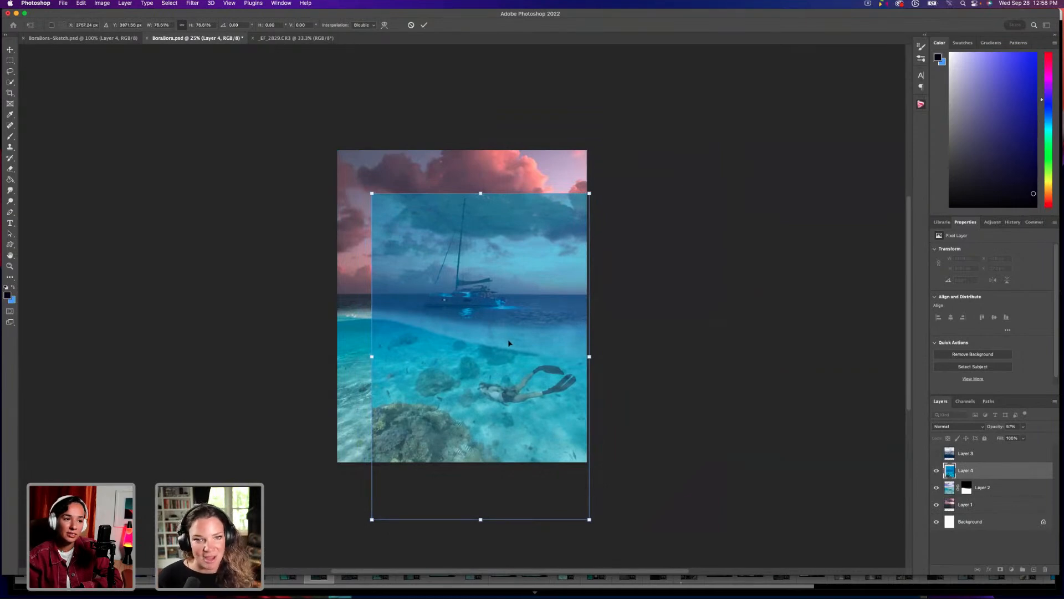
Position the diver by the canvas's right edge below the waterline, apply the transform, and restore the layer's opacity to 100%.
{"action": "left_click_drag", "start_coordinate": [528, 387], "coordinate": [546, 394]}
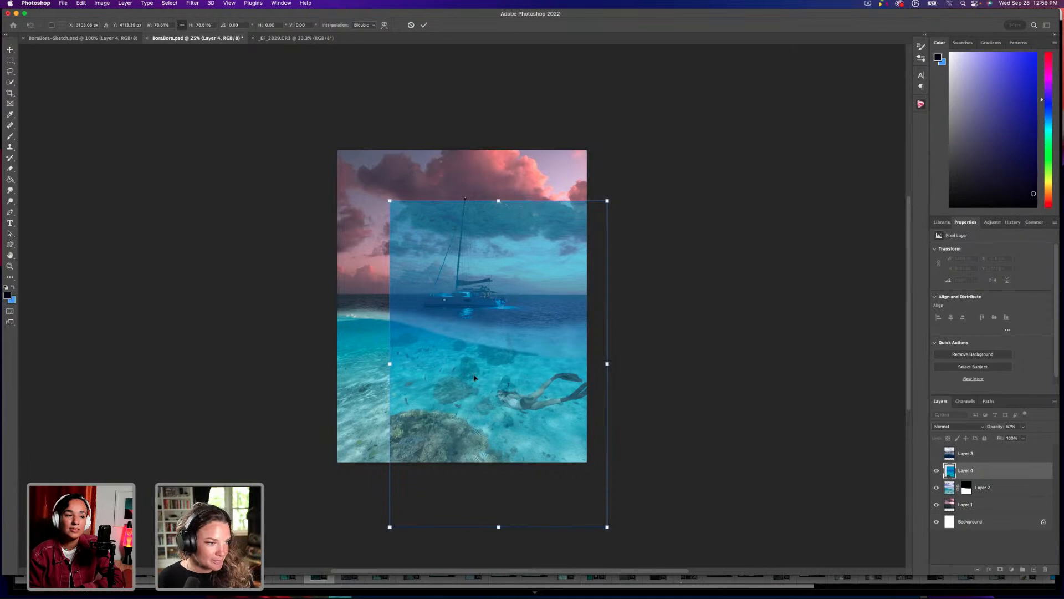
{"action": "left_click_drag", "start_coordinate": [512, 414], "coordinate": [513, 417]}
{"action": "key", "text": "Return"}
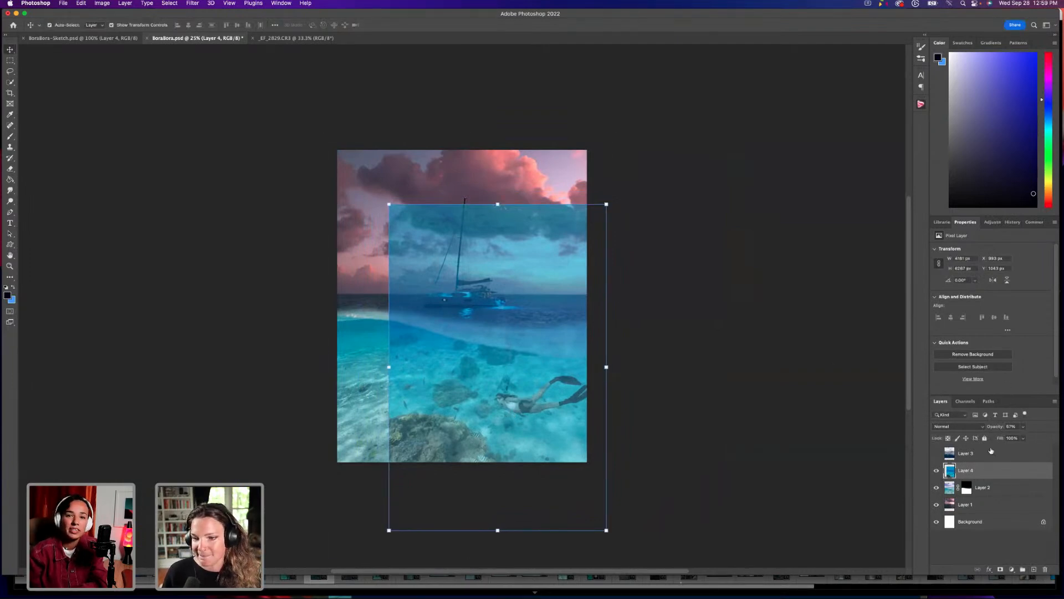
{"action": "left_click", "coordinate": [1023, 428]}
{"action": "left_click_drag", "start_coordinate": [1024, 437], "coordinate": [1039, 436]}
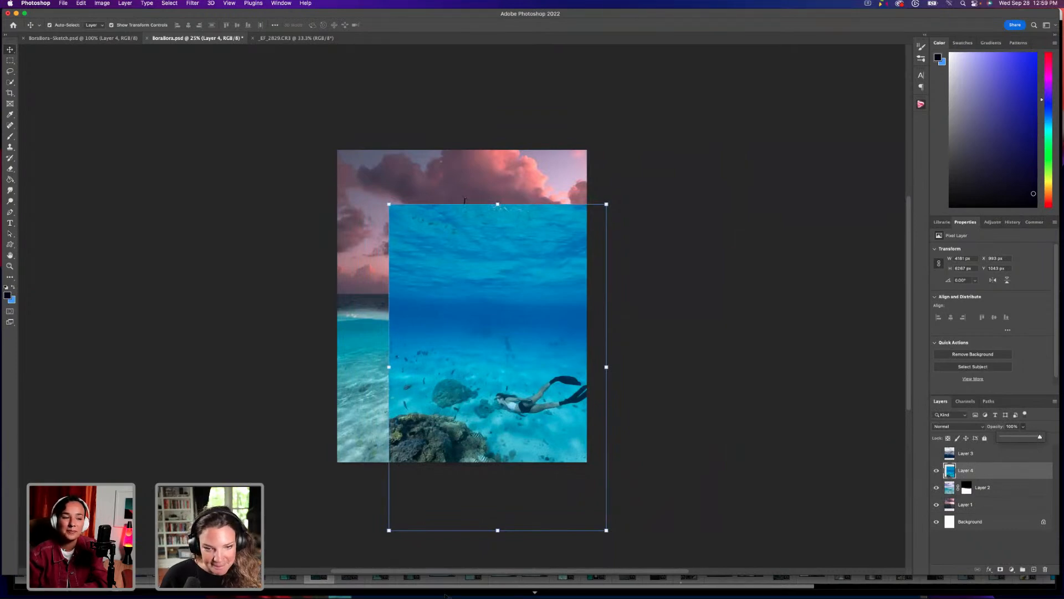
{"action": "left_click_drag", "start_coordinate": [505, 405], "coordinate": [506, 400]}
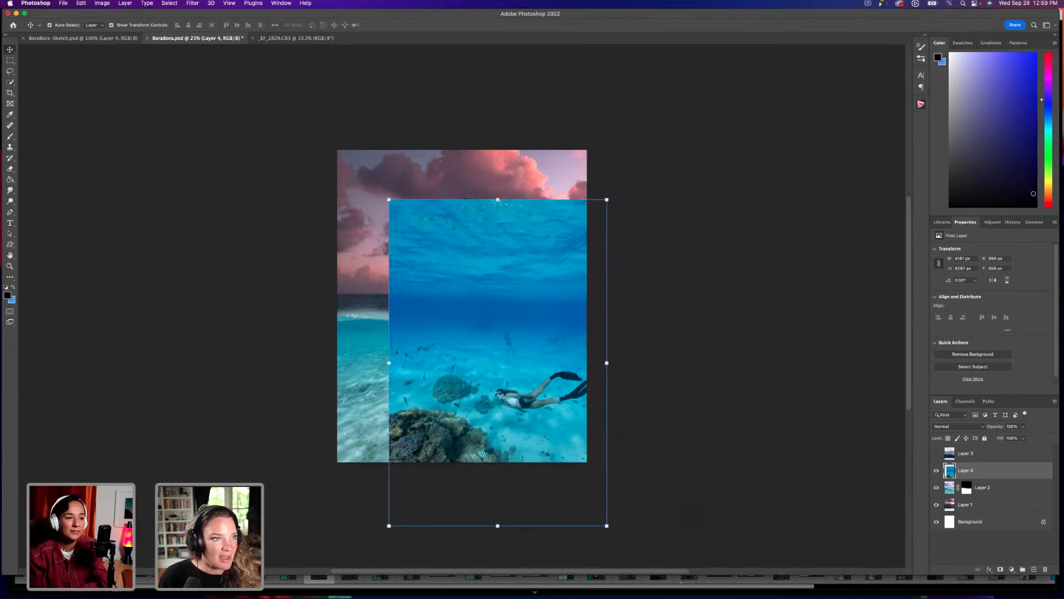
Select the upper part of the freediver layer down to just below the waterline and hide it with a layer mask.
{"action": "left_click", "coordinate": [10, 60]}
{"action": "left_click_drag", "start_coordinate": [371, 187], "coordinate": [685, 331]}
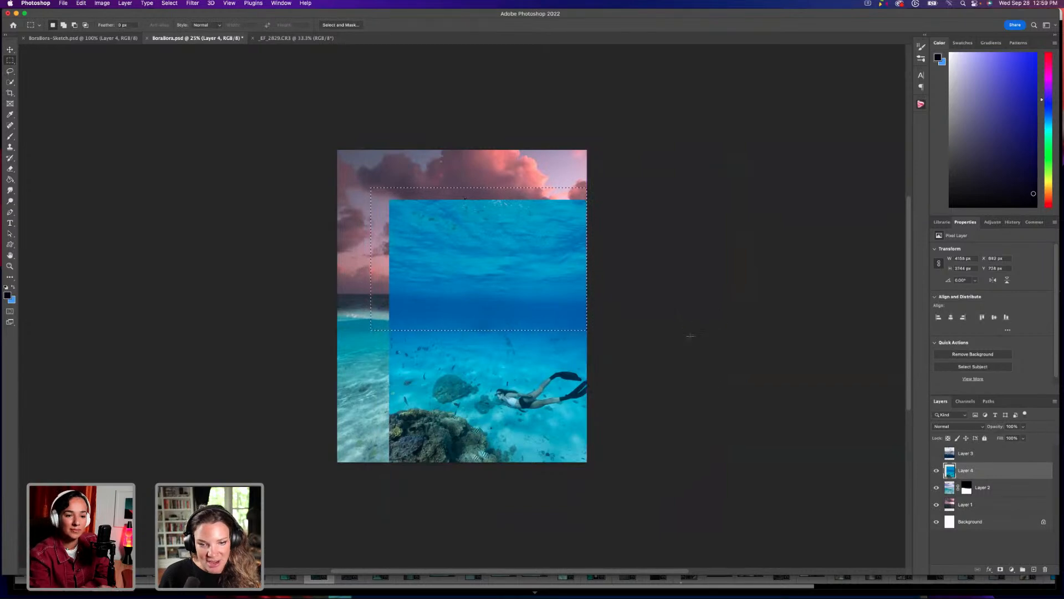
{"action": "left_click", "coordinate": [1001, 570], "text": "alt"}
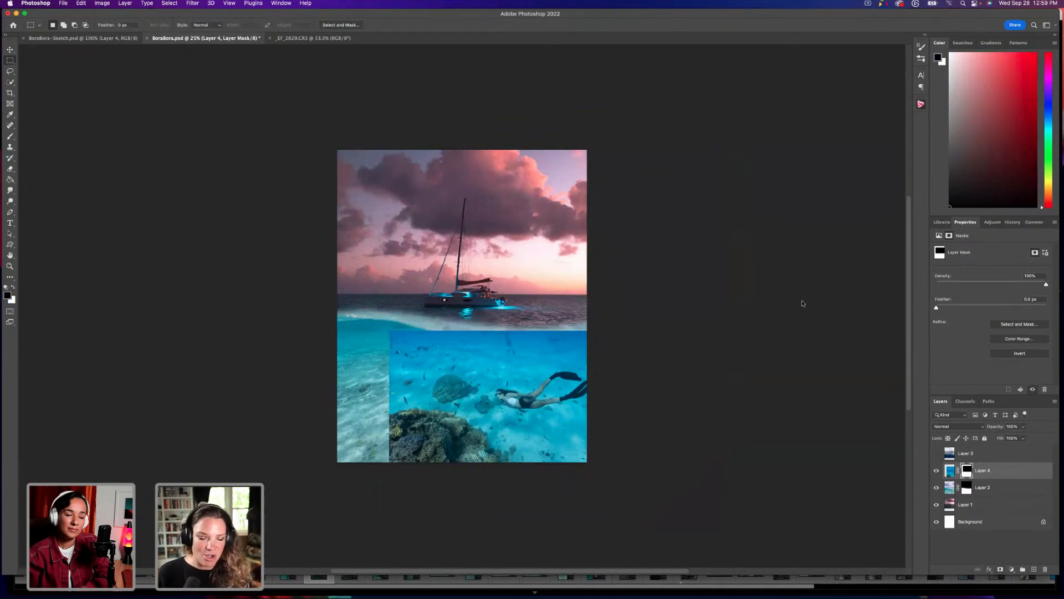
Switch to Lightroom Classic, inspect the reef photo with striped fish, and open _EF_8109.CR3 in Photoshop through Camera Raw.
{"action": "mouse_move", "coordinate": [556, 597]}
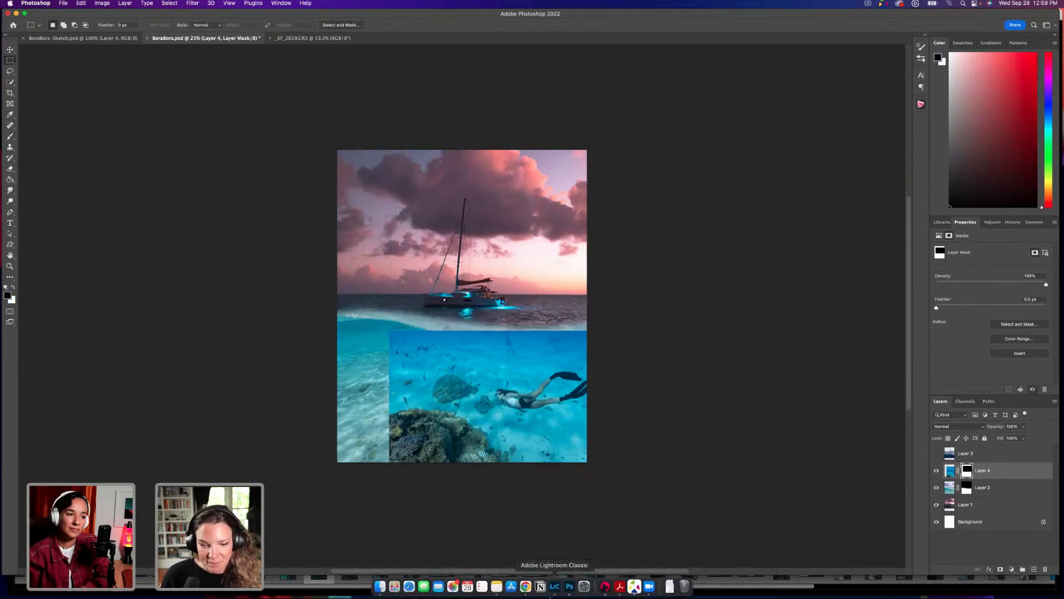
{"action": "left_click", "coordinate": [557, 590]}
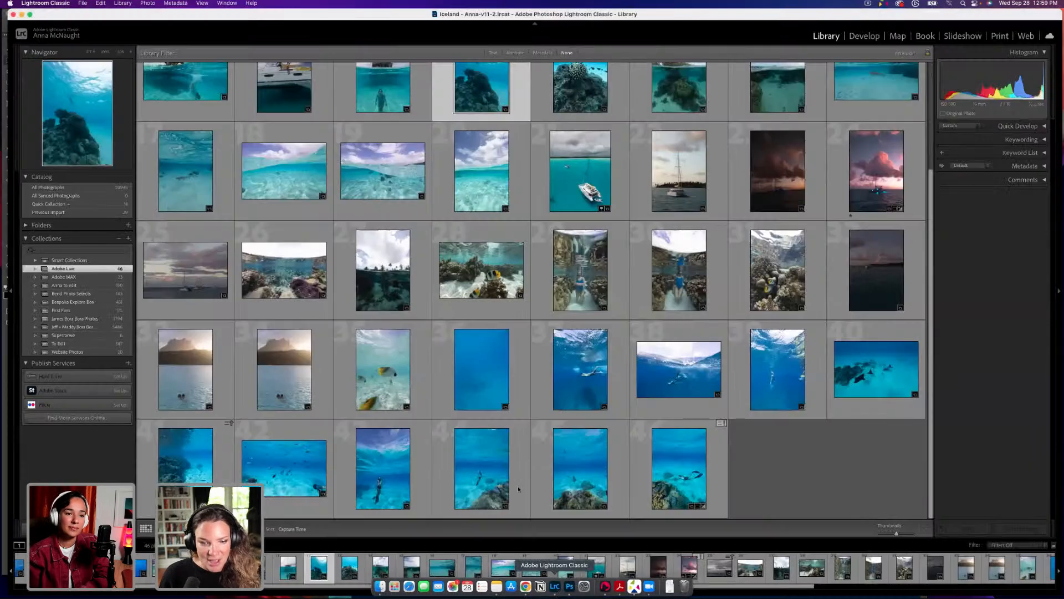
{"action": "double_click", "coordinate": [192, 473]}
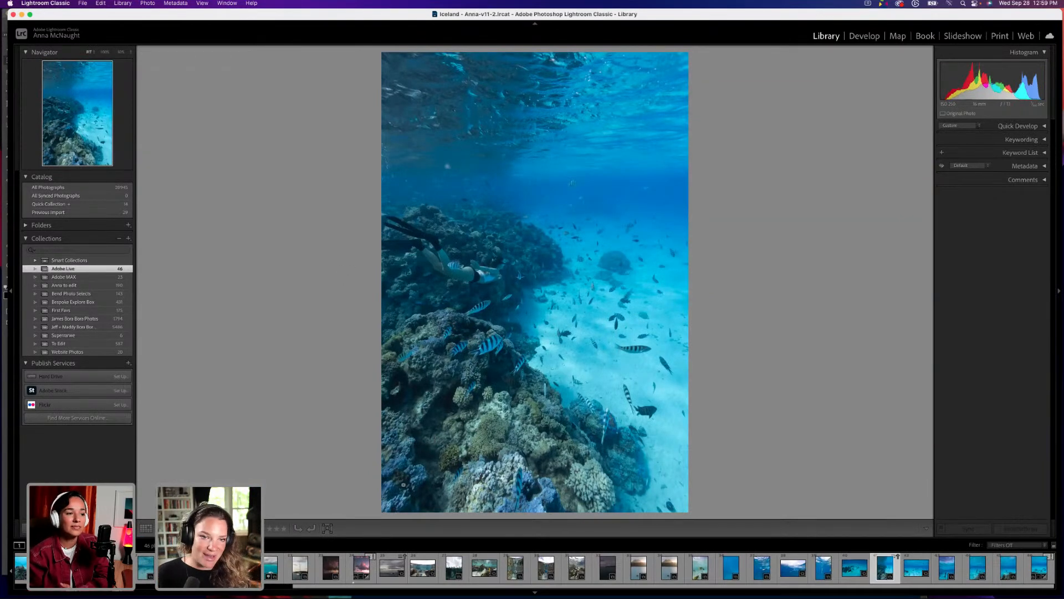
{"action": "key", "text": "z"}
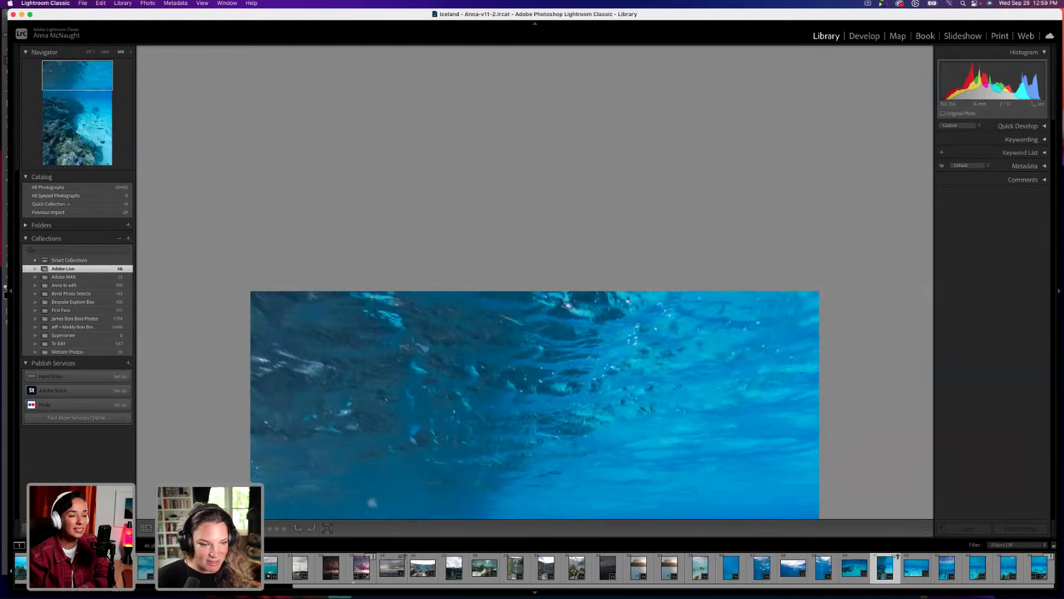
{"action": "left_click", "coordinate": [146, 528]}
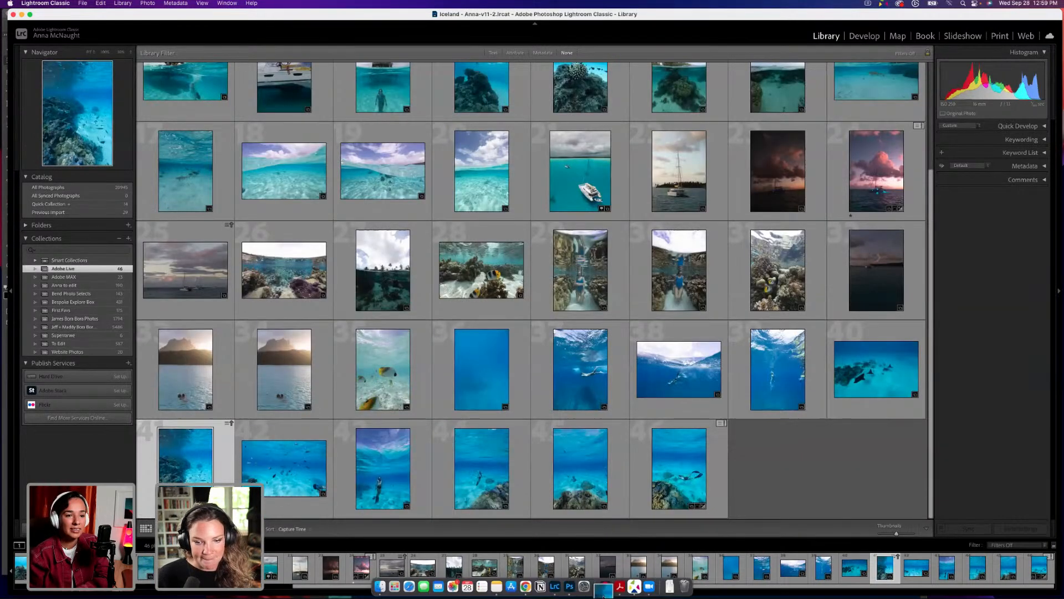
{"action": "left_click", "coordinate": [569, 586]}
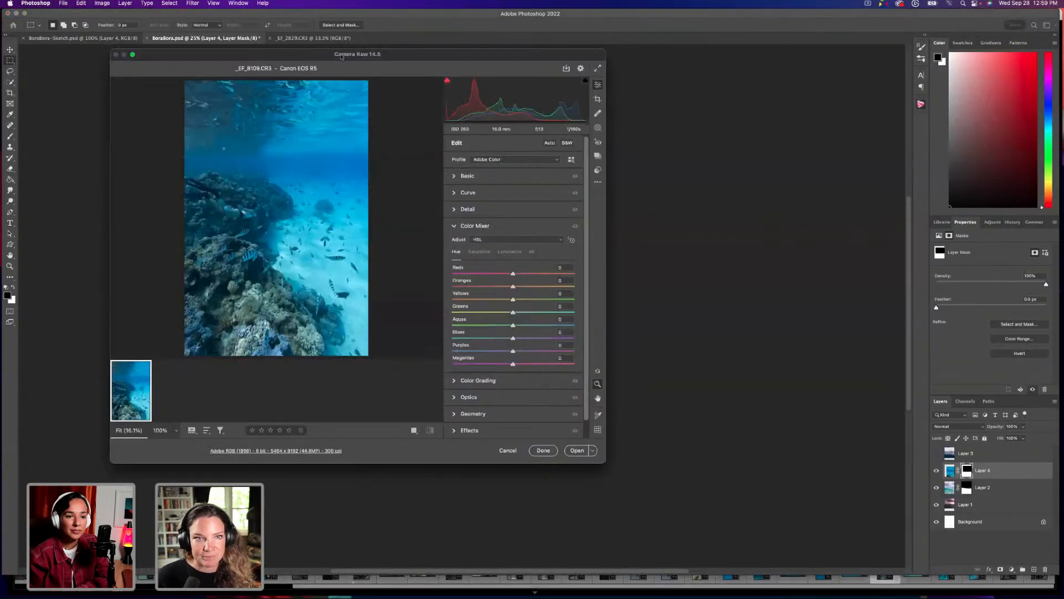
{"action": "left_click", "coordinate": [577, 450]}
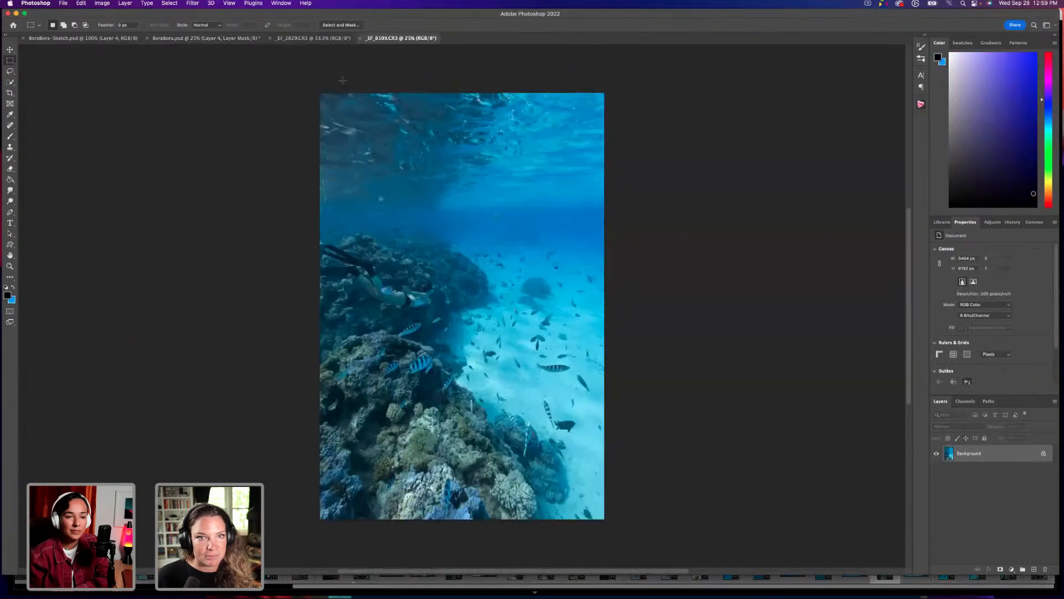
Bring the reef photo into BoraBora.psd above Layer 4 and scale it to about 83% over the canvas's left side.
{"action": "left_click_drag", "start_coordinate": [402, 41], "coordinate": [404, 141]}
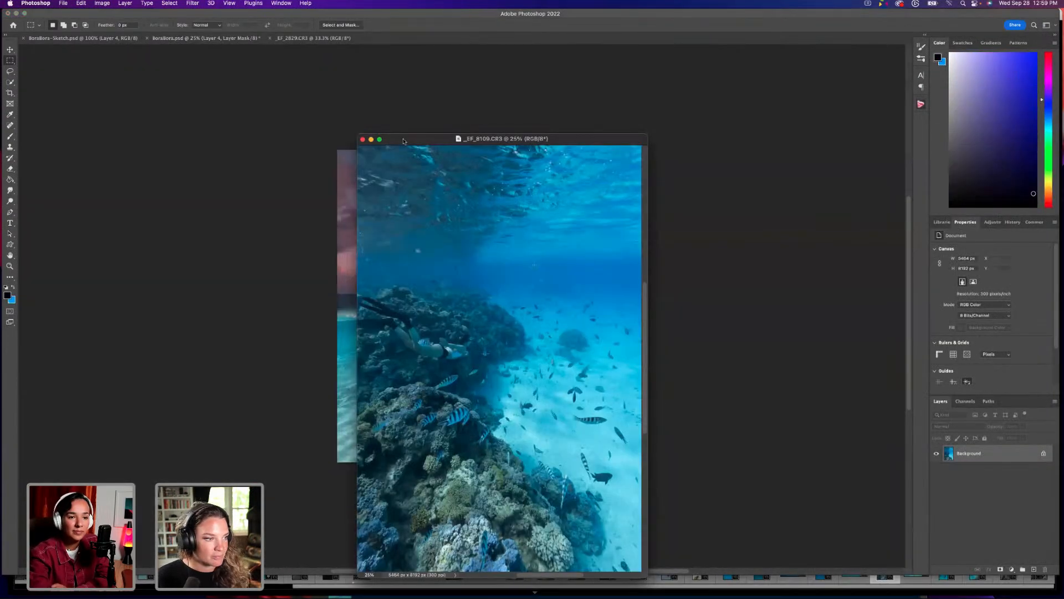
{"action": "left_click", "coordinate": [10, 50]}
{"action": "left_click_drag", "start_coordinate": [436, 363], "coordinate": [346, 339]}
{"action": "left_click_drag", "start_coordinate": [424, 367], "coordinate": [465, 283]}
{"action": "left_click_drag", "start_coordinate": [580, 67], "coordinate": [557, 118]}
{"action": "left_click_drag", "start_coordinate": [403, 348], "coordinate": [408, 375]}
With the reef layer see-through, scale it to about 78%, position its coral in the canvas's lower-left corner, and restore its opacity to 100%.
{"action": "left_click", "coordinate": [1023, 427]}
{"action": "left_click_drag", "start_coordinate": [1007, 439], "coordinate": [995, 439]}
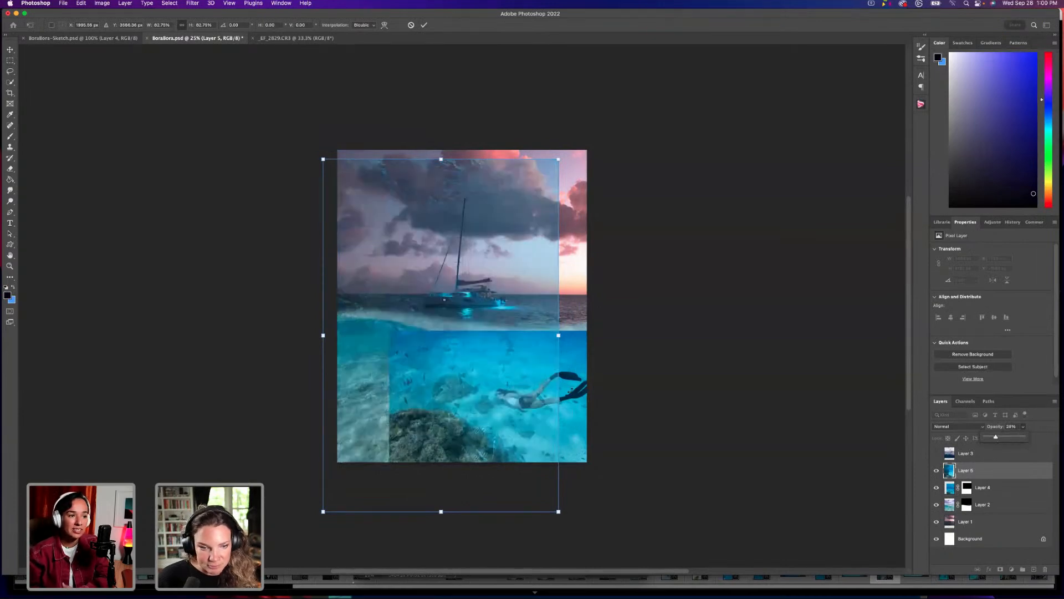
{"action": "left_click", "coordinate": [1009, 438]}
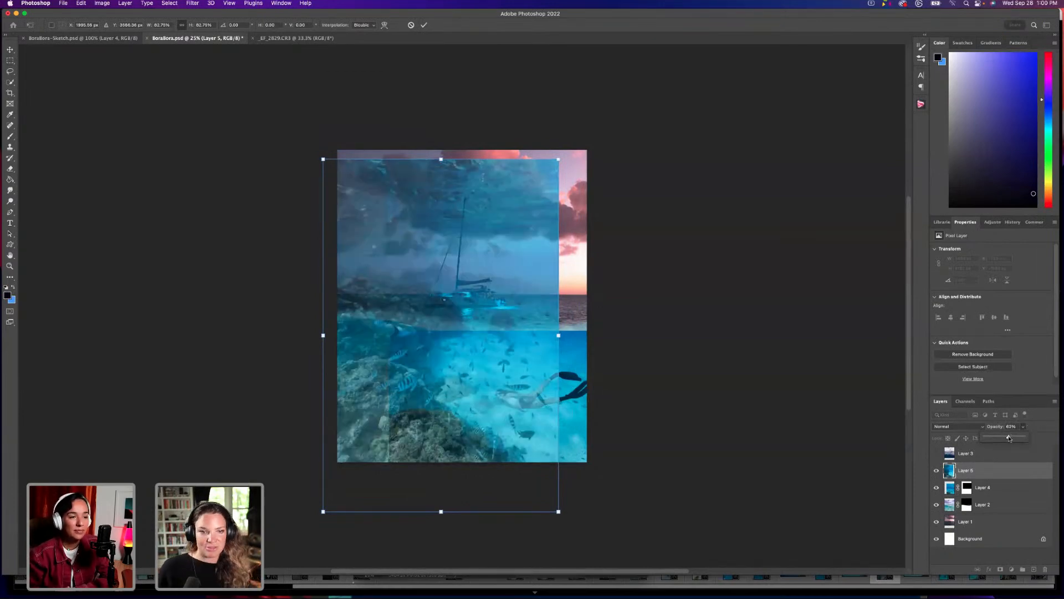
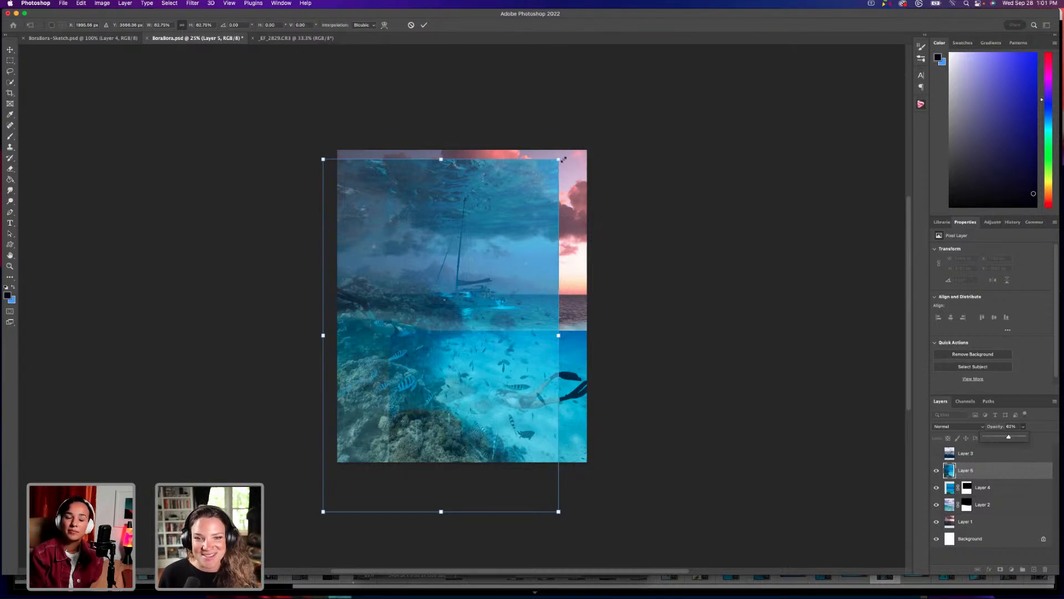
{"action": "left_click_drag", "start_coordinate": [558, 159], "coordinate": [541, 176]}
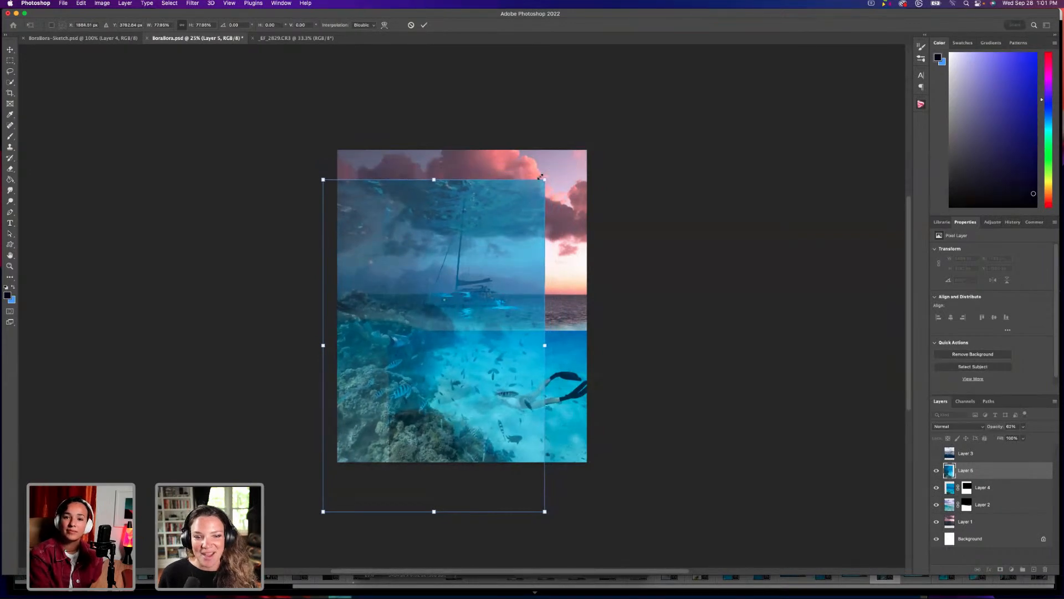
{"action": "left_click_drag", "start_coordinate": [446, 232], "coordinate": [421, 339]}
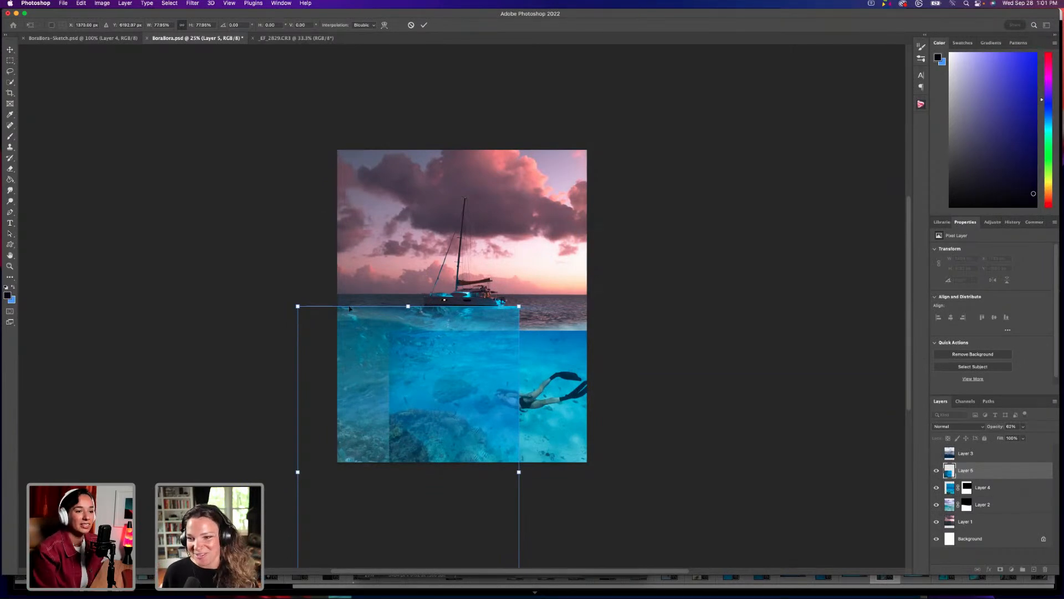
{"action": "left_click_drag", "start_coordinate": [460, 340], "coordinate": [451, 212]}
{"action": "left_click_drag", "start_coordinate": [422, 348], "coordinate": [426, 340]}
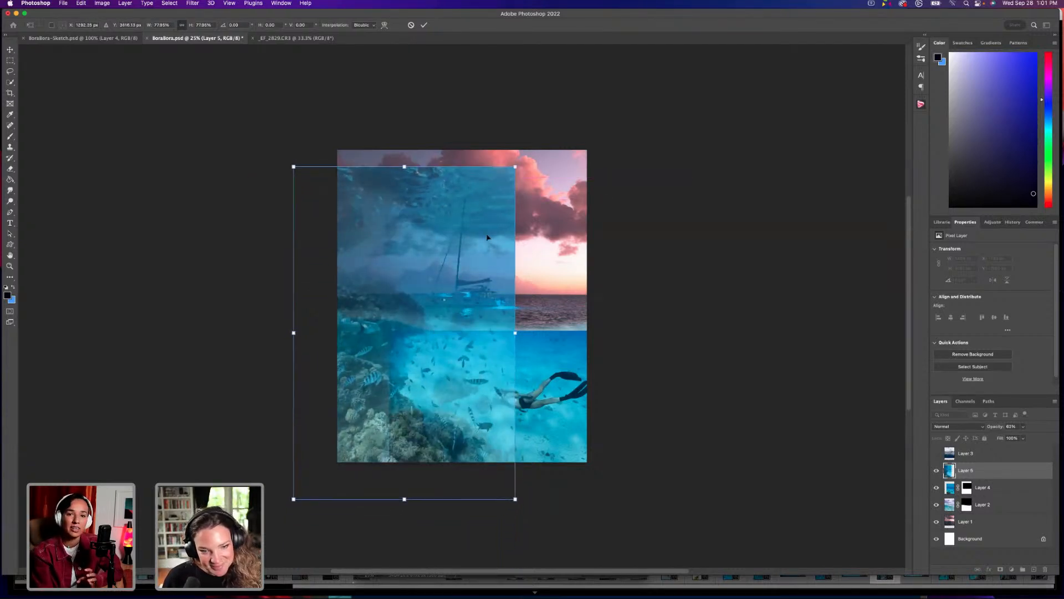
{"action": "left_click_drag", "start_coordinate": [1023, 426], "coordinate": [1055, 439]}
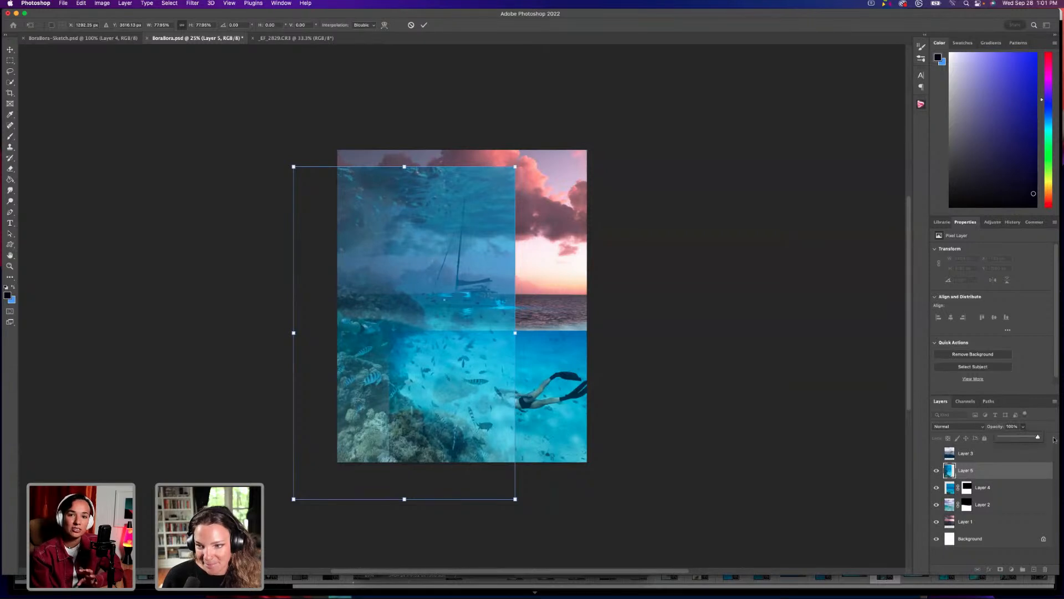
{"action": "left_click", "coordinate": [480, 387]}
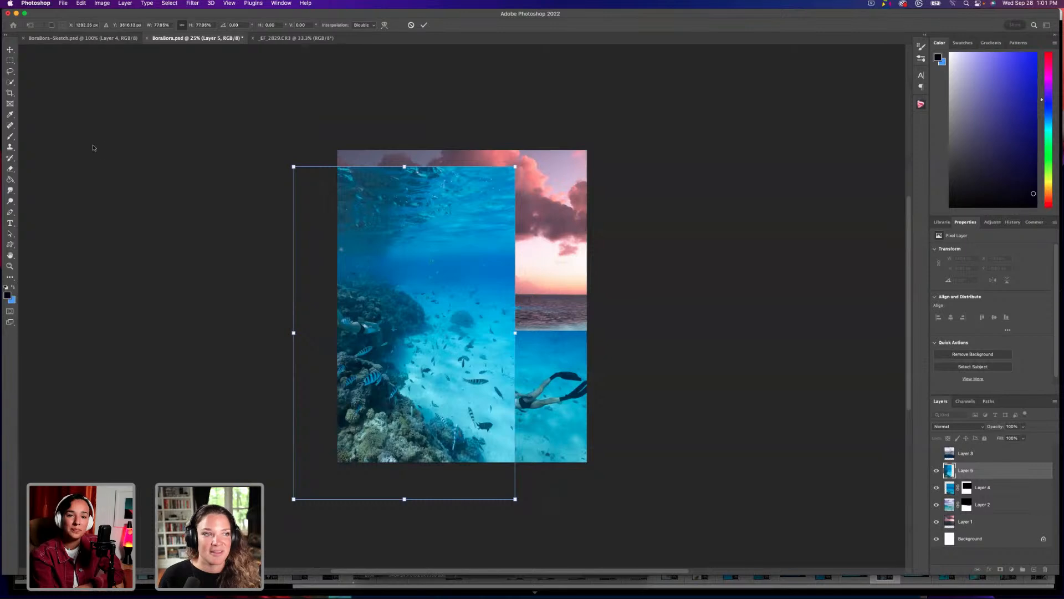
Select the upper part of the reef layer down to just below the waterline and hide it with an inverted layer mask.
{"action": "key", "text": "m"}
{"action": "left_click_drag", "start_coordinate": [338, 157], "coordinate": [566, 336]}
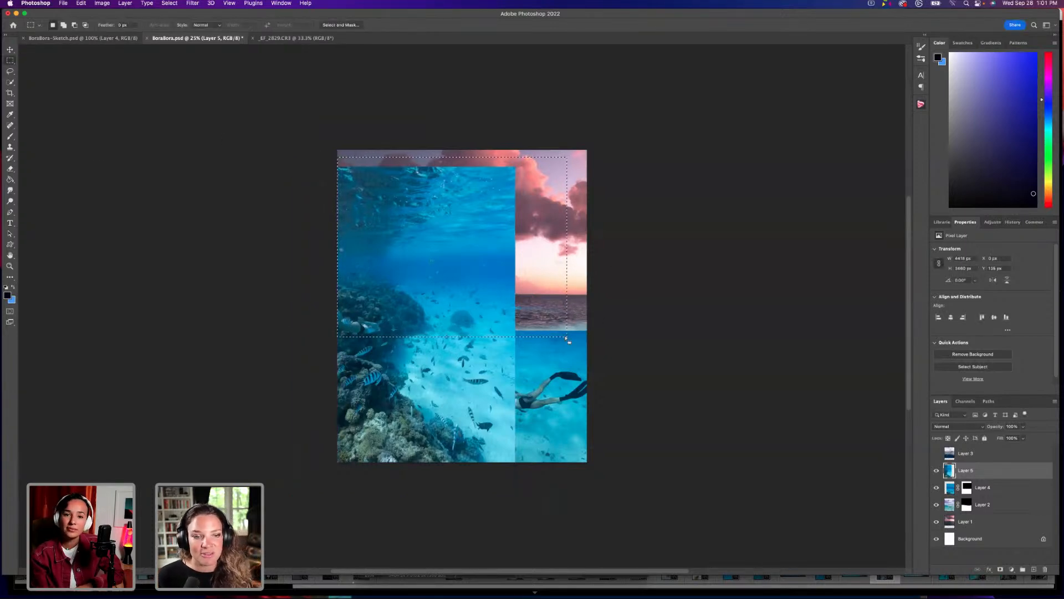
{"action": "left_click", "coordinate": [1001, 569]}
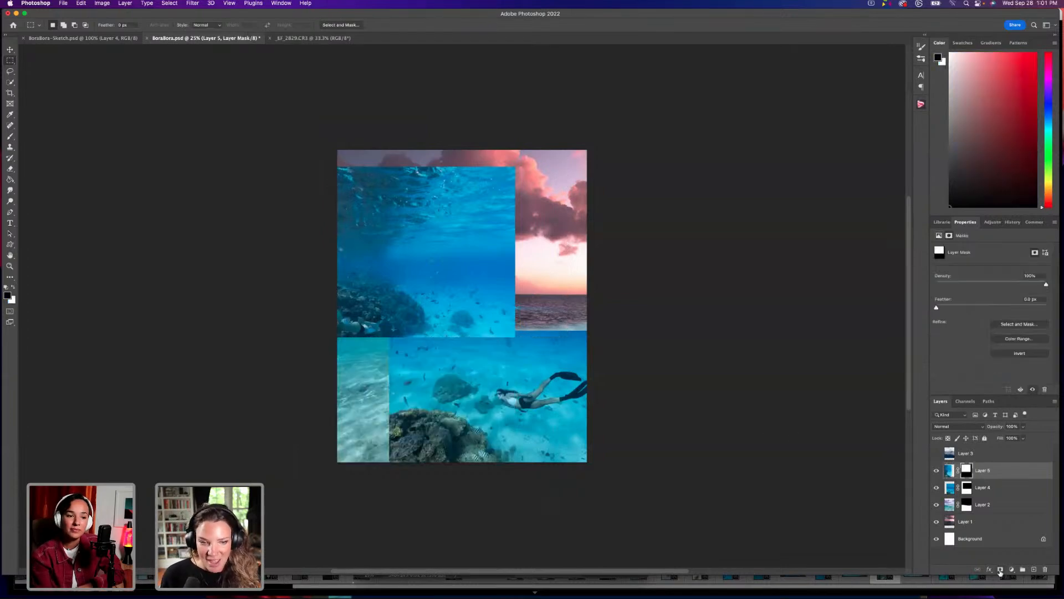
{"action": "key", "text": "super+i"}
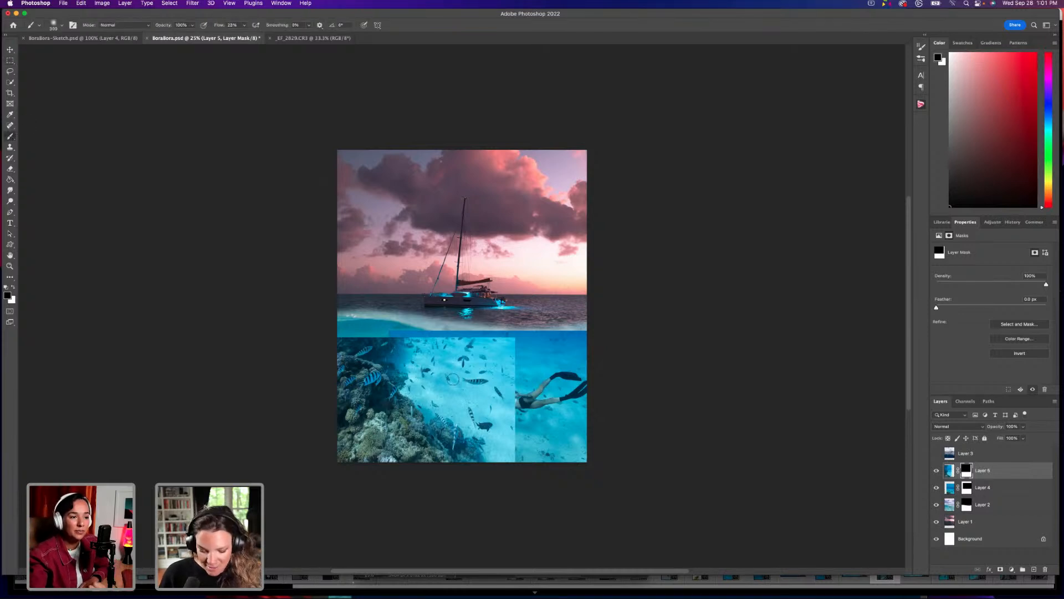
With a larger soft brush, paint black on Layer 5's mask to hide the sandy water around the coral and striped fish.
{"action": "key", "text": "bracketright"}
{"action": "key", "text": "bracketright"}
{"action": "key", "text": "bracketright"}
{"action": "key", "text": "bracketright"}
{"action": "key", "text": "bracketright"}
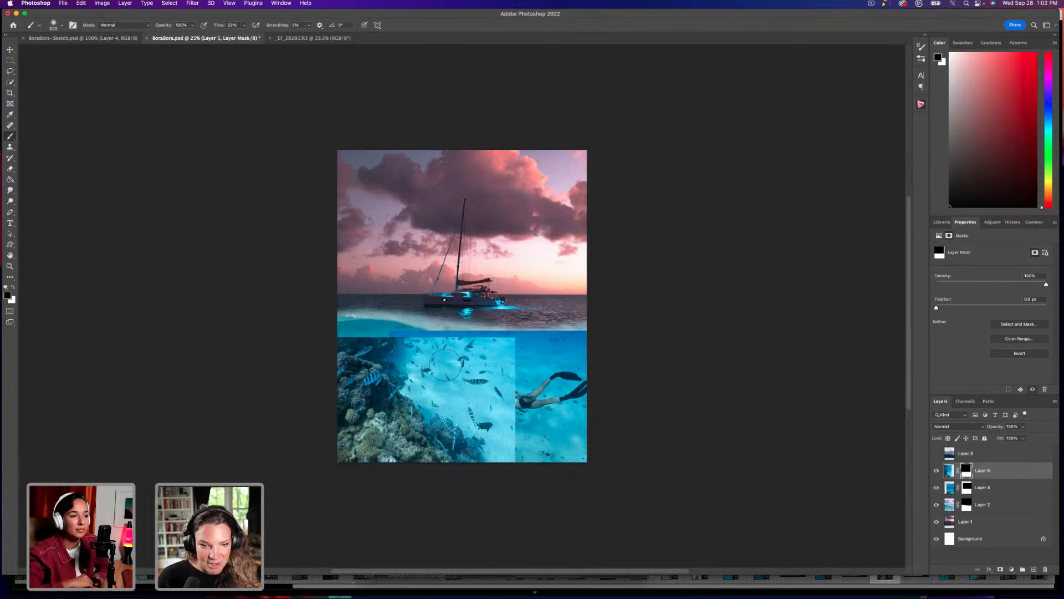
{"action": "mouse_move", "coordinate": [483, 361]}
{"action": "left_mouse_down"}
{"action": "mouse_move", "coordinate": [538, 354]}
{"action": "mouse_move", "coordinate": [414, 334]}
{"action": "mouse_move", "coordinate": [536, 367]}
{"action": "mouse_move", "coordinate": [497, 389]}
{"action": "mouse_move", "coordinate": [468, 379]}
{"action": "mouse_move", "coordinate": [518, 397]}
{"action": "mouse_move", "coordinate": [531, 419]}
{"action": "mouse_move", "coordinate": [513, 410]}
{"action": "mouse_move", "coordinate": [516, 448]}
{"action": "mouse_move", "coordinate": [520, 422]}
{"action": "mouse_move", "coordinate": [481, 378]}
{"action": "mouse_move", "coordinate": [437, 387]}
{"action": "mouse_move", "coordinate": [446, 413]}
{"action": "mouse_move", "coordinate": [421, 390]}
{"action": "mouse_move", "coordinate": [422, 345]}
{"action": "mouse_move", "coordinate": [391, 322]}
{"action": "mouse_move", "coordinate": [355, 323]}
{"action": "mouse_move", "coordinate": [400, 334]}
{"action": "mouse_move", "coordinate": [339, 324]}
{"action": "mouse_move", "coordinate": [402, 333]}
{"action": "mouse_move", "coordinate": [407, 359]}
{"action": "mouse_move", "coordinate": [459, 411]}
{"action": "mouse_move", "coordinate": [433, 406]}
{"action": "mouse_move", "coordinate": [424, 424]}
{"action": "mouse_move", "coordinate": [499, 446]}
{"action": "mouse_move", "coordinate": [474, 405]}
{"action": "mouse_move", "coordinate": [480, 438]}
{"action": "mouse_move", "coordinate": [476, 429]}
{"action": "mouse_move", "coordinate": [513, 443]}
{"action": "mouse_move", "coordinate": [479, 393]}
{"action": "mouse_move", "coordinate": [453, 441]}
{"action": "mouse_move", "coordinate": [473, 456]}
{"action": "mouse_move", "coordinate": [451, 414]}
{"action": "left_mouse_up"}
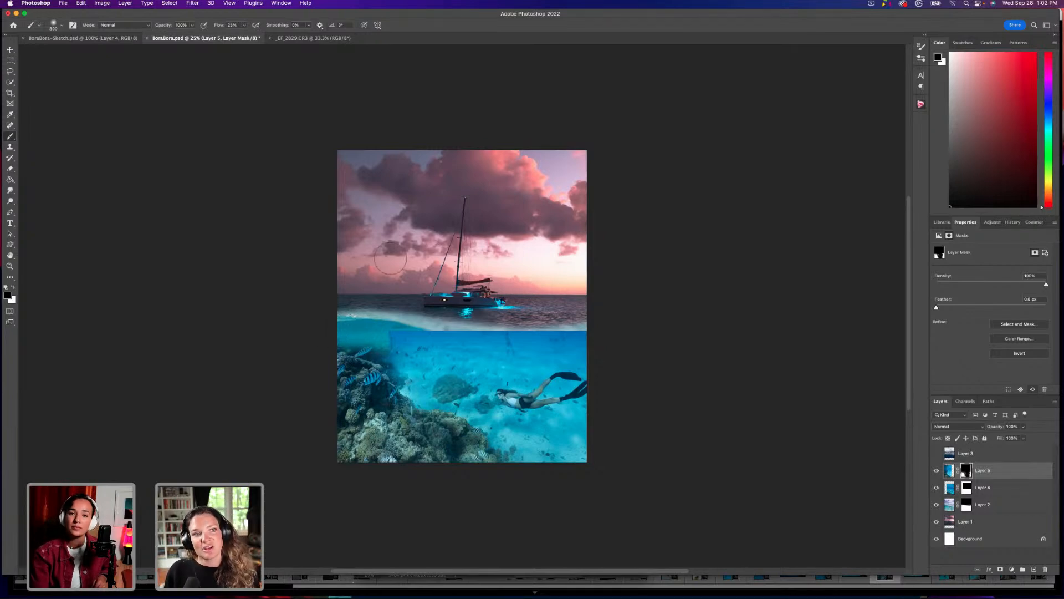
{"action": "left_click", "coordinate": [77, 4]}
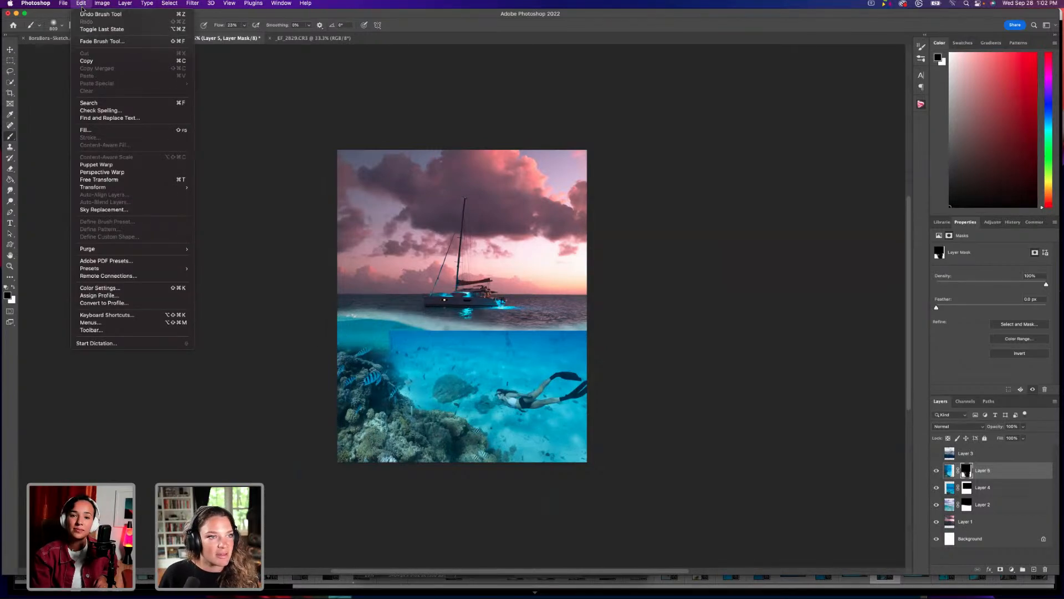
{"action": "mouse_move", "coordinate": [102, 4]}
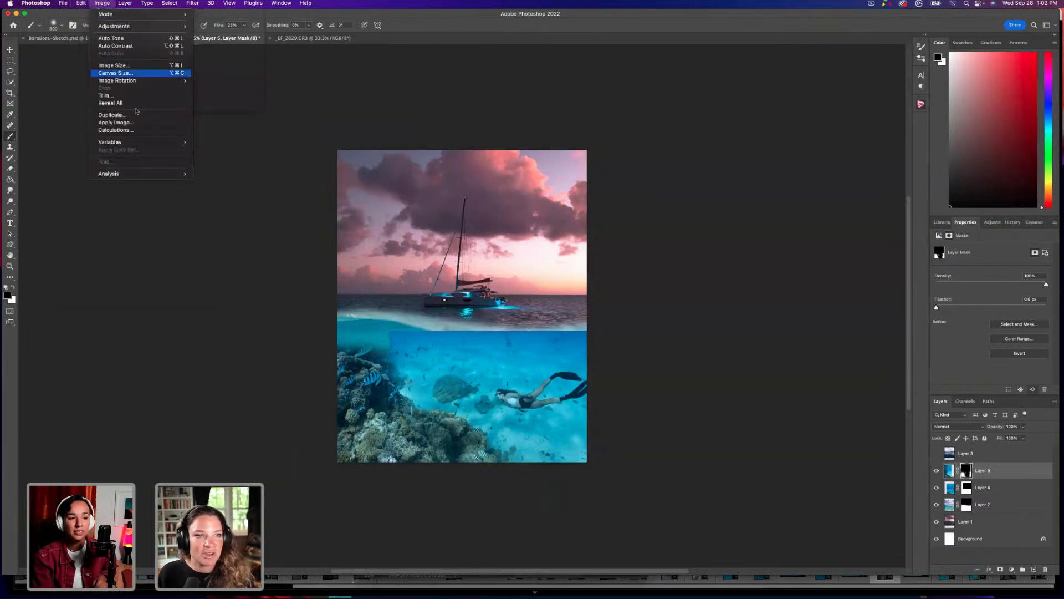
{"action": "left_click", "coordinate": [191, 290]}
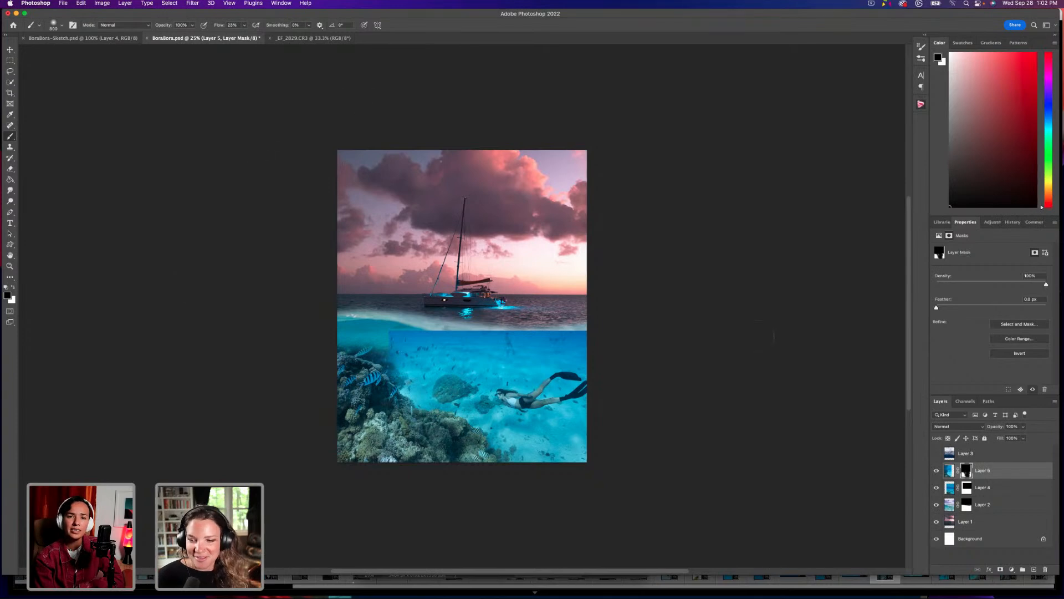
Paint black on Layer 4's mask along the waterline to blend the freediver photo's hard upper edge into the wave.
{"action": "left_click", "coordinate": [967, 488]}
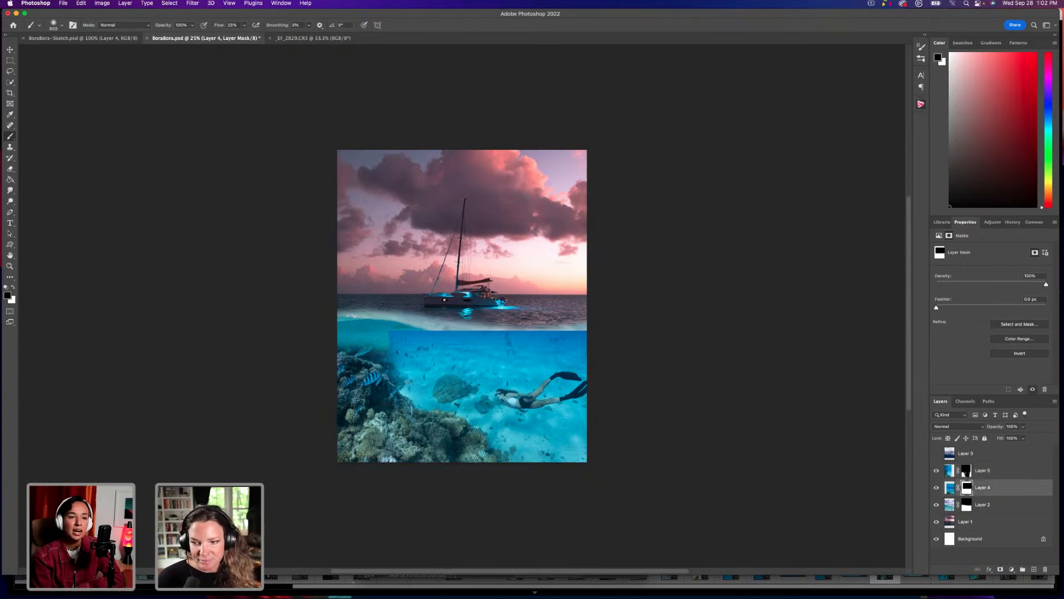
{"action": "mouse_move", "coordinate": [388, 319]}
{"action": "left_mouse_down"}
{"action": "mouse_move", "coordinate": [388, 358]}
{"action": "mouse_move", "coordinate": [394, 336]}
{"action": "mouse_move", "coordinate": [424, 342]}
{"action": "mouse_move", "coordinate": [447, 339]}
{"action": "mouse_move", "coordinate": [432, 330]}
{"action": "mouse_move", "coordinate": [469, 328]}
{"action": "mouse_move", "coordinate": [416, 320]}
{"action": "mouse_move", "coordinate": [480, 323]}
{"action": "mouse_move", "coordinate": [501, 335]}
{"action": "mouse_move", "coordinate": [479, 333]}
{"action": "mouse_move", "coordinate": [508, 338]}
{"action": "mouse_move", "coordinate": [480, 339]}
{"action": "left_mouse_up"}
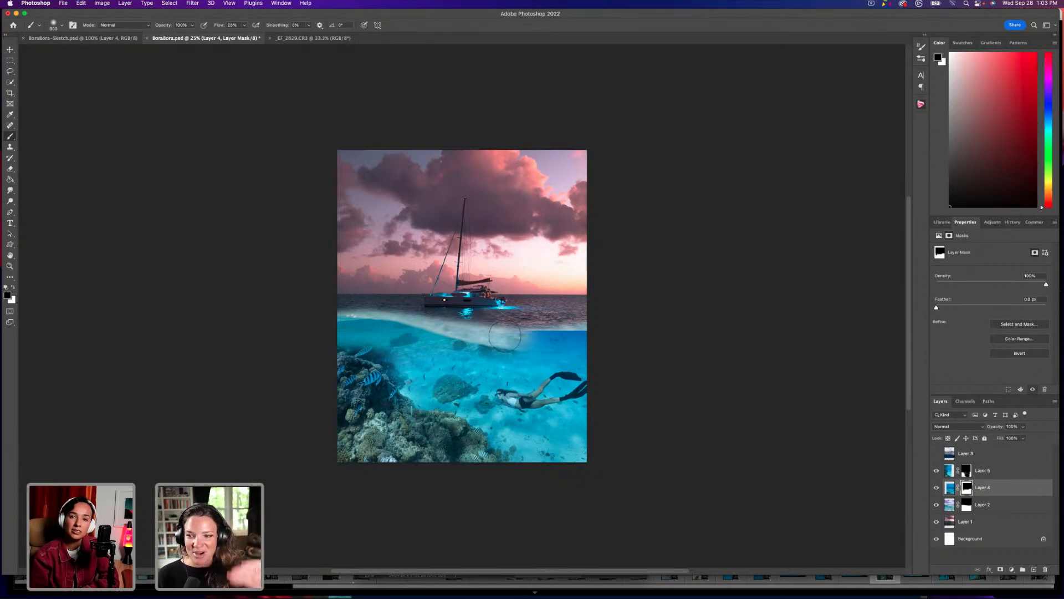
{"action": "mouse_move", "coordinate": [522, 337]}
{"action": "left_mouse_down"}
{"action": "mouse_move", "coordinate": [579, 336]}
{"action": "mouse_move", "coordinate": [522, 332]}
{"action": "mouse_move", "coordinate": [571, 336]}
{"action": "mouse_move", "coordinate": [540, 339]}
{"action": "mouse_move", "coordinate": [571, 353]}
{"action": "mouse_move", "coordinate": [460, 334]}
{"action": "mouse_move", "coordinate": [515, 355]}
{"action": "mouse_move", "coordinate": [576, 344]}
{"action": "mouse_move", "coordinate": [442, 344]}
{"action": "mouse_move", "coordinate": [421, 357]}
{"action": "mouse_move", "coordinate": [473, 341]}
{"action": "mouse_move", "coordinate": [461, 350]}
{"action": "left_mouse_up"}
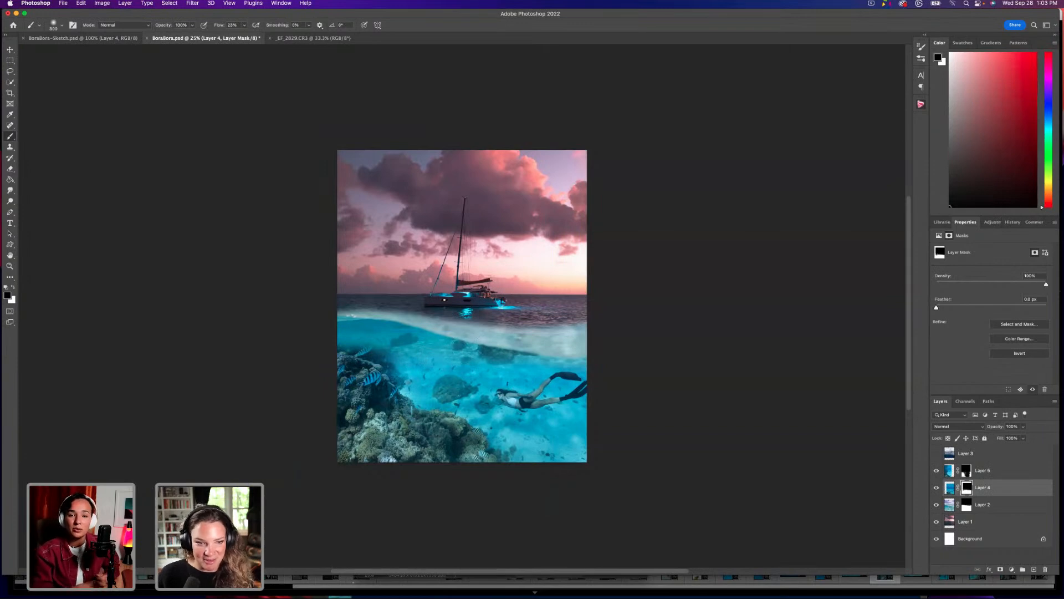
Reduce the brush size and switch the painting colour to white for Layer 4's mask.
{"action": "key", "text": "super+equal"}
{"action": "key", "text": "super+equal"}
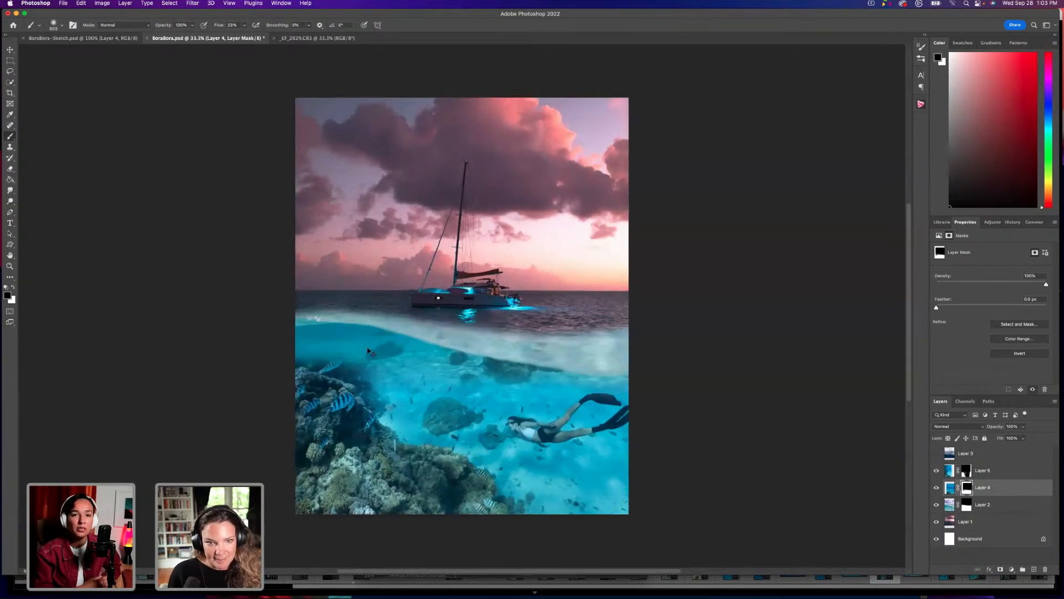
{"action": "key", "text": "bracketleft"}
{"action": "key", "text": "bracketleft"}
{"action": "key", "text": "bracketleft"}
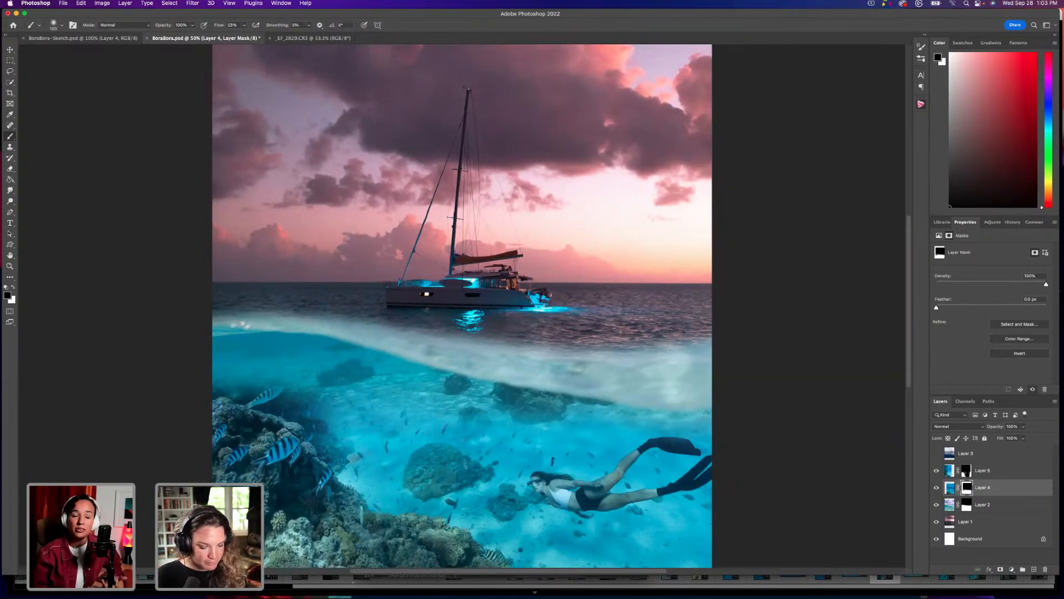
{"action": "key", "text": "x"}
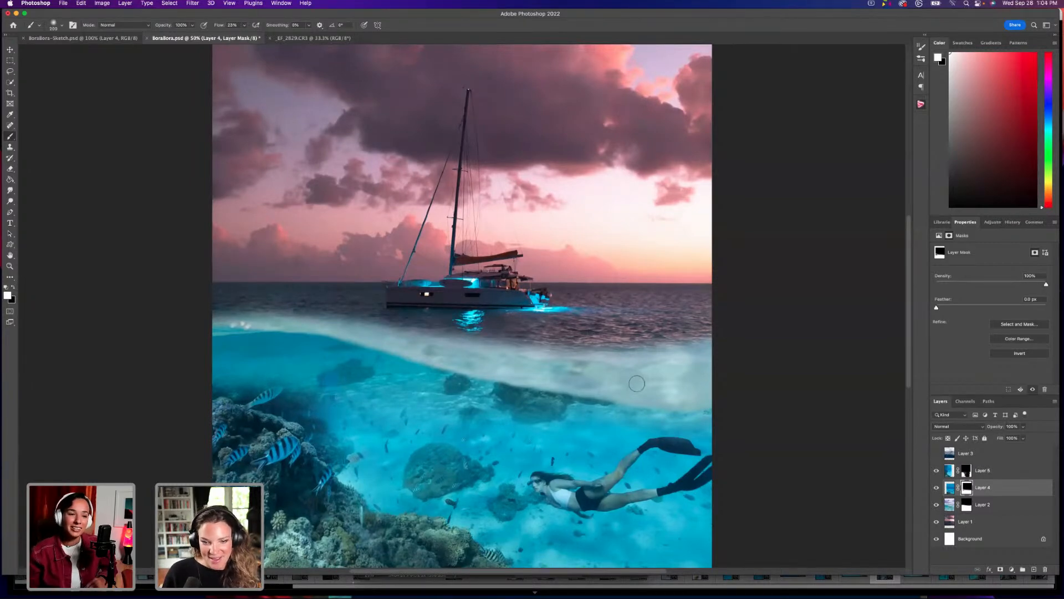
{"action": "key", "text": "super+minus"}
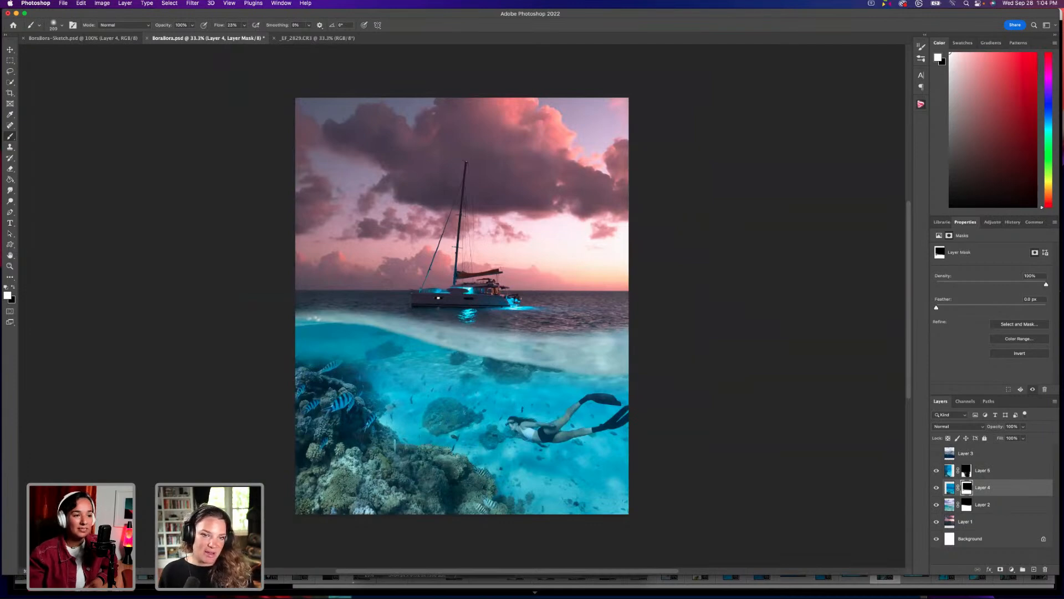
Compare the composite with the BoraBora-Sketch.psd mock-up, then return to BoraBora.psd.
{"action": "left_click", "coordinate": [119, 39]}
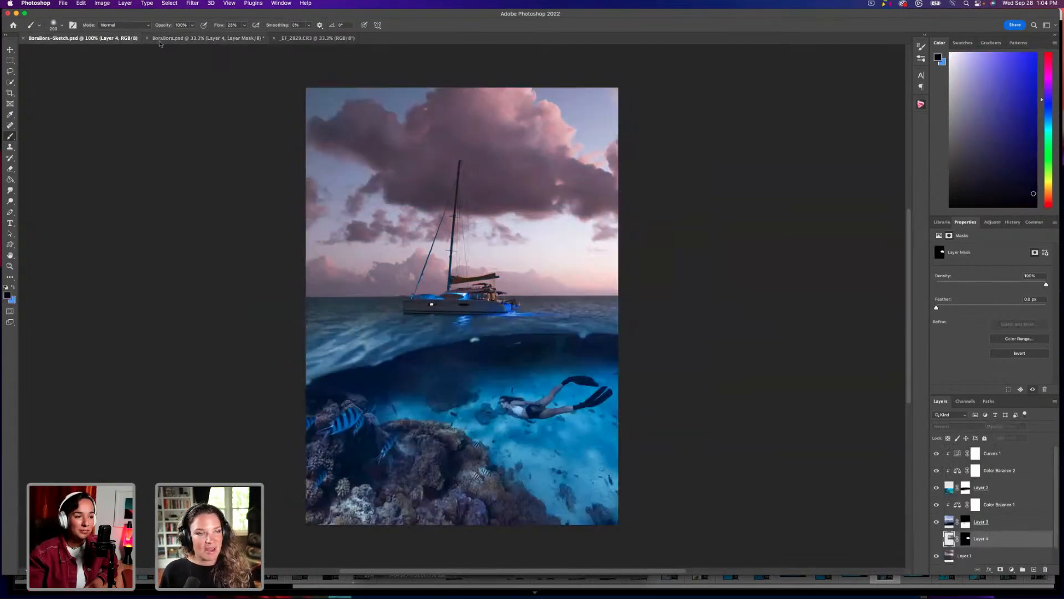
{"action": "left_click", "coordinate": [179, 39]}
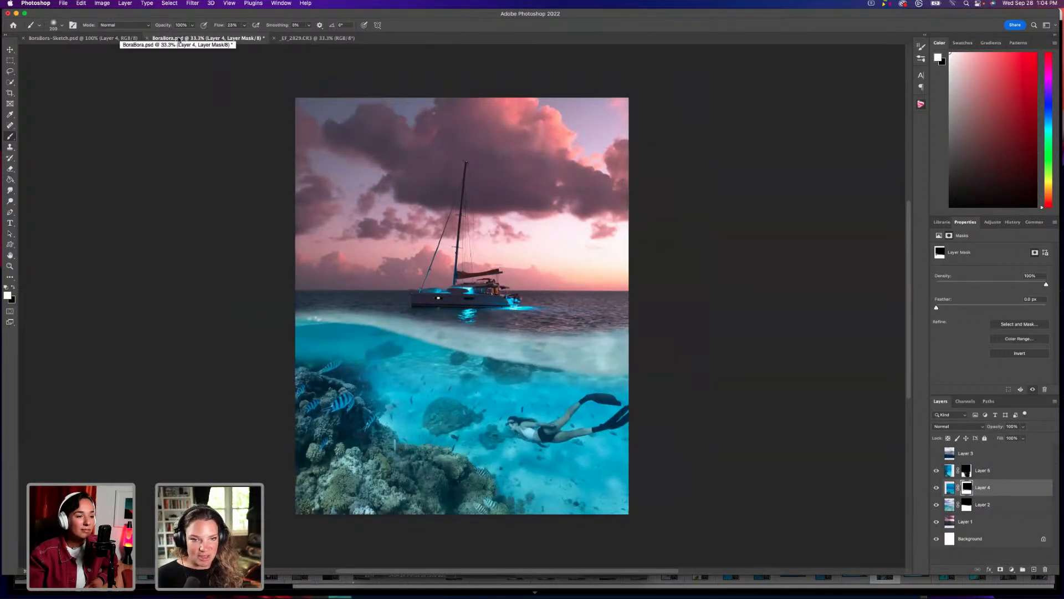
{"action": "left_click", "coordinate": [109, 39]}
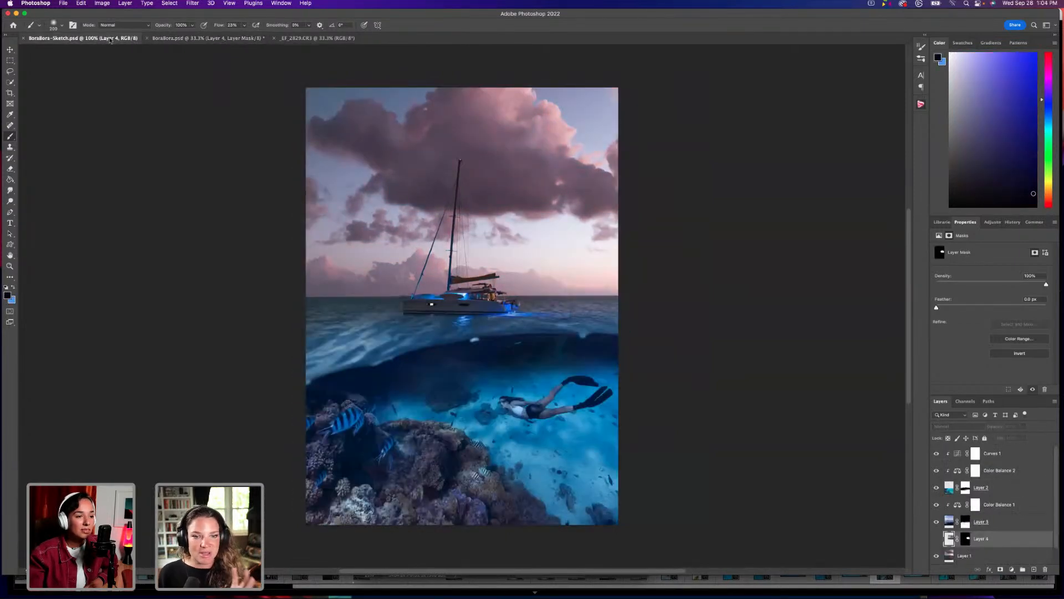
{"action": "left_click", "coordinate": [197, 40]}
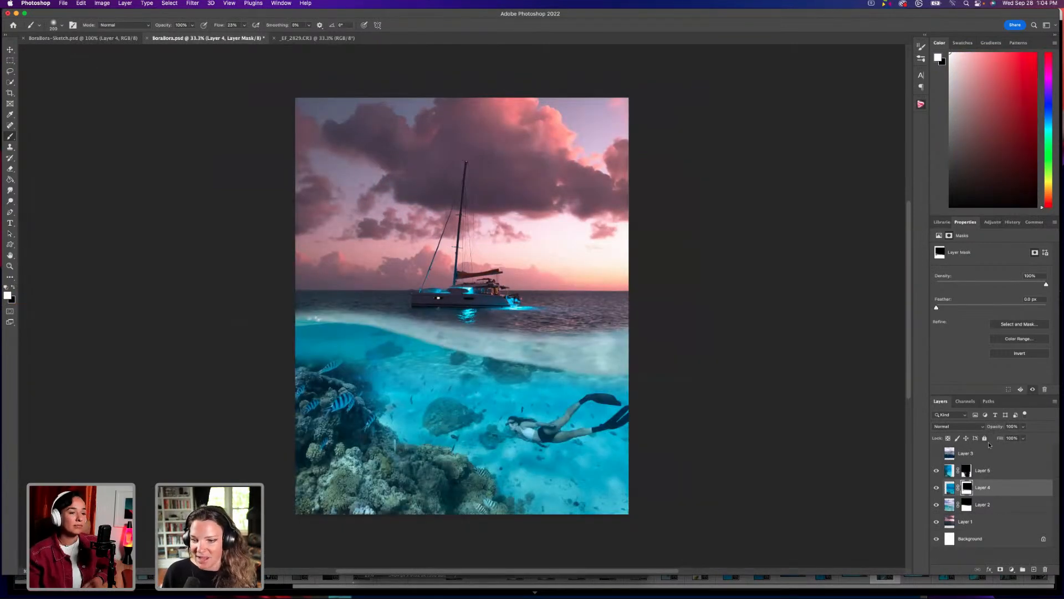
Toggle Layer 3's visibility and Layer 2's mask to check what each contributes, leaving Layer 3 hidden and the mask enabled.
{"action": "left_click", "coordinate": [936, 453]}
{"action": "left_click", "coordinate": [937, 454]}
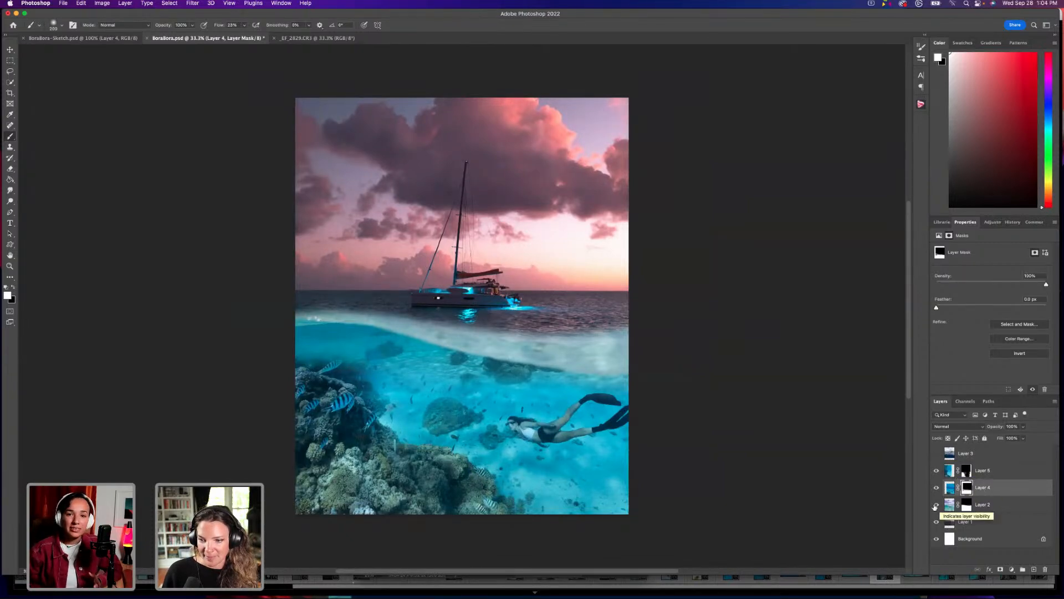
{"action": "left_click", "coordinate": [967, 504], "text": "shift"}
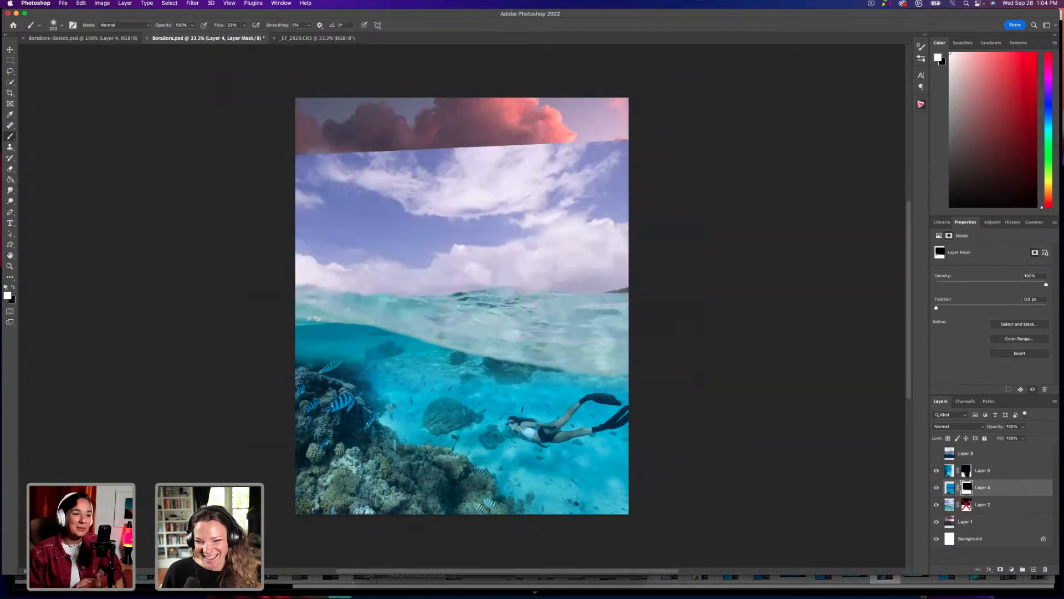
{"action": "left_click", "coordinate": [968, 503], "text": "shift"}
{"action": "left_click", "coordinate": [969, 504], "text": "shift"}
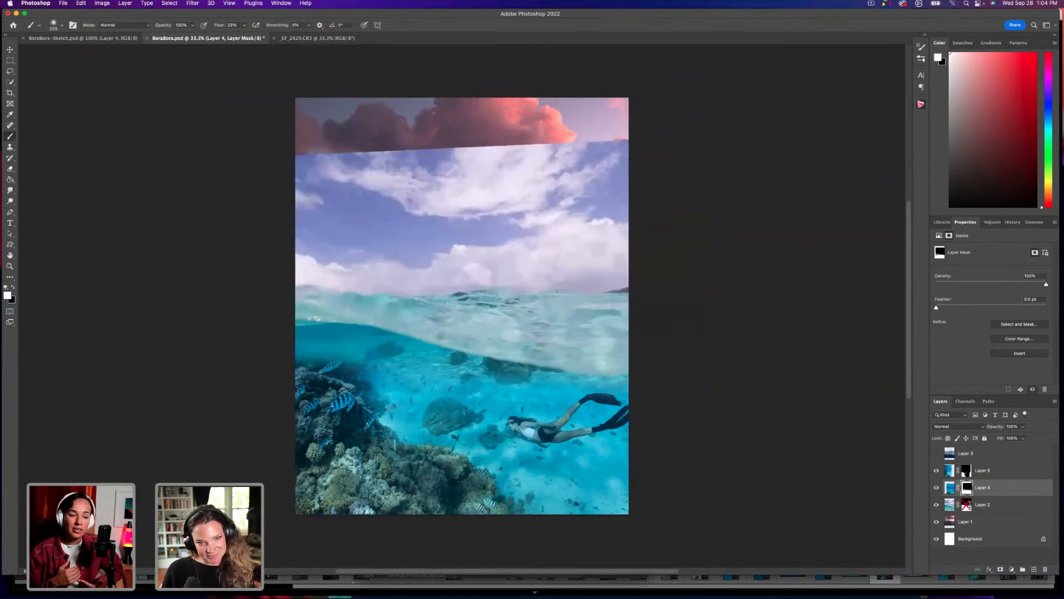
{"action": "left_click", "coordinate": [969, 504], "text": "shift"}
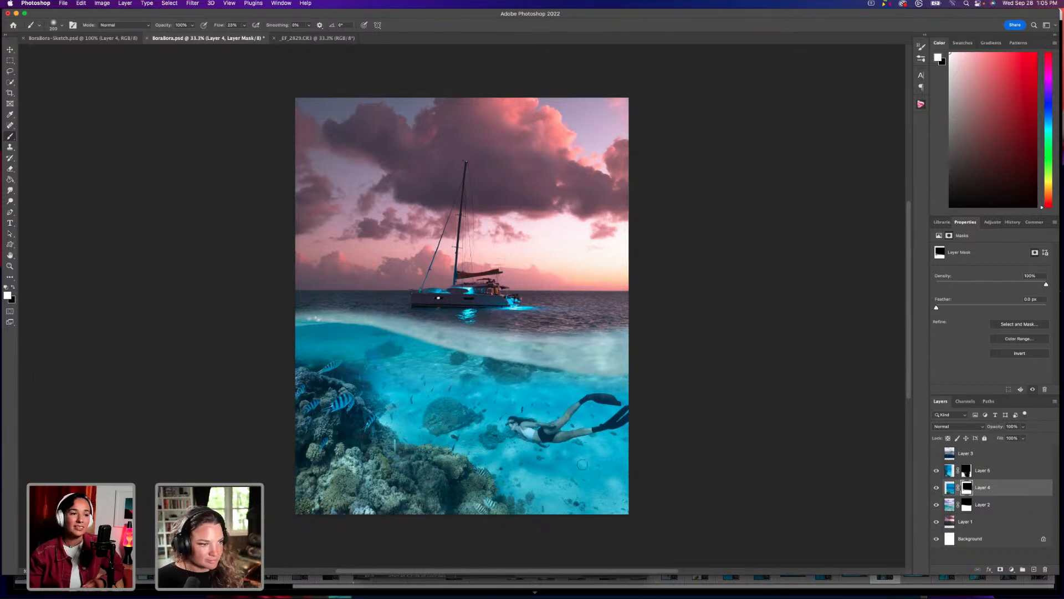
Add a Curves adjustment layer directly above Layer 2 and clip it to that layer.
{"action": "left_click", "coordinate": [949, 470]}
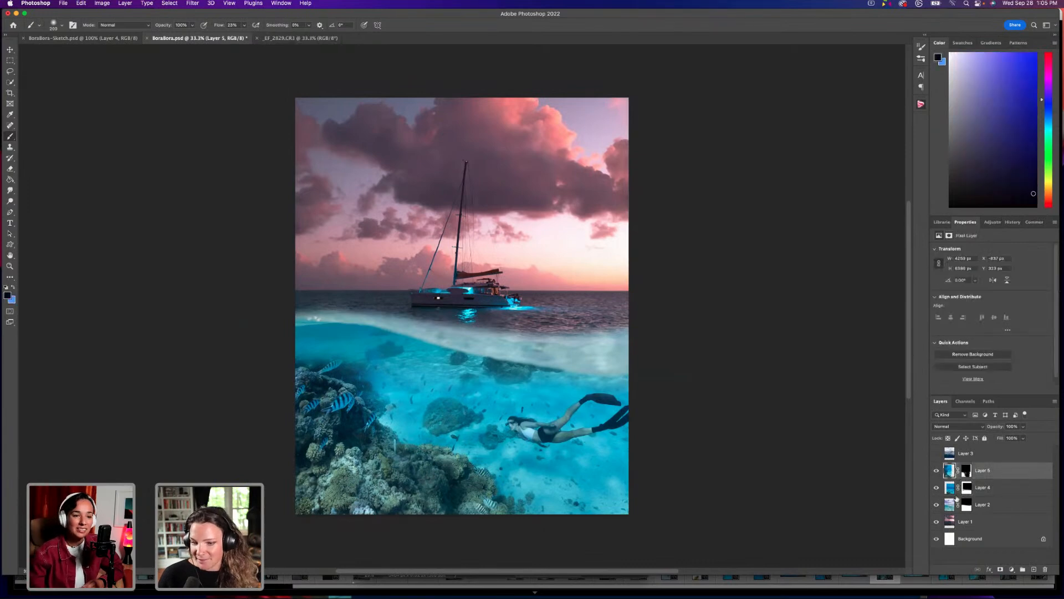
{"action": "left_click", "coordinate": [949, 504]}
{"action": "key", "text": "super+equal"}
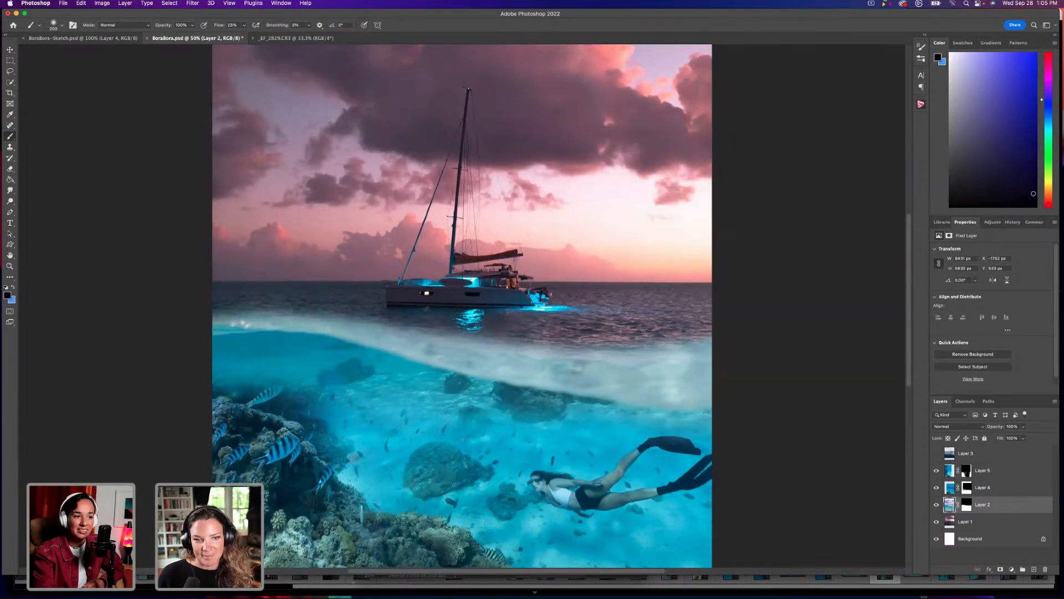
{"action": "scroll", "coordinate": [462, 307], "scroll_direction": "down", "scroll_amount": 2}
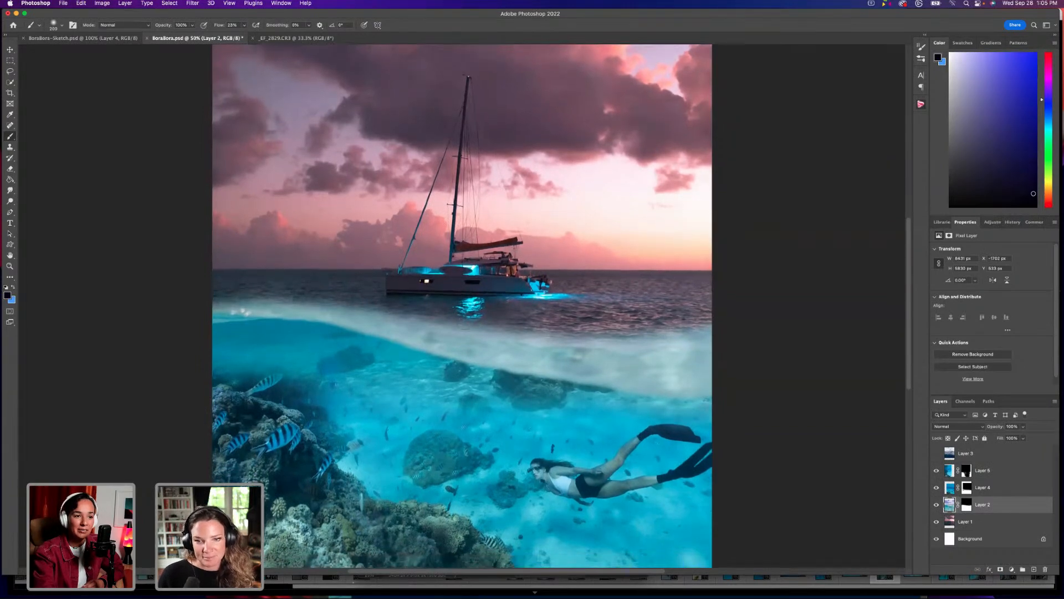
{"action": "left_click", "coordinate": [1011, 569]}
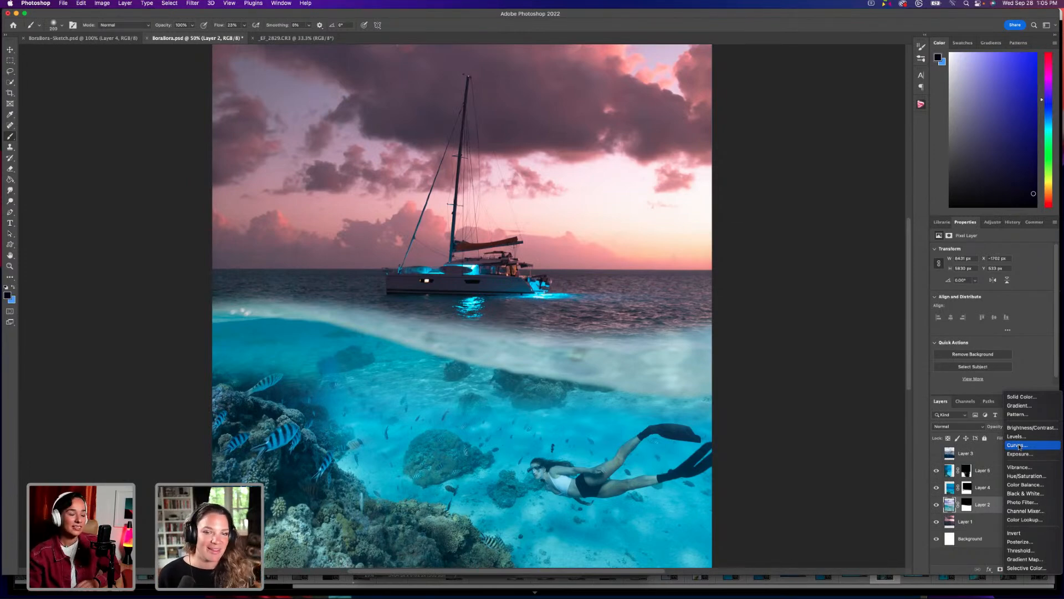
{"action": "left_click", "coordinate": [1019, 446]}
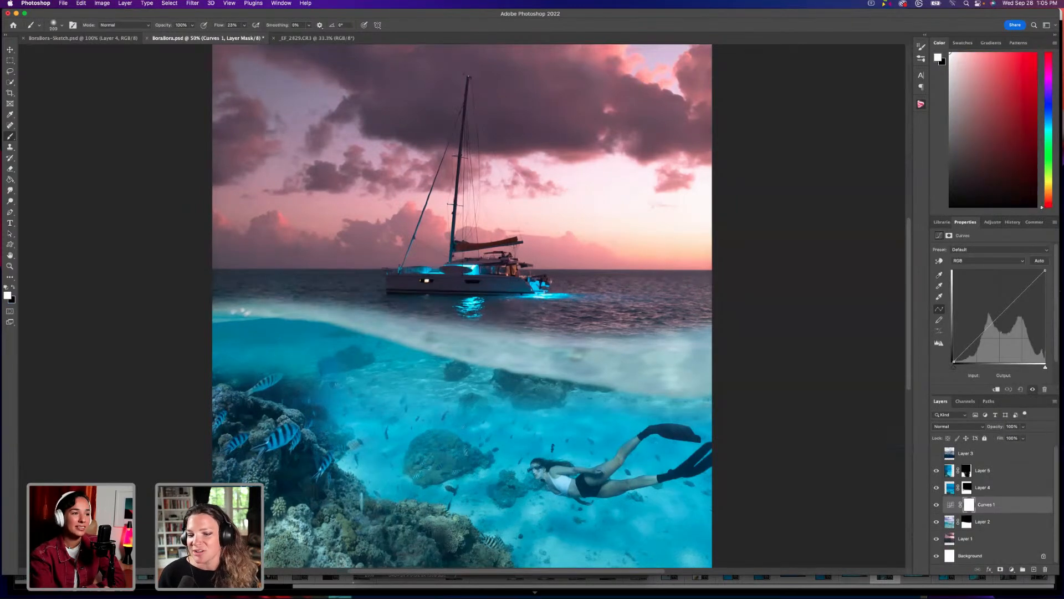
{"action": "left_click", "coordinate": [953, 510], "text": "alt"}
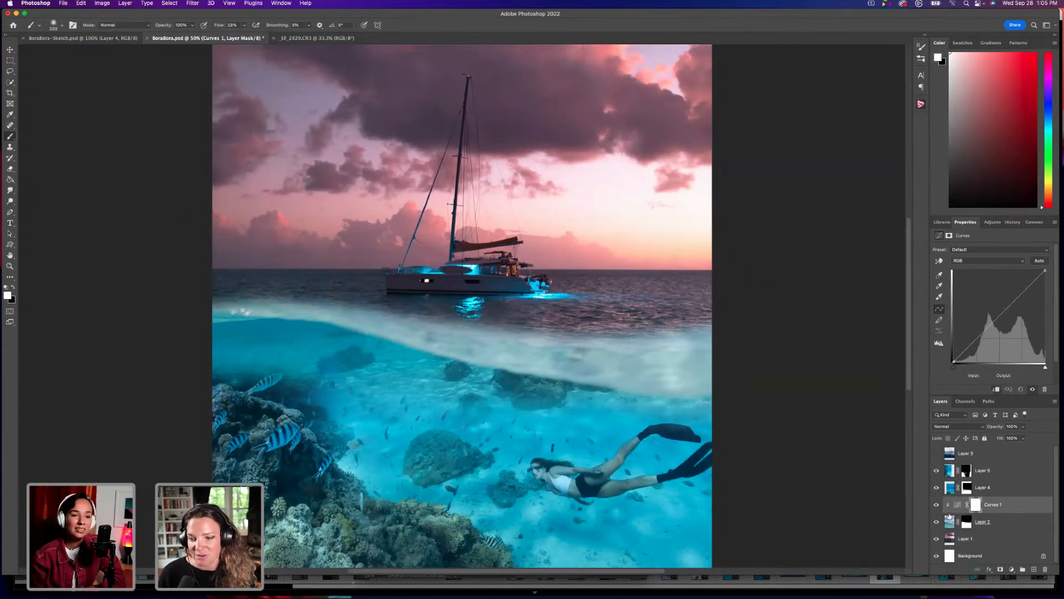
Rename Layer 2 as "Waterline" and Layer 1 as "Boat Sunset".
{"action": "double_click", "coordinate": [983, 522]}
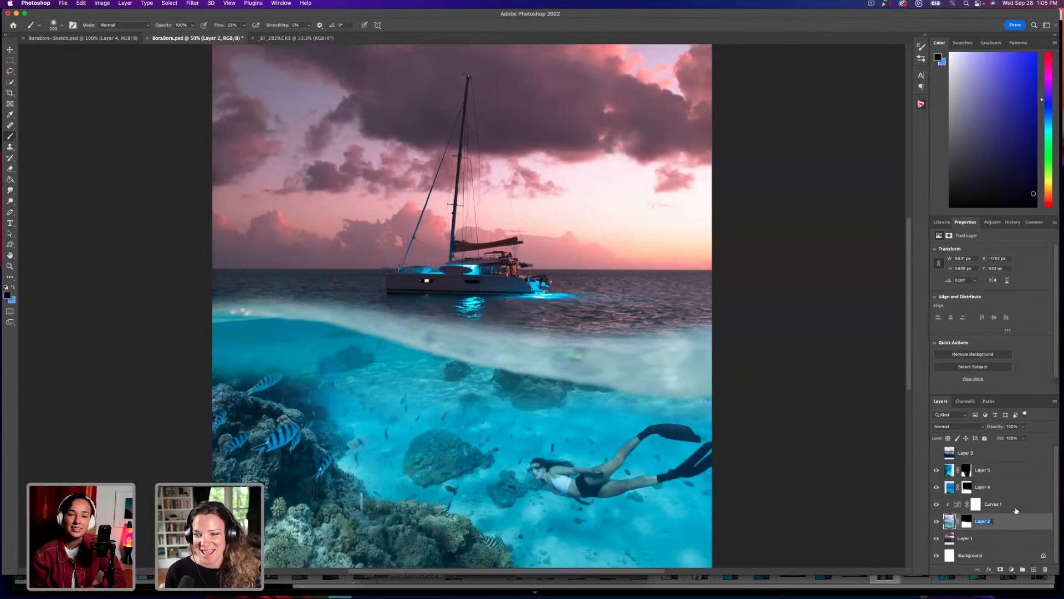
{"action": "type", "text": "Waterline"}
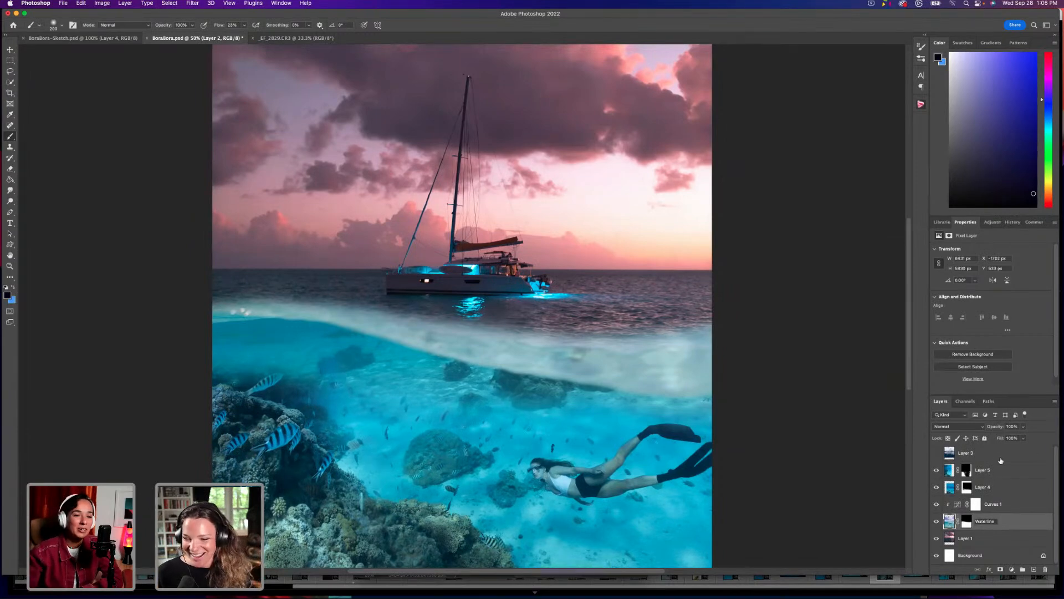
{"action": "key", "text": "Return"}
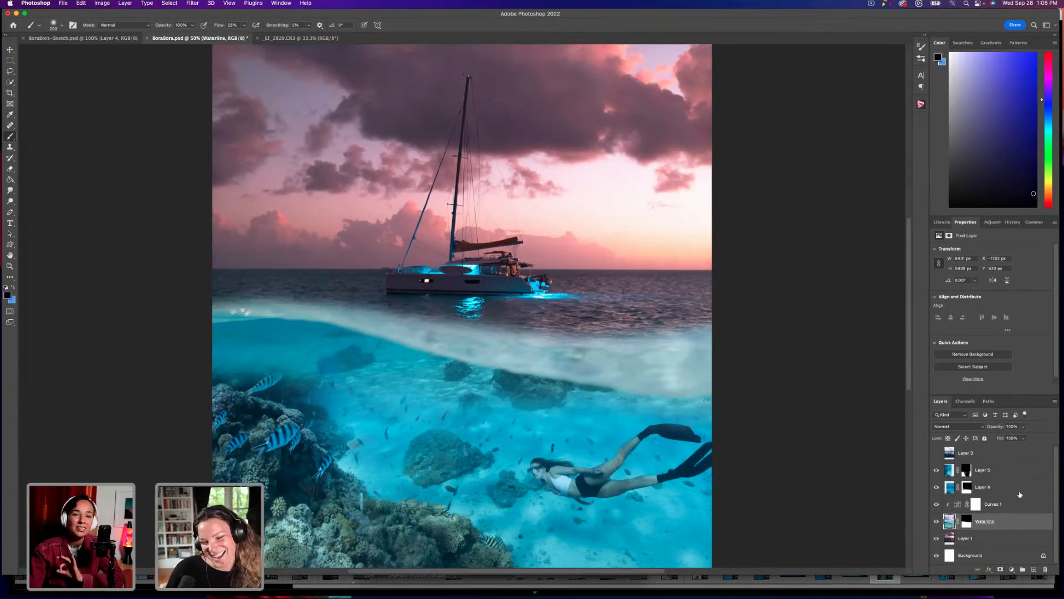
{"action": "left_click", "coordinate": [970, 540]}
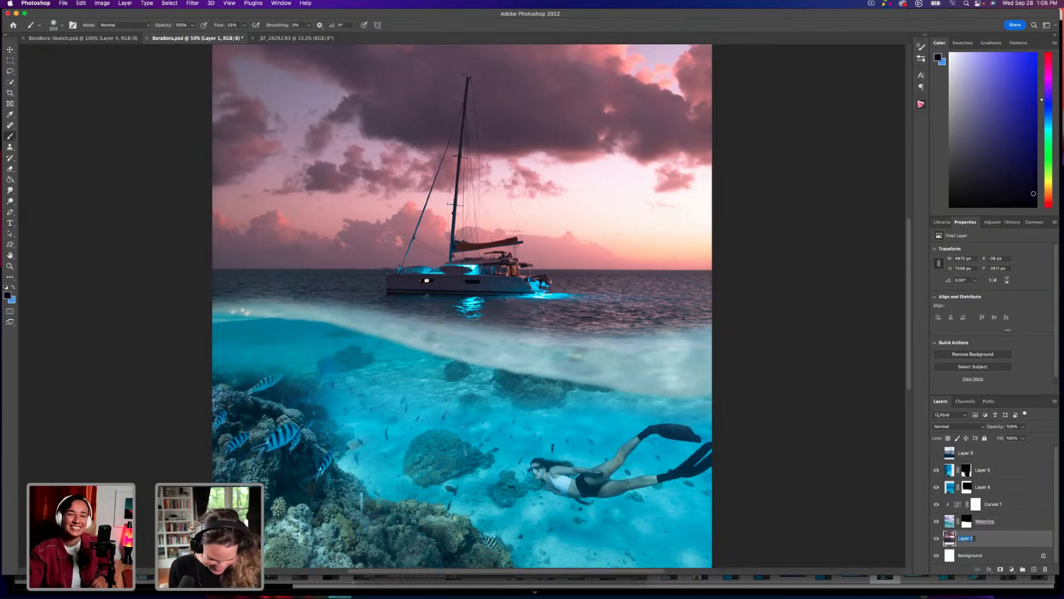
{"action": "type", "text": "Boat"}
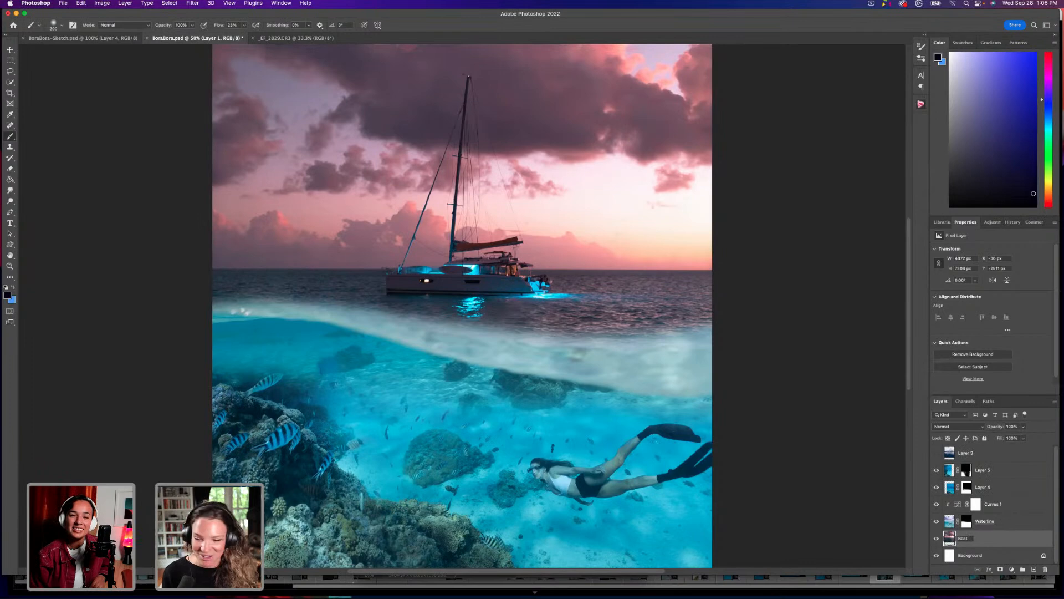
{"action": "type", "text": "Sunset"}
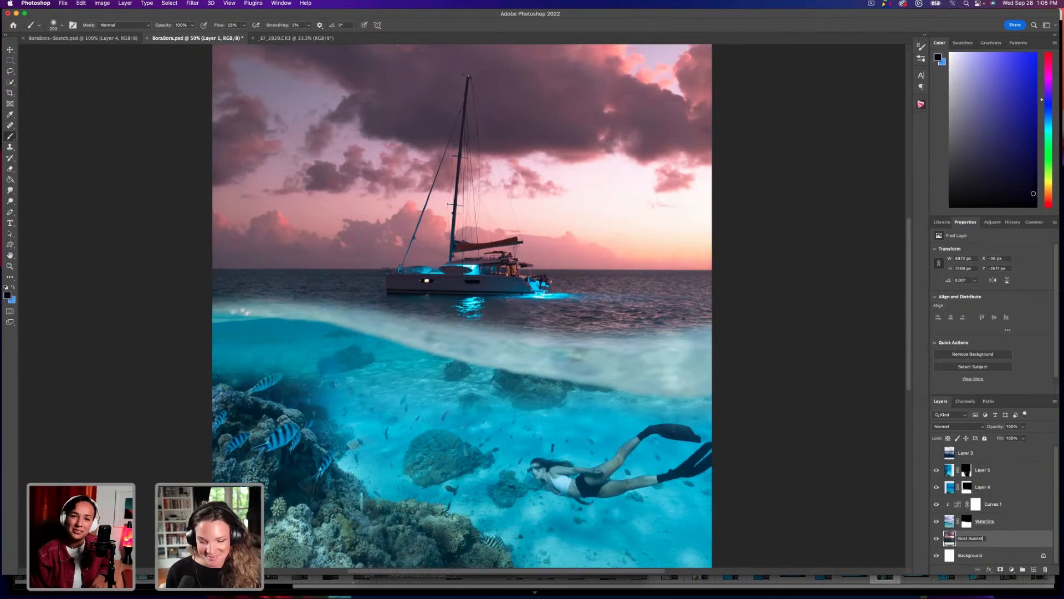
{"action": "key", "text": "Return"}
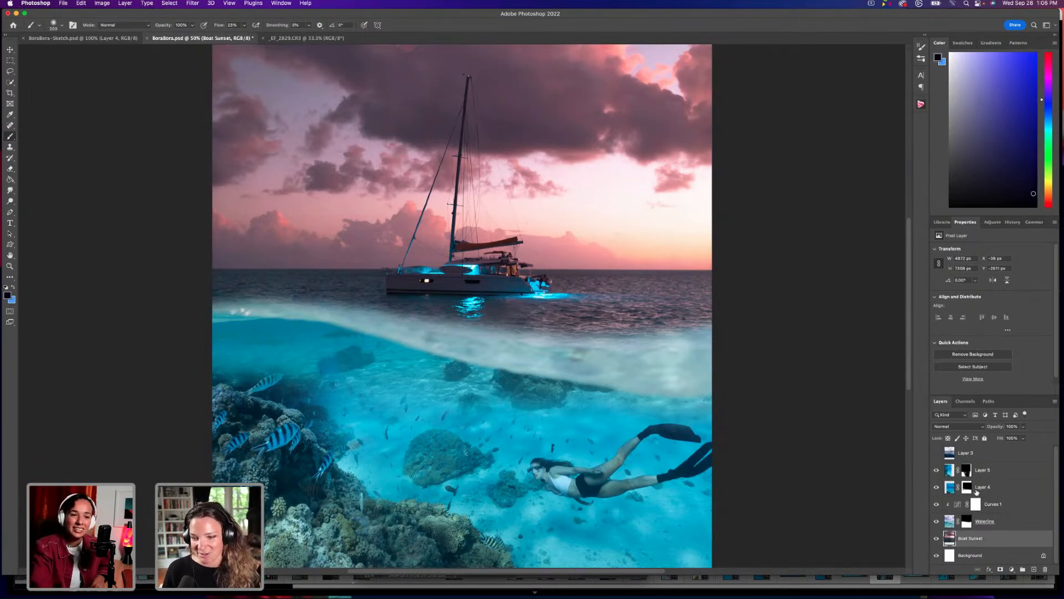
Check what Layer 4 contains by toggling its visibility, and rename it with the freediver's first name.
{"action": "left_click", "coordinate": [936, 487]}
{"action": "left_click", "coordinate": [936, 488]}
{"action": "double_click", "coordinate": [988, 487]}
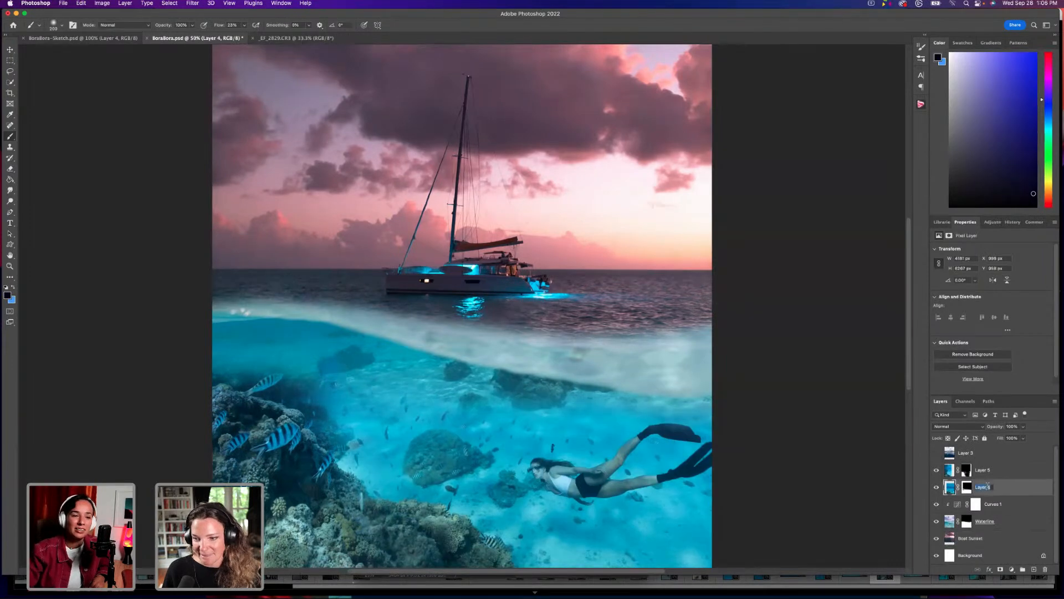
{"action": "type", "text": "Mad"}
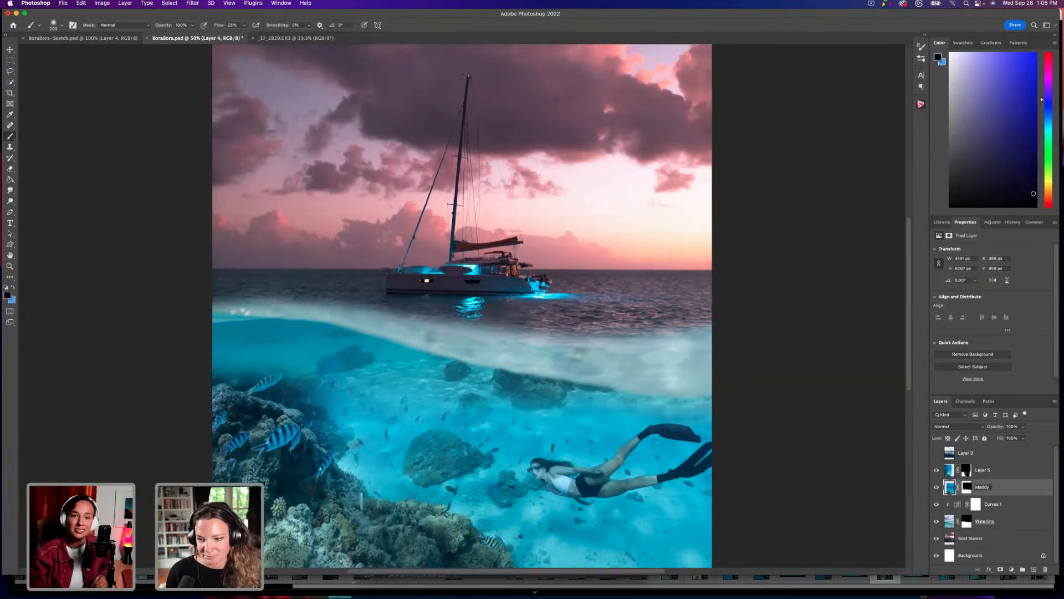
{"action": "type", "text": "dy"}
{"action": "key", "text": "Return"}
Check Layer 5's content and rename it as "Coral", and rename Layer 3 as "Extra waterline".
{"action": "left_click", "coordinate": [936, 470]}
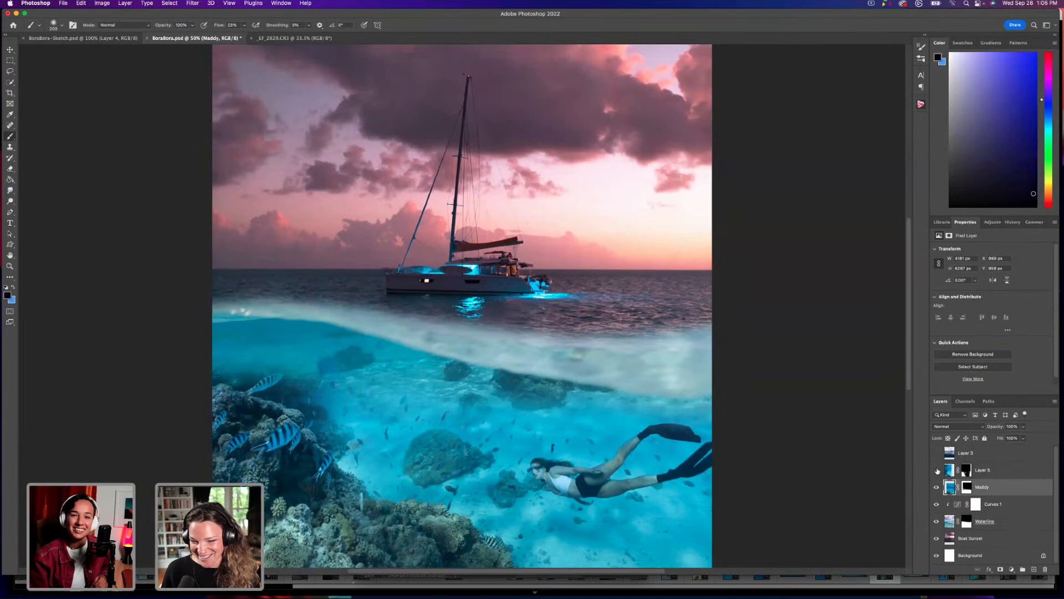
{"action": "left_click", "coordinate": [937, 470]}
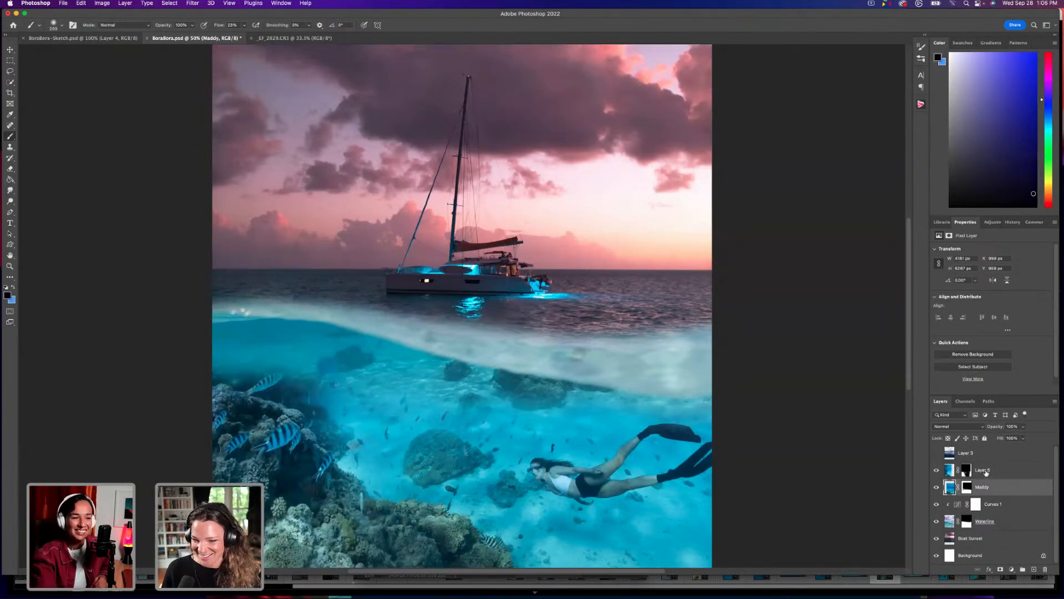
{"action": "double_click", "coordinate": [983, 470]}
{"action": "type", "text": "Coral"}
{"action": "key", "text": "Return"}
{"action": "double_click", "coordinate": [965, 453]}
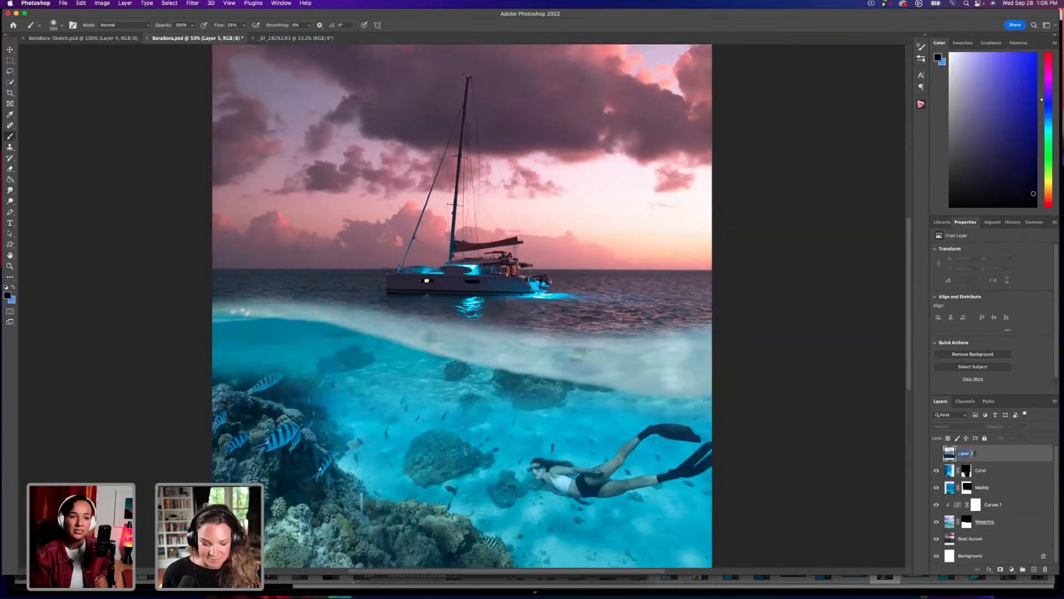
{"action": "type", "text": "Extra waterline"}
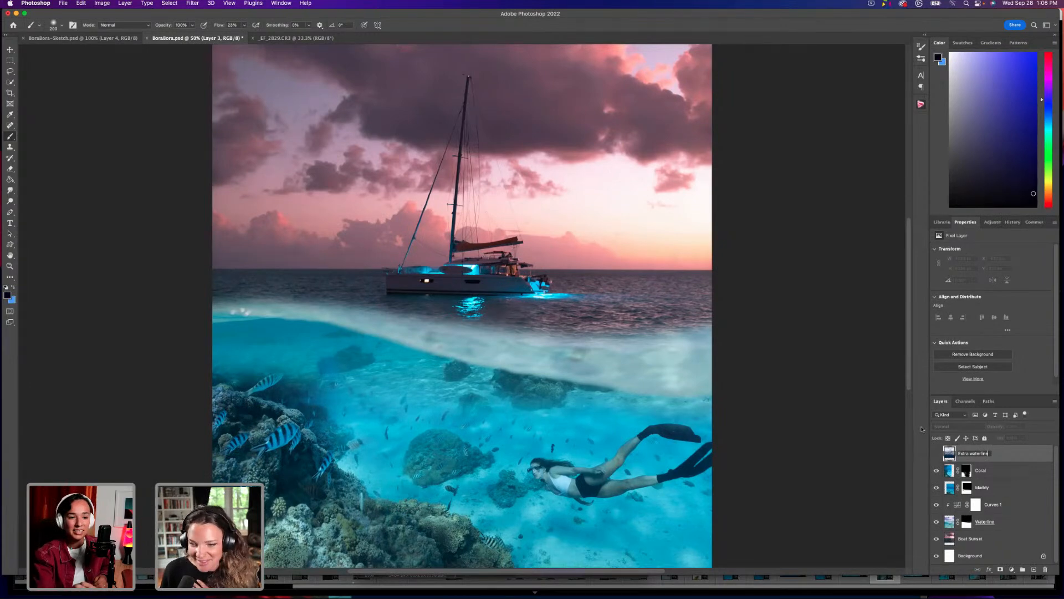
{"action": "key", "text": "Return"}
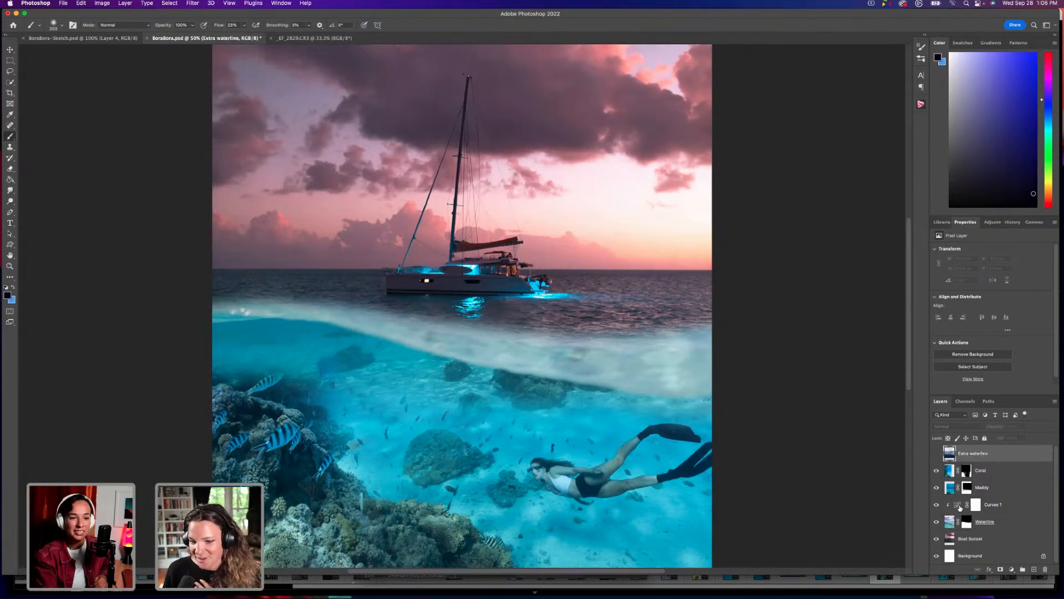
Darken the Waterline layer with its clipped curve, setting the highlight endpoint to about input 246, output 214 and a midtone point to about 170, 78.
{"action": "left_click", "coordinate": [960, 507]}
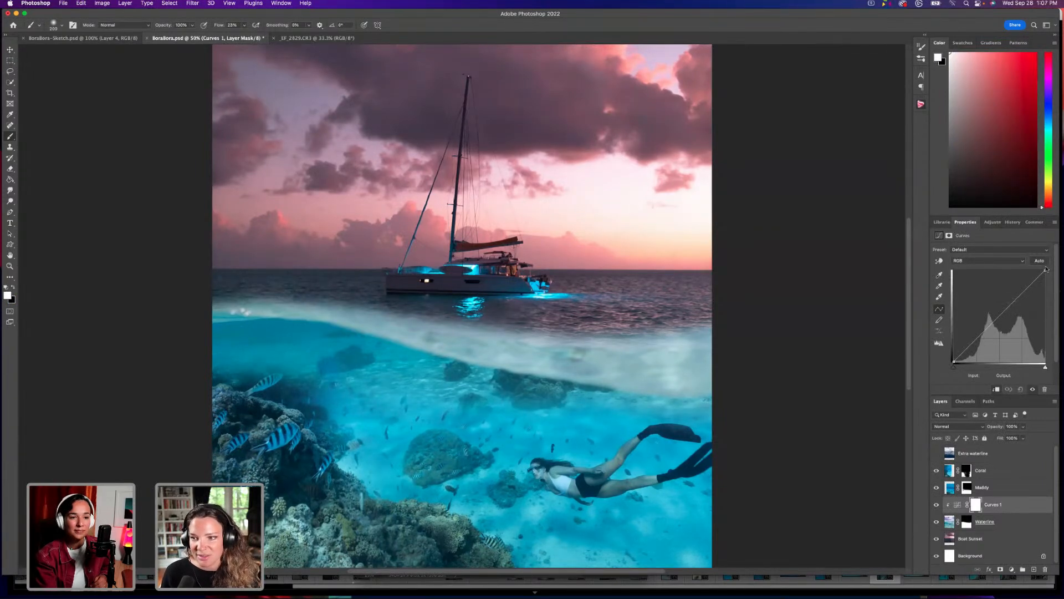
{"action": "left_click_drag", "start_coordinate": [1045, 271], "coordinate": [1045, 301]}
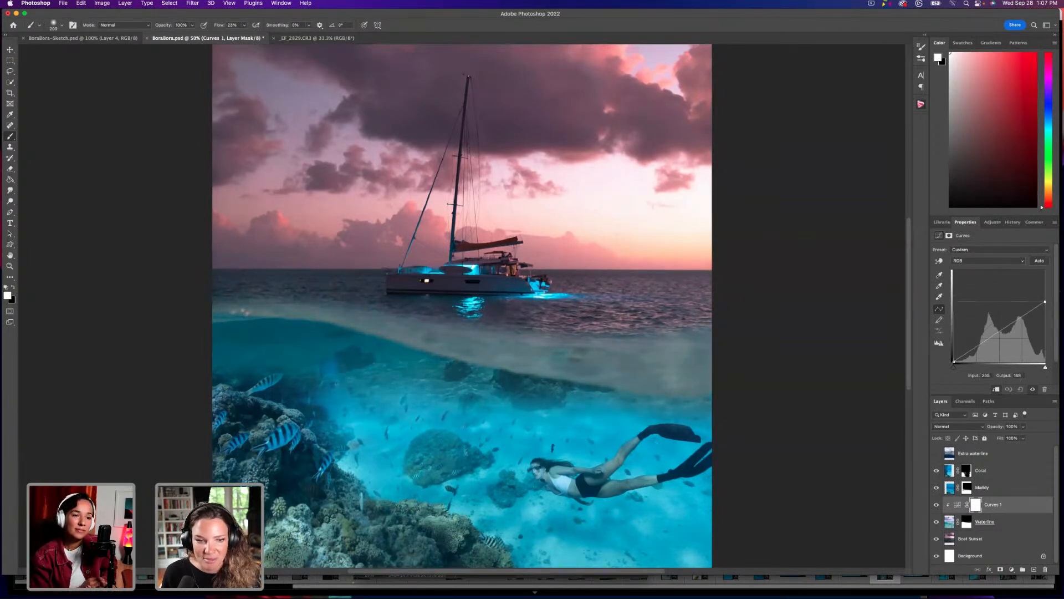
{"action": "left_click_drag", "start_coordinate": [1046, 303], "coordinate": [1045, 306]}
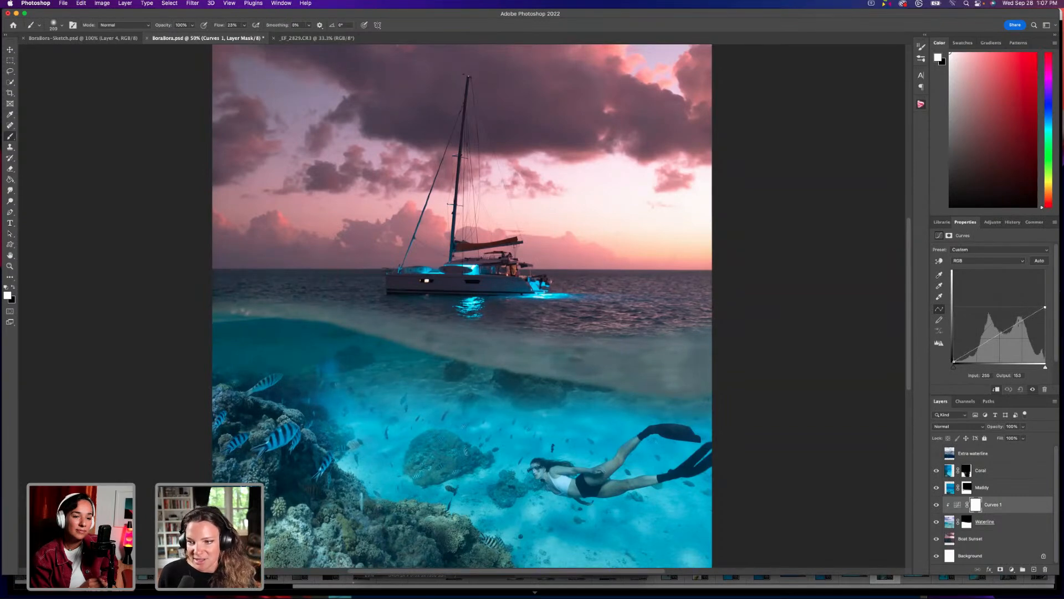
{"action": "left_click_drag", "start_coordinate": [1018, 323], "coordinate": [1041, 286]}
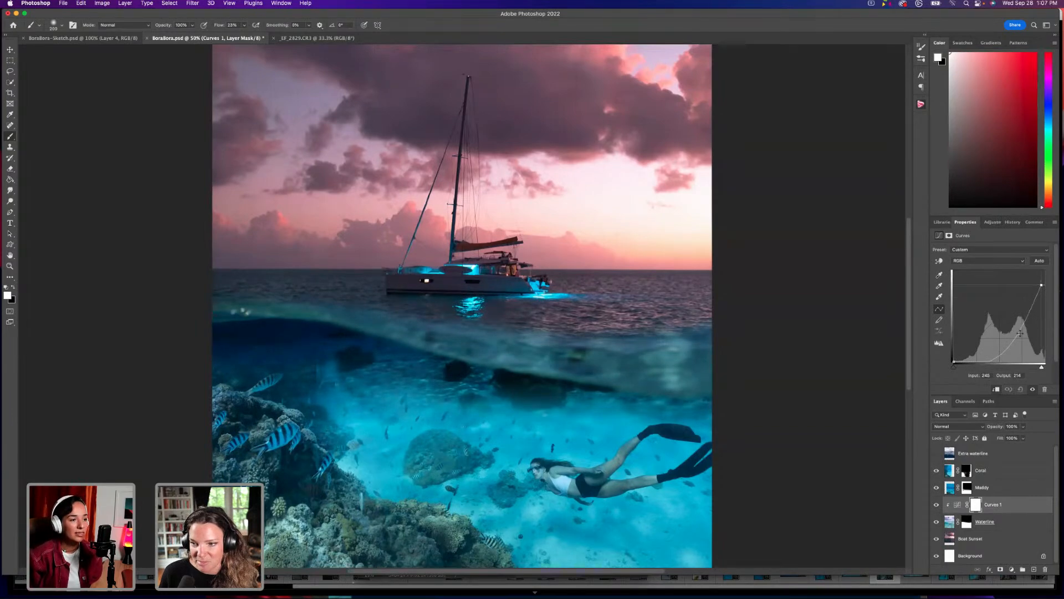
{"action": "left_click_drag", "start_coordinate": [1020, 334], "coordinate": [1014, 333]}
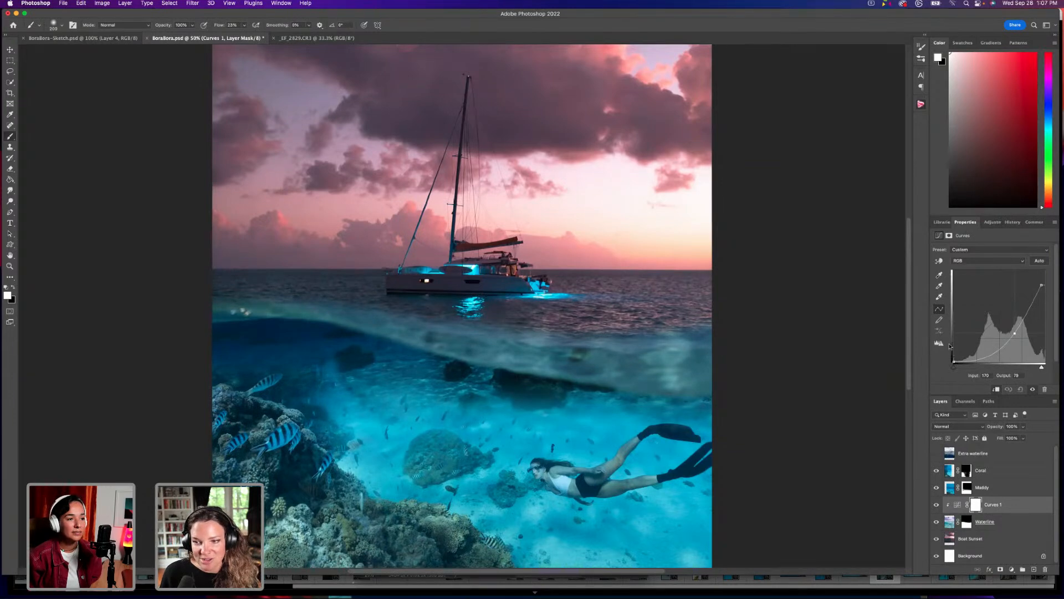
{"action": "mouse_move", "coordinate": [954, 361]}
{"action": "left_mouse_down"}
{"action": "mouse_move", "coordinate": [954, 307]}
{"action": "mouse_move", "coordinate": [953, 361]}
{"action": "left_mouse_up"}
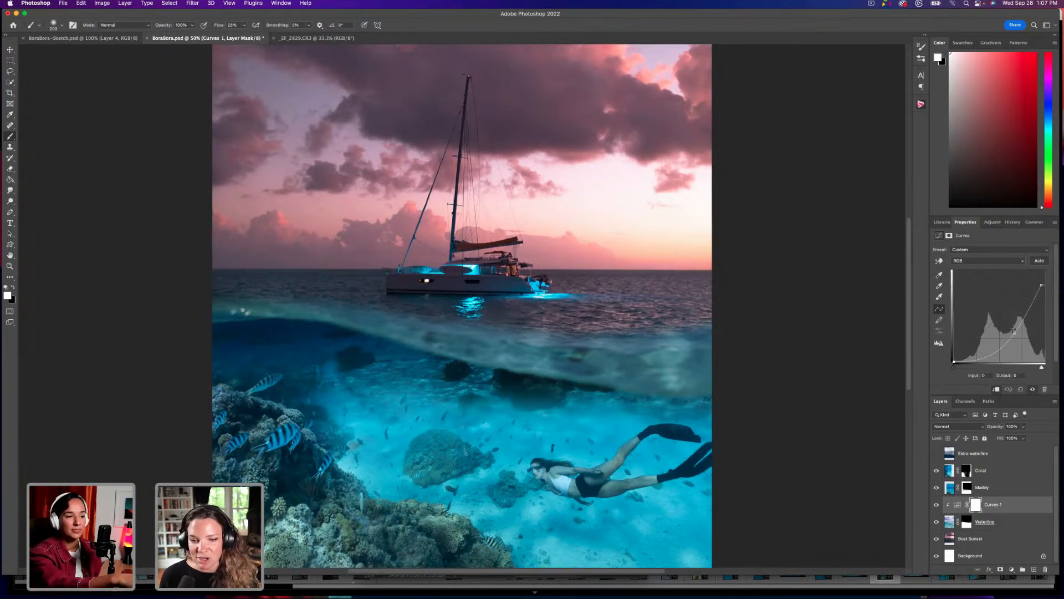
Try an extreme curve on the Waterline layer with strongly raised shadows and a lowered midtone point, and undo both changes.
{"action": "left_click_drag", "start_coordinate": [973, 355], "coordinate": [974, 283]}
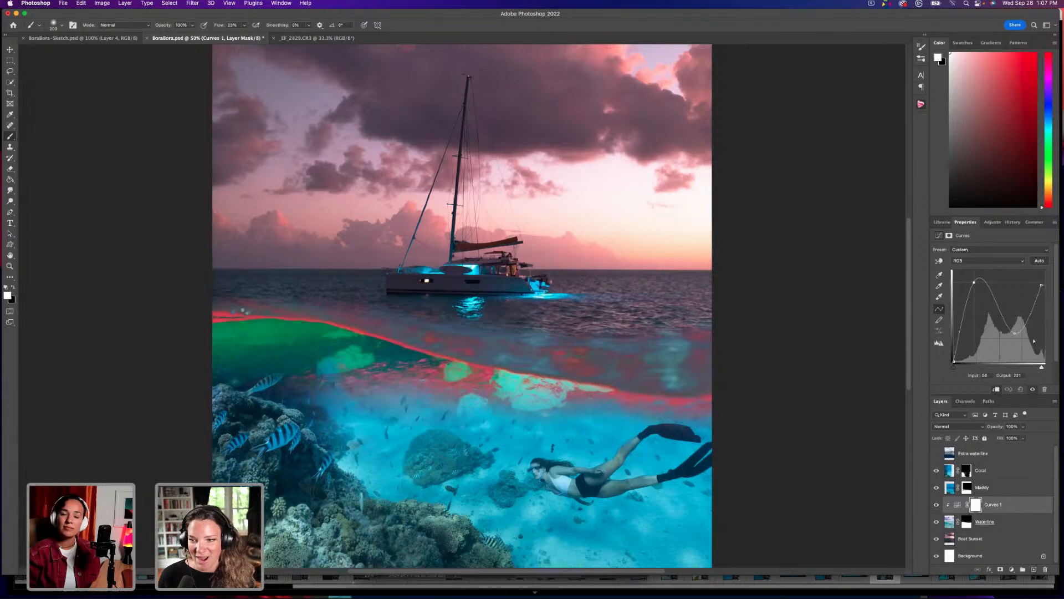
{"action": "mouse_move", "coordinate": [1014, 332]}
{"action": "left_mouse_down"}
{"action": "mouse_move", "coordinate": [1016, 354]}
{"action": "mouse_move", "coordinate": [1018, 341]}
{"action": "left_mouse_up"}
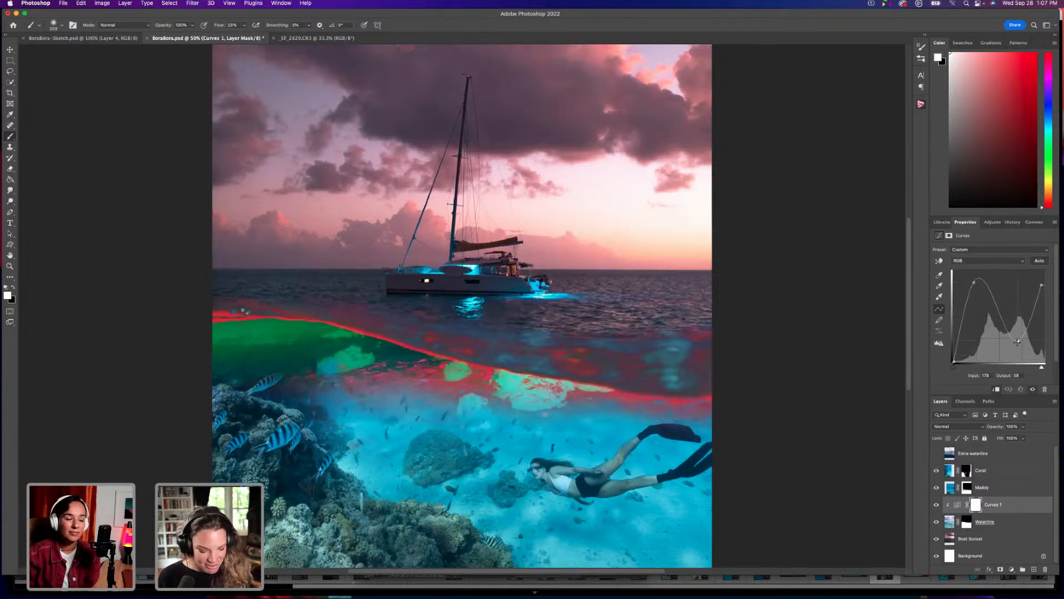
{"action": "key", "text": "super+z"}
{"action": "key", "text": "super+z"}
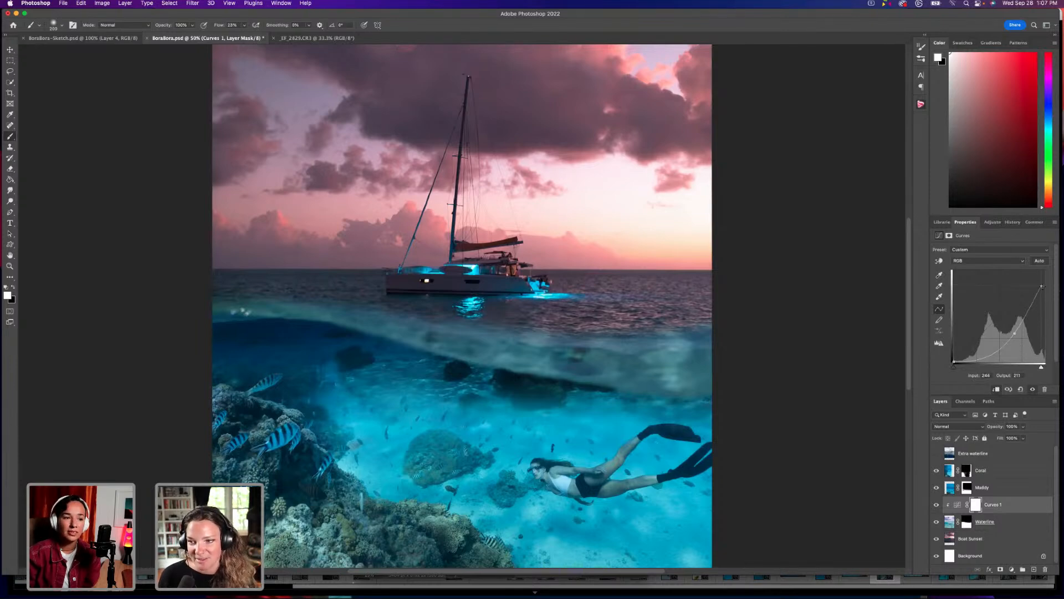
Fine-tune the Waterline curve, moving the highlight endpoint to about input 248, output 215 and the midtone point to about input 161, output 55.
{"action": "left_click_drag", "start_coordinate": [1041, 287], "coordinate": [1037, 286]}
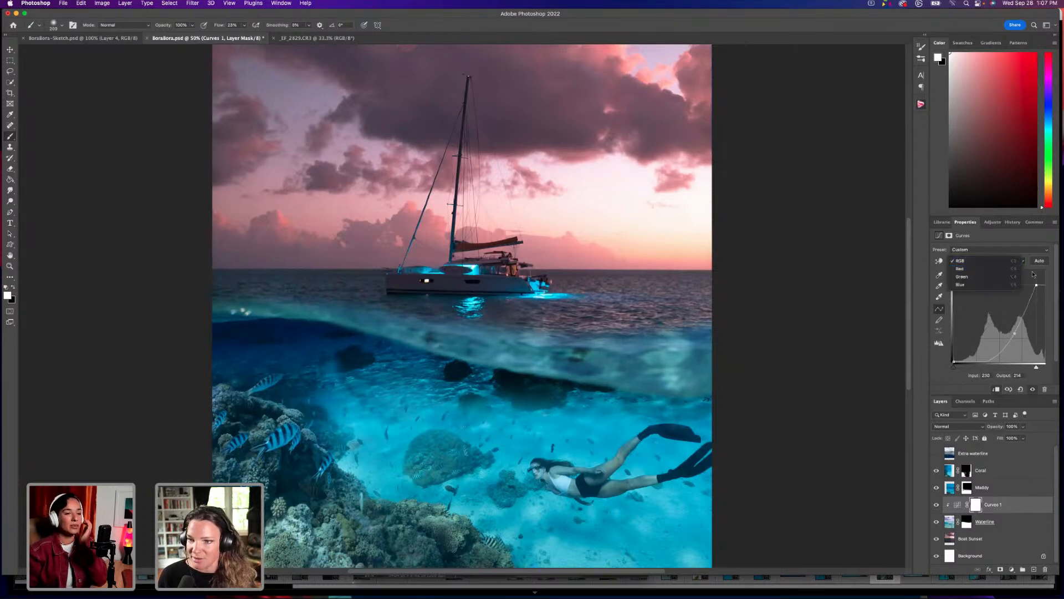
{"action": "left_click_drag", "start_coordinate": [1037, 285], "coordinate": [1041, 283]}
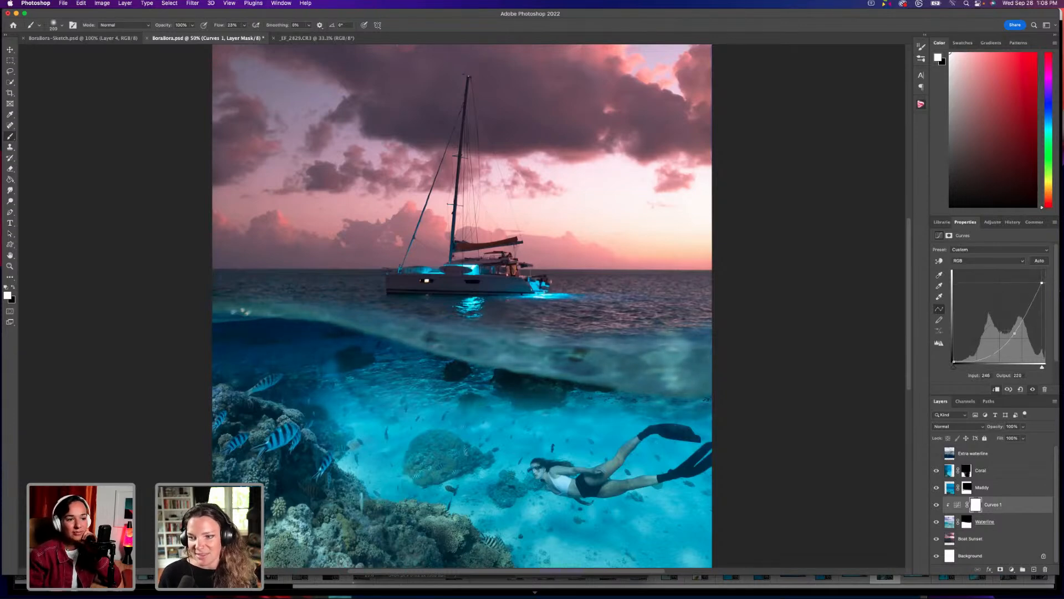
{"action": "left_click", "coordinate": [1013, 332]}
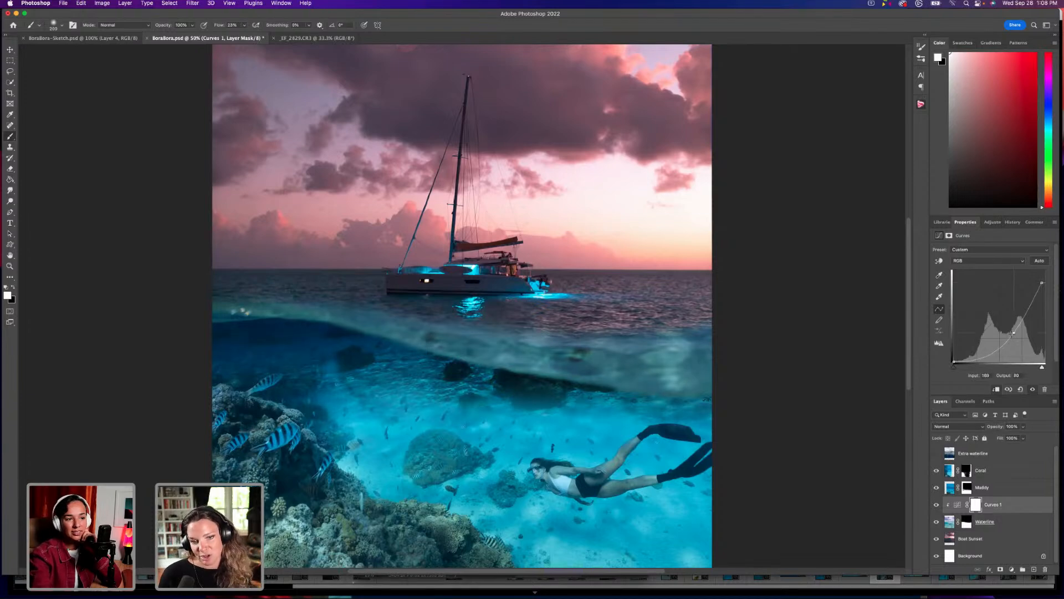
{"action": "left_click_drag", "start_coordinate": [1011, 331], "coordinate": [1011, 337]}
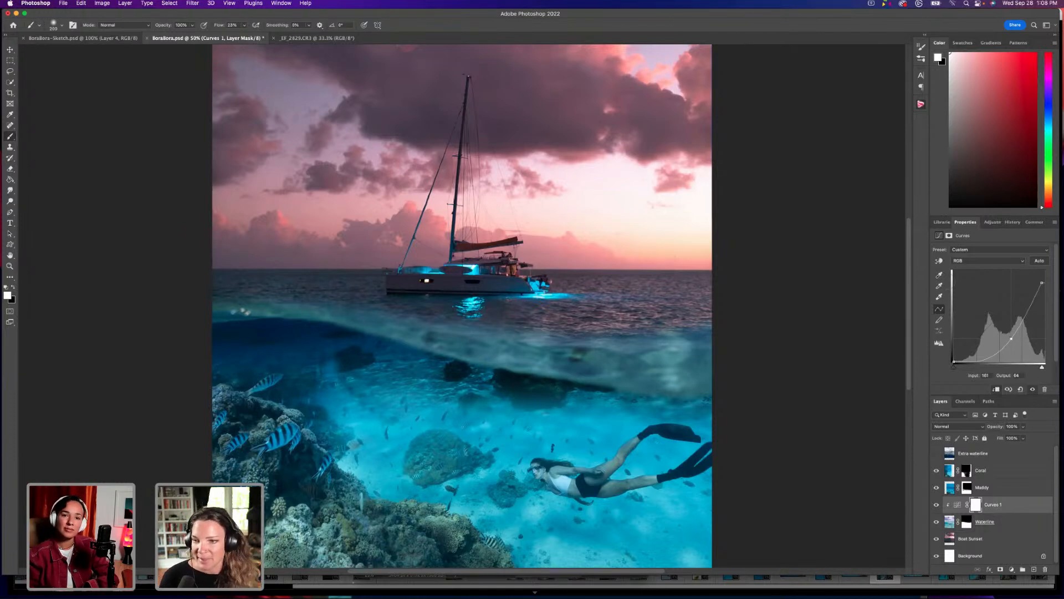
{"action": "scroll", "coordinate": [462, 306], "scroll_direction": "down", "scroll_amount": 1}
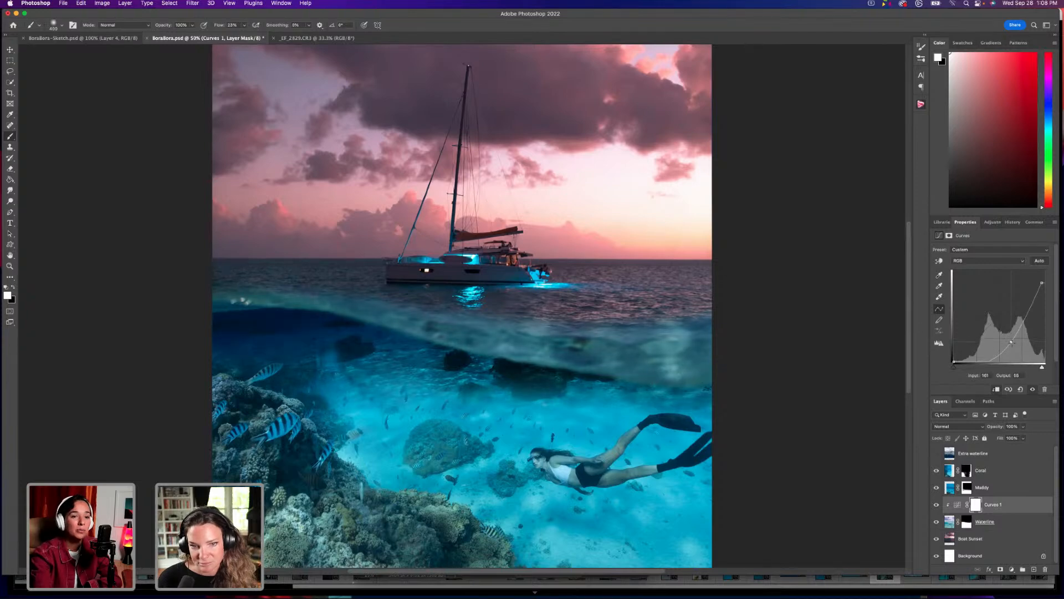
{"action": "left_click_drag", "start_coordinate": [1042, 282], "coordinate": [1042, 284]}
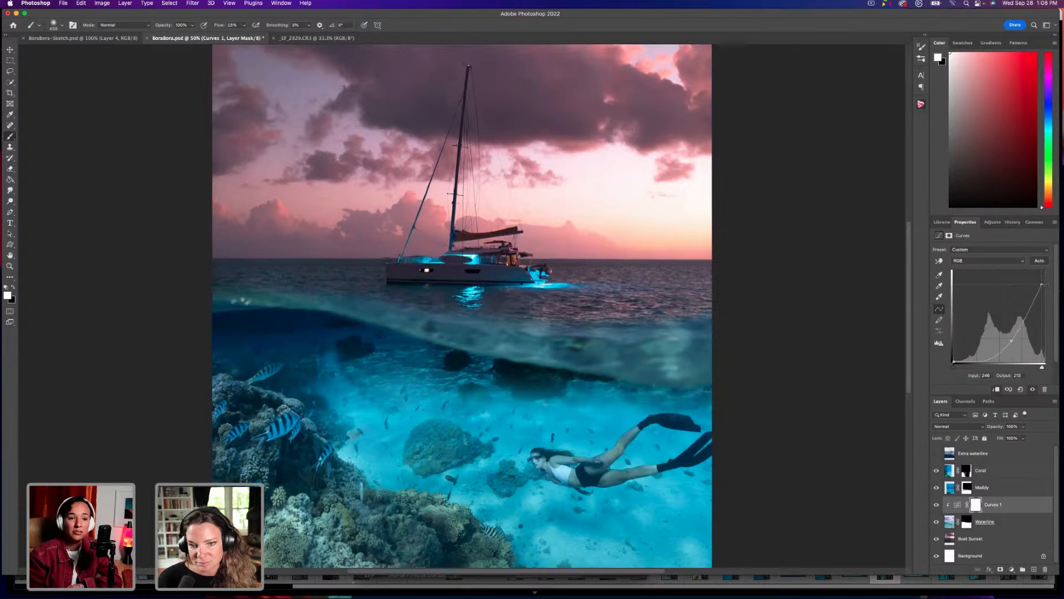
Shape the Blue channel of the Waterline's clipped curve, setting a midtone point and moving the highlight endpoint to about input 248, output 247.
{"action": "left_click", "coordinate": [998, 262]}
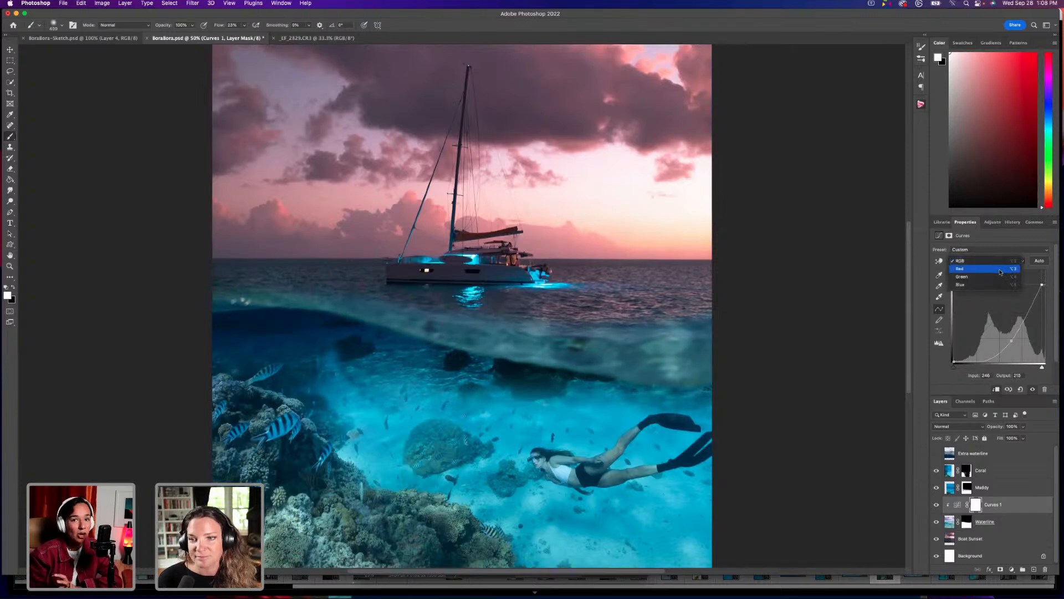
{"action": "left_click", "coordinate": [999, 285]}
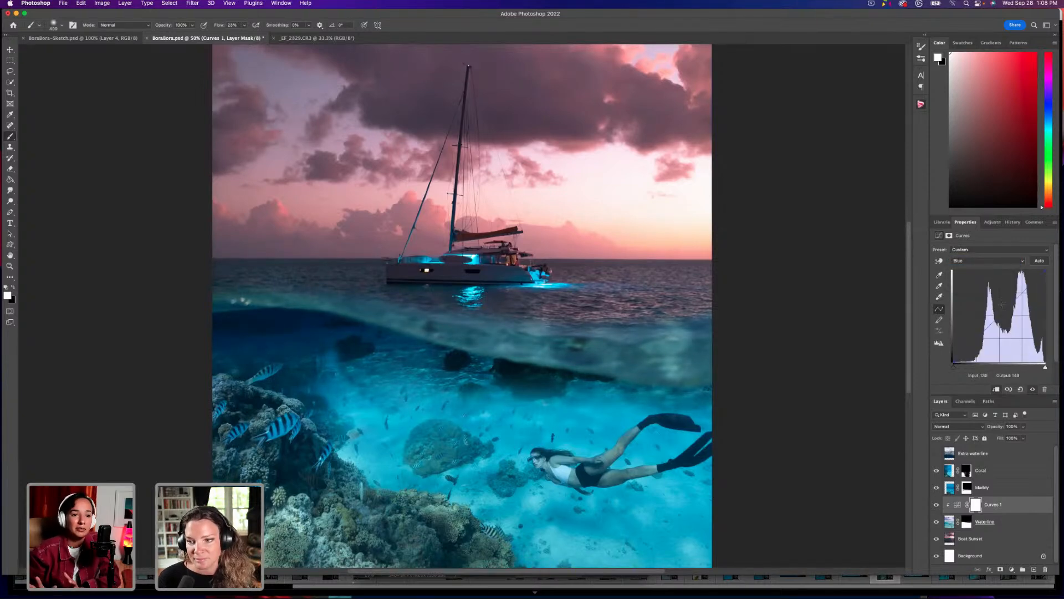
{"action": "left_click_drag", "start_coordinate": [1003, 313], "coordinate": [1002, 313]}
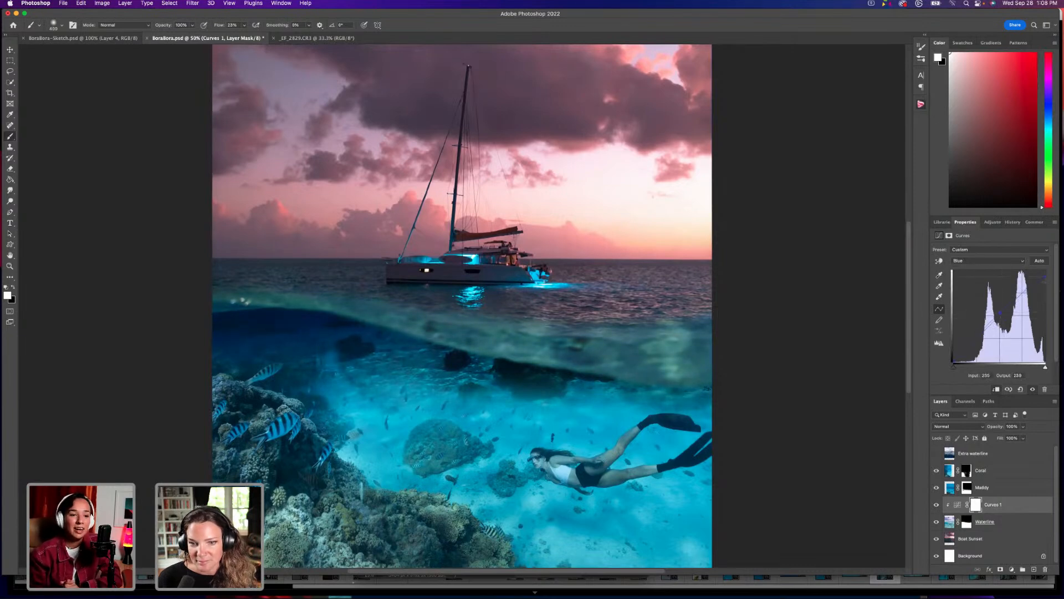
{"action": "left_click_drag", "start_coordinate": [1034, 270], "coordinate": [1042, 272]}
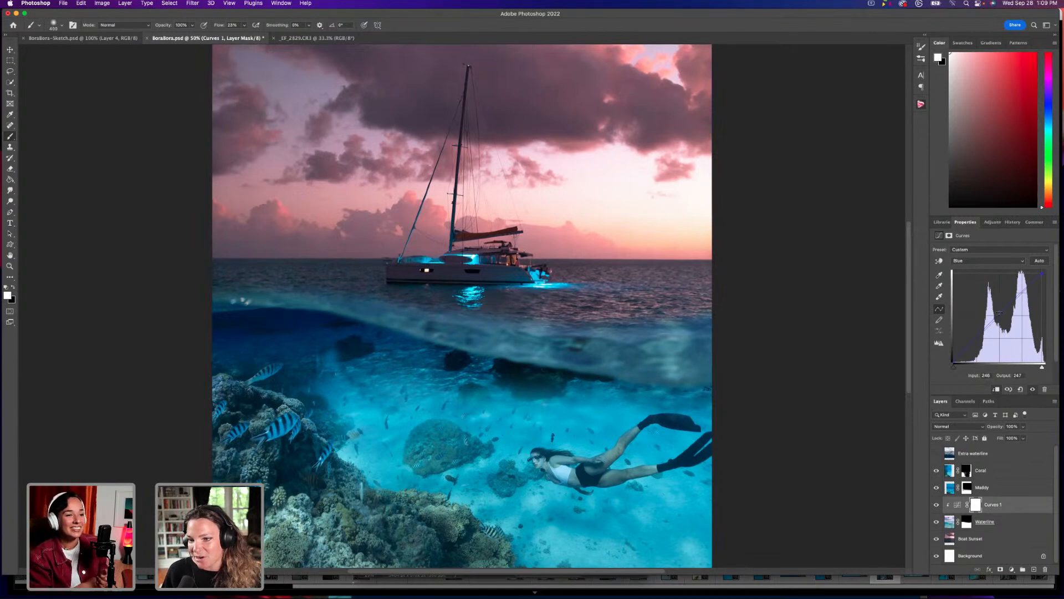
Warm the Waterline with the curve's Red channel, anchoring the shadows and raising a highlight point to about input 202, output 240.
{"action": "left_click", "coordinate": [999, 265]}
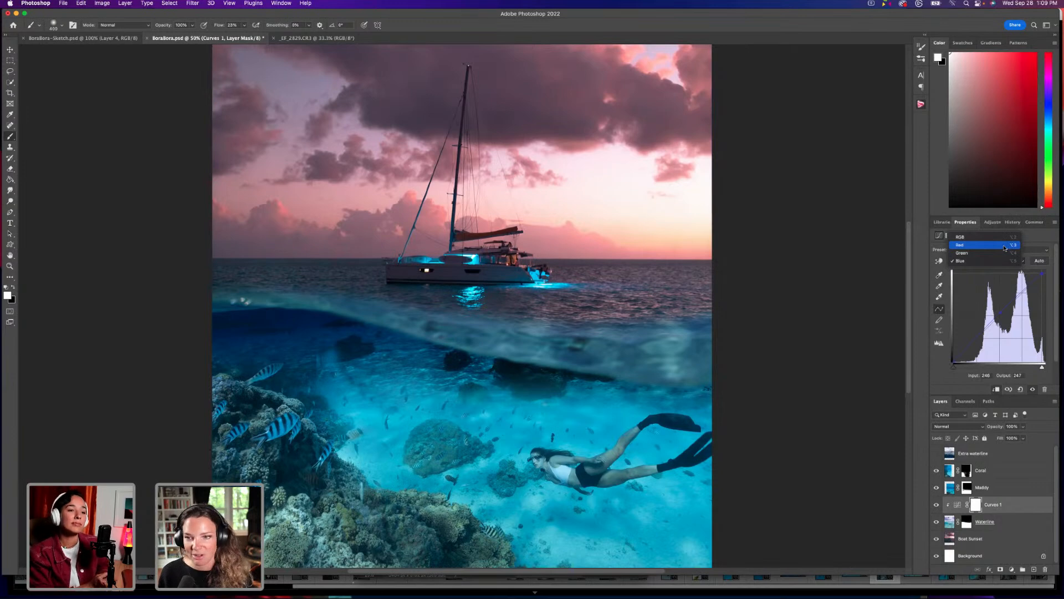
{"action": "left_click", "coordinate": [1005, 245]}
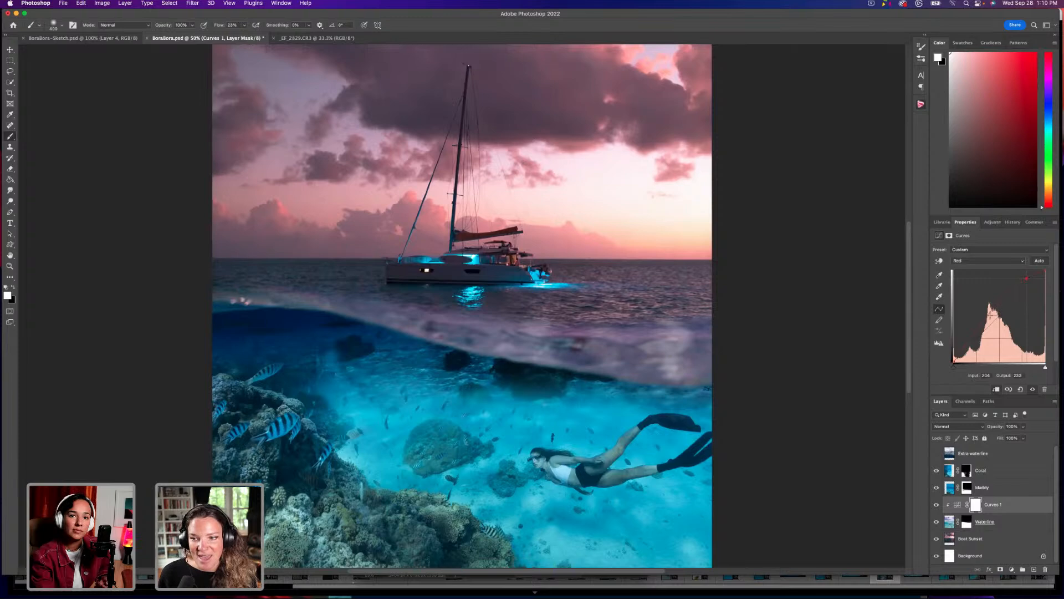
{"action": "mouse_move", "coordinate": [977, 335]}
{"action": "left_mouse_down"}
{"action": "mouse_move", "coordinate": [980, 355]}
{"action": "mouse_move", "coordinate": [972, 340]}
{"action": "left_mouse_up"}
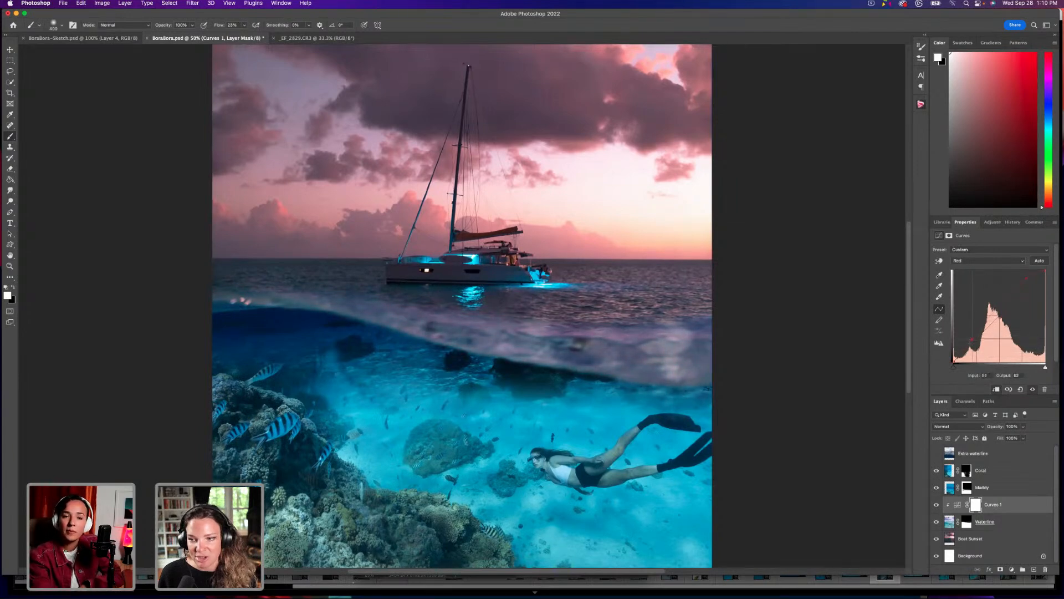
{"action": "left_click", "coordinate": [1026, 278]}
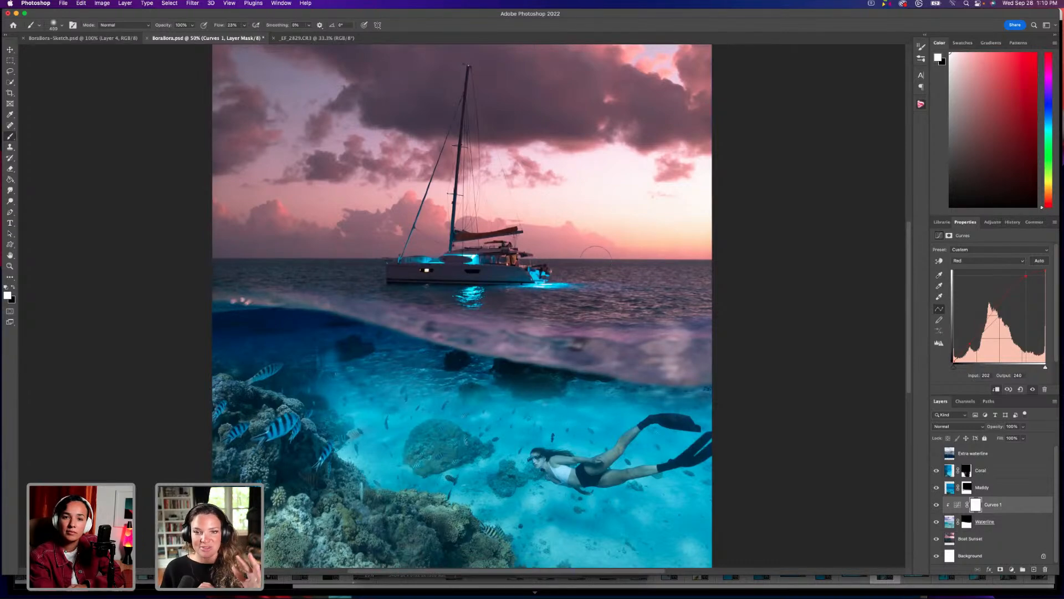
Adjust the curve's Green channel, slightly lowering the highlight endpoint's output and placing an upper-tone point at about input 213, output 216.
{"action": "left_click", "coordinate": [978, 265]}
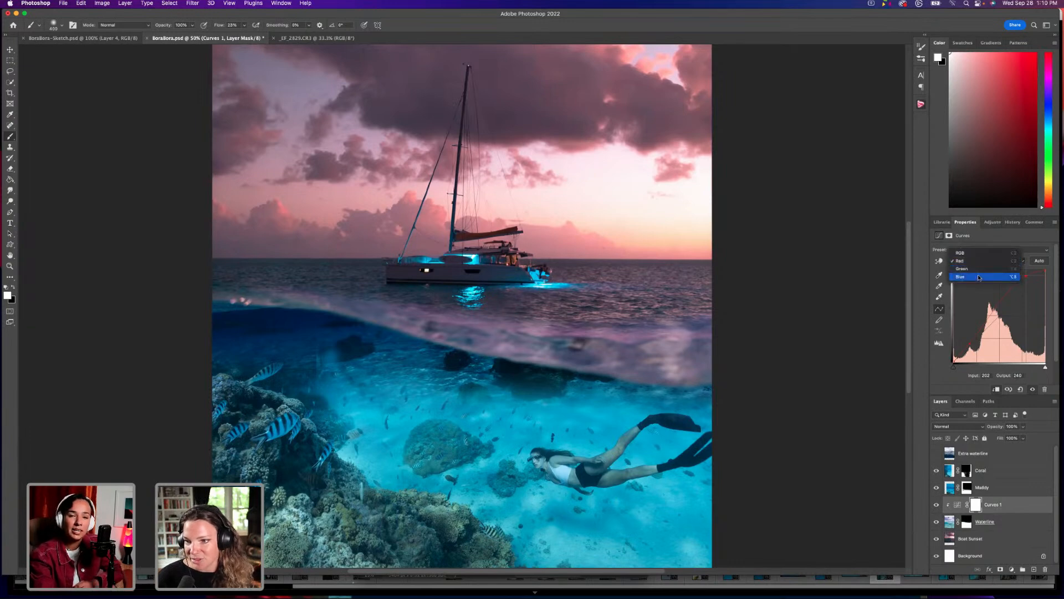
{"action": "left_click", "coordinate": [967, 268]}
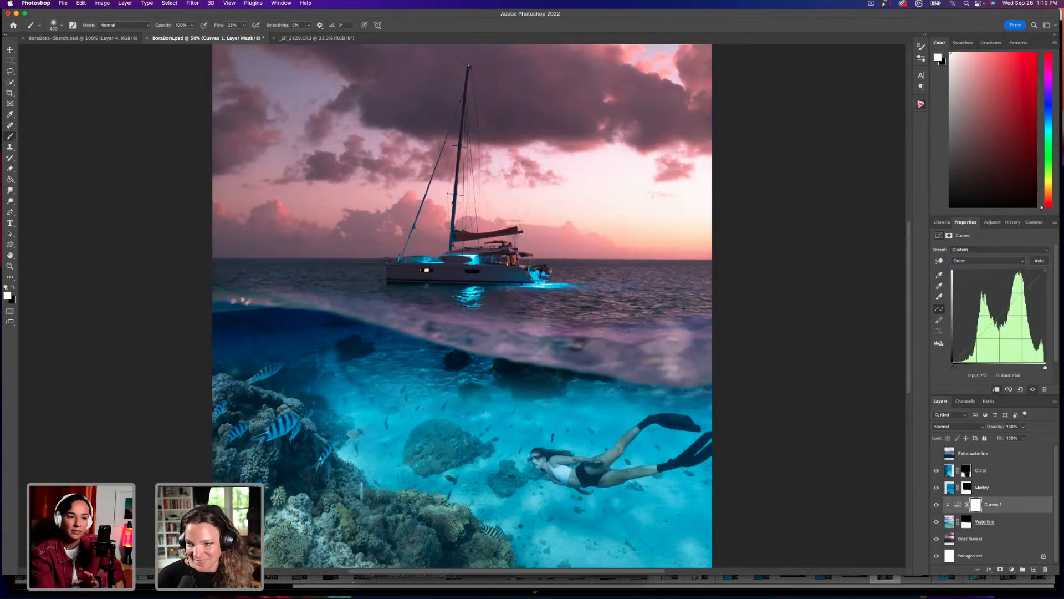
{"action": "left_click_drag", "start_coordinate": [1026, 289], "coordinate": [1059, 282]}
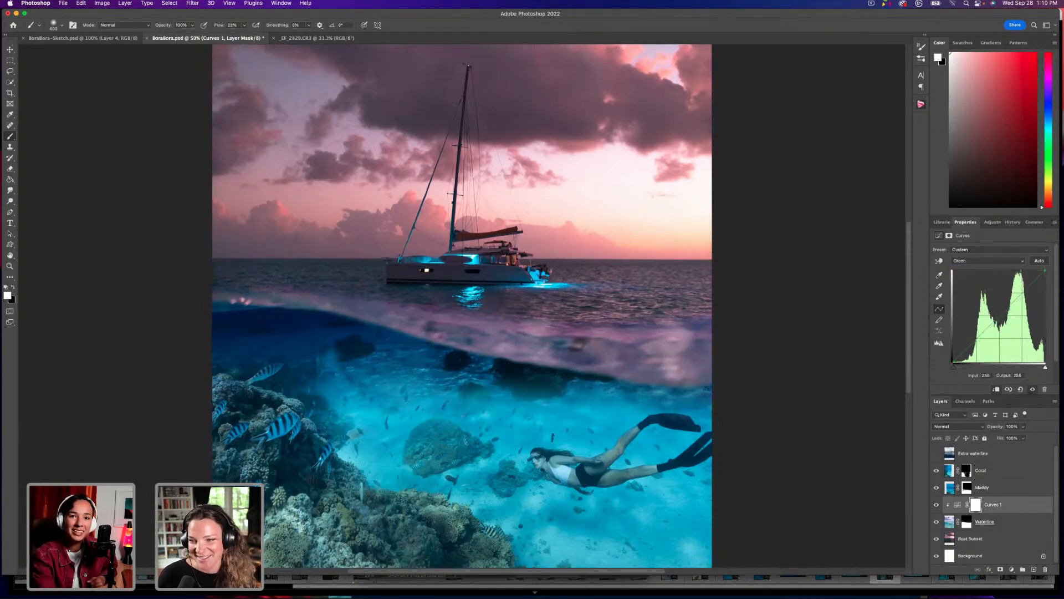
{"action": "left_click_drag", "start_coordinate": [1045, 271], "coordinate": [1045, 274]}
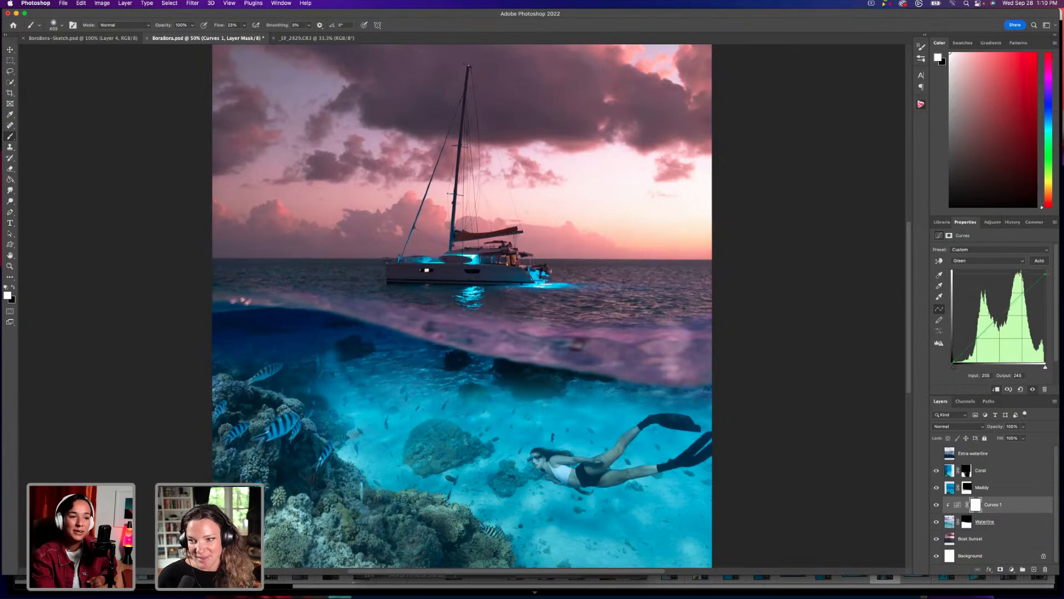
{"action": "left_click", "coordinate": [1031, 285]}
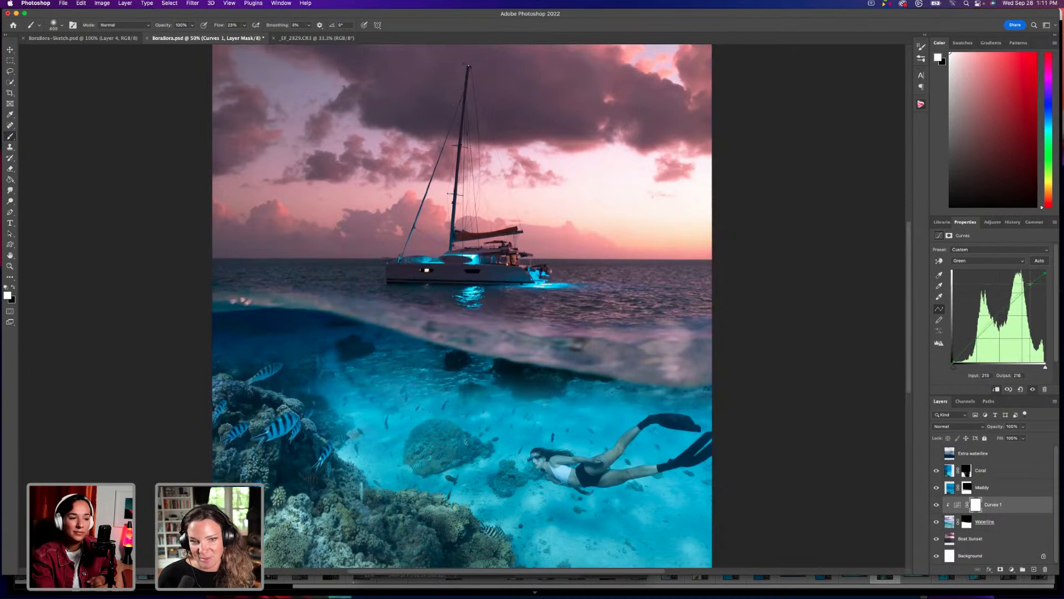
Refine the curve's Blue channel with a slightly raised midtone, a highlight endpoint of about 248, 248 and the shadow endpoint near input 22.
{"action": "left_click", "coordinate": [989, 261]}
{"action": "left_click", "coordinate": [990, 271]}
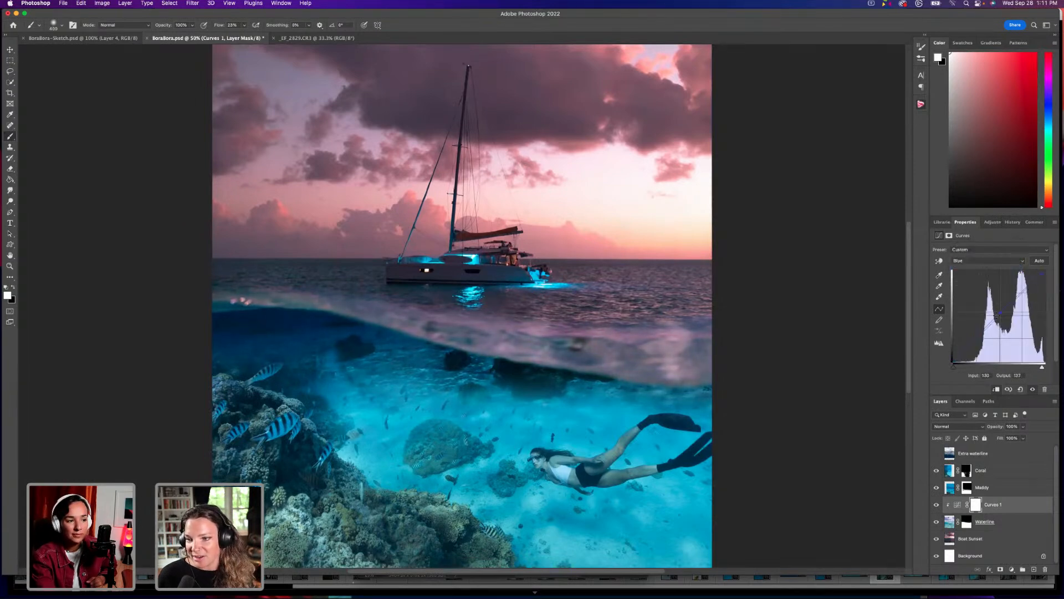
{"action": "left_click_drag", "start_coordinate": [1000, 313], "coordinate": [1001, 311]}
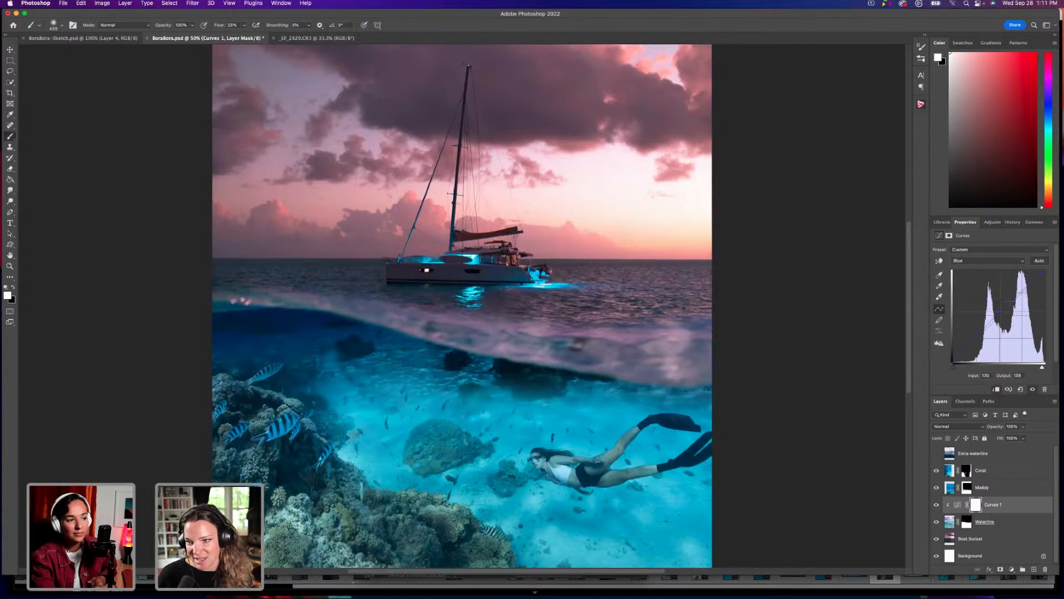
{"action": "left_click", "coordinate": [1043, 273]}
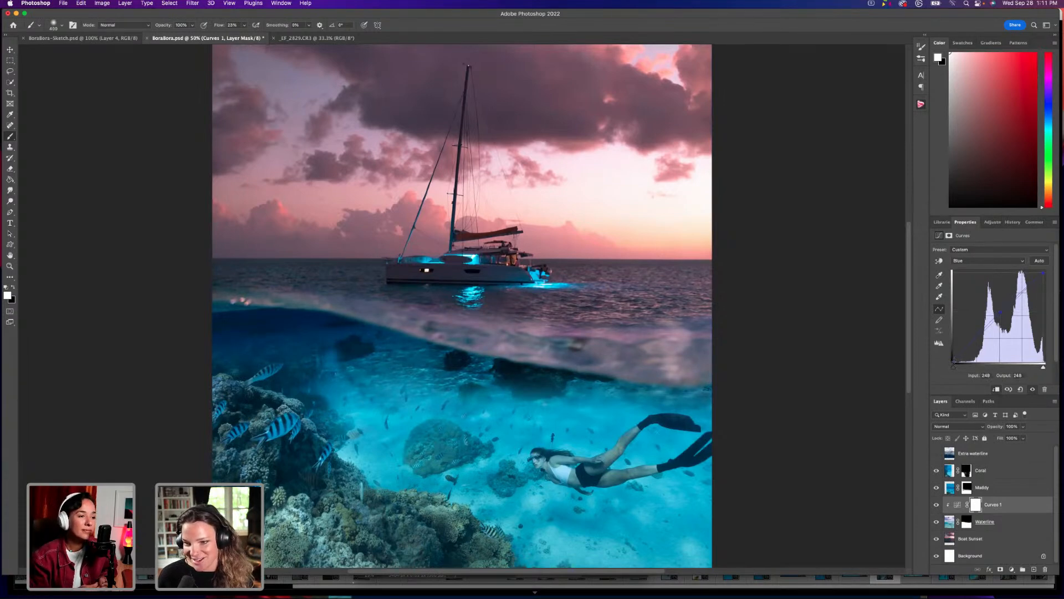
{"action": "mouse_move", "coordinate": [955, 363]}
{"action": "left_mouse_down"}
{"action": "mouse_move", "coordinate": [989, 364]}
{"action": "mouse_move", "coordinate": [967, 363]}
{"action": "left_mouse_up"}
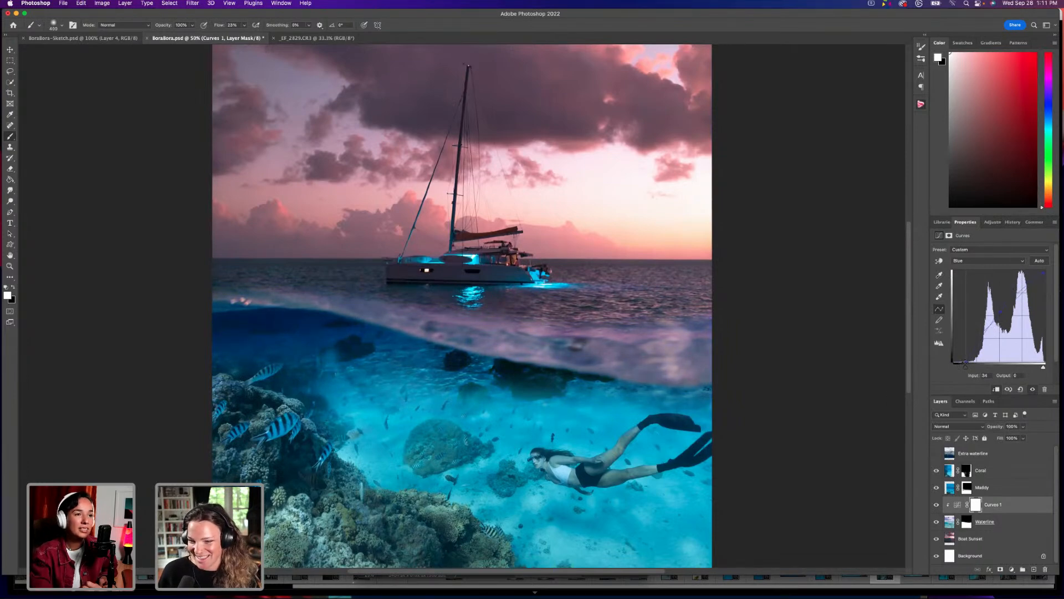
{"action": "mouse_move", "coordinate": [966, 364]}
{"action": "left_mouse_down"}
{"action": "mouse_move", "coordinate": [954, 361]}
{"action": "mouse_move", "coordinate": [993, 364]}
{"action": "mouse_move", "coordinate": [953, 363]}
{"action": "mouse_move", "coordinate": [965, 364]}
{"action": "left_mouse_up"}
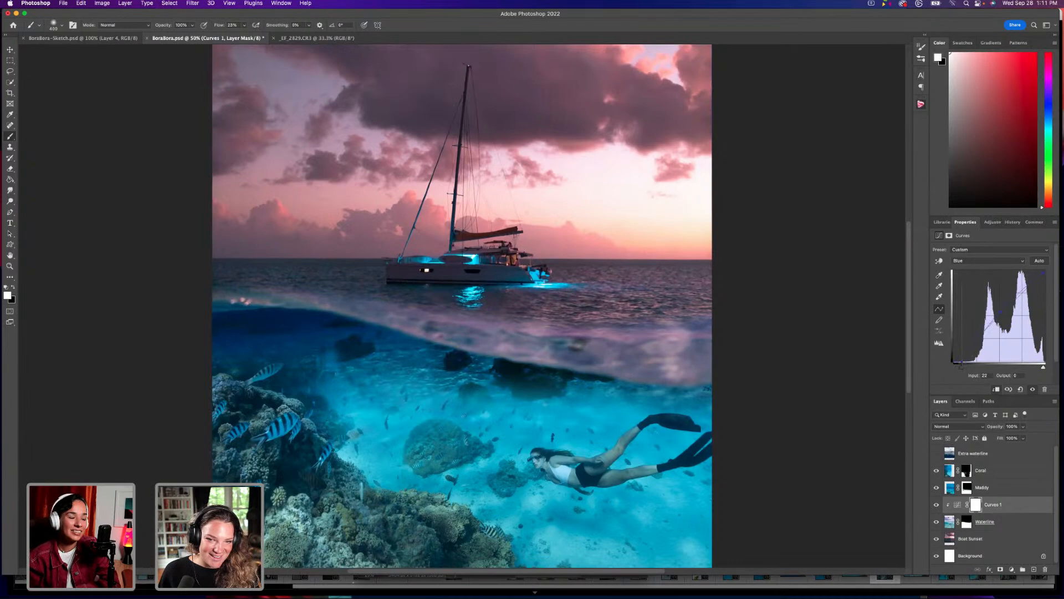
Paint black at 11% flow on the Curves 1 mask to lighten the seabed and rocks below the waterline.
{"action": "left_click", "coordinate": [966, 522]}
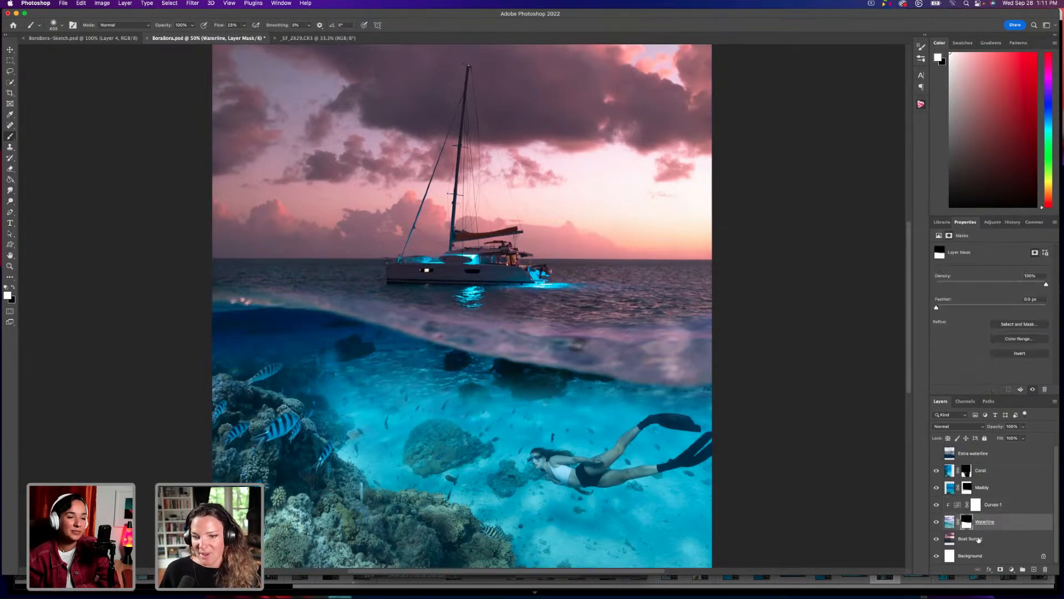
{"action": "left_click", "coordinate": [984, 505]}
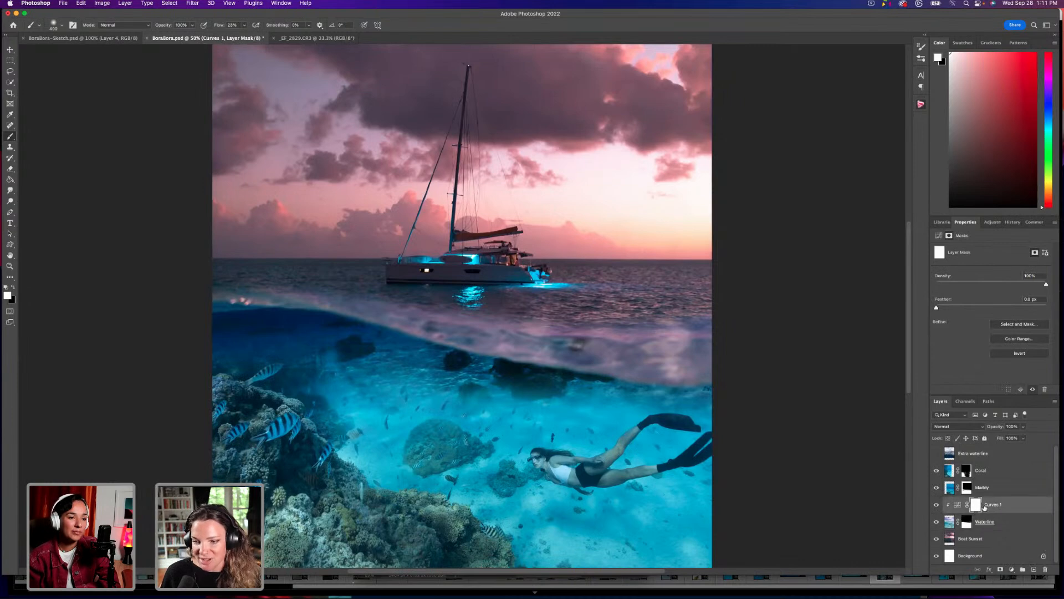
{"action": "left_click", "coordinate": [14, 288]}
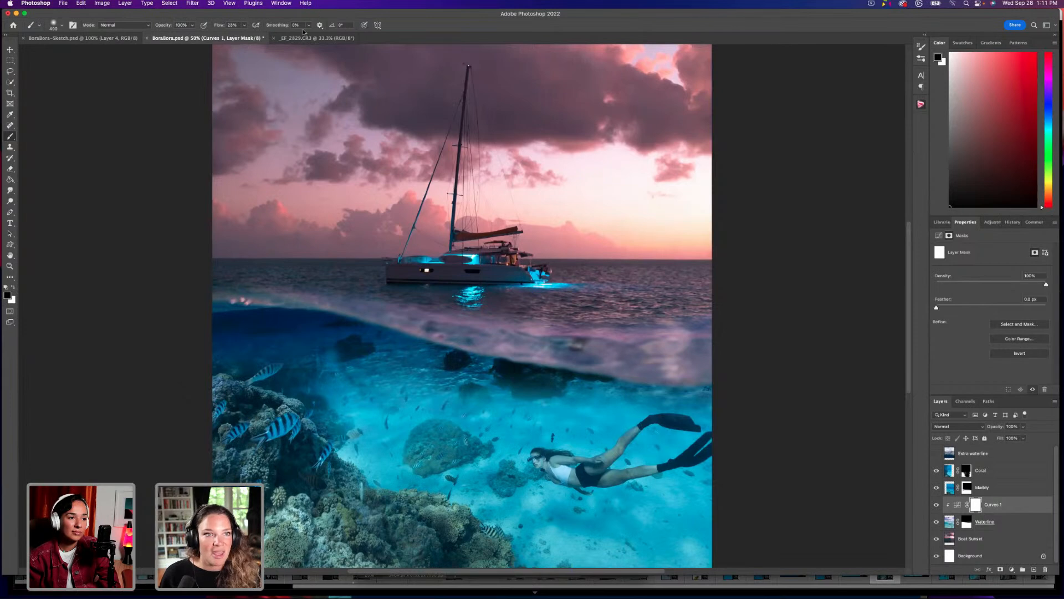
{"action": "left_click", "coordinate": [245, 25]}
{"action": "left_click_drag", "start_coordinate": [244, 34], "coordinate": [239, 35]}
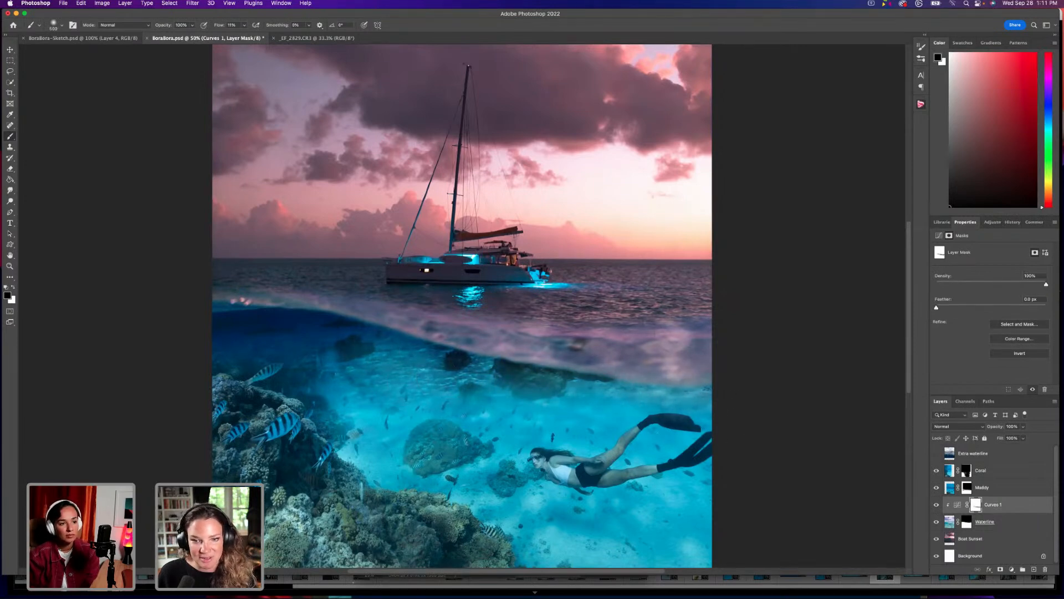
{"action": "mouse_move", "coordinate": [354, 344]}
{"action": "left_mouse_down"}
{"action": "mouse_move", "coordinate": [244, 343]}
{"action": "mouse_move", "coordinate": [345, 373]}
{"action": "left_mouse_up"}
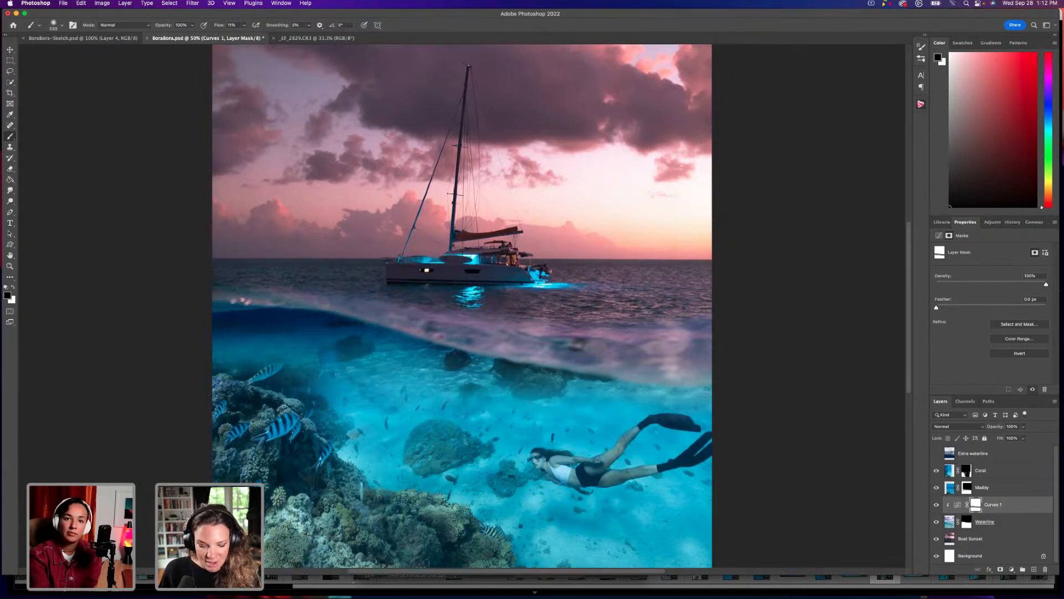
Restore the curve at the far-left underwater edge with white on its mask, and blend below the waterline with black at 8% flow.
{"action": "key", "text": "x"}
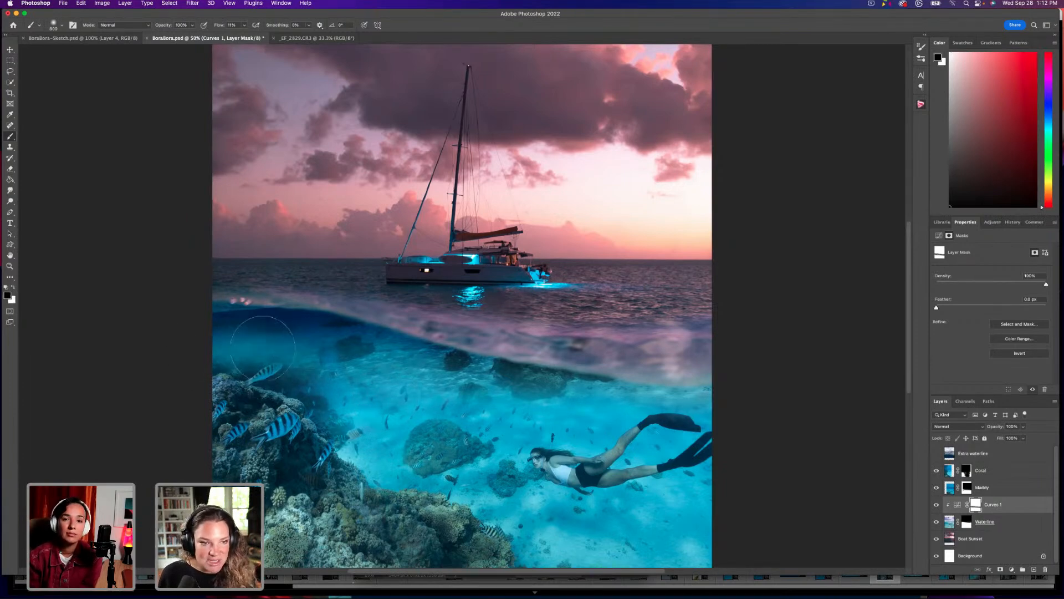
{"action": "mouse_move", "coordinate": [236, 348]}
{"action": "left_mouse_down"}
{"action": "mouse_move", "coordinate": [200, 374]}
{"action": "mouse_move", "coordinate": [361, 351]}
{"action": "mouse_move", "coordinate": [234, 378]}
{"action": "left_mouse_up"}
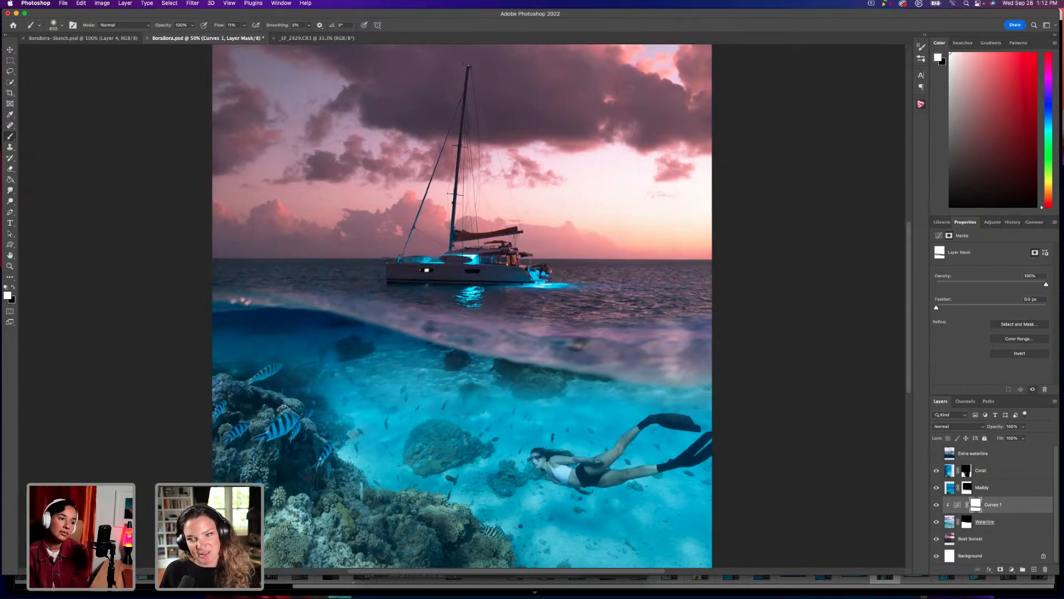
{"action": "key", "text": "x"}
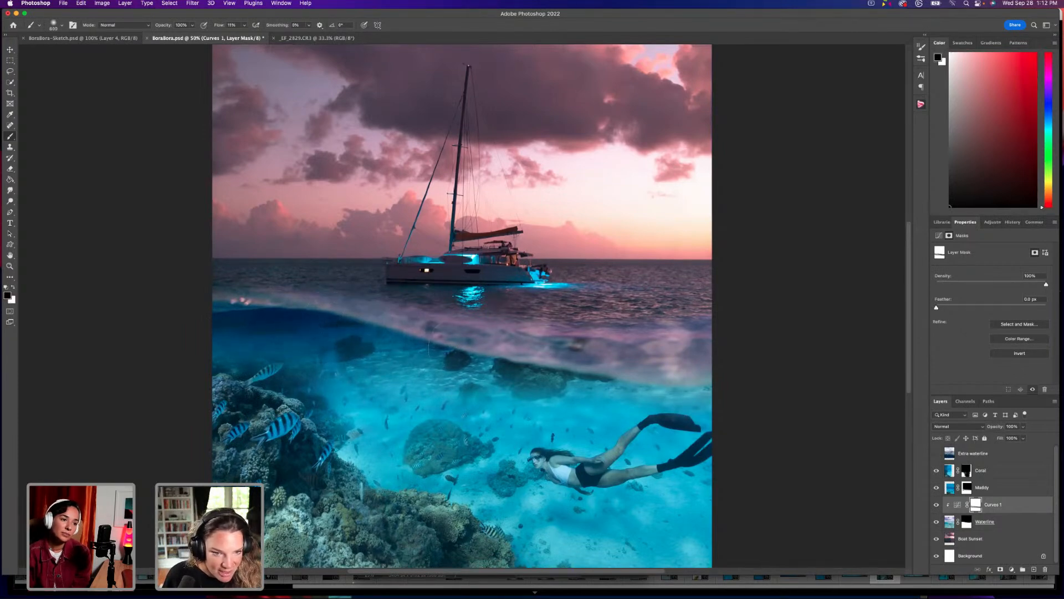
{"action": "left_click", "coordinate": [244, 25]}
{"action": "left_click_drag", "start_coordinate": [246, 36], "coordinate": [242, 37]}
{"action": "left_click", "coordinate": [341, 310]}
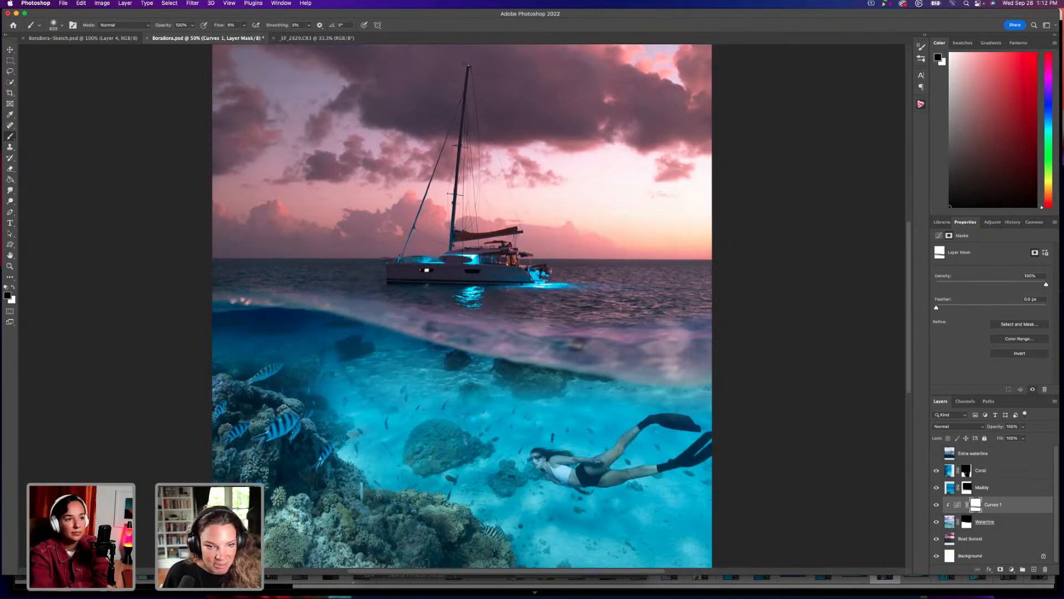
{"action": "left_click", "coordinate": [531, 365]}
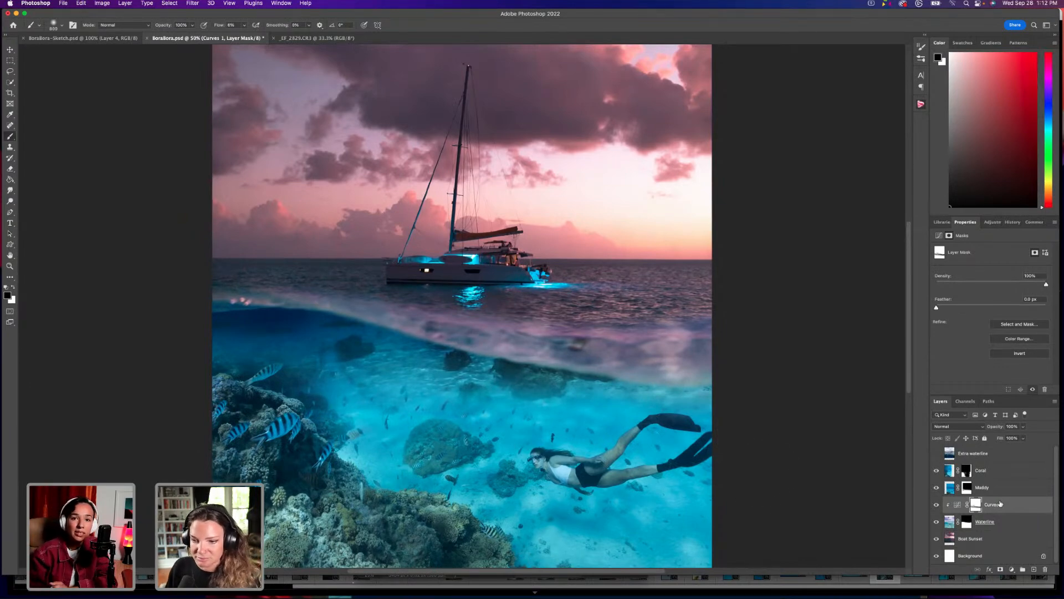
Compare the Coral and freediver layers by toggling visibility, and paint black at about 23% flow on the freediver's mask to reveal the rocks beneath.
{"action": "left_click", "coordinate": [937, 470]}
{"action": "left_click", "coordinate": [937, 470]}
{"action": "left_click", "coordinate": [936, 487]}
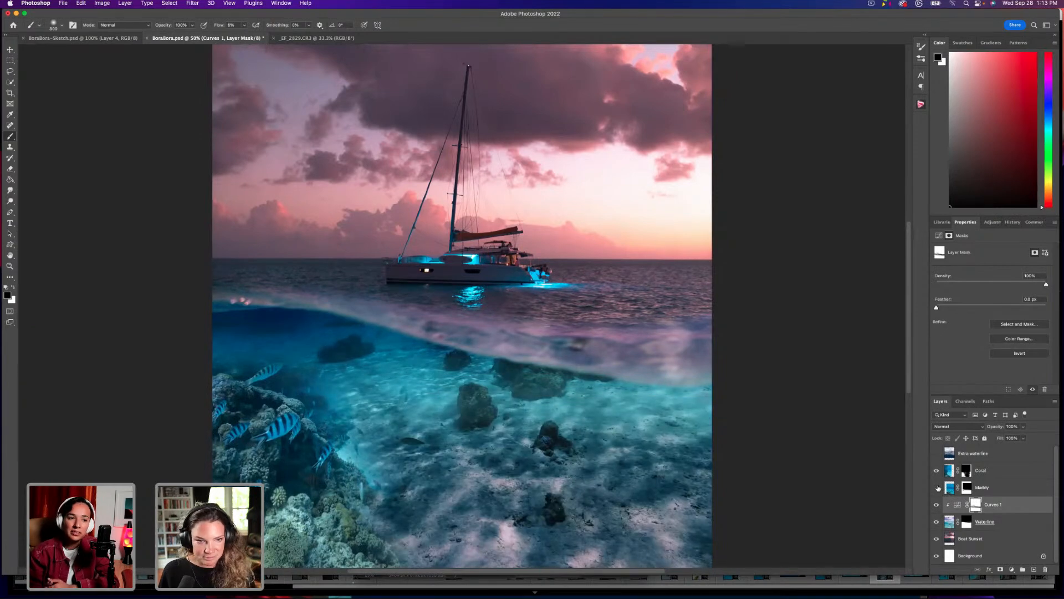
{"action": "left_click", "coordinate": [936, 487]}
{"action": "left_click", "coordinate": [967, 487]}
{"action": "key", "text": "bracketleft"}
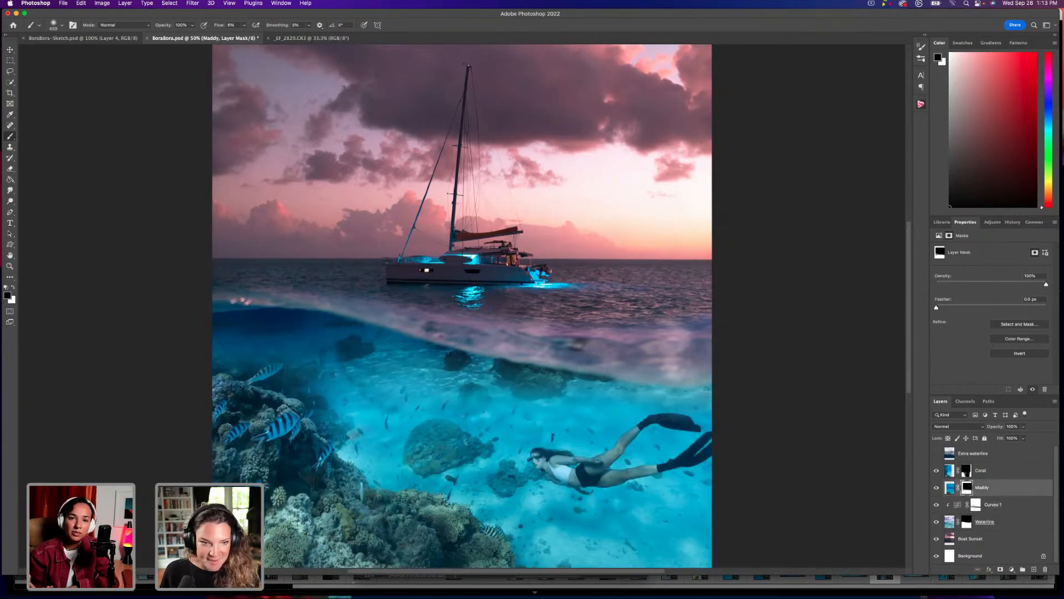
{"action": "left_click_drag", "start_coordinate": [244, 26], "coordinate": [251, 36]}
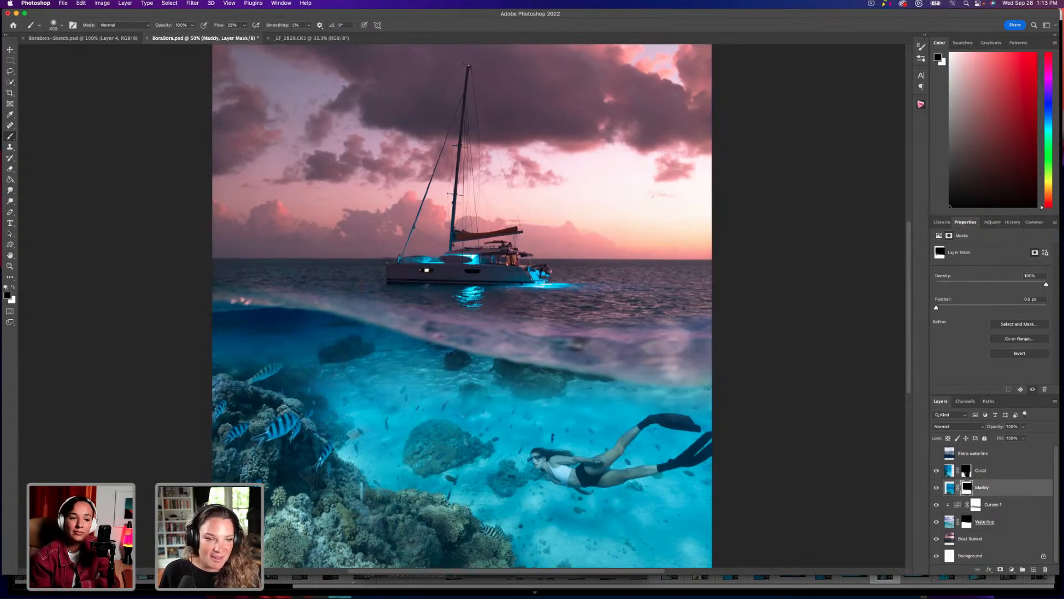
{"action": "mouse_move", "coordinate": [471, 397]}
{"action": "left_mouse_down"}
{"action": "mouse_move", "coordinate": [497, 403]}
{"action": "mouse_move", "coordinate": [468, 408]}
{"action": "mouse_move", "coordinate": [527, 425]}
{"action": "mouse_move", "coordinate": [571, 400]}
{"action": "left_mouse_up"}
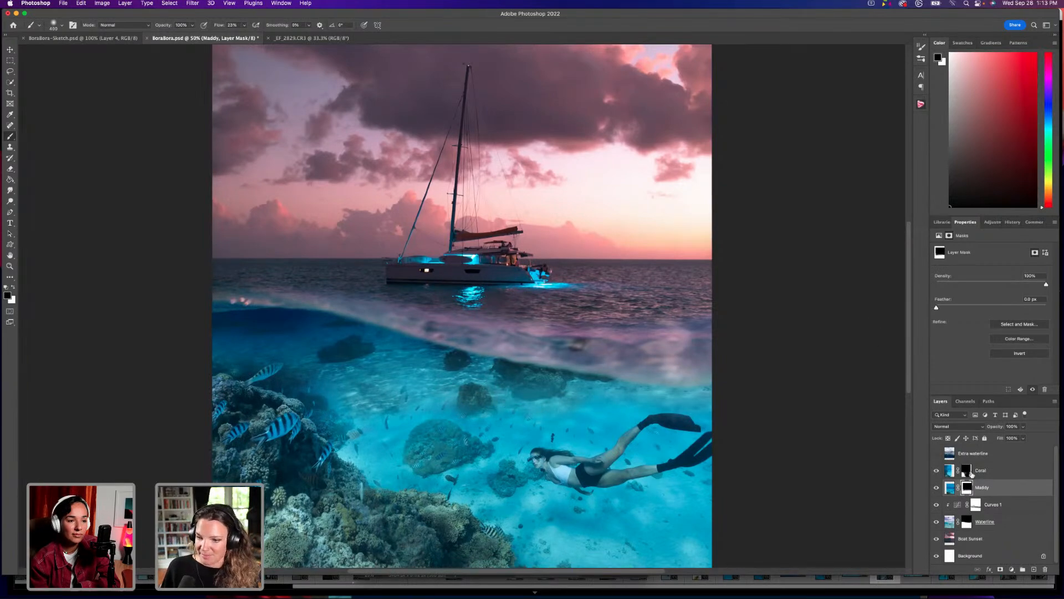
Add a clipped Color Balance adjustment above Curves 1, with midtones at about -34 Cyan-Red, -18 Magenta-Green and +1 Yellow-Blue.
{"action": "left_click", "coordinate": [961, 510]}
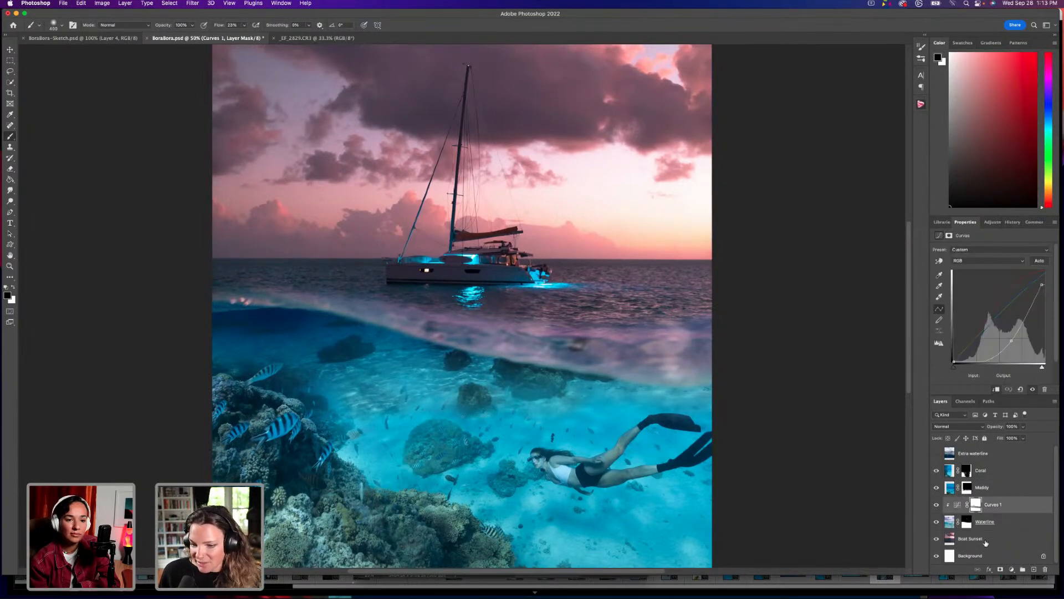
{"action": "left_click", "coordinate": [1011, 570]}
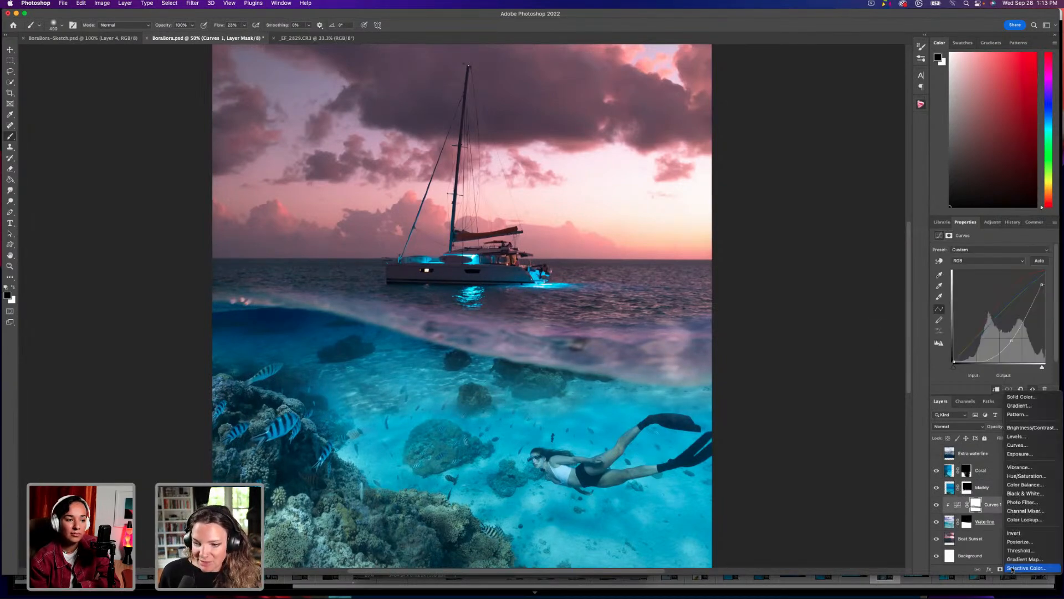
{"action": "left_click", "coordinate": [1051, 484]}
{"action": "left_click_drag", "start_coordinate": [980, 284], "coordinate": [967, 284]}
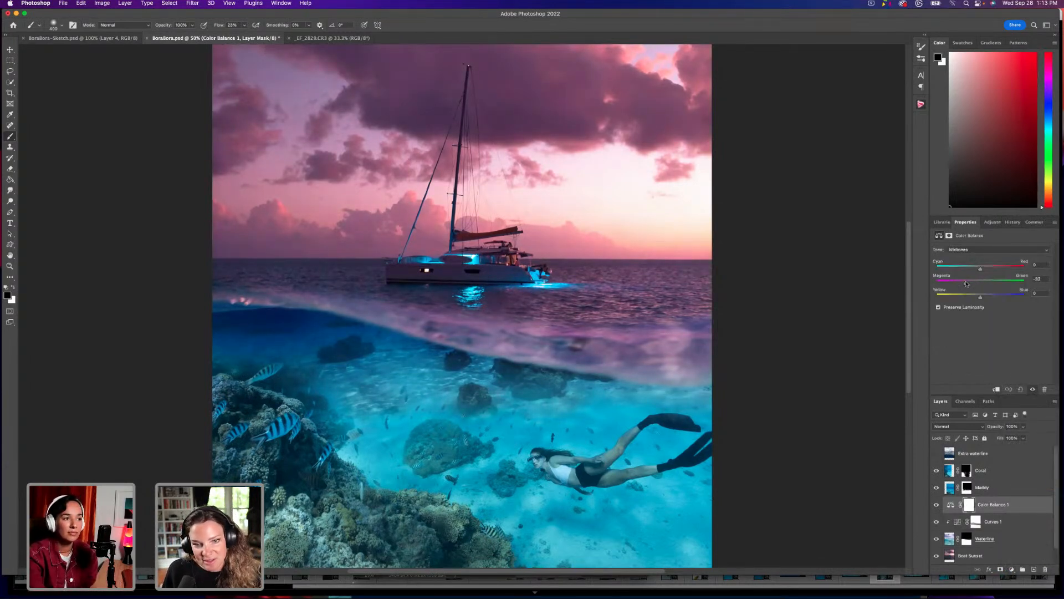
{"action": "left_click", "coordinate": [996, 389]}
{"action": "left_click_drag", "start_coordinate": [981, 271], "coordinate": [961, 268]}
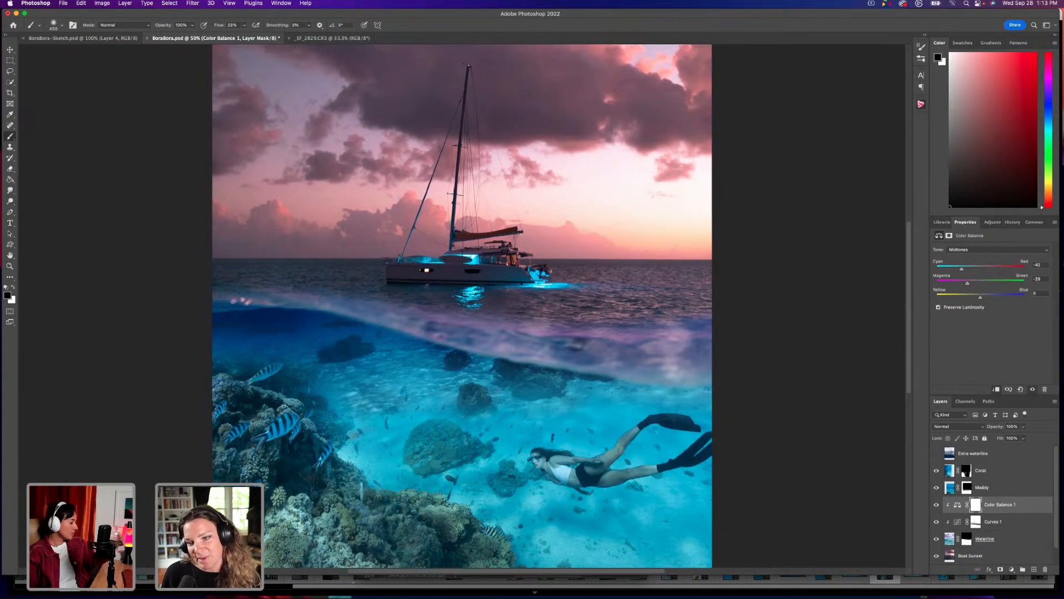
{"action": "mouse_move", "coordinate": [962, 270]}
{"action": "left_mouse_down"}
{"action": "mouse_move", "coordinate": [989, 270]}
{"action": "mouse_move", "coordinate": [963, 283]}
{"action": "mouse_move", "coordinate": [973, 282]}
{"action": "mouse_move", "coordinate": [965, 296]}
{"action": "mouse_move", "coordinate": [985, 299]}
{"action": "mouse_move", "coordinate": [966, 270]}
{"action": "mouse_move", "coordinate": [973, 284]}
{"action": "left_mouse_up"}
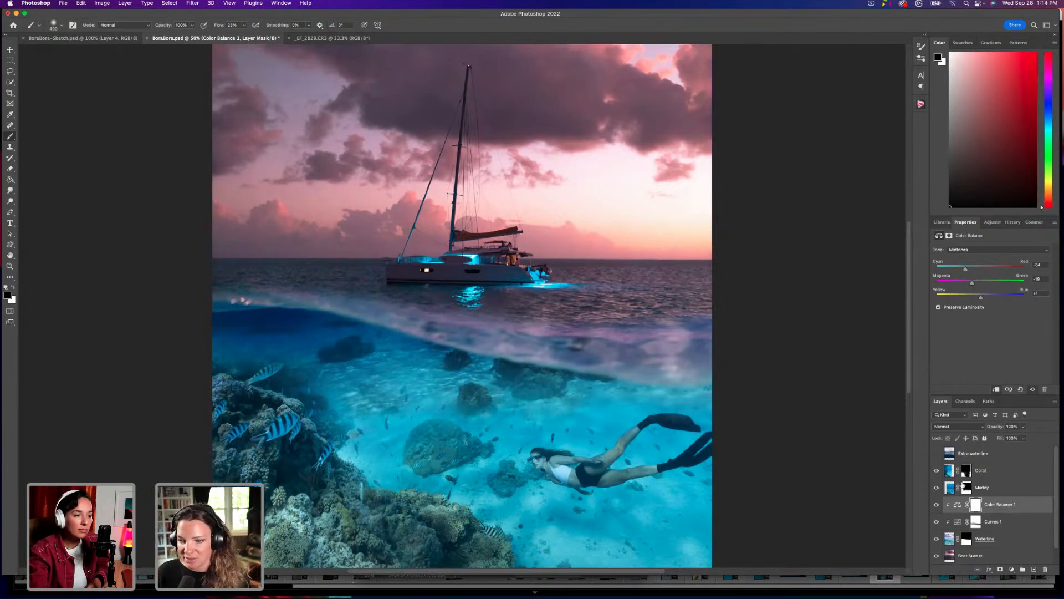
Lower the highlight endpoint of the Curves 1 Blue channel to about input 255, output 243, and reselect the Color Balance adjustment.
{"action": "left_click", "coordinate": [964, 523]}
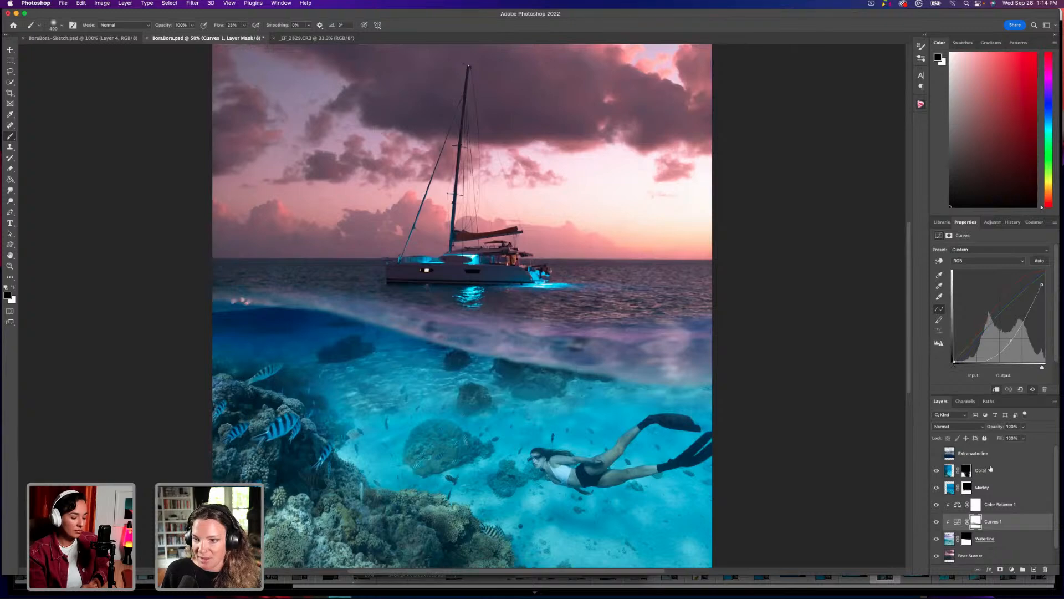
{"action": "left_click", "coordinate": [997, 261]}
{"action": "left_click", "coordinate": [992, 285]}
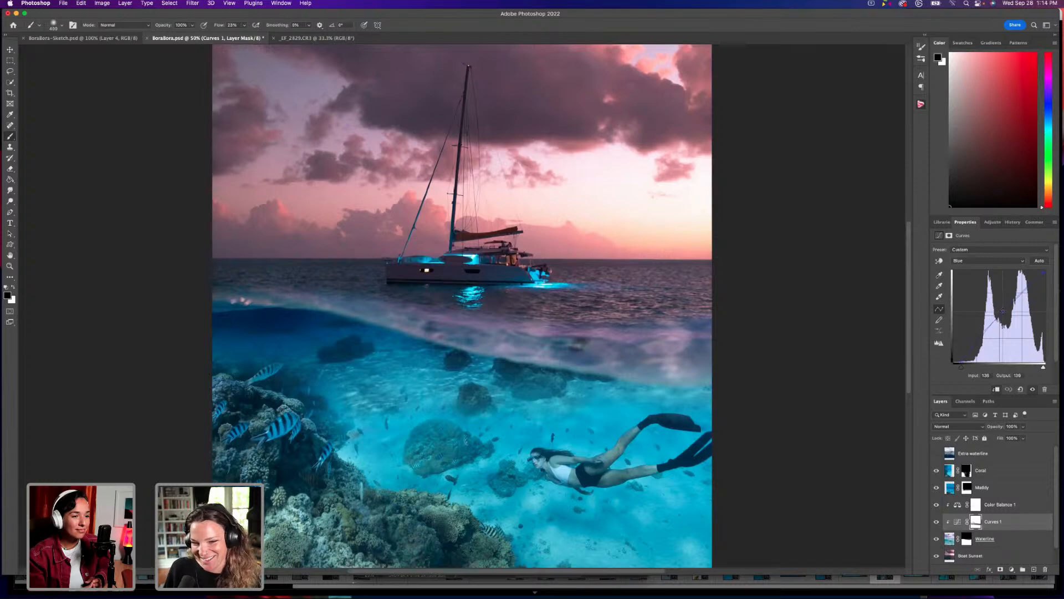
{"action": "left_click", "coordinate": [1043, 272]}
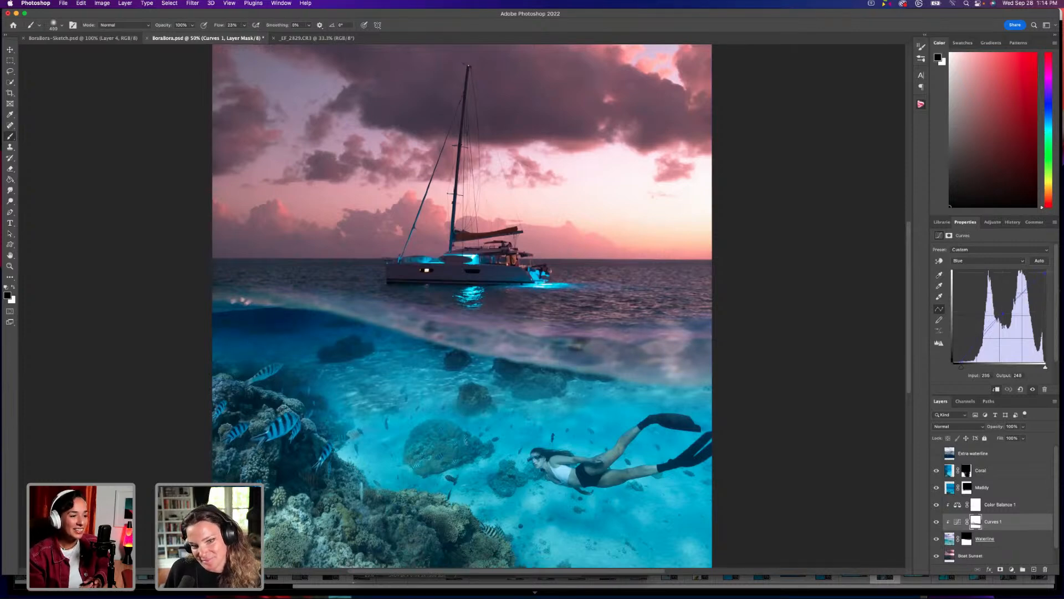
{"action": "left_click_drag", "start_coordinate": [1044, 282], "coordinate": [1045, 274]}
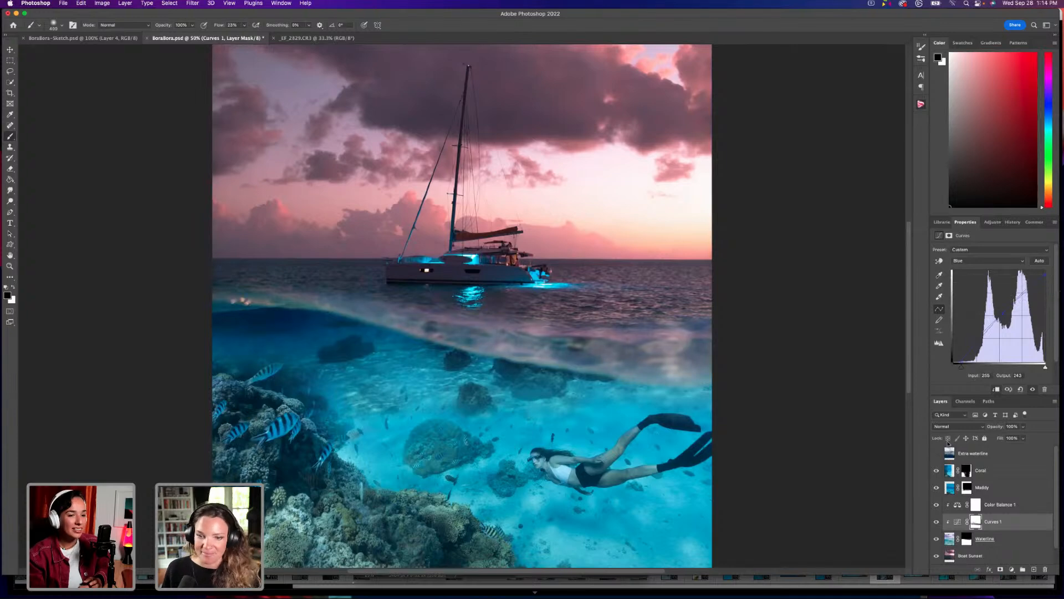
{"action": "left_click", "coordinate": [961, 505]}
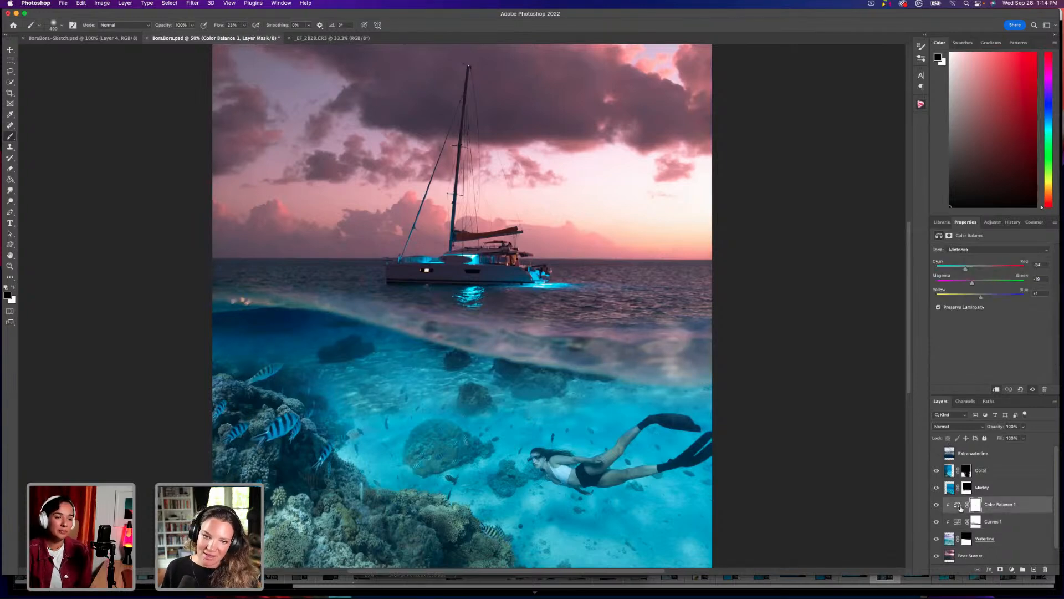
Blend the wave's upper edge into the sea on the Waterline mask, alternating black and white at about 8% flow.
{"action": "left_click", "coordinate": [967, 539]}
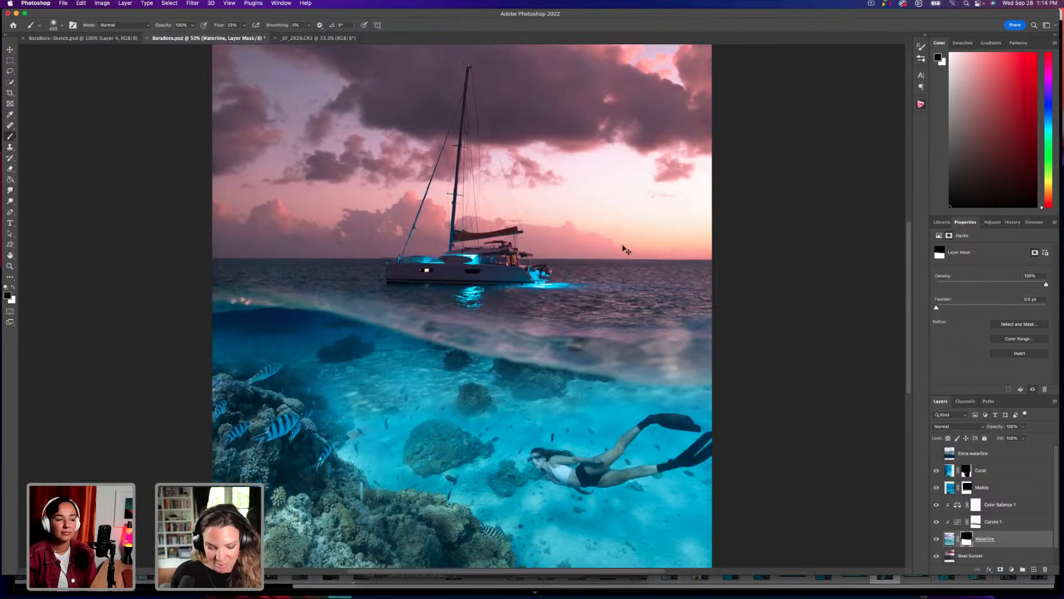
{"action": "key", "text": "super+equal"}
{"action": "left_click", "coordinate": [244, 25]}
{"action": "left_click_drag", "start_coordinate": [243, 35], "coordinate": [238, 35]}
{"action": "left_click", "coordinate": [476, 197]}
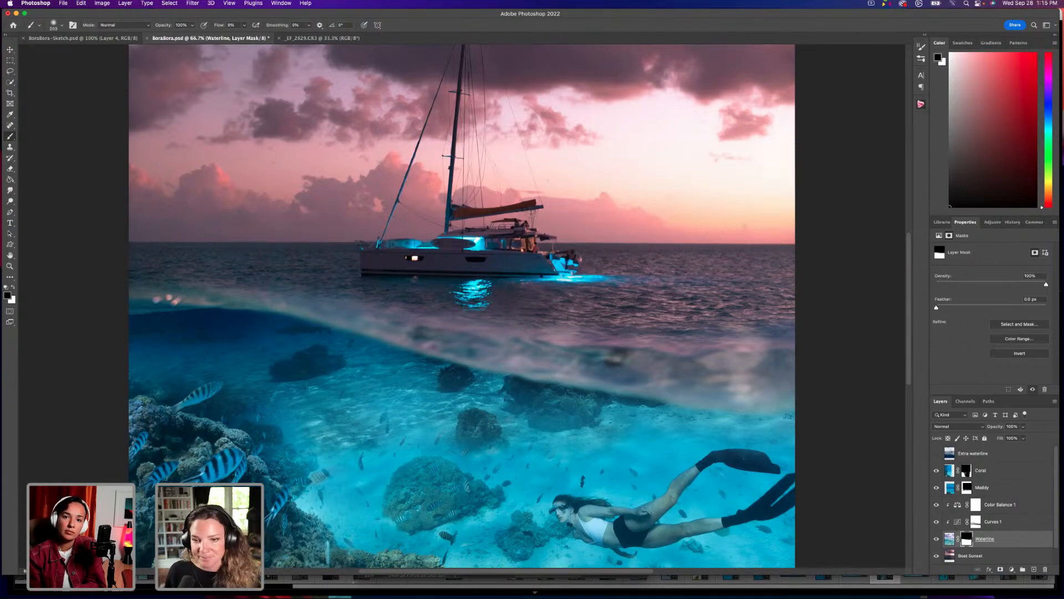
{"action": "key", "text": "x"}
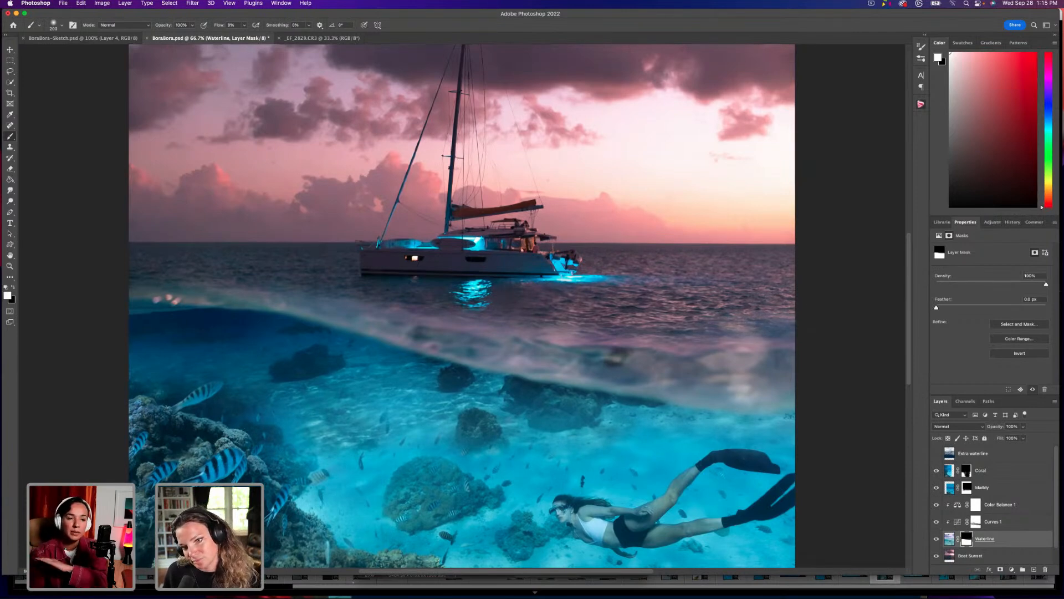
{"action": "key", "text": "x"}
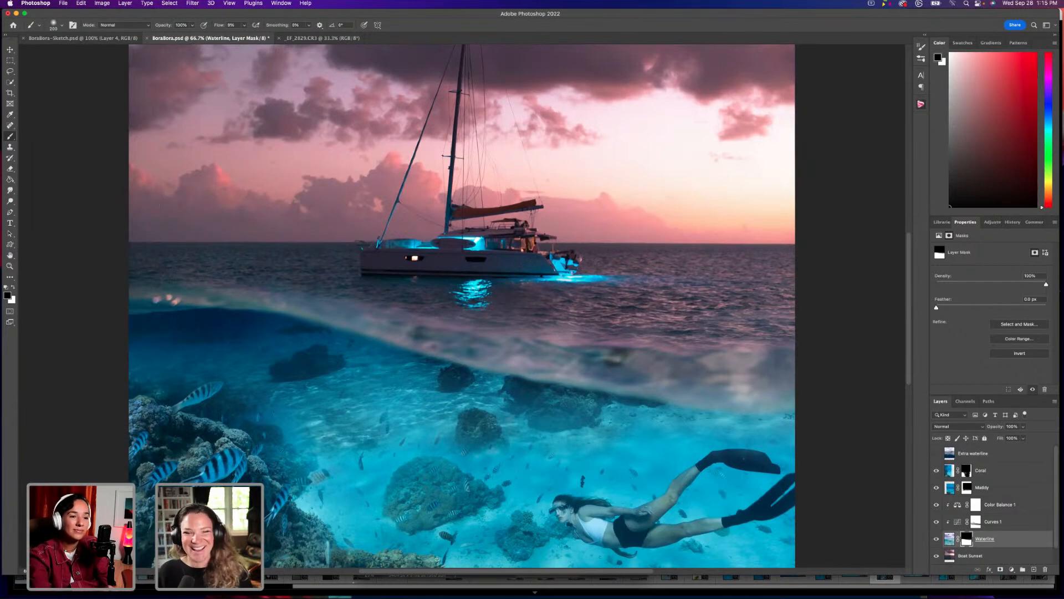
{"action": "key", "text": "x"}
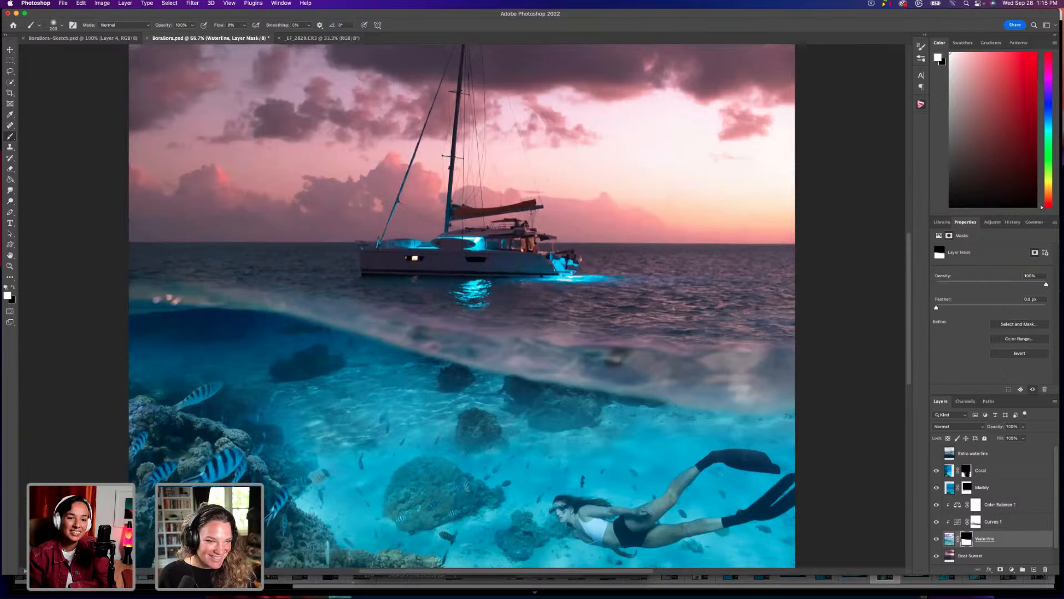
{"action": "key", "text": "x"}
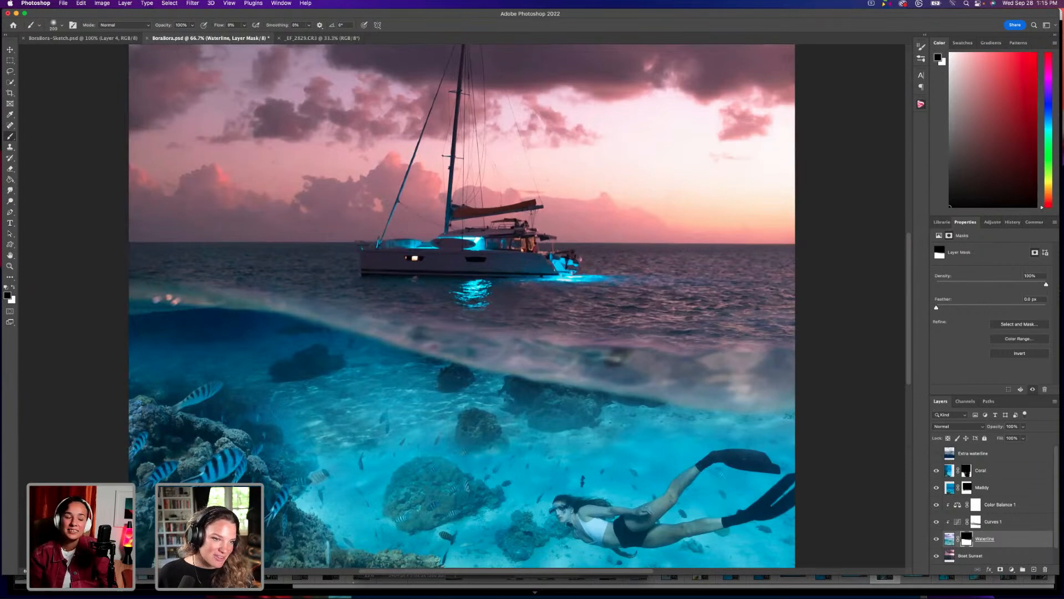
{"action": "key", "text": "x"}
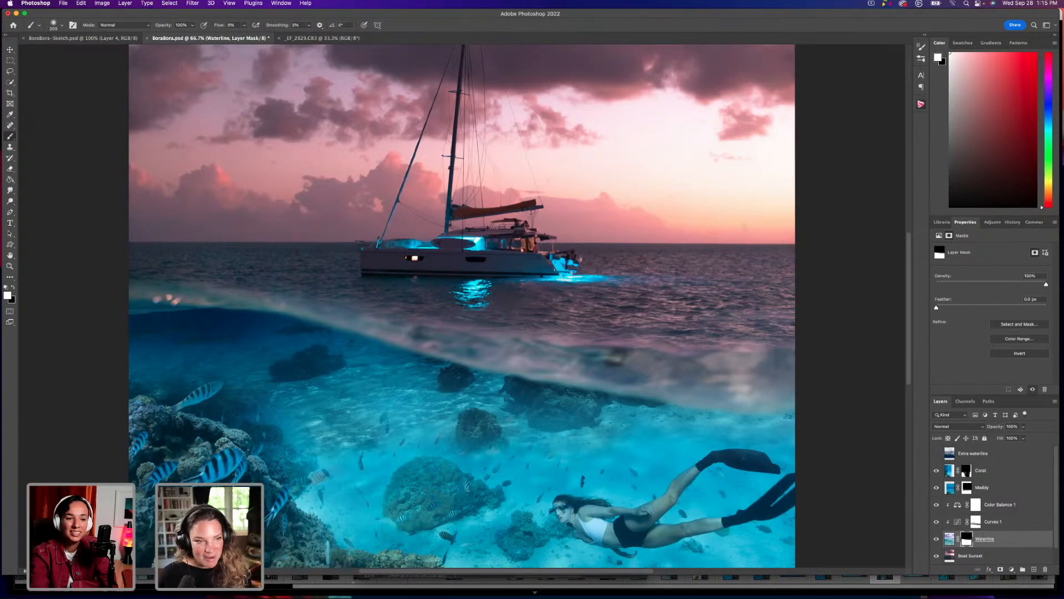
{"action": "key", "text": "x"}
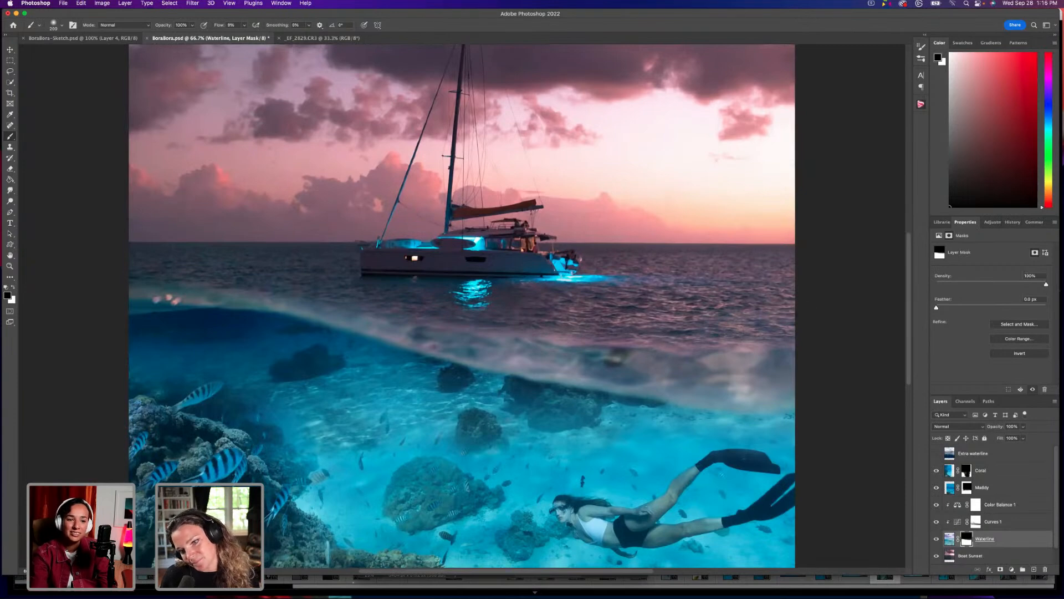
{"action": "key", "text": "x"}
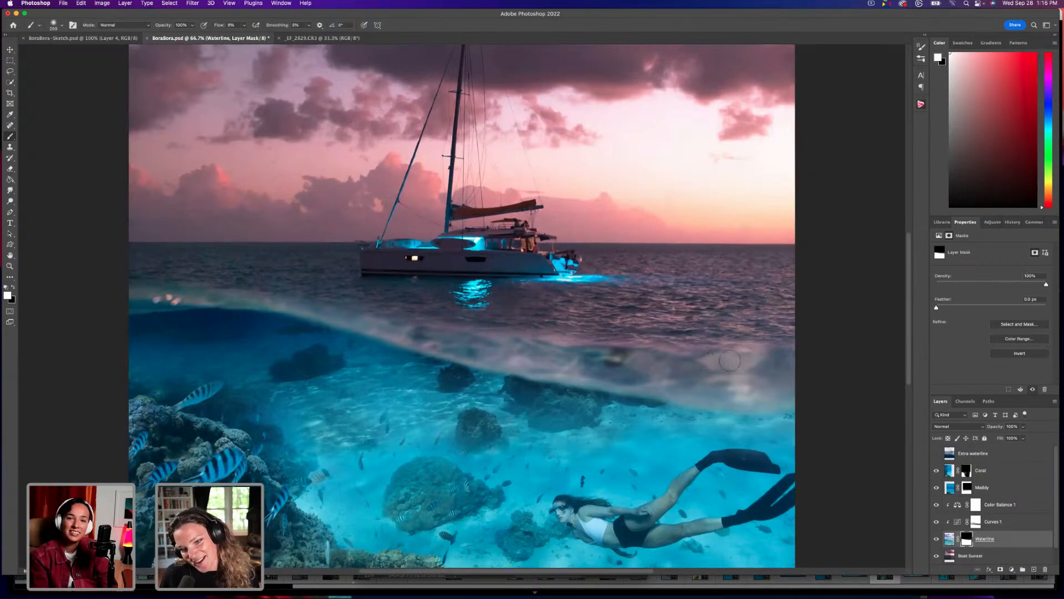
{"action": "key", "text": "x"}
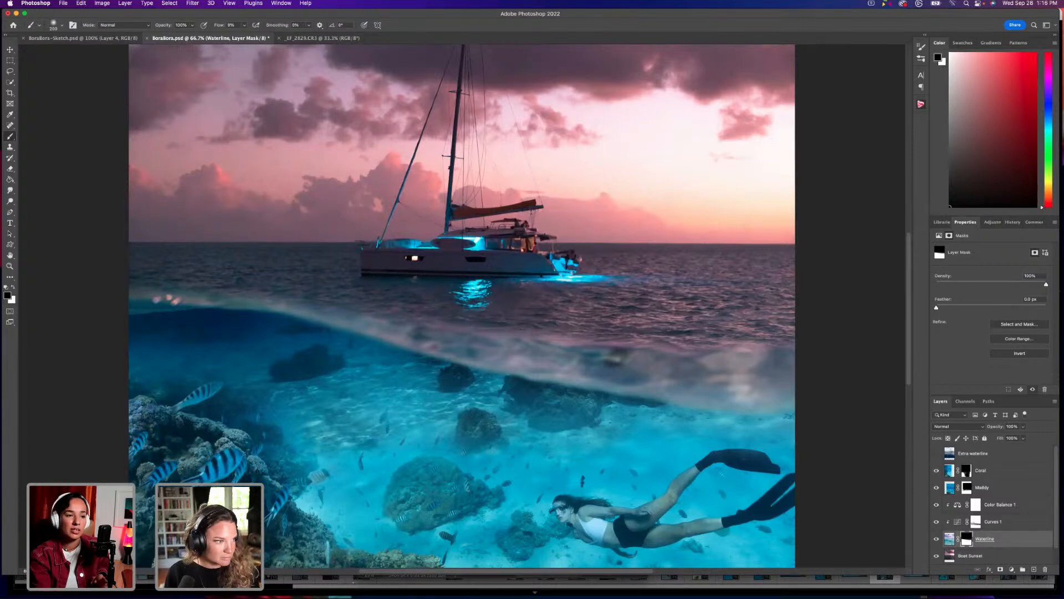
Examine the composite's waterline blend, coral and diver up close and as a whole image.
{"action": "key", "text": "super+minus"}
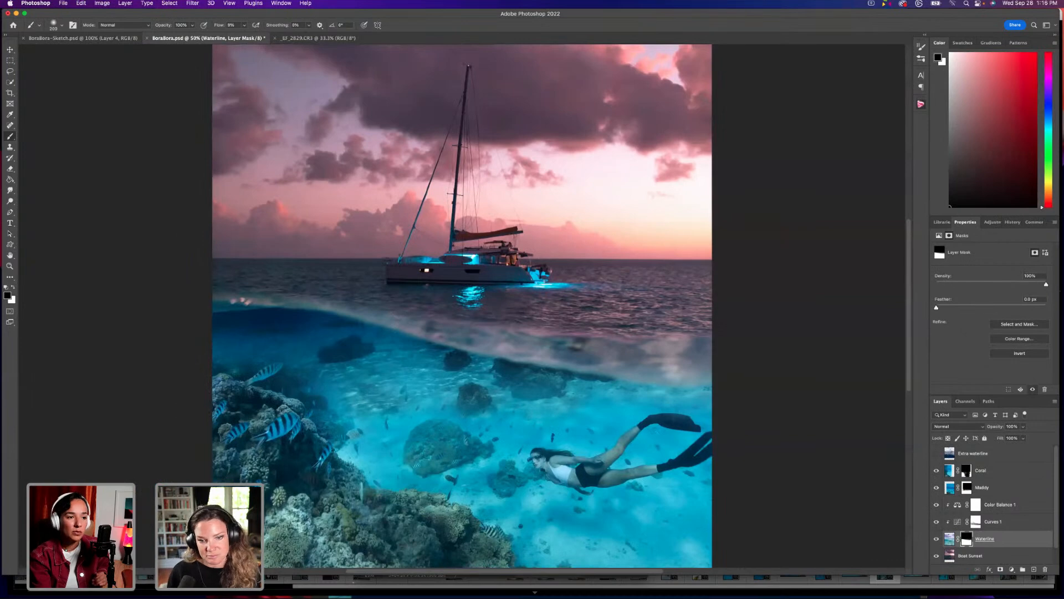
{"action": "scroll", "coordinate": [462, 306], "scroll_direction": "down", "scroll_amount": 1}
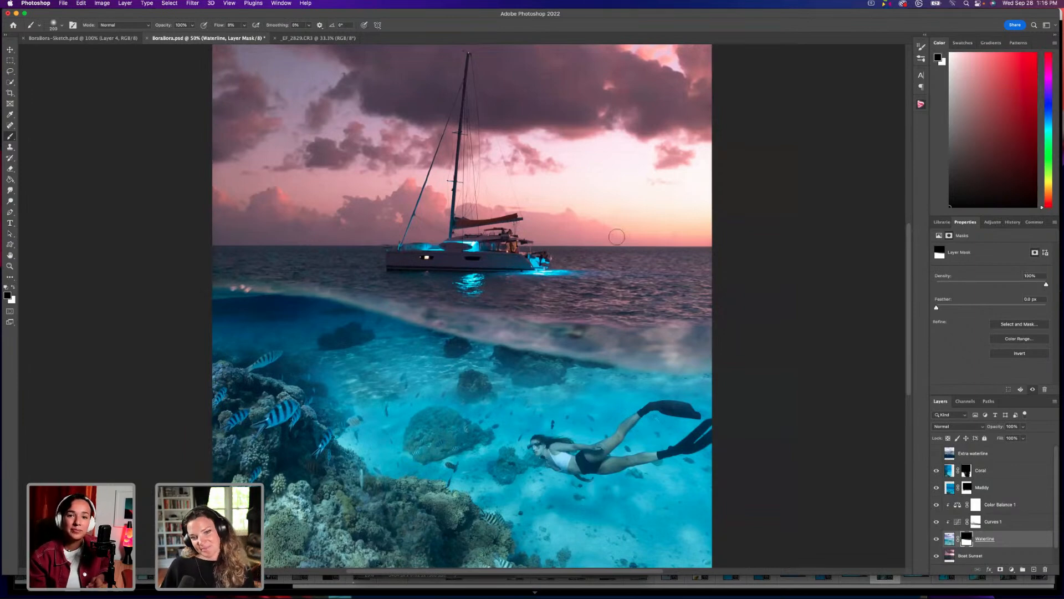
{"action": "key", "text": "super+equal"}
{"action": "key", "text": "super+equal"}
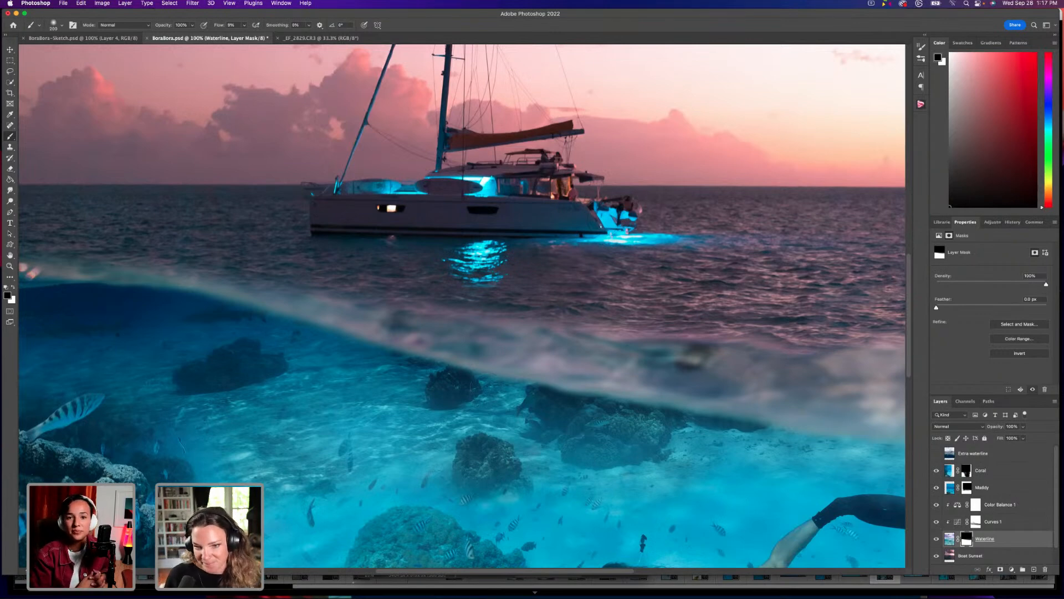
{"action": "scroll", "coordinate": [606, 233], "scroll_direction": "down", "scroll_amount": 1}
{"action": "key", "text": "super+minus"}
{"action": "key", "text": "super+minus"}
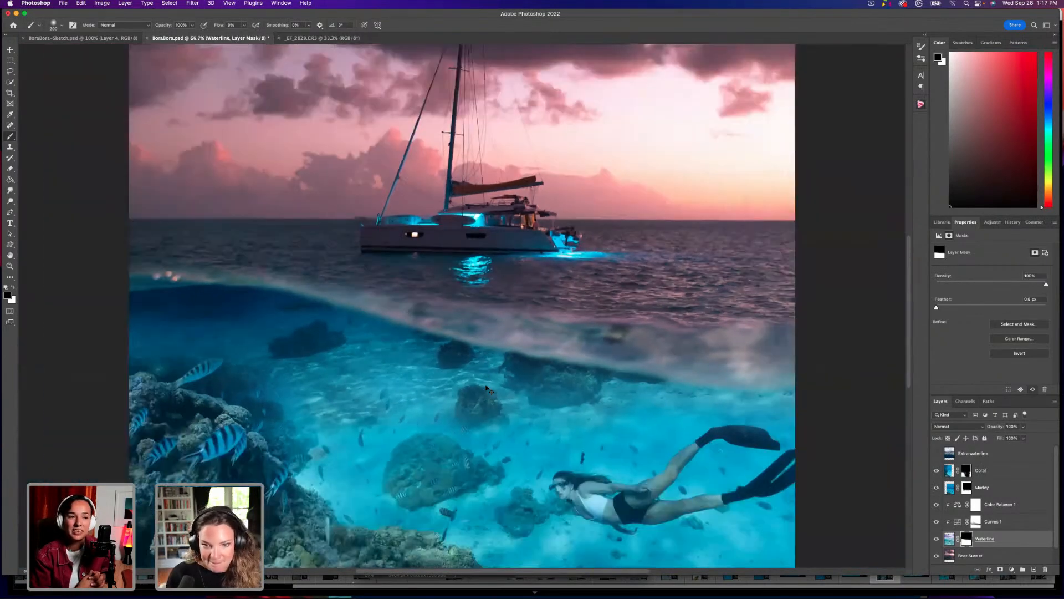
{"action": "scroll", "coordinate": [495, 375], "scroll_direction": "down", "scroll_amount": 2}
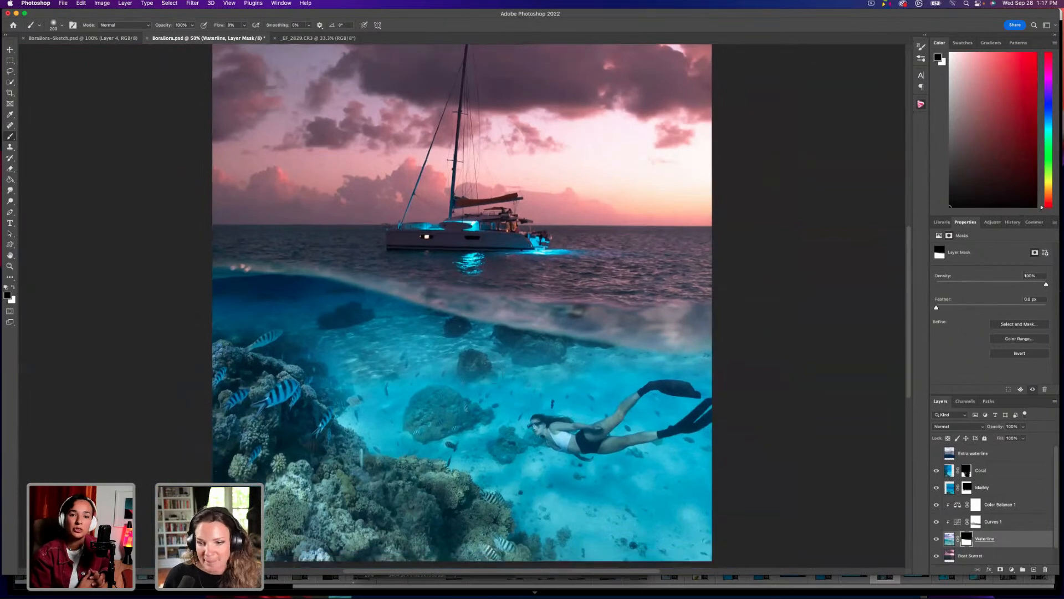
{"action": "scroll", "coordinate": [503, 385], "scroll_direction": "down", "scroll_amount": 1}
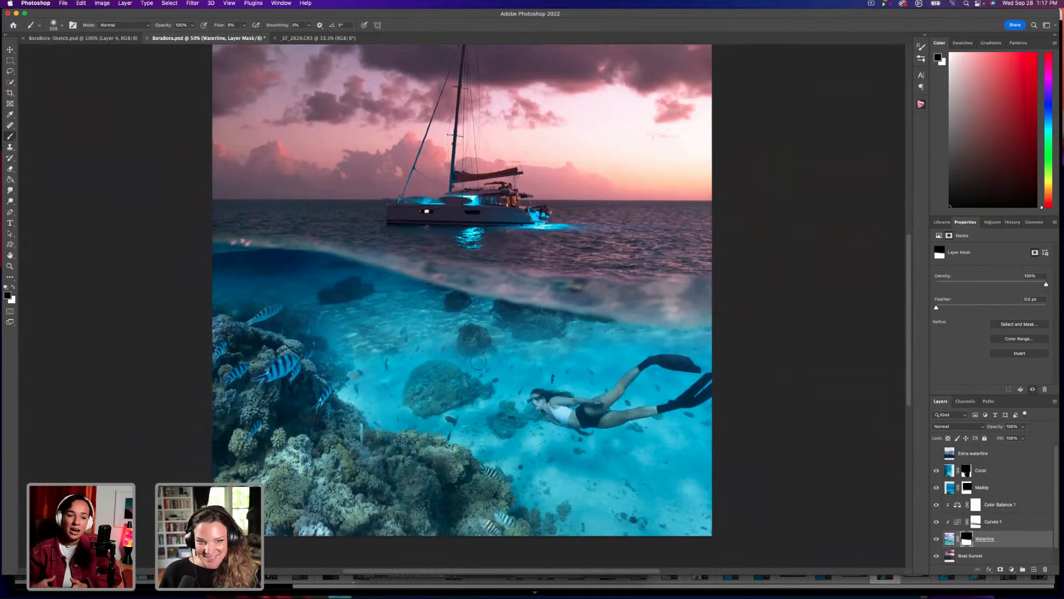
{"action": "scroll", "coordinate": [478, 363], "scroll_direction": "down", "scroll_amount": 1}
{"action": "scroll", "coordinate": [479, 363], "scroll_direction": "up", "scroll_amount": 2}
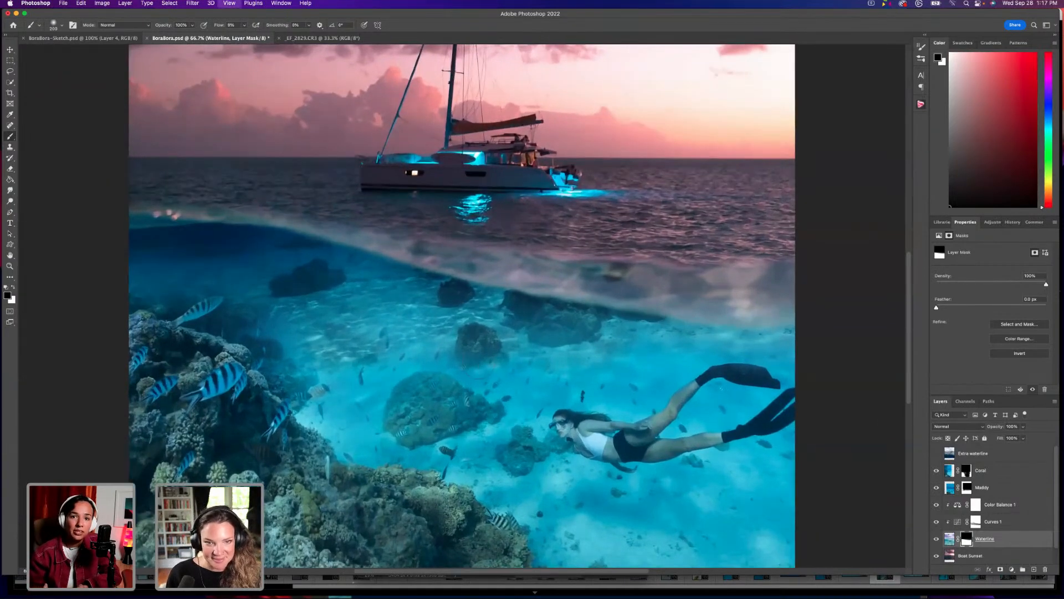
{"action": "scroll", "coordinate": [465, 306], "scroll_direction": "down", "scroll_amount": 2}
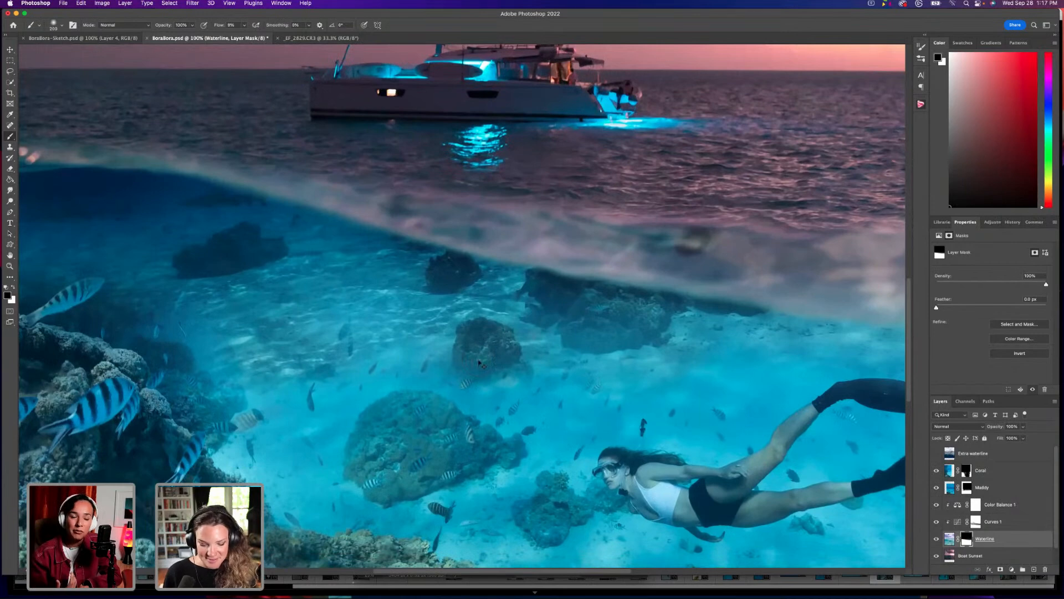
{"action": "scroll", "coordinate": [482, 364], "scroll_direction": "down", "scroll_amount": 2}
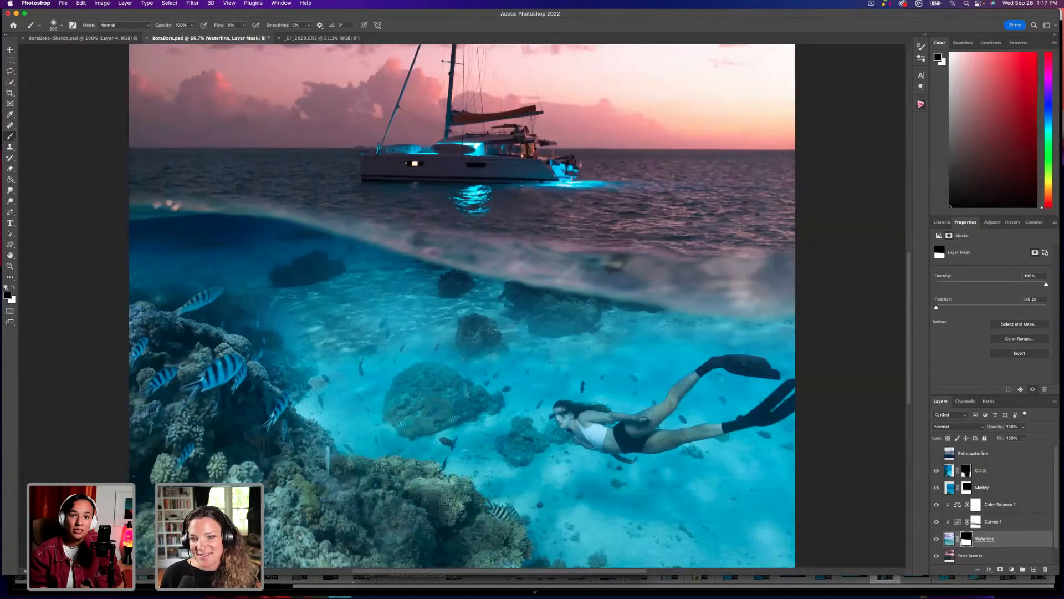
{"action": "scroll", "coordinate": [643, 360], "scroll_direction": "down", "scroll_amount": 3}
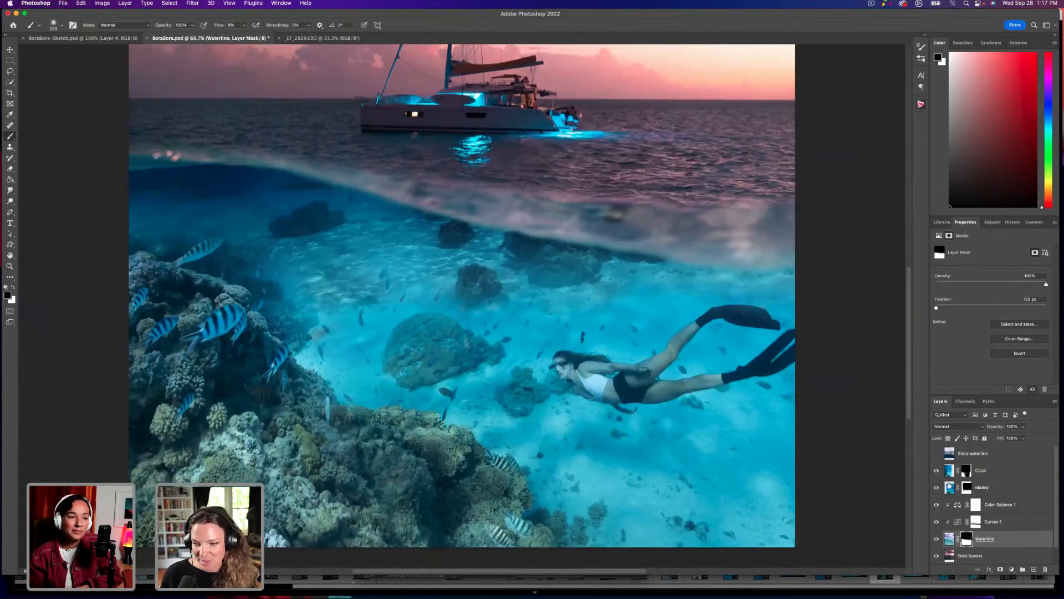
Add a Curves adjustment layer above the diver's layer and clip it to that layer.
{"action": "left_click", "coordinate": [991, 506]}
{"action": "left_click", "coordinate": [936, 488]}
{"action": "left_click", "coordinate": [936, 488]}
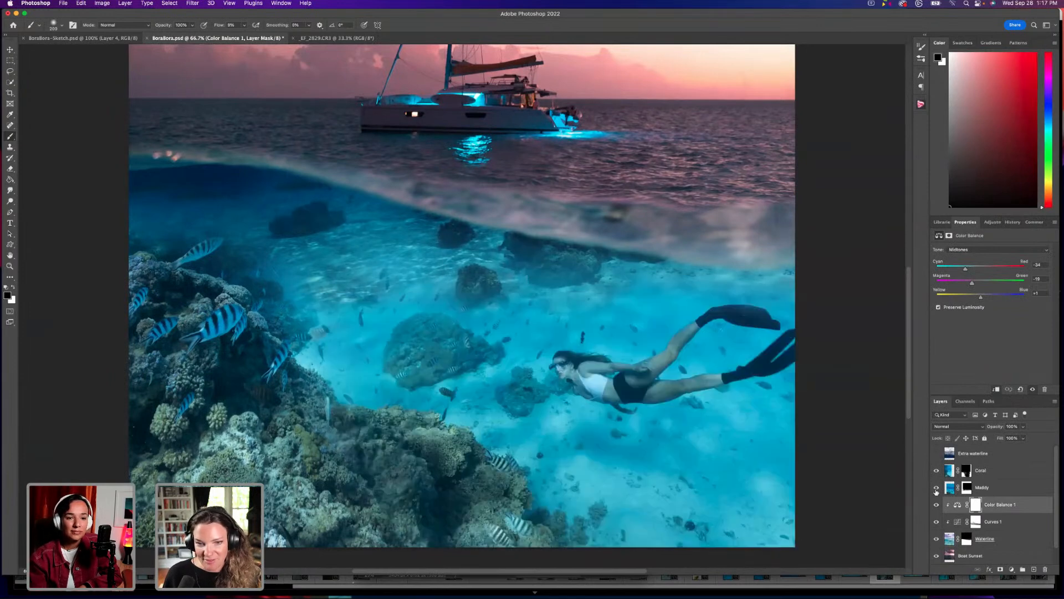
{"action": "left_click", "coordinate": [994, 488]}
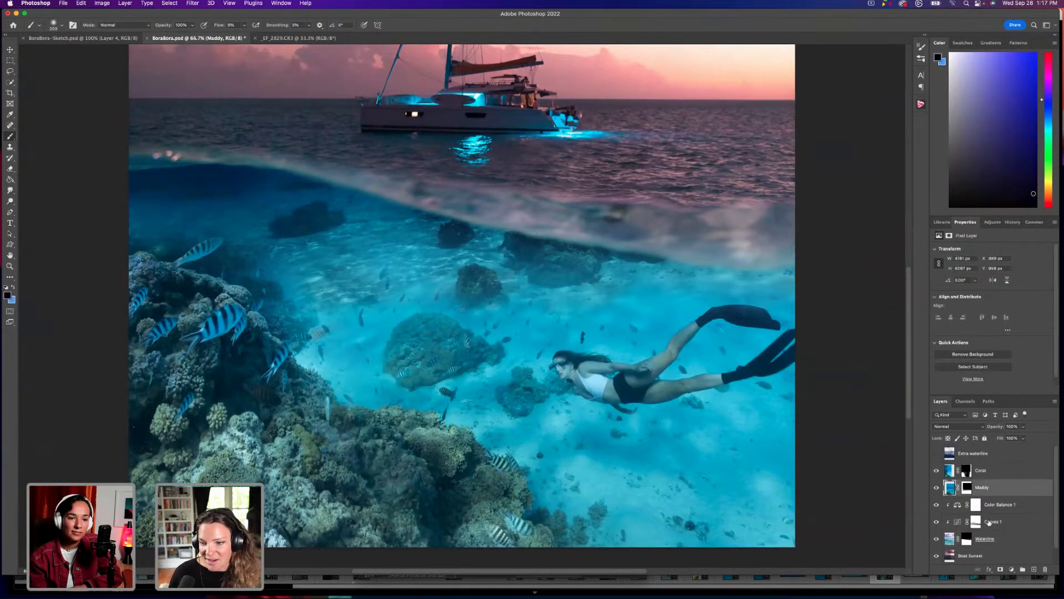
{"action": "left_click", "coordinate": [1012, 569]}
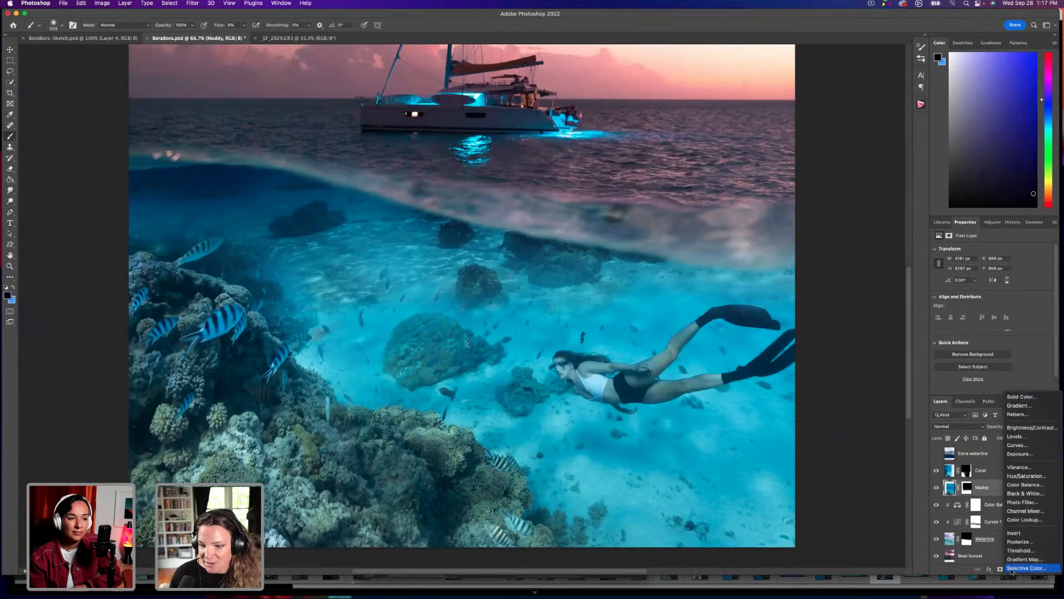
{"action": "left_click", "coordinate": [1045, 448]}
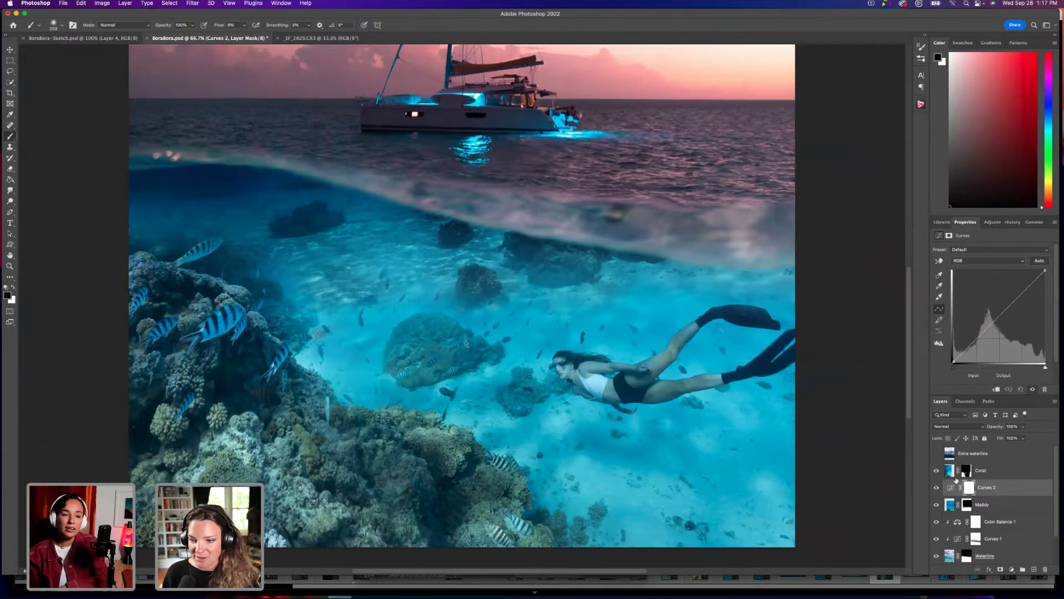
{"action": "left_click", "coordinate": [996, 389]}
Add contrast with the RGB curve by raising the highlights and pulling the darker midtones down to about input 90, output 77.
{"action": "left_click_drag", "start_coordinate": [997, 319], "coordinate": [1040, 276]}
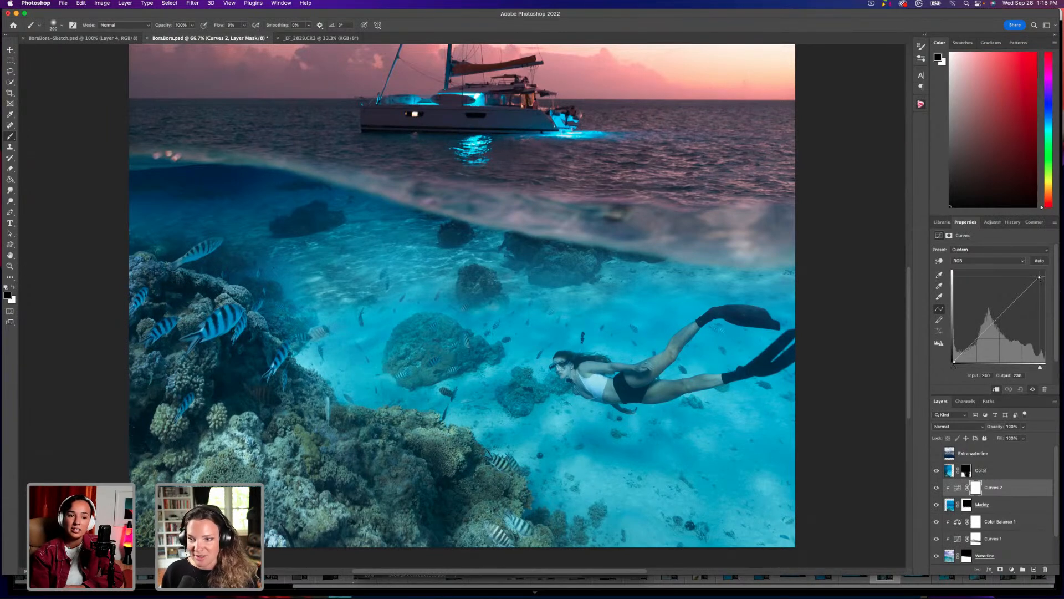
{"action": "left_click_drag", "start_coordinate": [1040, 276], "coordinate": [1040, 272]}
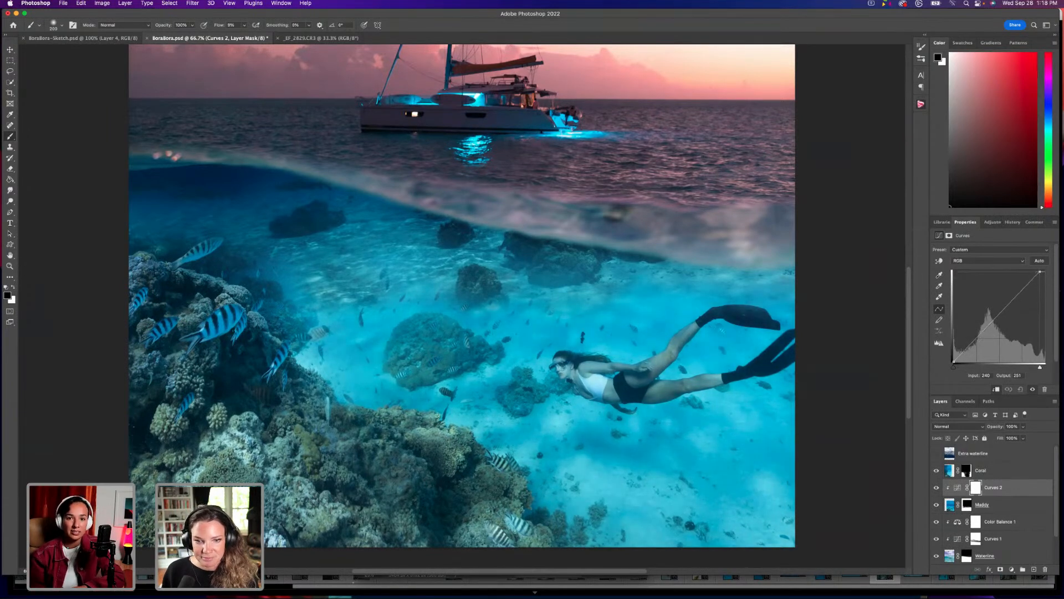
{"action": "left_click_drag", "start_coordinate": [978, 337], "coordinate": [980, 338]}
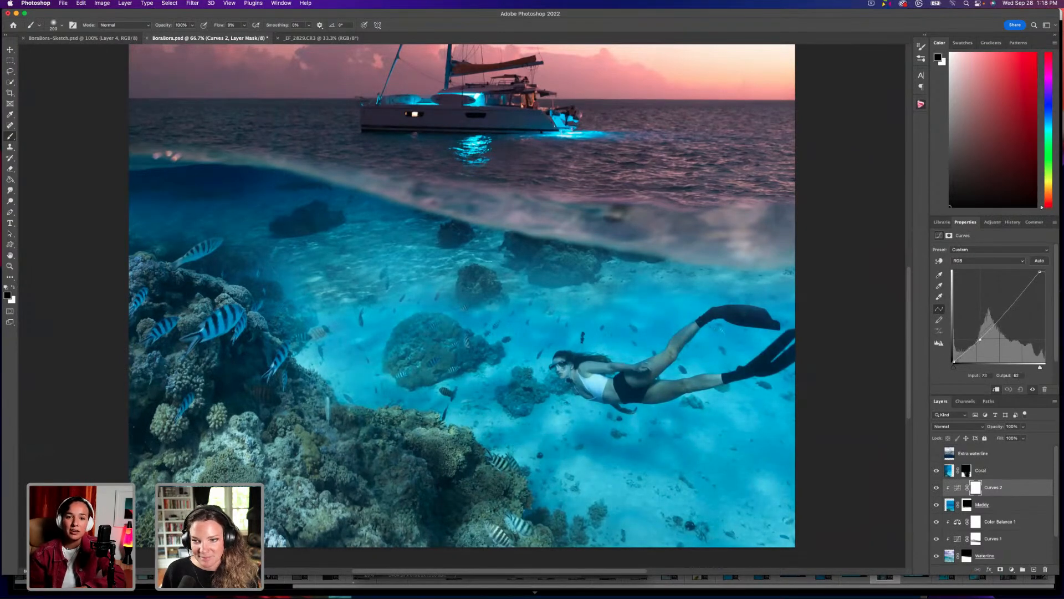
{"action": "key", "text": "Up"}
{"action": "key", "text": "Up"}
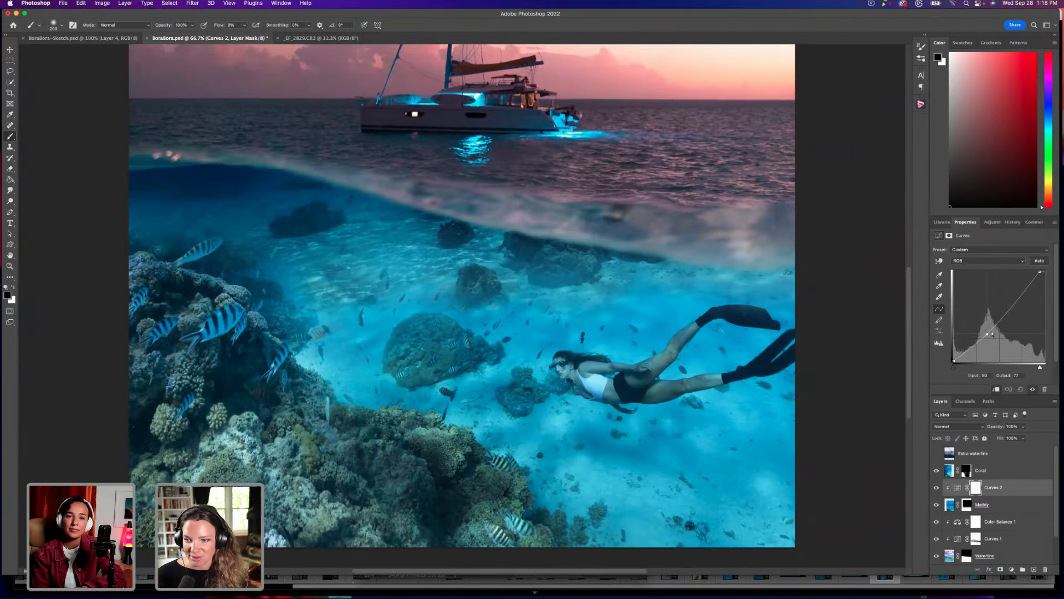
Raise the Red channel curve in the upper tones to about input 151, output 224, and adjust its darkest point.
{"action": "left_click", "coordinate": [1003, 263]}
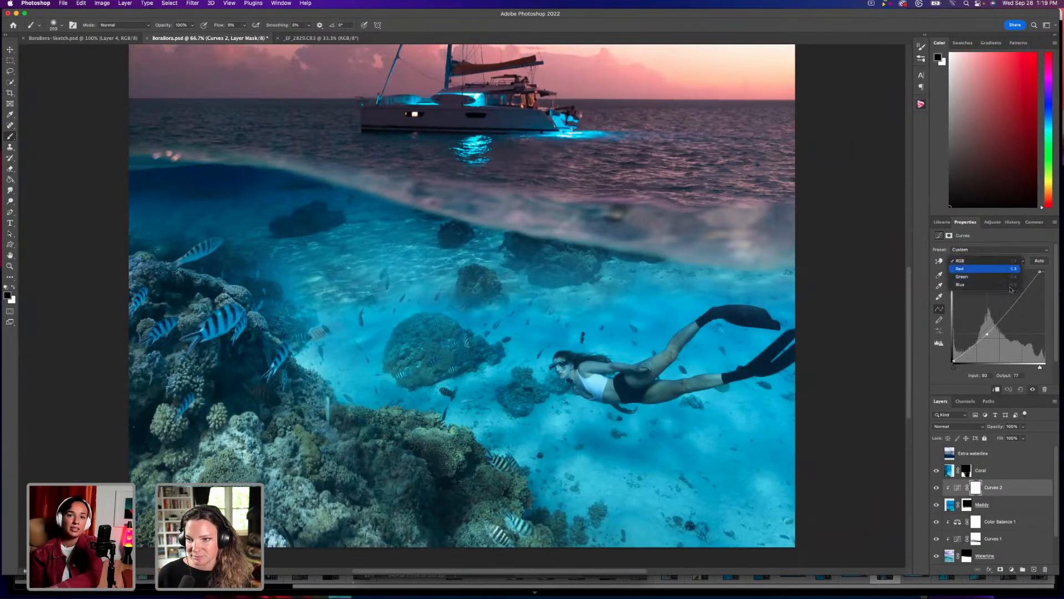
{"action": "left_click", "coordinate": [992, 272]}
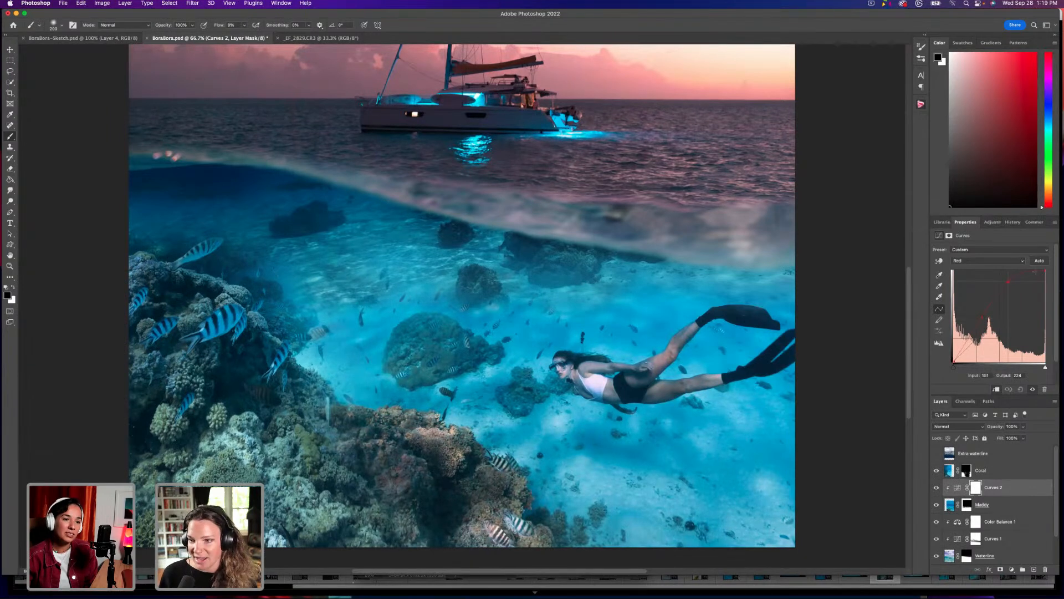
{"action": "left_click_drag", "start_coordinate": [1046, 367], "coordinate": [1036, 367]}
{"action": "left_click", "coordinate": [954, 361]}
{"action": "left_click_drag", "start_coordinate": [954, 338], "coordinate": [953, 363]}
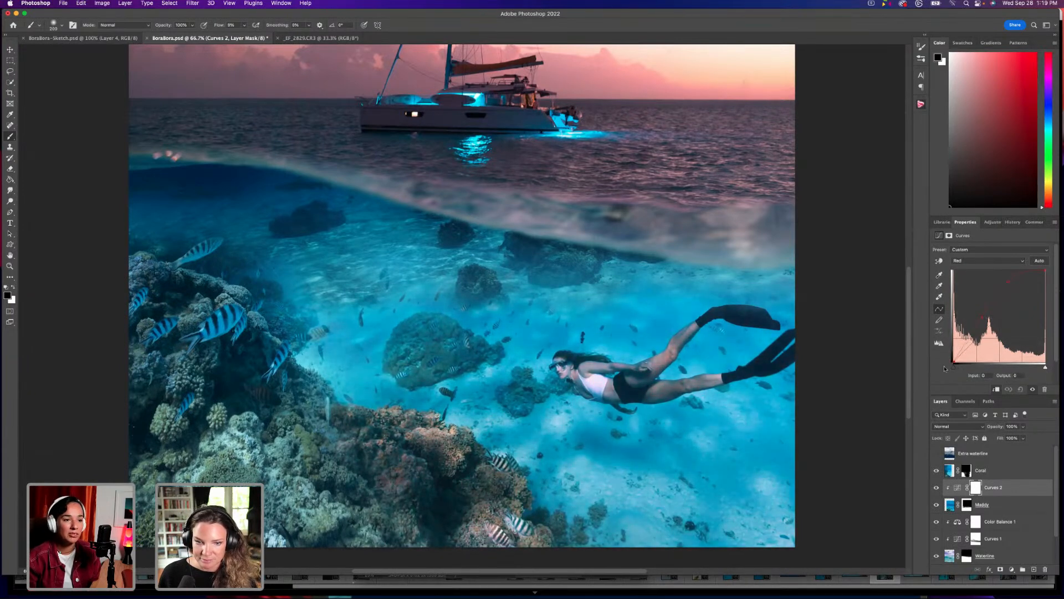
Raise the Green curve's highlights slightly and lower the Blue curve to about input 178, output 171.
{"action": "left_click", "coordinate": [984, 261]}
{"action": "left_click", "coordinate": [983, 270]}
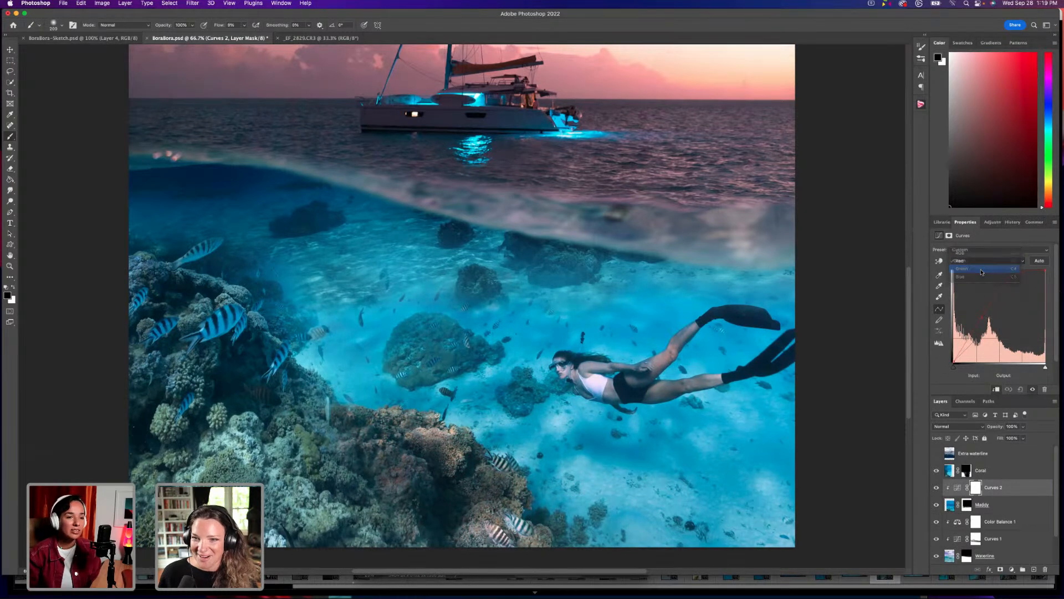
{"action": "left_click_drag", "start_coordinate": [1006, 307], "coordinate": [1023, 289]}
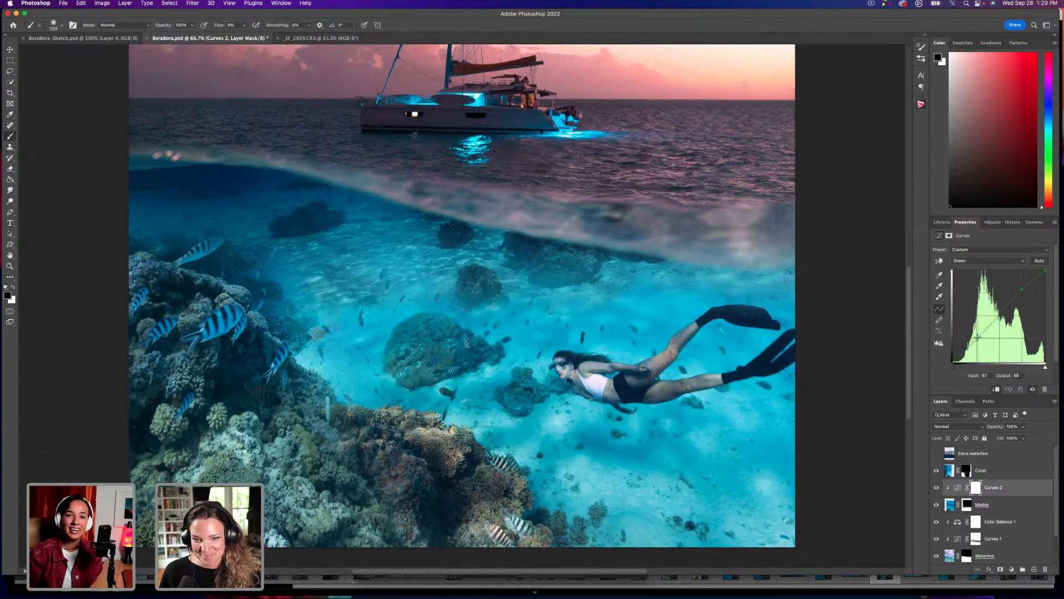
{"action": "left_click", "coordinate": [988, 260]}
{"action": "left_click", "coordinate": [986, 270]}
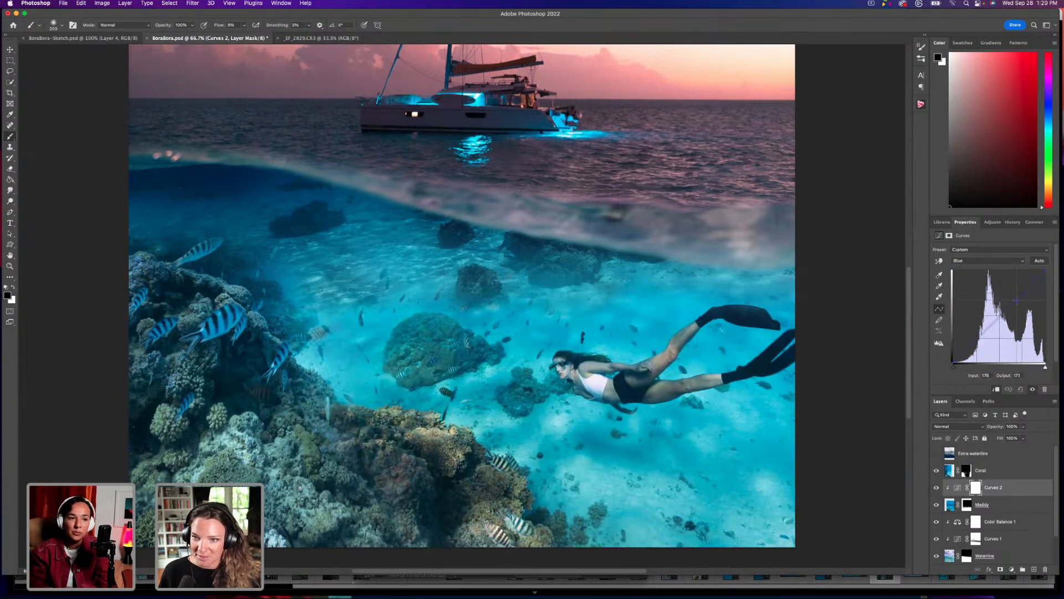
{"action": "mouse_move", "coordinate": [954, 363]}
{"action": "left_mouse_down"}
{"action": "mouse_move", "coordinate": [954, 343]}
{"action": "mouse_move", "coordinate": [953, 364]}
{"action": "left_mouse_up"}
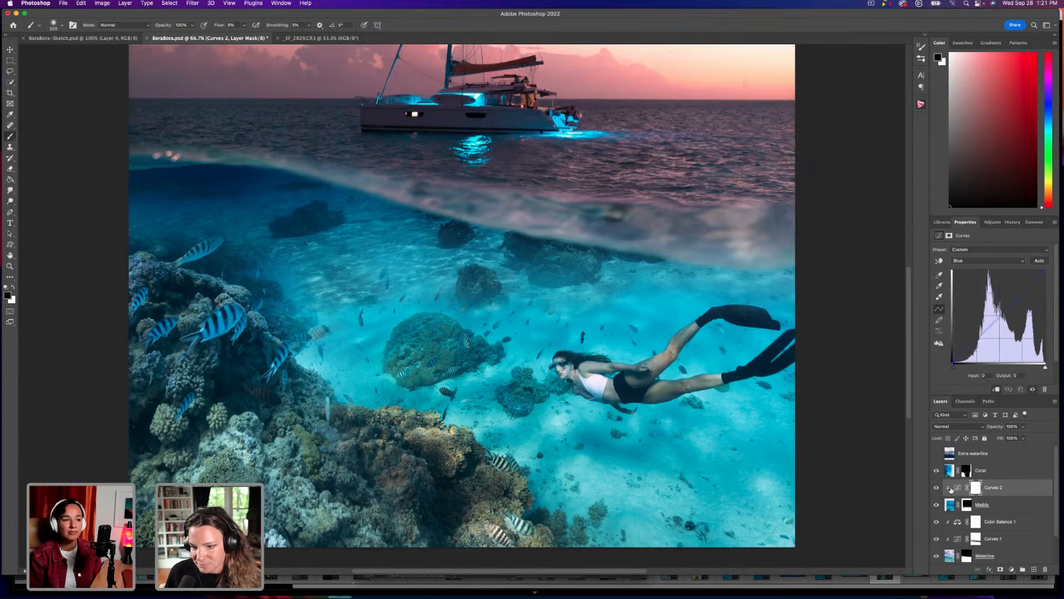
Add a Color Balance adjustment layer above the diver's Curves layer and set its midtones to cyan -6 and yellow about -19.
{"action": "left_click", "coordinate": [1010, 570]}
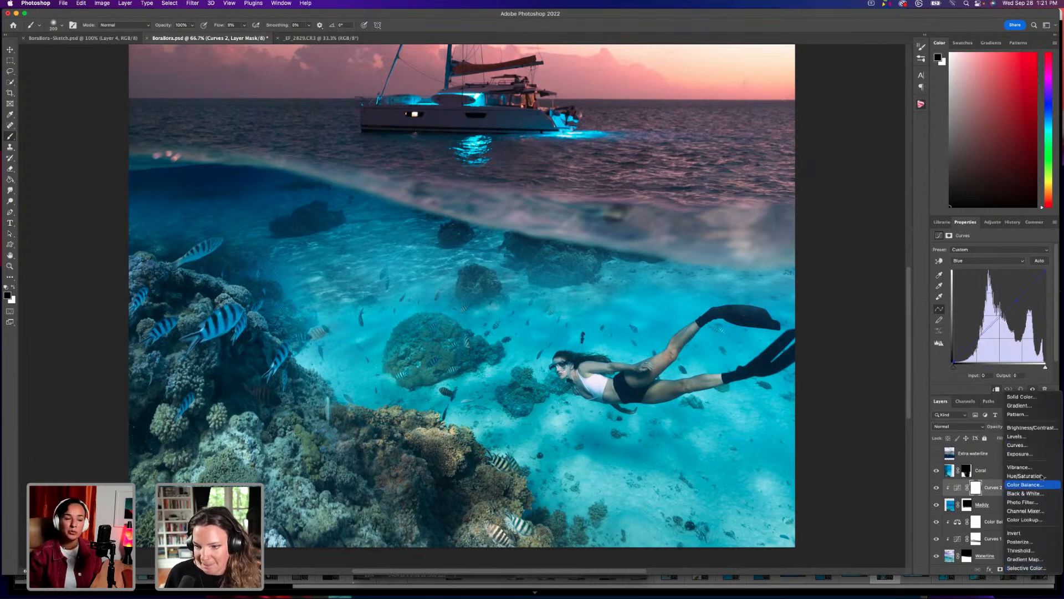
{"action": "key", "text": "Escape"}
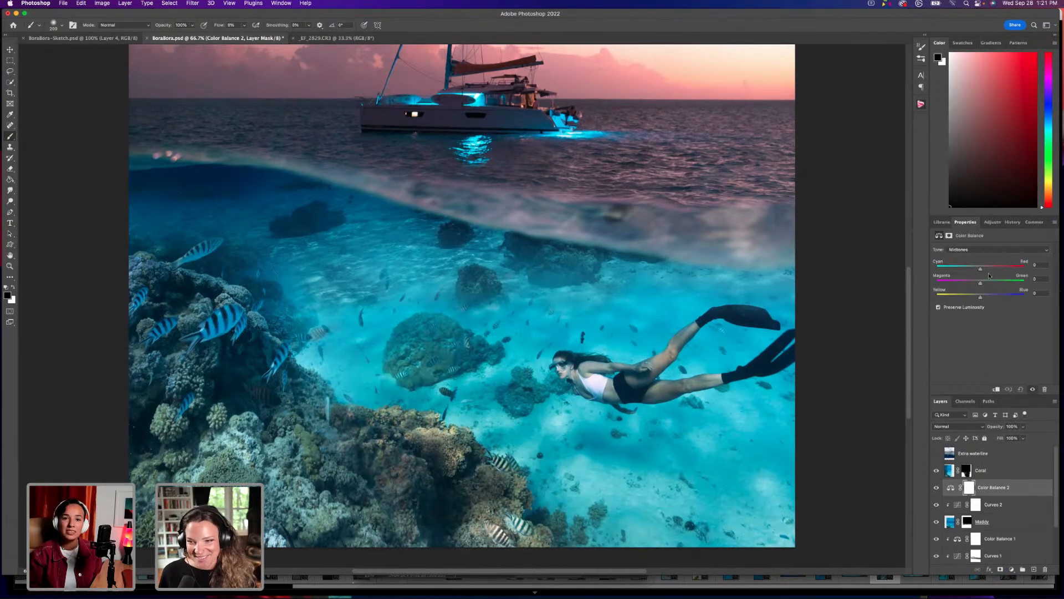
{"action": "left_click_drag", "start_coordinate": [972, 269], "coordinate": [977, 269]}
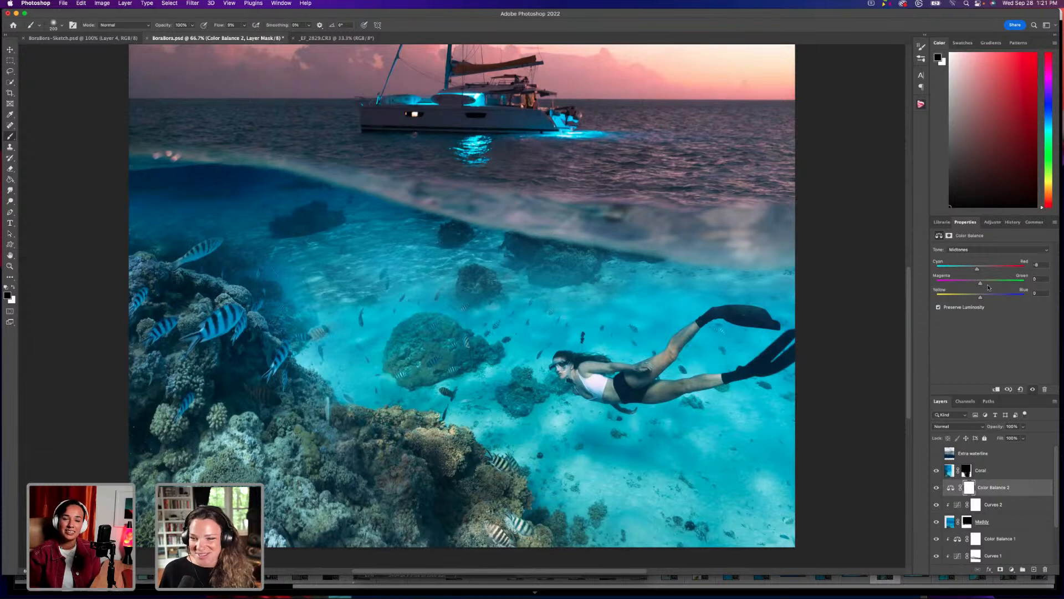
{"action": "left_click_drag", "start_coordinate": [981, 283], "coordinate": [980, 283]}
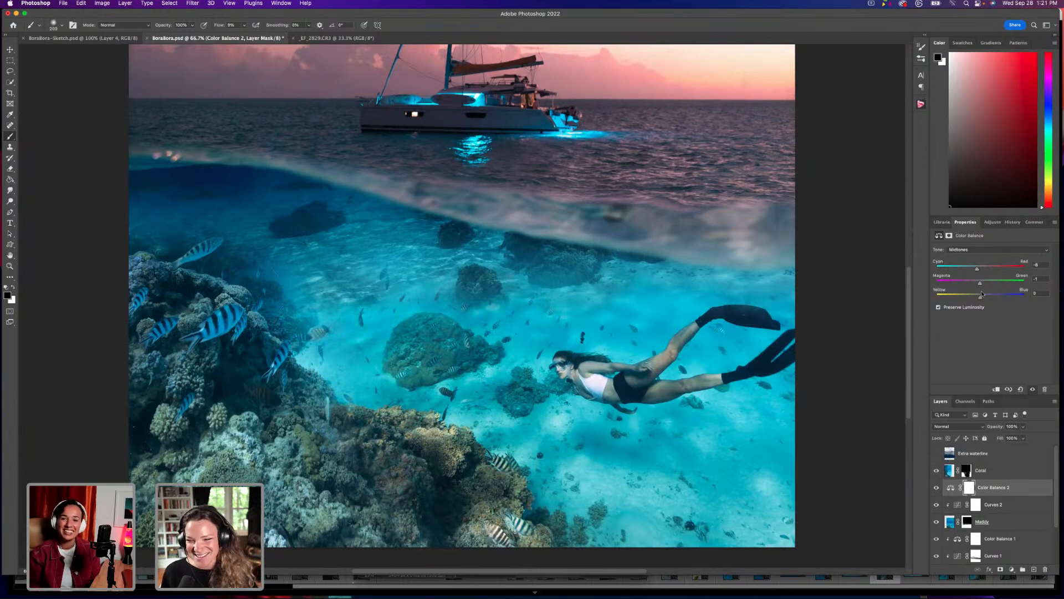
{"action": "left_click_drag", "start_coordinate": [982, 299], "coordinate": [972, 298]}
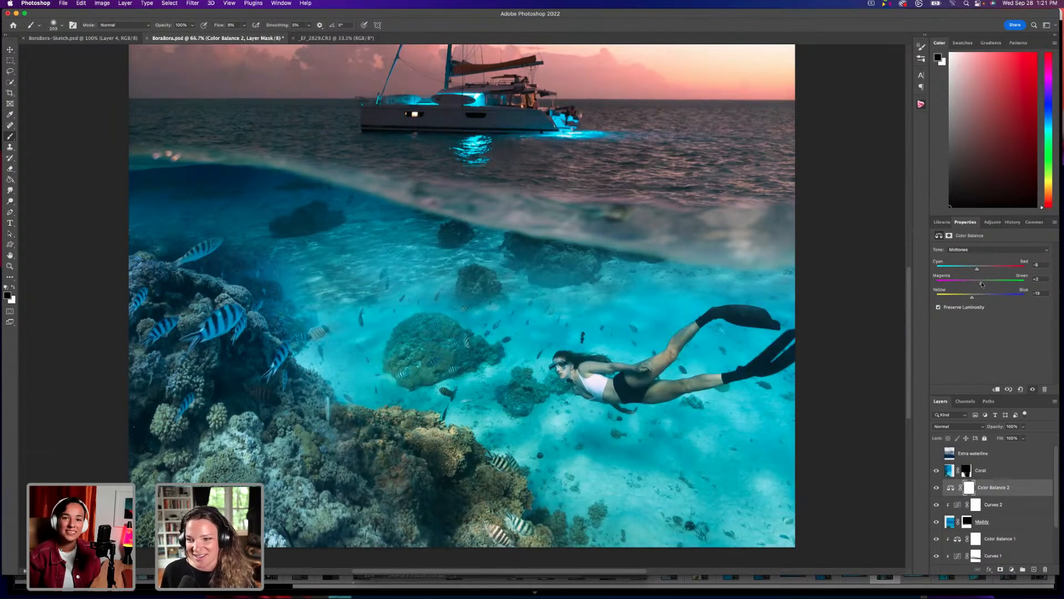
Shift the Color Balance midtones to red +12, magenta -13 and yellow -18, and clip the adjustment to the diver's layer.
{"action": "left_click_drag", "start_coordinate": [982, 284], "coordinate": [974, 283]}
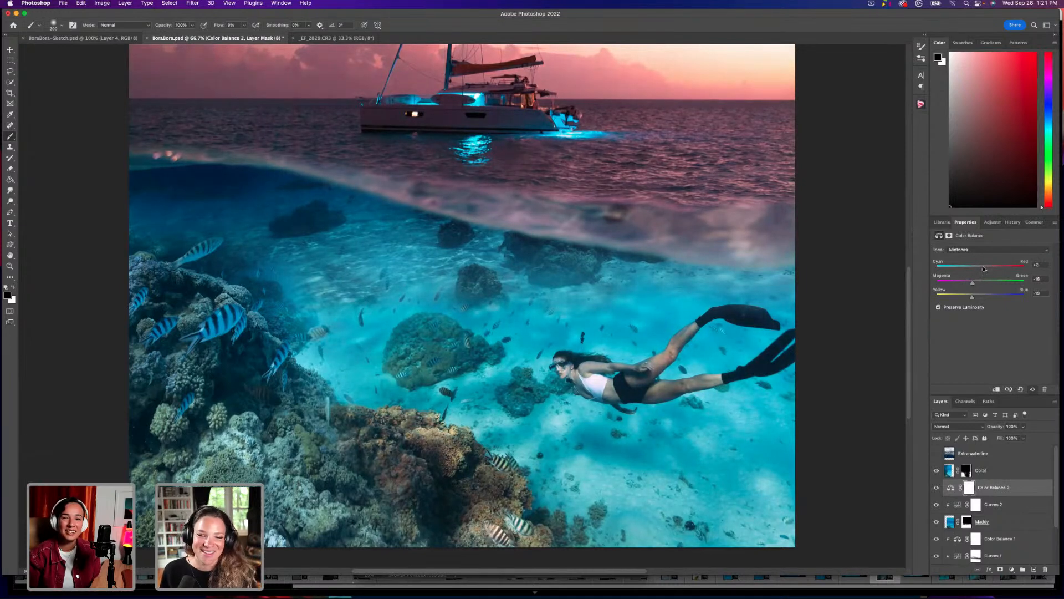
{"action": "left_click_drag", "start_coordinate": [975, 298], "coordinate": [973, 297]}
{"action": "left_click", "coordinate": [996, 389]}
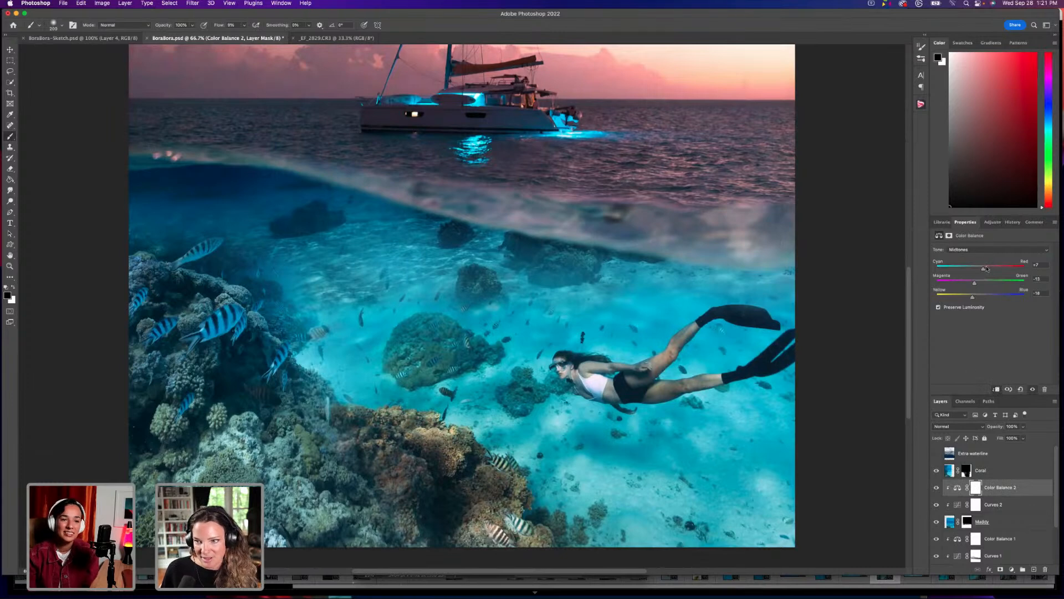
{"action": "left_click_drag", "start_coordinate": [985, 270], "coordinate": [986, 271]}
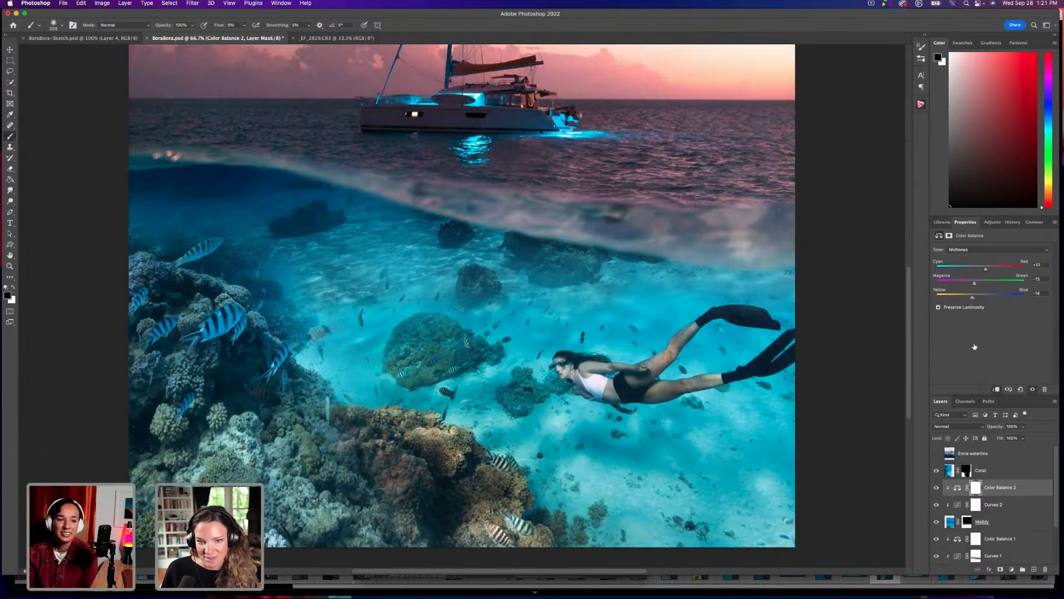
{"action": "left_click", "coordinate": [967, 522]}
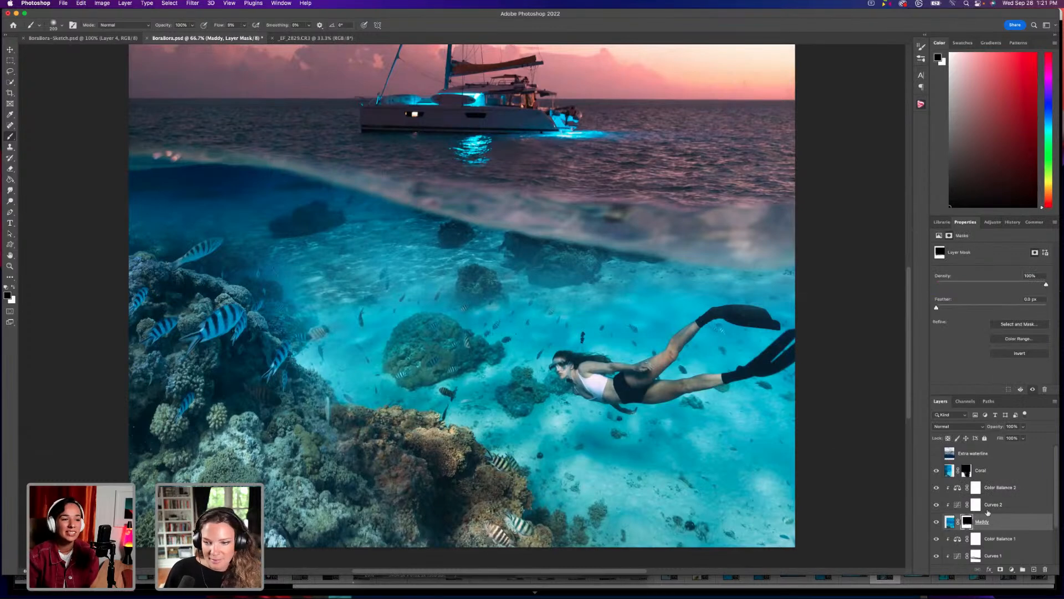
{"action": "left_click", "coordinate": [937, 488]}
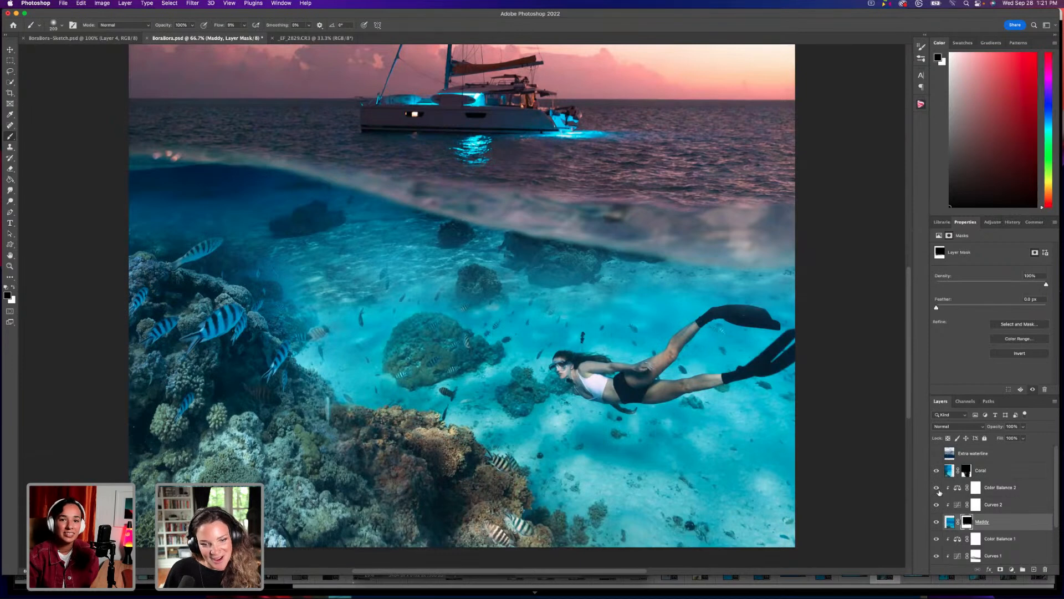
Add a clipped Hue/Saturation layer above the diver's Curves layer, shifting the hue toward green and the saturation to +30.
{"action": "left_click", "coordinate": [998, 504]}
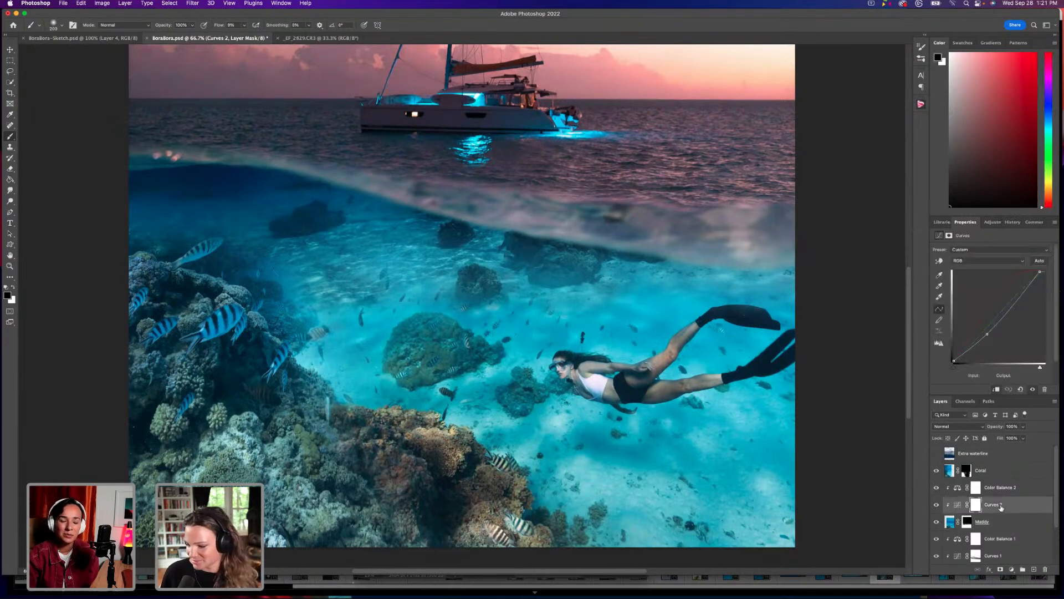
{"action": "left_click", "coordinate": [1011, 569]}
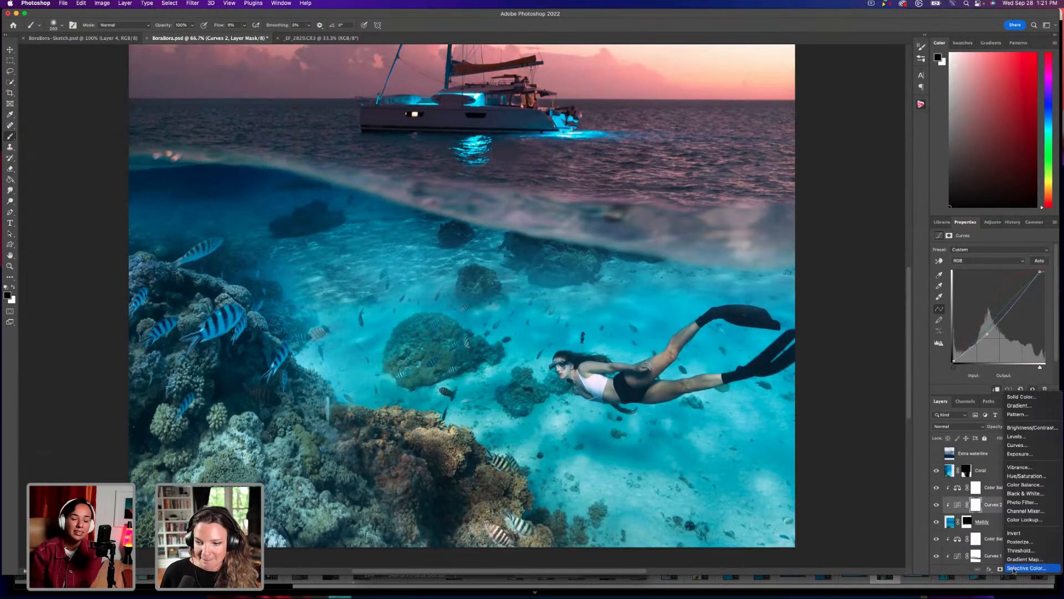
{"action": "left_click", "coordinate": [1027, 476]}
{"action": "mouse_move", "coordinate": [998, 283]}
{"action": "left_mouse_down"}
{"action": "mouse_move", "coordinate": [980, 281]}
{"action": "mouse_move", "coordinate": [1014, 298]}
{"action": "mouse_move", "coordinate": [1001, 298]}
{"action": "mouse_move", "coordinate": [1029, 298]}
{"action": "mouse_move", "coordinate": [982, 283]}
{"action": "left_mouse_up"}
Reset the Hue/Saturation layer's hue to 0 and set its saturation to +2.
{"action": "key", "text": "super+1"}
{"action": "key", "text": "super+equal"}
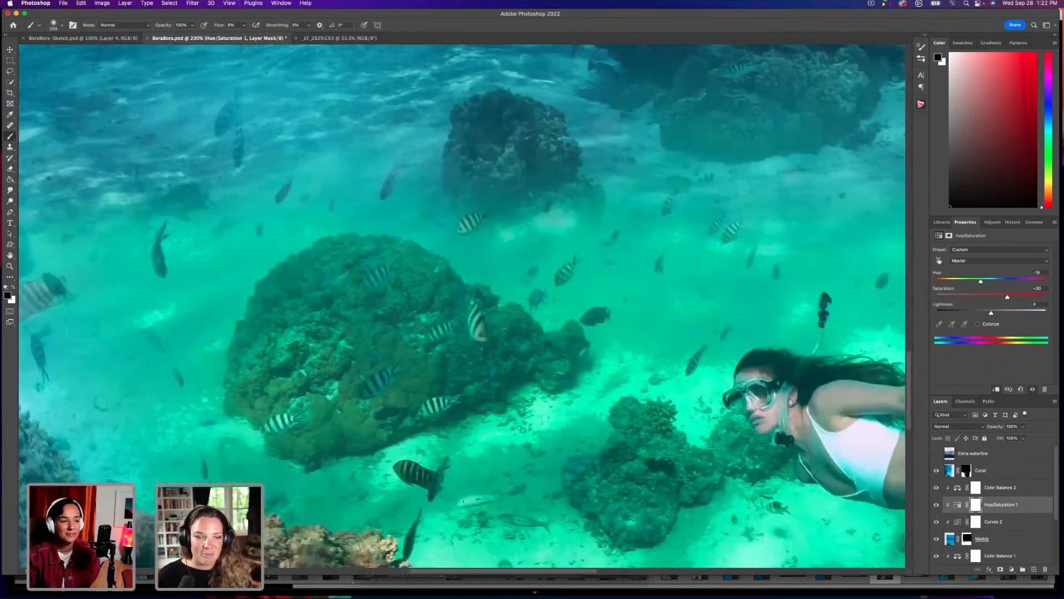
{"action": "scroll", "coordinate": [463, 306], "scroll_direction": "down", "scroll_amount": 5}
{"action": "scroll", "coordinate": [462, 306], "scroll_direction": "down", "scroll_amount": 4}
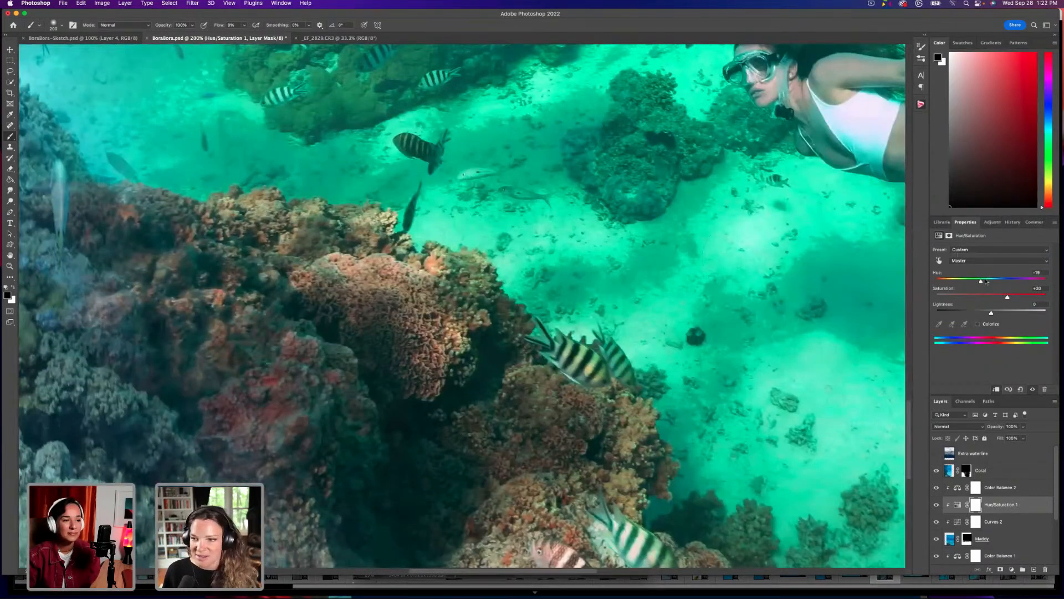
{"action": "left_click_drag", "start_coordinate": [1045, 289], "coordinate": [1026, 272]}
{"action": "type", "text": "00"}
{"action": "key", "text": "super+minus"}
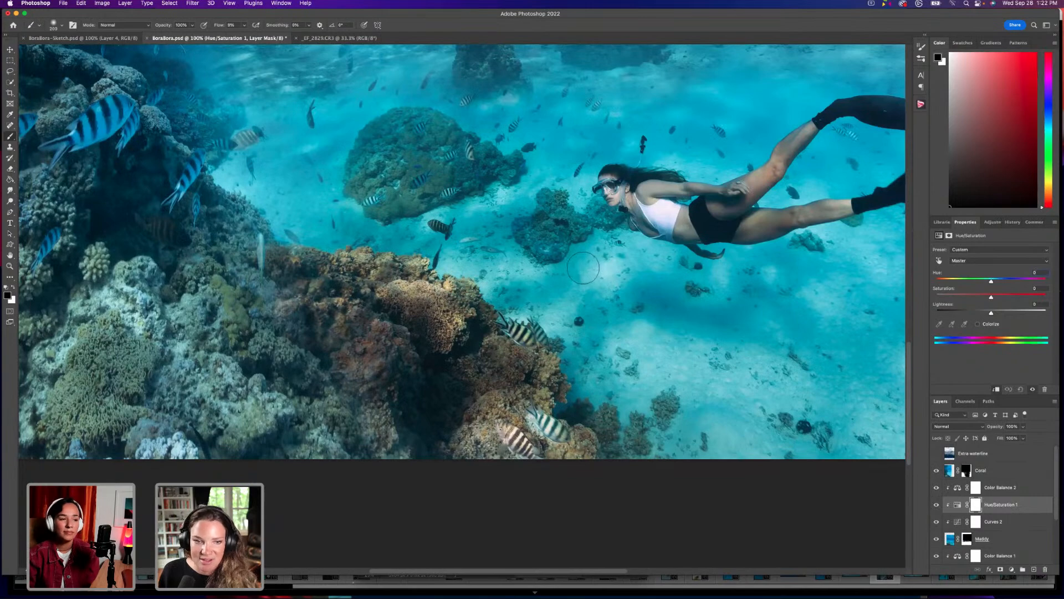
{"action": "left_click", "coordinate": [990, 283]}
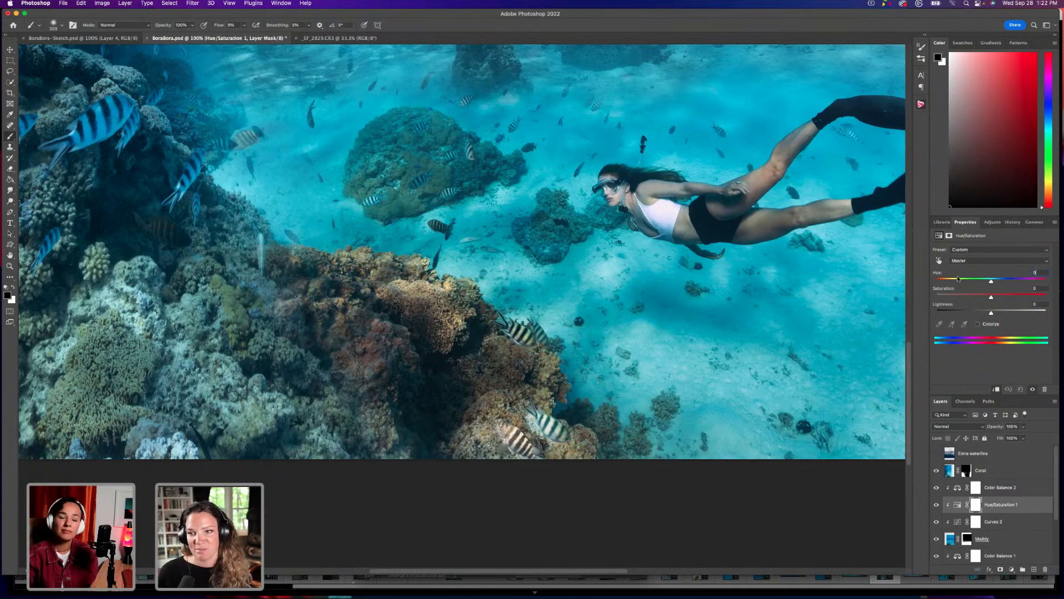
{"action": "left_click", "coordinate": [993, 283]}
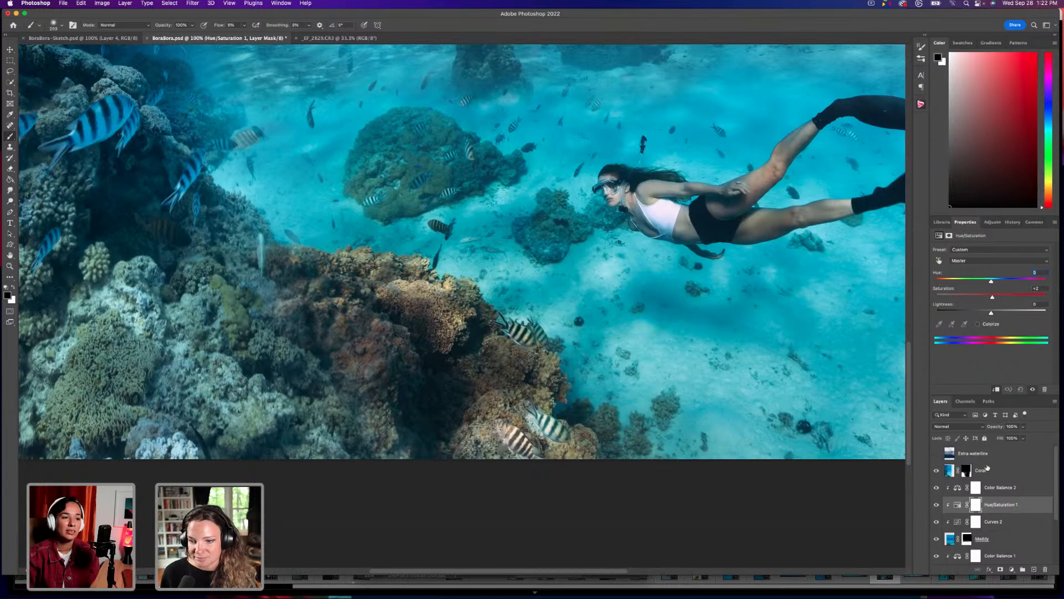
Add another Color Balance layer above the diver's existing one with midtones at cyan -24, magenta -10 and blue about +5.
{"action": "left_click", "coordinate": [959, 489]}
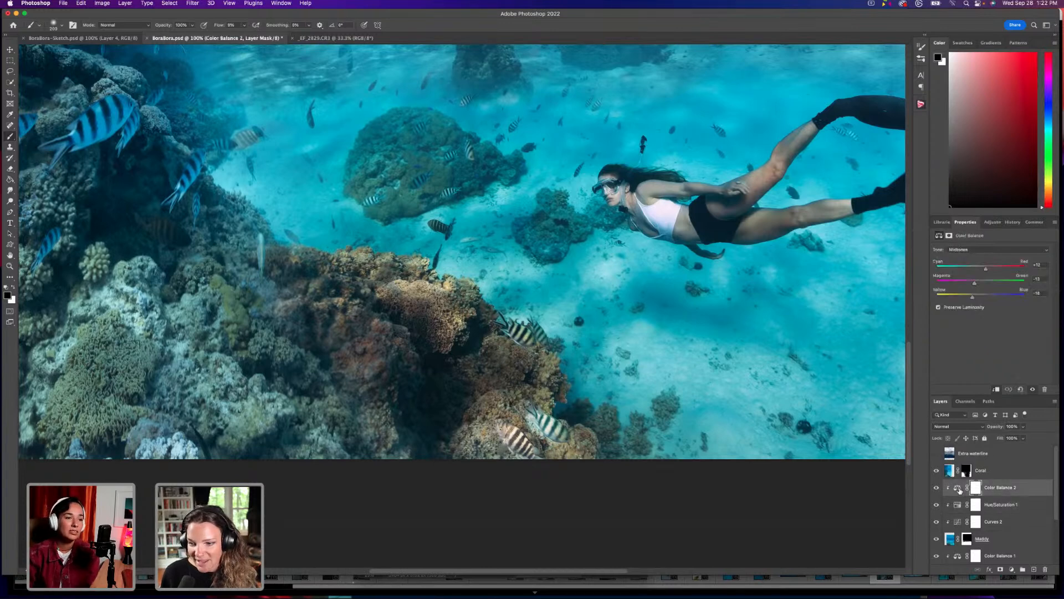
{"action": "left_click", "coordinate": [959, 489]}
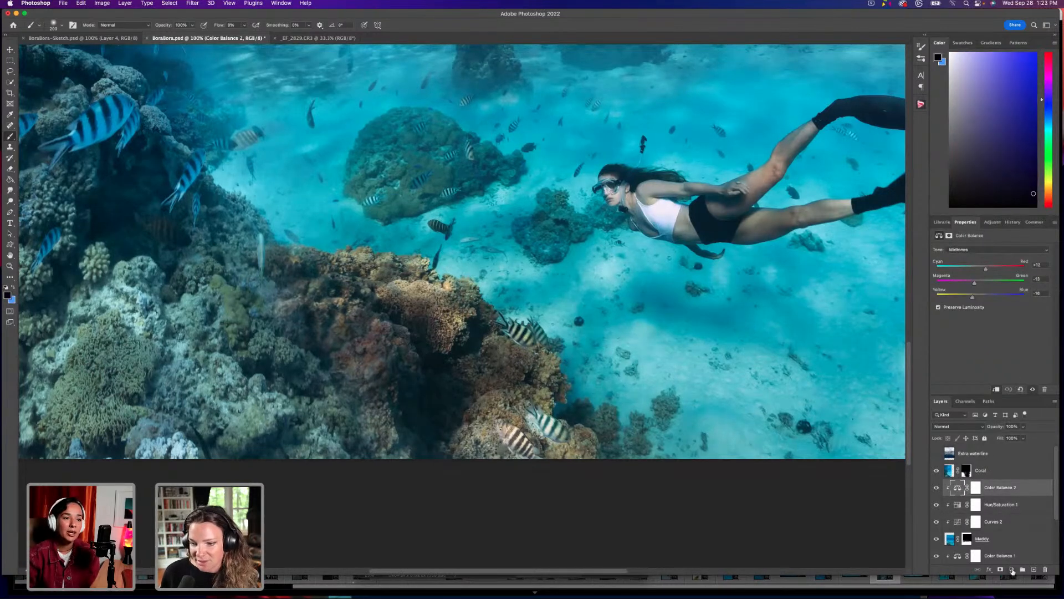
{"action": "left_click", "coordinate": [1011, 568]}
{"action": "left_click", "coordinate": [1031, 485]}
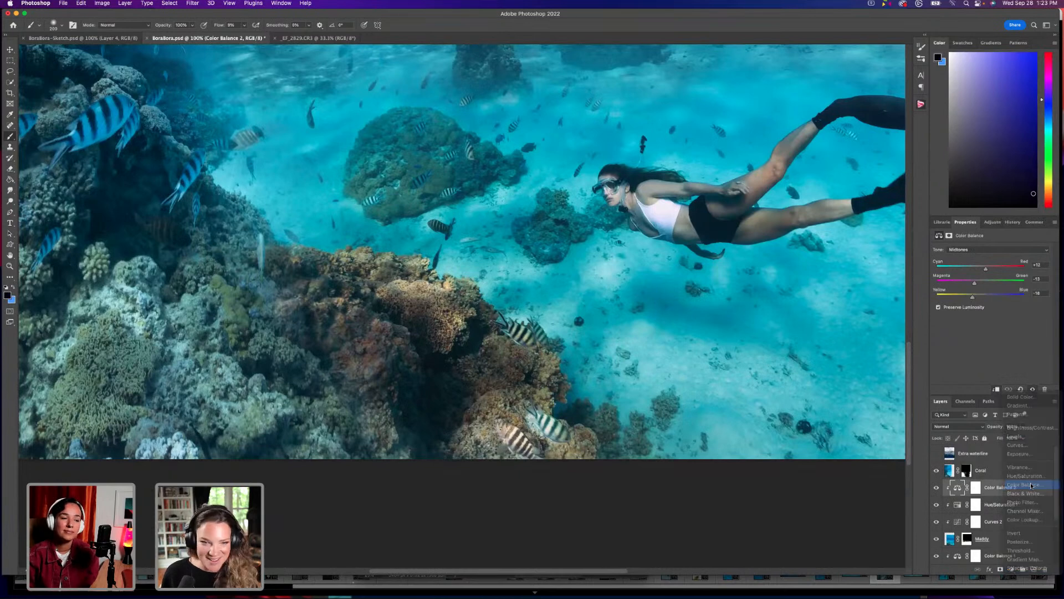
{"action": "left_click_drag", "start_coordinate": [981, 271], "coordinate": [983, 298]}
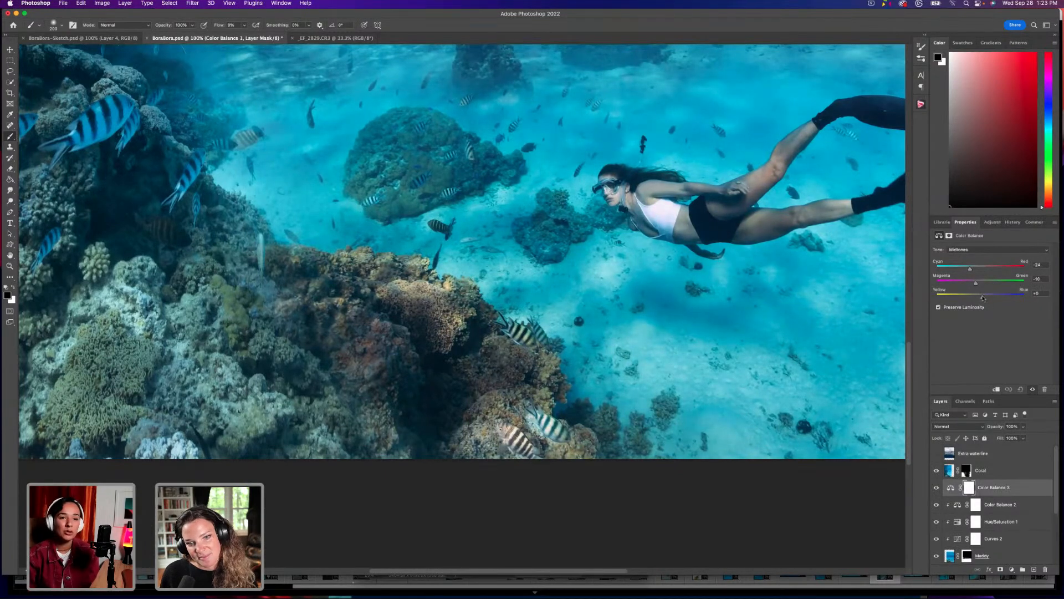
Set the new Color Balance layer's highlights to red +31 and magenta -10, and clip it to the diver's layer.
{"action": "left_click", "coordinate": [992, 249]}
{"action": "left_click", "coordinate": [991, 259]}
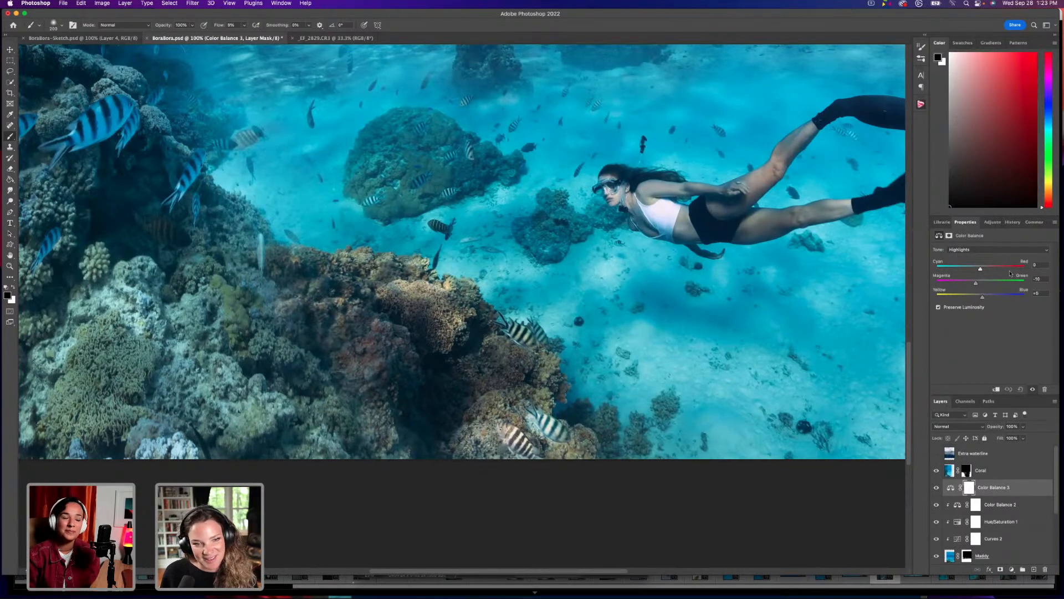
{"action": "left_click", "coordinate": [994, 268]}
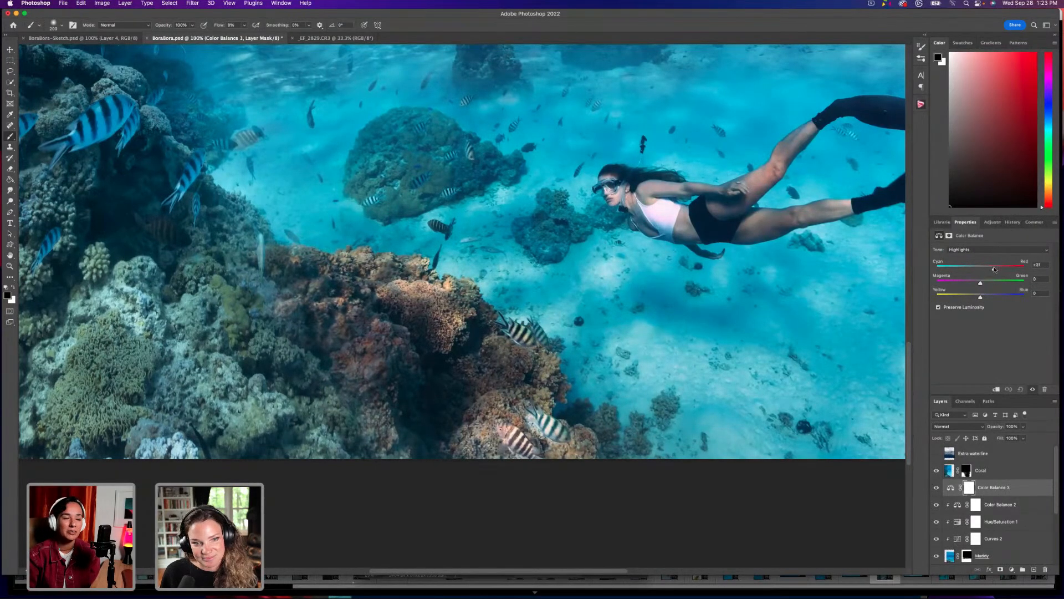
{"action": "mouse_move", "coordinate": [980, 284]}
{"action": "left_mouse_down"}
{"action": "mouse_move", "coordinate": [961, 284]}
{"action": "mouse_move", "coordinate": [982, 299]}
{"action": "left_mouse_up"}
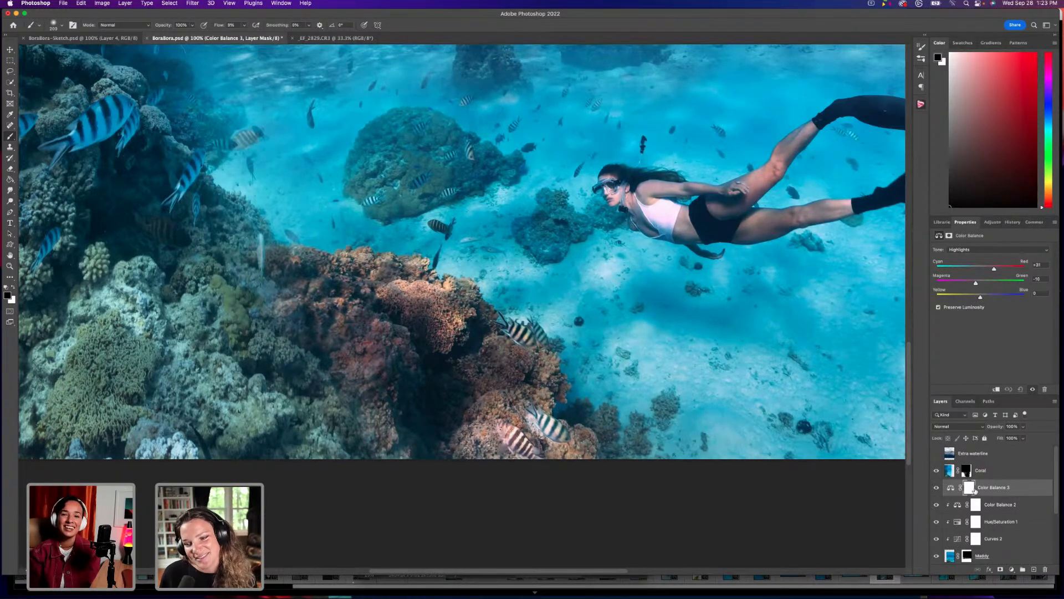
{"action": "left_click", "coordinate": [996, 389]}
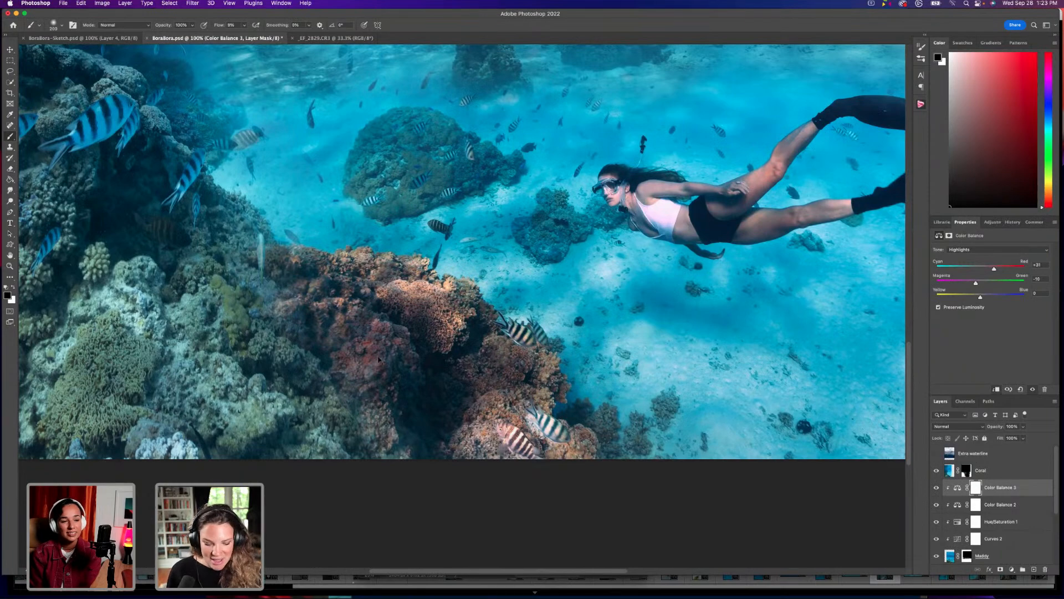
Invert the new Color Balance layer's mask and paint white over the warm foreground coral with a large brush at 31% flow.
{"action": "key", "text": "super+i"}
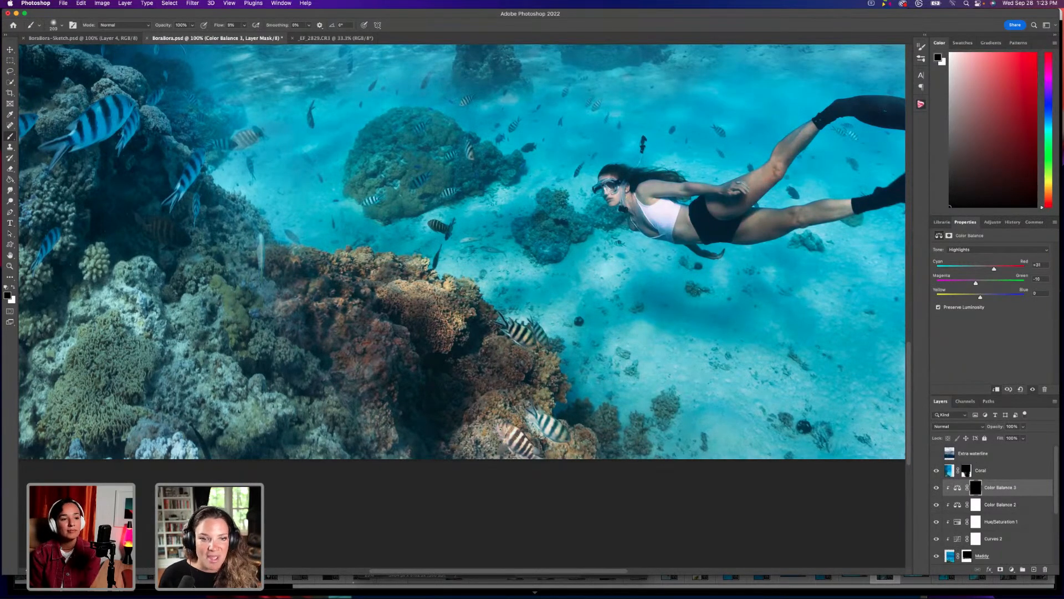
{"action": "key", "text": "x"}
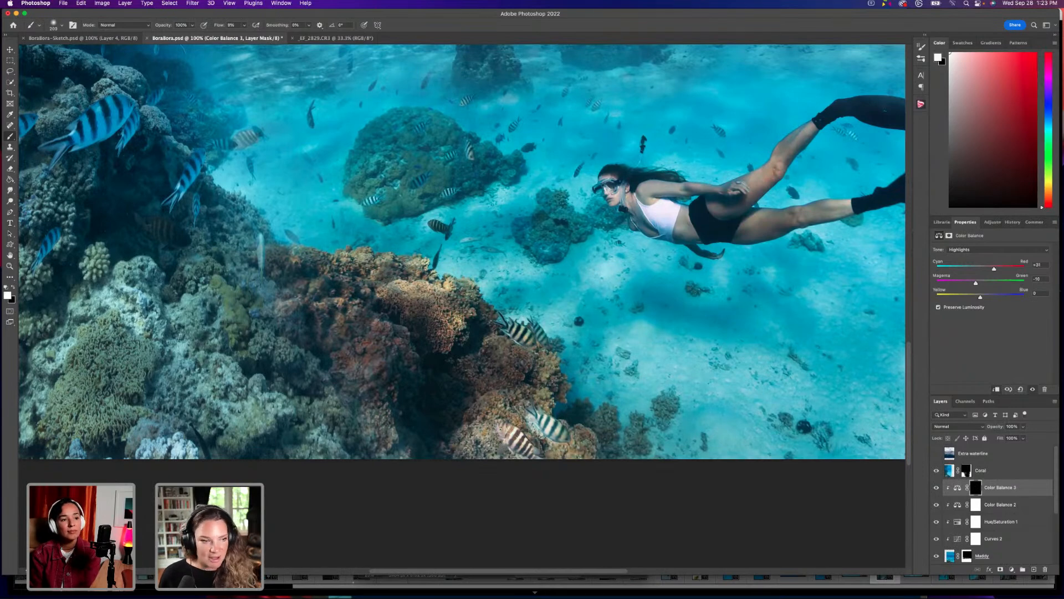
{"action": "left_click", "coordinate": [245, 26]}
{"action": "key", "text": "Return"}
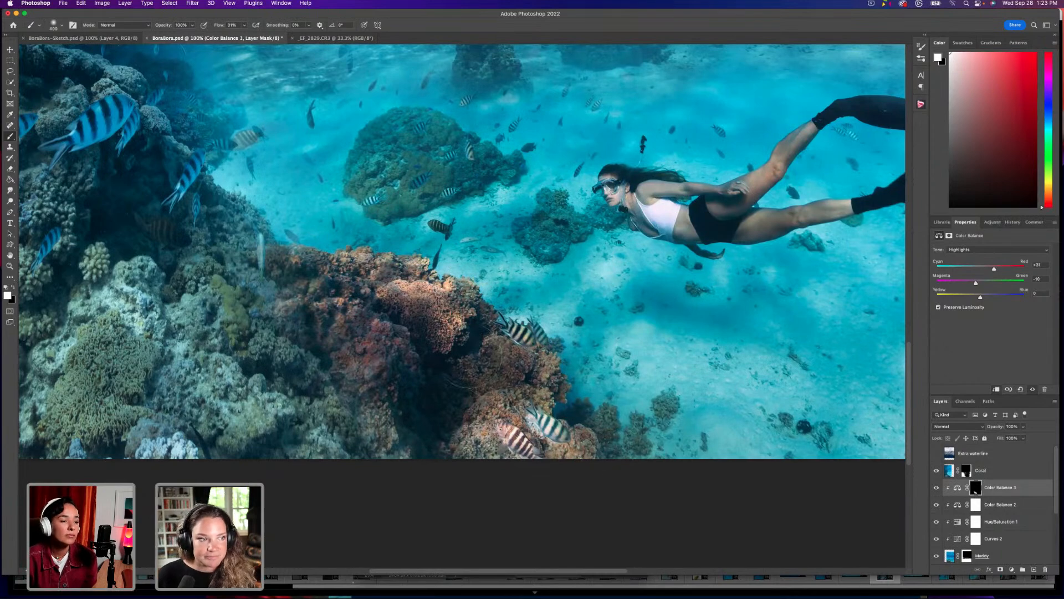
{"action": "key", "text": "bracketright"}
{"action": "key", "text": "bracketright"}
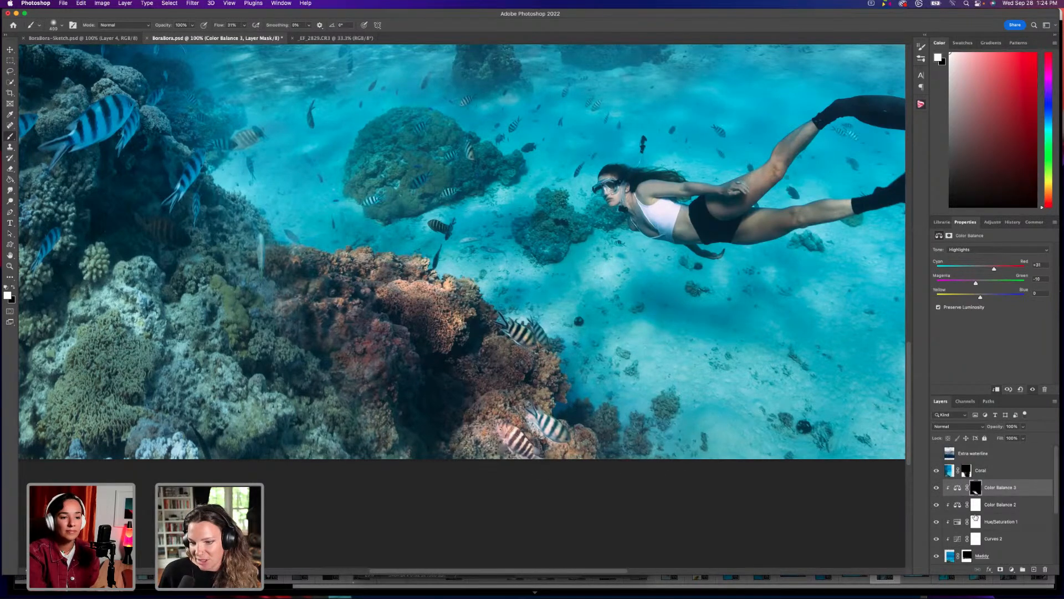
Compare the image with and without the Hue/Saturation adjustment, and delete that layer along with its mask.
{"action": "left_click", "coordinate": [949, 527]}
{"action": "left_click", "coordinate": [937, 522]}
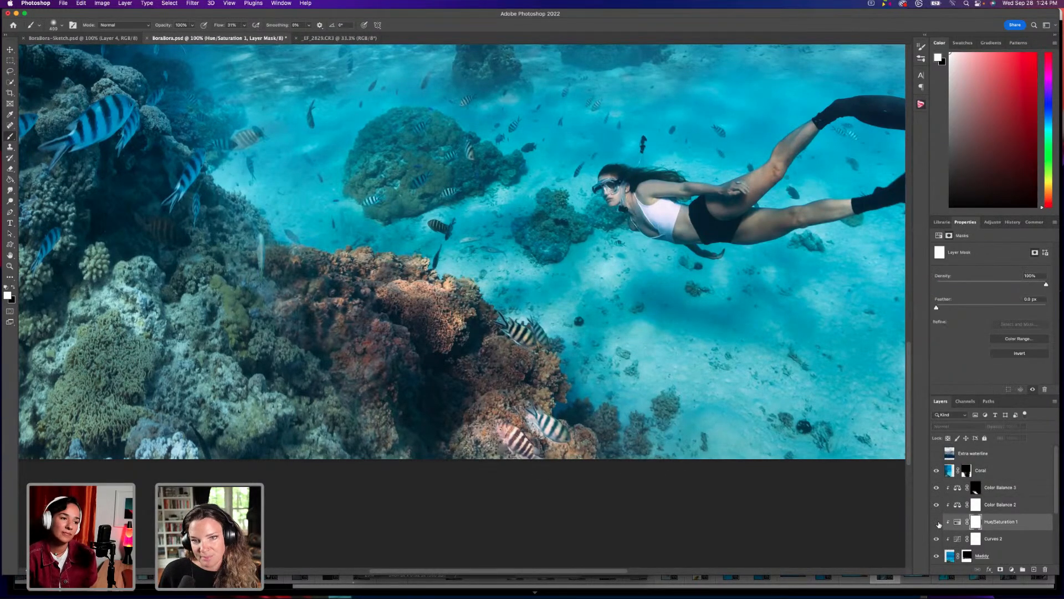
{"action": "left_click", "coordinate": [936, 522]}
{"action": "left_click", "coordinate": [936, 522]}
{"action": "left_click", "coordinate": [936, 522]}
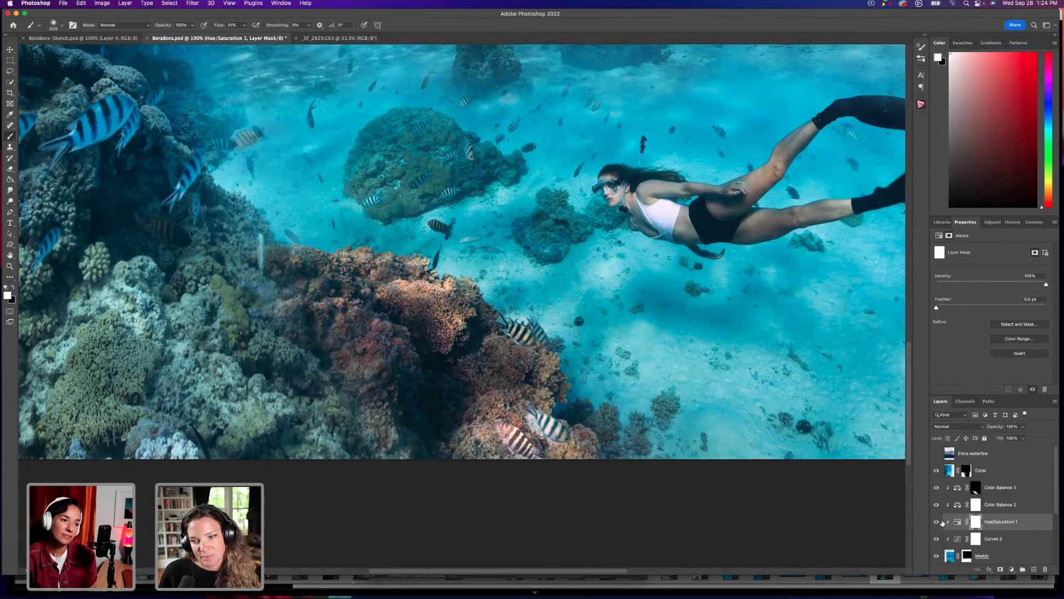
{"action": "left_click_drag", "start_coordinate": [977, 523], "coordinate": [1054, 569]}
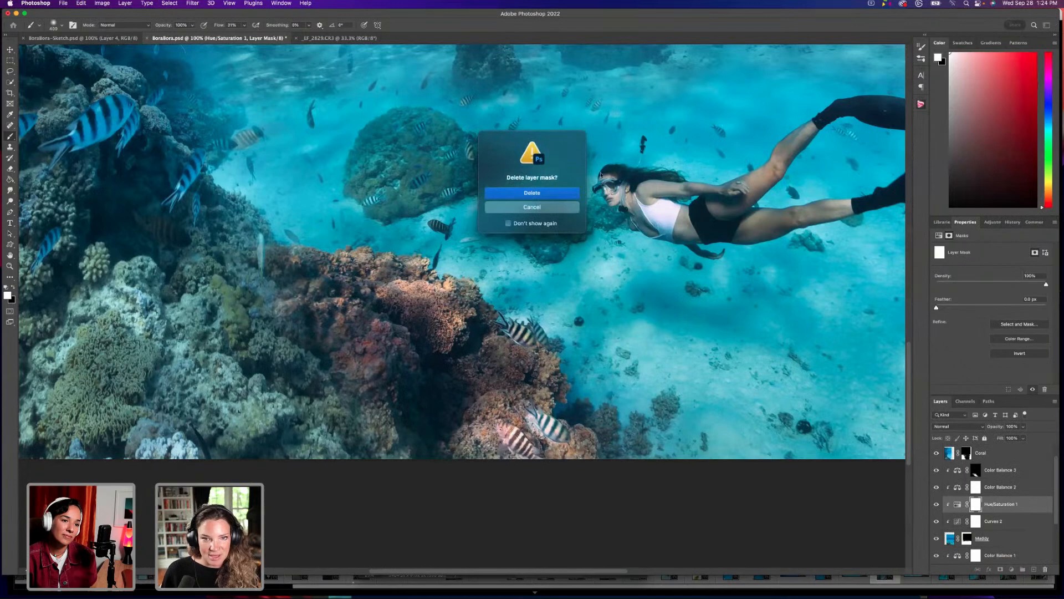
{"action": "left_click", "coordinate": [557, 193]}
{"action": "key", "text": "Delete"}
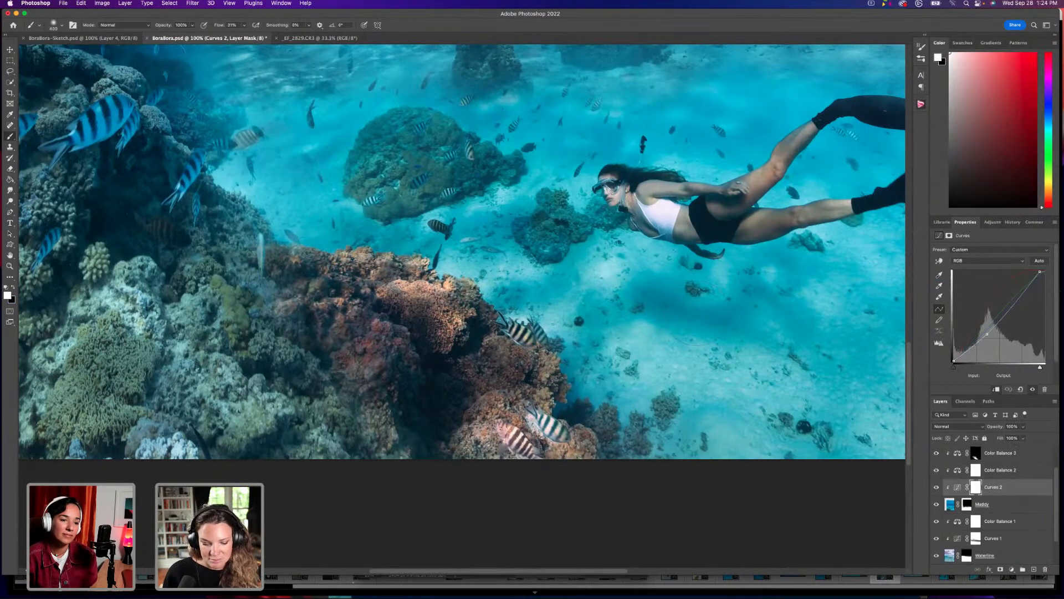
{"action": "key", "text": "super+minus"}
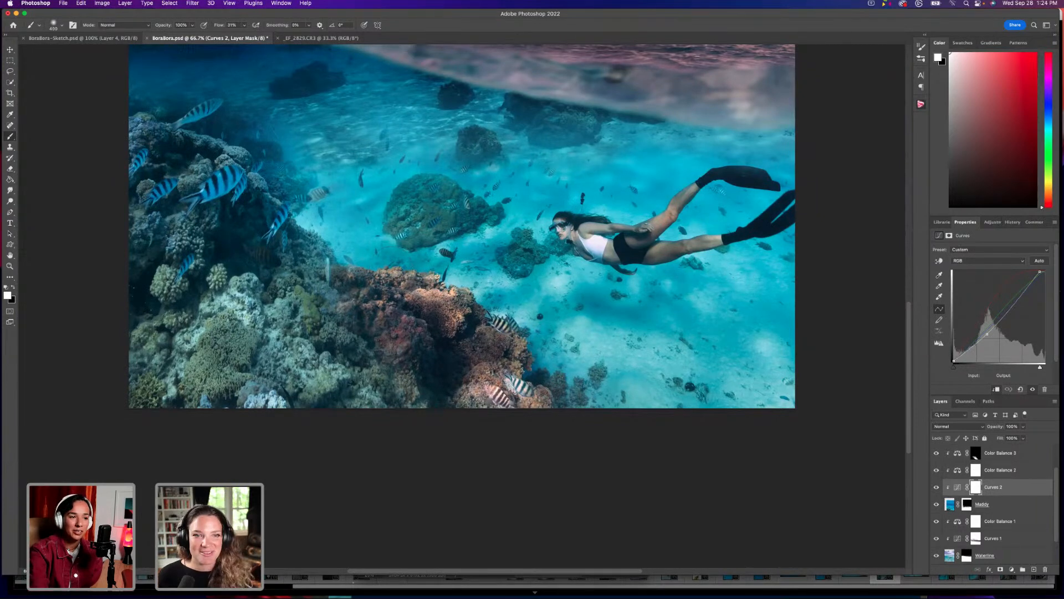
{"action": "scroll", "coordinate": [462, 242], "scroll_direction": "up", "scroll_amount": 2}
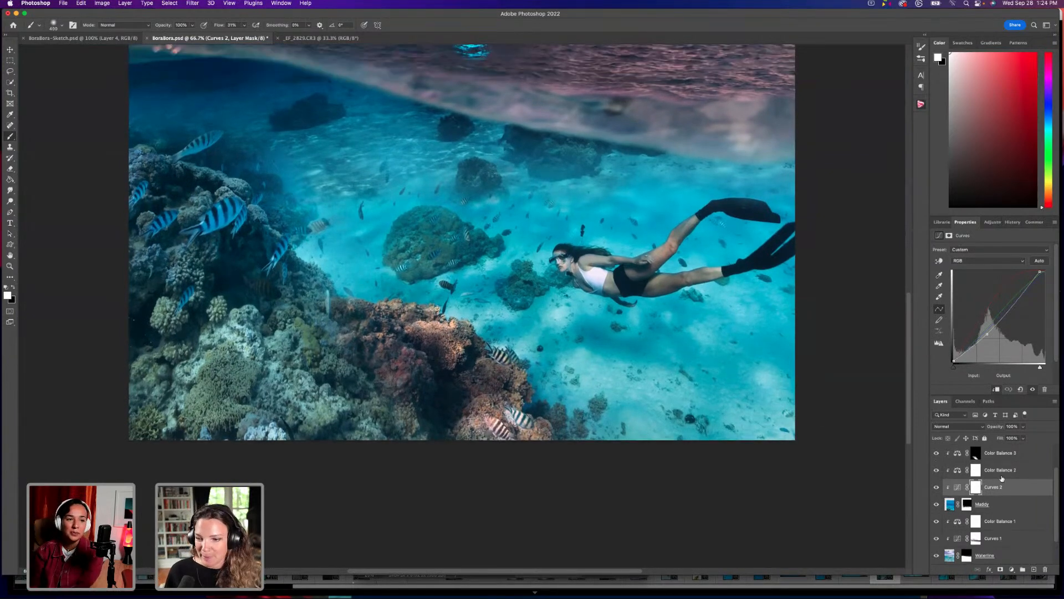
Add a Color Balance adjustment above the Coral layer with midtones at magenta -30, and clip it to Coral.
{"action": "scroll", "coordinate": [973, 507], "scroll_direction": "up", "scroll_amount": 2}
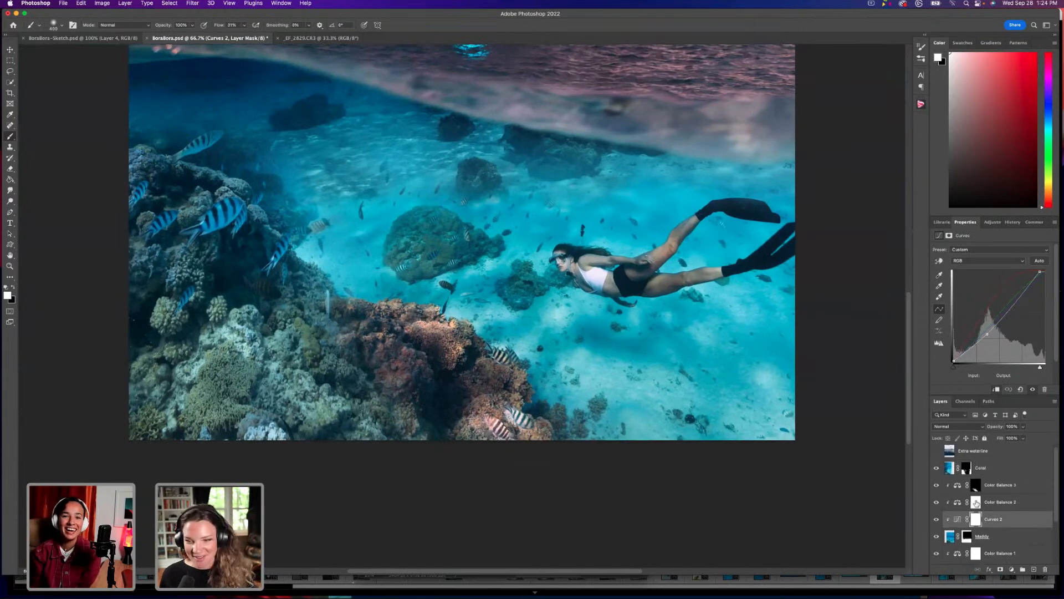
{"action": "scroll", "coordinate": [981, 510], "scroll_direction": "down", "scroll_amount": 4}
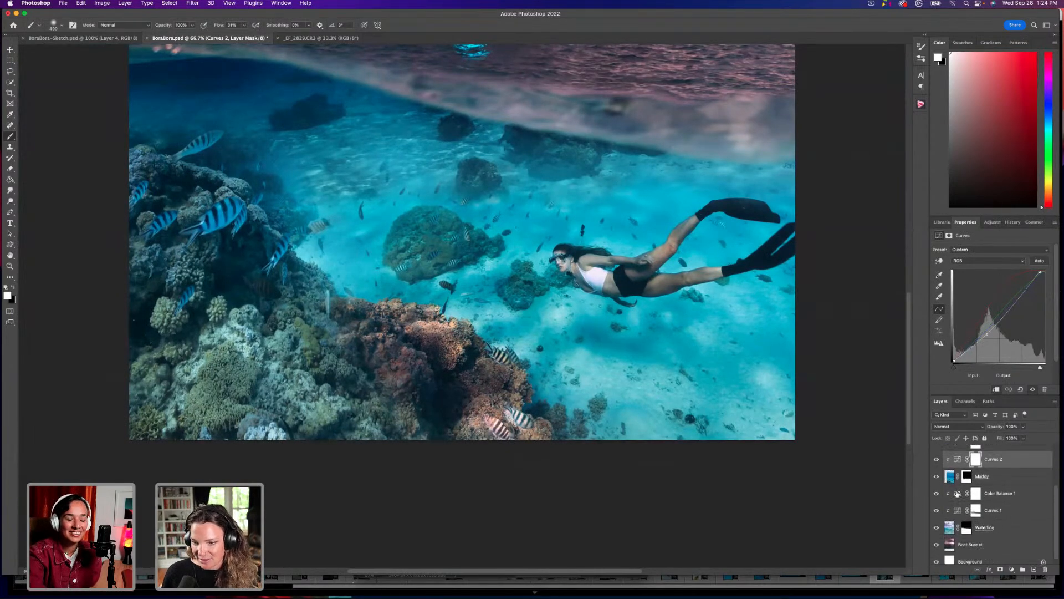
{"action": "scroll", "coordinate": [953, 496], "scroll_direction": "up", "scroll_amount": 4}
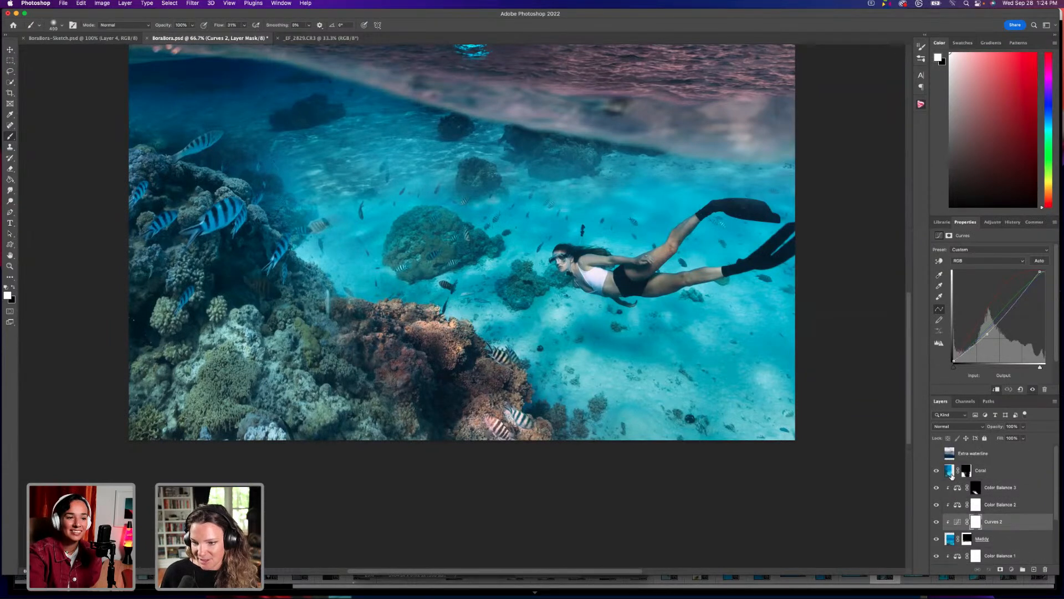
{"action": "left_click", "coordinate": [952, 473]}
{"action": "left_click", "coordinate": [1012, 569]}
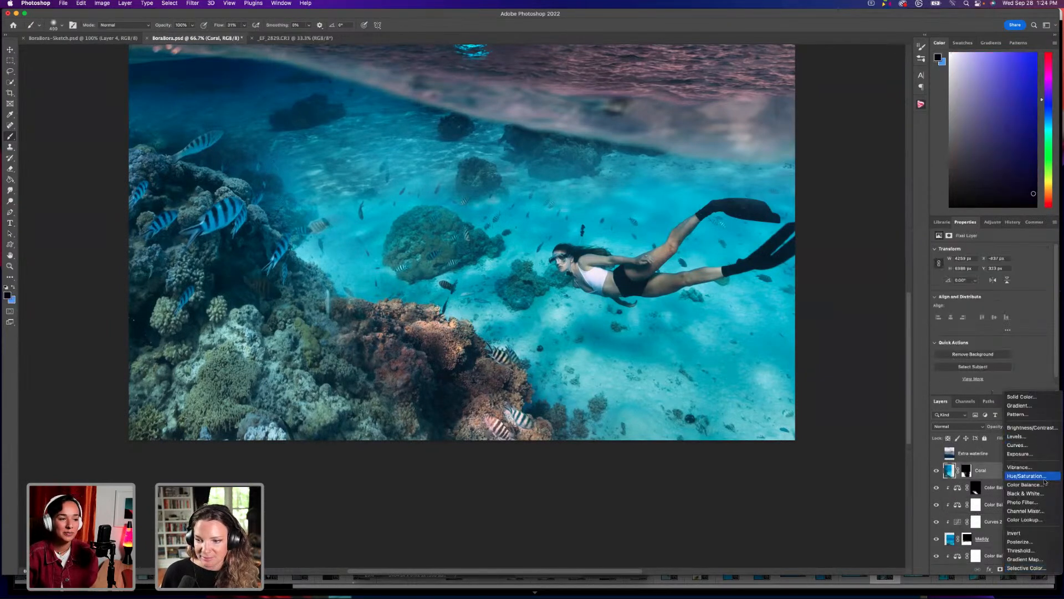
{"action": "left_click", "coordinate": [1024, 484]}
{"action": "left_click", "coordinate": [968, 283]}
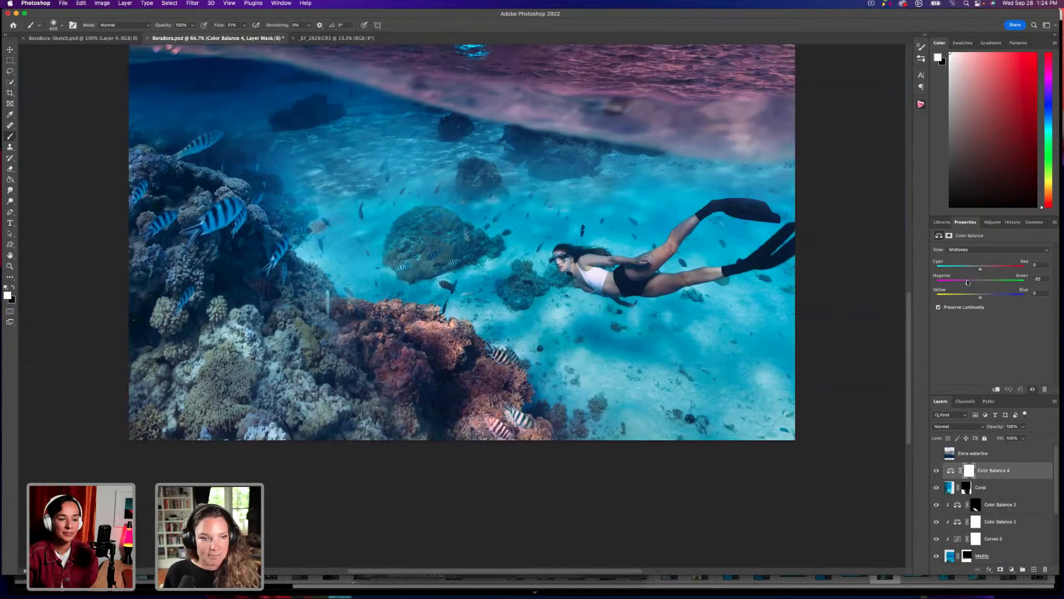
{"action": "left_click", "coordinate": [997, 390]}
Set the midtones of Coral's Color Balance layer to red about +38 and yellow -17.
{"action": "left_click", "coordinate": [989, 269]}
{"action": "left_click_drag", "start_coordinate": [1004, 270], "coordinate": [996, 270]}
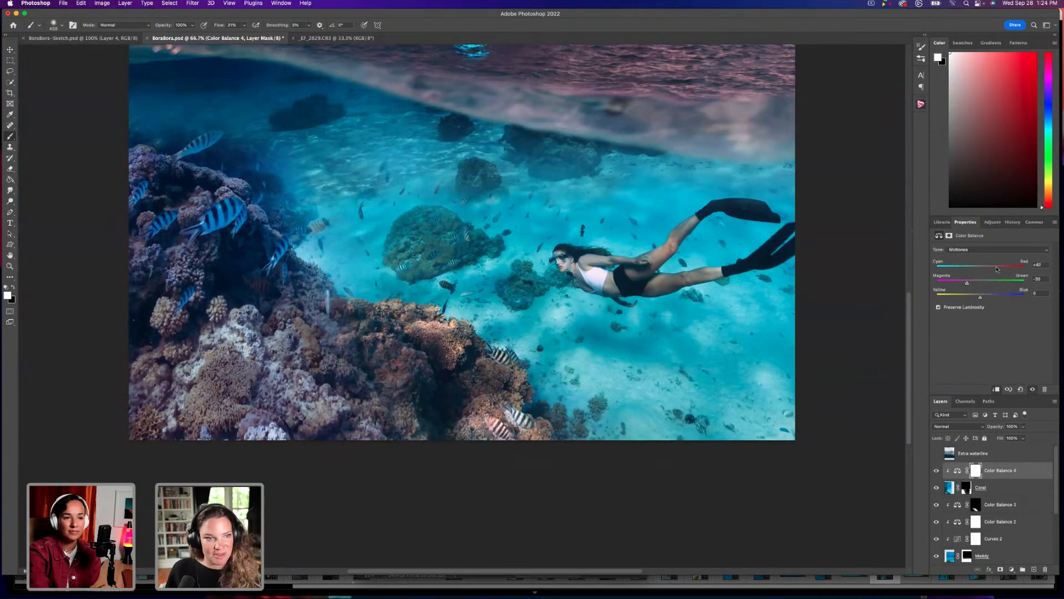
{"action": "left_click", "coordinate": [988, 296]}
{"action": "left_click", "coordinate": [975, 296]}
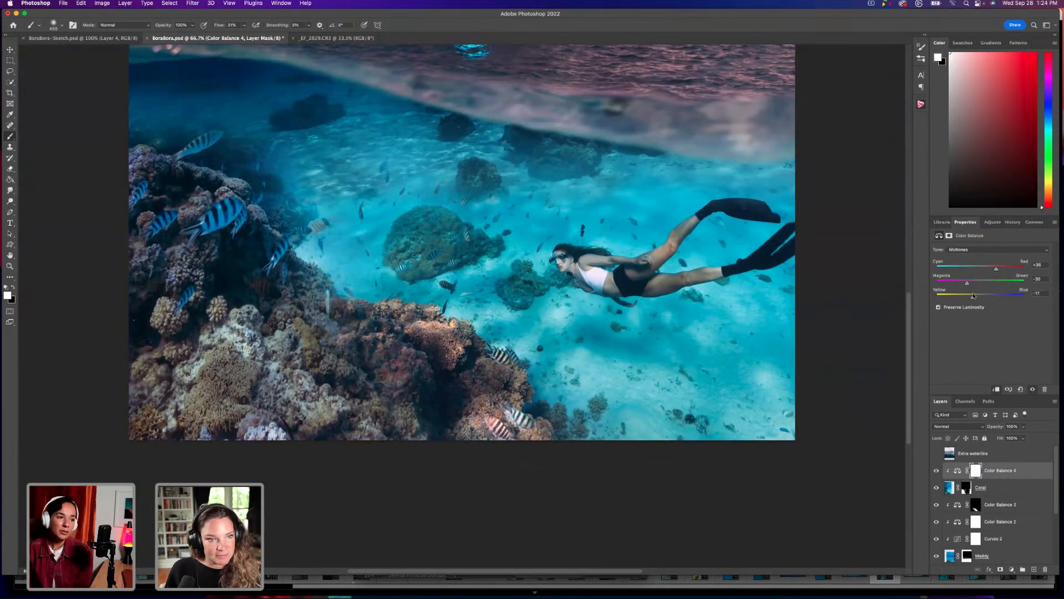
Set the highlights of Coral's Color Balance layer to red about +69, magenta -11 and yellow -31.
{"action": "left_click", "coordinate": [979, 251]}
{"action": "left_click", "coordinate": [977, 259]}
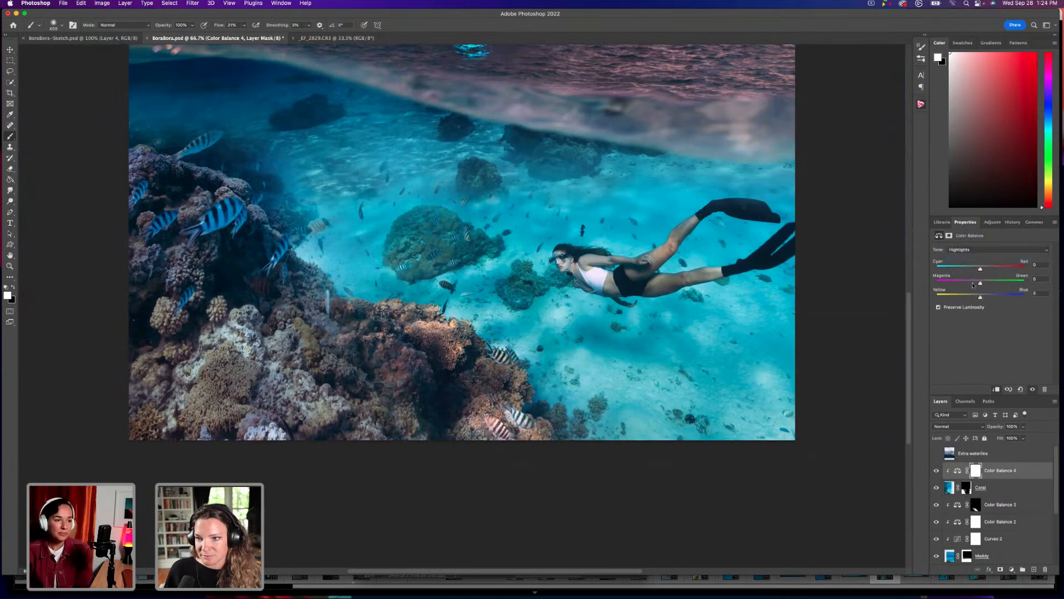
{"action": "left_click", "coordinate": [966, 250]}
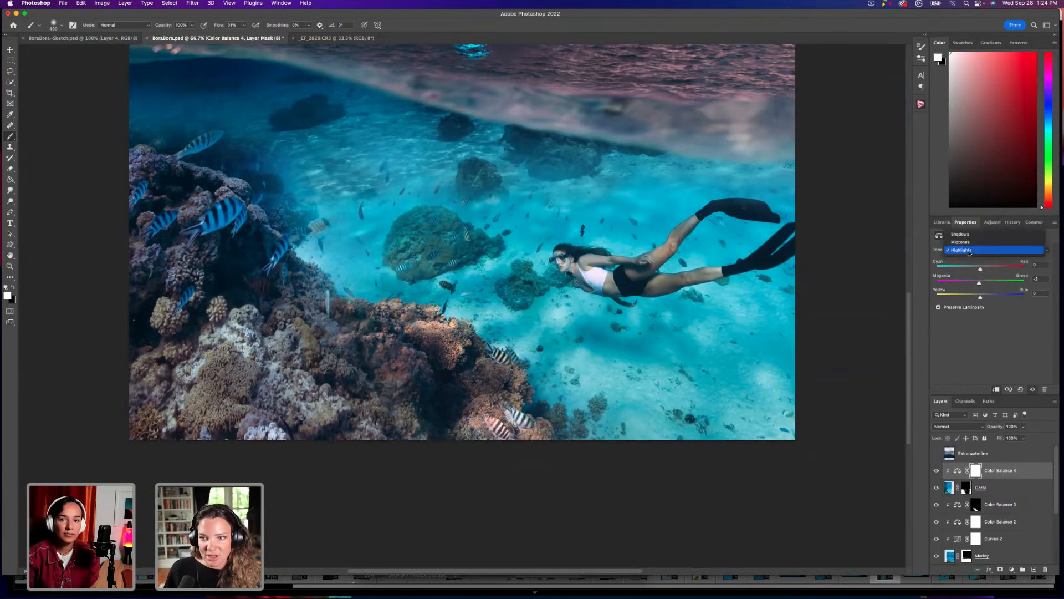
{"action": "left_click", "coordinate": [972, 243]}
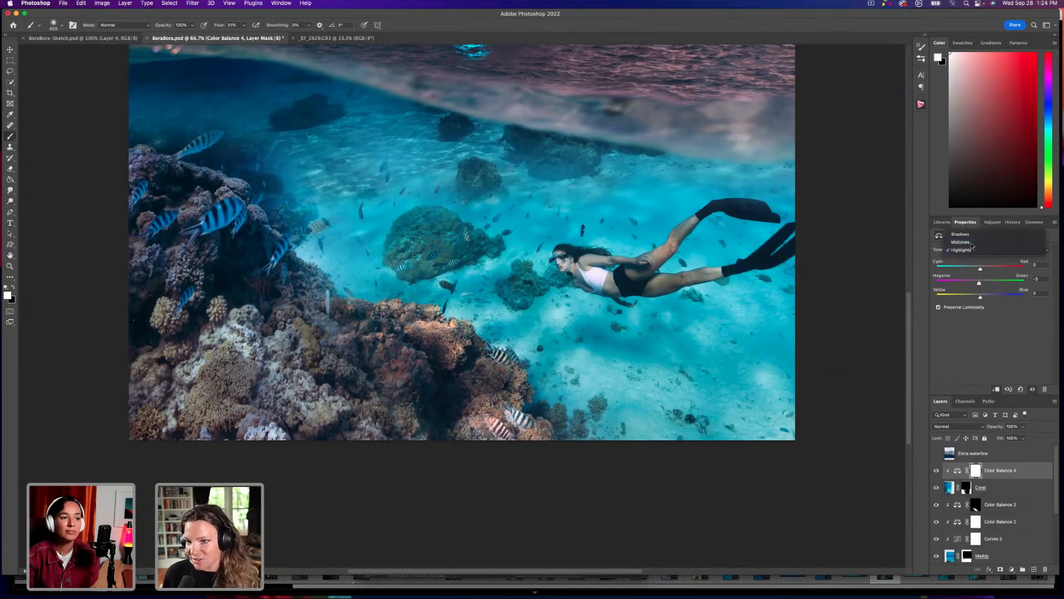
{"action": "left_click", "coordinate": [972, 247]}
{"action": "left_click", "coordinate": [971, 257]}
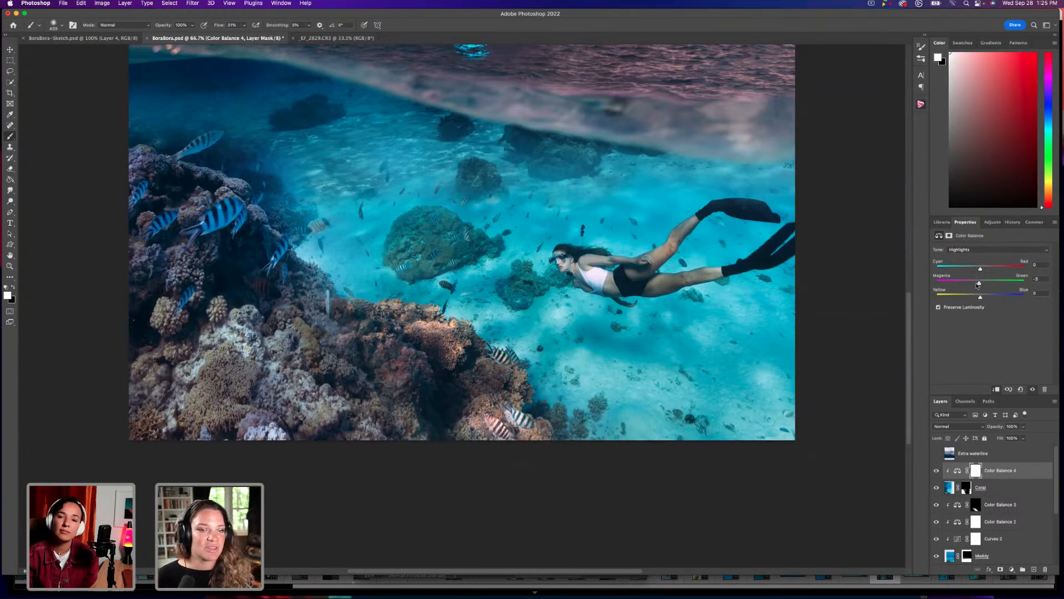
{"action": "mouse_move", "coordinate": [979, 283]}
{"action": "left_mouse_down"}
{"action": "mouse_move", "coordinate": [985, 270]}
{"action": "mouse_move", "coordinate": [1013, 274]}
{"action": "mouse_move", "coordinate": [967, 299]}
{"action": "left_mouse_up"}
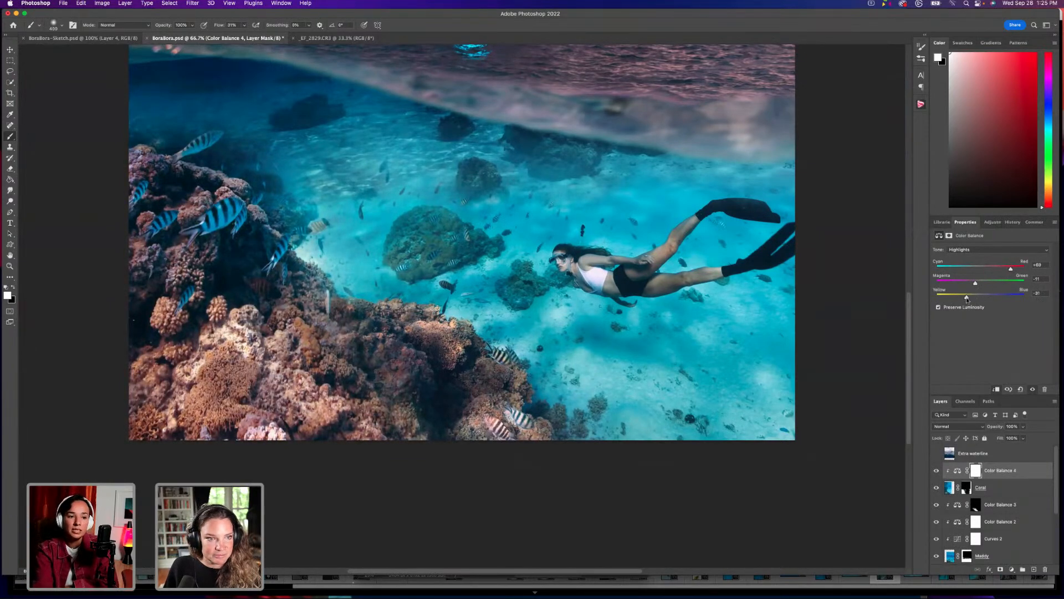
Set the shadows of Coral's Color Balance layer to cyan -10 and green +6.
{"action": "left_click", "coordinate": [985, 249]}
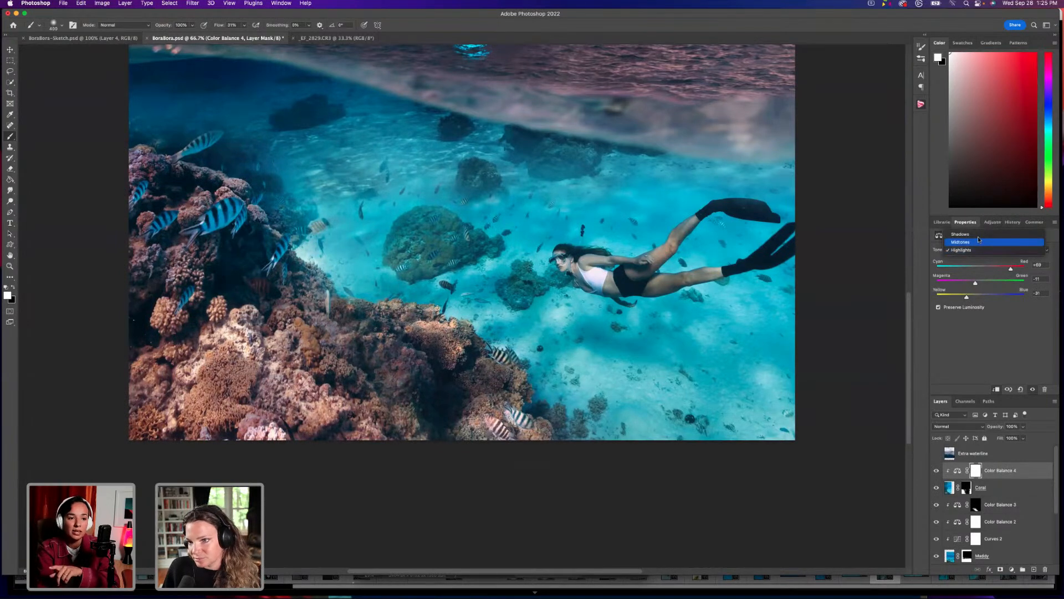
{"action": "left_click", "coordinate": [977, 236]}
{"action": "mouse_move", "coordinate": [971, 285]}
{"action": "left_mouse_down"}
{"action": "mouse_move", "coordinate": [989, 270]}
{"action": "mouse_move", "coordinate": [977, 269]}
{"action": "left_mouse_up"}
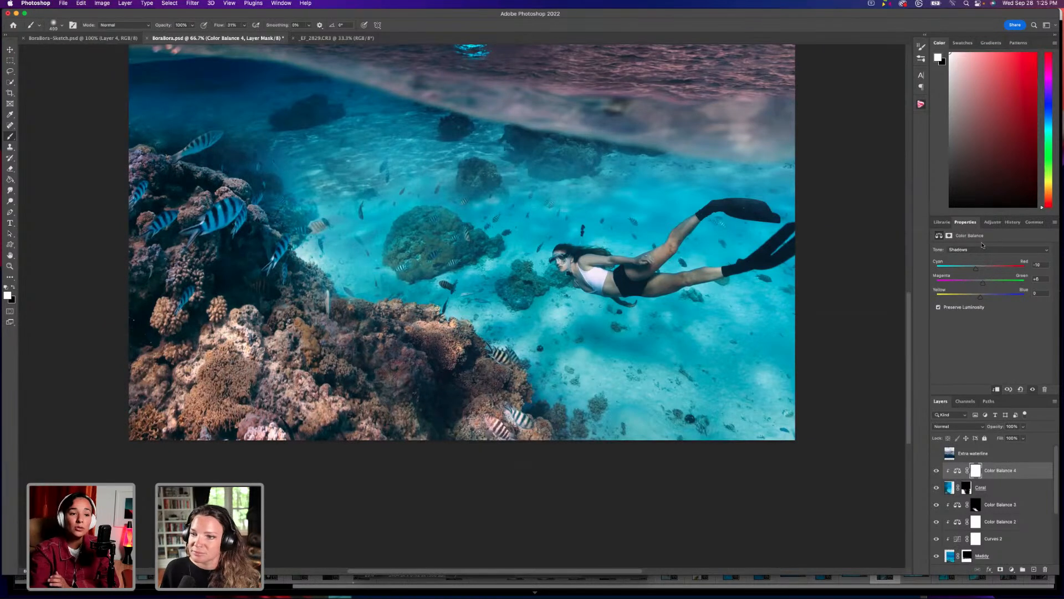
Refine the highlights of Coral's Color Balance layer to red about +79 and yellow -27.
{"action": "left_click", "coordinate": [983, 248]}
{"action": "left_click", "coordinate": [982, 268]}
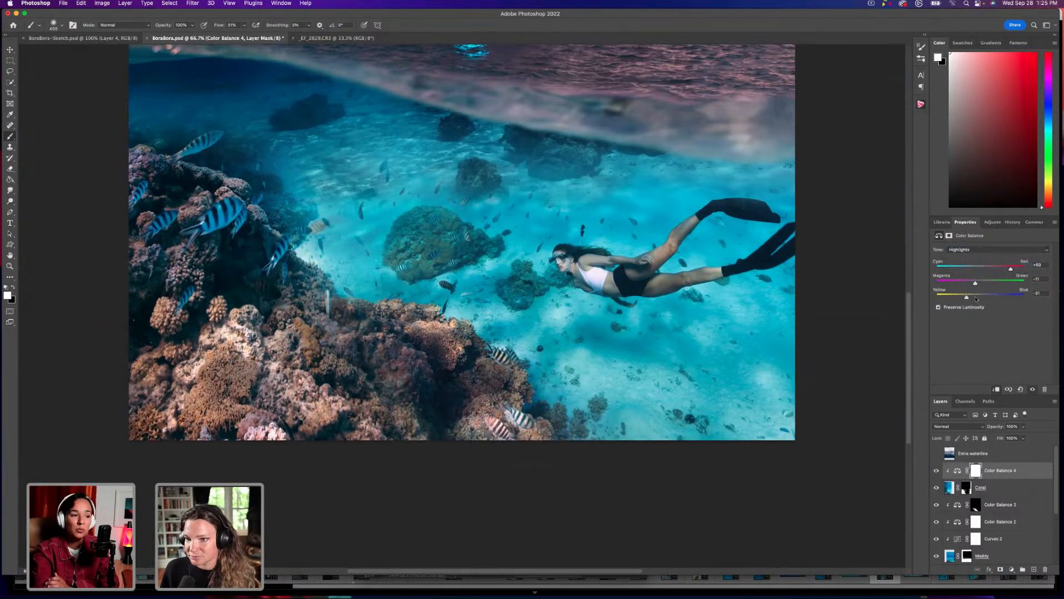
{"action": "left_click_drag", "start_coordinate": [966, 298], "coordinate": [969, 299]}
{"action": "left_click_drag", "start_coordinate": [1008, 263], "coordinate": [1016, 270]}
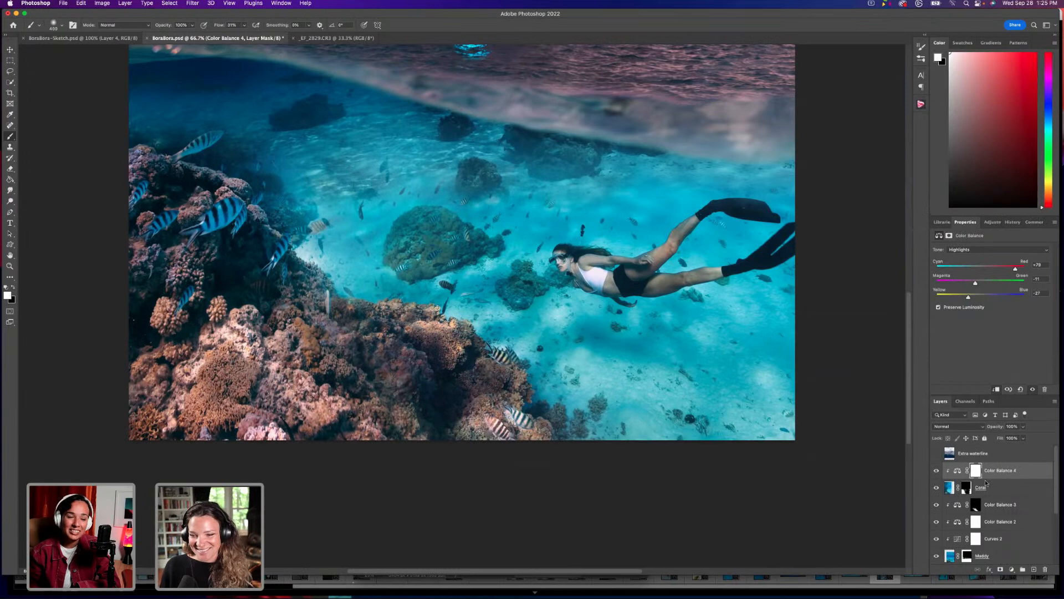
Add a Curves layer above Coral's Color Balance, moving the RGB white point to input 250 and slightly lifting the midtones.
{"action": "left_click", "coordinate": [1010, 568]}
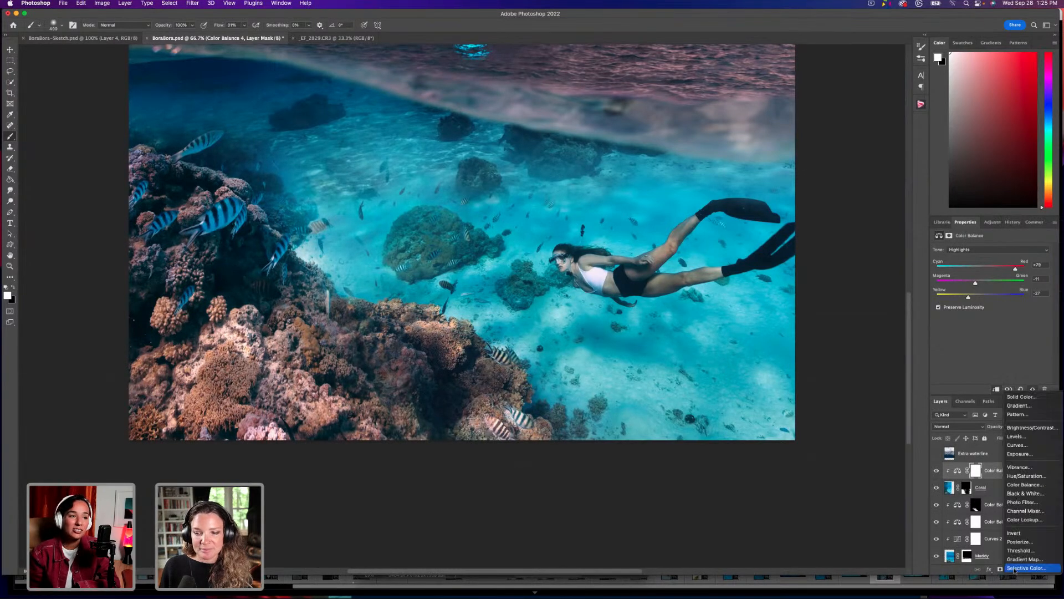
{"action": "left_click", "coordinate": [1035, 445]}
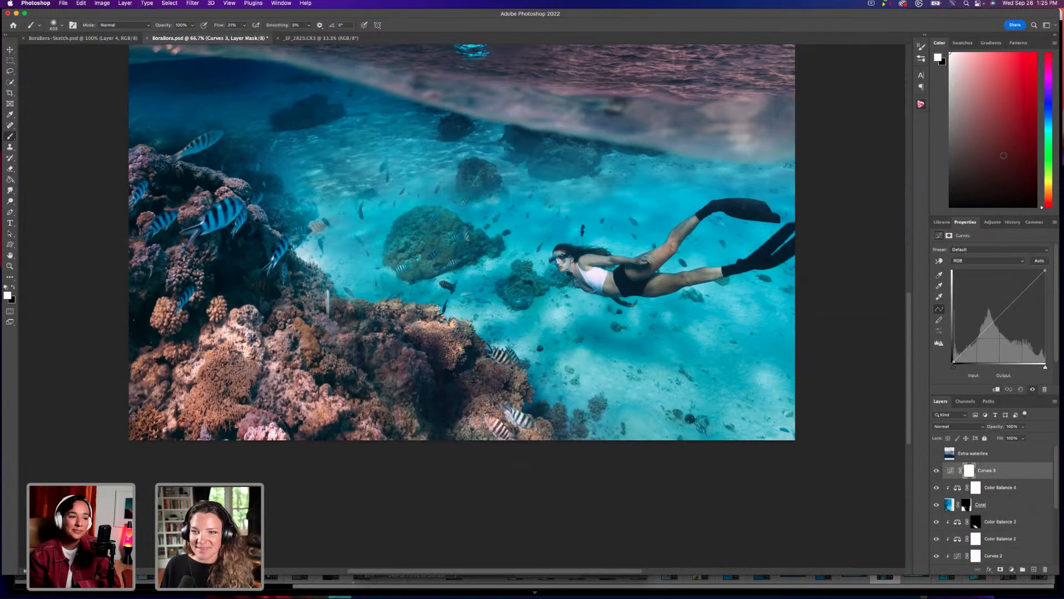
{"action": "left_click", "coordinate": [1006, 308]}
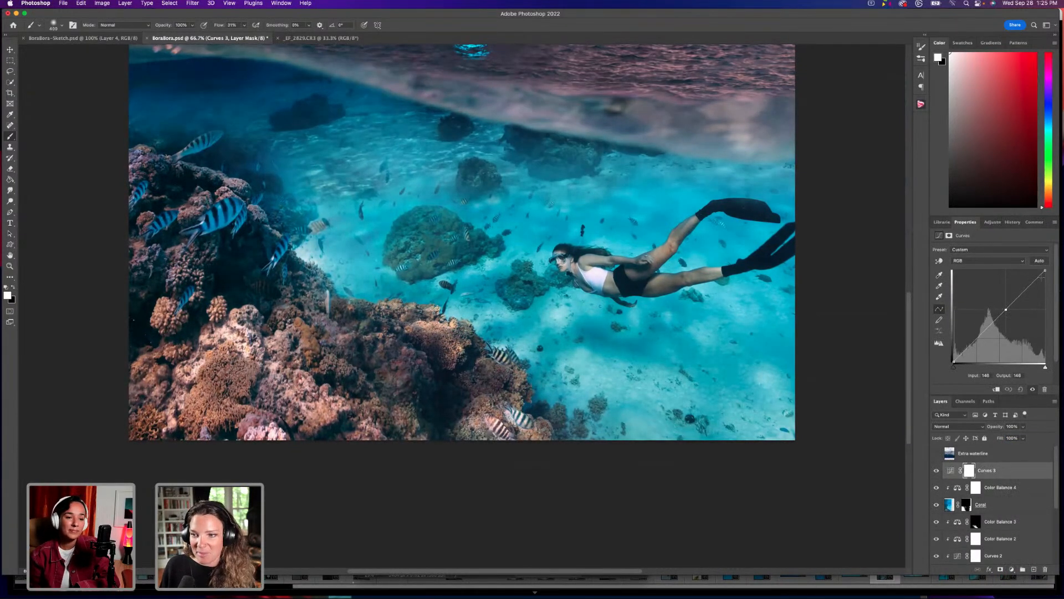
{"action": "left_click_drag", "start_coordinate": [1045, 271], "coordinate": [1044, 270]}
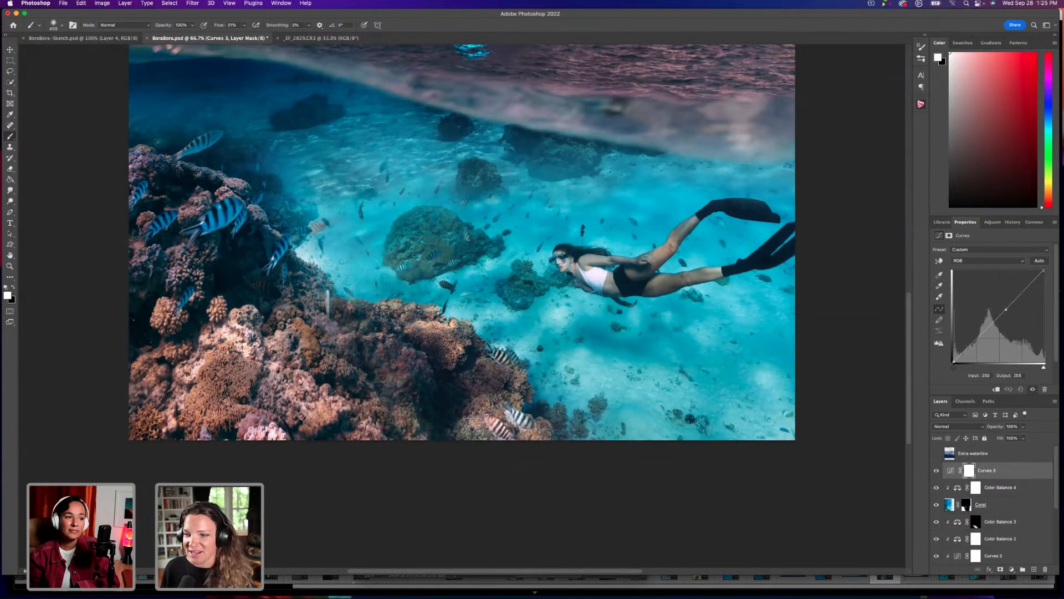
{"action": "left_click_drag", "start_coordinate": [1006, 309], "coordinate": [1009, 306]}
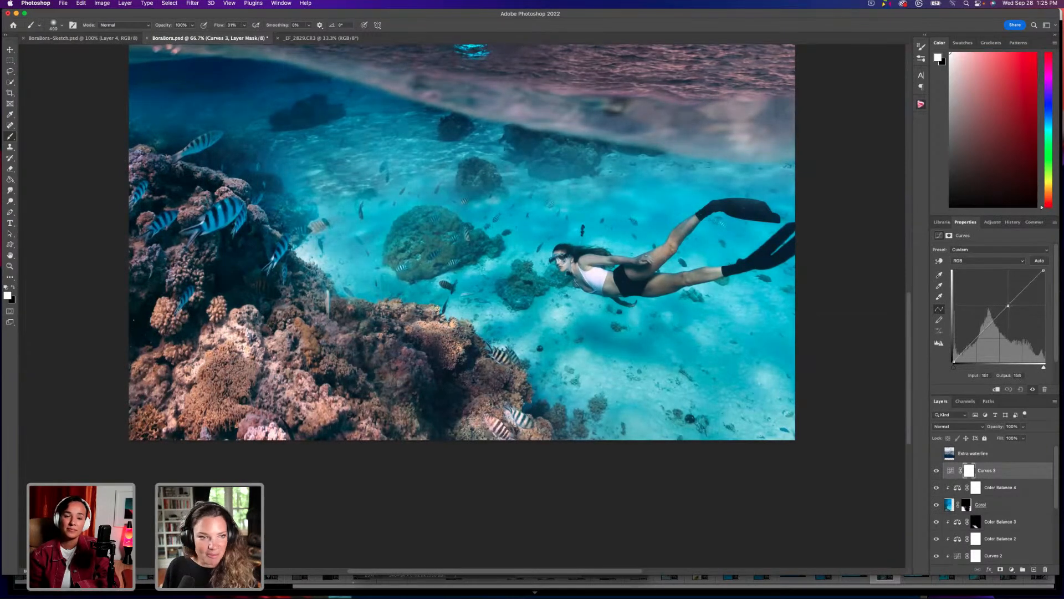
{"action": "left_click_drag", "start_coordinate": [953, 363], "coordinate": [950, 363]}
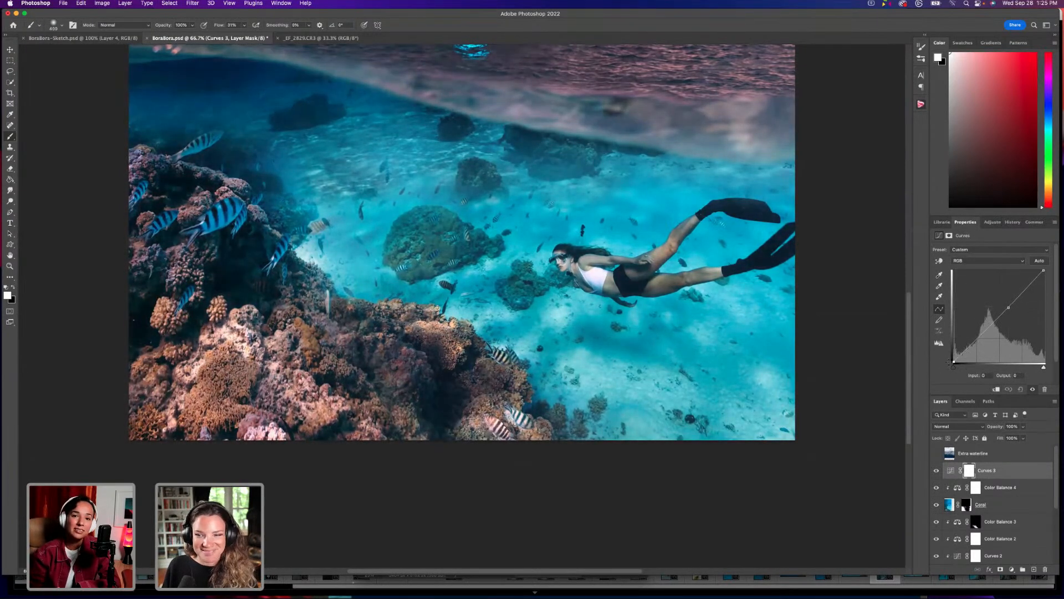
Raise the bright reds around input 200 in the new Curves layer and clip the layer to Coral.
{"action": "left_click", "coordinate": [1001, 260]}
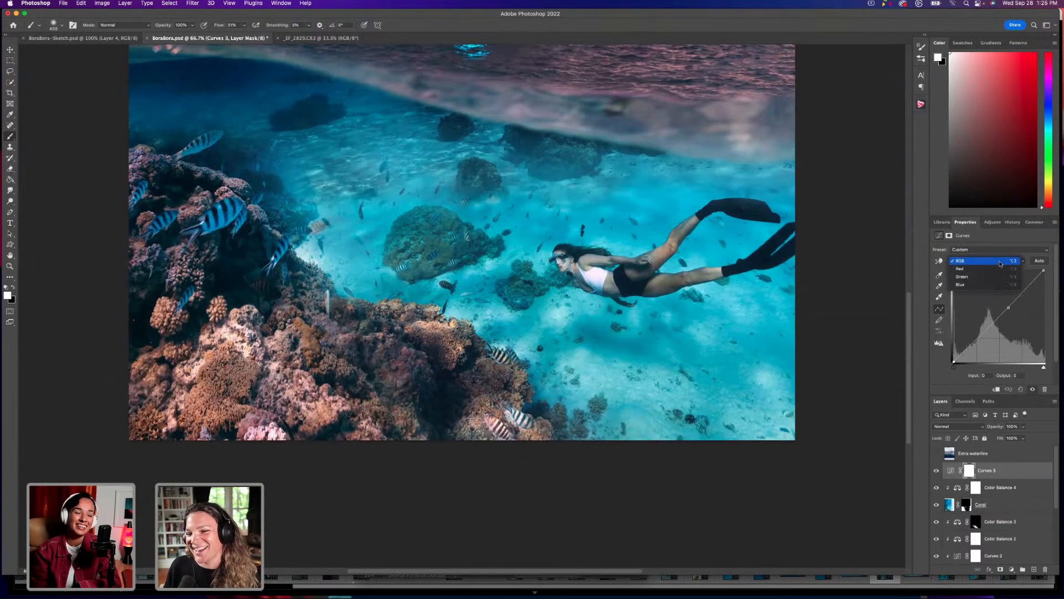
{"action": "left_click", "coordinate": [1000, 271]}
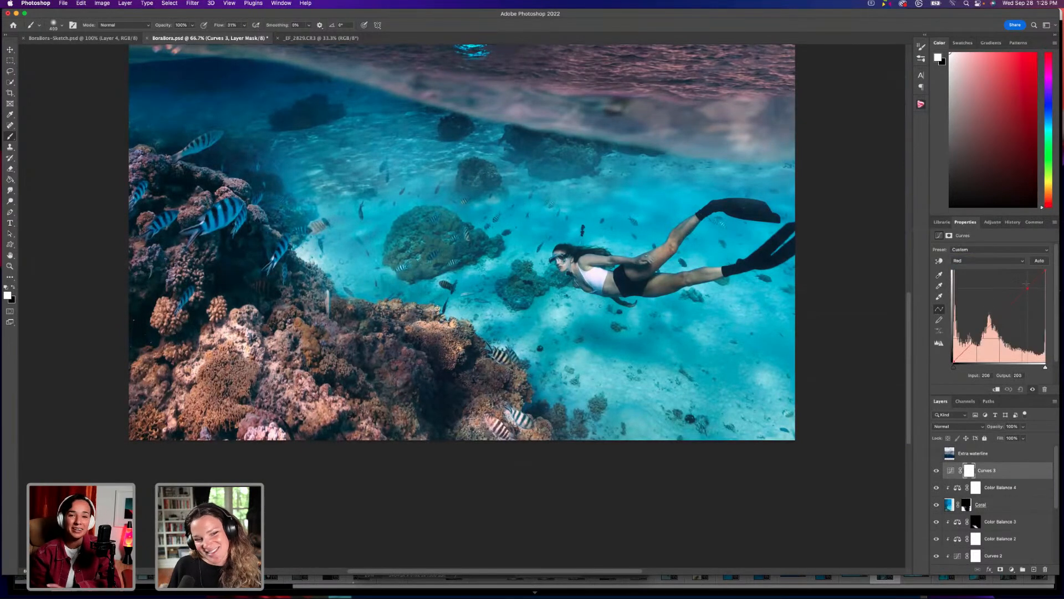
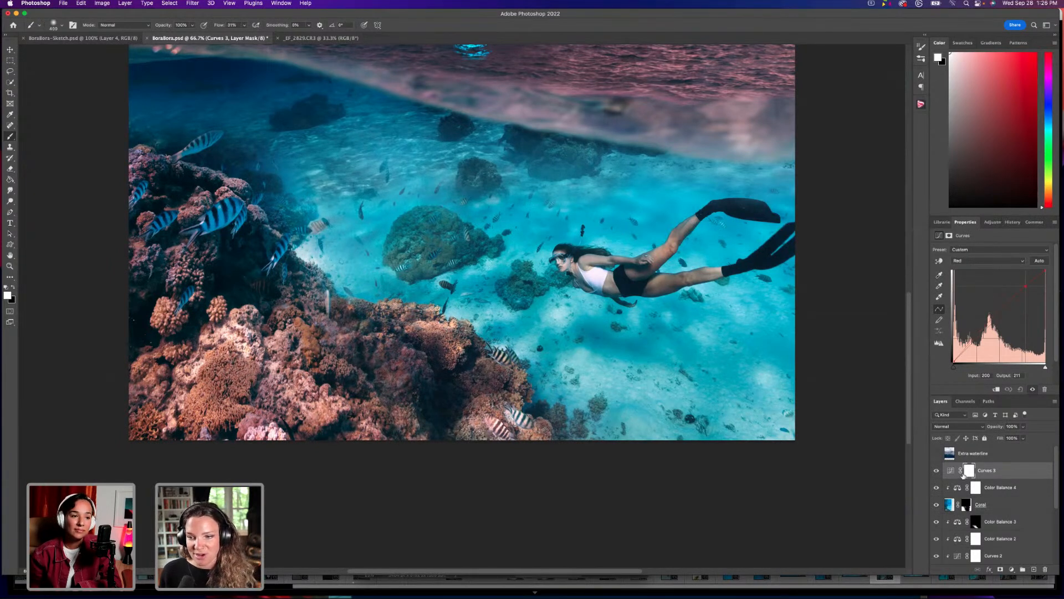
{"action": "left_click", "coordinate": [996, 389]}
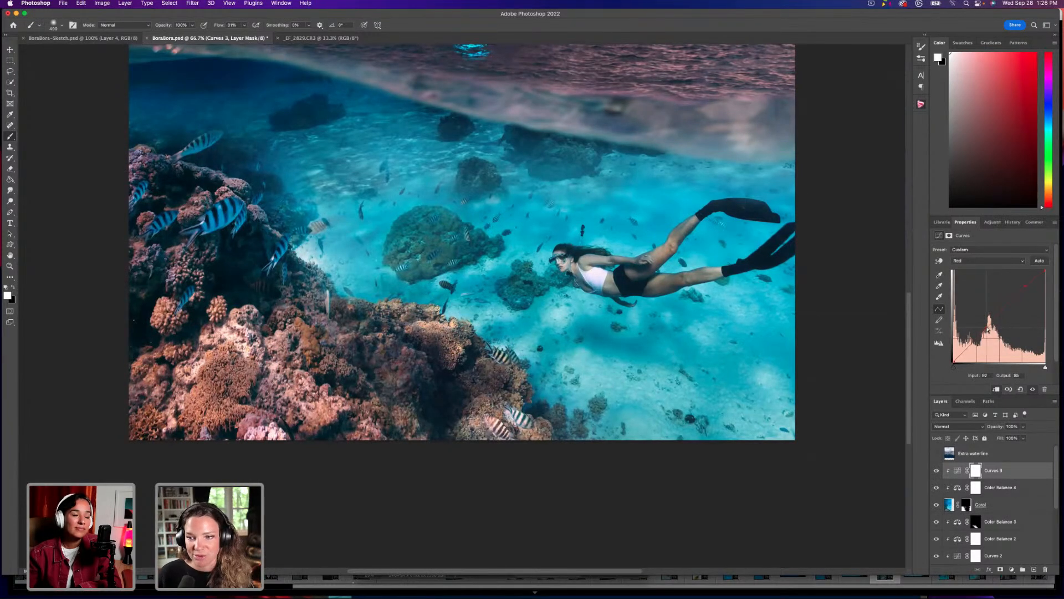
Lift the green channel's highlights around input 185 in Coral's Curves layer, with a shadow point near input 46.
{"action": "left_click", "coordinate": [994, 261]}
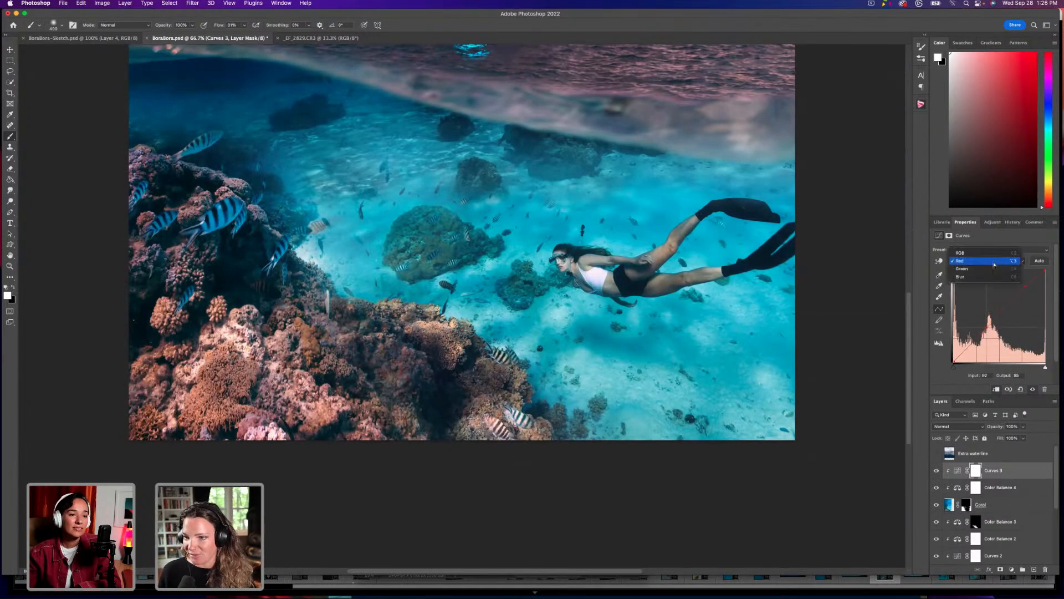
{"action": "left_click", "coordinate": [992, 271]}
{"action": "left_click", "coordinate": [1025, 289]}
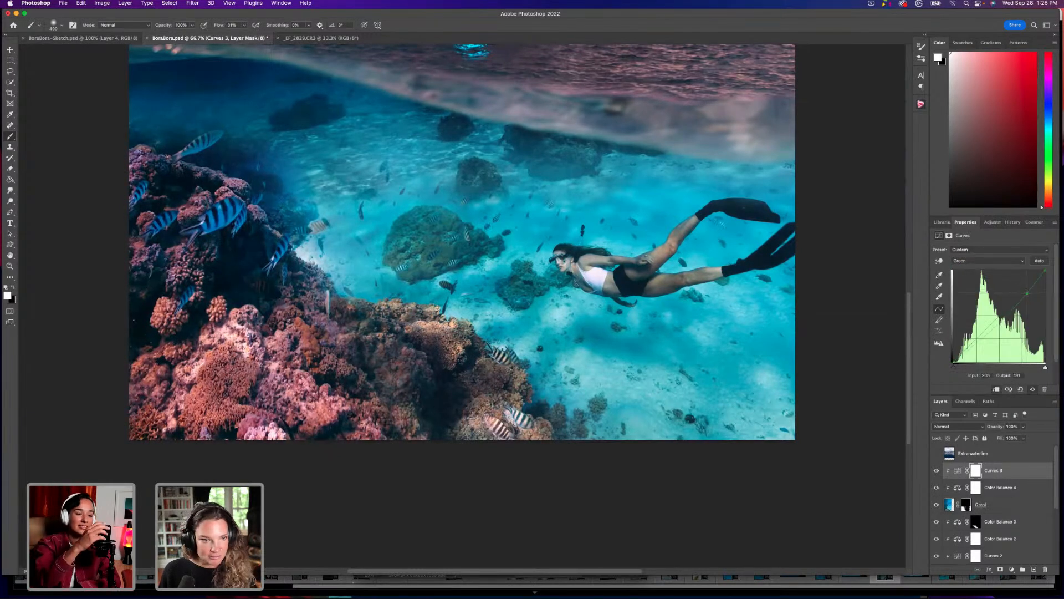
{"action": "left_click_drag", "start_coordinate": [1024, 289], "coordinate": [1022, 287]}
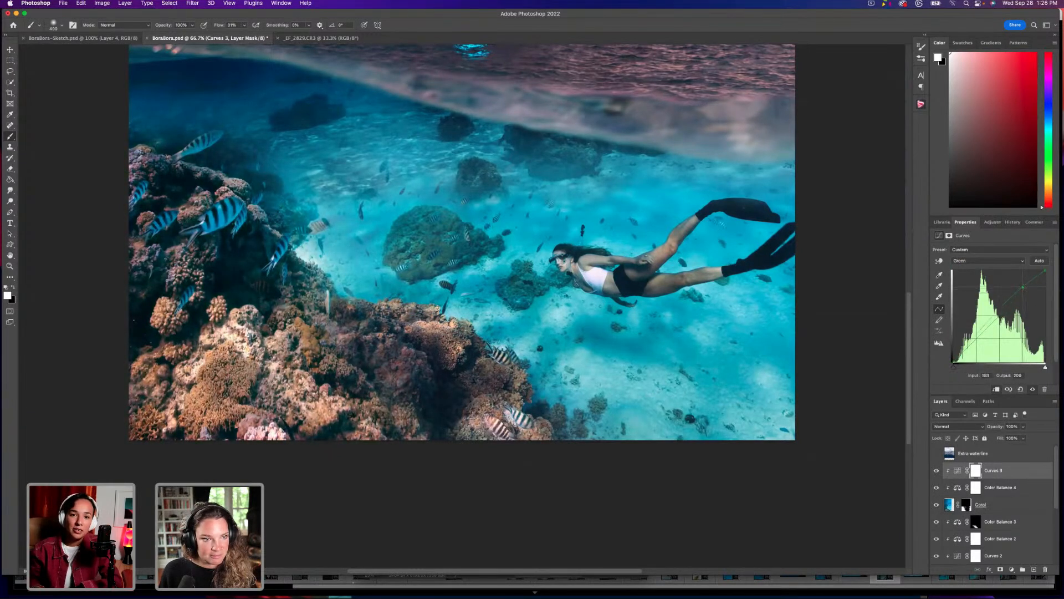
{"action": "left_click_drag", "start_coordinate": [970, 346], "coordinate": [970, 345]}
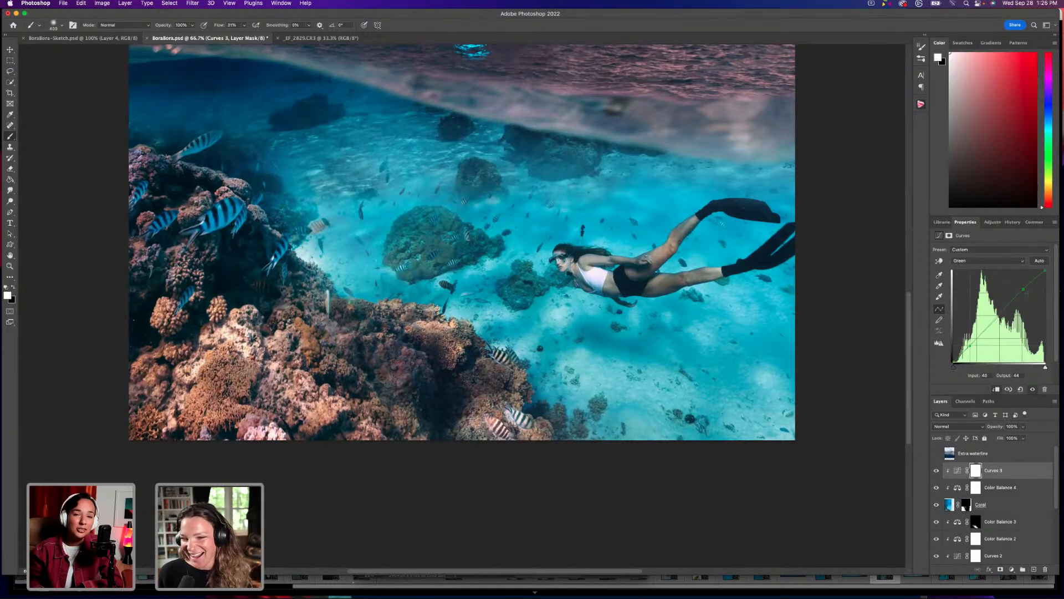
{"action": "left_click_drag", "start_coordinate": [1023, 289], "coordinate": [1019, 287]}
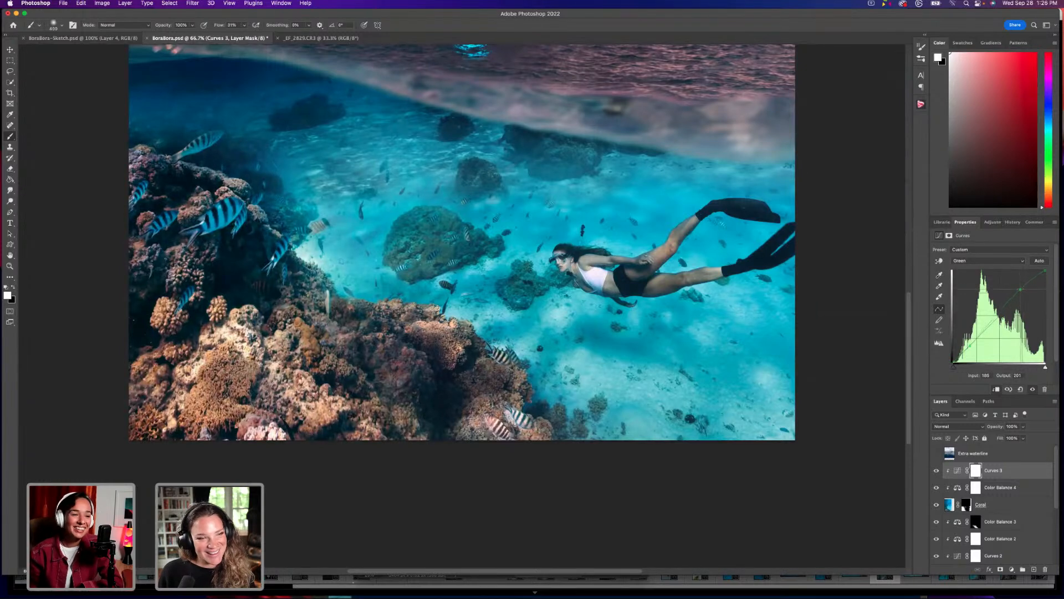
Adjust the blue channel's highlights around input 185 in Coral's Curves layer and lower its shadows from input 48 to output 41.
{"action": "left_click", "coordinate": [999, 265]}
{"action": "left_click", "coordinate": [995, 271]}
{"action": "left_click_drag", "start_coordinate": [1013, 290], "coordinate": [1019, 290]}
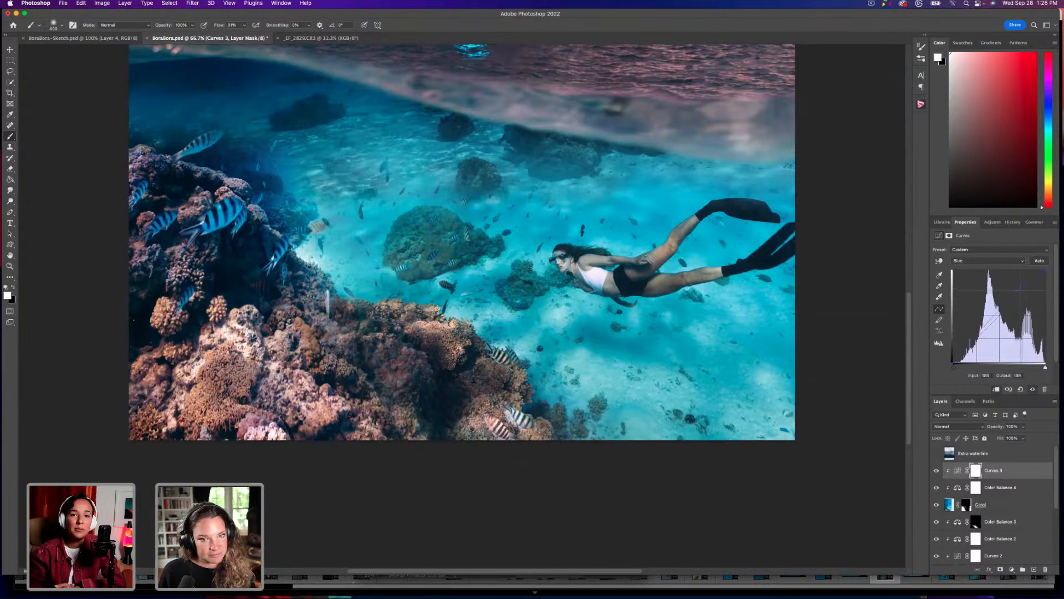
{"action": "left_click_drag", "start_coordinate": [970, 347], "coordinate": [970, 350]}
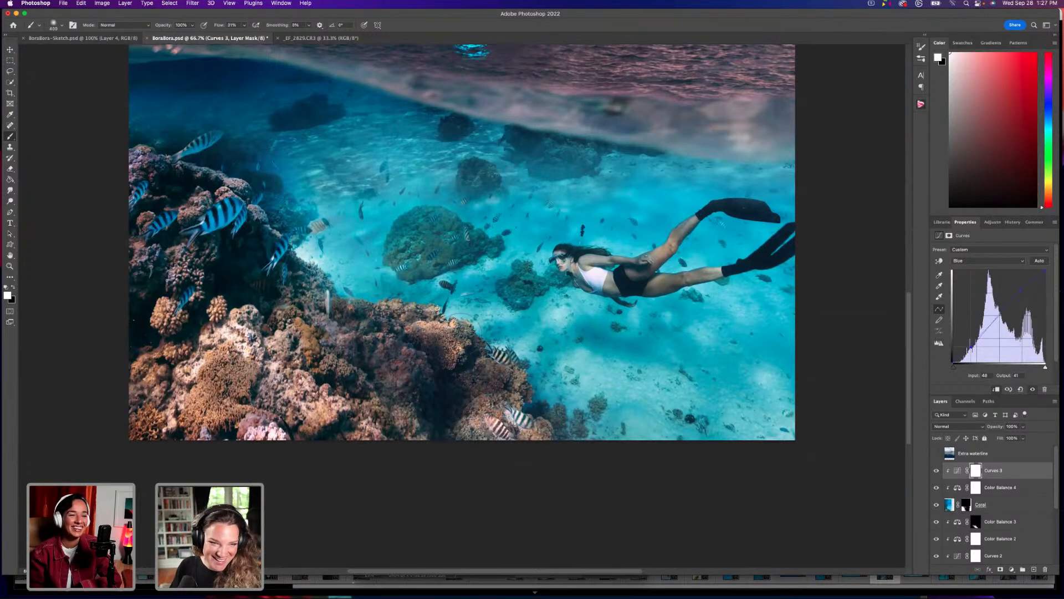
Compare the whole composite with and without Coral's Curves adjustment.
{"action": "key", "text": "super+minus"}
{"action": "key", "text": "super+minus"}
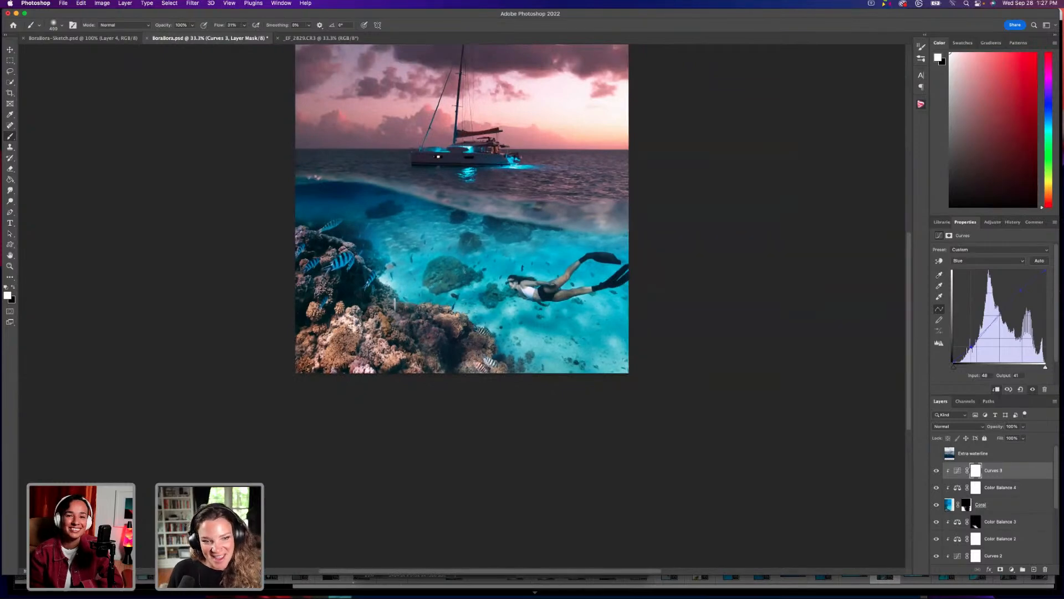
{"action": "left_click", "coordinate": [937, 471]}
{"action": "left_click", "coordinate": [937, 471]}
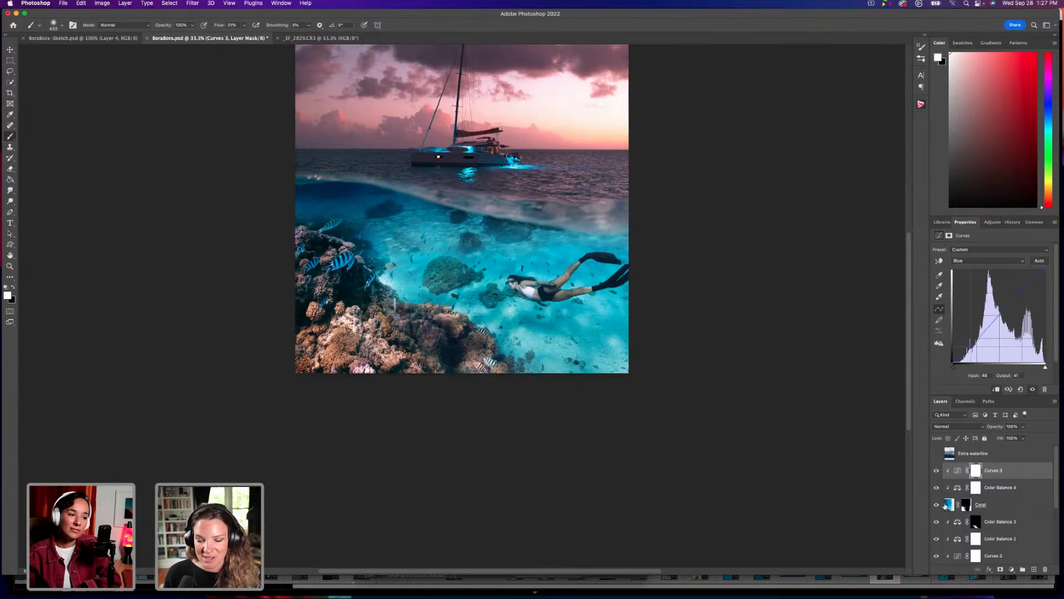
In Coral's Color Balance layer, set the midtones to +26, -11, +5 and the highlights to +23, -7, -11.
{"action": "left_click", "coordinate": [962, 492]}
{"action": "left_click_drag", "start_coordinate": [974, 299], "coordinate": [993, 270]}
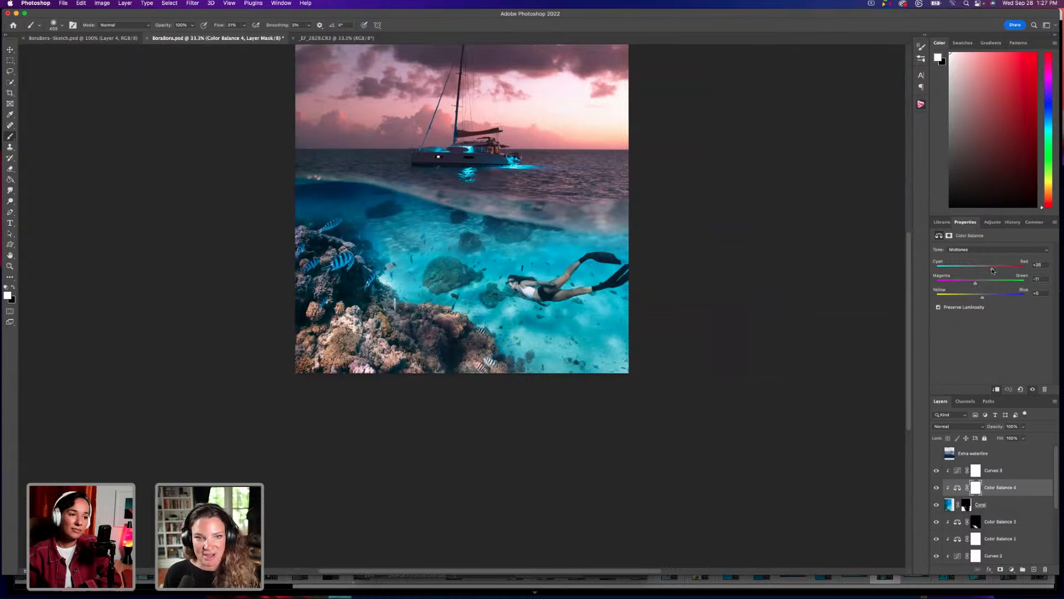
{"action": "left_click", "coordinate": [986, 250]}
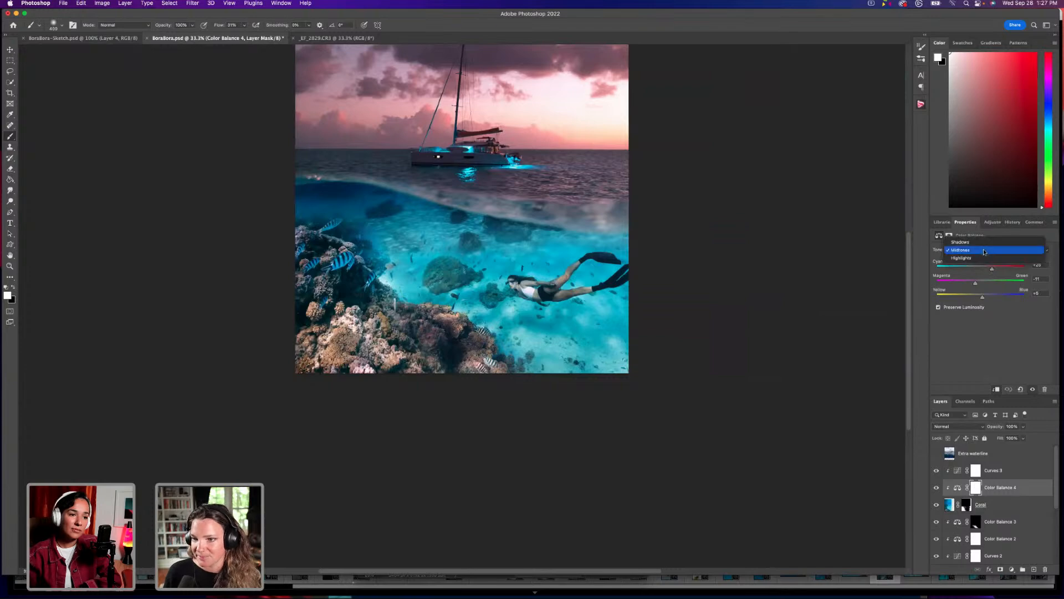
{"action": "left_click", "coordinate": [980, 259]}
{"action": "left_click_drag", "start_coordinate": [969, 298], "coordinate": [992, 270]}
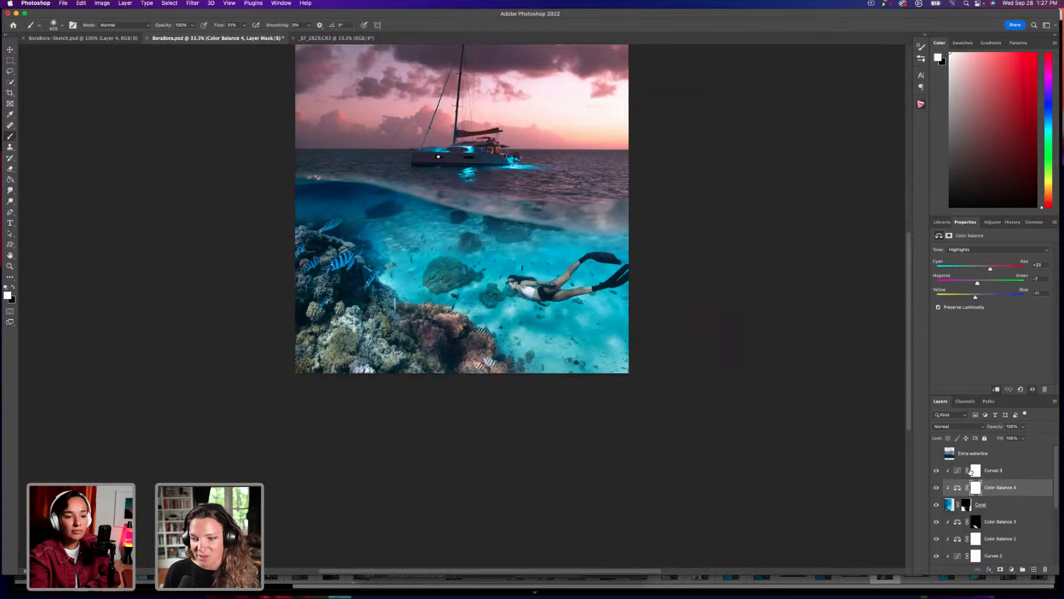
Adjust the green channel's highlight point in Coral's Curves layer to input 181, output 203.
{"action": "left_click", "coordinate": [960, 472]}
{"action": "left_click", "coordinate": [958, 471]}
{"action": "left_click", "coordinate": [987, 261]}
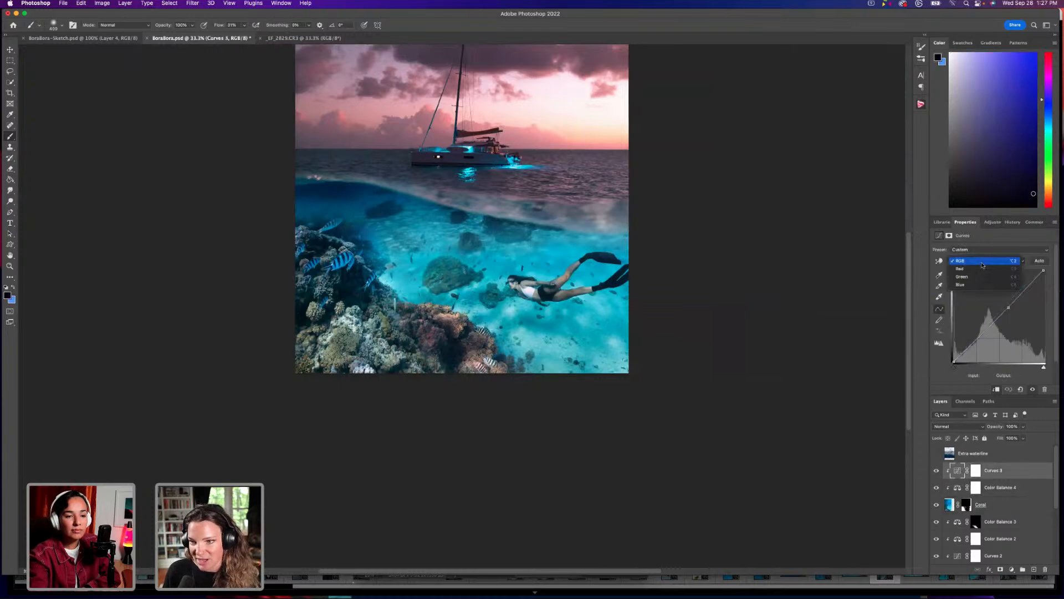
{"action": "left_click", "coordinate": [984, 274]}
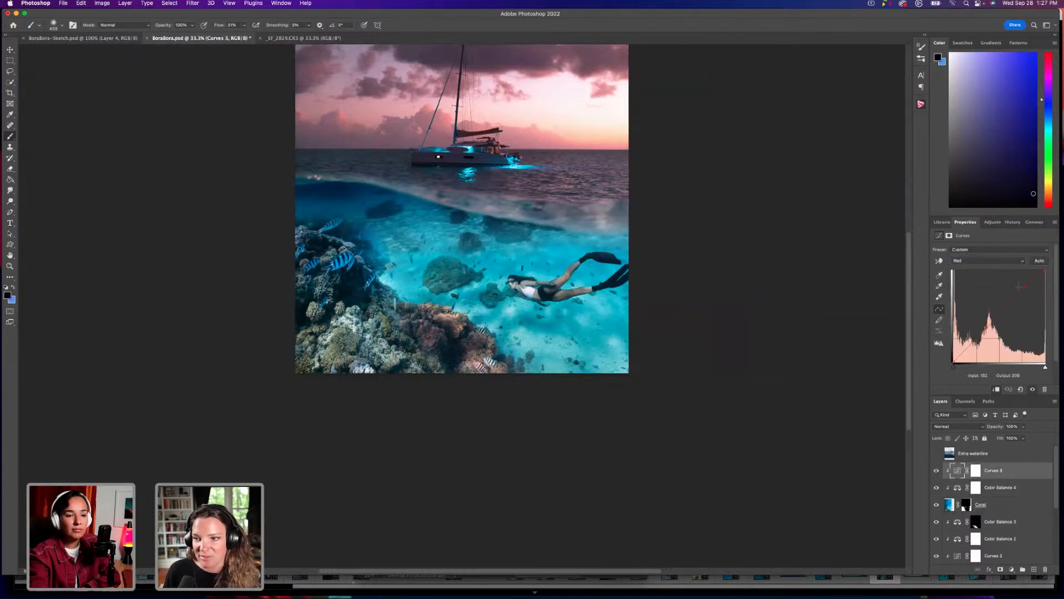
{"action": "left_click", "coordinate": [988, 261]}
{"action": "left_click", "coordinate": [986, 272]}
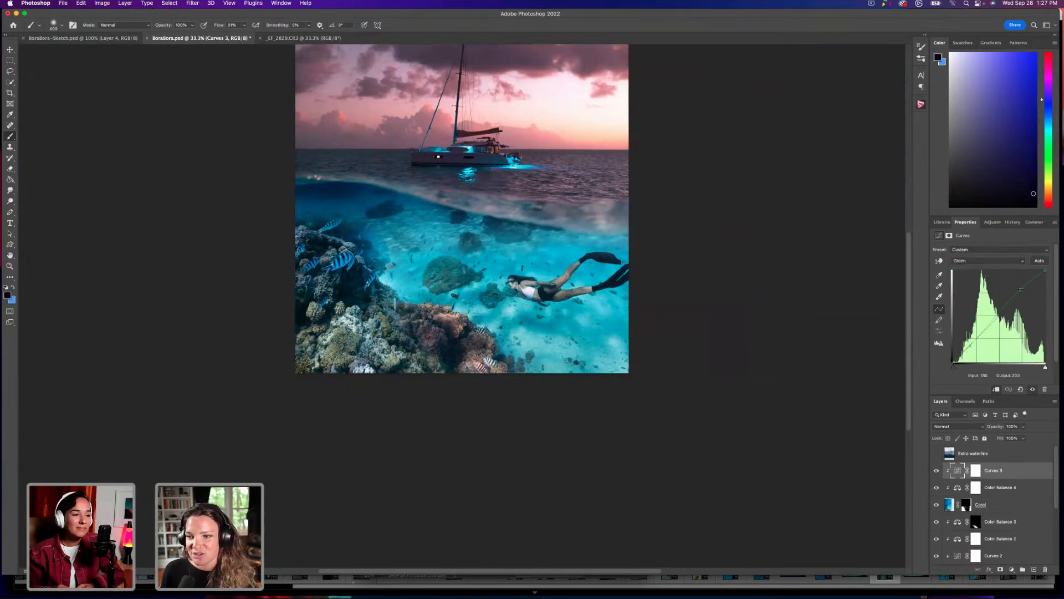
{"action": "left_click_drag", "start_coordinate": [1022, 290], "coordinate": [1019, 288]}
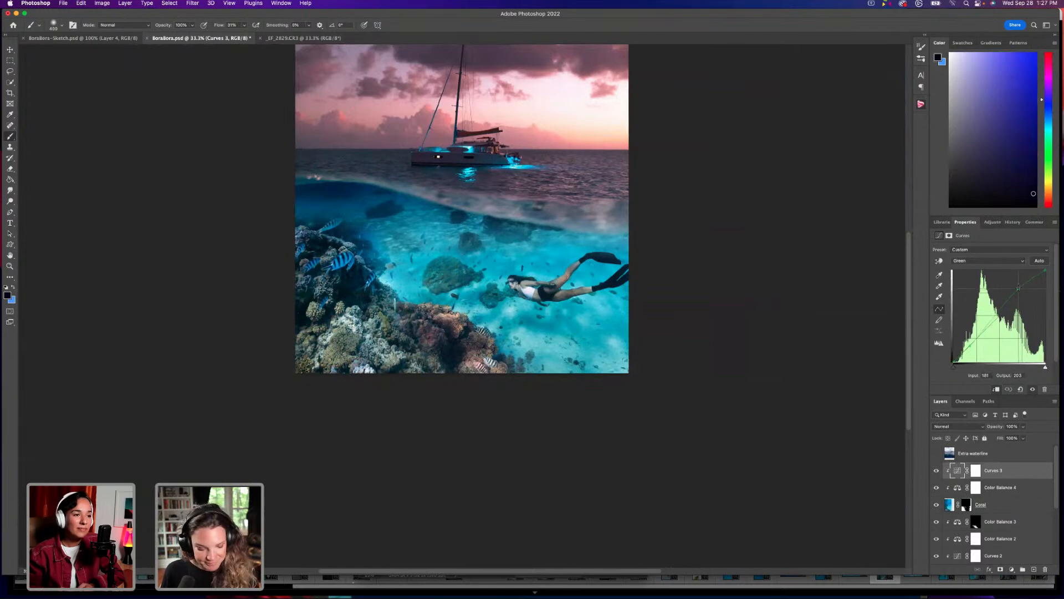
Rework the highlights in Coral's Color Balance layer to cyan-red +78, magenta-green -11 and yellow-blue -7.
{"action": "left_click", "coordinate": [977, 489]}
{"action": "left_click", "coordinate": [958, 487]}
{"action": "left_click_drag", "start_coordinate": [988, 270], "coordinate": [981, 298]}
{"action": "left_click", "coordinate": [976, 250]}
{"action": "left_click", "coordinate": [976, 260]}
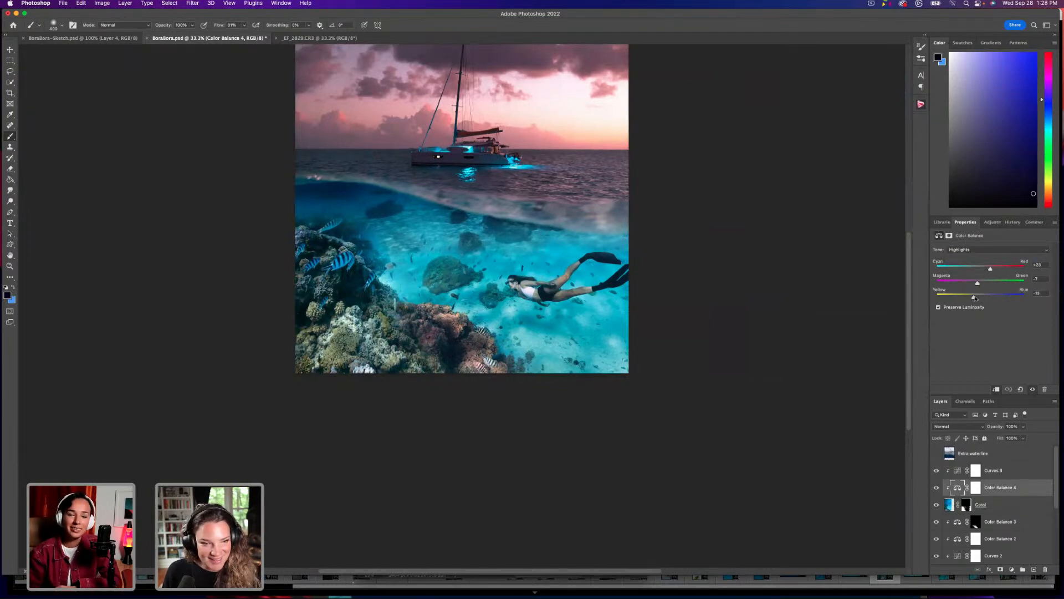
{"action": "mouse_move", "coordinate": [978, 283]}
{"action": "left_mouse_down"}
{"action": "mouse_move", "coordinate": [993, 269]}
{"action": "mouse_move", "coordinate": [971, 284]}
{"action": "left_mouse_up"}
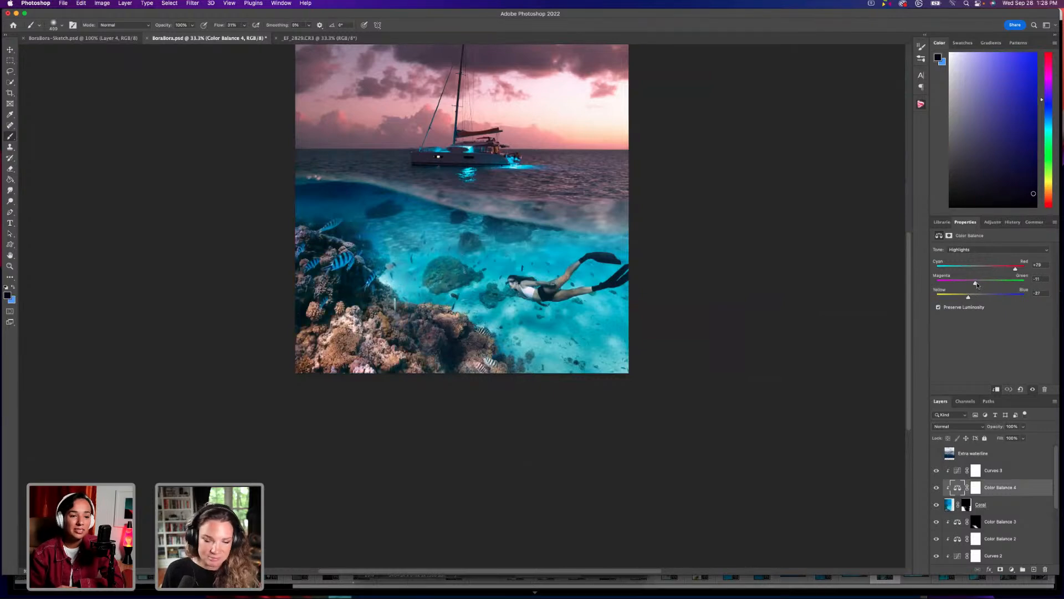
{"action": "left_click_drag", "start_coordinate": [969, 297], "coordinate": [978, 298]}
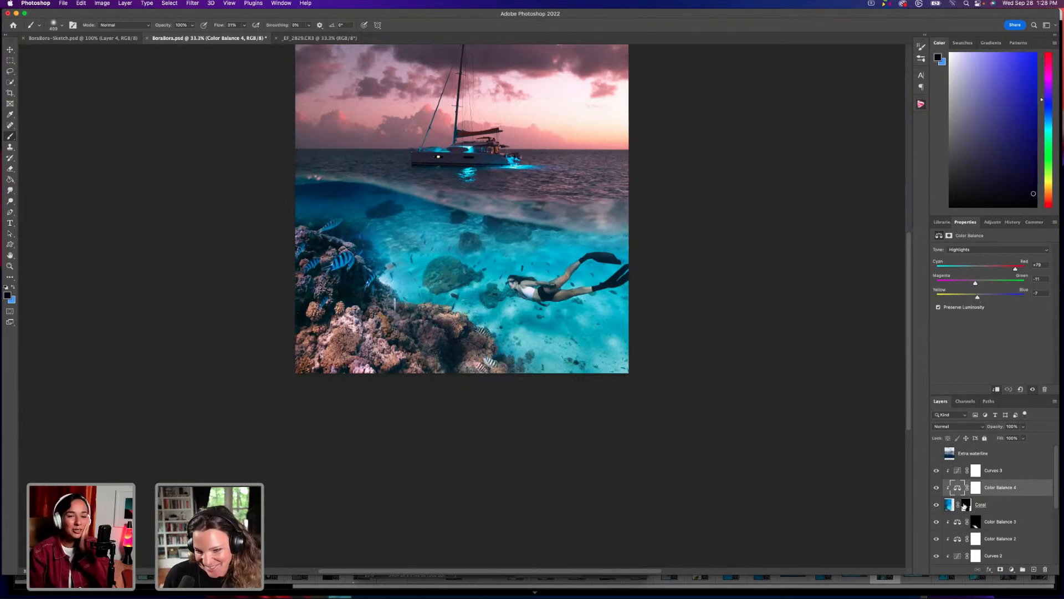
Lower the brush flow to about 19% and paint black on Coral's layer mask along the reef's upper edge.
{"action": "left_click", "coordinate": [966, 505]}
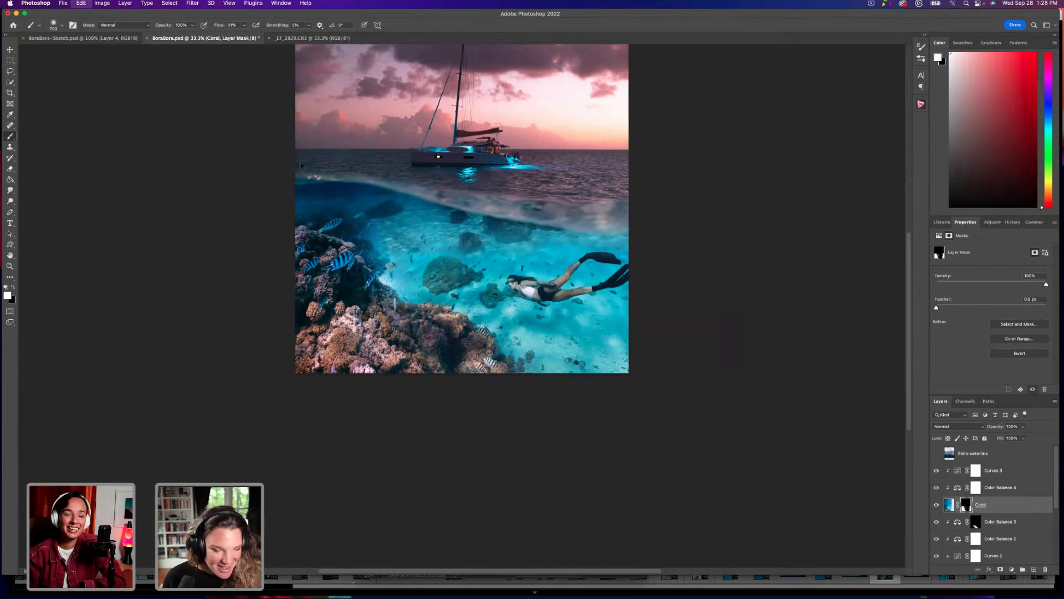
{"action": "left_click_drag", "start_coordinate": [244, 27], "coordinate": [240, 35]}
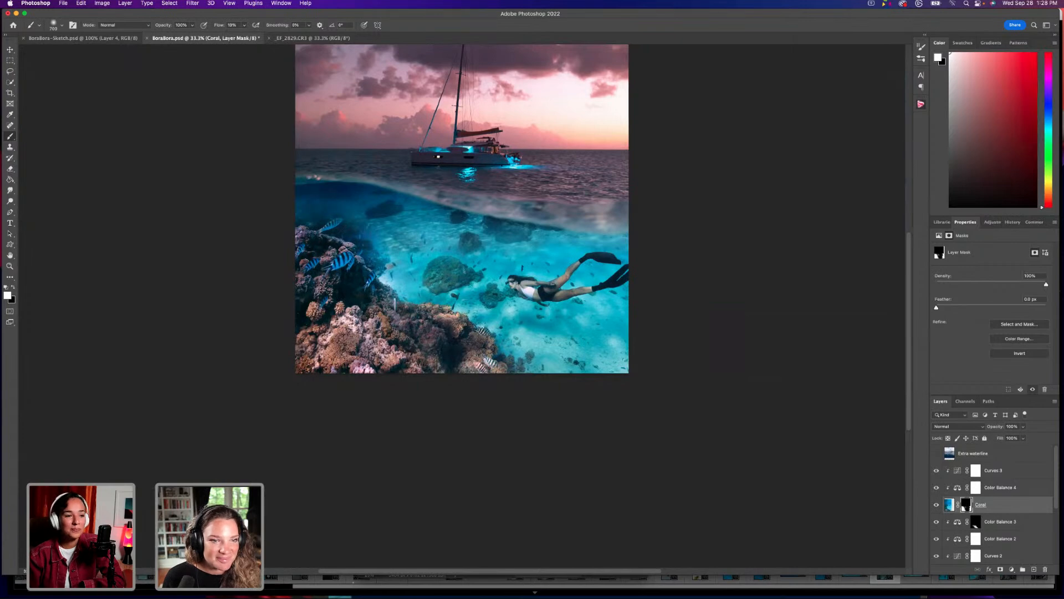
{"action": "key", "text": "x"}
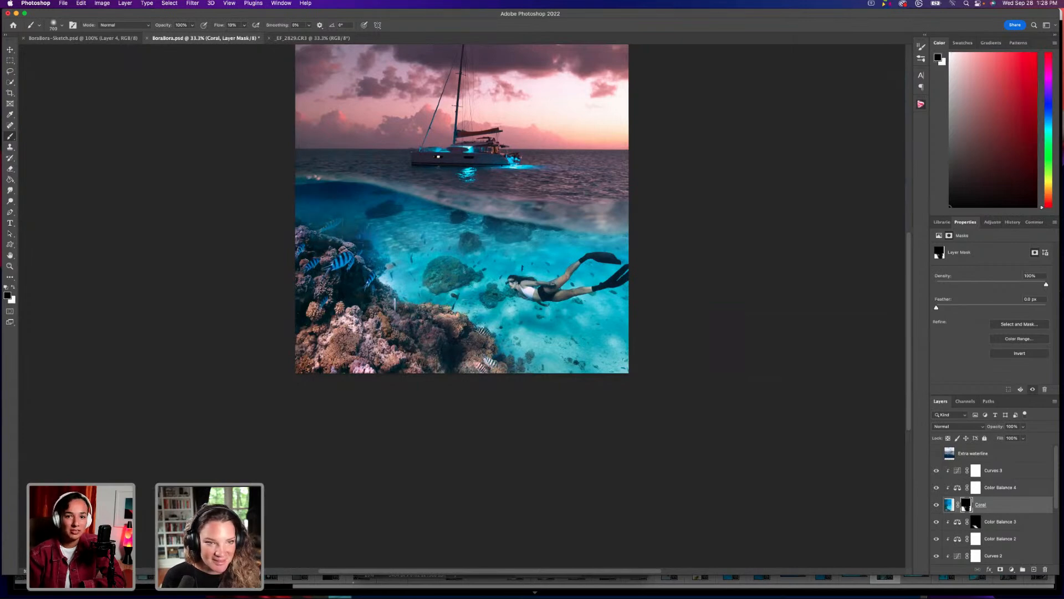
{"action": "left_click_drag", "start_coordinate": [308, 228], "coordinate": [333, 224]}
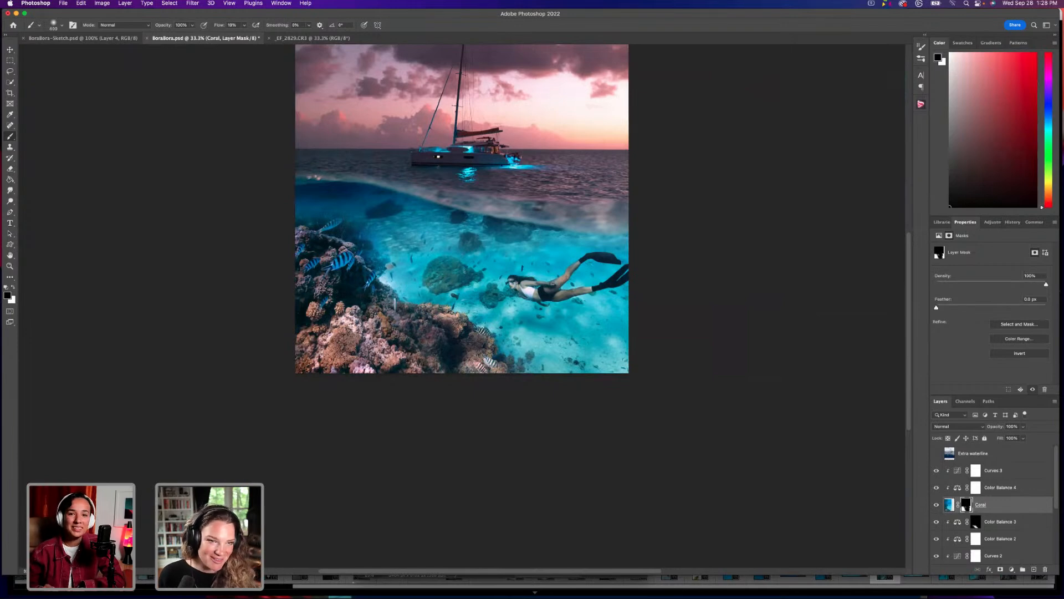
{"action": "left_click_drag", "start_coordinate": [355, 222], "coordinate": [343, 233]}
Try painting white on Coral's mask between the reef and the round rock, then undo the strokes.
{"action": "key", "text": "x"}
{"action": "key", "text": "super+equal"}
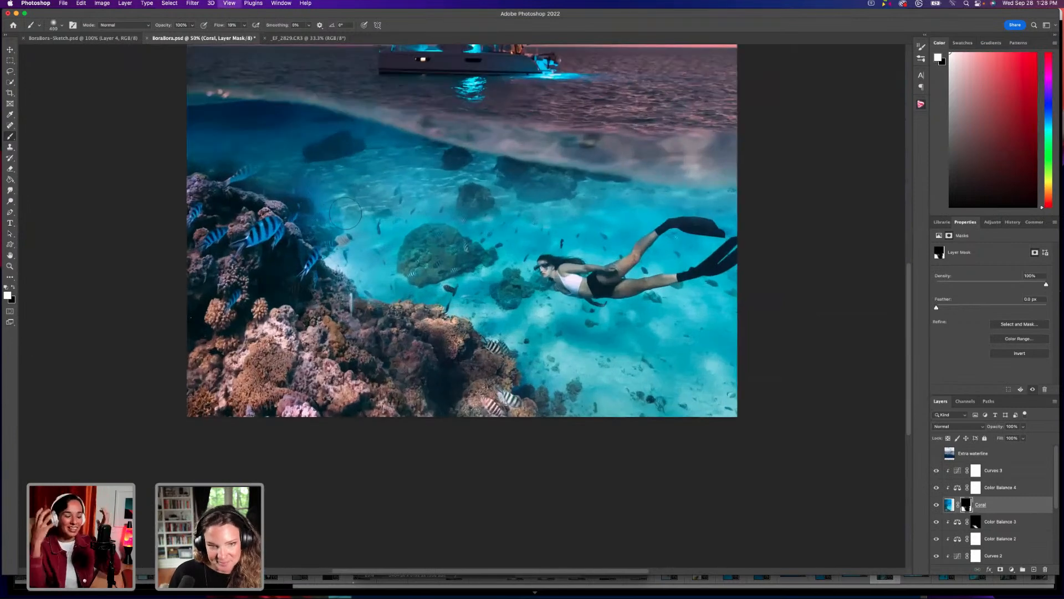
{"action": "mouse_move", "coordinate": [335, 216]}
{"action": "left_mouse_down"}
{"action": "mouse_move", "coordinate": [322, 228]}
{"action": "mouse_move", "coordinate": [358, 227]}
{"action": "mouse_move", "coordinate": [327, 244]}
{"action": "mouse_move", "coordinate": [377, 200]}
{"action": "mouse_move", "coordinate": [397, 164]}
{"action": "mouse_move", "coordinate": [455, 174]}
{"action": "mouse_move", "coordinate": [410, 219]}
{"action": "mouse_move", "coordinate": [428, 229]}
{"action": "left_mouse_up"}
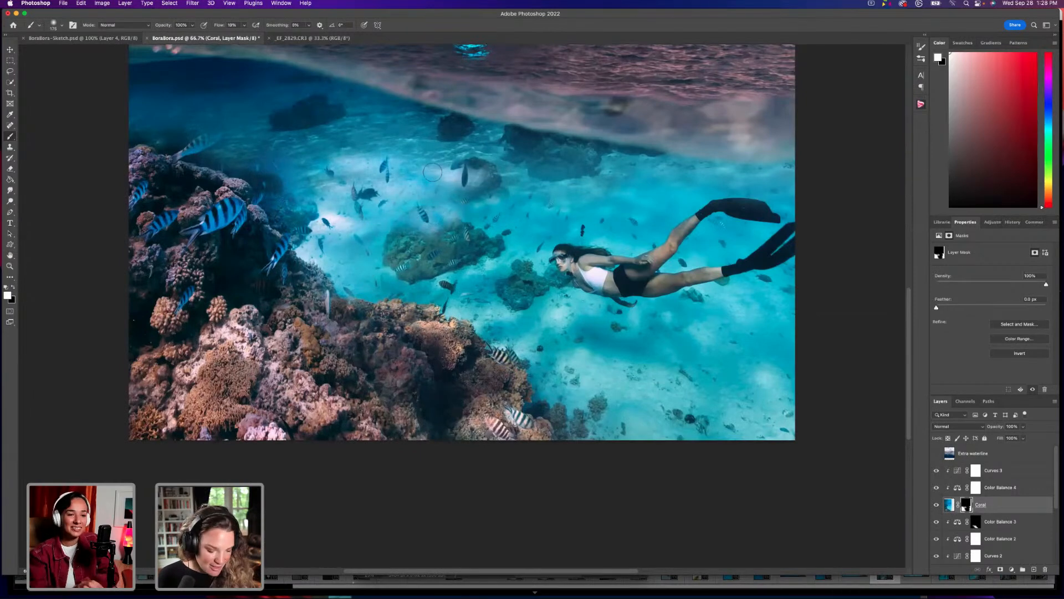
{"action": "key", "text": "super+z"}
Paint white on Coral's mask with a larger brush to reveal the bright sand and small fish beside the reef.
{"action": "key", "text": "bracketright"}
{"action": "key", "text": "bracketright"}
{"action": "key", "text": "bracketright"}
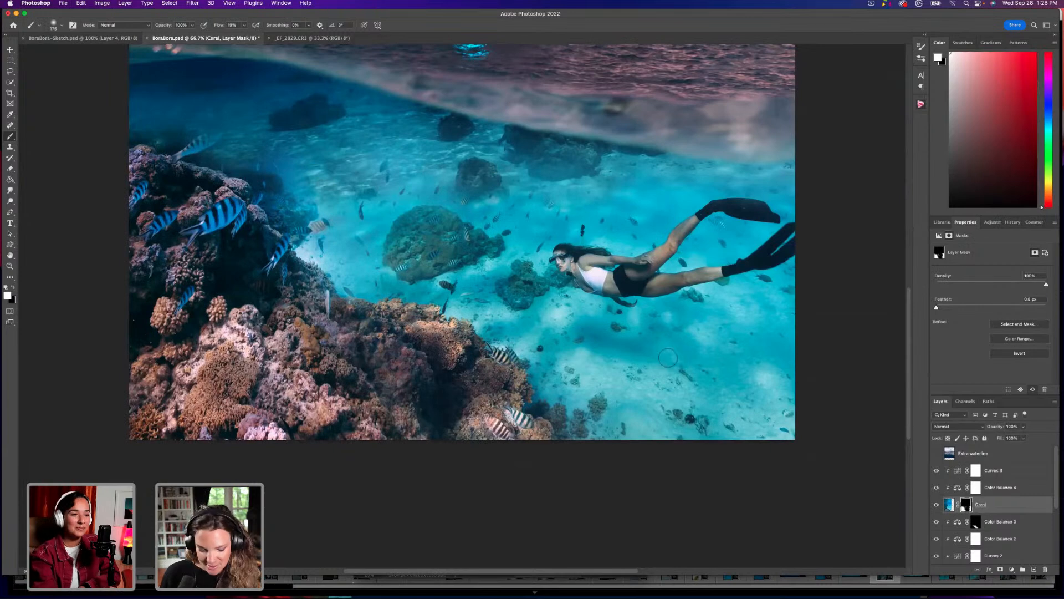
{"action": "mouse_move", "coordinate": [354, 163]}
{"action": "left_mouse_down"}
{"action": "mouse_move", "coordinate": [359, 155]}
{"action": "mouse_move", "coordinate": [319, 217]}
{"action": "mouse_move", "coordinate": [331, 238]}
{"action": "left_mouse_up"}
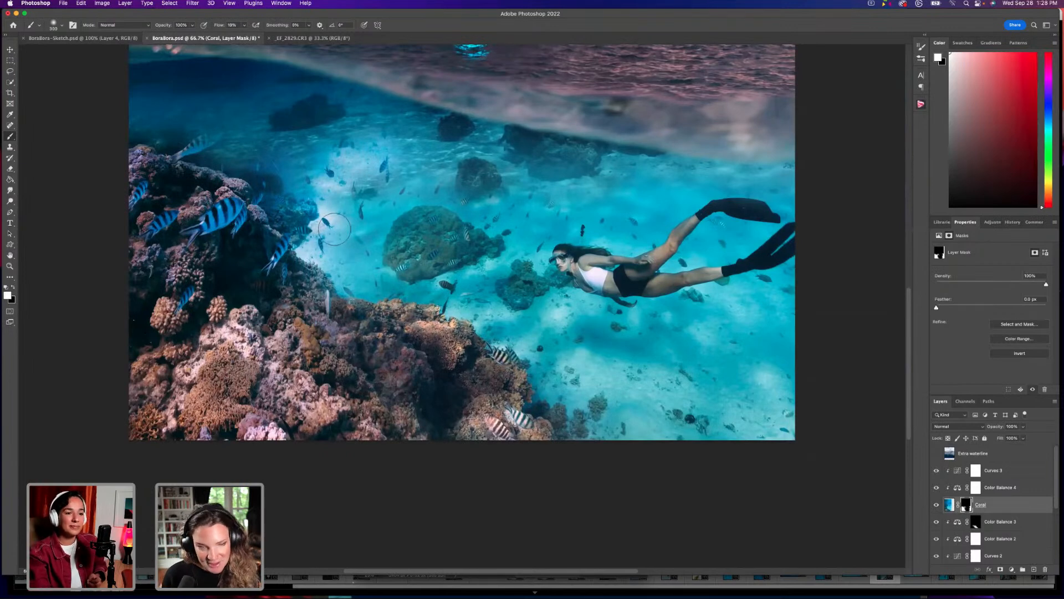
{"action": "left_click_drag", "start_coordinate": [328, 243], "coordinate": [425, 275]}
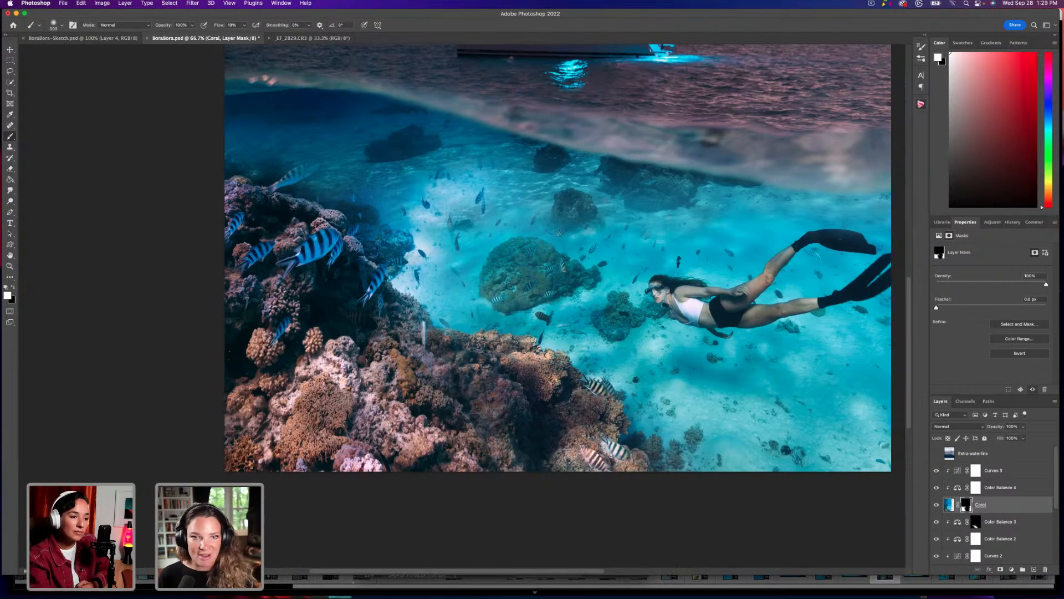
Try painting white on Coral's mask with a larger brush where the bright sand meets the reef.
{"action": "key", "text": "bracketright"}
{"action": "key", "text": "bracketright"}
{"action": "key", "text": "bracketright"}
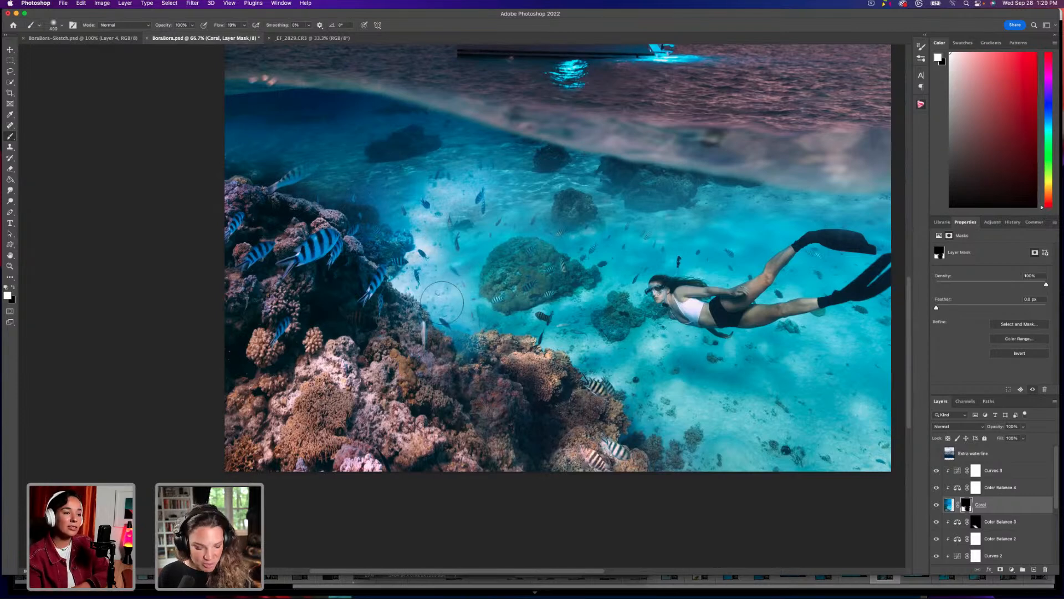
Reduce the brush size and paint white on Coral's mask to restore the striped fish above the reef.
{"action": "key", "text": "bracketleft"}
{"action": "key", "text": "bracketleft"}
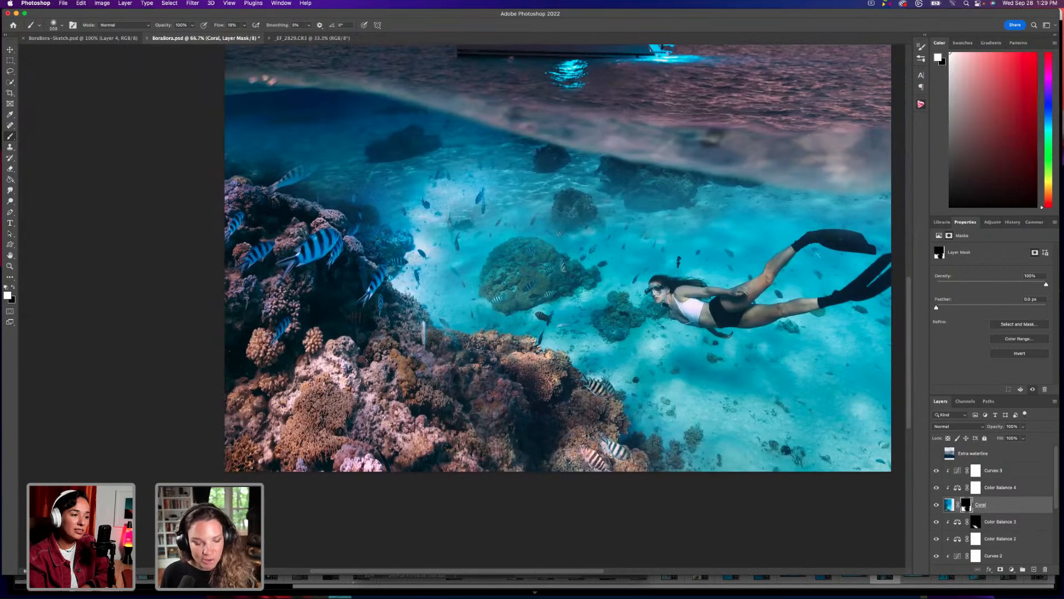
{"action": "key", "text": "x"}
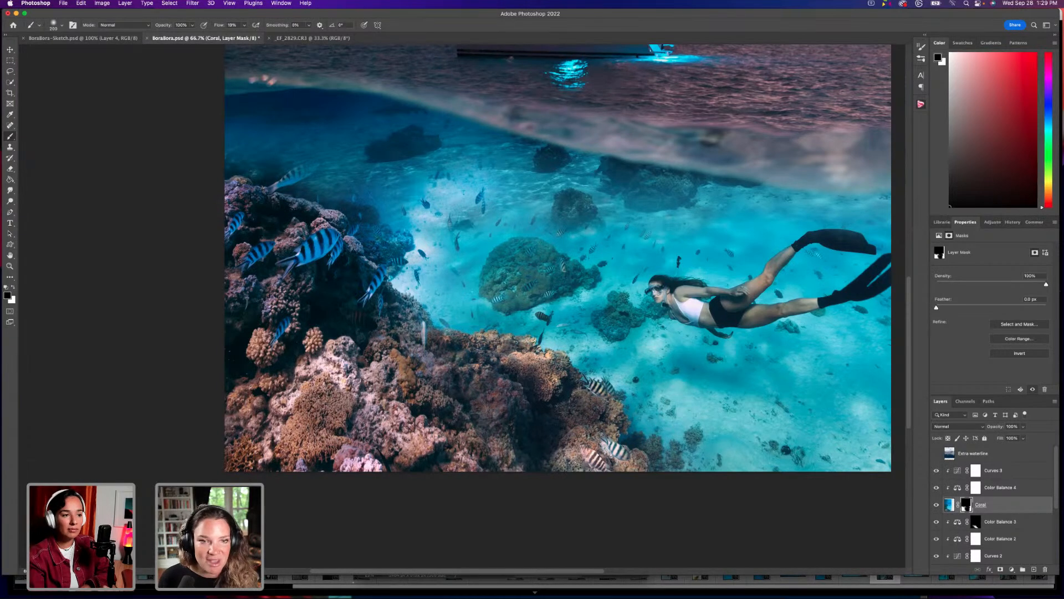
{"action": "key", "text": "x"}
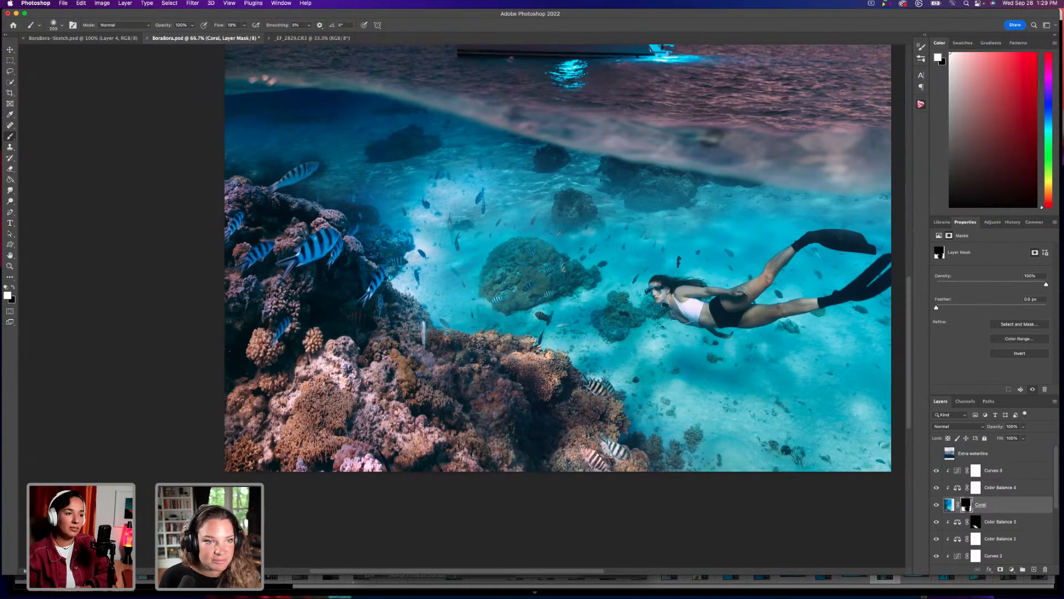
Set the brush flow to 8%, enlarge the brush, and soften the bright sand patch on Coral's mask with black and white strokes.
{"action": "left_click", "coordinate": [244, 26]}
{"action": "left_click_drag", "start_coordinate": [244, 36], "coordinate": [241, 36]}
{"action": "key", "text": "bracketright"}
{"action": "key", "text": "bracketright"}
{"action": "key", "text": "bracketright"}
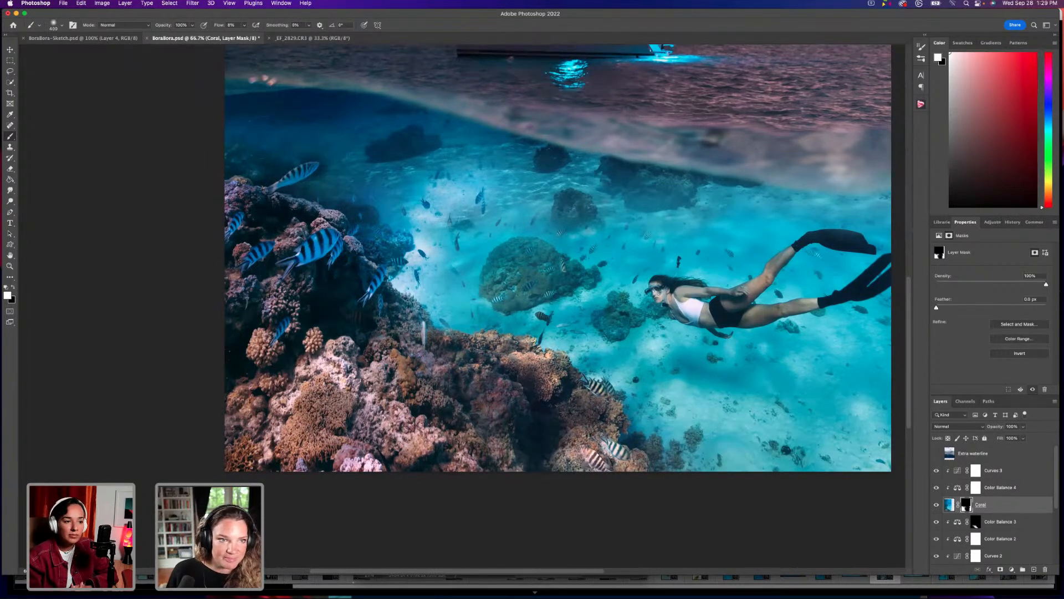
{"action": "key", "text": "x"}
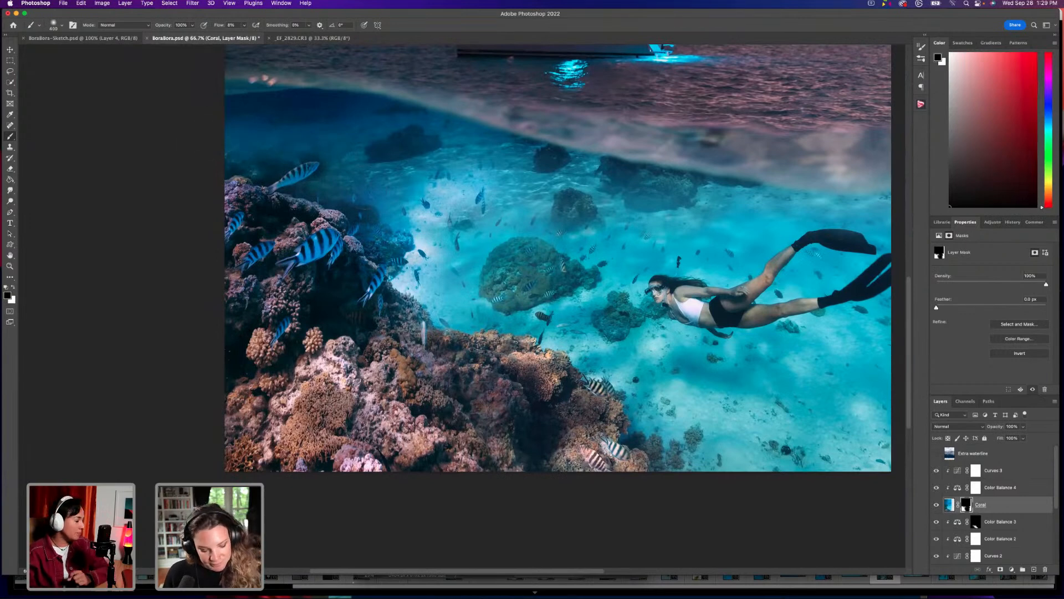
{"action": "key", "text": "x"}
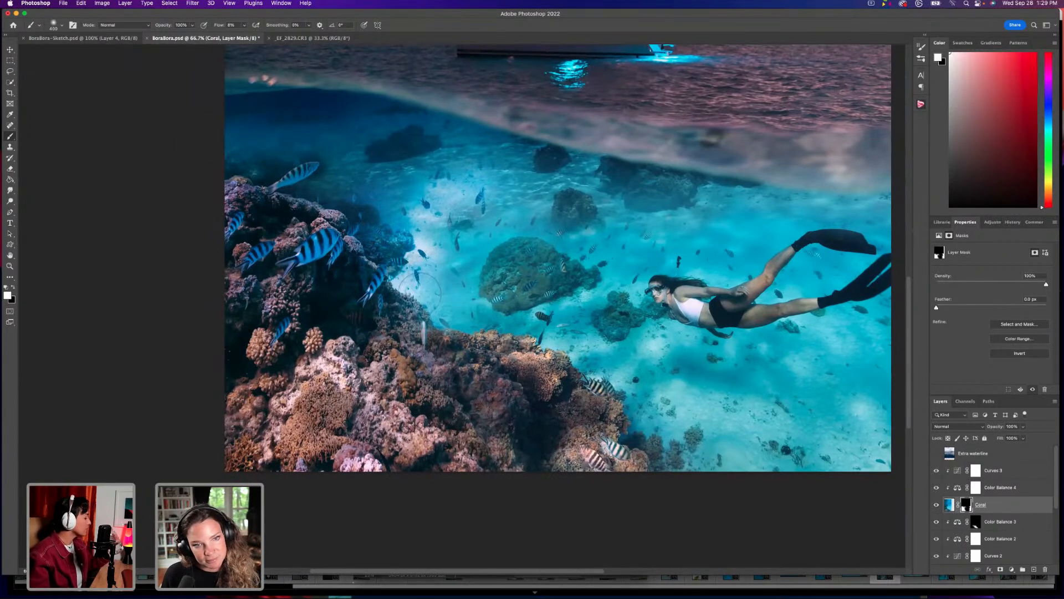
{"action": "key", "text": "x"}
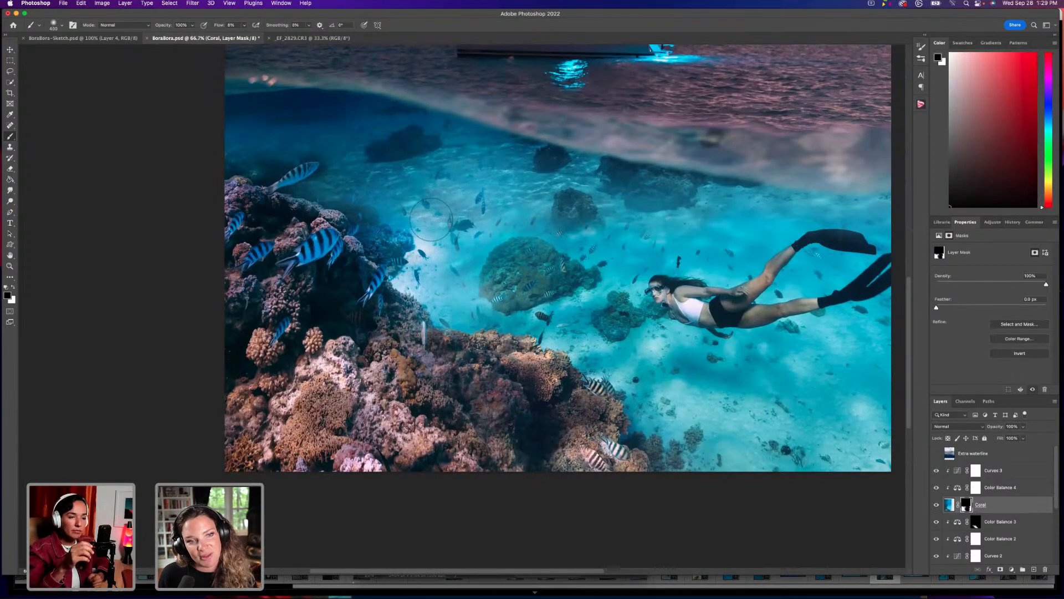
{"action": "key", "text": "x"}
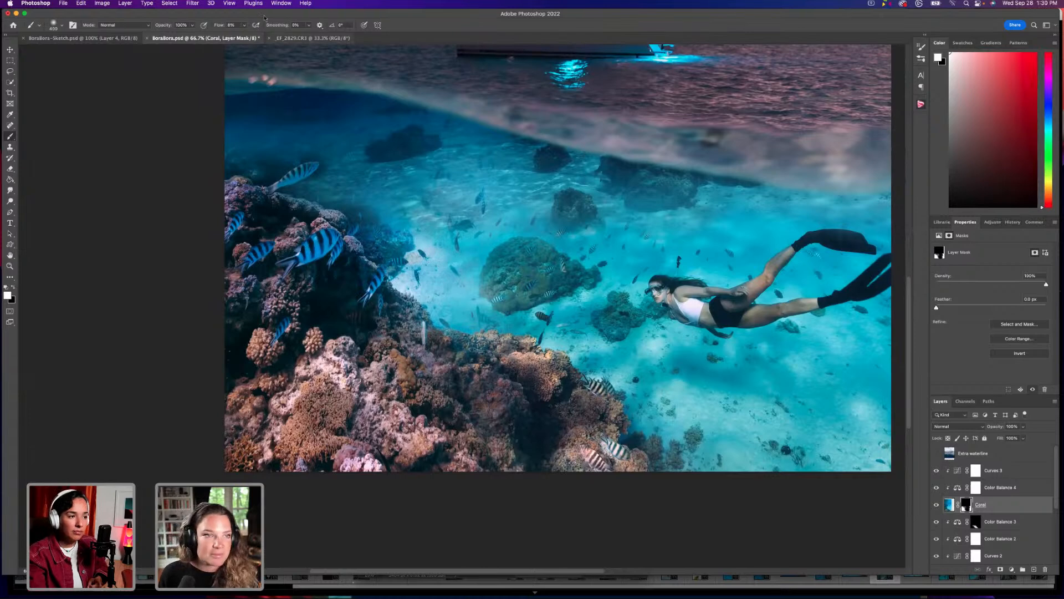
Lower the brush flow to 3% and subtly blend the water beside the reef on Coral's mask.
{"action": "left_click", "coordinate": [244, 28]}
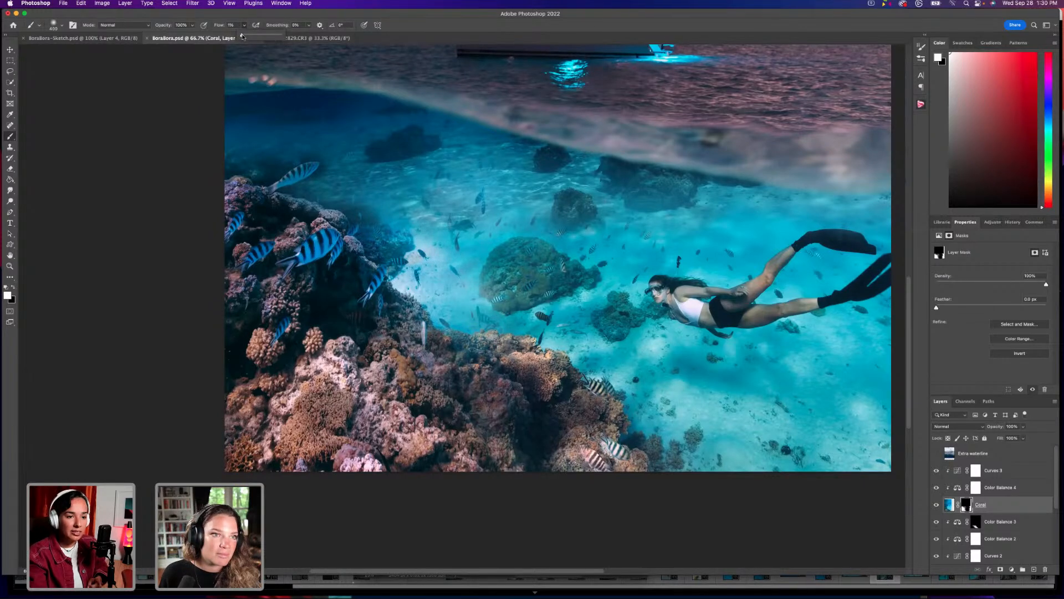
{"action": "left_click_drag", "start_coordinate": [243, 35], "coordinate": [244, 35]}
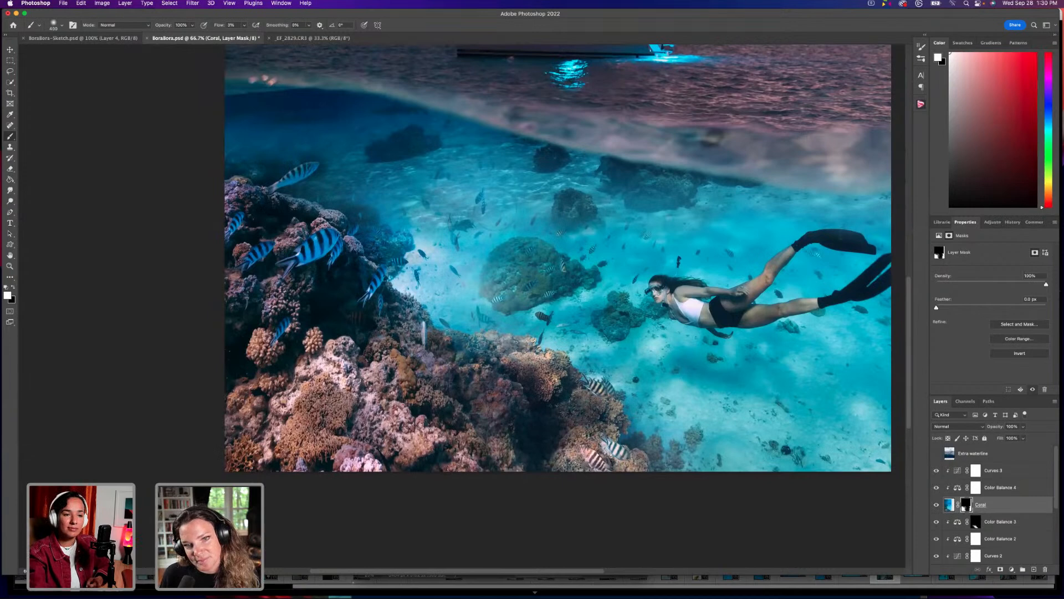
{"action": "key", "text": "x"}
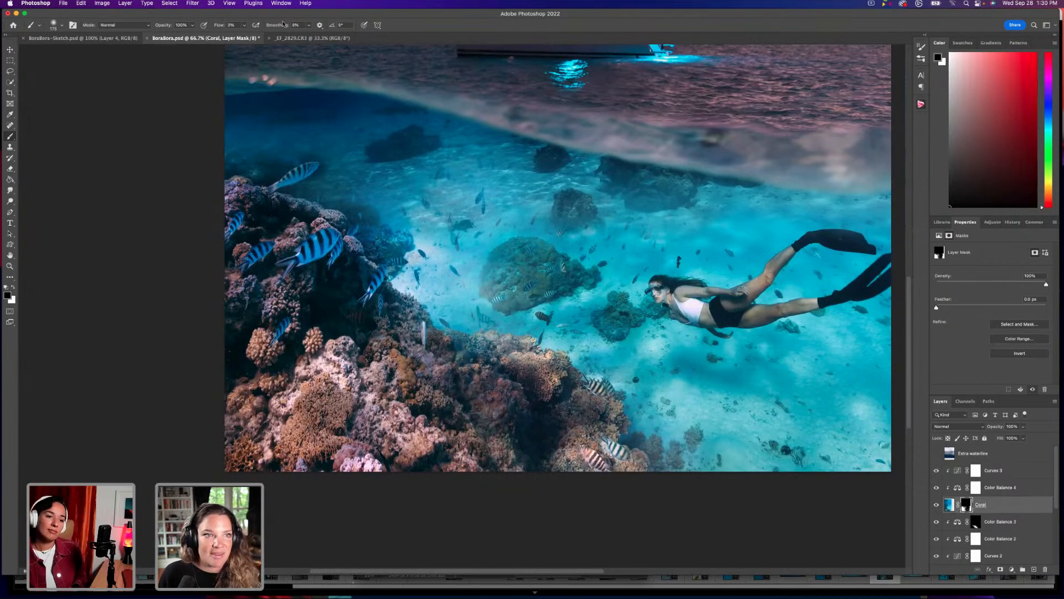
Raise the brush flow to 14% and enlarge the black brush for further blending on Coral's mask.
{"action": "left_click", "coordinate": [244, 25]}
{"action": "left_click_drag", "start_coordinate": [243, 35], "coordinate": [248, 35]}
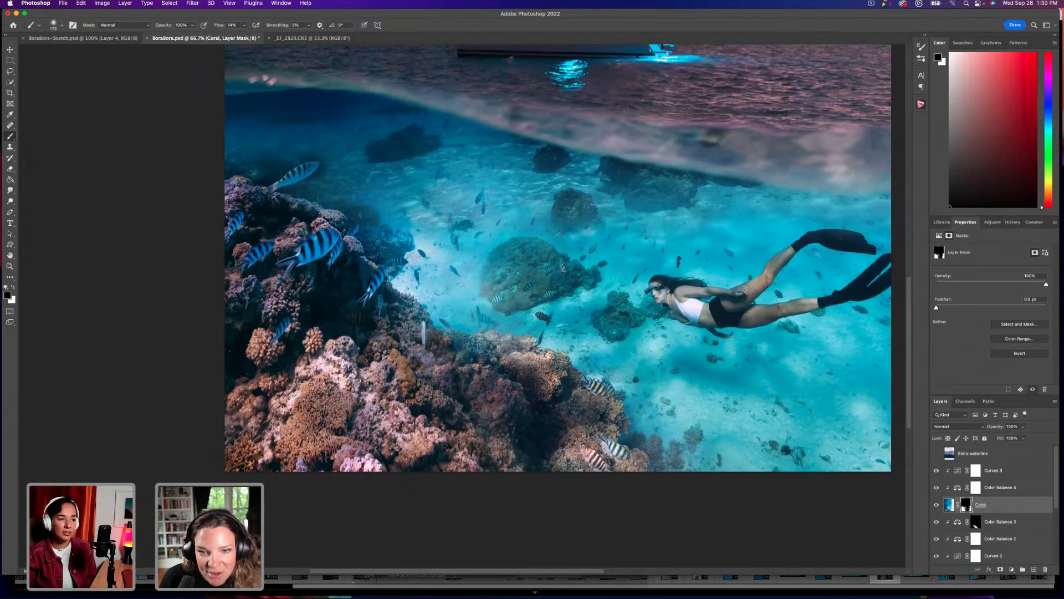
{"action": "key", "text": "x"}
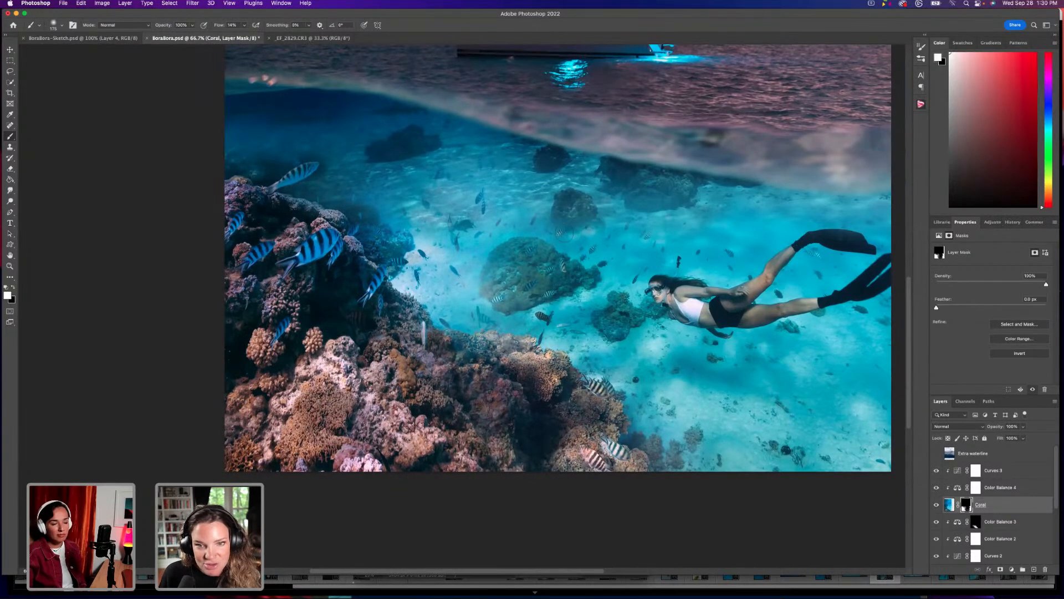
{"action": "key", "text": "x"}
{"action": "key", "text": "bracketright"}
{"action": "key", "text": "bracketright"}
{"action": "key", "text": "bracketright"}
{"action": "key", "text": "bracketright"}
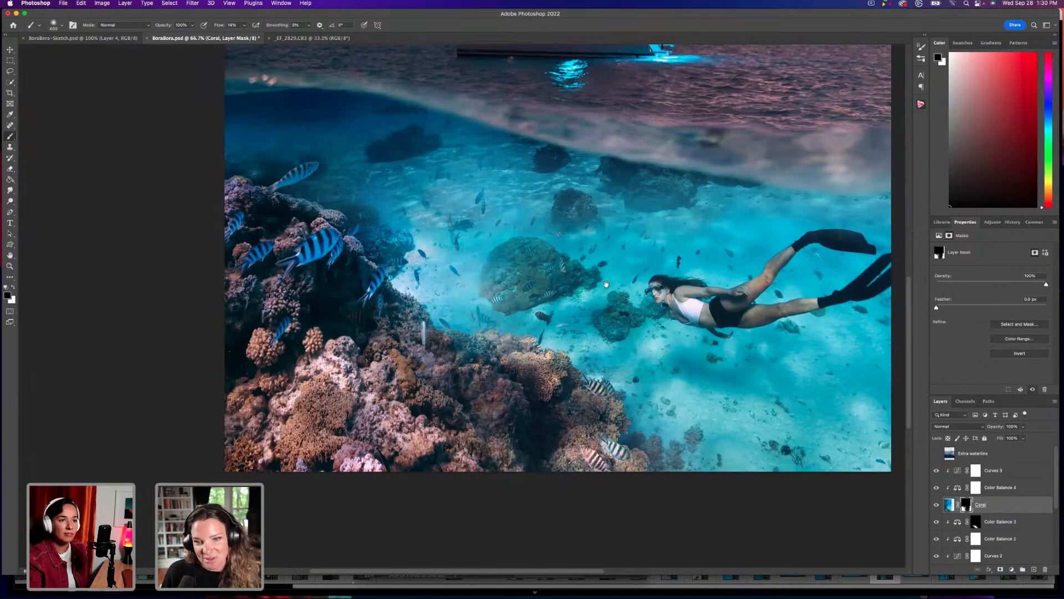
{"action": "scroll", "coordinate": [638, 234], "scroll_direction": "right", "scroll_amount": 10}
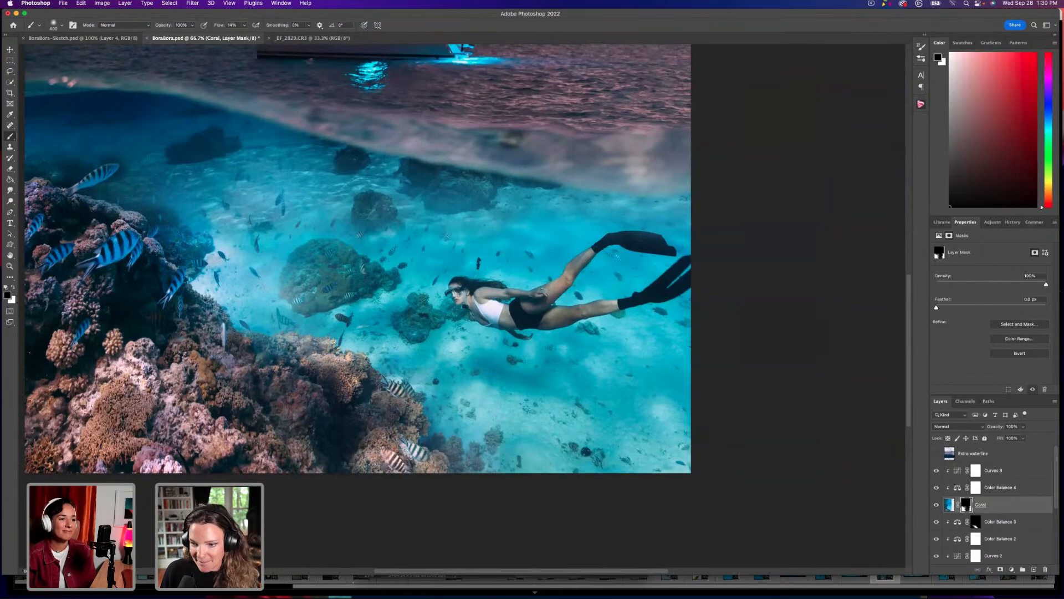
Toggle the Coral layer's visibility to compare the composite with and without the reef.
{"action": "left_click", "coordinate": [936, 505]}
{"action": "left_click", "coordinate": [937, 505]}
{"action": "left_click", "coordinate": [936, 505]}
{"action": "left_click", "coordinate": [937, 505]}
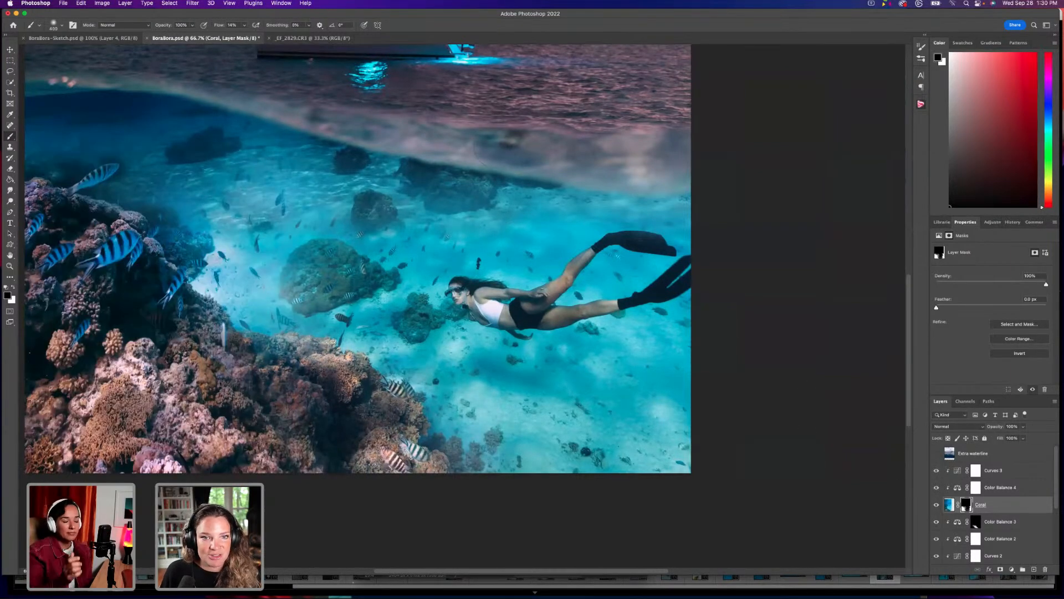
Try masking out the striped fish above the reef on Coral's mask with black at 28% brush flow.
{"action": "left_click", "coordinate": [243, 25]}
{"action": "left_click_drag", "start_coordinate": [241, 35], "coordinate": [250, 35]}
{"action": "key", "text": "Return"}
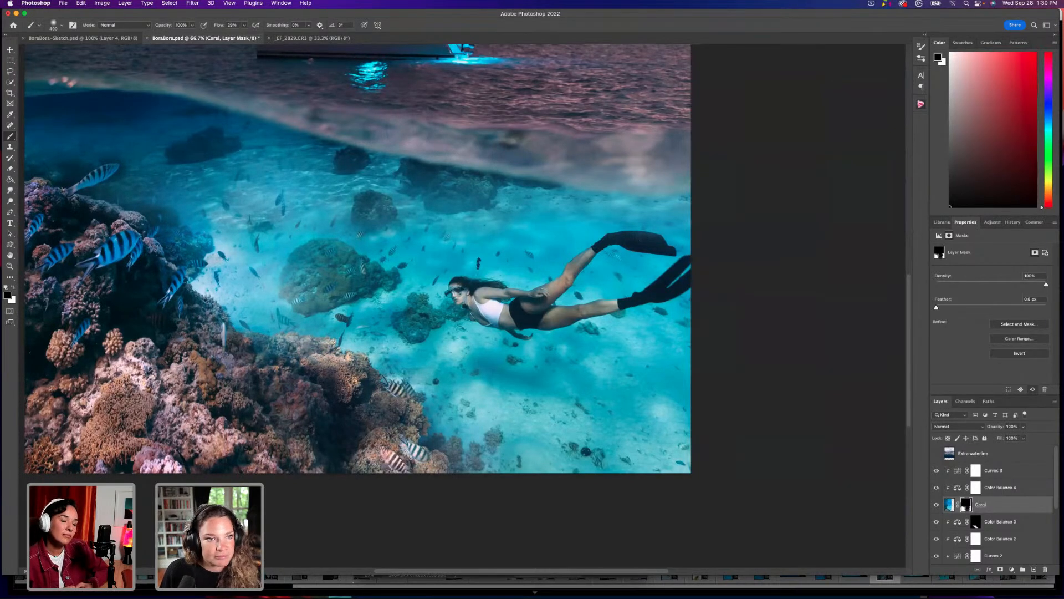
{"action": "left_click_drag", "start_coordinate": [155, 185], "coordinate": [291, 193]}
{"action": "mouse_move", "coordinate": [219, 177]}
{"action": "left_mouse_down"}
{"action": "mouse_move", "coordinate": [274, 178]}
{"action": "mouse_move", "coordinate": [225, 188]}
{"action": "mouse_move", "coordinate": [244, 202]}
{"action": "left_mouse_up"}
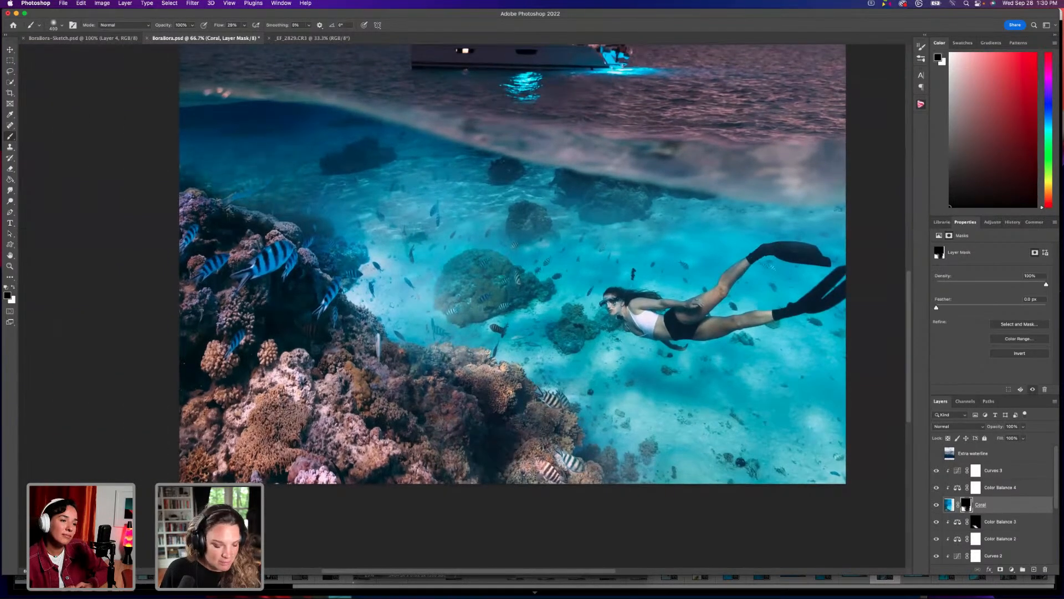
{"action": "key", "text": "super+z"}
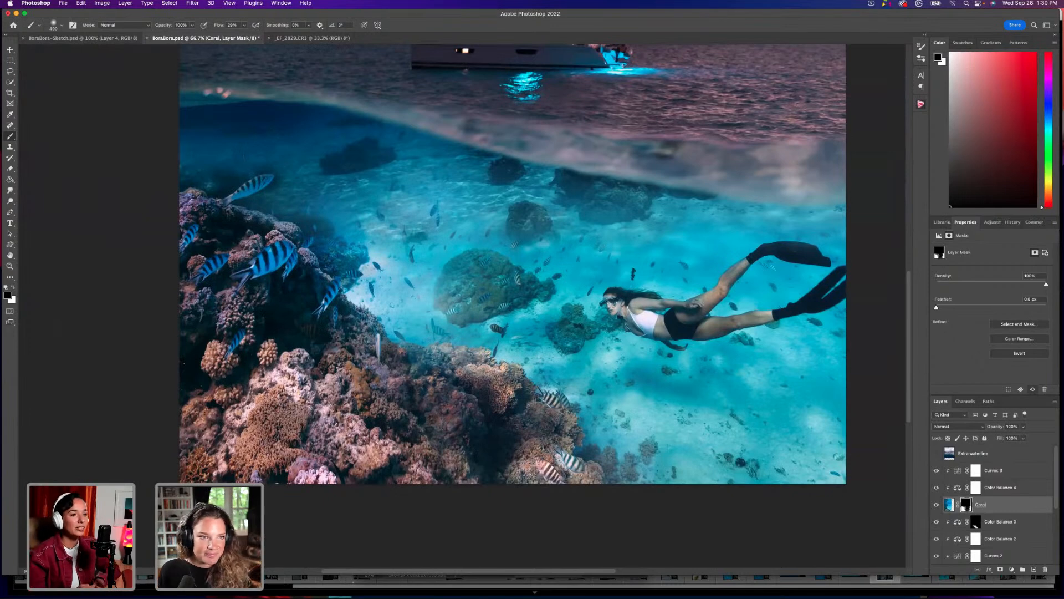
Set the brush flow to 14% and retouch the reef's upper edge on Coral's mask with white and black strokes.
{"action": "key", "text": "x"}
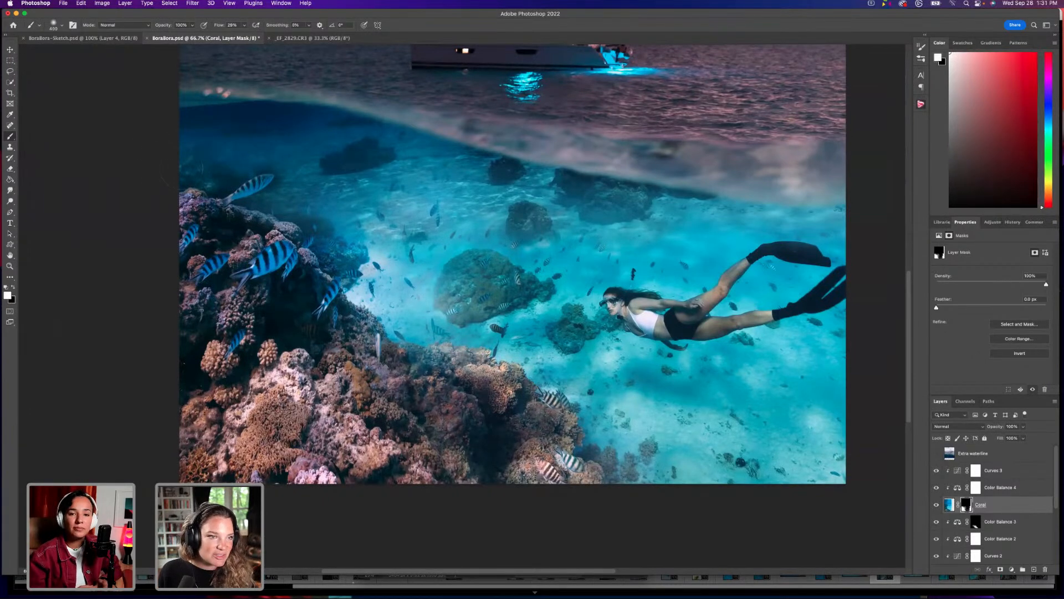
{"action": "left_click", "coordinate": [244, 26]}
{"action": "left_click_drag", "start_coordinate": [239, 37], "coordinate": [236, 37]}
{"action": "key", "text": "Return"}
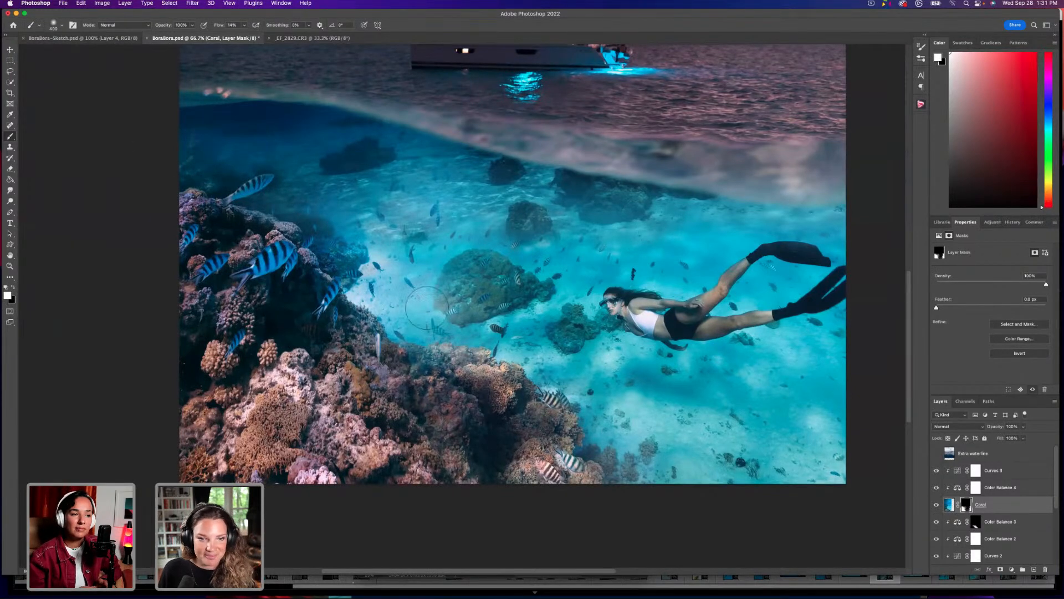
{"action": "key", "text": "x"}
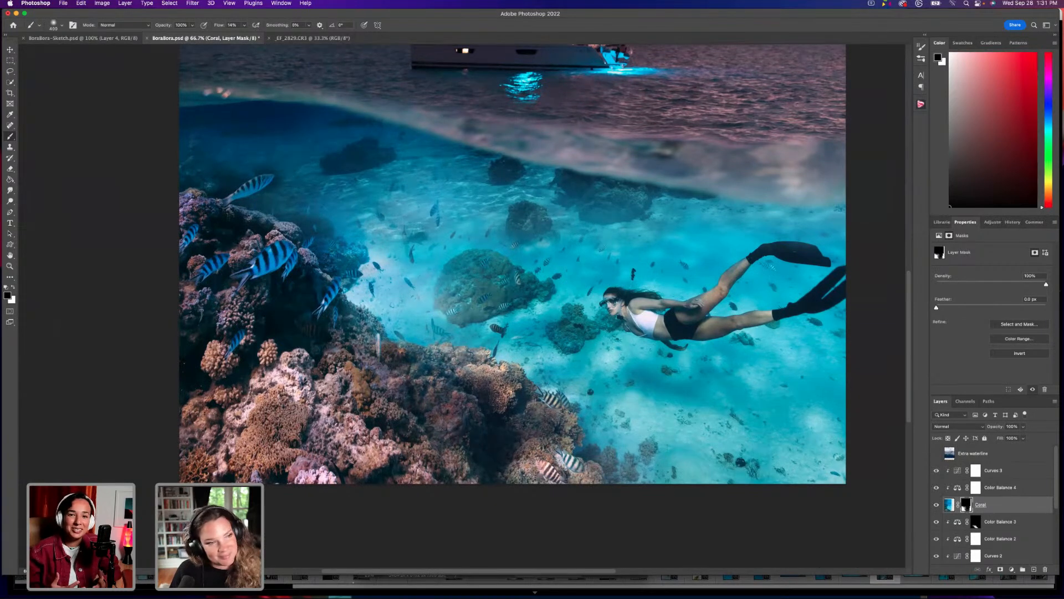
{"action": "key", "text": "x"}
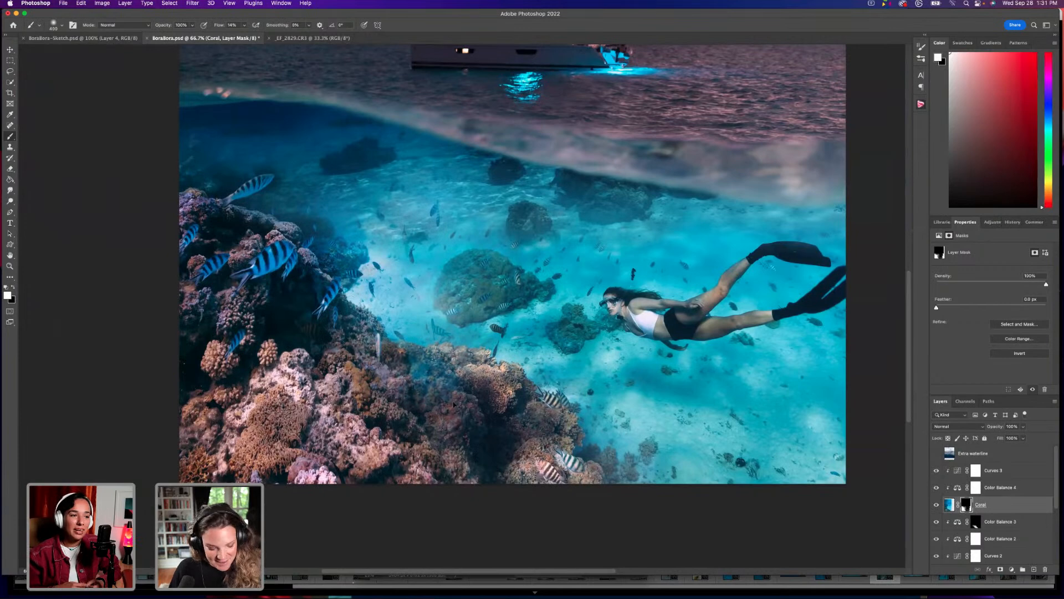
{"action": "key", "text": "x"}
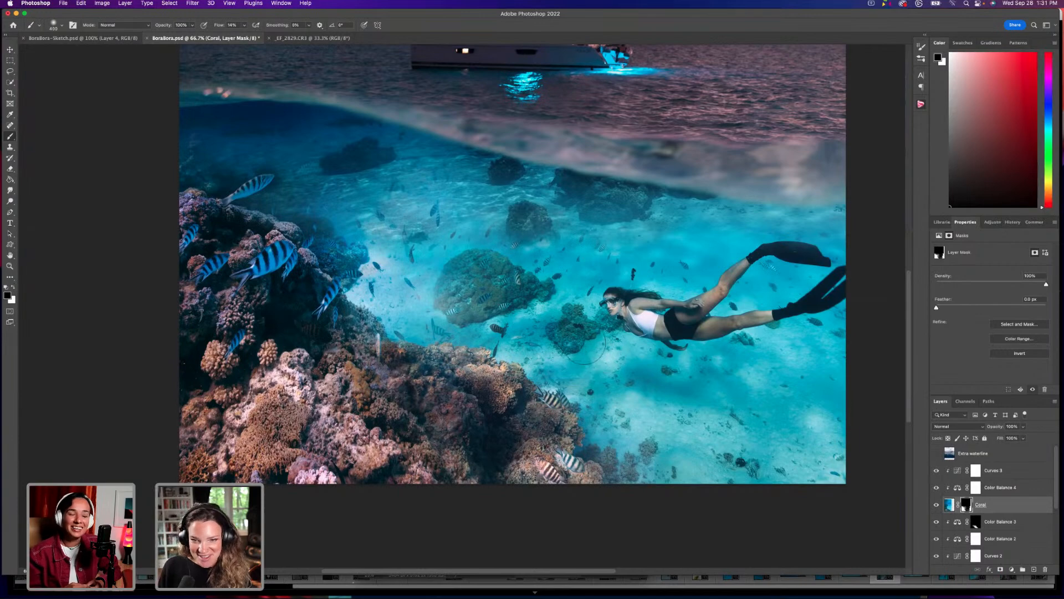
Enlarge the brush and paint black on the diver layer's mask to reveal the dark rock behind the round coral patch.
{"action": "key", "text": "super+minus"}
{"action": "key", "text": "super+minus"}
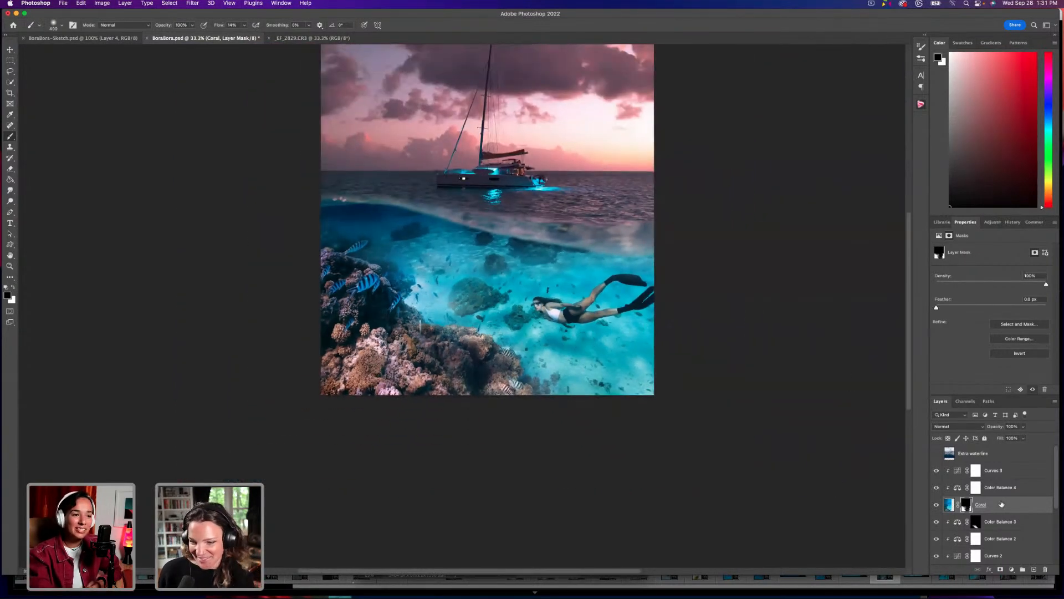
{"action": "scroll", "coordinate": [959, 517], "scroll_direction": "down", "scroll_amount": 2}
{"action": "left_click", "coordinate": [965, 537]}
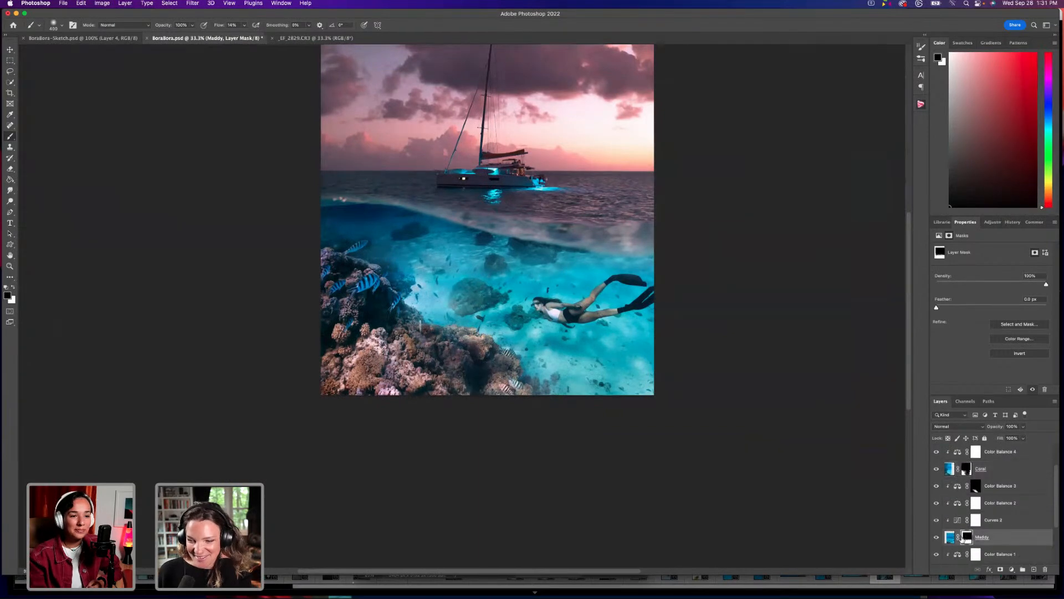
{"action": "left_click", "coordinate": [936, 537]}
{"action": "left_click", "coordinate": [936, 537]}
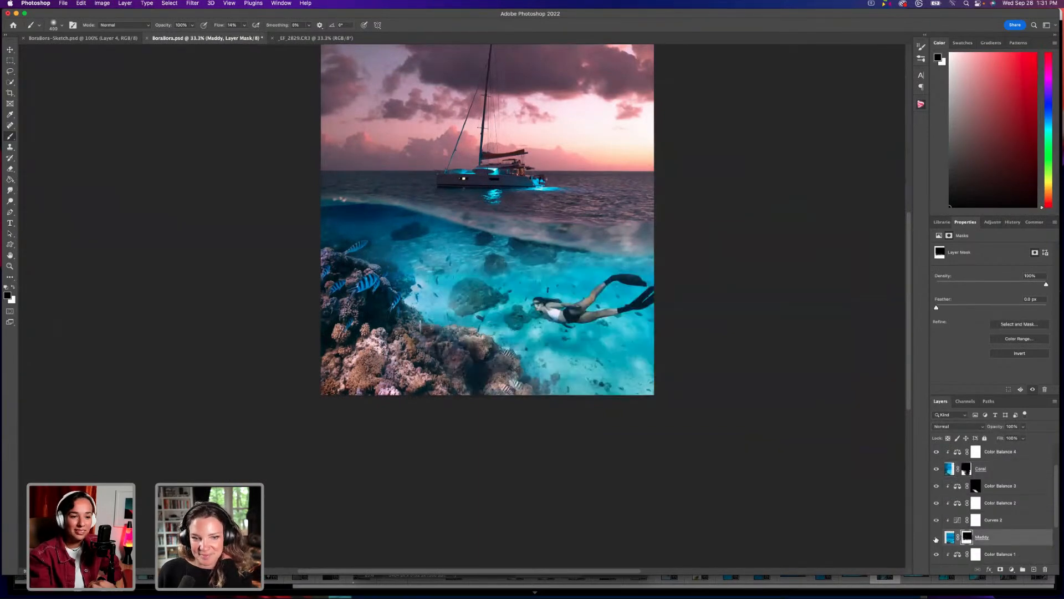
{"action": "left_click", "coordinate": [936, 537]}
{"action": "left_click", "coordinate": [937, 537]}
{"action": "left_click", "coordinate": [936, 537]}
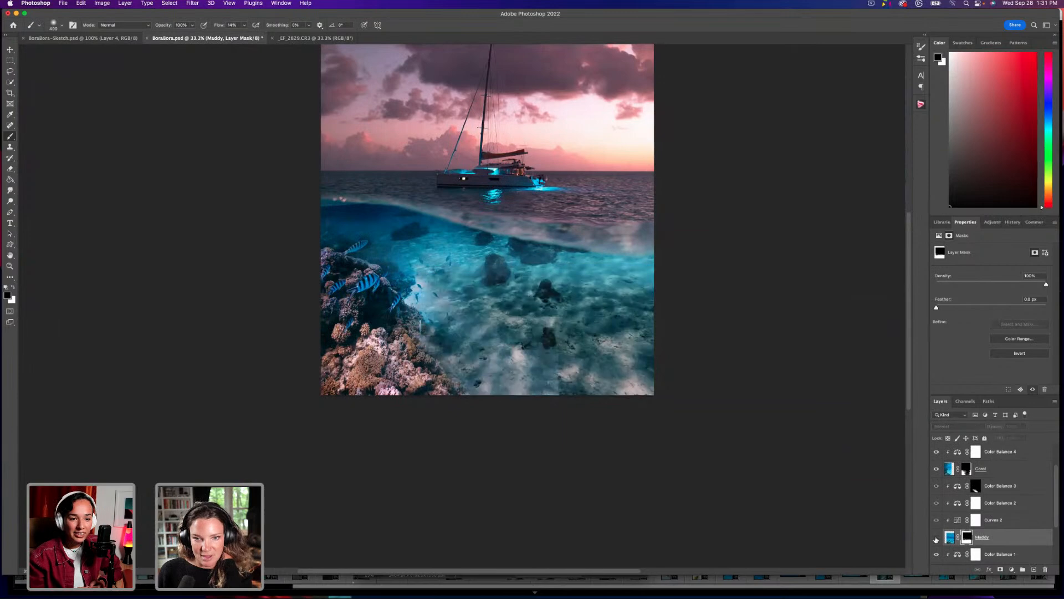
{"action": "left_click", "coordinate": [936, 538]}
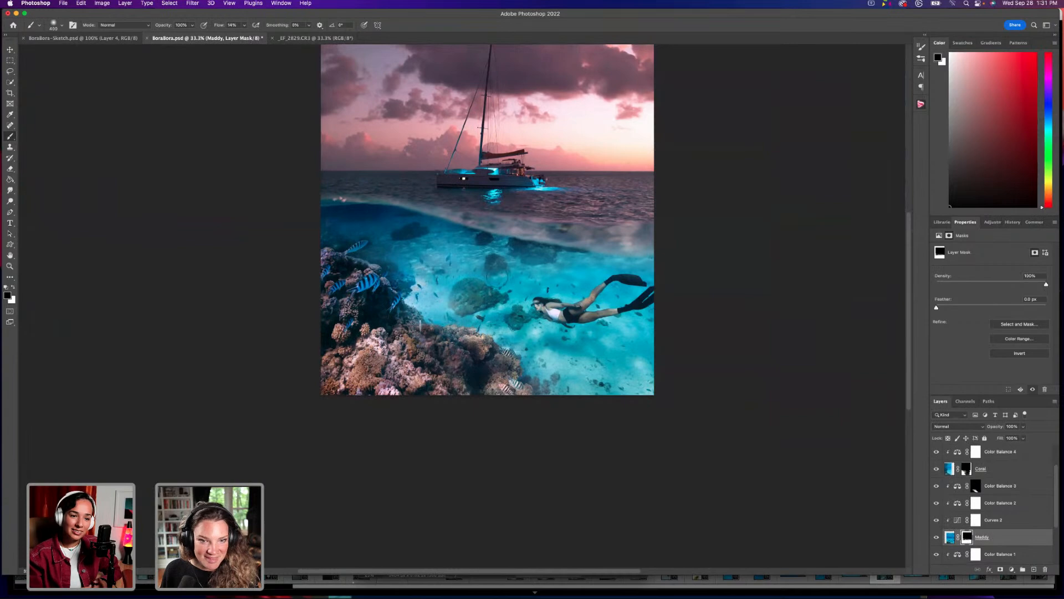
{"action": "key", "text": "bracketright"}
{"action": "key", "text": "bracketright"}
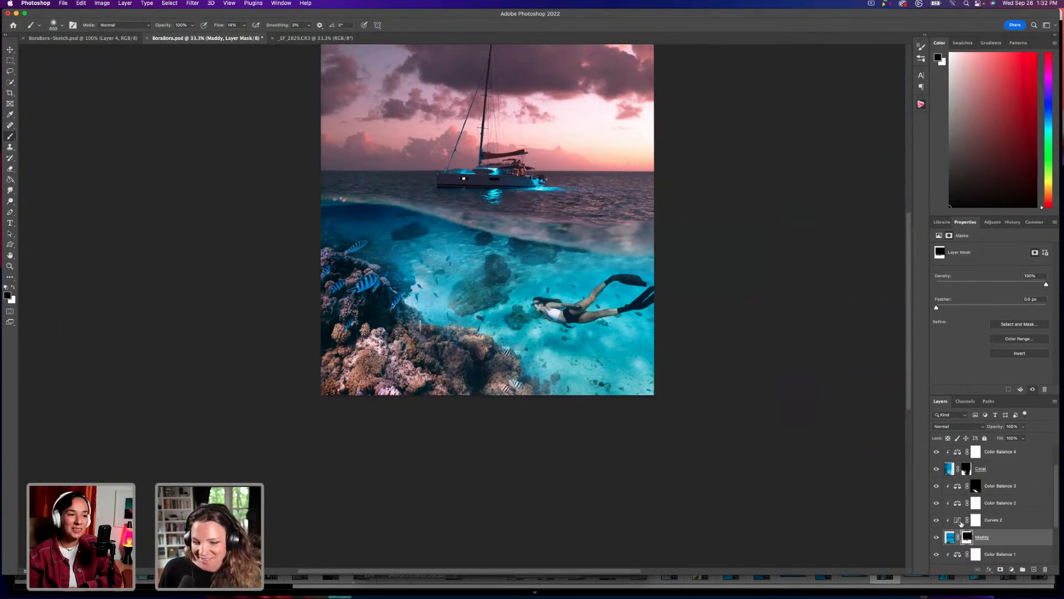
Toggle the Curves 2, Color Balance 4 and Curves 3 adjustments to compare their effect on the composite.
{"action": "left_click", "coordinate": [937, 519]}
{"action": "left_click", "coordinate": [937, 520]}
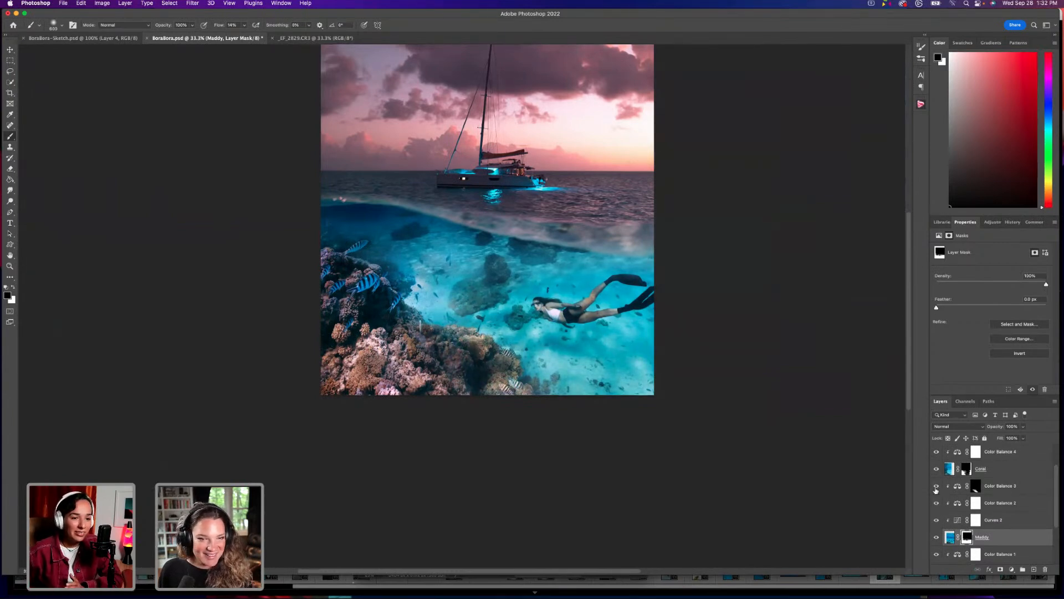
{"action": "scroll", "coordinate": [931, 482], "scroll_direction": "up", "scroll_amount": 1}
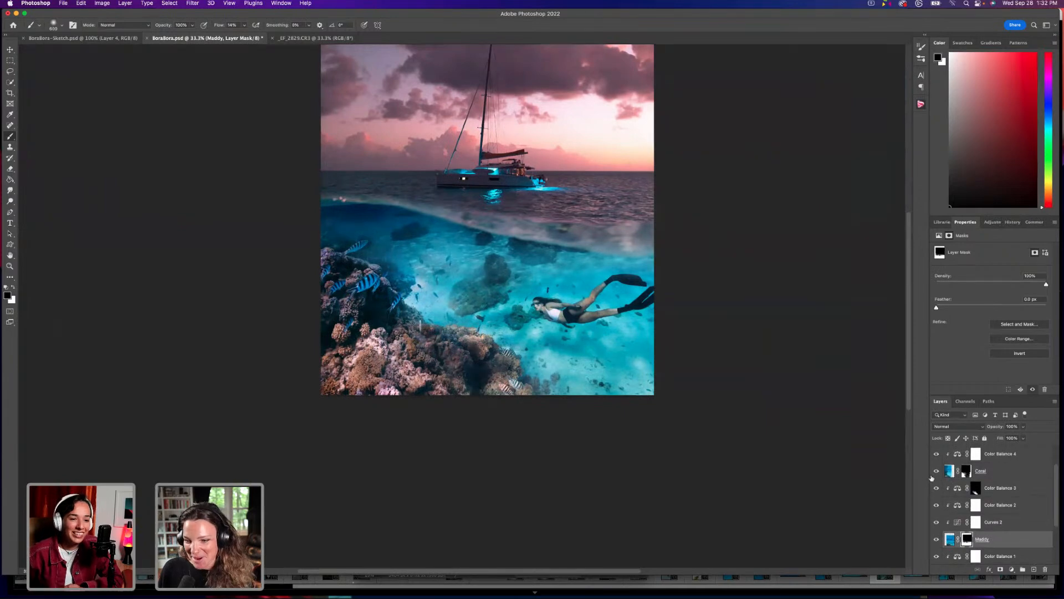
{"action": "scroll", "coordinate": [935, 471], "scroll_direction": "up", "scroll_amount": 2}
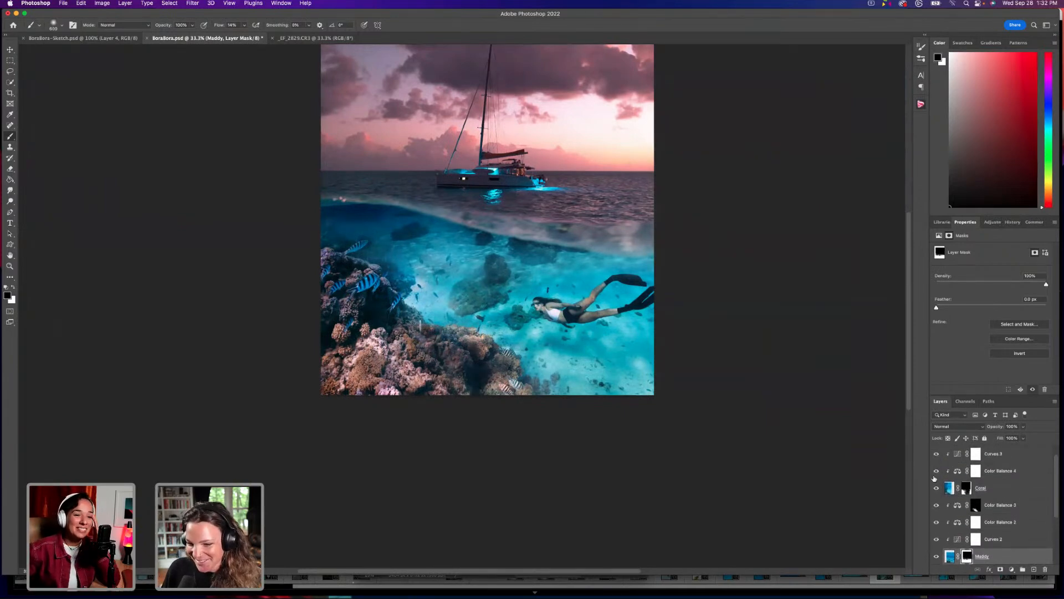
{"action": "left_click", "coordinate": [936, 471]}
{"action": "left_click", "coordinate": [936, 470]}
{"action": "scroll", "coordinate": [938, 470], "scroll_direction": "up", "scroll_amount": 1}
{"action": "scroll", "coordinate": [938, 470], "scroll_direction": "up", "scroll_amount": 1}
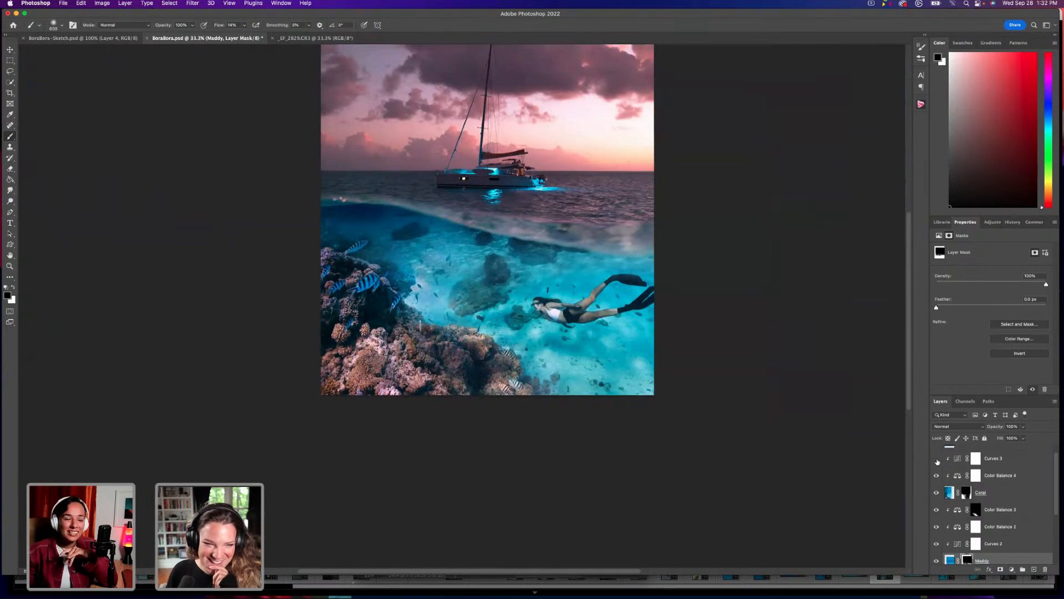
{"action": "left_click", "coordinate": [953, 463]}
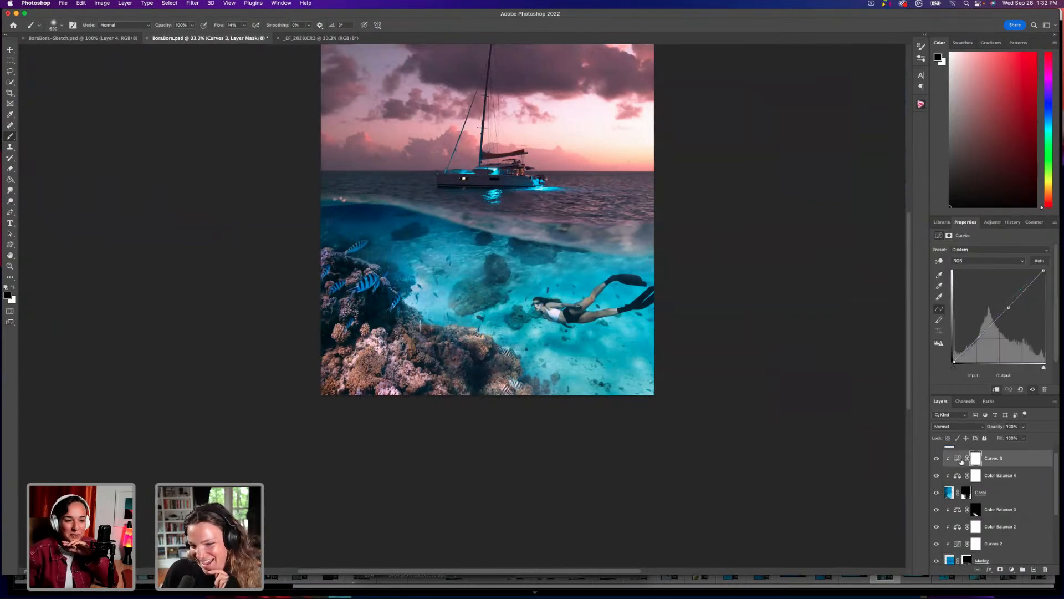
{"action": "left_click", "coordinate": [936, 460]}
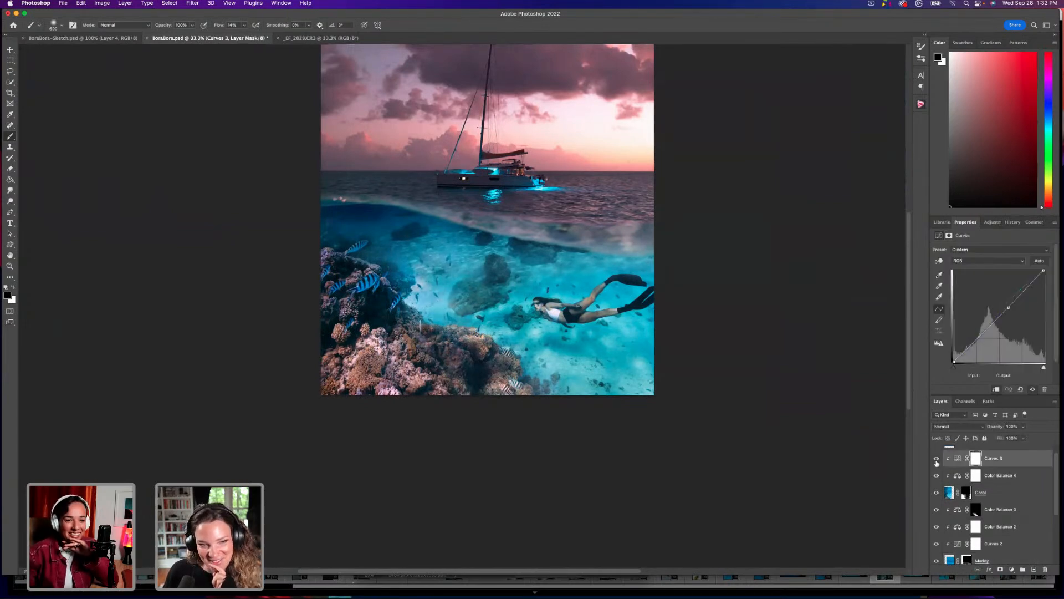
{"action": "left_click", "coordinate": [937, 460]}
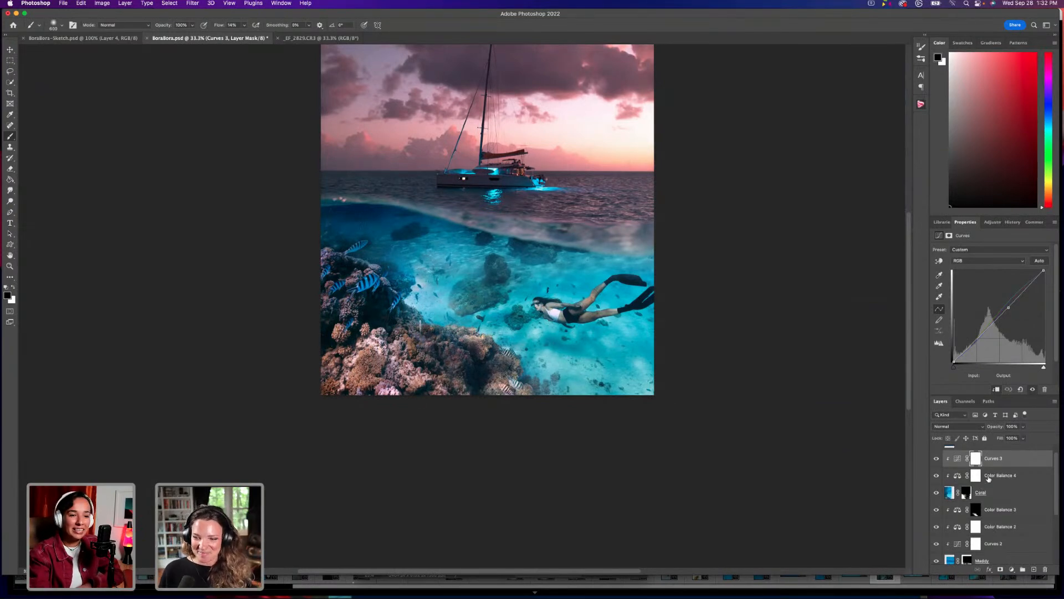
{"action": "scroll", "coordinate": [989, 487], "scroll_direction": "up", "scroll_amount": 1}
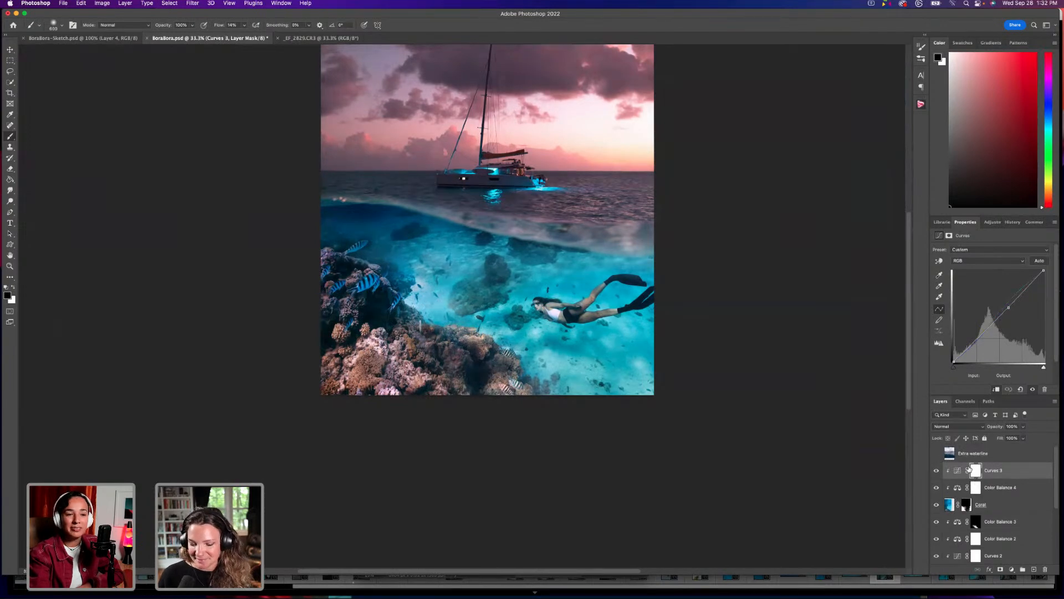
{"action": "scroll", "coordinate": [973, 499], "scroll_direction": "down", "scroll_amount": 5}
{"action": "scroll", "coordinate": [974, 499], "scroll_direction": "down", "scroll_amount": 1}
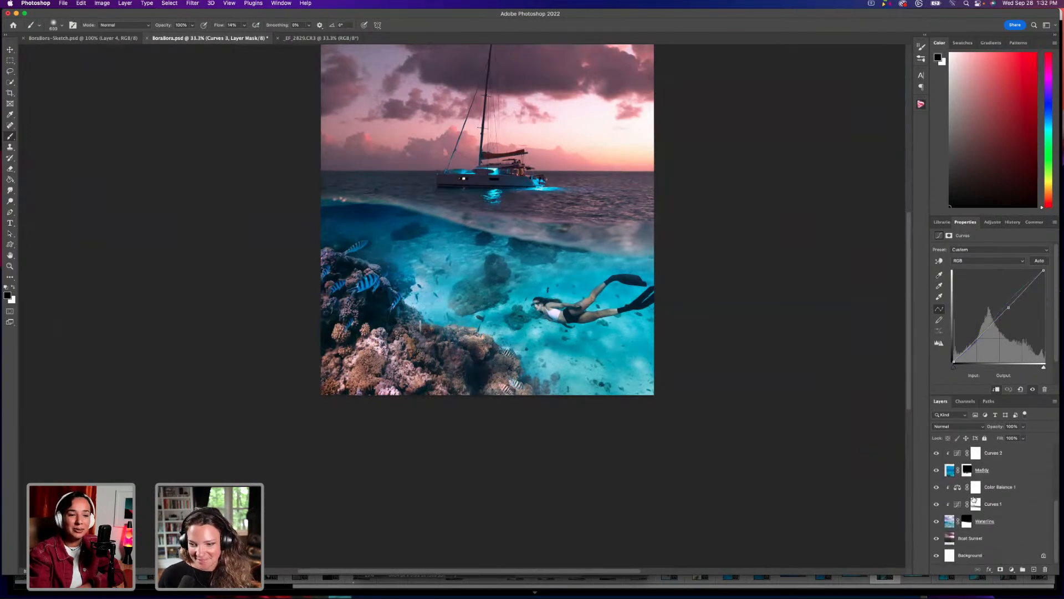
{"action": "left_click", "coordinate": [949, 537]}
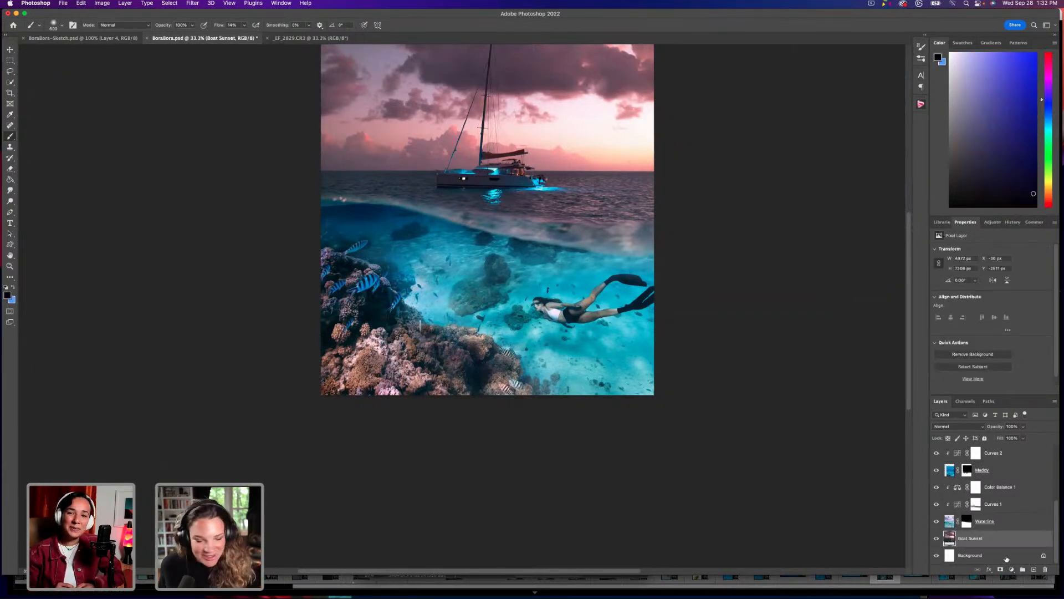
{"action": "left_click", "coordinate": [1012, 570]}
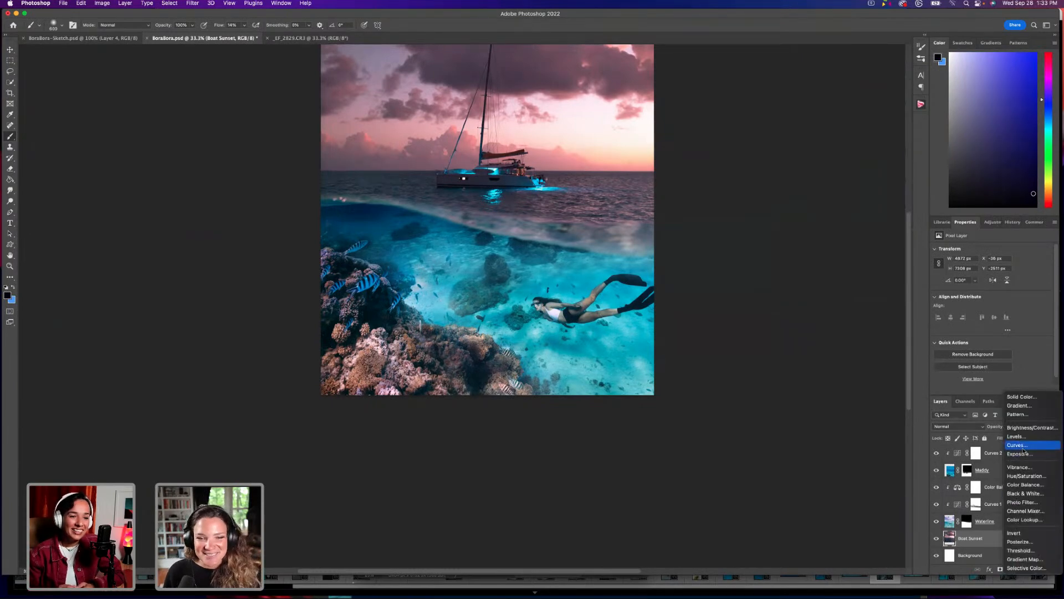
{"action": "left_click", "coordinate": [850, 487]}
Compare the composite with Curves 2, Color Balance 3 and the diver layer switched off and on.
{"action": "left_click", "coordinate": [935, 455]}
{"action": "left_click", "coordinate": [936, 454]}
{"action": "left_click", "coordinate": [936, 455]}
{"action": "scroll", "coordinate": [942, 460], "scroll_direction": "up", "scroll_amount": 3}
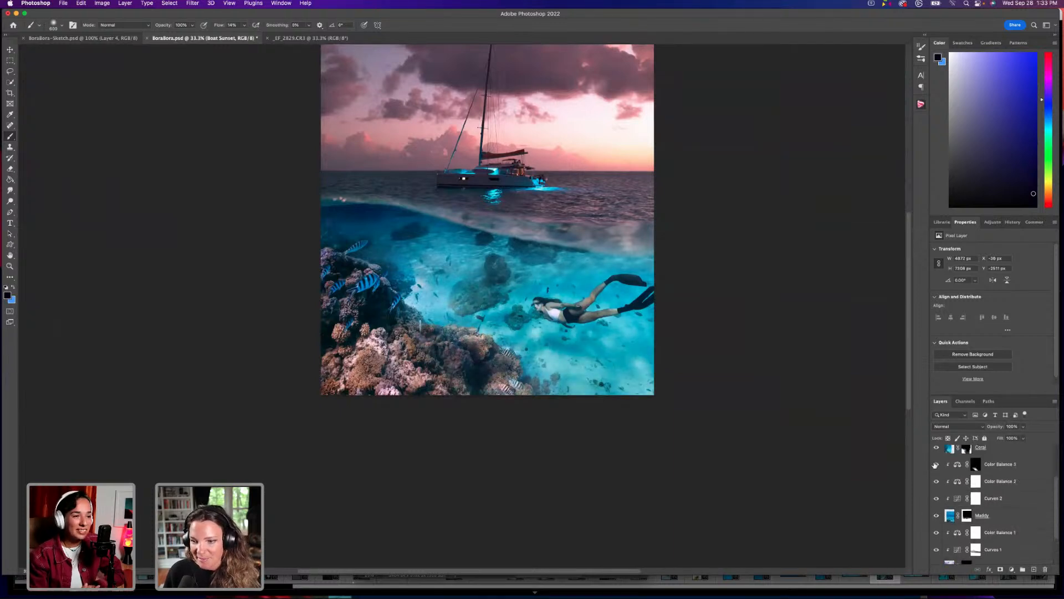
{"action": "left_click", "coordinate": [935, 465]}
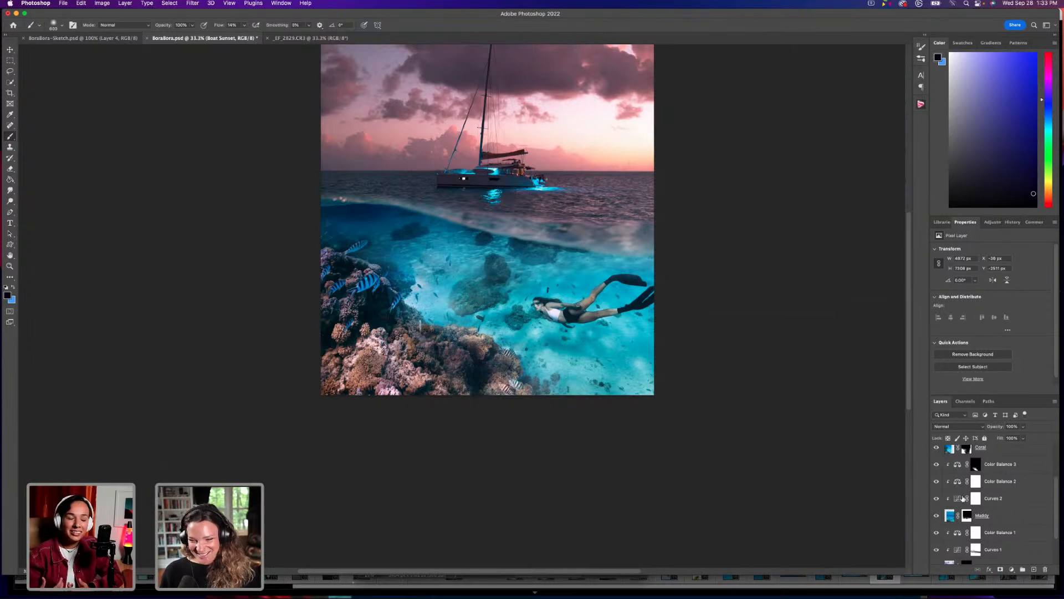
{"action": "scroll", "coordinate": [975, 494], "scroll_direction": "up", "scroll_amount": 2}
{"action": "scroll", "coordinate": [975, 493], "scroll_direction": "down", "scroll_amount": 2}
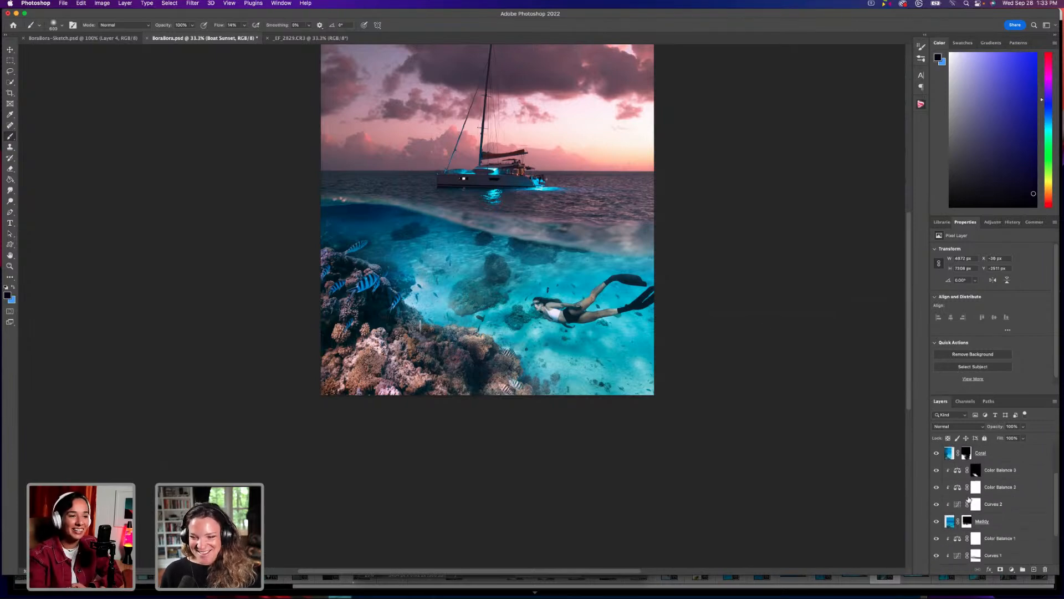
{"action": "left_click", "coordinate": [934, 524]}
{"action": "left_click", "coordinate": [935, 522]}
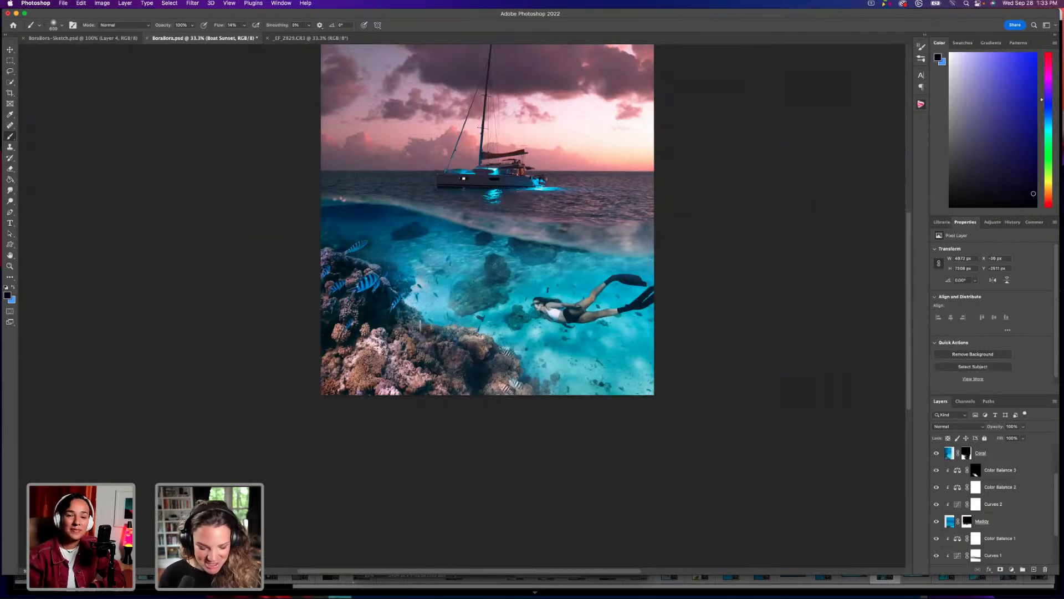
Reduce the brush size and refine the blend between the dark rock and round coral on the diver layer's mask with white and black.
{"action": "scroll", "coordinate": [467, 289], "scroll_direction": "up", "scroll_amount": 4}
{"action": "key", "text": "bracketleft"}
{"action": "key", "text": "bracketleft"}
{"action": "key", "text": "bracketleft"}
{"action": "key", "text": "bracketleft"}
{"action": "key", "text": "bracketleft"}
{"action": "key", "text": "bracketleft"}
{"action": "key", "text": "bracketleft"}
{"action": "key", "text": "bracketleft"}
{"action": "key", "text": "bracketleft"}
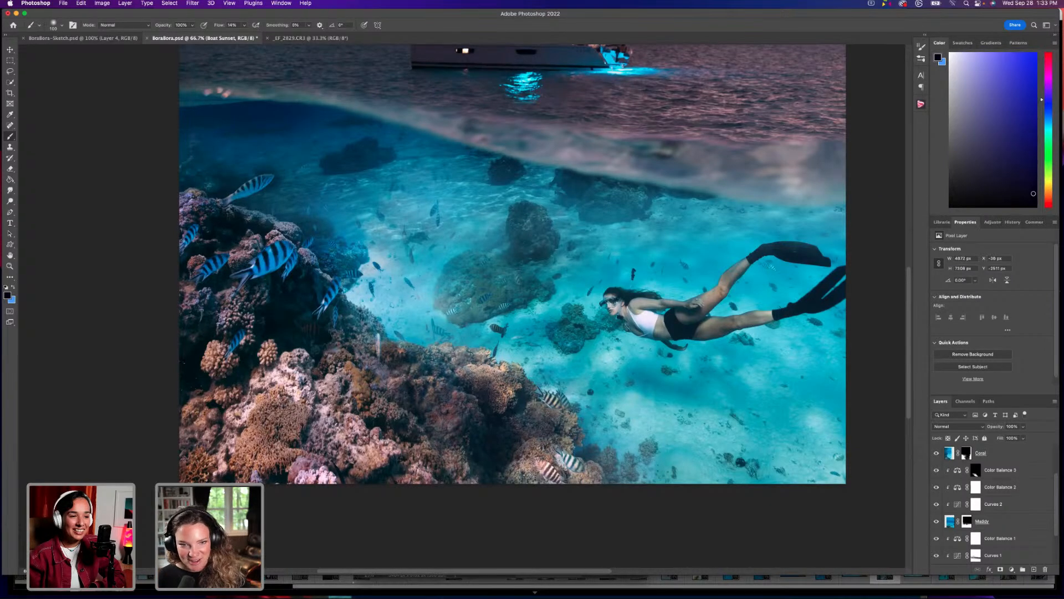
{"action": "left_click", "coordinate": [968, 520]}
{"action": "left_click", "coordinate": [937, 521]}
{"action": "left_click", "coordinate": [937, 522]}
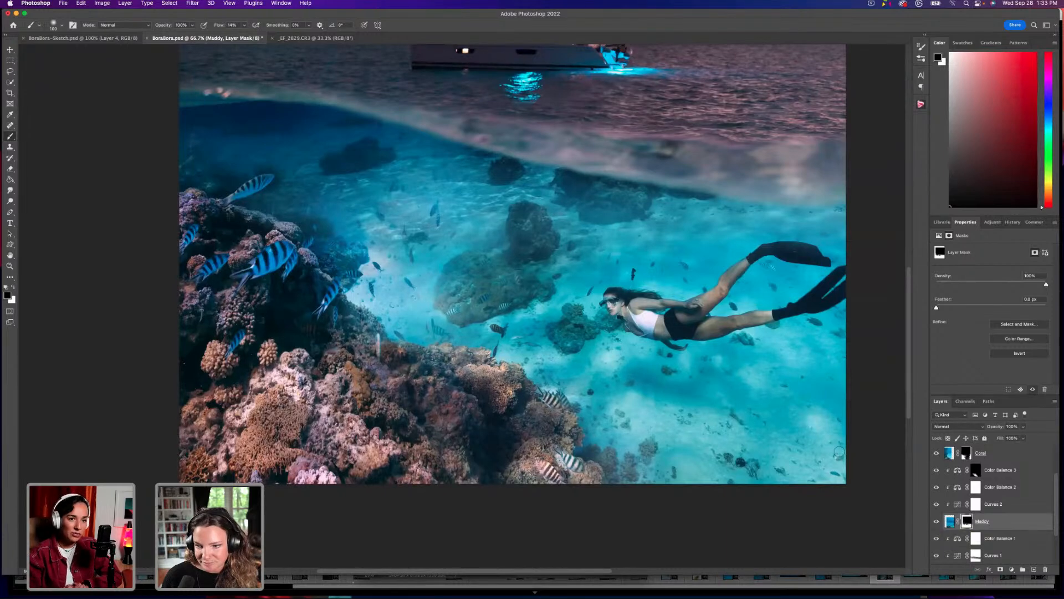
{"action": "key", "text": "x"}
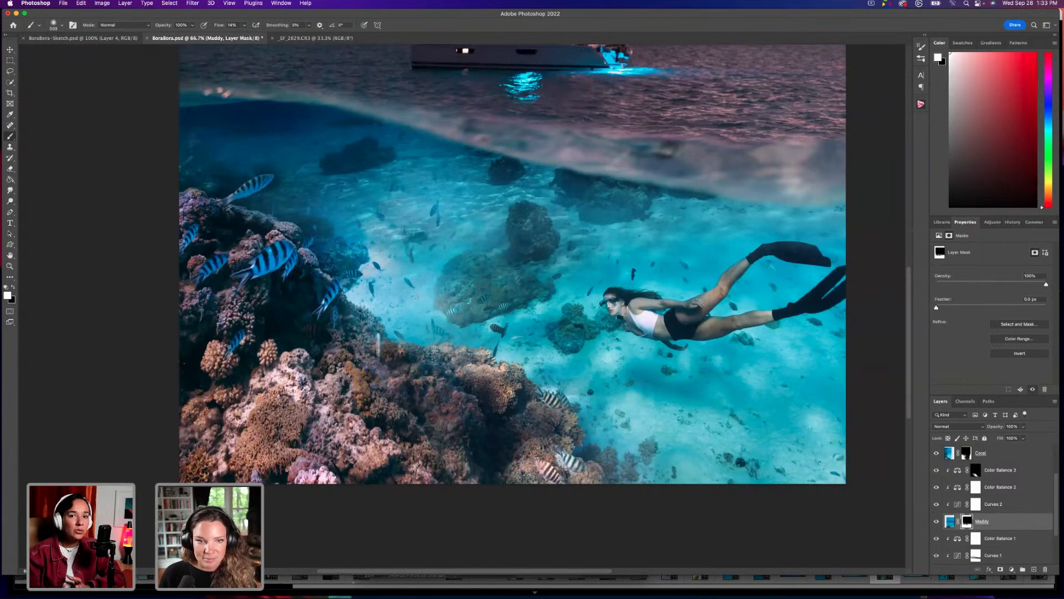
{"action": "key", "text": "x"}
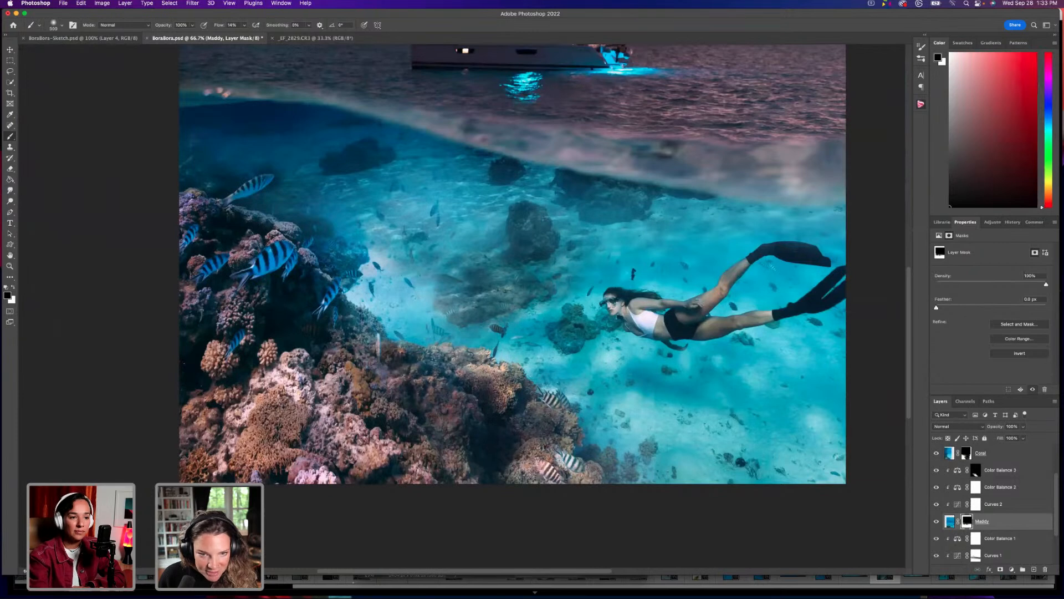
{"action": "left_click_drag", "start_coordinate": [561, 290], "coordinate": [559, 286]}
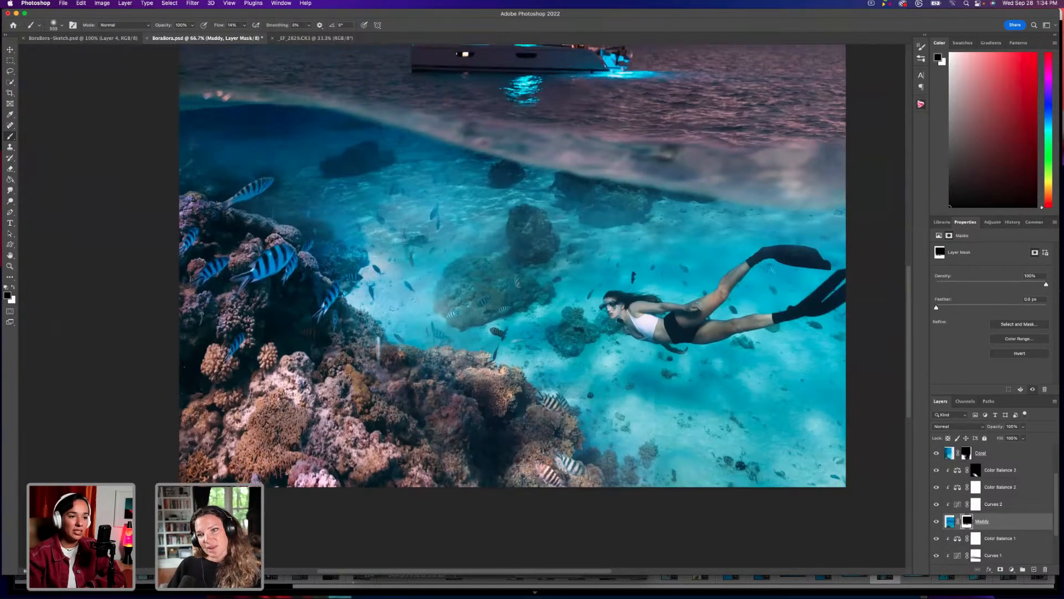
{"action": "scroll", "coordinate": [512, 272], "scroll_direction": "up", "scroll_amount": 2}
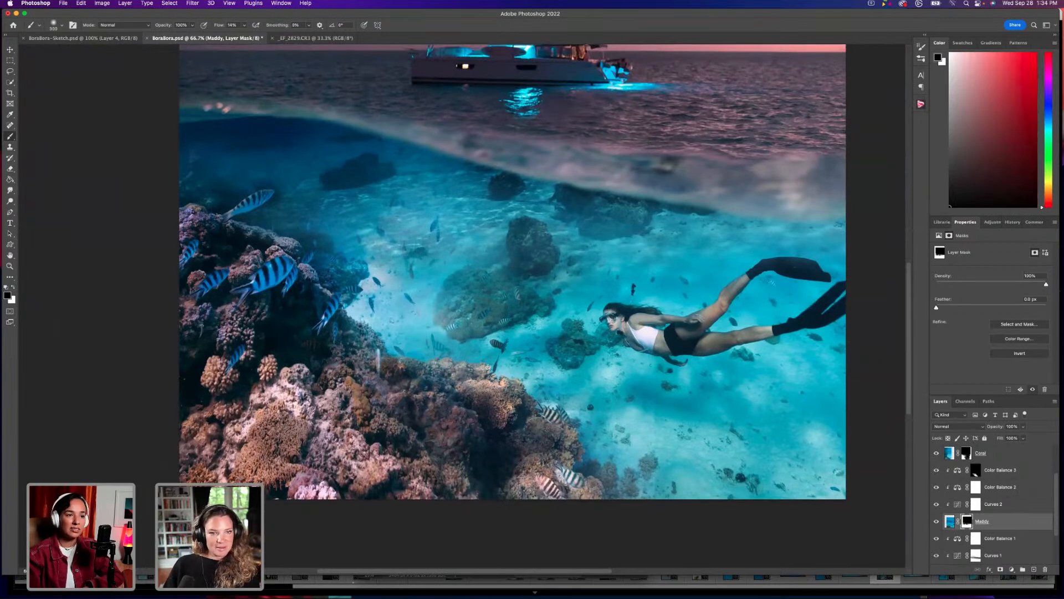
{"action": "scroll", "coordinate": [481, 316], "scroll_direction": "up", "scroll_amount": 2}
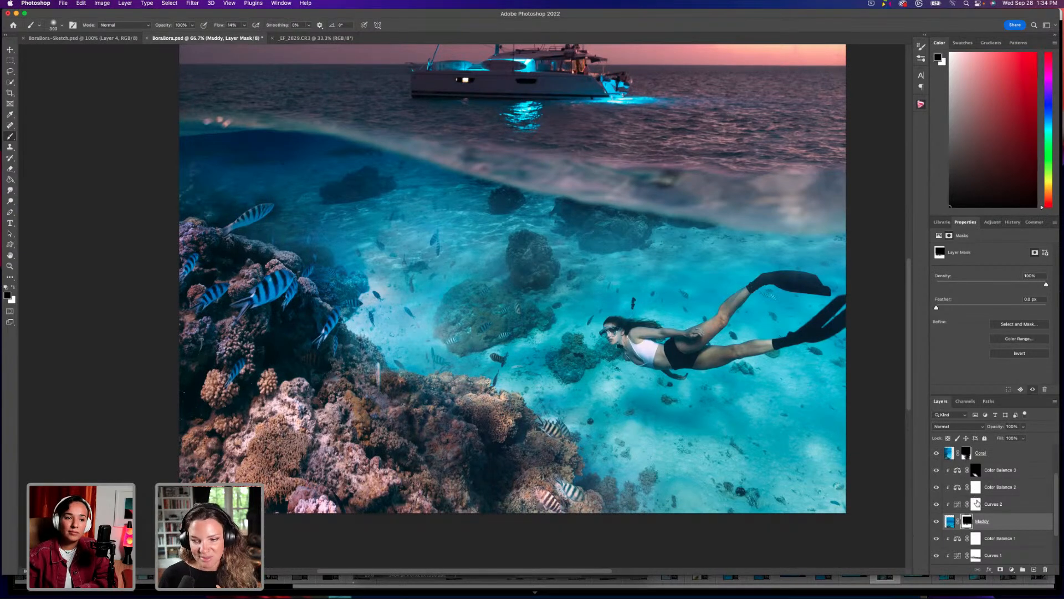
{"action": "scroll", "coordinate": [977, 513], "scroll_direction": "down", "scroll_amount": 1}
{"action": "scroll", "coordinate": [977, 513], "scroll_direction": "down", "scroll_amount": 3}
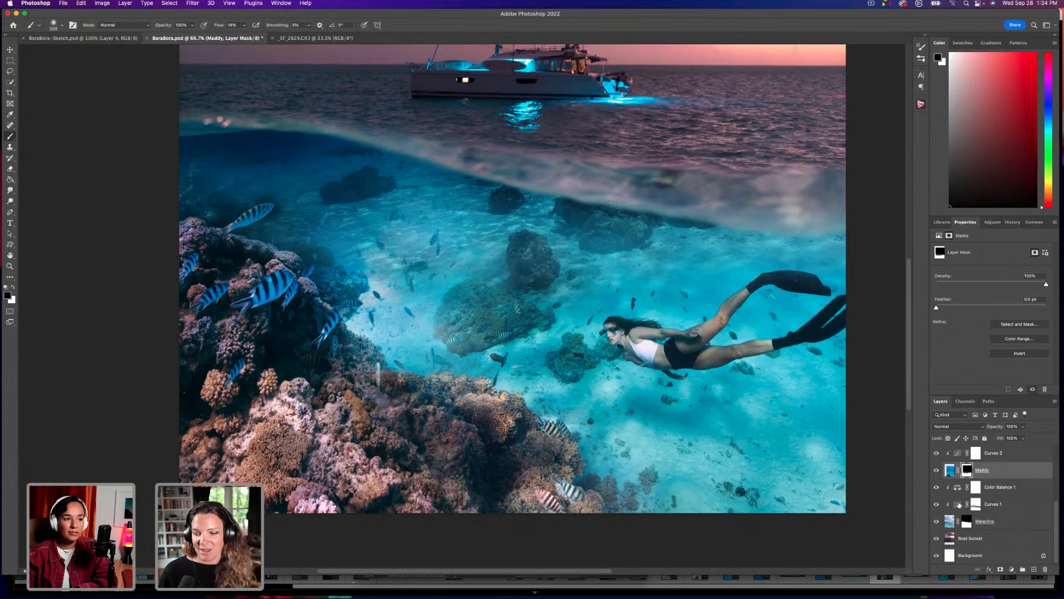
{"action": "left_click", "coordinate": [963, 505]}
{"action": "left_click", "coordinate": [1012, 568]}
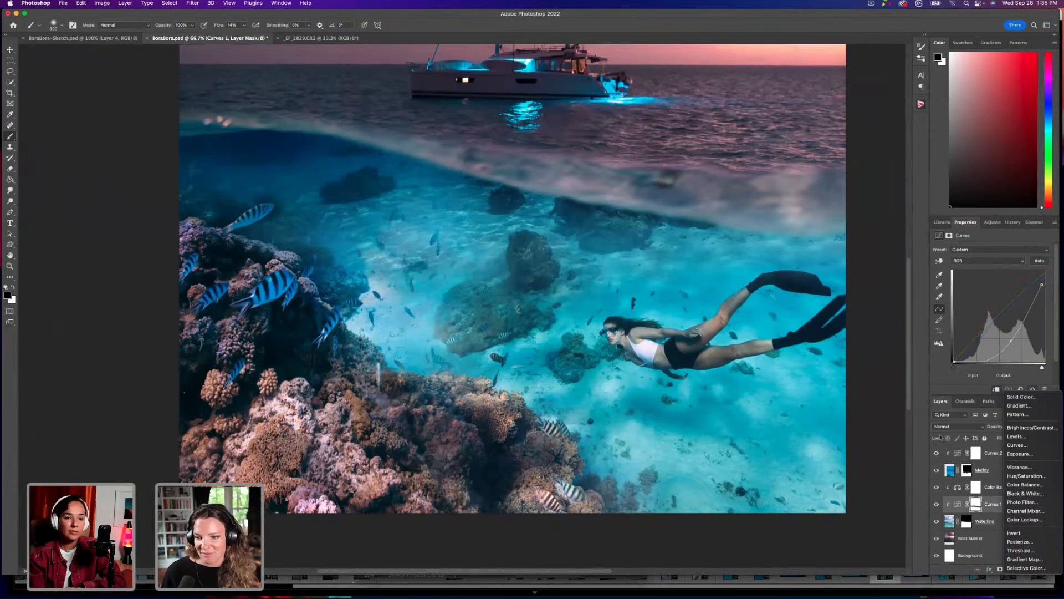
{"action": "left_click", "coordinate": [934, 453]}
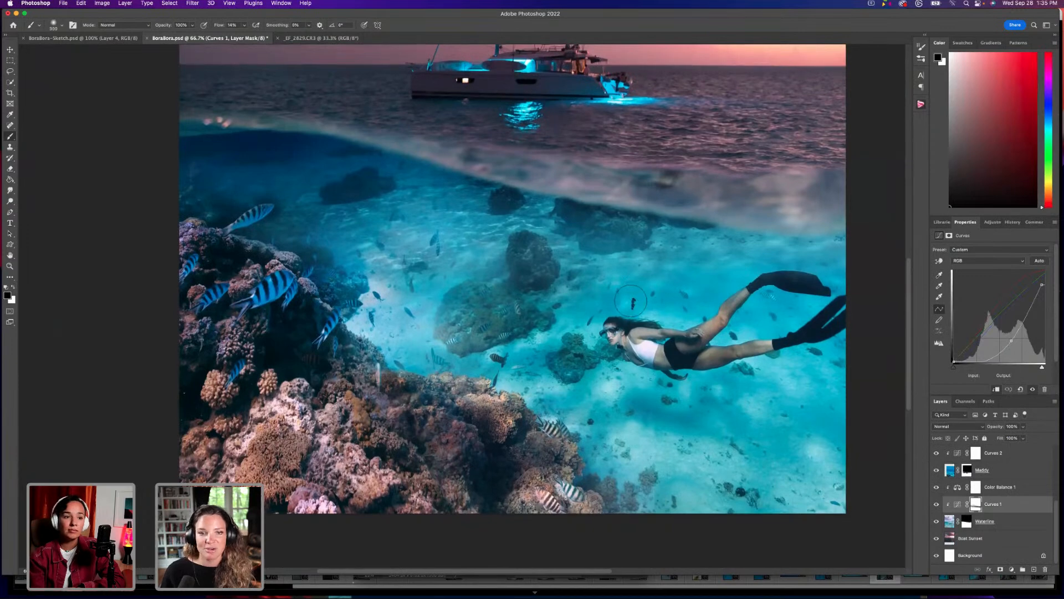
{"action": "scroll", "coordinate": [631, 301], "scroll_direction": "up", "scroll_amount": 3}
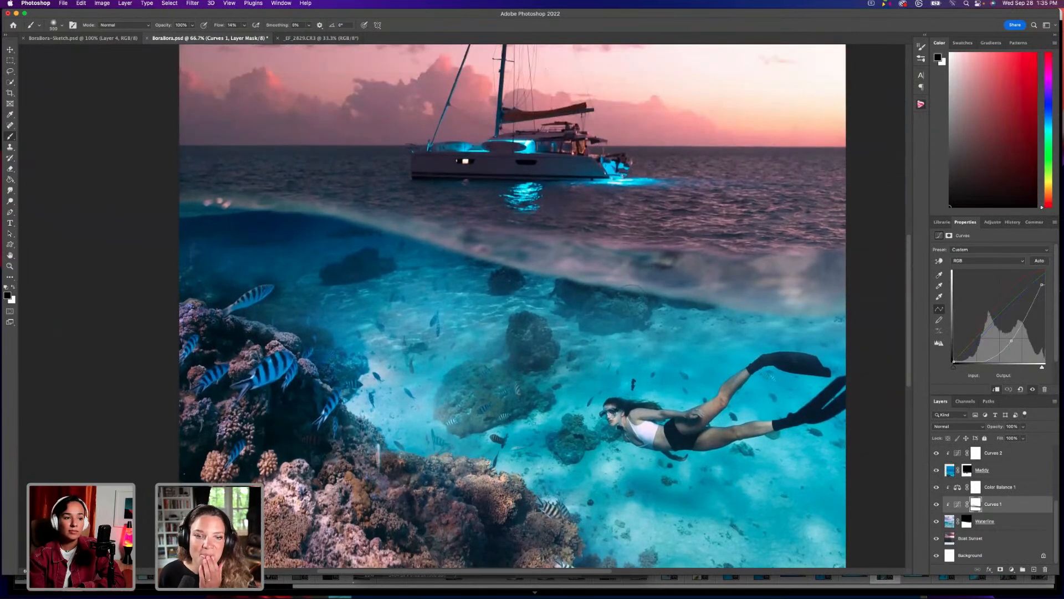
{"action": "left_click", "coordinate": [1011, 570]}
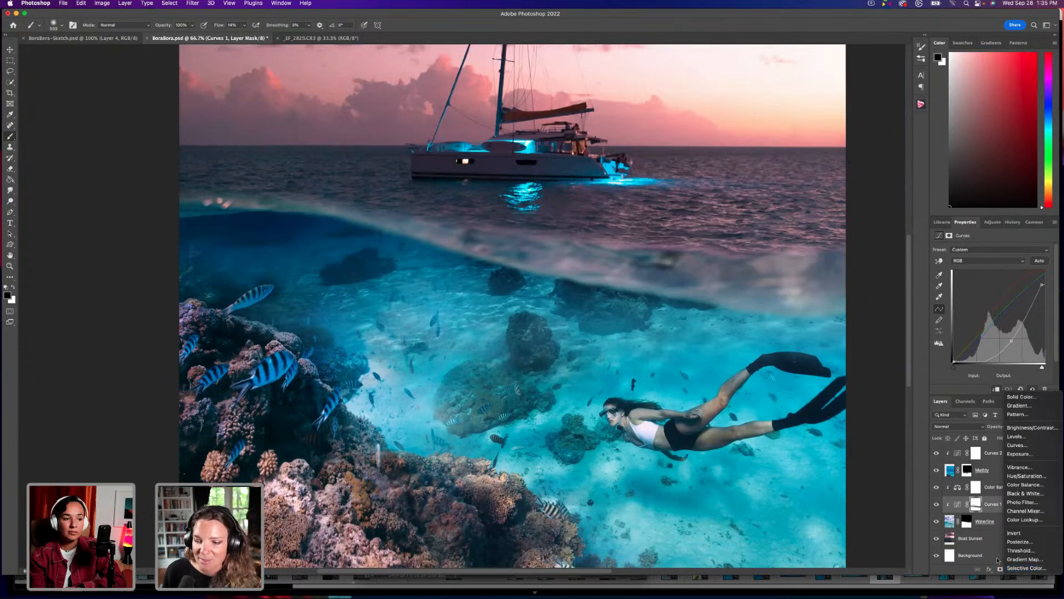
{"action": "left_click", "coordinate": [1010, 569]}
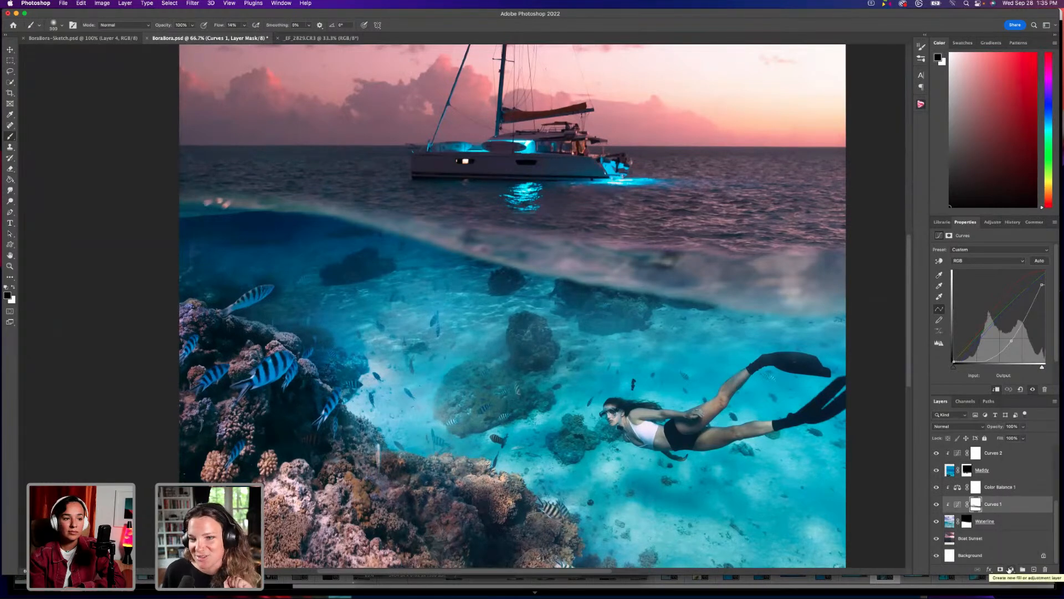
{"action": "scroll", "coordinate": [513, 306], "scroll_direction": "up", "scroll_amount": 2}
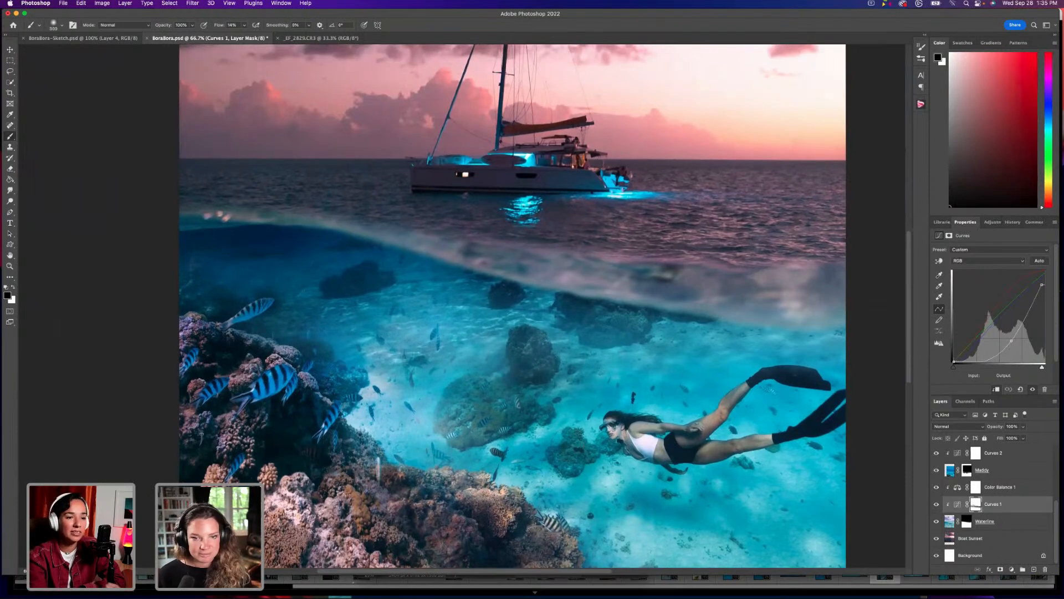
Toggle Color Balance 4, Curves 3 and Curves 2 off and on to compare their effect on the composite.
{"action": "scroll", "coordinate": [988, 480], "scroll_direction": "up", "scroll_amount": 5}
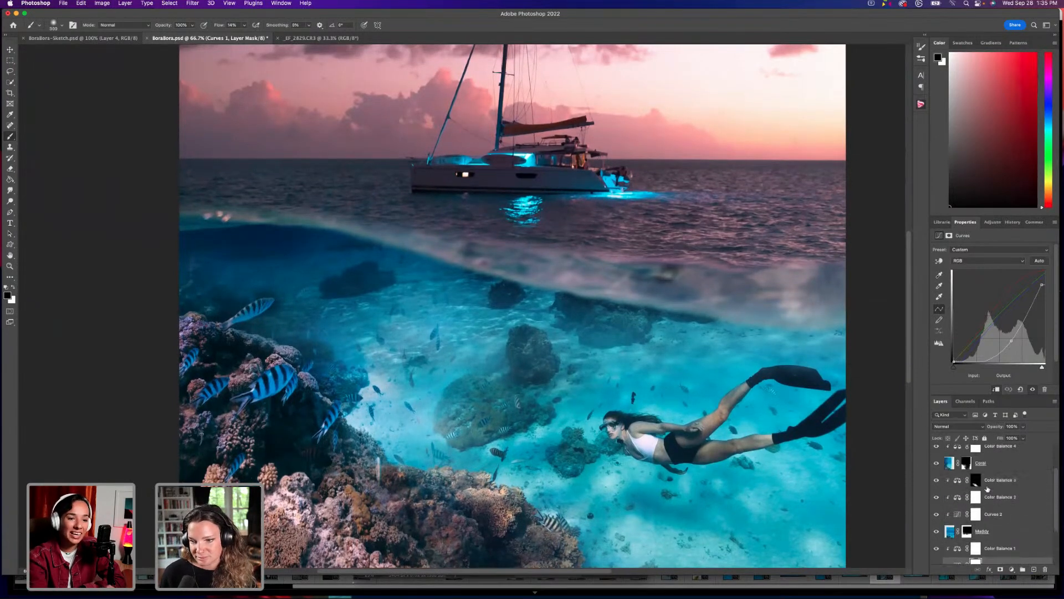
{"action": "left_click", "coordinate": [957, 476]}
{"action": "scroll", "coordinate": [957, 472], "scroll_direction": "up", "scroll_amount": 2}
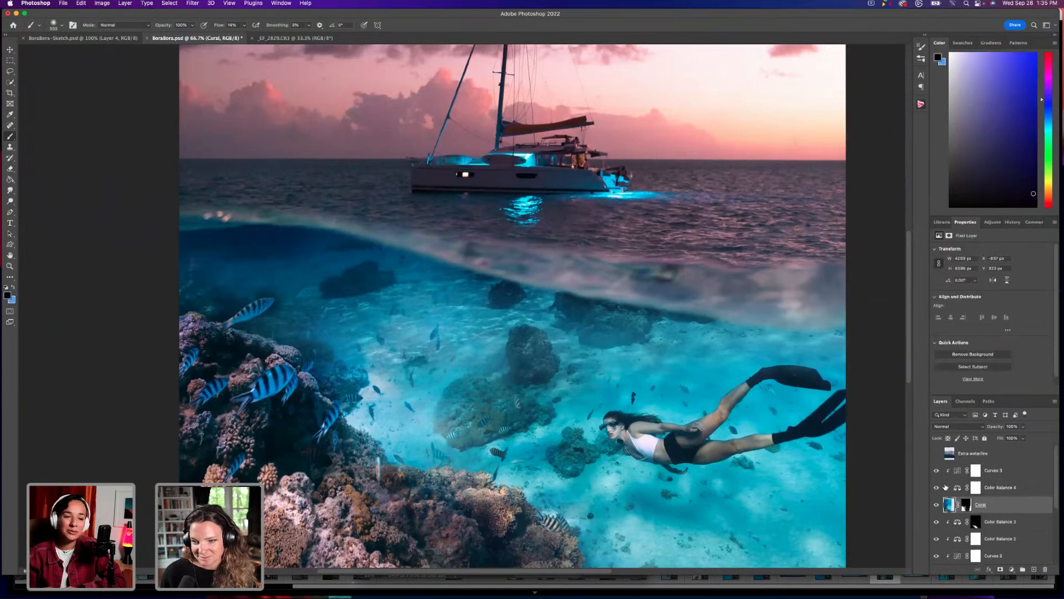
{"action": "left_click", "coordinate": [937, 487]}
{"action": "left_click", "coordinate": [937, 488]}
{"action": "left_click", "coordinate": [937, 470]}
{"action": "left_click", "coordinate": [937, 471]}
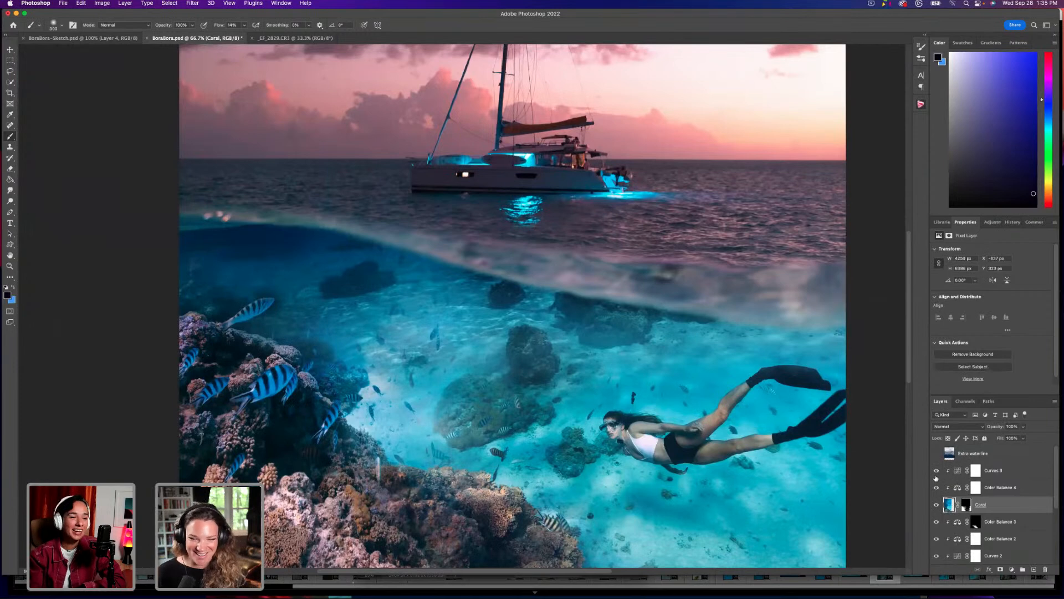
{"action": "scroll", "coordinate": [957, 489], "scroll_direction": "down", "scroll_amount": 3}
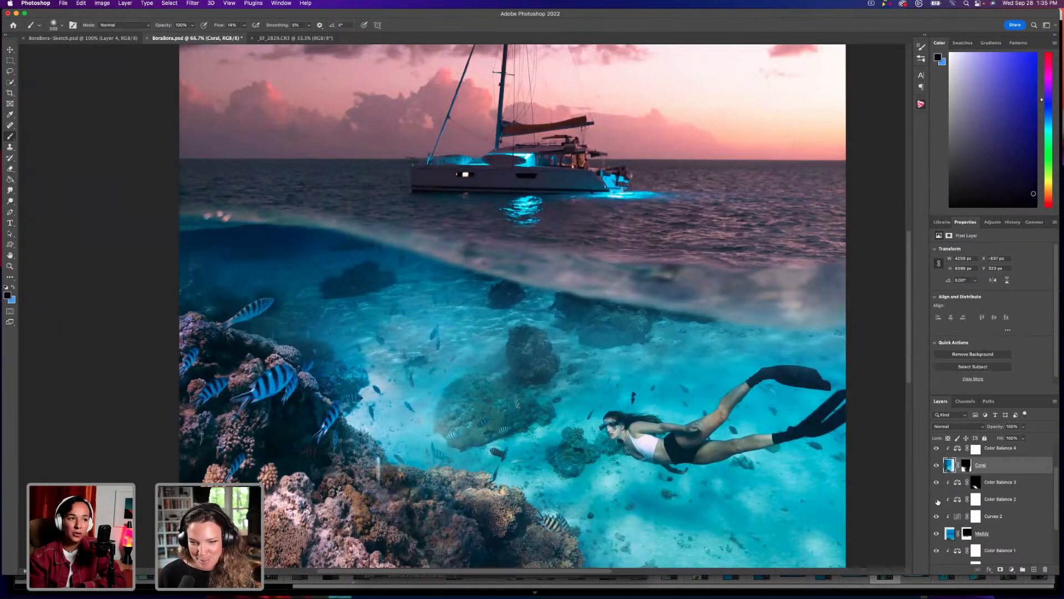
{"action": "left_click", "coordinate": [937, 516]}
{"action": "left_click", "coordinate": [937, 517]}
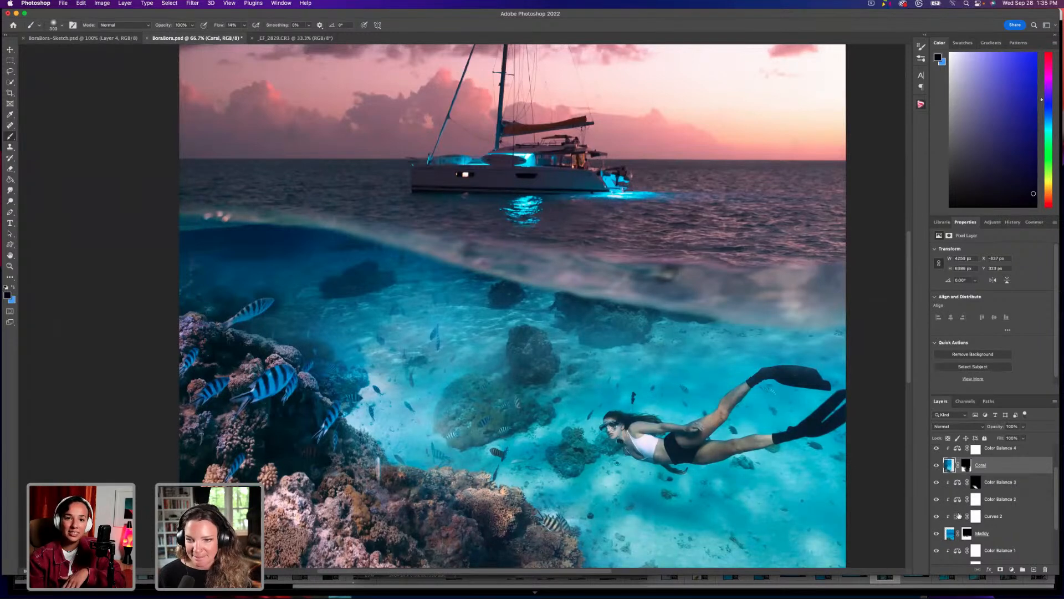
Add a Curves adjustment above Curves 3, lower its white point output to about 193 and pull down the midtones, and hide it.
{"action": "scroll", "coordinate": [987, 490], "scroll_direction": "up", "scroll_amount": 2}
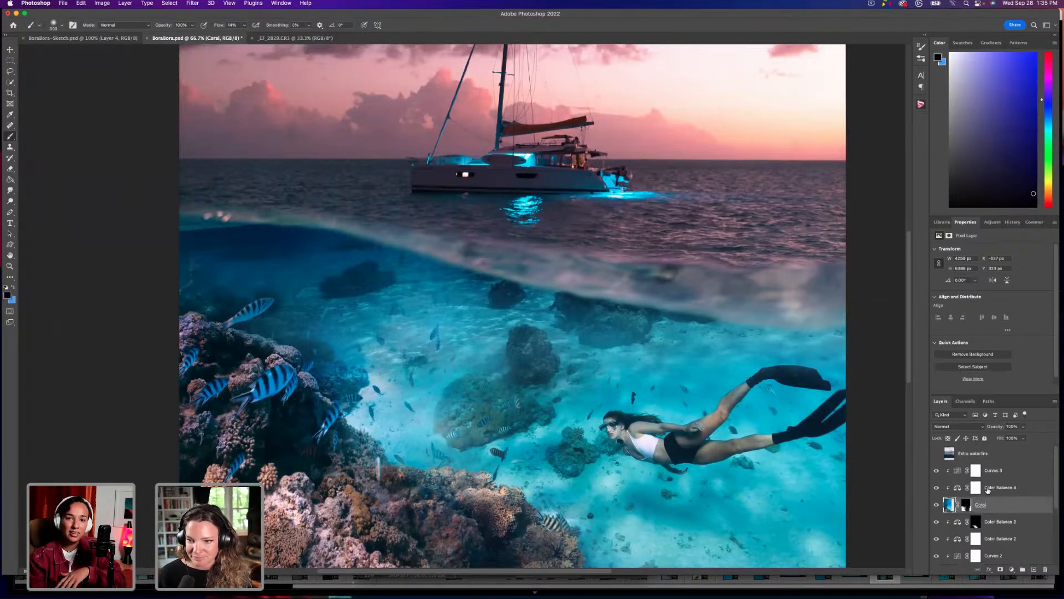
{"action": "left_click", "coordinate": [956, 470]}
{"action": "left_click", "coordinate": [1013, 569]}
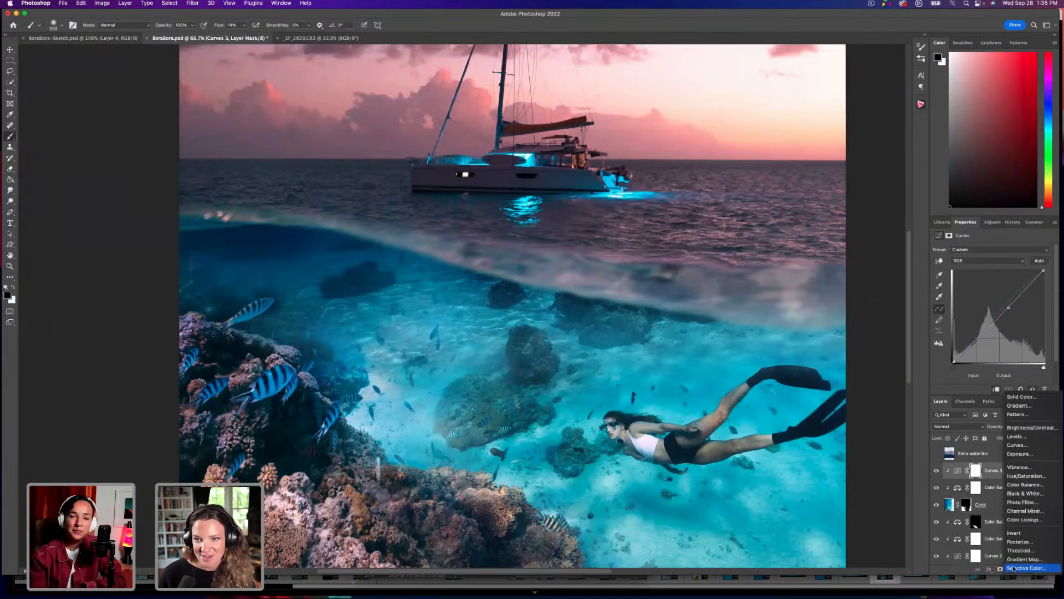
{"action": "left_click", "coordinate": [1033, 446]}
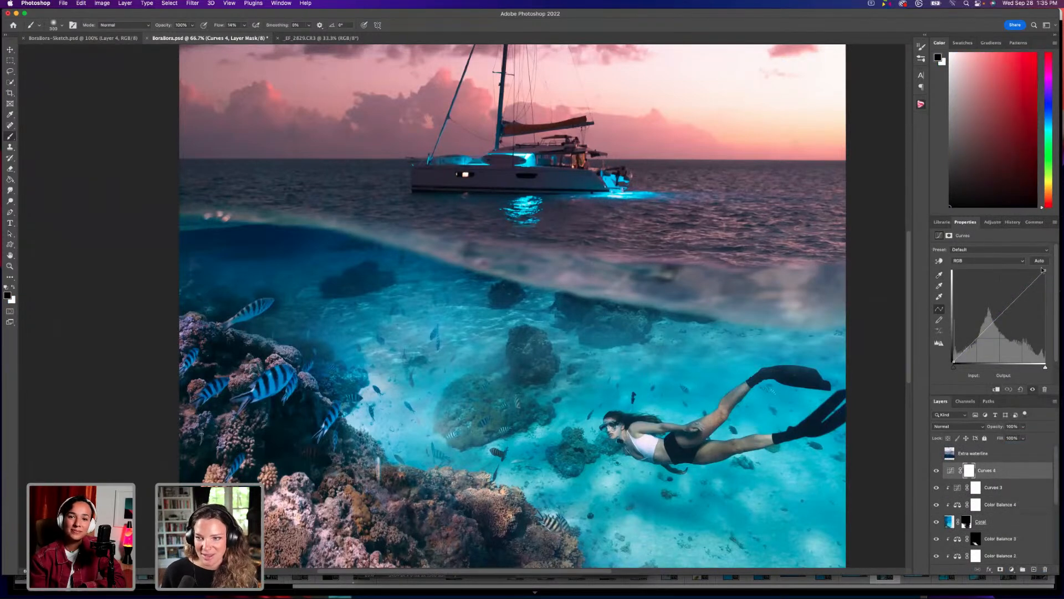
{"action": "left_click_drag", "start_coordinate": [1045, 270], "coordinate": [1045, 292]}
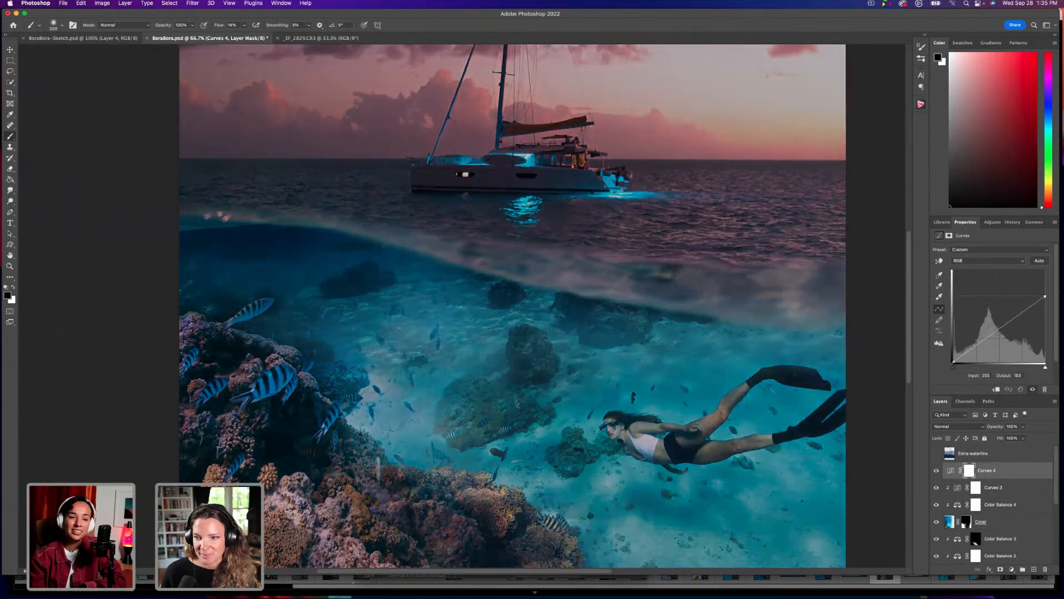
{"action": "left_click_drag", "start_coordinate": [996, 330], "coordinate": [996, 335]}
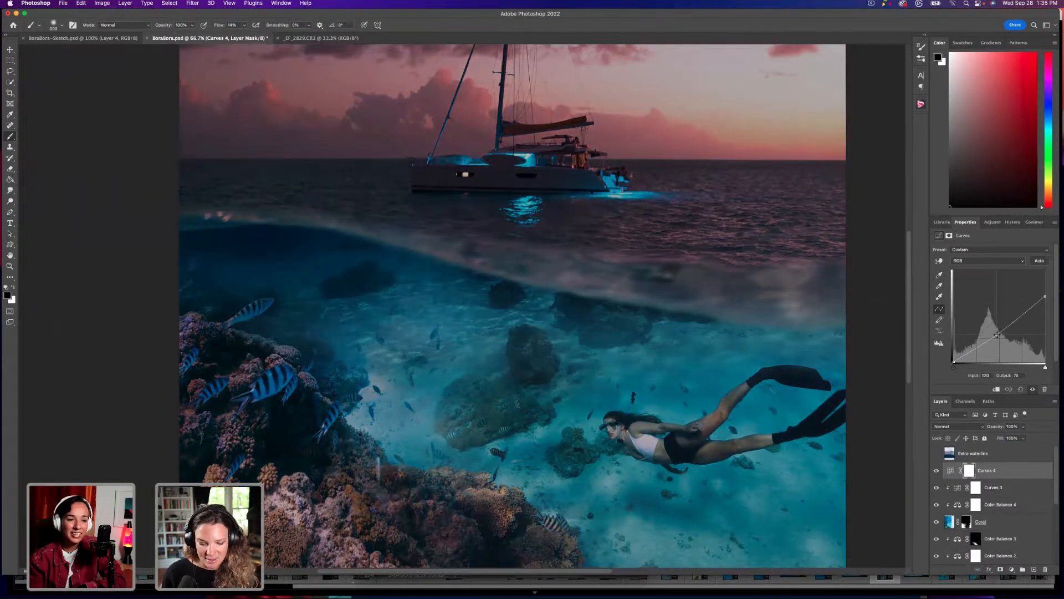
{"action": "key", "text": "super+minus"}
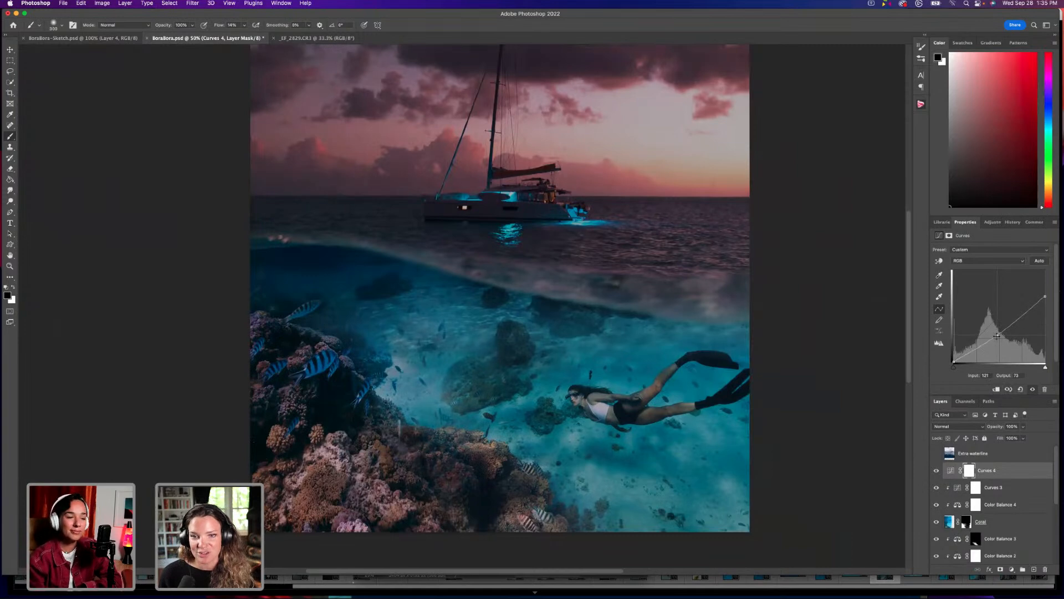
{"action": "left_click_drag", "start_coordinate": [1045, 296], "coordinate": [1045, 293]}
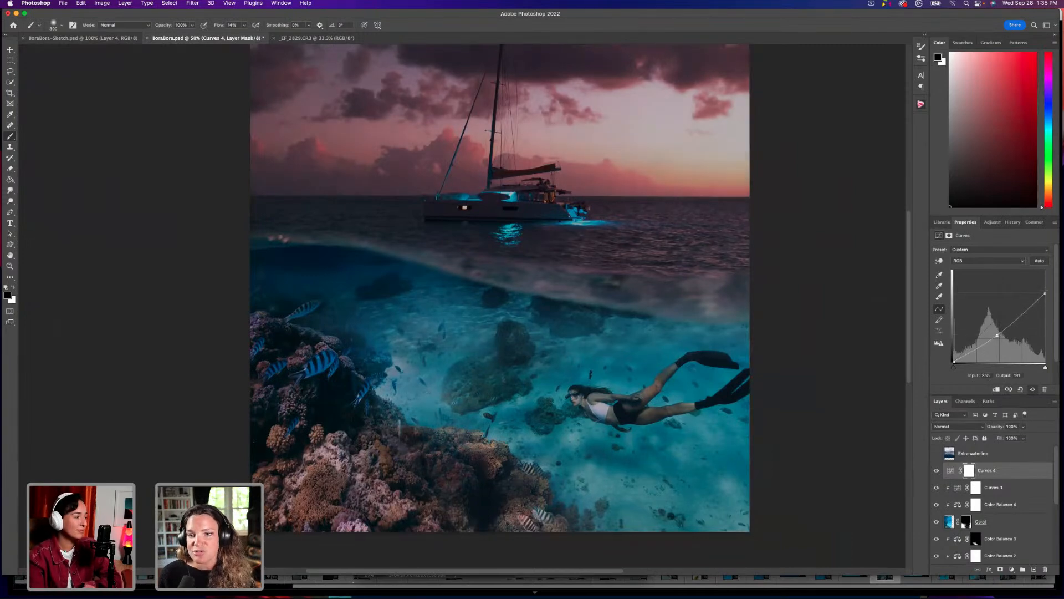
{"action": "left_click", "coordinate": [936, 470]}
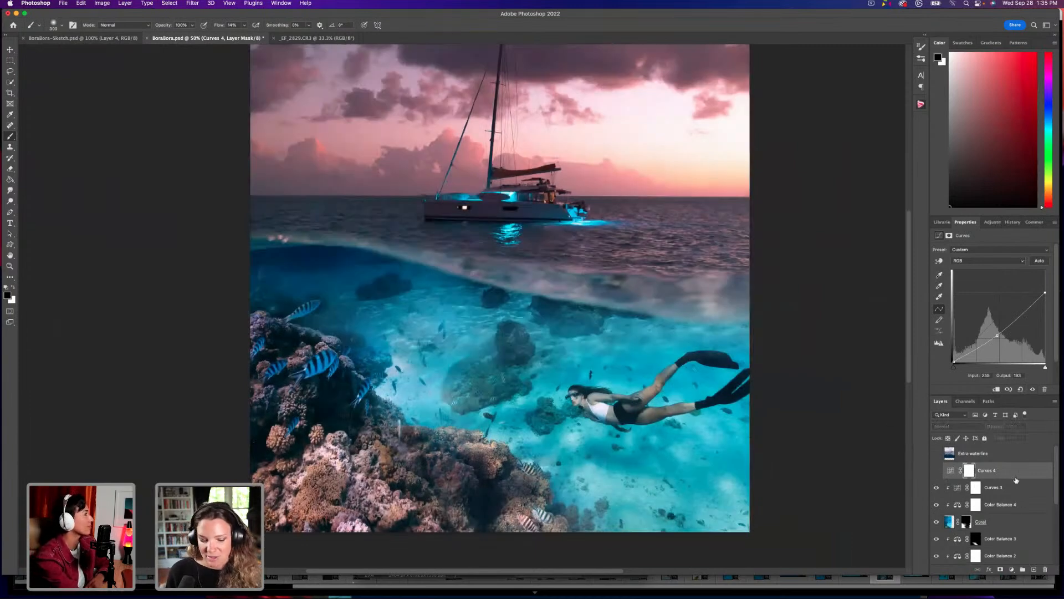
Examine the seabed, fish, rocks and blurred waterline up close at 200% zoom.
{"action": "key", "text": "super+equal"}
{"action": "key", "text": "super+equal"}
{"action": "key", "text": "super+equal"}
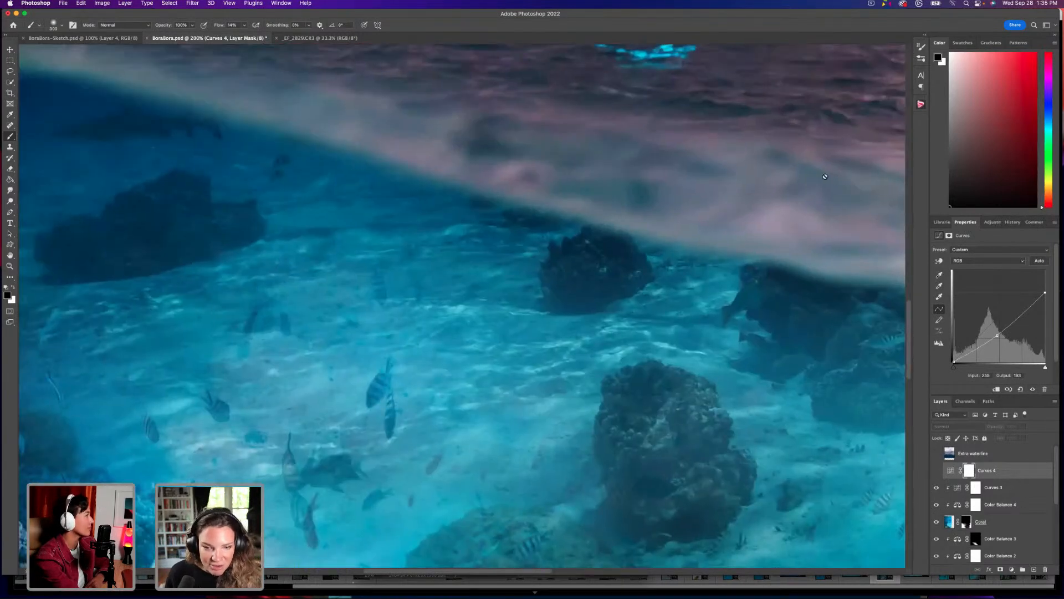
{"action": "scroll", "coordinate": [478, 356], "scroll_direction": "down", "scroll_amount": 5}
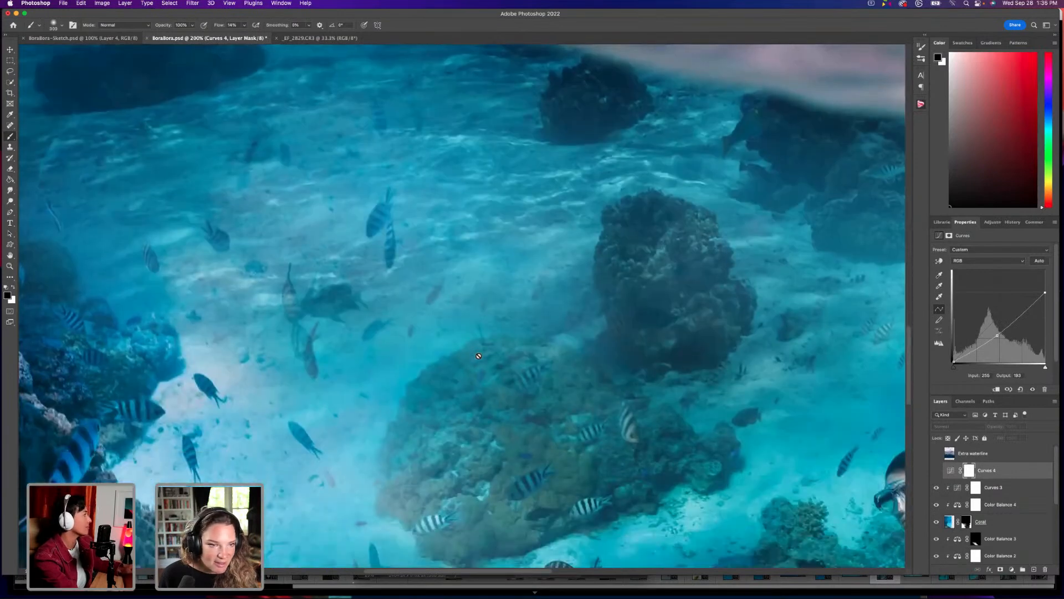
{"action": "scroll", "coordinate": [479, 356], "scroll_direction": "down", "scroll_amount": 1}
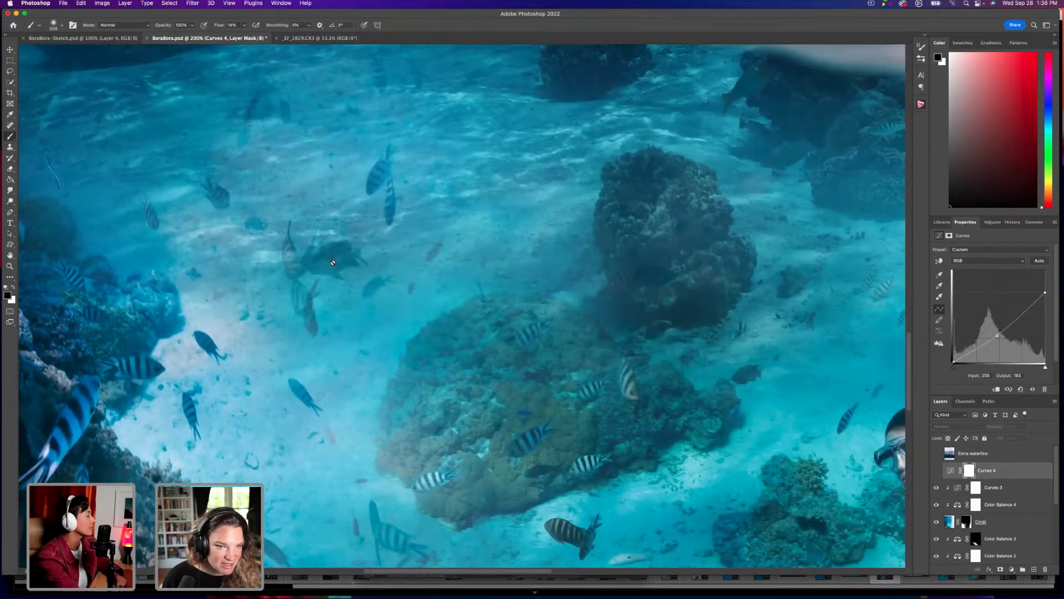
{"action": "left_click_drag", "start_coordinate": [284, 211], "coordinate": [518, 259]}
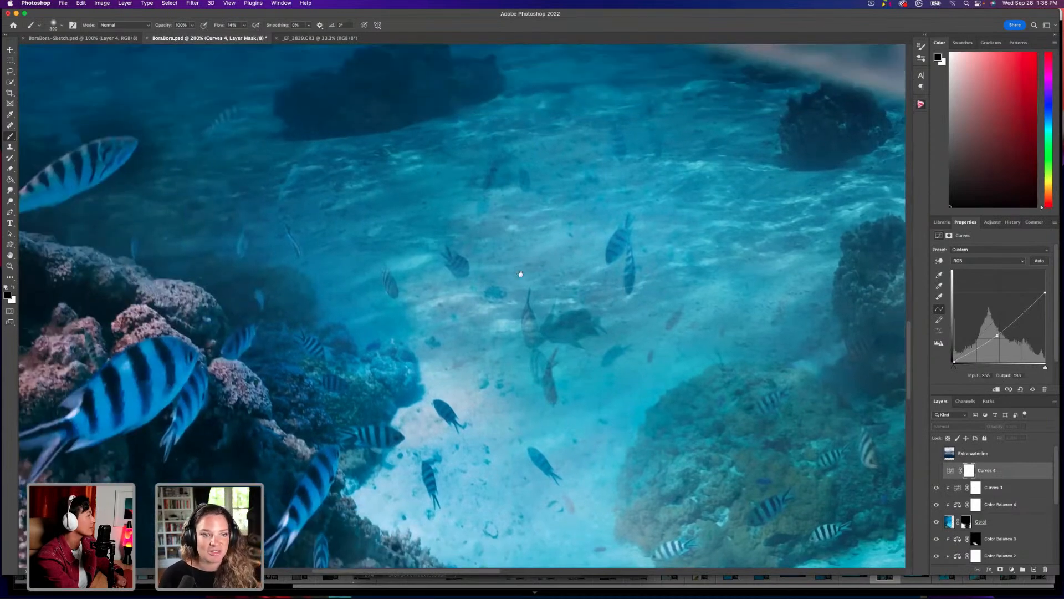
{"action": "left_click_drag", "start_coordinate": [431, 180], "coordinate": [309, 411]}
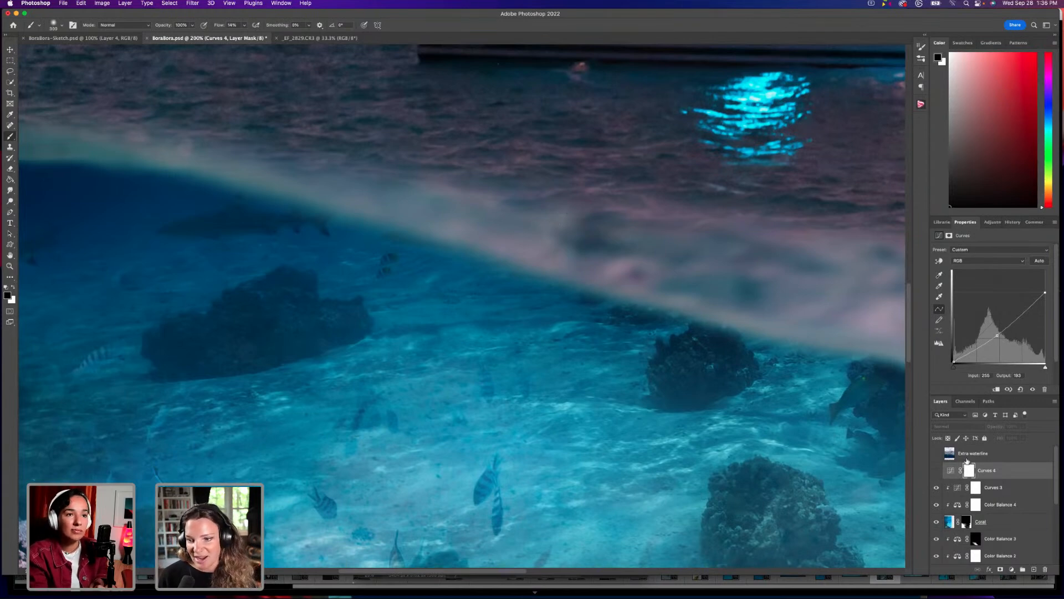
Open the Add Noise filter on the Waterline layer's image and move its dialog away from the waterline.
{"action": "scroll", "coordinate": [955, 518], "scroll_direction": "down", "scroll_amount": 3}
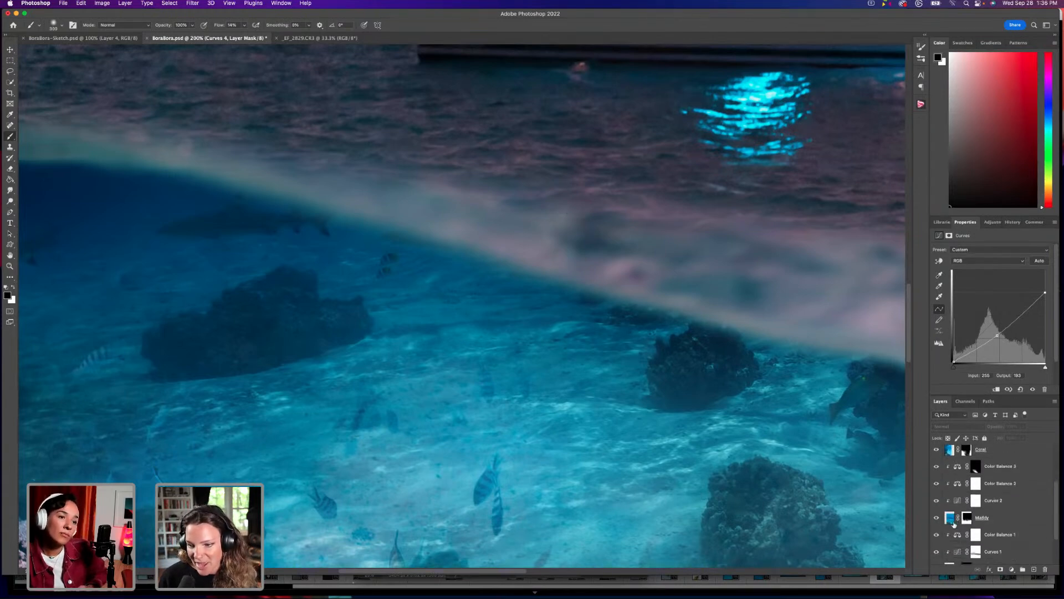
{"action": "scroll", "coordinate": [953, 525], "scroll_direction": "down", "scroll_amount": 2}
{"action": "left_click", "coordinate": [954, 535]}
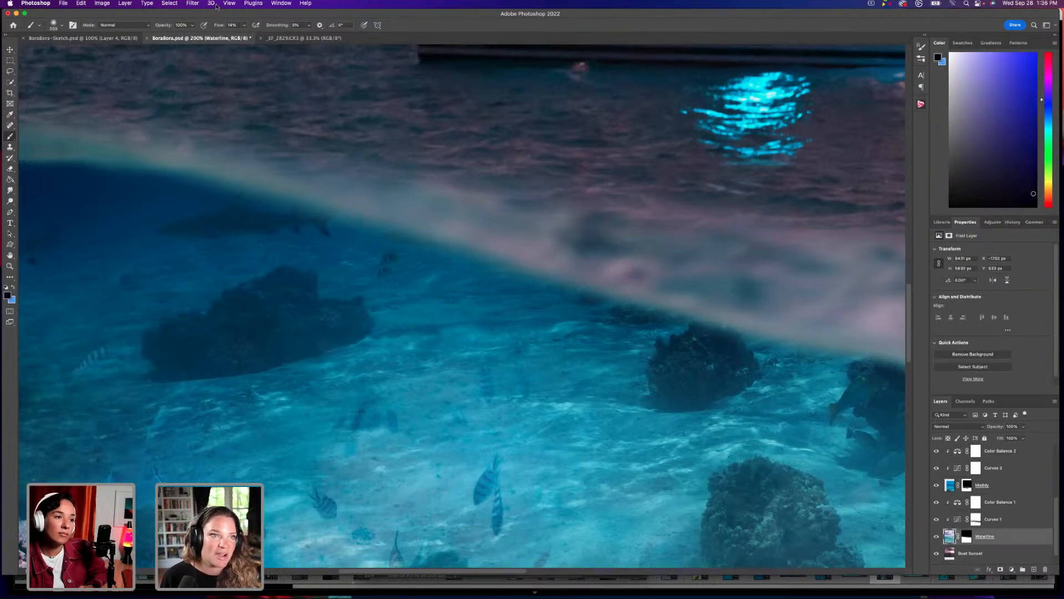
{"action": "left_click", "coordinate": [193, 3]}
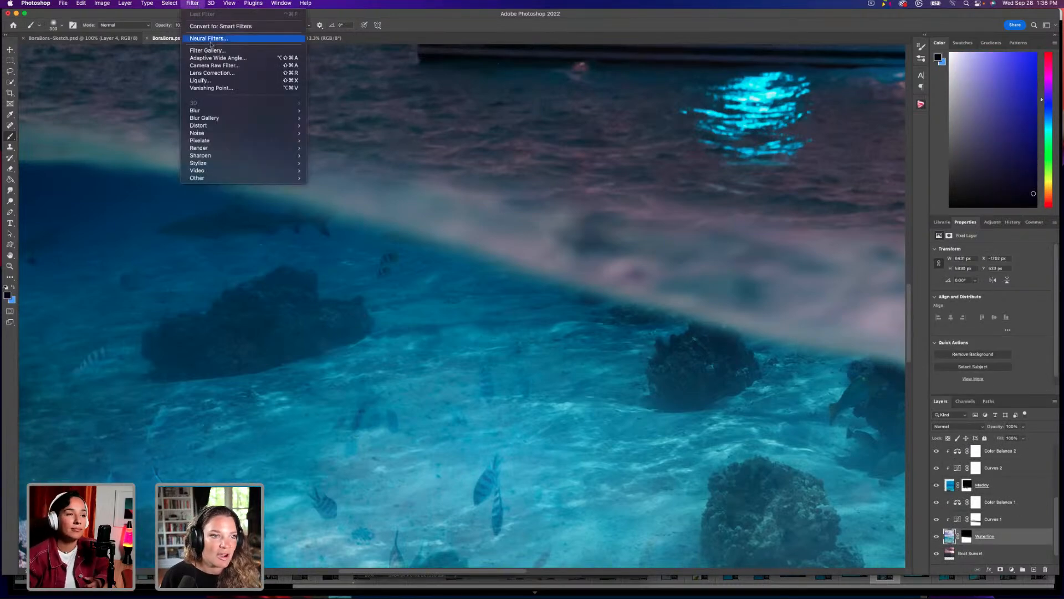
{"action": "mouse_move", "coordinate": [272, 150]}
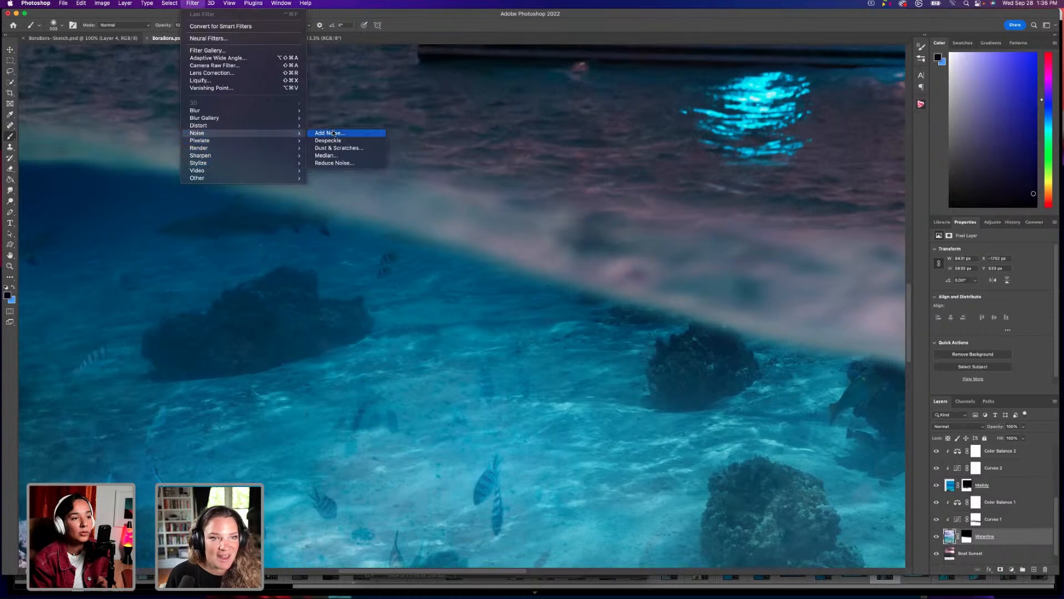
{"action": "left_click", "coordinate": [332, 133]}
{"action": "left_click_drag", "start_coordinate": [507, 148], "coordinate": [667, 221]}
Compare Gaussian and Uniform noise distributions, reduce the noise amount to about 4.8% and make the noise monochromatic.
{"action": "left_click", "coordinate": [641, 380]}
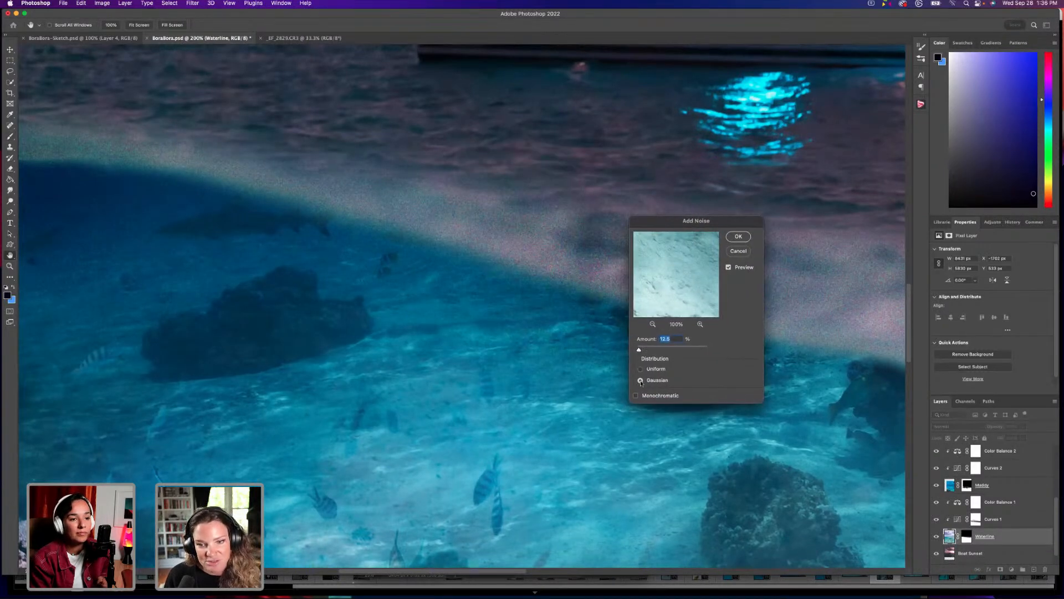
{"action": "left_click", "coordinate": [641, 369]}
{"action": "left_click", "coordinate": [640, 381]}
{"action": "left_click", "coordinate": [641, 368]}
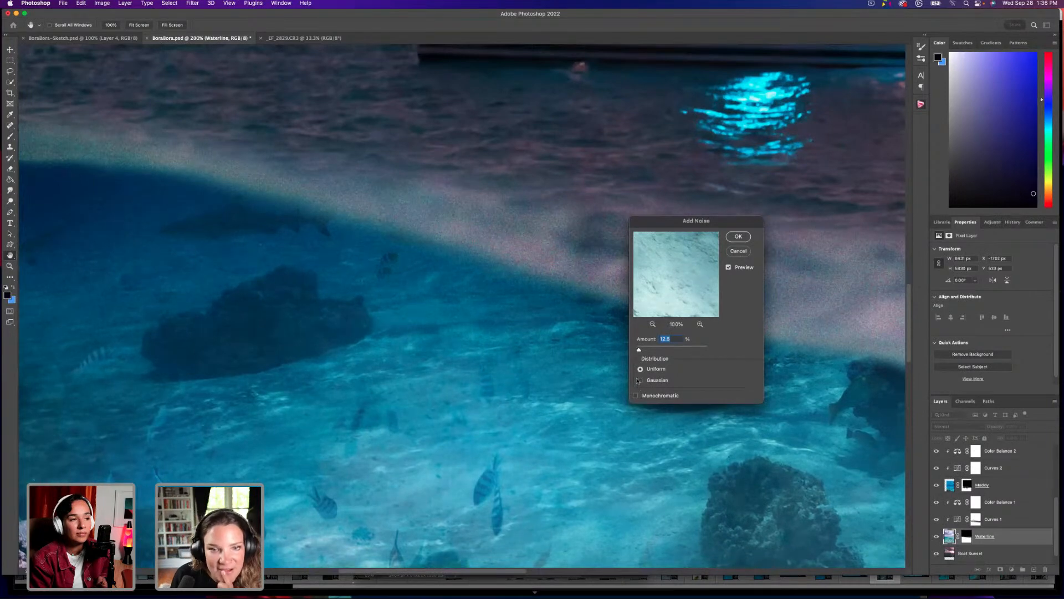
{"action": "left_click_drag", "start_coordinate": [639, 351], "coordinate": [637, 349]}
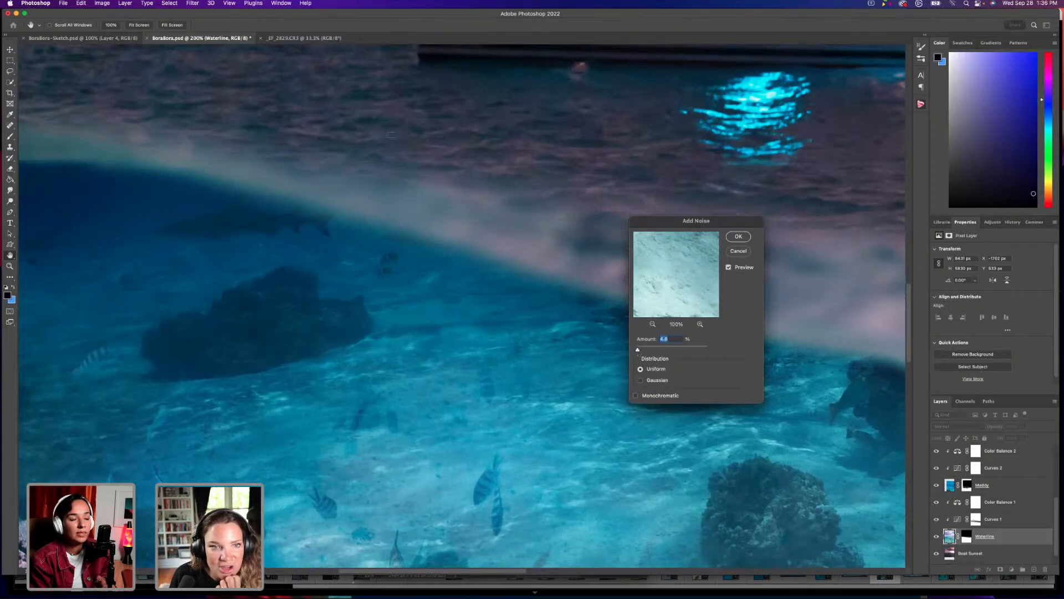
{"action": "key", "text": "super+equal"}
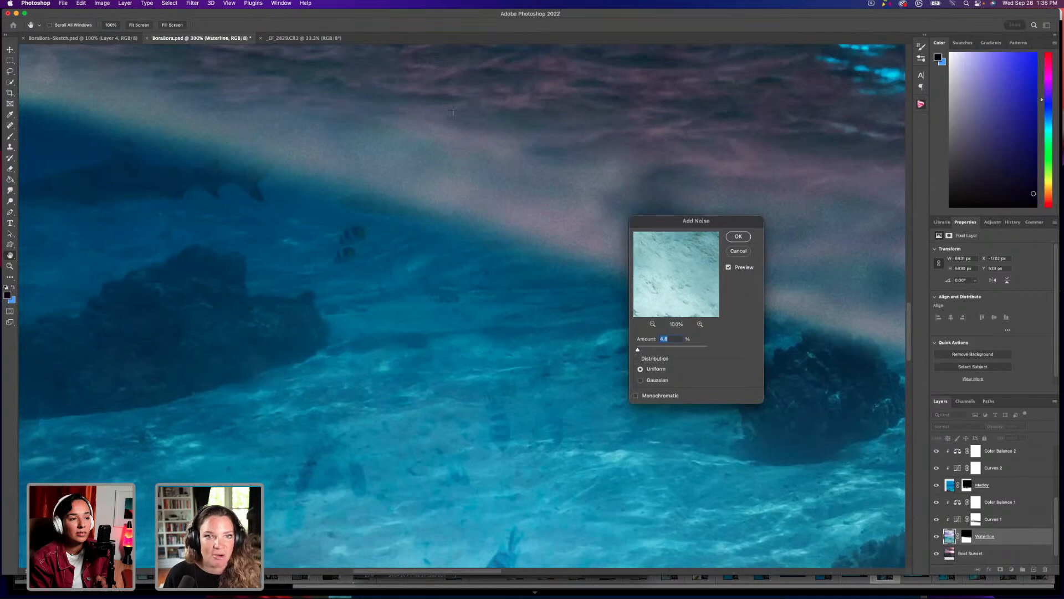
{"action": "scroll", "coordinate": [561, 330], "scroll_direction": "up", "scroll_amount": 5}
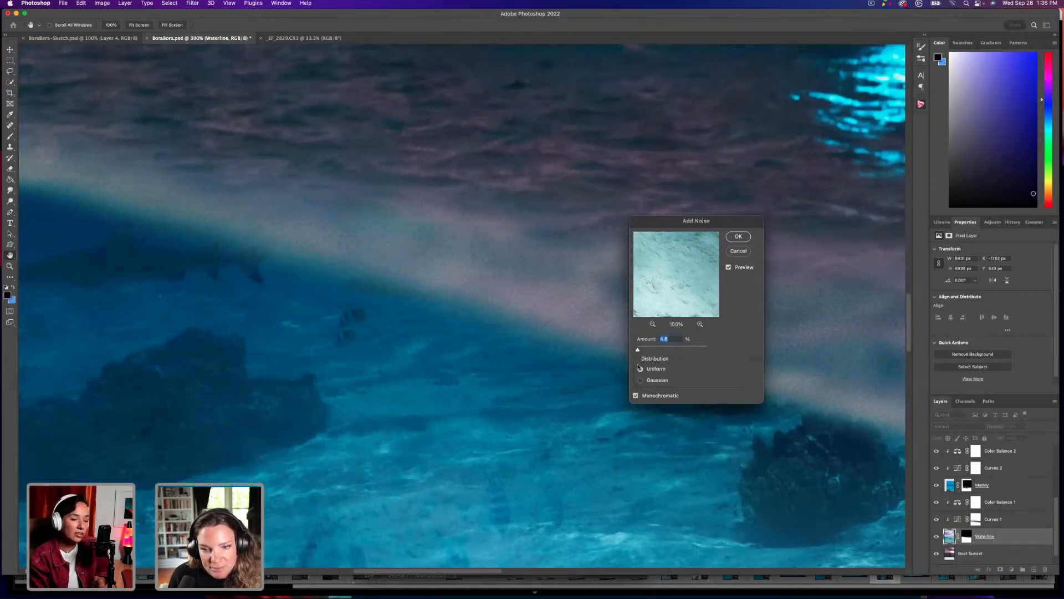
Reduce the noise amount to about 2.45%, compare both distributions on the waterline, and choose Gaussian.
{"action": "left_click_drag", "start_coordinate": [639, 352], "coordinate": [638, 351]}
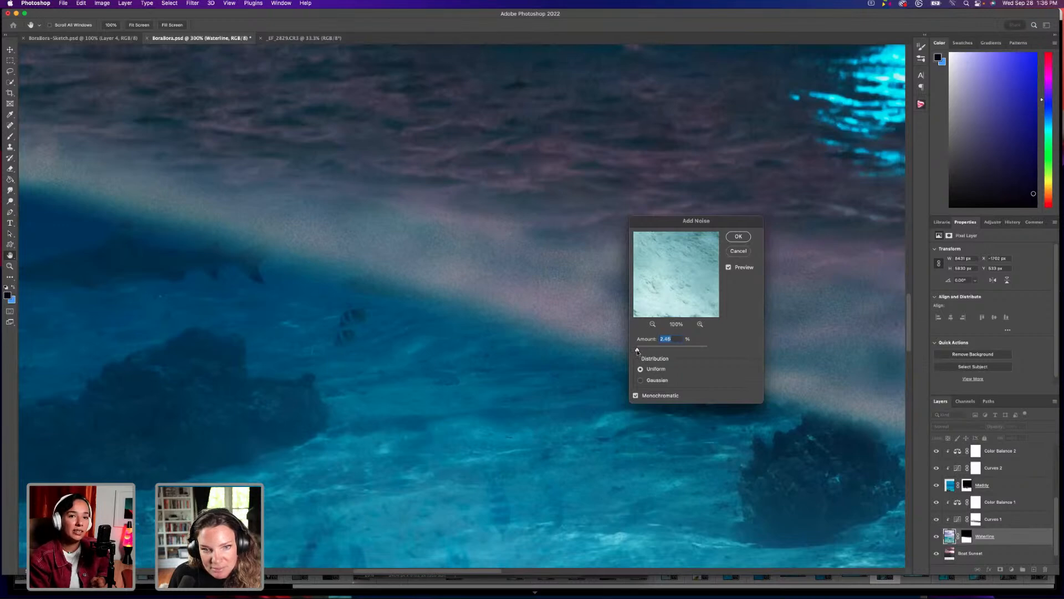
{"action": "left_click", "coordinate": [641, 381]}
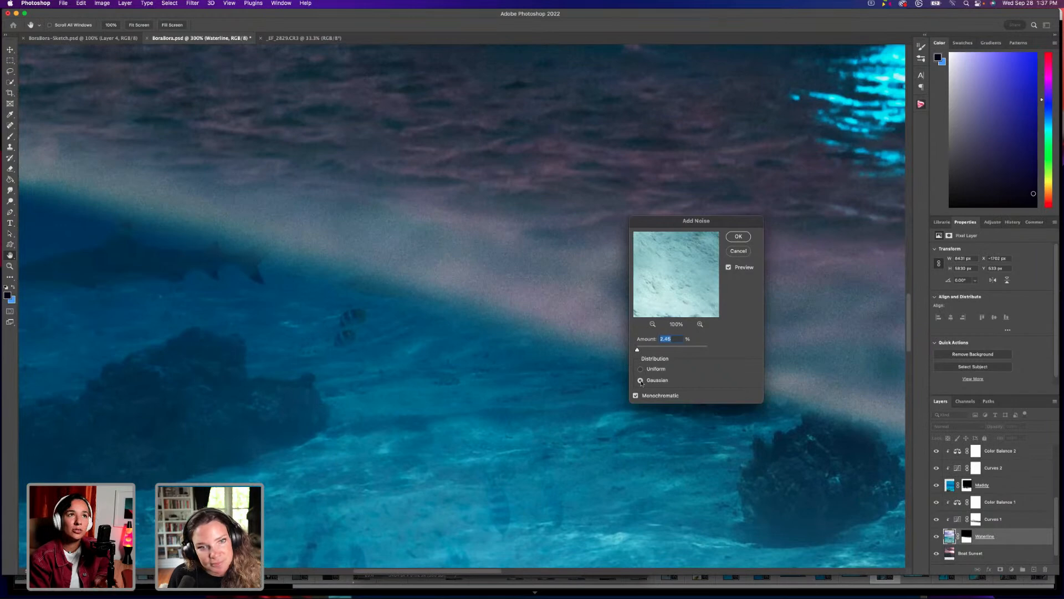
{"action": "left_click", "coordinate": [641, 369]}
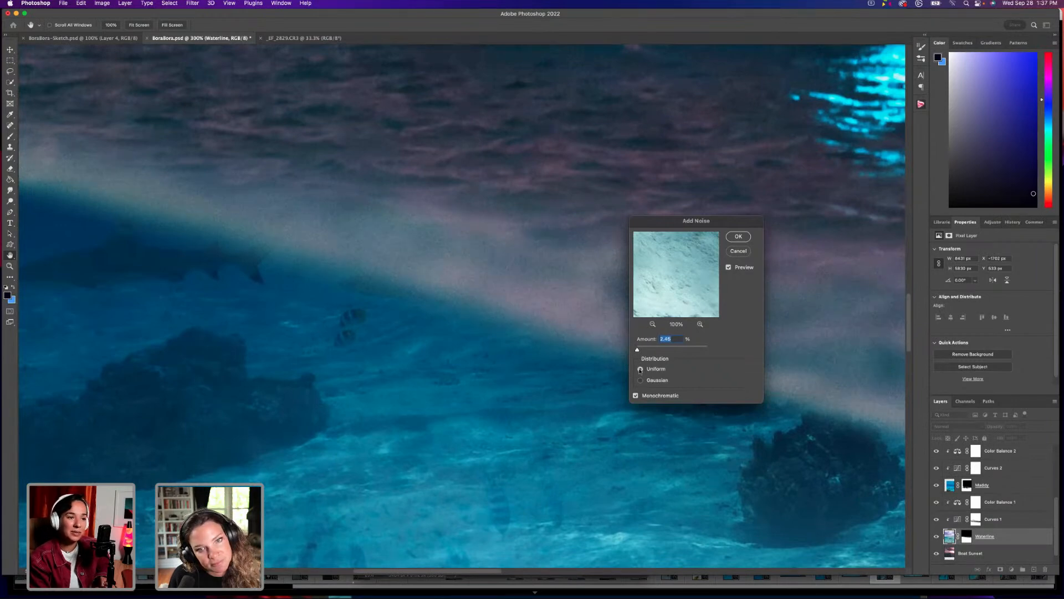
{"action": "left_click", "coordinate": [640, 380]}
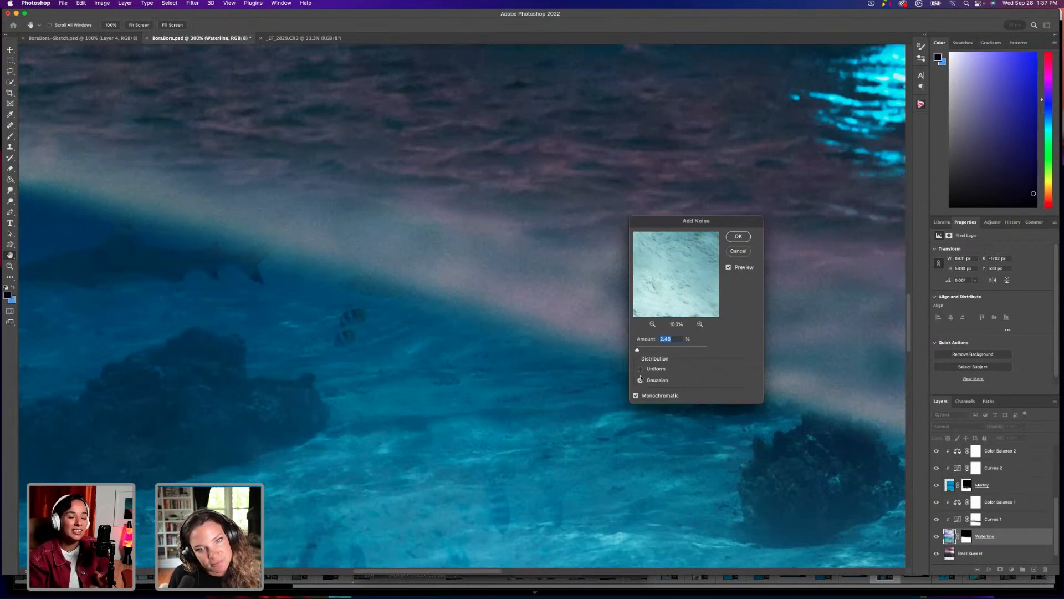
Set the noise amount to 1.5% and apply the noise to the Waterline layer.
{"action": "left_click", "coordinate": [637, 350]}
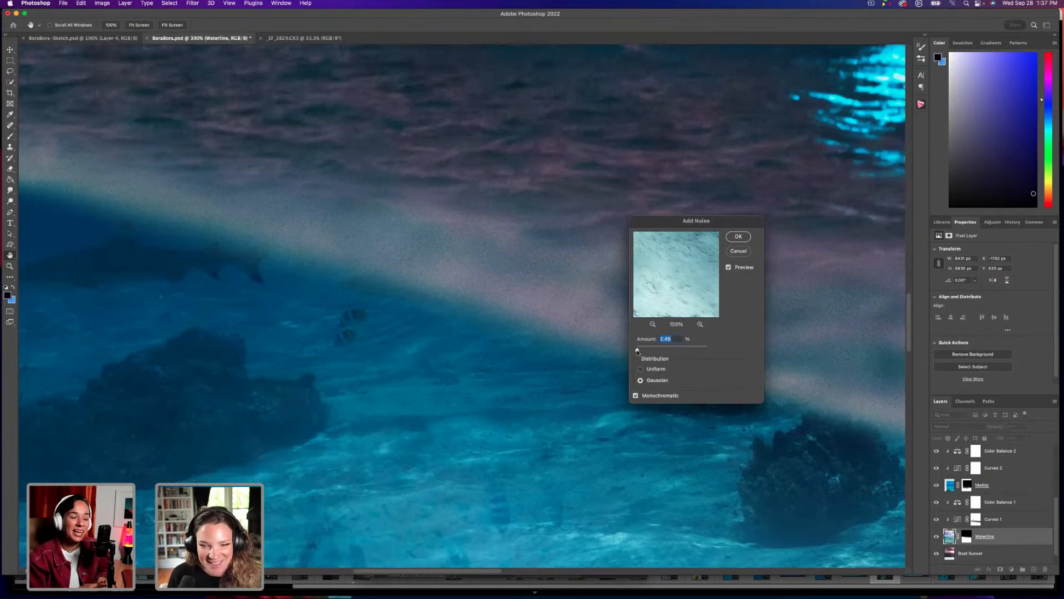
{"action": "type", "text": "2"}
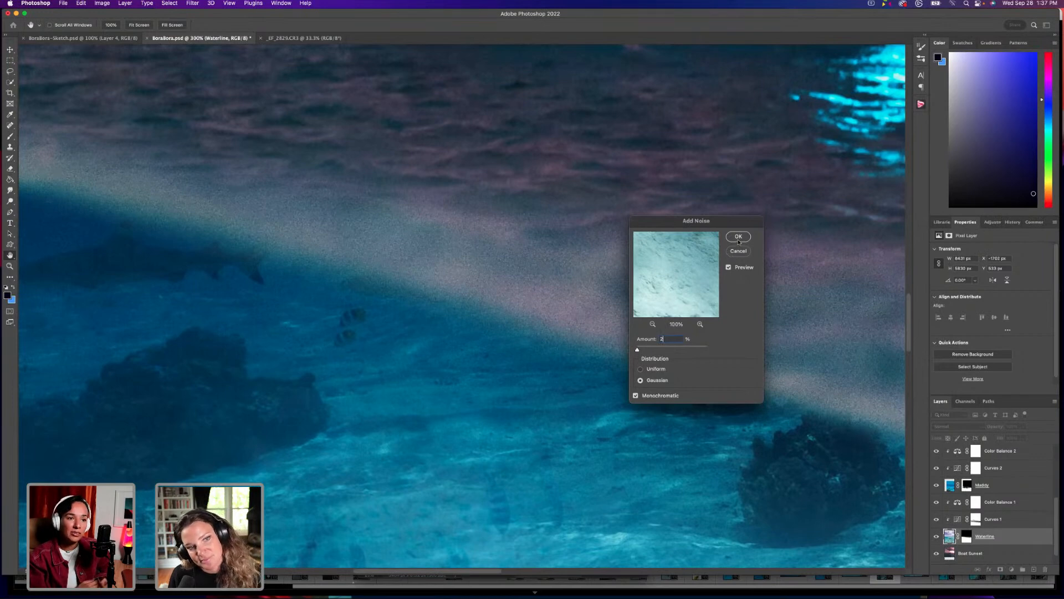
{"action": "key", "text": "BackSpace"}
{"action": "type", "text": "1.5"}
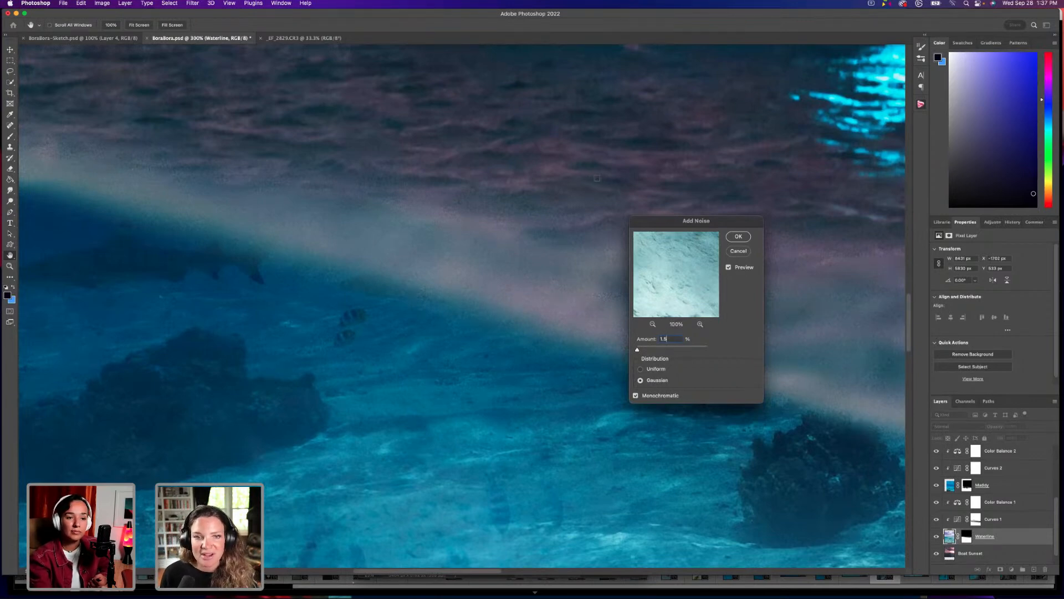
{"action": "left_click", "coordinate": [739, 236]}
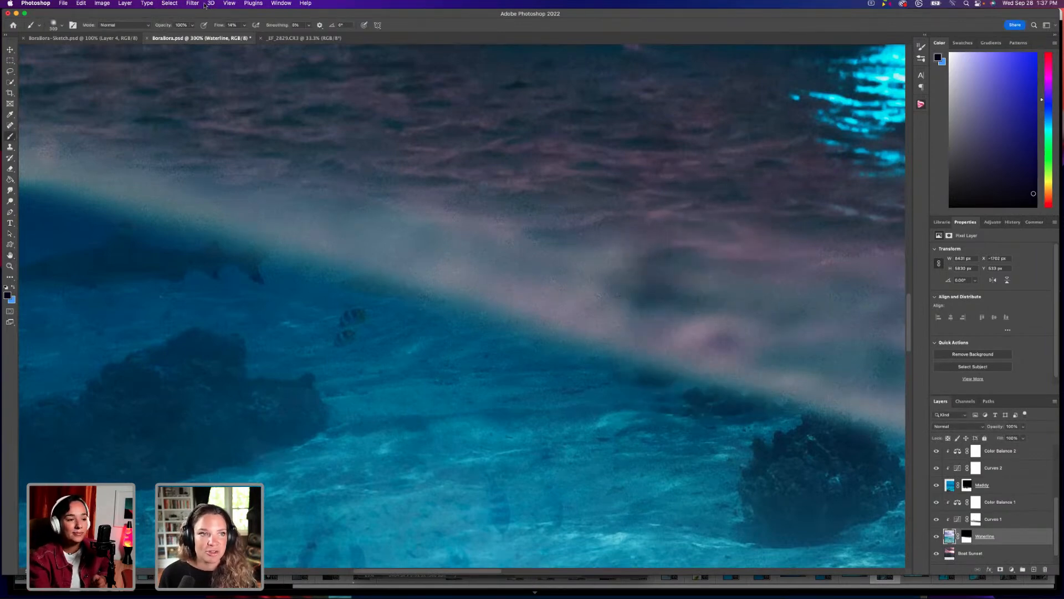
{"action": "key", "text": "super+minus"}
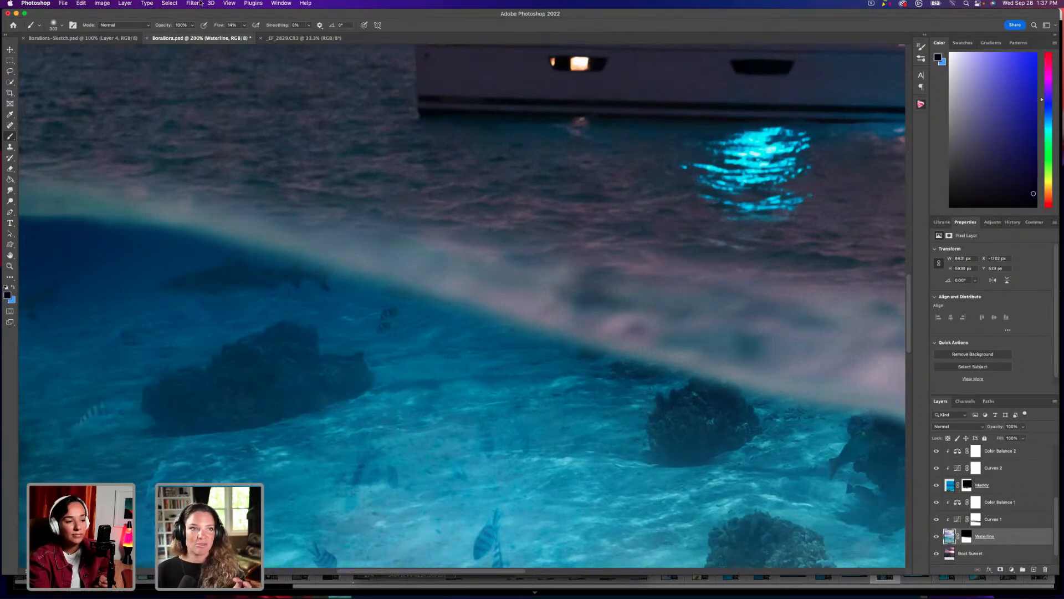
{"action": "left_click", "coordinate": [194, 4]}
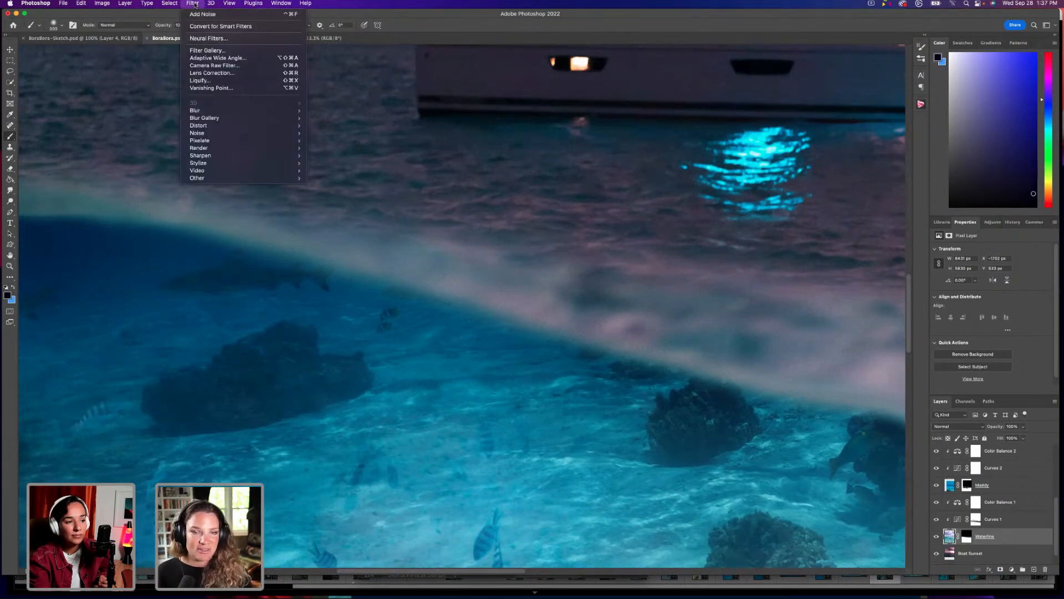
{"action": "left_click", "coordinate": [194, 4]}
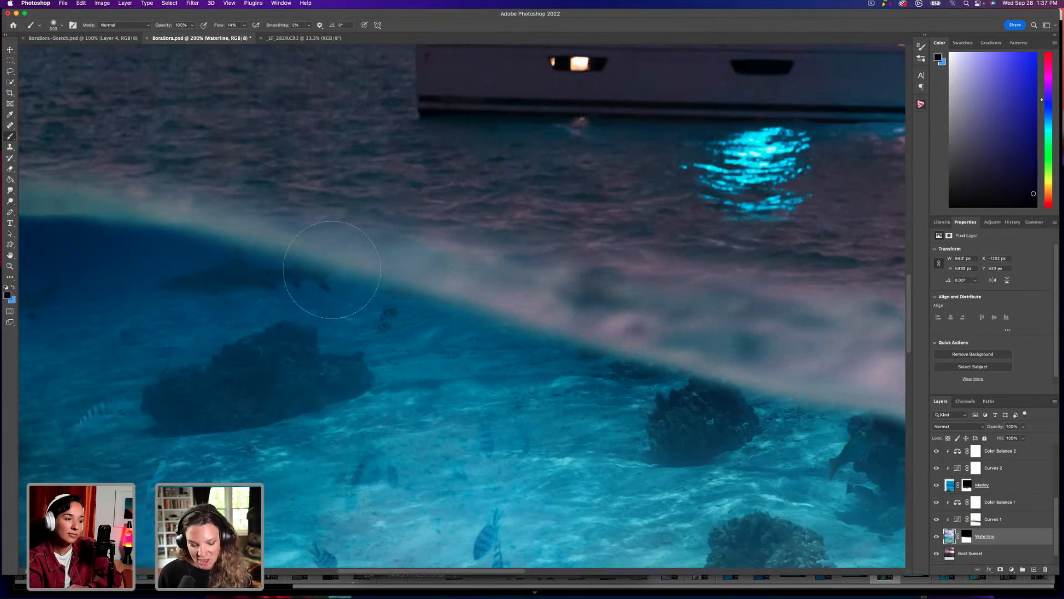
{"action": "key", "text": "super+minus"}
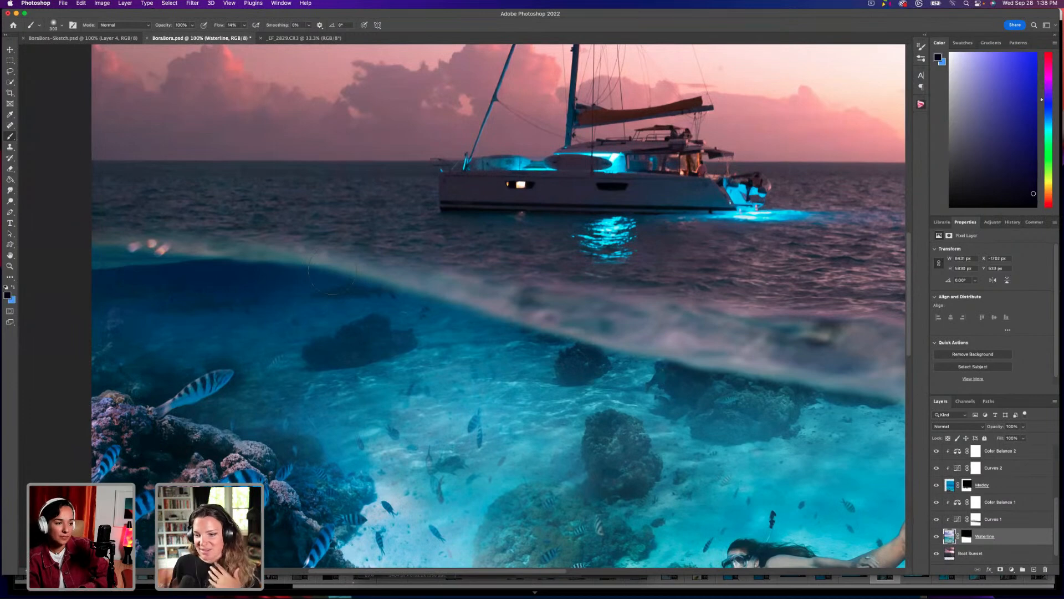
Add a layer above Curves 4, try painting sampled sea colors at 4% flow along the blurred waterline, and delete that layer.
{"action": "scroll", "coordinate": [982, 486], "scroll_direction": "up", "scroll_amount": 5}
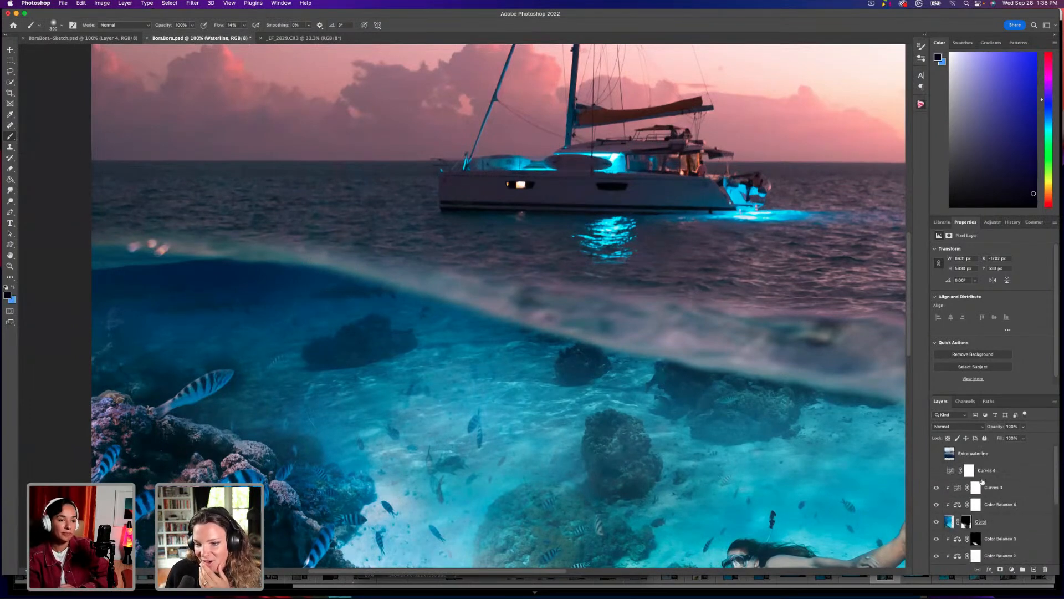
{"action": "left_click", "coordinate": [987, 472]}
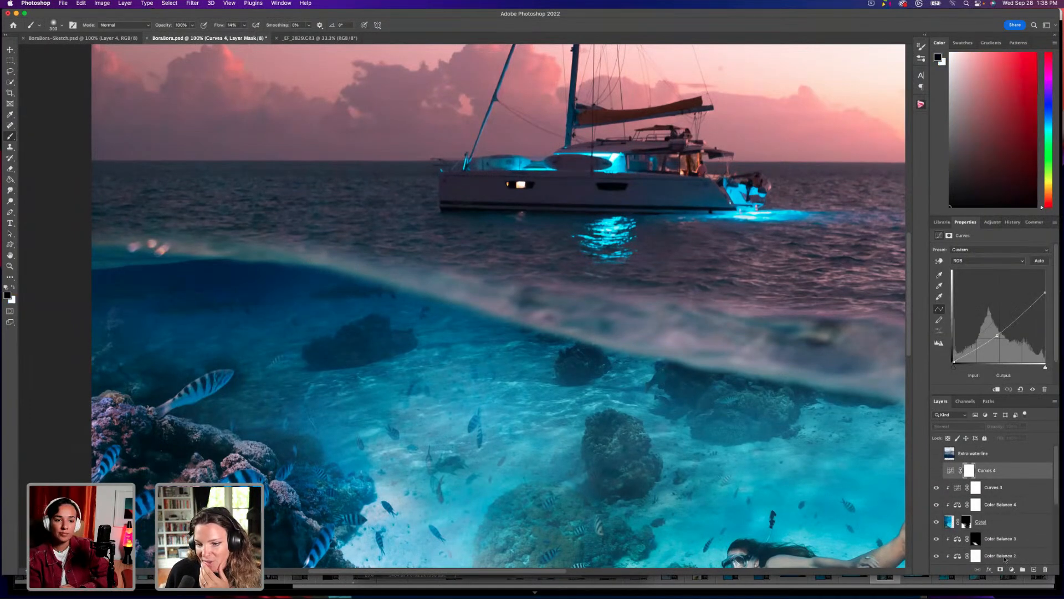
{"action": "left_click", "coordinate": [1034, 569]}
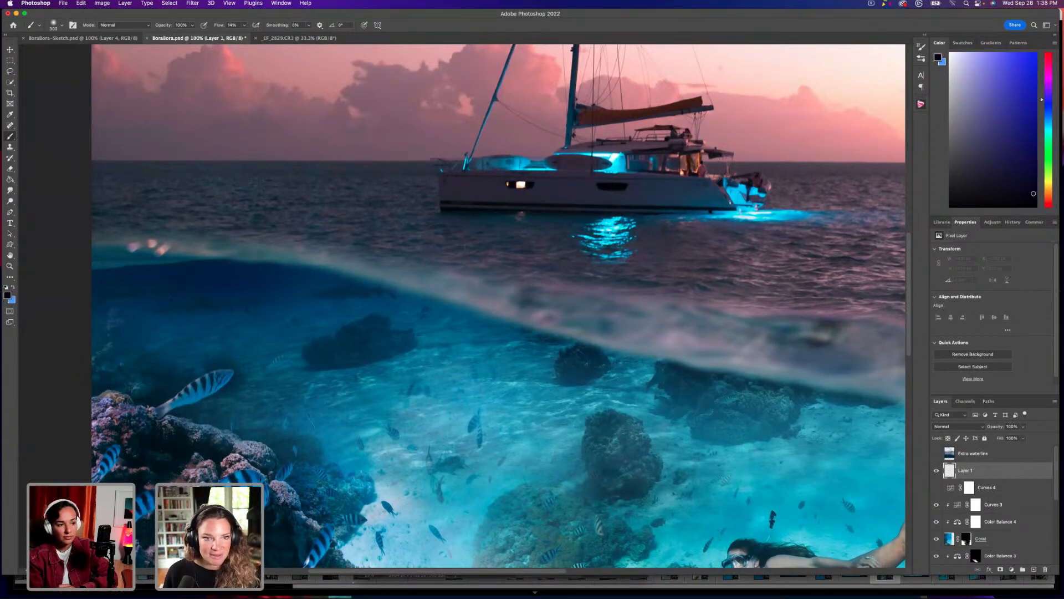
{"action": "left_click", "coordinate": [671, 276], "text": "alt"}
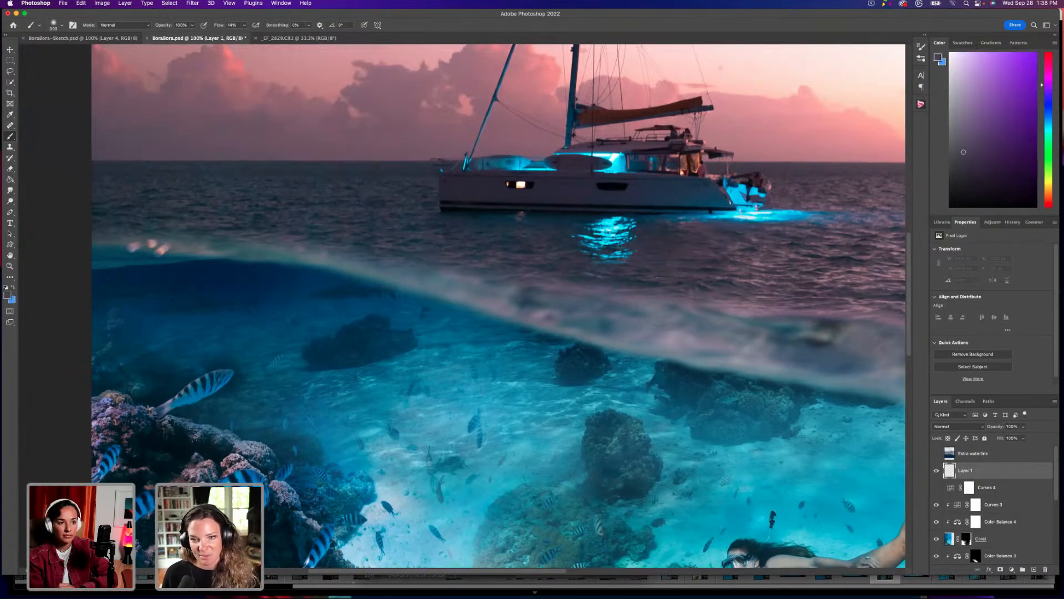
{"action": "left_click", "coordinate": [244, 25]}
{"action": "left_click_drag", "start_coordinate": [244, 34], "coordinate": [240, 35]}
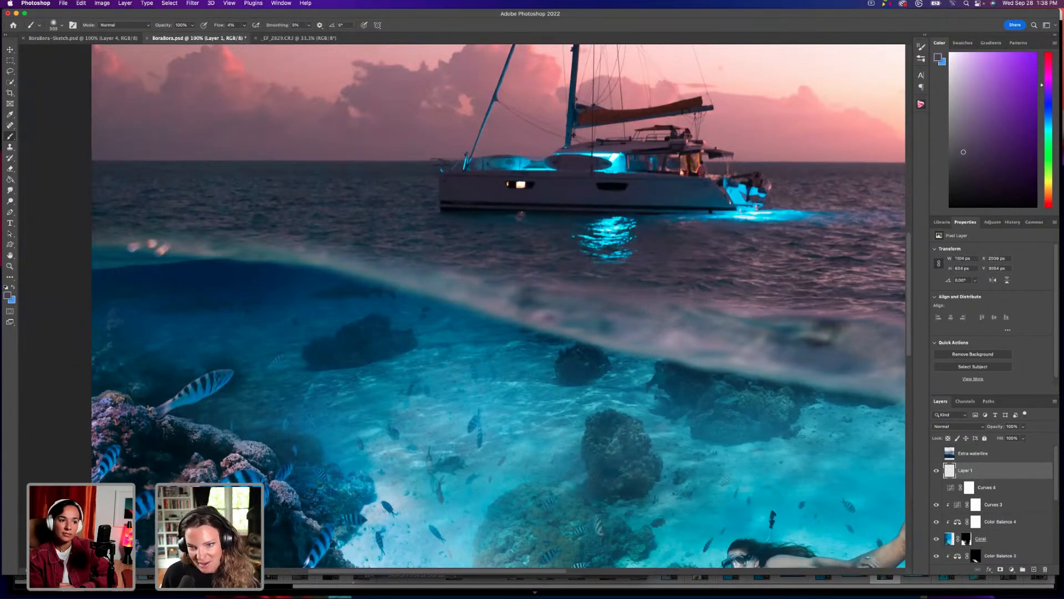
{"action": "left_click", "coordinate": [774, 290], "text": "alt"}
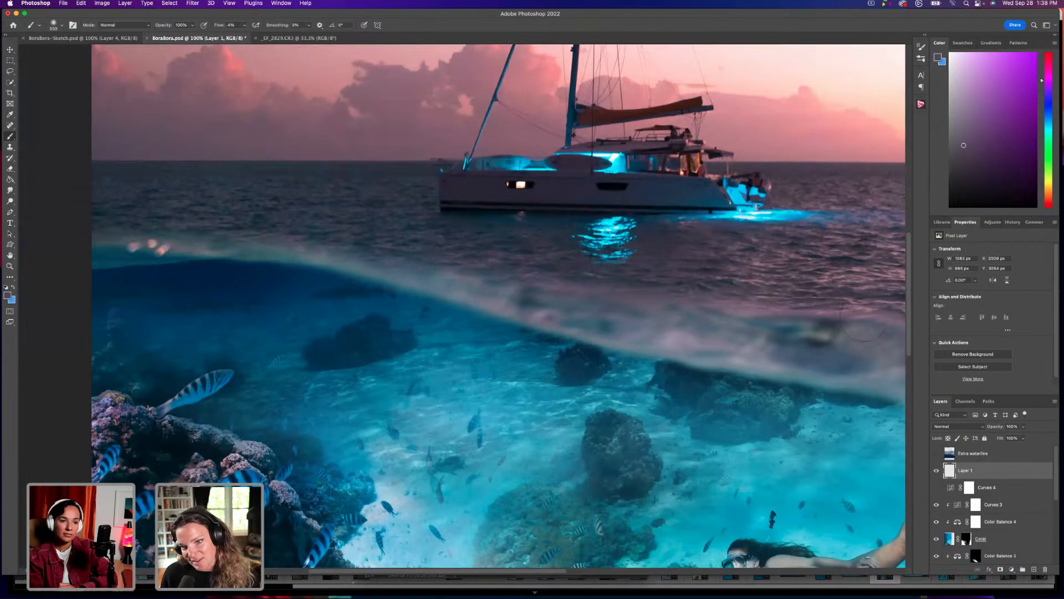
{"action": "scroll", "coordinate": [501, 306], "scroll_direction": "down", "scroll_amount": 2}
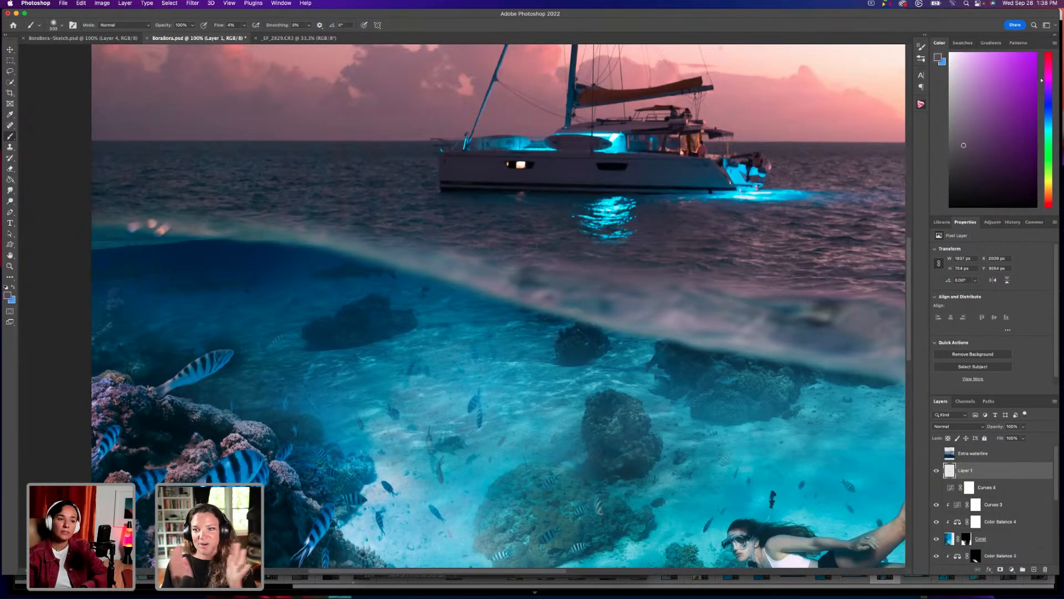
{"action": "left_click_drag", "start_coordinate": [989, 472], "coordinate": [1045, 568]}
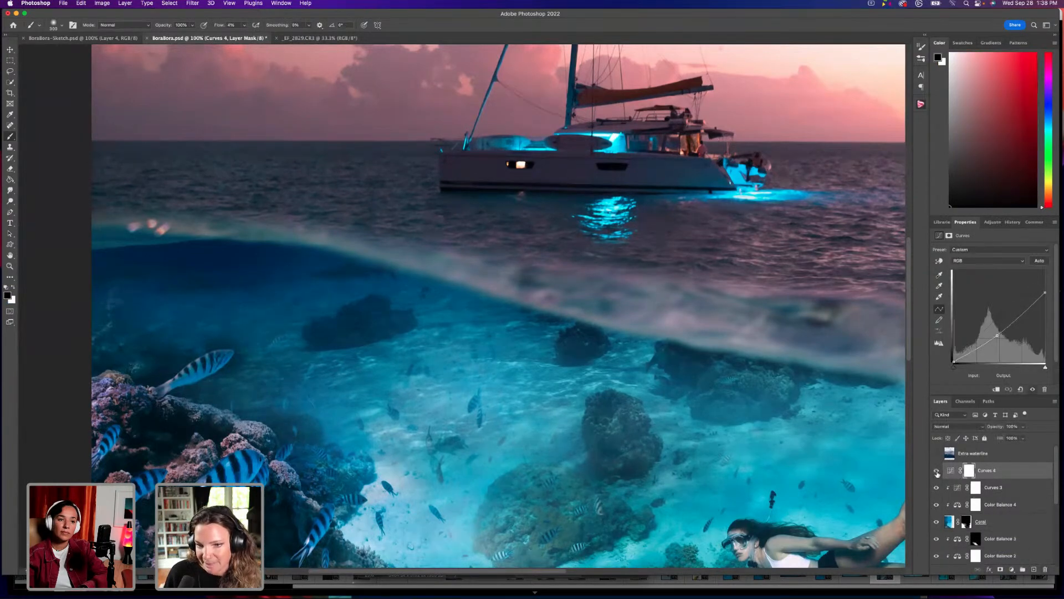
Show the Curves 4 adjustment and invert its layer mask to black.
{"action": "left_click", "coordinate": [937, 471]}
{"action": "key", "text": "super+minus"}
{"action": "key", "text": "super+minus"}
{"action": "key", "text": "super+minus"}
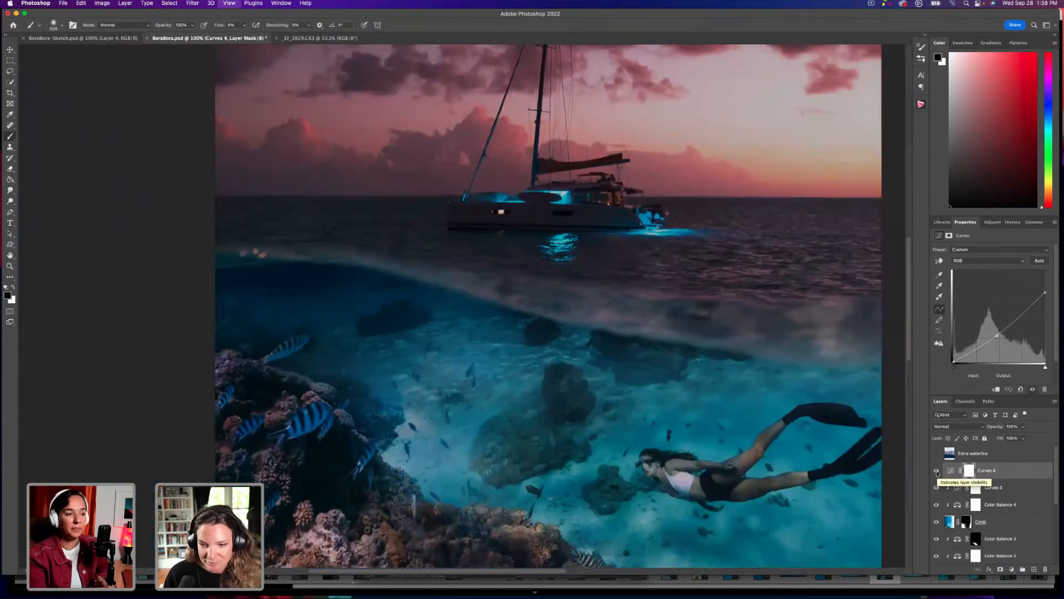
{"action": "key", "text": "super+plus"}
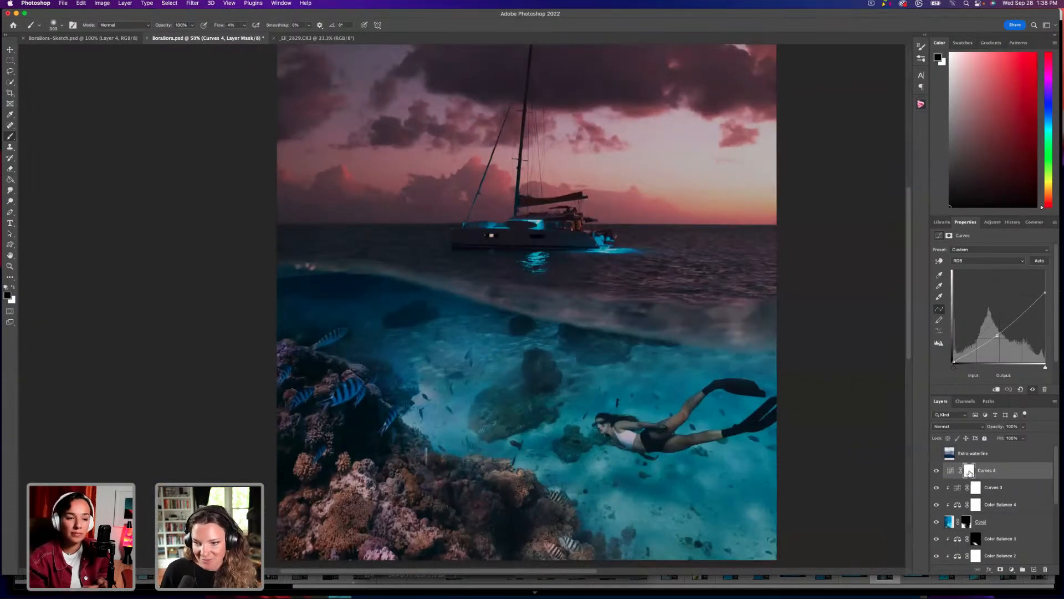
{"action": "key", "text": "super+i"}
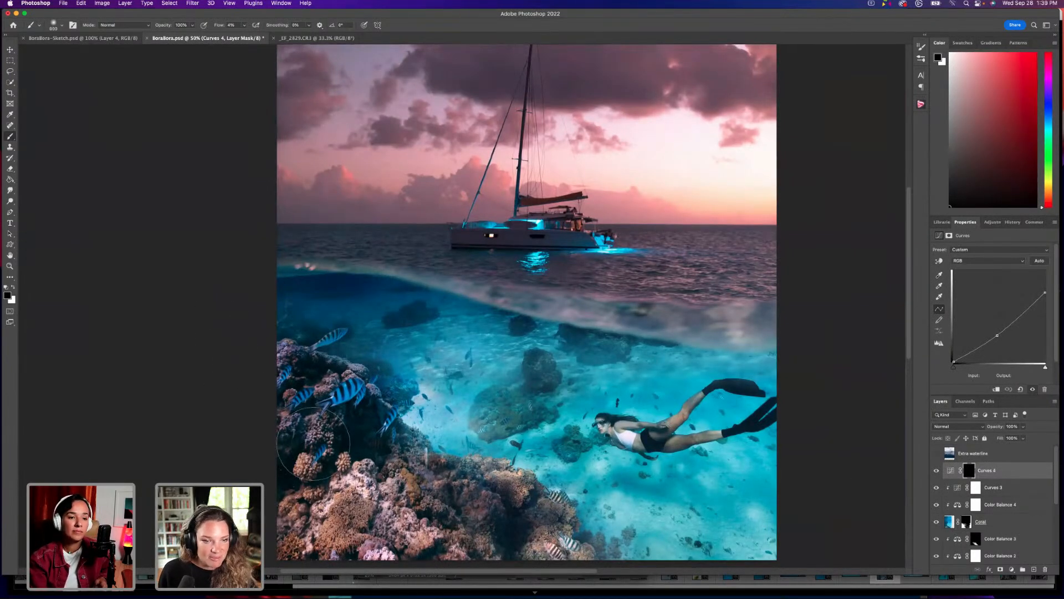
Paint white on the Curves 4 mask with a large brush at about 15% to 24% flow to darken the coral and lower seabed.
{"action": "scroll", "coordinate": [311, 444], "scroll_direction": "down", "scroll_amount": 1}
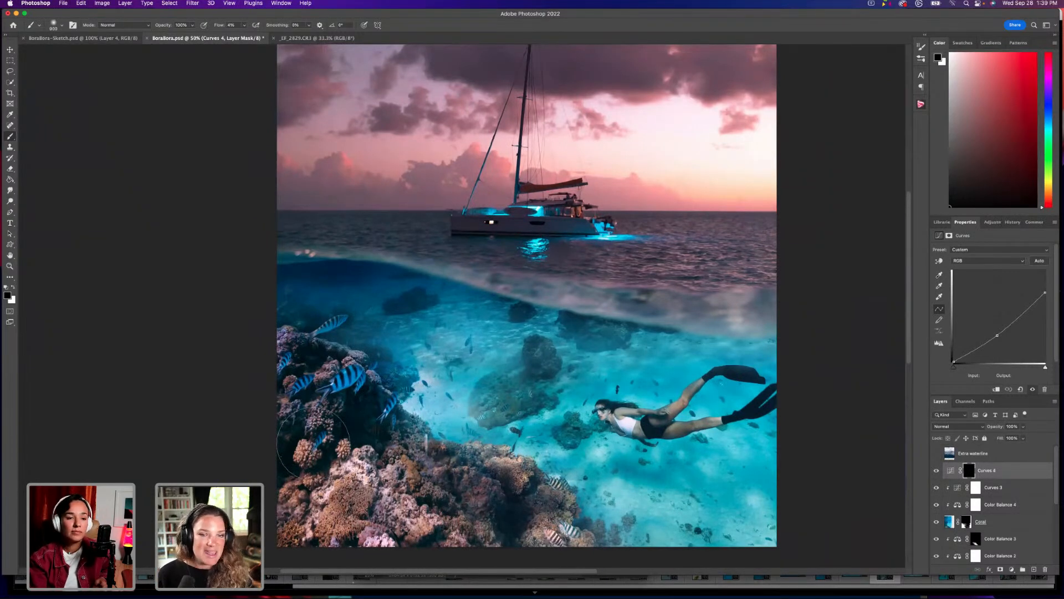
{"action": "key", "text": "bracketright"}
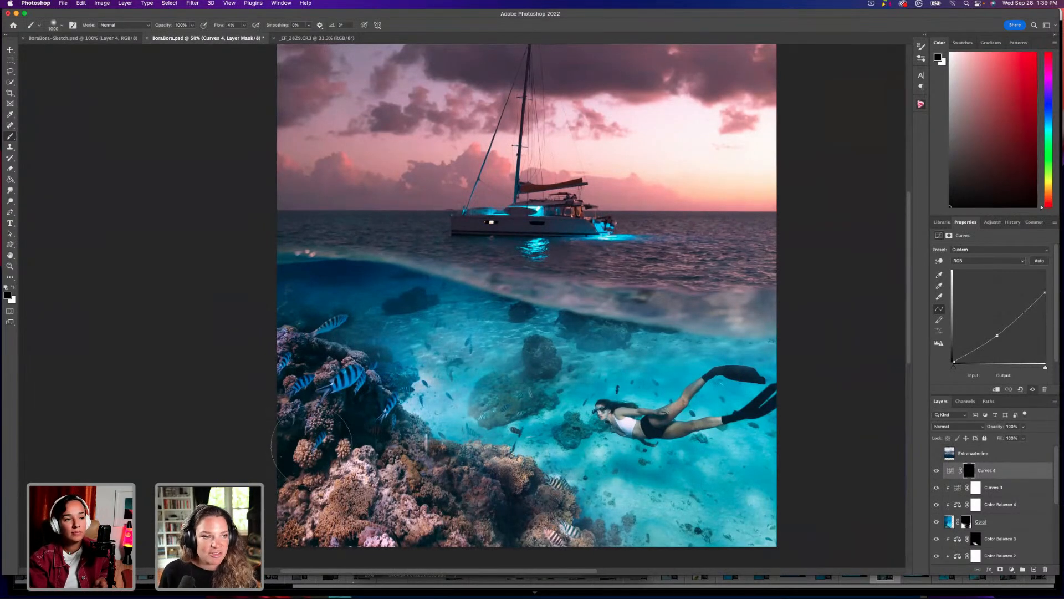
{"action": "key", "text": "x"}
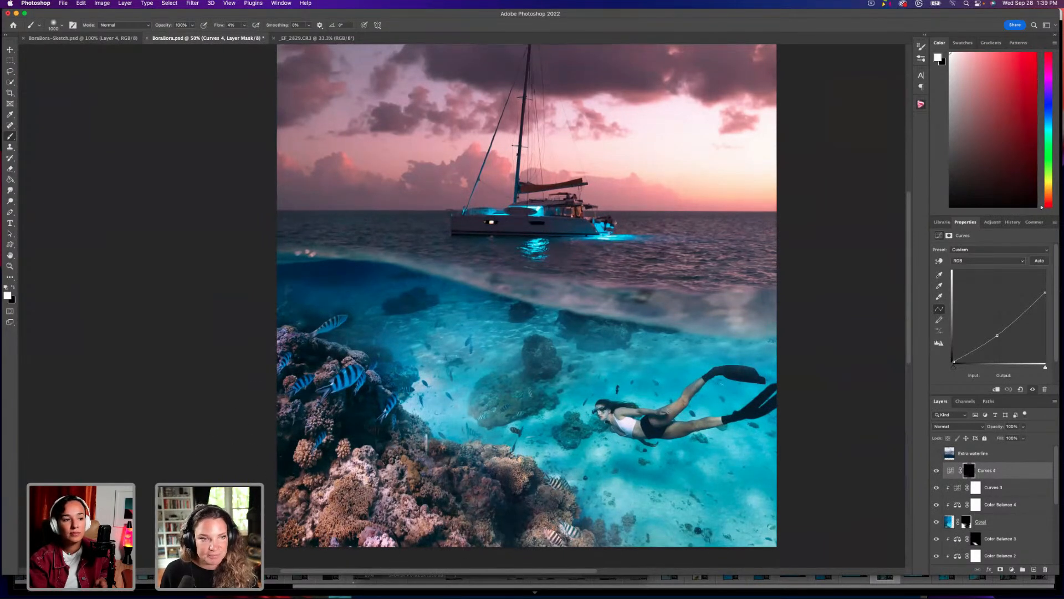
{"action": "left_click", "coordinate": [244, 25]}
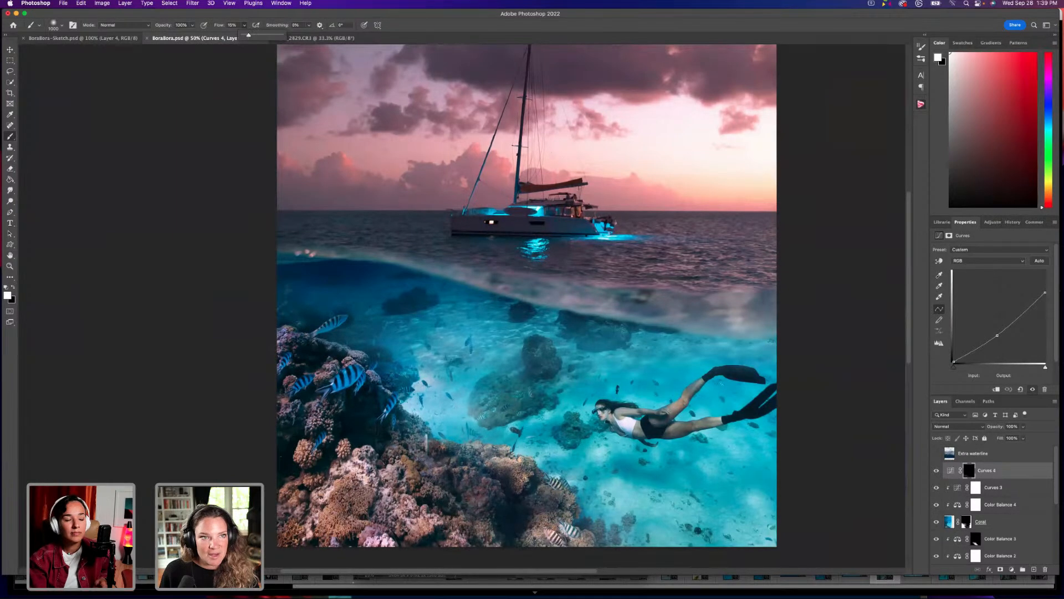
{"action": "mouse_move", "coordinate": [332, 477]}
{"action": "left_mouse_down"}
{"action": "mouse_move", "coordinate": [377, 516]}
{"action": "mouse_move", "coordinate": [347, 518]}
{"action": "mouse_move", "coordinate": [687, 524]}
{"action": "mouse_move", "coordinate": [757, 512]}
{"action": "mouse_move", "coordinate": [759, 496]}
{"action": "mouse_move", "coordinate": [698, 498]}
{"action": "left_mouse_up"}
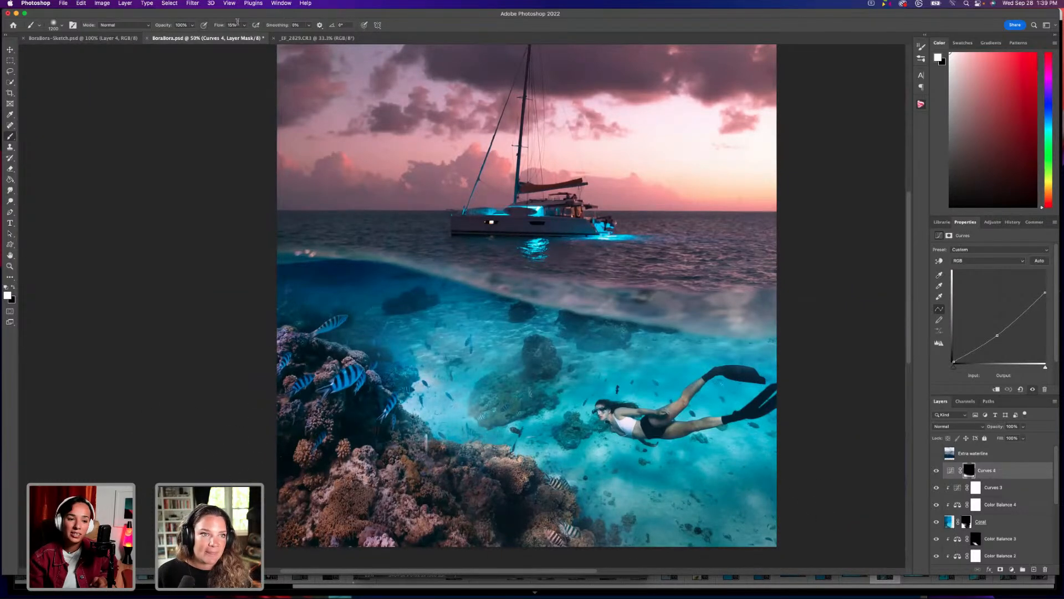
{"action": "left_click_drag", "start_coordinate": [245, 29], "coordinate": [250, 35]}
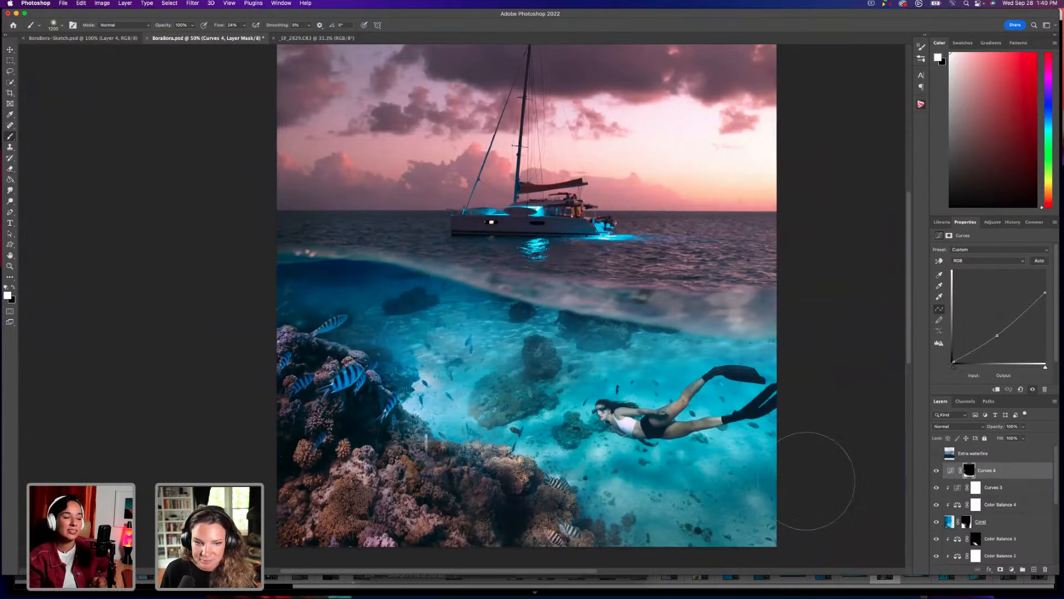
Compare the image with and without the Curves 4 adjustment and reduce that layer's opacity to about 86%.
{"action": "left_click", "coordinate": [937, 471]}
{"action": "left_click", "coordinate": [937, 470]}
{"action": "left_click", "coordinate": [1023, 426]}
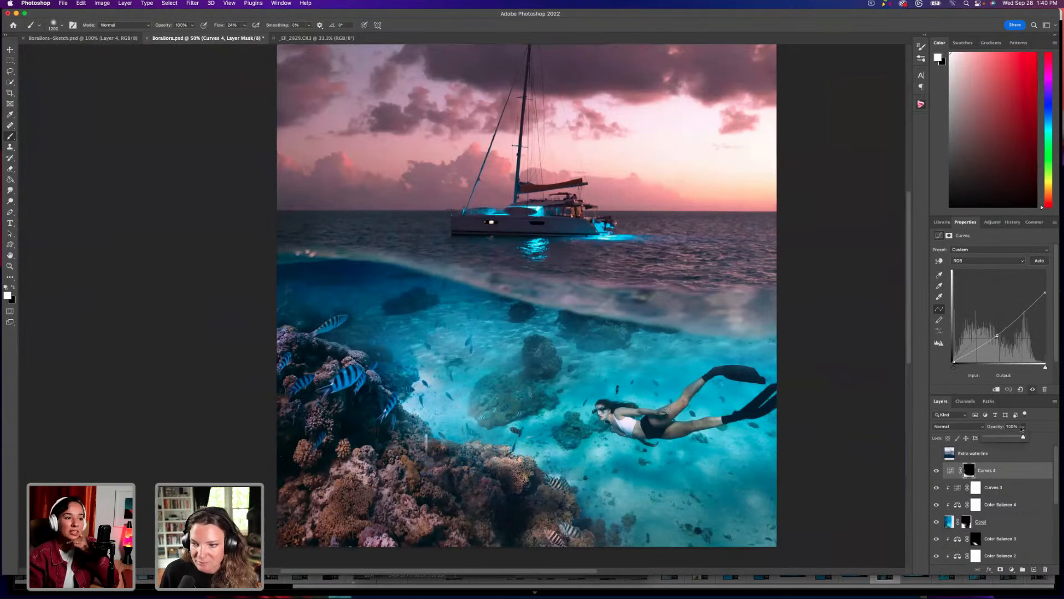
{"action": "left_click_drag", "start_coordinate": [1029, 437], "coordinate": [1018, 439]}
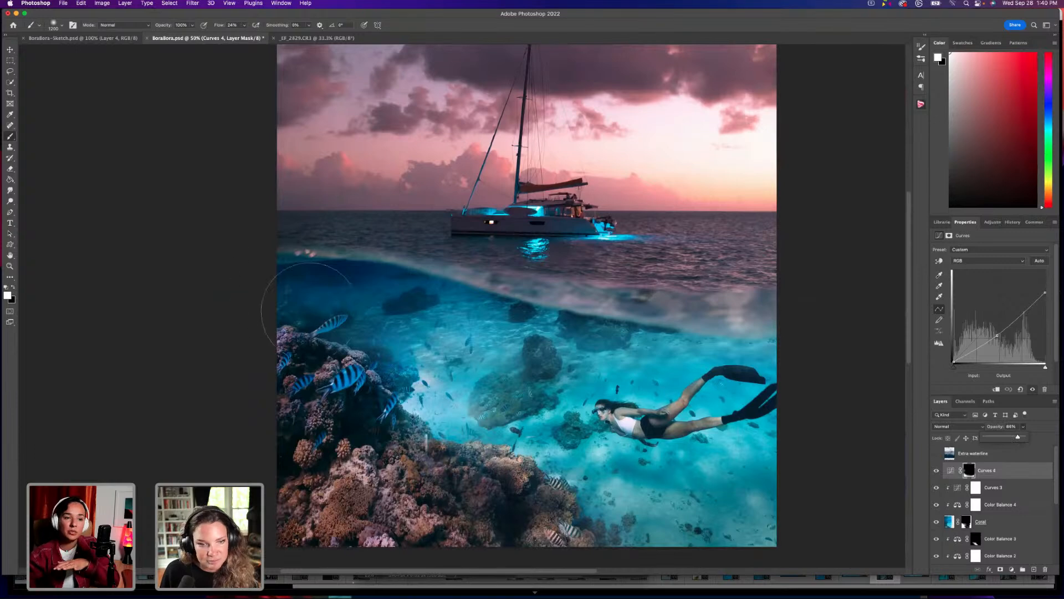
Paint black on the Coral layer mask with a smaller brush at 14% flow to blend the bright water beside the reef, checking the layer's effect.
{"action": "left_click", "coordinate": [936, 522]}
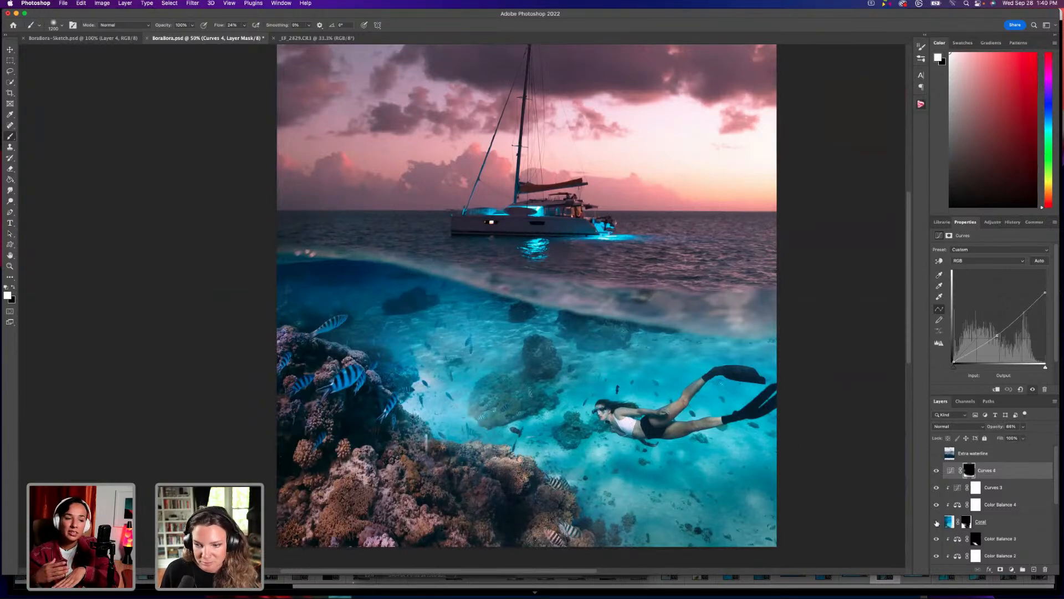
{"action": "left_click", "coordinate": [937, 522]}
{"action": "left_click", "coordinate": [968, 521]}
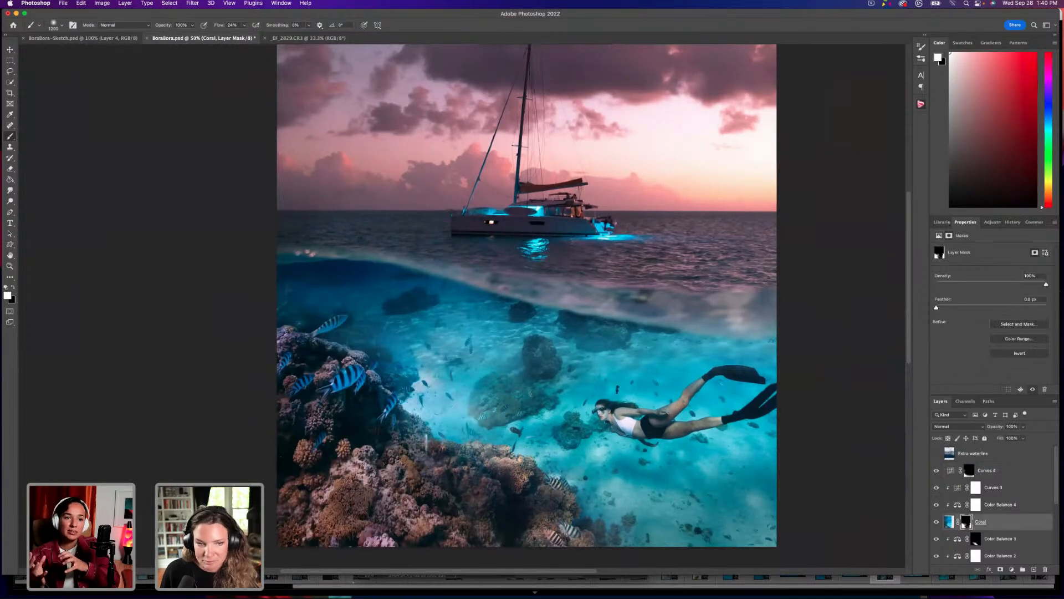
{"action": "key", "text": "bracketleft"}
{"action": "key", "text": "bracketleft"}
{"action": "key", "text": "bracketleft"}
{"action": "key", "text": "bracketleft"}
{"action": "key", "text": "bracketleft"}
{"action": "key", "text": "bracketleft"}
{"action": "key", "text": "bracketleft"}
{"action": "key", "text": "bracketleft"}
{"action": "key", "text": "bracketleft"}
{"action": "key", "text": "bracketleft"}
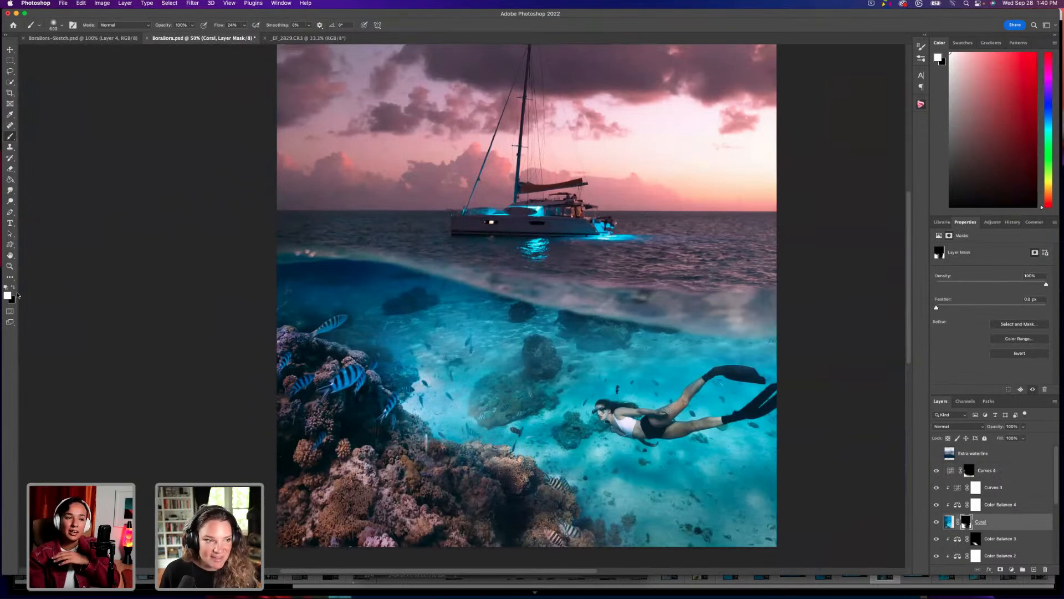
{"action": "key", "text": "x"}
{"action": "key", "text": "bracketright"}
{"action": "key", "text": "bracketright"}
{"action": "key", "text": "bracketright"}
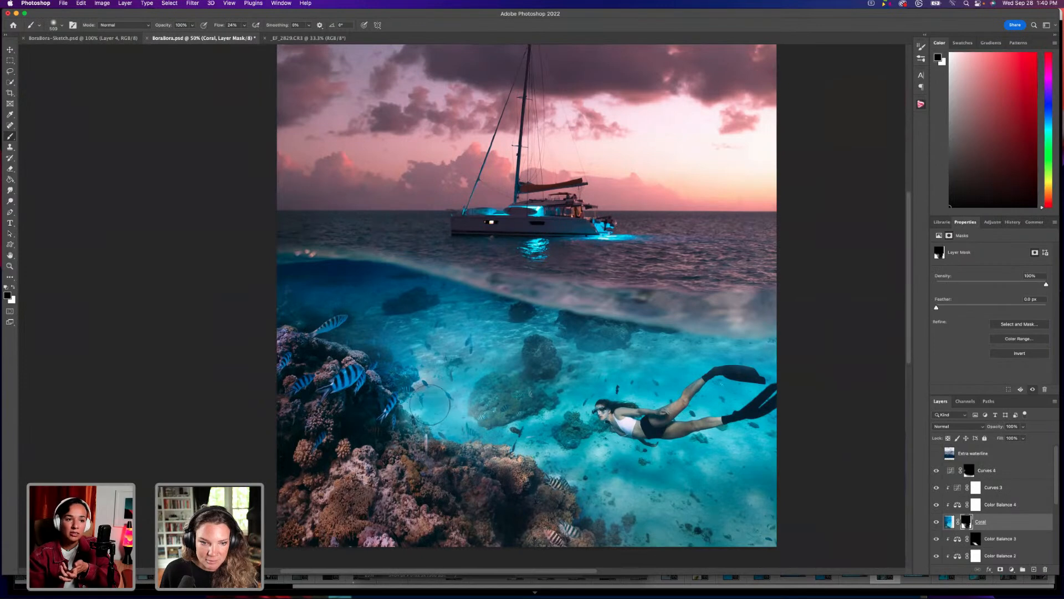
{"action": "left_click_drag", "start_coordinate": [244, 25], "coordinate": [239, 36]}
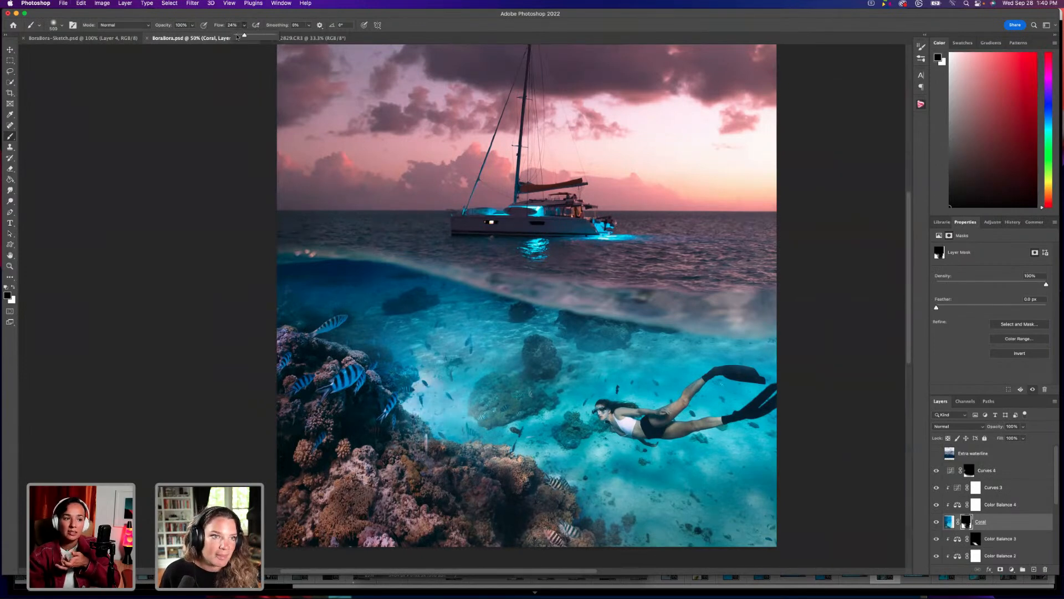
{"action": "mouse_move", "coordinate": [428, 382]}
{"action": "left_mouse_down"}
{"action": "mouse_move", "coordinate": [428, 352]}
{"action": "mouse_move", "coordinate": [440, 377]}
{"action": "mouse_move", "coordinate": [426, 398]}
{"action": "mouse_move", "coordinate": [439, 421]}
{"action": "mouse_move", "coordinate": [411, 400]}
{"action": "mouse_move", "coordinate": [478, 398]}
{"action": "mouse_move", "coordinate": [452, 390]}
{"action": "mouse_move", "coordinate": [496, 373]}
{"action": "mouse_move", "coordinate": [464, 386]}
{"action": "mouse_move", "coordinate": [474, 417]}
{"action": "left_mouse_up"}
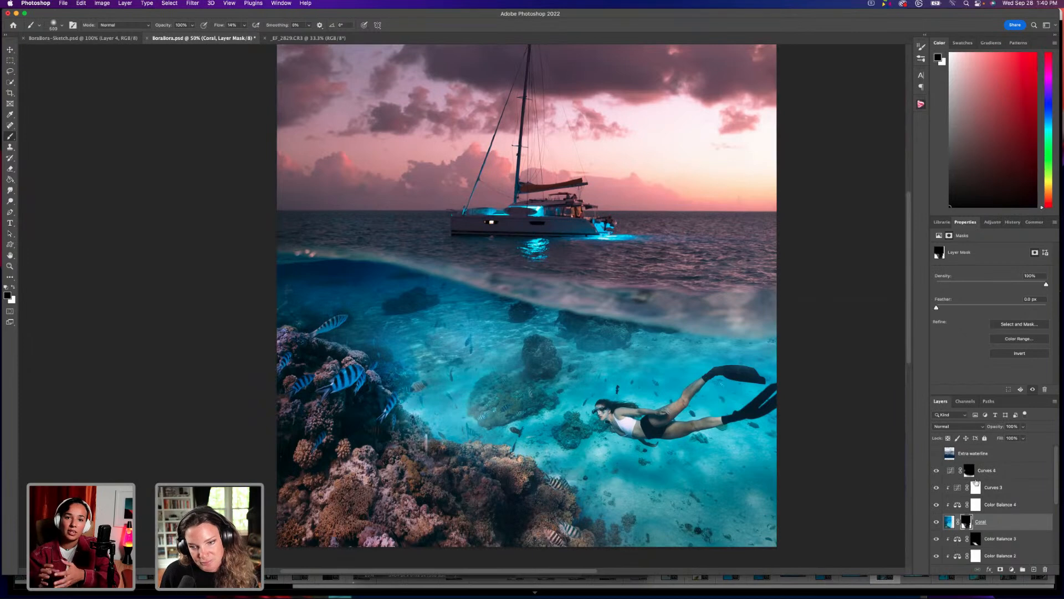
{"action": "left_click", "coordinate": [937, 523]}
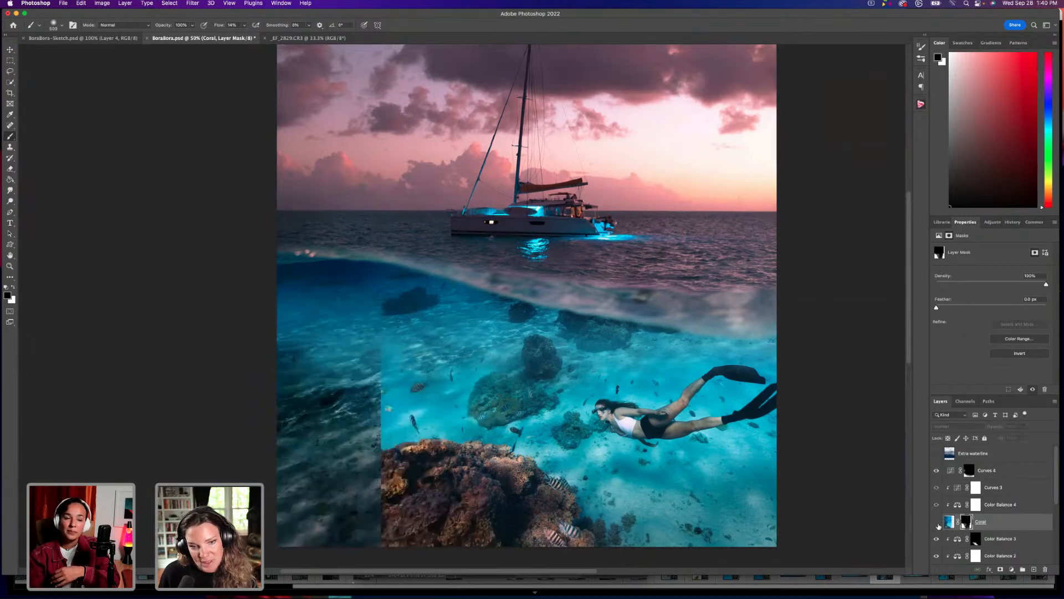
{"action": "left_click", "coordinate": [938, 522]}
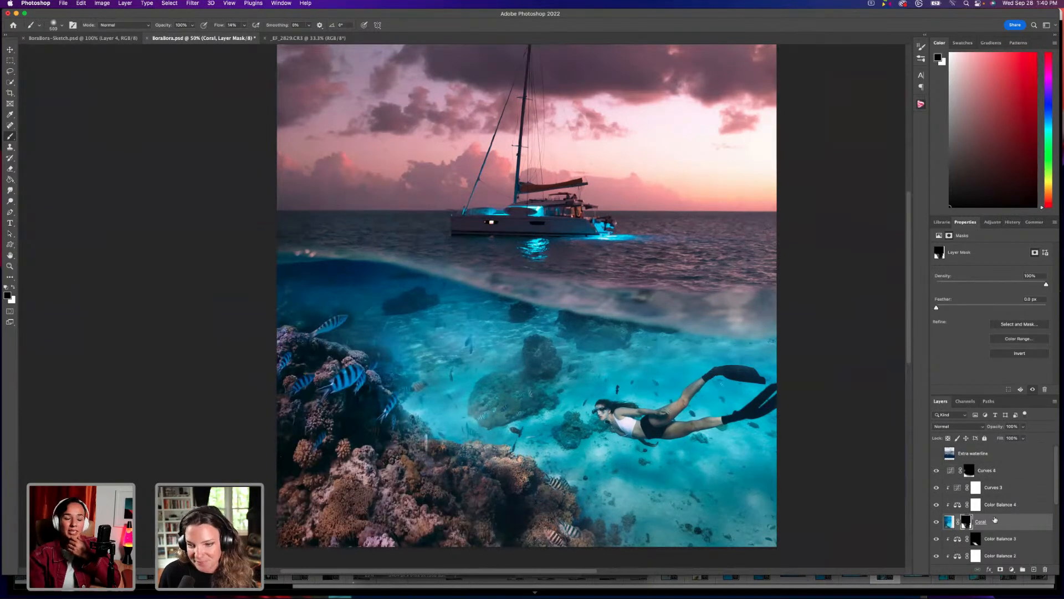
{"action": "scroll", "coordinate": [970, 522], "scroll_direction": "down", "scroll_amount": 3}
{"action": "left_click", "coordinate": [976, 532]}
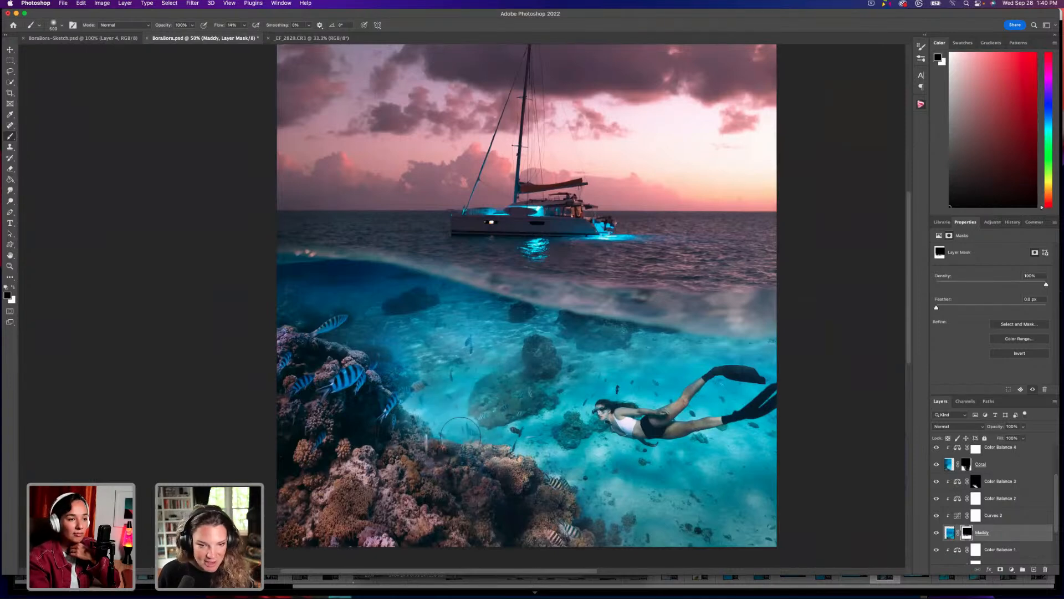
{"action": "key", "text": "super+z"}
{"action": "key", "text": "super+shift+z"}
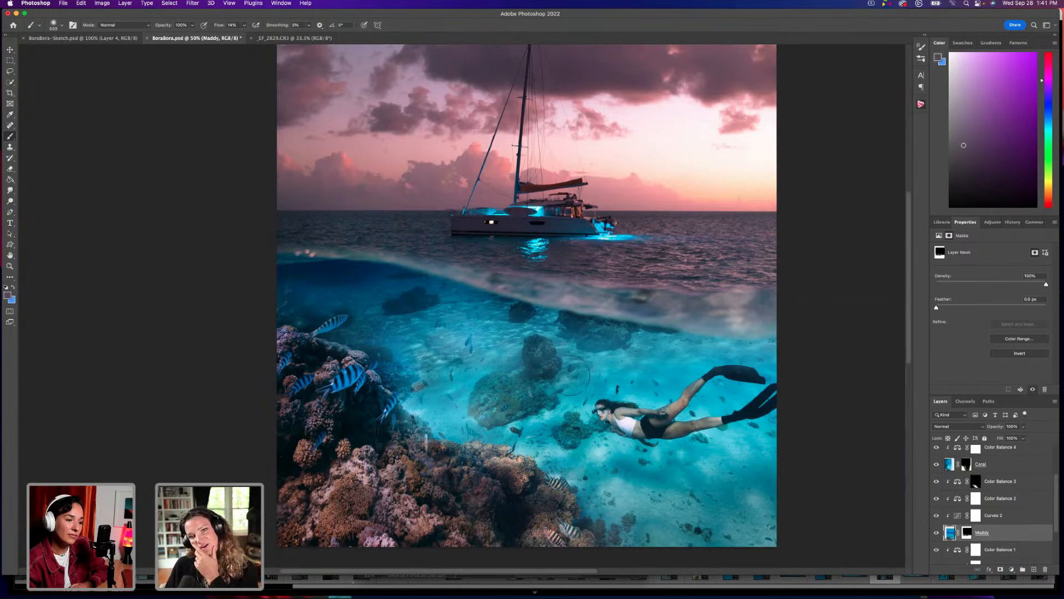
{"action": "left_click", "coordinate": [10, 49]}
{"action": "left_click", "coordinate": [333, 480]}
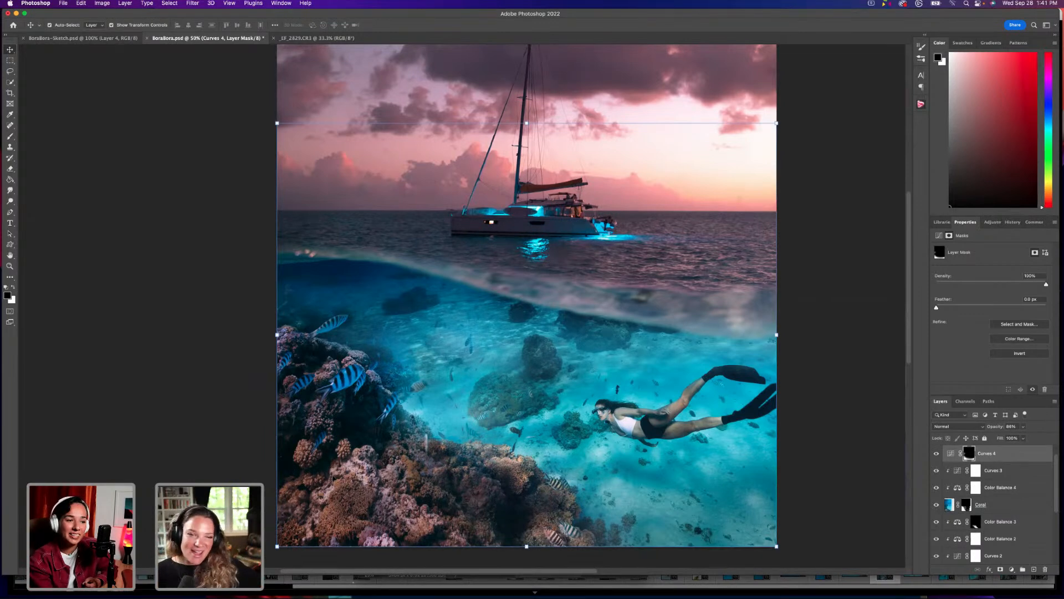
{"action": "left_click", "coordinate": [10, 137]}
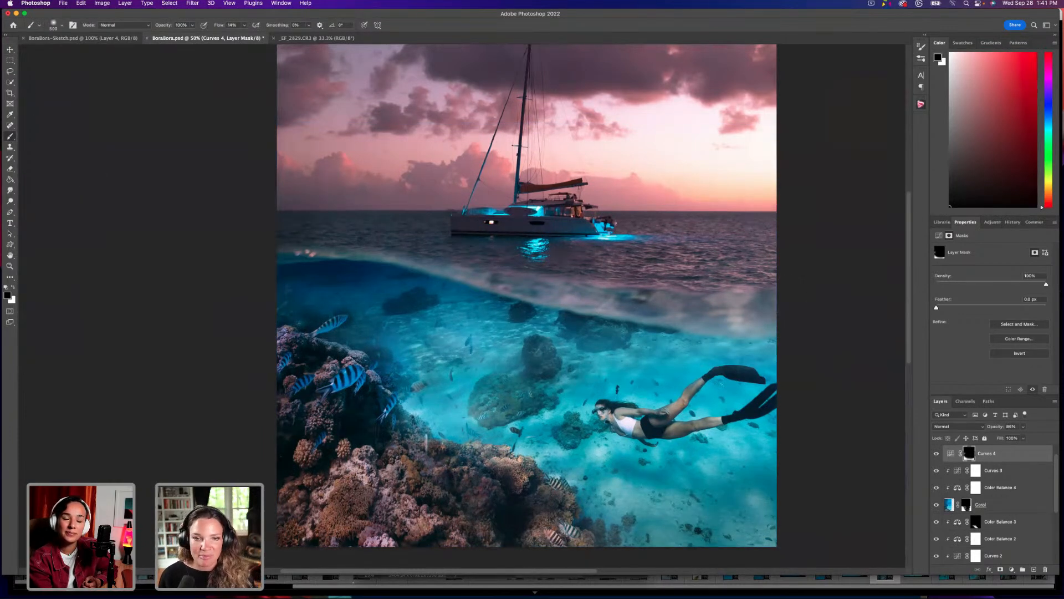
Convert the Boat Sunset layer to a smart object.
{"action": "key", "text": "super+equal"}
{"action": "key", "text": "super+equal"}
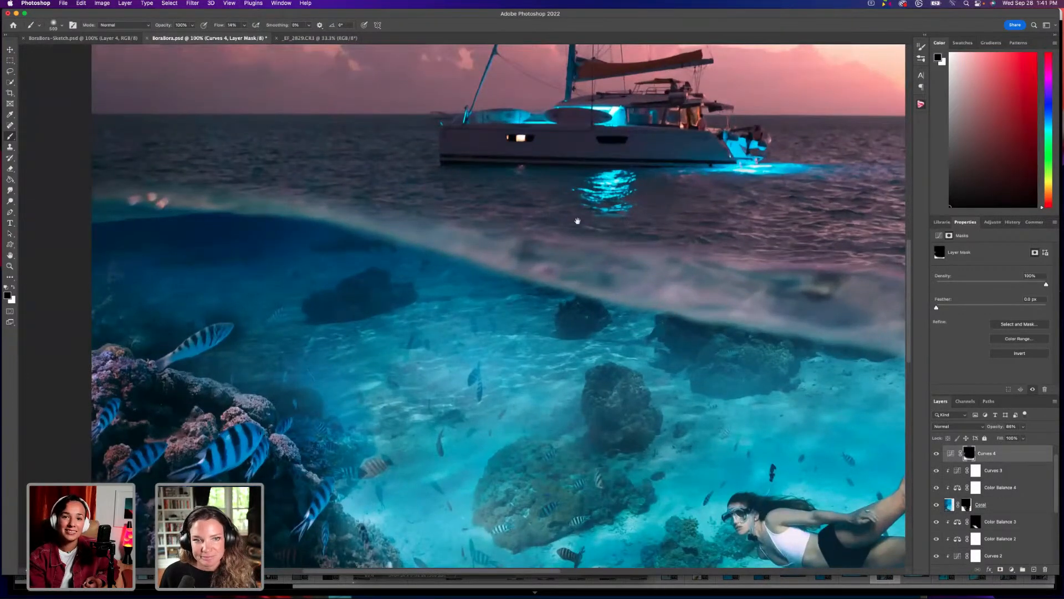
{"action": "left_click_drag", "start_coordinate": [680, 226], "coordinate": [489, 306]}
{"action": "left_click_drag", "start_coordinate": [438, 260], "coordinate": [514, 281]}
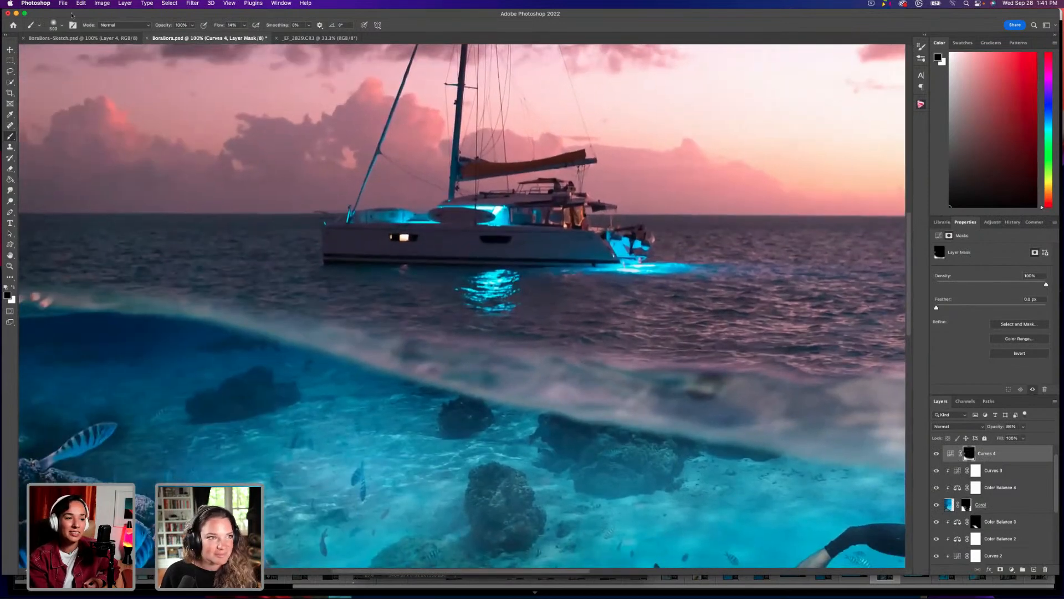
{"action": "key", "text": "v"}
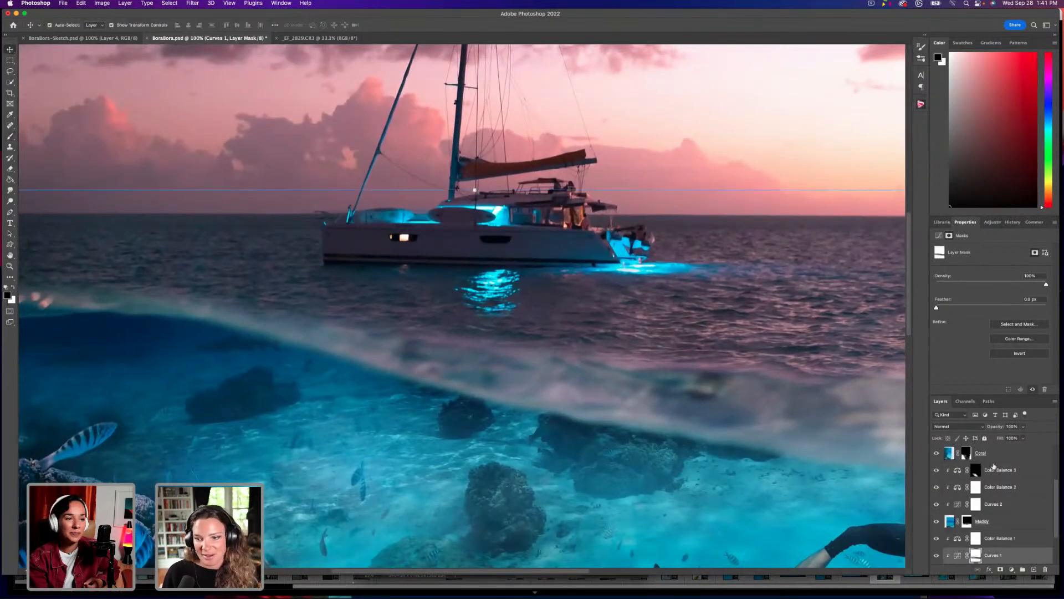
{"action": "scroll", "coordinate": [988, 531], "scroll_direction": "down", "scroll_amount": 3}
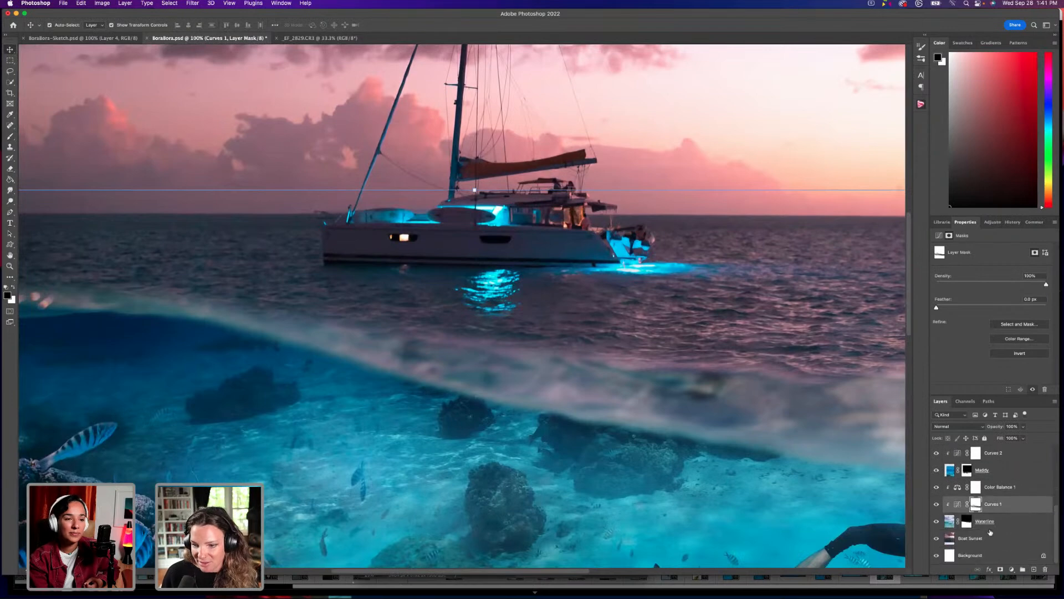
{"action": "left_click", "coordinate": [951, 542]}
{"action": "right_click", "coordinate": [950, 543]}
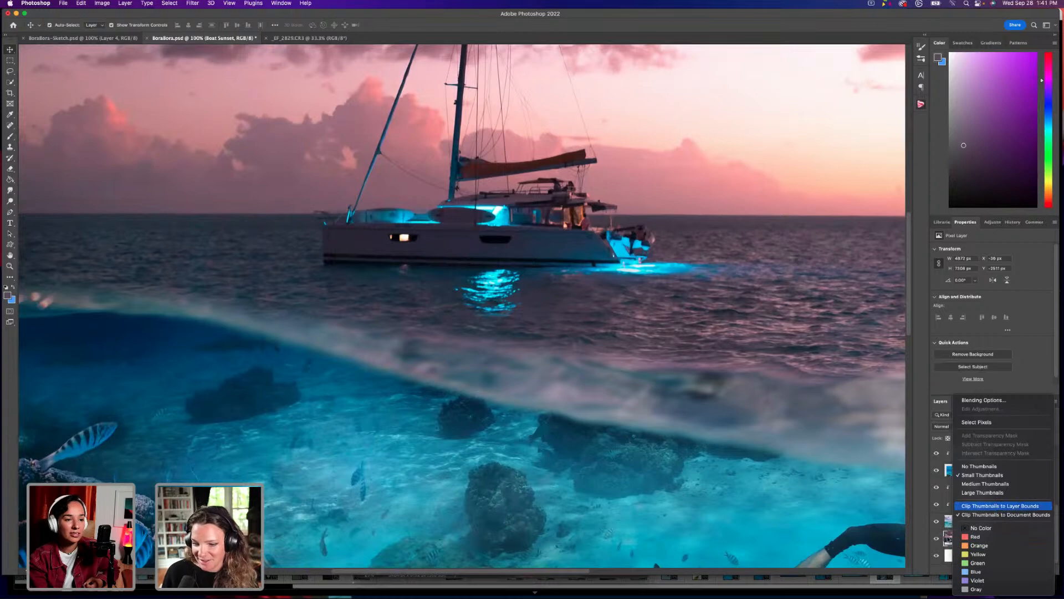
{"action": "left_click", "coordinate": [949, 539]}
{"action": "key", "text": "super+0"}
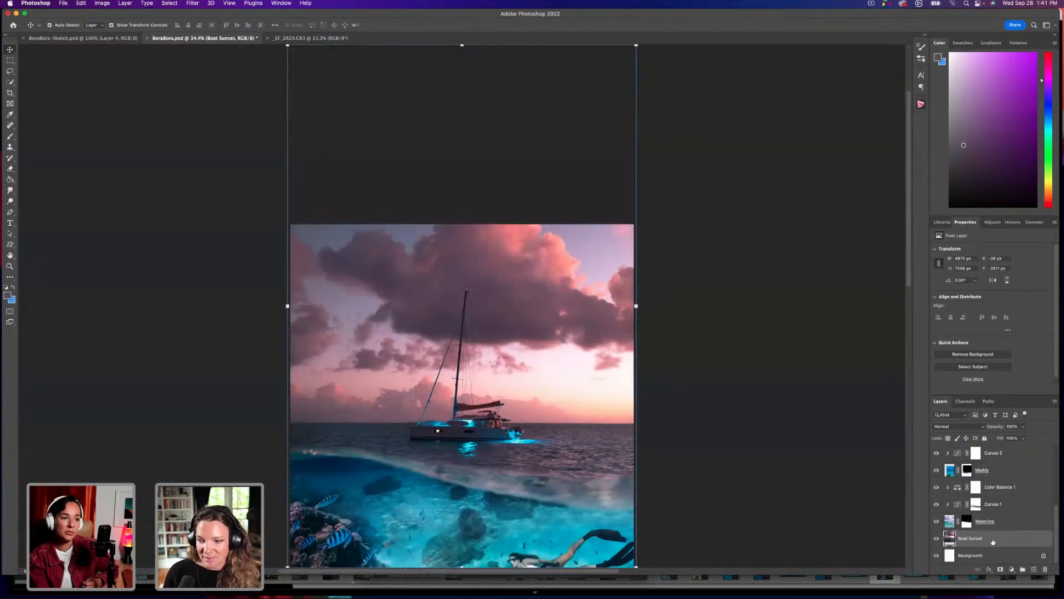
{"action": "scroll", "coordinate": [561, 379], "scroll_direction": "down", "scroll_amount": 3}
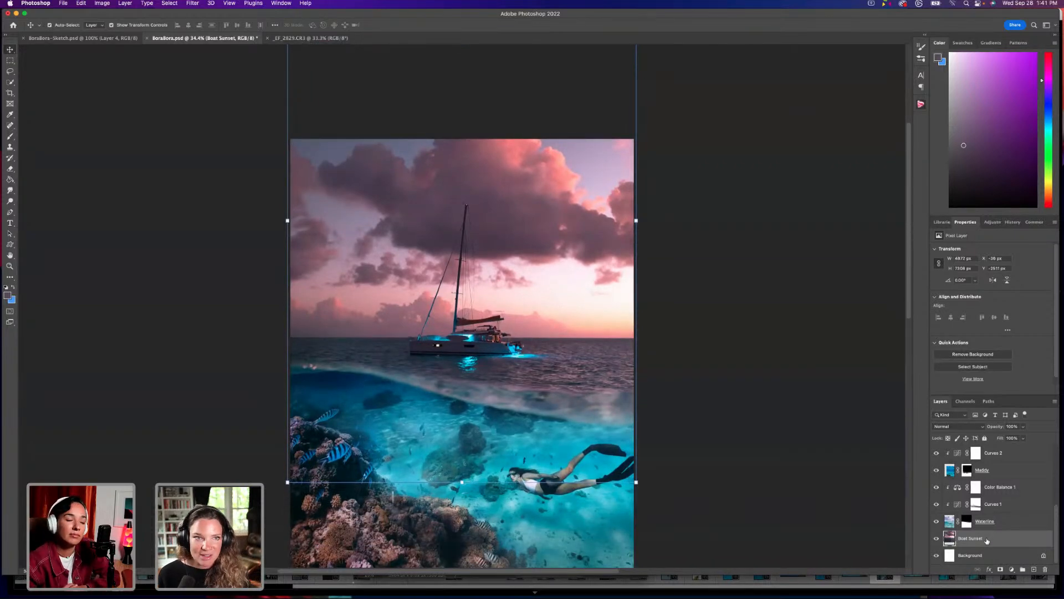
{"action": "key", "text": "super+1"}
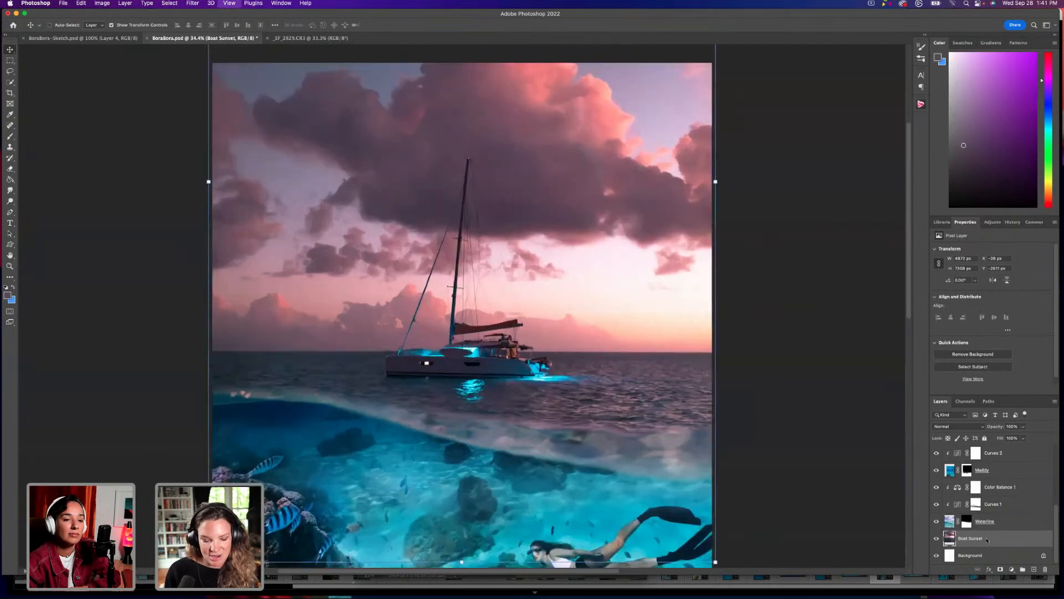
{"action": "scroll", "coordinate": [559, 342], "scroll_direction": "down", "scroll_amount": 5}
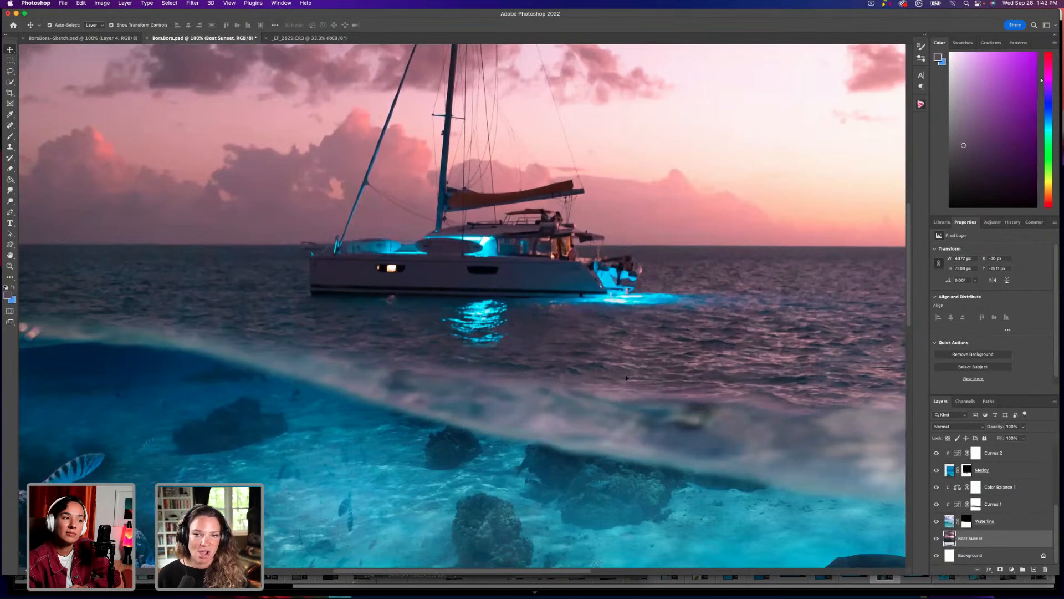
{"action": "right_click", "coordinate": [998, 539]}
{"action": "left_click", "coordinate": [949, 312]}
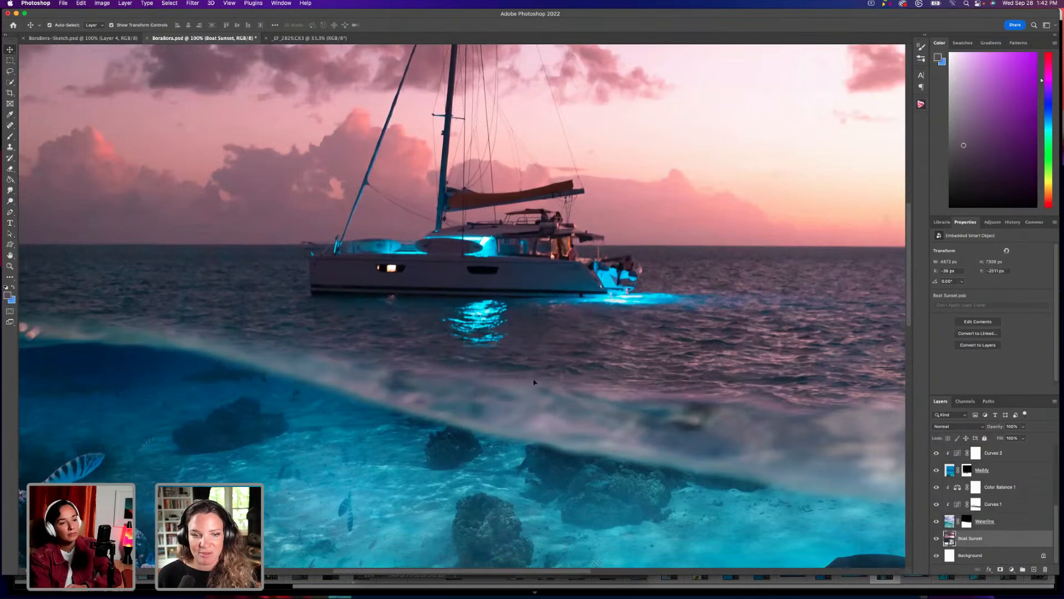
Apply a Gaussian Blur smart filter with a 3.7 pixel radius to the Boat Sunset layer.
{"action": "left_click", "coordinate": [192, 3]}
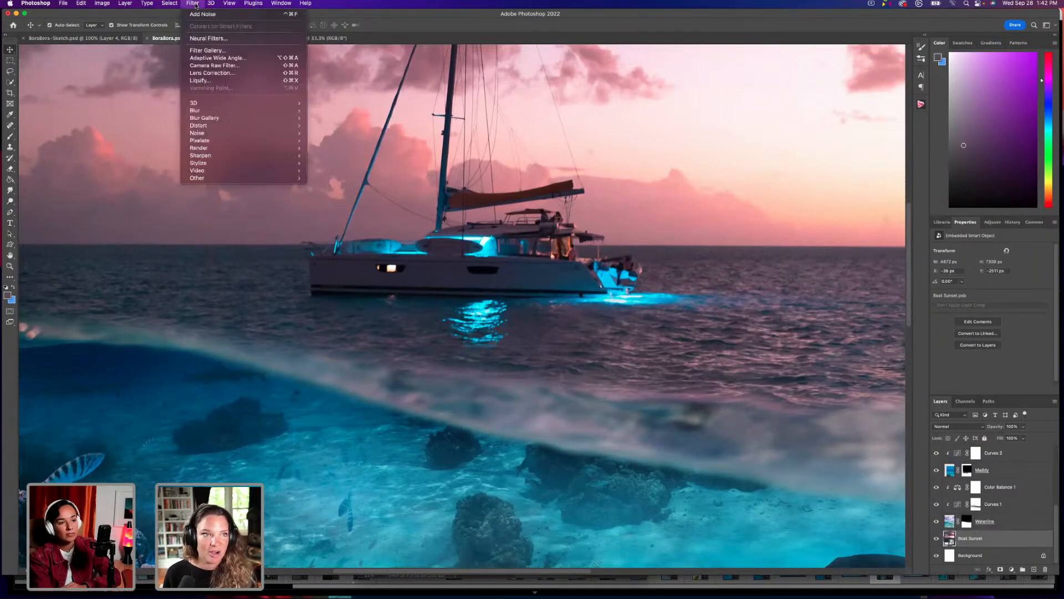
{"action": "mouse_move", "coordinate": [221, 110]}
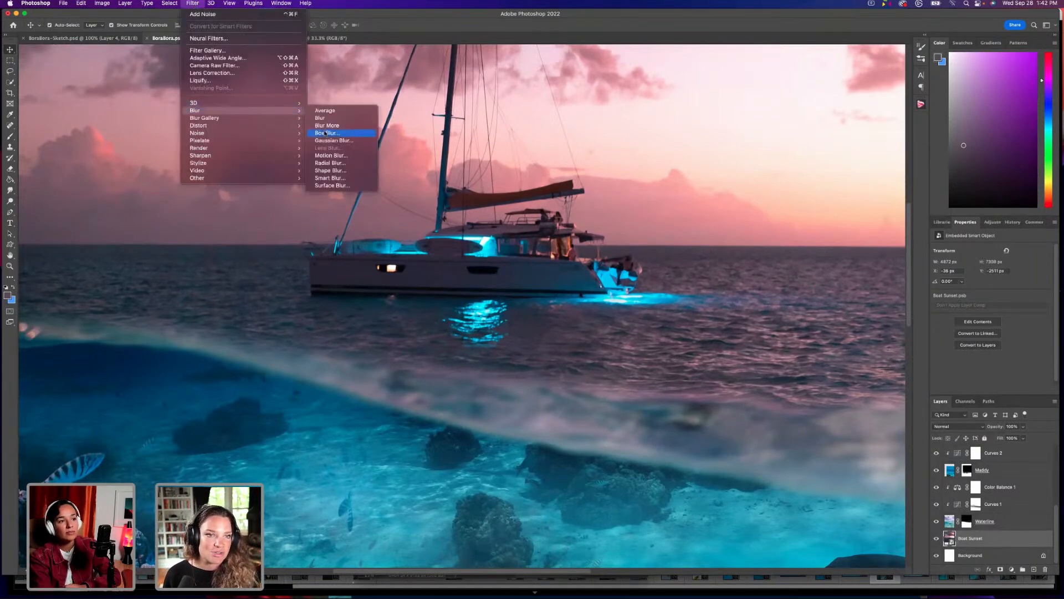
{"action": "mouse_move", "coordinate": [263, 118]}
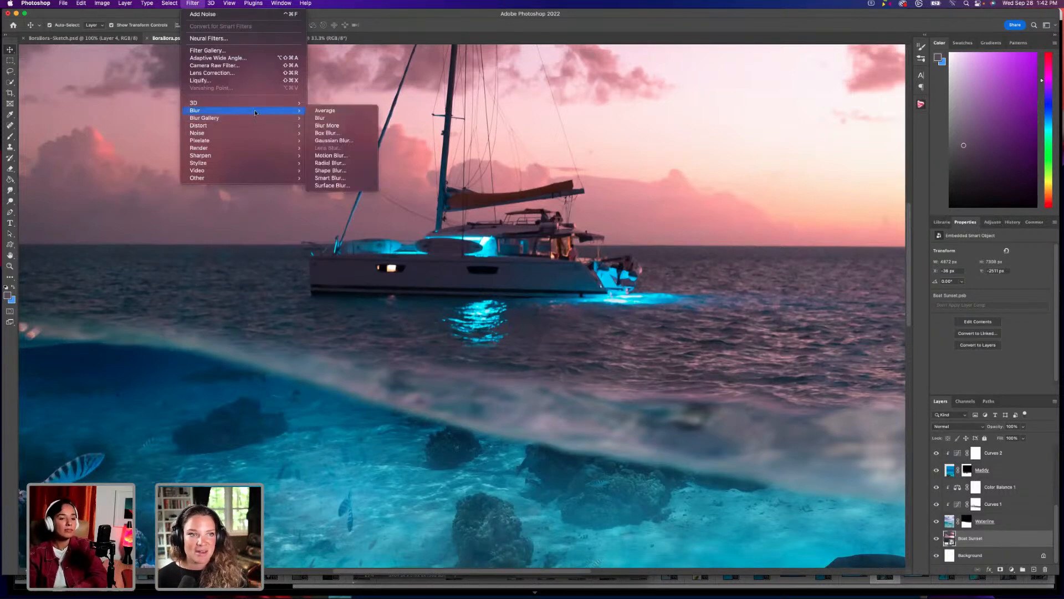
{"action": "left_click", "coordinate": [329, 141]}
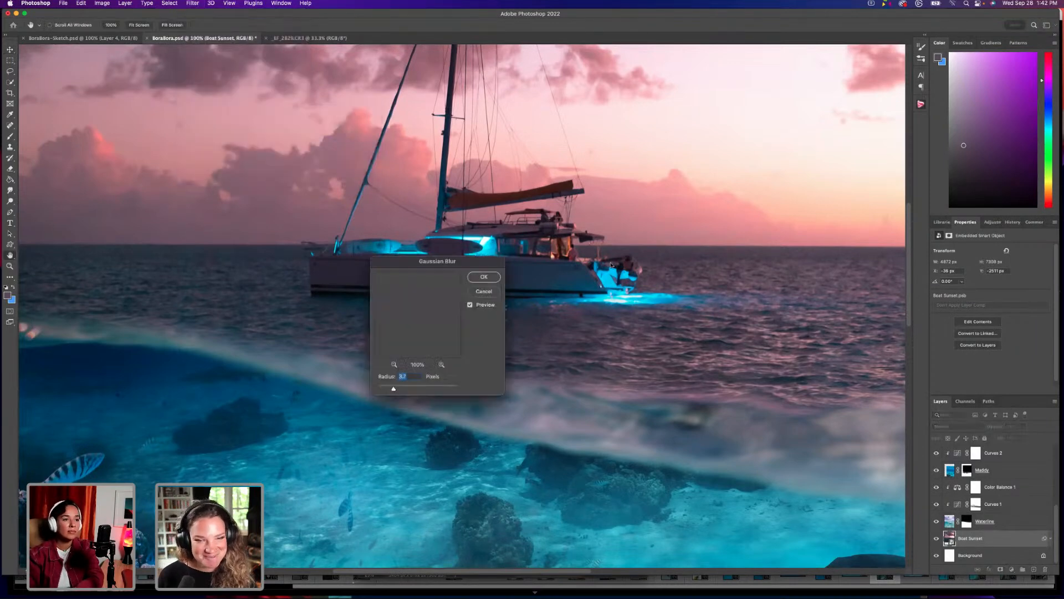
{"action": "left_click_drag", "start_coordinate": [401, 288], "coordinate": [341, 285]}
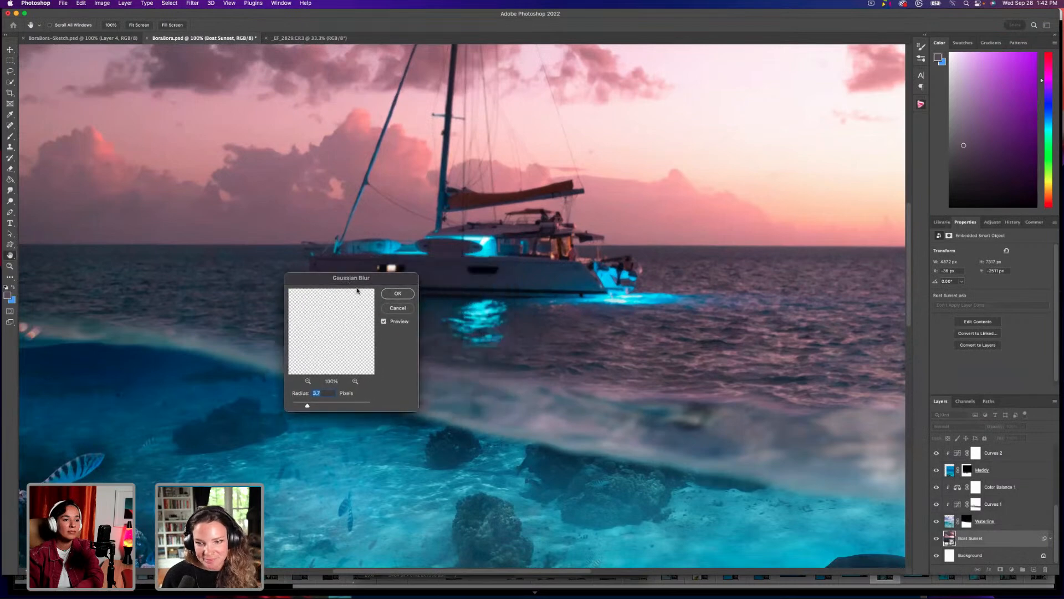
{"action": "left_click", "coordinate": [393, 295]}
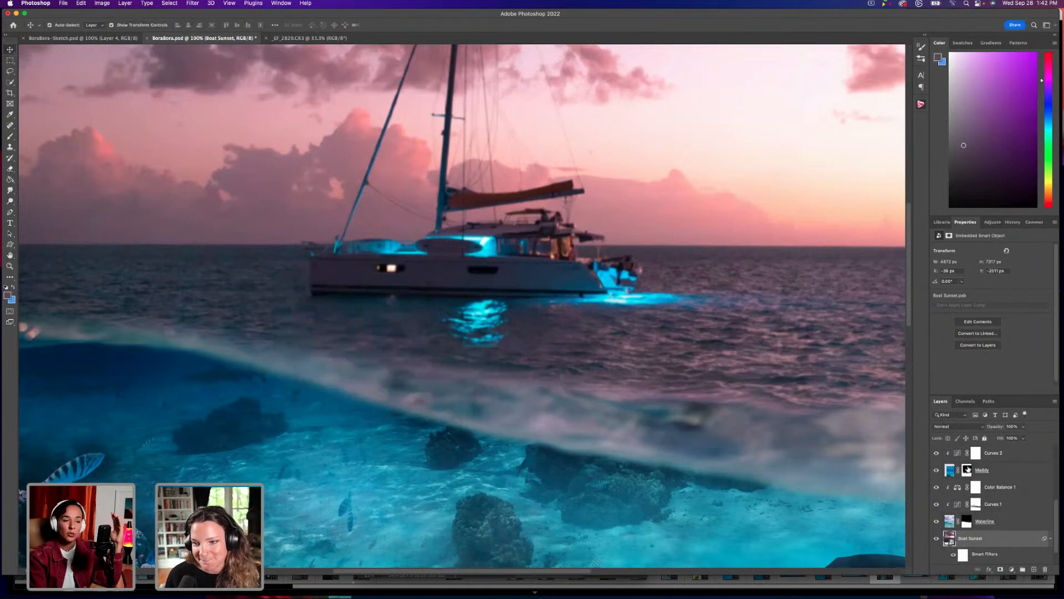
Review the layer stack from the Curves 4 adjustment down to the Boat Sunset smart filters and select the Waterline layer.
{"action": "scroll", "coordinate": [971, 494], "scroll_direction": "up", "scroll_amount": 3}
{"action": "scroll", "coordinate": [973, 495], "scroll_direction": "down", "scroll_amount": 1}
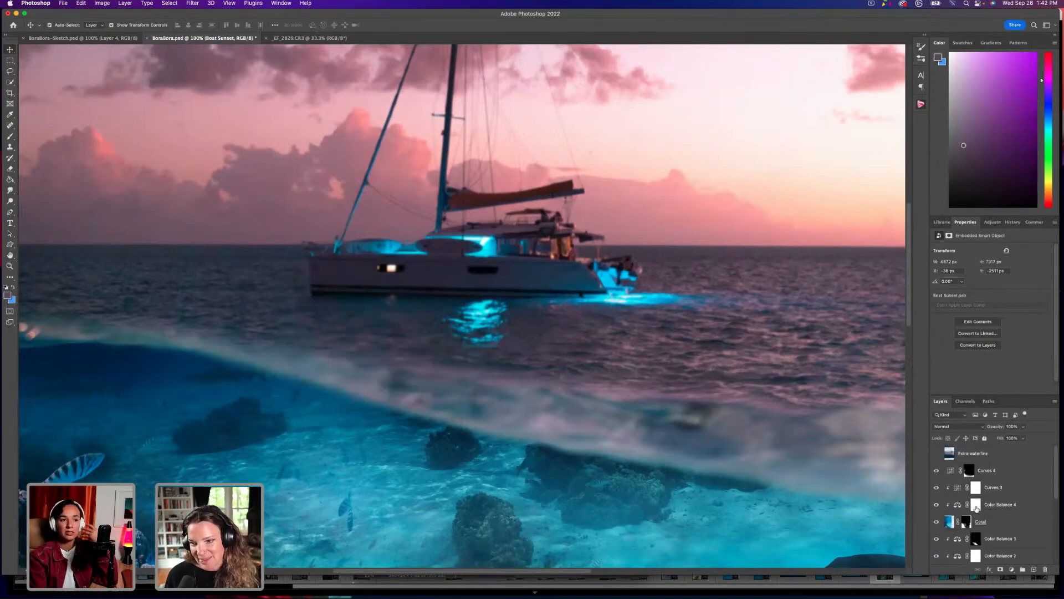
{"action": "scroll", "coordinate": [974, 501], "scroll_direction": "down", "scroll_amount": 1}
{"action": "scroll", "coordinate": [976, 509], "scroll_direction": "down", "scroll_amount": 2}
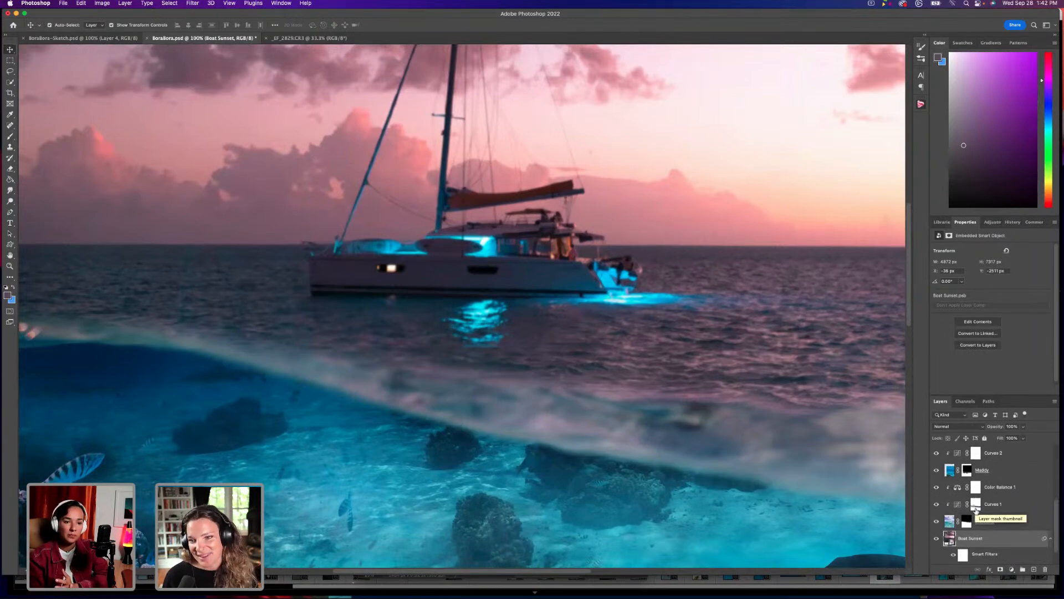
{"action": "scroll", "coordinate": [976, 511], "scroll_direction": "down", "scroll_amount": 1}
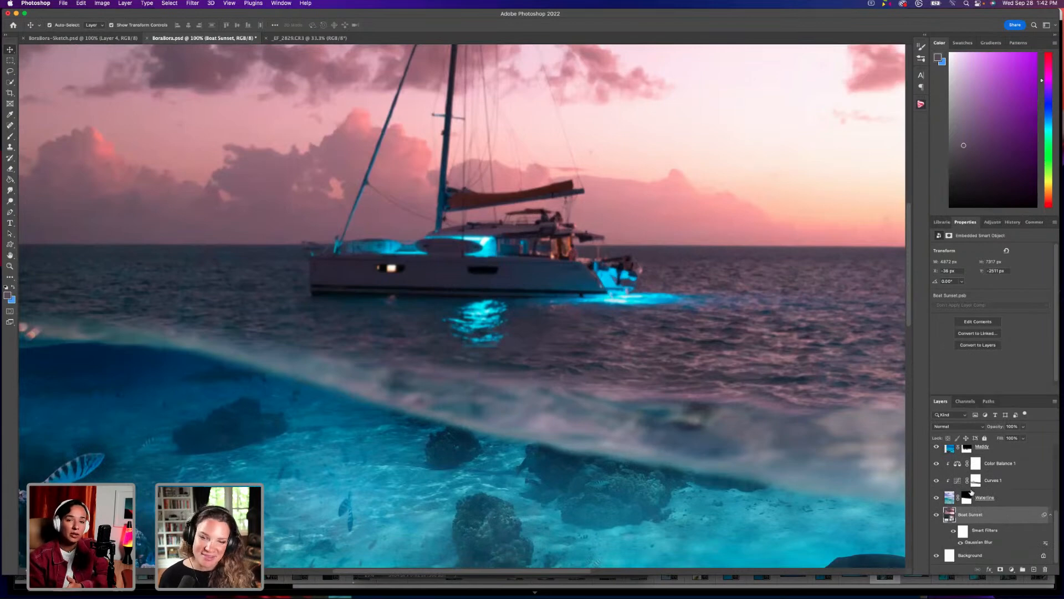
{"action": "scroll", "coordinate": [955, 477], "scroll_direction": "up", "scroll_amount": 1}
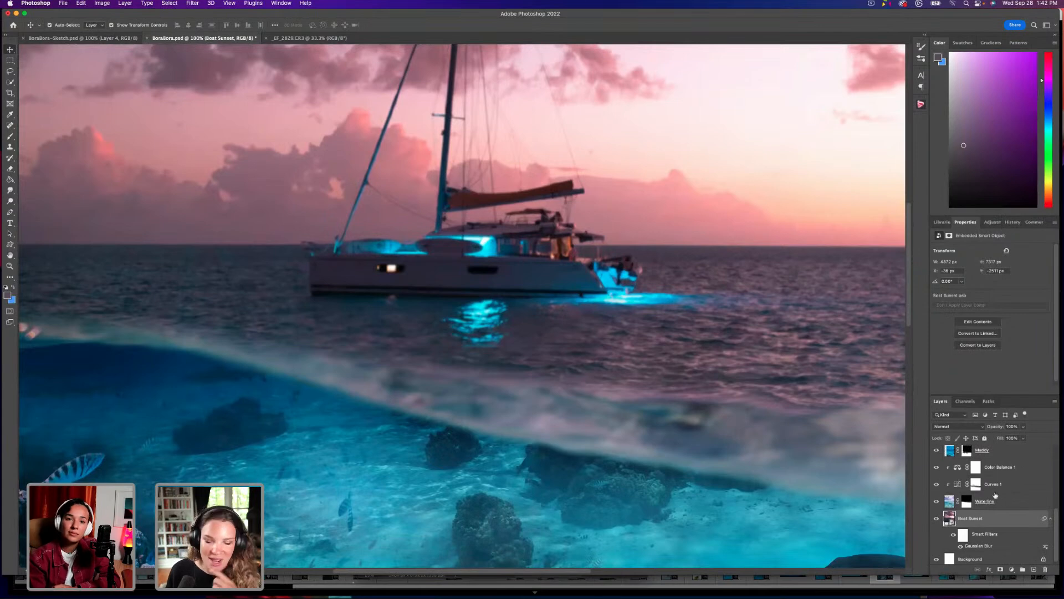
{"action": "left_click", "coordinate": [952, 502]}
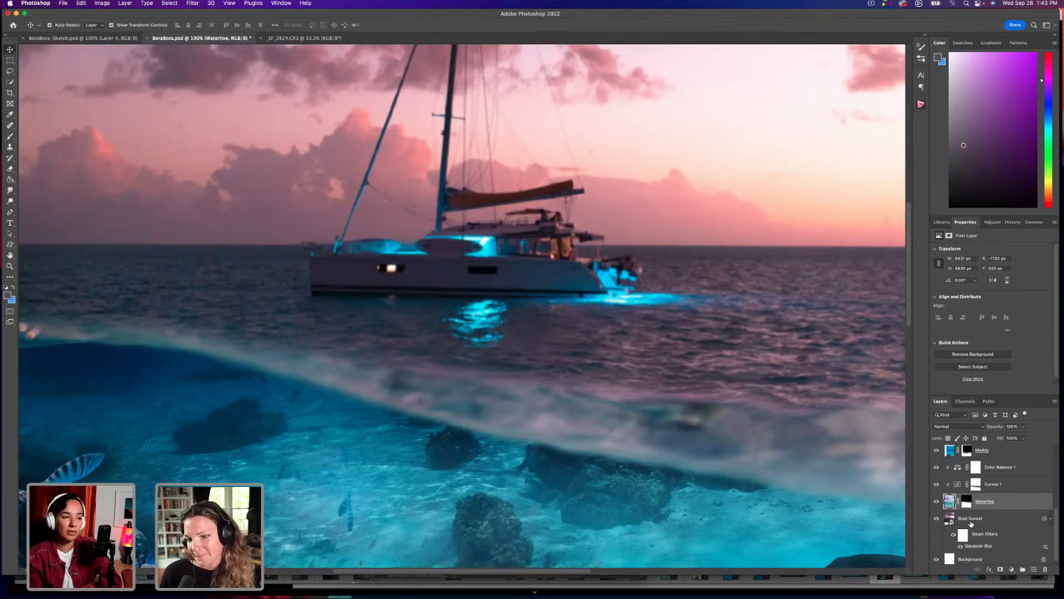
Invert the Boat Sunset smart filter mask to black, comparing the boat scene with and without the Gaussian Blur.
{"action": "scroll", "coordinate": [971, 524], "scroll_direction": "down", "scroll_amount": 1}
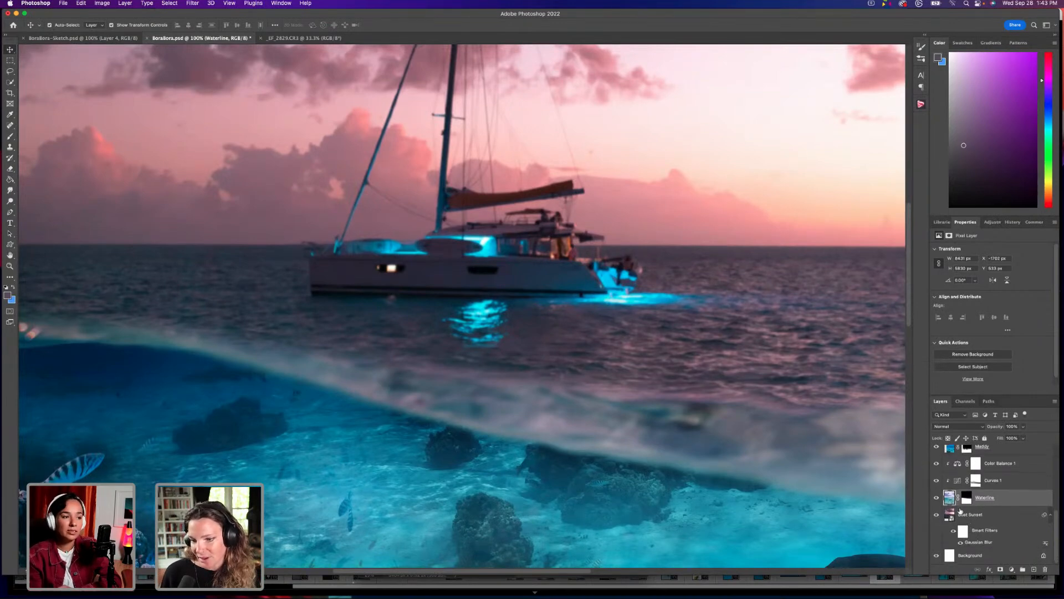
{"action": "left_click", "coordinate": [964, 534]}
{"action": "left_click", "coordinate": [964, 532]}
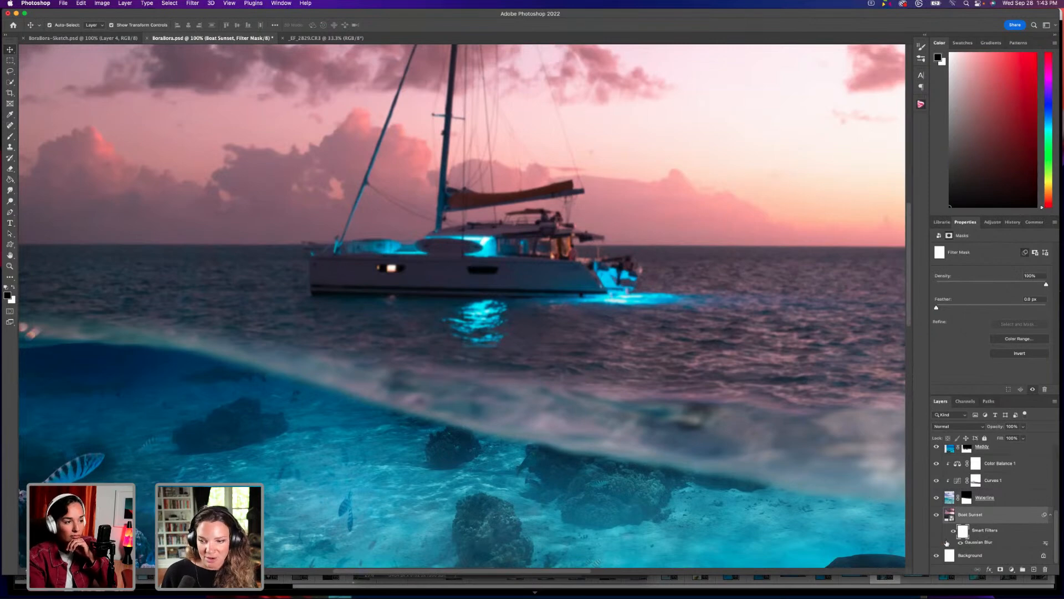
{"action": "key", "text": "super+i"}
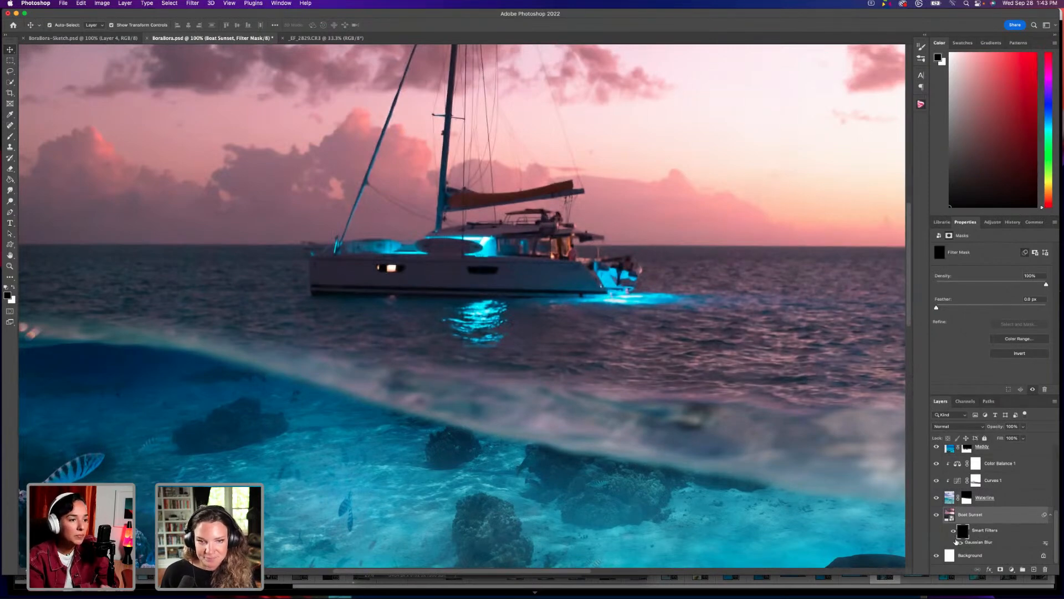
{"action": "left_click", "coordinate": [936, 515]}
{"action": "left_click", "coordinate": [936, 515]}
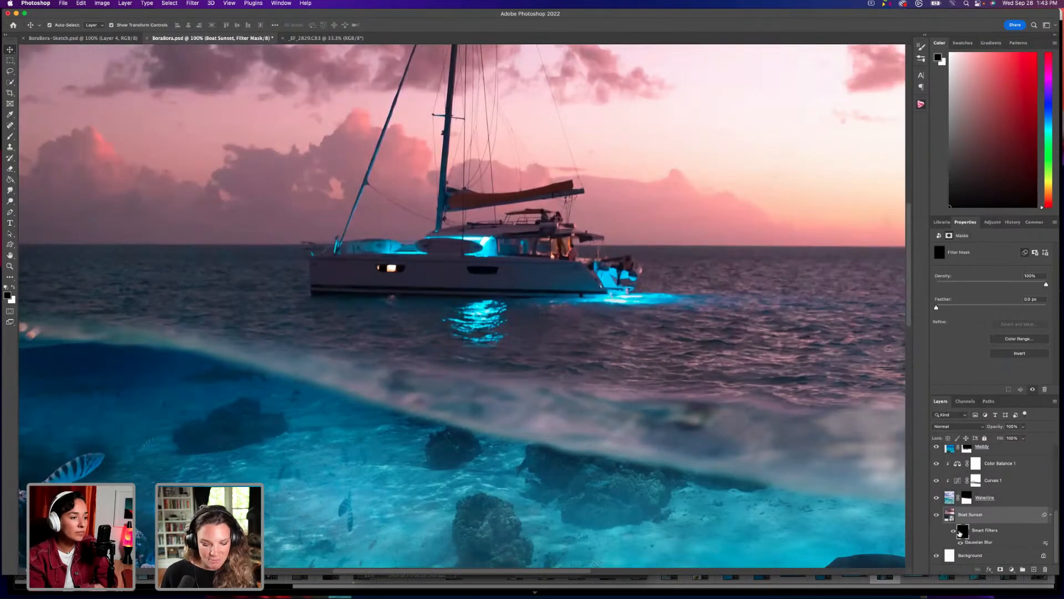
{"action": "key", "text": "super+i"}
{"action": "key", "text": "super+i"}
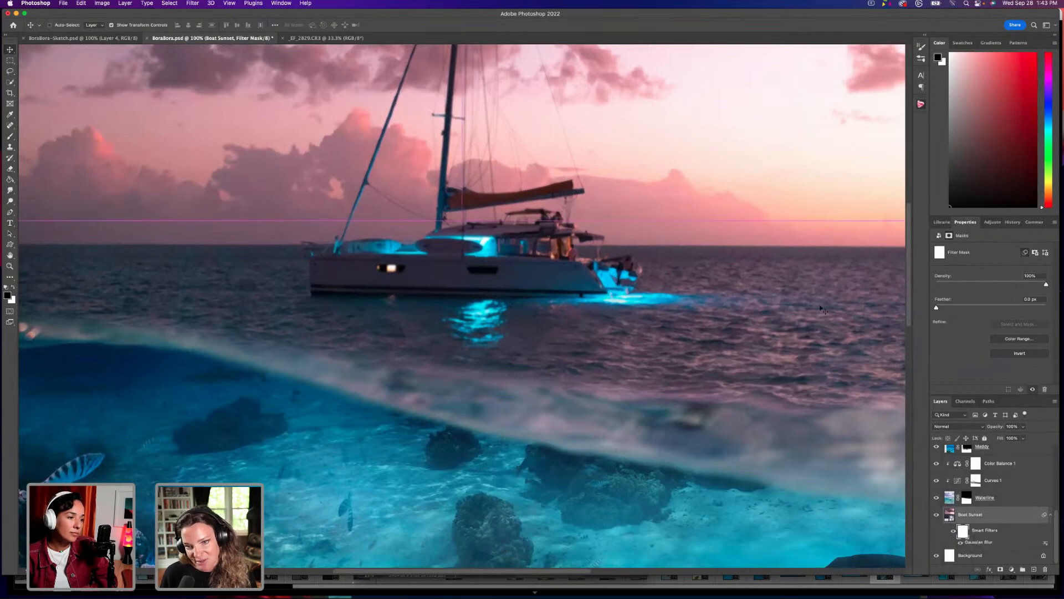
{"action": "key", "text": "super+i"}
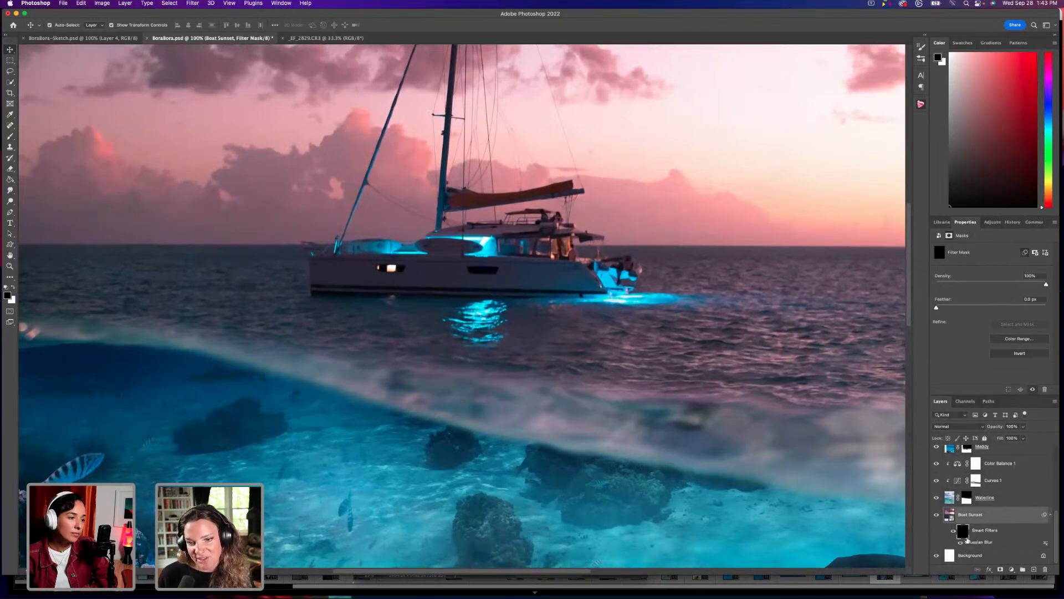
Paint white on the Boat Sunset filter mask with the Brush at 14% flow to blur the sea just above the waterline.
{"action": "left_click", "coordinate": [14, 287]}
{"action": "left_click", "coordinate": [10, 137]}
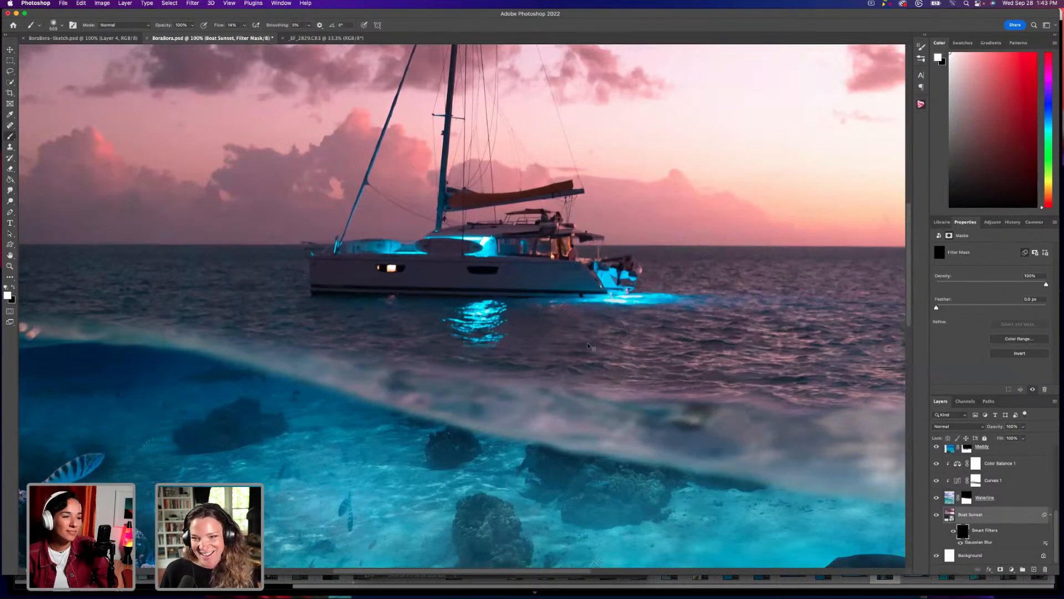
{"action": "key", "text": "super+minus"}
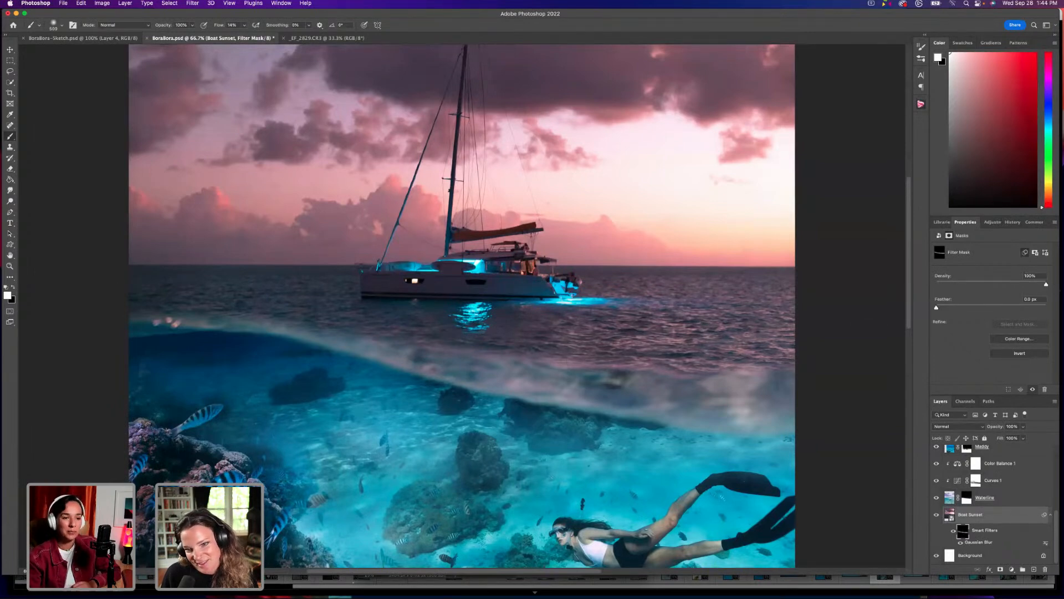
{"action": "key", "text": "super+1"}
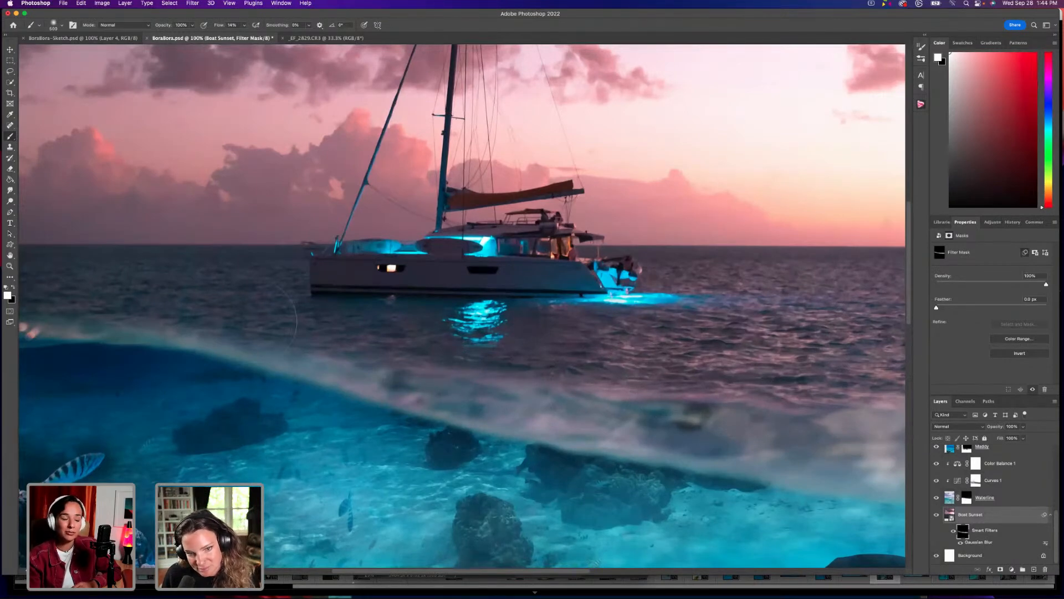
{"action": "left_click_drag", "start_coordinate": [670, 364], "coordinate": [540, 351]}
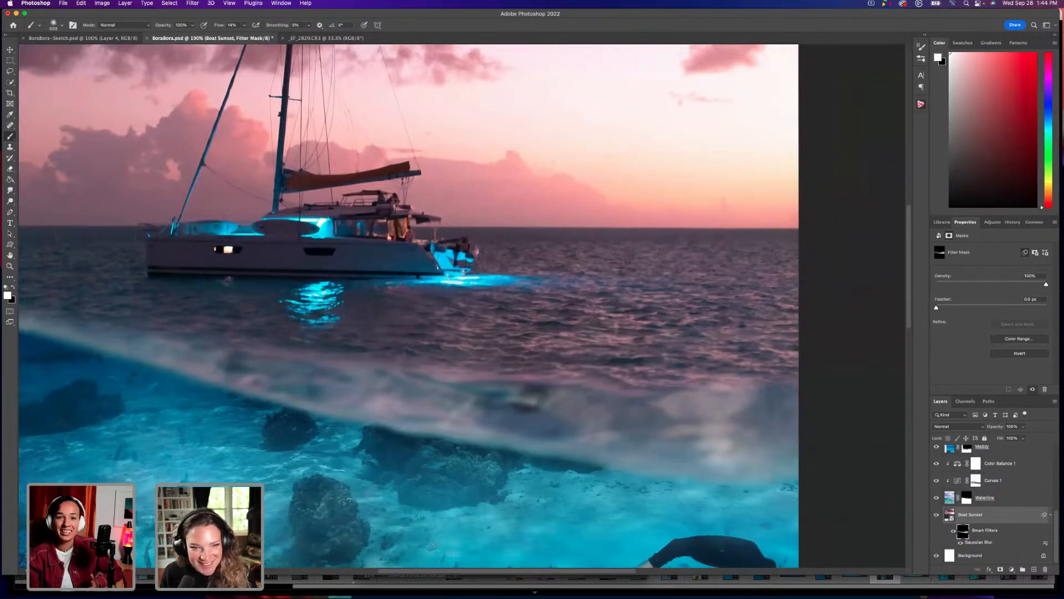
{"action": "left_click_drag", "start_coordinate": [247, 337], "coordinate": [546, 344]}
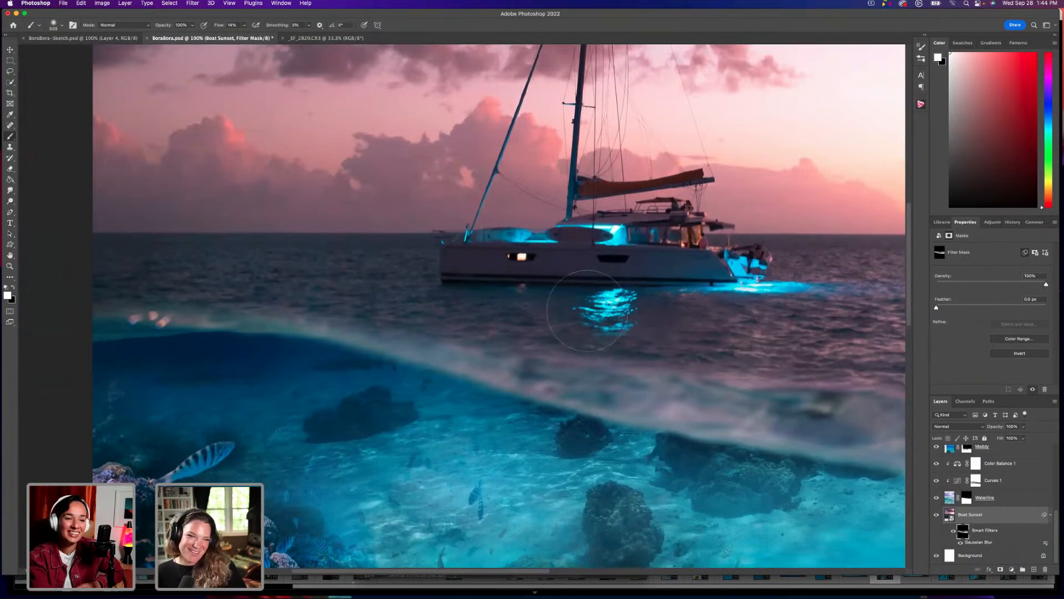
{"action": "scroll", "coordinate": [586, 311], "scroll_direction": "right", "scroll_amount": 5}
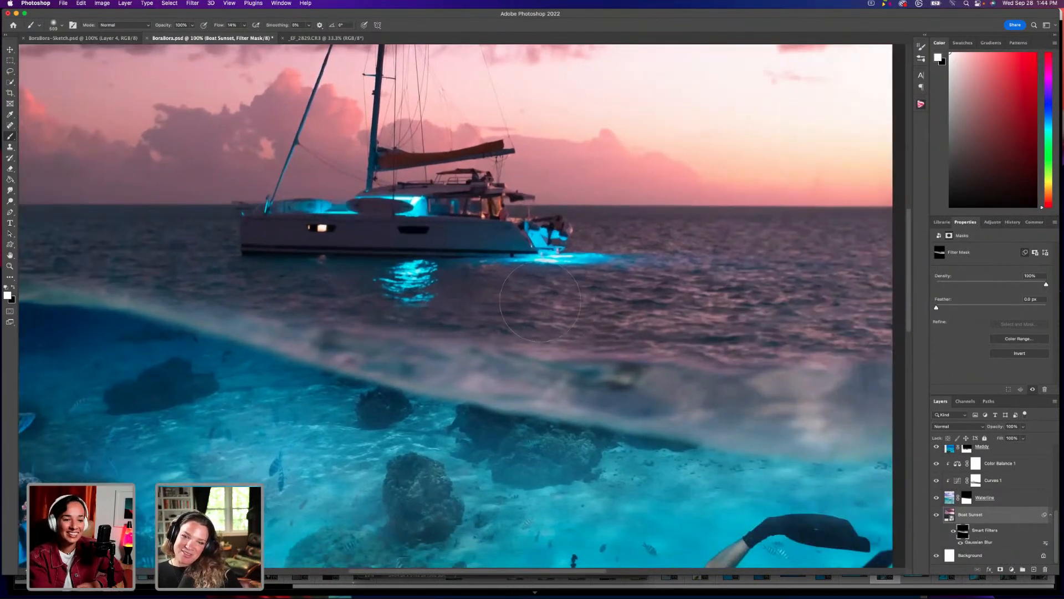
{"action": "scroll", "coordinate": [612, 308], "scroll_direction": "right", "scroll_amount": 5}
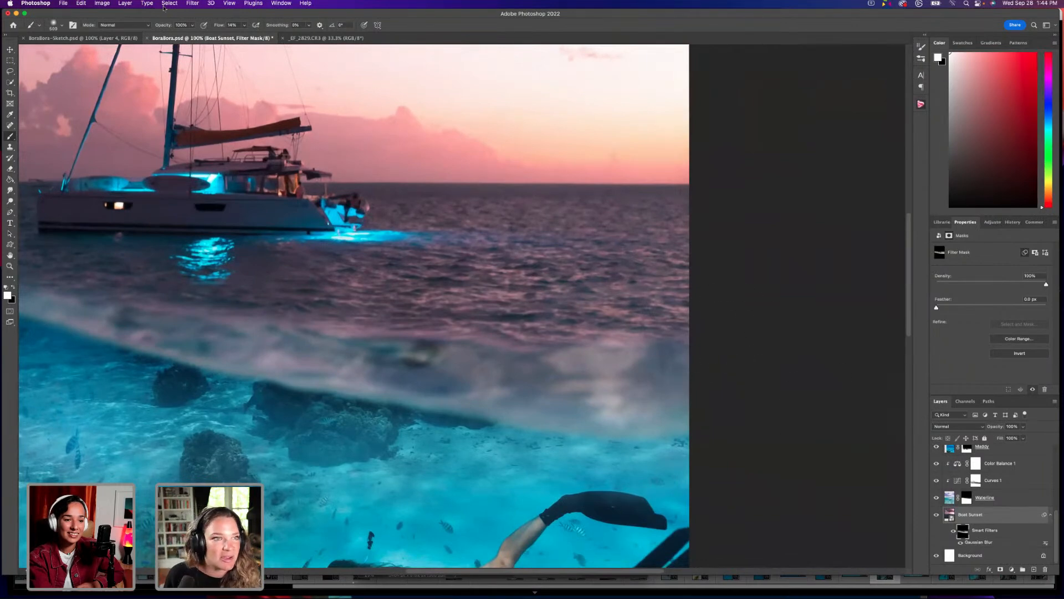
Apply Add Noise to the Boat Sunset filter mask with Uniform distribution and an amount of about 110%, trying Gaussian for comparison.
{"action": "left_click", "coordinate": [193, 4]}
{"action": "mouse_move", "coordinate": [224, 135]}
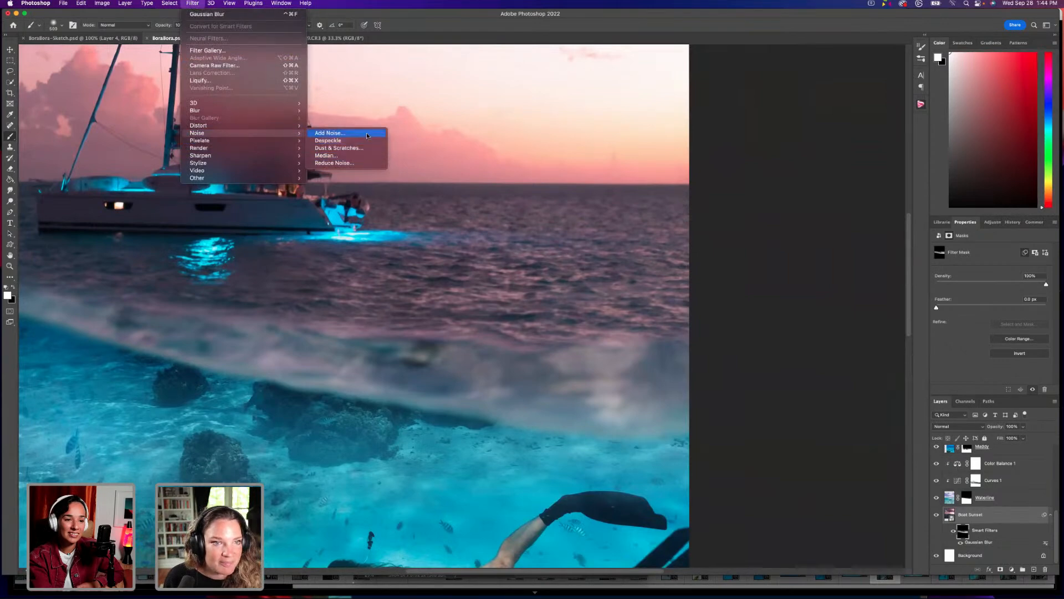
{"action": "left_click", "coordinate": [367, 134]}
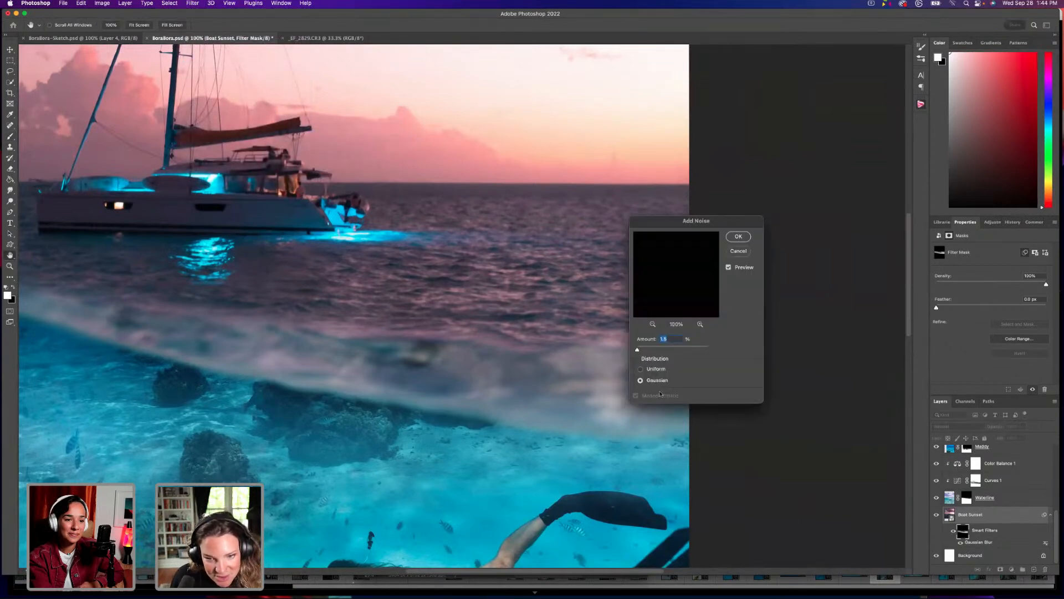
{"action": "left_click", "coordinate": [640, 369]}
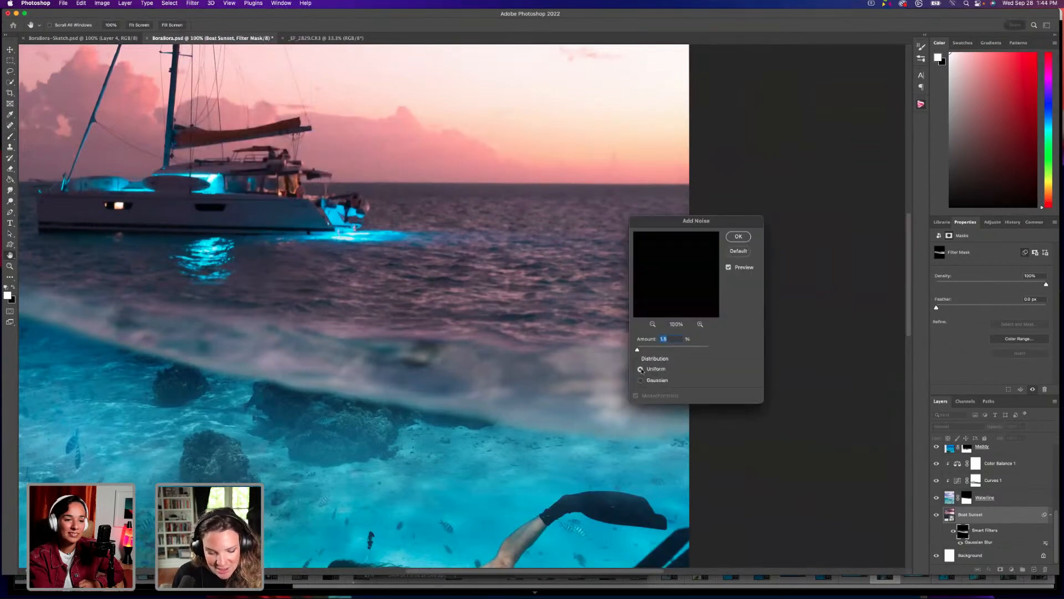
{"action": "key", "text": "super+equal"}
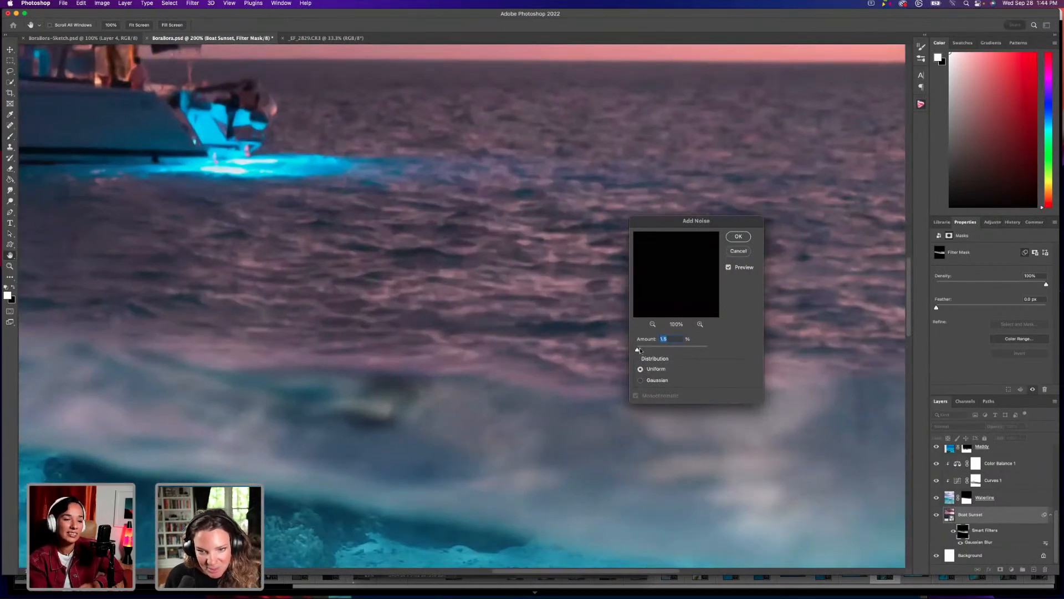
{"action": "left_click_drag", "start_coordinate": [637, 349], "coordinate": [642, 350]}
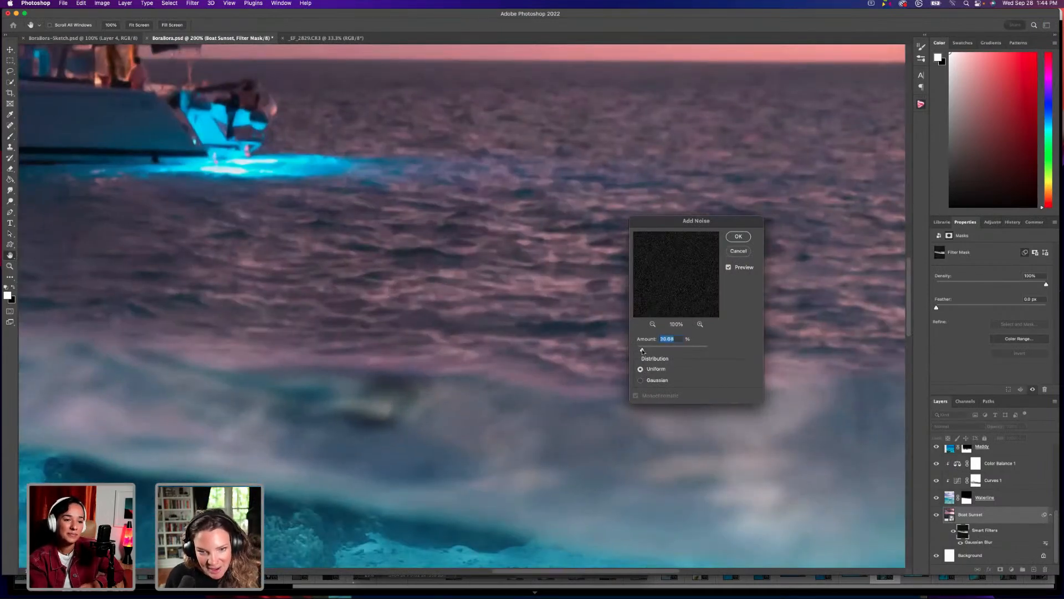
{"action": "left_click_drag", "start_coordinate": [642, 350], "coordinate": [662, 350]}
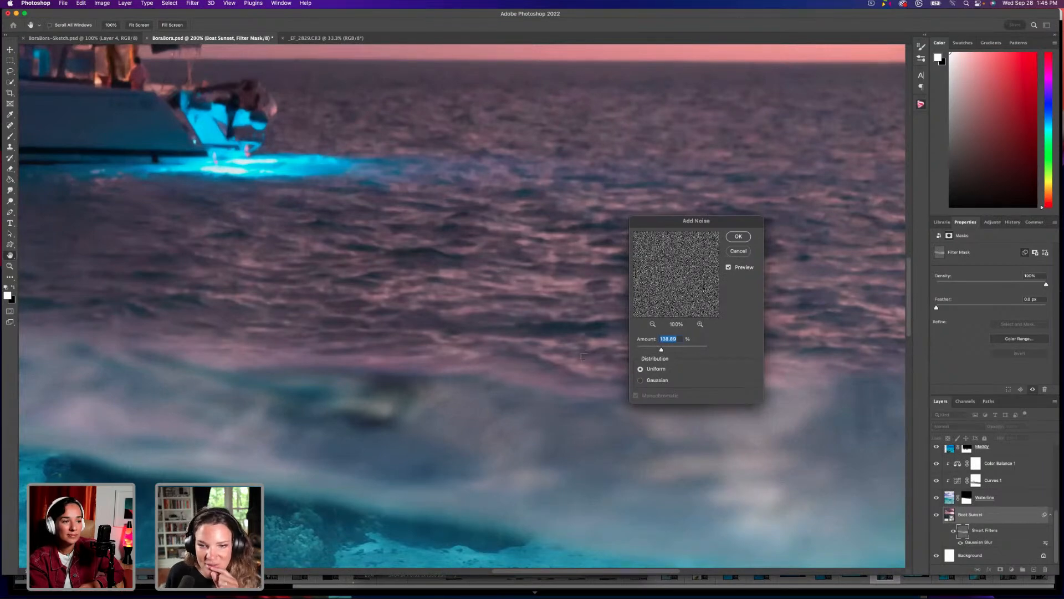
{"action": "left_click", "coordinate": [640, 379]}
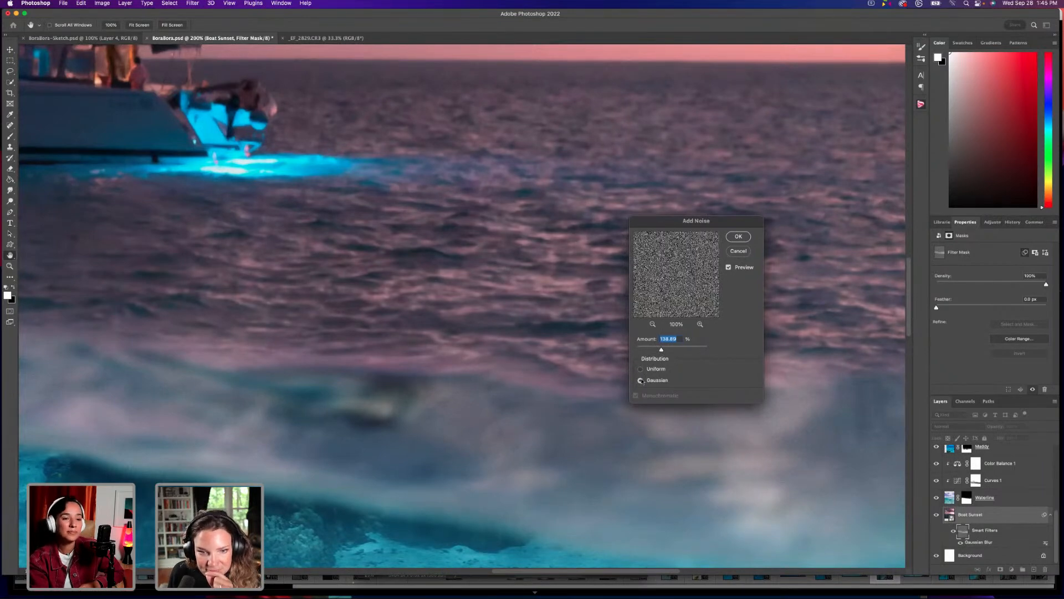
{"action": "left_click", "coordinate": [640, 368]}
{"action": "mouse_move", "coordinate": [661, 350]}
{"action": "left_mouse_down"}
{"action": "mouse_move", "coordinate": [693, 350]}
{"action": "mouse_move", "coordinate": [657, 350]}
{"action": "left_mouse_up"}
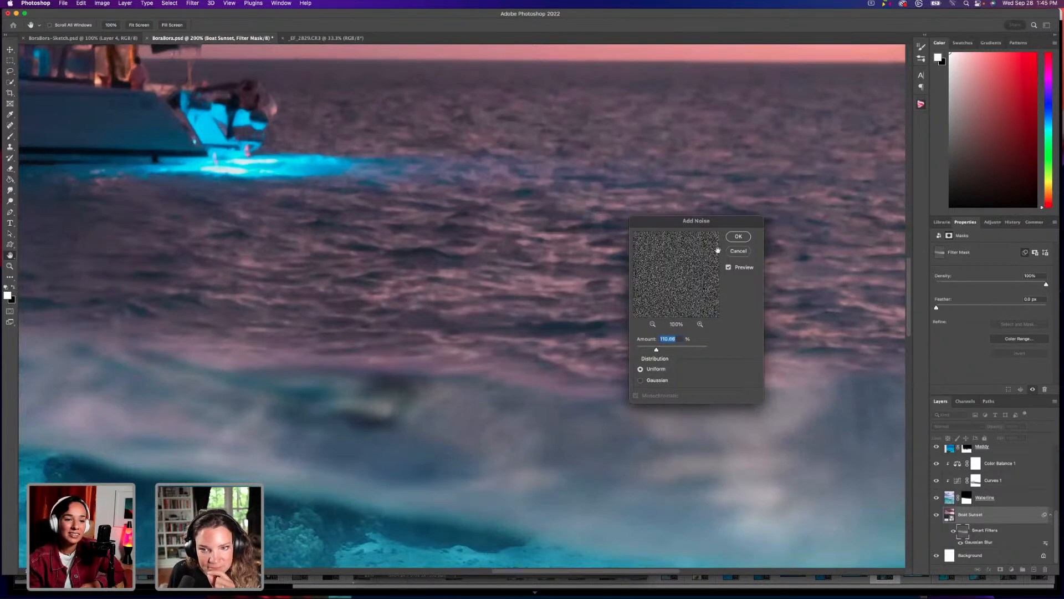
{"action": "left_click", "coordinate": [739, 237]}
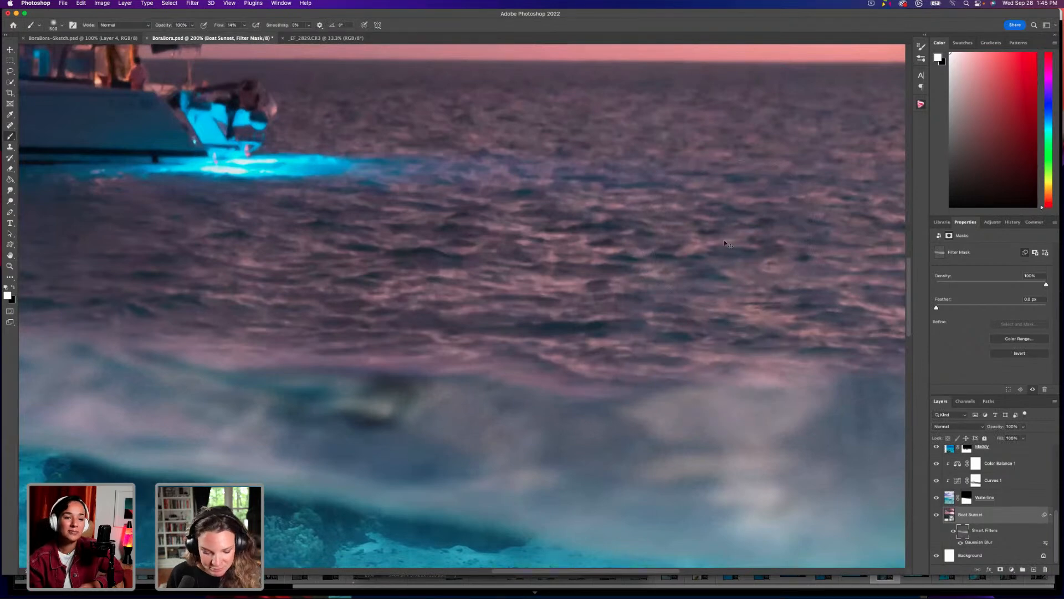
Examine the water transition around the boat and across the whole composite, and select the Curves 4 layer mask.
{"action": "key", "text": "super+minus"}
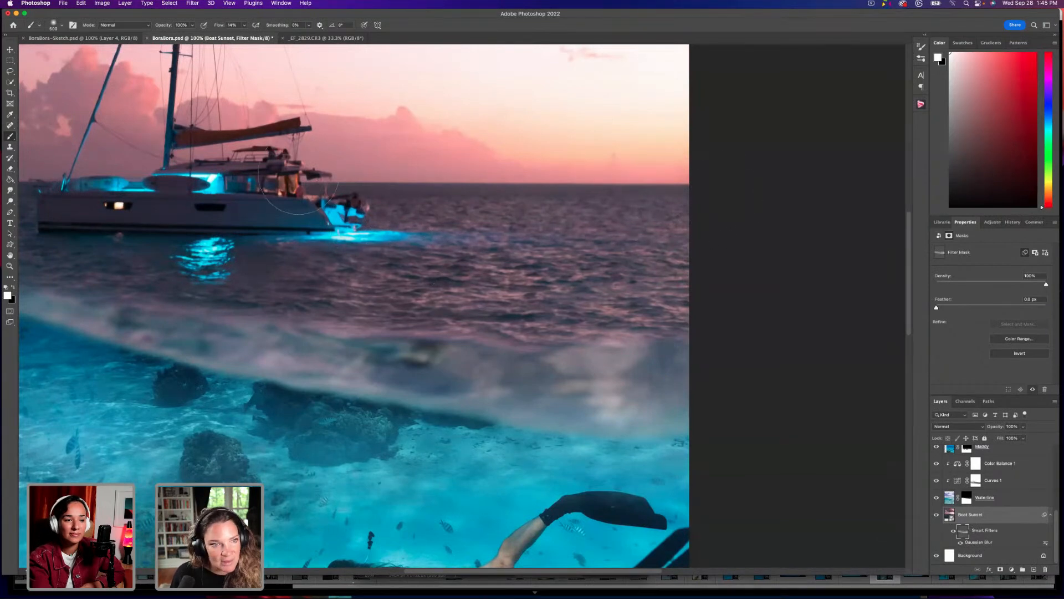
{"action": "left_click_drag", "start_coordinate": [287, 198], "coordinate": [577, 211]}
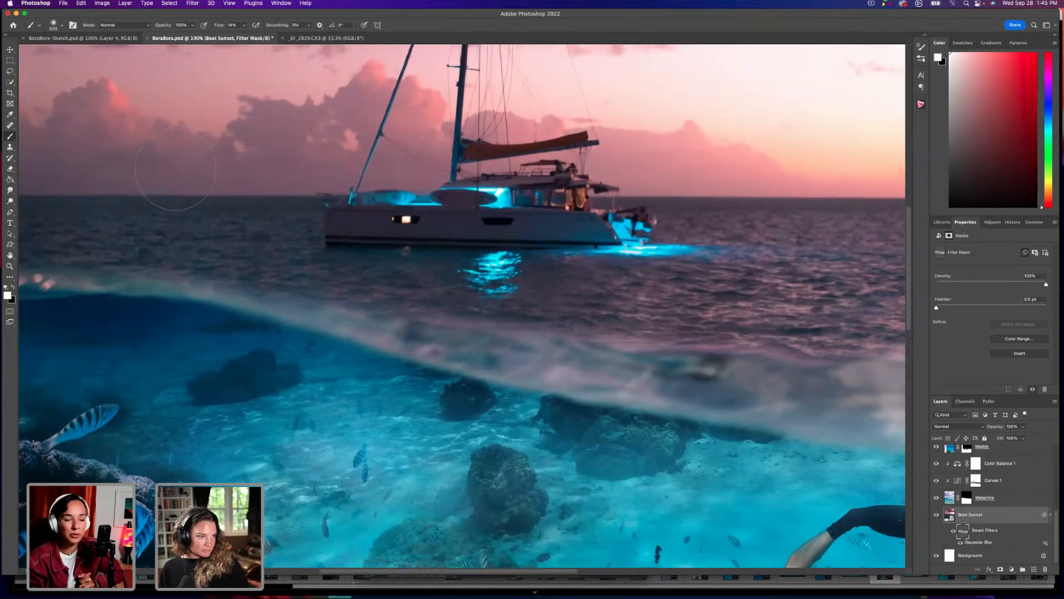
{"action": "key", "text": "super+minus"}
{"action": "key", "text": "super+minus"}
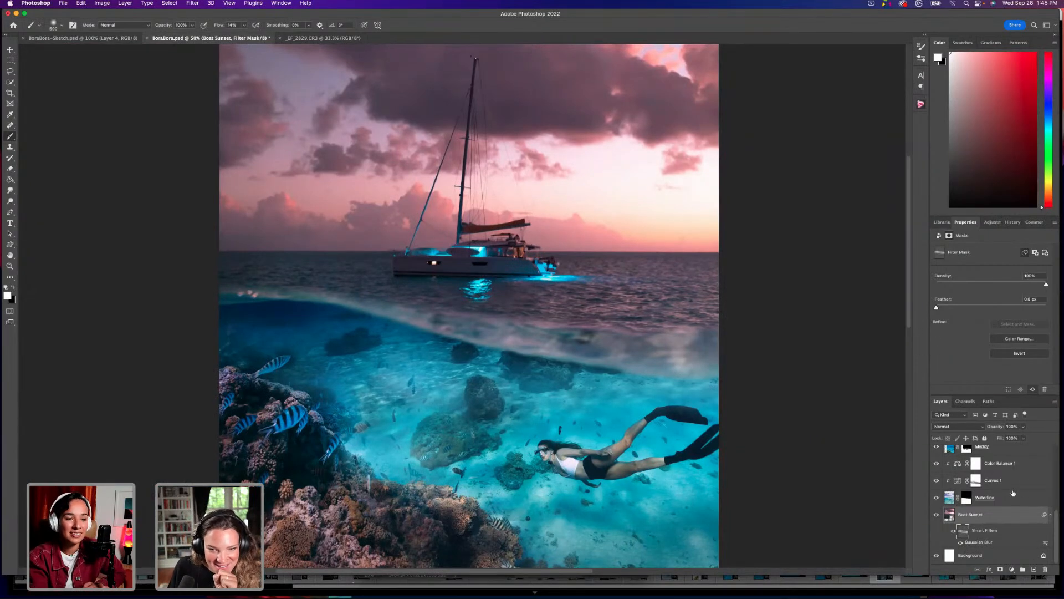
{"action": "scroll", "coordinate": [1013, 492], "scroll_direction": "up", "scroll_amount": 3}
{"action": "scroll", "coordinate": [1000, 468], "scroll_direction": "up", "scroll_amount": 3}
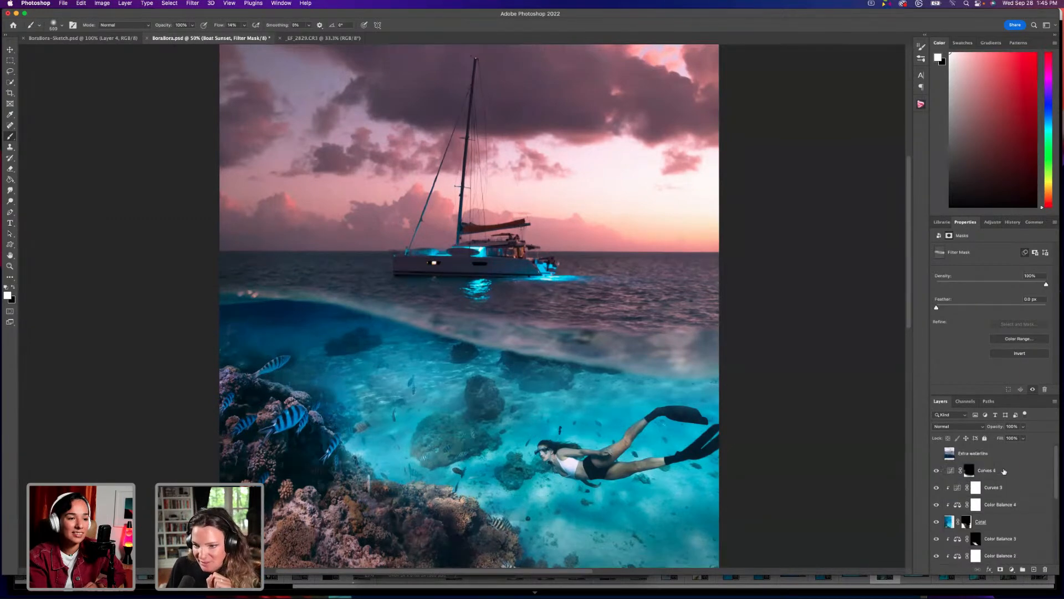
{"action": "left_click", "coordinate": [982, 472]}
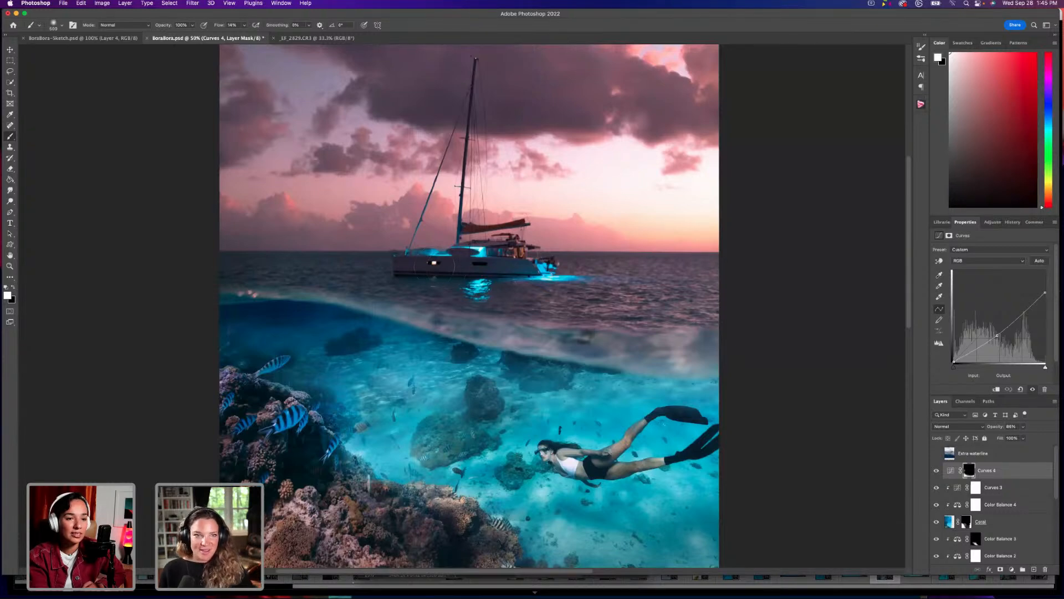
{"action": "scroll", "coordinate": [435, 233], "scroll_direction": "up", "scroll_amount": 5}
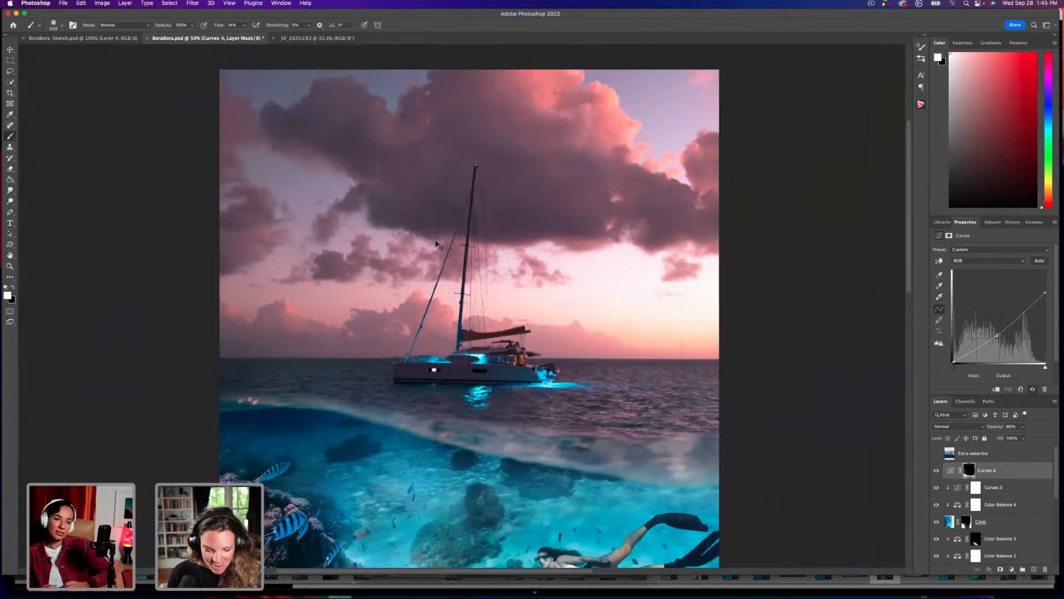
{"action": "key", "text": "ctrl+minus"}
{"action": "key", "text": "Return"}
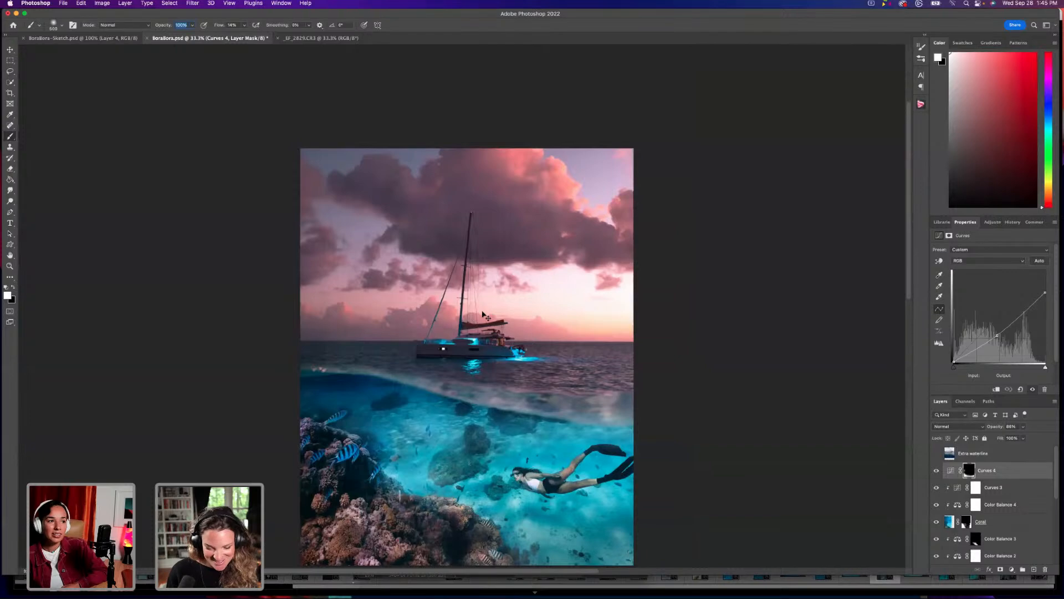
{"action": "key", "text": "ctrl+plus"}
{"action": "key", "text": "ctrl+minus"}
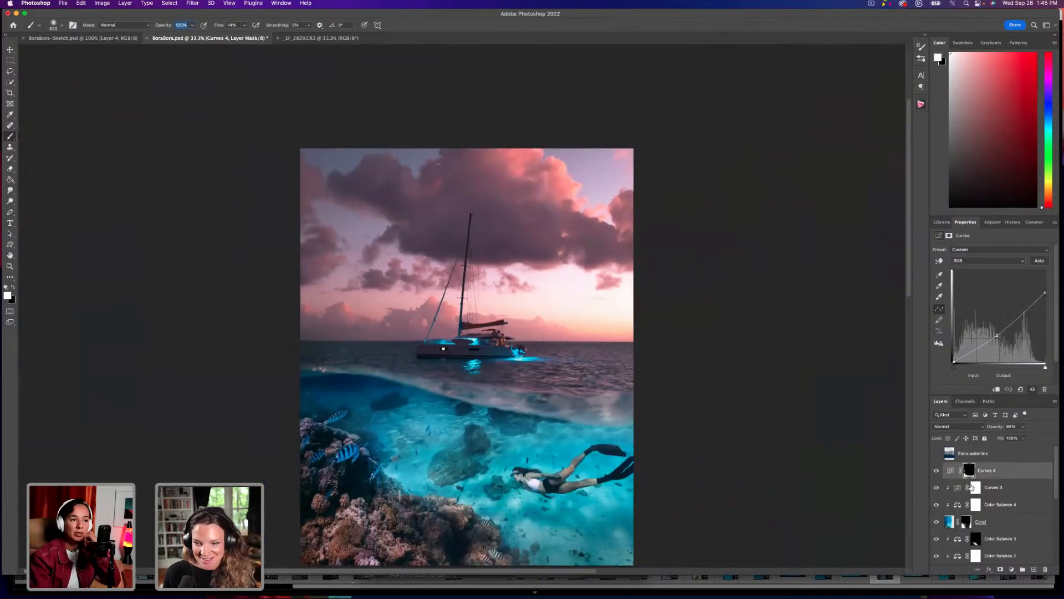
Group the layers from Coral down to the diver layer, together with their clipped adjustments.
{"action": "scroll", "coordinate": [984, 536], "scroll_direction": "down", "scroll_amount": 3}
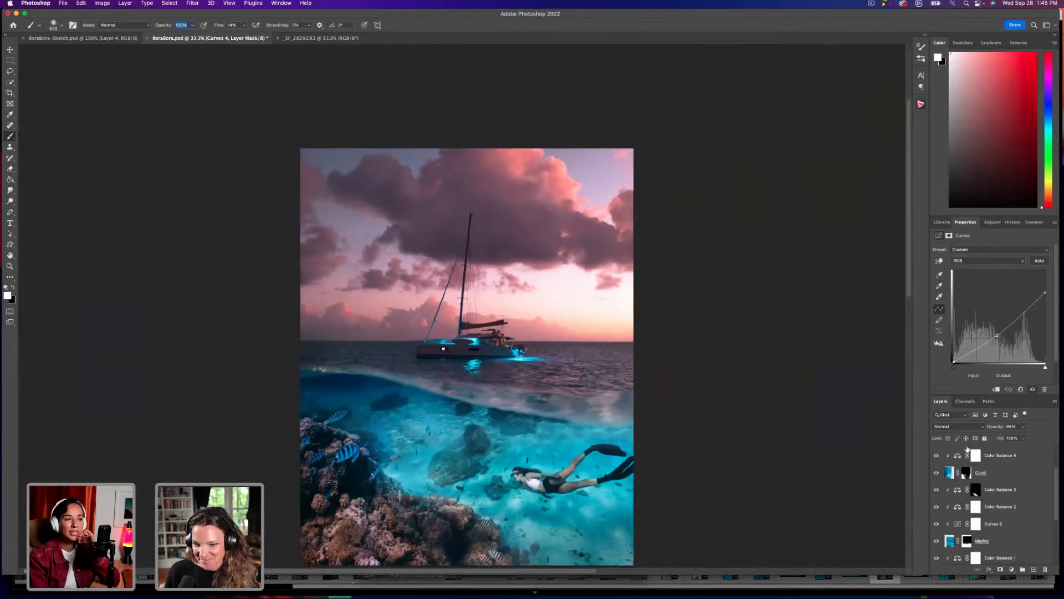
{"action": "left_click", "coordinate": [950, 472]}
{"action": "scroll", "coordinate": [959, 499], "scroll_direction": "down", "scroll_amount": 3}
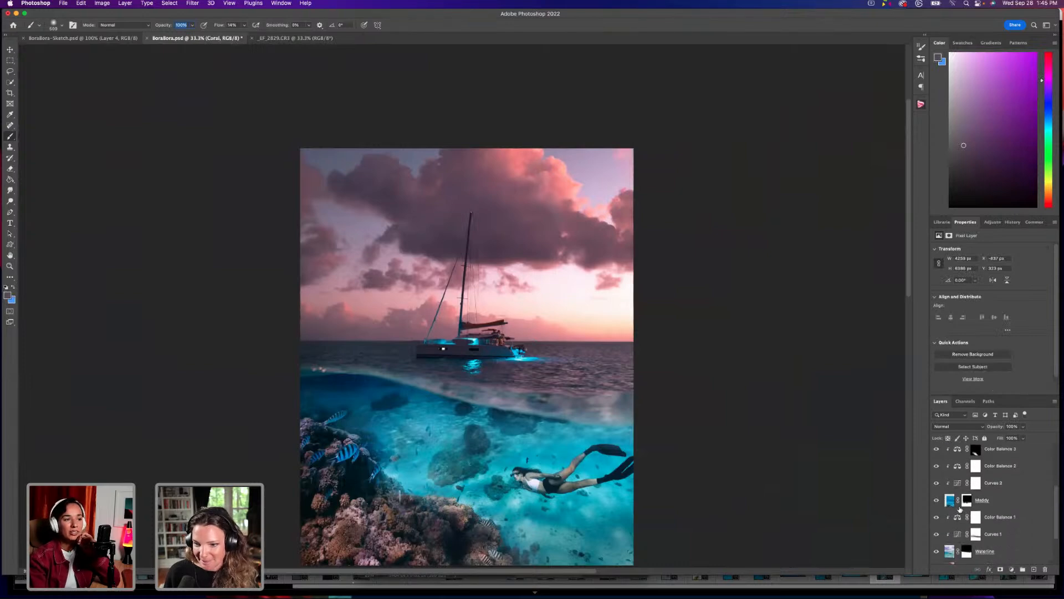
{"action": "scroll", "coordinate": [963, 518], "scroll_direction": "down", "scroll_amount": 1}
{"action": "left_click", "coordinate": [951, 472], "text": "shift"}
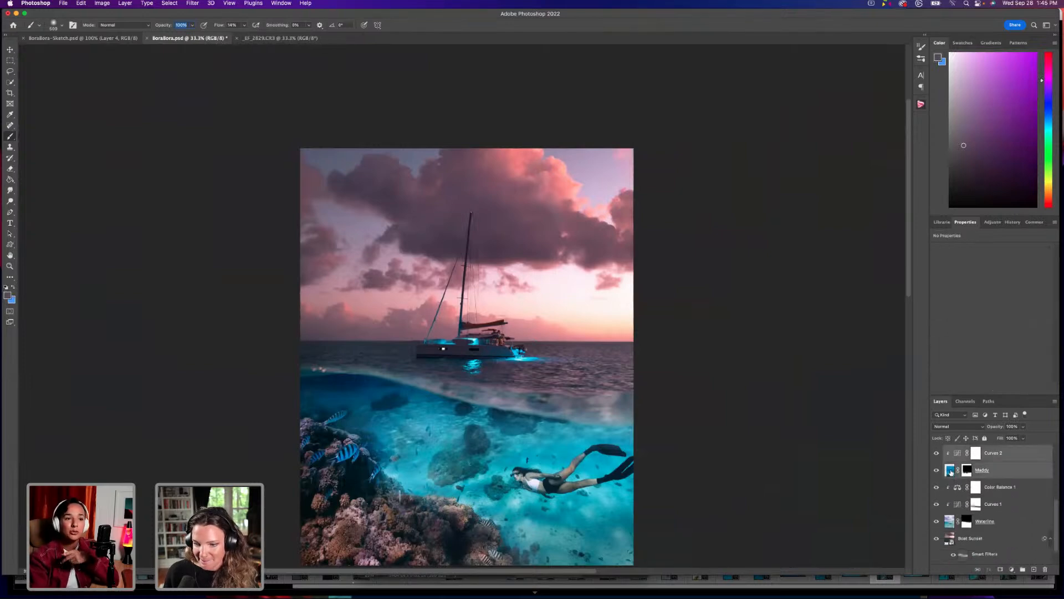
{"action": "left_click", "coordinate": [1023, 569]}
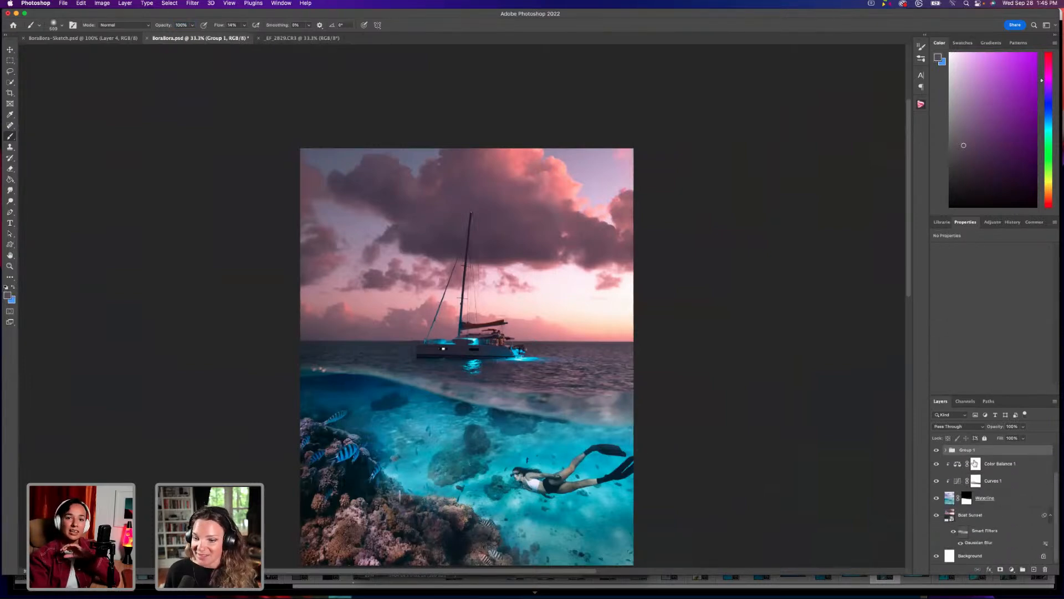
Compare the composite with Group 1 hidden and shown.
{"action": "scroll", "coordinate": [973, 465], "scroll_direction": "up", "scroll_amount": 1}
{"action": "left_click", "coordinate": [935, 458]}
{"action": "left_click", "coordinate": [935, 458]}
{"action": "left_click", "coordinate": [936, 458]}
{"action": "left_click", "coordinate": [936, 458]}
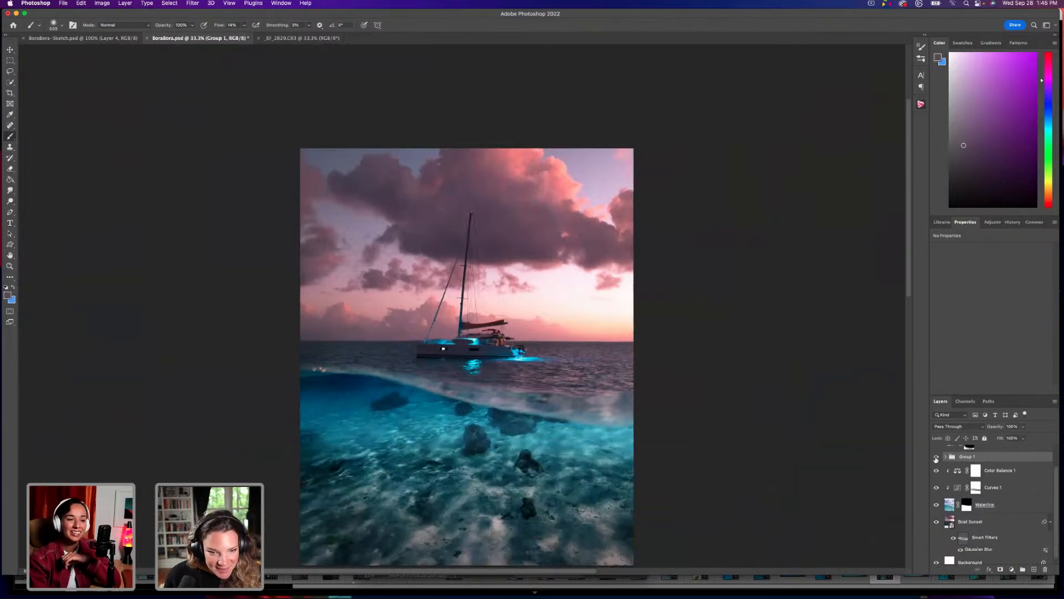
{"action": "left_click", "coordinate": [936, 458]}
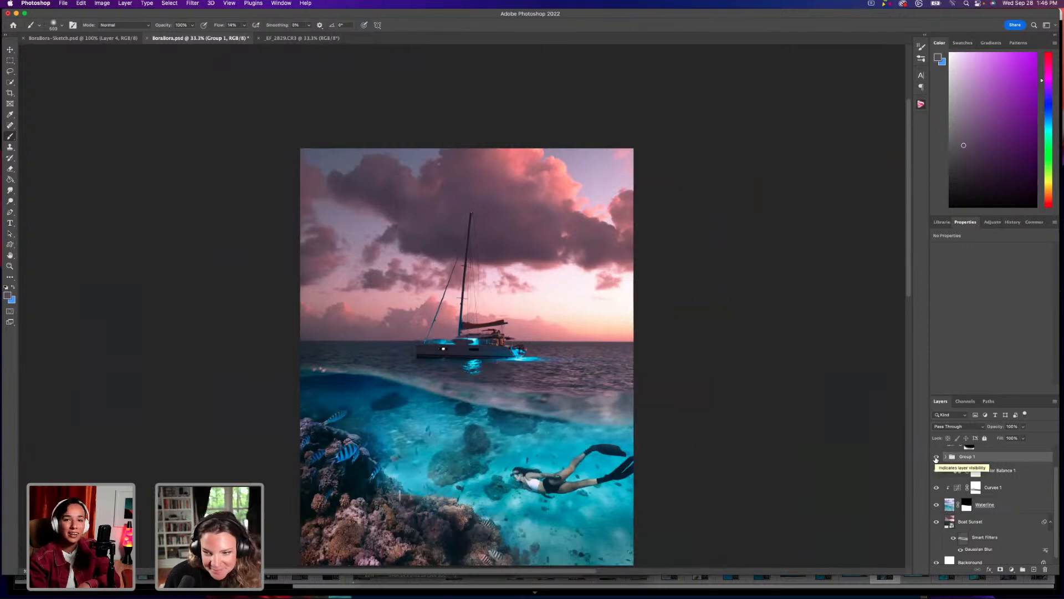
Add a clipped Hue/Saturation adjustment directly above the diver layer inside Group 1.
{"action": "left_click", "coordinate": [946, 457]}
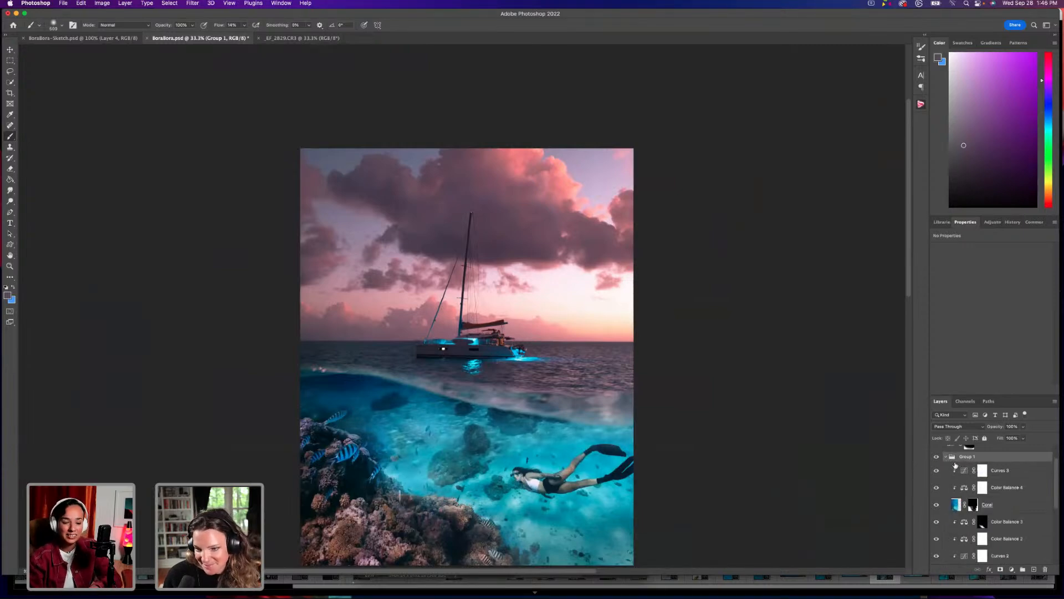
{"action": "scroll", "coordinate": [962, 488], "scroll_direction": "down", "scroll_amount": 2}
{"action": "scroll", "coordinate": [979, 520], "scroll_direction": "down", "scroll_amount": 1}
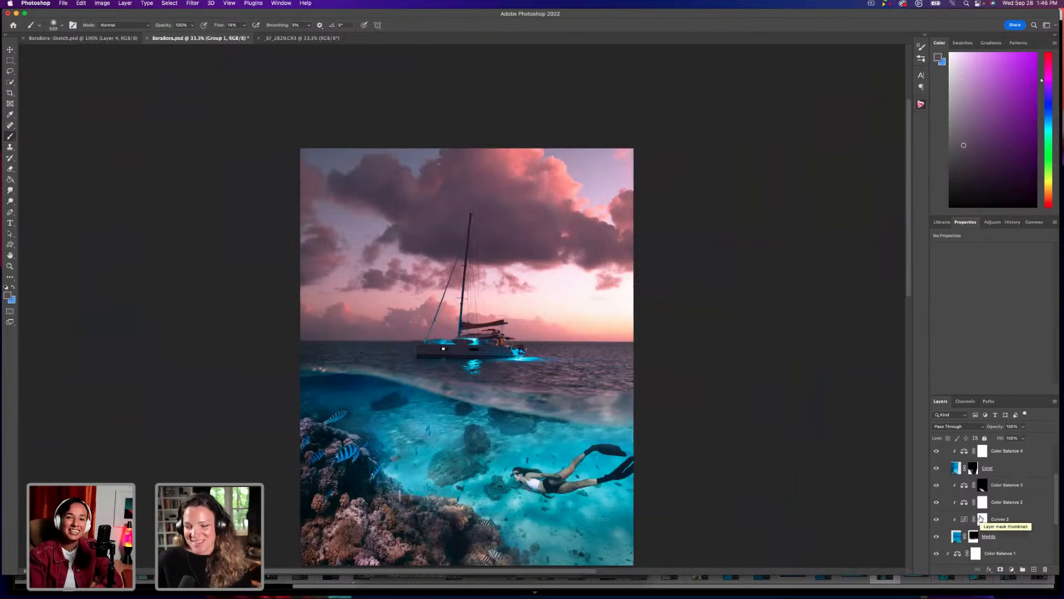
{"action": "left_click", "coordinate": [960, 535]}
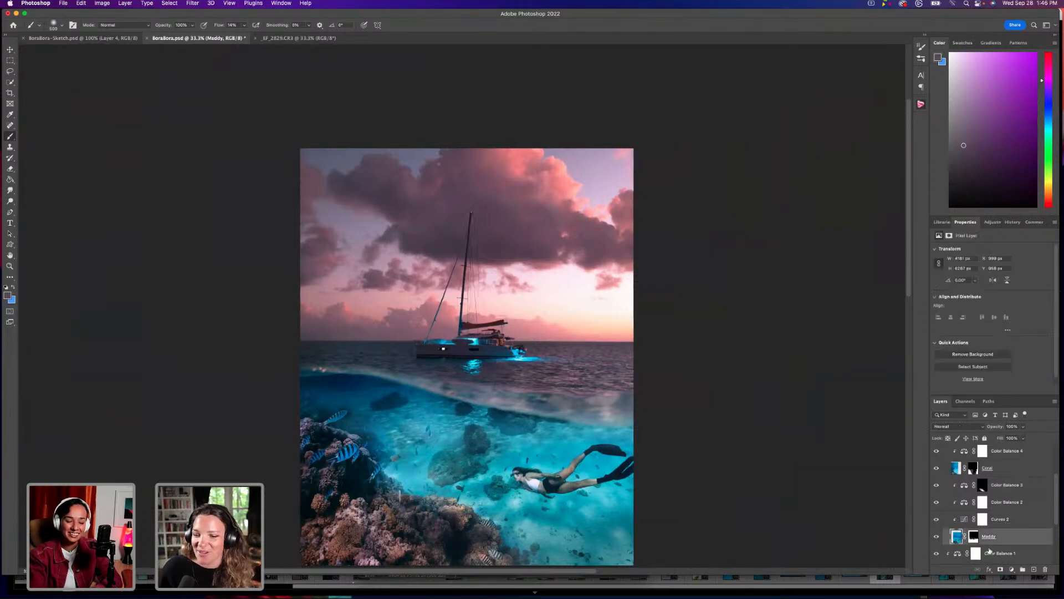
{"action": "left_click", "coordinate": [1010, 570]}
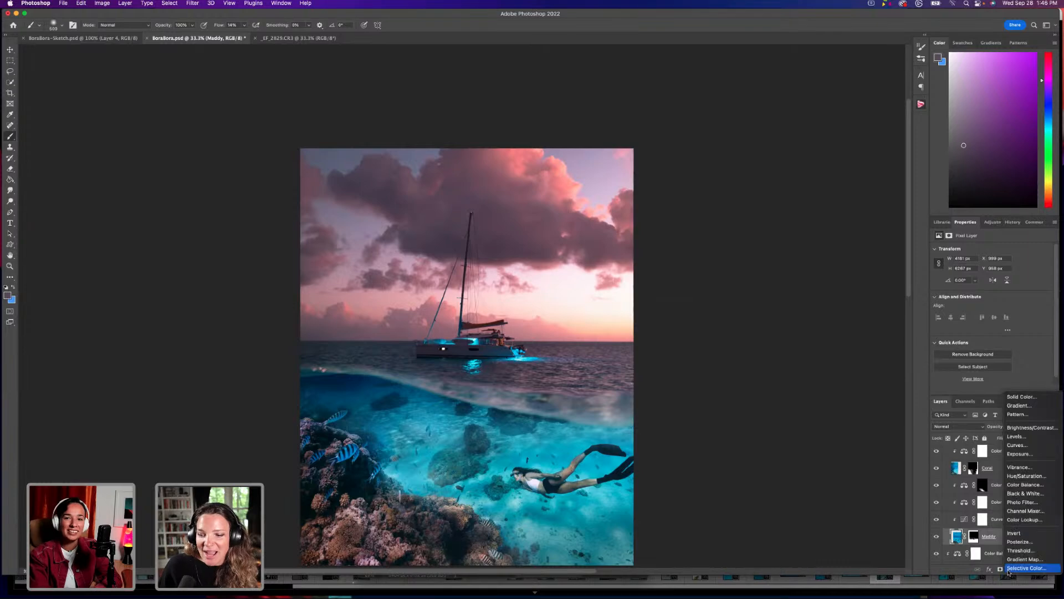
{"action": "left_click", "coordinate": [1049, 475]}
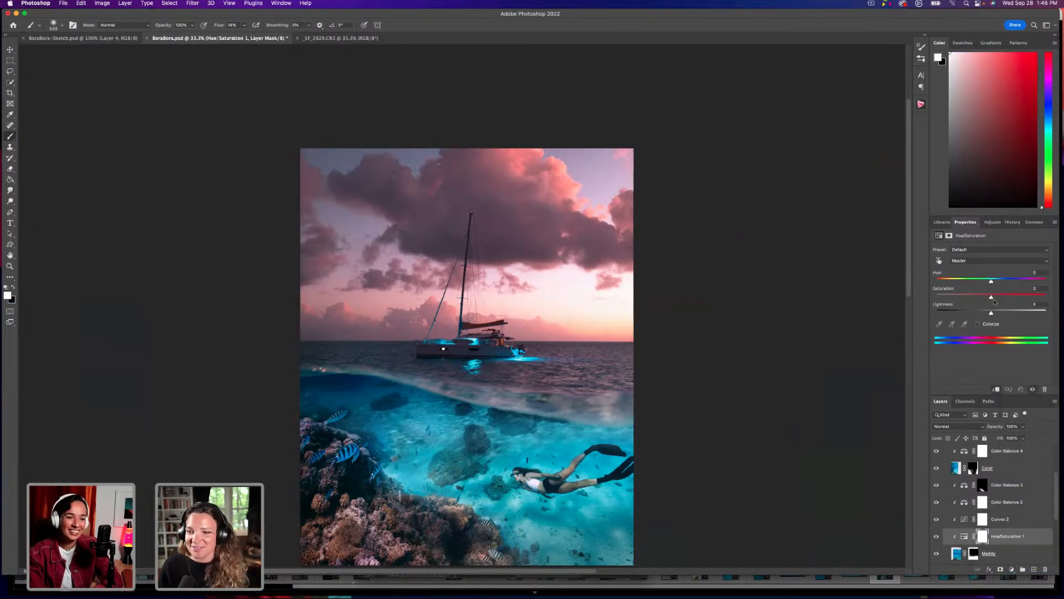
Set the Saturation of the diver's Hue/Saturation adjustment to -7, first trying a much stronger reduction.
{"action": "left_click_drag", "start_coordinate": [992, 300], "coordinate": [973, 300]}
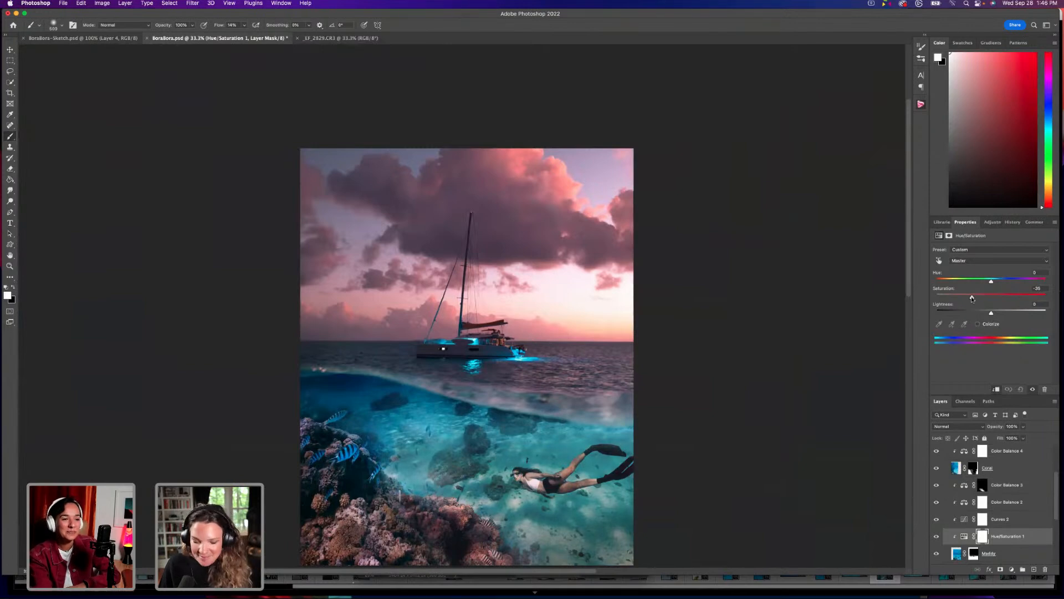
{"action": "key", "text": "super+z"}
{"action": "left_click_drag", "start_coordinate": [991, 298], "coordinate": [987, 299]}
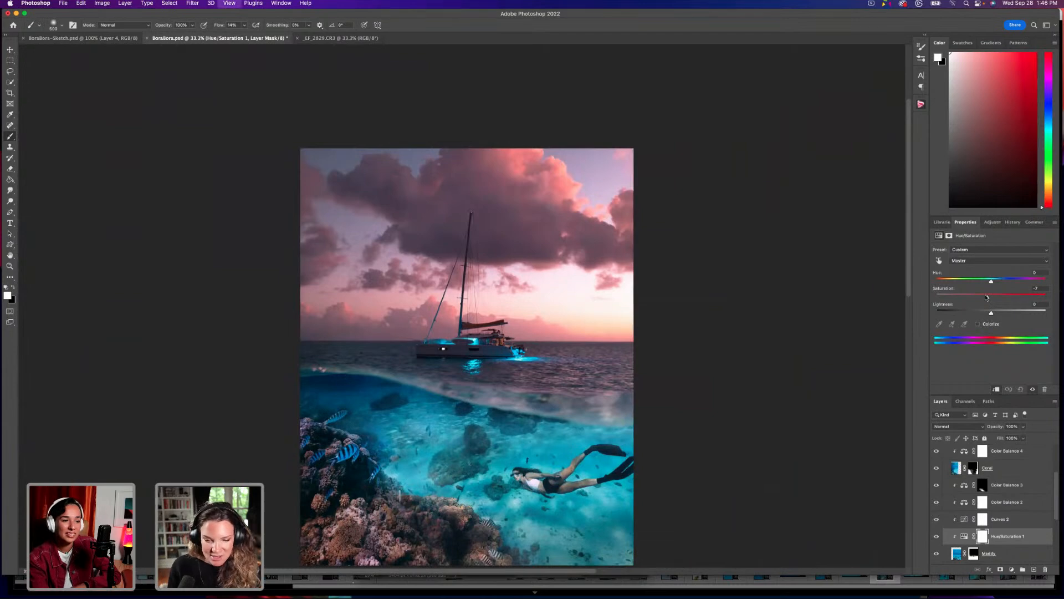
Adjust the Blue channel of the diver's Curves 2 layer to input 177, output 171, and compare with the layer hidden.
{"action": "key", "text": "super+equal"}
{"action": "key", "text": "super+equal"}
{"action": "scroll", "coordinate": [602, 440], "scroll_direction": "down", "scroll_amount": 10}
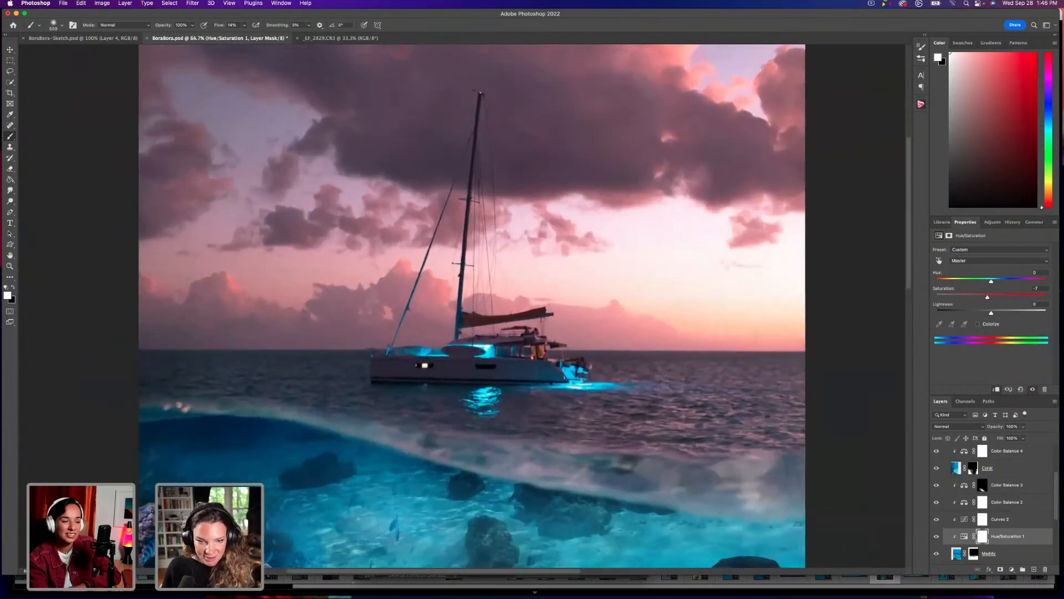
{"action": "scroll", "coordinate": [602, 439], "scroll_direction": "down", "scroll_amount": 3}
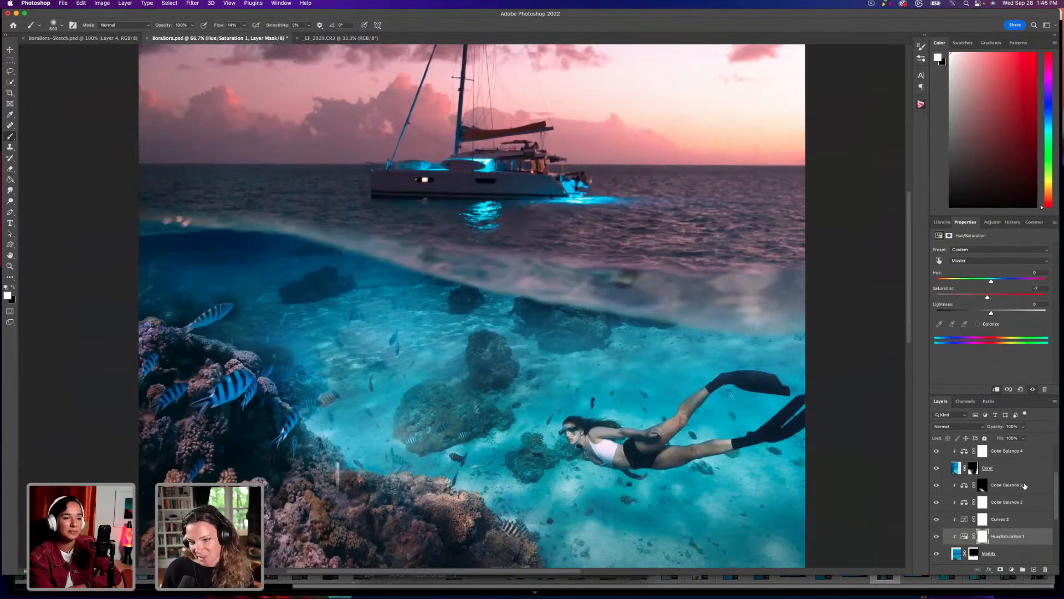
{"action": "scroll", "coordinate": [1025, 486], "scroll_direction": "down", "scroll_amount": 1}
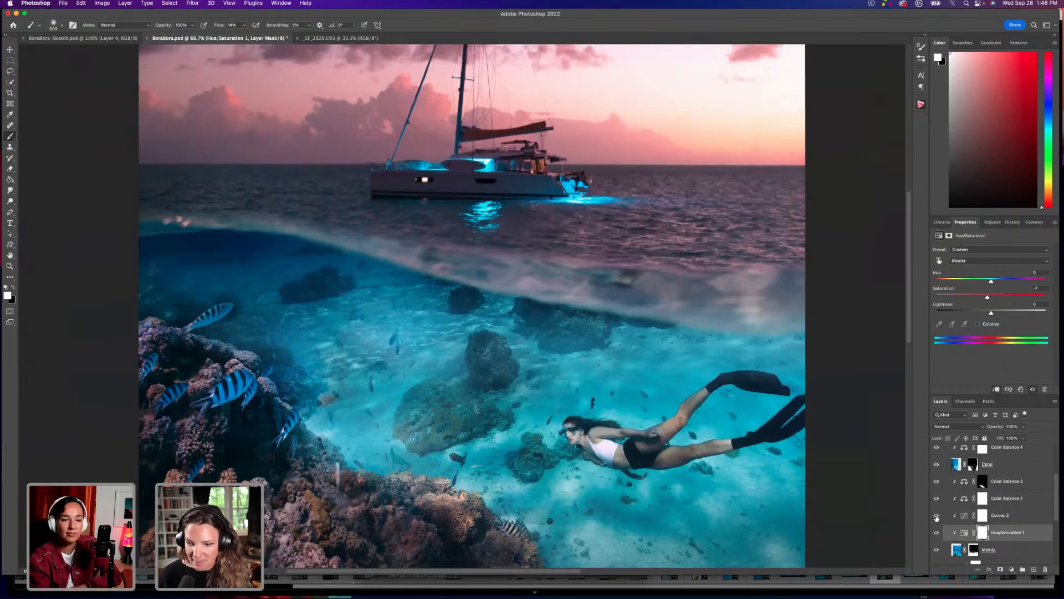
{"action": "left_click", "coordinate": [964, 517]}
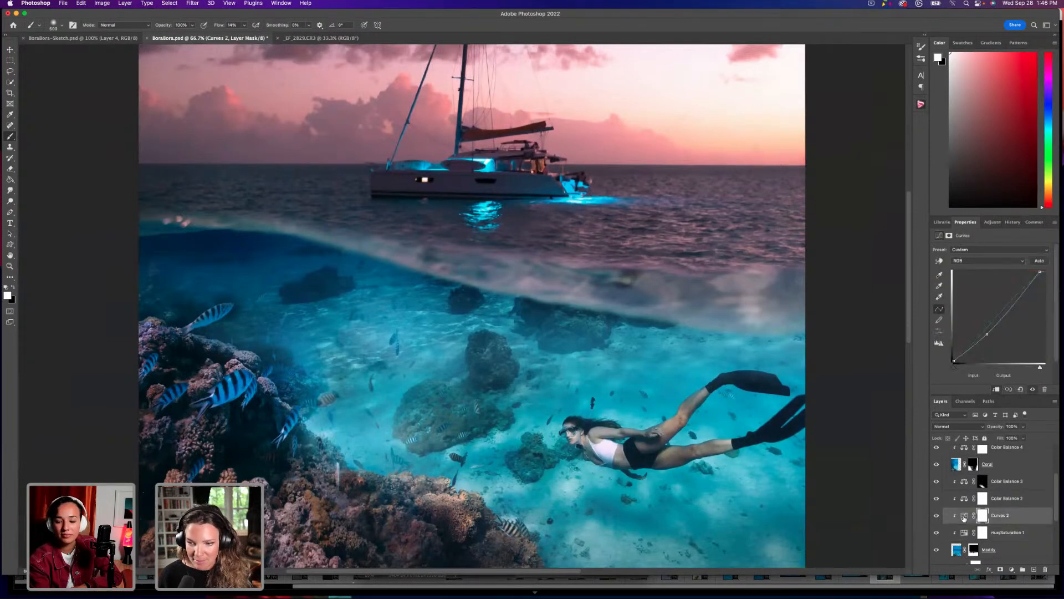
{"action": "left_click", "coordinate": [974, 260]}
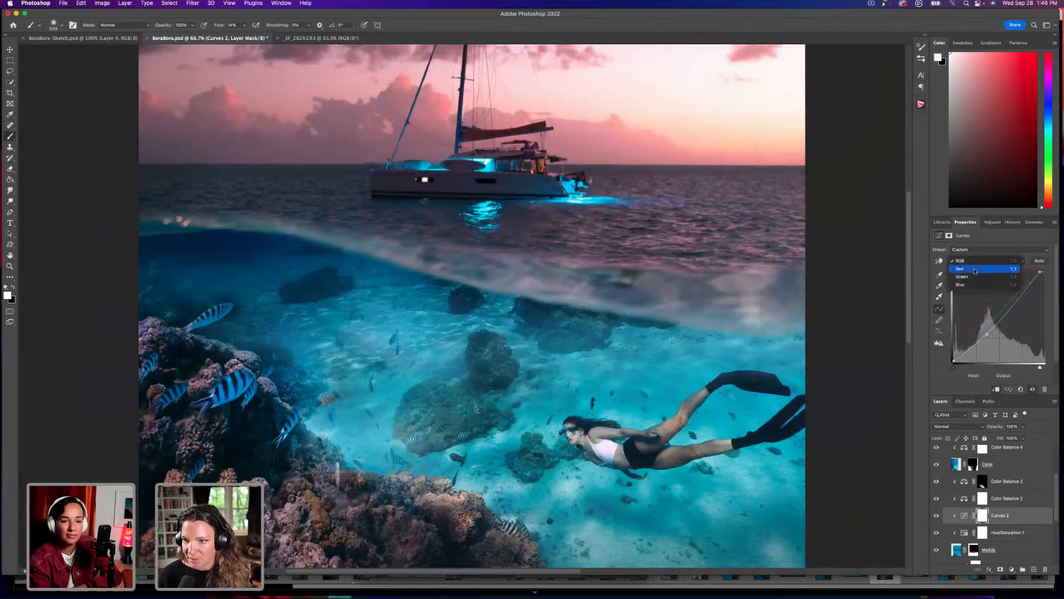
{"action": "left_click", "coordinate": [975, 271]}
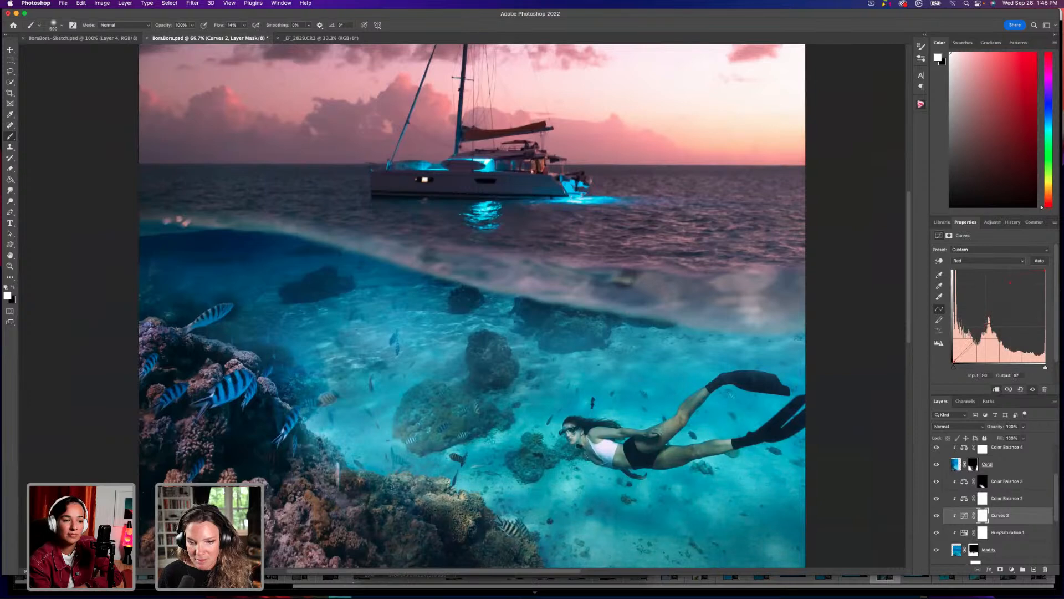
{"action": "left_click", "coordinate": [1001, 260]}
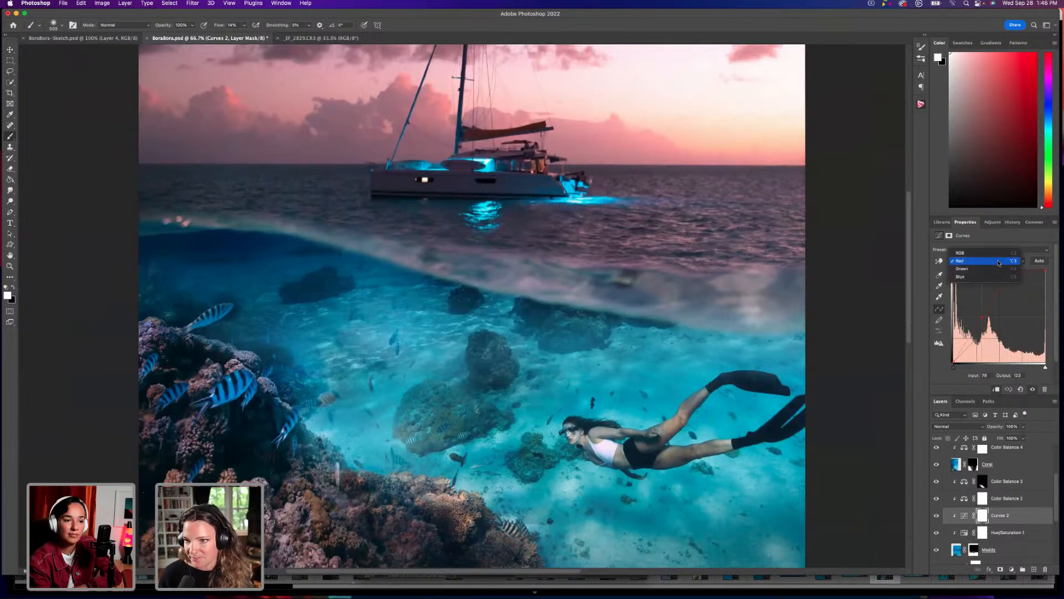
{"action": "left_click", "coordinate": [998, 277]}
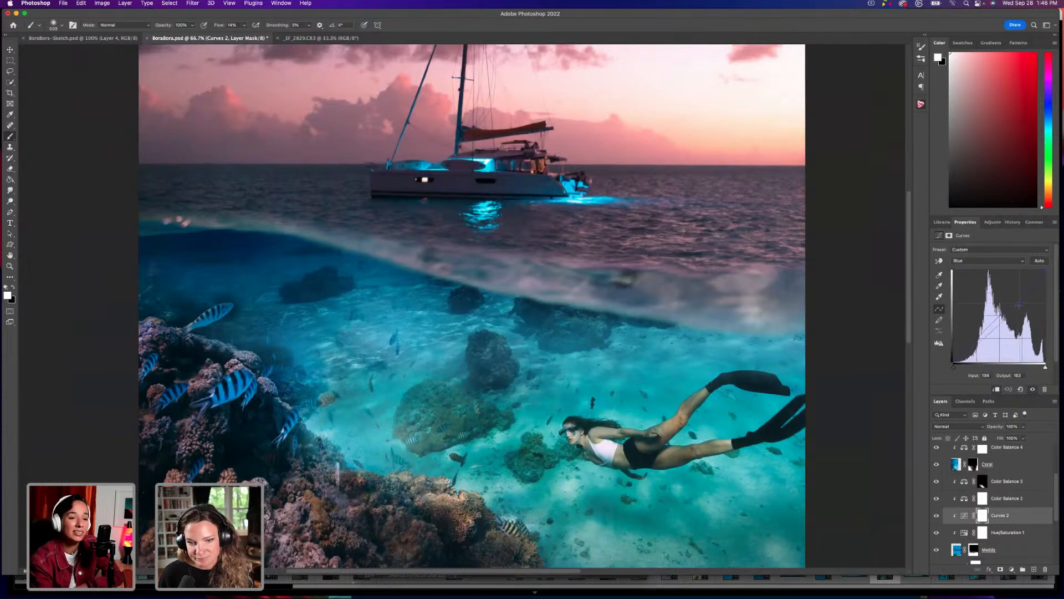
{"action": "left_click_drag", "start_coordinate": [1016, 302], "coordinate": [1017, 301]}
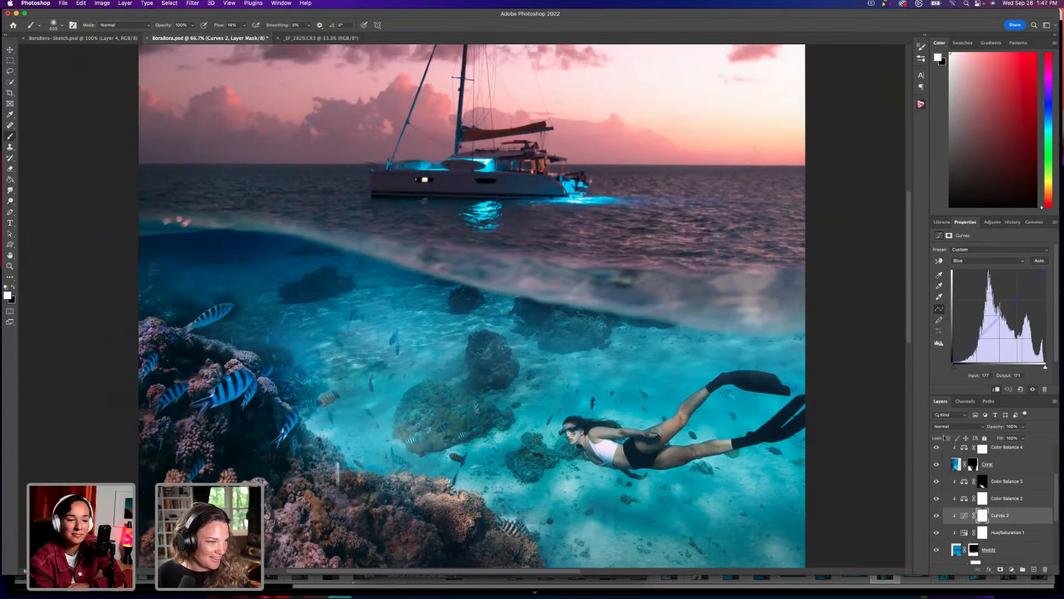
{"action": "left_click", "coordinate": [936, 516]}
{"action": "left_click", "coordinate": [935, 515]}
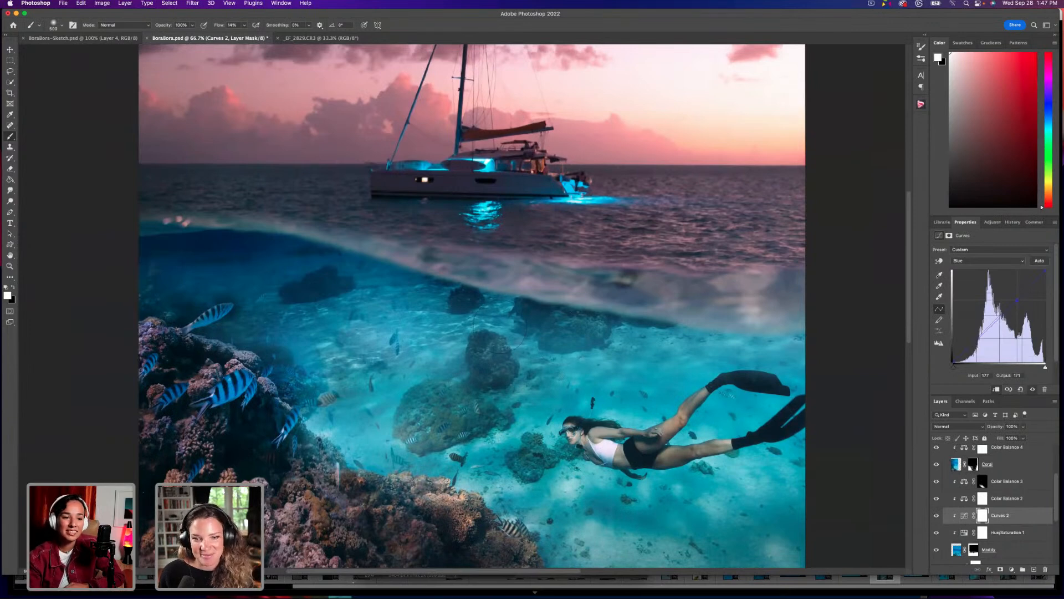
{"action": "key", "text": "v"}
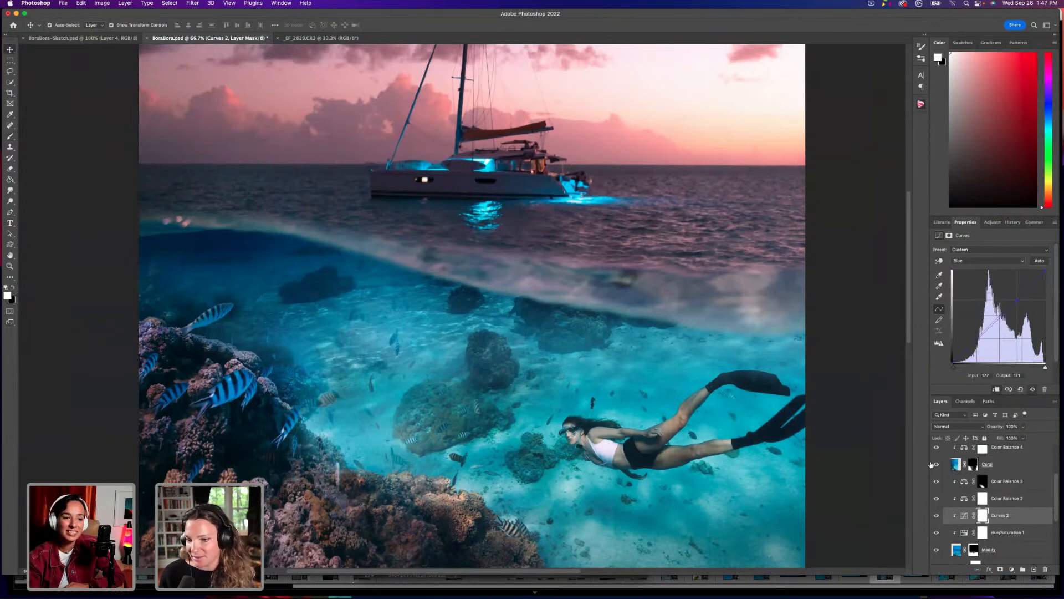
{"action": "scroll", "coordinate": [954, 466], "scroll_direction": "up", "scroll_amount": 2}
{"action": "scroll", "coordinate": [954, 474], "scroll_direction": "up", "scroll_amount": 2}
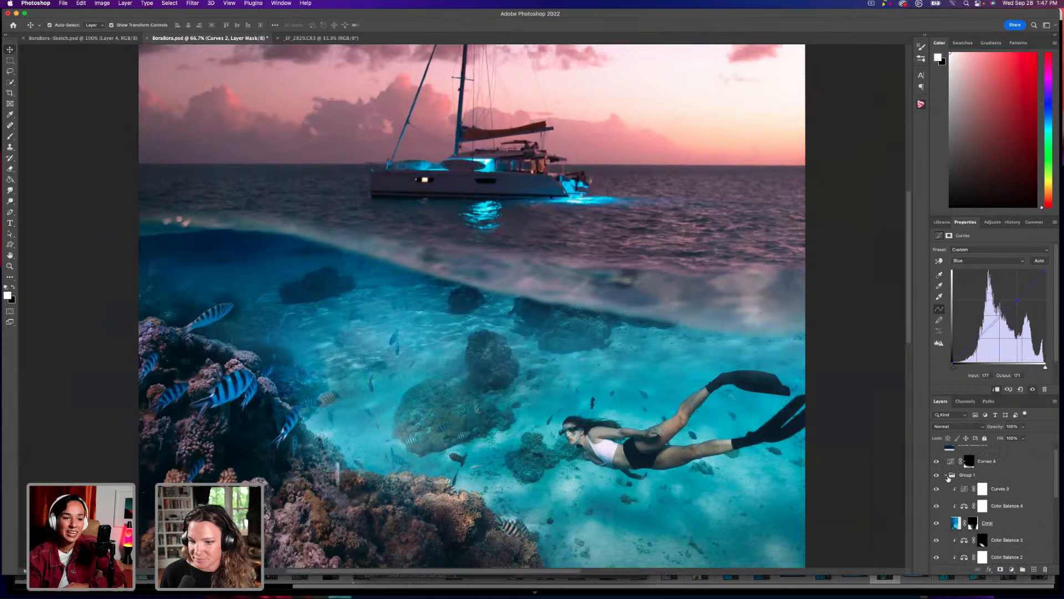
{"action": "left_click", "coordinate": [949, 475]}
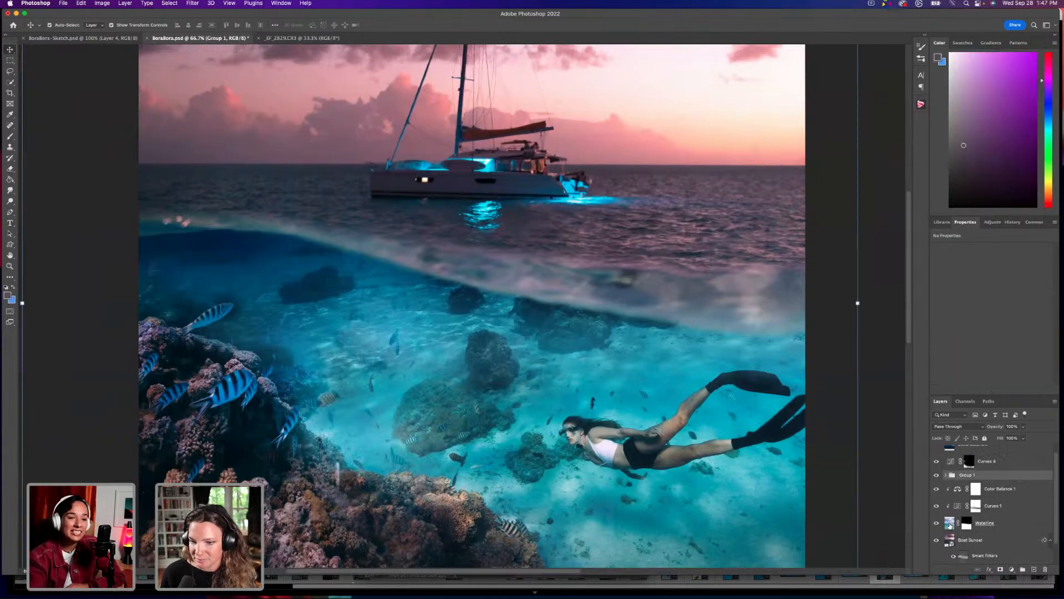
{"action": "left_click", "coordinate": [1004, 493]}
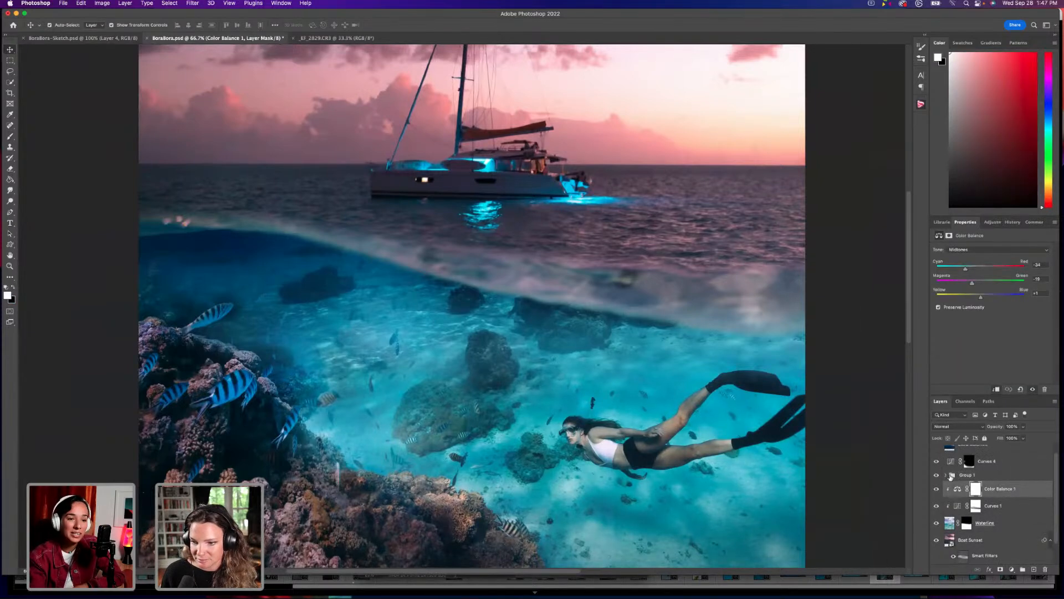
{"action": "left_click", "coordinate": [947, 476]}
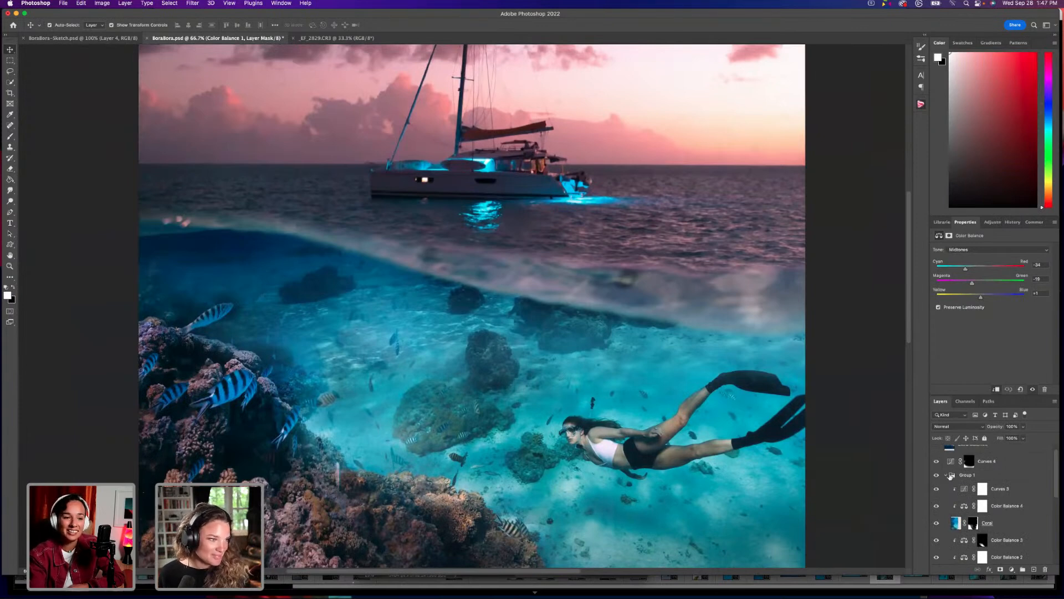
{"action": "left_click", "coordinate": [1001, 488]}
Move the Waterline layer with its Curves 1 and Color Balance 1 adjustments into Group 1, below the diver layer.
{"action": "scroll", "coordinate": [1002, 489], "scroll_direction": "down", "scroll_amount": 5}
{"action": "scroll", "coordinate": [1002, 489], "scroll_direction": "down", "scroll_amount": 4}
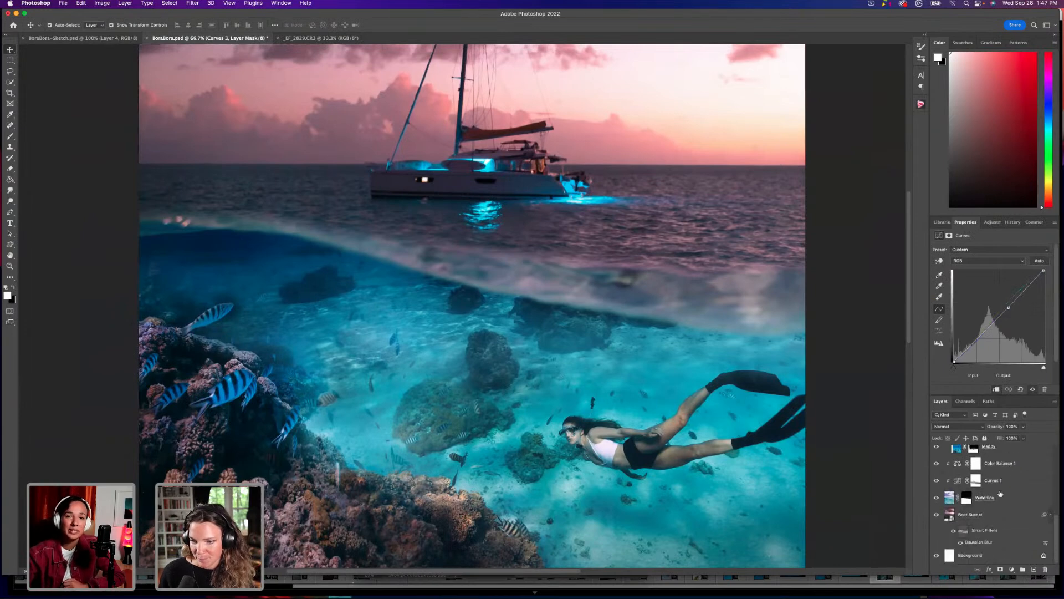
{"action": "left_click", "coordinate": [1003, 502]}
{"action": "scroll", "coordinate": [1006, 505], "scroll_direction": "up", "scroll_amount": 3}
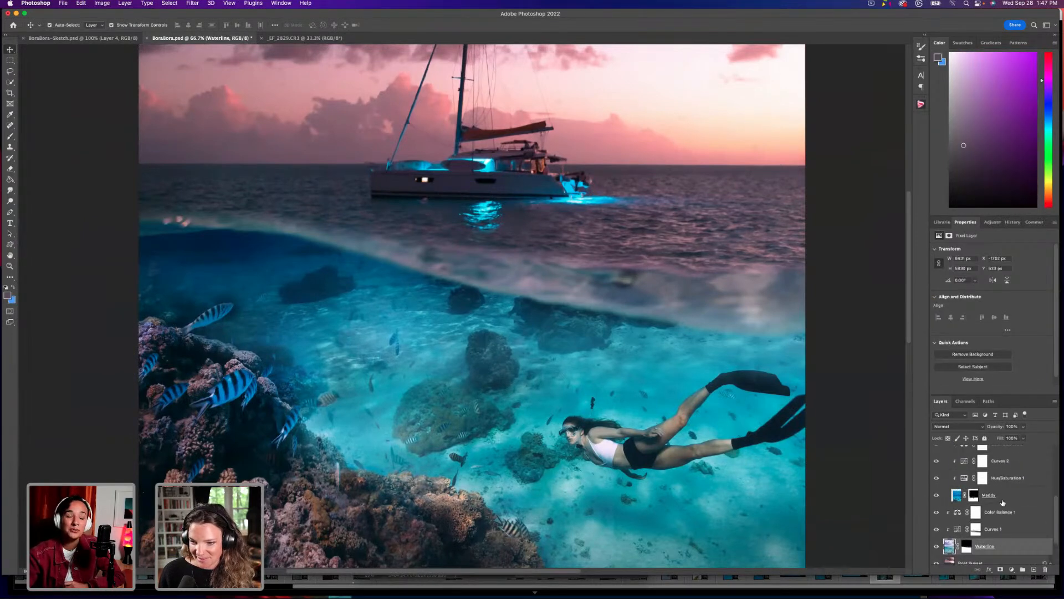
{"action": "left_click", "coordinate": [1014, 513], "text": "shift"}
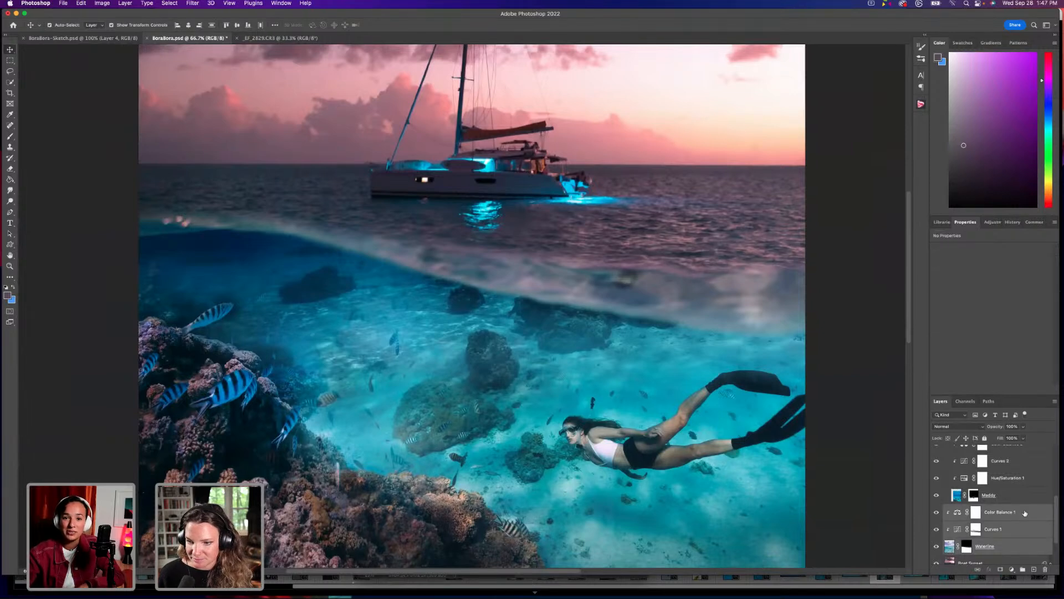
{"action": "left_click_drag", "start_coordinate": [1023, 514], "coordinate": [1030, 502]}
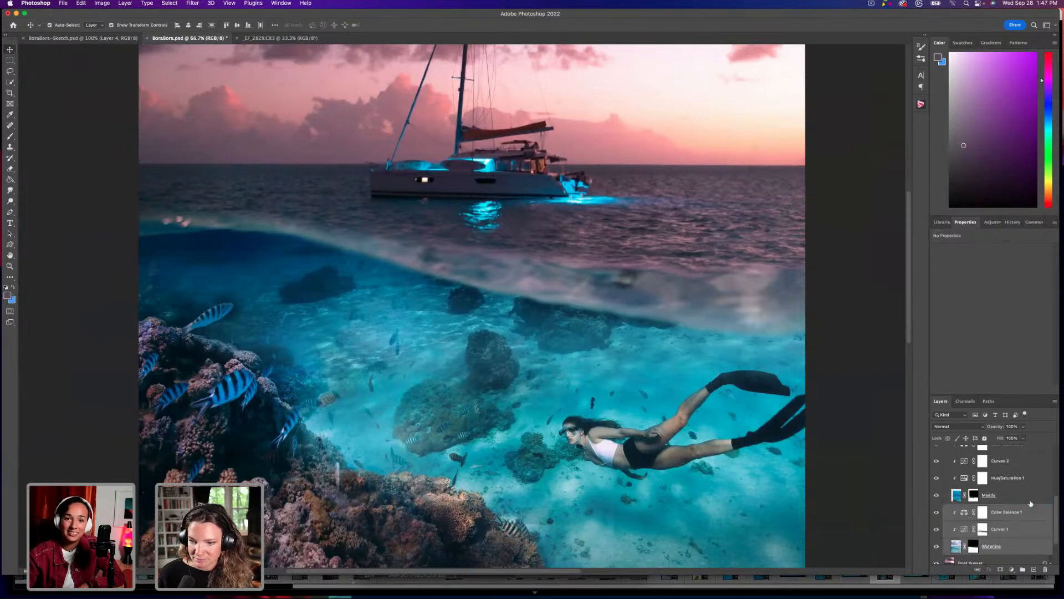
Collapse Group 1 and compare the boat scene with and without the grouped underwater layers.
{"action": "scroll", "coordinate": [955, 472], "scroll_direction": "up", "scroll_amount": 4}
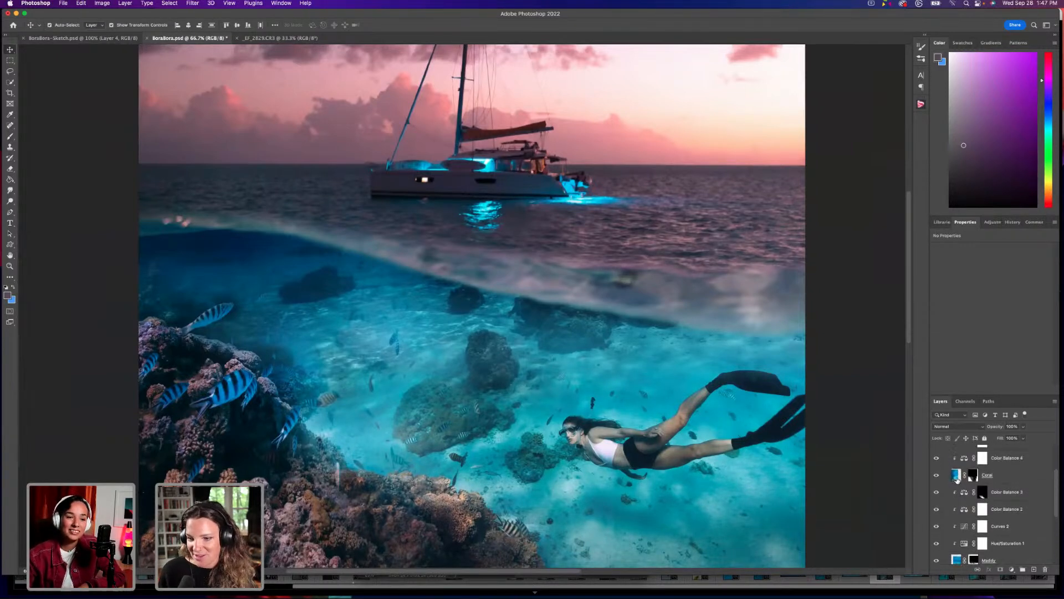
{"action": "scroll", "coordinate": [955, 473], "scroll_direction": "up", "scroll_amount": 3}
{"action": "left_click", "coordinate": [945, 484]}
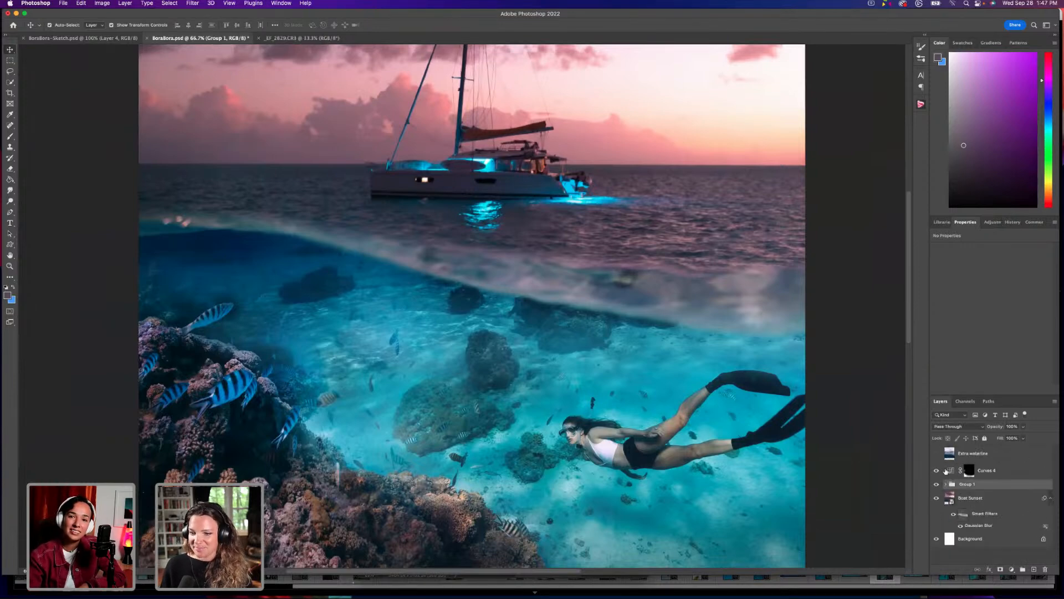
{"action": "left_click", "coordinate": [937, 484]}
{"action": "left_click", "coordinate": [937, 485]}
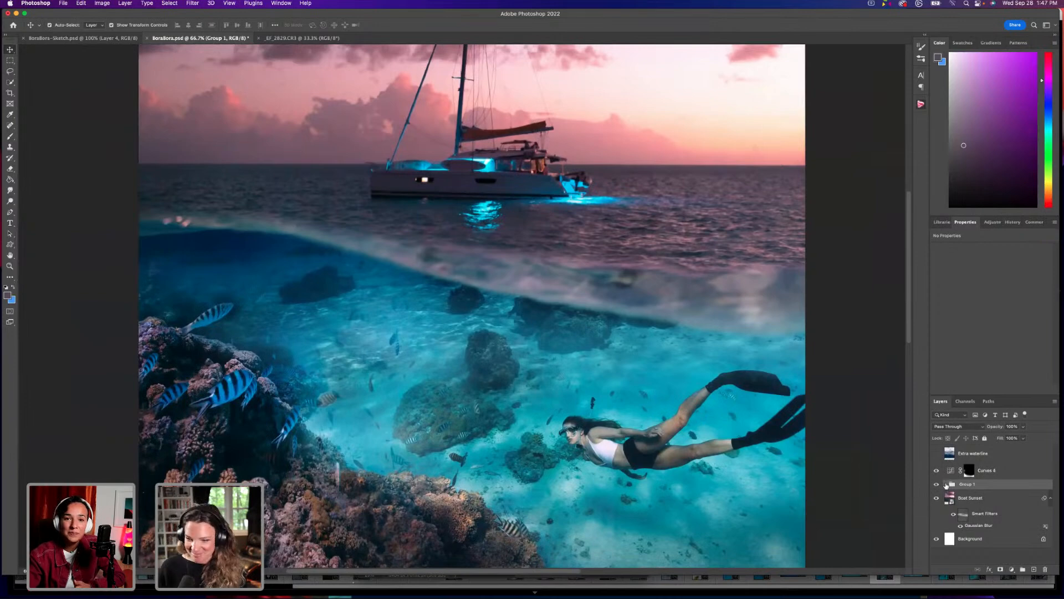
Add a Curves adjustment above Group 1, lower its white point to output 176, and clip it to the group.
{"action": "left_click", "coordinate": [1011, 570]}
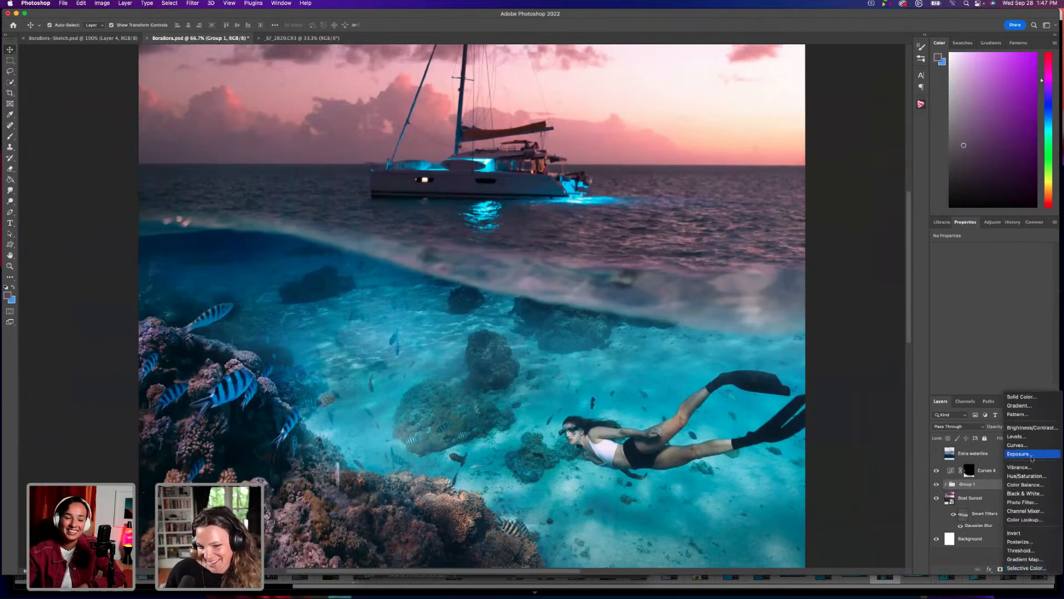
{"action": "left_click", "coordinate": [1031, 447]}
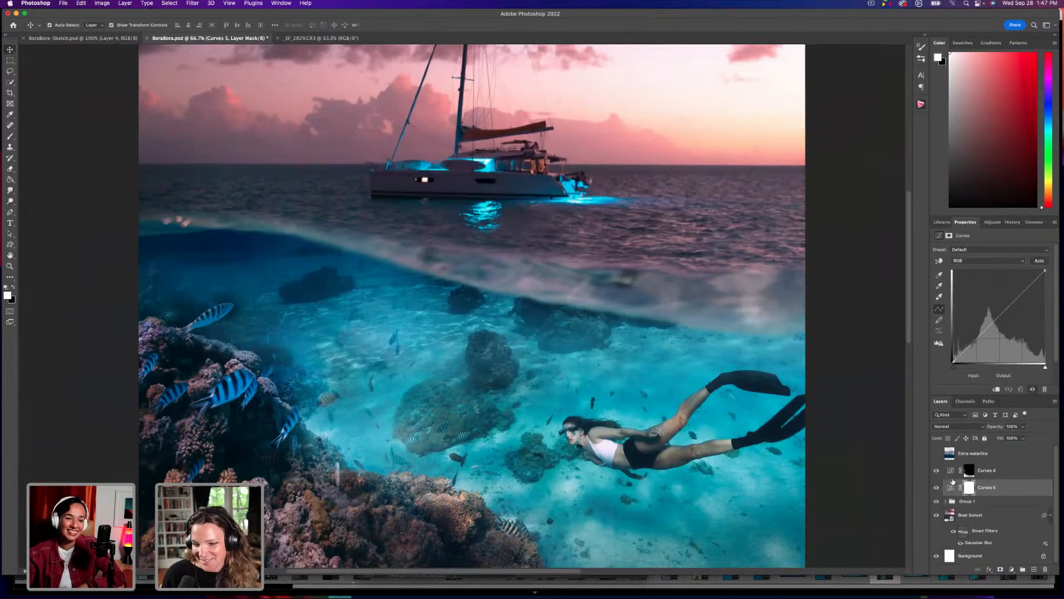
{"action": "left_click_drag", "start_coordinate": [1045, 271], "coordinate": [1044, 299]}
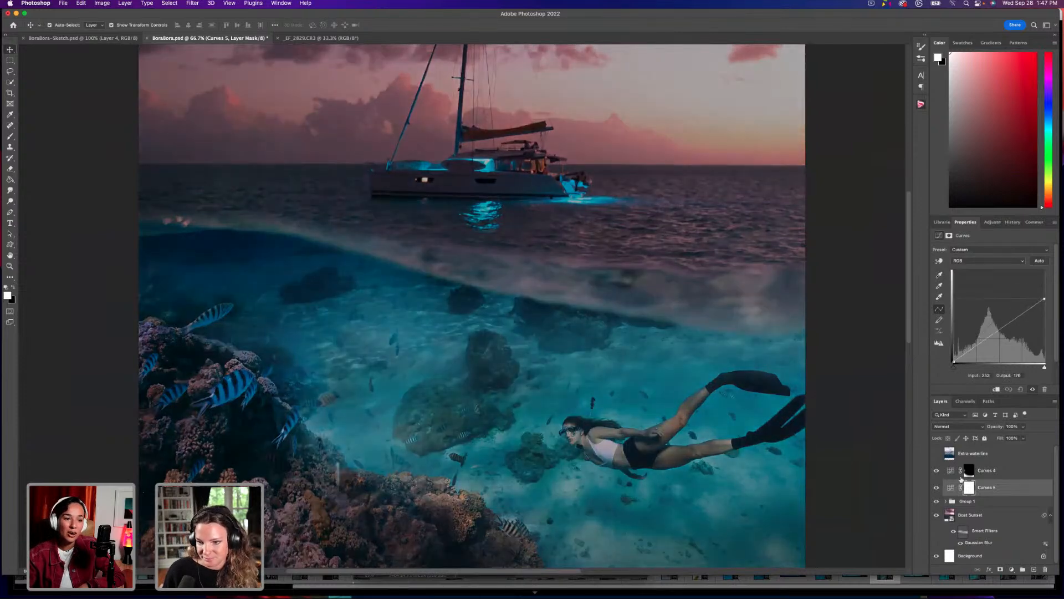
{"action": "left_click", "coordinate": [997, 390]}
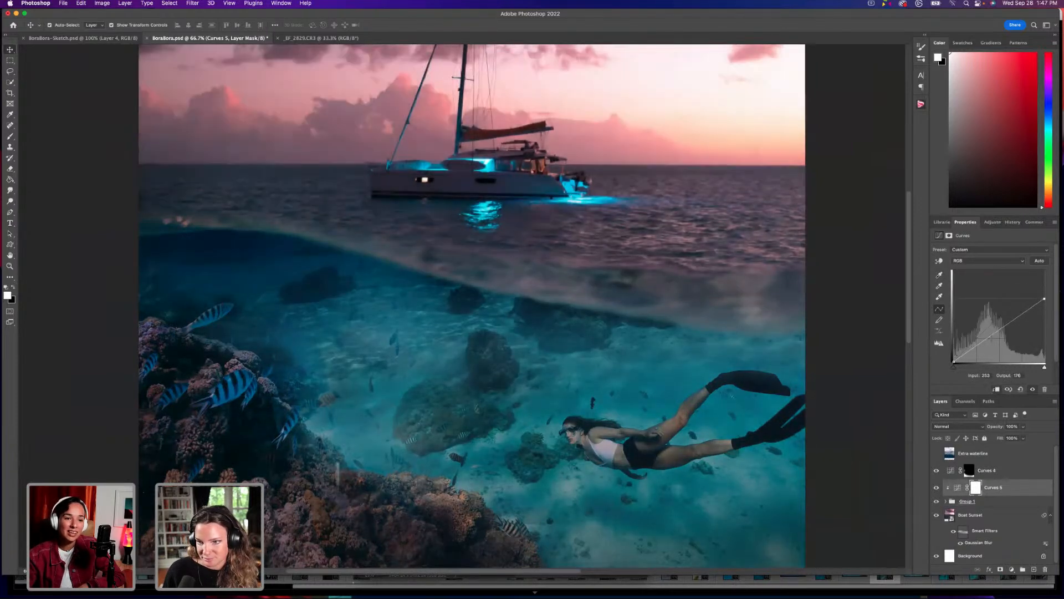
Refine the clipped RGB curve with white point output 204 and midtone output 83, and compare with Curves 4 hidden.
{"action": "left_click_drag", "start_coordinate": [997, 332], "coordinate": [998, 337]}
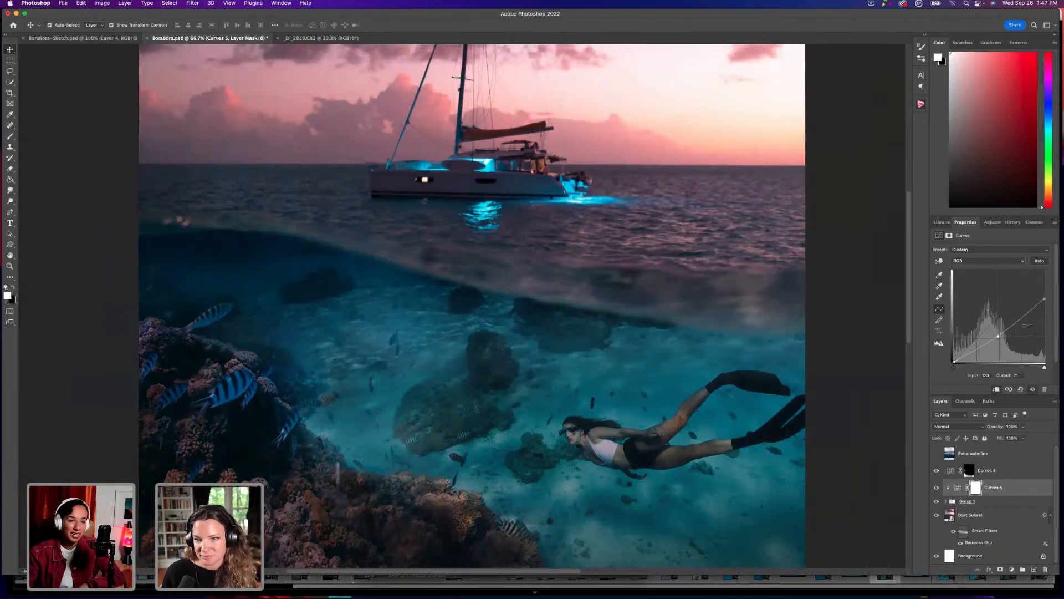
{"action": "left_click_drag", "start_coordinate": [1044, 300], "coordinate": [1045, 288]}
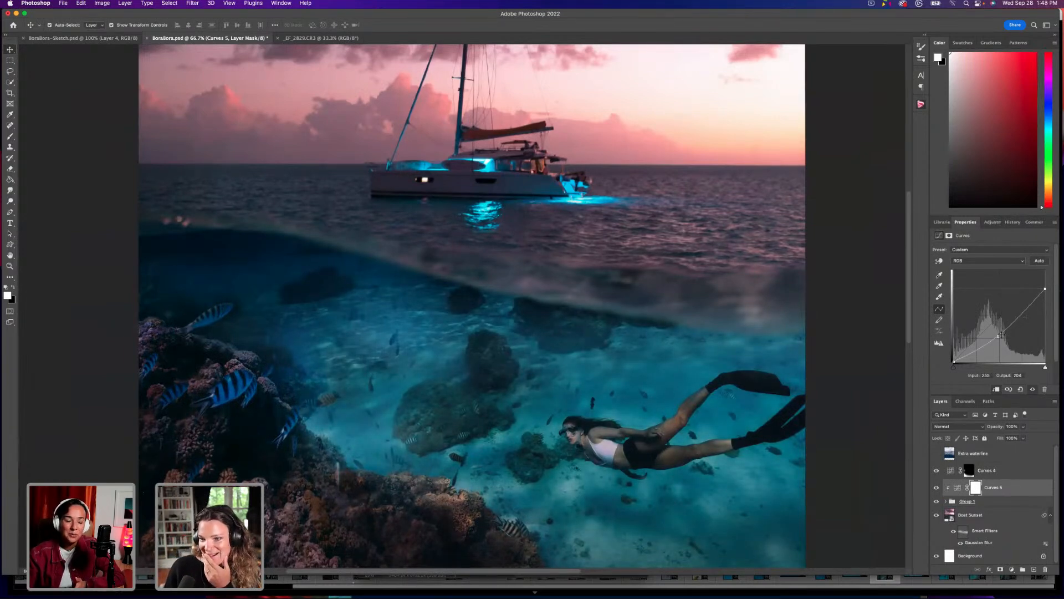
{"action": "left_click_drag", "start_coordinate": [997, 336], "coordinate": [999, 332]}
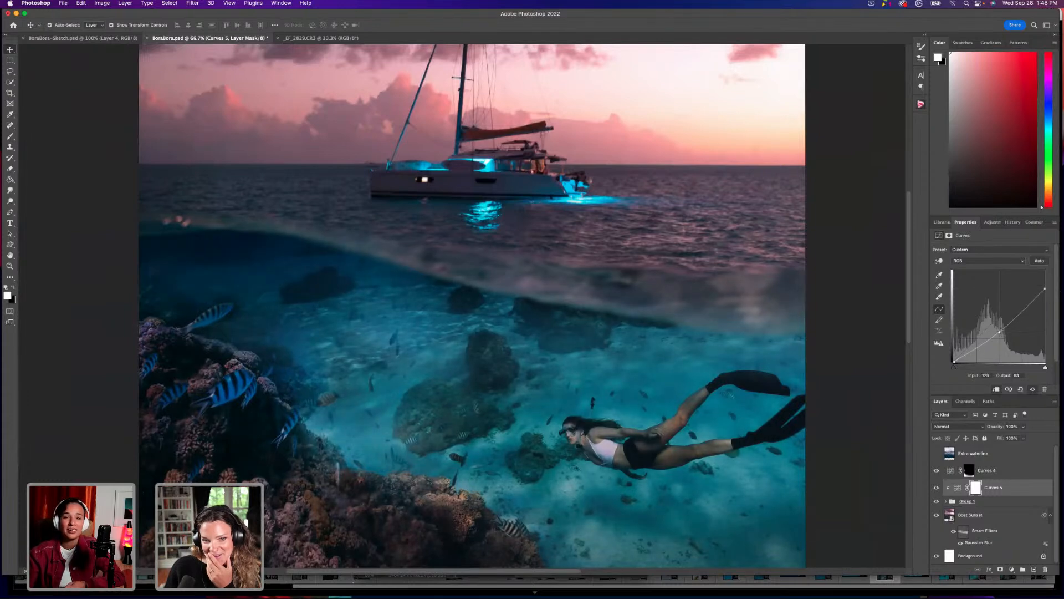
{"action": "left_click", "coordinate": [937, 470]}
{"action": "left_click", "coordinate": [937, 470]}
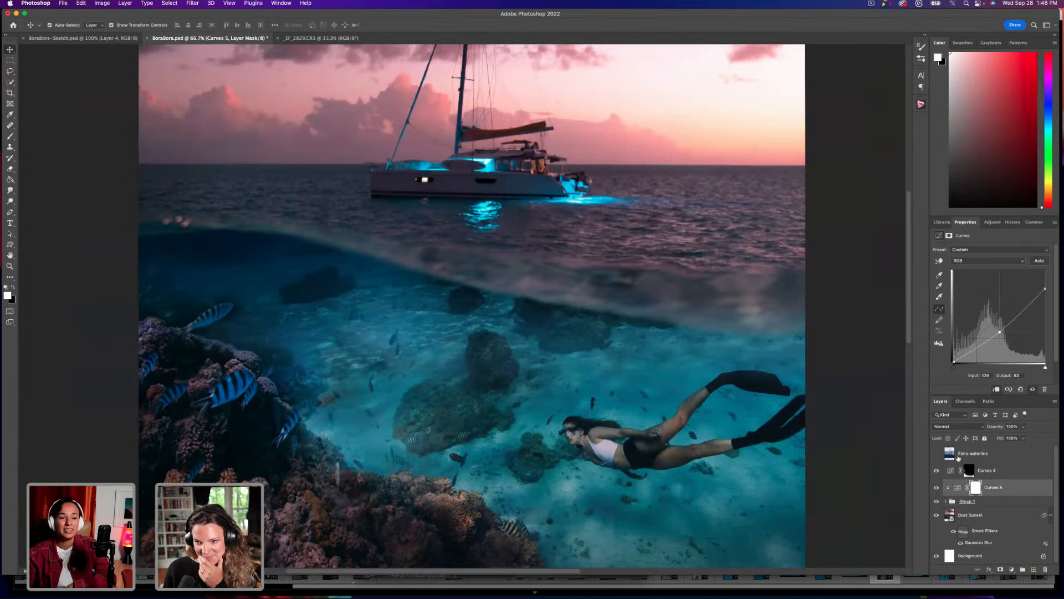
Raise the Curves 5 Red channel to input 166, output 177, and lift its Blue channel from input 161 to output 171.
{"action": "left_click", "coordinate": [998, 260]}
{"action": "left_click", "coordinate": [993, 269]}
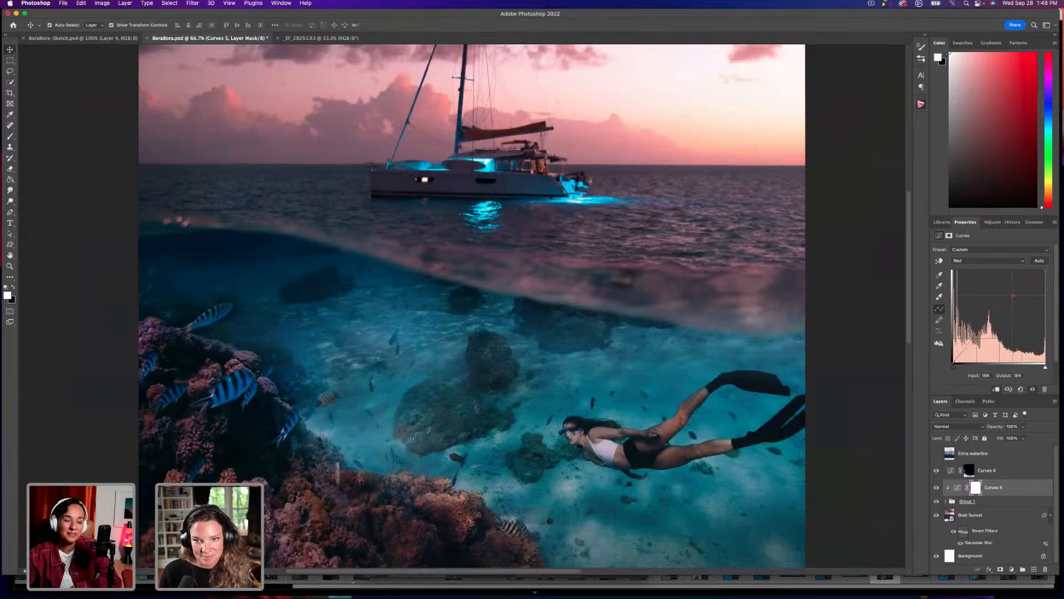
{"action": "left_click", "coordinate": [996, 261]}
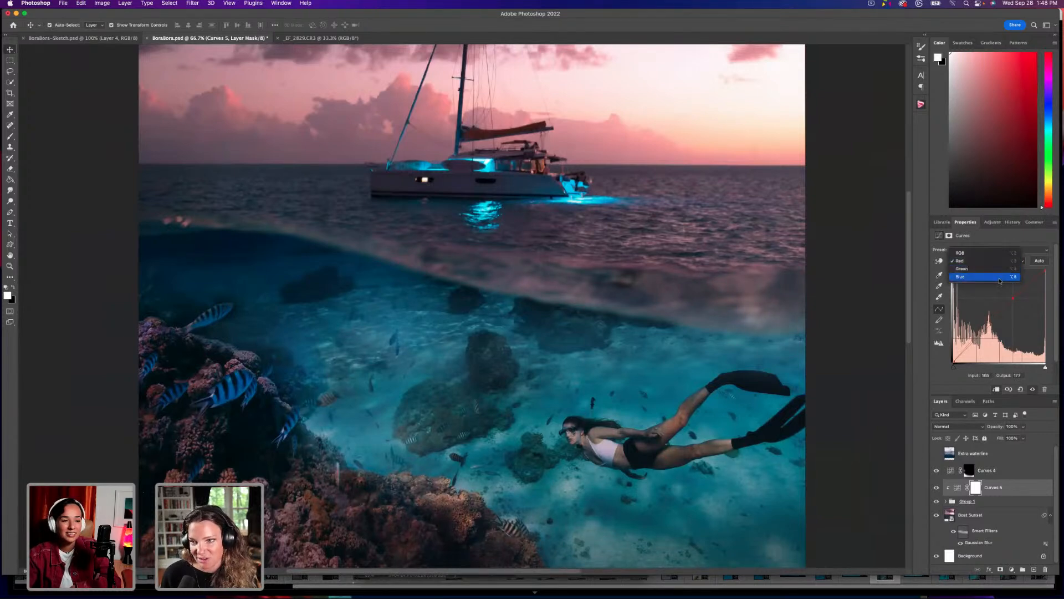
{"action": "left_click", "coordinate": [998, 277]}
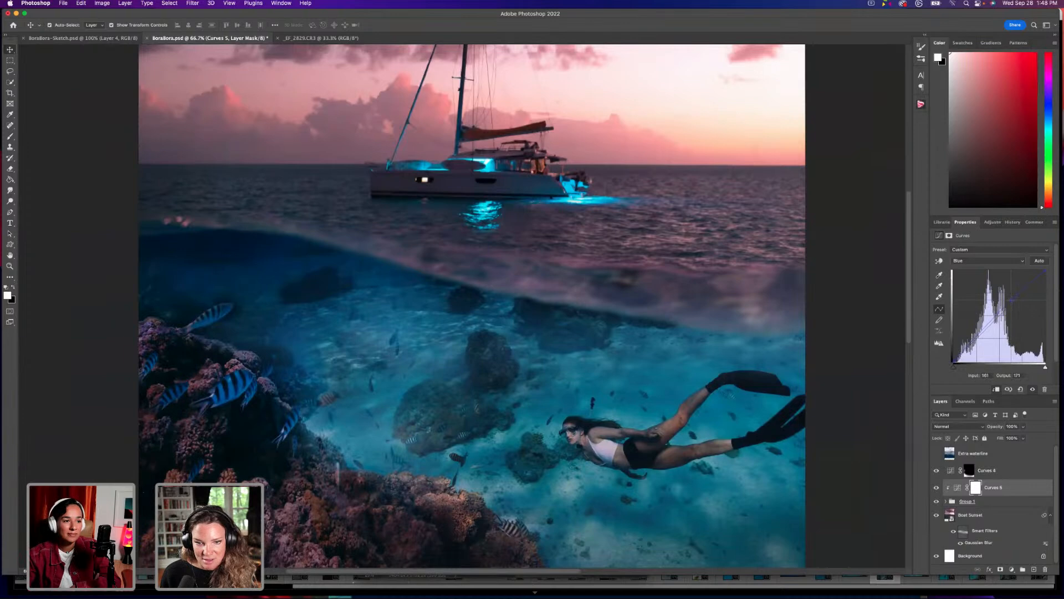
{"action": "left_click_drag", "start_coordinate": [989, 325], "coordinate": [989, 322]}
Target the Curves 5 layer mask and set up a black 700 px brush for painting over the diver.
{"action": "left_click", "coordinate": [974, 488]}
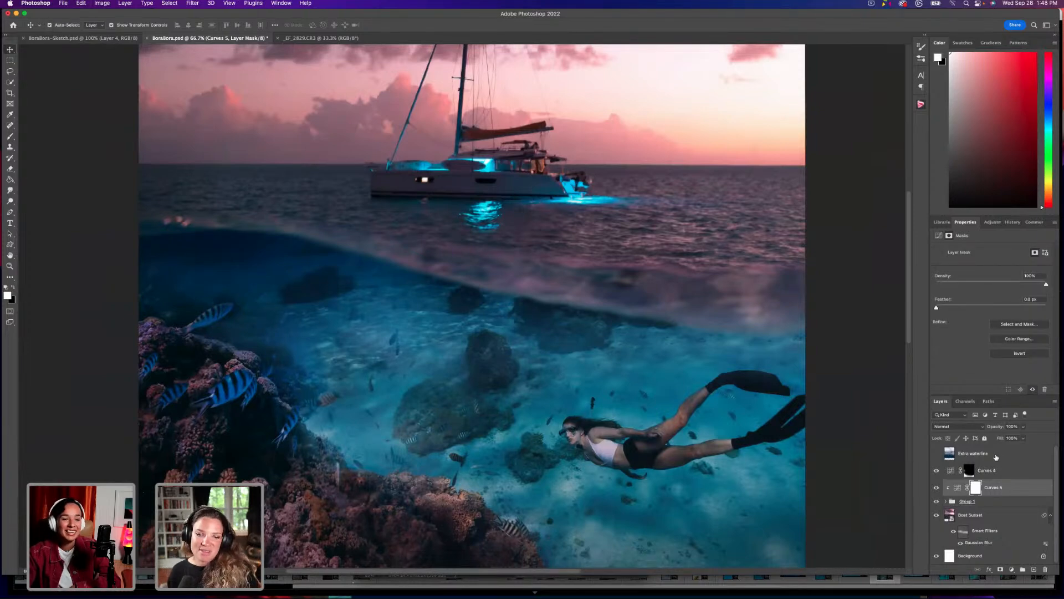
{"action": "scroll", "coordinate": [639, 439], "scroll_direction": "down", "scroll_amount": 3}
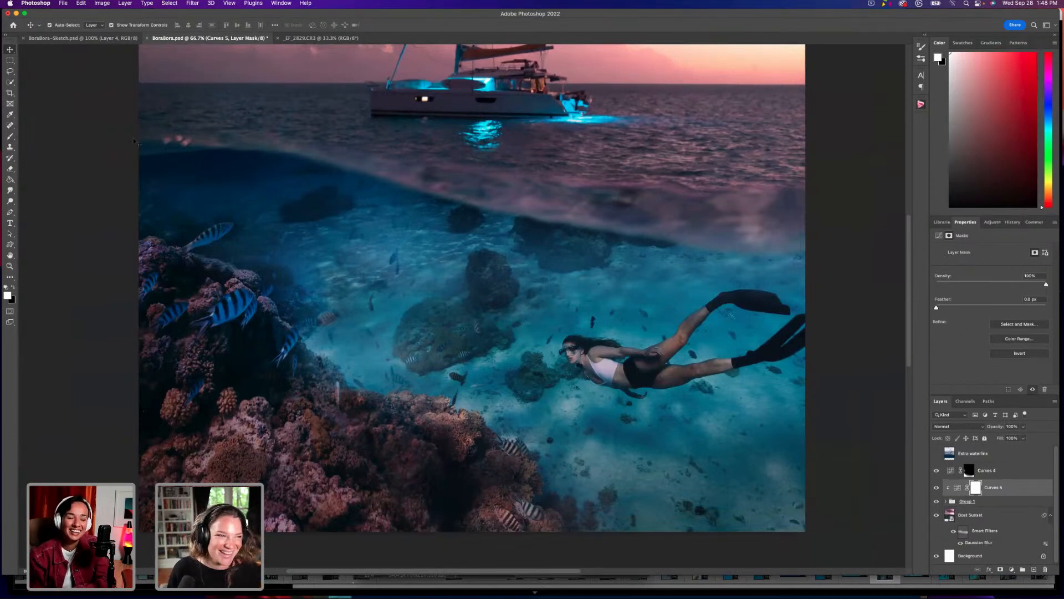
{"action": "left_click", "coordinate": [11, 137]}
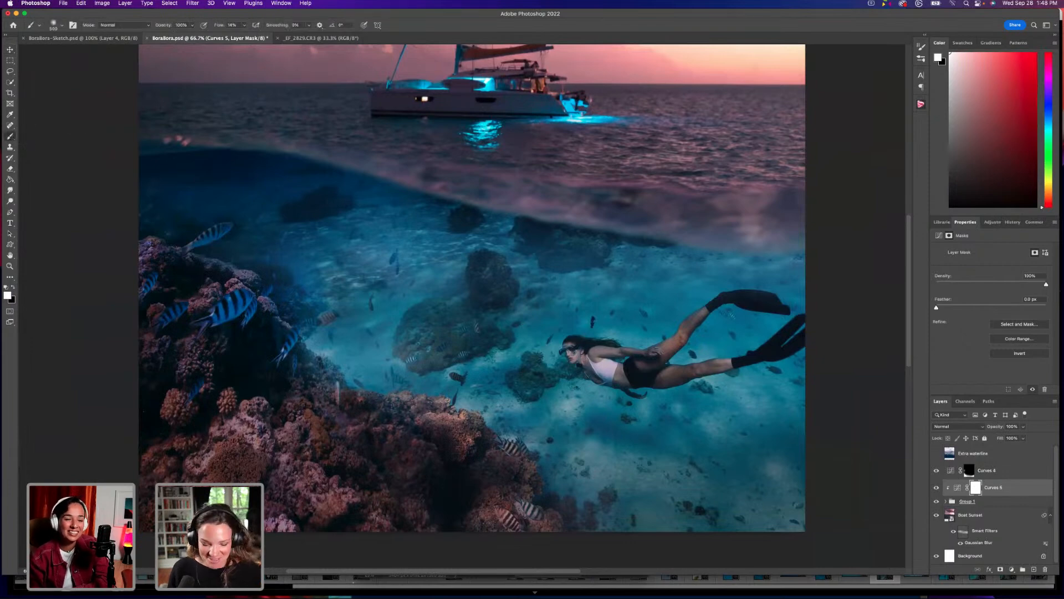
{"action": "key", "text": "bracketright"}
{"action": "key", "text": "bracketright"}
{"action": "key", "text": "x"}
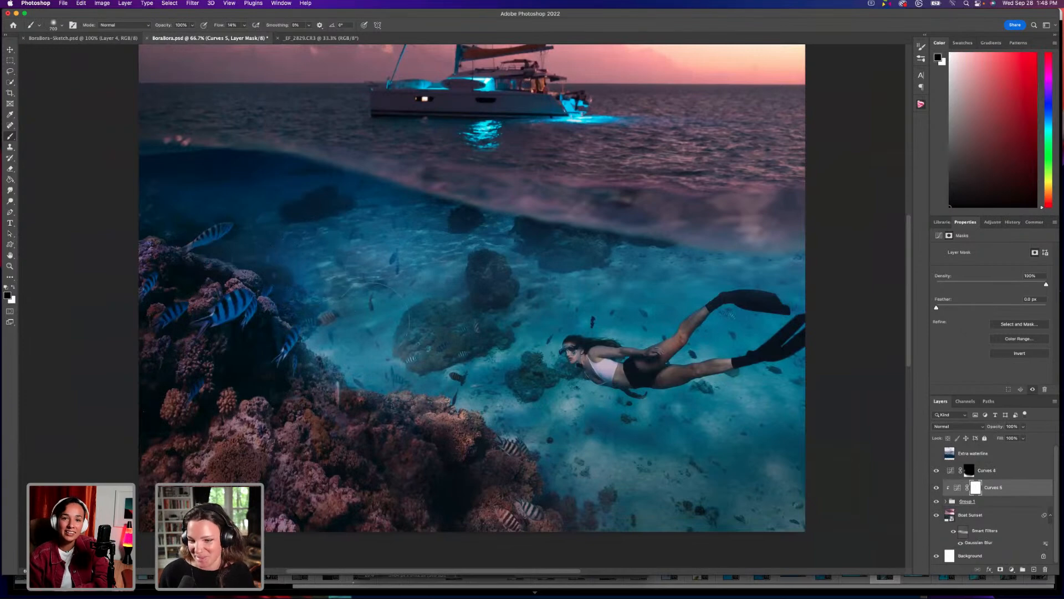
{"action": "left_click_drag", "start_coordinate": [554, 355], "coordinate": [688, 354]}
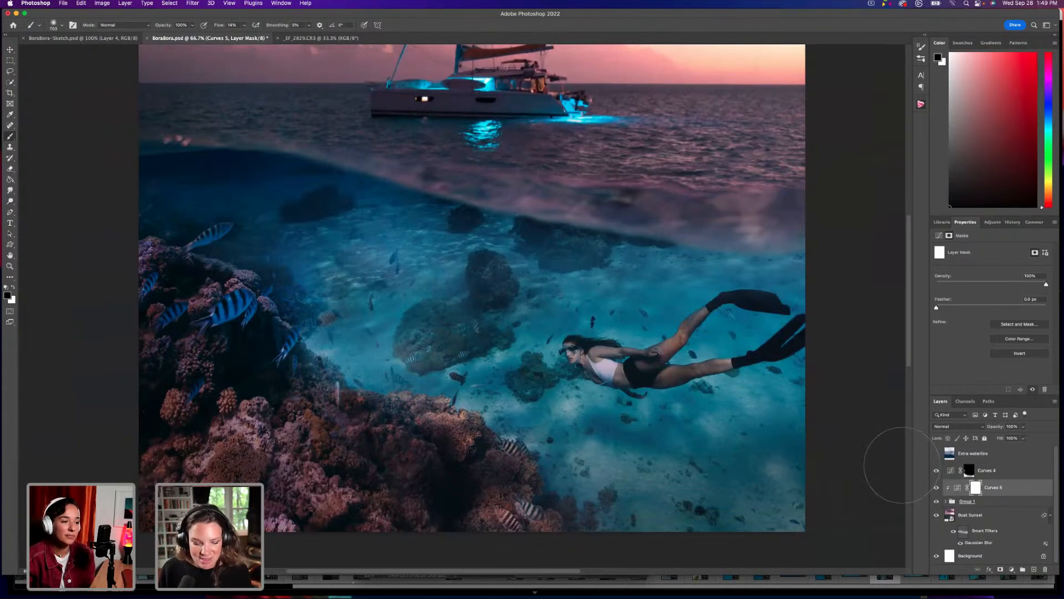
Invert the Curves 5 mask between black and white to compare the underwater scene with and without the darkening, ending on white.
{"action": "key", "text": "super+i"}
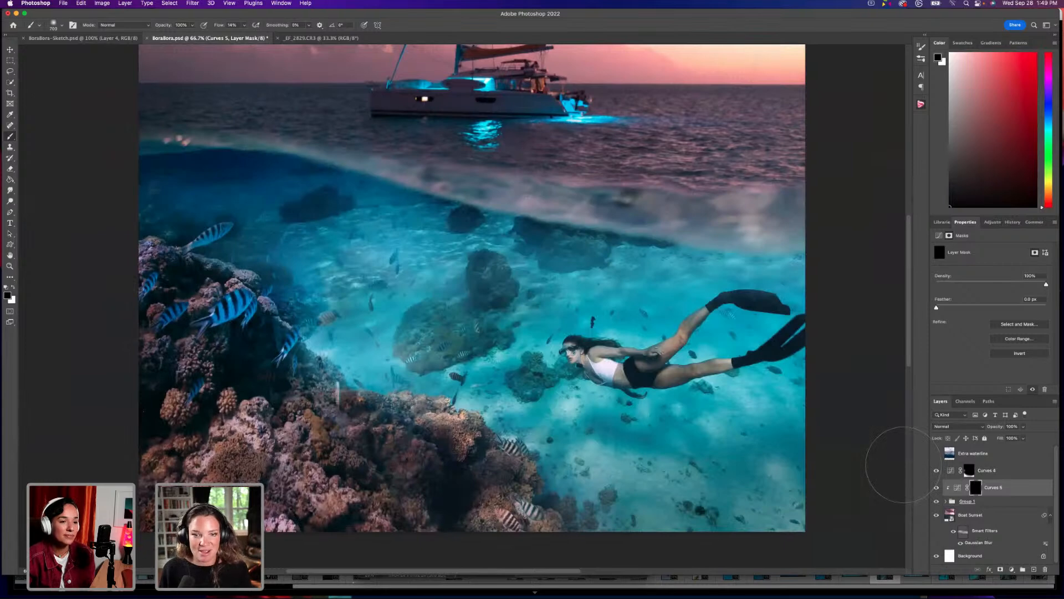
{"action": "key", "text": "super+minus"}
{"action": "key", "text": "super+minus"}
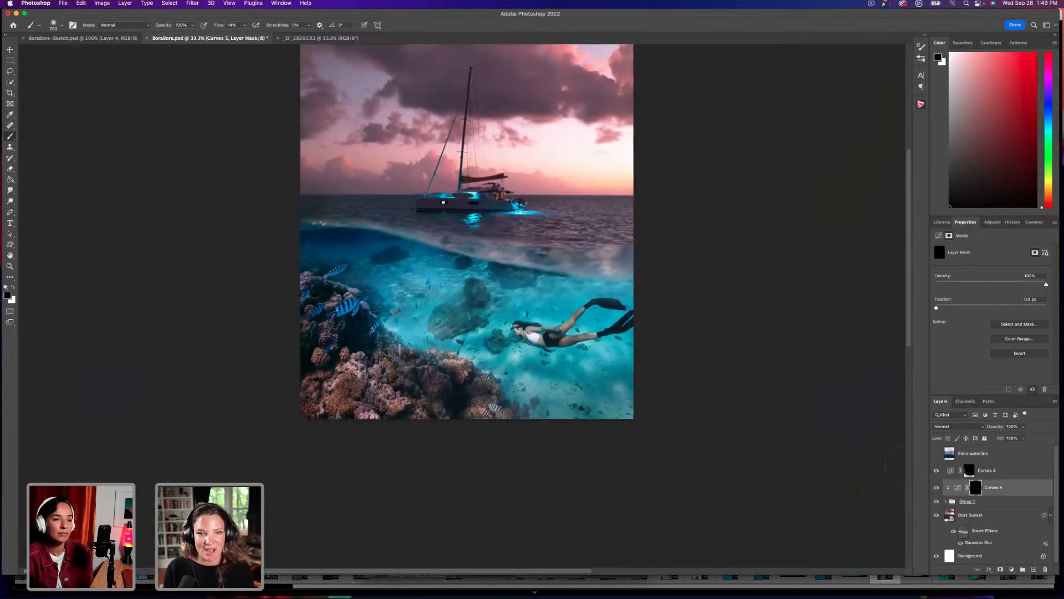
{"action": "key", "text": "super+i"}
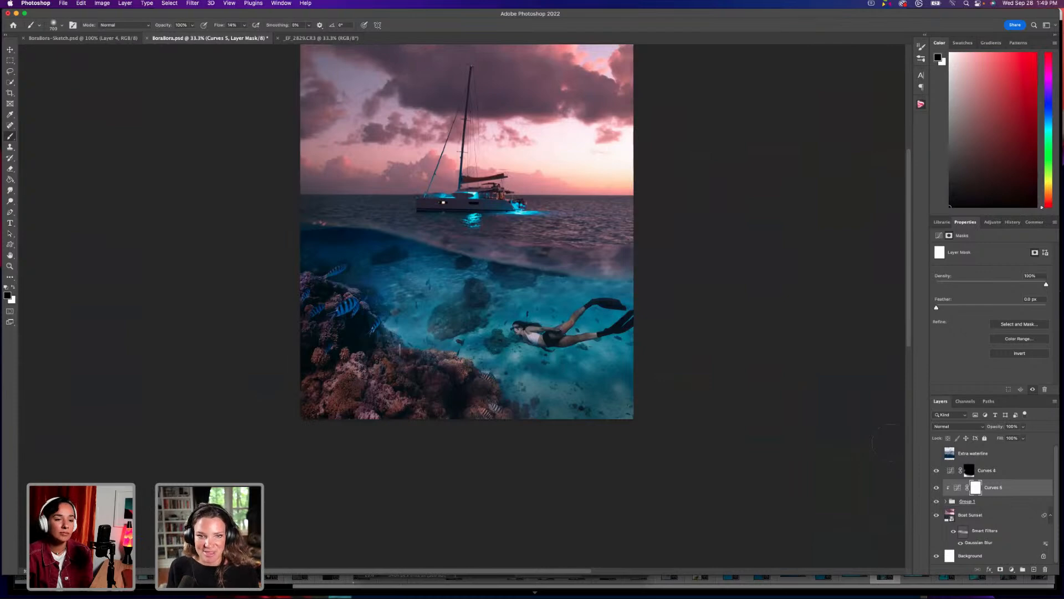
{"action": "key", "text": "super+i"}
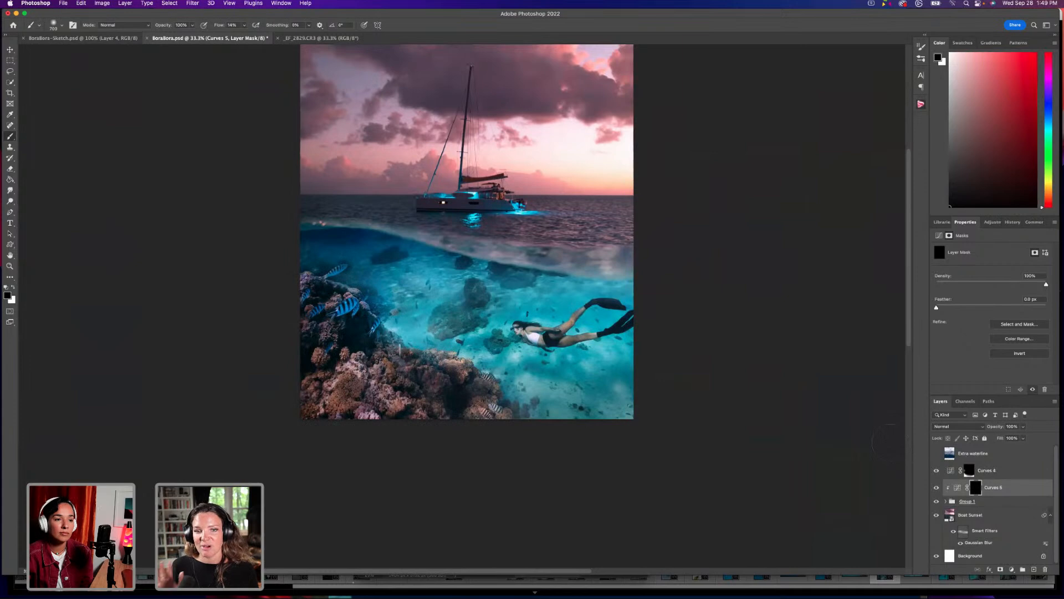
{"action": "key", "text": "super+i"}
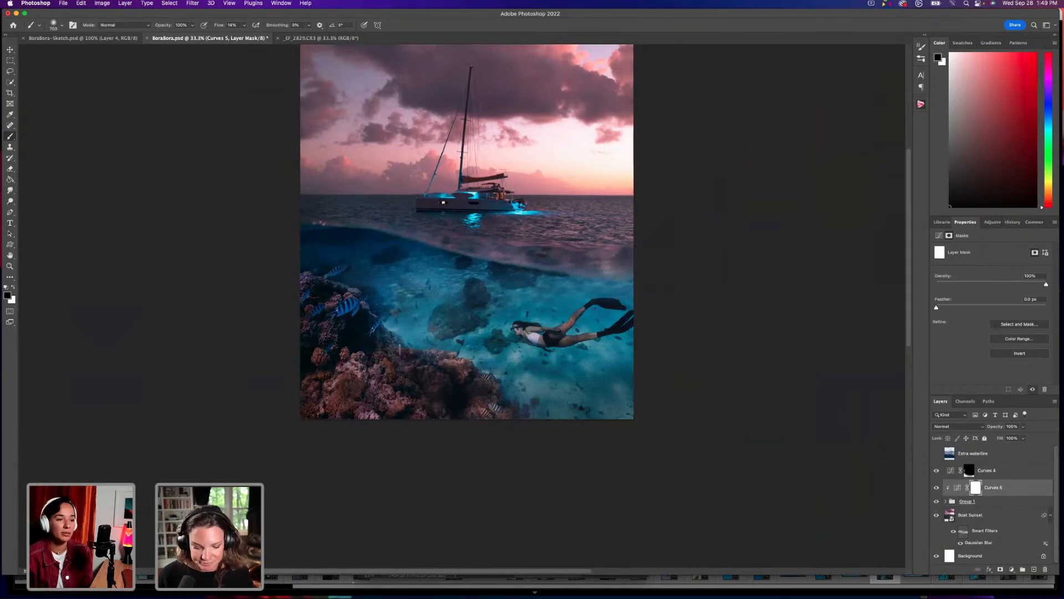
{"action": "key", "text": "super+i"}
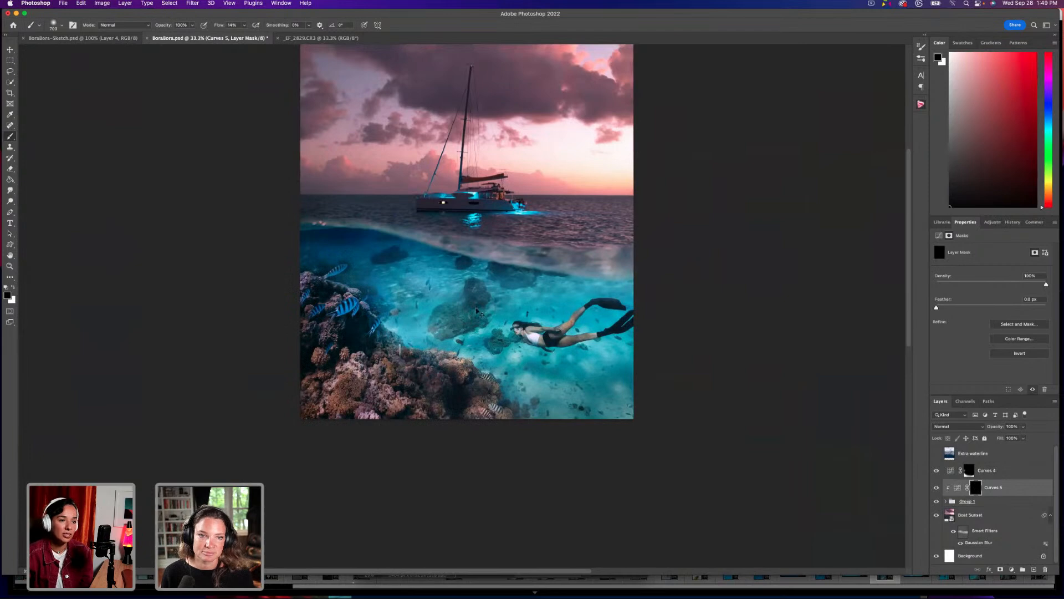
{"action": "key", "text": "super+i"}
{"action": "key", "text": "super+i"}
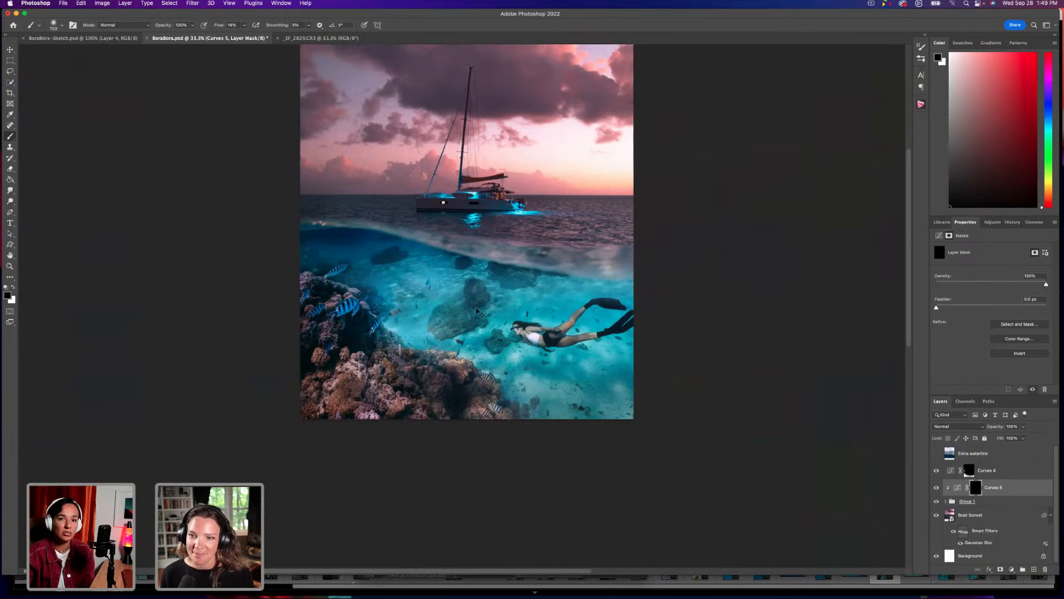
{"action": "key", "text": "super+i"}
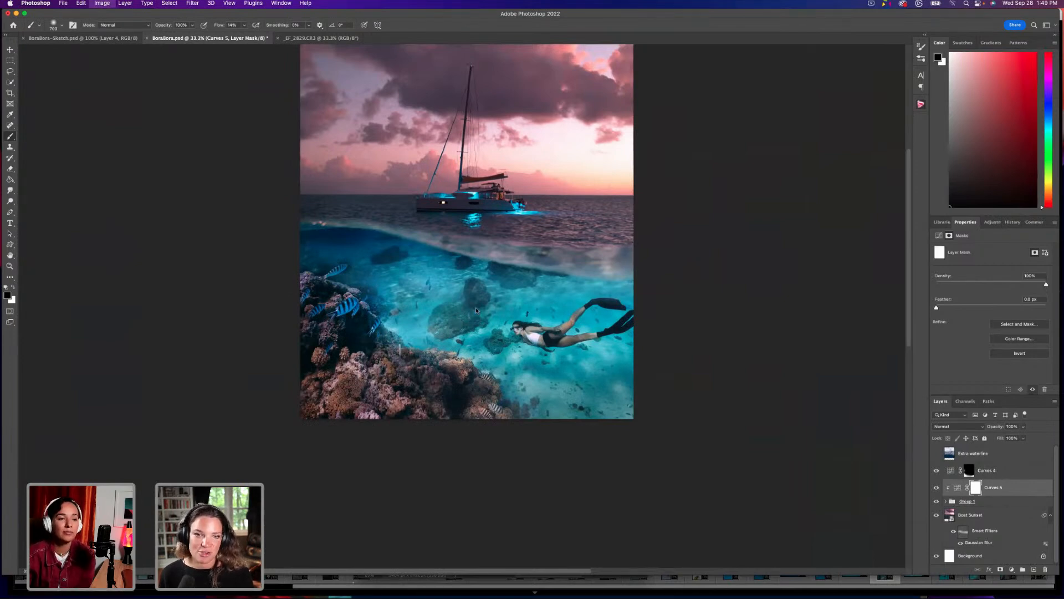
{"action": "key", "text": "super+i"}
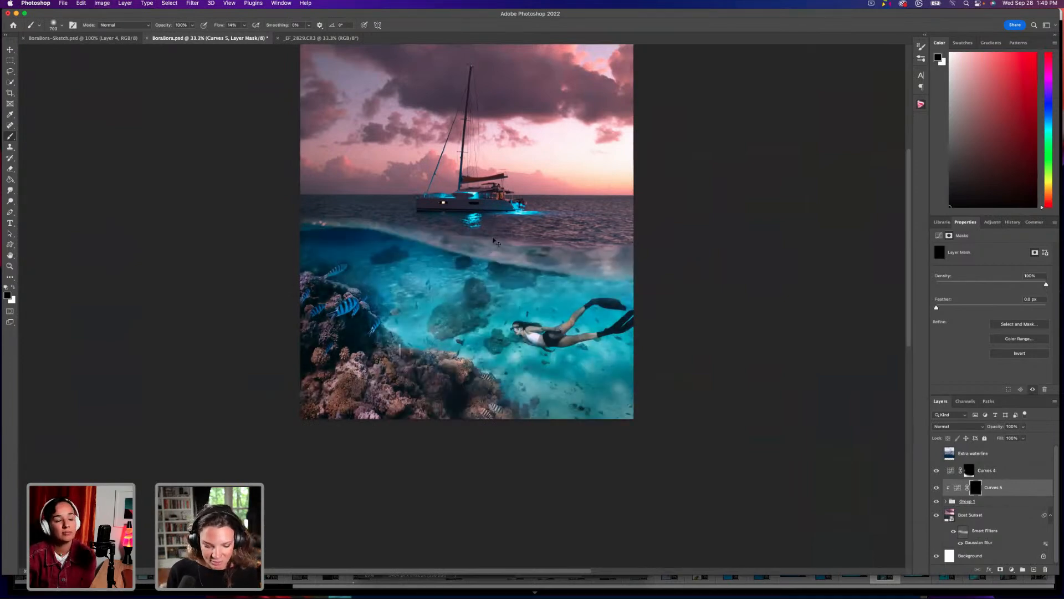
{"action": "key", "text": "super+equal"}
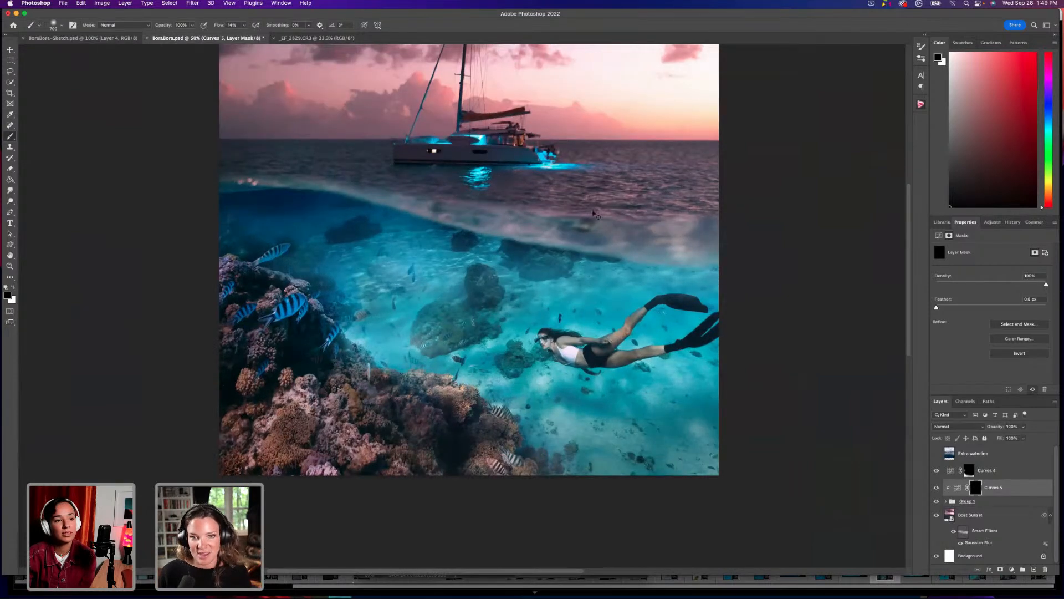
{"action": "key", "text": "super+i"}
{"action": "key", "text": "i"}
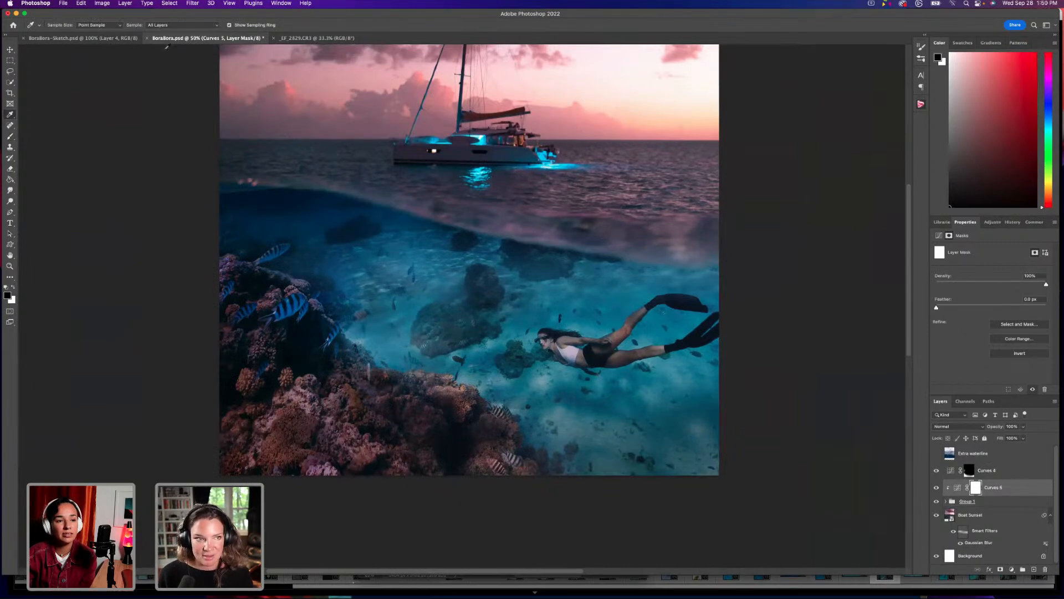
Paint black on the Curves 5 mask with a 1000 px brush at 8% flow to brighten the water around the diver.
{"action": "left_click", "coordinate": [10, 137]}
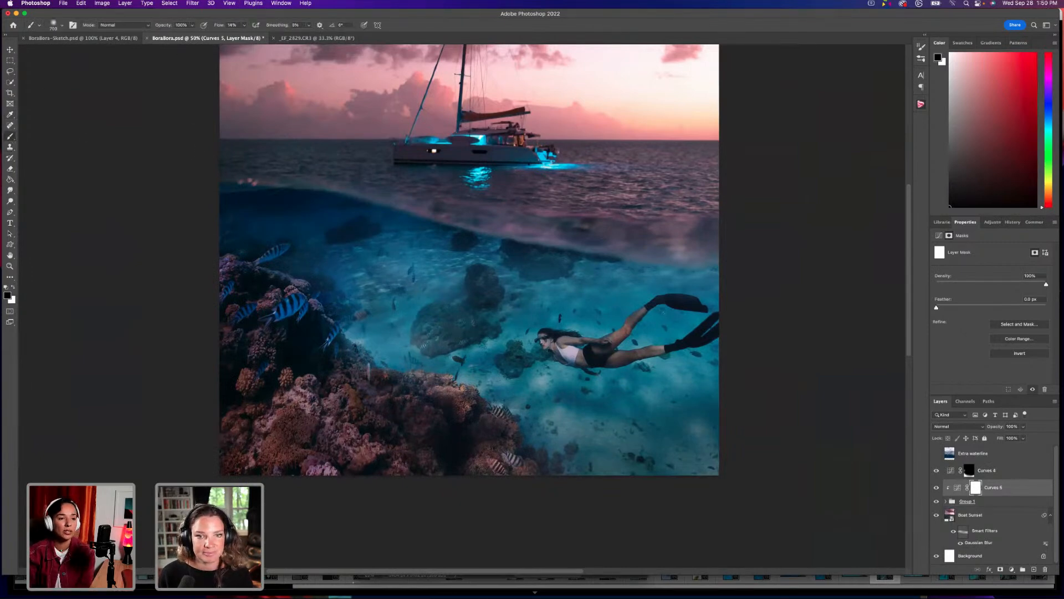
{"action": "left_click", "coordinate": [979, 489]}
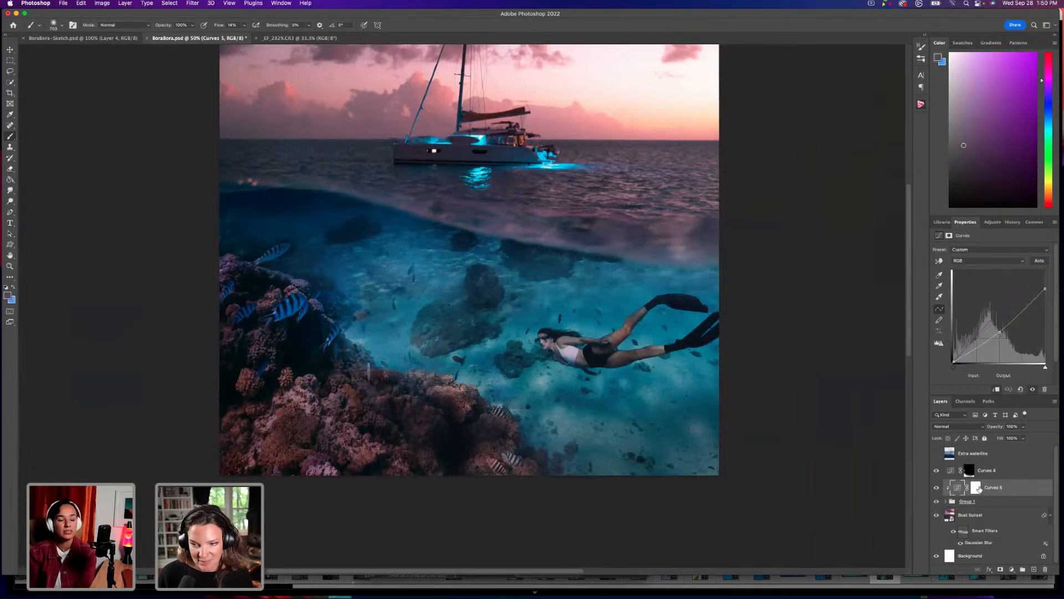
{"action": "left_click", "coordinate": [979, 489]}
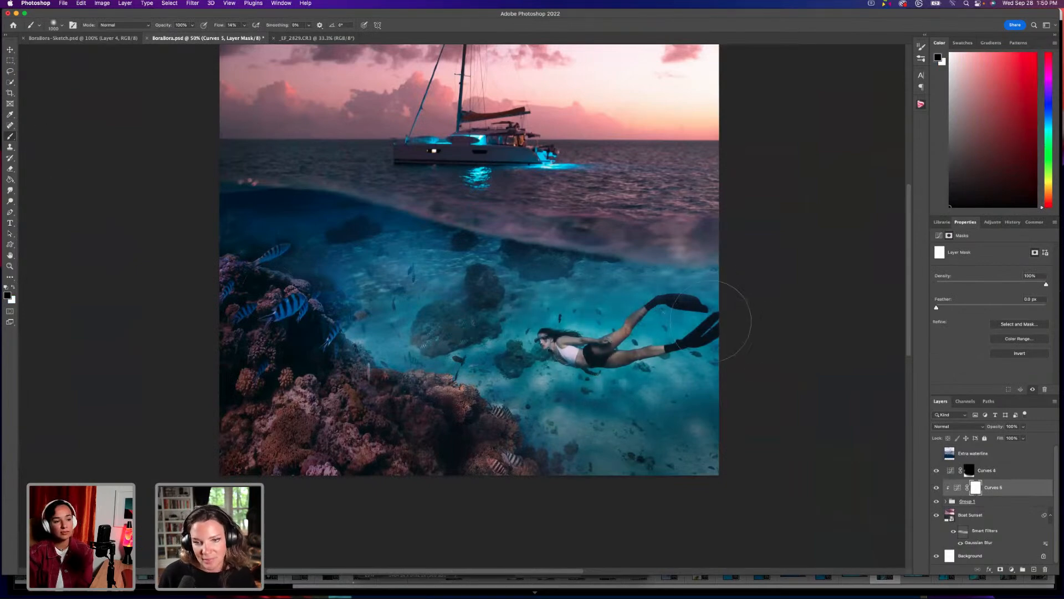
{"action": "left_click", "coordinate": [245, 25]}
{"action": "left_click_drag", "start_coordinate": [243, 35], "coordinate": [239, 35]}
{"action": "left_click", "coordinate": [760, 269]}
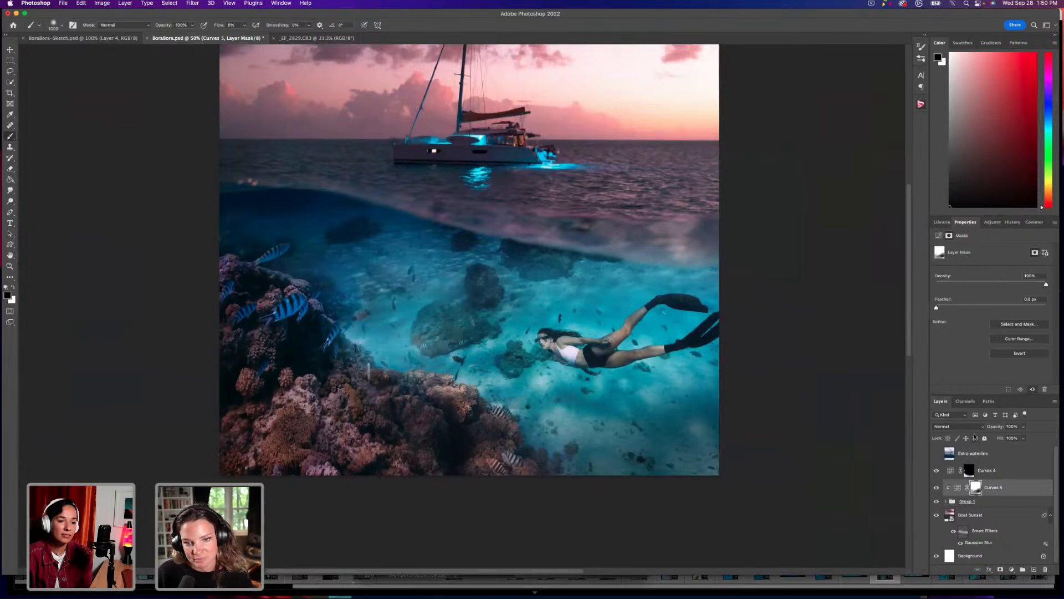
Compare the composite with the Curves 5 and Curves 4 adjustments hidden and shown.
{"action": "left_click", "coordinate": [934, 491]}
{"action": "left_click", "coordinate": [935, 491]}
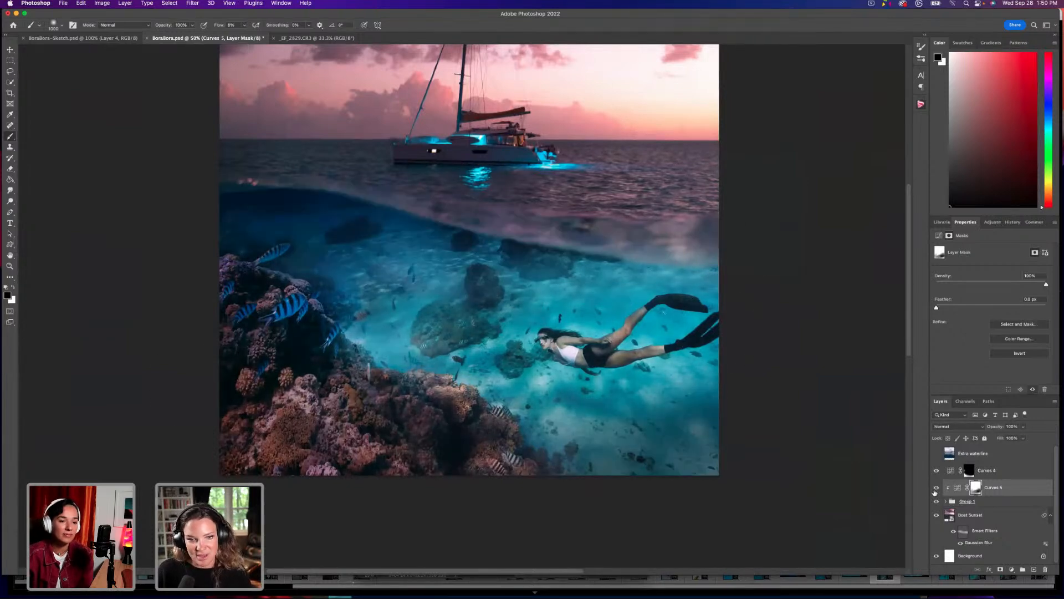
{"action": "left_click", "coordinate": [935, 491]}
{"action": "left_click", "coordinate": [935, 491]}
{"action": "left_click", "coordinate": [935, 492]}
{"action": "left_click", "coordinate": [935, 491]}
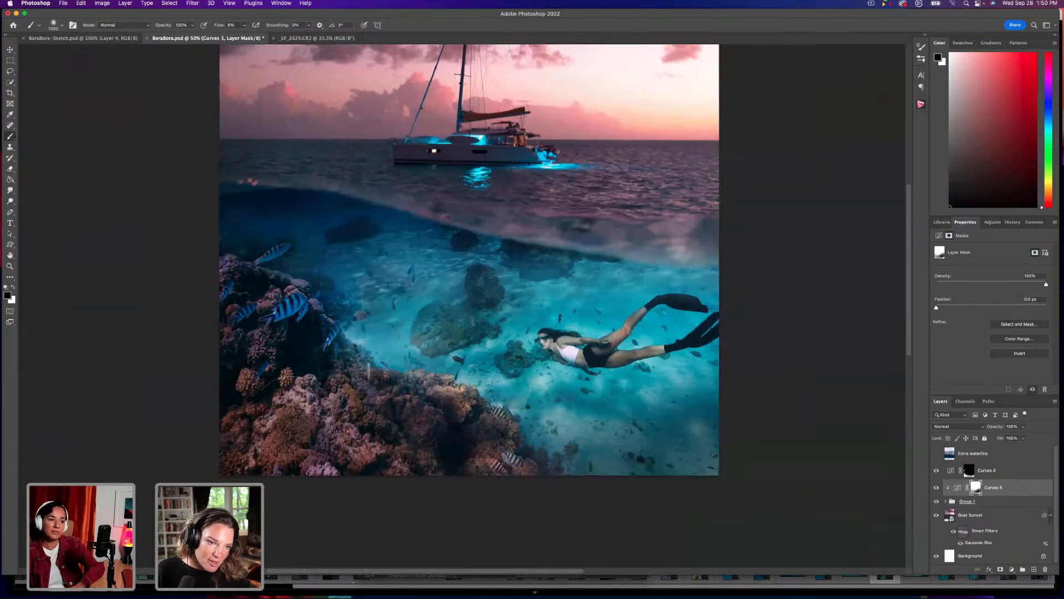
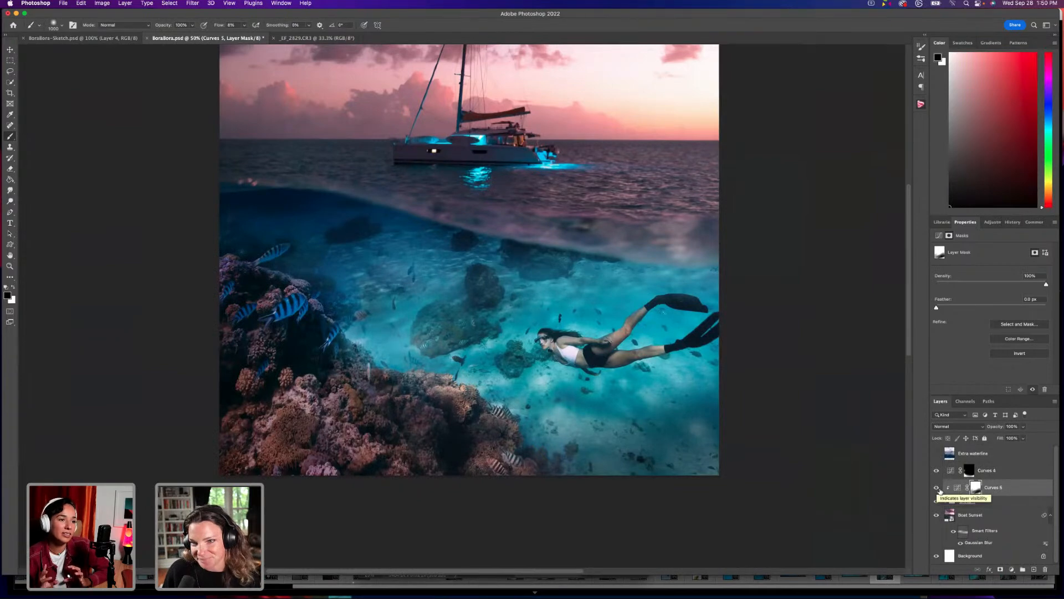
{"action": "left_click", "coordinate": [935, 471]}
{"action": "left_click", "coordinate": [935, 471]}
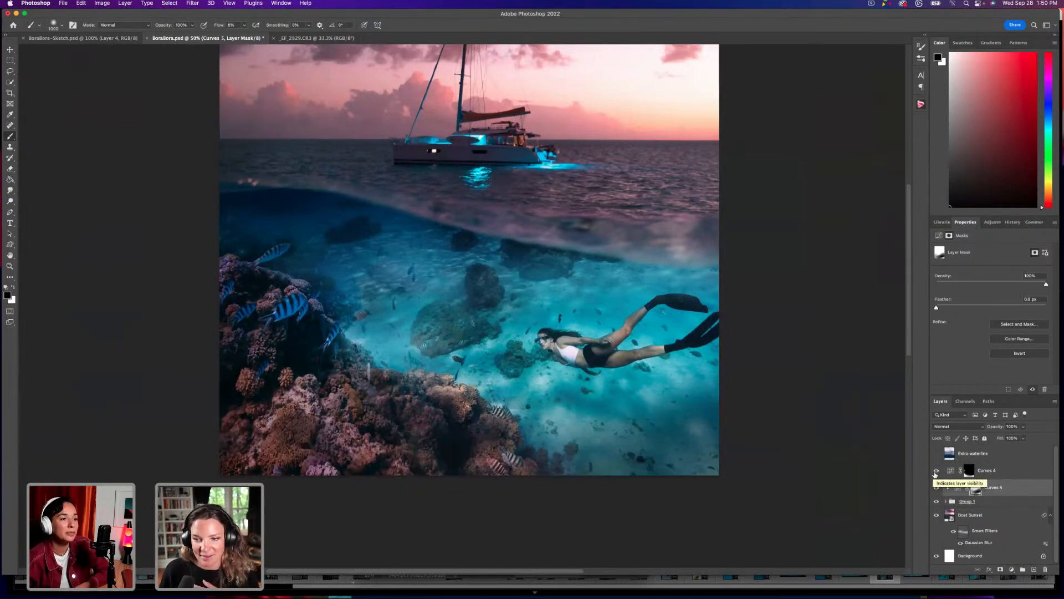
Toggle Curves 4 and Curves 5 off and on again, individually and together, and review the darkening across the whole composite.
{"action": "left_click", "coordinate": [936, 473]}
{"action": "left_click", "coordinate": [936, 472]}
{"action": "left_click", "coordinate": [936, 487]}
{"action": "left_click", "coordinate": [936, 488]}
{"action": "left_click", "coordinate": [936, 488]}
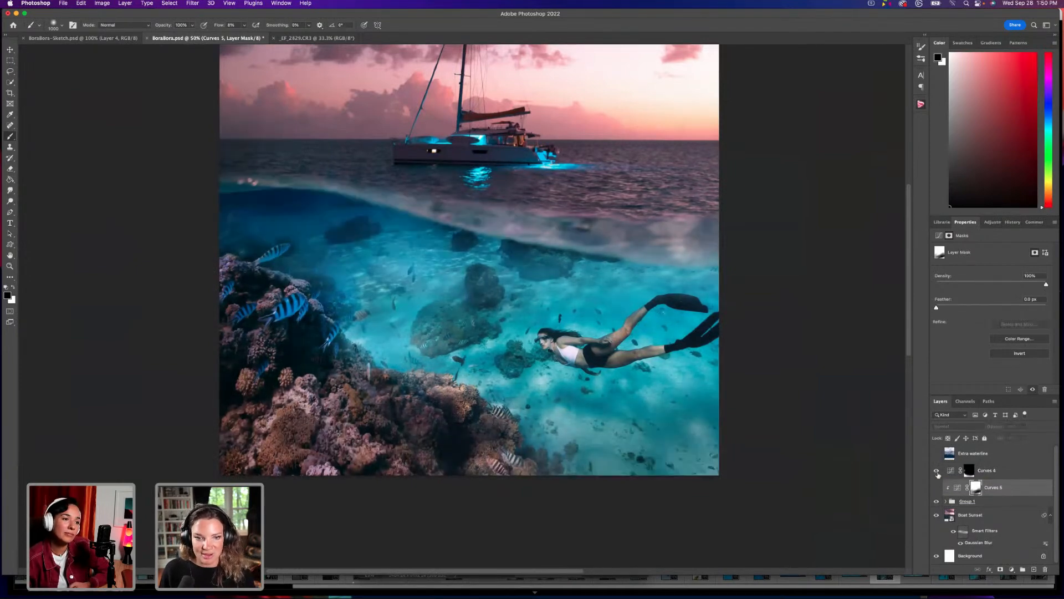
{"action": "left_click", "coordinate": [936, 471]}
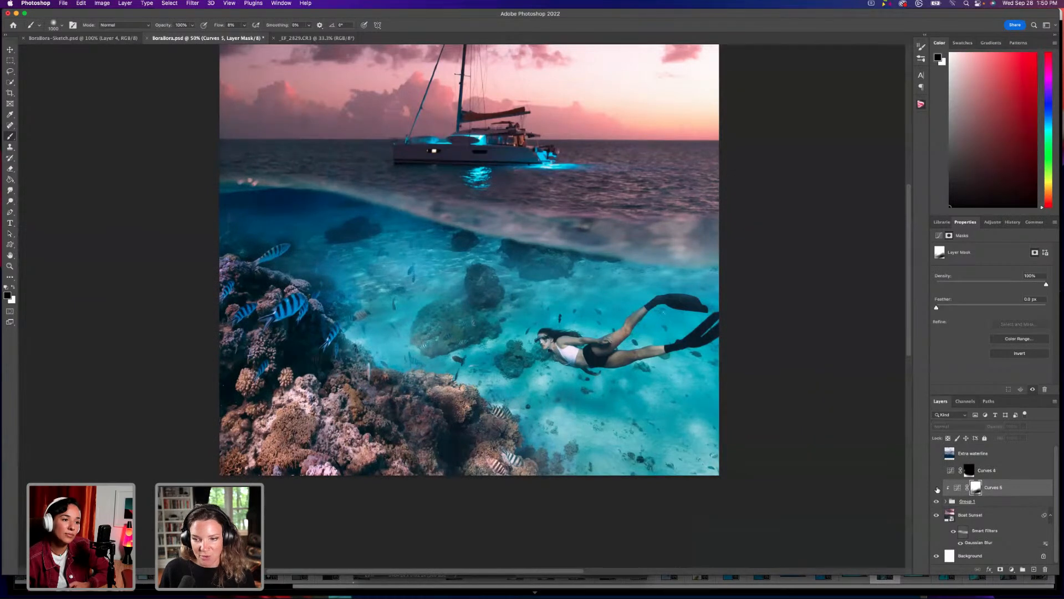
{"action": "left_click", "coordinate": [936, 487]}
{"action": "left_click", "coordinate": [937, 477]}
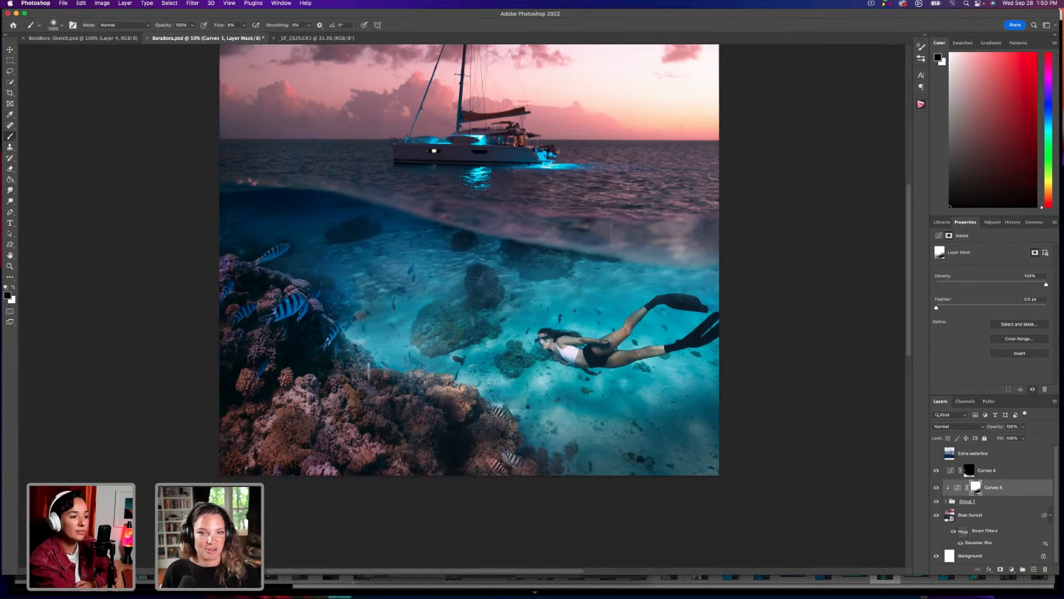
{"action": "key", "text": "super+minus"}
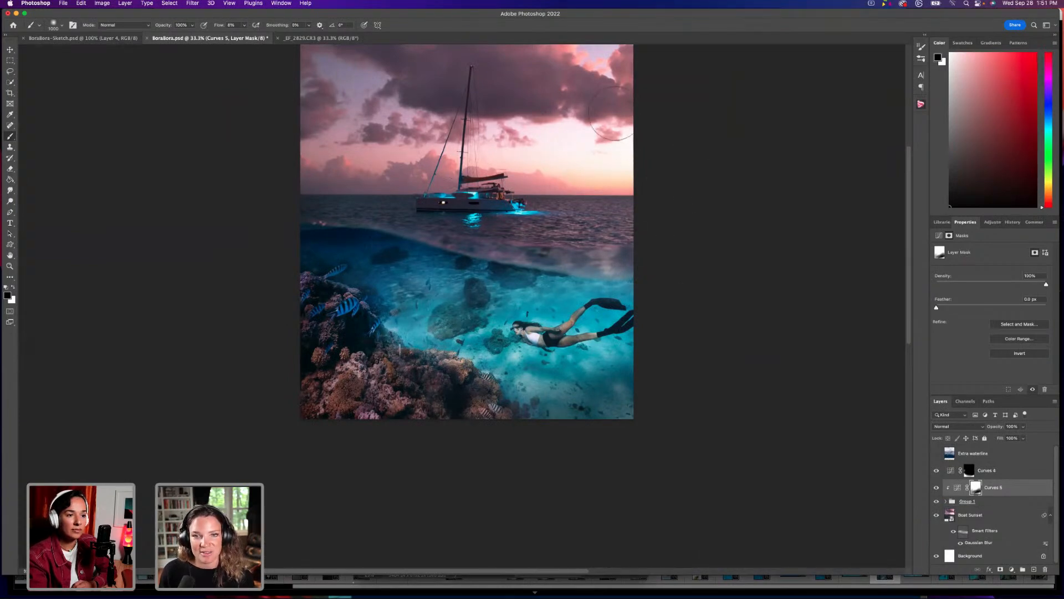
{"action": "key", "text": "ctrl+z"}
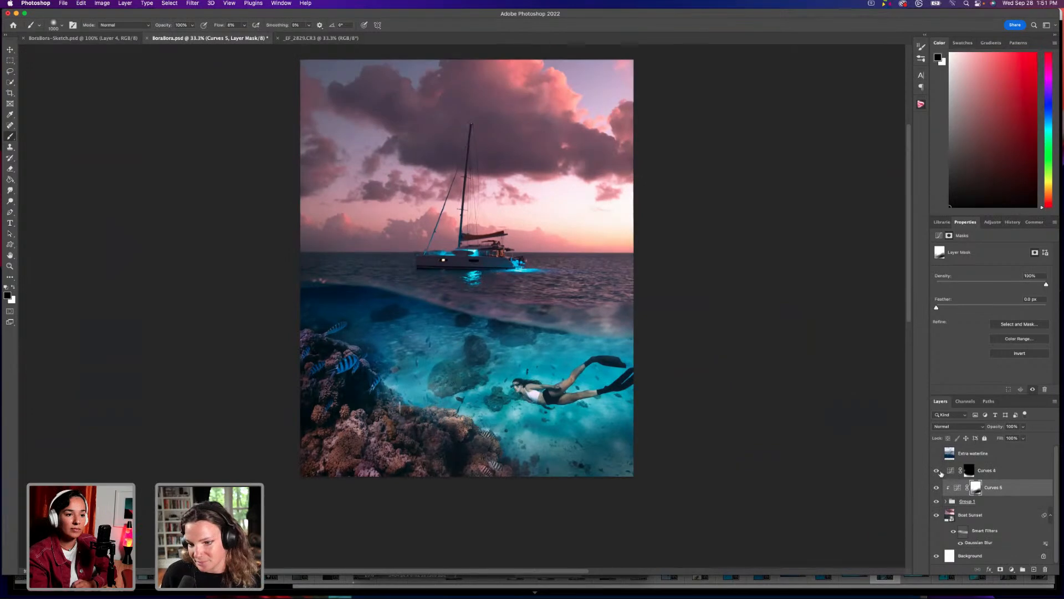
Add an empty layer directly above Curves 4 and swap the foreground and background colours.
{"action": "left_click", "coordinate": [996, 476]}
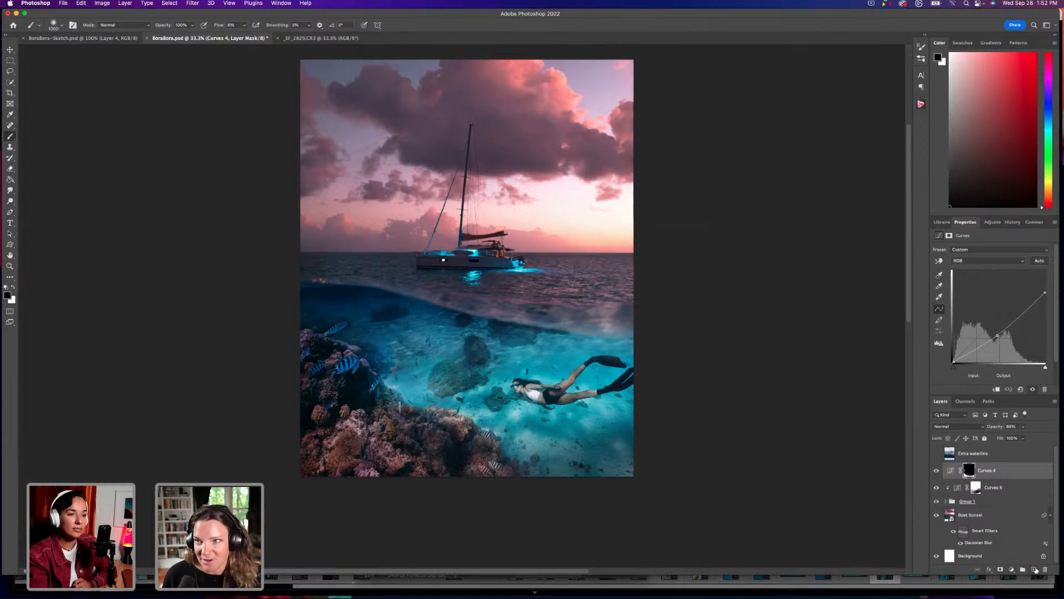
{"action": "left_click", "coordinate": [1034, 569]}
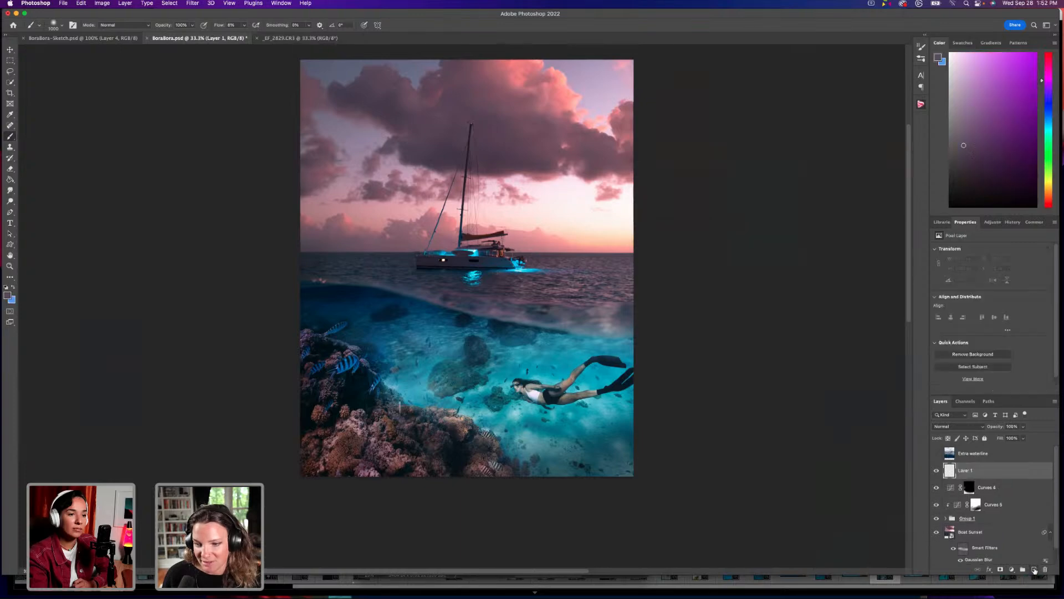
{"action": "left_click", "coordinate": [13, 287]}
{"action": "left_click", "coordinate": [8, 294]}
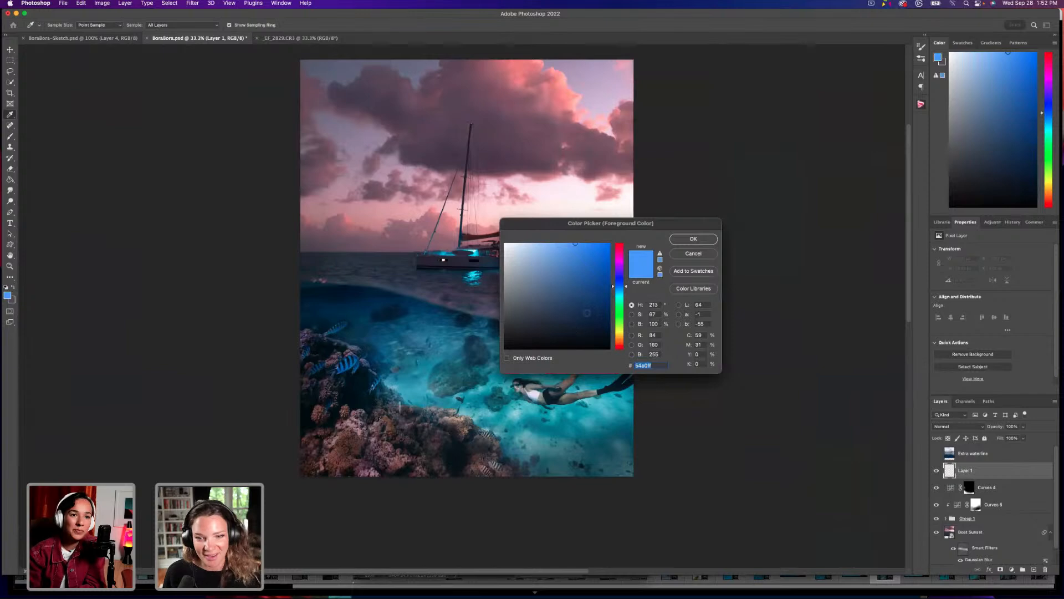
{"action": "left_click", "coordinate": [686, 254]}
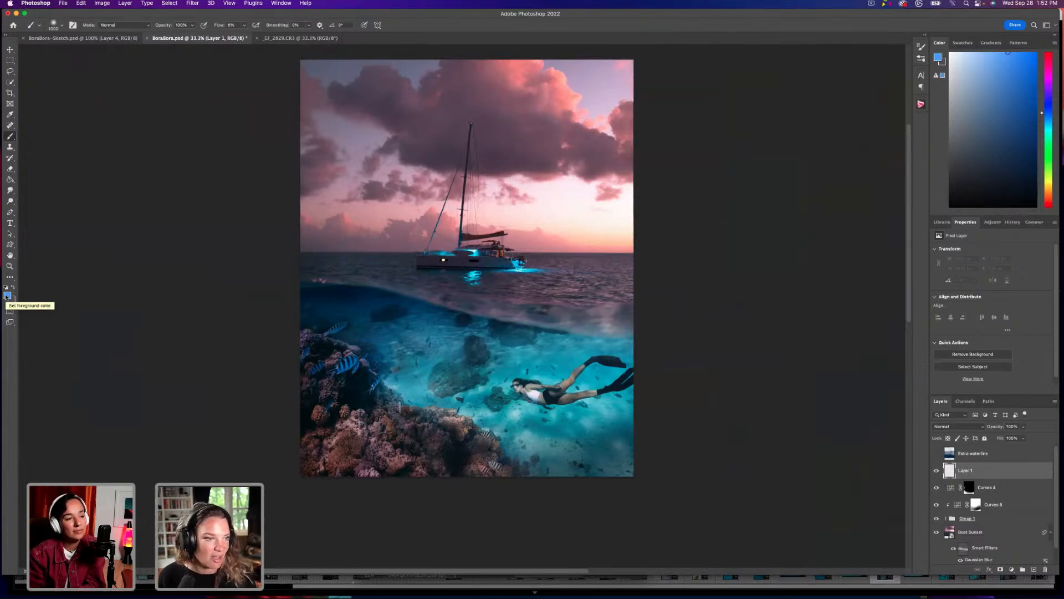
Set the foreground colour to a light warm orange, #ffc67b.
{"action": "left_click", "coordinate": [7, 296]}
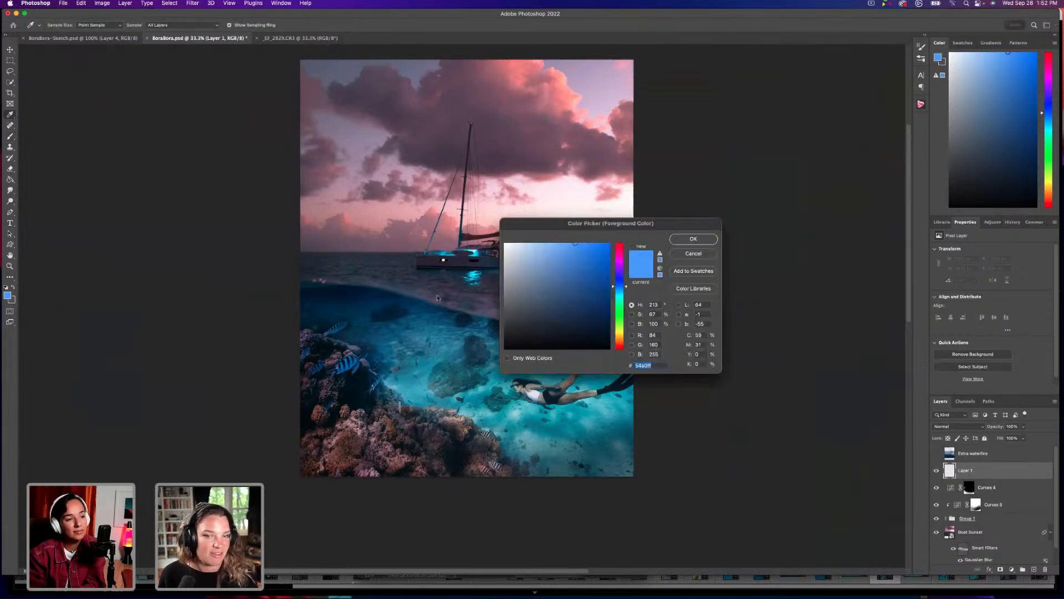
{"action": "left_click", "coordinate": [622, 334]}
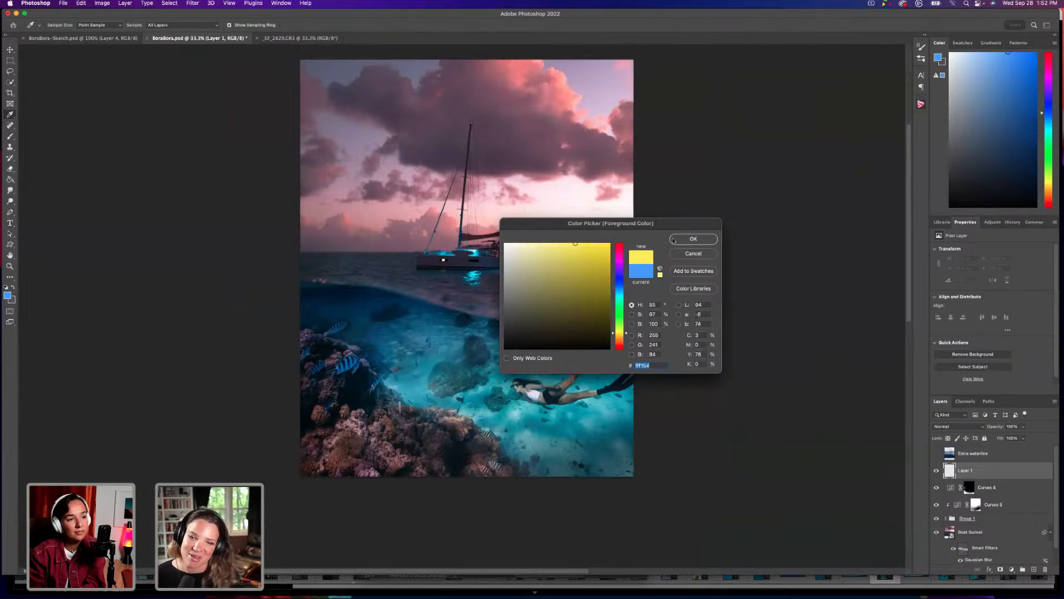
{"action": "left_click_drag", "start_coordinate": [626, 335], "coordinate": [627, 339]}
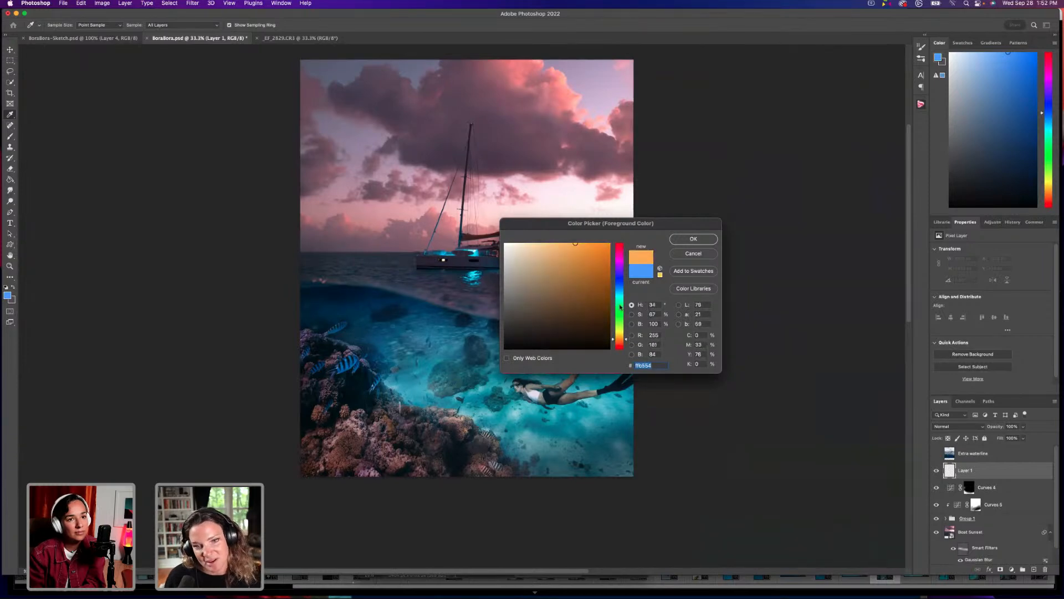
{"action": "left_click_drag", "start_coordinate": [570, 251], "coordinate": [561, 242]}
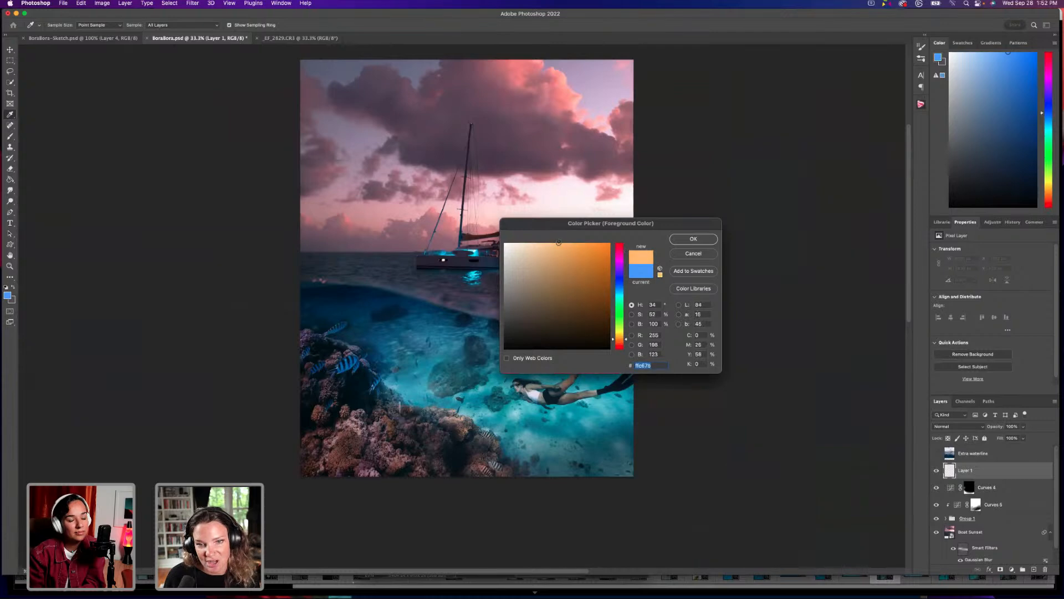
{"action": "left_click", "coordinate": [693, 239]}
Activate the Brush tool and set the new empty layer's blend mode to Color Dodge.
{"action": "key", "text": "b"}
{"action": "left_click", "coordinate": [958, 426]}
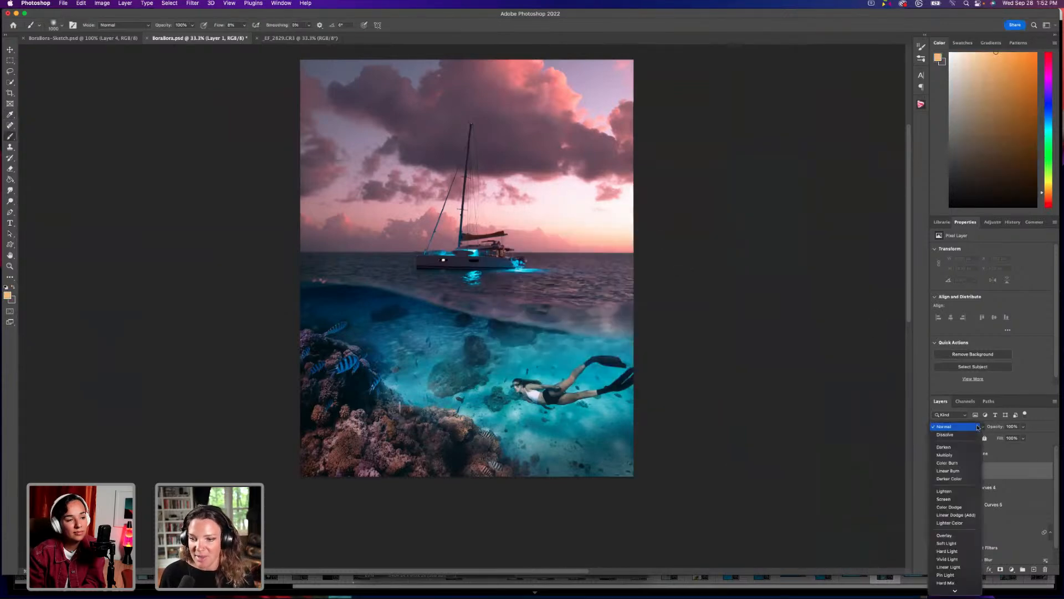
{"action": "left_click", "coordinate": [965, 508]}
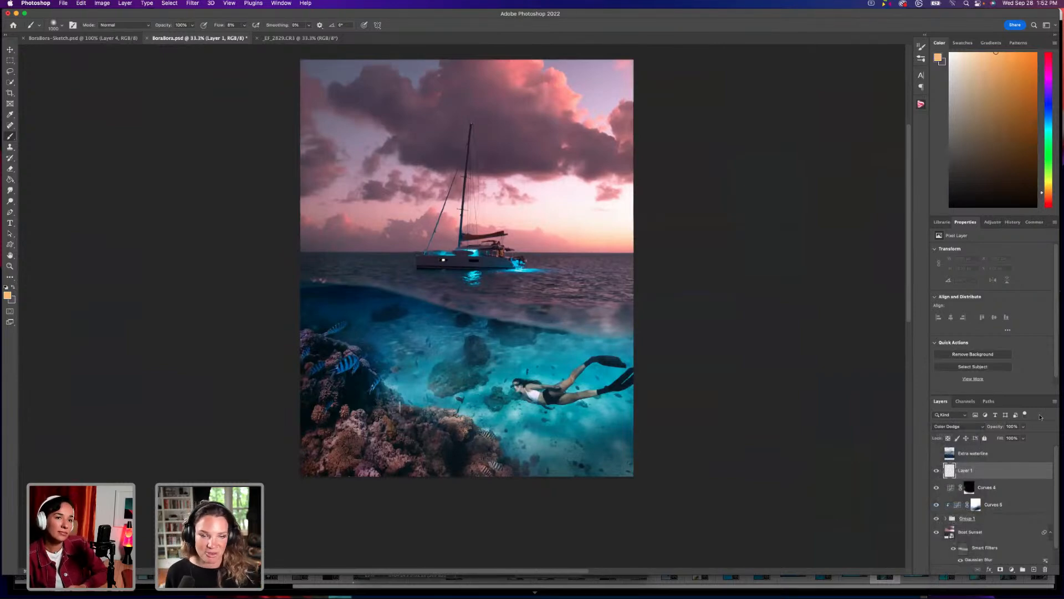
Turn off Transparency Shapes Layer in the blending options of the Color Dodge layer, Layer 1, with a larger brush ready.
{"action": "key", "text": "bracketright"}
{"action": "key", "text": "bracketright"}
{"action": "key", "text": "bracketright"}
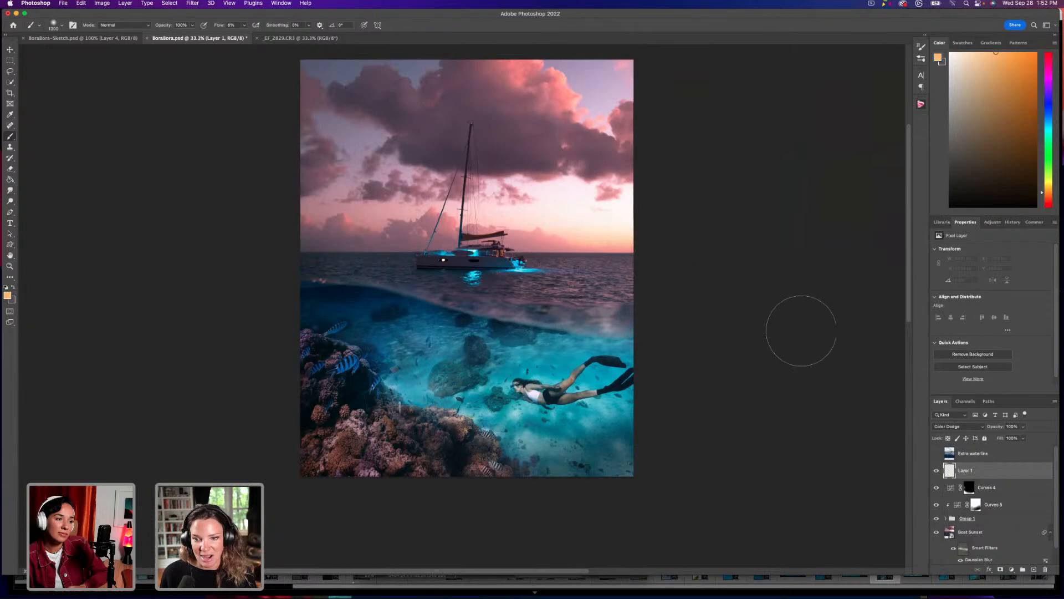
{"action": "double_click", "coordinate": [1003, 475]}
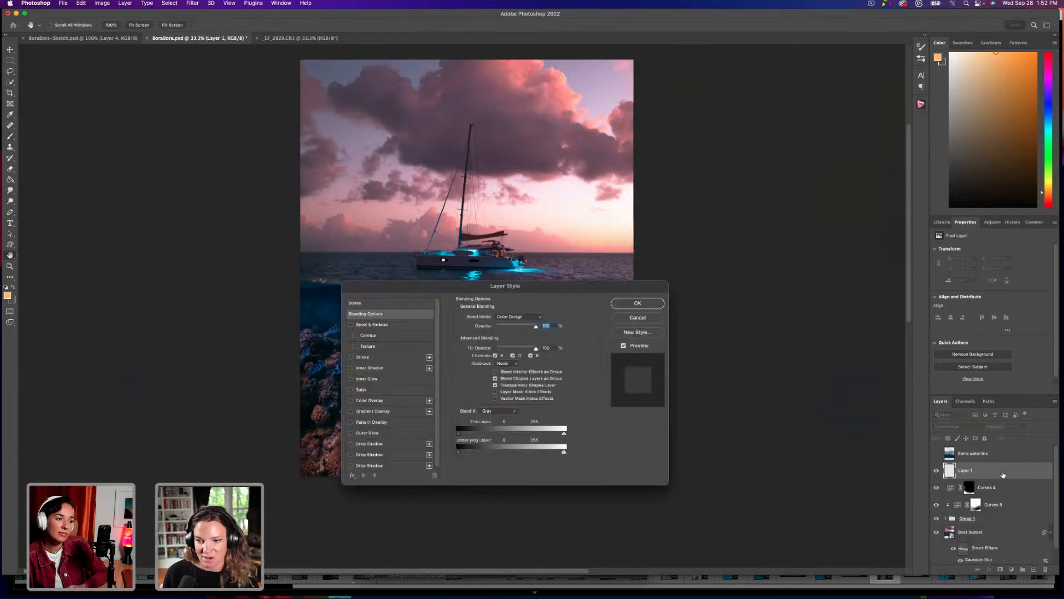
{"action": "left_click", "coordinate": [495, 385]}
{"action": "left_click", "coordinate": [632, 302]}
{"action": "key", "text": "b"}
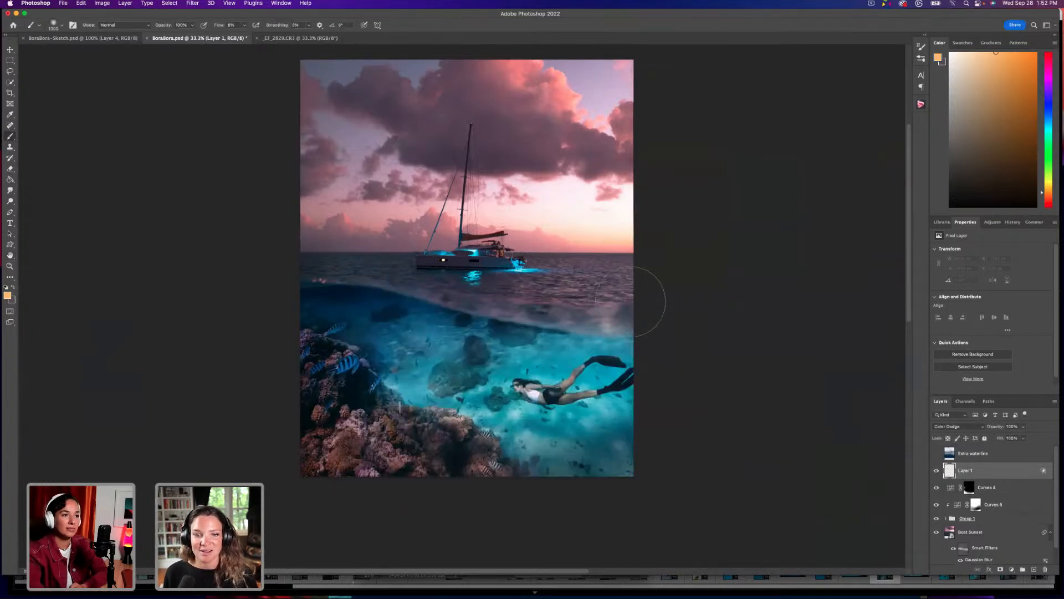
Try brushing an orange glow over the right end of the sunset horizon with a 1600-pixel brush.
{"action": "key", "text": "bracketright"}
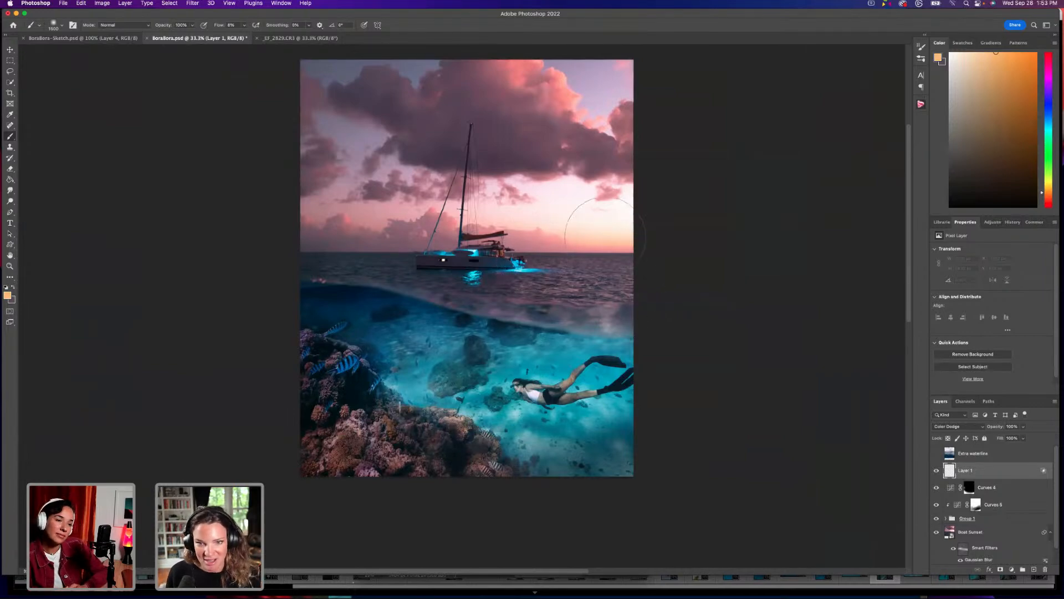
{"action": "key", "text": "bracketright"}
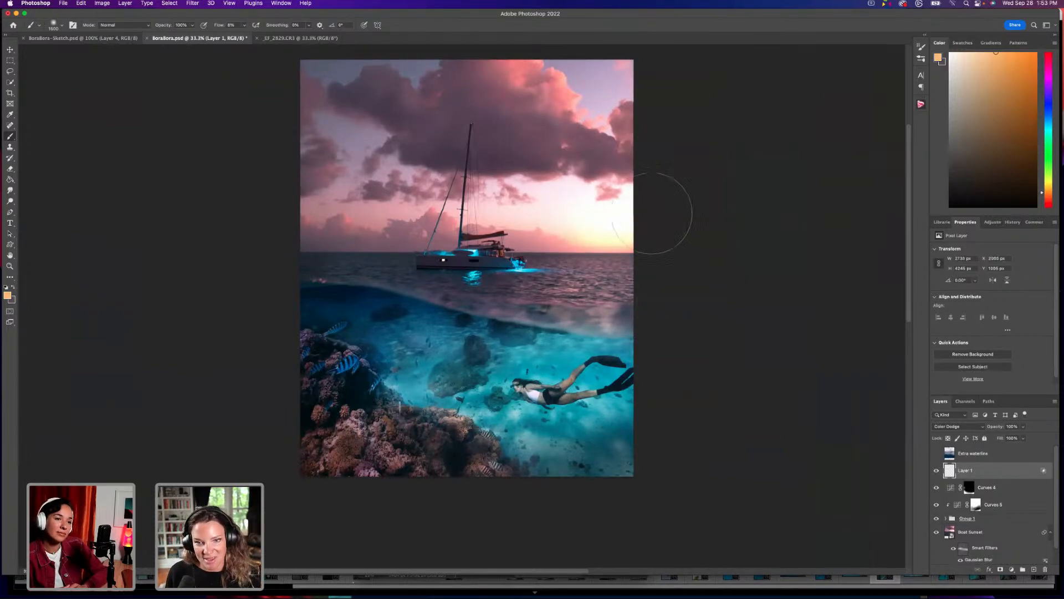
{"action": "left_click_drag", "start_coordinate": [658, 214], "coordinate": [577, 244]}
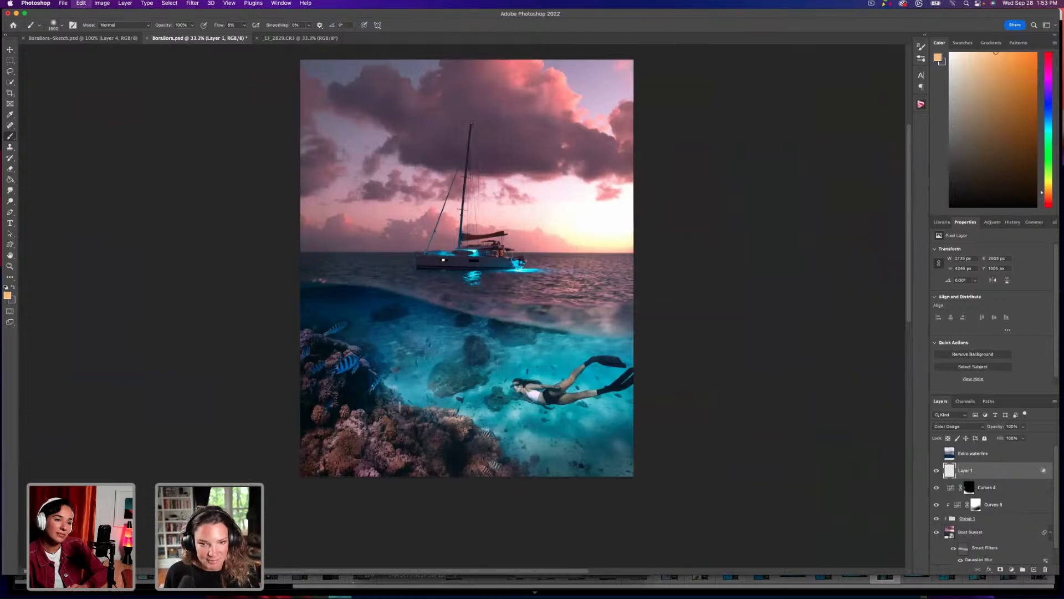
{"action": "key", "text": "super+z"}
Lower the brush flow to a very low value and paint a soft orange glow over the sunset horizon, water and clouds.
{"action": "left_click_drag", "start_coordinate": [244, 36], "coordinate": [242, 37]}
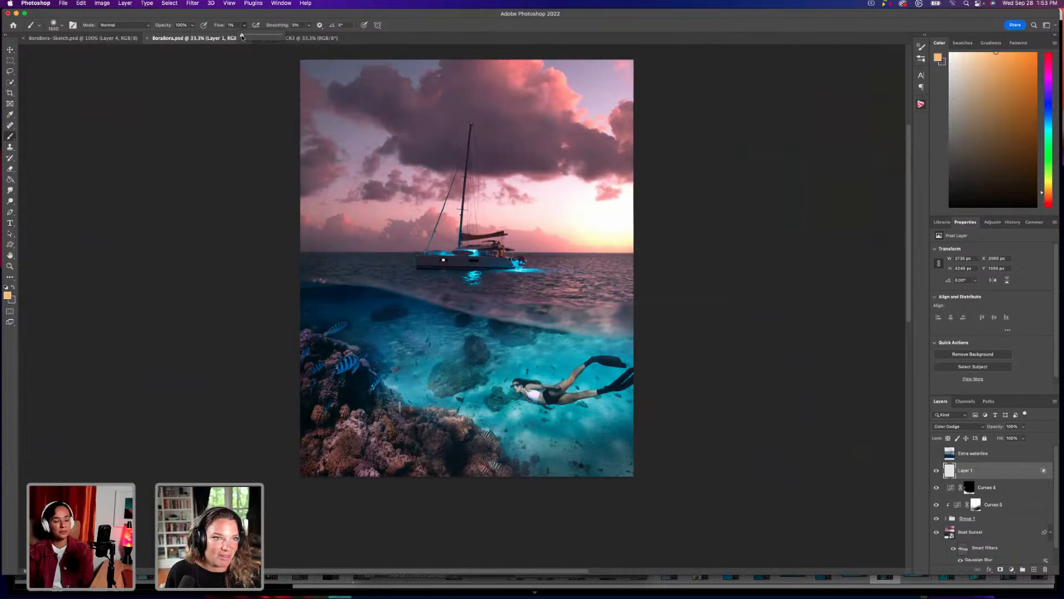
{"action": "mouse_move", "coordinate": [565, 248]}
{"action": "left_mouse_down"}
{"action": "mouse_move", "coordinate": [687, 225]}
{"action": "mouse_move", "coordinate": [571, 211]}
{"action": "mouse_move", "coordinate": [510, 222]}
{"action": "mouse_move", "coordinate": [606, 201]}
{"action": "mouse_move", "coordinate": [582, 230]}
{"action": "mouse_move", "coordinate": [642, 267]}
{"action": "left_mouse_up"}
{"action": "key", "text": "super+z"}
{"action": "key", "text": "bracketleft"}
{"action": "key", "text": "bracketleft"}
{"action": "key", "text": "bracketleft"}
{"action": "left_click_drag", "start_coordinate": [606, 336], "coordinate": [590, 383]}
{"action": "mouse_move", "coordinate": [427, 438]}
{"action": "left_mouse_down"}
{"action": "mouse_move", "coordinate": [524, 383]}
{"action": "mouse_move", "coordinate": [605, 233]}
{"action": "mouse_move", "coordinate": [494, 280]}
{"action": "mouse_move", "coordinate": [513, 286]}
{"action": "left_mouse_up"}
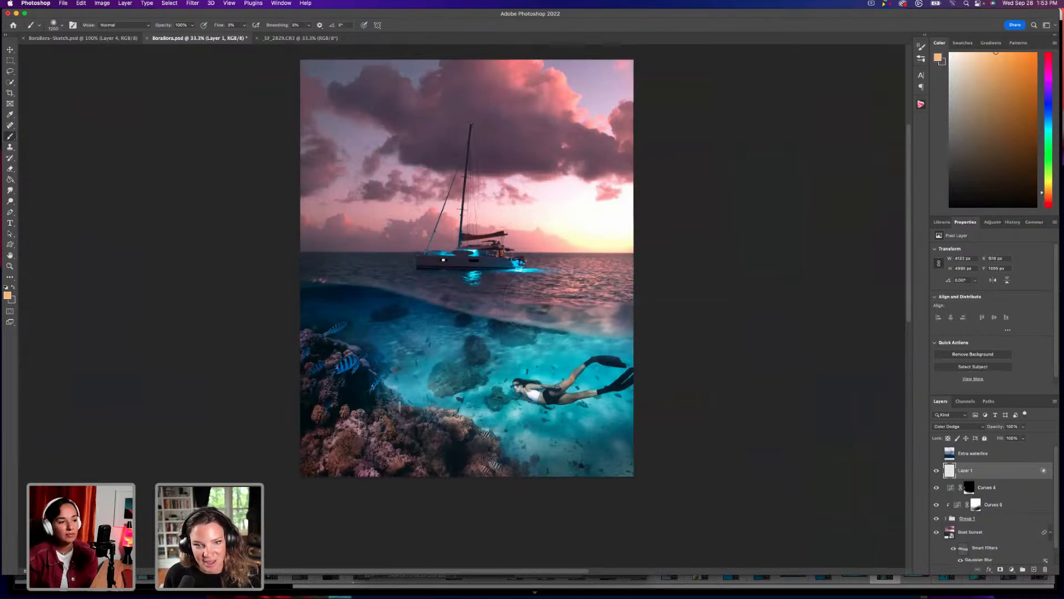
{"action": "mouse_move", "coordinate": [511, 222]}
{"action": "left_mouse_down"}
{"action": "mouse_move", "coordinate": [553, 119]}
{"action": "mouse_move", "coordinate": [594, 116]}
{"action": "mouse_move", "coordinate": [658, 161]}
{"action": "left_mouse_up"}
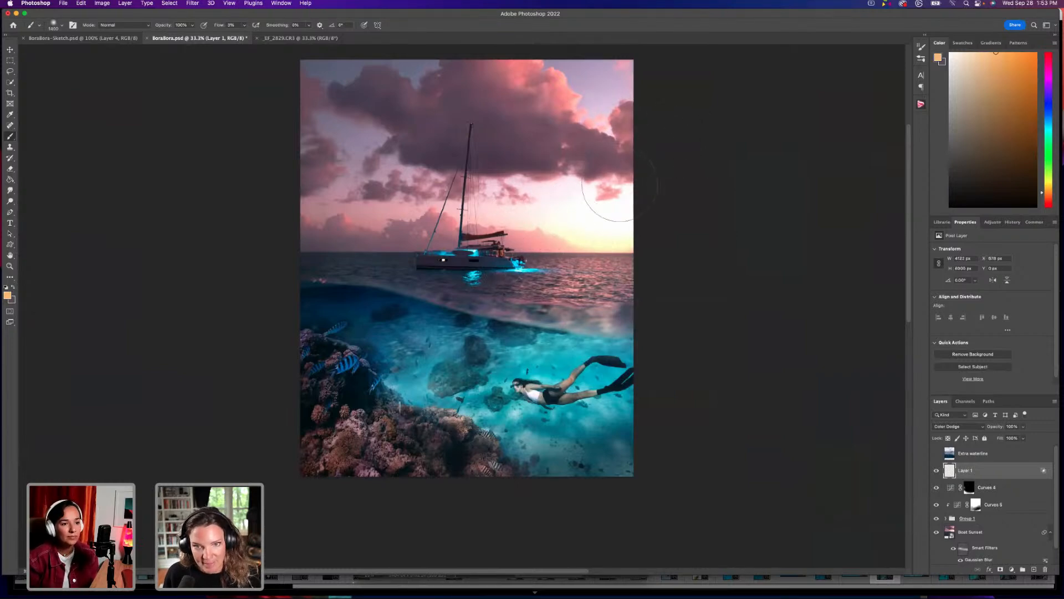
Build up the orange glow with a larger brush over the bright horizon and the coral reef.
{"action": "key", "text": "bracketright"}
{"action": "key", "text": "bracketright"}
{"action": "key", "text": "bracketright"}
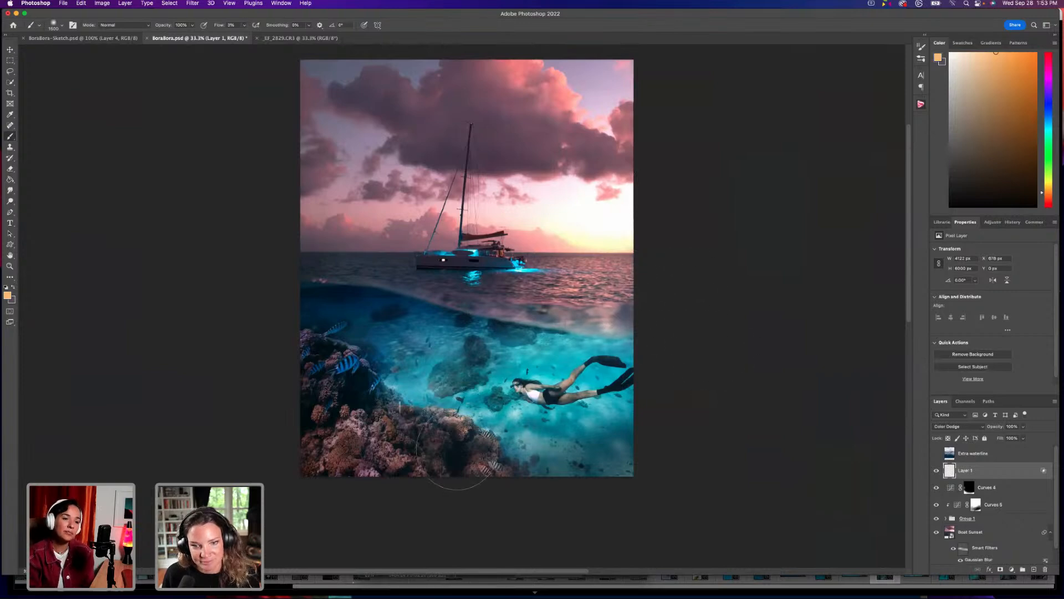
{"action": "mouse_move", "coordinate": [589, 248]}
{"action": "left_mouse_down"}
{"action": "mouse_move", "coordinate": [585, 218]}
{"action": "mouse_move", "coordinate": [590, 230]}
{"action": "left_mouse_up"}
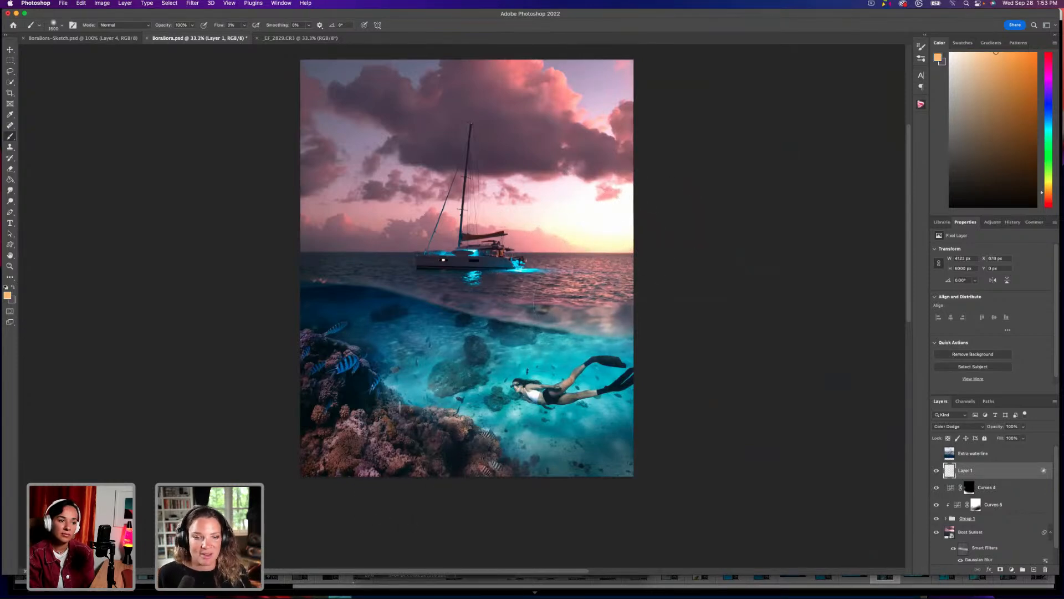
{"action": "mouse_move", "coordinate": [409, 406]}
{"action": "left_mouse_down"}
{"action": "mouse_move", "coordinate": [451, 429]}
{"action": "mouse_move", "coordinate": [456, 450]}
{"action": "left_mouse_up"}
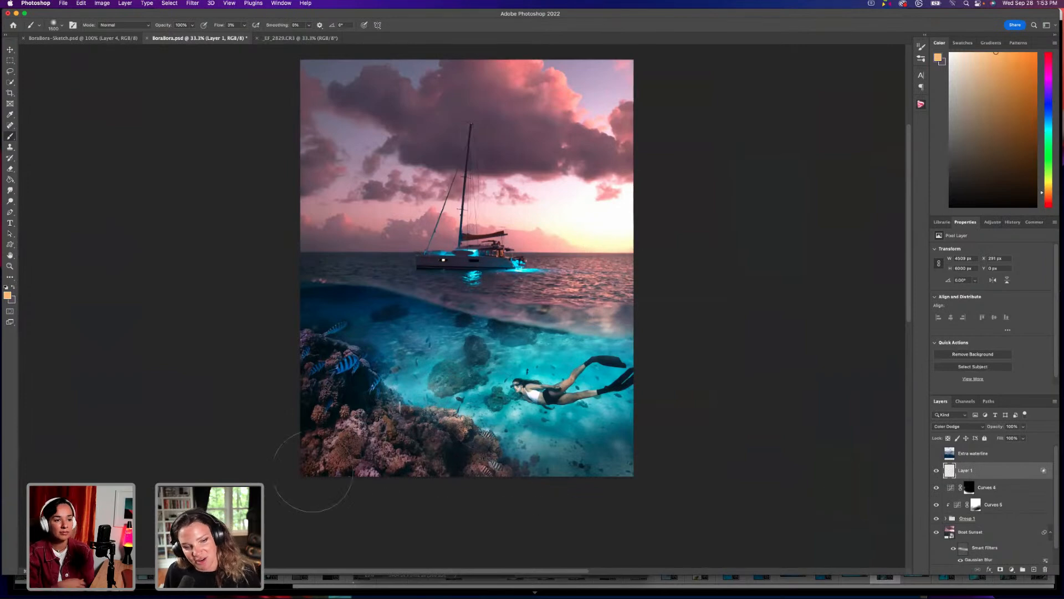
{"action": "left_click_drag", "start_coordinate": [338, 444], "coordinate": [233, 349]}
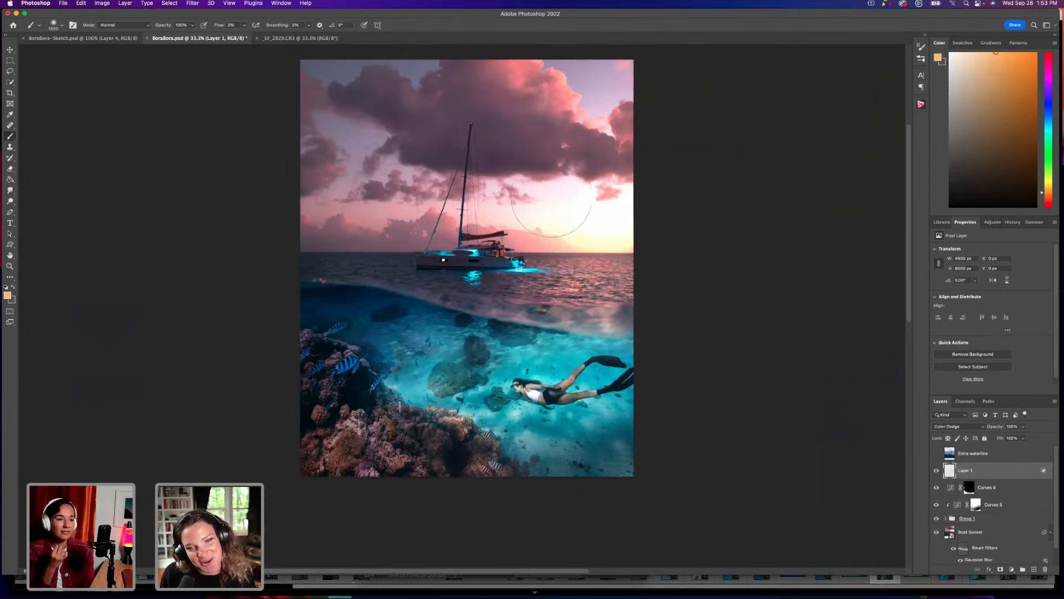
Set the foreground colour to a light pink with hue 313, saturation 46 and brightness 100 for painting the glow.
{"action": "left_click", "coordinate": [7, 295]}
{"action": "left_click", "coordinate": [623, 264]}
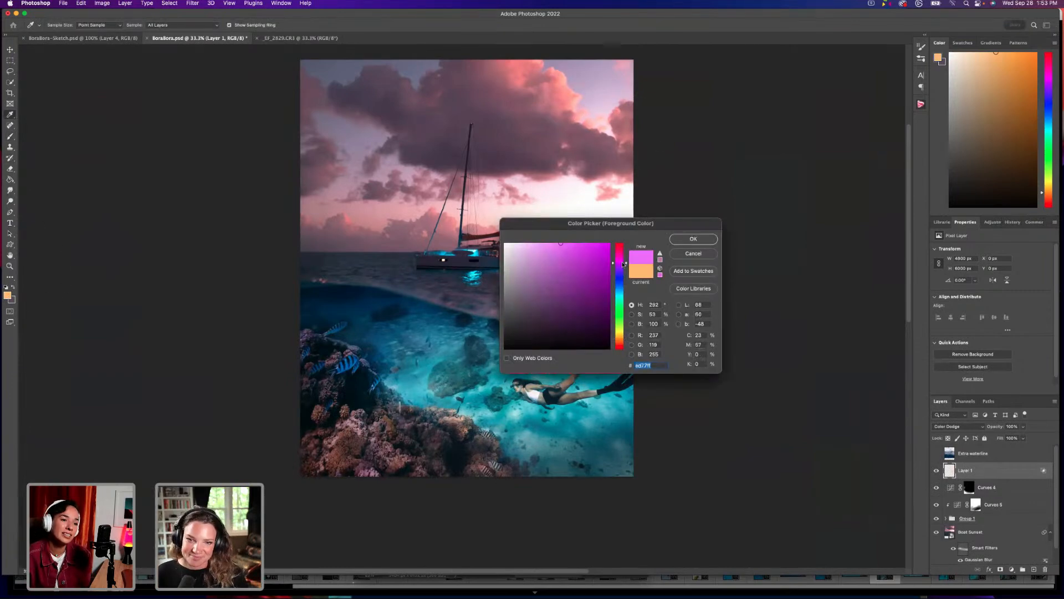
{"action": "left_click", "coordinate": [680, 239]}
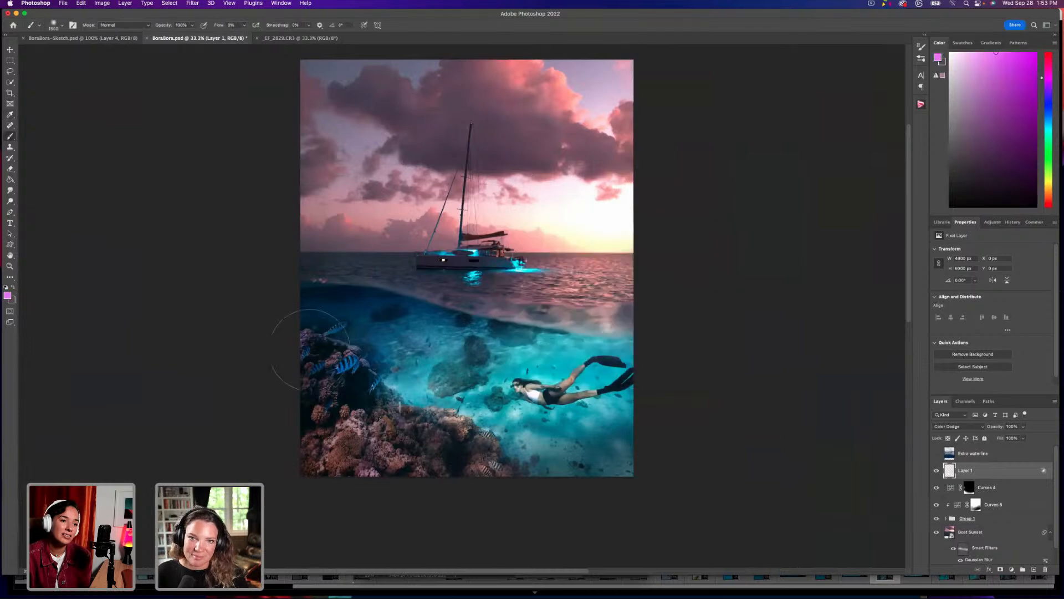
{"action": "left_click", "coordinate": [8, 295]}
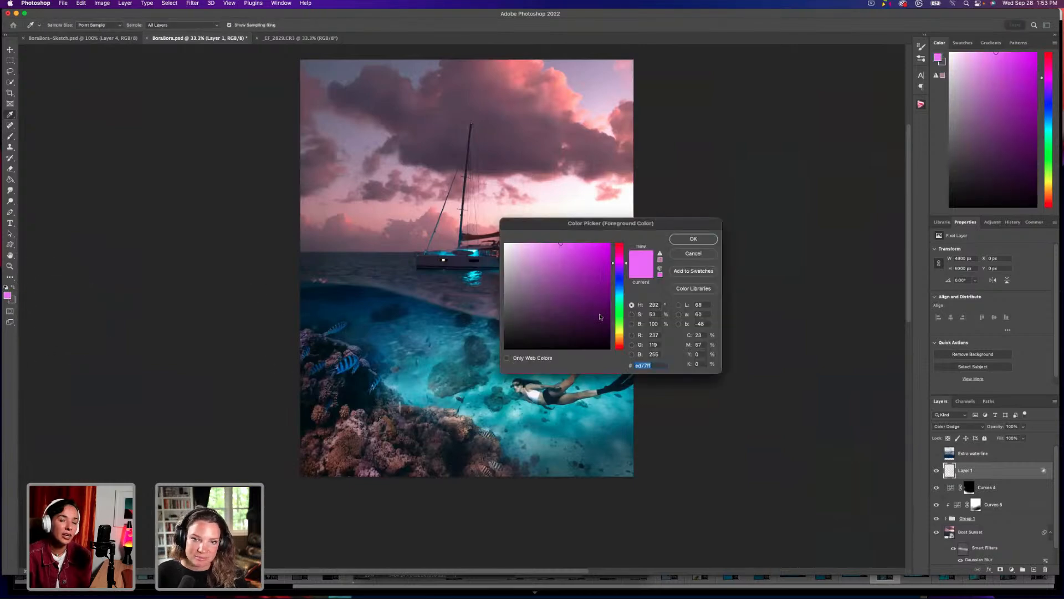
{"action": "left_click_drag", "start_coordinate": [626, 260], "coordinate": [625, 262]}
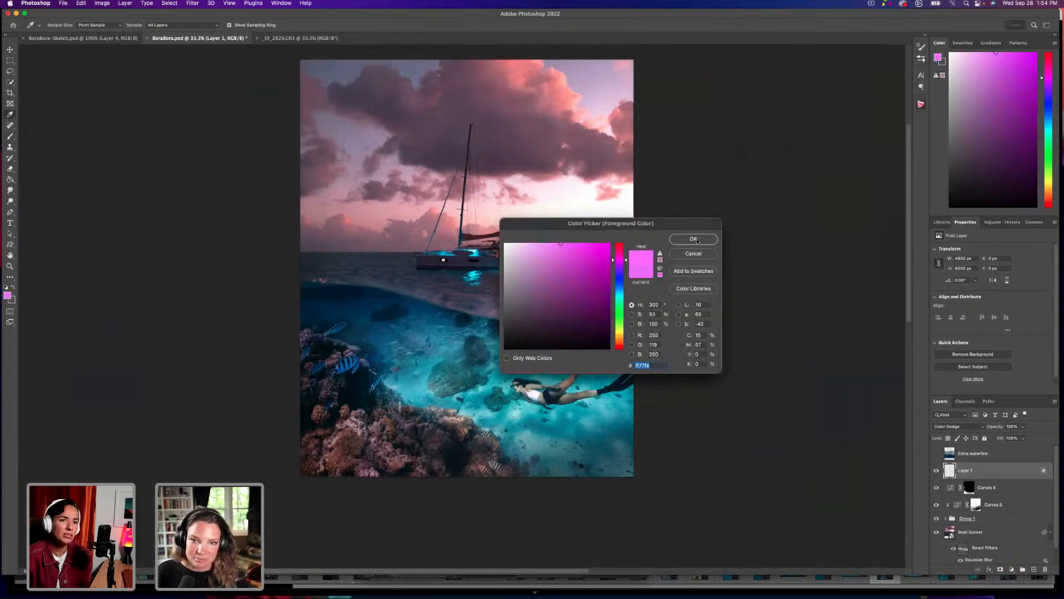
{"action": "left_click_drag", "start_coordinate": [558, 244], "coordinate": [552, 243]}
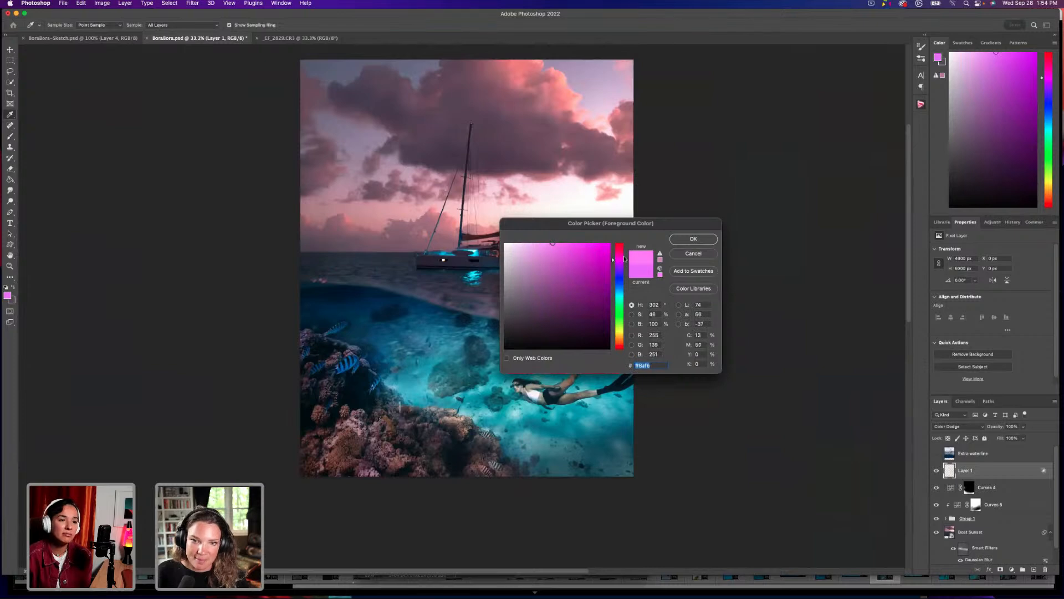
{"action": "left_click_drag", "start_coordinate": [625, 259], "coordinate": [626, 258]}
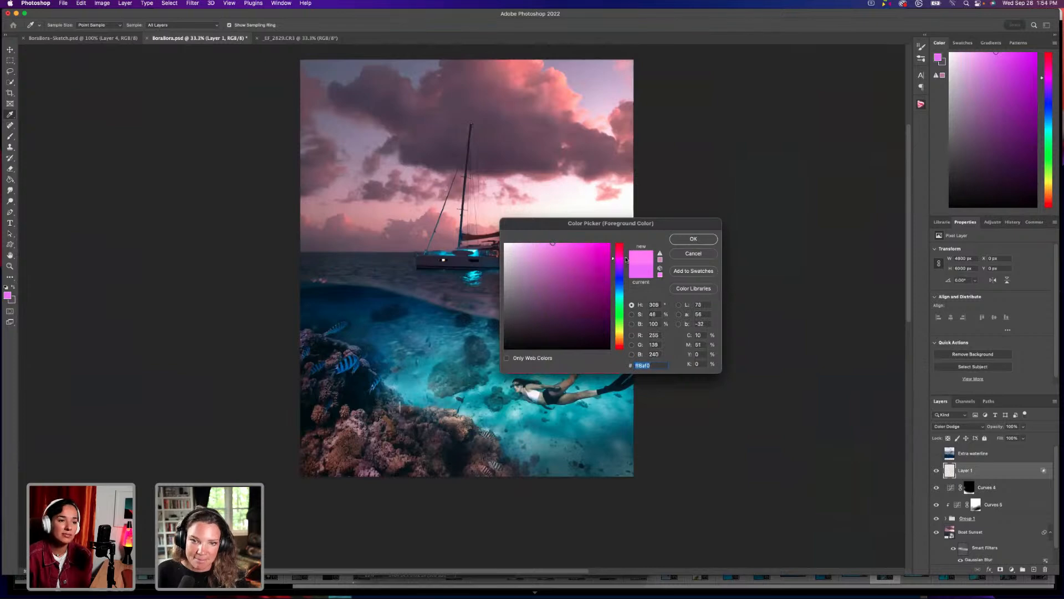
{"action": "left_click", "coordinate": [693, 238]}
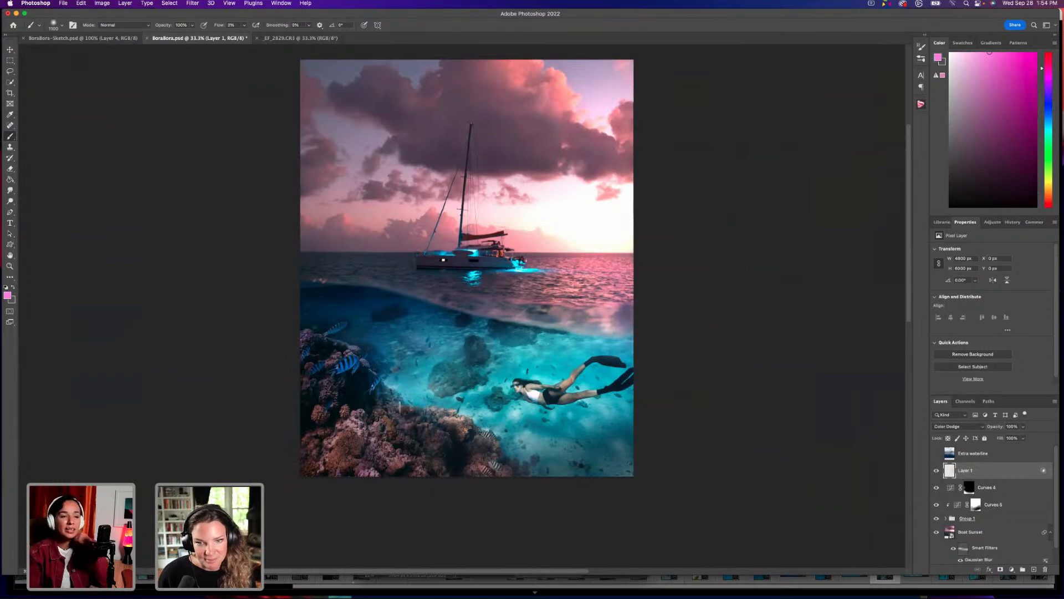
Change the foreground colour to a pale orange, #efd2a4, for the warm light on the water.
{"action": "left_click", "coordinate": [7, 295]}
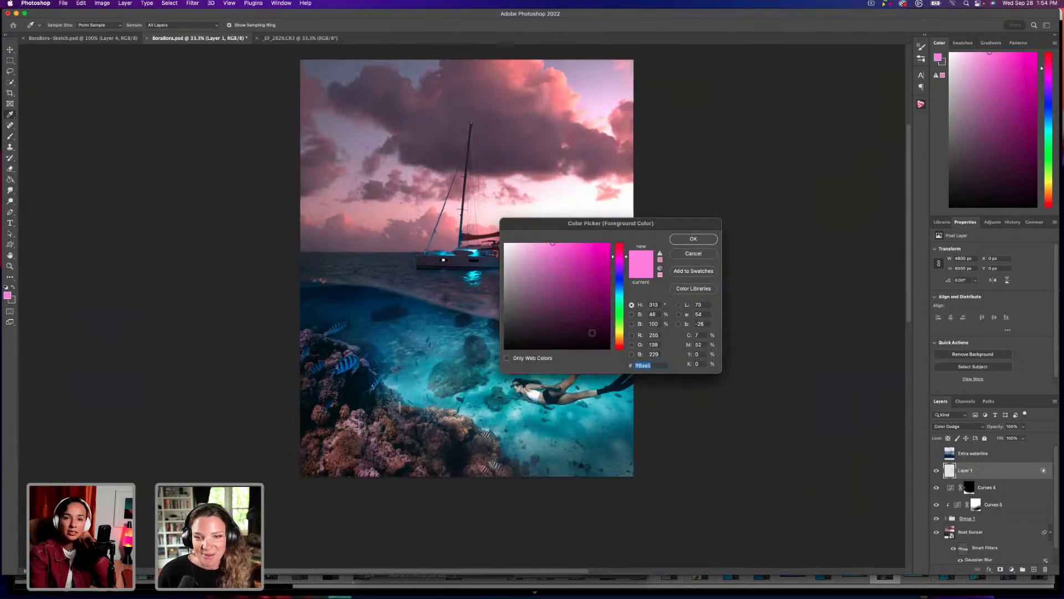
{"action": "left_click", "coordinate": [622, 341]}
{"action": "key", "text": "Escape"}
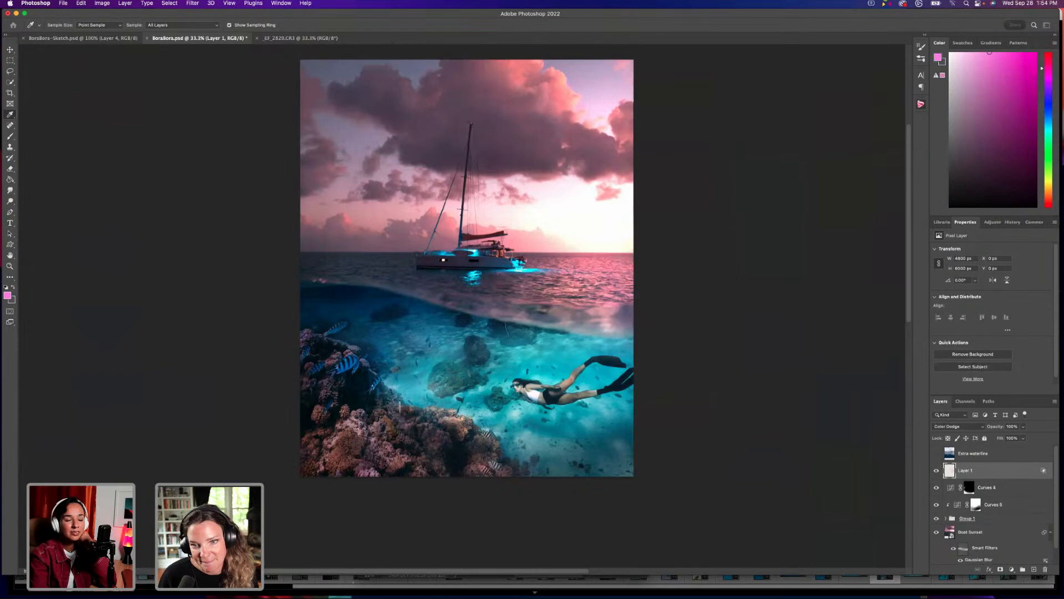
{"action": "left_click", "coordinate": [596, 324], "text": "alt"}
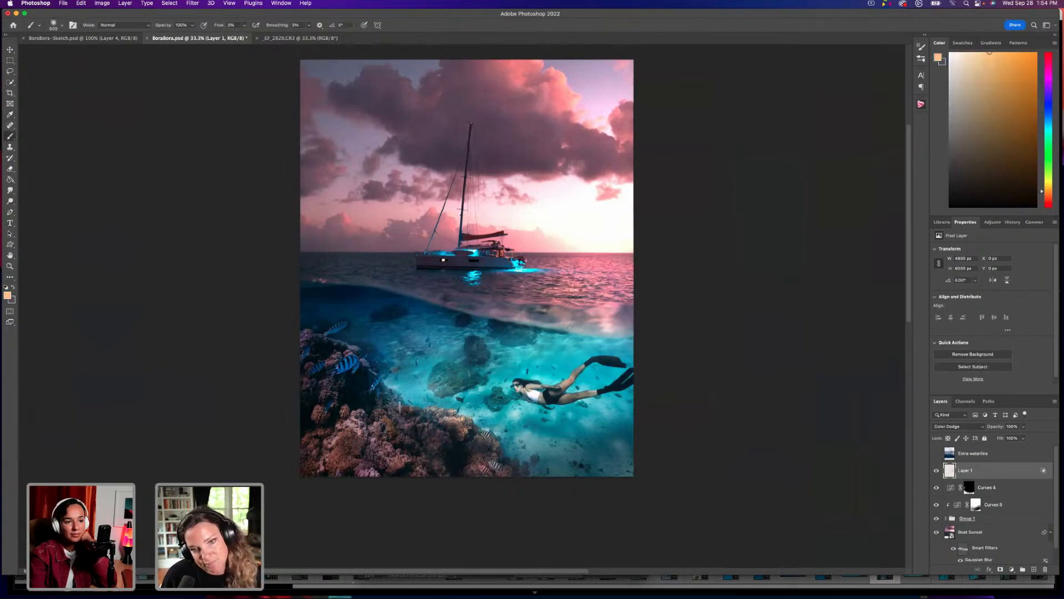
Inspect the glow around the boat, waterline and diver up close and check the current foreground colour.
{"action": "key", "text": "super+plus"}
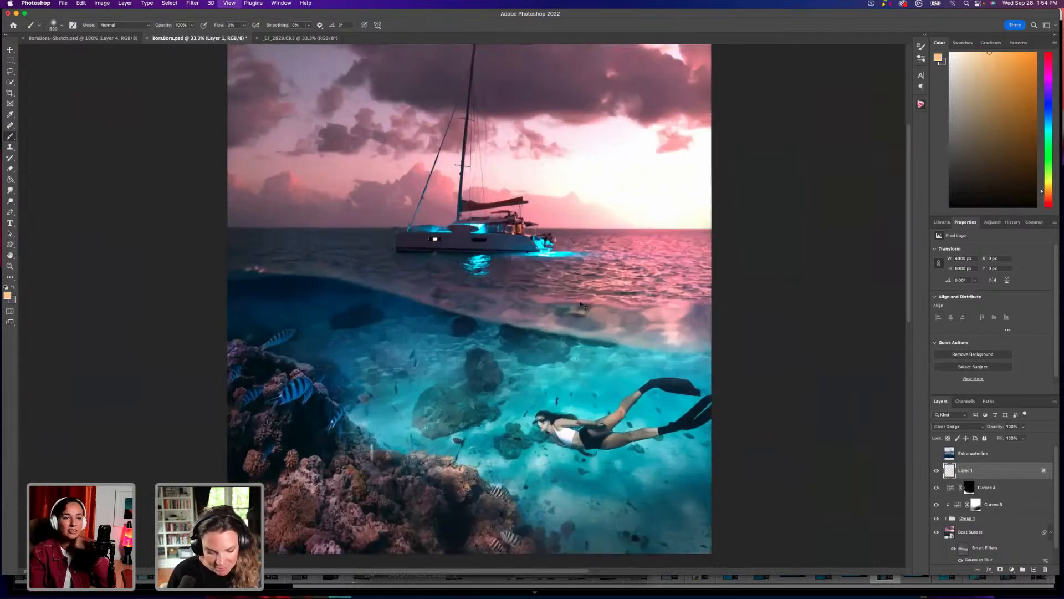
{"action": "key", "text": "super+plus"}
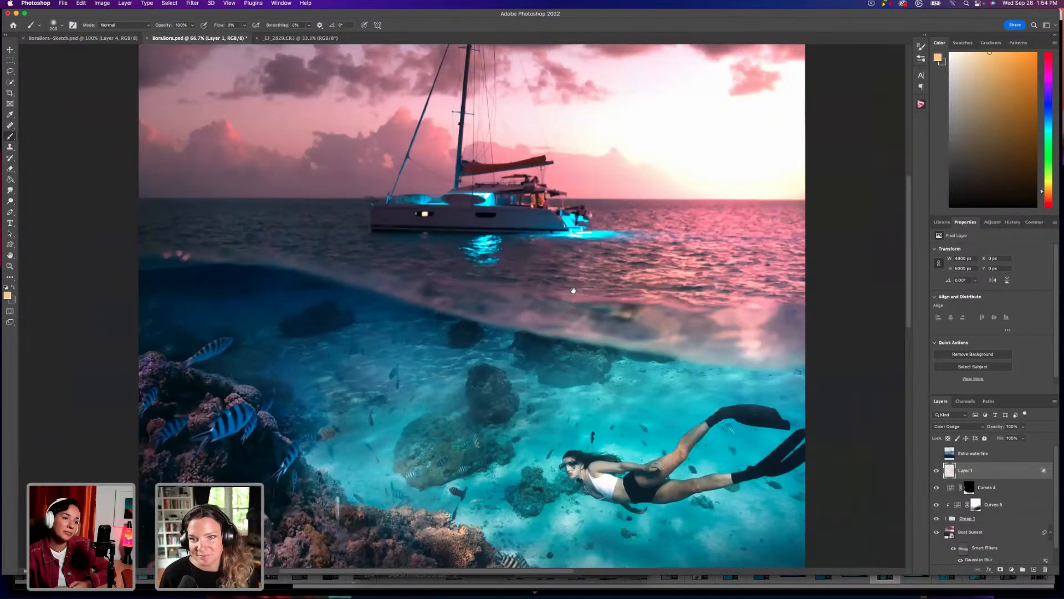
{"action": "scroll", "coordinate": [576, 299], "scroll_direction": "right", "scroll_amount": 10}
{"action": "scroll", "coordinate": [577, 300], "scroll_direction": "down", "scroll_amount": 3}
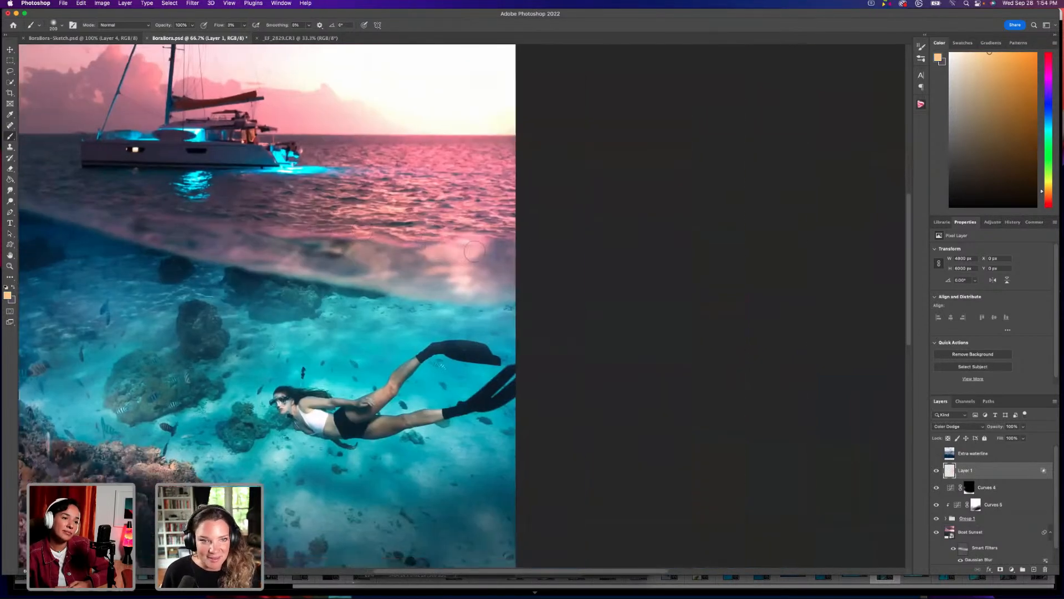
{"action": "scroll", "coordinate": [515, 280], "scroll_direction": "left", "scroll_amount": 10}
{"action": "scroll", "coordinate": [516, 280], "scroll_direction": "up", "scroll_amount": 3}
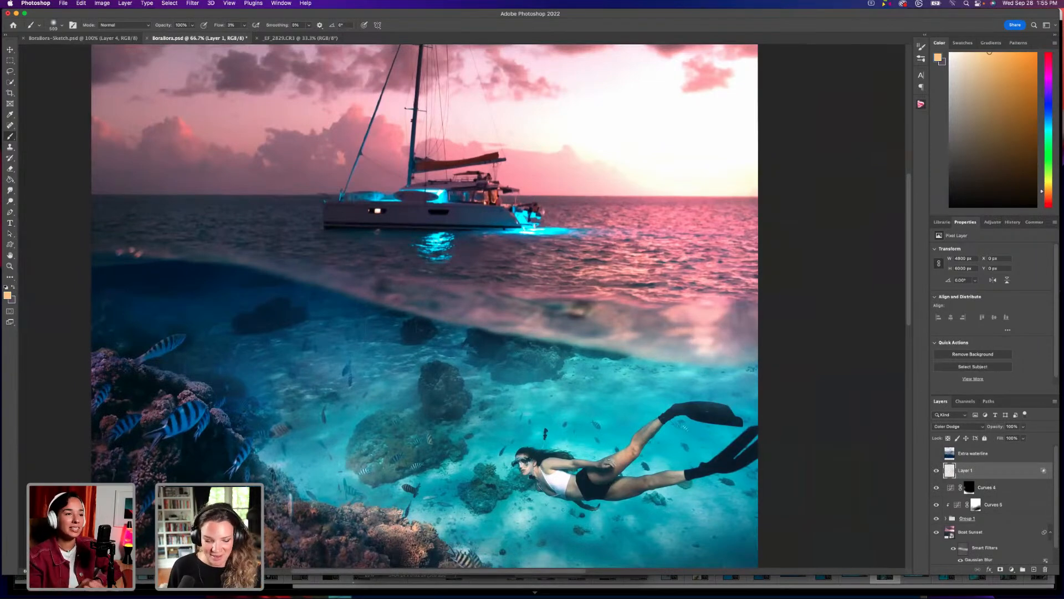
{"action": "key", "text": "super+minus"}
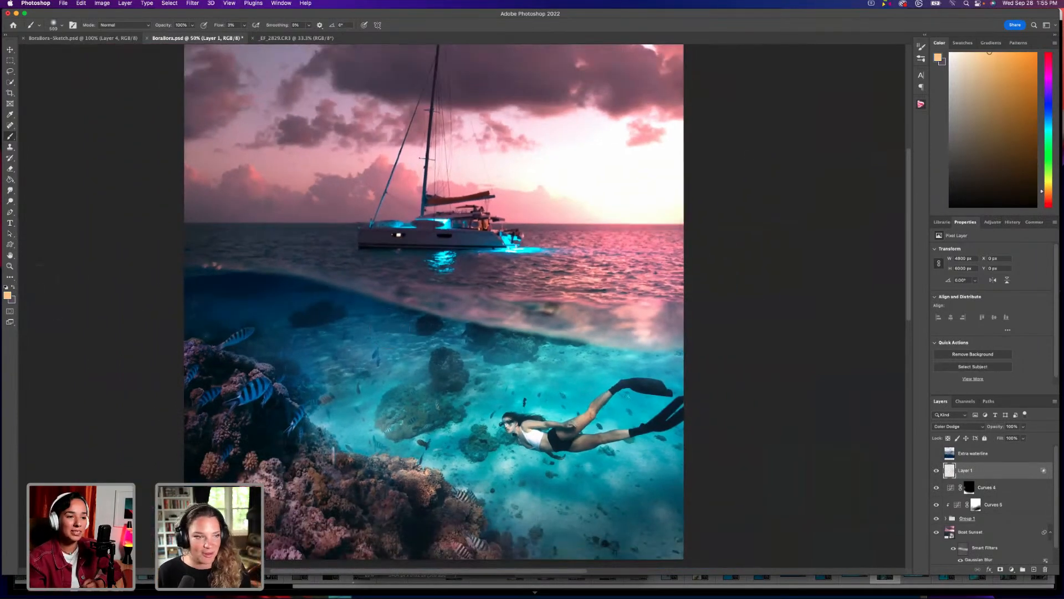
{"action": "left_click", "coordinate": [7, 293]}
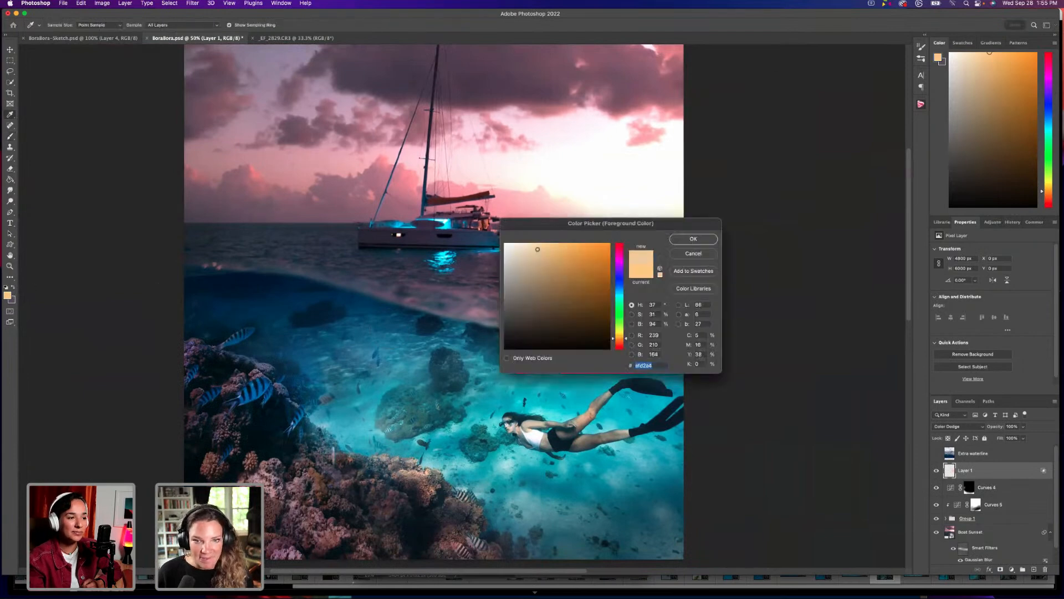
{"action": "left_click", "coordinate": [693, 239]}
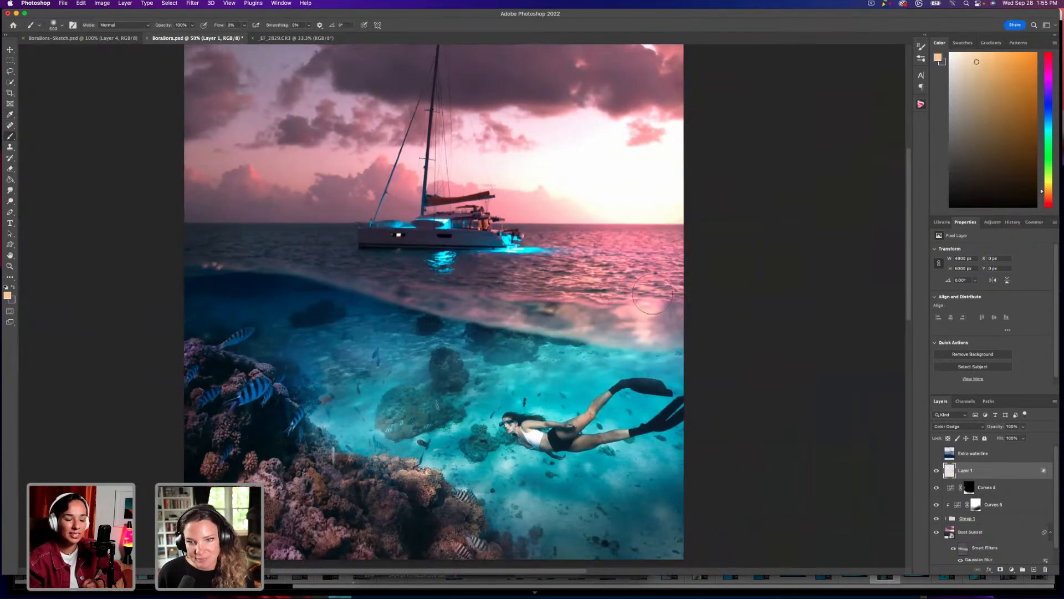
{"action": "key", "text": "super+minus"}
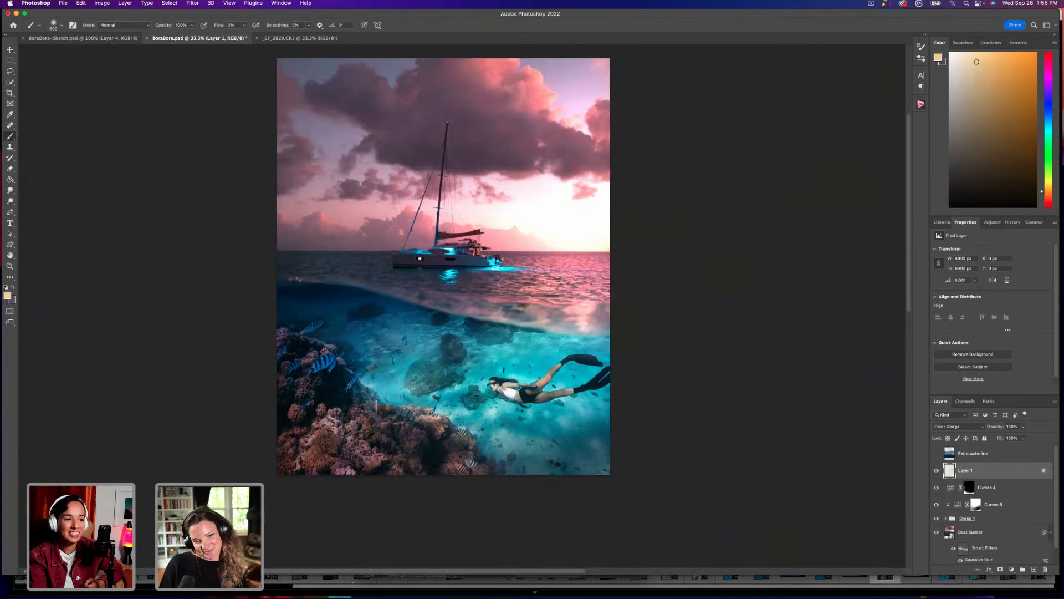
Compare the image with and without the painted glow by toggling the visibility of Layer 1, leaving it shown.
{"action": "left_click", "coordinate": [937, 471]}
{"action": "left_click", "coordinate": [937, 471]}
{"action": "left_click", "coordinate": [937, 471]}
{"action": "left_click", "coordinate": [937, 471]}
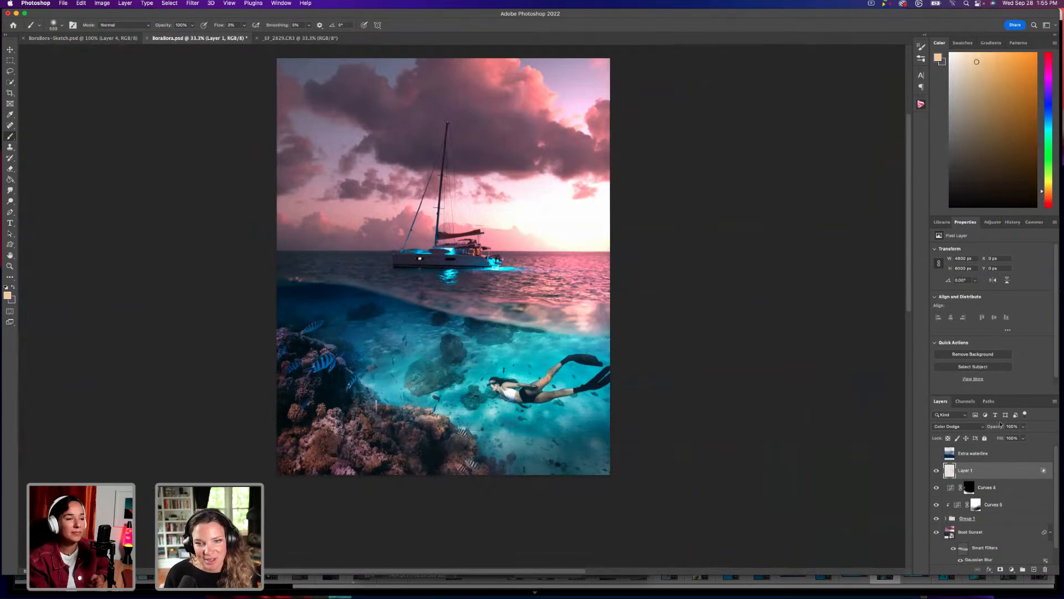
{"action": "left_click", "coordinate": [937, 470]}
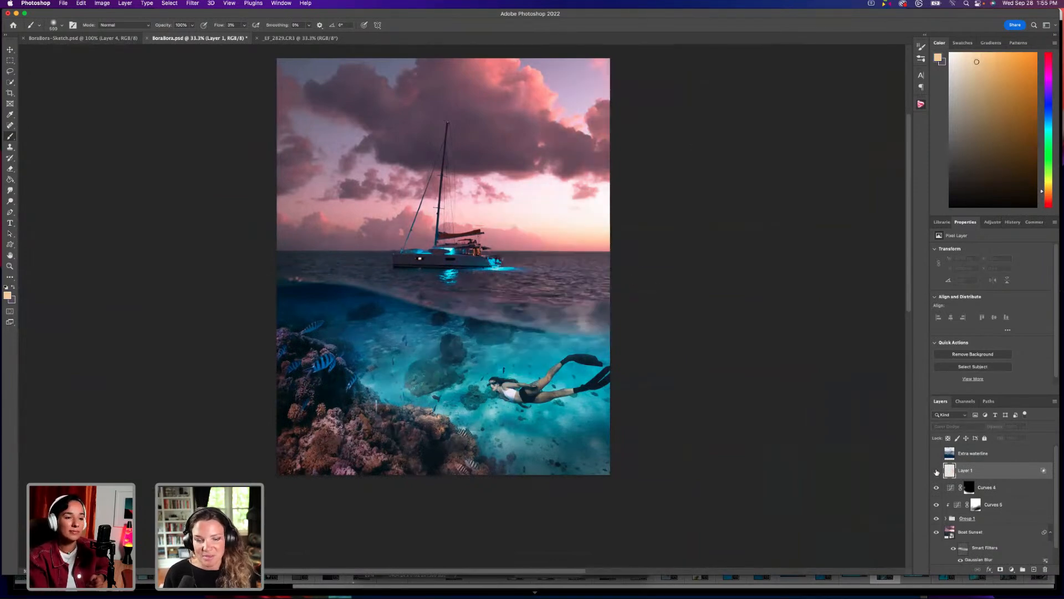
{"action": "left_click", "coordinate": [937, 471]}
{"action": "left_click", "coordinate": [937, 471]}
{"action": "left_click", "coordinate": [937, 470]}
{"action": "left_click", "coordinate": [937, 470]}
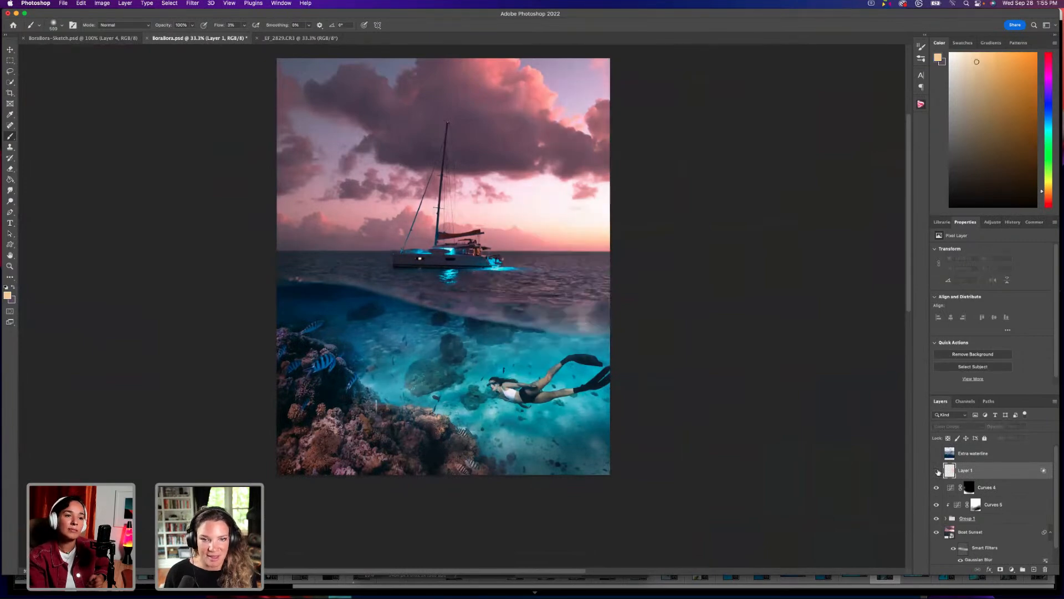
{"action": "left_click", "coordinate": [937, 470]}
{"action": "left_click", "coordinate": [936, 470]}
{"action": "left_click", "coordinate": [937, 470]}
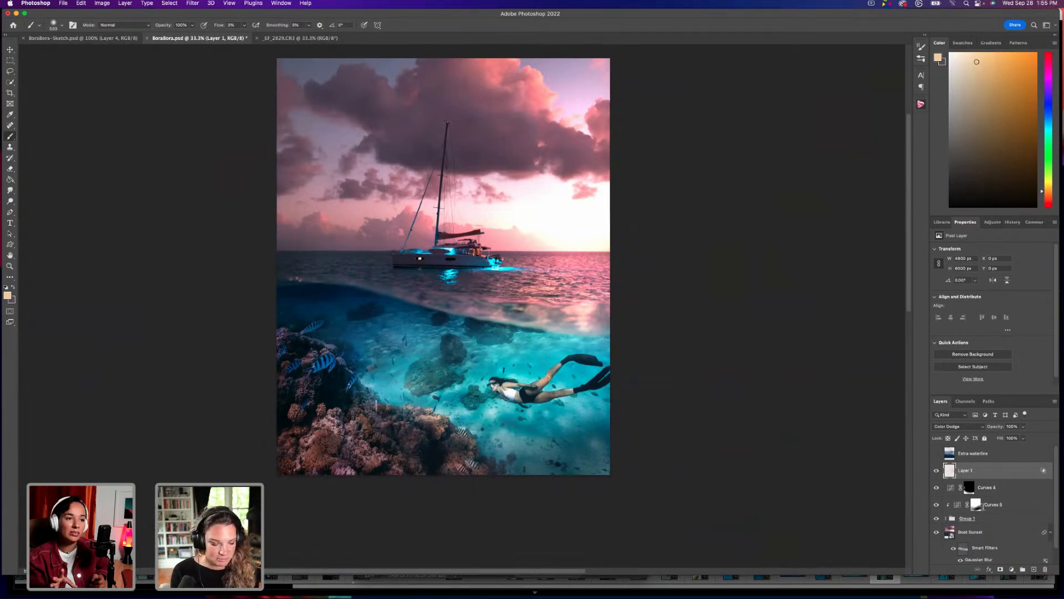
Save the composite document with Maximize Compatibility enabled.
{"action": "key", "text": "super+s"}
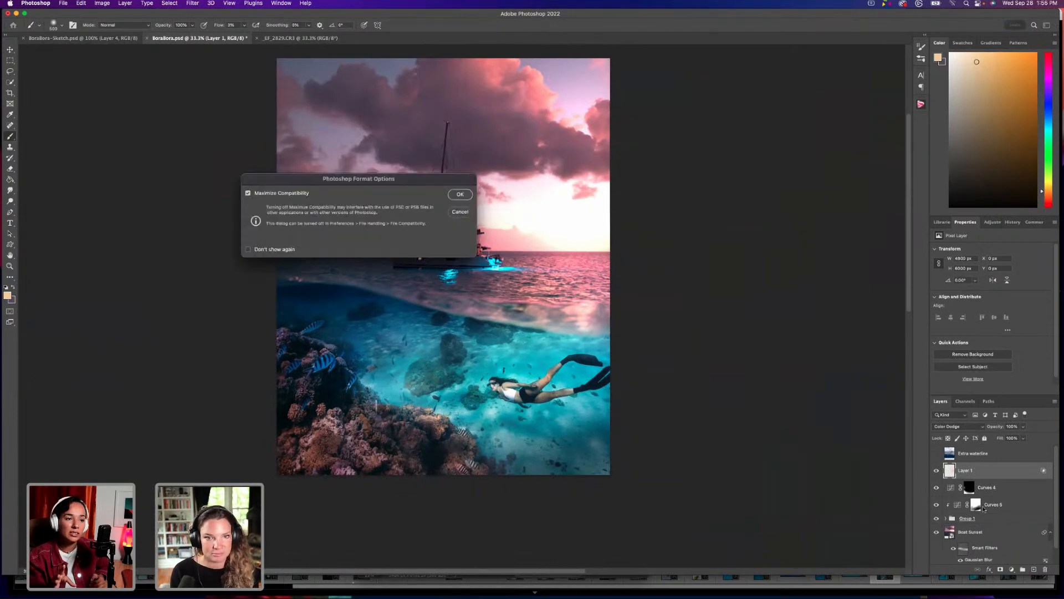
{"action": "left_click", "coordinate": [460, 194]}
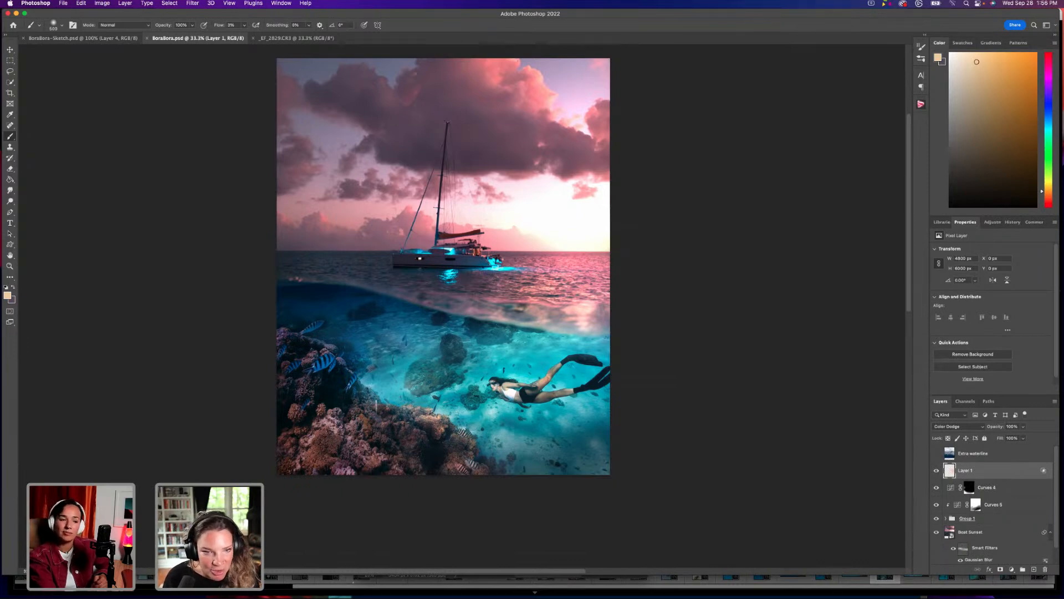
Add a new layer above Layer 1 and set its blend mode to Color Dodge.
{"action": "left_click", "coordinate": [1034, 569]}
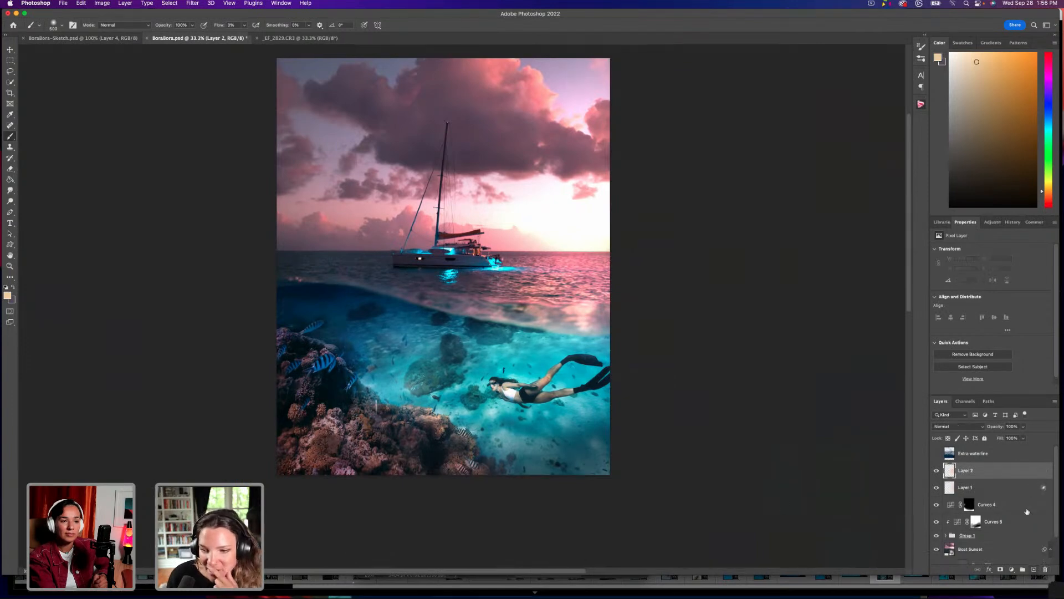
{"action": "left_click", "coordinate": [960, 427]}
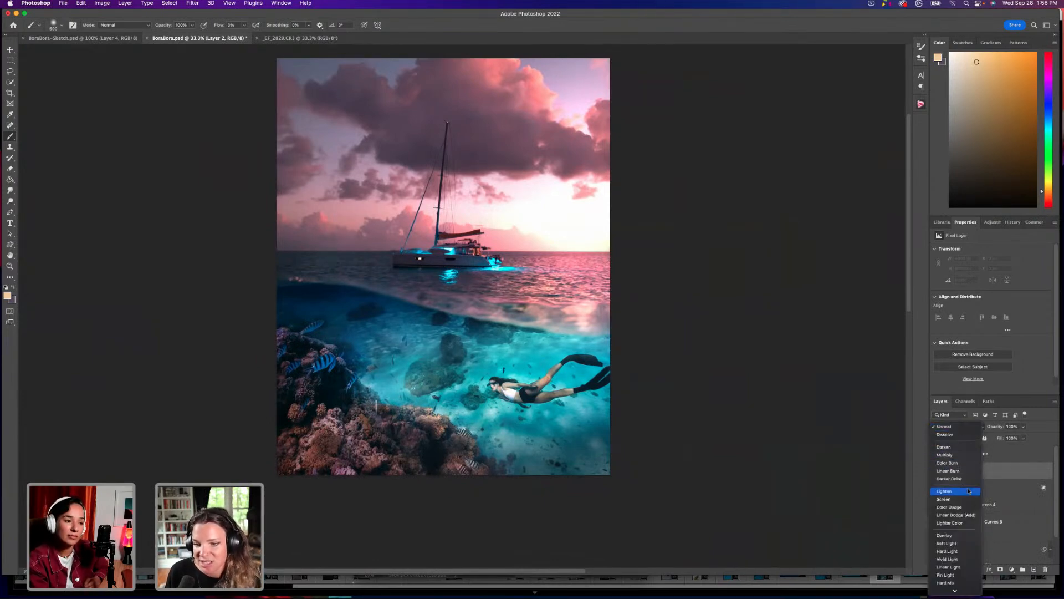
{"action": "left_click", "coordinate": [951, 507]}
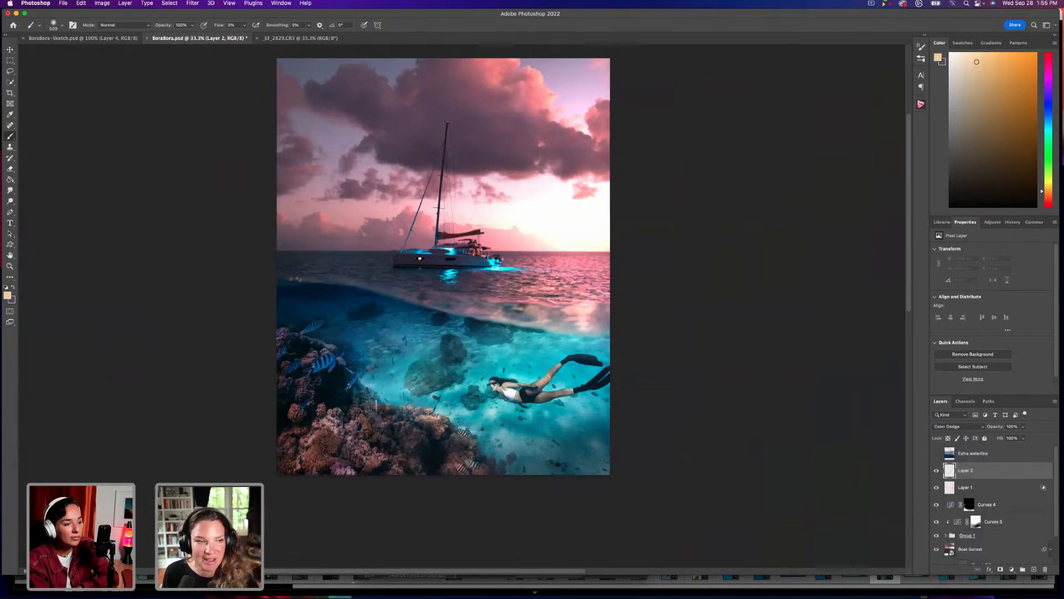
Set the foreground colour to a bright cyan with hue 185, saturation 65 and brightness 100.
{"action": "left_click", "coordinate": [7, 296]}
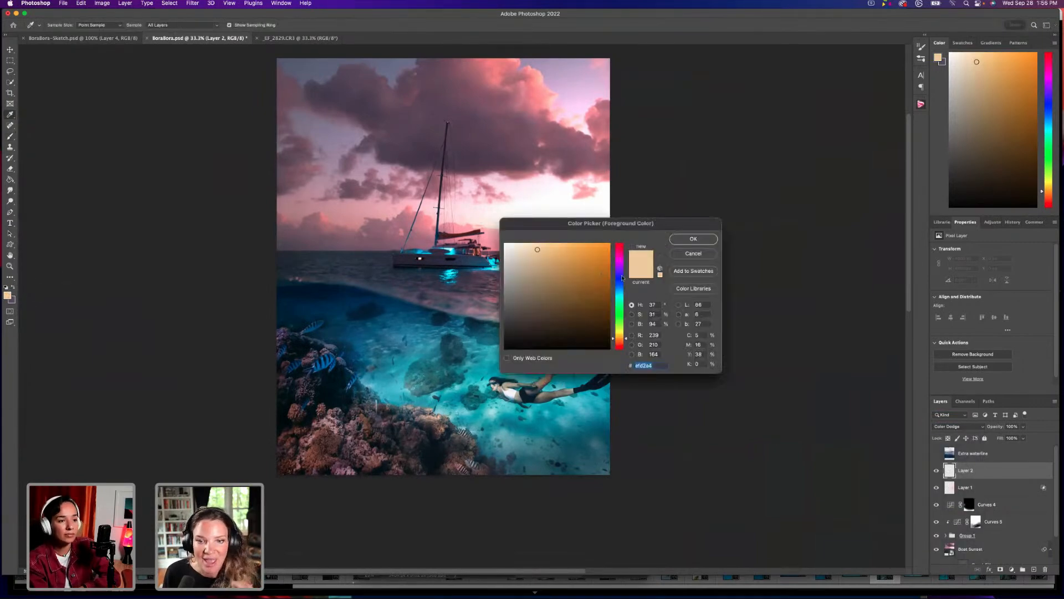
{"action": "left_click", "coordinate": [620, 298]}
{"action": "left_click", "coordinate": [574, 245]}
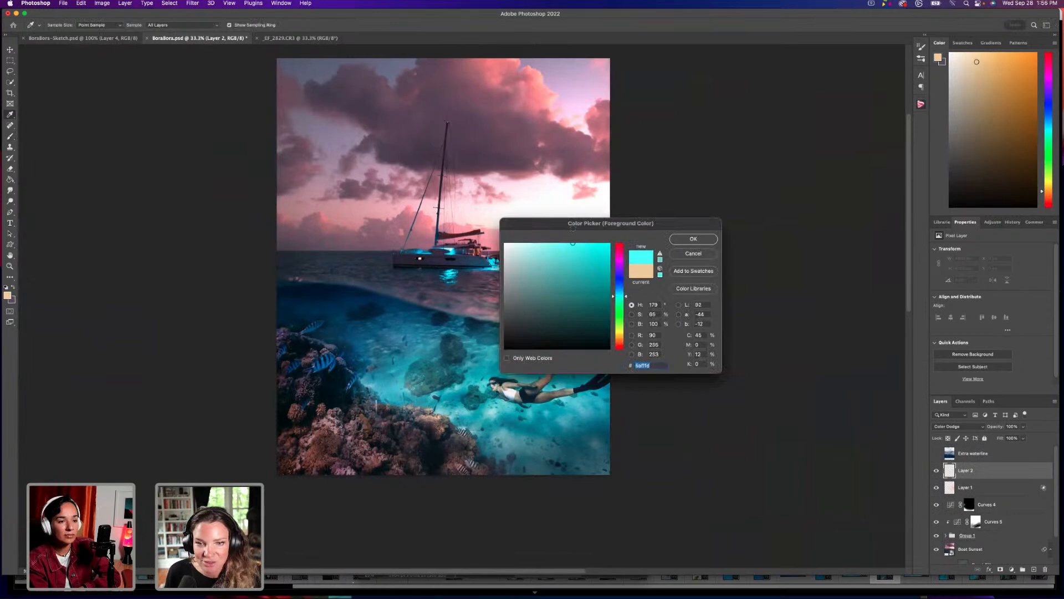
{"action": "left_click_drag", "start_coordinate": [617, 297], "coordinate": [617, 296]}
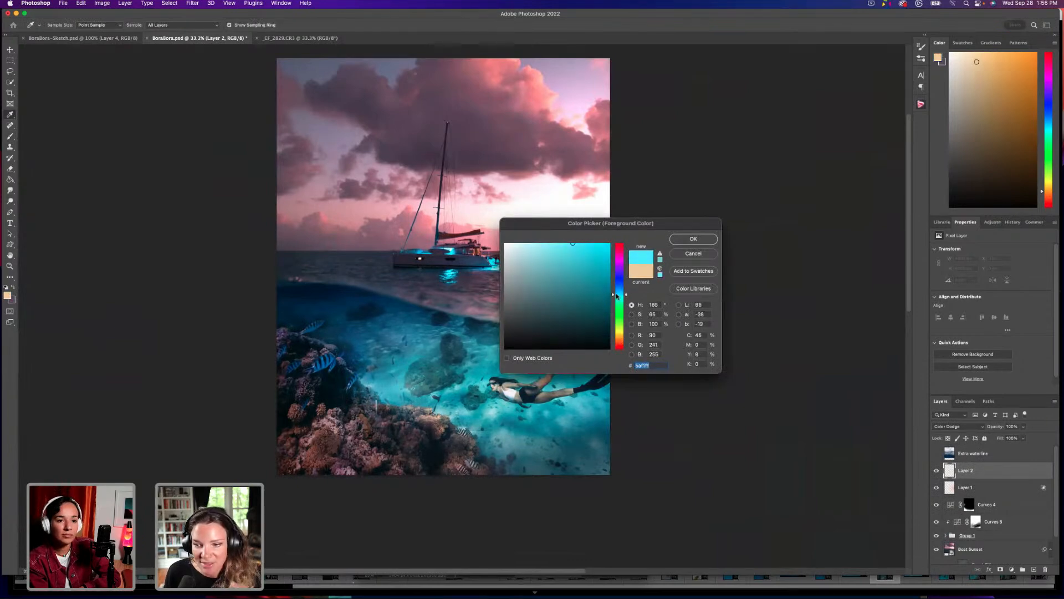
{"action": "left_click", "coordinate": [693, 239]}
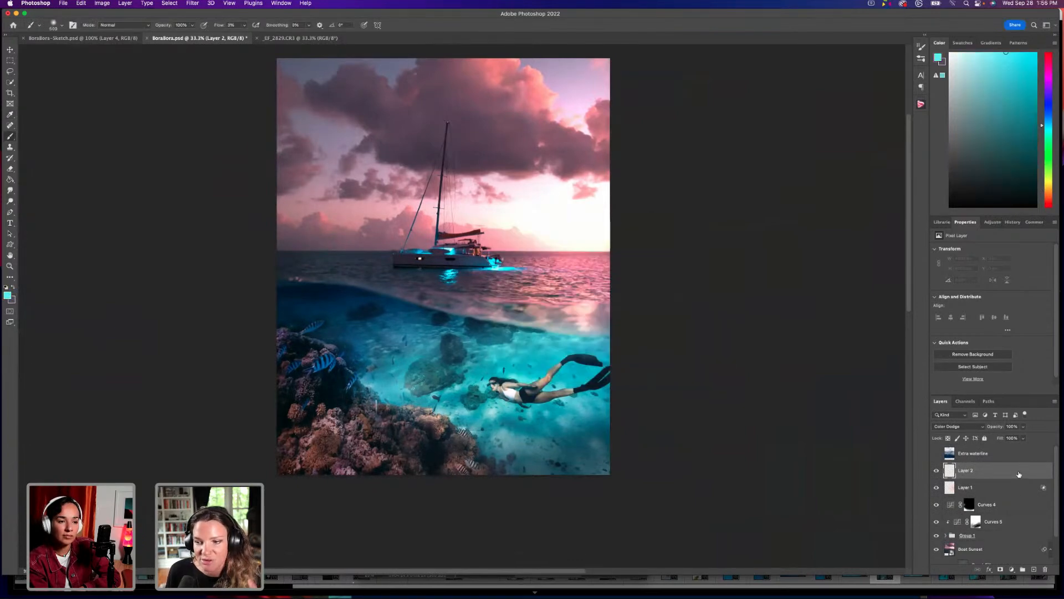
Turn off Transparency Shapes Layer in the blending options of Layer 2.
{"action": "double_click", "coordinate": [1019, 473]}
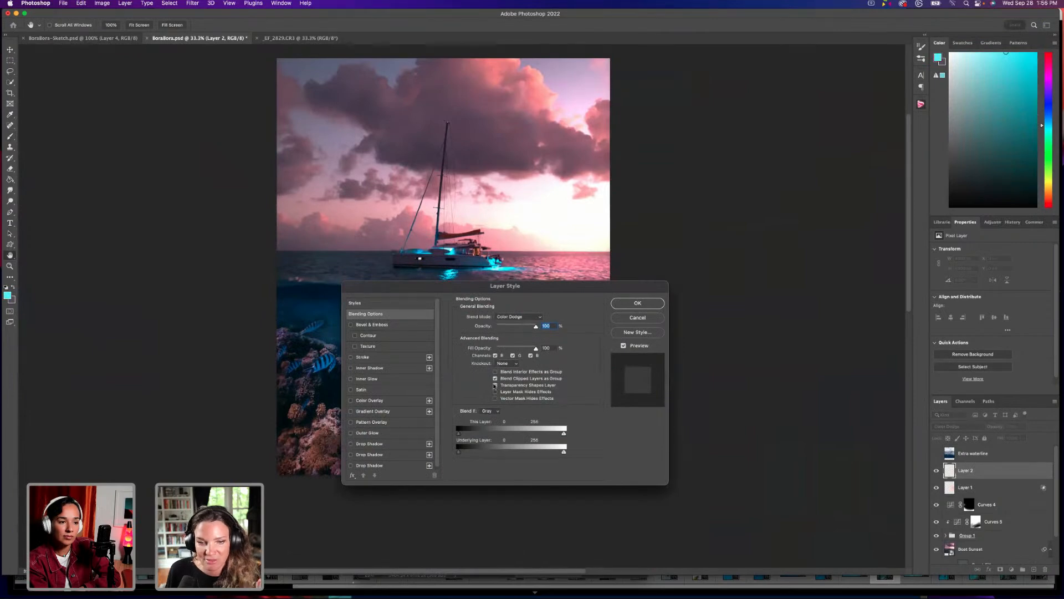
{"action": "left_click", "coordinate": [637, 303]}
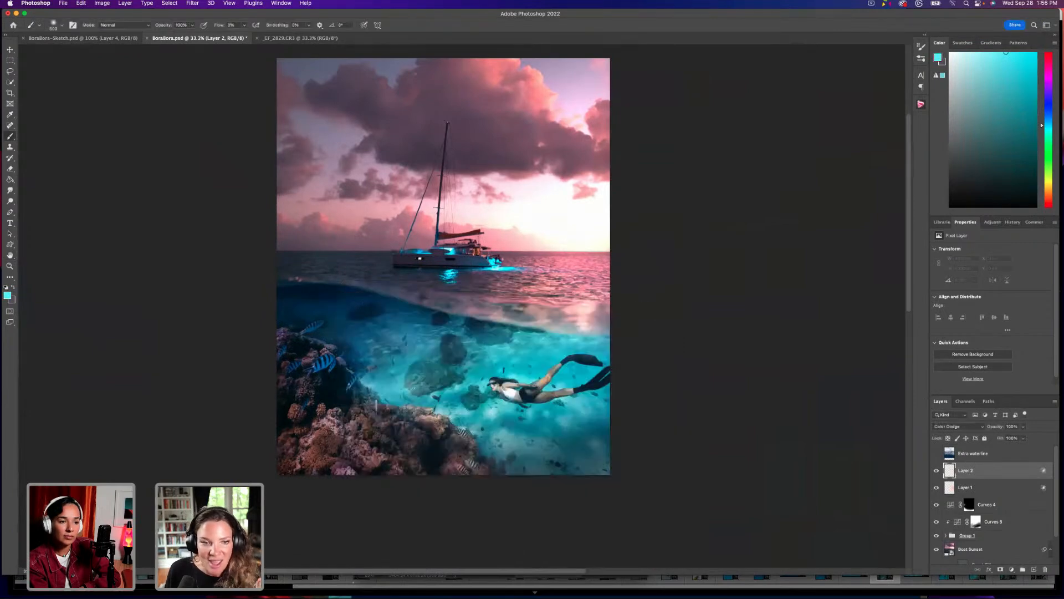
Try cyan glow strokes in the dark water above the reef, reducing the brush size between attempts, and undo them.
{"action": "left_click_drag", "start_coordinate": [390, 303], "coordinate": [388, 313]}
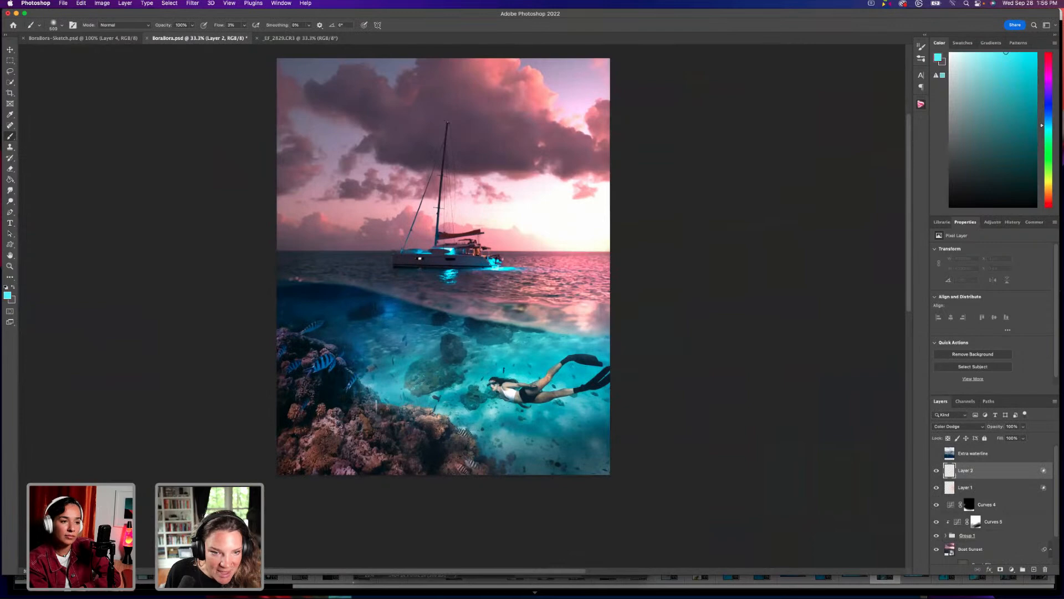
{"action": "key", "text": "cmd+z"}
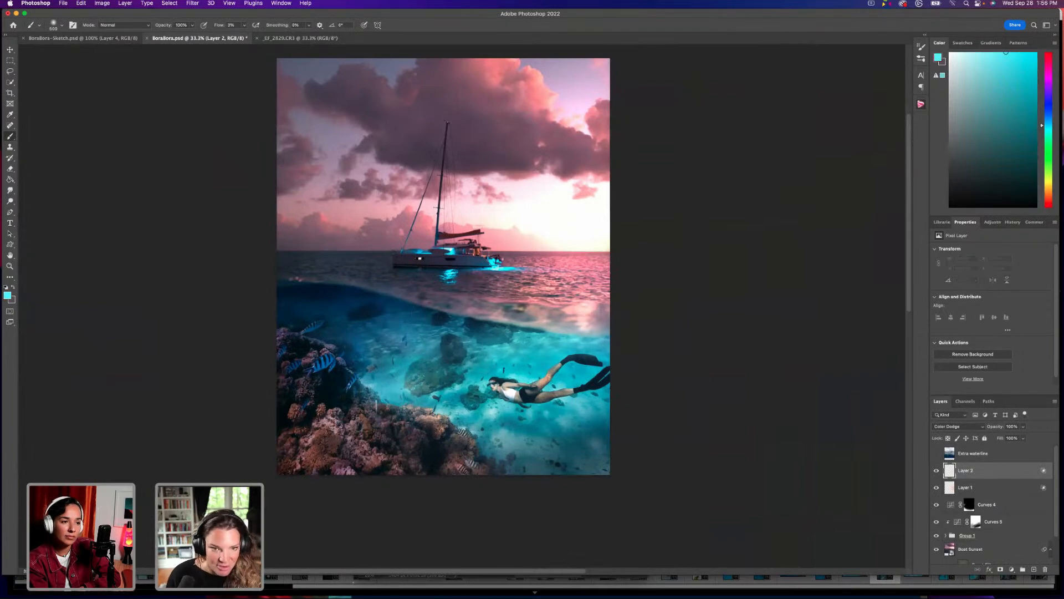
{"action": "key", "text": "bracketleft"}
{"action": "key", "text": "bracketleft"}
{"action": "key", "text": "bracketleft"}
{"action": "key", "text": "bracketleft"}
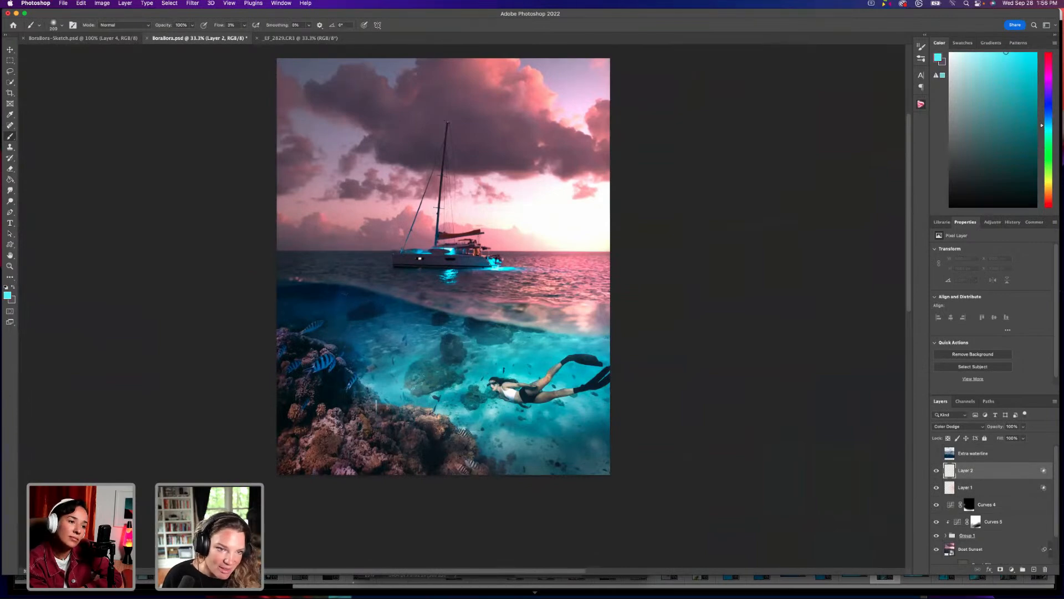
{"action": "left_click_drag", "start_coordinate": [341, 305], "coordinate": [341, 305]}
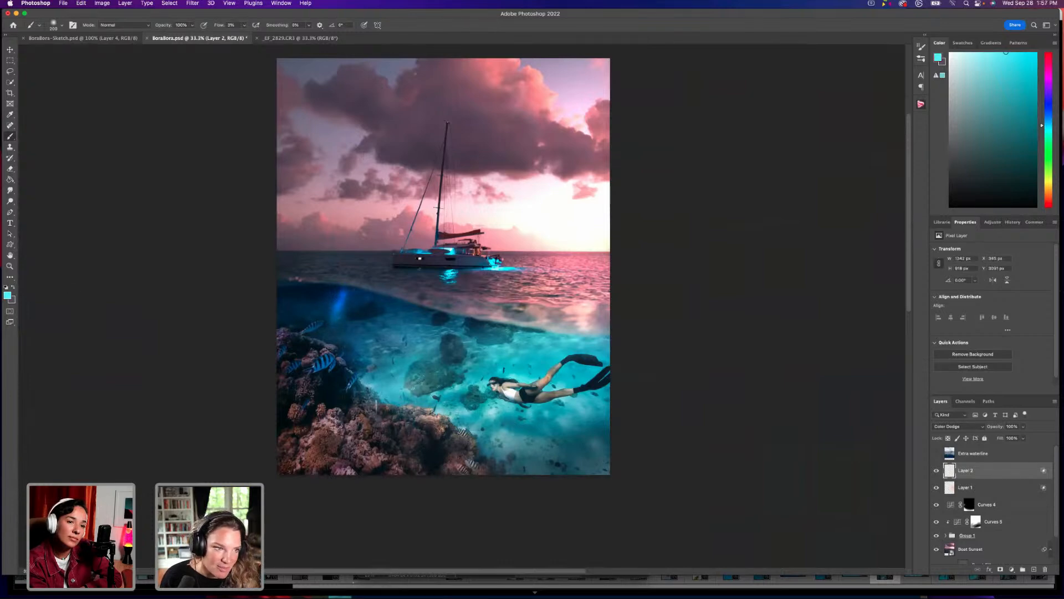
{"action": "key", "text": "super+z"}
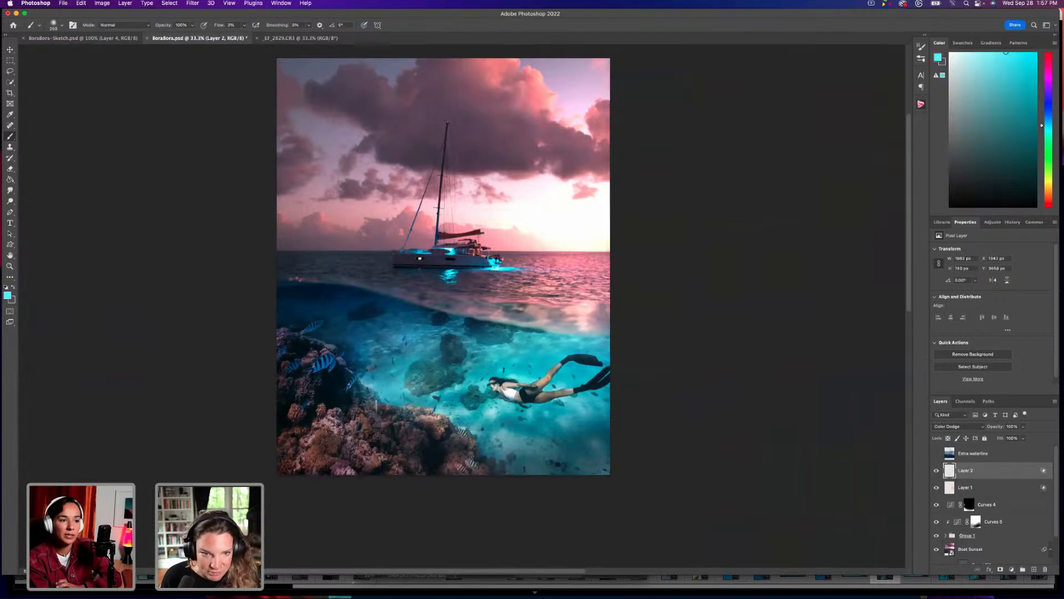
Paint a soft cyan glow on Layer 2 over the water between the reef and the diver, undoing the last stroke.
{"action": "mouse_move", "coordinate": [403, 337]}
{"action": "left_mouse_down"}
{"action": "mouse_move", "coordinate": [412, 339]}
{"action": "mouse_move", "coordinate": [395, 348]}
{"action": "mouse_move", "coordinate": [392, 335]}
{"action": "left_mouse_up"}
{"action": "mouse_move", "coordinate": [499, 341]}
{"action": "left_mouse_down"}
{"action": "mouse_move", "coordinate": [437, 335]}
{"action": "mouse_move", "coordinate": [399, 358]}
{"action": "mouse_move", "coordinate": [410, 391]}
{"action": "mouse_move", "coordinate": [582, 435]}
{"action": "mouse_move", "coordinate": [499, 363]}
{"action": "mouse_move", "coordinate": [587, 366]}
{"action": "mouse_move", "coordinate": [559, 413]}
{"action": "left_mouse_up"}
{"action": "key", "text": "cmd+z"}
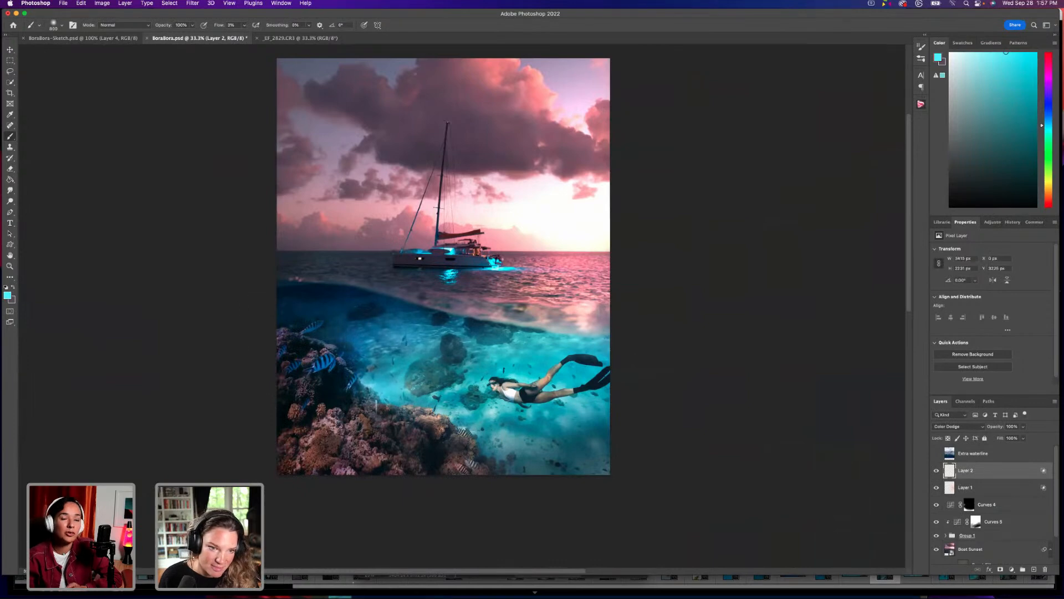
Shift the foreground colour to a bluer cyan with hue 192, saturation 65 and brightness 100.
{"action": "left_click", "coordinate": [7, 295]}
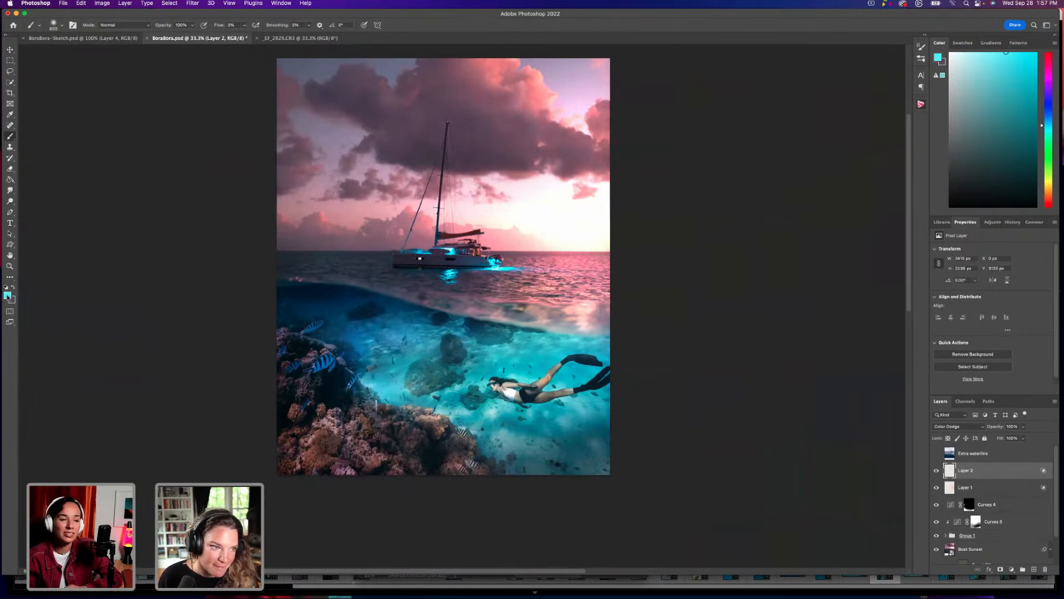
{"action": "left_click", "coordinate": [625, 295]}
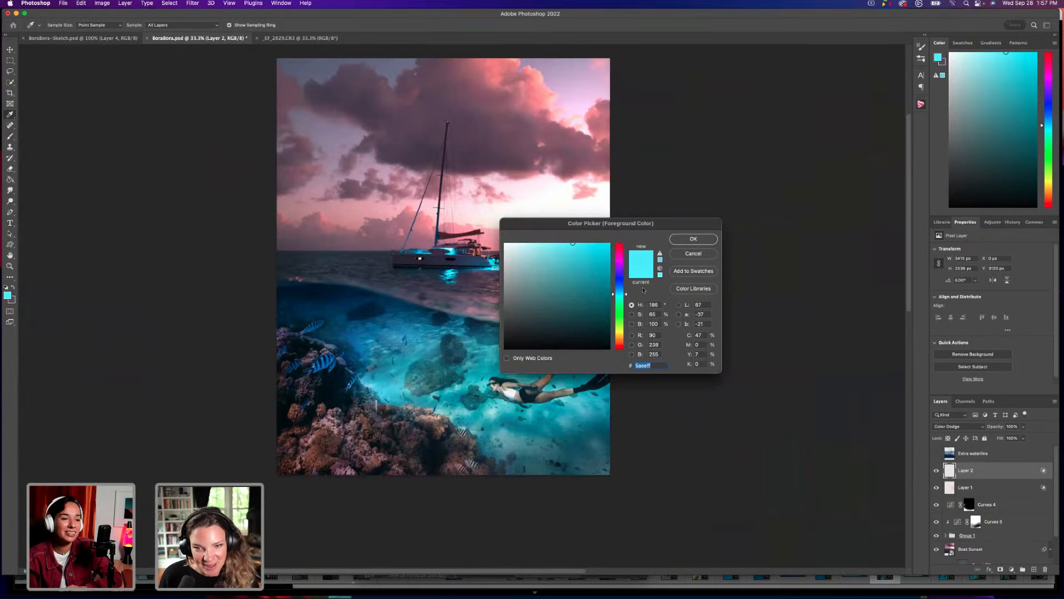
{"action": "left_click", "coordinate": [625, 293]}
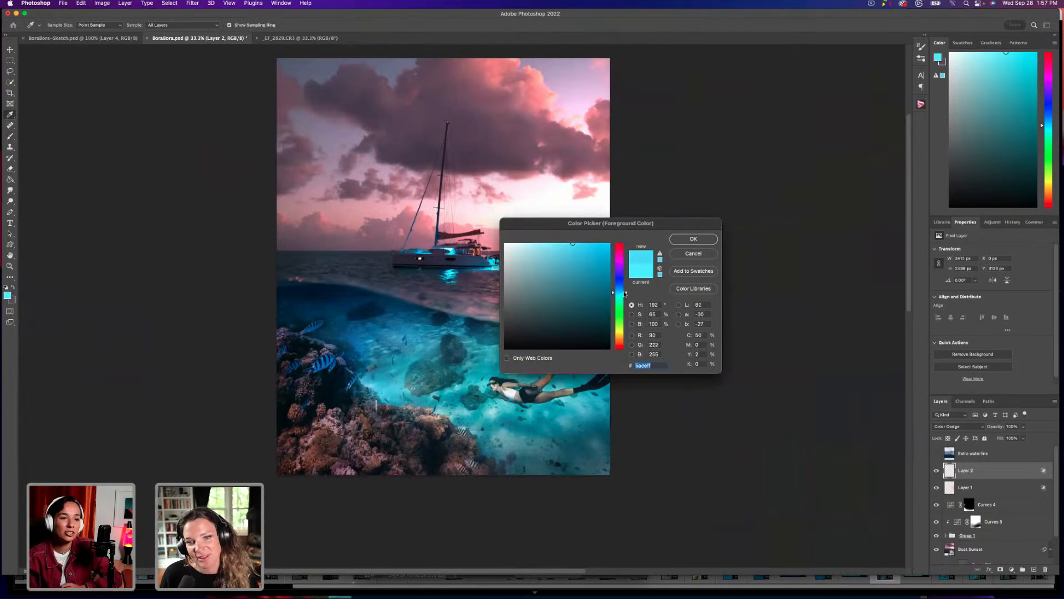
{"action": "left_click", "coordinate": [679, 242]}
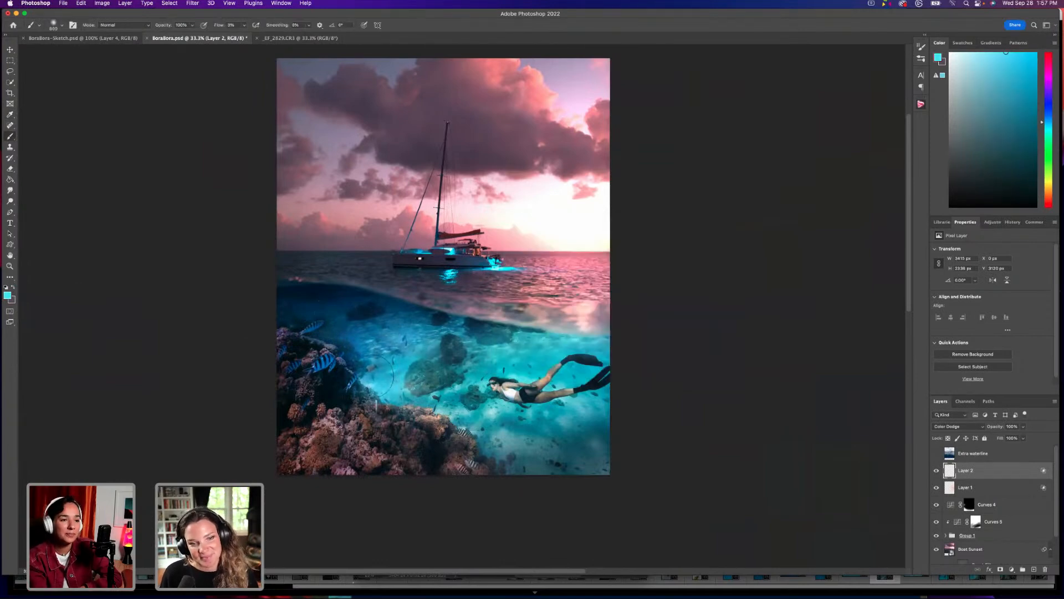
Paint the blue glow on Layer 2 beside the coral, along the waterline below the boat and around the diver.
{"action": "left_click", "coordinate": [380, 391]}
{"action": "left_click_drag", "start_coordinate": [427, 304], "coordinate": [460, 305]}
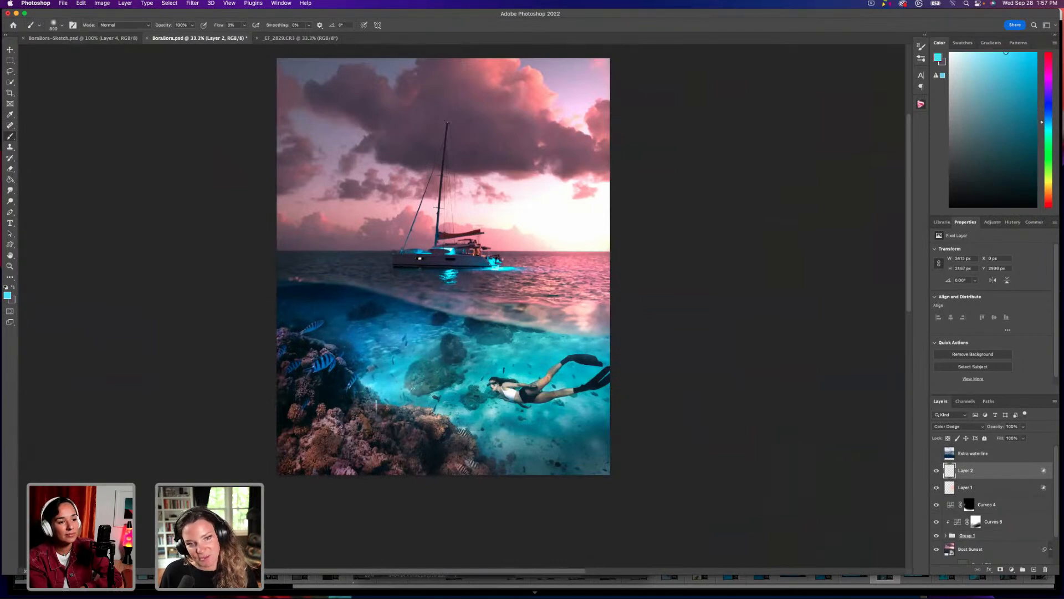
{"action": "left_click_drag", "start_coordinate": [388, 305], "coordinate": [565, 310]}
{"action": "left_click_drag", "start_coordinate": [449, 280], "coordinate": [480, 274]}
{"action": "mouse_move", "coordinate": [427, 302]}
{"action": "left_mouse_down"}
{"action": "mouse_move", "coordinate": [455, 294]}
{"action": "mouse_move", "coordinate": [593, 327]}
{"action": "mouse_move", "coordinate": [385, 298]}
{"action": "left_mouse_up"}
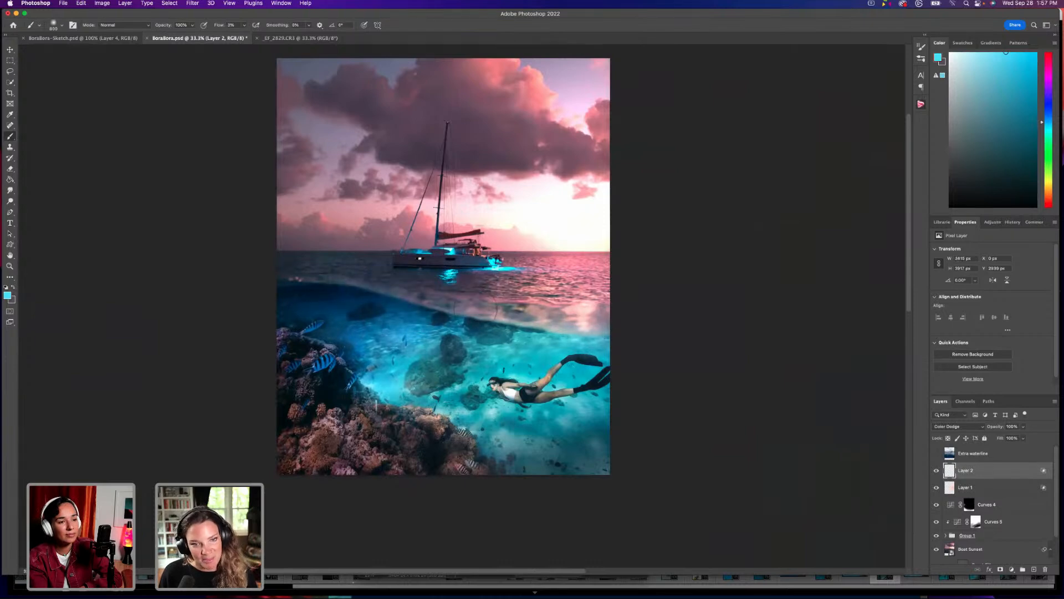
{"action": "mouse_move", "coordinate": [524, 368]}
{"action": "left_mouse_down"}
{"action": "mouse_move", "coordinate": [480, 415]}
{"action": "mouse_move", "coordinate": [591, 403]}
{"action": "left_mouse_up"}
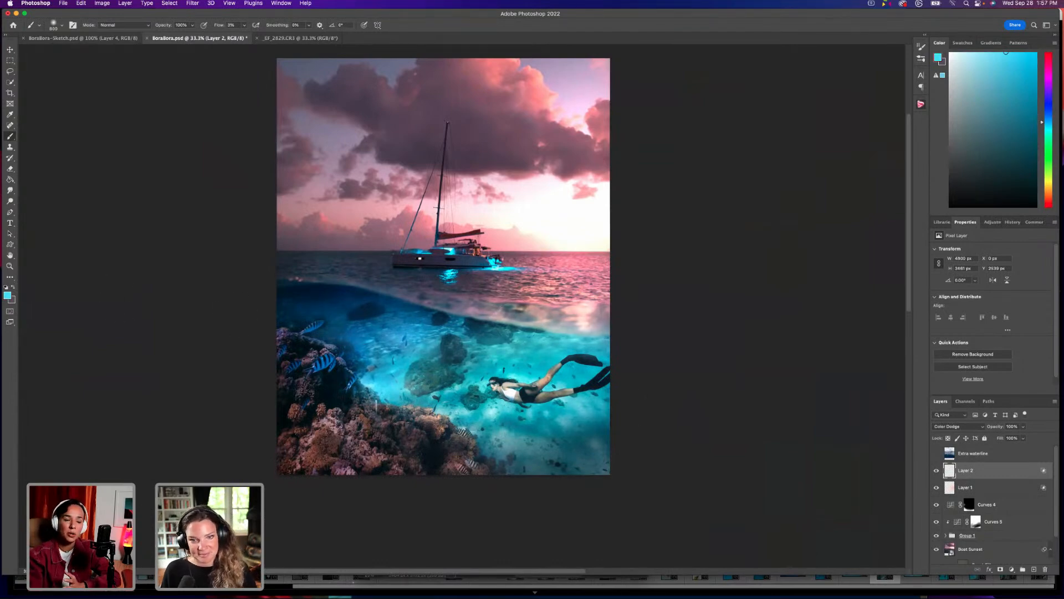
{"action": "left_click", "coordinate": [591, 313]}
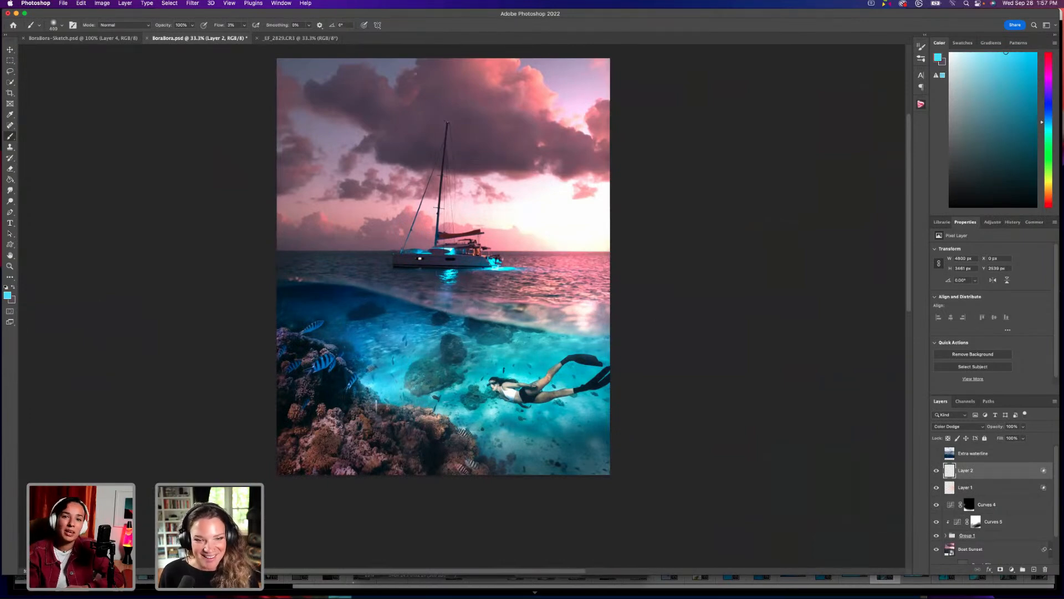
Shift the foreground colour to a greener cyan with hue 184, saturation 65 and brightness 100.
{"action": "left_click", "coordinate": [7, 295]}
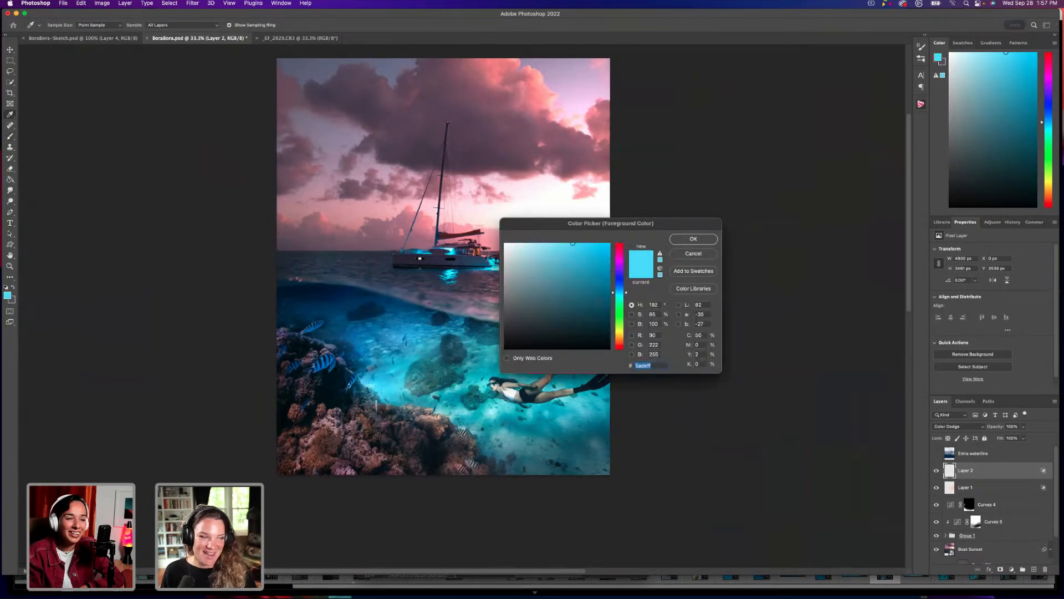
{"action": "left_click_drag", "start_coordinate": [627, 295], "coordinate": [627, 296]}
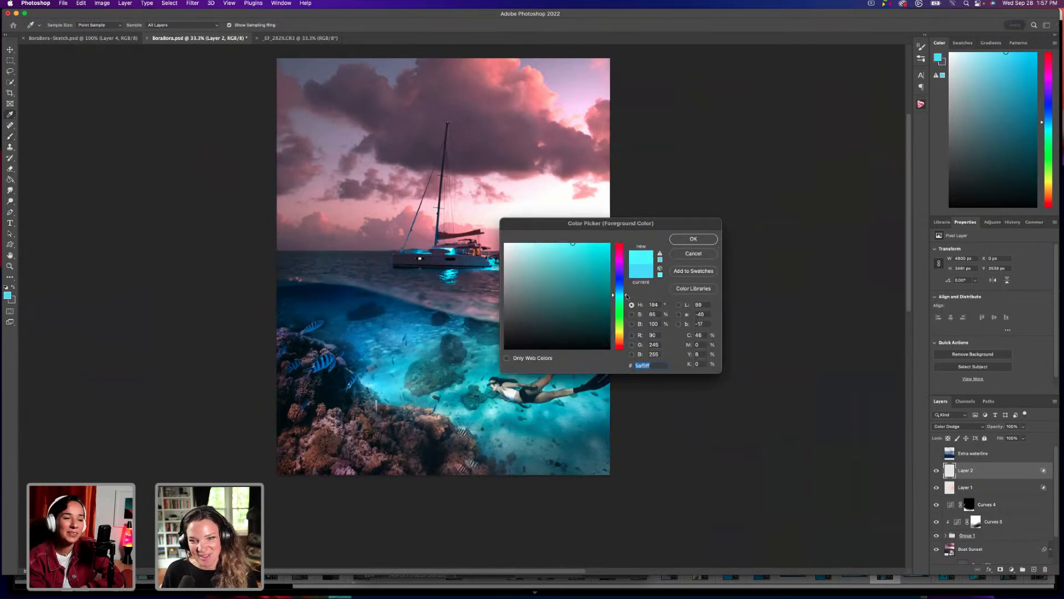
{"action": "left_click", "coordinate": [699, 244]}
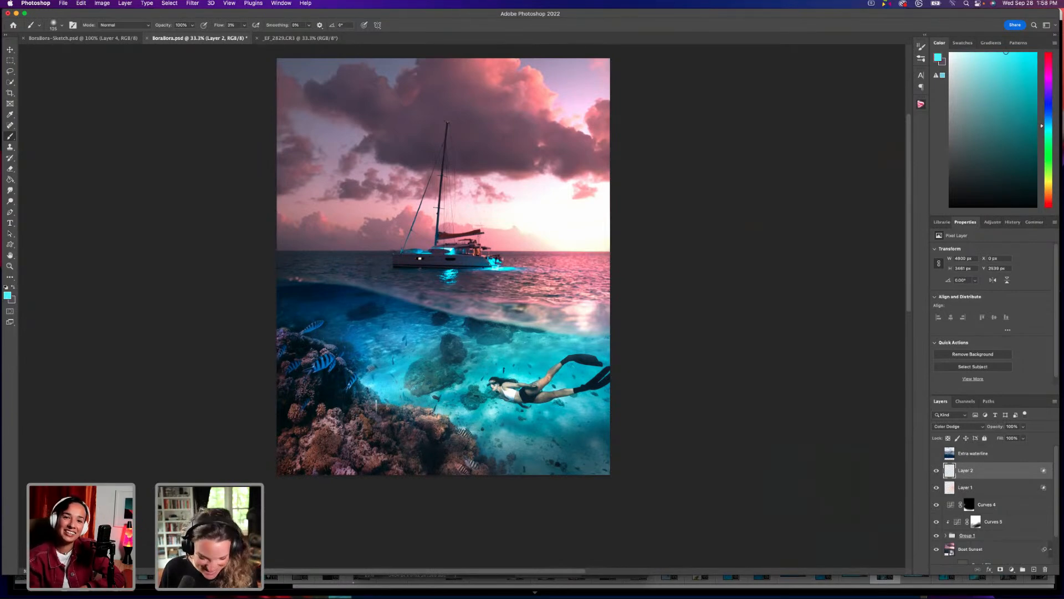
Try a small cyan stroke on the waterline below the boat's reflection with a higher brush flow, and undo it.
{"action": "scroll", "coordinate": [449, 291], "scroll_direction": "up", "scroll_amount": 3}
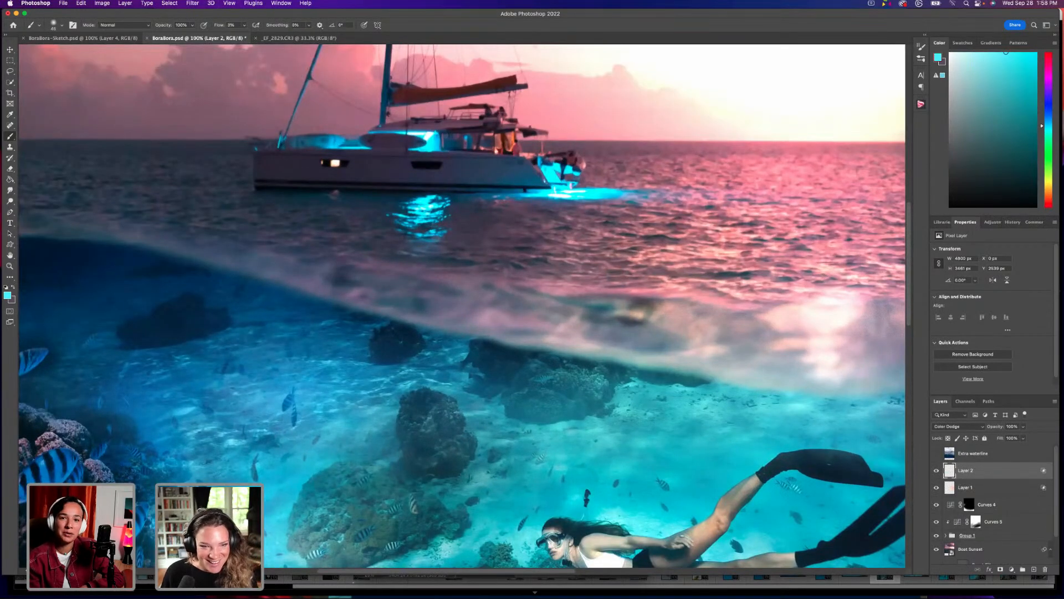
{"action": "left_click", "coordinate": [244, 25]}
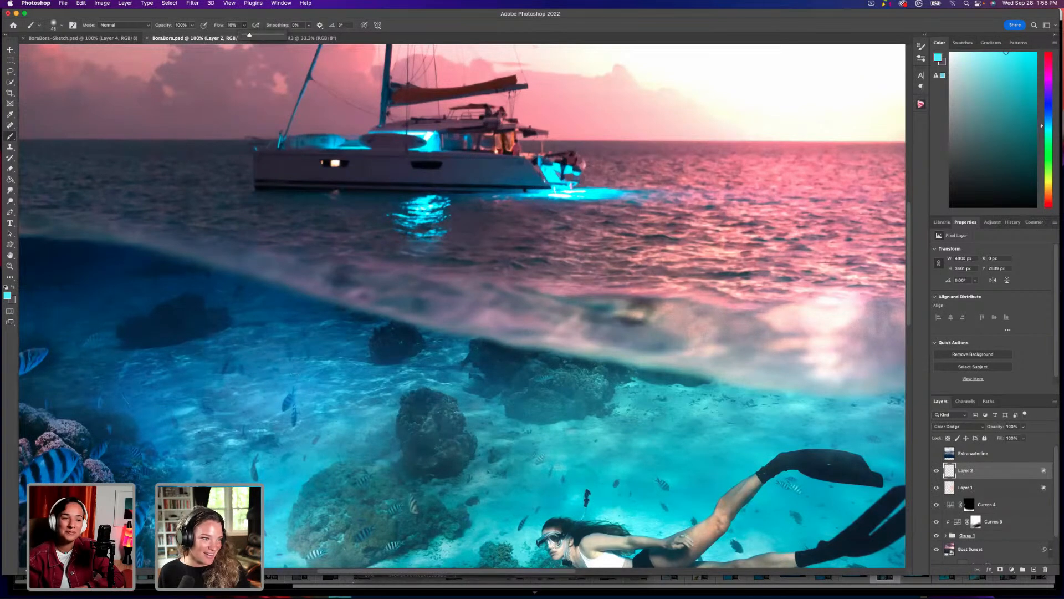
{"action": "key", "text": "Escape"}
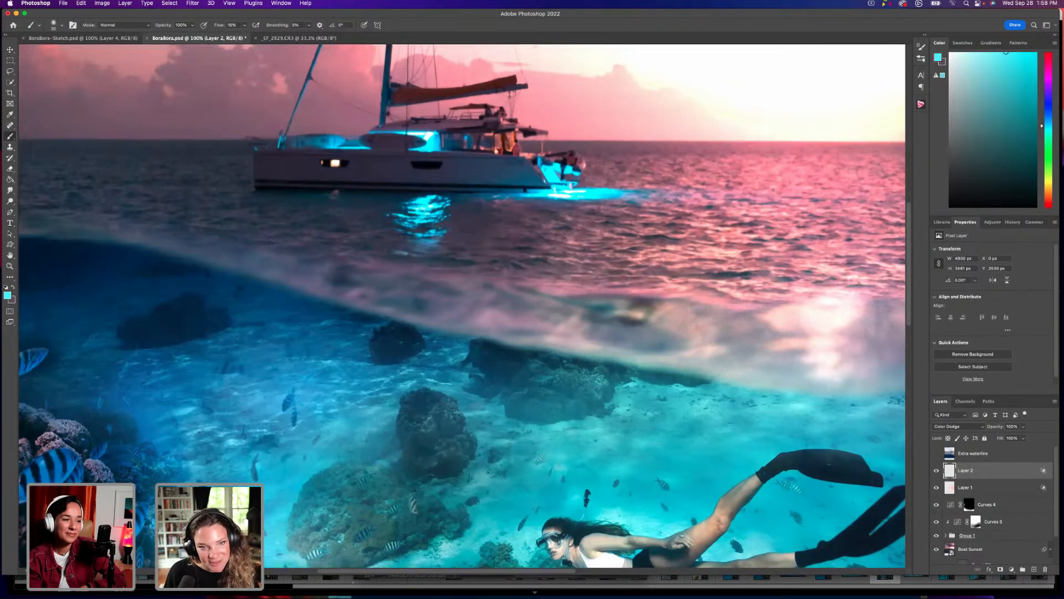
{"action": "left_click_drag", "start_coordinate": [403, 270], "coordinate": [438, 281]}
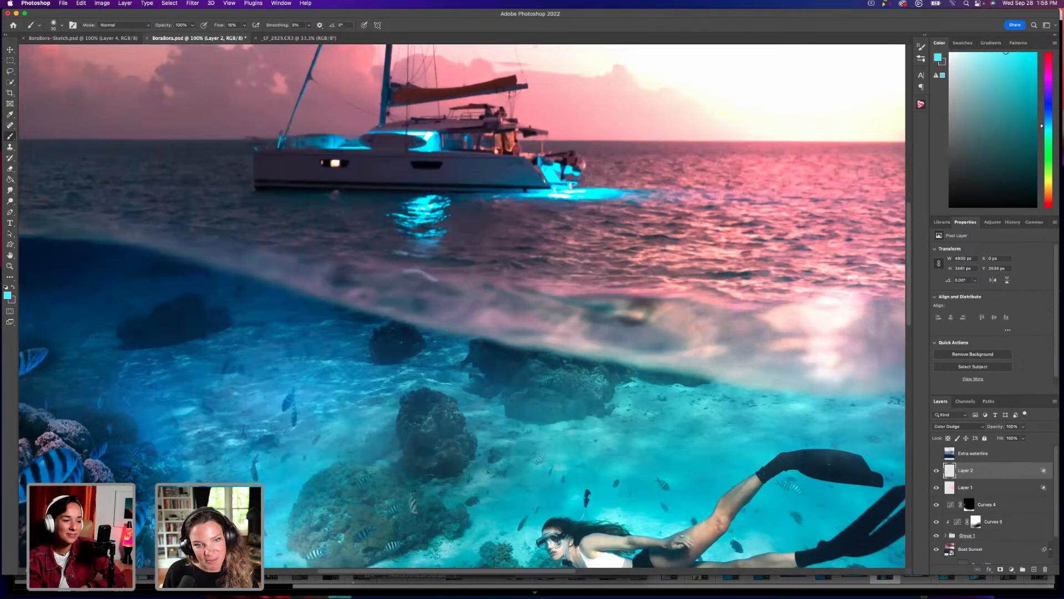
{"action": "key", "text": "super+z"}
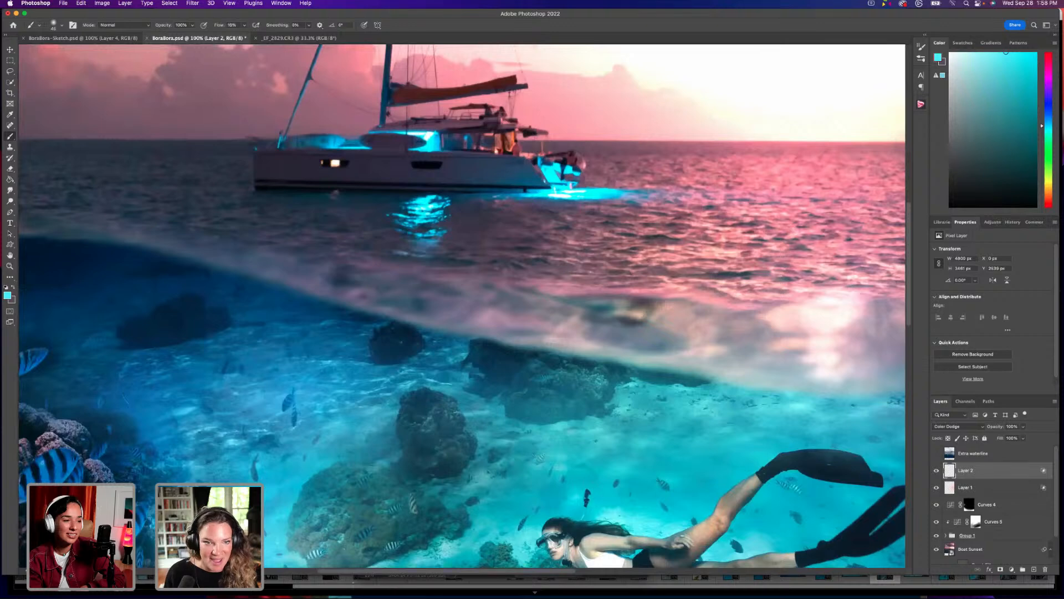
Lower the brush flow to 1% for subtler glow strokes.
{"action": "left_click_drag", "start_coordinate": [244, 25], "coordinate": [237, 38]}
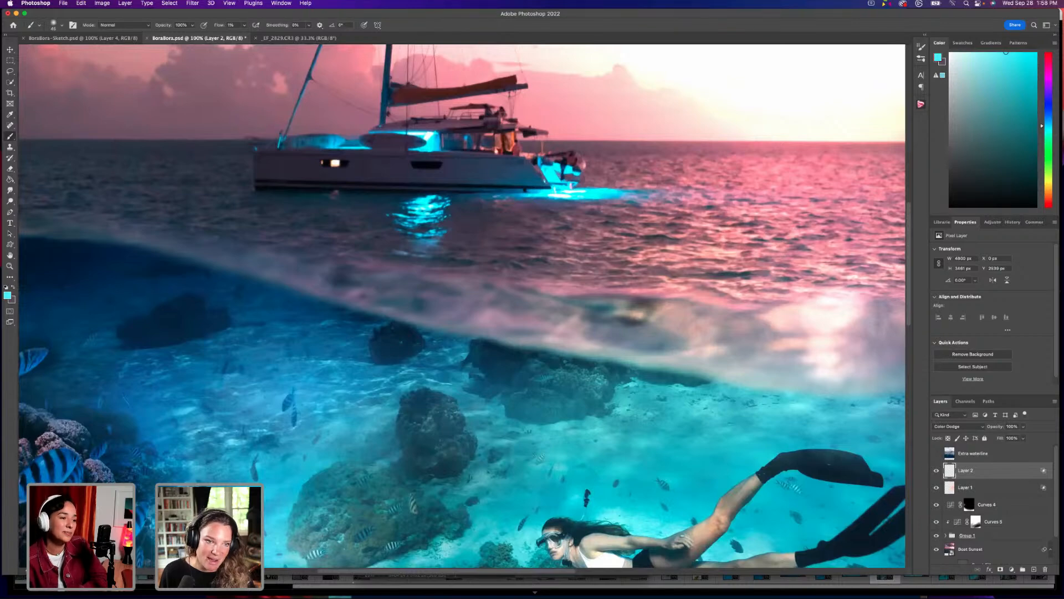
{"action": "key", "text": "super+minus"}
{"action": "key", "text": "super+minus"}
{"action": "key", "text": "super+minus"}
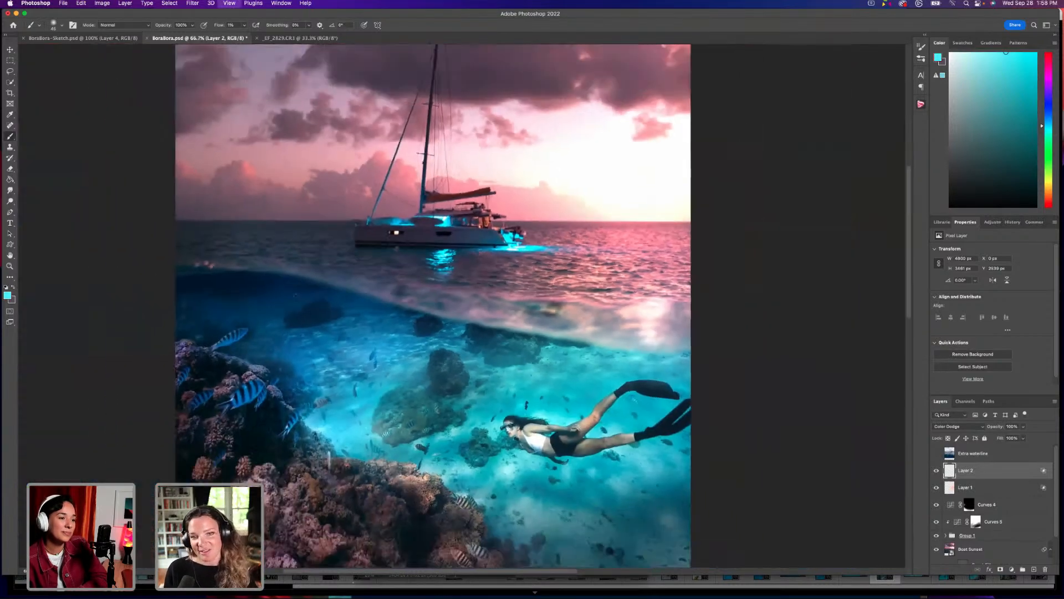
Compare the composite with and without the Color Dodge glows by toggling Layer 2 and Layer 1 off and on.
{"action": "key", "text": "super+plus"}
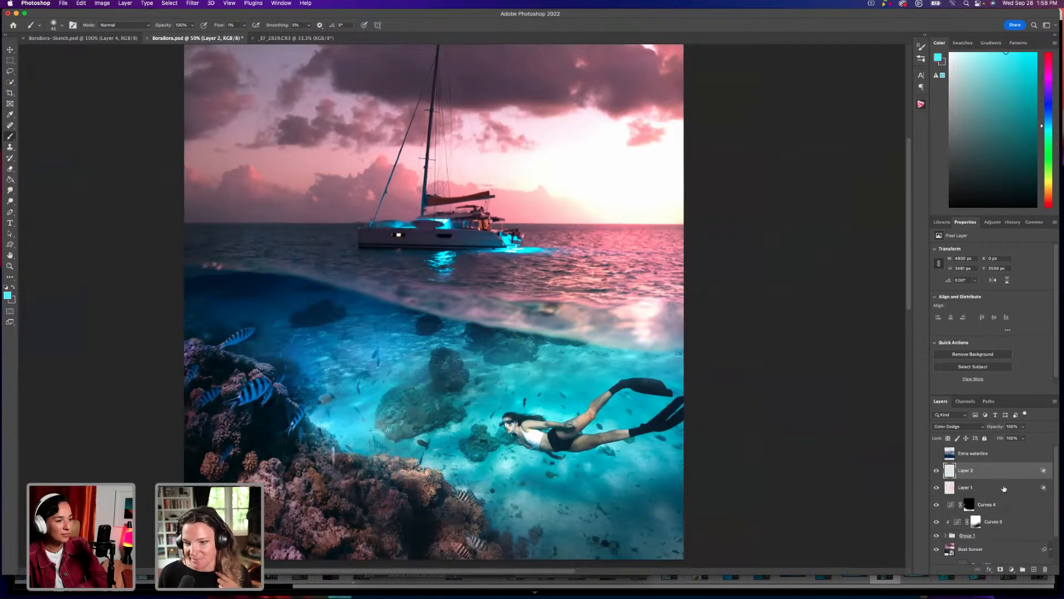
{"action": "left_click", "coordinate": [937, 470]}
{"action": "left_click", "coordinate": [937, 471]}
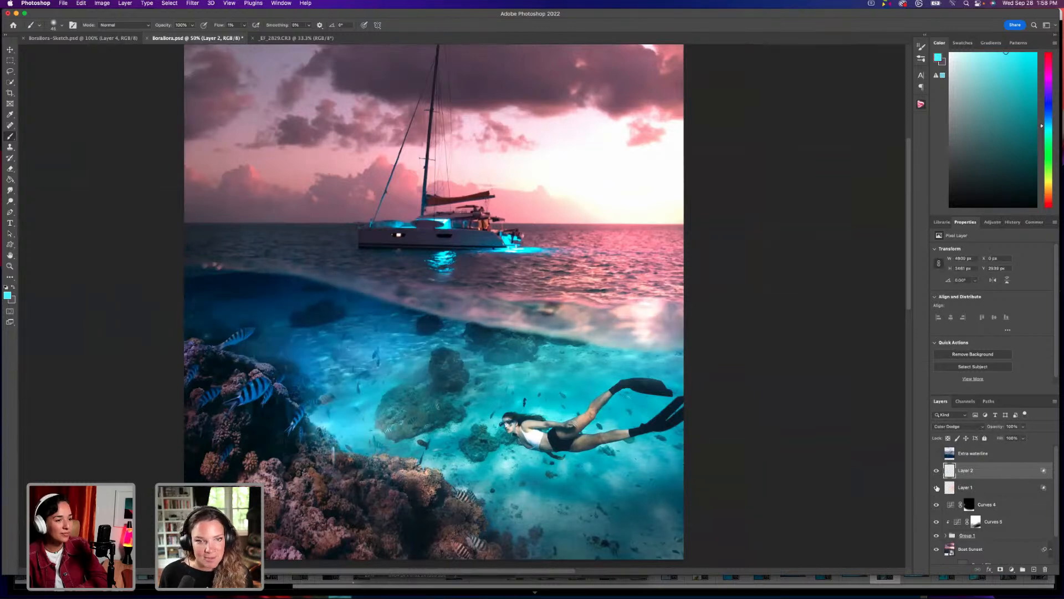
{"action": "left_click", "coordinate": [937, 488]}
{"action": "left_click", "coordinate": [937, 488]}
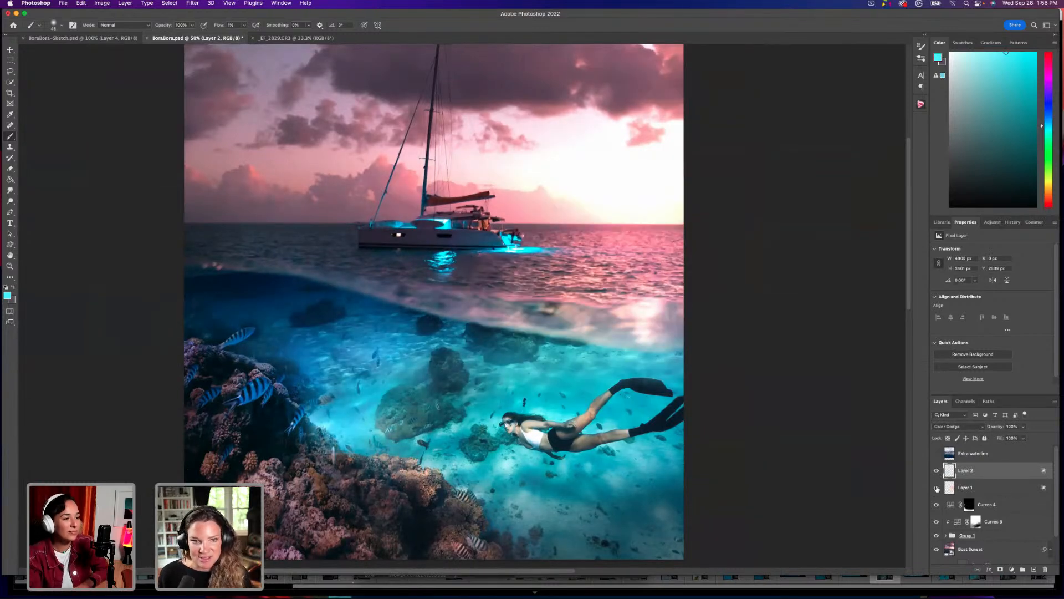
{"action": "key", "text": "super+minus"}
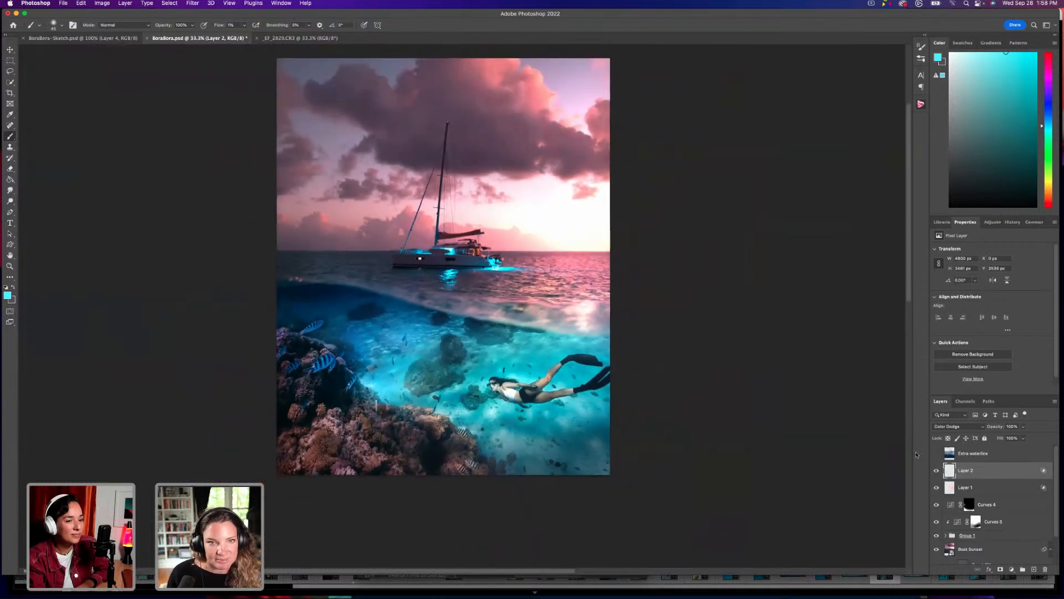
{"action": "scroll", "coordinate": [482, 220], "scroll_direction": "up", "scroll_amount": 1}
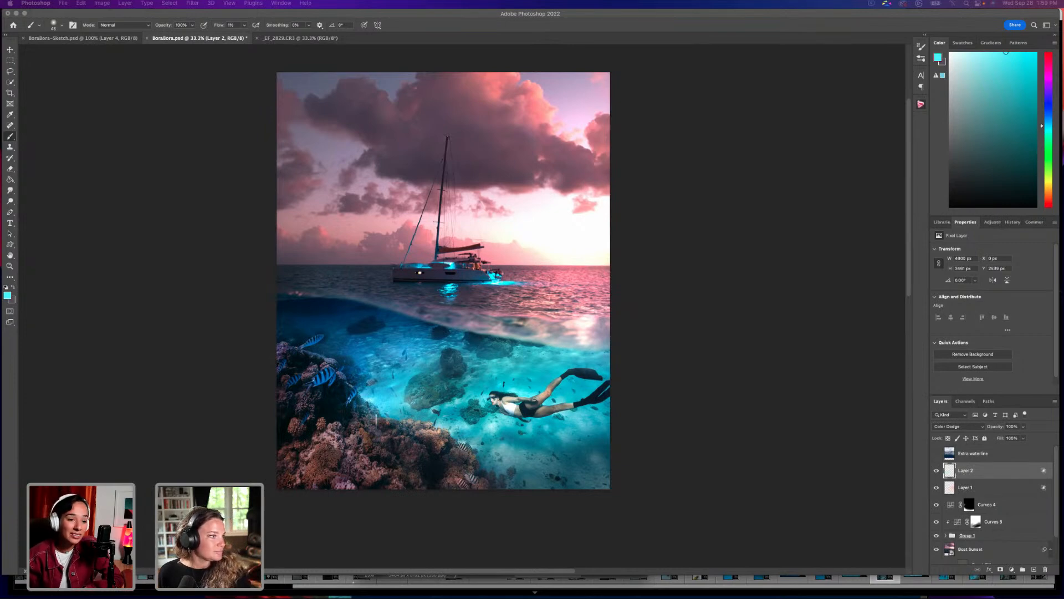
Switch to Adobe Stock in Chrome and search the Free assets for "treasure chest".
{"action": "key", "text": "super+Tab"}
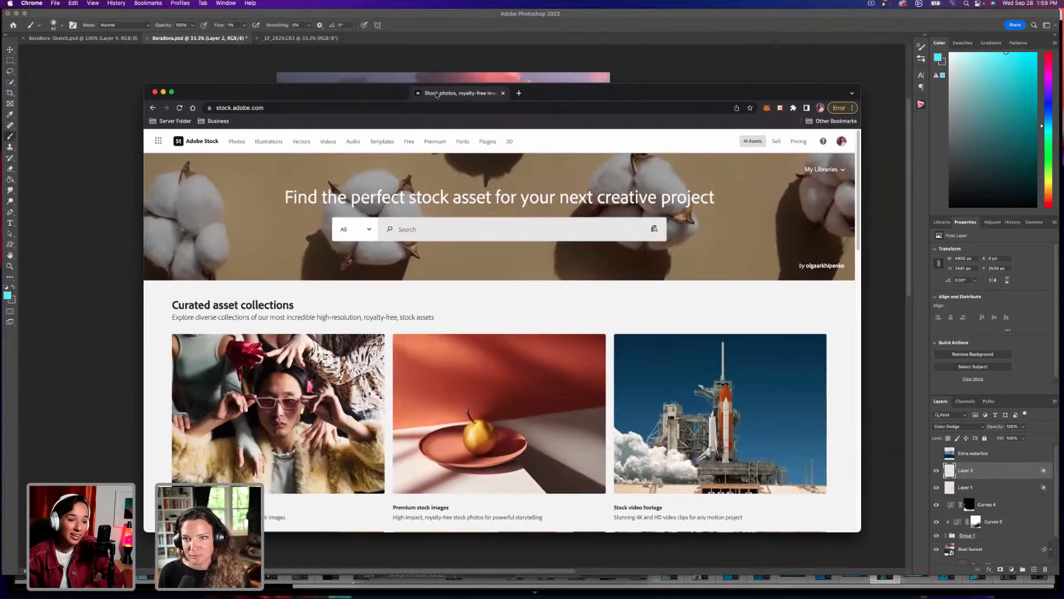
{"action": "left_click_drag", "start_coordinate": [511, 100], "coordinate": [465, 101]}
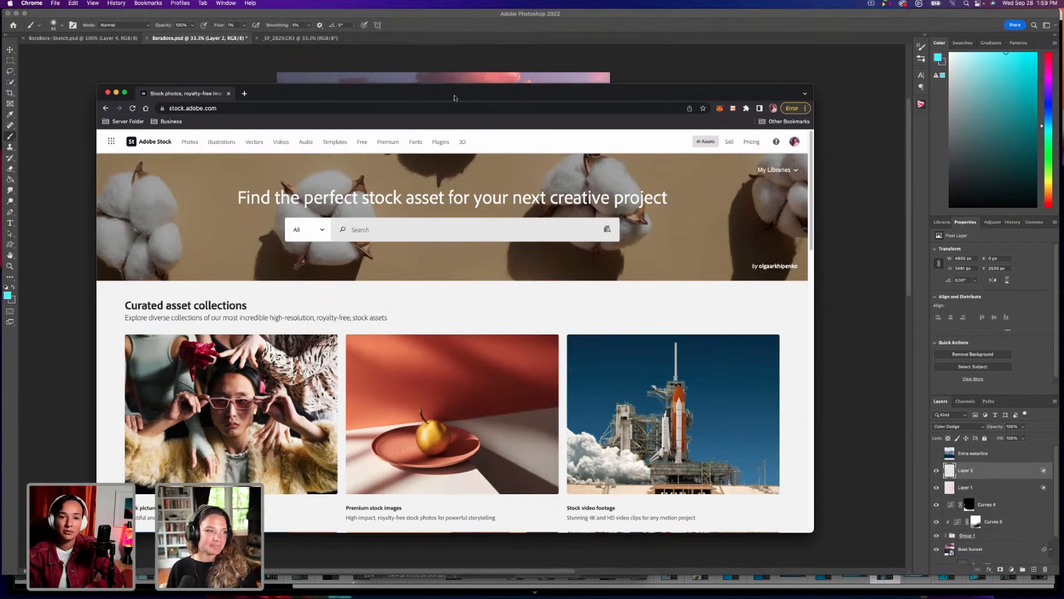
{"action": "left_click", "coordinate": [322, 229]}
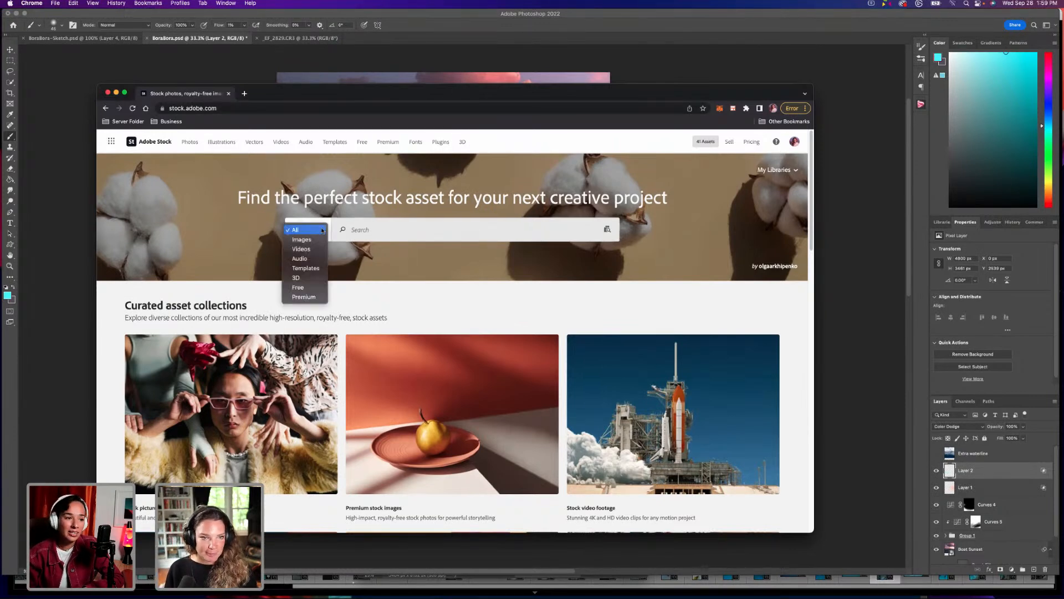
{"action": "left_click", "coordinate": [299, 287]}
{"action": "left_click", "coordinate": [371, 229]}
{"action": "type", "text": "t"}
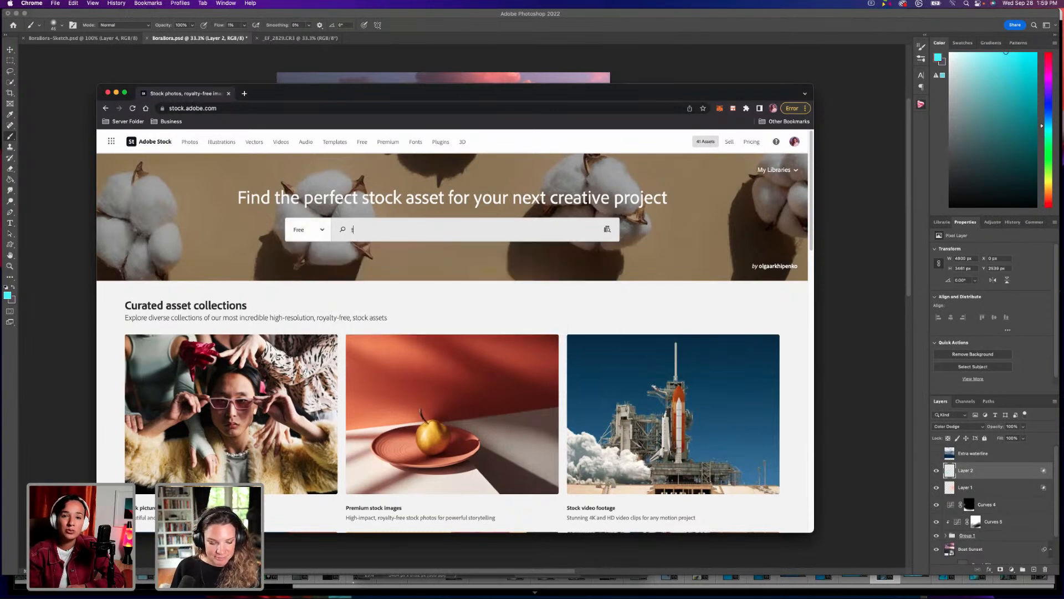
{"action": "type", "text": "reasure cheas"}
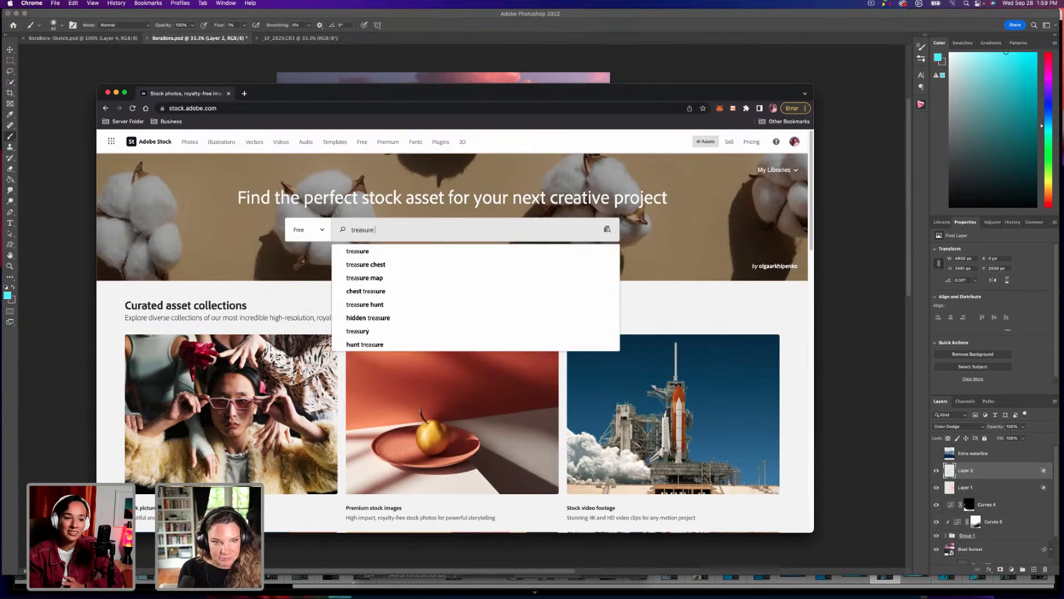
{"action": "key", "text": "BackSpace"}
{"action": "key", "text": "BackSpace"}
{"action": "type", "text": "st"}
{"action": "left_click", "coordinate": [428, 251]}
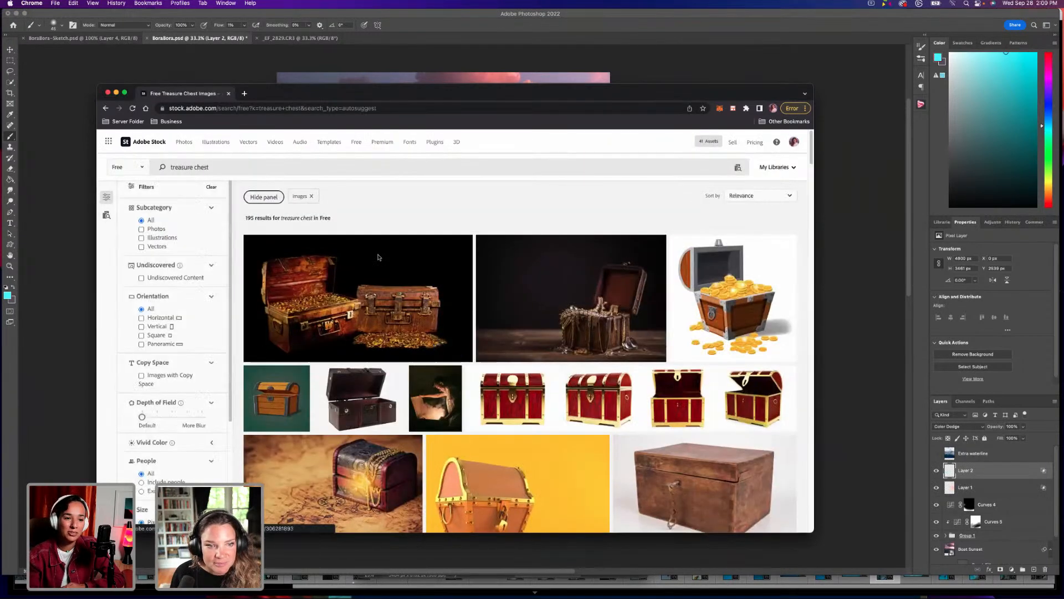
Browse the free treasure chest images for one that could suit the underwater scene.
{"action": "mouse_move", "coordinate": [367, 266]}
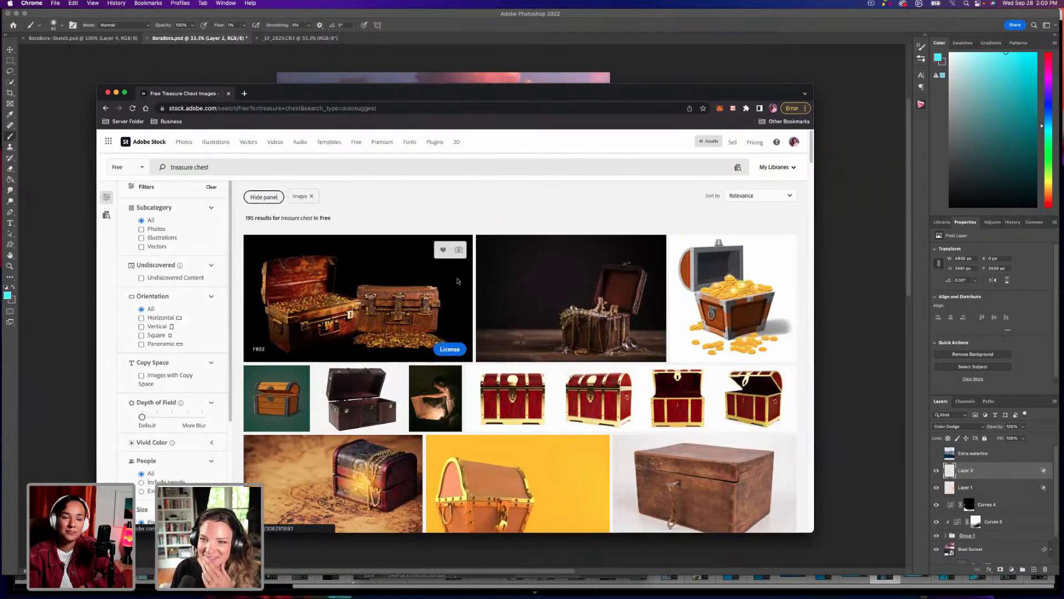
{"action": "mouse_move", "coordinate": [492, 275]}
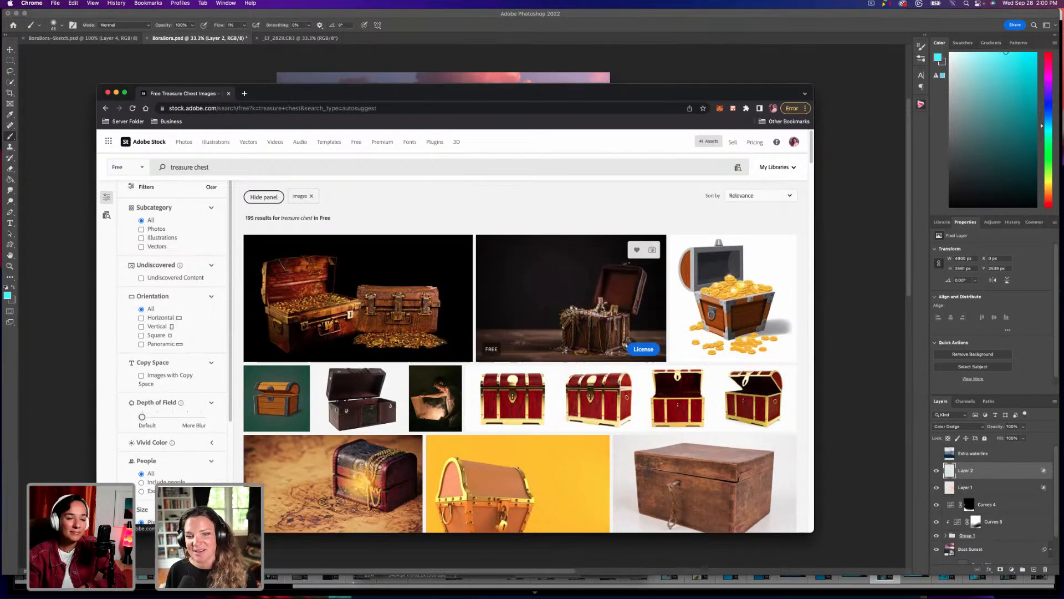
{"action": "scroll", "coordinate": [602, 310], "scroll_direction": "down", "scroll_amount": 3}
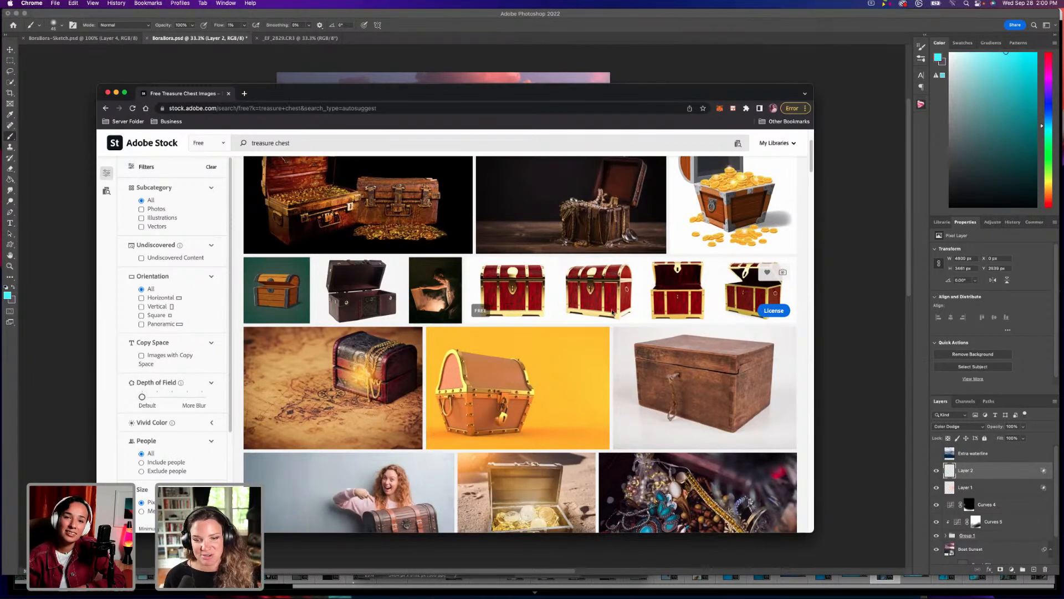
{"action": "scroll", "coordinate": [590, 393], "scroll_direction": "down", "scroll_amount": 3}
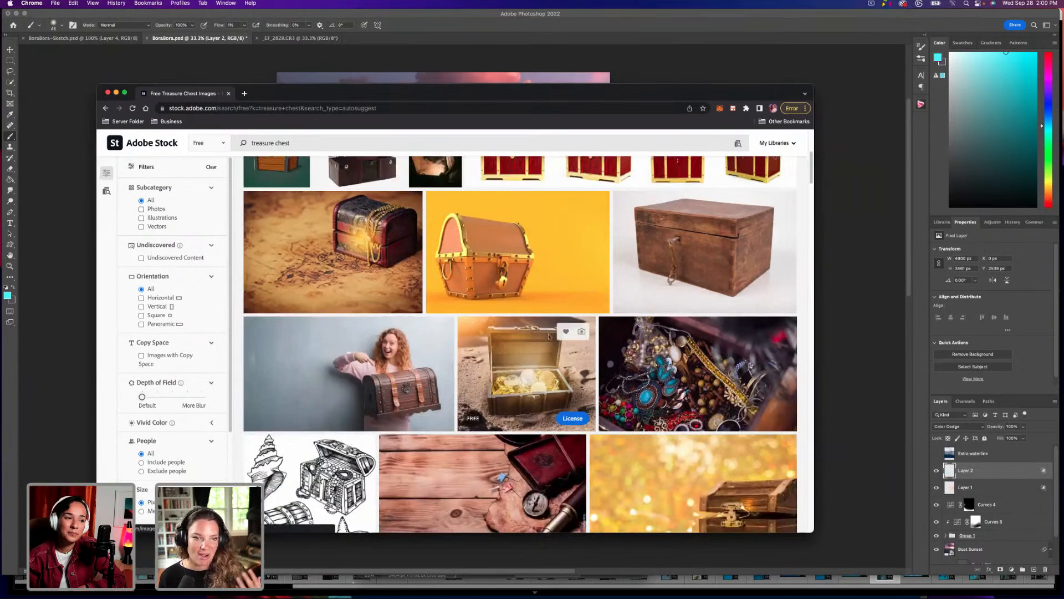
{"action": "scroll", "coordinate": [544, 356], "scroll_direction": "down", "scroll_amount": 10}
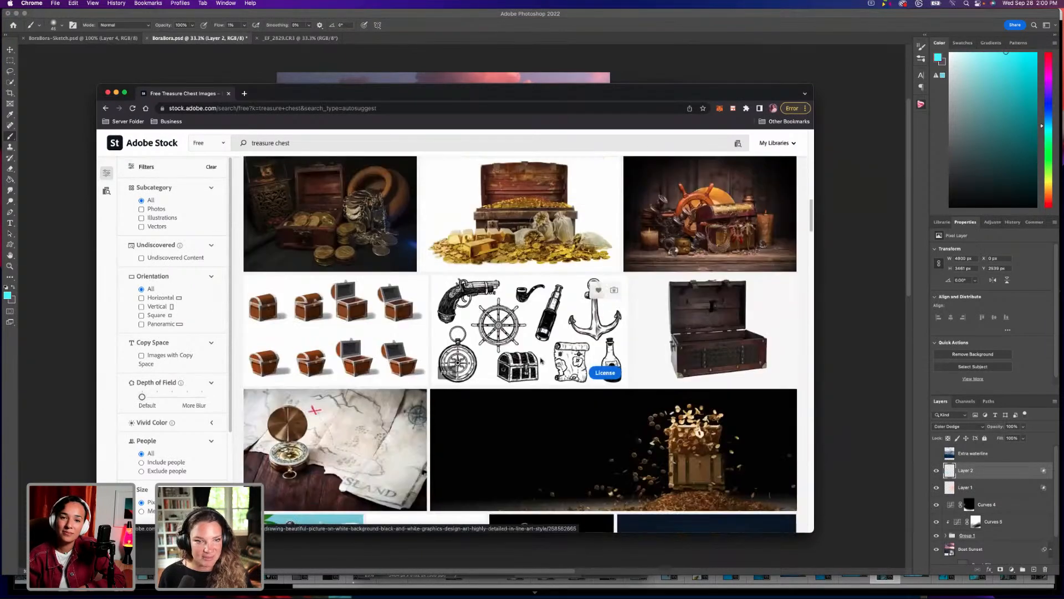
{"action": "scroll", "coordinate": [540, 360], "scroll_direction": "down", "scroll_amount": 8}
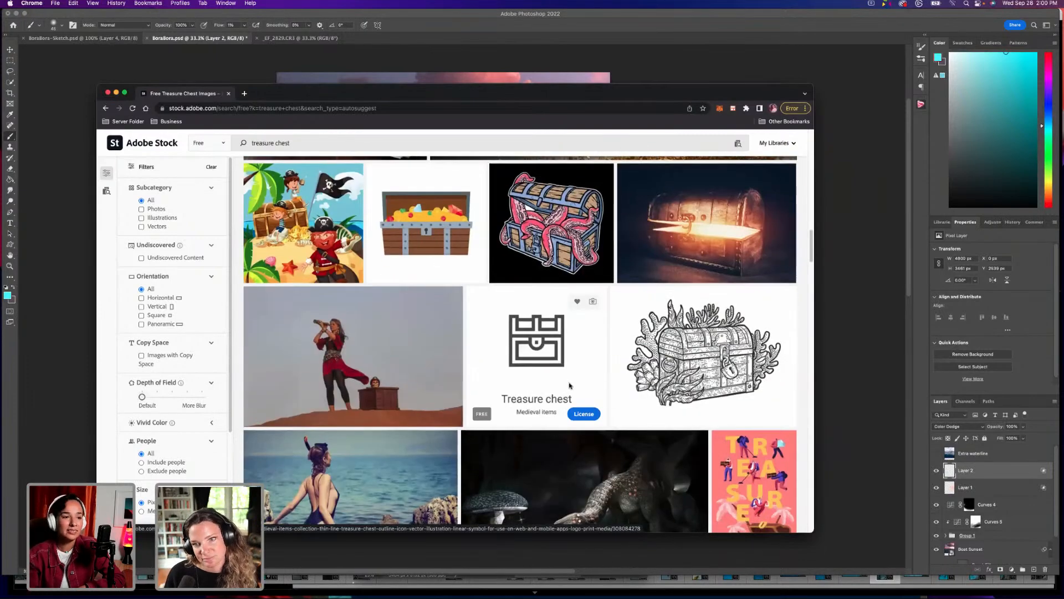
{"action": "scroll", "coordinate": [569, 386], "scroll_direction": "down", "scroll_amount": 8}
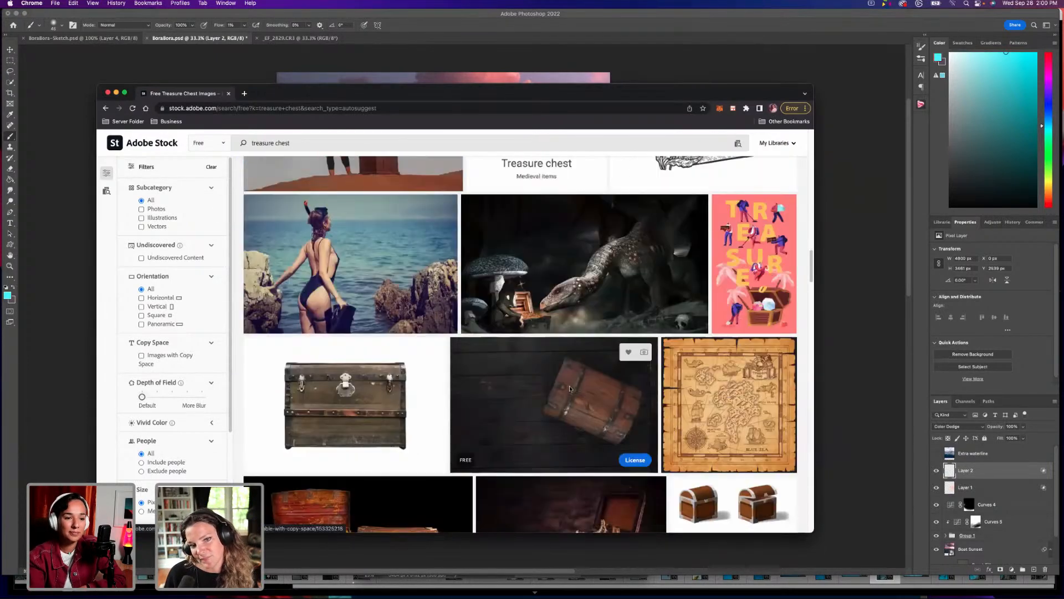
{"action": "scroll", "coordinate": [569, 387], "scroll_direction": "down", "scroll_amount": 4}
{"action": "scroll", "coordinate": [569, 385], "scroll_direction": "up", "scroll_amount": 6}
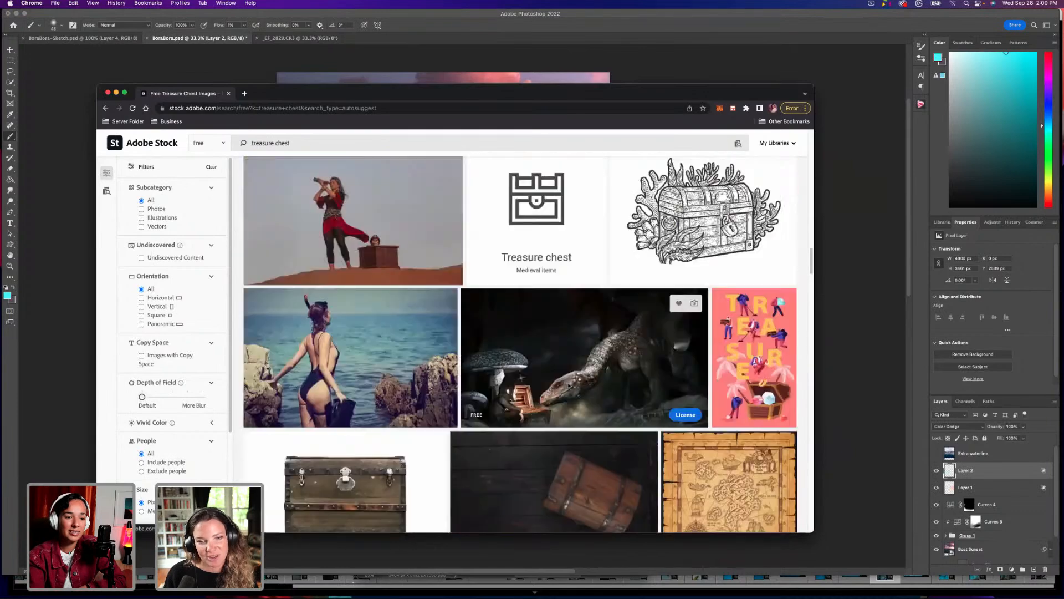
{"action": "scroll", "coordinate": [569, 386], "scroll_direction": "up", "scroll_amount": 10}
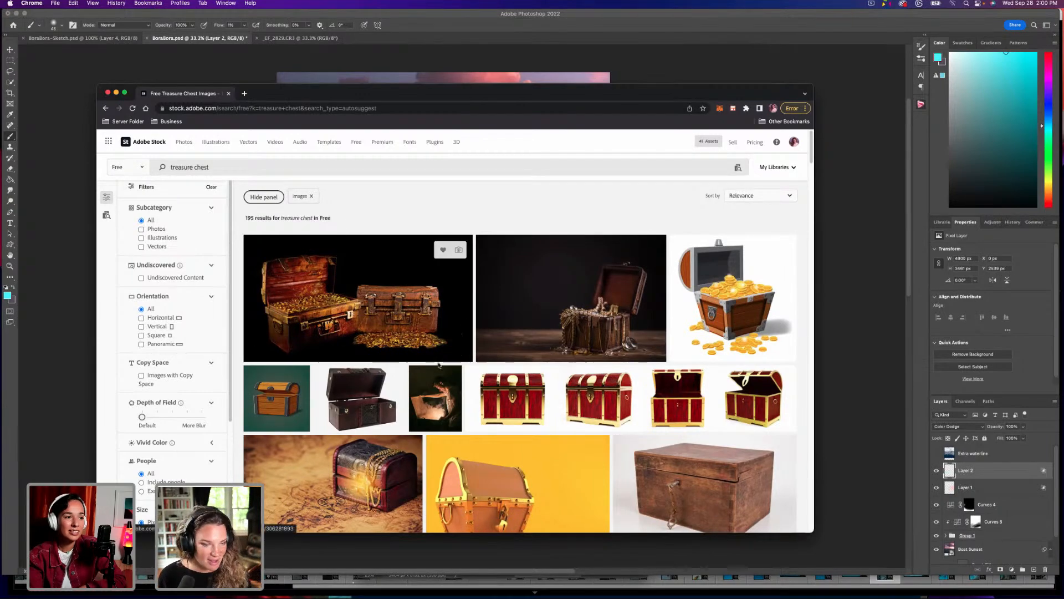
{"action": "scroll", "coordinate": [478, 330], "scroll_direction": "down", "scroll_amount": 5}
{"action": "scroll", "coordinate": [160, 245], "scroll_direction": "up", "scroll_amount": 5}
{"action": "scroll", "coordinate": [160, 245], "scroll_direction": "up", "scroll_amount": 1}
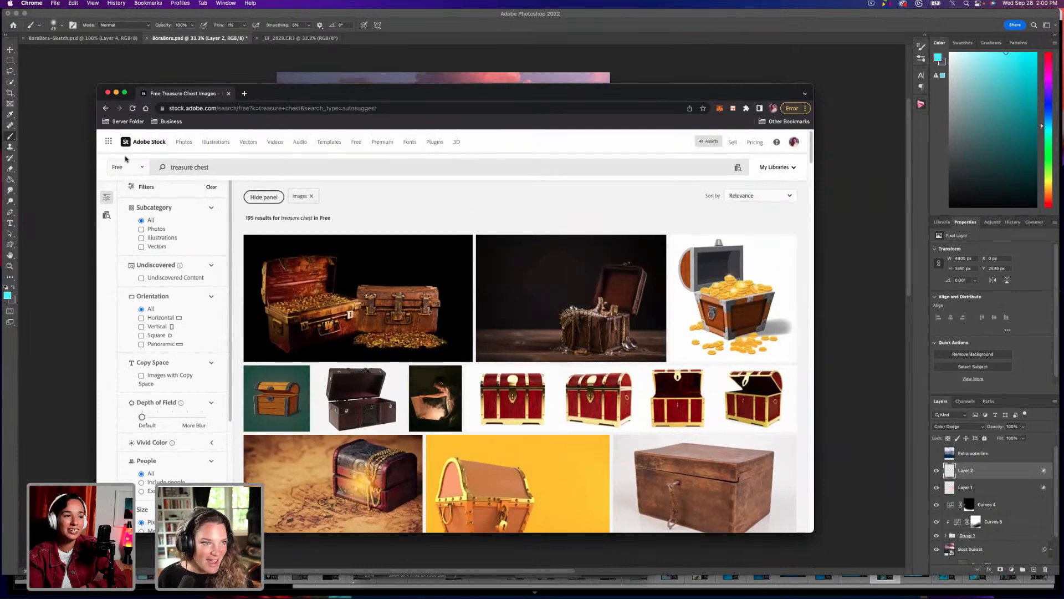
Widen the treasure chest search to all asset types for comparison, and limit it to Free again.
{"action": "left_click", "coordinate": [129, 166]}
{"action": "left_click", "coordinate": [130, 109]}
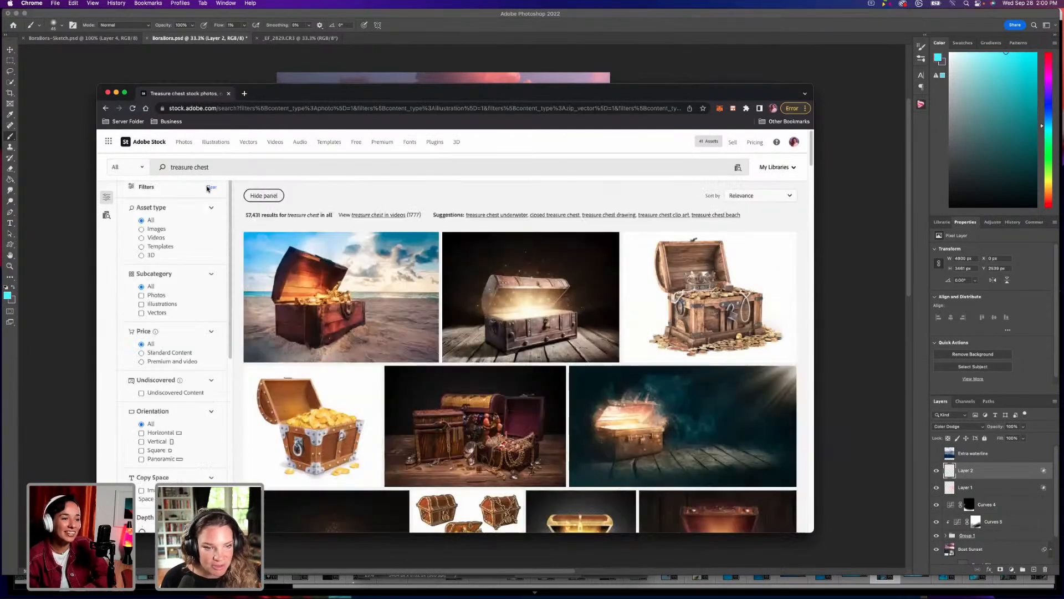
{"action": "left_click", "coordinate": [138, 167]}
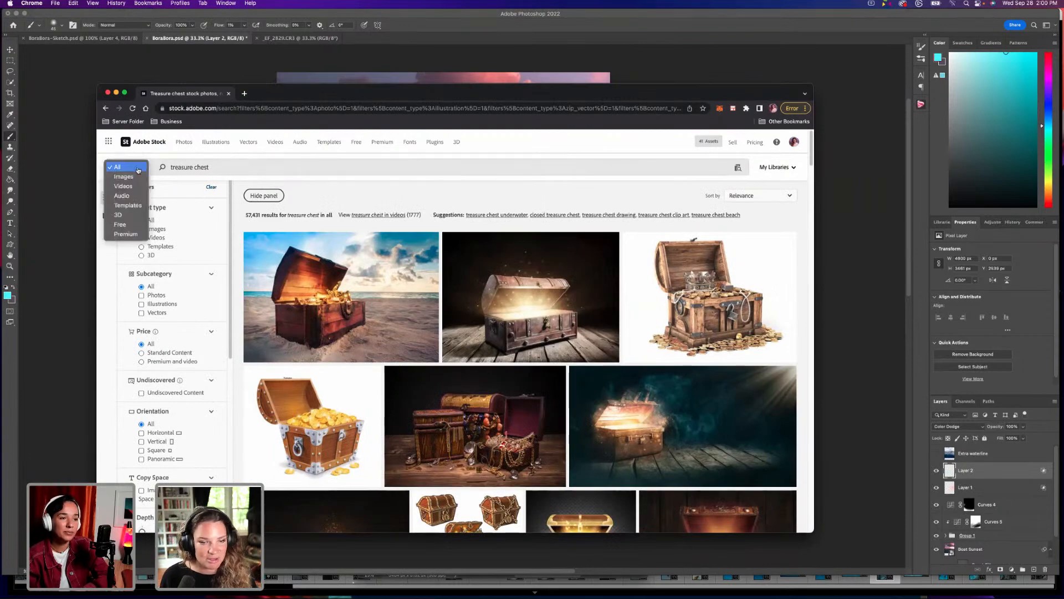
{"action": "left_click", "coordinate": [120, 224]}
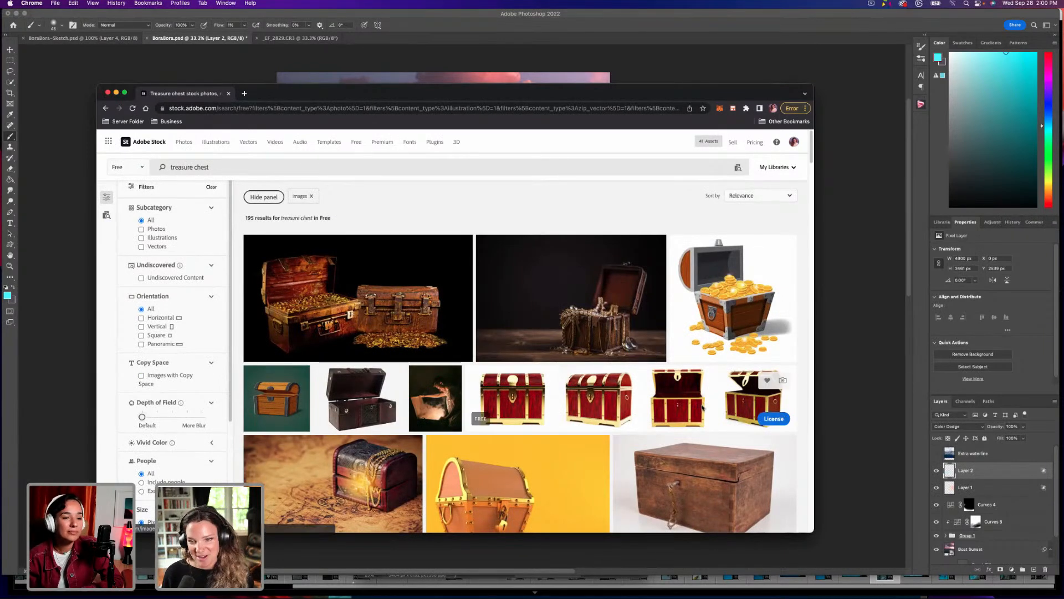
Examine the free treasure chest results again, from the first rows down to the illustrations and glowing chests, for a usable photo.
{"action": "scroll", "coordinate": [565, 364], "scroll_direction": "down", "scroll_amount": 3}
{"action": "scroll", "coordinate": [564, 363], "scroll_direction": "down", "scroll_amount": 2}
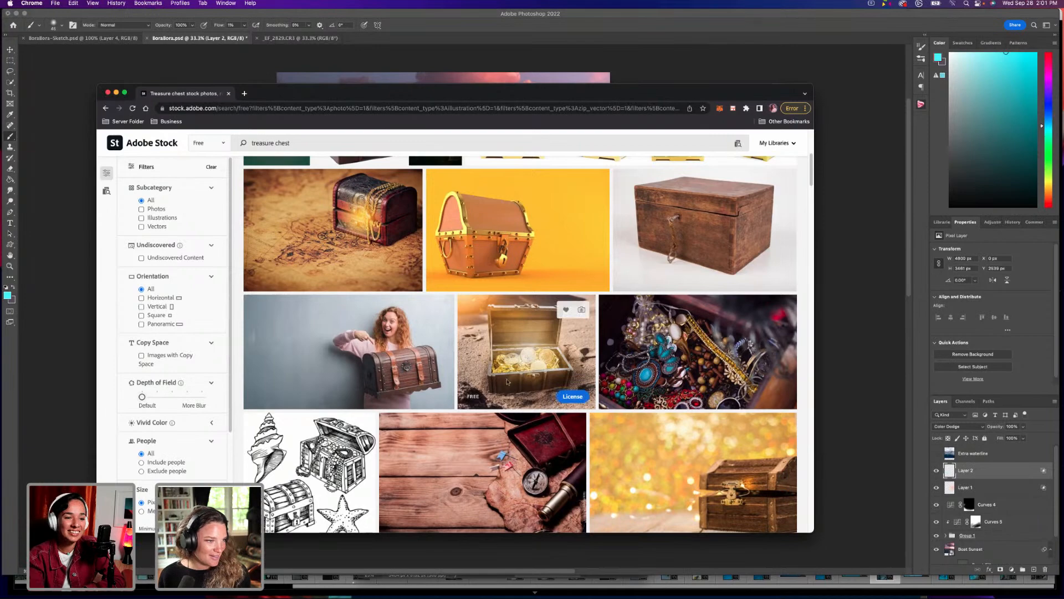
{"action": "scroll", "coordinate": [592, 388], "scroll_direction": "up", "scroll_amount": 5}
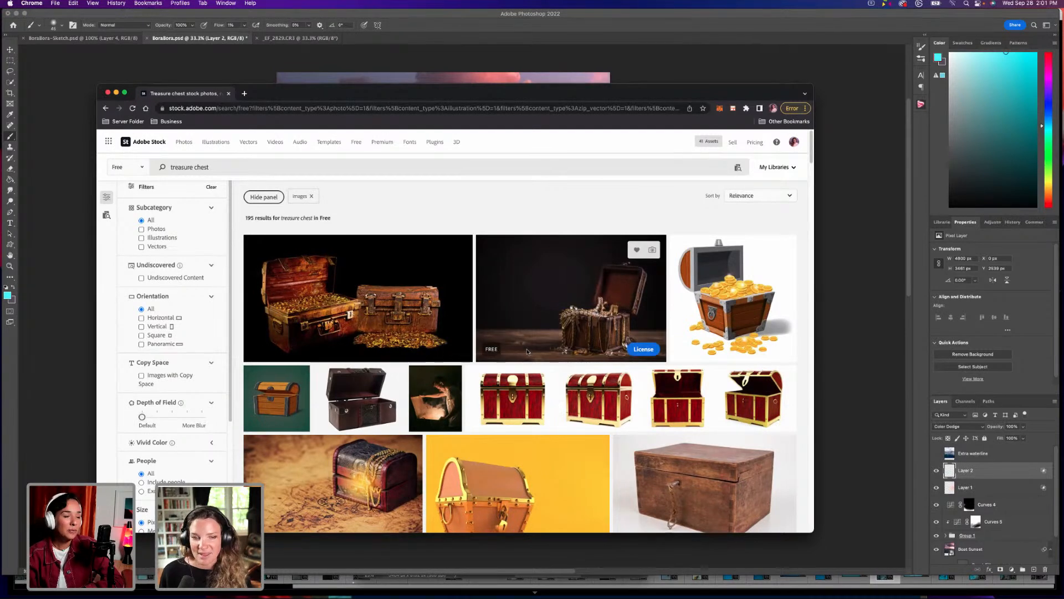
{"action": "scroll", "coordinate": [528, 350], "scroll_direction": "down", "scroll_amount": 2}
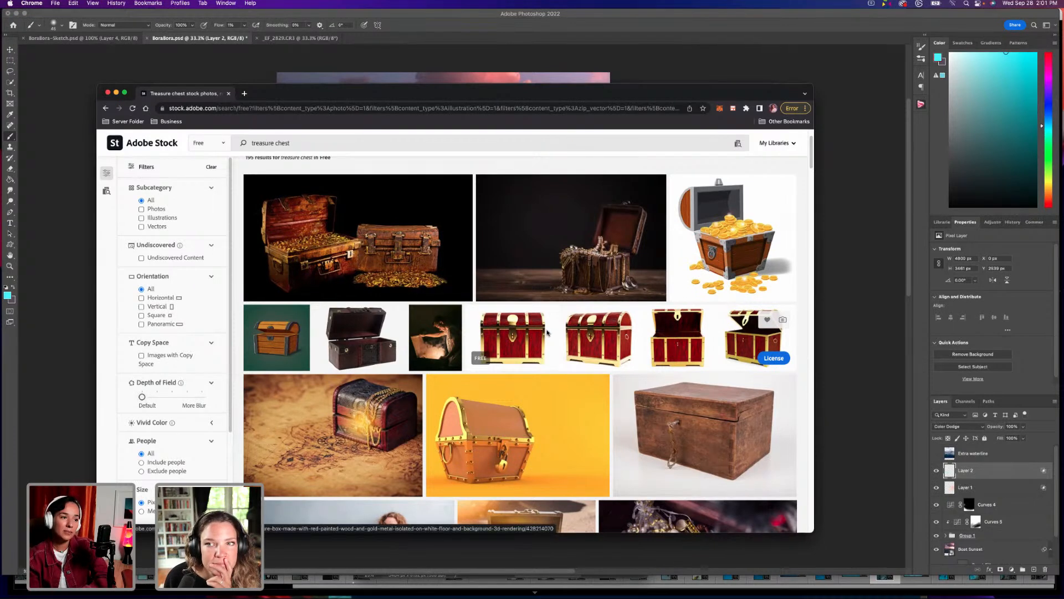
{"action": "scroll", "coordinate": [546, 334], "scroll_direction": "down", "scroll_amount": 1}
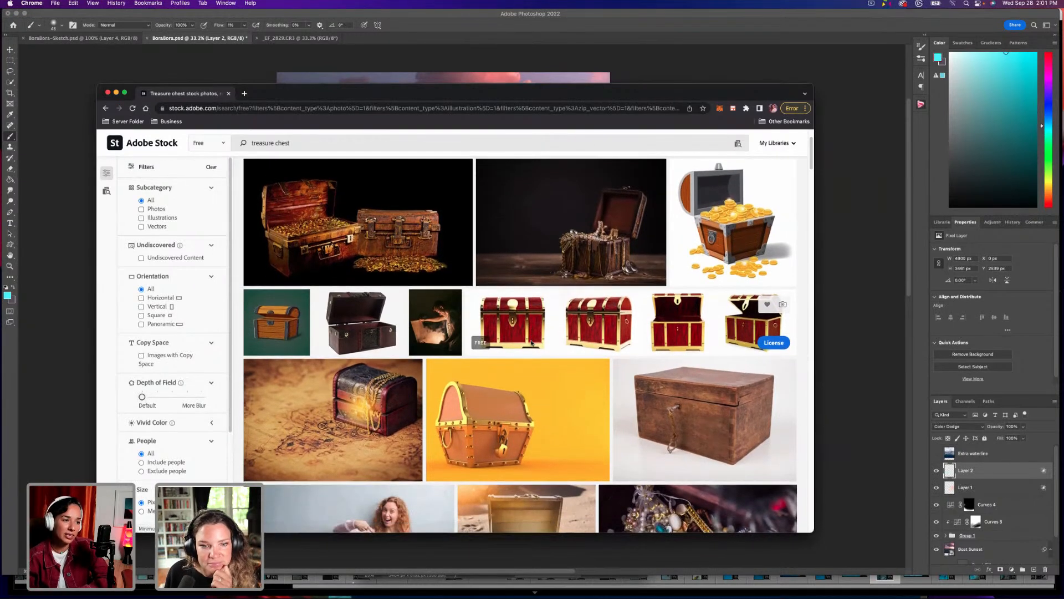
{"action": "scroll", "coordinate": [531, 343], "scroll_direction": "down", "scroll_amount": 2}
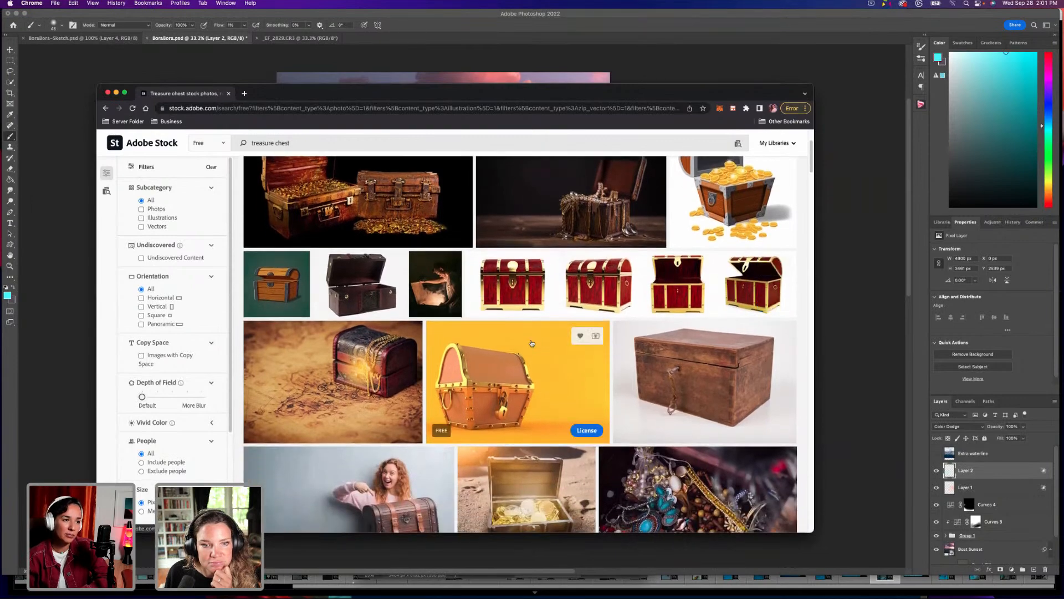
{"action": "scroll", "coordinate": [531, 343], "scroll_direction": "down", "scroll_amount": 5}
{"action": "scroll", "coordinate": [531, 343], "scroll_direction": "up", "scroll_amount": 8}
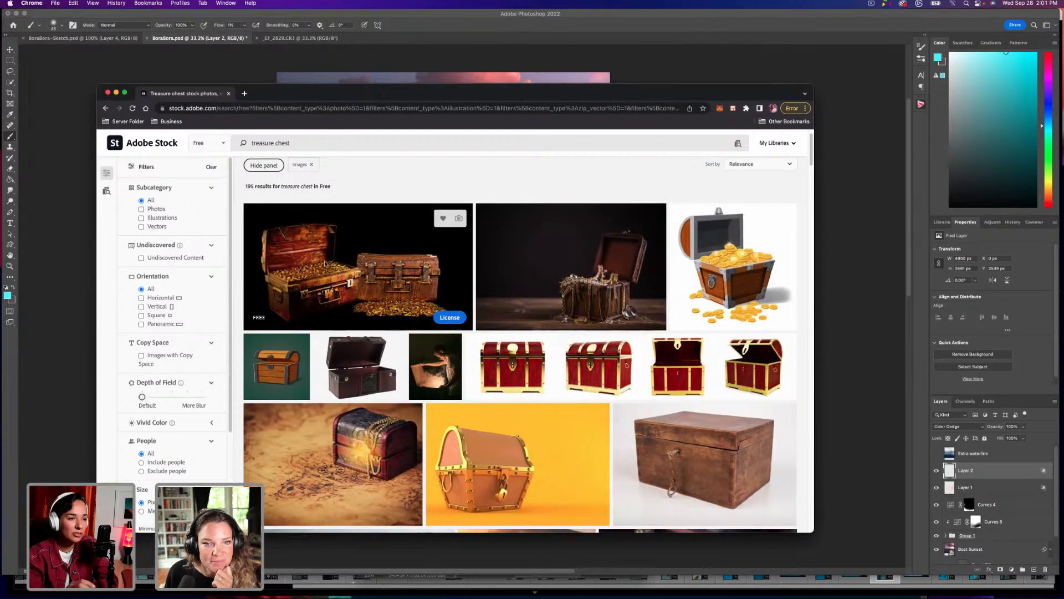
{"action": "scroll", "coordinate": [361, 313], "scroll_direction": "up", "scroll_amount": 2}
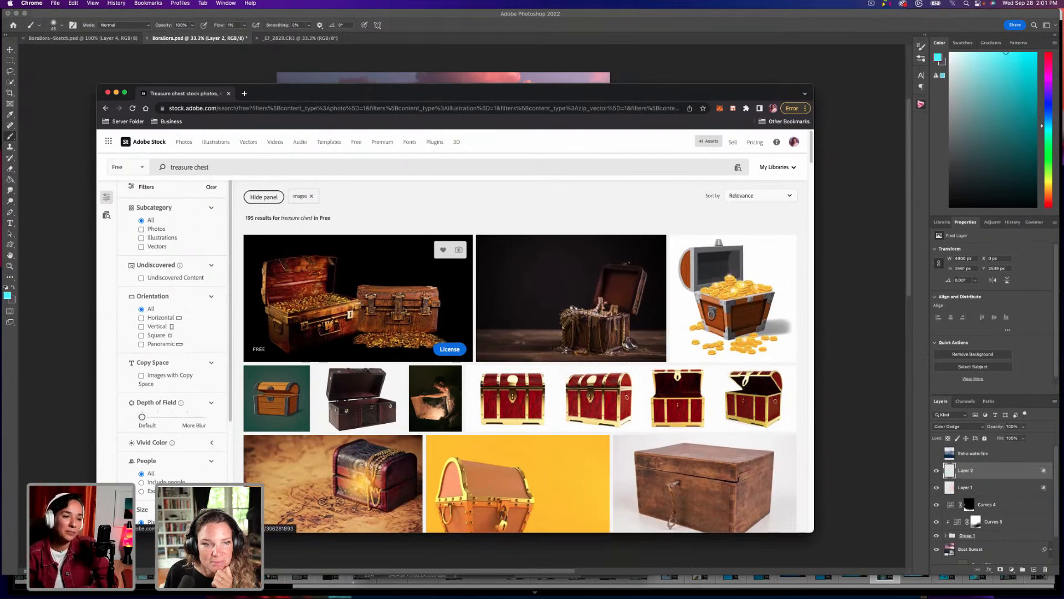
{"action": "scroll", "coordinate": [618, 390], "scroll_direction": "down", "scroll_amount": 10}
{"action": "scroll", "coordinate": [618, 389], "scroll_direction": "down", "scroll_amount": 10}
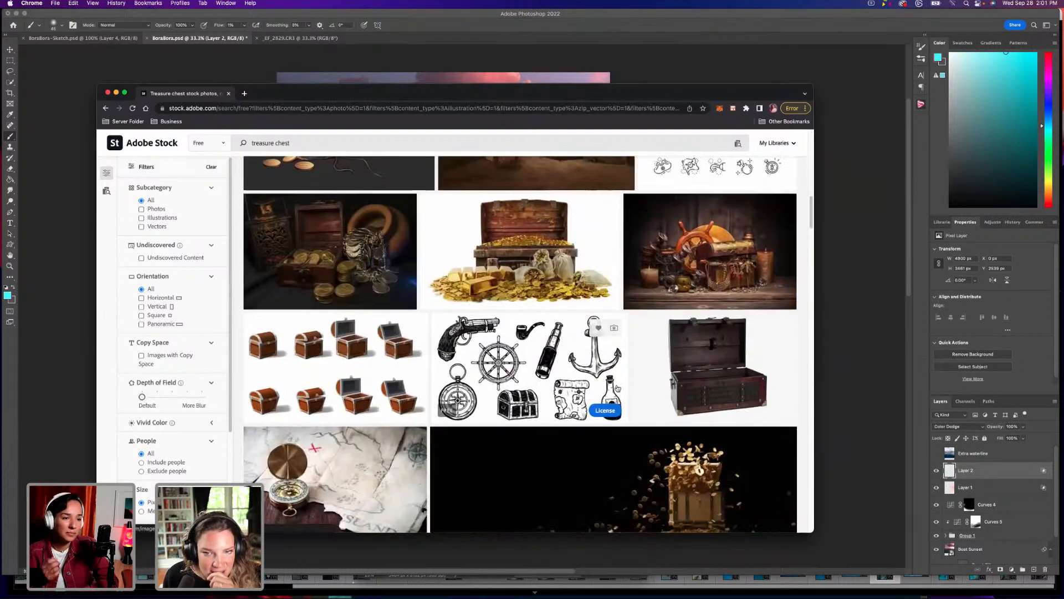
{"action": "scroll", "coordinate": [617, 387], "scroll_direction": "down", "scroll_amount": 3}
{"action": "scroll", "coordinate": [615, 385], "scroll_direction": "up", "scroll_amount": 6}
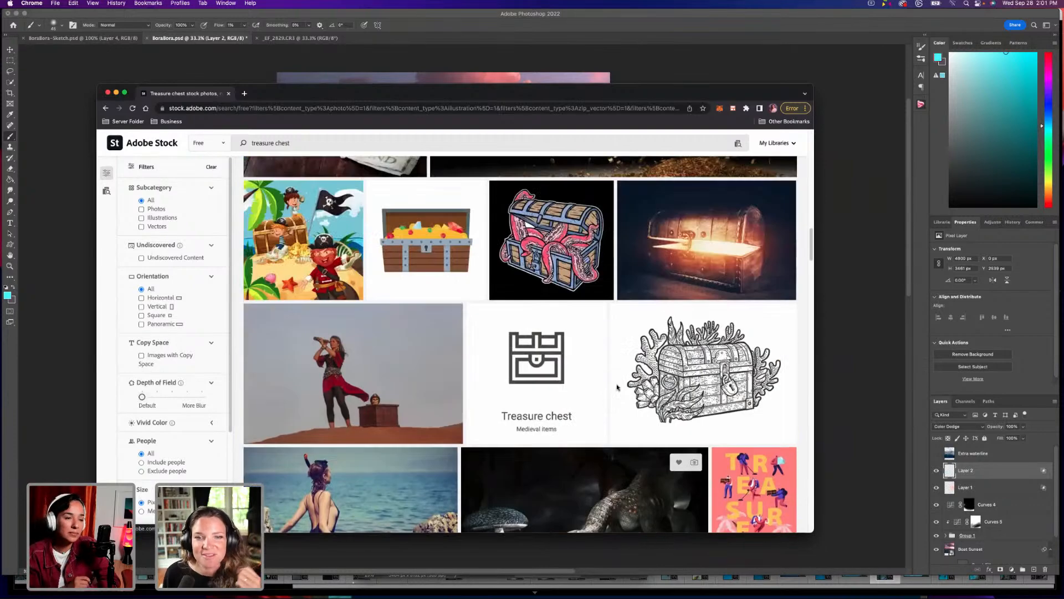
{"action": "scroll", "coordinate": [610, 379], "scroll_direction": "down", "scroll_amount": 4}
{"action": "scroll", "coordinate": [609, 378], "scroll_direction": "down", "scroll_amount": 2}
{"action": "scroll", "coordinate": [582, 375], "scroll_direction": "up", "scroll_amount": 5}
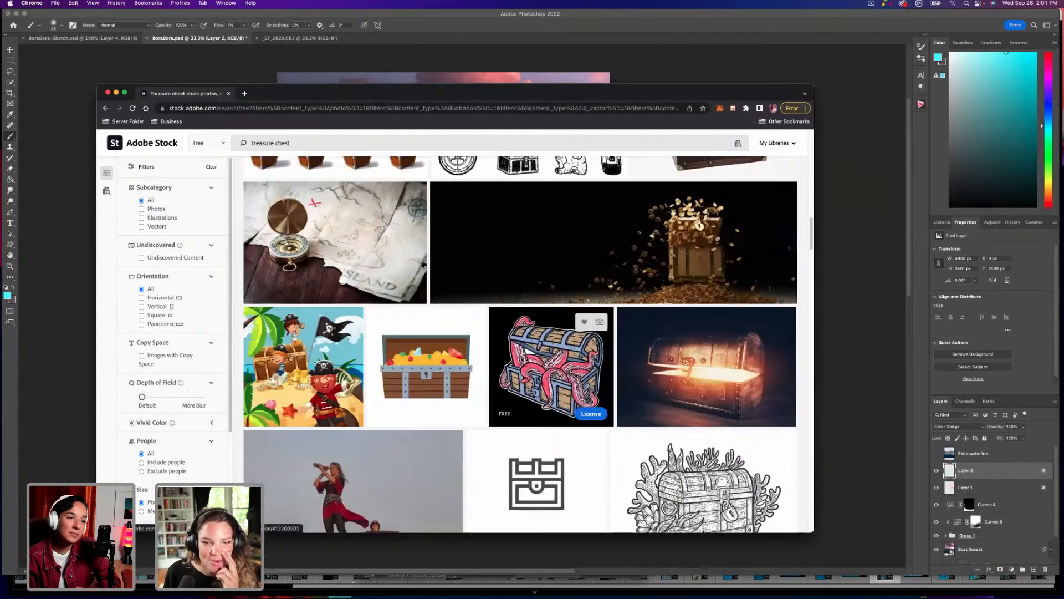
{"action": "scroll", "coordinate": [582, 376], "scroll_direction": "down", "scroll_amount": 1}
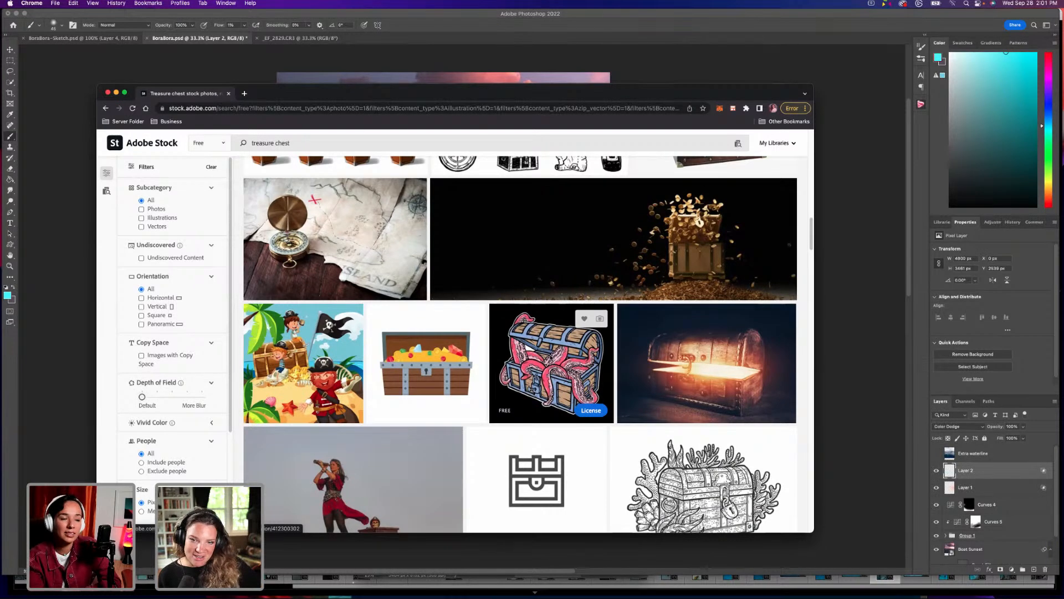
Browse further down the free treasure chest images and return to the first rows to compare the candidate photos.
{"action": "scroll", "coordinate": [522, 366], "scroll_direction": "down", "scroll_amount": 3}
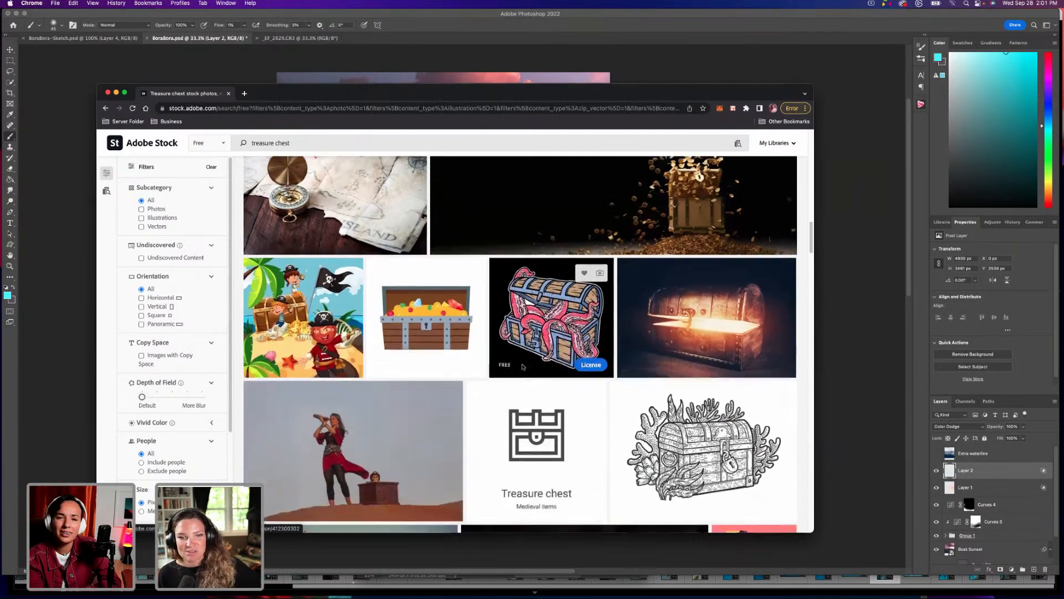
{"action": "scroll", "coordinate": [521, 366], "scroll_direction": "down", "scroll_amount": 6}
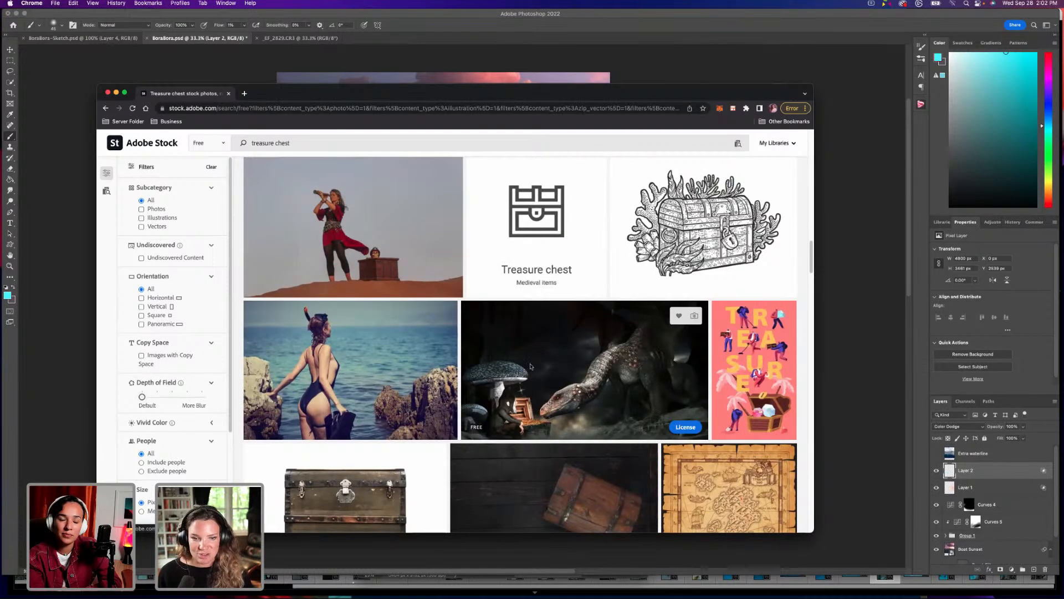
{"action": "scroll", "coordinate": [530, 385], "scroll_direction": "down", "scroll_amount": 20}
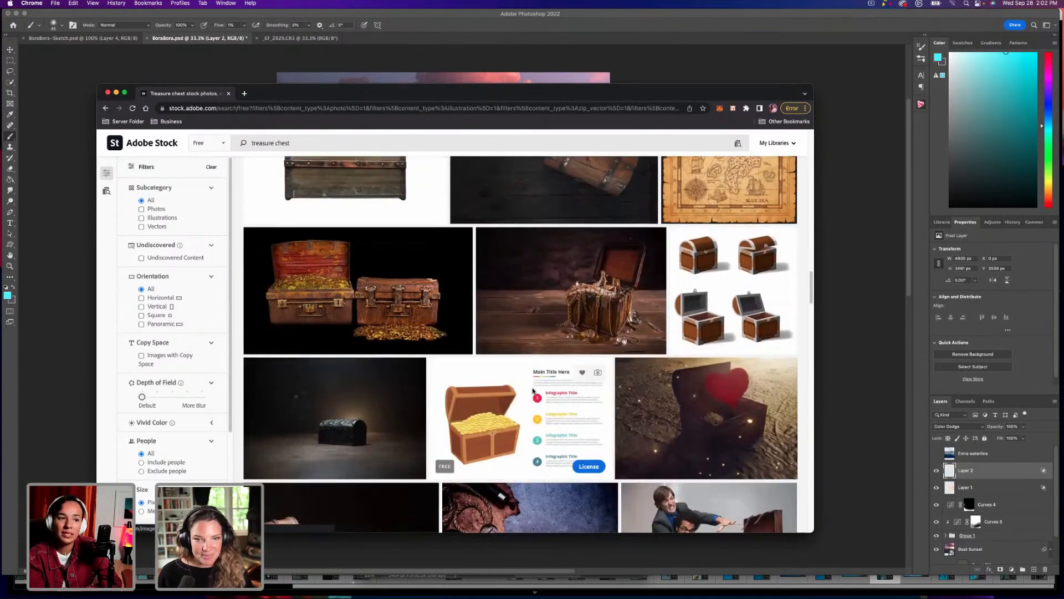
{"action": "scroll", "coordinate": [533, 391], "scroll_direction": "down", "scroll_amount": 15}
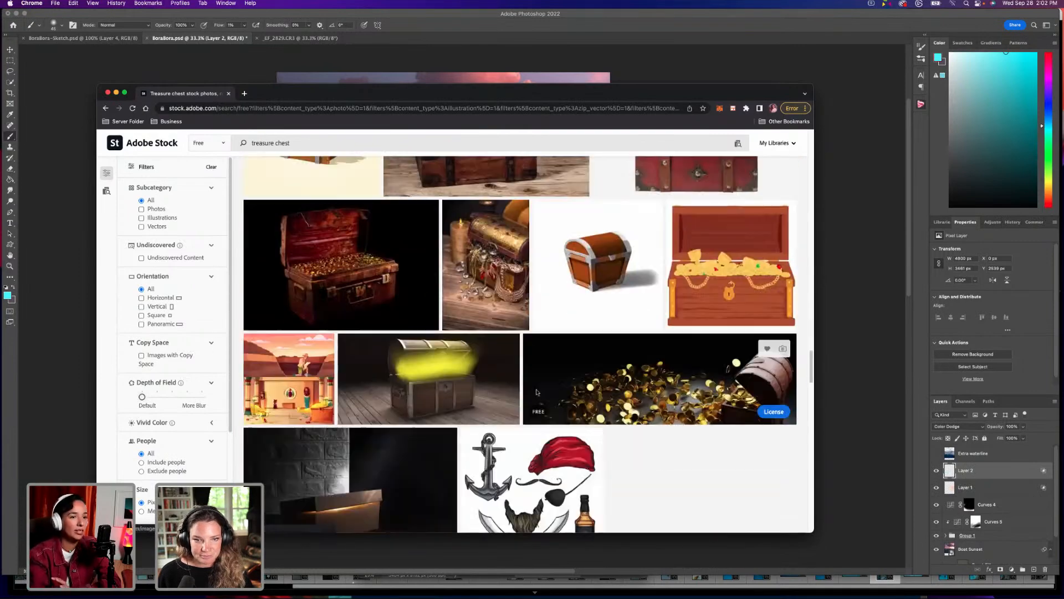
{"action": "scroll", "coordinate": [536, 391], "scroll_direction": "up", "scroll_amount": 20}
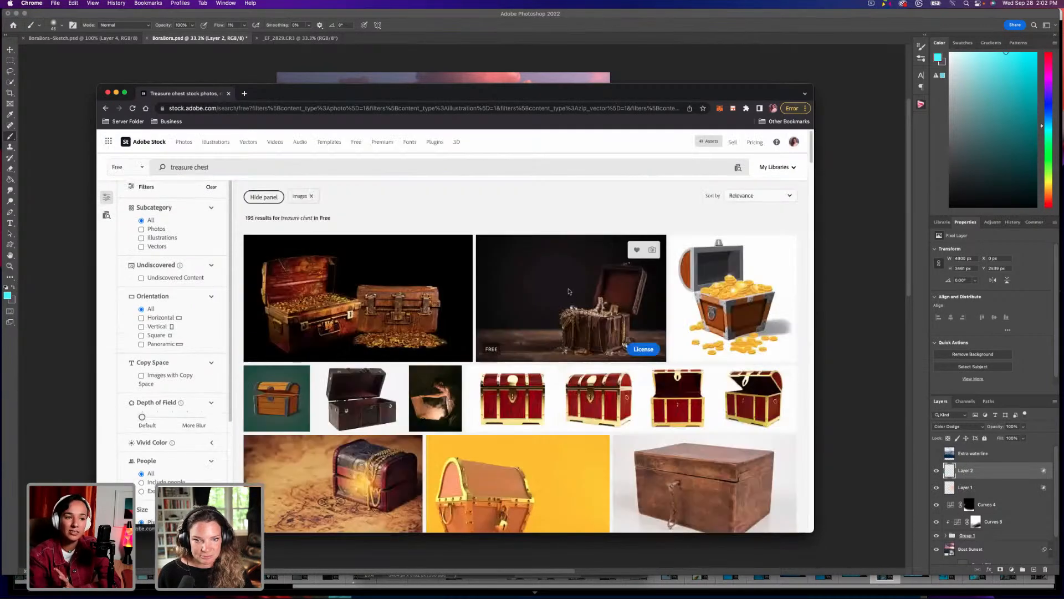
{"action": "scroll", "coordinate": [417, 278], "scroll_direction": "down", "scroll_amount": 2}
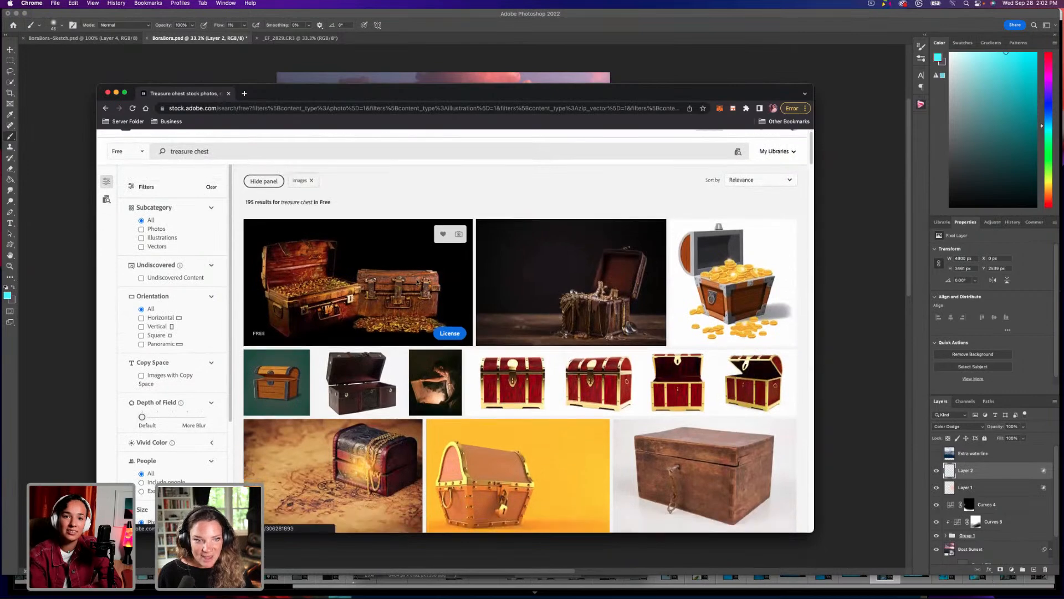
Examine the details of the photo with two chests and gold coins, and open a similar chest from its series.
{"action": "left_click", "coordinate": [415, 223]}
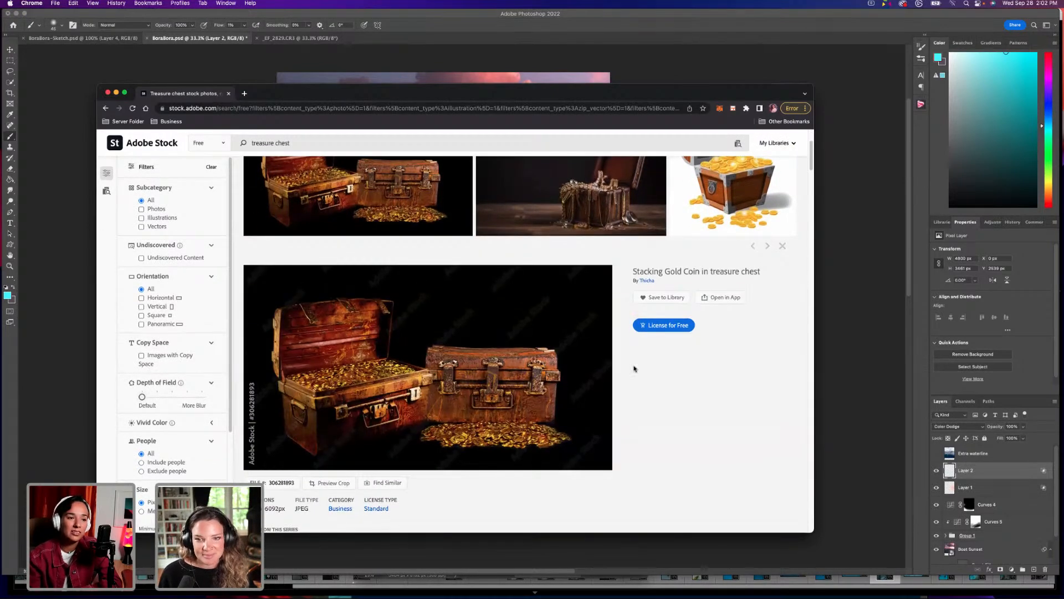
{"action": "scroll", "coordinate": [484, 375], "scroll_direction": "down", "scroll_amount": 5}
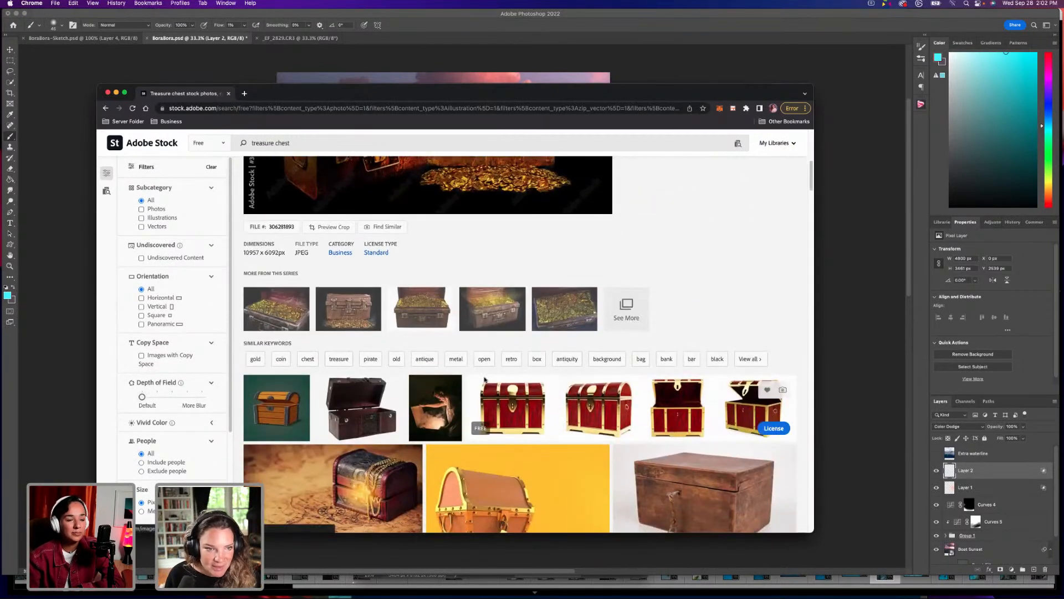
{"action": "scroll", "coordinate": [484, 379], "scroll_direction": "up", "scroll_amount": 4}
{"action": "scroll", "coordinate": [496, 449], "scroll_direction": "down", "scroll_amount": 1}
{"action": "left_click", "coordinate": [497, 450]}
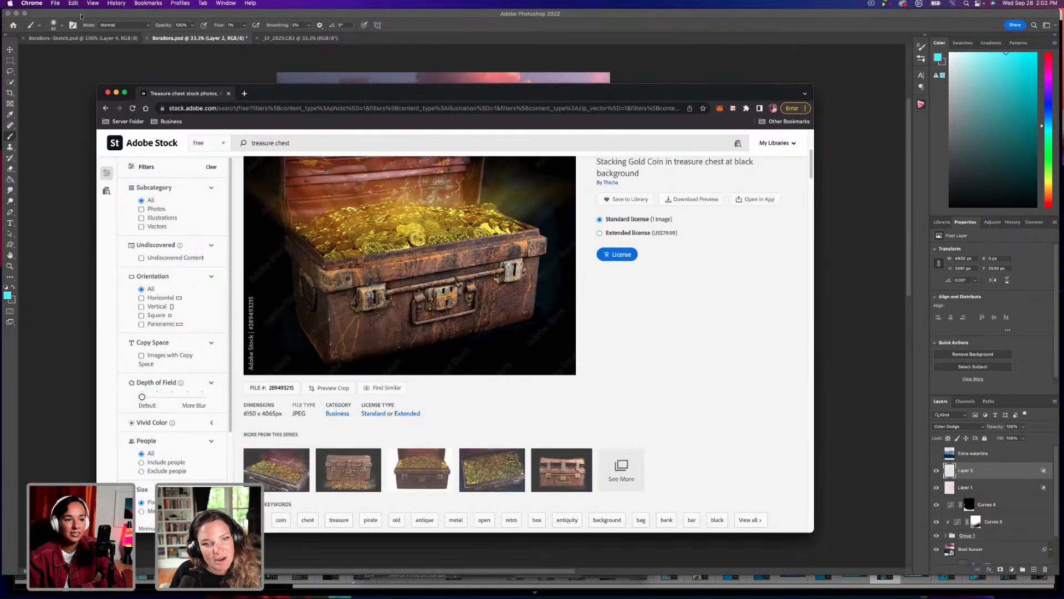
Return to the free treasure chest results and review the two-chest gold coin photo against its neighbours.
{"action": "left_click", "coordinate": [105, 108]}
{"action": "scroll", "coordinate": [364, 237], "scroll_direction": "up", "scroll_amount": 2}
{"action": "scroll", "coordinate": [364, 236], "scroll_direction": "up", "scroll_amount": 2}
{"action": "left_click", "coordinate": [388, 317]}
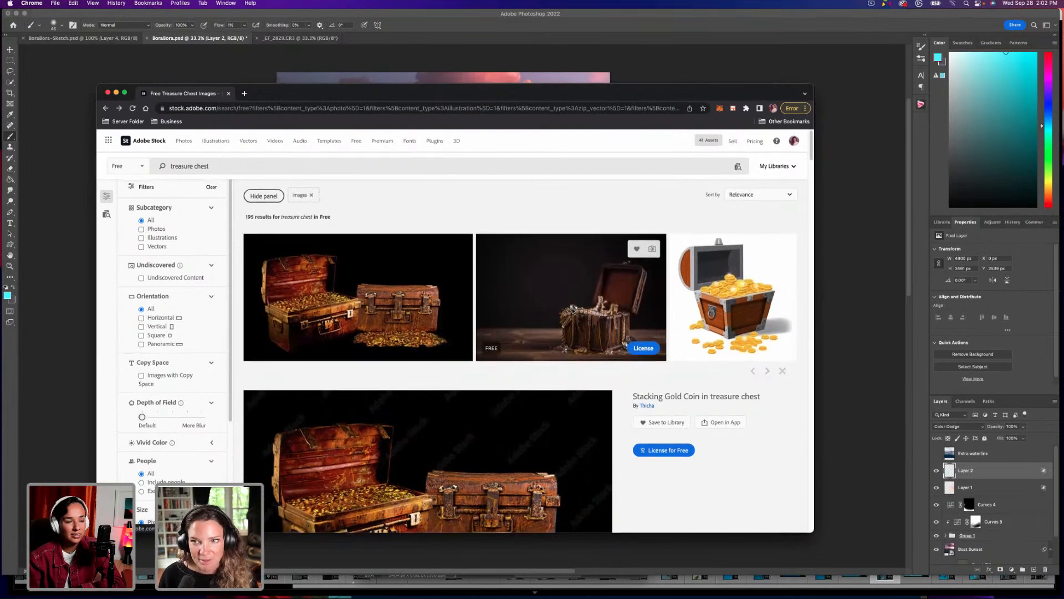
{"action": "scroll", "coordinate": [574, 313], "scroll_direction": "down", "scroll_amount": 5}
{"action": "scroll", "coordinate": [574, 315], "scroll_direction": "up", "scroll_amount": 4}
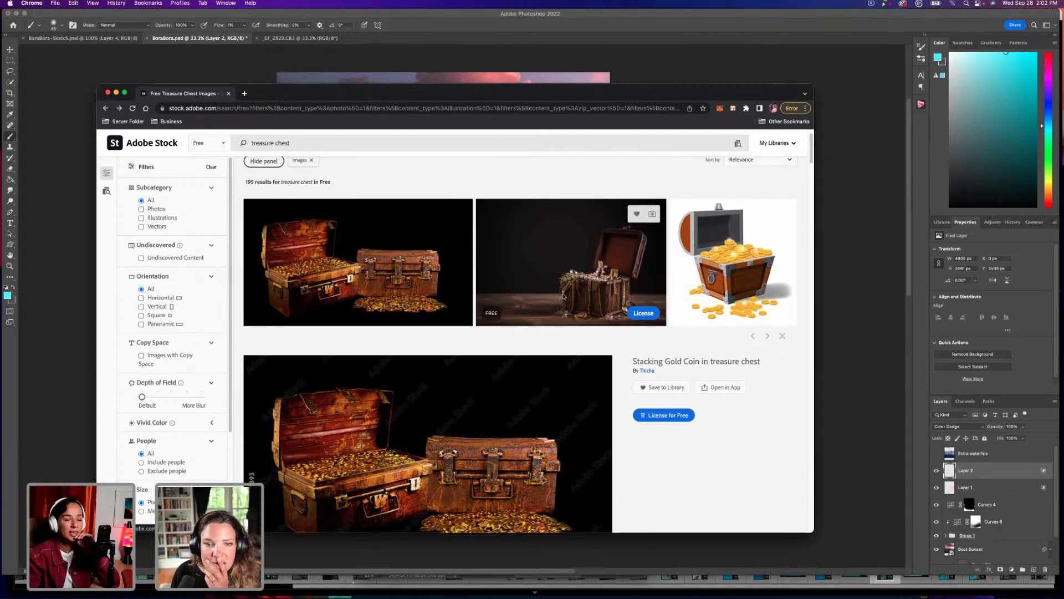
License the "Pirate treasure chest" and "Stacking Gold Coin in treasure chest" photos for free.
{"action": "left_click", "coordinate": [563, 296]}
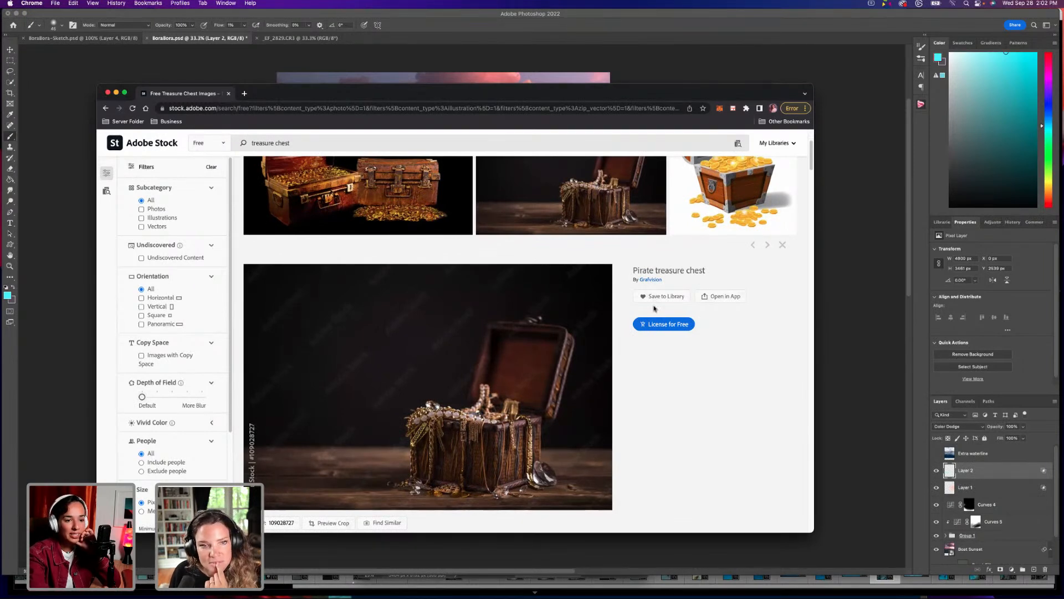
{"action": "left_click", "coordinate": [667, 325]}
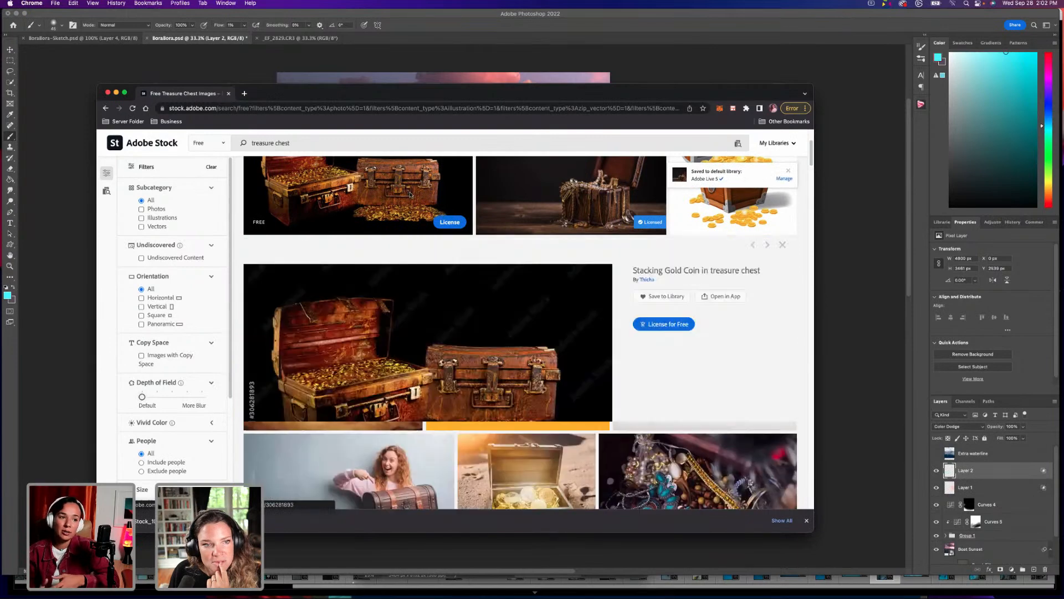
{"action": "left_click", "coordinate": [422, 197]}
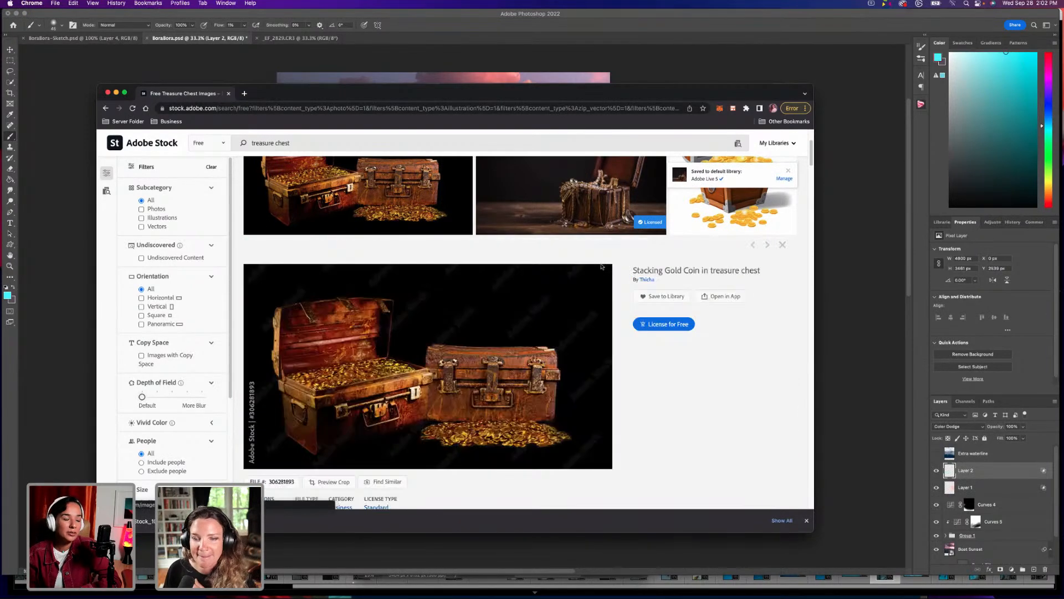
{"action": "left_click", "coordinate": [661, 325]}
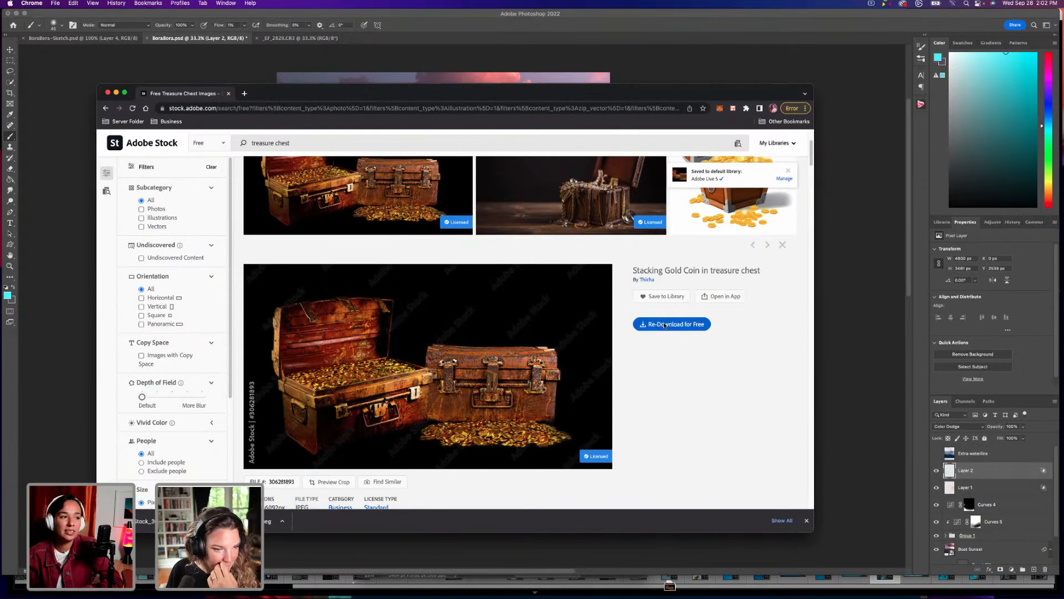
Switch to Photoshop and place the downloaded pirate treasure chest photo in BoraBora.psd as a new layer.
{"action": "left_click", "coordinate": [510, 543]}
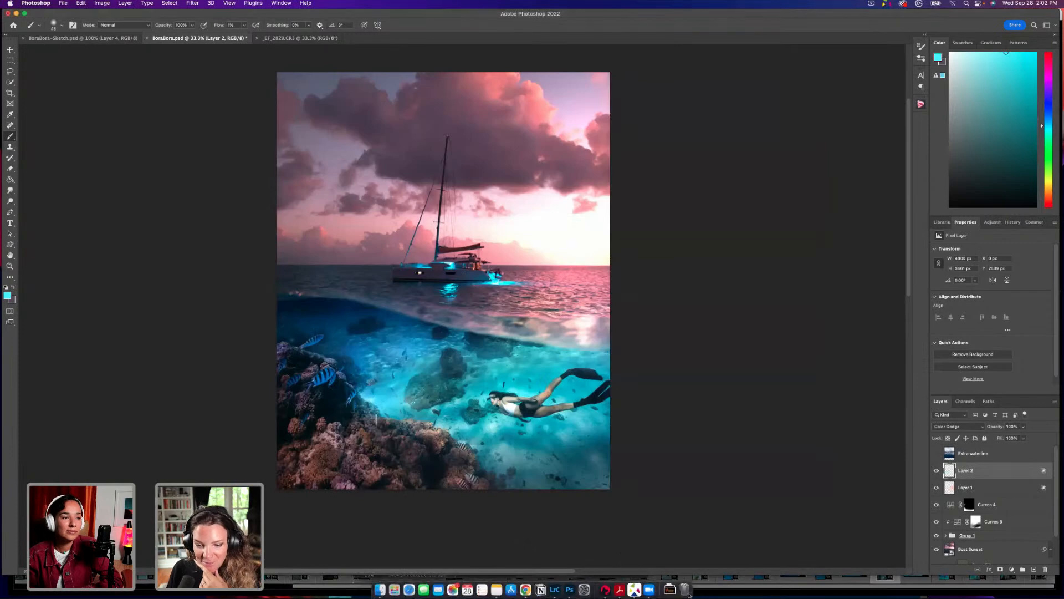
{"action": "left_click", "coordinate": [670, 591]}
{"action": "left_click_drag", "start_coordinate": [670, 554], "coordinate": [443, 280]}
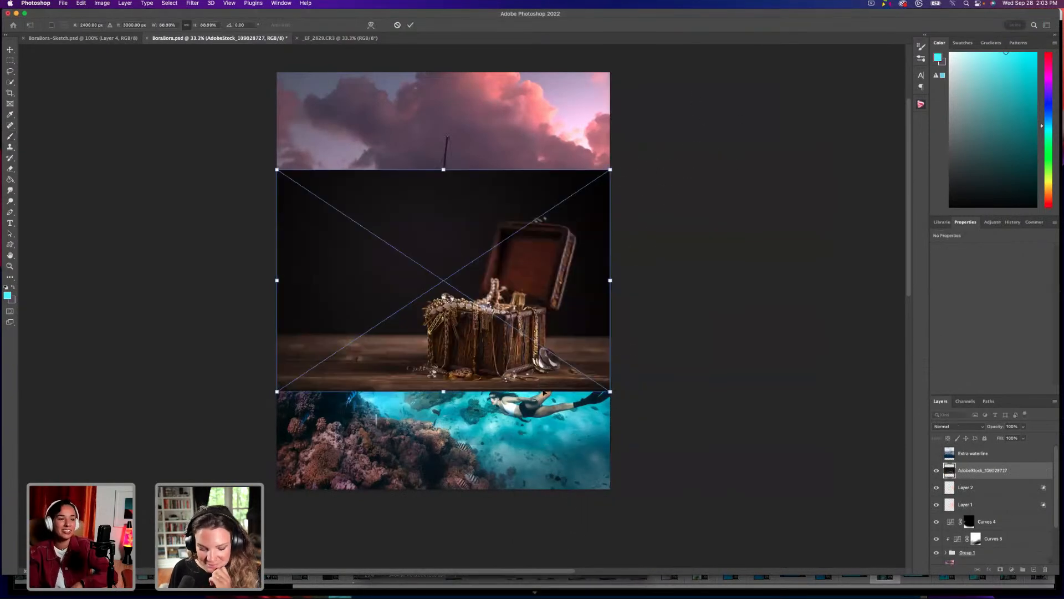
{"action": "key", "text": "Return"}
Lower the chest layer's opacity to 60%, scale it to about 42% and move it over the reef beside the diver.
{"action": "key", "text": "b"}
{"action": "left_click", "coordinate": [1024, 427]}
{"action": "left_click_drag", "start_coordinate": [1003, 437], "coordinate": [1012, 437]}
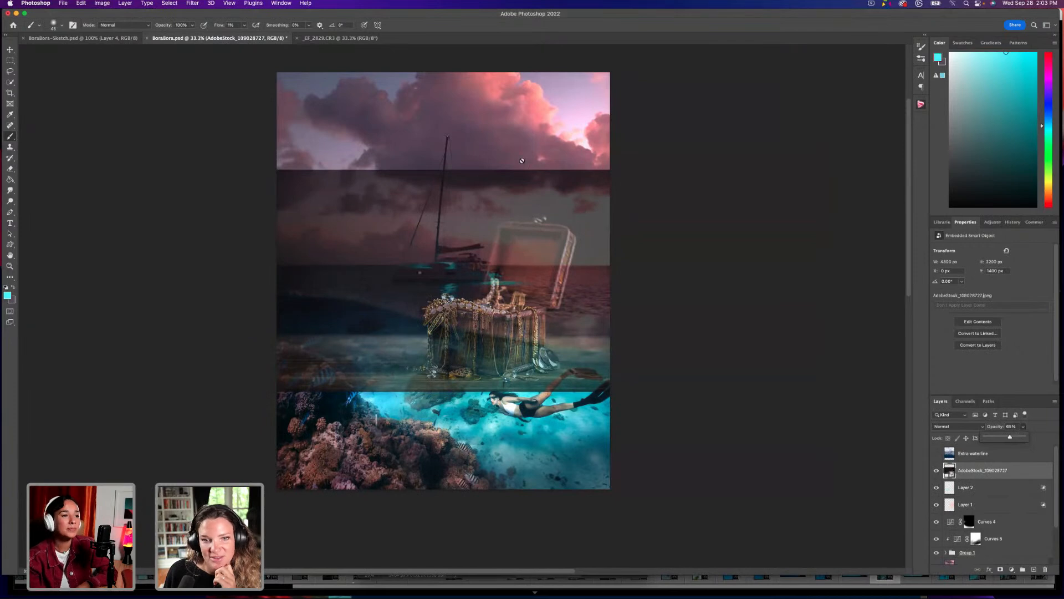
{"action": "key", "text": "v"}
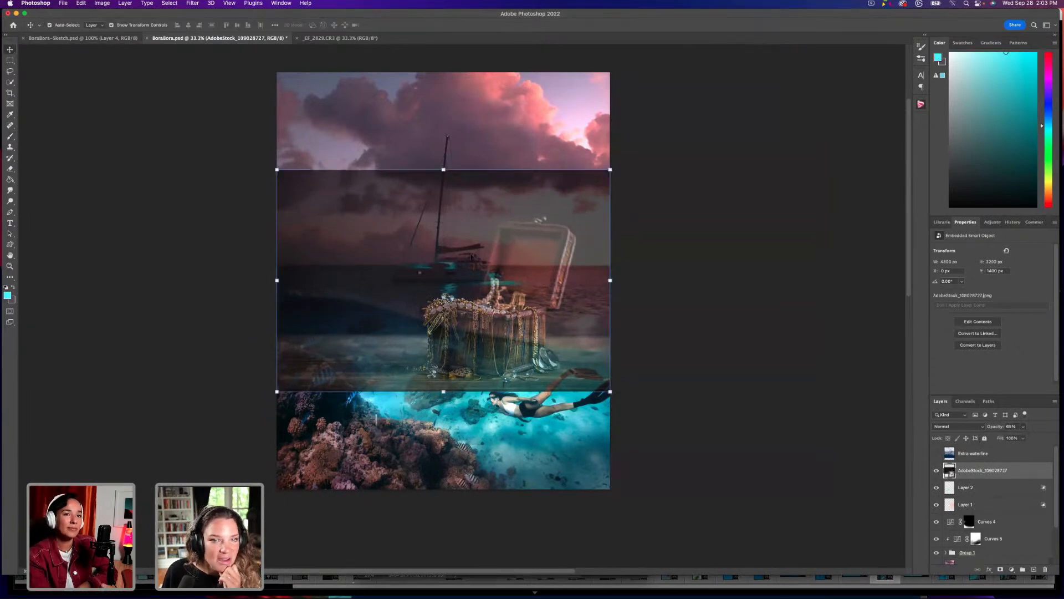
{"action": "left_click_drag", "start_coordinate": [609, 169], "coordinate": [434, 286]}
{"action": "left_click_drag", "start_coordinate": [369, 379], "coordinate": [416, 432]}
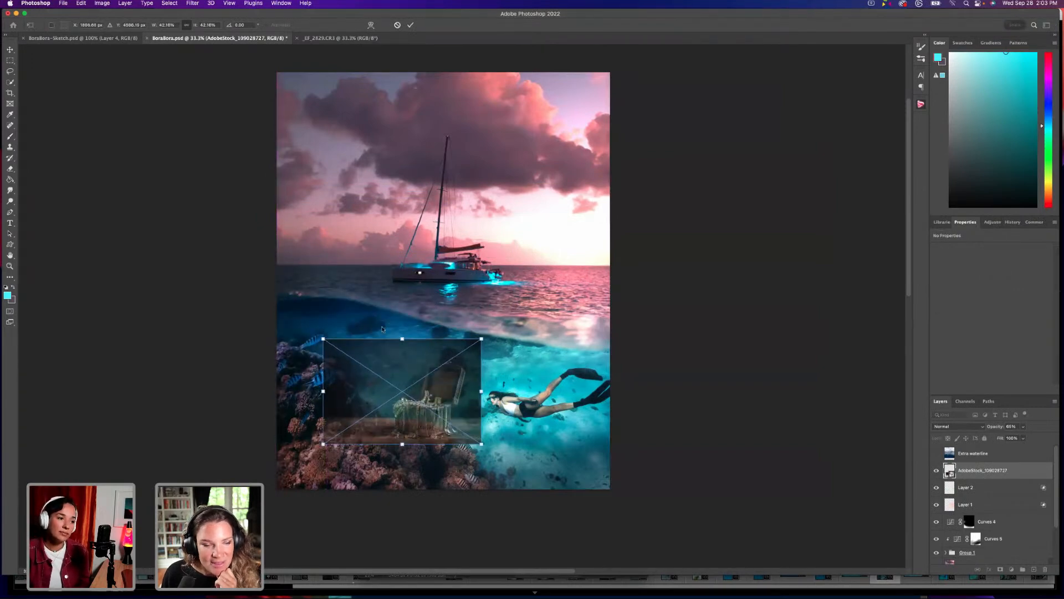
Flip the chest photo horizontally and position it over the reef between the striped fish and the diver.
{"action": "left_click", "coordinate": [82, 3]}
{"action": "mouse_move", "coordinate": [91, 187]}
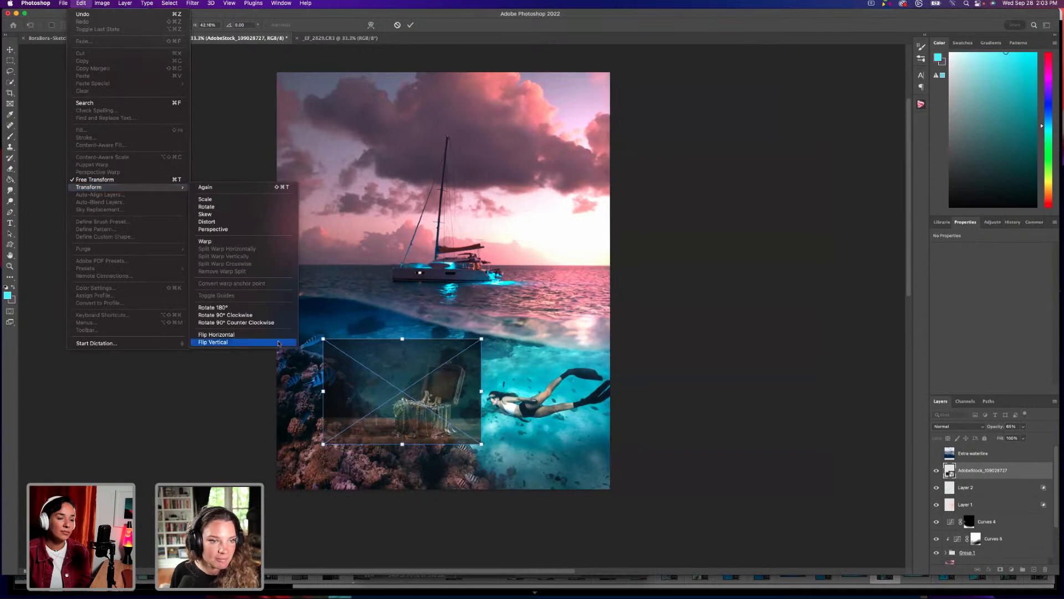
{"action": "left_click", "coordinate": [233, 335]}
{"action": "left_click_drag", "start_coordinate": [428, 398], "coordinate": [450, 401]}
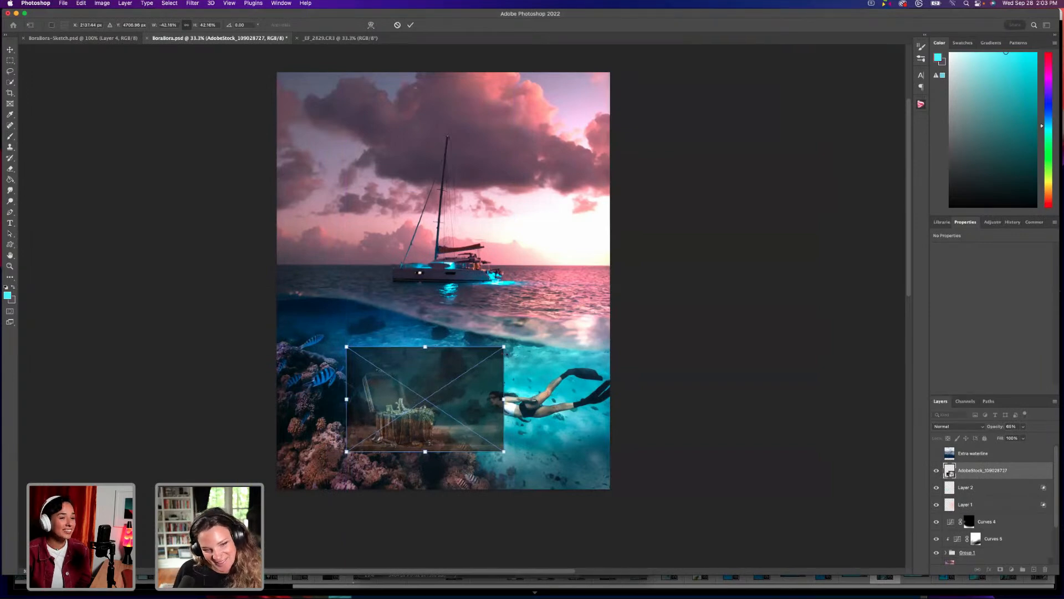
{"action": "key", "text": "Return"}
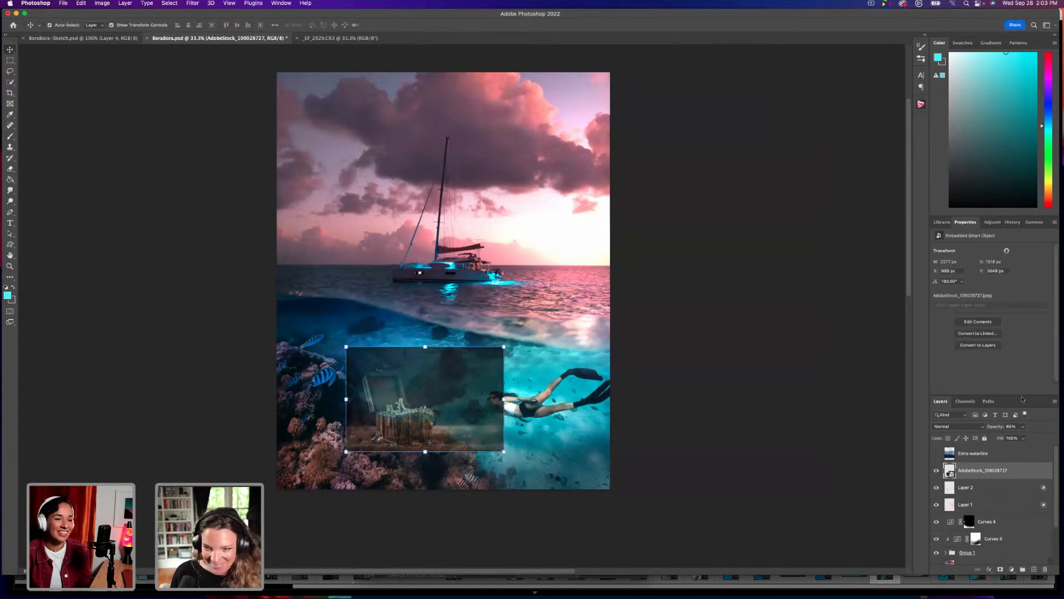
Restore the chest layer's opacity to 100% and preview blend modes such as Screen, keeping Normal.
{"action": "left_click", "coordinate": [1023, 427]}
{"action": "left_click_drag", "start_coordinate": [1023, 437], "coordinate": [1036, 437]}
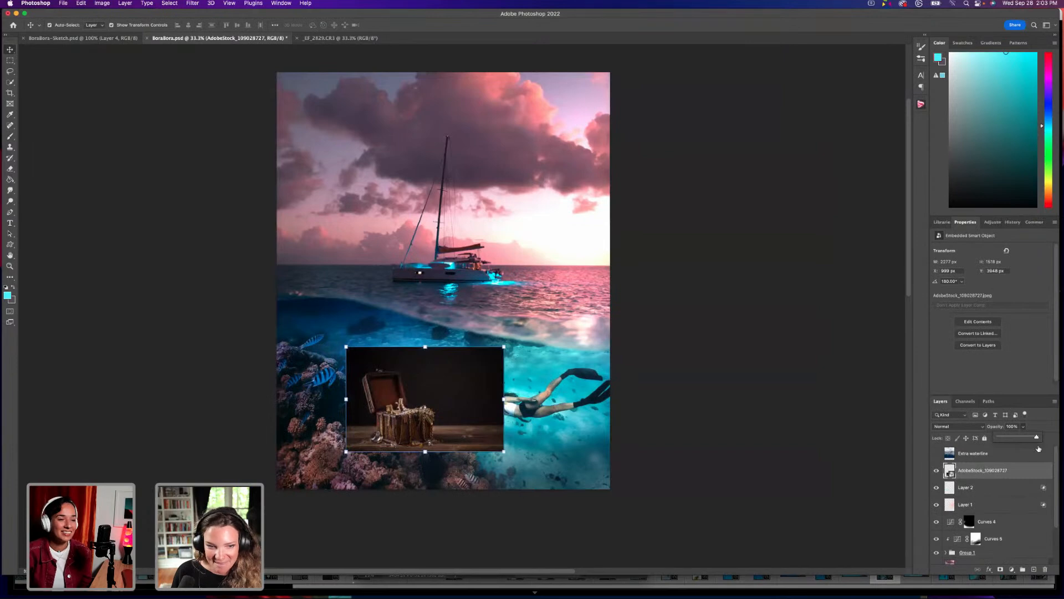
{"action": "left_click", "coordinate": [956, 426]}
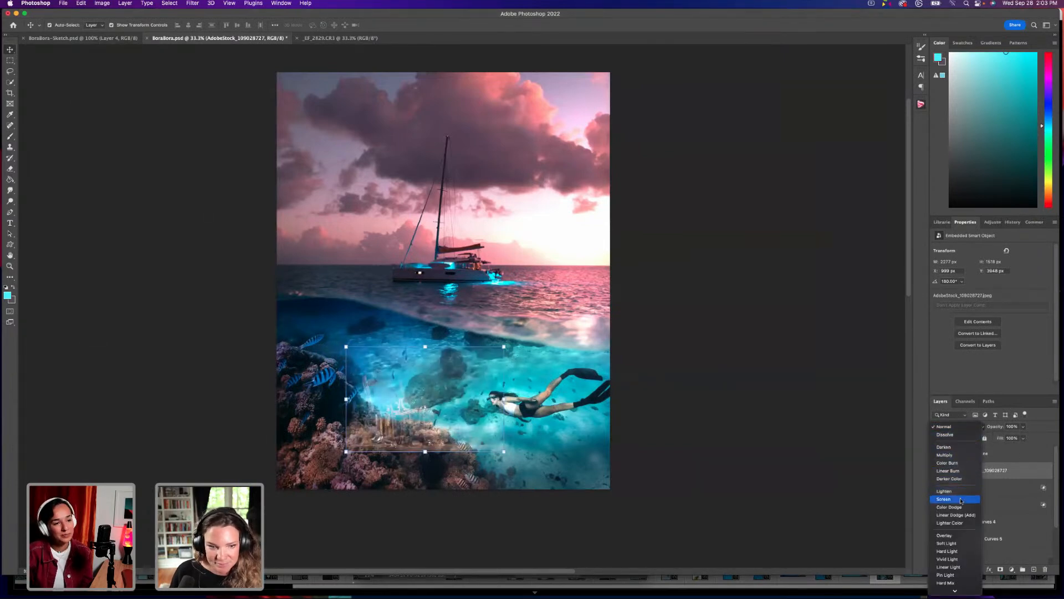
{"action": "left_click", "coordinate": [1012, 497]}
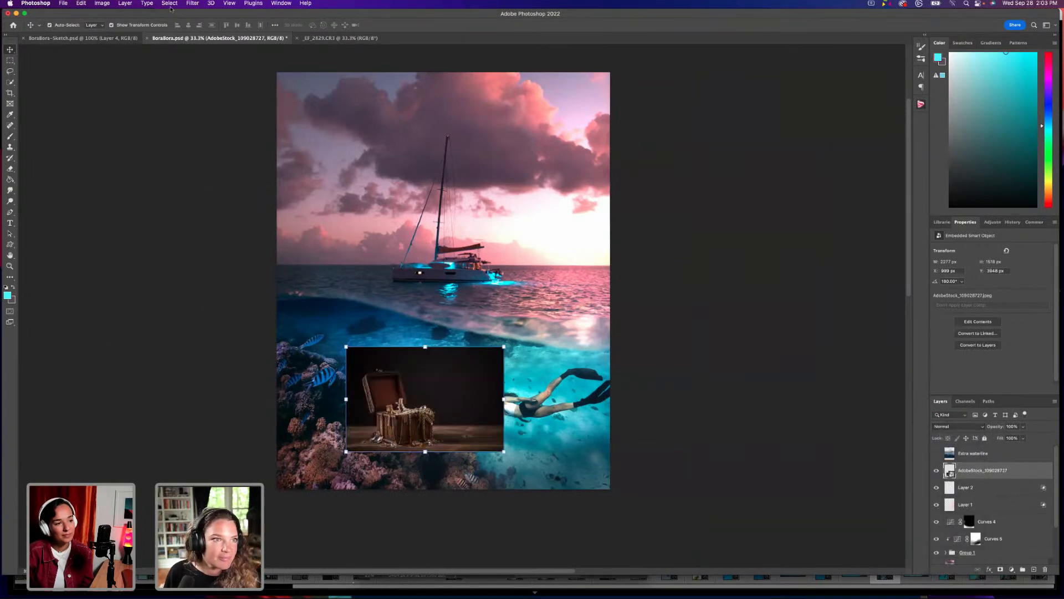
Select the treasure chest and its jewels automatically as the subject of the placed photo.
{"action": "key", "text": "super+equal"}
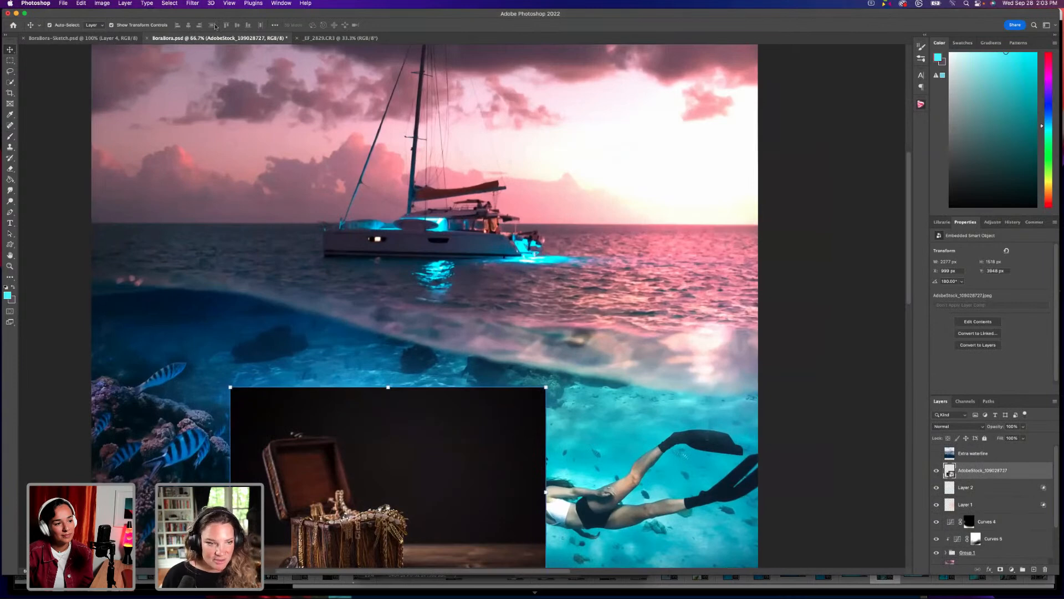
{"action": "scroll", "coordinate": [197, 258], "scroll_direction": "down", "scroll_amount": 5}
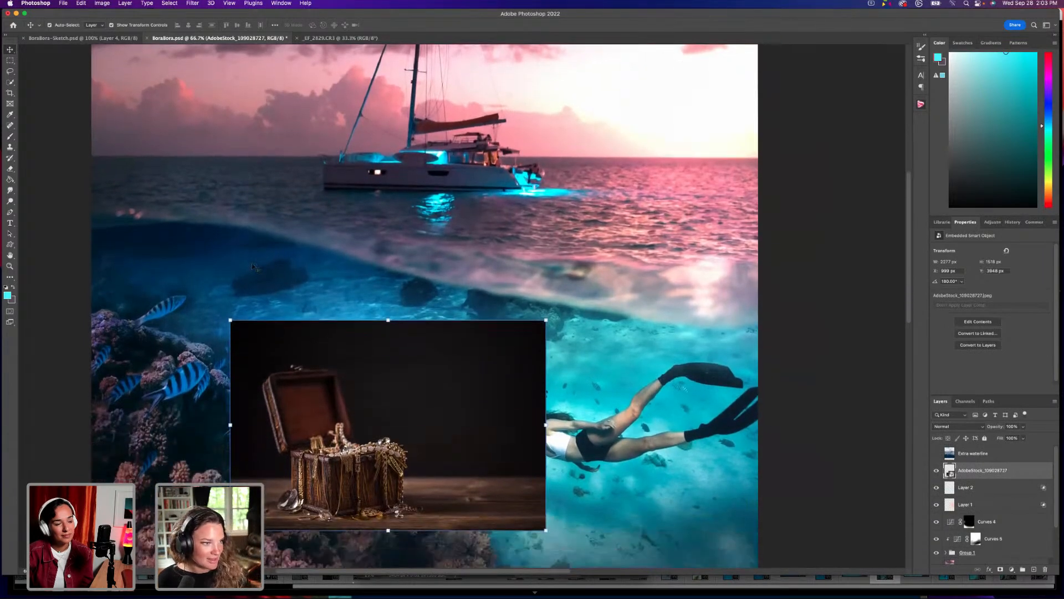
{"action": "scroll", "coordinate": [255, 262], "scroll_direction": "down", "scroll_amount": 3}
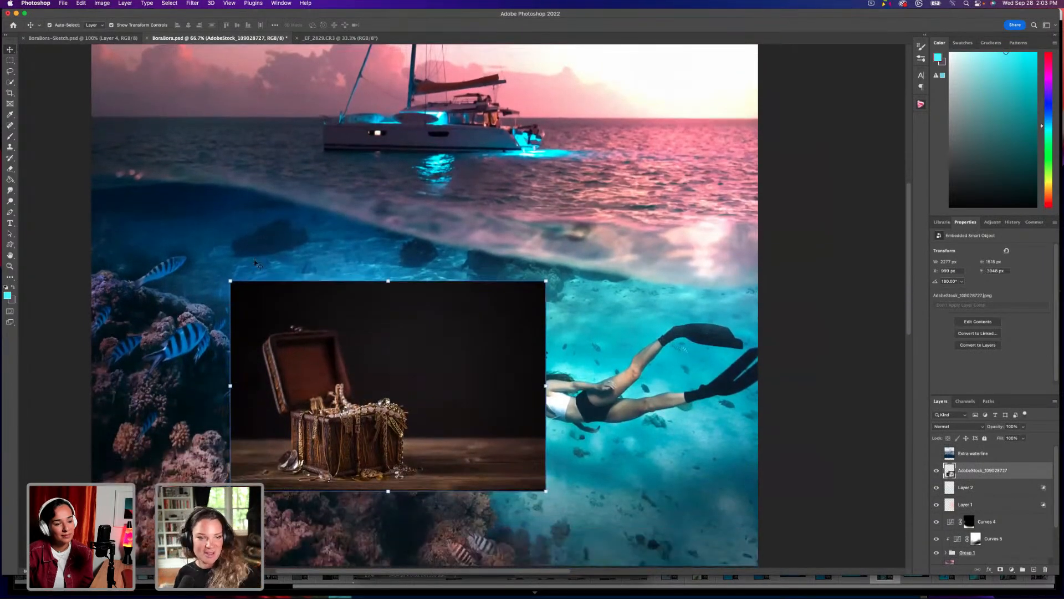
{"action": "left_click", "coordinate": [169, 4]}
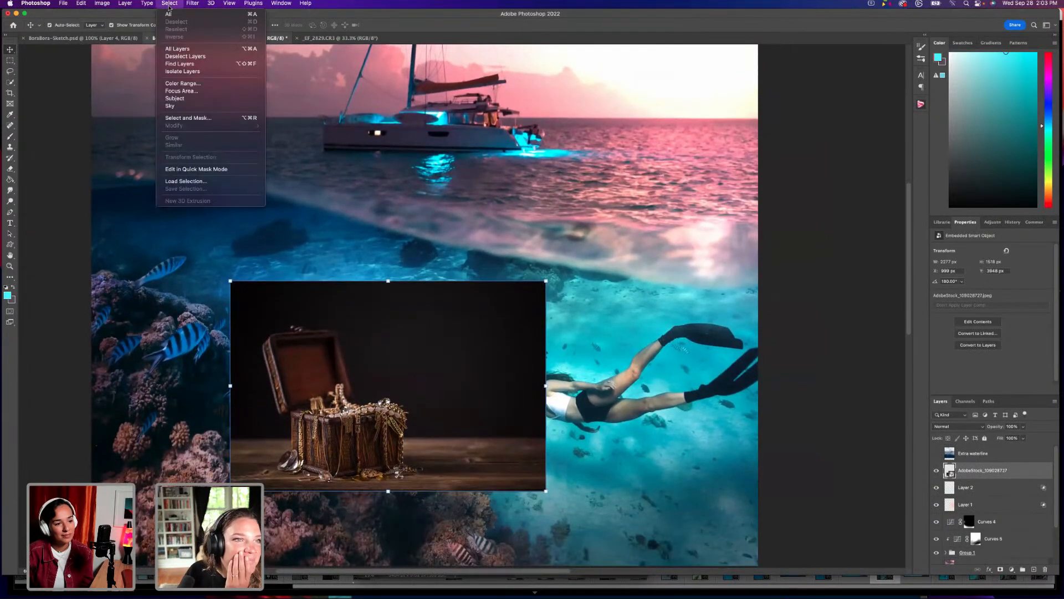
{"action": "left_click", "coordinate": [197, 100]}
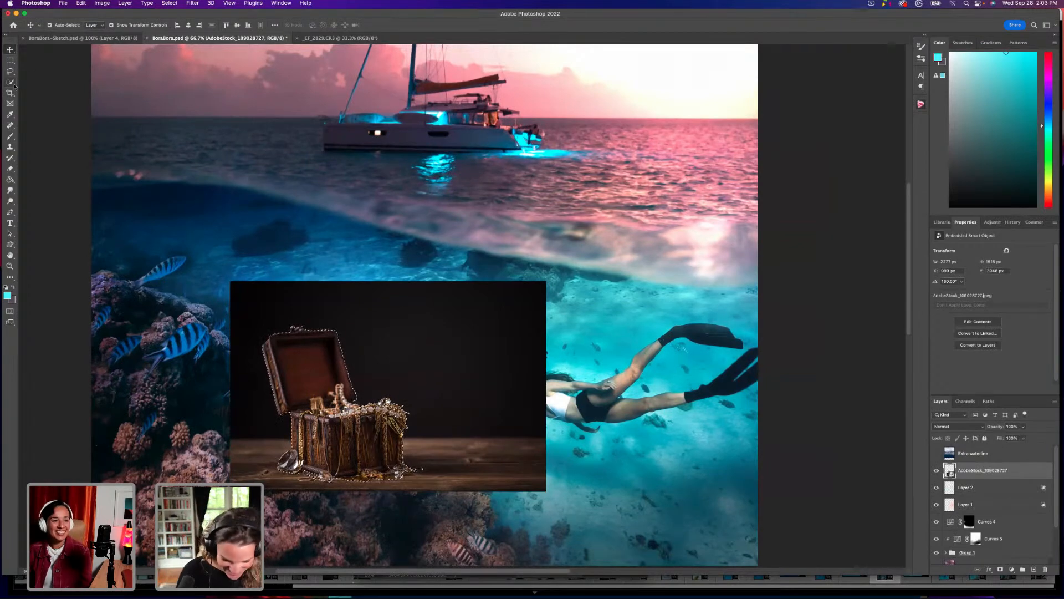
Add the glass gem at the far end of the jewellery beside the chest to the selection with the Lasso tool.
{"action": "key", "text": "super+plus"}
{"action": "key", "text": "super+plus"}
{"action": "key", "text": "super+plus"}
{"action": "key", "text": "super+plus"}
{"action": "left_click_drag", "start_coordinate": [225, 423], "coordinate": [451, 218]}
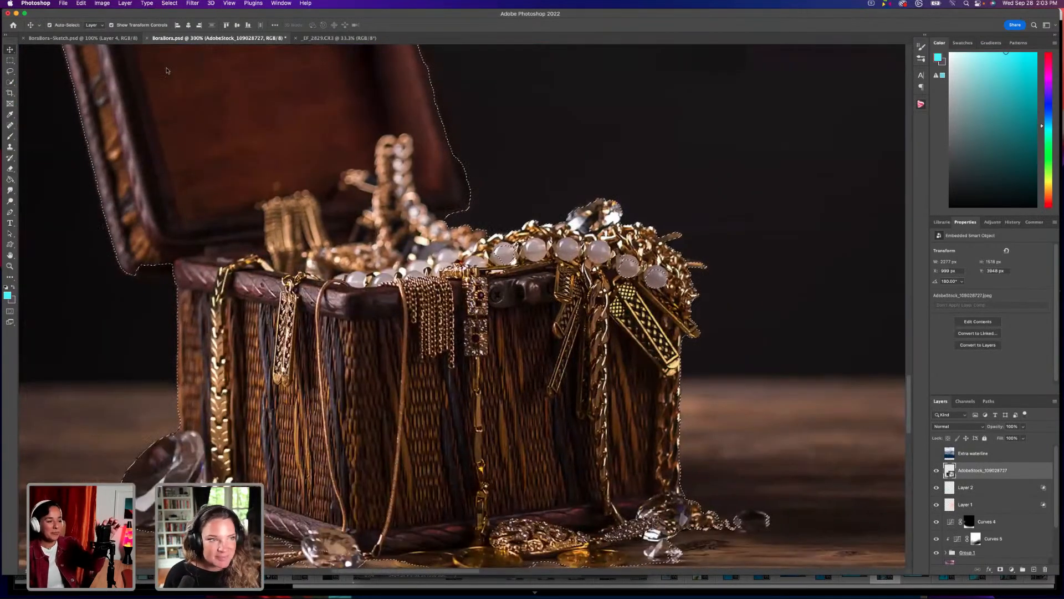
{"action": "key", "text": "l"}
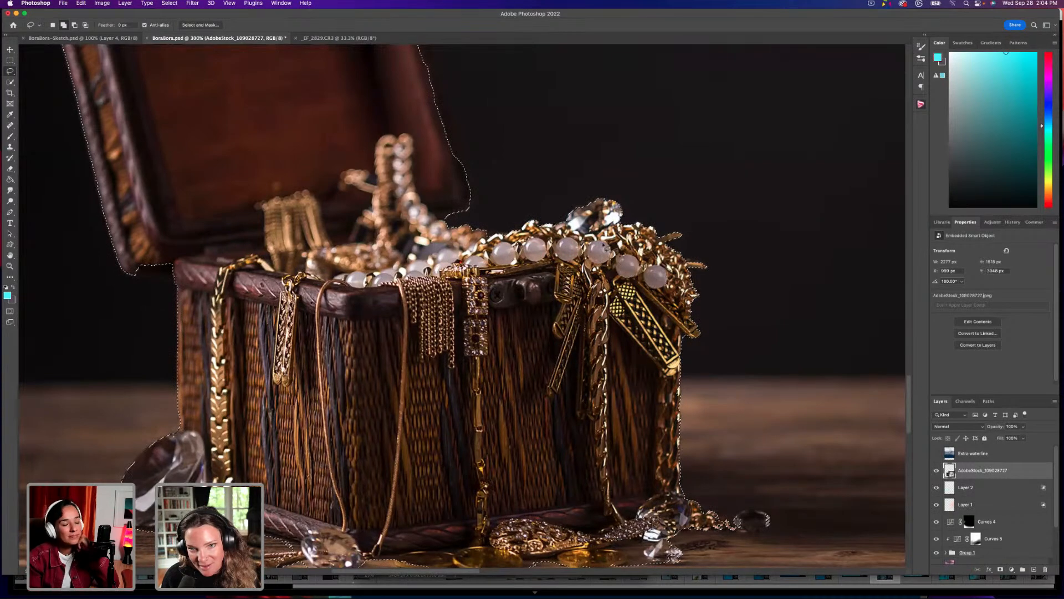
{"action": "scroll", "coordinate": [636, 399], "scroll_direction": "down", "scroll_amount": 5}
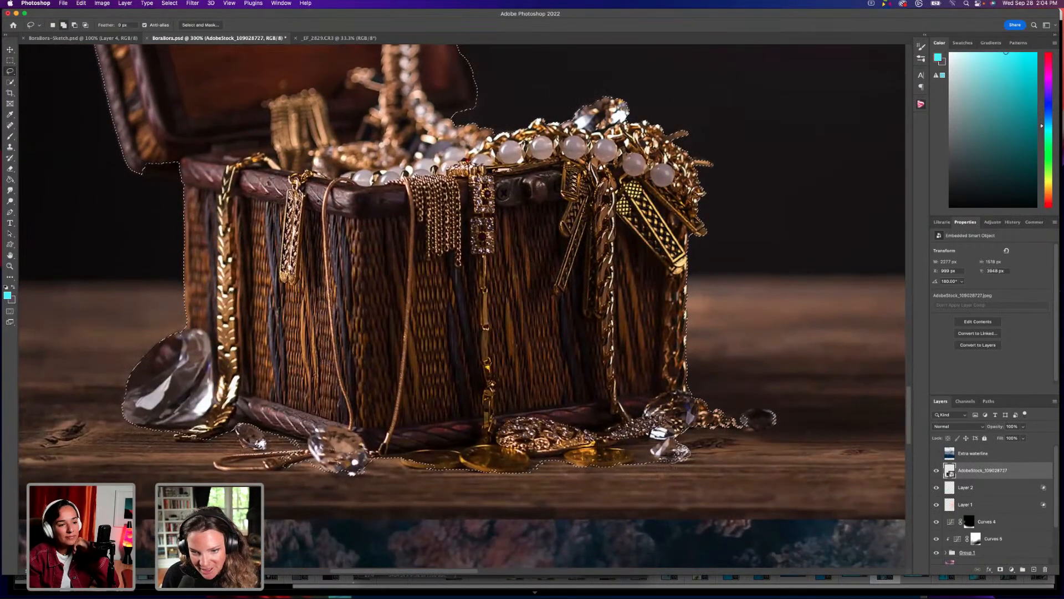
{"action": "left_click_drag", "start_coordinate": [792, 417], "coordinate": [727, 427]}
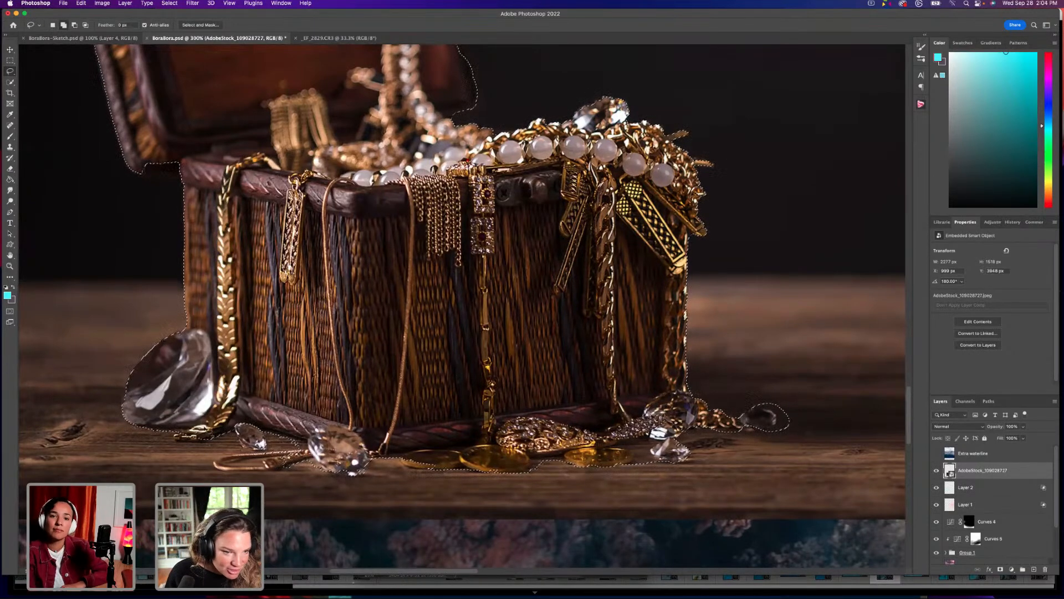
Add the loose gems, chains and coins along the chest's base to the selection with the Lasso tool.
{"action": "mouse_move", "coordinate": [186, 323]}
{"action": "left_mouse_down"}
{"action": "mouse_move", "coordinate": [113, 374]}
{"action": "mouse_move", "coordinate": [107, 421]}
{"action": "mouse_move", "coordinate": [195, 480]}
{"action": "left_mouse_up"}
{"action": "left_click_drag", "start_coordinate": [316, 485], "coordinate": [410, 495]}
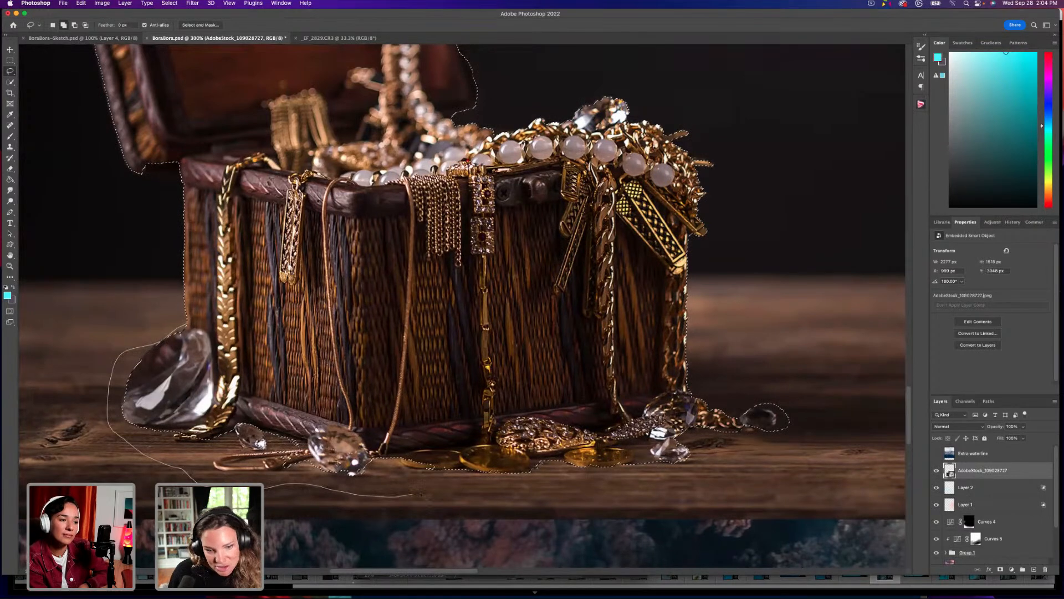
{"action": "mouse_move", "coordinate": [576, 492]}
{"action": "left_mouse_down"}
{"action": "mouse_move", "coordinate": [304, 396]}
{"action": "mouse_move", "coordinate": [237, 357]}
{"action": "mouse_move", "coordinate": [211, 326]}
{"action": "mouse_move", "coordinate": [189, 323]}
{"action": "left_mouse_up"}
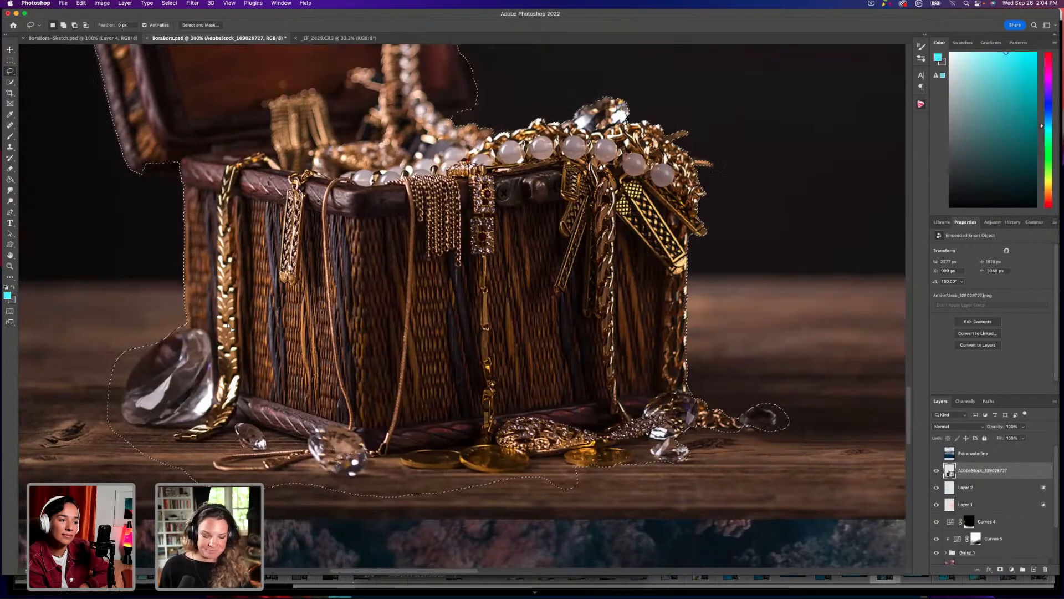
Add a layer mask to the AdobeStock chest layer from the selection to hide the photo's dark background.
{"action": "key", "text": "super+1"}
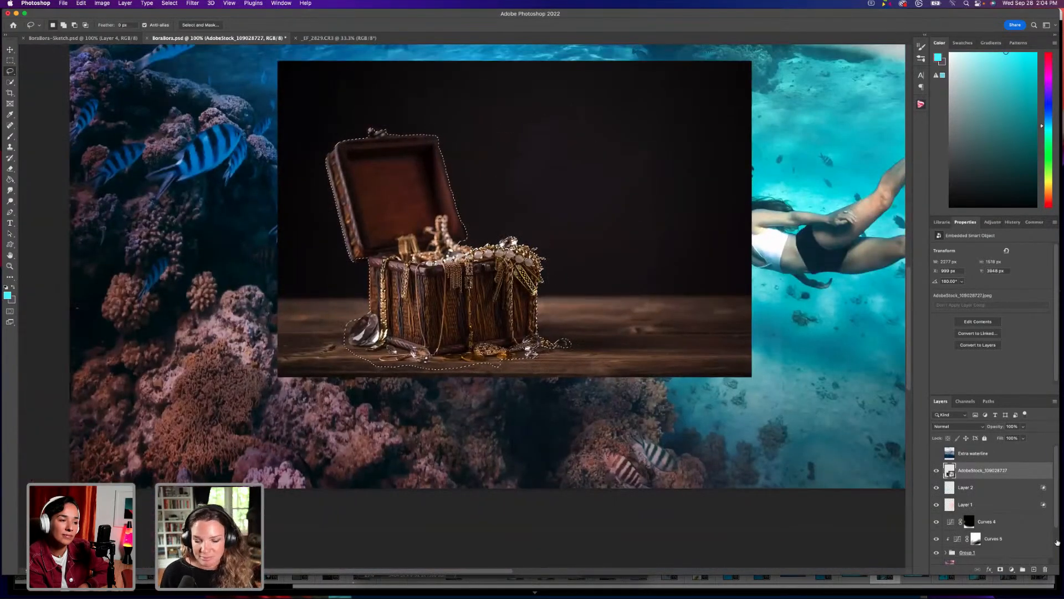
{"action": "left_click", "coordinate": [998, 562]}
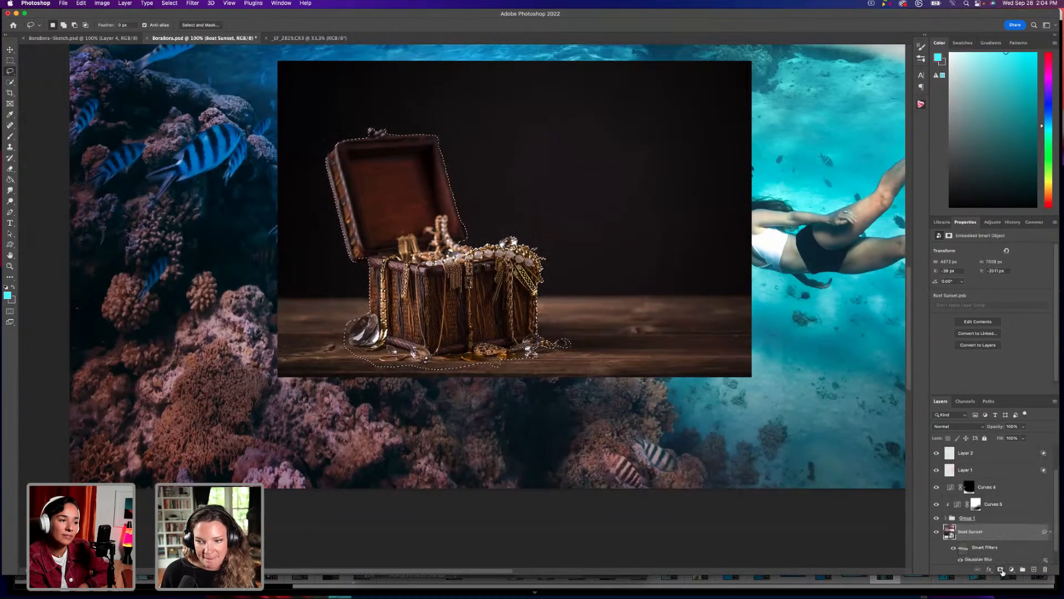
{"action": "scroll", "coordinate": [976, 477], "scroll_direction": "up", "scroll_amount": 2}
{"action": "left_click", "coordinate": [979, 470]}
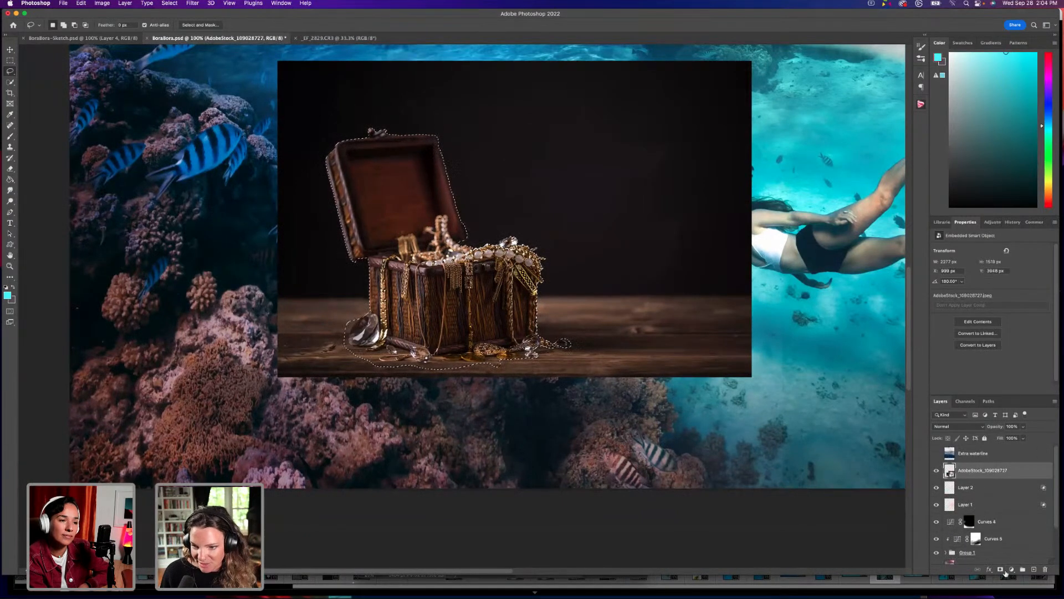
{"action": "left_click", "coordinate": [1001, 570]}
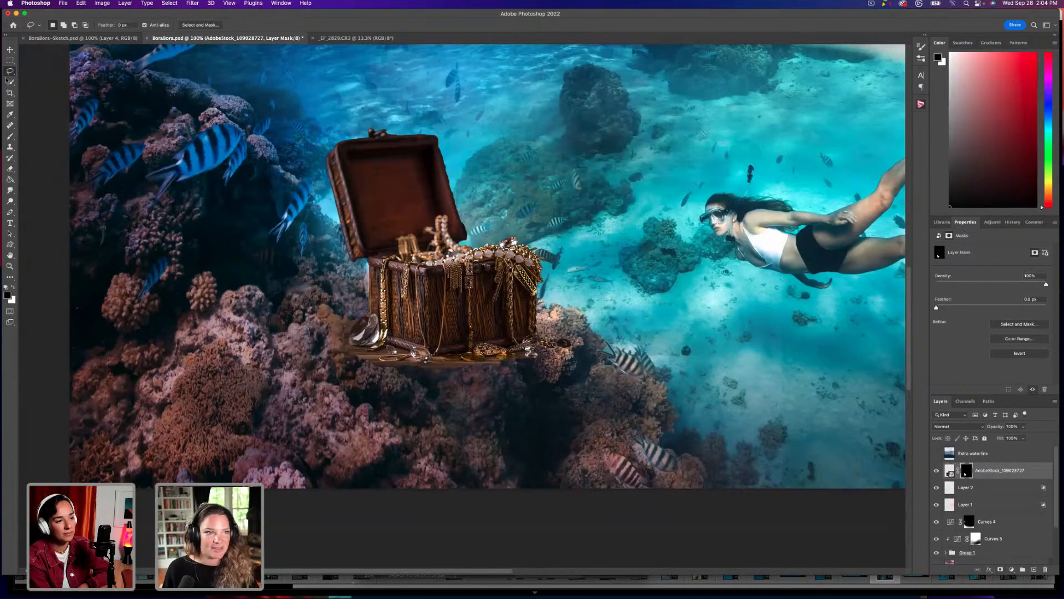
Scale the masked treasure chest down slightly and place it on the reef between the striped fish and the diver.
{"action": "left_click", "coordinate": [10, 50]}
{"action": "key", "text": "super+minus"}
{"action": "key", "text": "super+minus"}
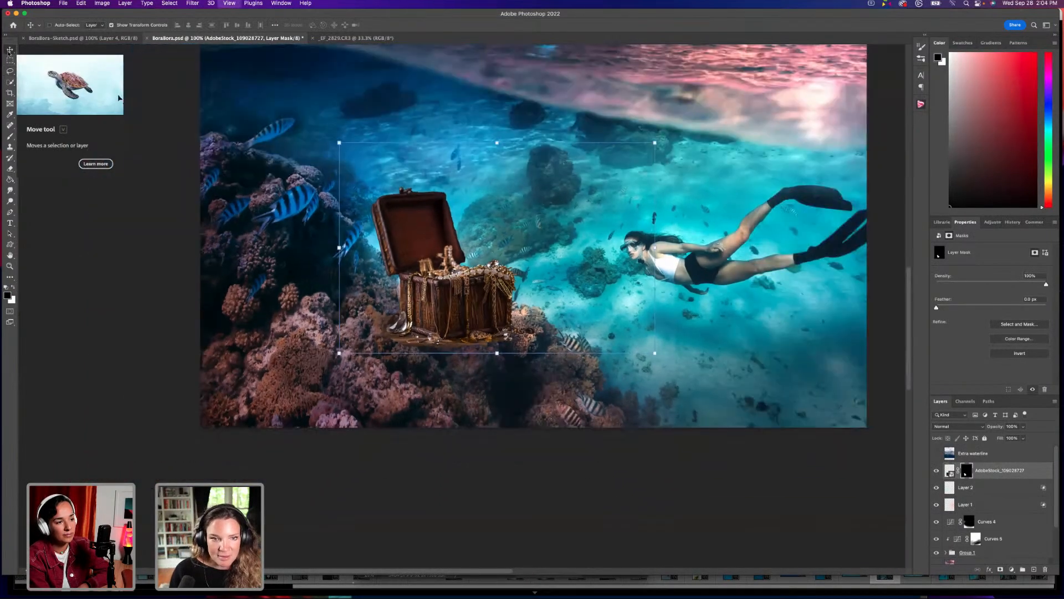
{"action": "left_click_drag", "start_coordinate": [607, 184], "coordinate": [576, 204]}
{"action": "left_click_drag", "start_coordinate": [448, 284], "coordinate": [421, 301]}
{"action": "left_click_drag", "start_coordinate": [556, 198], "coordinate": [564, 192]}
{"action": "left_click_drag", "start_coordinate": [426, 277], "coordinate": [437, 275]}
{"action": "key", "text": "Return"}
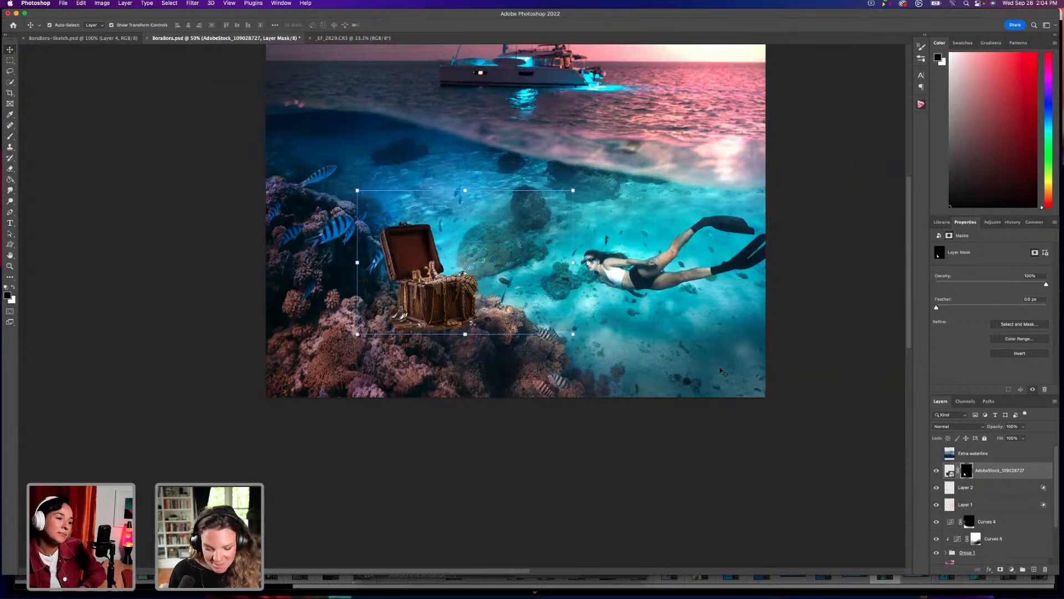
Adjust the chest with a Perspective transform and shift it closer to the striped fish on the coral.
{"action": "left_click", "coordinate": [82, 3]}
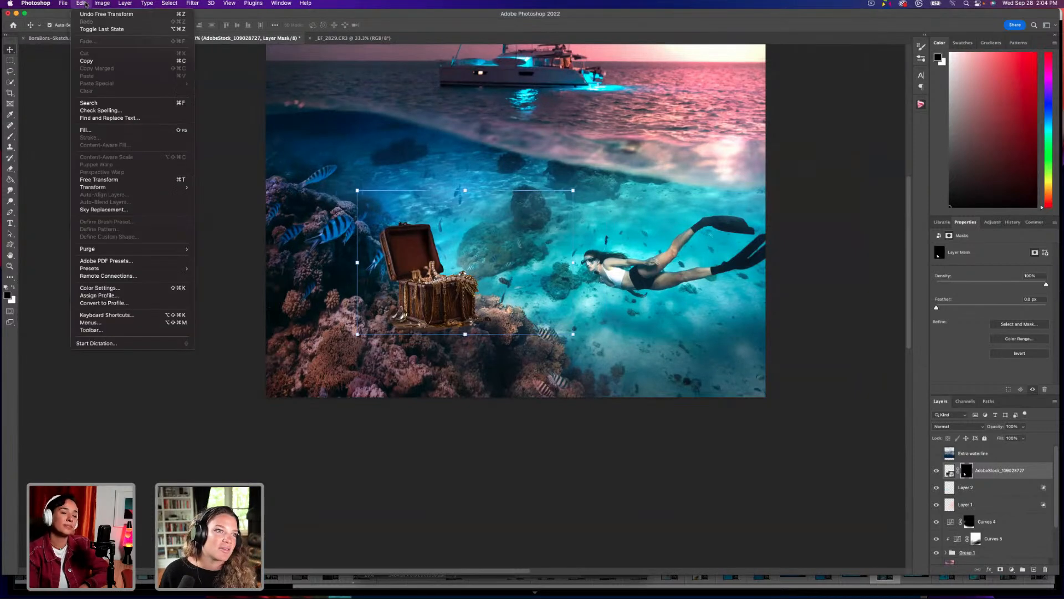
{"action": "mouse_move", "coordinate": [141, 187]}
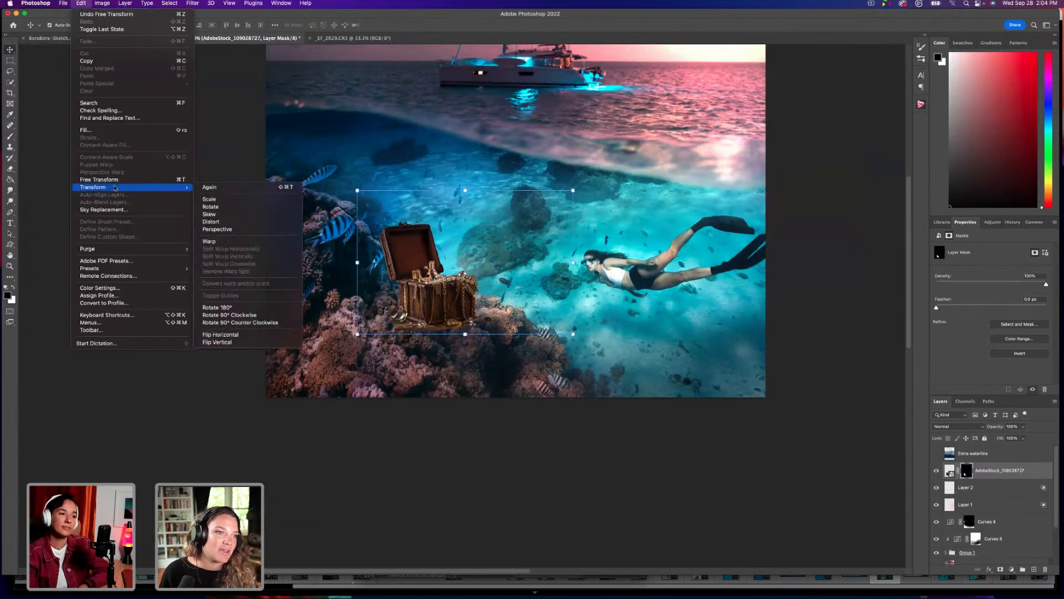
{"action": "left_click", "coordinate": [244, 230]}
{"action": "left_click_drag", "start_coordinate": [355, 191], "coordinate": [353, 190]}
{"action": "left_click_drag", "start_coordinate": [358, 335], "coordinate": [364, 334]}
{"action": "left_click_drag", "start_coordinate": [569, 333], "coordinate": [570, 322]}
{"action": "left_click_drag", "start_coordinate": [578, 203], "coordinate": [577, 206]}
{"action": "left_click_drag", "start_coordinate": [353, 191], "coordinate": [367, 206]}
{"action": "key", "text": "Return"}
{"action": "left_click_drag", "start_coordinate": [454, 298], "coordinate": [431, 296]}
Paint black on the chest's mask with a larger brush at about 28% flow to start blending its base into the coral.
{"action": "key", "text": "super+equal"}
{"action": "key", "text": "super+equal"}
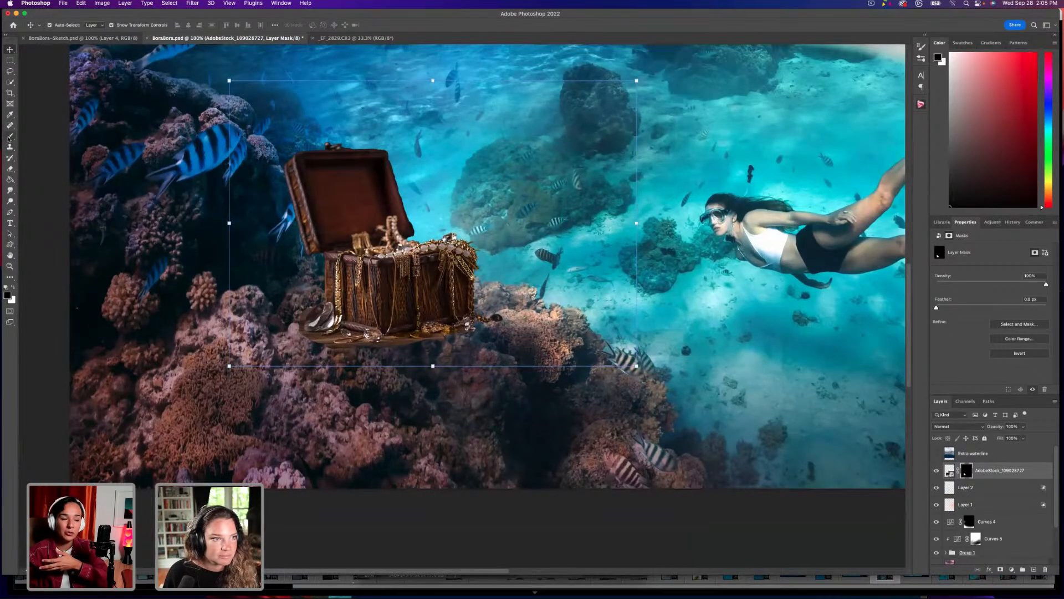
{"action": "left_click", "coordinate": [9, 137]}
{"action": "left_click", "coordinate": [244, 25]}
{"action": "left_click_drag", "start_coordinate": [241, 35], "coordinate": [254, 35]}
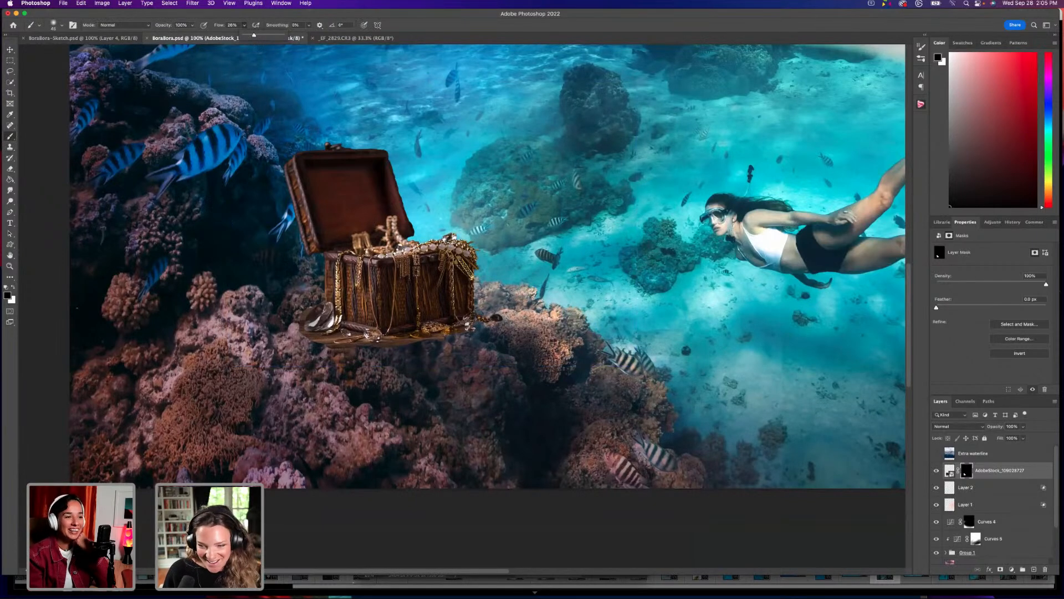
{"action": "key", "text": "bracketright"}
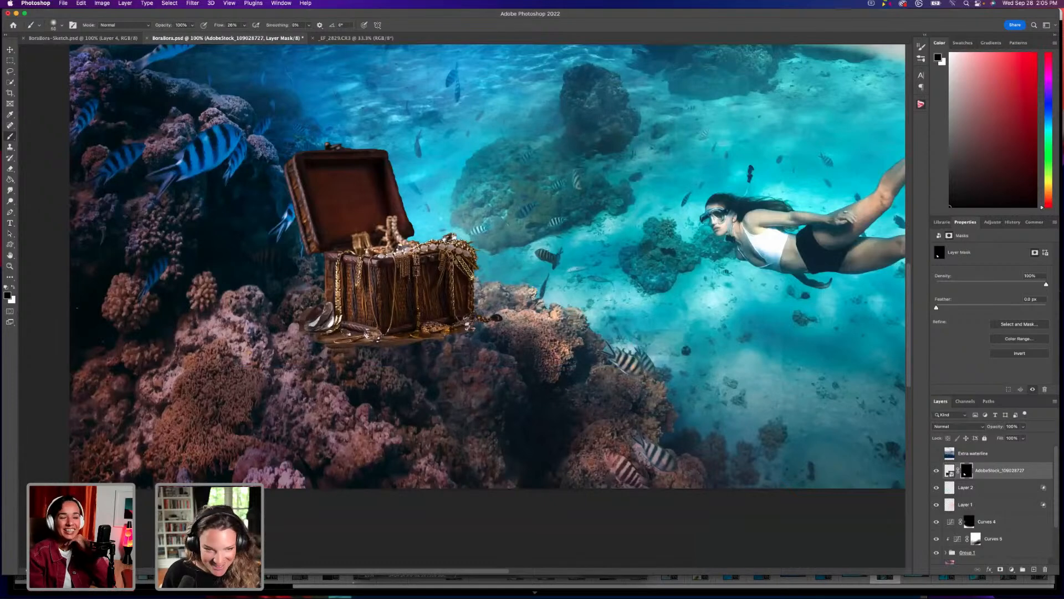
{"action": "key", "text": "bracketright"}
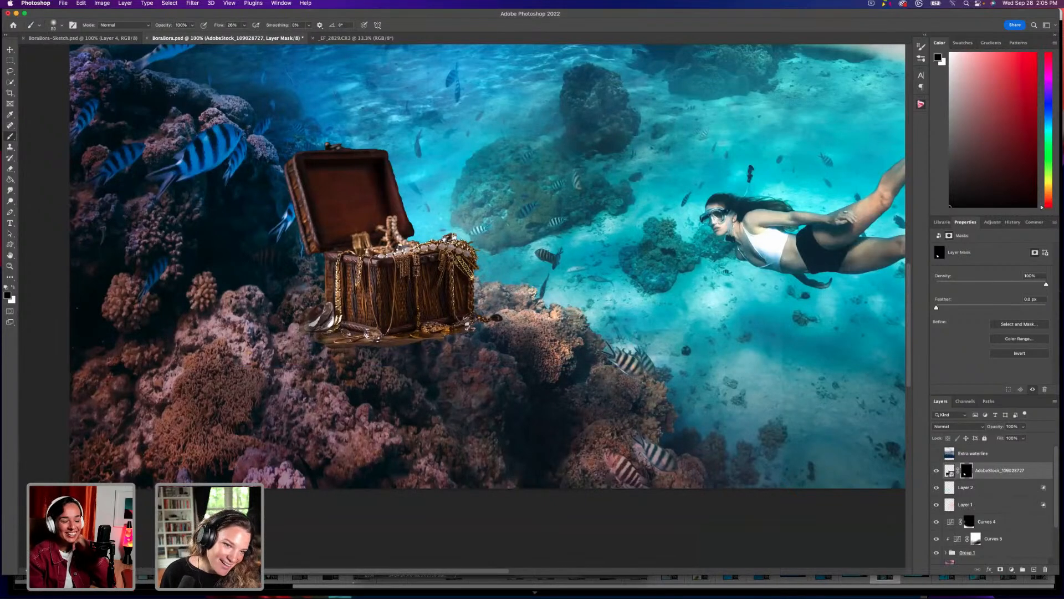
{"action": "mouse_move", "coordinate": [380, 338]}
{"action": "left_mouse_down"}
{"action": "mouse_move", "coordinate": [341, 323]}
{"action": "mouse_move", "coordinate": [410, 332]}
{"action": "left_mouse_up"}
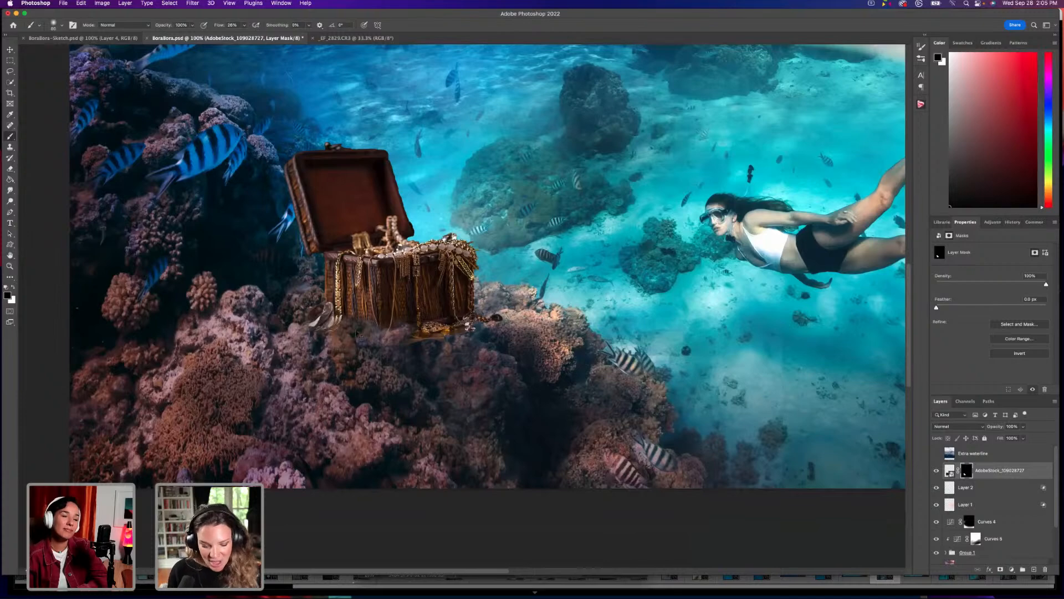
Raise the brush flow to about 55%, mask out the remaining floor along the chest's base, and paint the large clear gem back in.
{"action": "key", "text": "super+equal"}
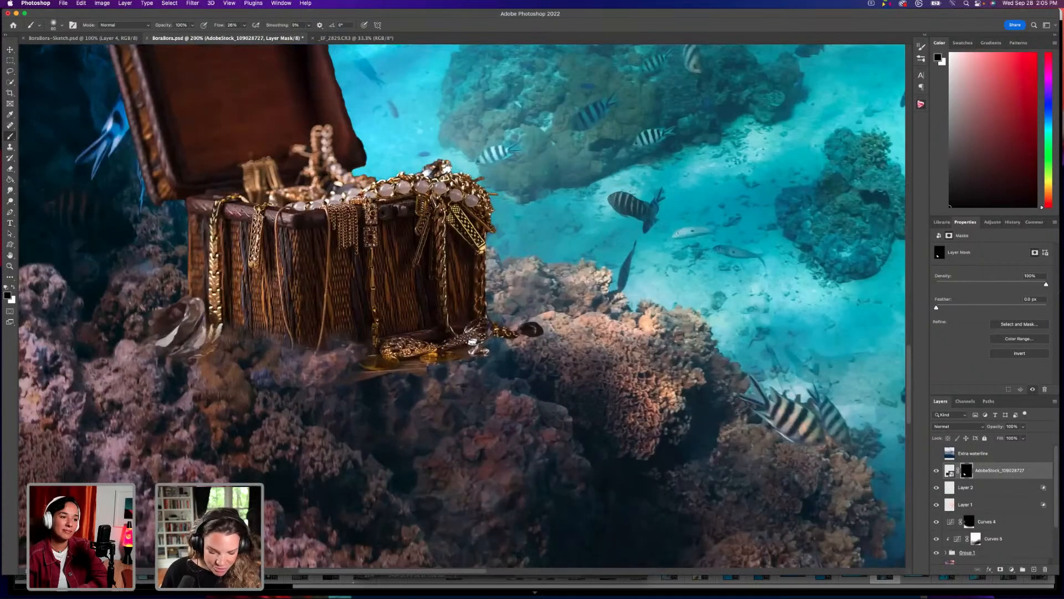
{"action": "left_click", "coordinate": [244, 26]}
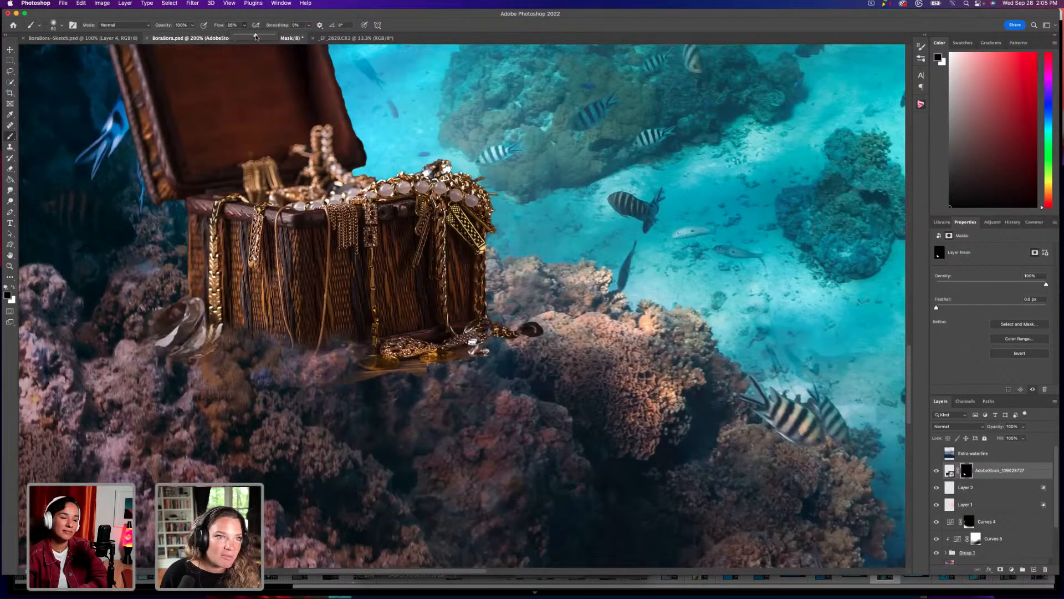
{"action": "key", "text": "Return"}
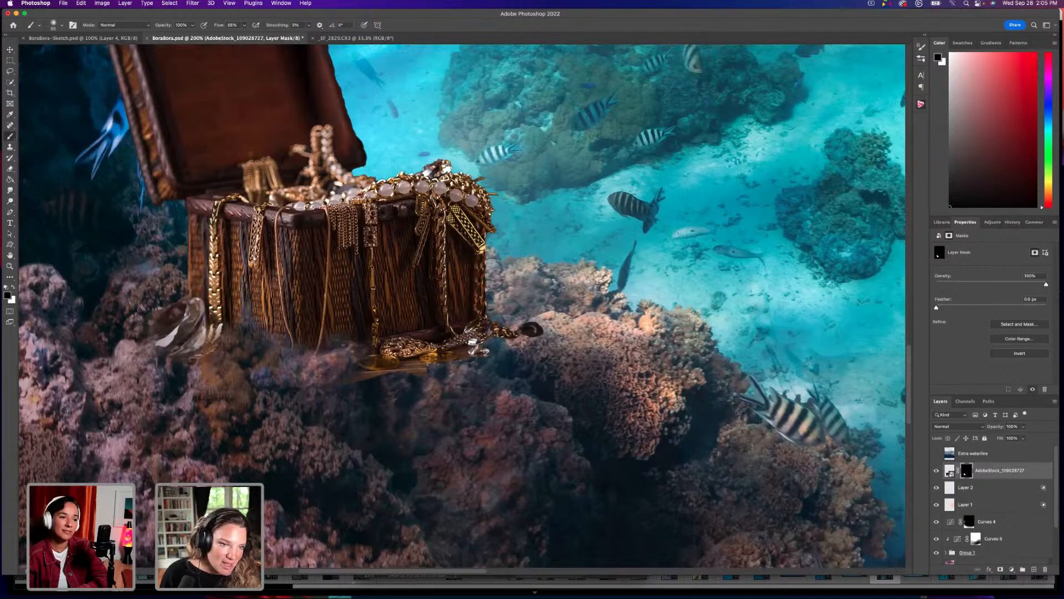
{"action": "mouse_move", "coordinate": [365, 374]}
{"action": "left_mouse_down"}
{"action": "mouse_move", "coordinate": [391, 331]}
{"action": "mouse_move", "coordinate": [424, 361]}
{"action": "mouse_move", "coordinate": [404, 346]}
{"action": "mouse_move", "coordinate": [398, 354]}
{"action": "mouse_move", "coordinate": [441, 344]}
{"action": "mouse_move", "coordinate": [474, 310]}
{"action": "mouse_move", "coordinate": [535, 330]}
{"action": "mouse_move", "coordinate": [455, 355]}
{"action": "mouse_move", "coordinate": [498, 331]}
{"action": "mouse_move", "coordinate": [483, 316]}
{"action": "mouse_move", "coordinate": [478, 280]}
{"action": "mouse_move", "coordinate": [441, 314]}
{"action": "mouse_move", "coordinate": [363, 327]}
{"action": "left_mouse_up"}
{"action": "mouse_move", "coordinate": [200, 346]}
{"action": "left_mouse_down"}
{"action": "mouse_move", "coordinate": [155, 332]}
{"action": "mouse_move", "coordinate": [195, 343]}
{"action": "left_mouse_up"}
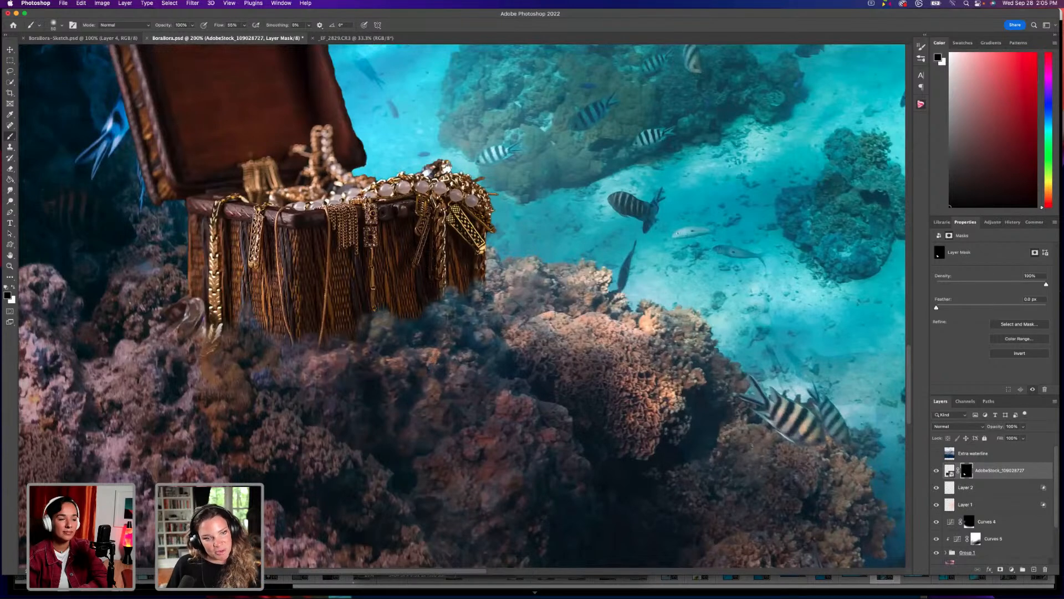
{"action": "key", "text": "x"}
{"action": "mouse_move", "coordinate": [161, 319]}
{"action": "left_mouse_down"}
{"action": "mouse_move", "coordinate": [152, 333]}
{"action": "mouse_move", "coordinate": [167, 344]}
{"action": "mouse_move", "coordinate": [199, 341]}
{"action": "left_mouse_up"}
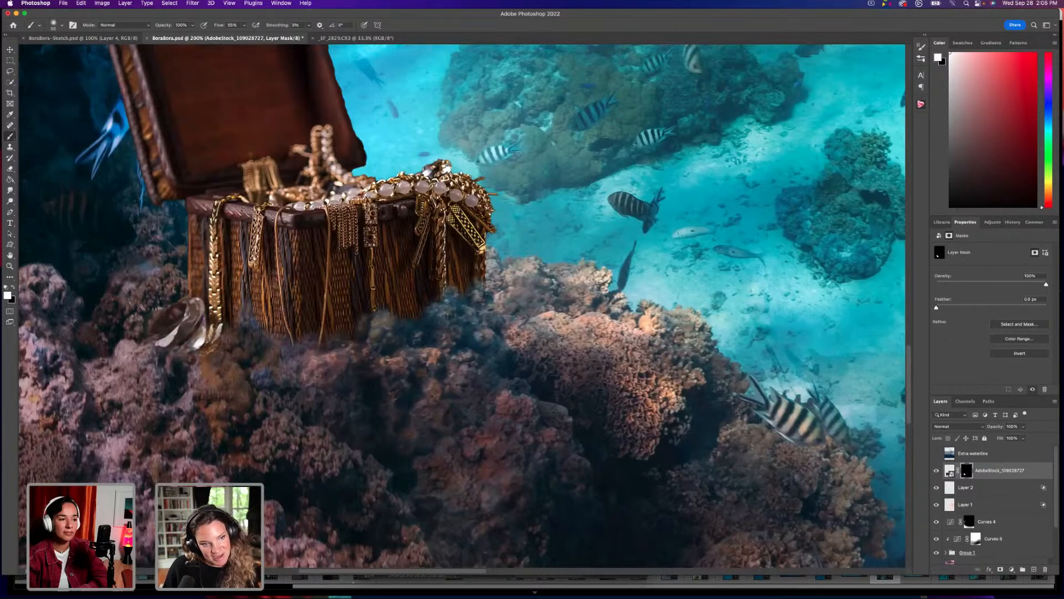
Mask out part of the chest's open lid to bring the blue striped fish in front of it.
{"action": "key", "text": "super+minus"}
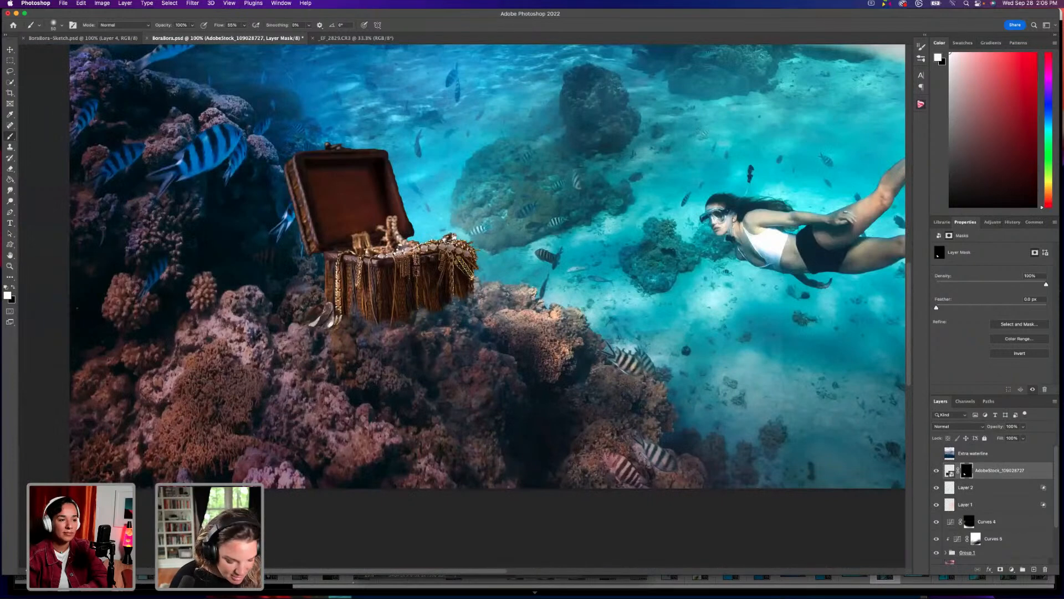
{"action": "key", "text": "x"}
{"action": "left_click_drag", "start_coordinate": [302, 208], "coordinate": [311, 180]}
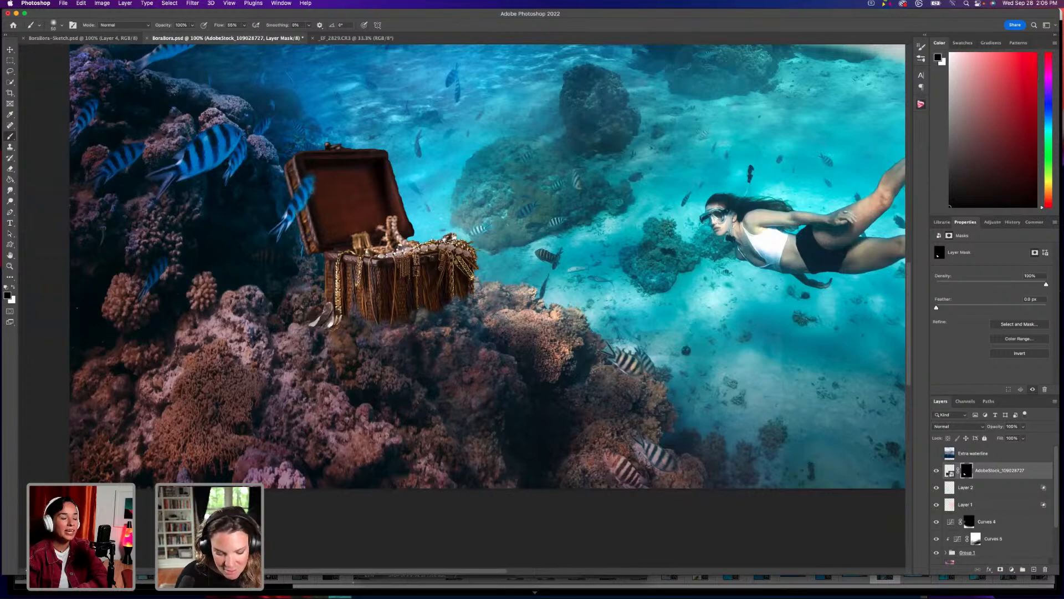
Restore the lid around the blue fish with a smaller white brush on the mask for a clean fish outline.
{"action": "scroll", "coordinate": [511, 396], "scroll_direction": "up", "scroll_amount": 5}
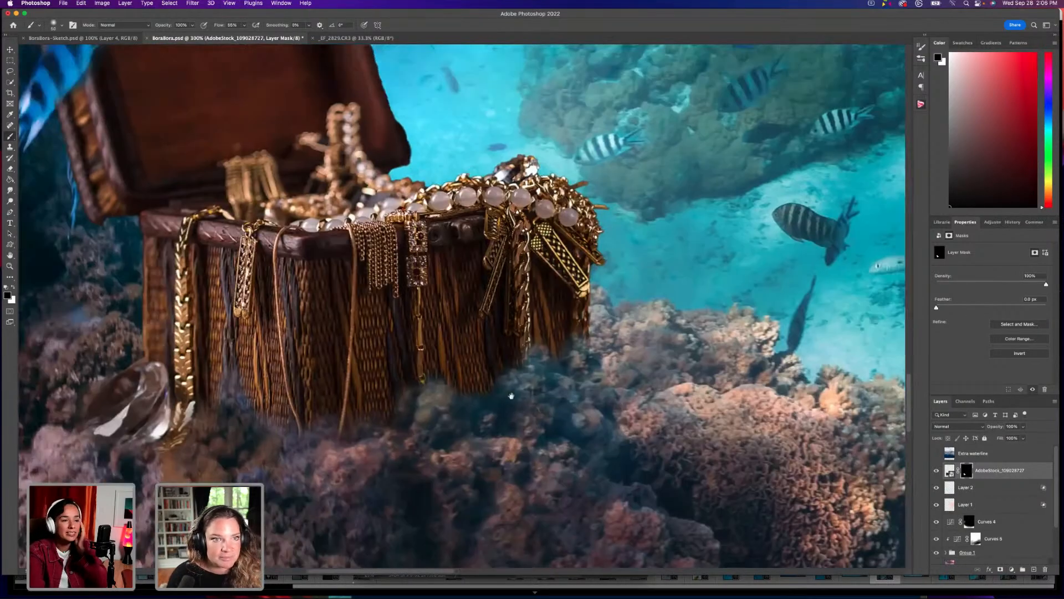
{"action": "left_click_drag", "start_coordinate": [511, 395], "coordinate": [703, 578]}
{"action": "key", "text": "bracketleft"}
{"action": "key", "text": "bracketleft"}
{"action": "key", "text": "bracketleft"}
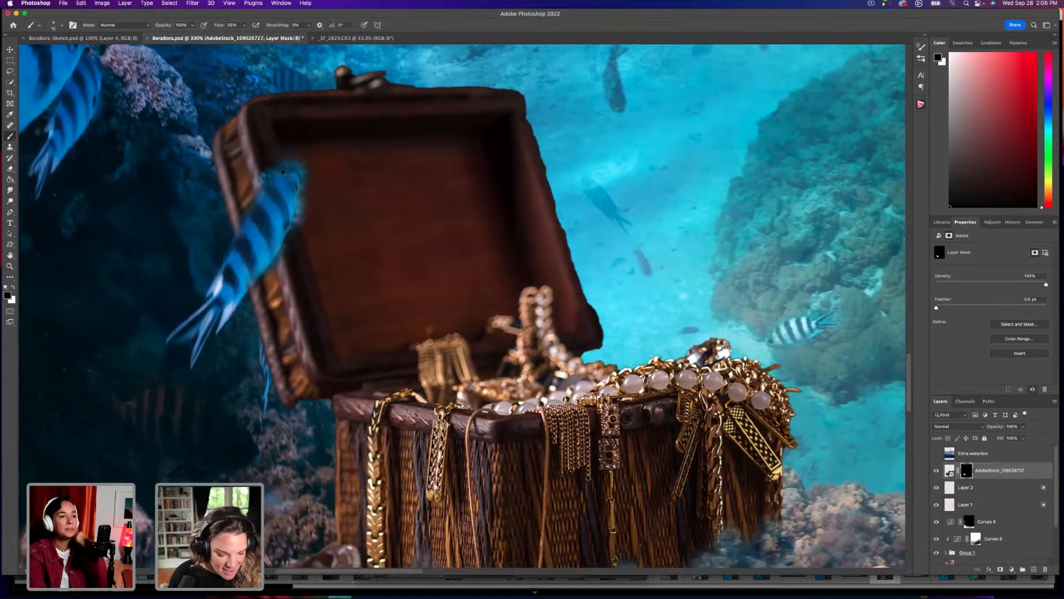
{"action": "key", "text": "x"}
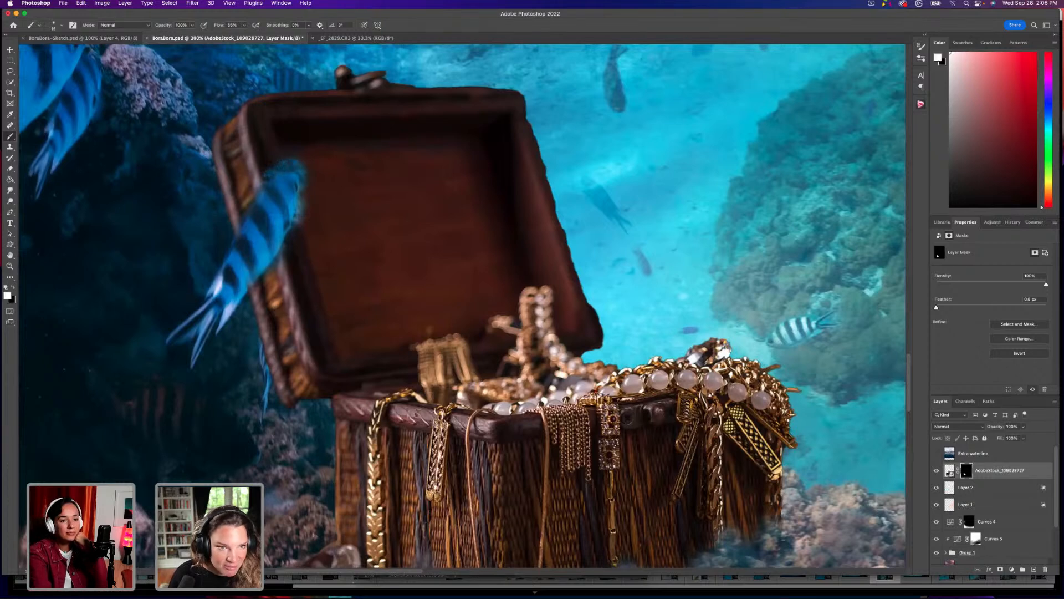
{"action": "mouse_move", "coordinate": [298, 233]}
{"action": "left_mouse_down"}
{"action": "mouse_move", "coordinate": [302, 186]}
{"action": "mouse_move", "coordinate": [288, 168]}
{"action": "left_mouse_up"}
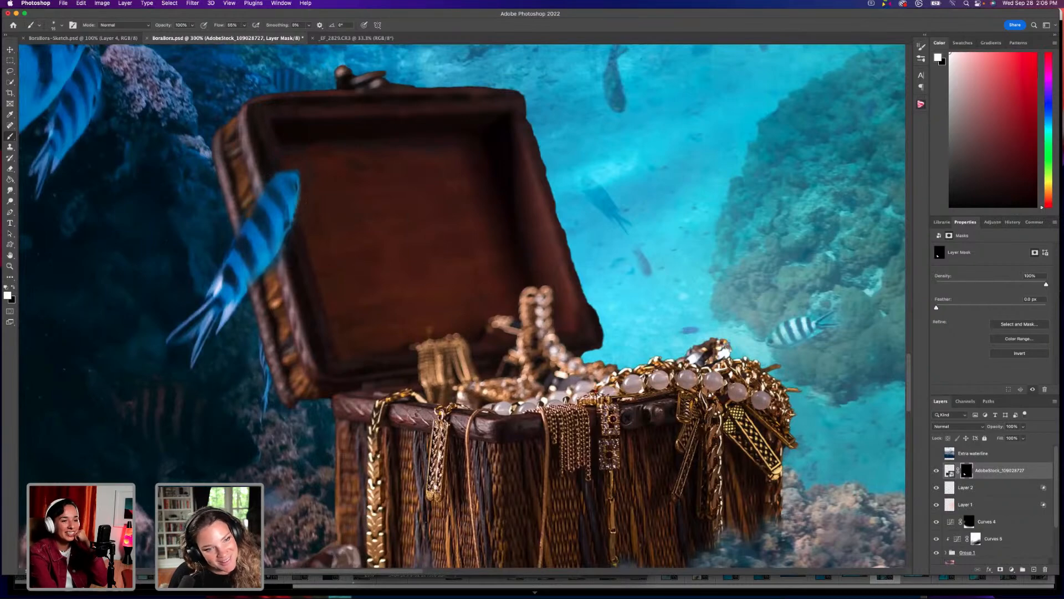
Add a Color Balance adjustment clipped to the chest layer and shift its midtones toward cyan.
{"action": "key", "text": "super+minus"}
{"action": "key", "text": "super+minus"}
{"action": "key", "text": "super+minus"}
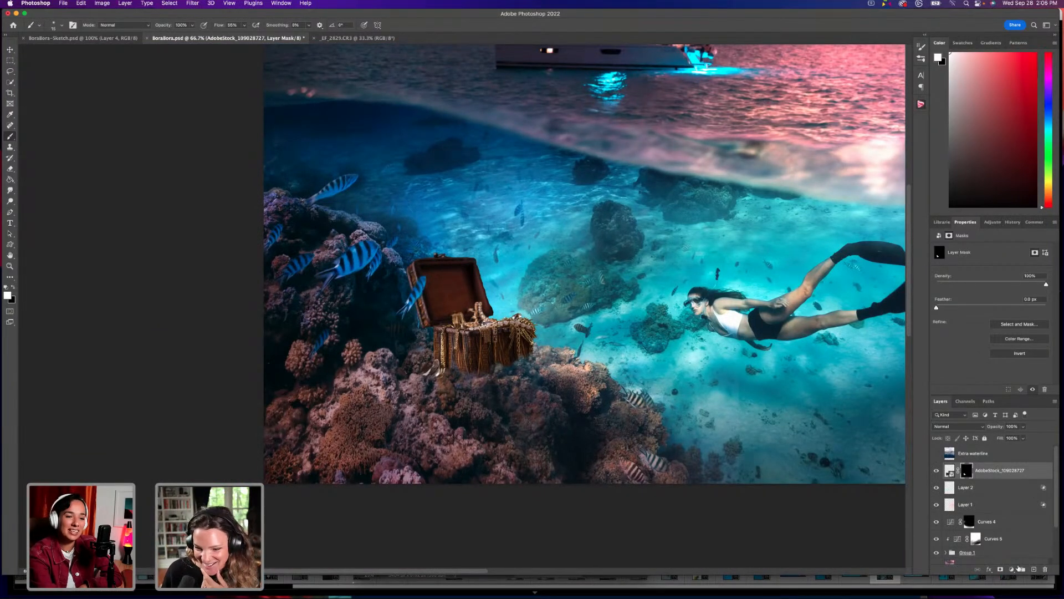
{"action": "left_click", "coordinate": [1011, 570]}
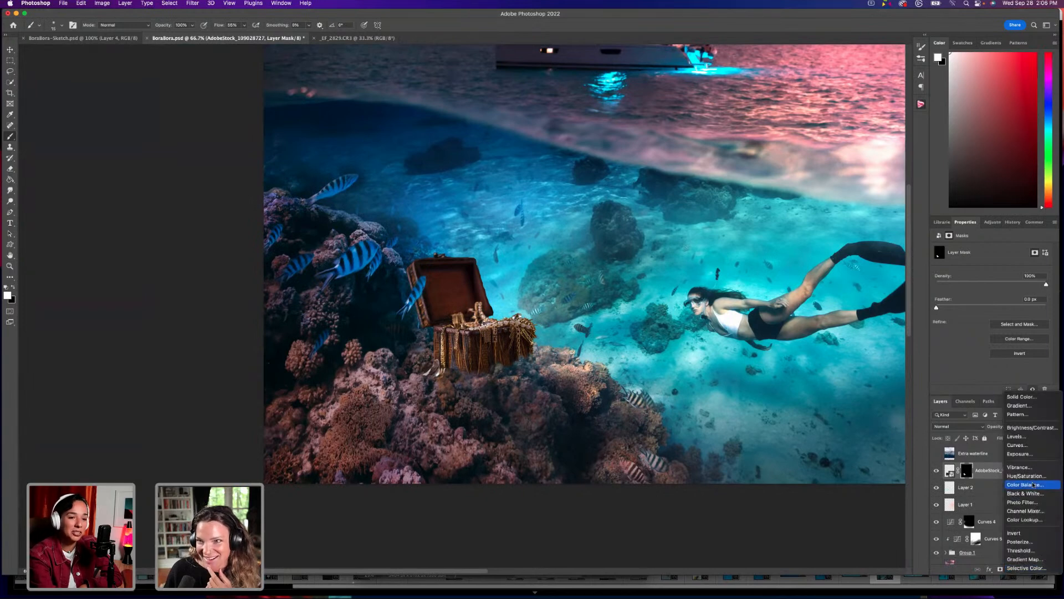
{"action": "left_click", "coordinate": [1034, 485]}
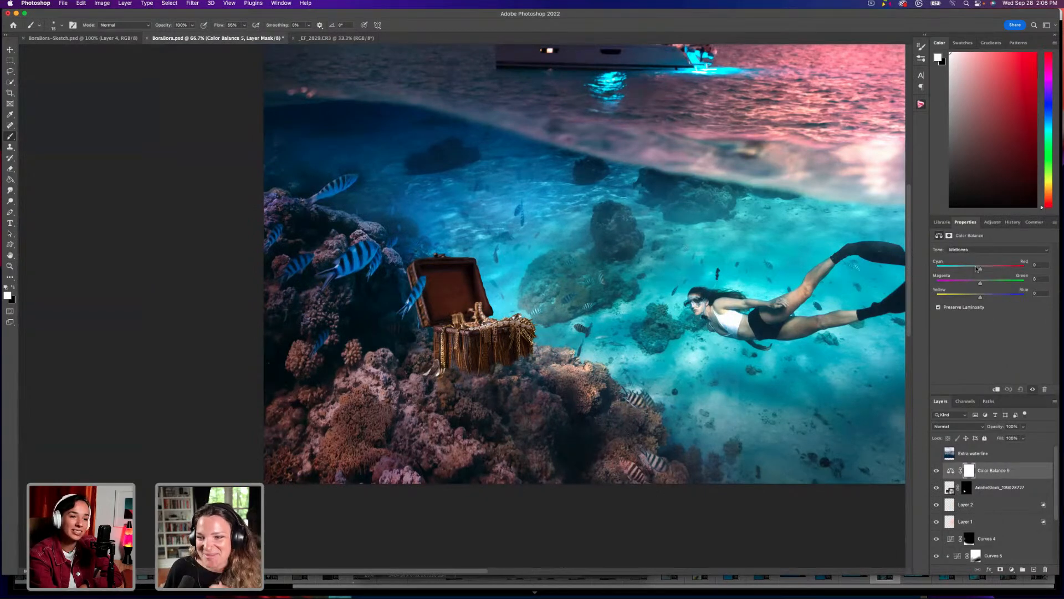
{"action": "left_click_drag", "start_coordinate": [977, 269], "coordinate": [971, 268]}
{"action": "left_click", "coordinate": [996, 388]}
Set the chest's Color Balance midtones to Cyan–Red -42 and Magenta–Green -7, and shift Yellow–Blue toward blue.
{"action": "left_click", "coordinate": [998, 297]}
{"action": "left_click_drag", "start_coordinate": [980, 282], "coordinate": [986, 283]}
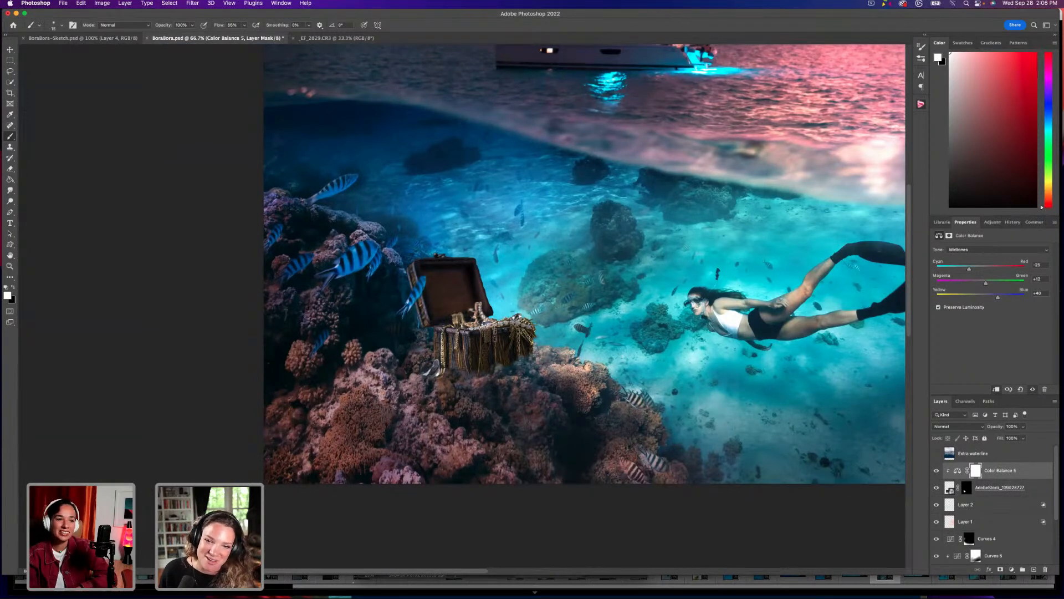
{"action": "left_click_drag", "start_coordinate": [985, 284], "coordinate": [978, 285]}
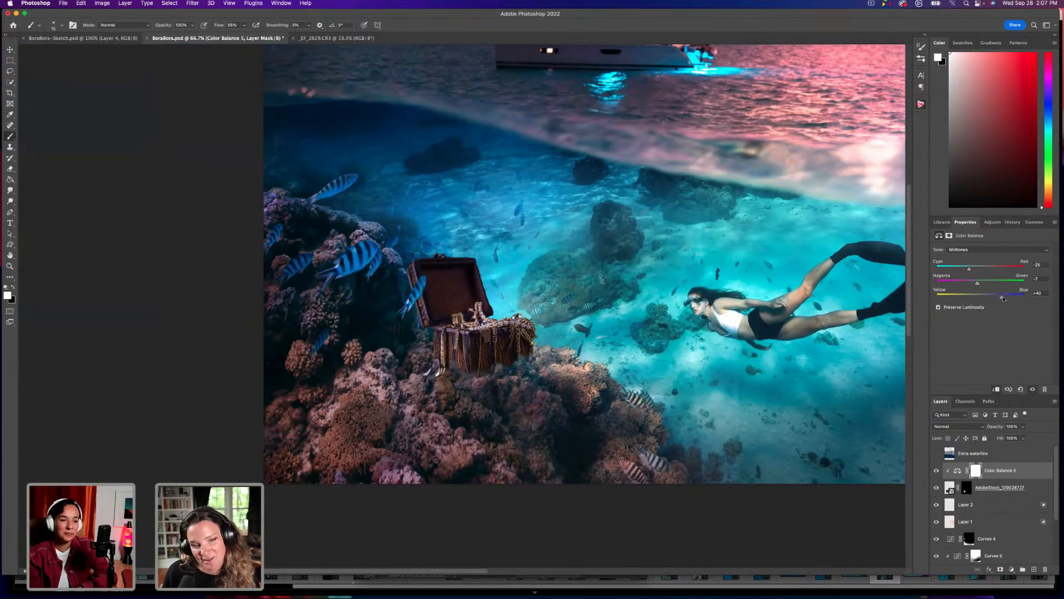
{"action": "left_click_drag", "start_coordinate": [970, 270], "coordinate": [963, 271]}
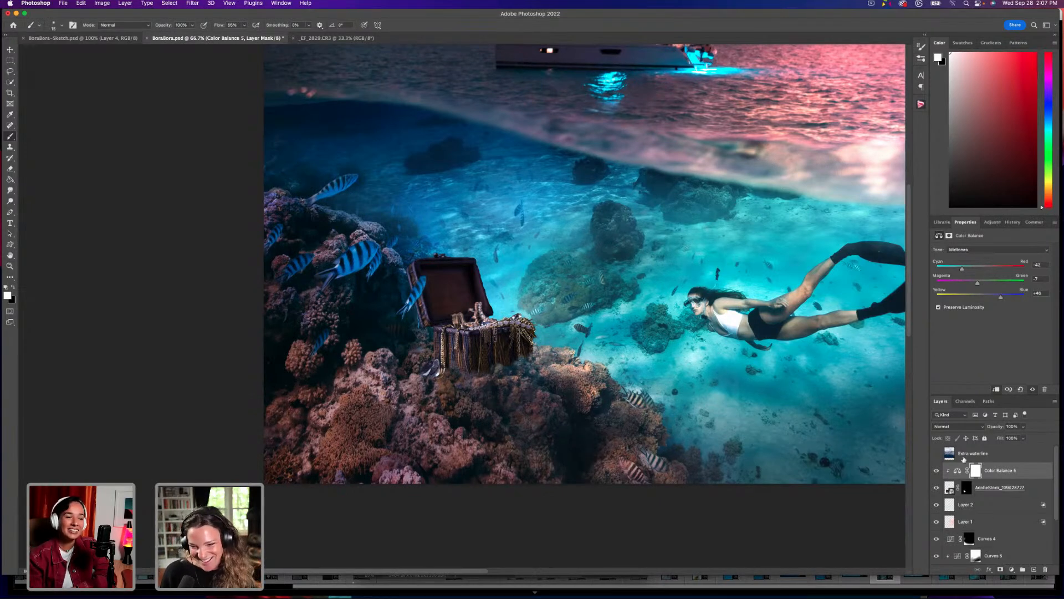
{"action": "mouse_move", "coordinate": [1000, 297]}
{"action": "left_mouse_down"}
{"action": "mouse_move", "coordinate": [985, 299]}
{"action": "mouse_move", "coordinate": [998, 301]}
{"action": "left_mouse_up"}
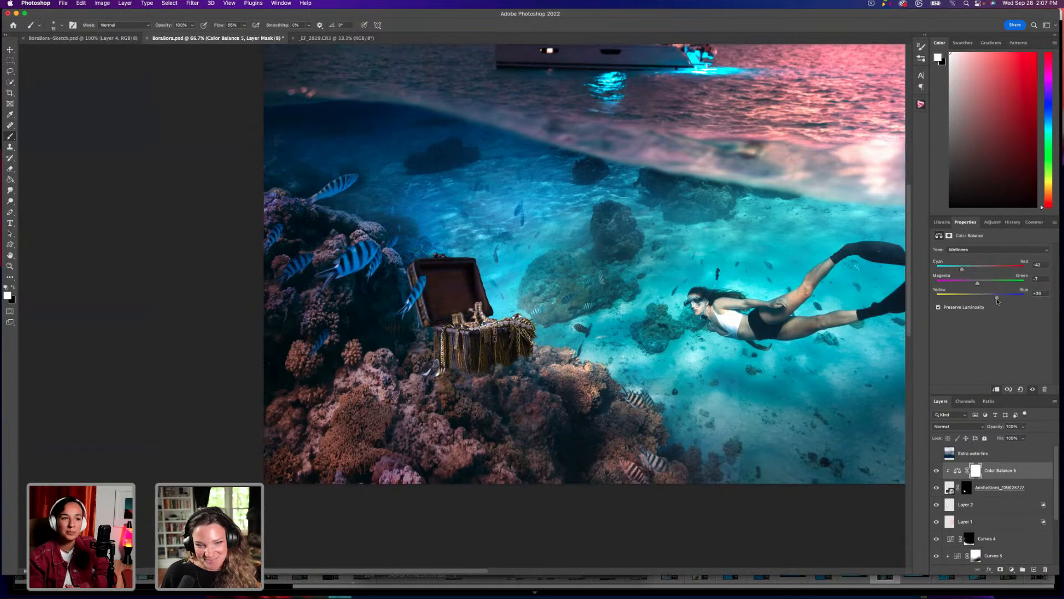
Add a Curves adjustment clipped to the chest layer, with a control point in the upper tones.
{"action": "left_click", "coordinate": [1011, 569]}
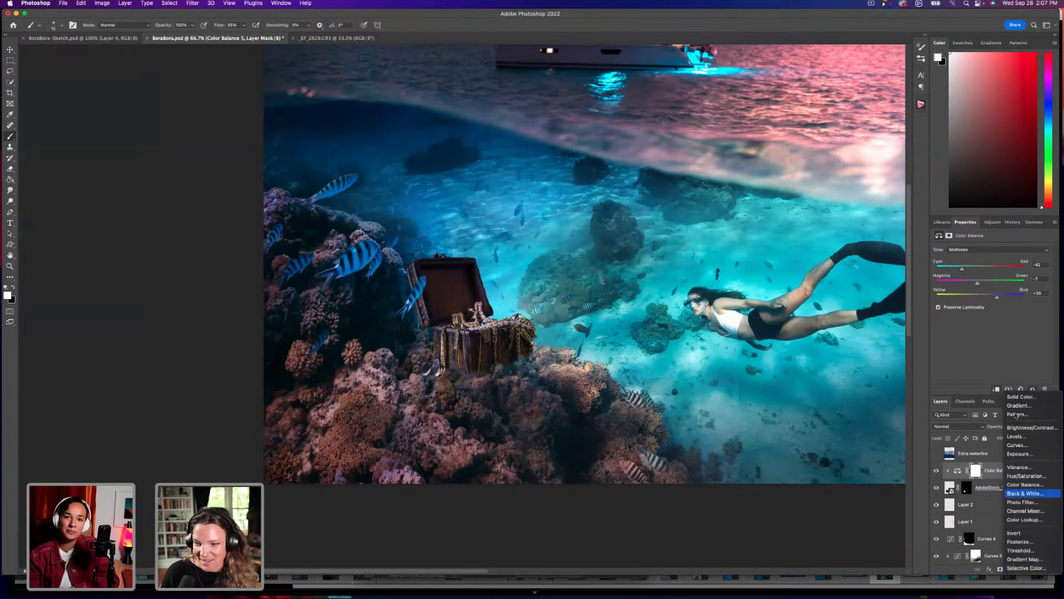
{"action": "left_click", "coordinate": [1017, 445]}
{"action": "mouse_move", "coordinate": [1017, 298]}
{"action": "left_mouse_down"}
{"action": "mouse_move", "coordinate": [1010, 280]}
{"action": "mouse_move", "coordinate": [1016, 297]}
{"action": "left_mouse_up"}
{"action": "left_click", "coordinate": [996, 390]}
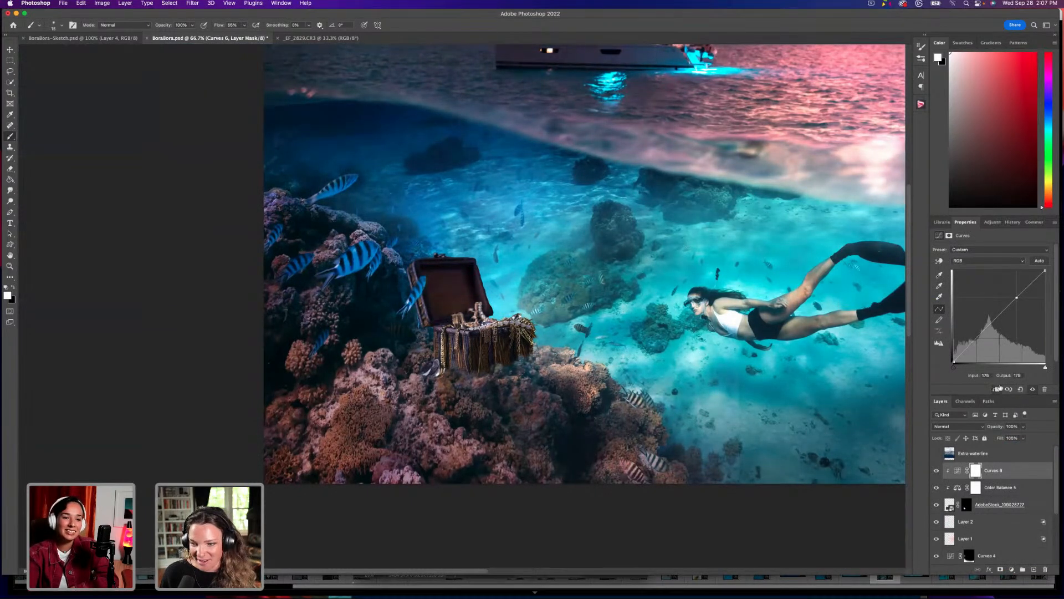
Brighten the chest's upper tones on the RGB curve and anchor its darker tones with a second point.
{"action": "key", "text": "Up"}
{"action": "key", "text": "Up"}
{"action": "key", "text": "Up"}
{"action": "key", "text": "Up"}
{"action": "key", "text": "Up"}
{"action": "key", "text": "Up"}
{"action": "key", "text": "Up"}
{"action": "key", "text": "Up"}
{"action": "key", "text": "Up"}
{"action": "key", "text": "Up"}
{"action": "key", "text": "Up"}
{"action": "key", "text": "Up"}
{"action": "key", "text": "Up"}
{"action": "key", "text": "Up"}
{"action": "key", "text": "Up"}
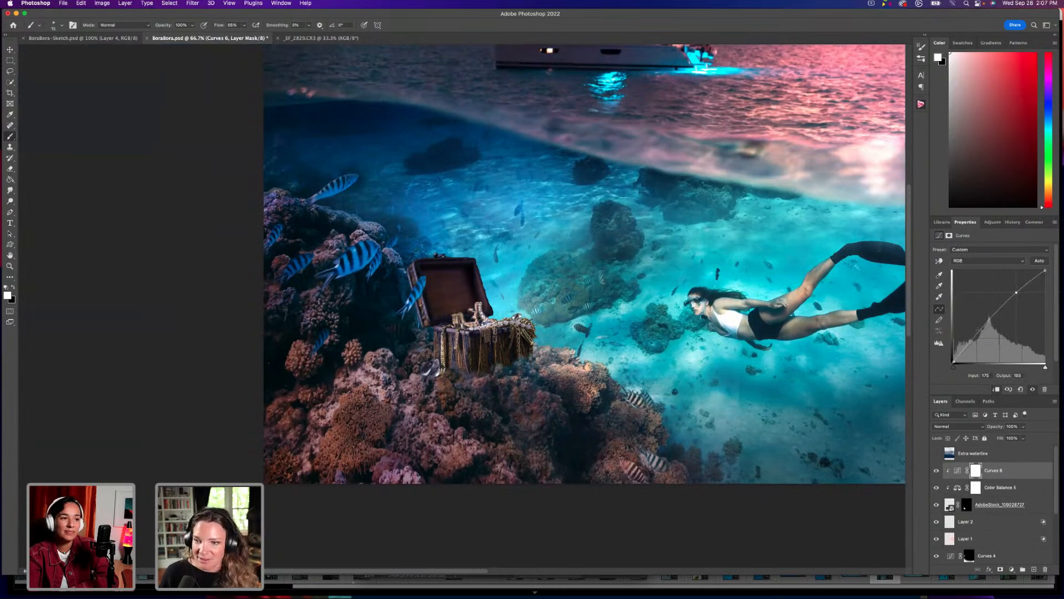
{"action": "left_click", "coordinate": [984, 328]}
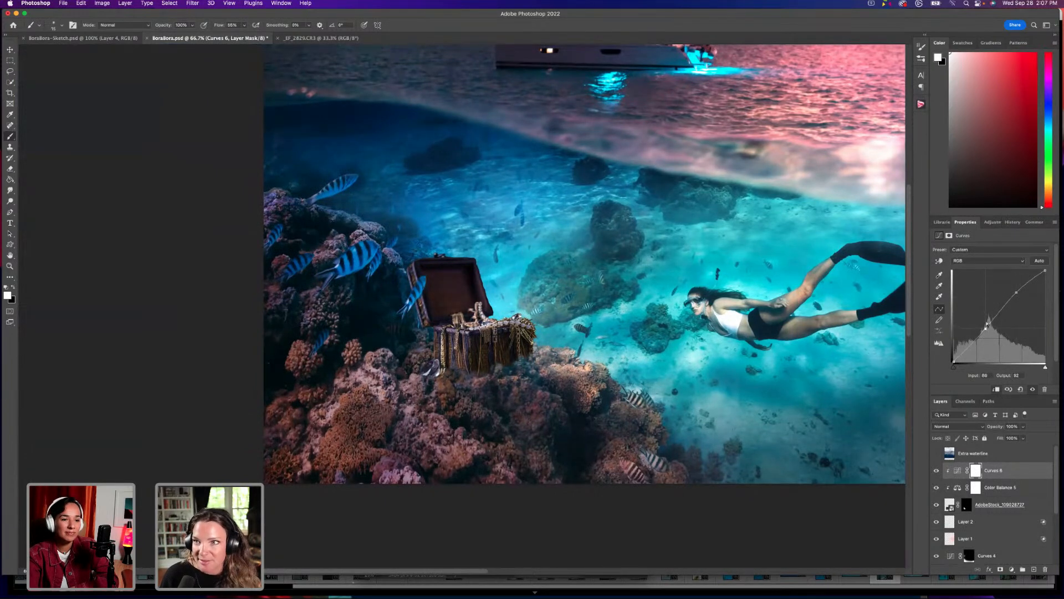
Fine-tune the upper tones of the chest's Green and Blue channel curves with one point each.
{"action": "left_click", "coordinate": [990, 260]}
{"action": "left_click", "coordinate": [1008, 274]}
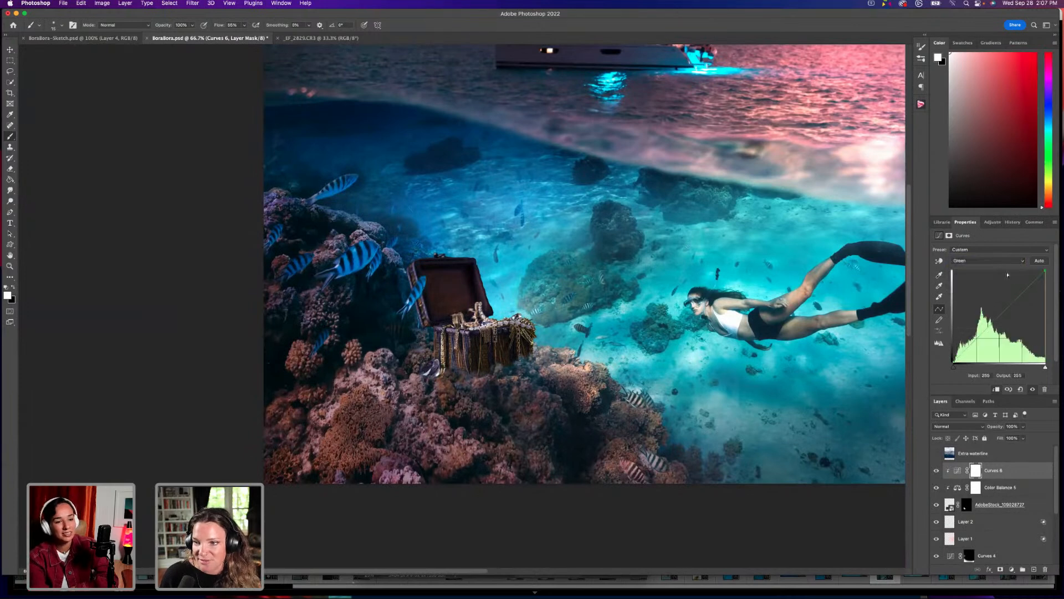
{"action": "left_click_drag", "start_coordinate": [1010, 295], "coordinate": [1011, 300]}
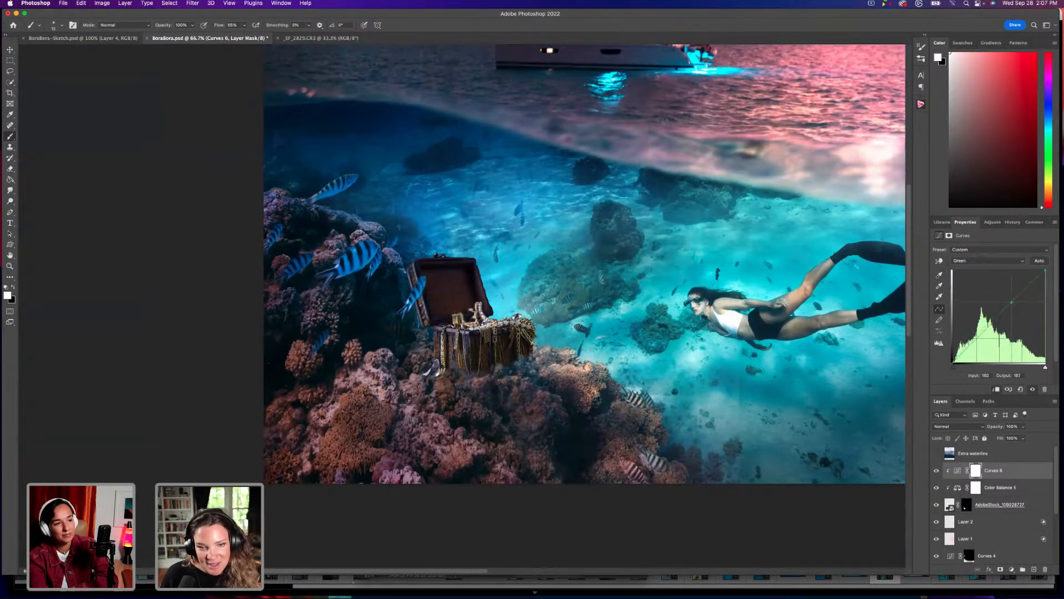
{"action": "left_click", "coordinate": [1007, 261]}
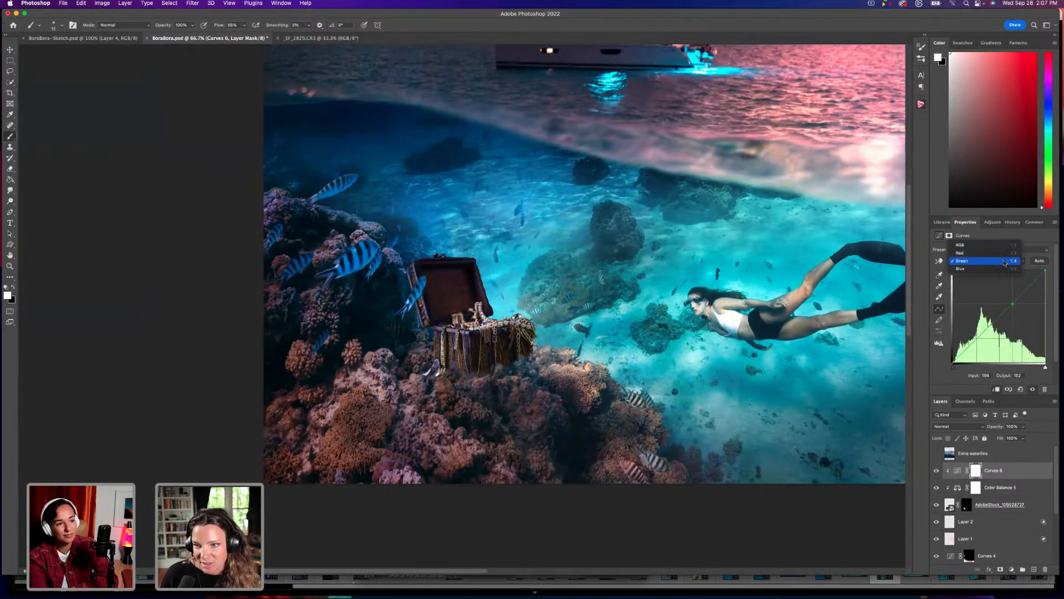
{"action": "left_click", "coordinate": [1006, 273]}
{"action": "left_click_drag", "start_coordinate": [1018, 290], "coordinate": [1019, 295]}
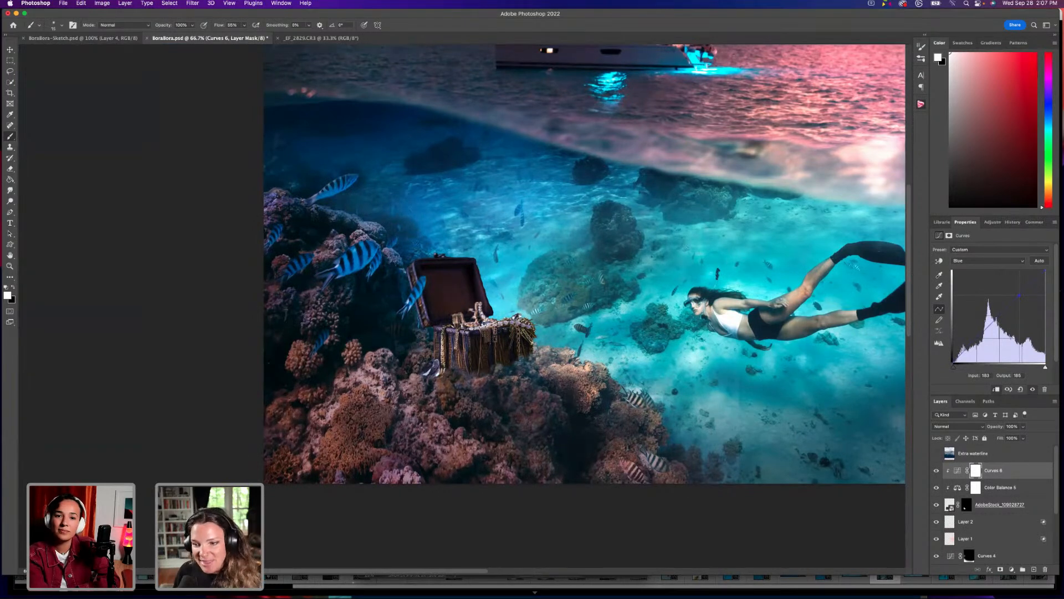
Select the chest layer's smart object instead of its adjustments for filtering.
{"action": "left_click", "coordinate": [949, 504]}
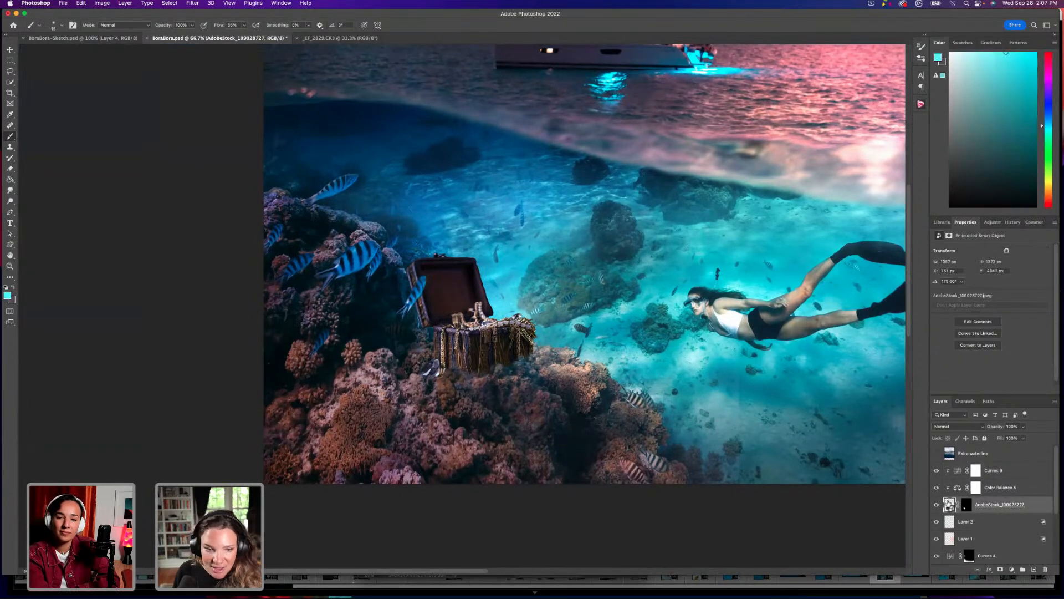
{"action": "key", "text": "super+equal"}
{"action": "key", "text": "super+equal"}
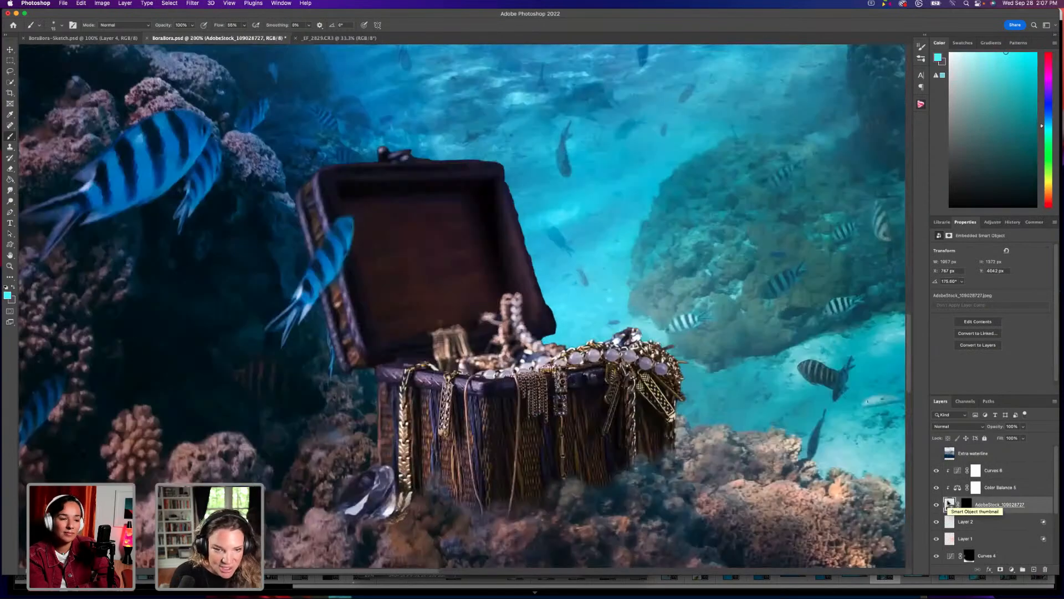
{"action": "left_click", "coordinate": [193, 3]}
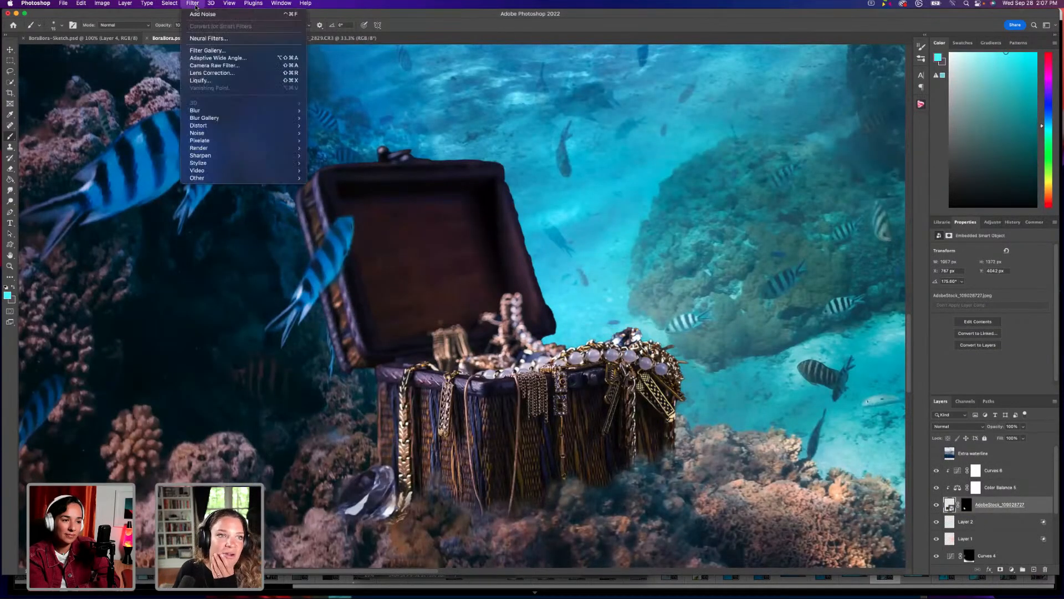
{"action": "mouse_move", "coordinate": [228, 112]}
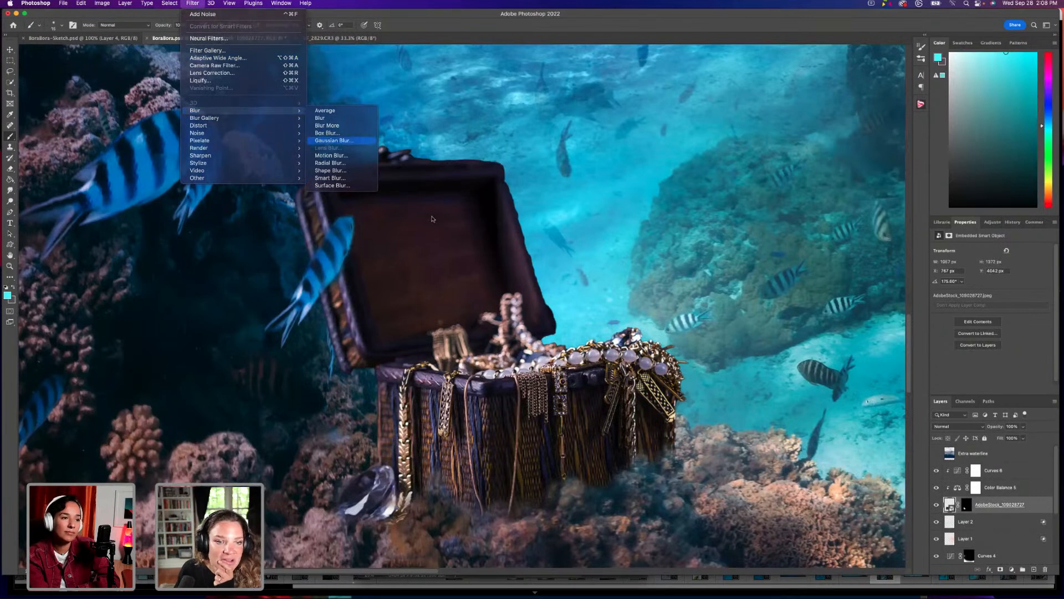
{"action": "left_click", "coordinate": [333, 140]}
{"action": "left_click_drag", "start_coordinate": [351, 282], "coordinate": [768, 343]}
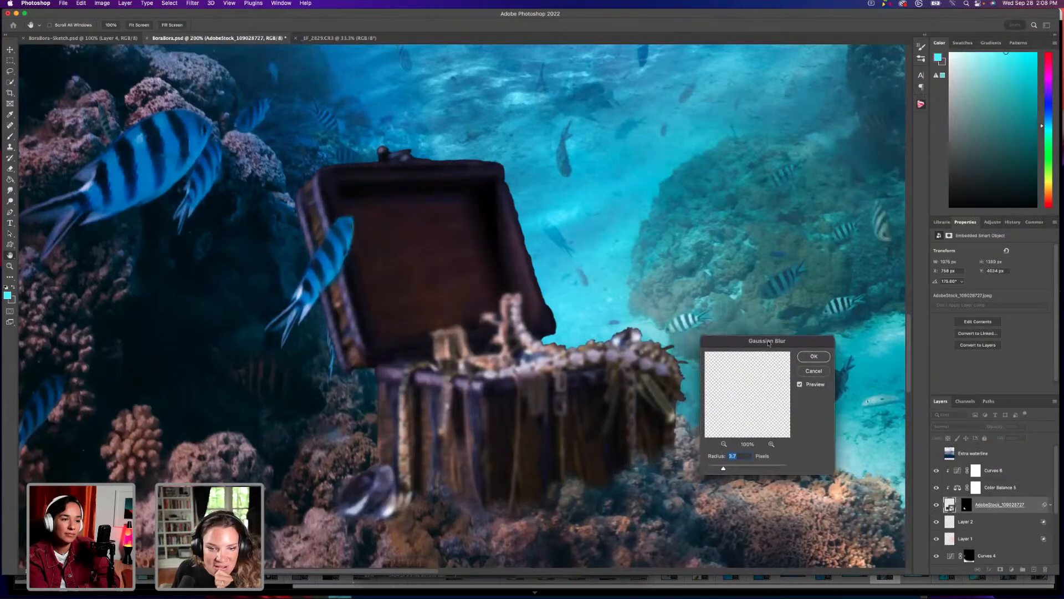
{"action": "left_click", "coordinate": [821, 373]}
{"action": "key", "text": "b"}
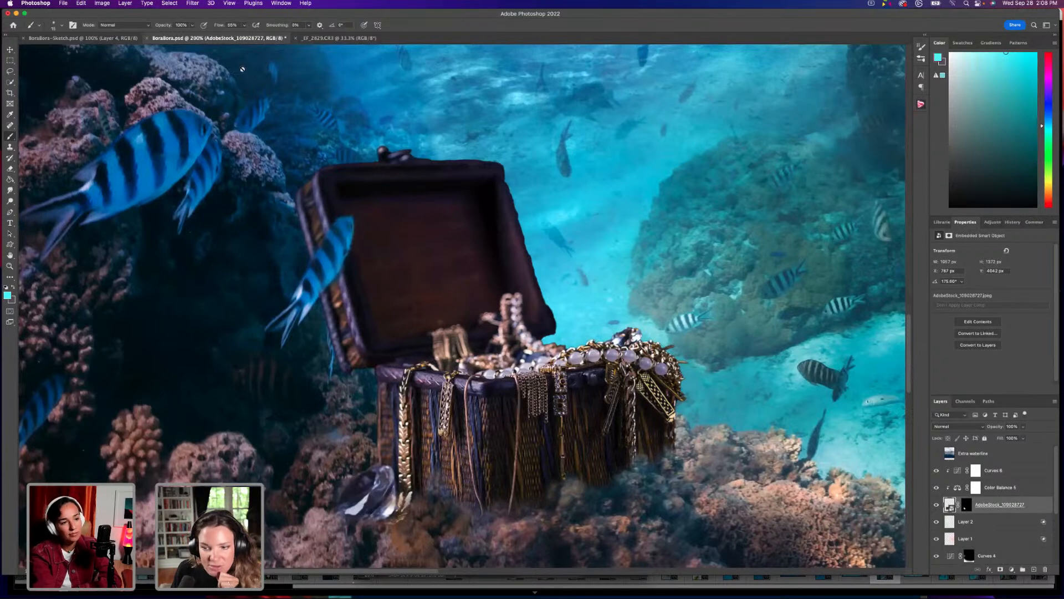
Apply a Gaussian Blur smart filter with a radius of 1.8 pixels to the chest.
{"action": "left_click", "coordinate": [190, 4]}
{"action": "mouse_move", "coordinate": [233, 111]}
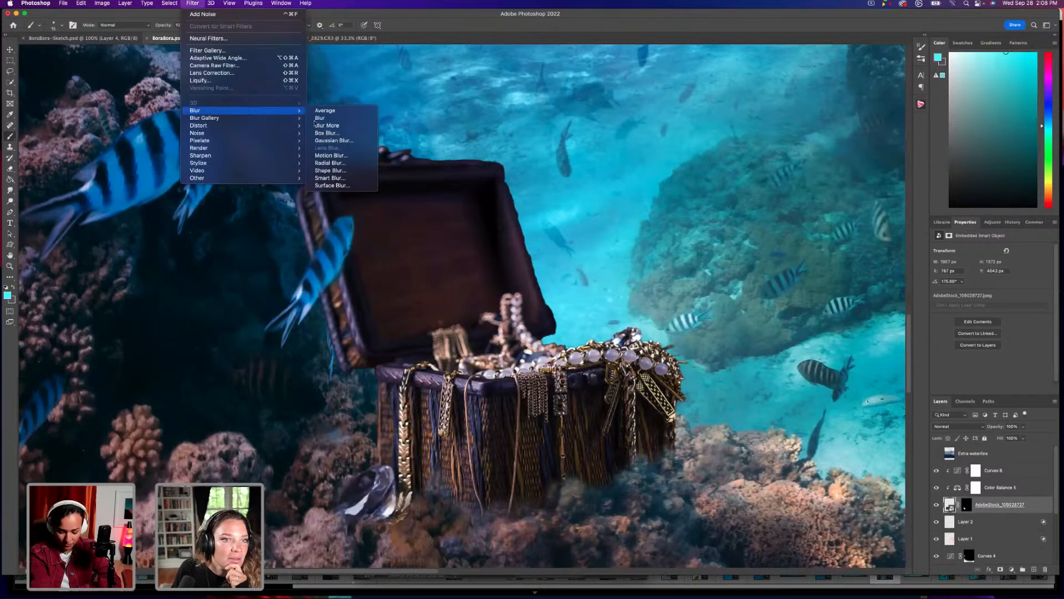
{"action": "left_click", "coordinate": [338, 142]}
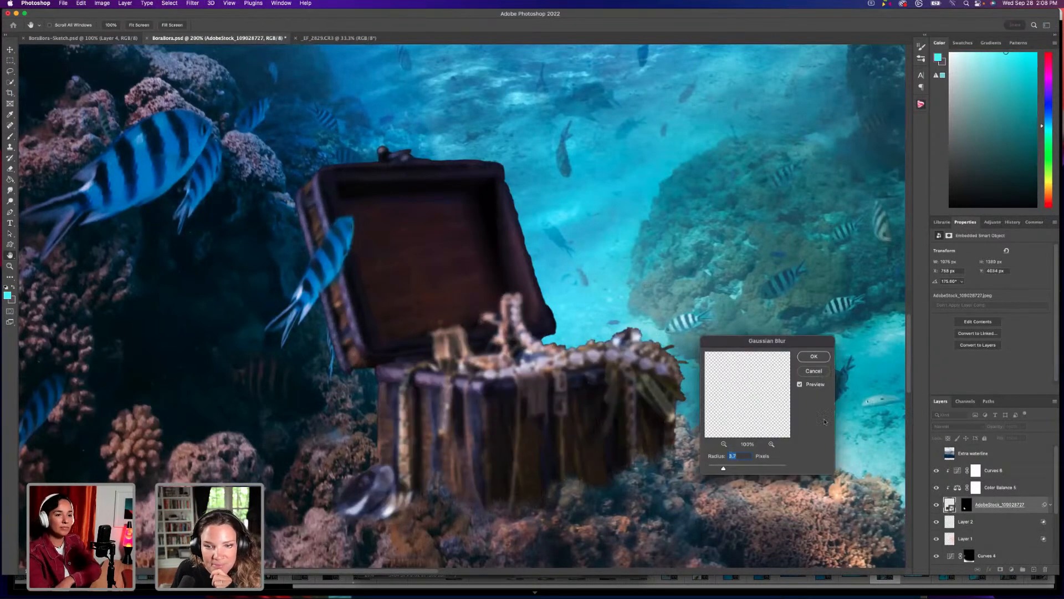
{"action": "left_click_drag", "start_coordinate": [724, 470], "coordinate": [715, 469]}
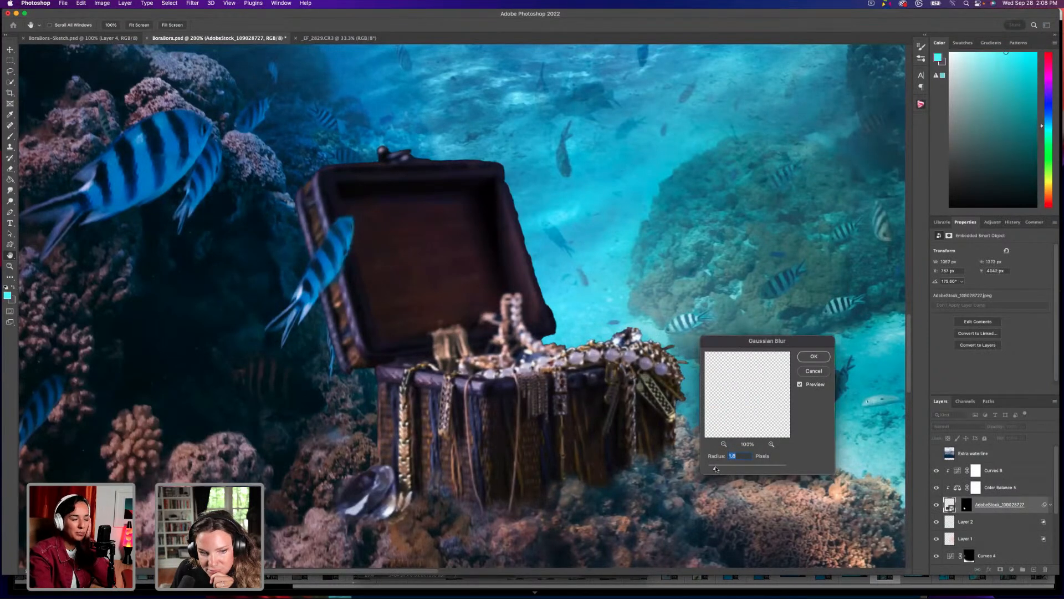
{"action": "left_click", "coordinate": [814, 356]}
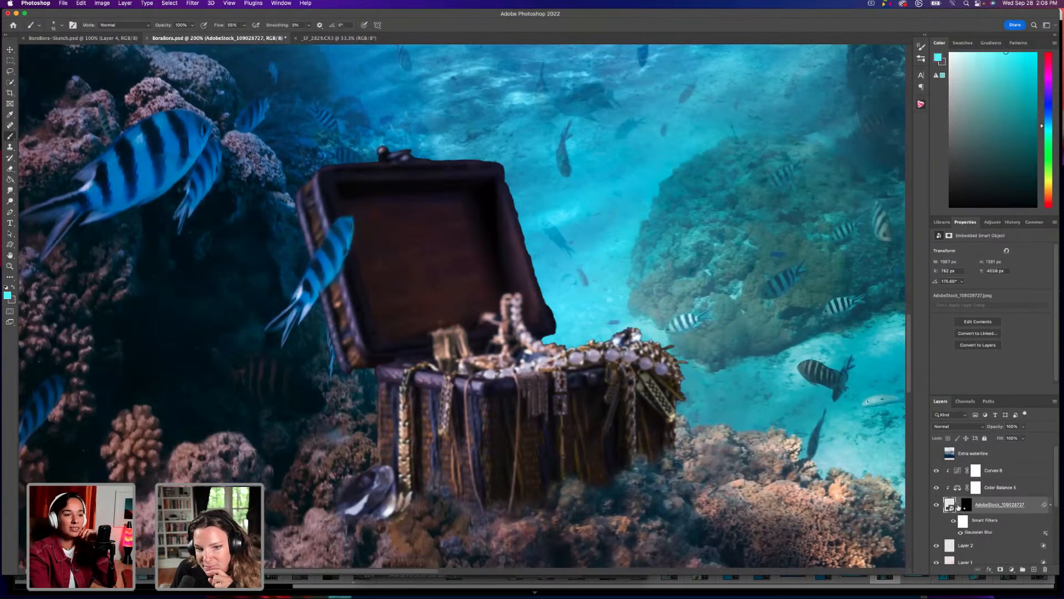
{"action": "double_click", "coordinate": [953, 522]}
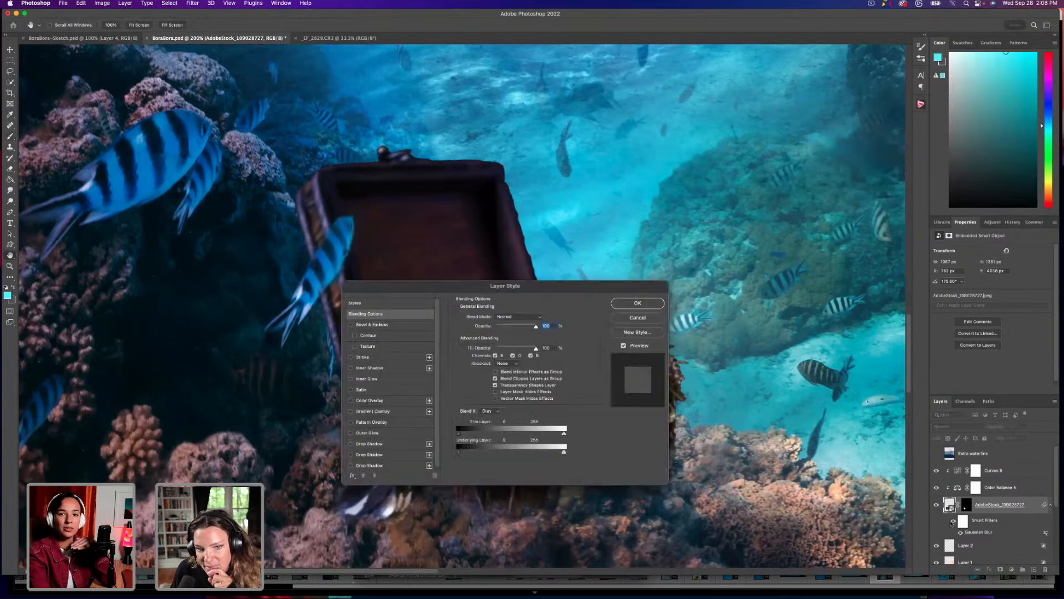
{"action": "left_click", "coordinate": [653, 318]}
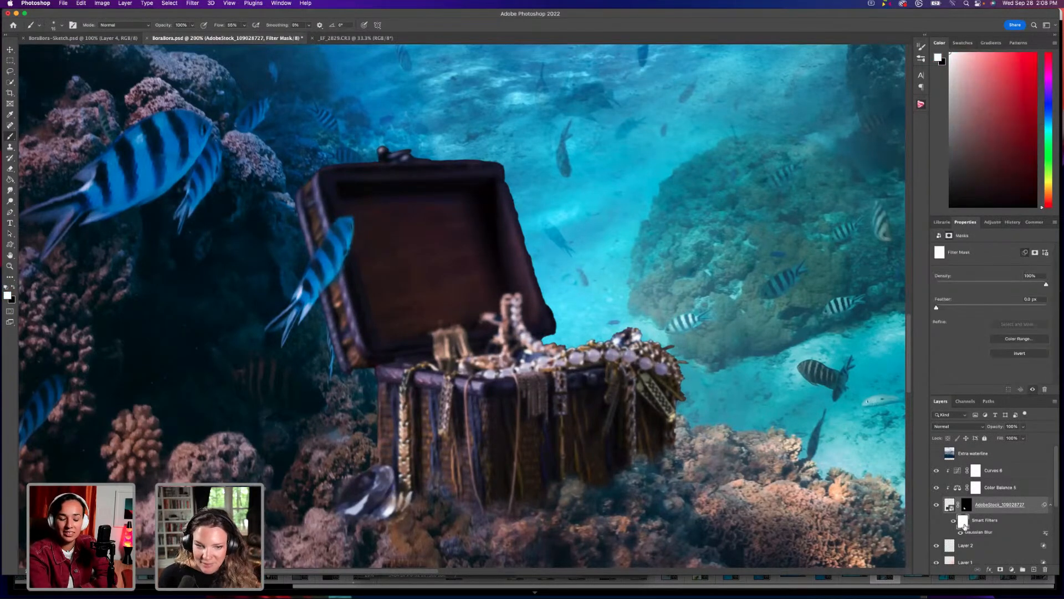
Add uniform noise of about 35% to the chest's smart filter mask to break up the blur.
{"action": "left_click", "coordinate": [193, 3]}
{"action": "mouse_move", "coordinate": [244, 133]}
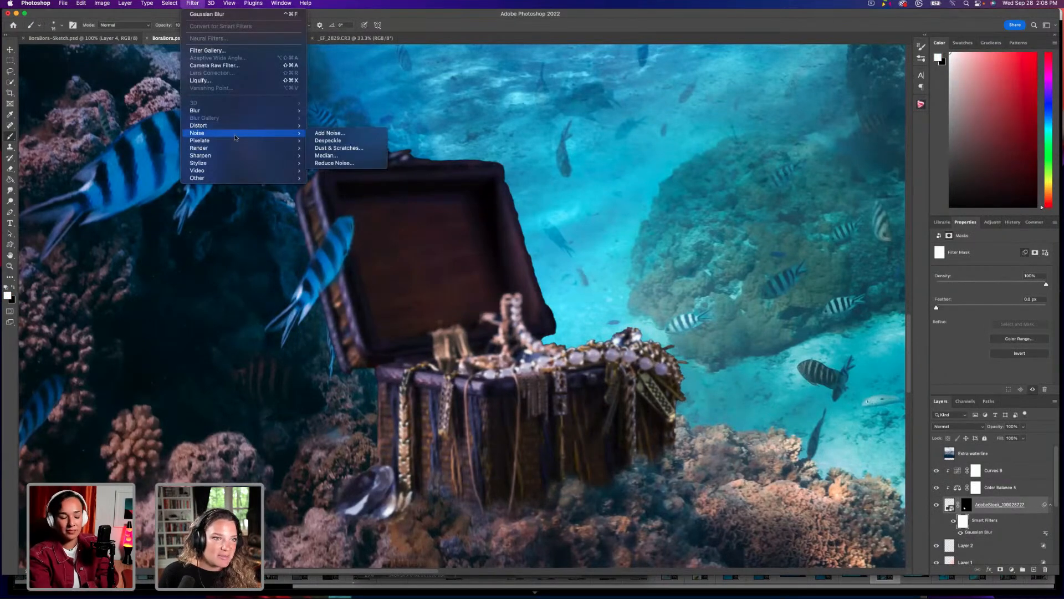
{"action": "left_click", "coordinate": [347, 135]}
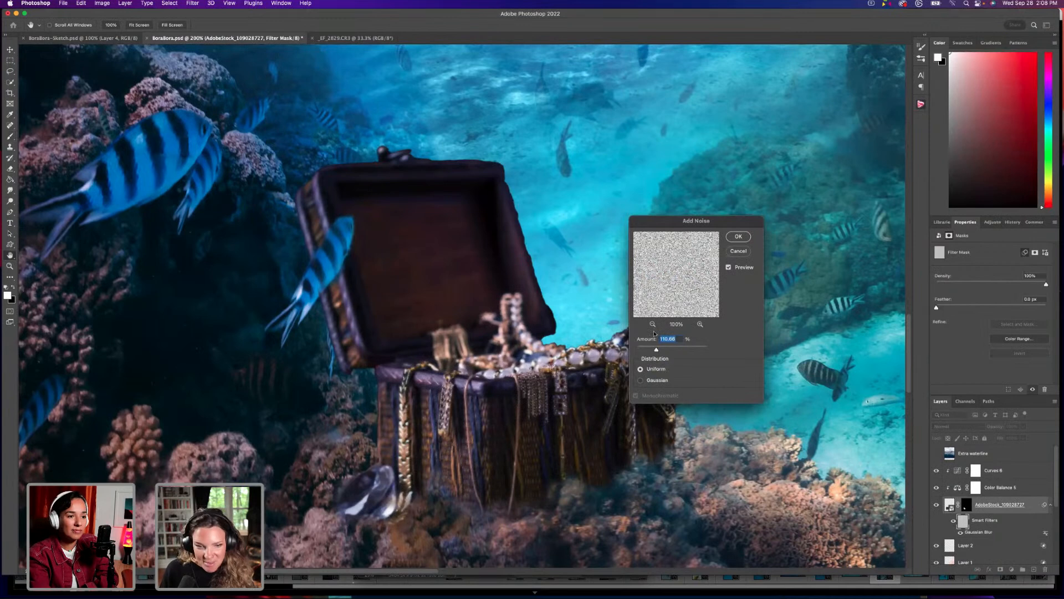
{"action": "left_click", "coordinate": [642, 349]}
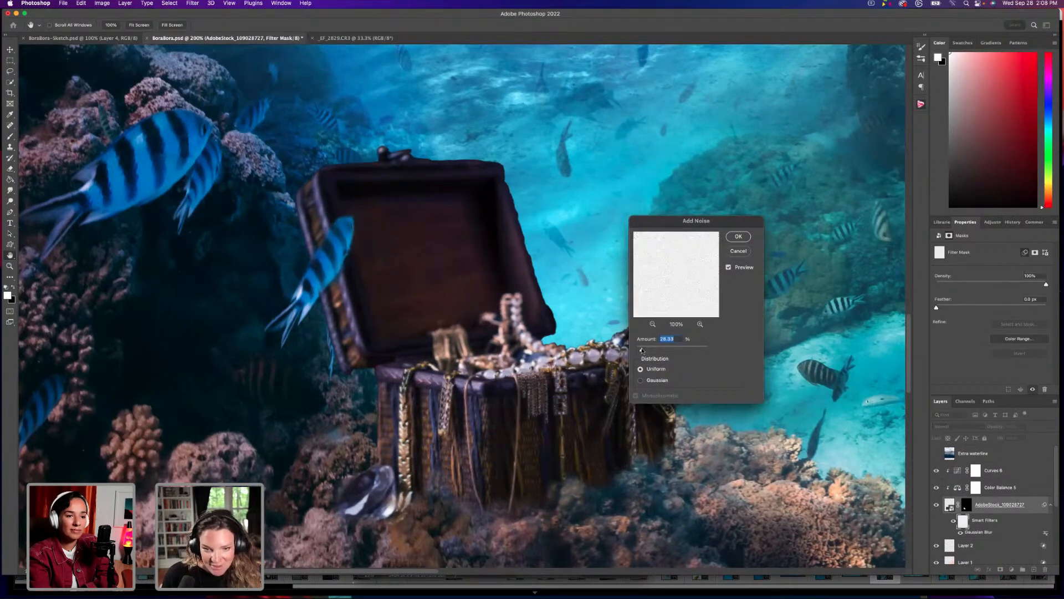
{"action": "left_click_drag", "start_coordinate": [641, 350], "coordinate": [643, 351]}
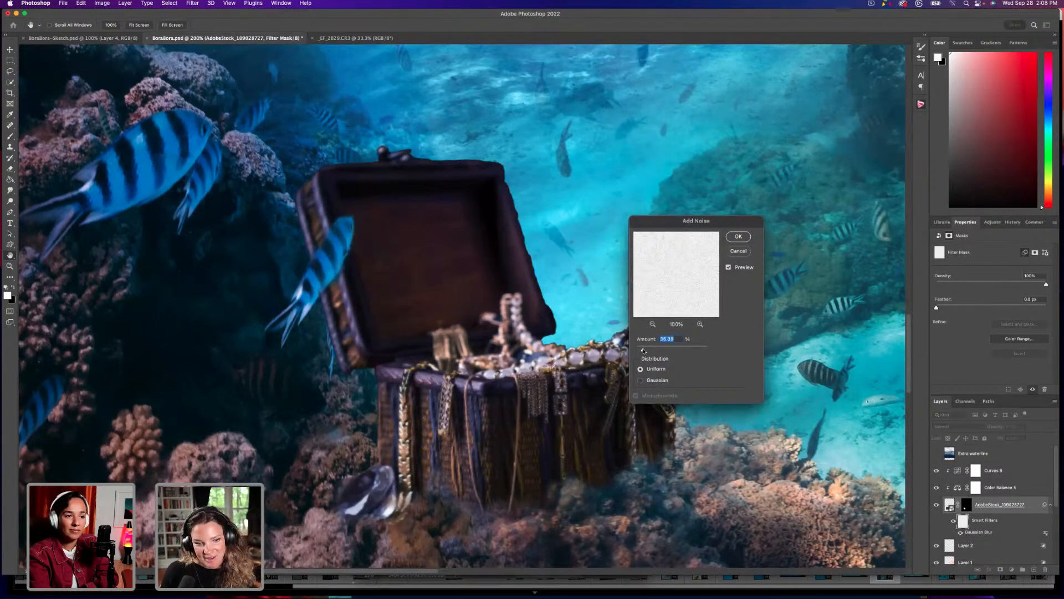
{"action": "left_click", "coordinate": [738, 236]}
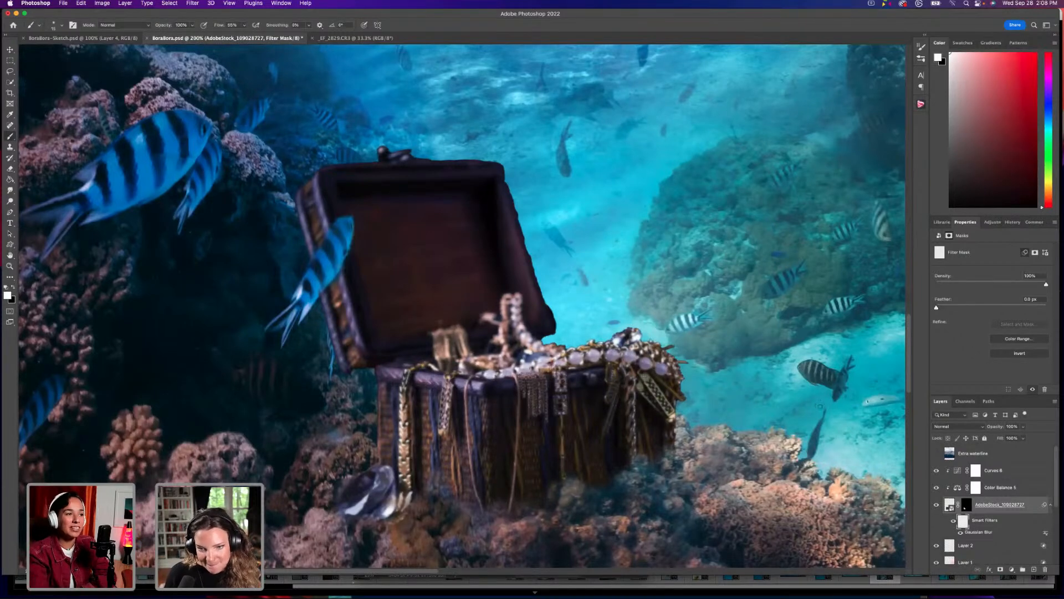
Softly fade the open lid's edge facing the water on the chest's layer mask, using a black brush at 4% flow.
{"action": "left_click", "coordinate": [969, 506]}
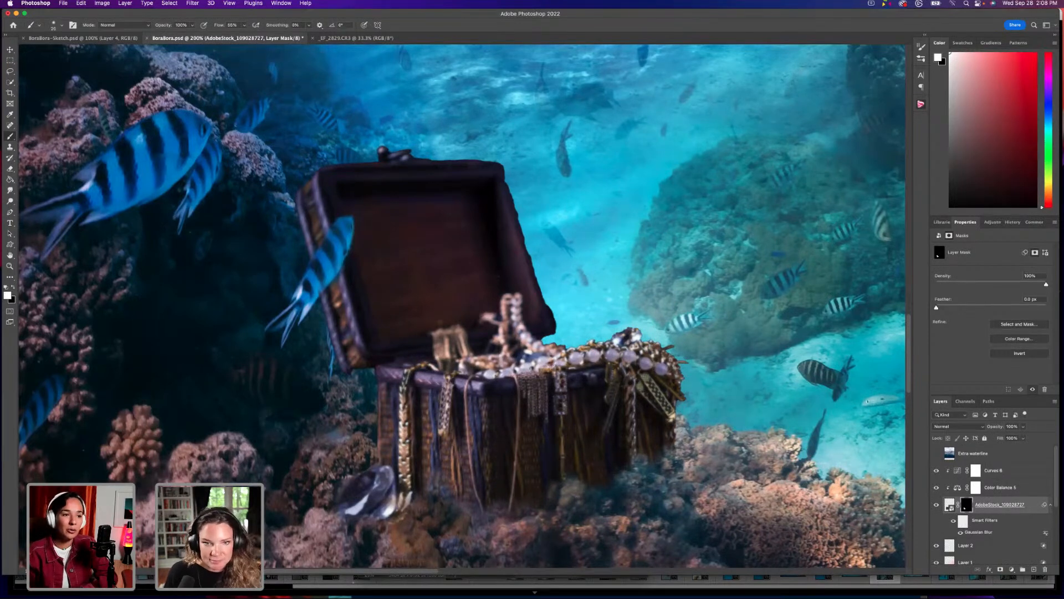
{"action": "left_click", "coordinate": [243, 25]}
{"action": "left_click", "coordinate": [234, 42]}
{"action": "key", "text": "bracketright"}
{"action": "key", "text": "x"}
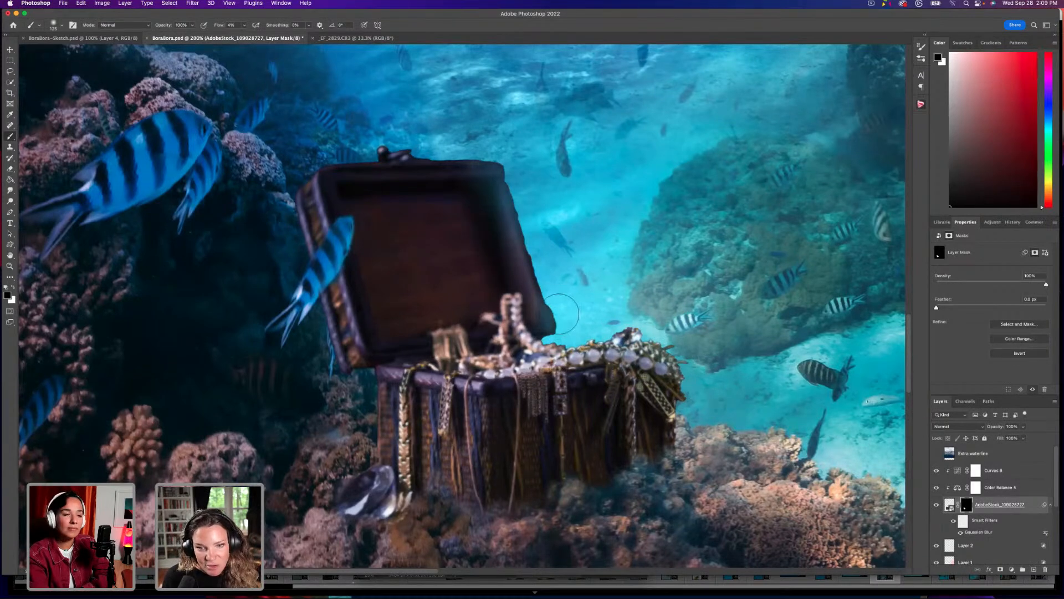
{"action": "key", "text": "bracketleft"}
{"action": "key", "text": "bracketleft"}
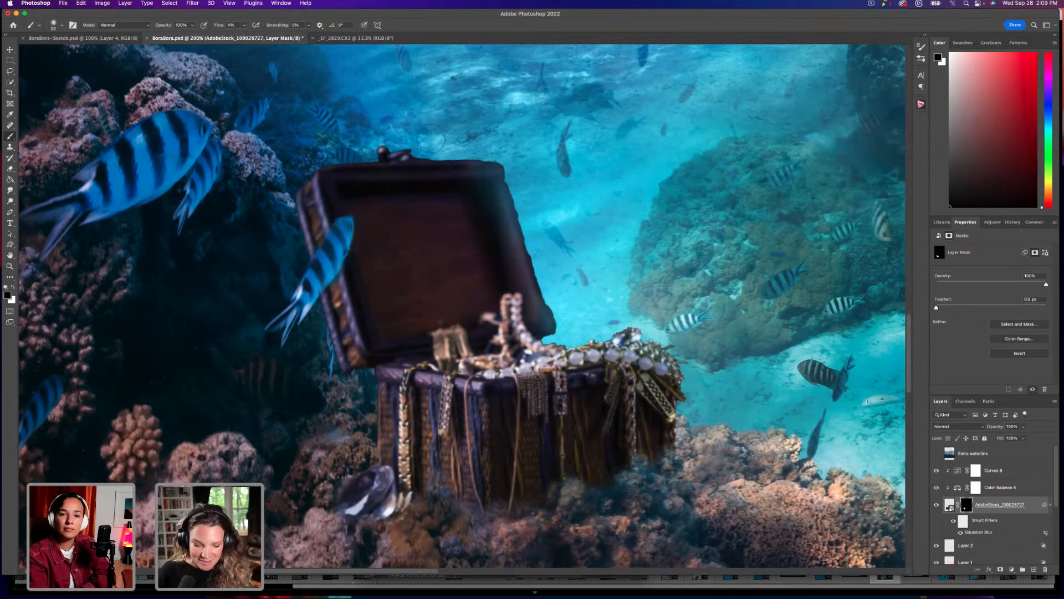
Try reducing the chest layer's opacity to between 70% and 80%, and restore it to 100%.
{"action": "key", "text": "super+minus"}
{"action": "key", "text": "super+minus"}
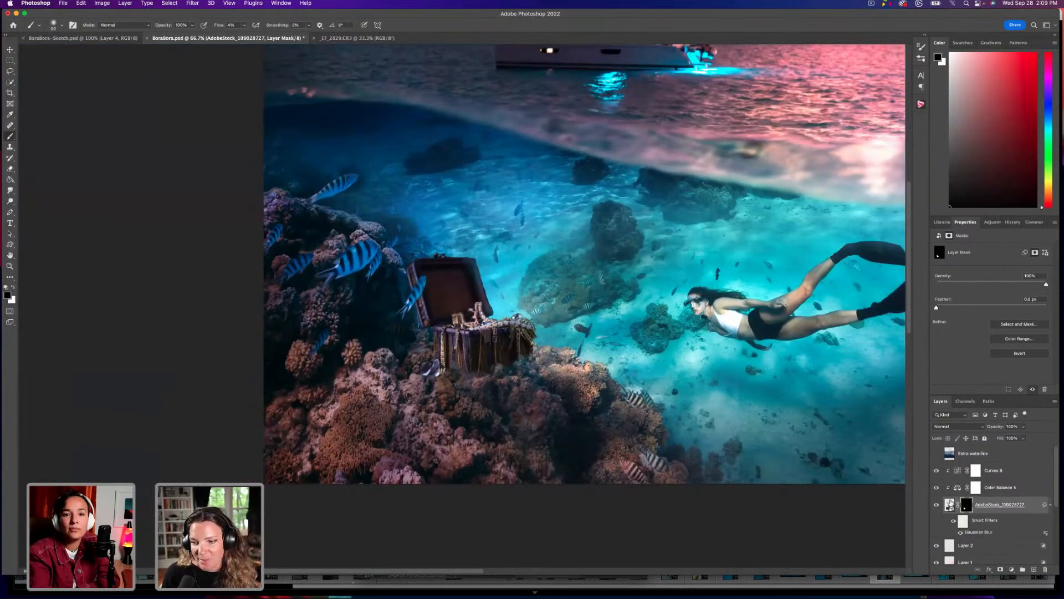
{"action": "left_click", "coordinate": [949, 503]}
{"action": "left_click", "coordinate": [1023, 426]}
{"action": "left_click_drag", "start_coordinate": [1009, 438], "coordinate": [1014, 436]}
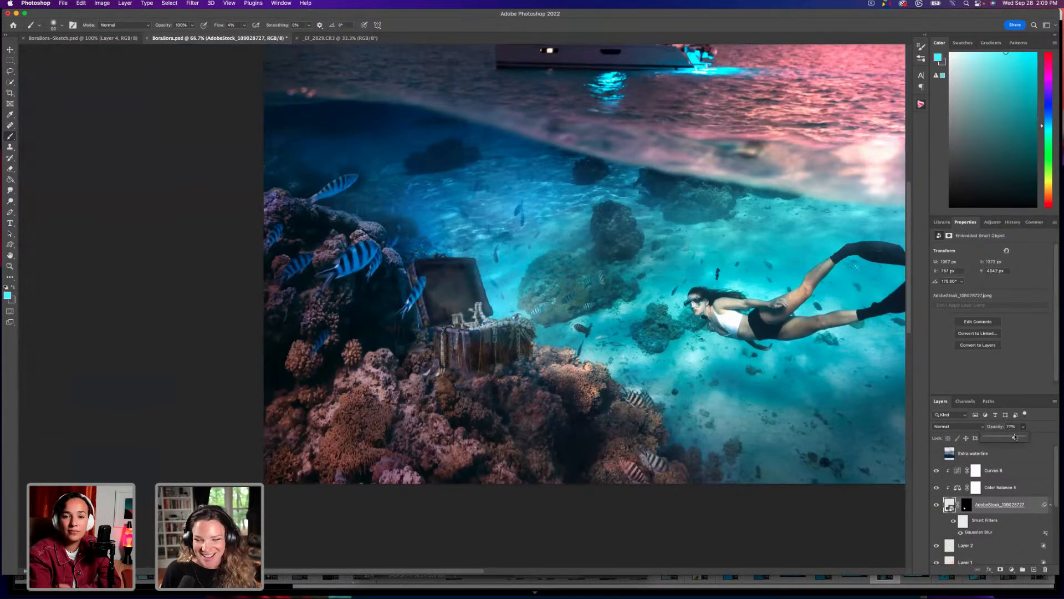
{"action": "left_click_drag", "start_coordinate": [1014, 437], "coordinate": [1014, 437]}
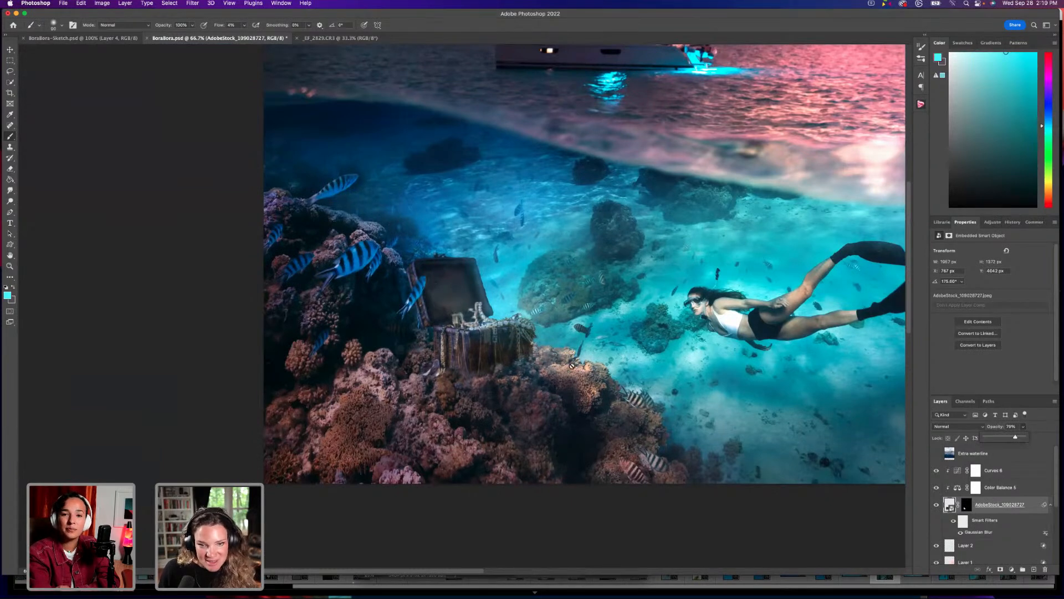
{"action": "left_click_drag", "start_coordinate": [1017, 438], "coordinate": [1030, 444]}
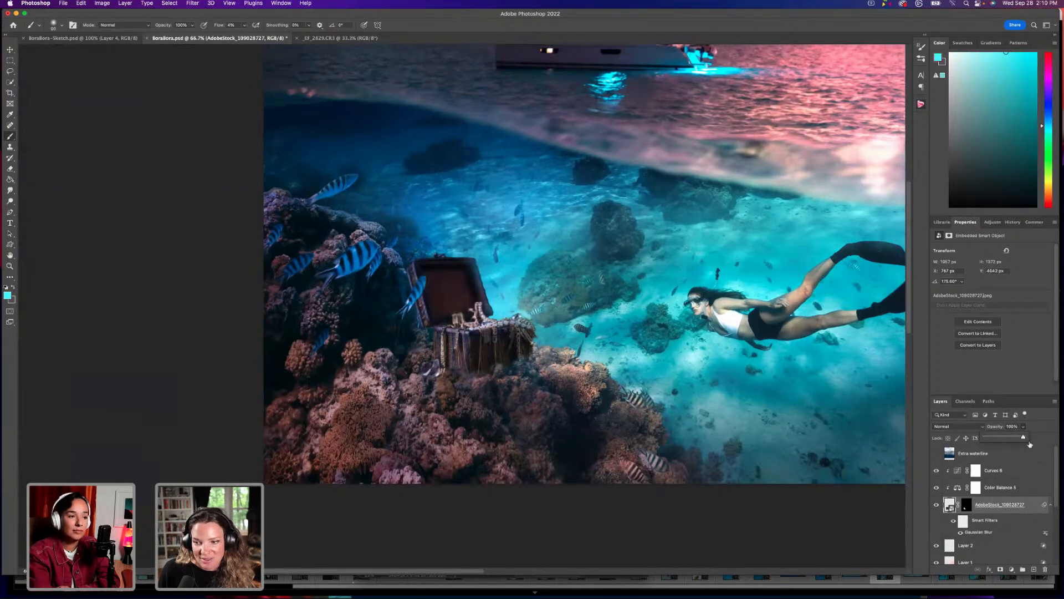
Create a new layer clipped to the chest and brush haze onto the lid with an enlarged brush and the blue sampled from nearby water.
{"action": "left_click", "coordinate": [1034, 569]}
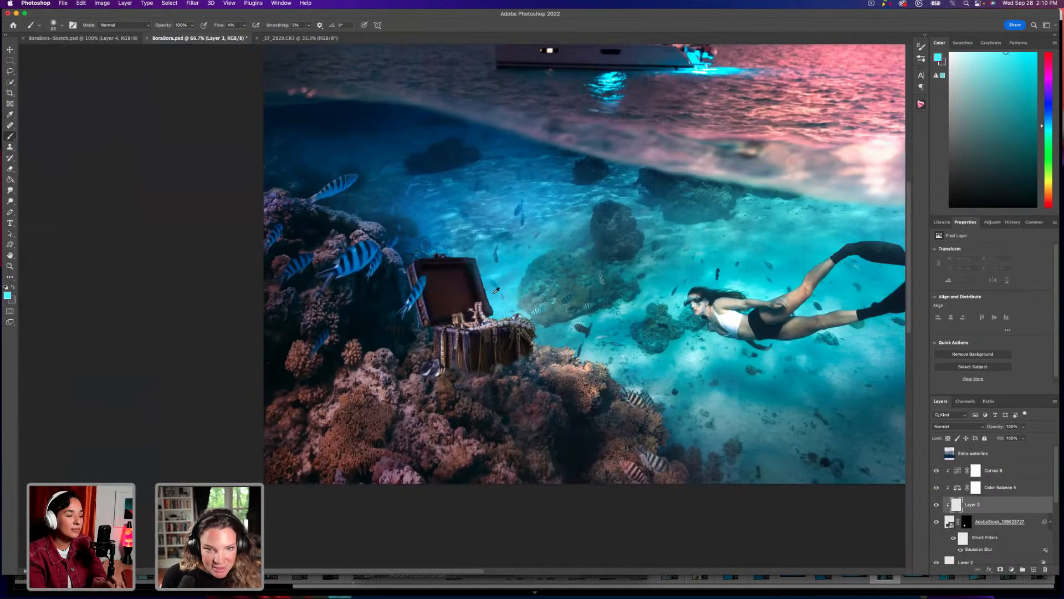
{"action": "left_click", "coordinate": [496, 290], "text": "alt"}
{"action": "key", "text": "bracketright"}
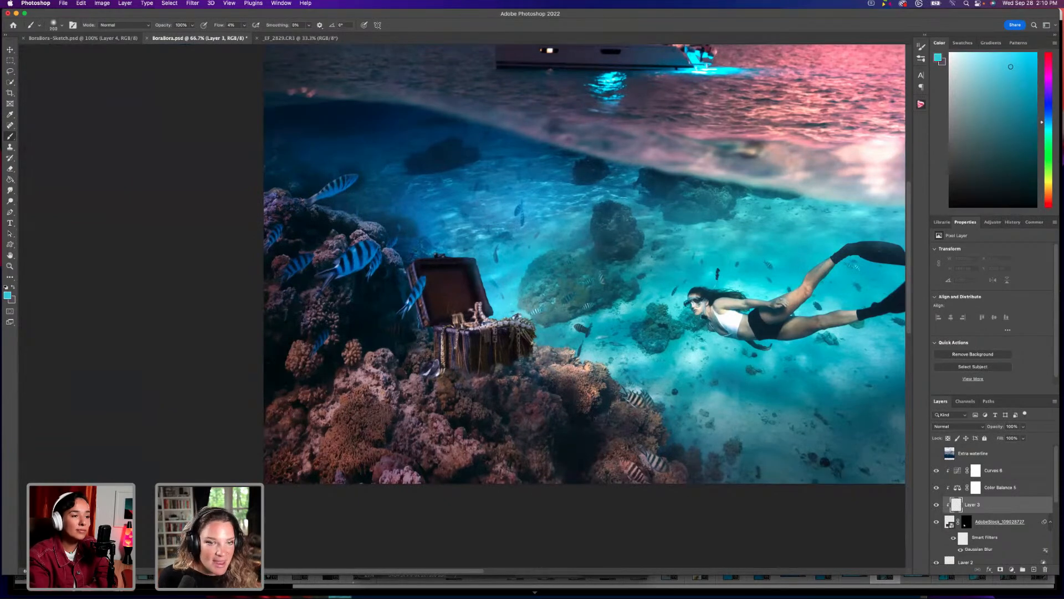
{"action": "key", "text": "bracketright"}
{"action": "key", "text": "bracketright"}
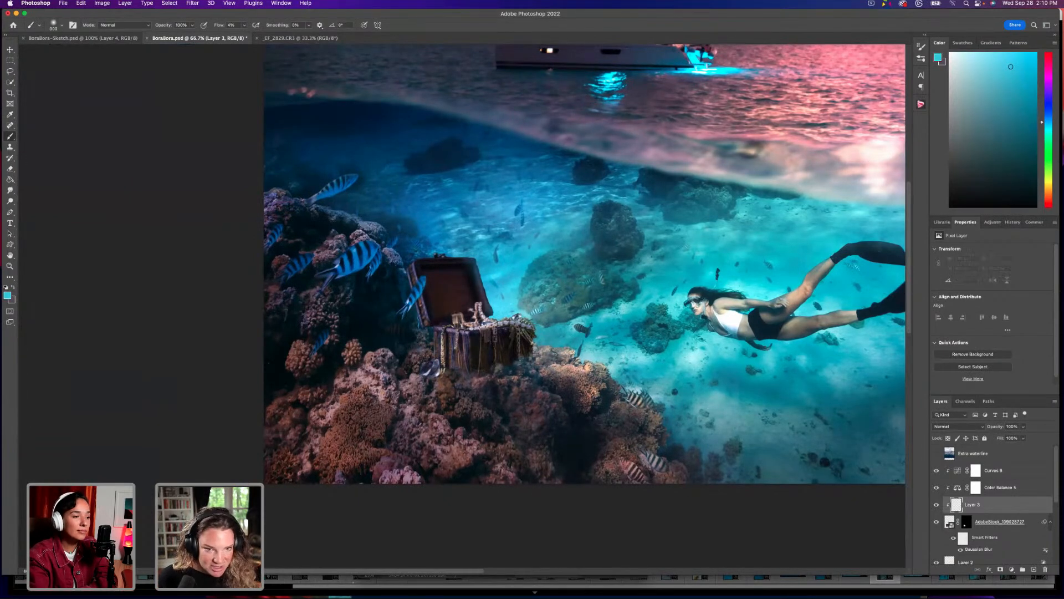
{"action": "left_click", "coordinate": [496, 289], "text": "alt"}
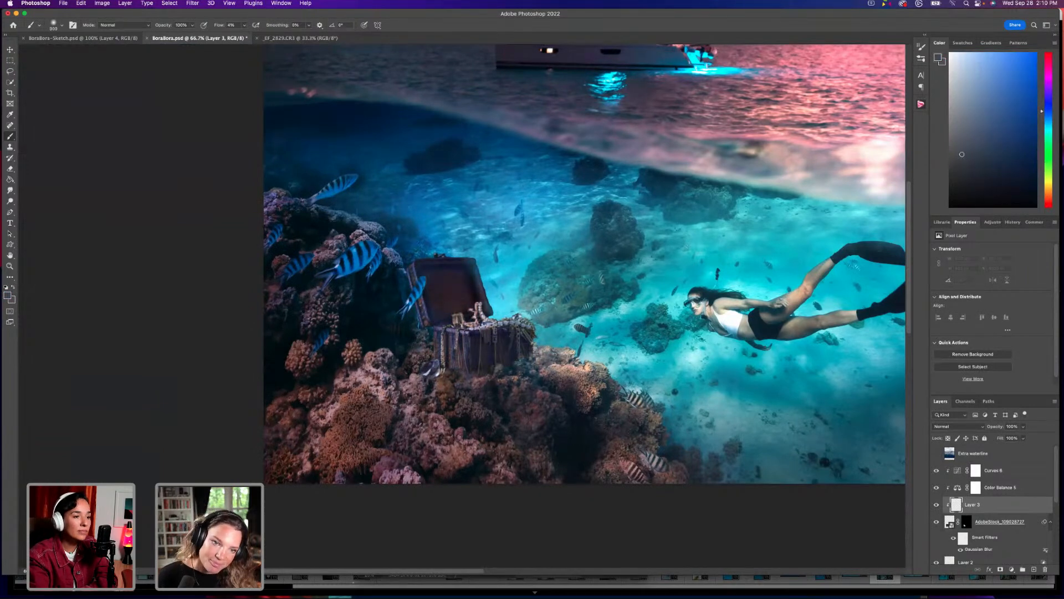
Build up the blue underwater haze over the chest and open lid at 4% flow, resampling colors from the surrounding water and reef.
{"action": "left_click", "coordinate": [516, 294], "text": "alt"}
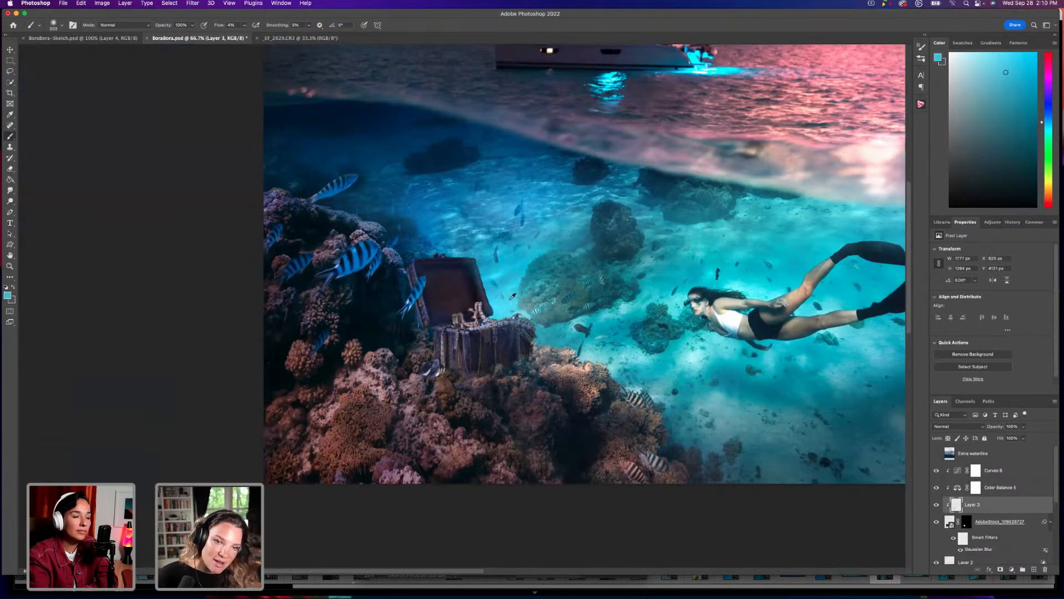
{"action": "left_click", "coordinate": [508, 272], "text": "alt"}
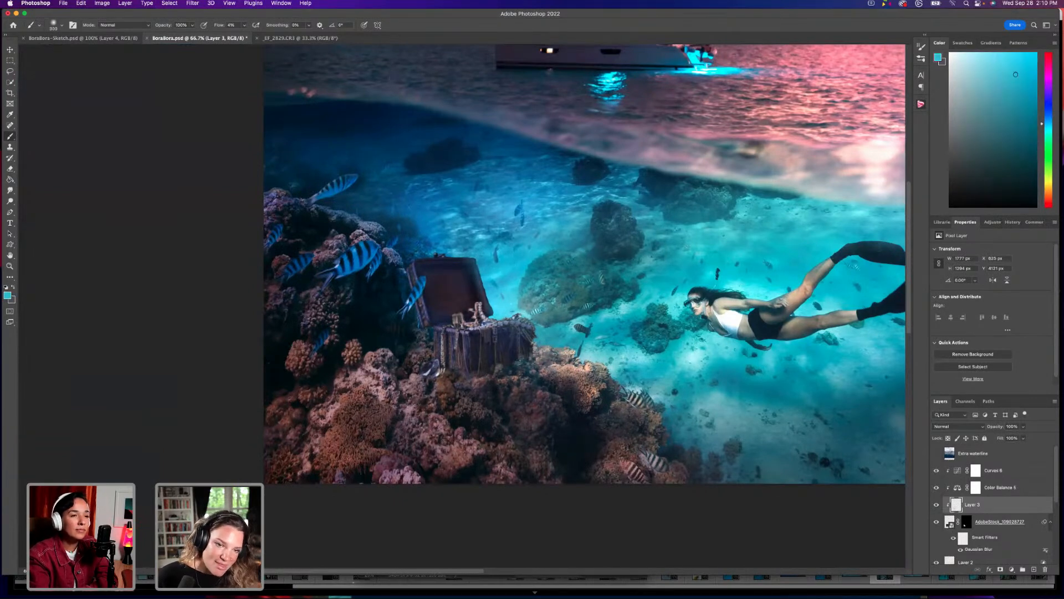
{"action": "left_click", "coordinate": [549, 337], "text": "alt"}
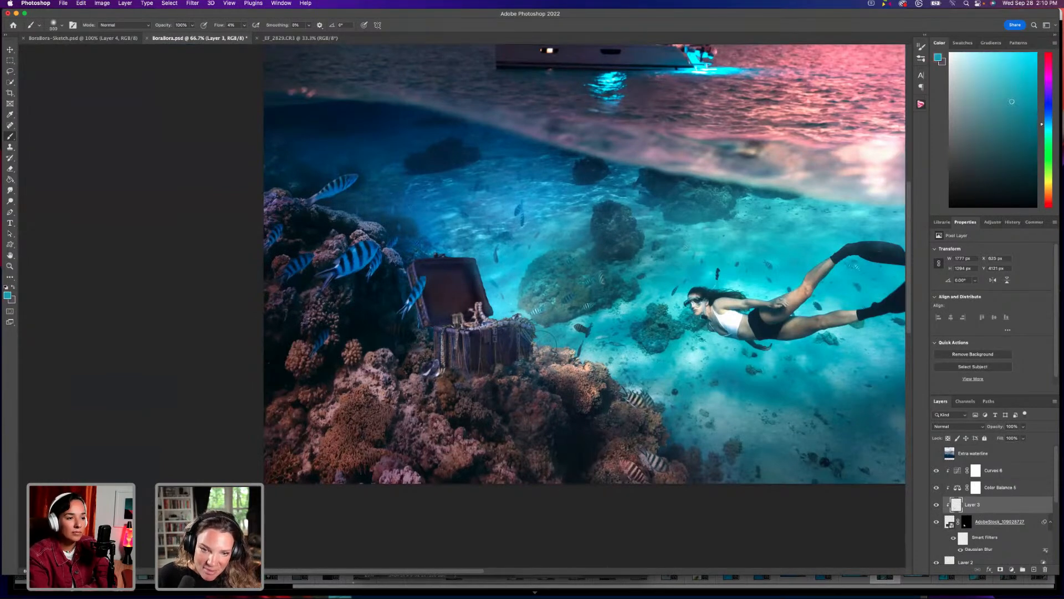
{"action": "mouse_move", "coordinate": [513, 309]}
{"action": "left_mouse_down"}
{"action": "mouse_move", "coordinate": [540, 331]}
{"action": "mouse_move", "coordinate": [456, 255]}
{"action": "left_mouse_up"}
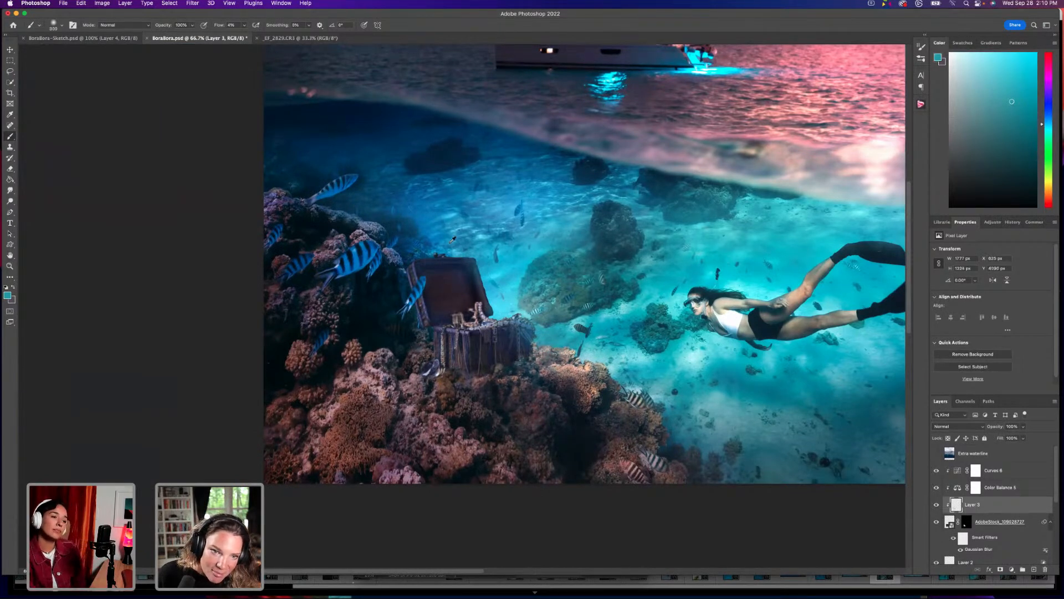
{"action": "left_click", "coordinate": [486, 255], "text": "alt"}
{"action": "key", "text": "d"}
{"action": "left_click", "coordinate": [455, 383], "text": "alt"}
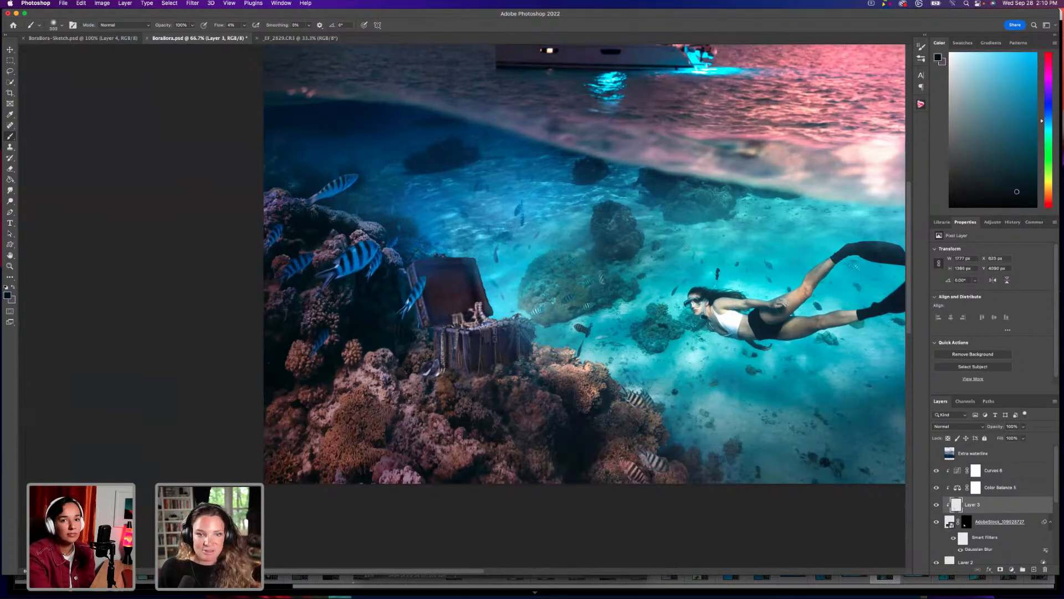
{"action": "left_click", "coordinate": [515, 265], "text": "alt"}
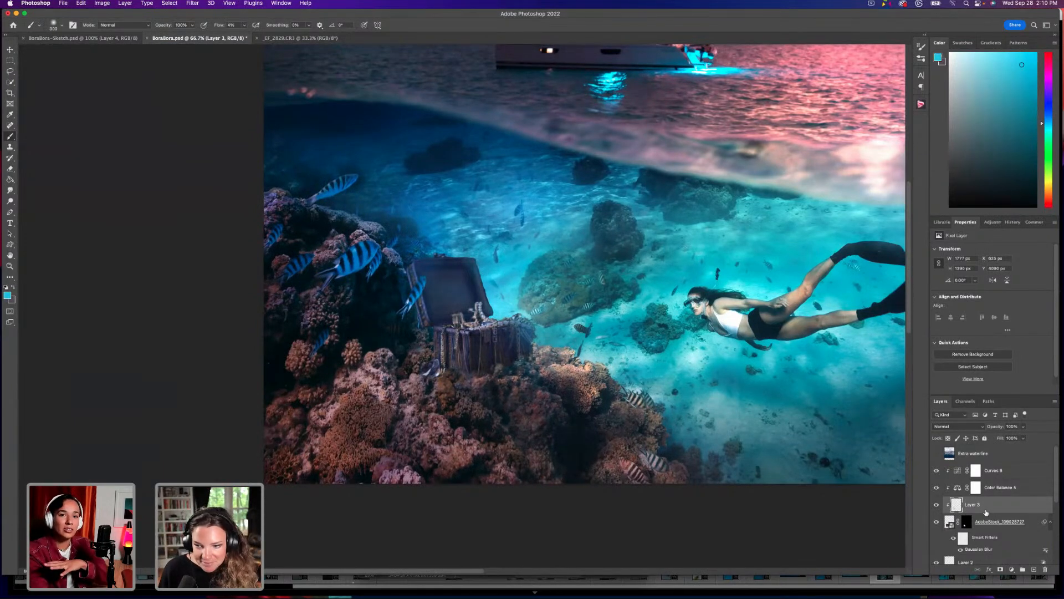
Add a new unclipped layer above Curves 6 and set its blend mode to Color Dodge.
{"action": "left_click", "coordinate": [962, 473]}
{"action": "left_click", "coordinate": [1033, 569]}
{"action": "left_click", "coordinate": [843, 354], "text": "alt"}
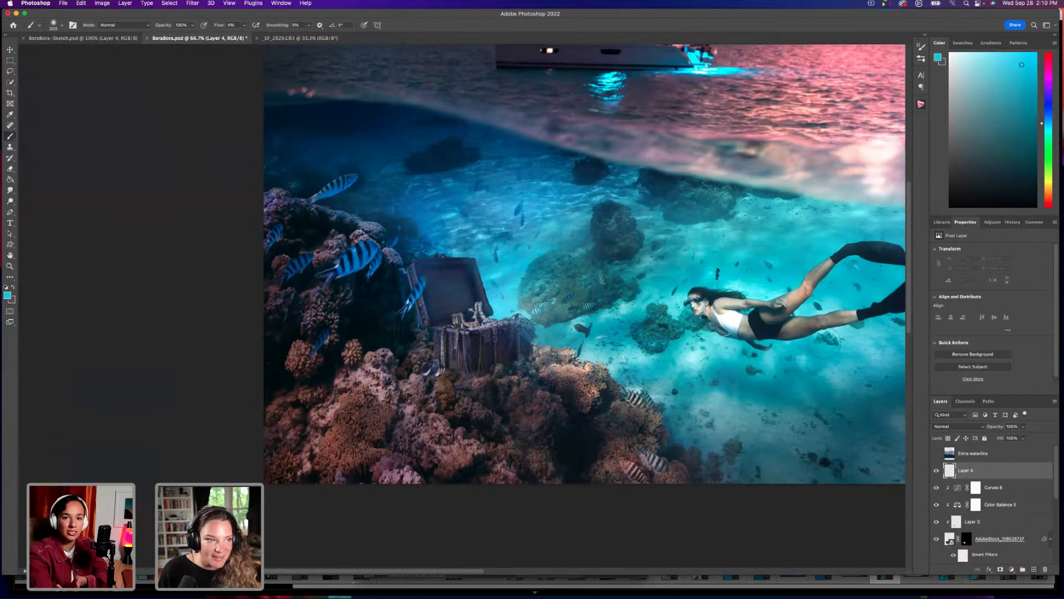
{"action": "left_click", "coordinate": [971, 427]}
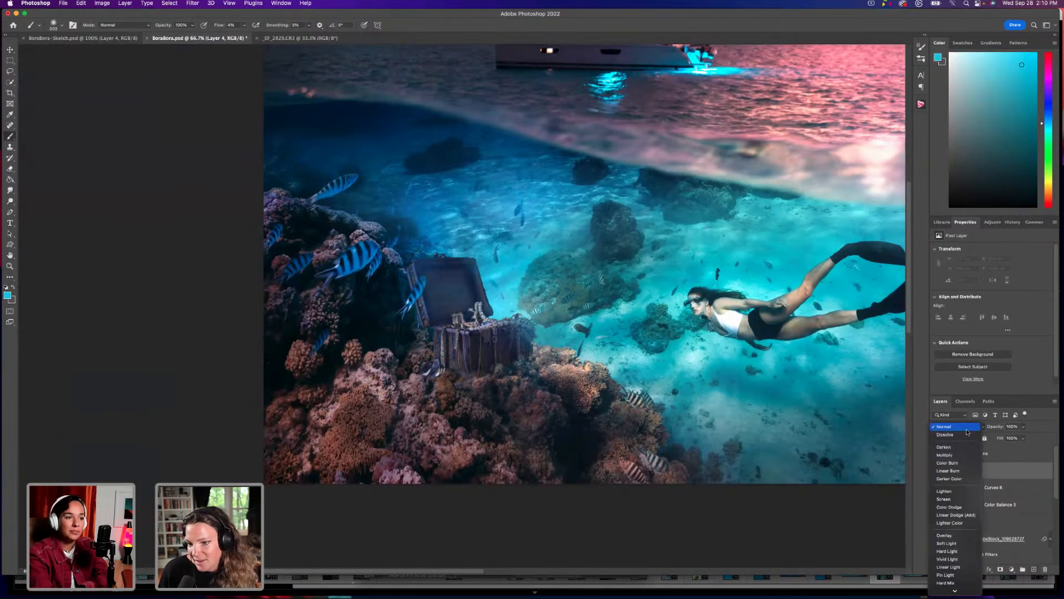
{"action": "left_click", "coordinate": [953, 503]}
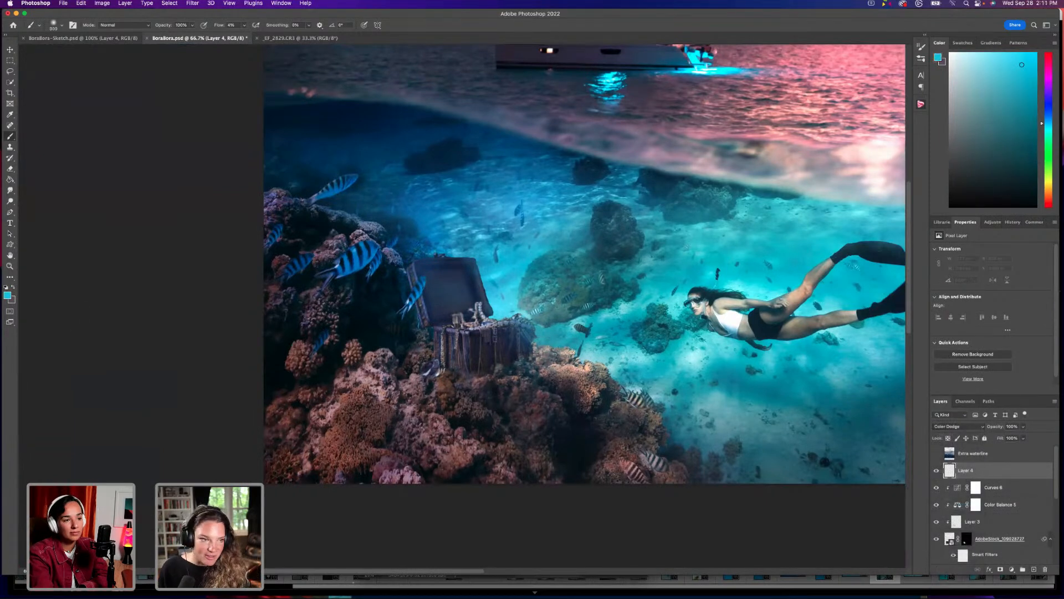
Set the background color to a light golden orange and return to the Brush tool.
{"action": "left_click", "coordinate": [12, 299]}
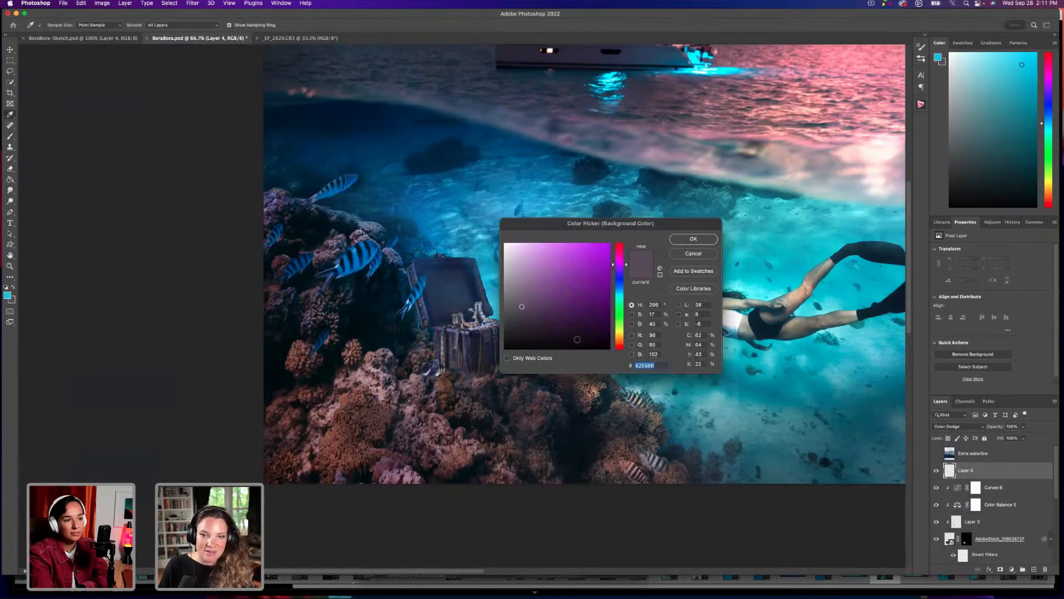
{"action": "left_click", "coordinate": [620, 332]}
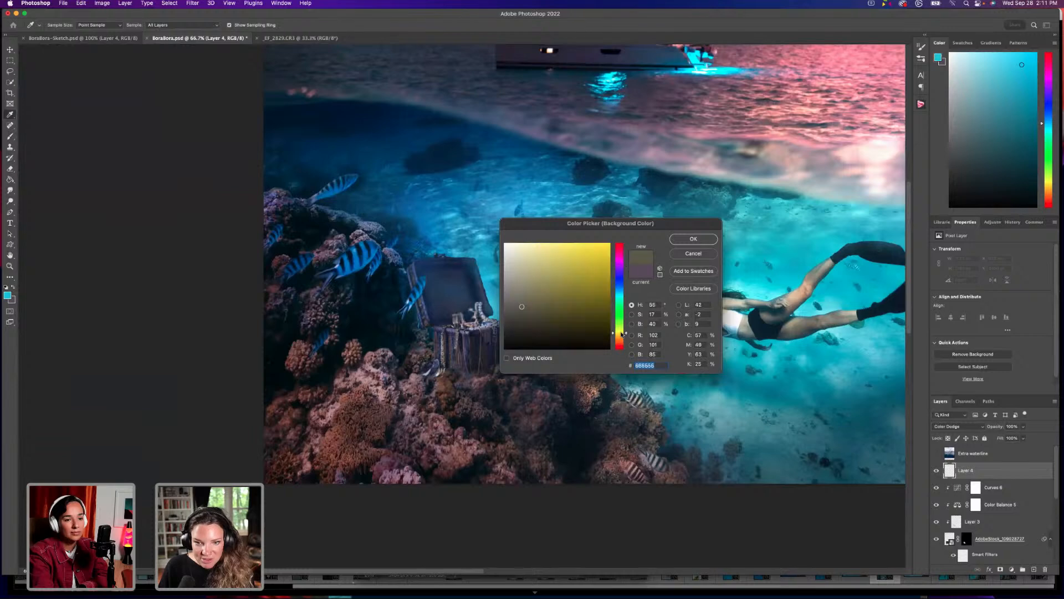
{"action": "left_click", "coordinate": [620, 335]}
{"action": "left_click", "coordinate": [571, 246]}
{"action": "left_click", "coordinate": [693, 239]}
{"action": "key", "text": "b"}
Brush over the open side of the chest on the Color Dodge layer, switching from cyan to the golden color for the treasure.
{"action": "left_click_drag", "start_coordinate": [509, 278], "coordinate": [485, 301]}
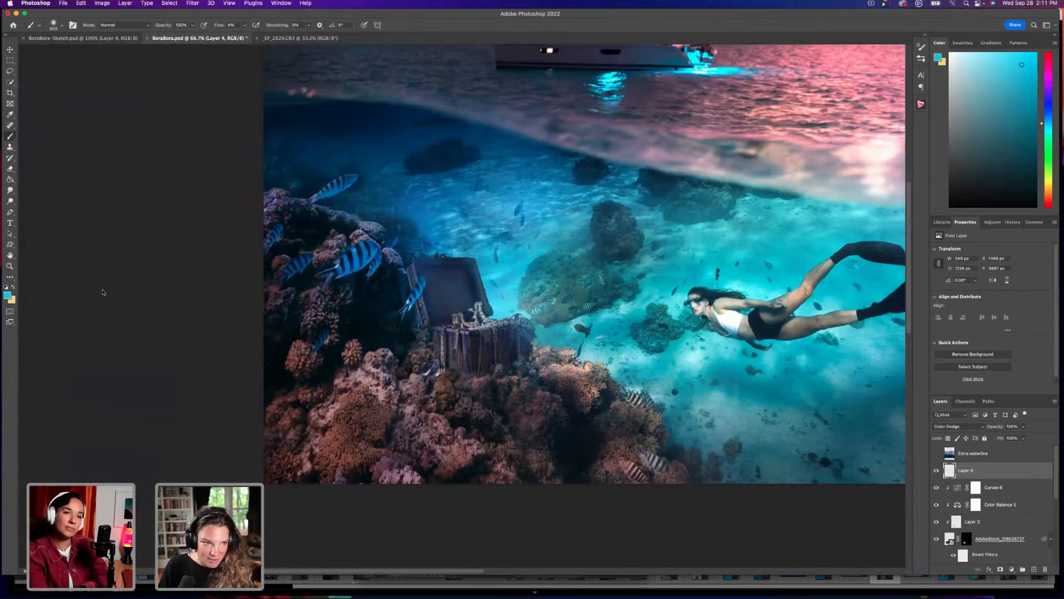
{"action": "key", "text": "x"}
{"action": "mouse_move", "coordinate": [478, 265]}
{"action": "left_mouse_down"}
{"action": "mouse_move", "coordinate": [469, 318]}
{"action": "mouse_move", "coordinate": [510, 329]}
{"action": "left_mouse_up"}
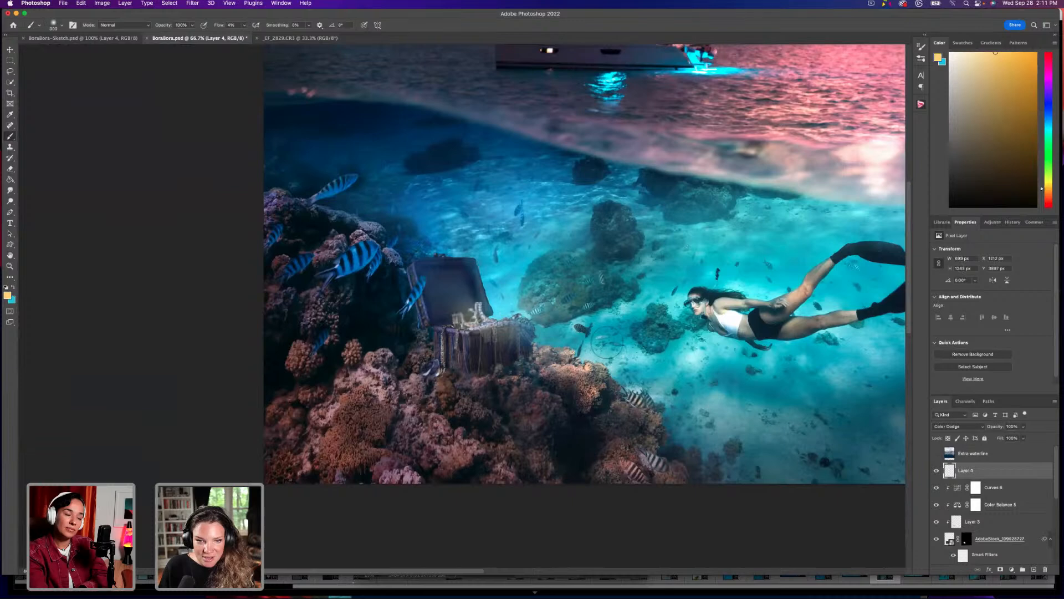
Turn off Transparency Shapes Layer for the Color Dodge layer and brush a brighter golden glow across the treasure with a smaller brush.
{"action": "double_click", "coordinate": [981, 472]}
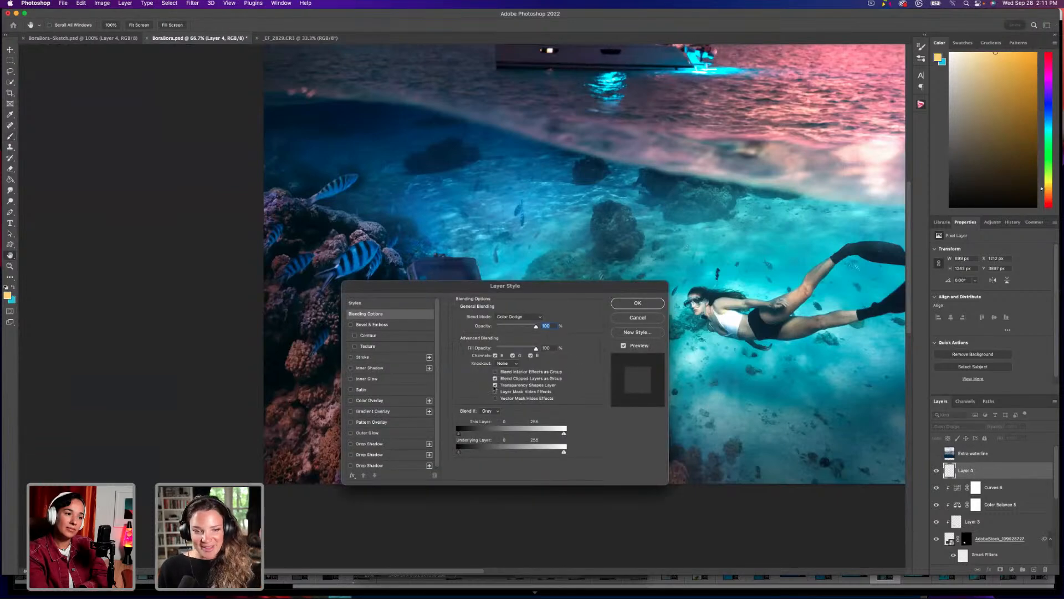
{"action": "left_click", "coordinate": [638, 303]}
{"action": "mouse_move", "coordinate": [488, 316]}
{"action": "left_mouse_down"}
{"action": "mouse_move", "coordinate": [546, 312]}
{"action": "mouse_move", "coordinate": [482, 321]}
{"action": "mouse_move", "coordinate": [499, 261]}
{"action": "mouse_move", "coordinate": [454, 325]}
{"action": "mouse_move", "coordinate": [494, 326]}
{"action": "left_mouse_up"}
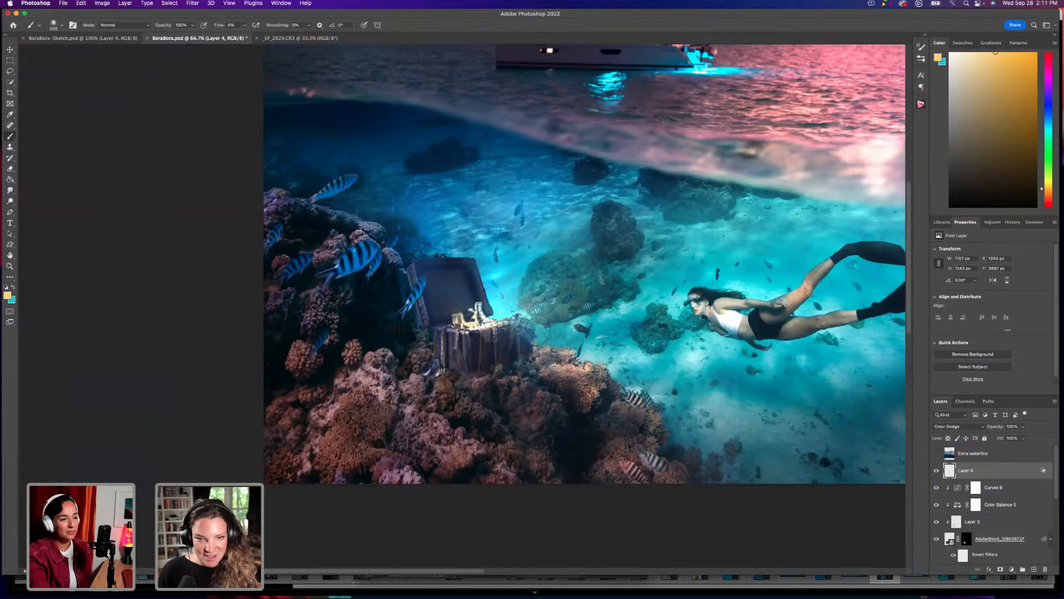
{"action": "key", "text": "super+z"}
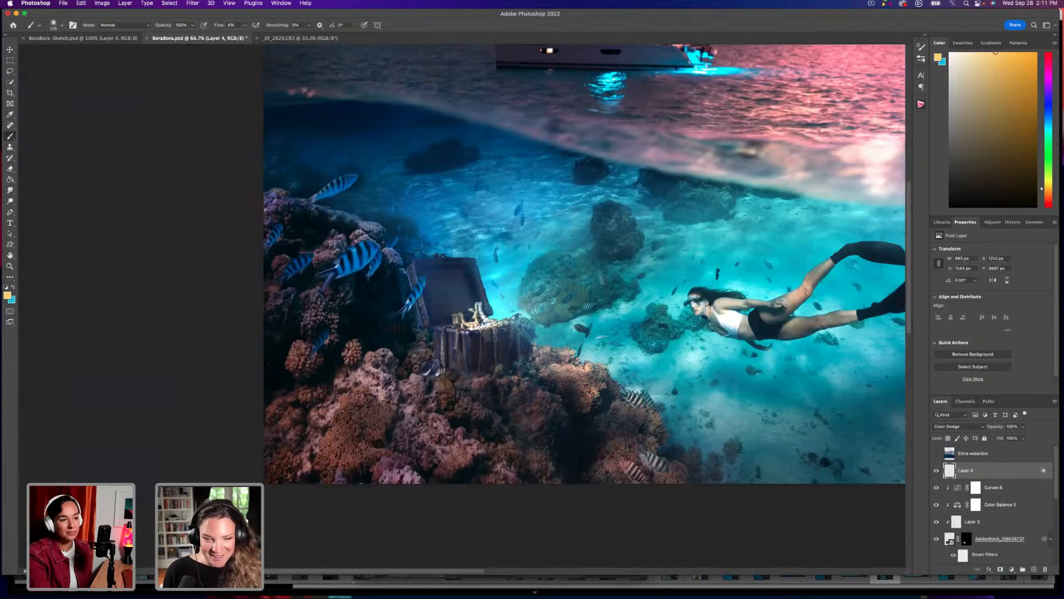
{"action": "mouse_move", "coordinate": [513, 324]}
{"action": "left_mouse_down"}
{"action": "mouse_move", "coordinate": [459, 325]}
{"action": "mouse_move", "coordinate": [476, 312]}
{"action": "mouse_move", "coordinate": [510, 322]}
{"action": "mouse_move", "coordinate": [466, 297]}
{"action": "mouse_move", "coordinate": [475, 315]}
{"action": "mouse_move", "coordinate": [459, 318]}
{"action": "left_mouse_up"}
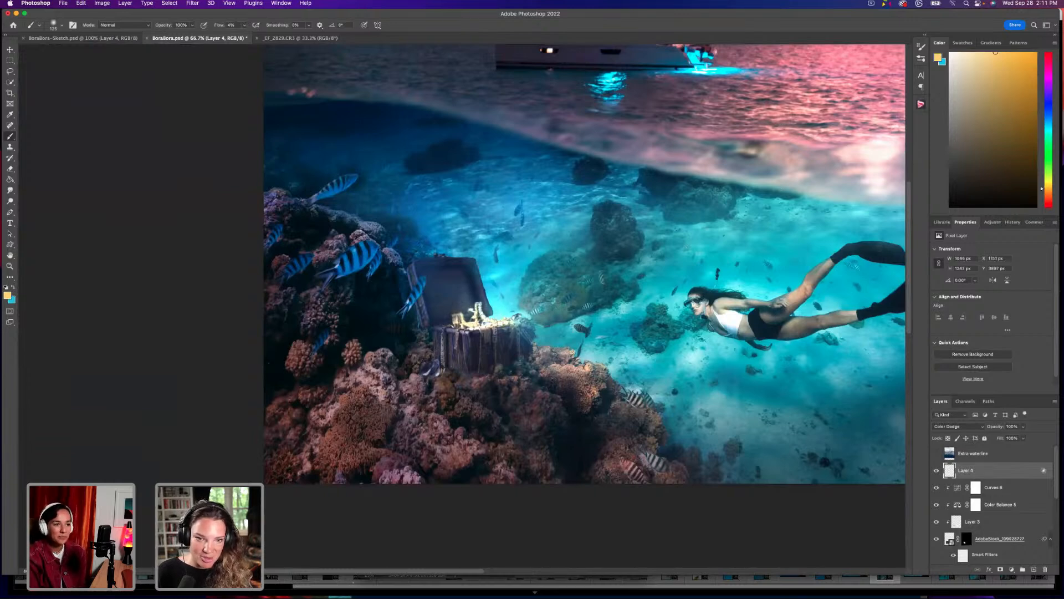
Add another layer above the glow and brush soft golden light spilling from the treasure into the water with an enlarged brush.
{"action": "left_click", "coordinate": [1033, 570]}
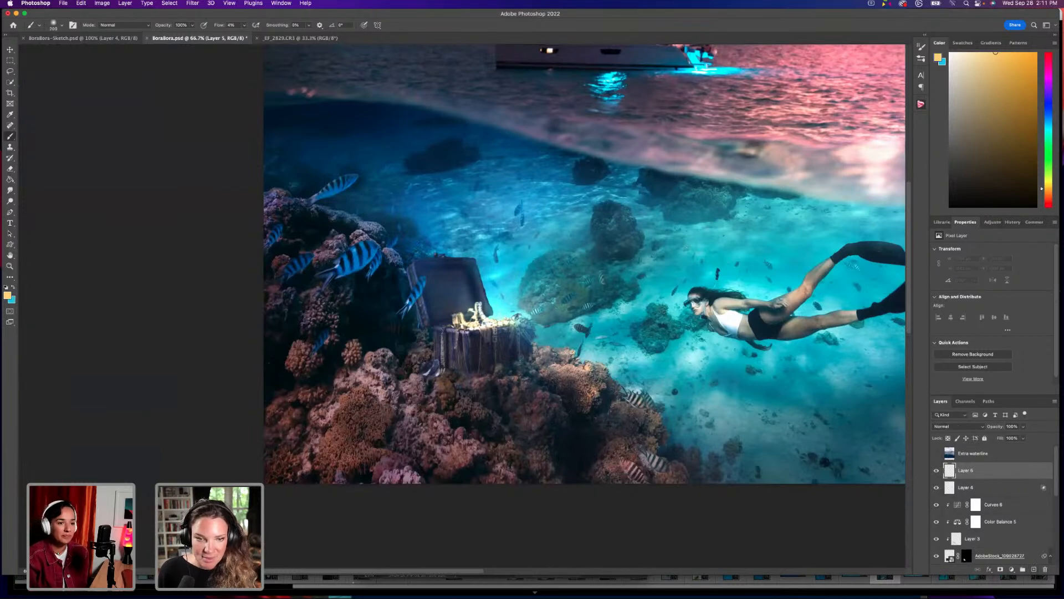
{"action": "mouse_move", "coordinate": [466, 324]}
{"action": "left_mouse_down"}
{"action": "mouse_move", "coordinate": [475, 288]}
{"action": "mouse_move", "coordinate": [477, 310]}
{"action": "mouse_move", "coordinate": [461, 322]}
{"action": "mouse_move", "coordinate": [495, 309]}
{"action": "mouse_move", "coordinate": [577, 213]}
{"action": "left_mouse_up"}
{"action": "key", "text": "bracketright"}
{"action": "key", "text": "bracketright"}
{"action": "left_click_drag", "start_coordinate": [491, 303], "coordinate": [577, 284]}
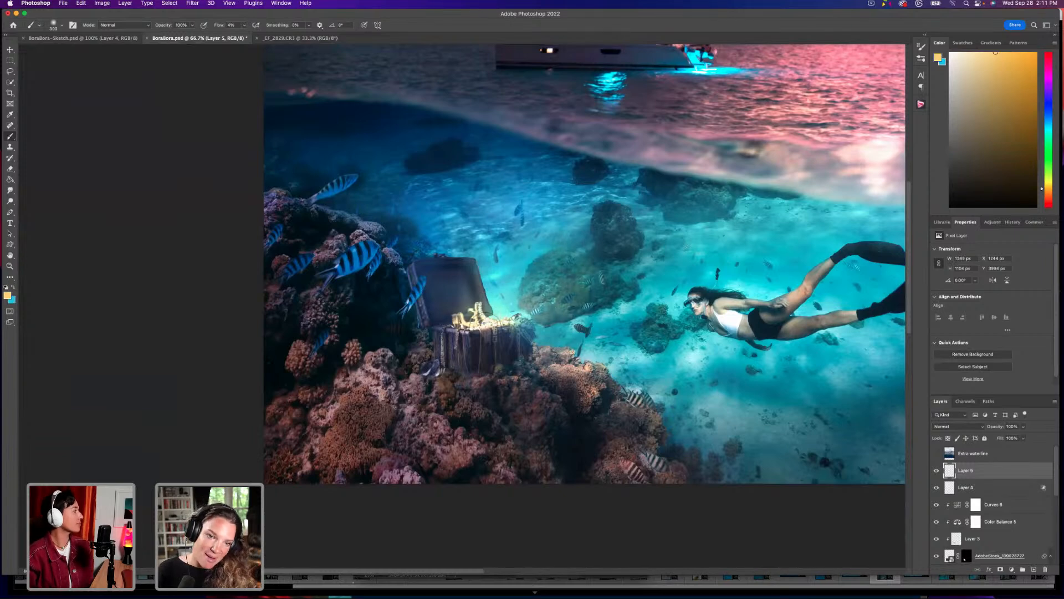
{"action": "mouse_move", "coordinate": [674, 247]}
{"action": "left_mouse_down"}
{"action": "mouse_move", "coordinate": [666, 288]}
{"action": "mouse_move", "coordinate": [625, 313]}
{"action": "mouse_move", "coordinate": [890, 369]}
{"action": "left_mouse_up"}
Set the light spill layer's blend mode to Overlay and extend the golden light around the treasure's water-facing edge.
{"action": "left_click", "coordinate": [951, 426]}
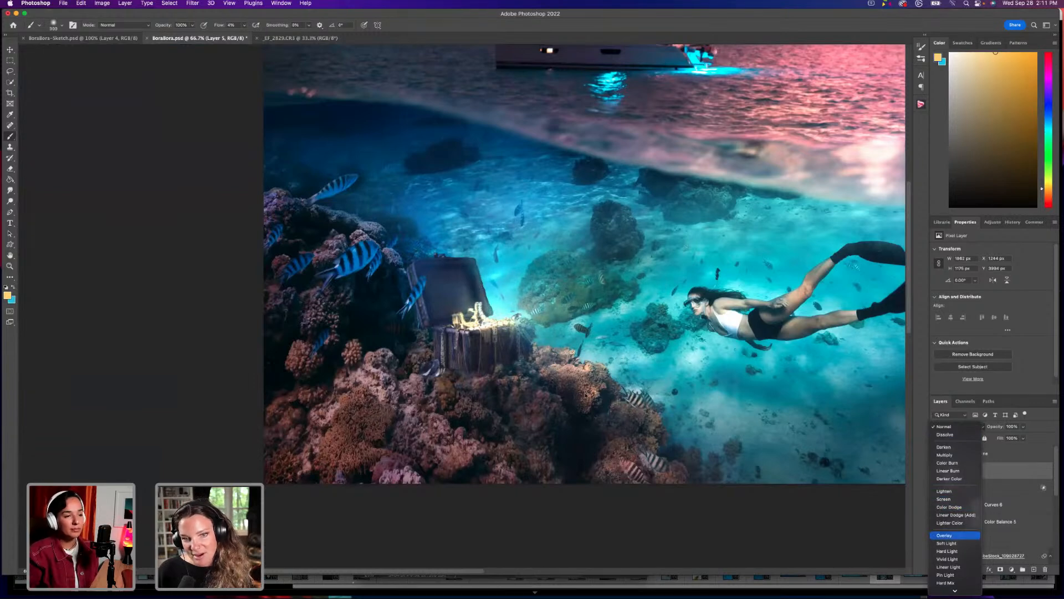
{"action": "left_click", "coordinate": [945, 535]}
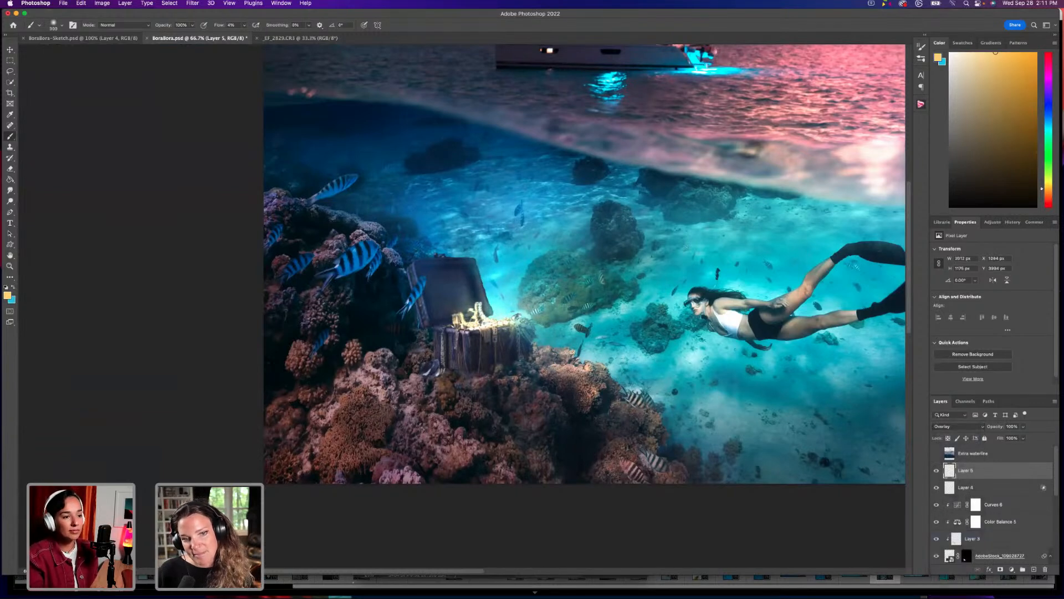
{"action": "left_click_drag", "start_coordinate": [524, 315], "coordinate": [503, 308]}
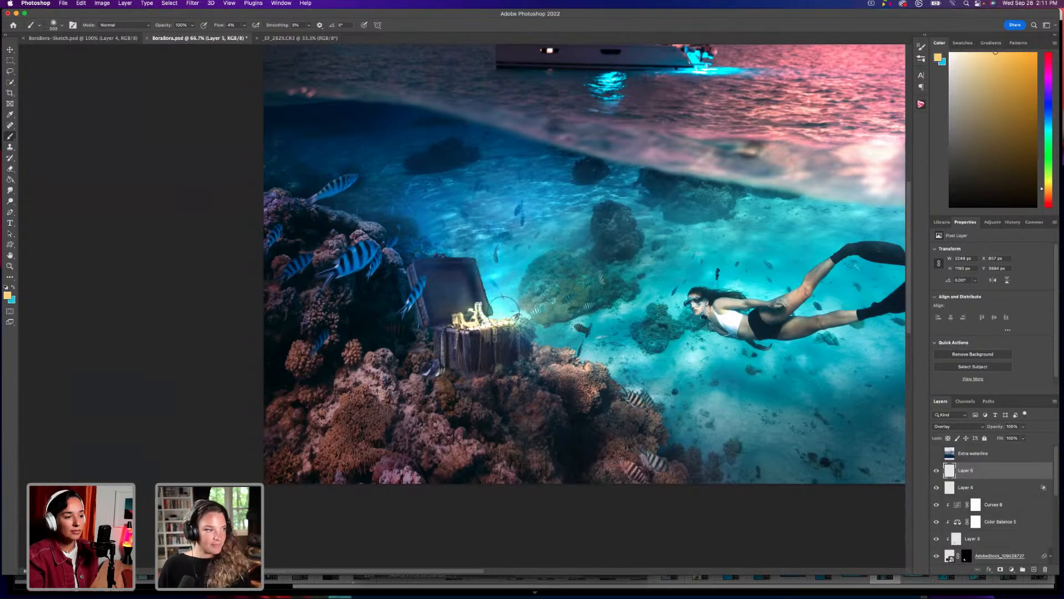
Examine the treasure's golden glow at several zoom levels and compare the composite with and without the Overlay light spill layer.
{"action": "key", "text": "super+minus"}
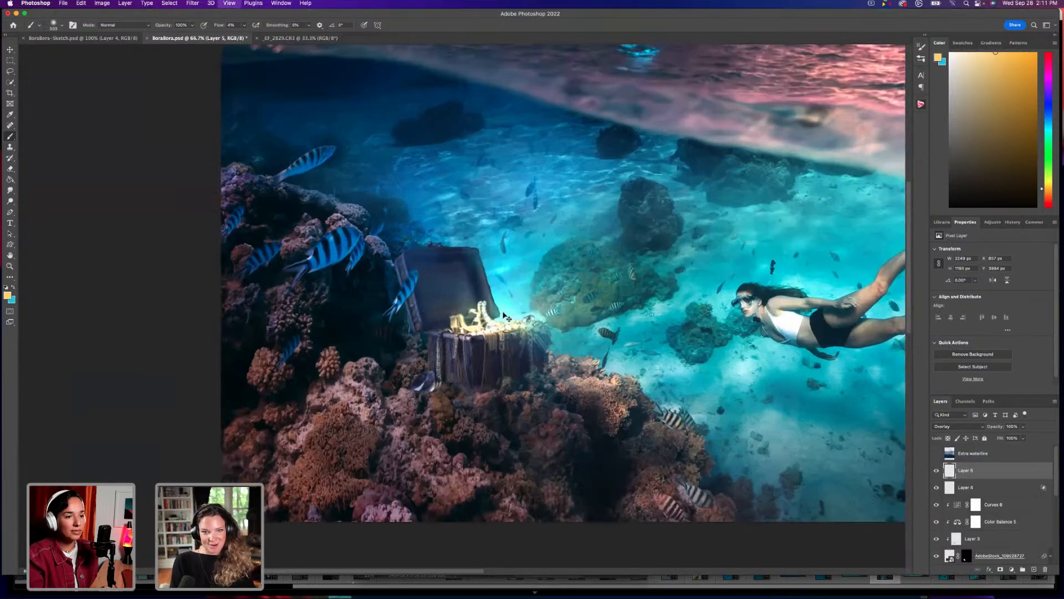
{"action": "key", "text": "super+minus"}
{"action": "key", "text": "super+plus"}
{"action": "scroll", "coordinate": [504, 316], "scroll_direction": "up", "scroll_amount": 2}
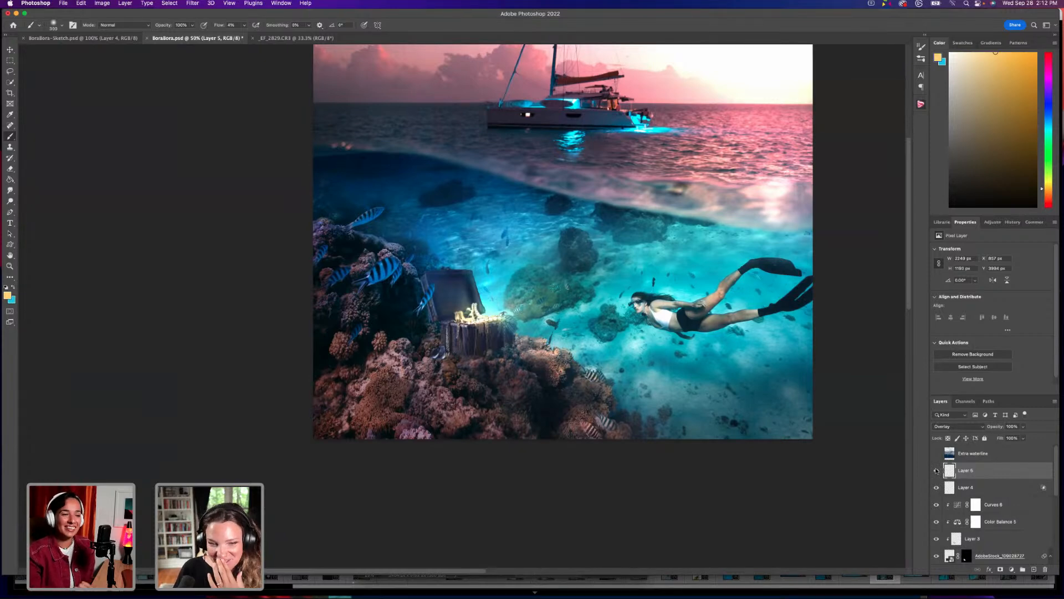
{"action": "key", "text": "super+plus"}
{"action": "key", "text": "super+plus"}
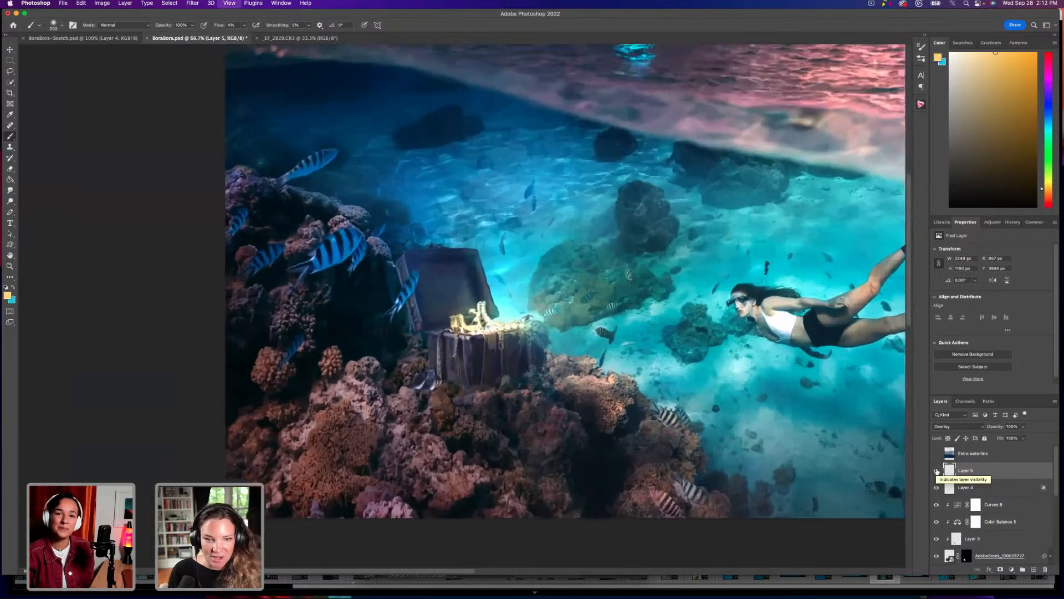
{"action": "key", "text": "super+plus"}
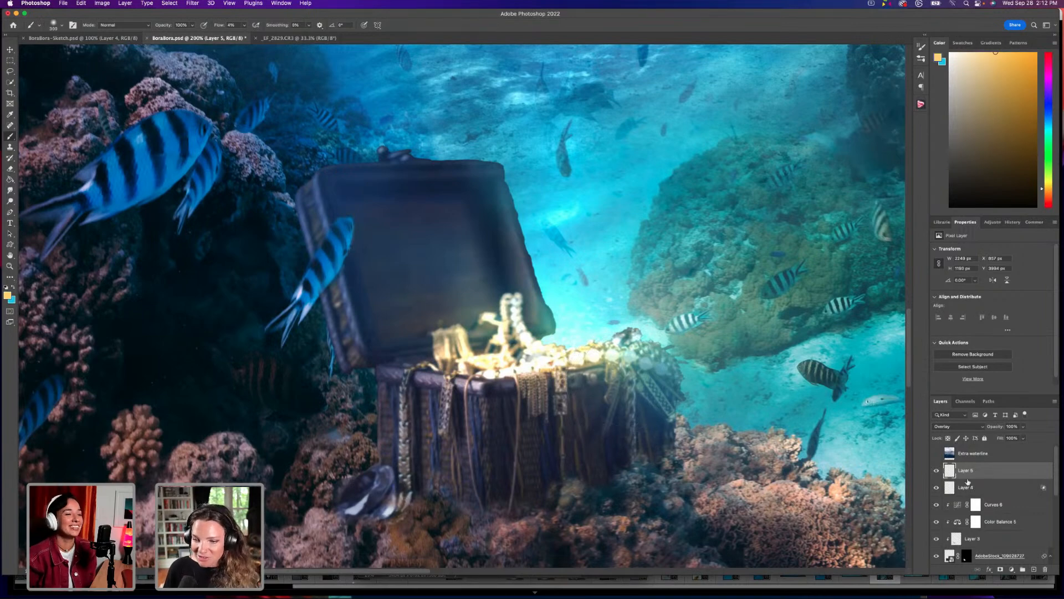
{"action": "left_click", "coordinate": [937, 471]}
{"action": "left_click", "coordinate": [938, 473]}
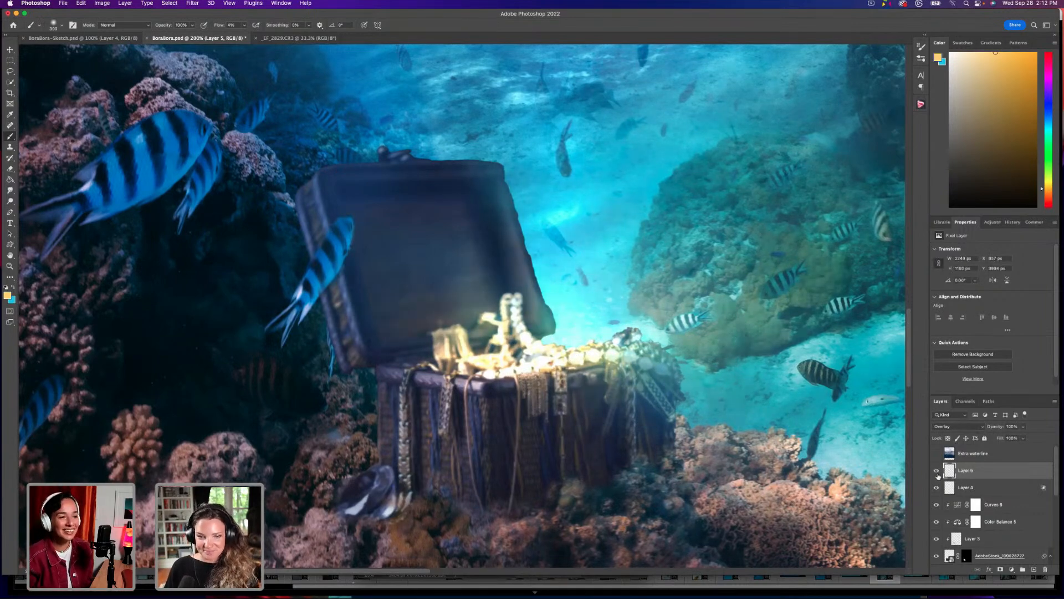
{"action": "key", "text": "super+minus"}
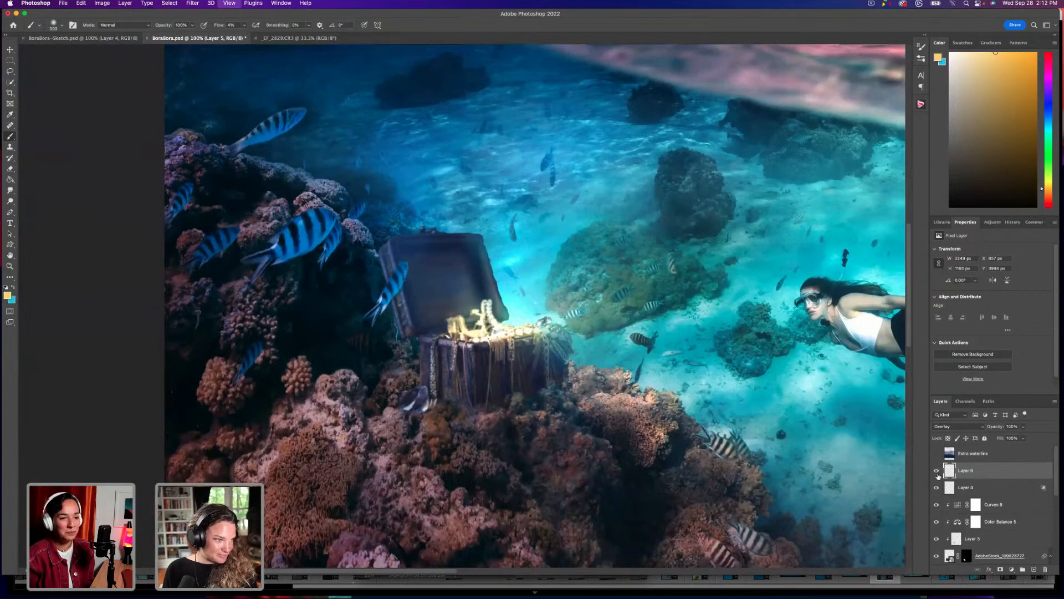
{"action": "key", "text": "super+minus"}
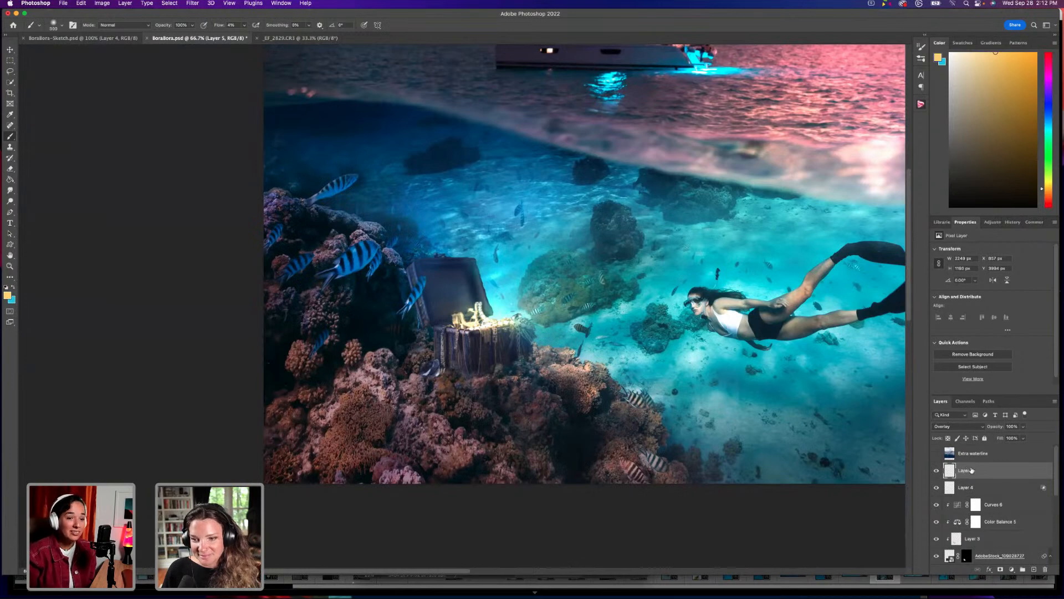
{"action": "left_click", "coordinate": [936, 470]}
{"action": "left_click", "coordinate": [937, 471]}
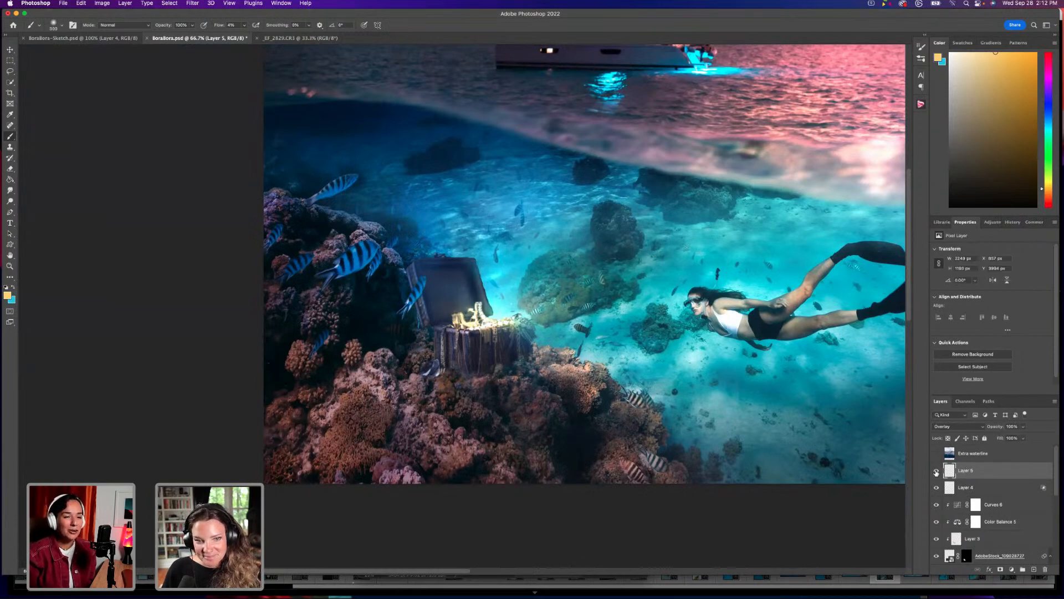
Remove the golden Overlay light spill and Color Dodge glow, leaving an empty Normal layer above the Curves 6 adjustment.
{"action": "left_click", "coordinate": [936, 472]}
{"action": "left_click", "coordinate": [937, 488]}
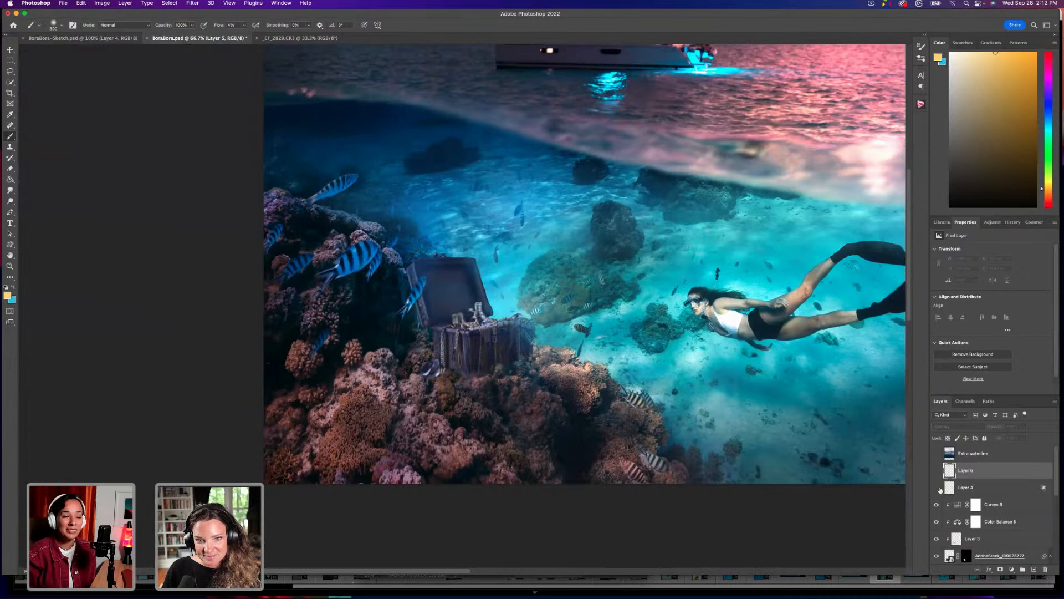
{"action": "key", "text": "super+minus"}
{"action": "key", "text": "super+minus"}
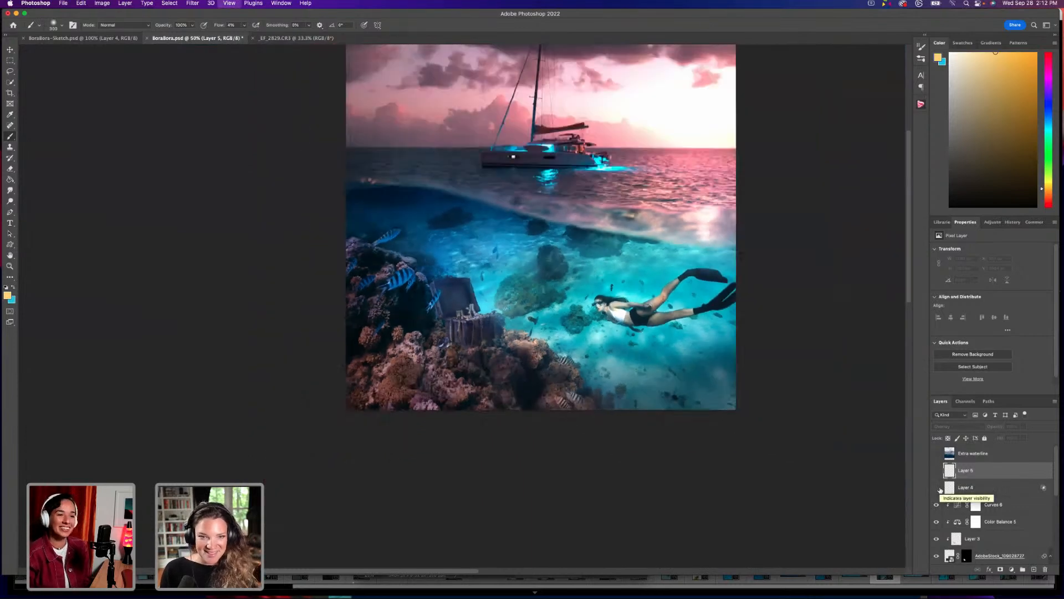
{"action": "key", "text": "super+plus"}
{"action": "key", "text": "super+plus"}
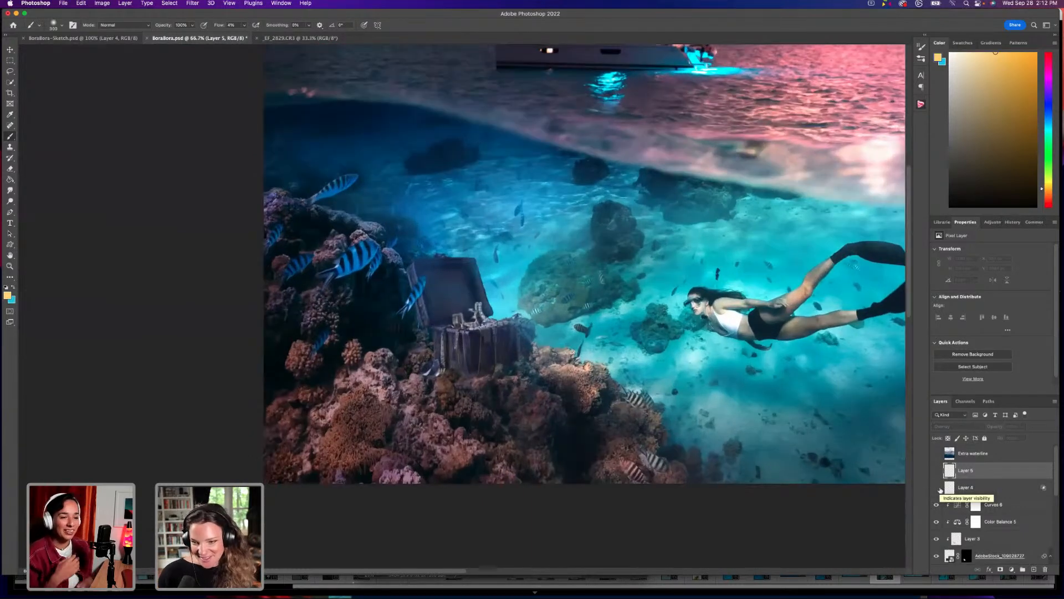
{"action": "scroll", "coordinate": [984, 494], "scroll_direction": "down", "scroll_amount": 2}
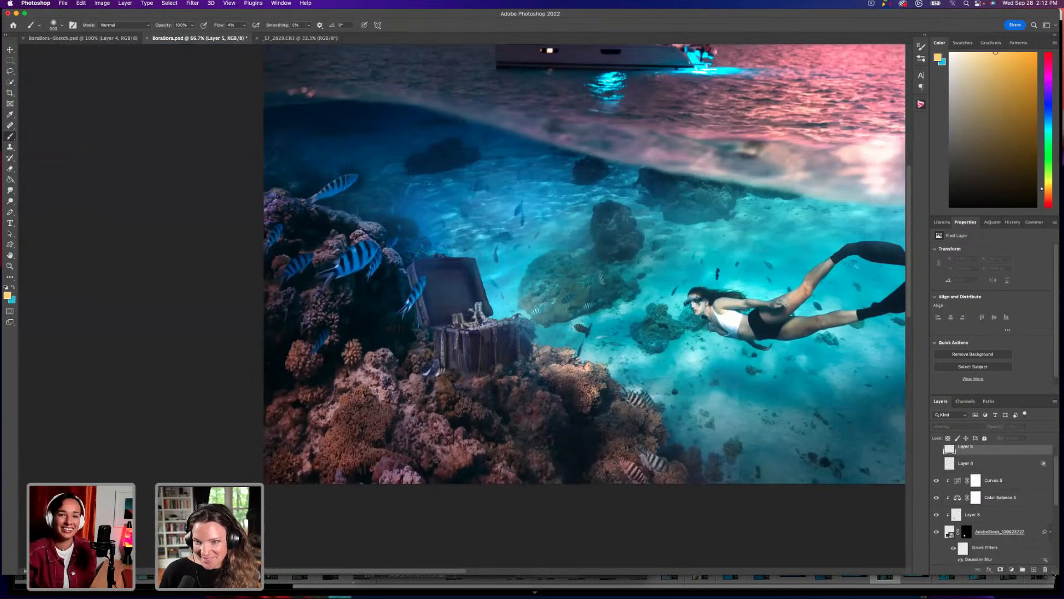
{"action": "left_click_drag", "start_coordinate": [967, 463], "coordinate": [1047, 570]}
{"action": "left_click", "coordinate": [936, 453]}
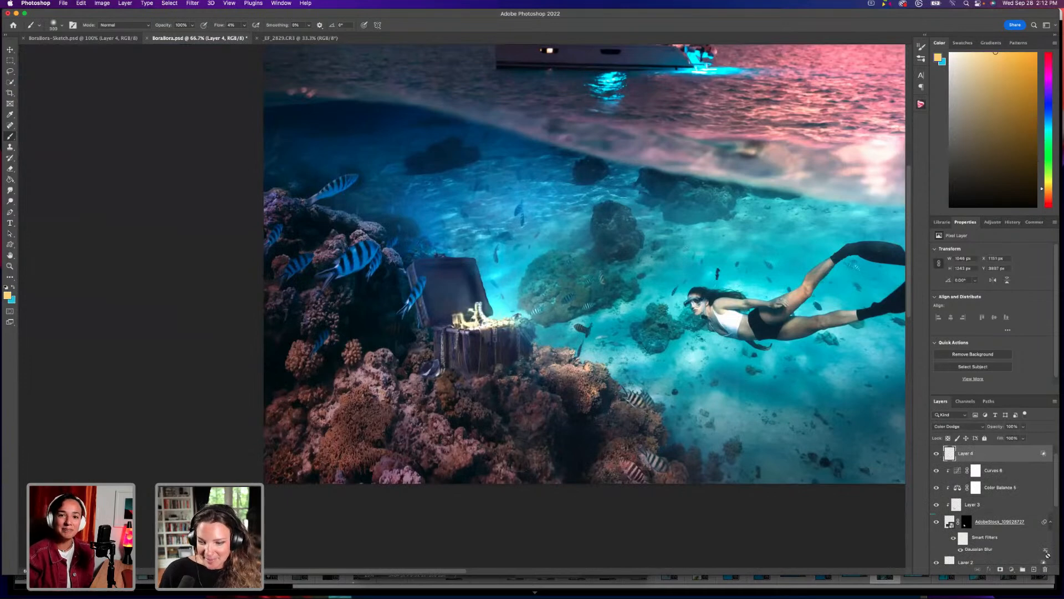
{"action": "key", "text": "super+z"}
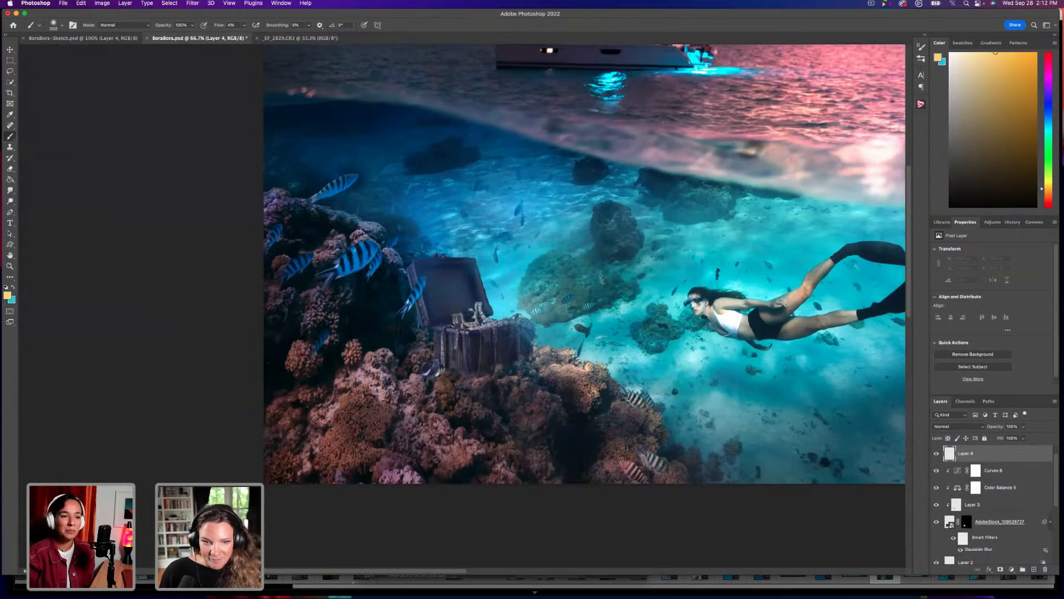
Choose a more orange foreground color and brush a first soft pass over the treasure on the empty layer.
{"action": "scroll", "coordinate": [459, 309], "scroll_direction": "up", "scroll_amount": 3}
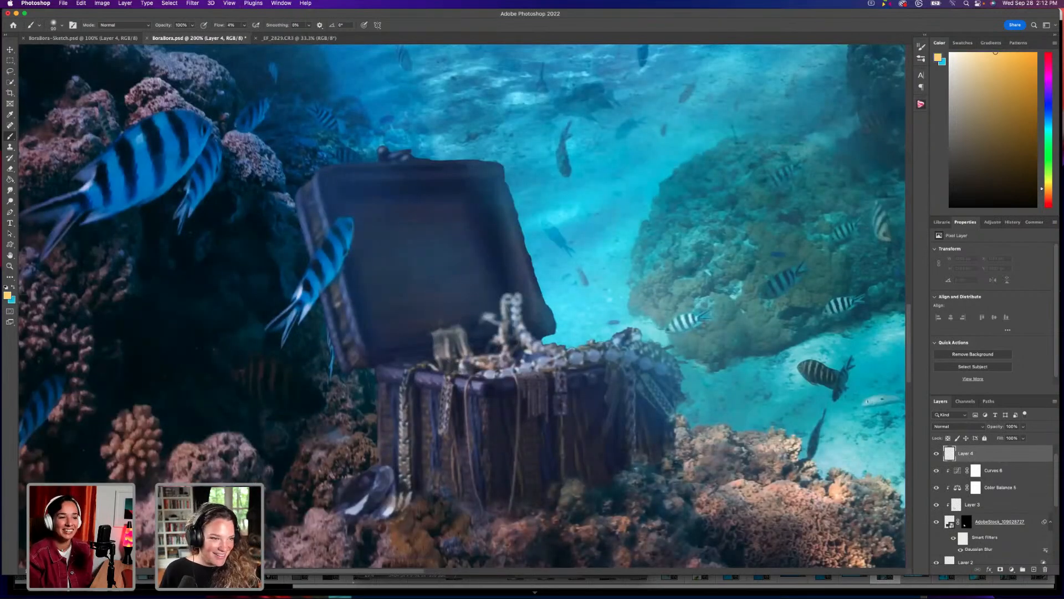
{"action": "left_click", "coordinate": [7, 295]}
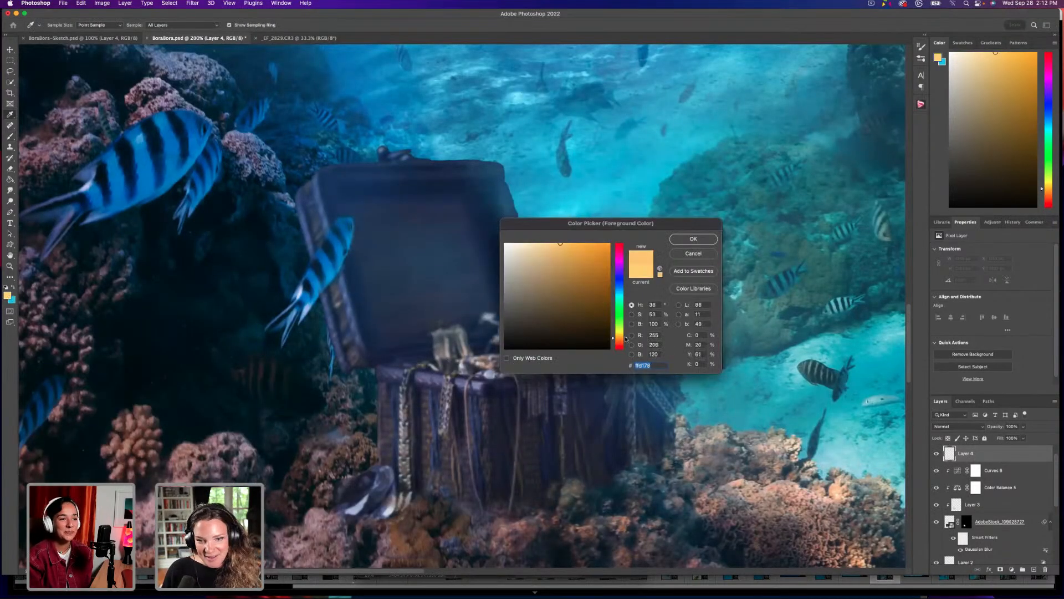
{"action": "left_click", "coordinate": [694, 239]}
{"action": "key", "text": "b"}
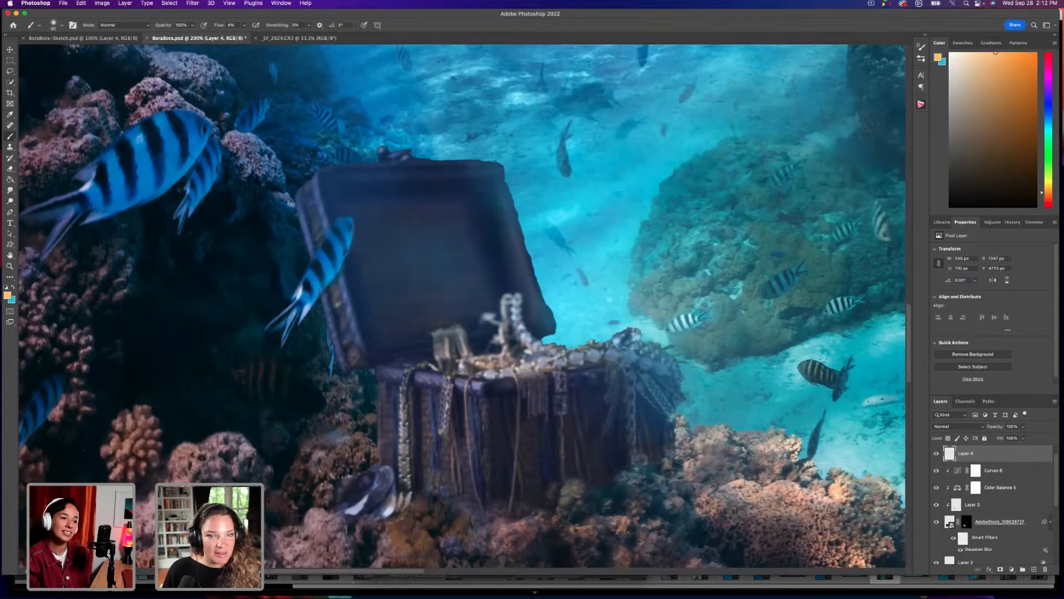
Set the new glow layer's blend mode to Color Dodge and turn off Transparency Shapes Layer in its blending options.
{"action": "left_click", "coordinate": [970, 426]}
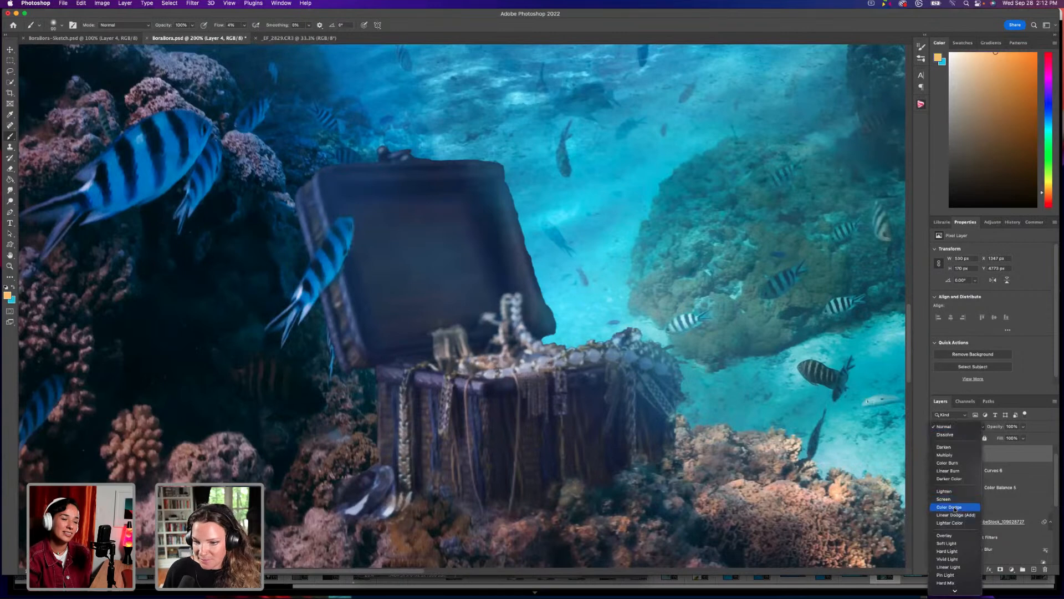
{"action": "left_click", "coordinate": [957, 508]}
{"action": "double_click", "coordinate": [992, 455]}
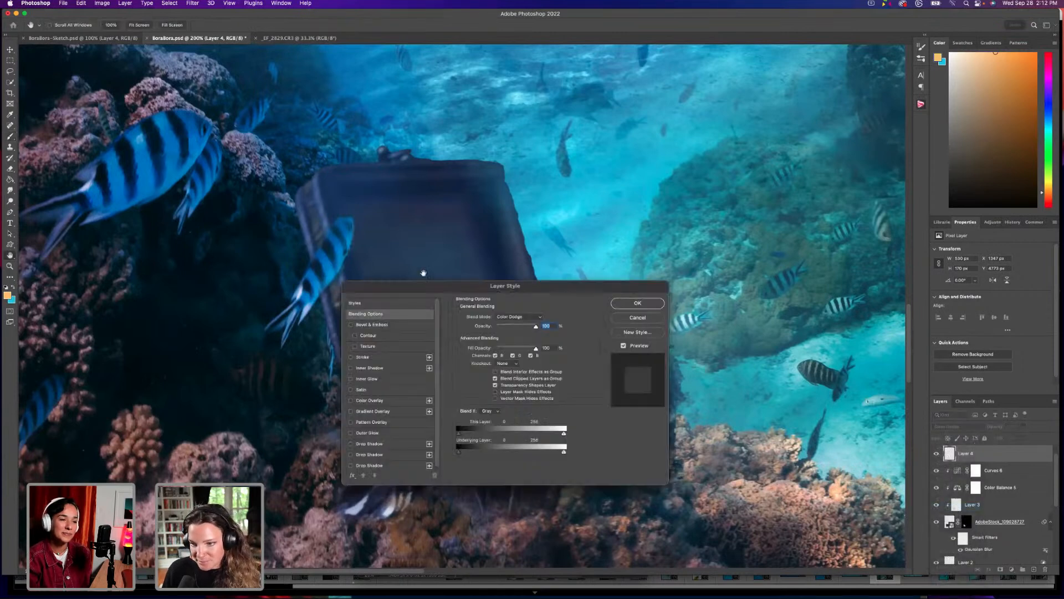
{"action": "key", "text": "Return"}
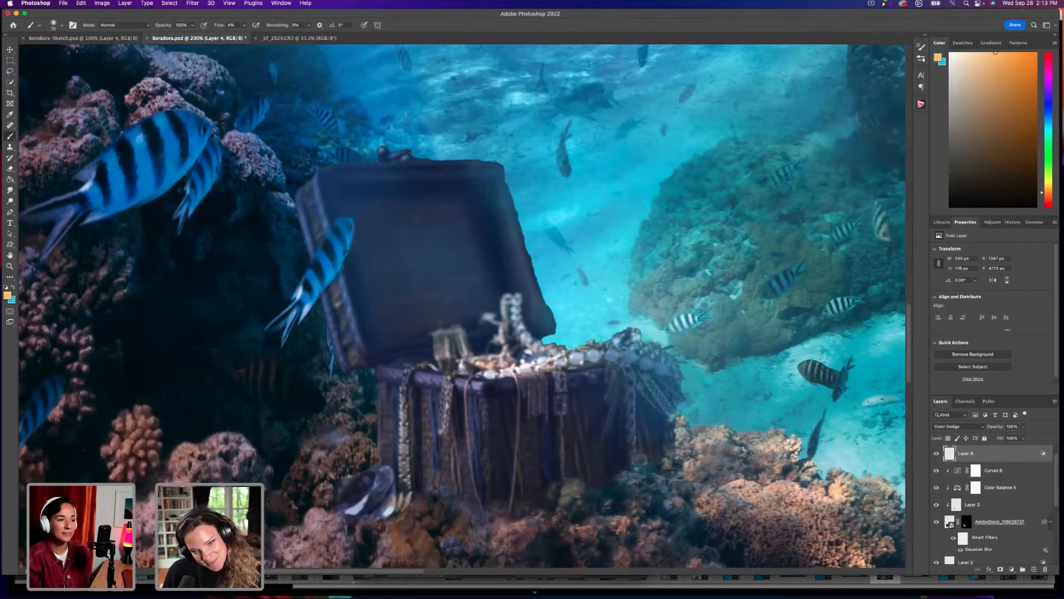
Brush a warm orange glow across the gold and jewels in the chest, adjusting the brush size between strokes.
{"action": "mouse_move", "coordinate": [471, 359]}
{"action": "left_mouse_down"}
{"action": "mouse_move", "coordinate": [502, 354]}
{"action": "mouse_move", "coordinate": [448, 354]}
{"action": "left_mouse_up"}
{"action": "mouse_move", "coordinate": [618, 355]}
{"action": "left_mouse_down"}
{"action": "mouse_move", "coordinate": [580, 352]}
{"action": "mouse_move", "coordinate": [654, 358]}
{"action": "mouse_move", "coordinate": [499, 362]}
{"action": "mouse_move", "coordinate": [532, 349]}
{"action": "mouse_move", "coordinate": [479, 363]}
{"action": "mouse_move", "coordinate": [454, 349]}
{"action": "mouse_move", "coordinate": [452, 388]}
{"action": "mouse_move", "coordinate": [499, 366]}
{"action": "mouse_move", "coordinate": [589, 355]}
{"action": "mouse_move", "coordinate": [649, 366]}
{"action": "mouse_move", "coordinate": [635, 354]}
{"action": "left_mouse_up"}
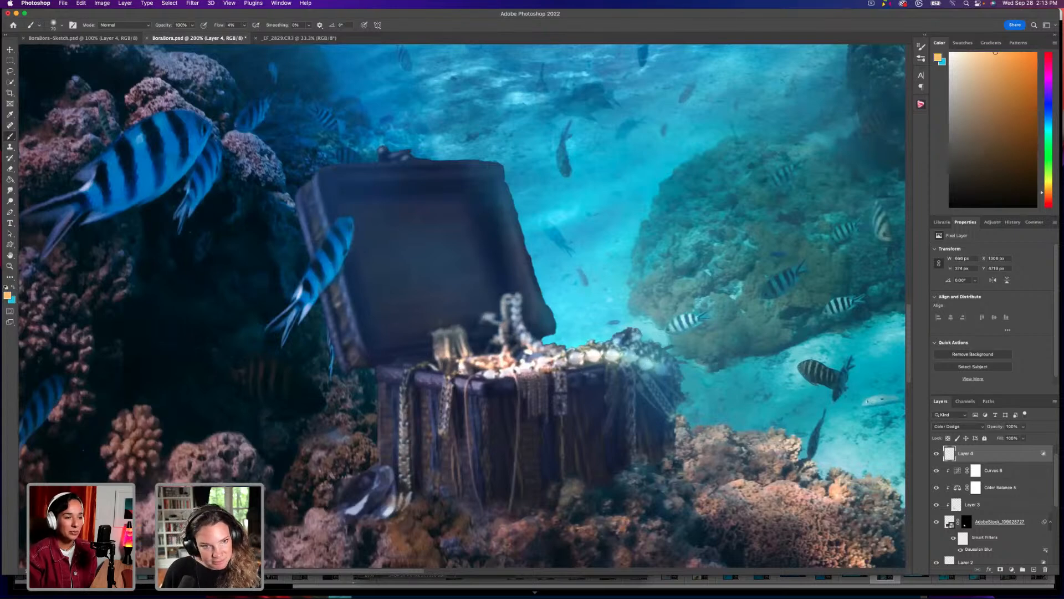
{"action": "mouse_move", "coordinate": [316, 284]}
{"action": "left_mouse_down"}
{"action": "mouse_move", "coordinate": [337, 261]}
{"action": "mouse_move", "coordinate": [317, 286]}
{"action": "mouse_move", "coordinate": [329, 280]}
{"action": "left_mouse_up"}
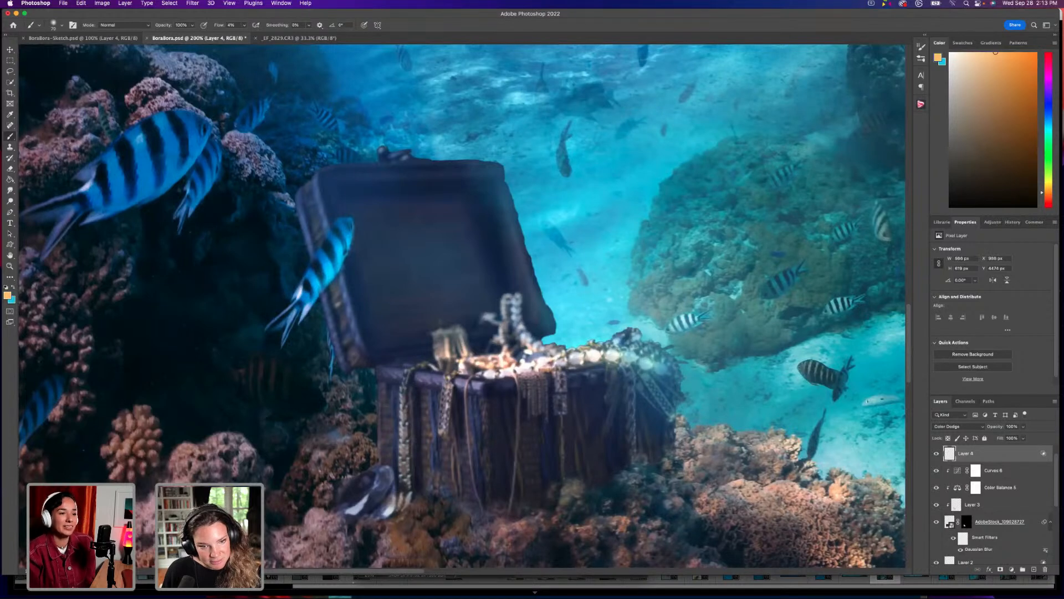
{"action": "key", "text": "bracketleft"}
{"action": "key", "text": "bracketleft"}
{"action": "key", "text": "bracketleft"}
{"action": "mouse_move", "coordinate": [460, 368]}
{"action": "left_mouse_down"}
{"action": "mouse_move", "coordinate": [491, 360]}
{"action": "mouse_move", "coordinate": [432, 366]}
{"action": "mouse_move", "coordinate": [628, 358]}
{"action": "mouse_move", "coordinate": [535, 363]}
{"action": "mouse_move", "coordinate": [519, 332]}
{"action": "mouse_move", "coordinate": [496, 361]}
{"action": "mouse_move", "coordinate": [500, 332]}
{"action": "mouse_move", "coordinate": [488, 362]}
{"action": "mouse_move", "coordinate": [472, 352]}
{"action": "mouse_move", "coordinate": [646, 359]}
{"action": "mouse_move", "coordinate": [570, 335]}
{"action": "mouse_move", "coordinate": [503, 358]}
{"action": "mouse_move", "coordinate": [525, 342]}
{"action": "mouse_move", "coordinate": [449, 331]}
{"action": "mouse_move", "coordinate": [504, 302]}
{"action": "mouse_move", "coordinate": [506, 362]}
{"action": "mouse_move", "coordinate": [504, 341]}
{"action": "left_mouse_up"}
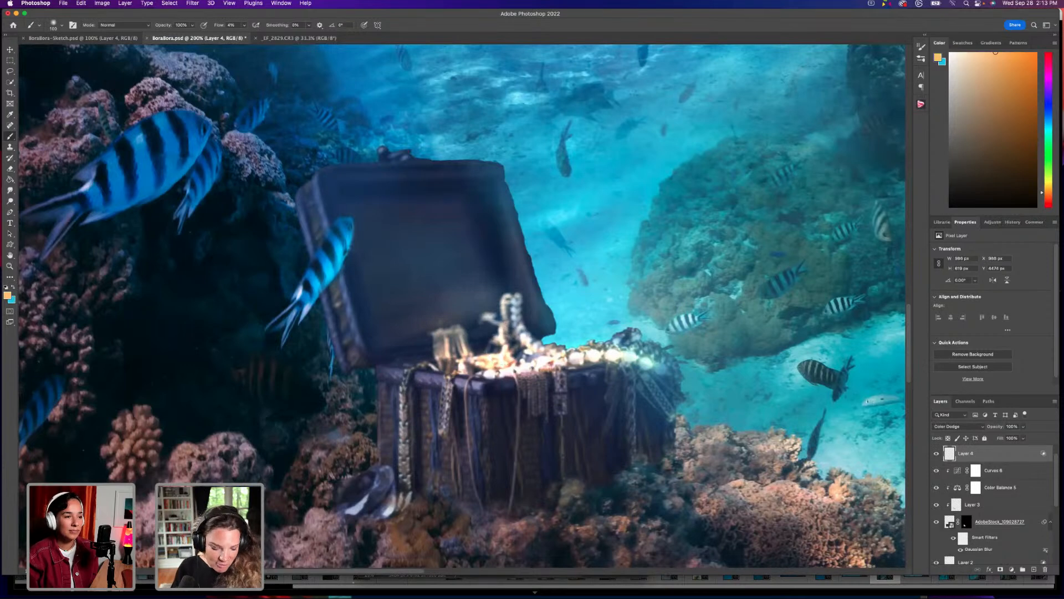
Undo the most recent glow strokes and brush a subtle highlight over the golden cup and jewelry.
{"action": "key", "text": "super+z"}
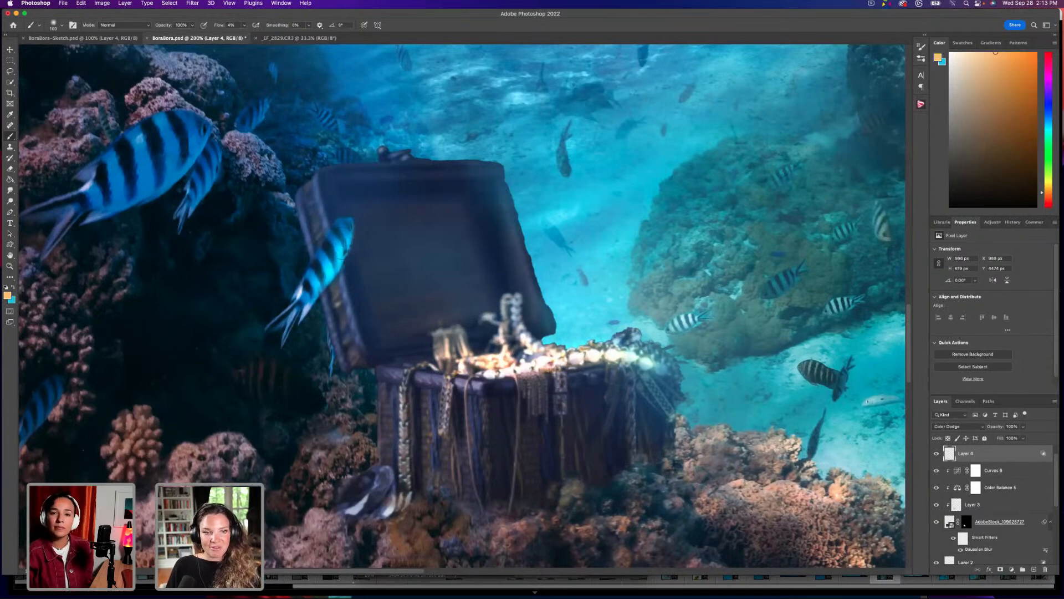
{"action": "key", "text": "super+z"}
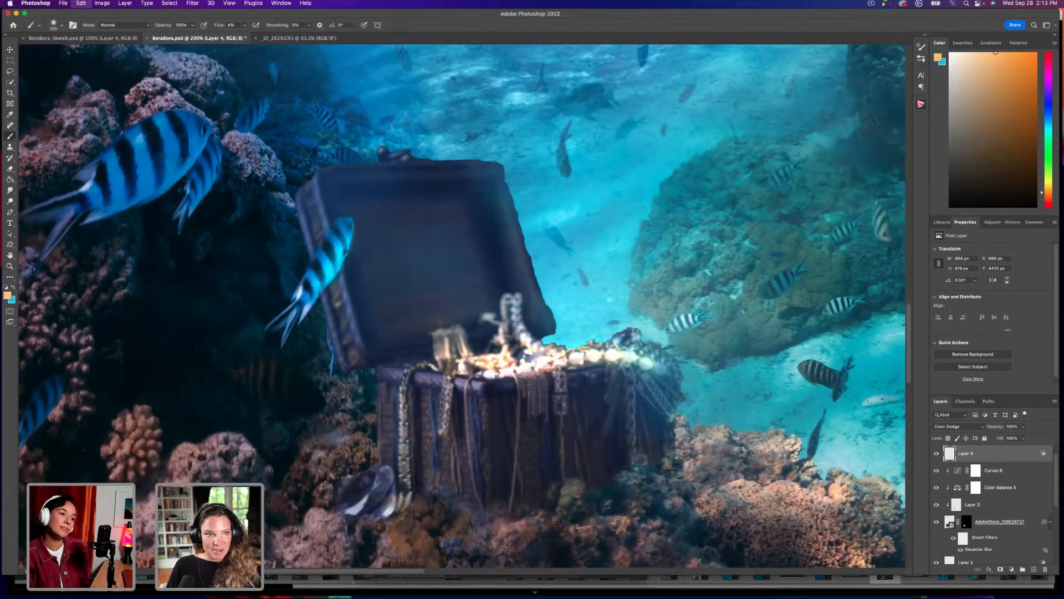
{"action": "key", "text": "super+z"}
{"action": "key", "text": "super+z"}
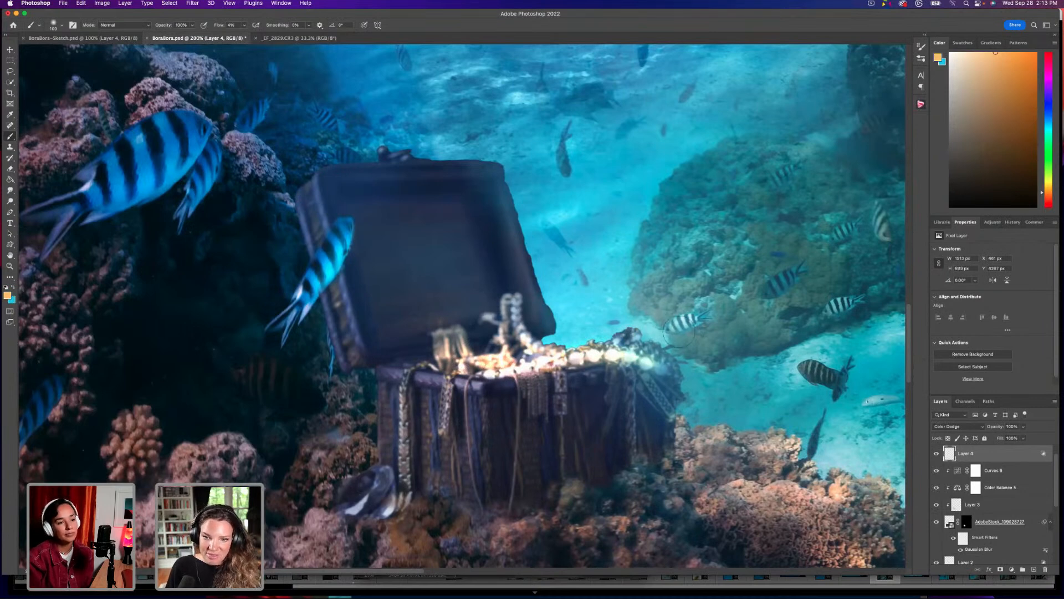
{"action": "mouse_move", "coordinate": [521, 337]}
{"action": "left_mouse_down"}
{"action": "mouse_move", "coordinate": [446, 338]}
{"action": "mouse_move", "coordinate": [455, 369]}
{"action": "left_mouse_up"}
Try brushing the orange Color Dodge glow onto the coral beside the treasure chest.
{"action": "mouse_move", "coordinate": [153, 432]}
{"action": "left_mouse_down"}
{"action": "mouse_move", "coordinate": [141, 460]}
{"action": "mouse_move", "coordinate": [139, 421]}
{"action": "mouse_move", "coordinate": [132, 463]}
{"action": "mouse_move", "coordinate": [153, 430]}
{"action": "mouse_move", "coordinate": [247, 444]}
{"action": "left_mouse_up"}
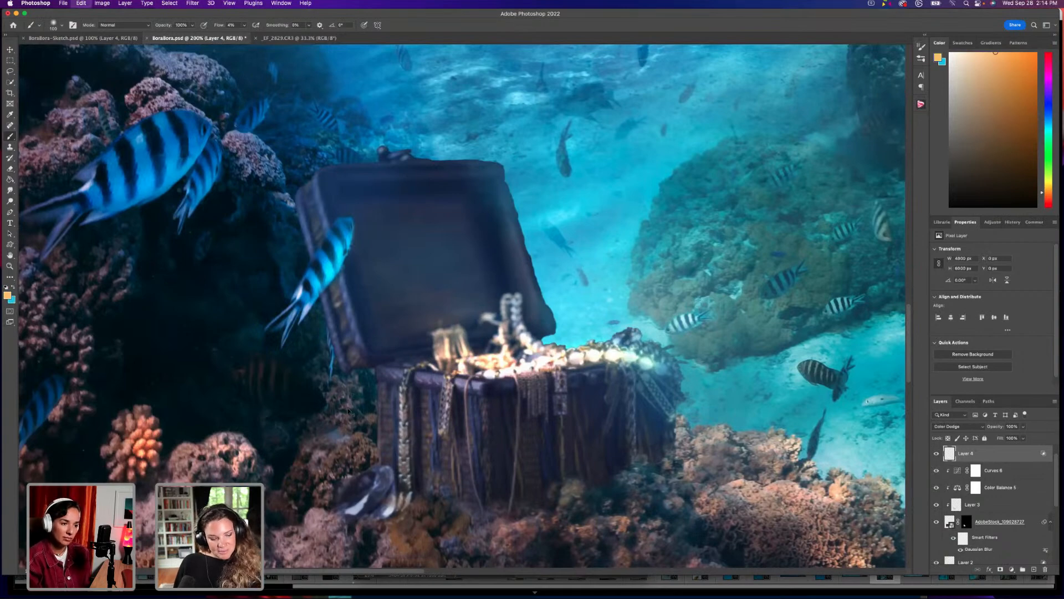
{"action": "key", "text": "super+z"}
{"action": "key", "text": "super+z"}
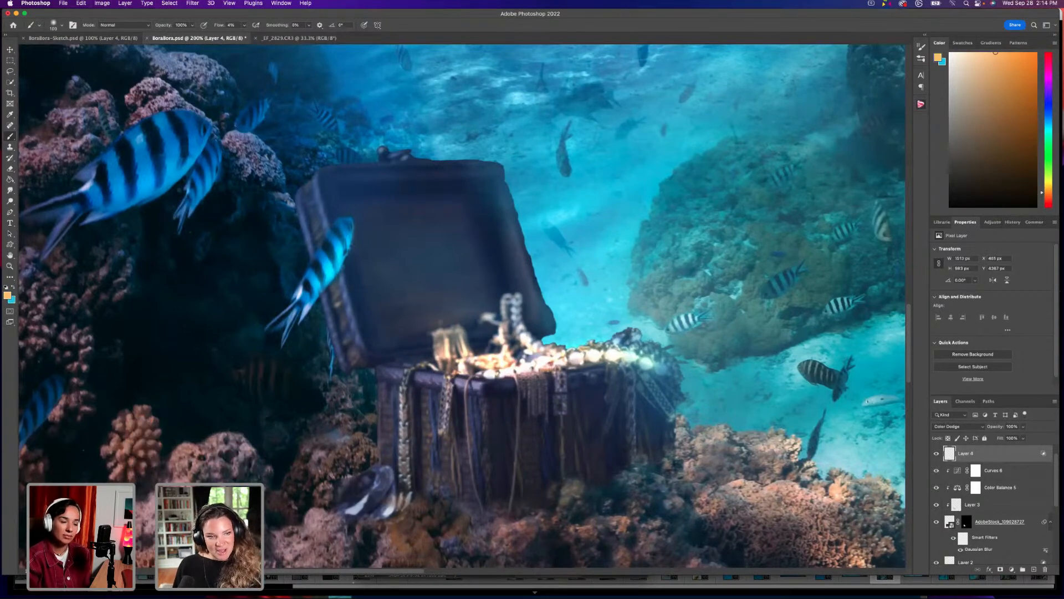
Zoom out to the wider composite and compare it with and without the Color Dodge glow on the treasure.
{"action": "key", "text": "super+minus"}
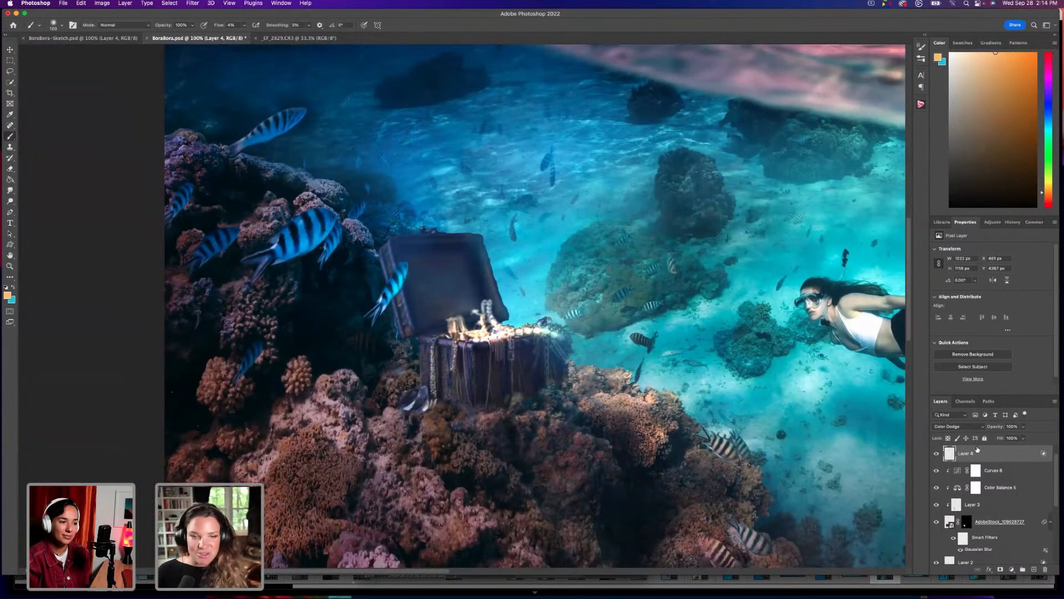
{"action": "key", "text": "super+minus"}
{"action": "key", "text": "super+minus"}
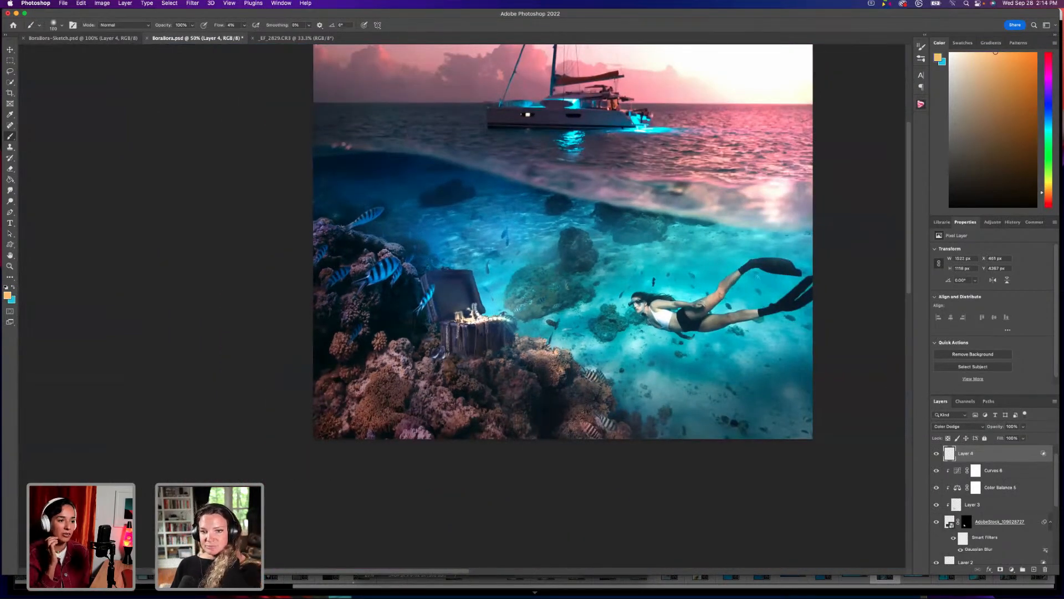
{"action": "left_click", "coordinate": [935, 454]}
{"action": "left_click", "coordinate": [936, 454]}
{"action": "left_click", "coordinate": [935, 454]}
{"action": "left_click", "coordinate": [936, 454]}
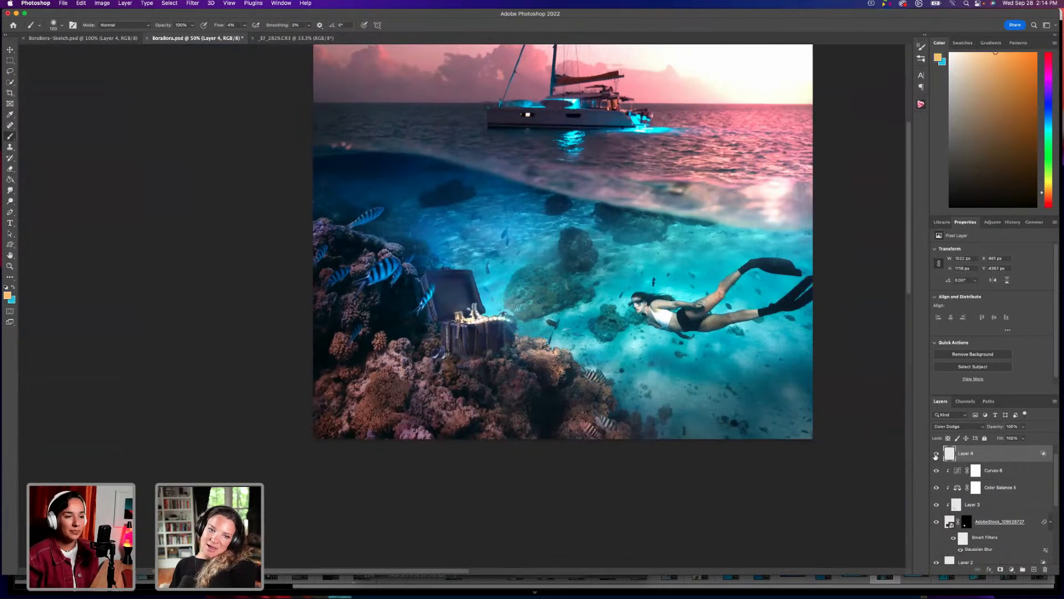
{"action": "left_click", "coordinate": [935, 454]}
{"action": "left_click", "coordinate": [935, 455]}
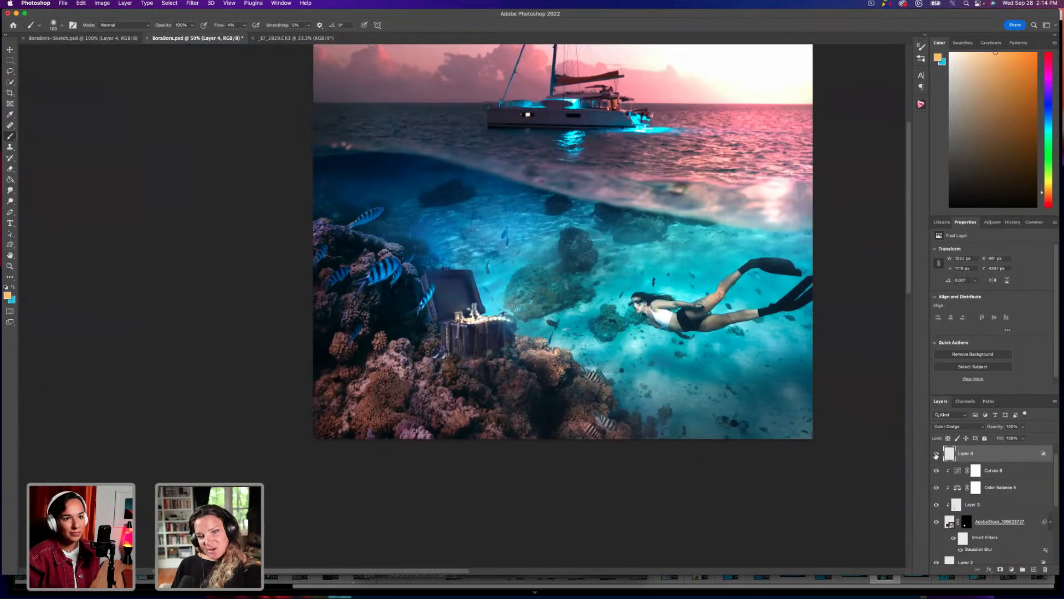
Stamp all visible layers into a new merged layer beneath the Extra waterline layer and convert it to a smart object.
{"action": "scroll", "coordinate": [964, 468], "scroll_direction": "up", "scroll_amount": 1}
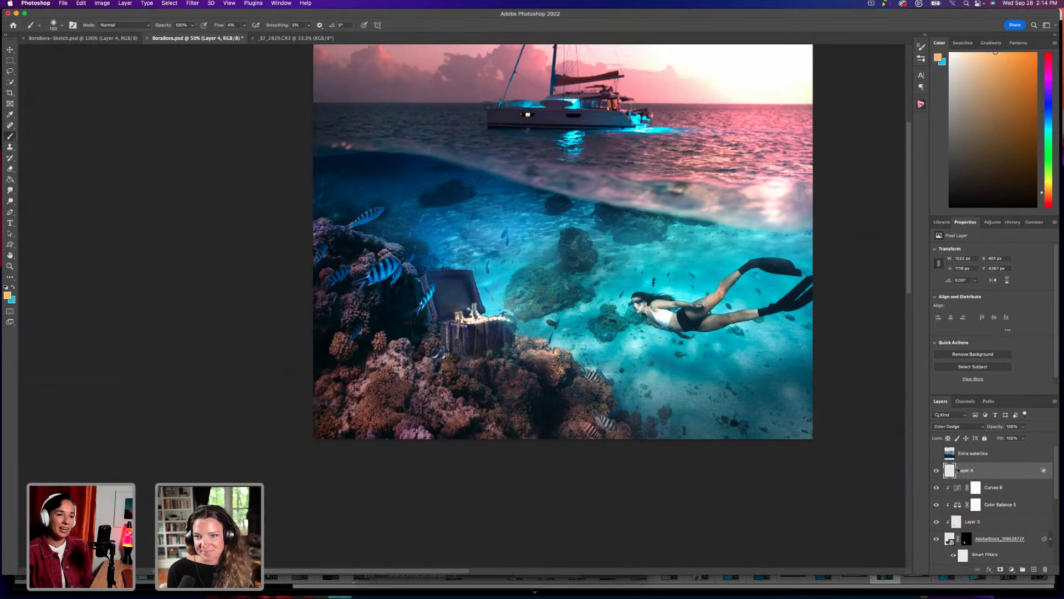
{"action": "key", "text": "alt+shift+super+e"}
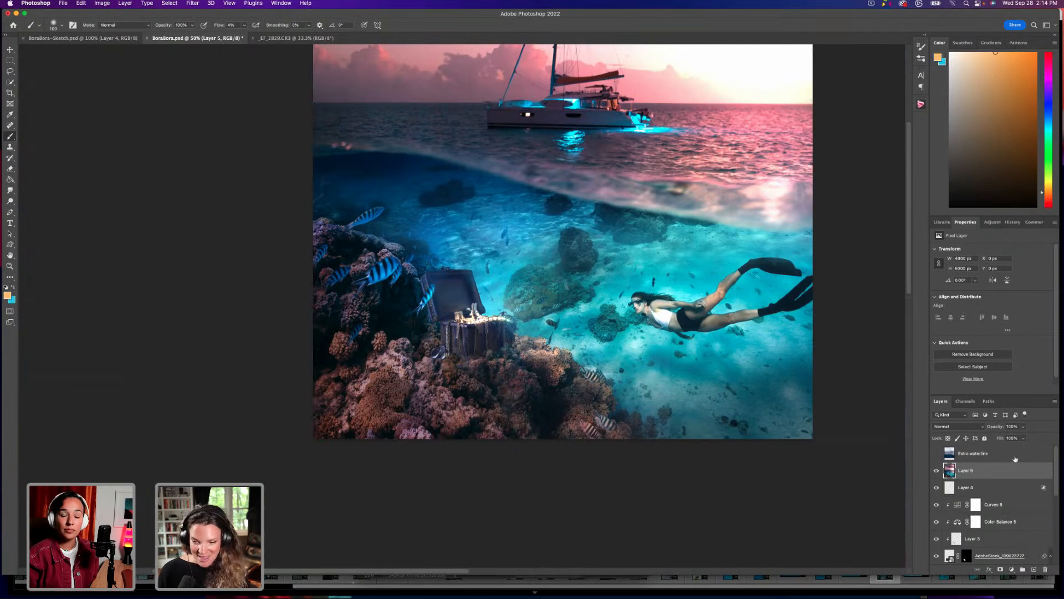
{"action": "right_click", "coordinate": [981, 477]}
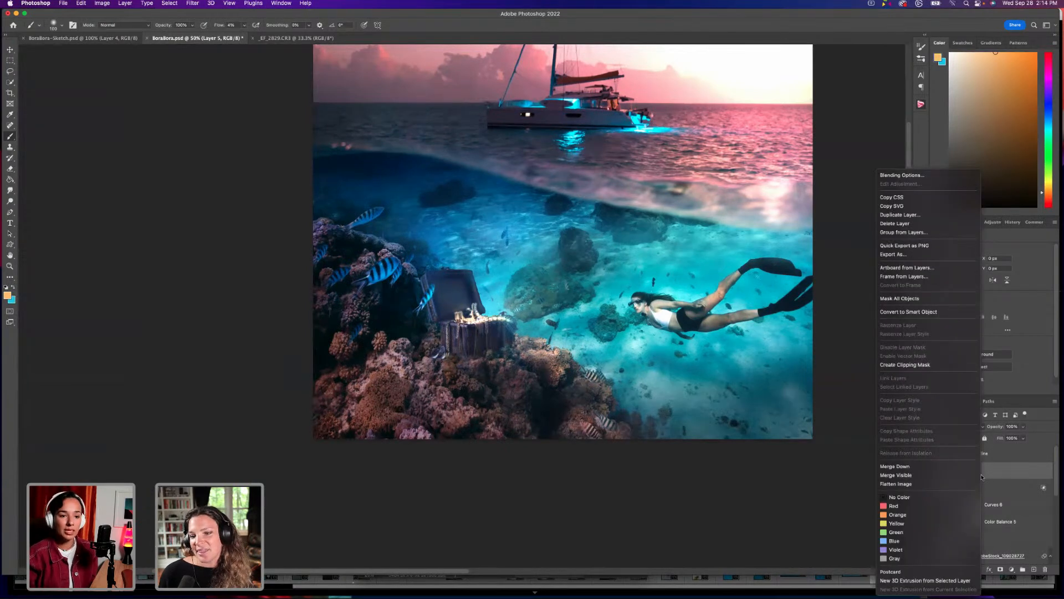
{"action": "left_click", "coordinate": [914, 311]}
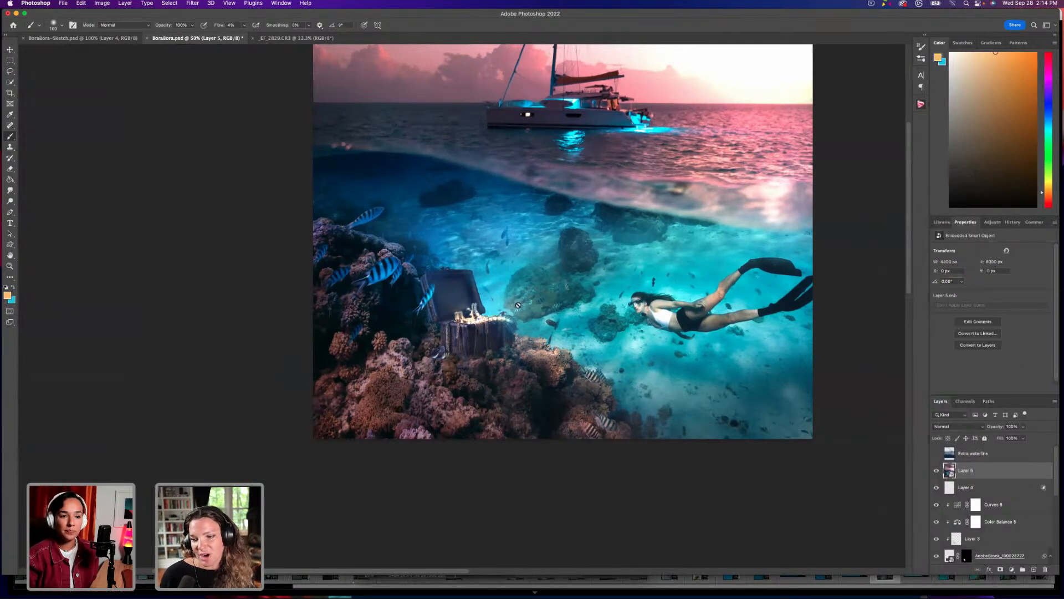
Start the Camera Raw Filter on the merged smart object and enlarge its window for a bigger preview.
{"action": "scroll", "coordinate": [499, 269], "scroll_direction": "up", "scroll_amount": 2}
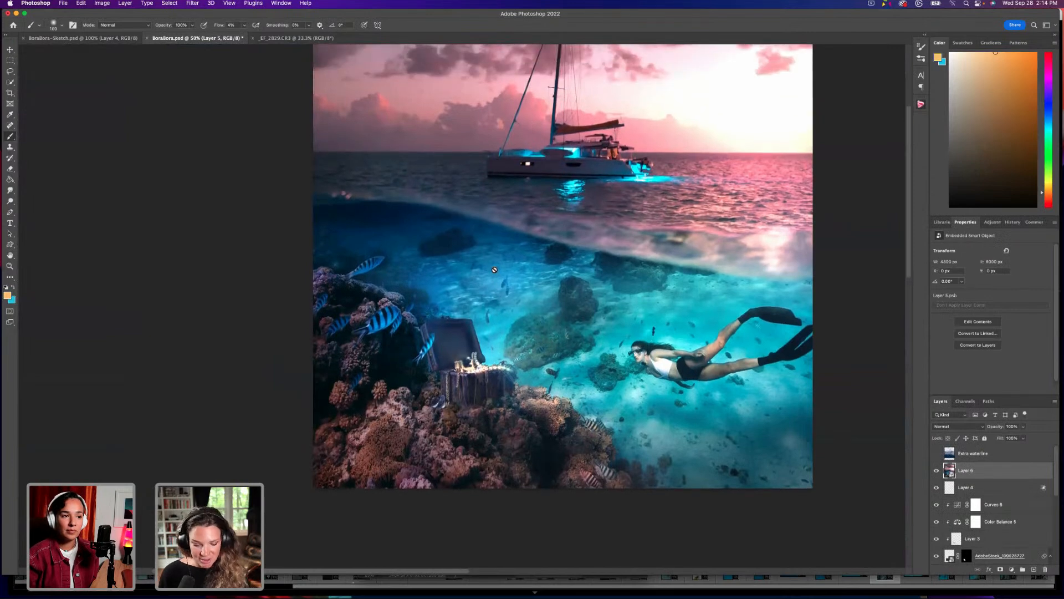
{"action": "key", "text": "super+minus"}
{"action": "scroll", "coordinate": [546, 208], "scroll_direction": "up", "scroll_amount": 3}
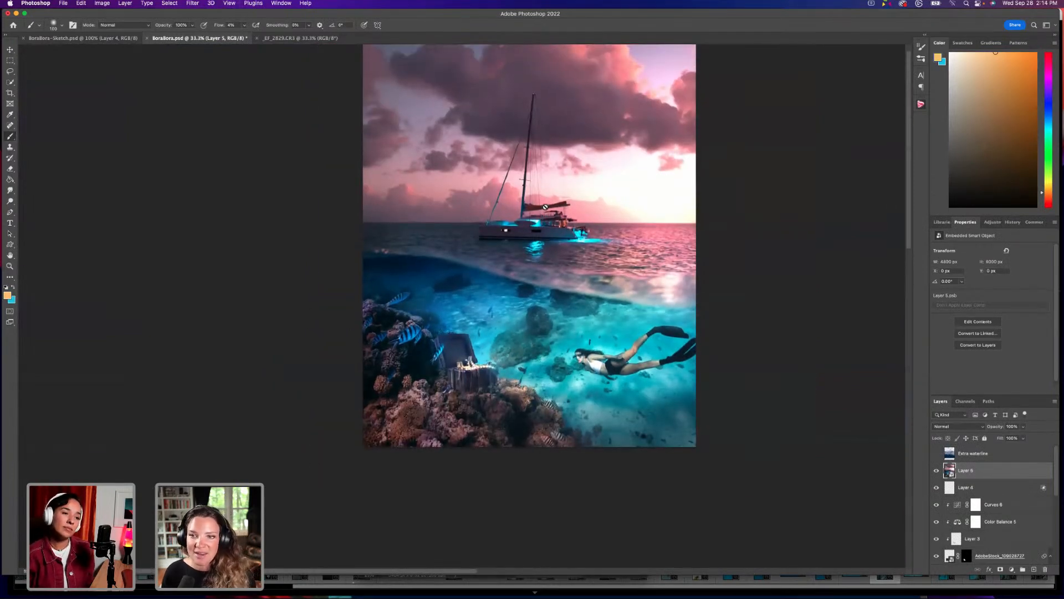
{"action": "scroll", "coordinate": [546, 211], "scroll_direction": "down", "scroll_amount": 1}
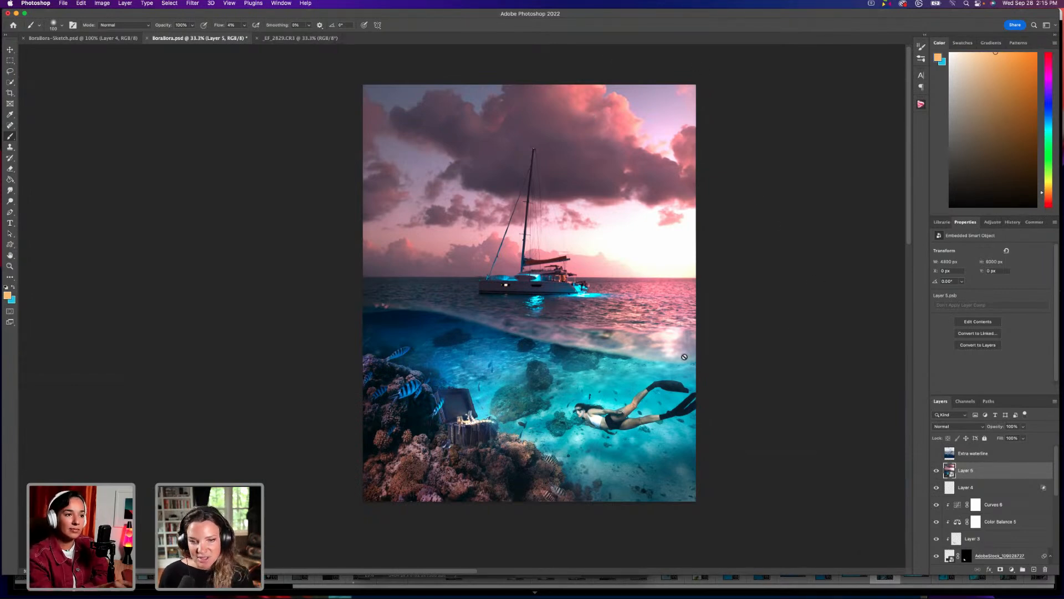
{"action": "left_click", "coordinate": [193, 3]}
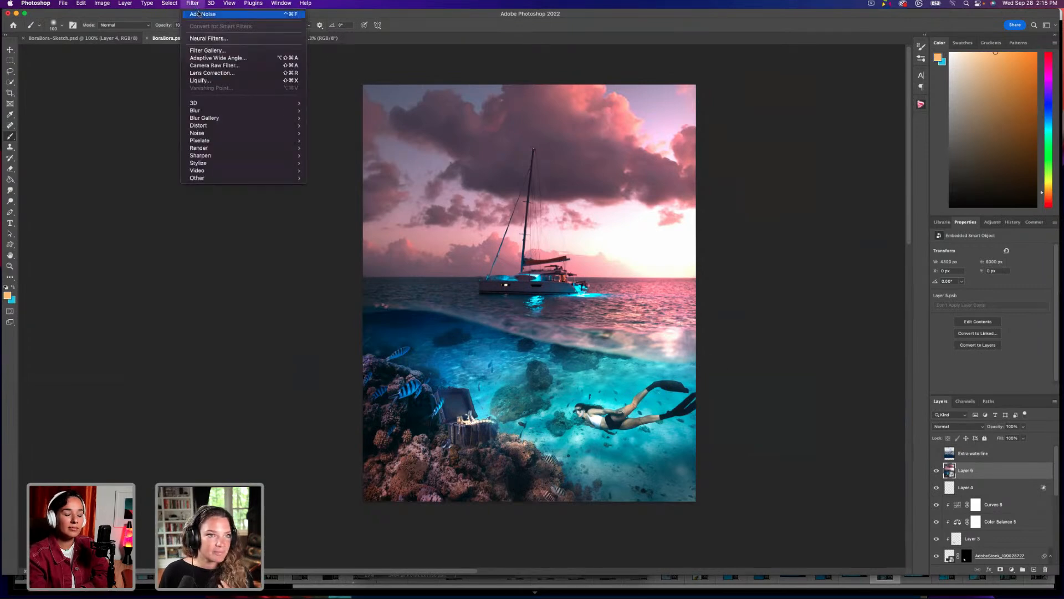
{"action": "left_click", "coordinate": [216, 67]}
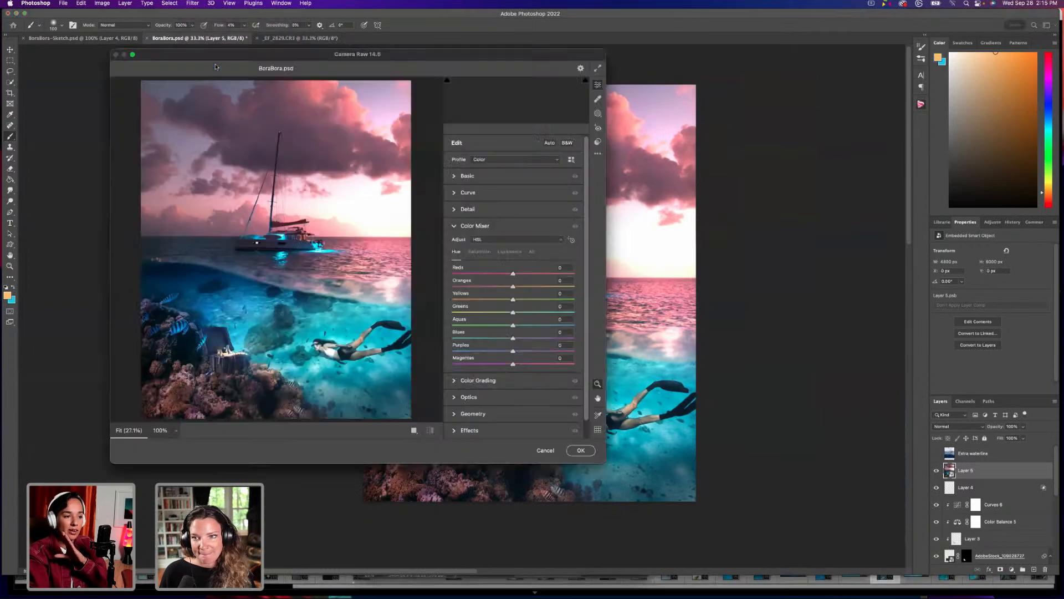
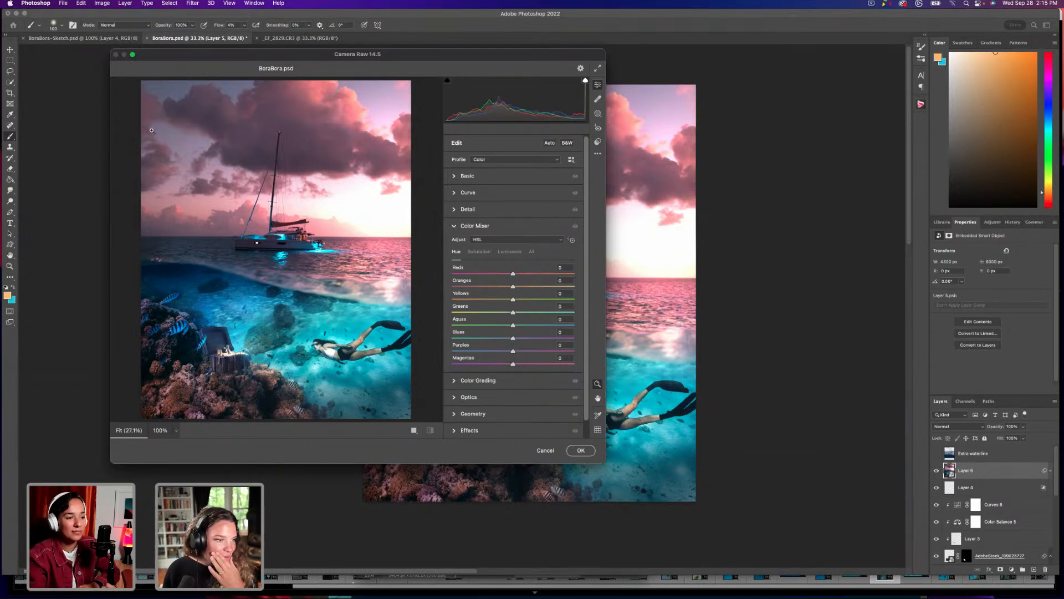
{"action": "left_click_drag", "start_coordinate": [410, 56], "coordinate": [450, 81]}
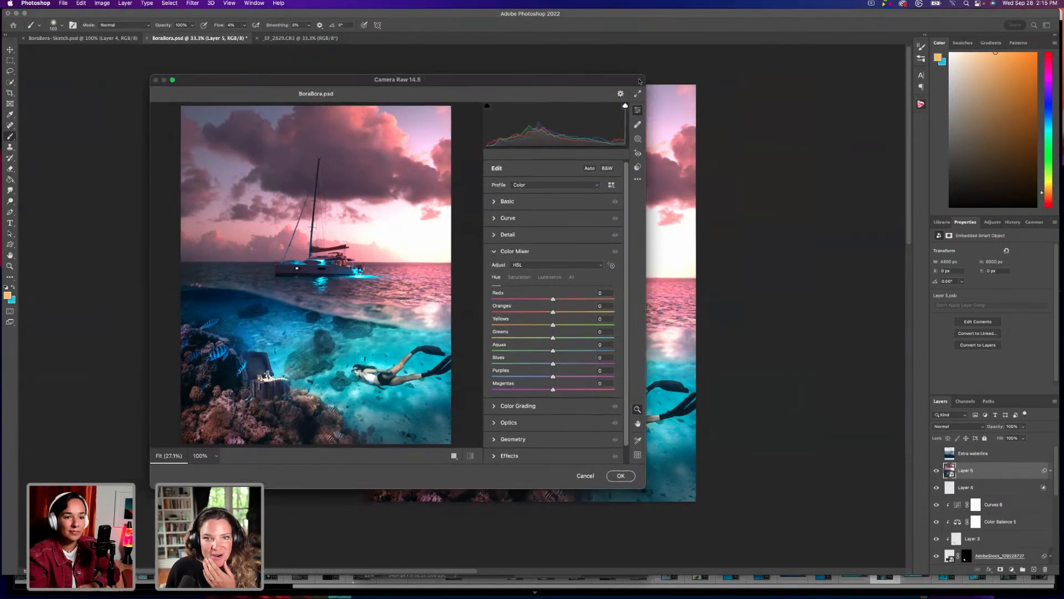
{"action": "left_click_drag", "start_coordinate": [644, 75], "coordinate": [787, 42]}
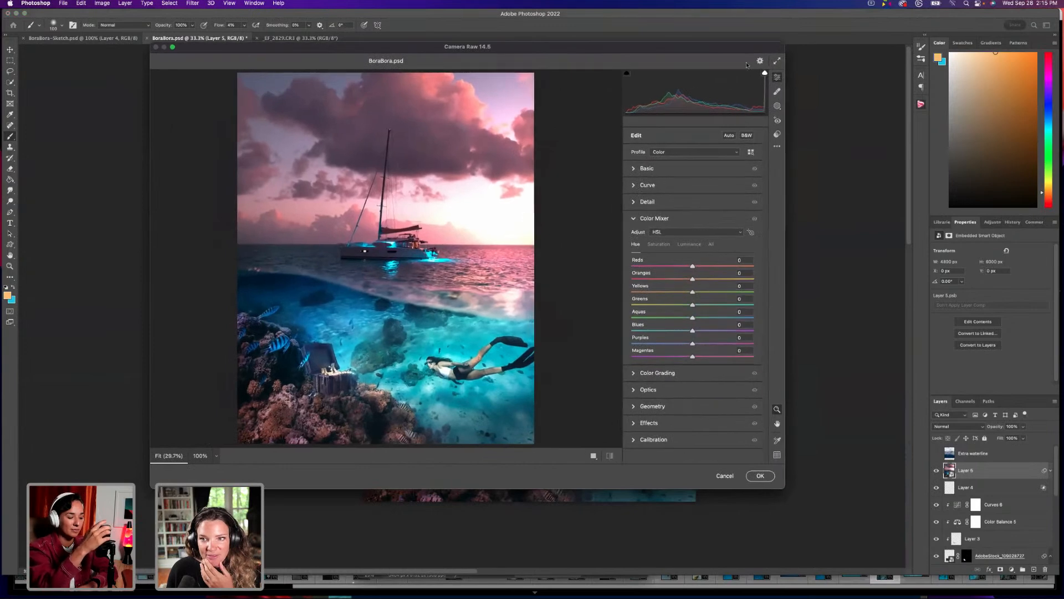
Set the basic adjustments to temperature -6, tint +4, exposure -0.05, contrast +10, highlights -1, shadows +16 and vibrance +2.
{"action": "left_click", "coordinate": [659, 170]}
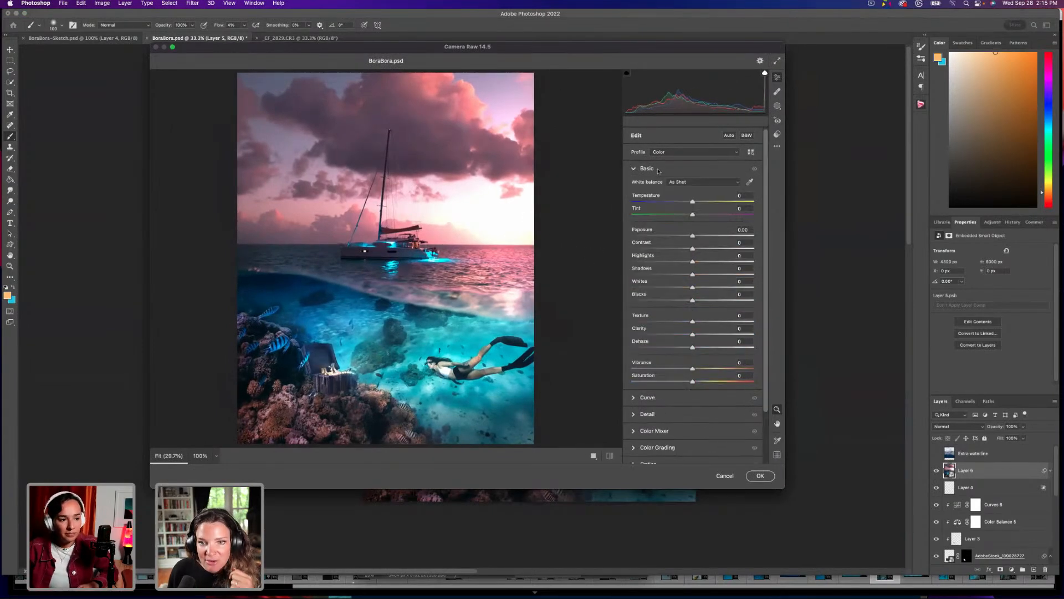
{"action": "mouse_move", "coordinate": [693, 201]}
{"action": "left_mouse_down"}
{"action": "mouse_move", "coordinate": [695, 214]}
{"action": "mouse_move", "coordinate": [703, 203]}
{"action": "mouse_move", "coordinate": [691, 203]}
{"action": "mouse_move", "coordinate": [696, 216]}
{"action": "left_mouse_up"}
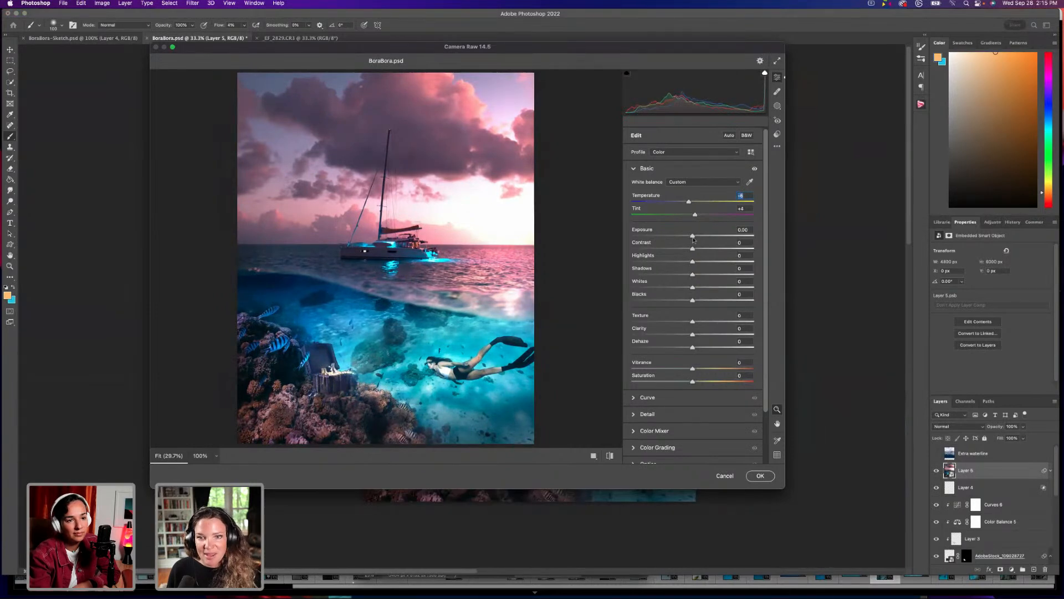
{"action": "left_click_drag", "start_coordinate": [692, 248], "coordinate": [703, 277]}
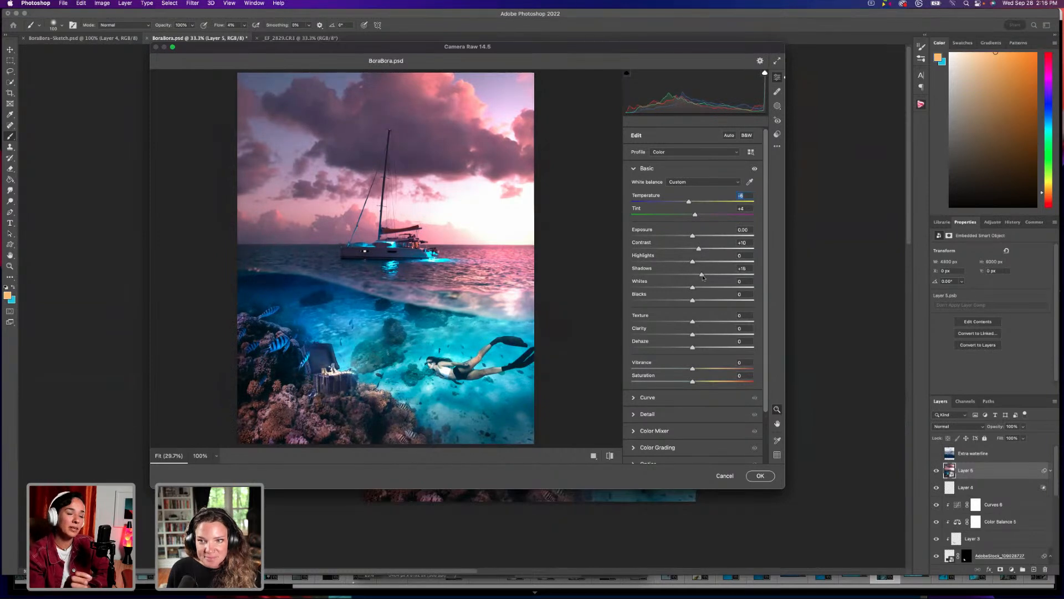
{"action": "left_click_drag", "start_coordinate": [693, 370], "coordinate": [693, 368]}
{"action": "left_click_drag", "start_coordinate": [692, 262], "coordinate": [691, 237]}
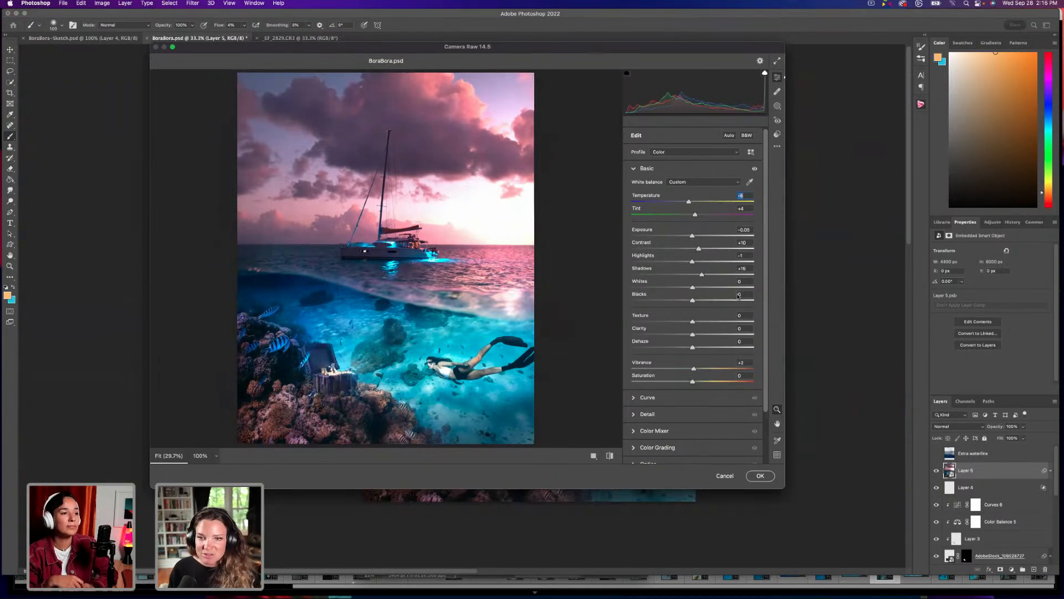
Shift the Color Mixer hues to reds +1, oranges -6 and blues +1.
{"action": "scroll", "coordinate": [701, 362], "scroll_direction": "down", "scroll_amount": 1}
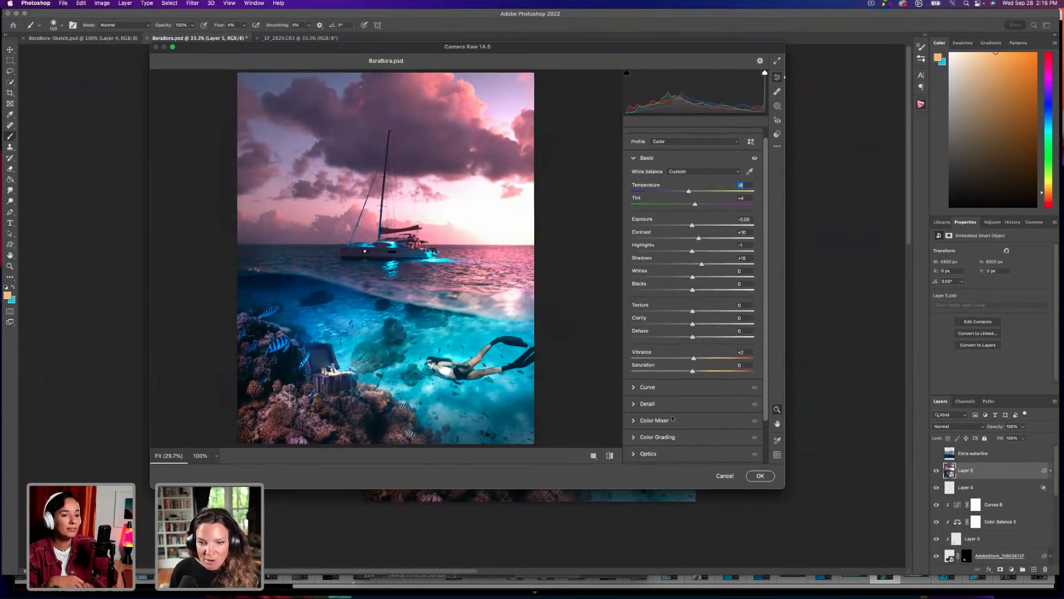
{"action": "left_click", "coordinate": [672, 419]}
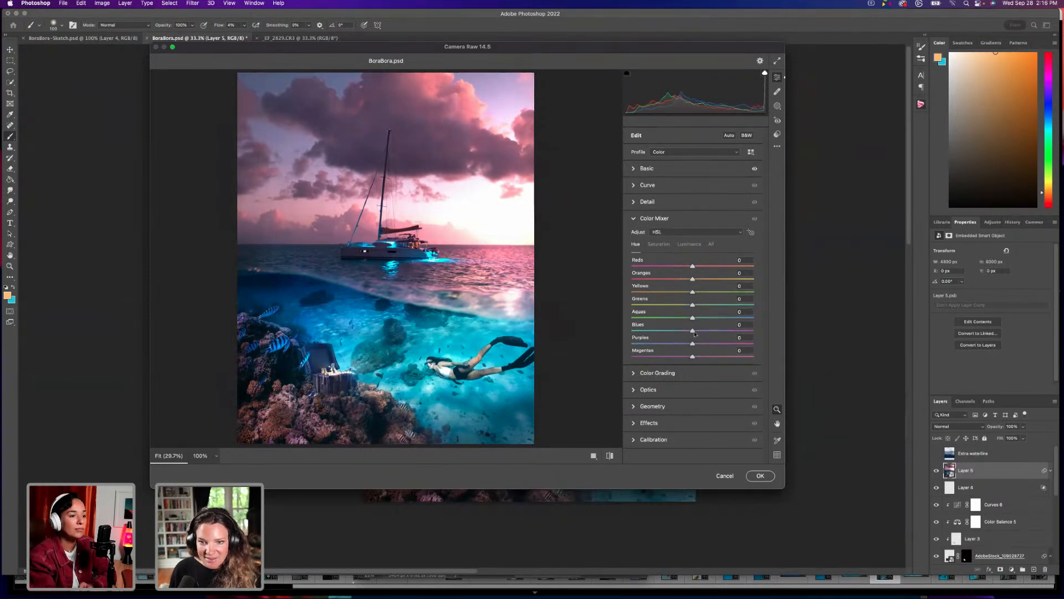
{"action": "left_click_drag", "start_coordinate": [692, 331], "coordinate": [694, 332]}
{"action": "mouse_move", "coordinate": [690, 280]}
{"action": "left_mouse_down"}
{"action": "mouse_move", "coordinate": [645, 280]}
{"action": "mouse_move", "coordinate": [689, 280]}
{"action": "mouse_move", "coordinate": [641, 270]}
{"action": "mouse_move", "coordinate": [694, 268]}
{"action": "left_mouse_up"}
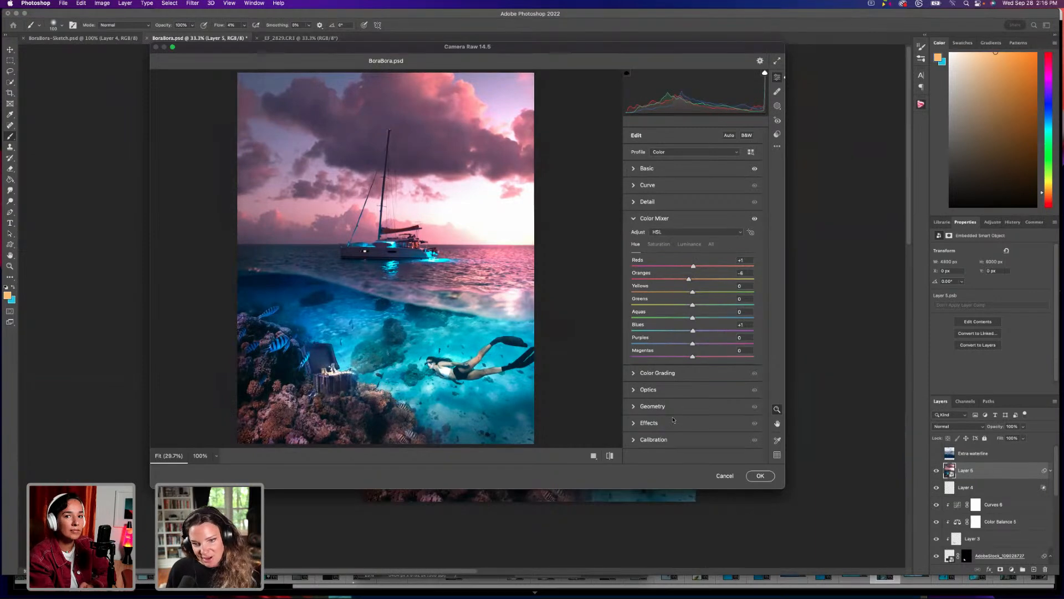
{"action": "left_click", "coordinate": [659, 377]}
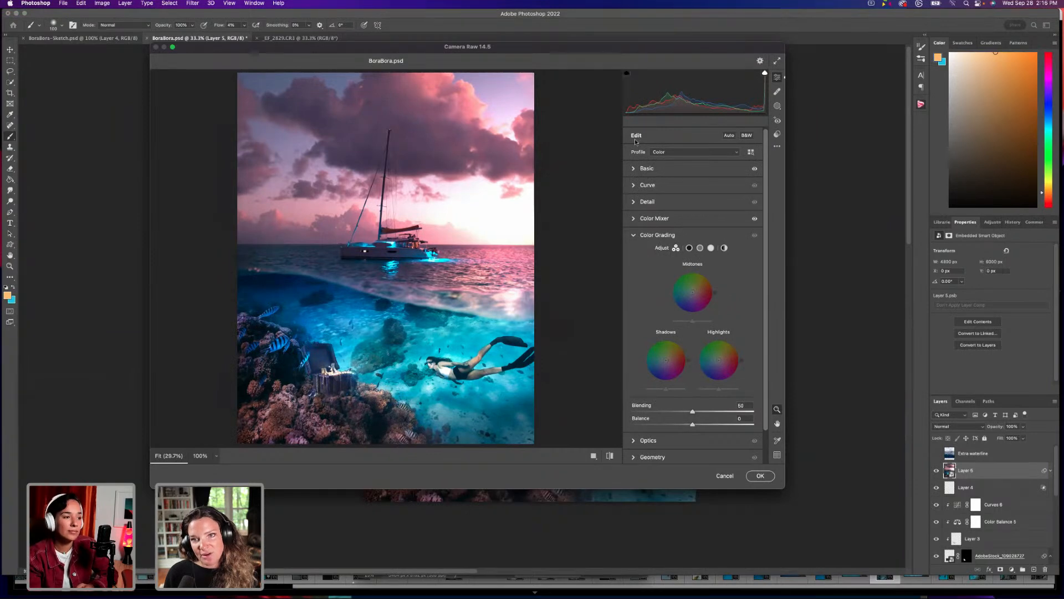
{"action": "left_click", "coordinate": [642, 169]}
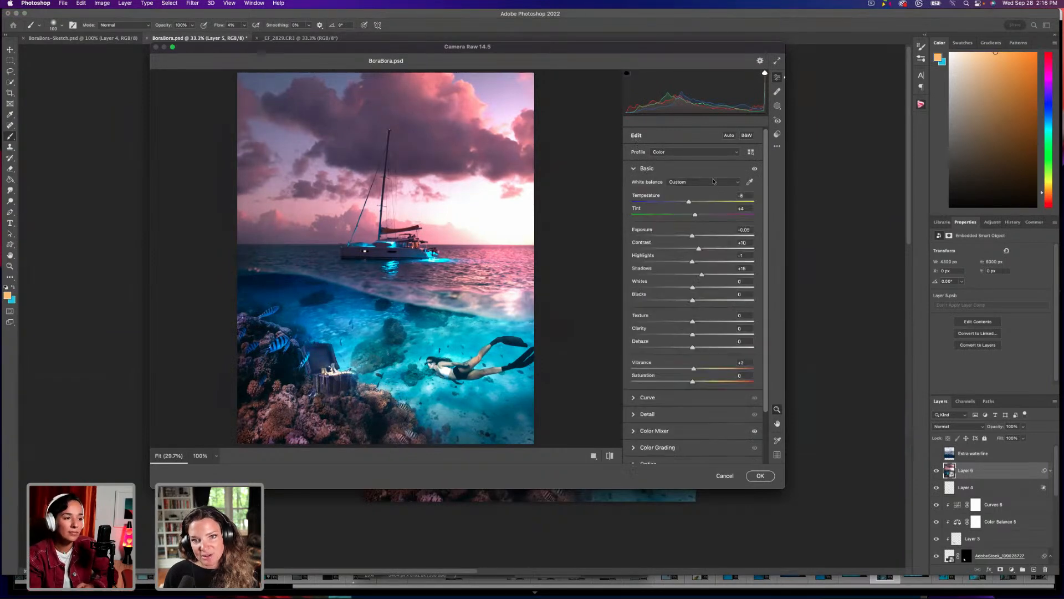
Add a radial gradient mask around the boat, invert it, and set its exposure to -0.45 to darken the surroundings.
{"action": "left_click", "coordinate": [777, 107]}
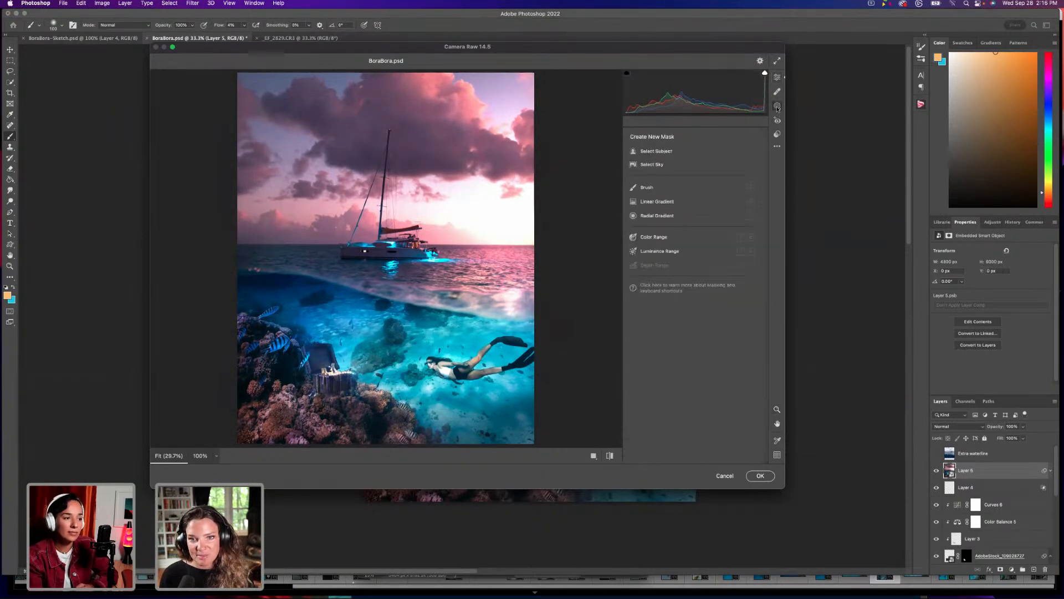
{"action": "left_click", "coordinate": [649, 216]}
{"action": "left_click_drag", "start_coordinate": [382, 233], "coordinate": [453, 299]}
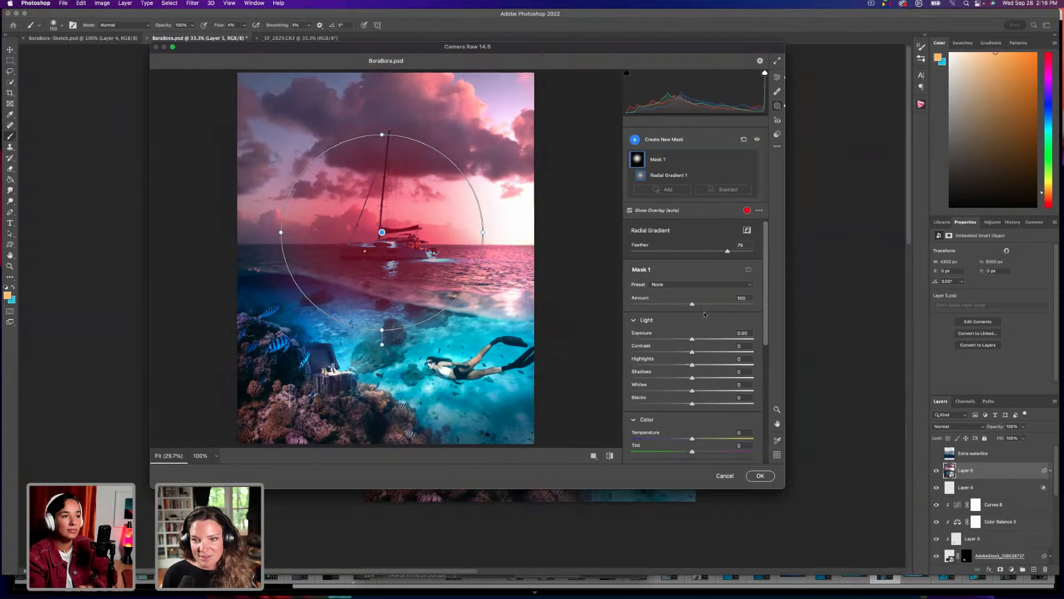
{"action": "left_click", "coordinate": [683, 339]}
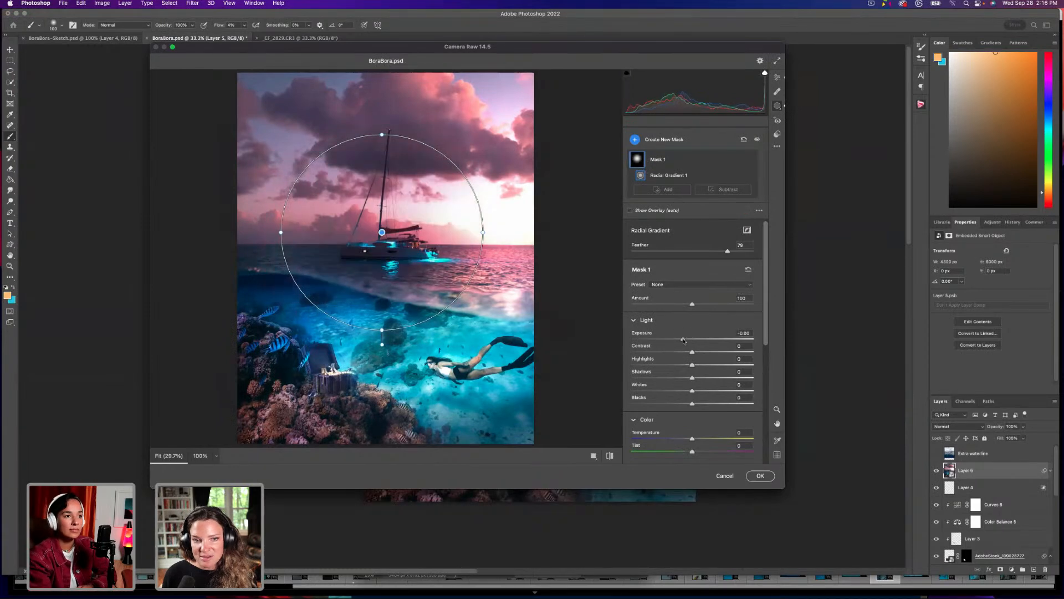
{"action": "left_click", "coordinate": [747, 230]}
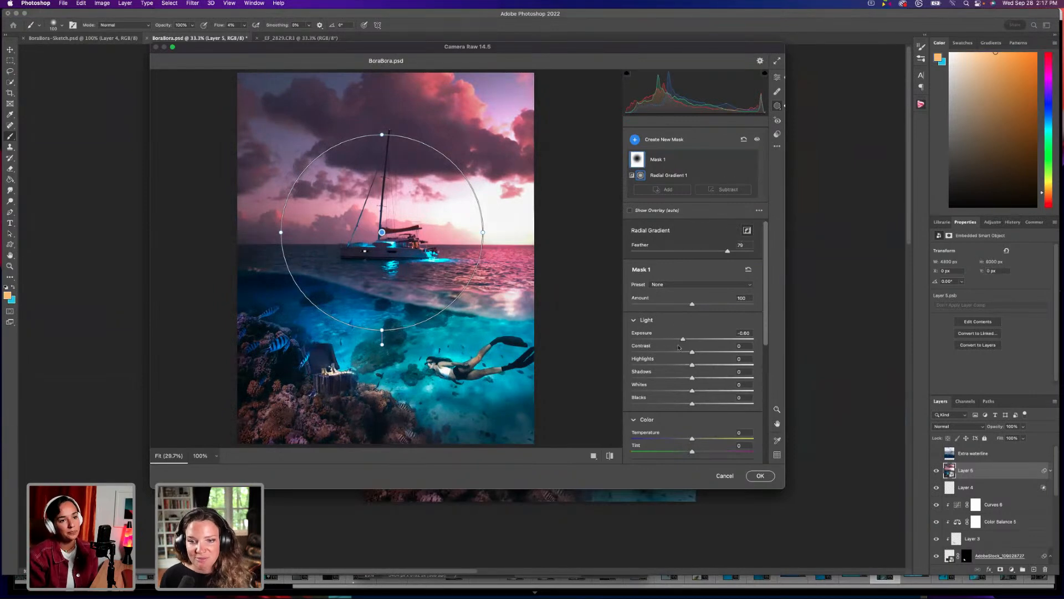
{"action": "left_click_drag", "start_coordinate": [682, 339], "coordinate": [686, 339]}
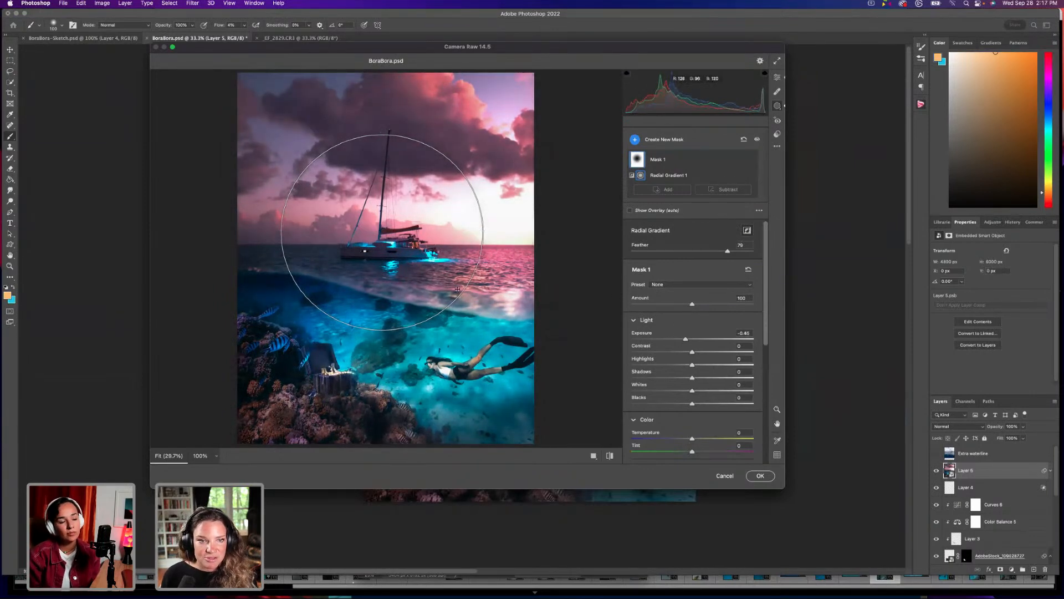
Move, enlarge and tilt the radial mask's ellipse to span the boat and diver, and lower its exposure to -0.90.
{"action": "left_click_drag", "start_coordinate": [435, 253], "coordinate": [474, 332]}
{"action": "left_click_drag", "start_coordinate": [421, 211], "coordinate": [421, 170]}
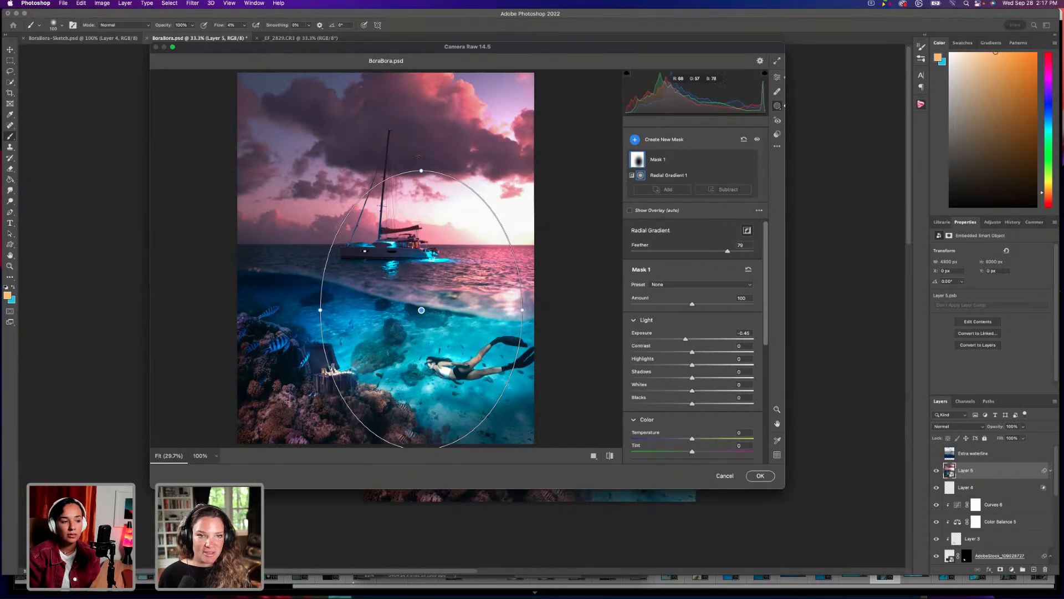
{"action": "left_click_drag", "start_coordinate": [446, 170], "coordinate": [526, 95]}
{"action": "left_click_drag", "start_coordinate": [507, 328], "coordinate": [560, 332]}
{"action": "left_click_drag", "start_coordinate": [685, 340], "coordinate": [678, 342]}
{"action": "left_click_drag", "start_coordinate": [343, 184], "coordinate": [326, 175]}
{"action": "left_click_drag", "start_coordinate": [454, 252], "coordinate": [415, 276]}
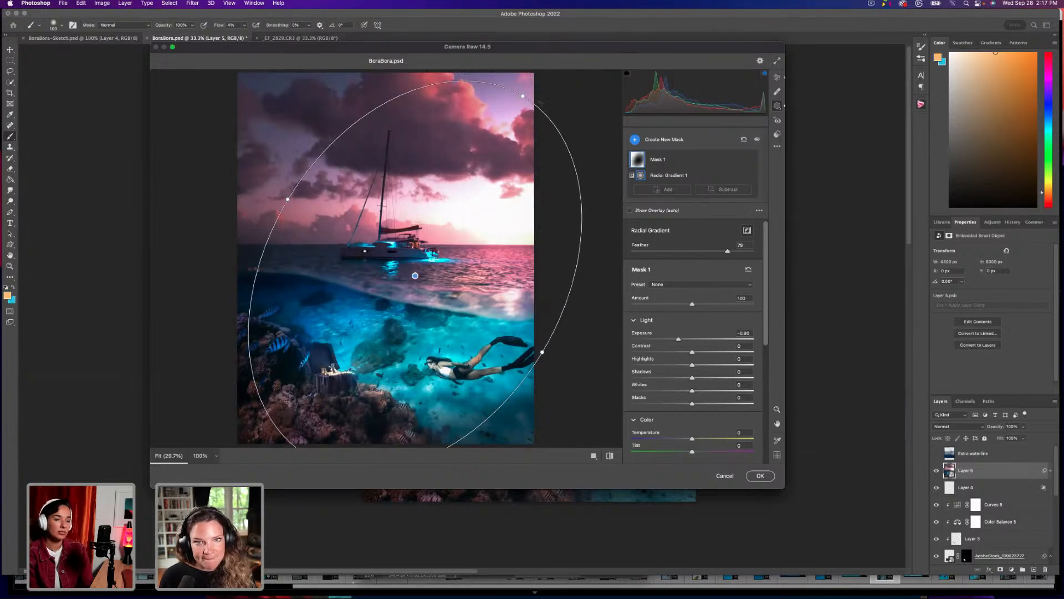
{"action": "left_click_drag", "start_coordinate": [522, 96], "coordinate": [529, 86]}
{"action": "left_click_drag", "start_coordinate": [542, 352], "coordinate": [549, 356]}
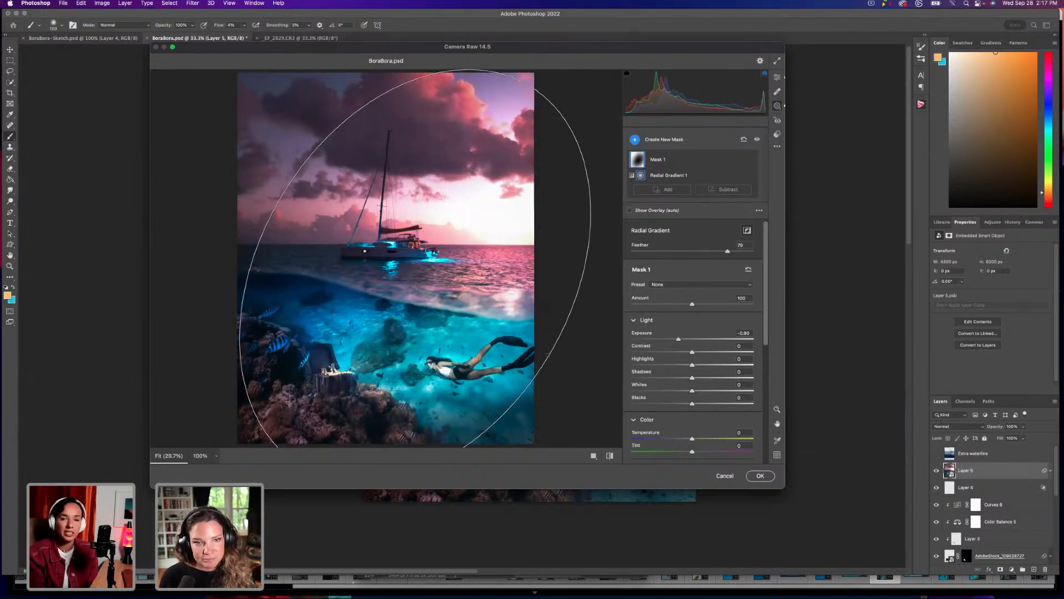
{"action": "left_click_drag", "start_coordinate": [415, 275], "coordinate": [427, 265]}
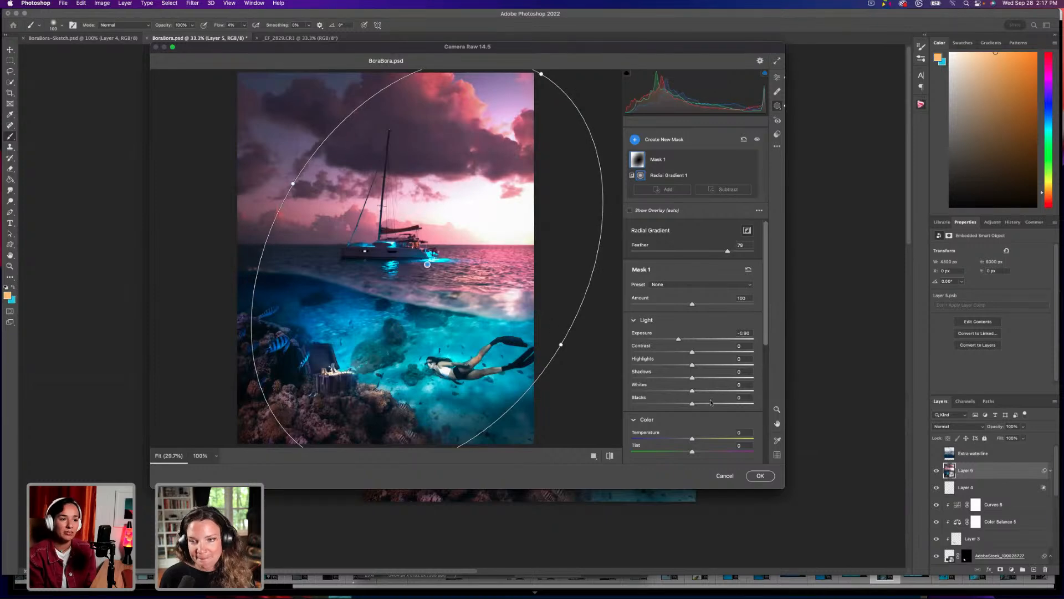
Set the radial mask's exposure to -1.00, contrast to +4 and saturation to -10.
{"action": "mouse_move", "coordinate": [692, 352]}
{"action": "left_mouse_down"}
{"action": "mouse_move", "coordinate": [706, 351]}
{"action": "mouse_move", "coordinate": [677, 338]}
{"action": "left_mouse_up"}
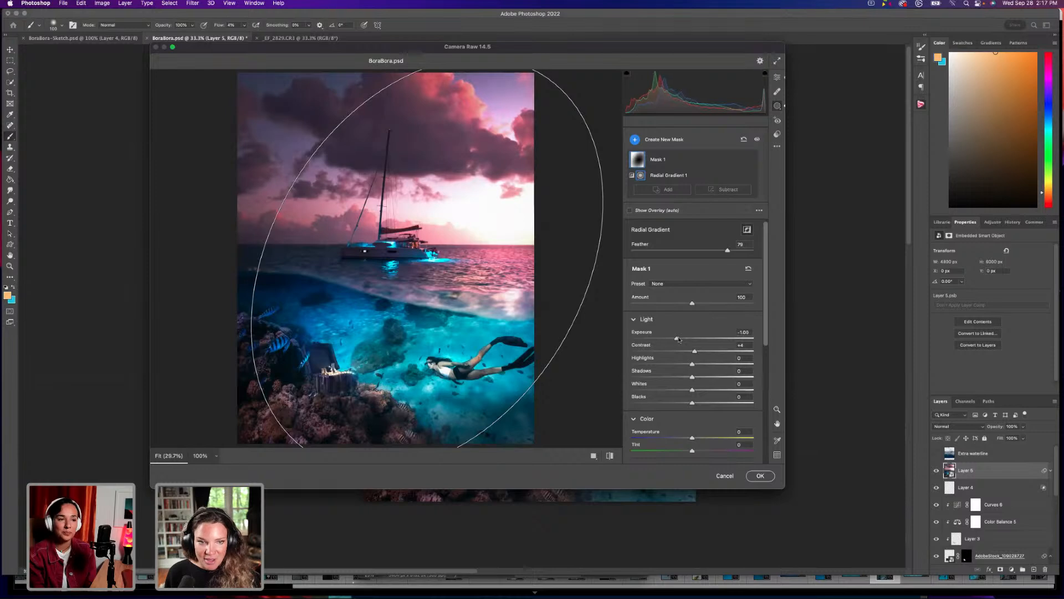
{"action": "scroll", "coordinate": [700, 396], "scroll_direction": "down", "scroll_amount": 2}
{"action": "scroll", "coordinate": [700, 396], "scroll_direction": "down", "scroll_amount": 1}
{"action": "scroll", "coordinate": [715, 388], "scroll_direction": "down", "scroll_amount": 5}
{"action": "mouse_move", "coordinate": [680, 437]}
{"action": "left_mouse_down"}
{"action": "mouse_move", "coordinate": [635, 435]}
{"action": "mouse_move", "coordinate": [688, 436]}
{"action": "left_mouse_up"}
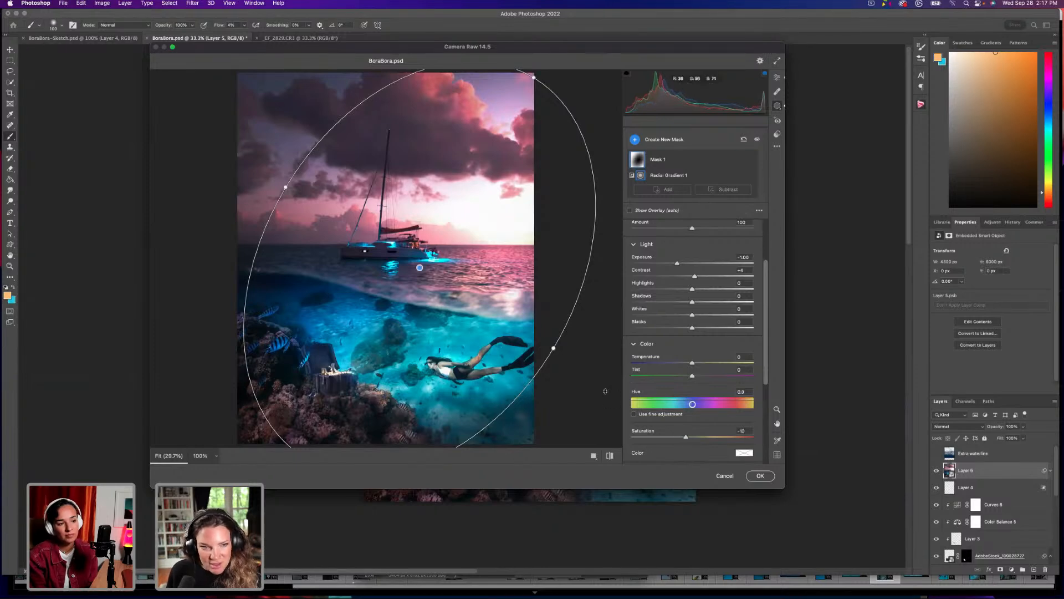
Fine-tune the width and position of the tilted radial mask so the vignette falls along the image corners.
{"action": "left_click_drag", "start_coordinate": [285, 187], "coordinate": [278, 182]}
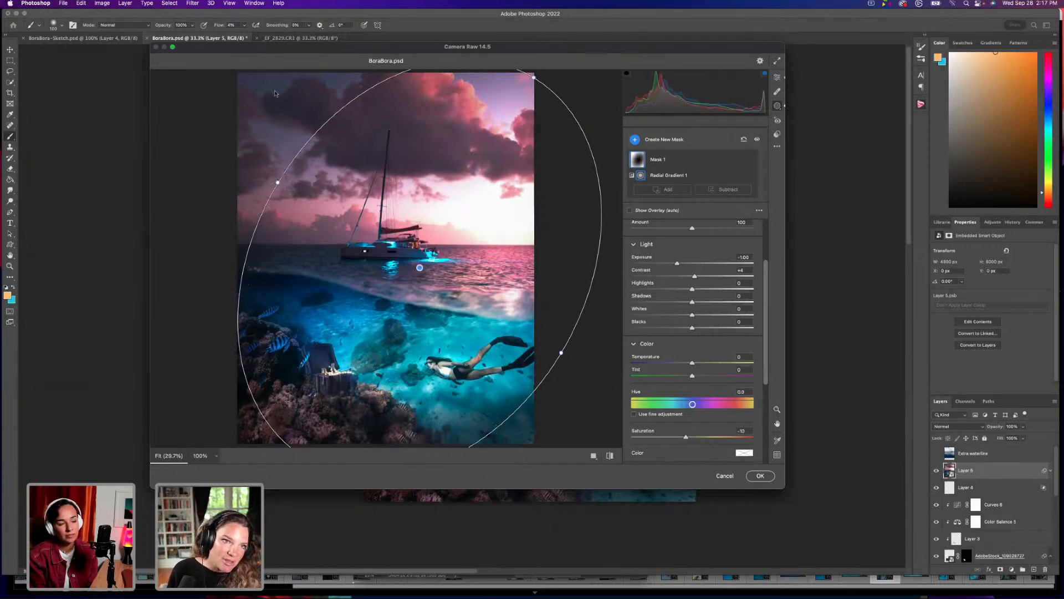
{"action": "left_click_drag", "start_coordinate": [521, 233], "coordinate": [512, 228]}
{"action": "left_click_drag", "start_coordinate": [553, 351], "coordinate": [548, 344]}
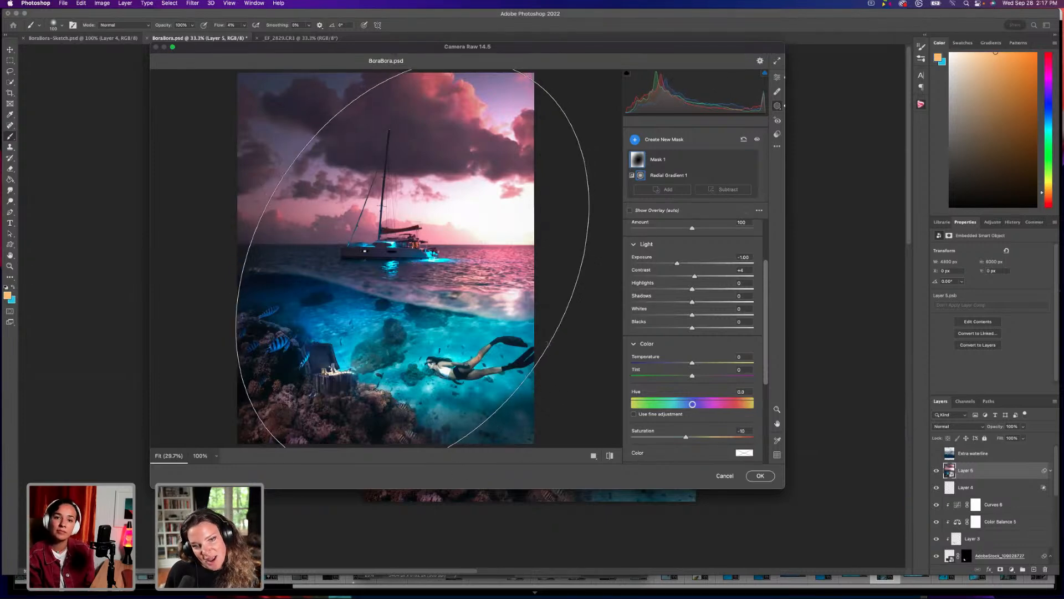
{"action": "scroll", "coordinate": [716, 292], "scroll_direction": "up", "scroll_amount": 3}
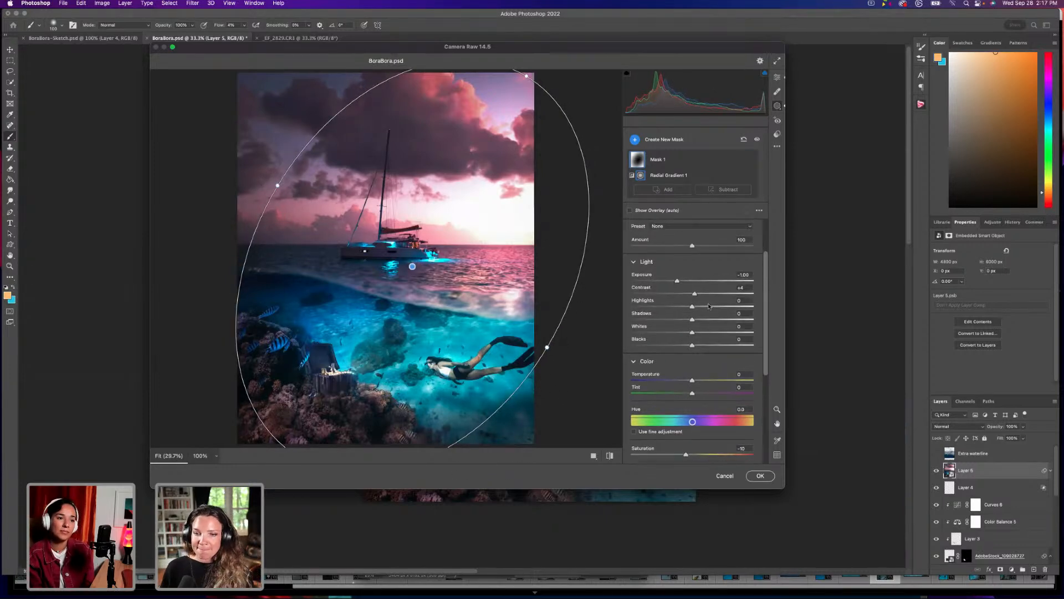
Add a brush mask at size 14 over the sunset clouds, diver and coral, and set its exposure to +0.75.
{"action": "scroll", "coordinate": [708, 309], "scroll_direction": "up", "scroll_amount": 2}
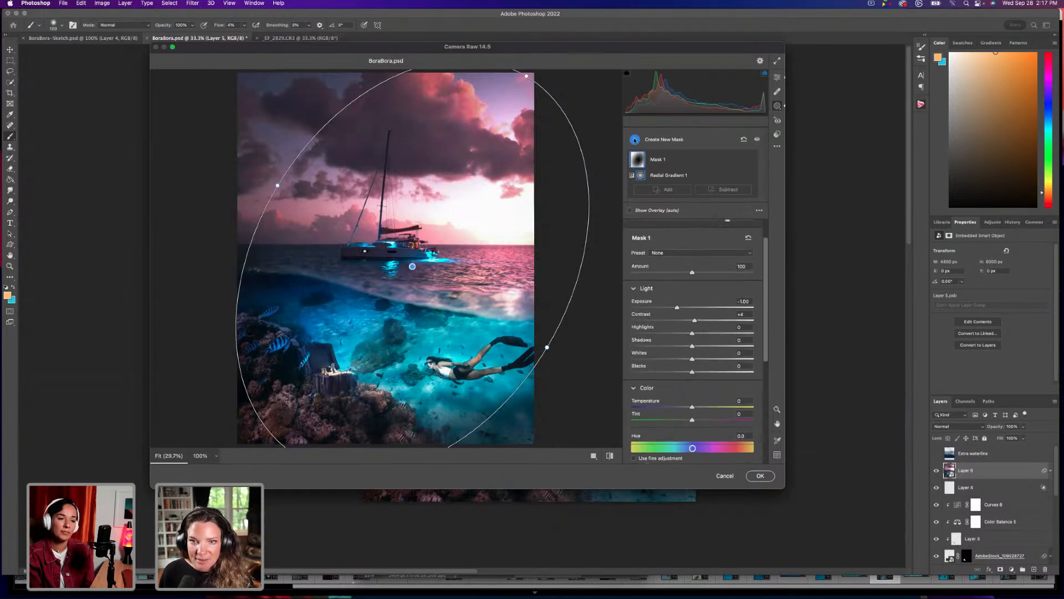
{"action": "left_click", "coordinate": [659, 139]}
{"action": "left_click", "coordinate": [685, 167]}
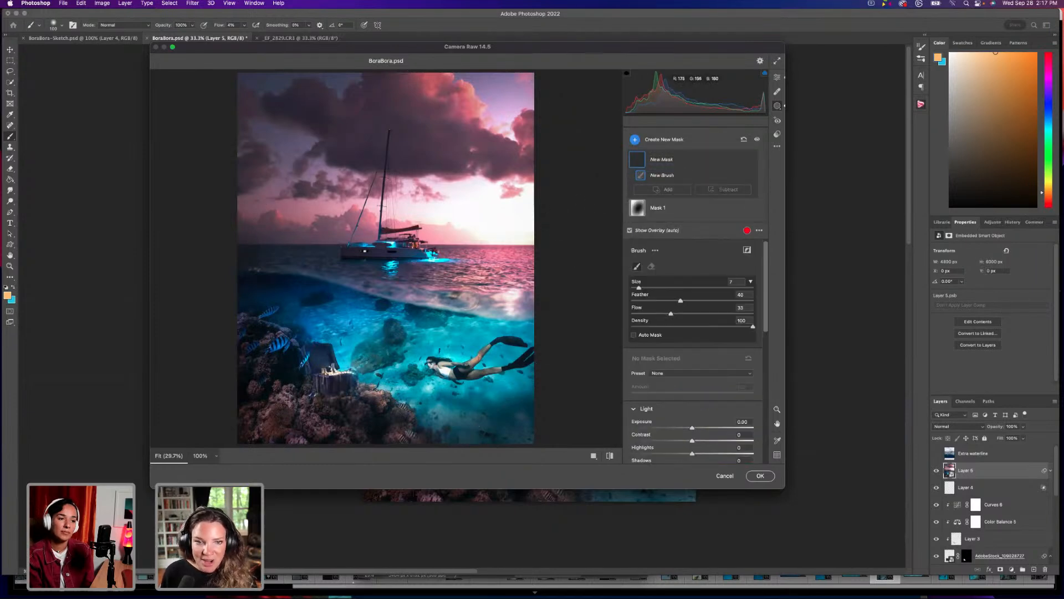
{"action": "key", "text": "bracketright"}
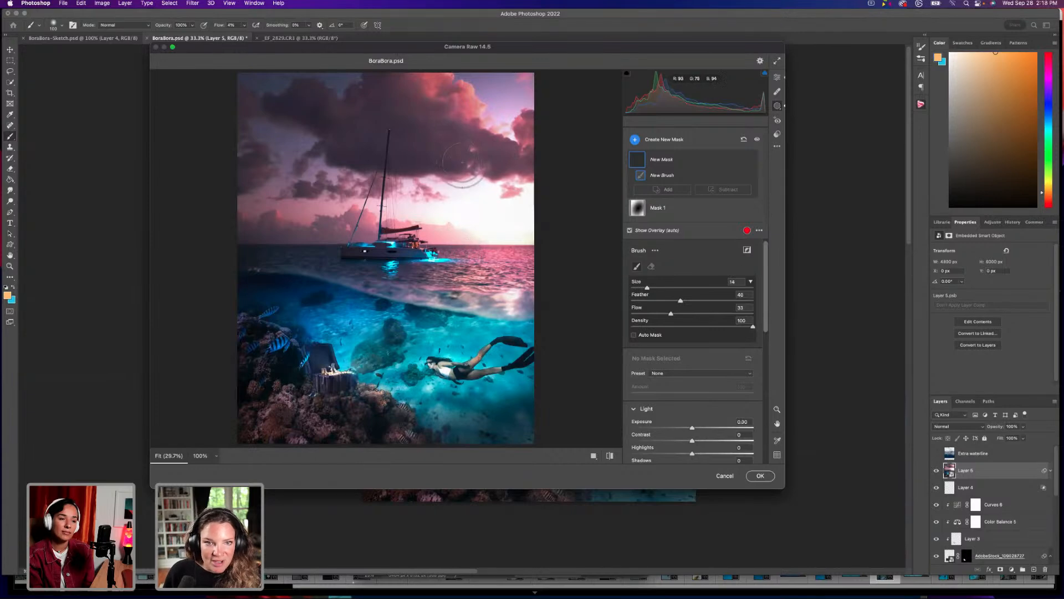
{"action": "left_click_drag", "start_coordinate": [488, 186], "coordinate": [544, 203]}
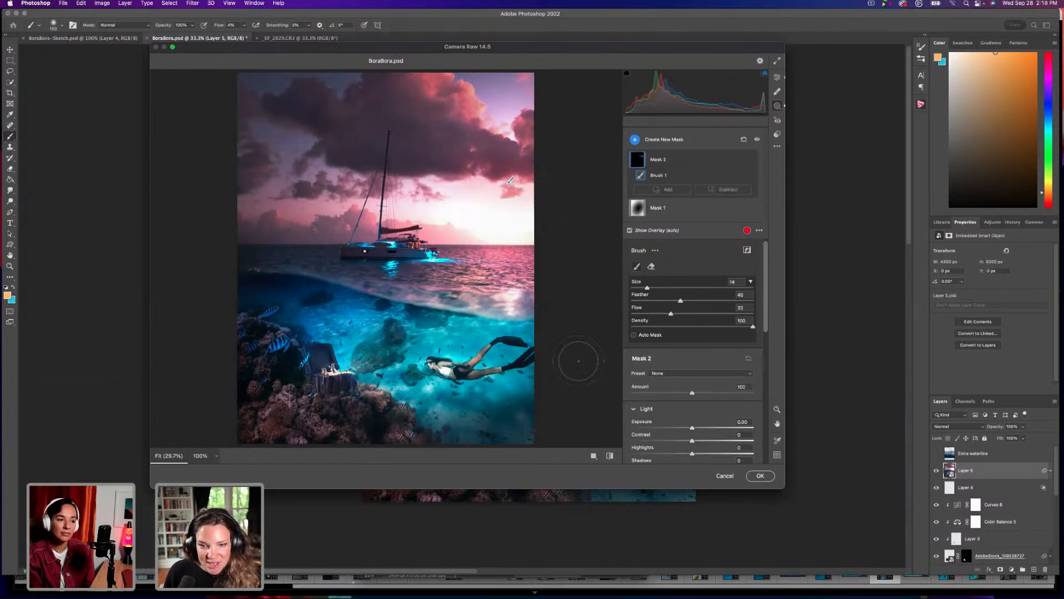
{"action": "mouse_move", "coordinate": [521, 360]}
{"action": "left_mouse_down"}
{"action": "mouse_move", "coordinate": [443, 360]}
{"action": "mouse_move", "coordinate": [527, 311]}
{"action": "mouse_move", "coordinate": [516, 308]}
{"action": "left_mouse_up"}
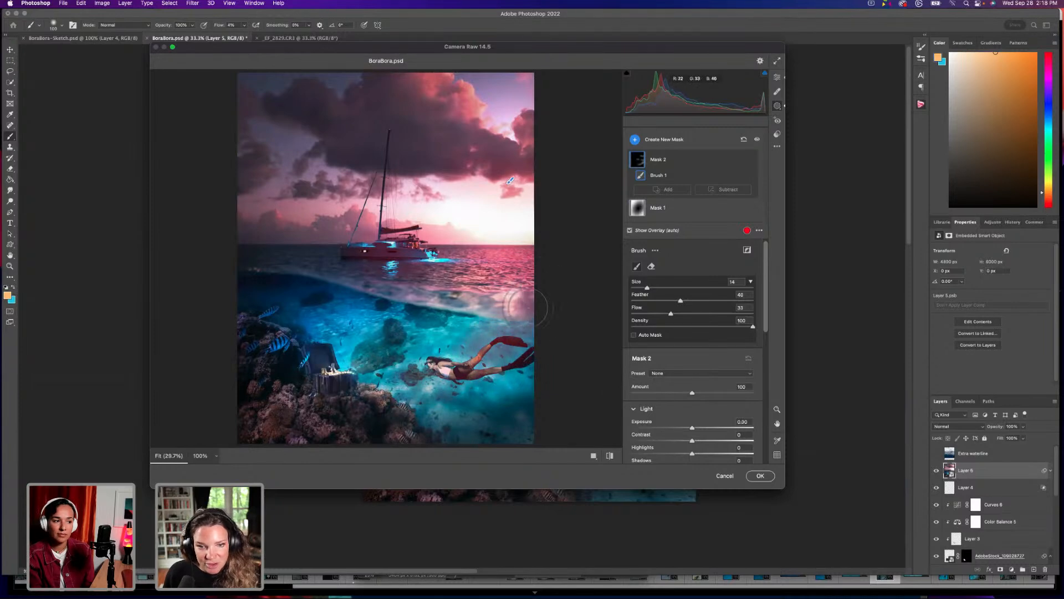
{"action": "mouse_move", "coordinate": [408, 407]}
{"action": "left_mouse_down"}
{"action": "mouse_move", "coordinate": [372, 418]}
{"action": "mouse_move", "coordinate": [396, 410]}
{"action": "mouse_move", "coordinate": [352, 406]}
{"action": "mouse_move", "coordinate": [357, 394]}
{"action": "left_mouse_up"}
{"action": "mouse_move", "coordinate": [692, 428]}
{"action": "left_mouse_down"}
{"action": "mouse_move", "coordinate": [730, 431]}
{"action": "mouse_move", "coordinate": [694, 431]}
{"action": "mouse_move", "coordinate": [704, 431]}
{"action": "left_mouse_up"}
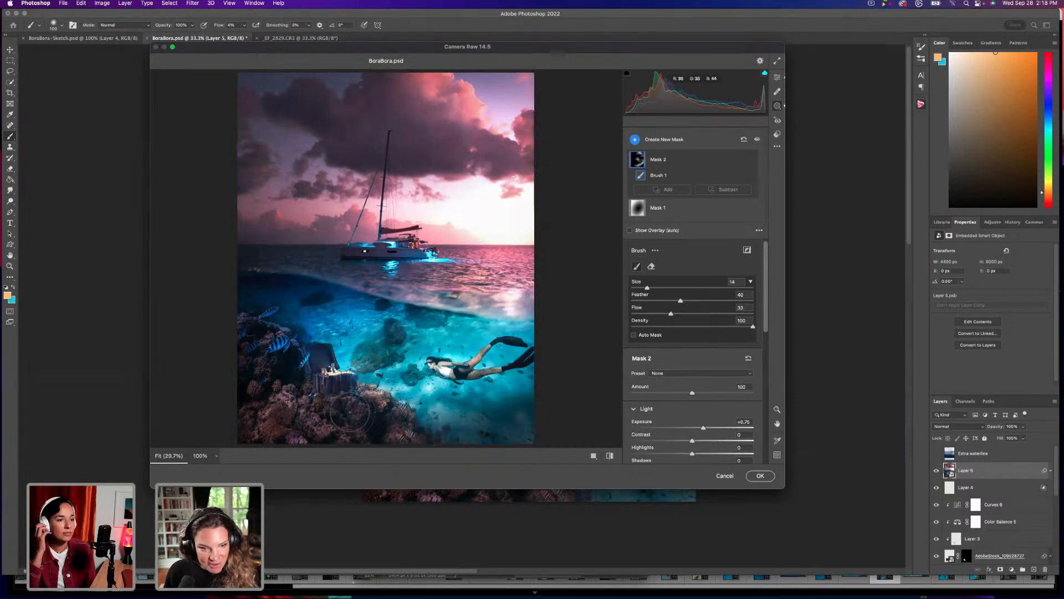
Warm the brush mask over the clouds, diver and coral with temperature +10, tint +16 and saturation +14.
{"action": "scroll", "coordinate": [752, 373], "scroll_direction": "down", "scroll_amount": 1}
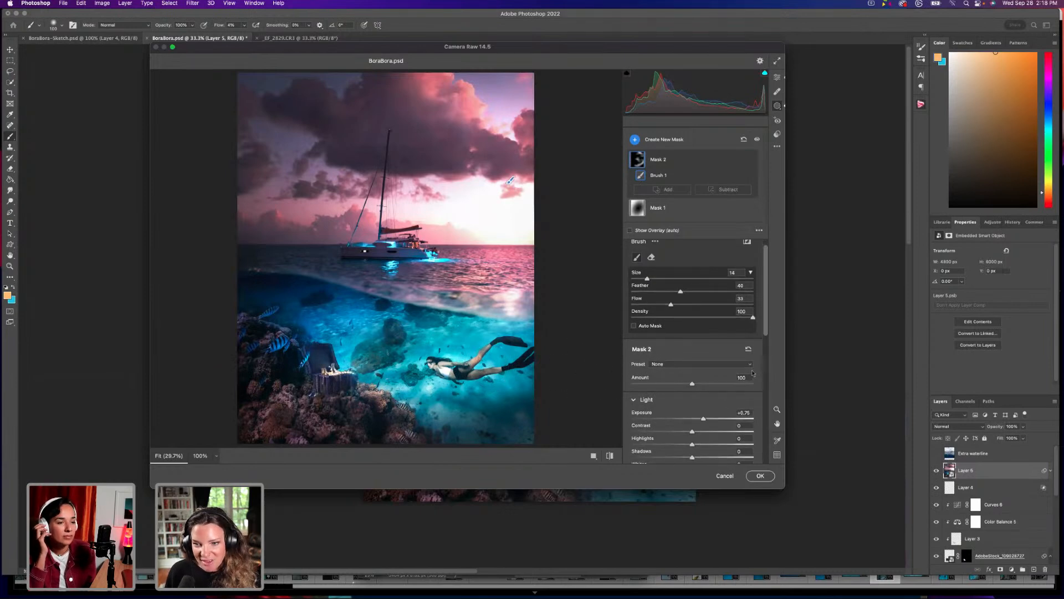
{"action": "left_click_drag", "start_coordinate": [768, 330], "coordinate": [766, 375]}
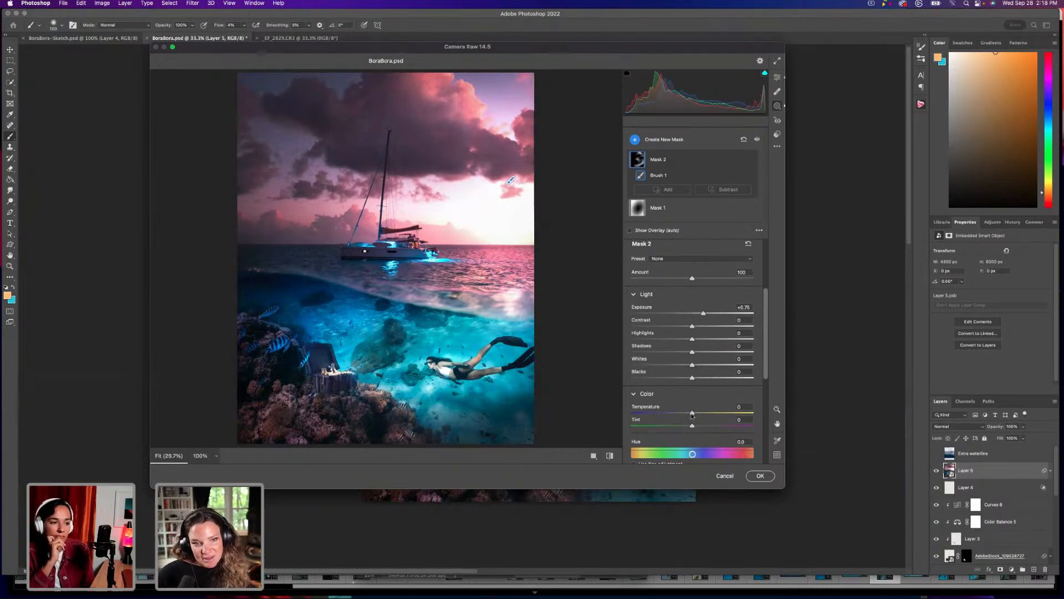
{"action": "mouse_move", "coordinate": [693, 413]}
{"action": "left_mouse_down"}
{"action": "mouse_move", "coordinate": [672, 412]}
{"action": "mouse_move", "coordinate": [719, 415]}
{"action": "mouse_move", "coordinate": [699, 412]}
{"action": "mouse_move", "coordinate": [701, 426]}
{"action": "left_mouse_up"}
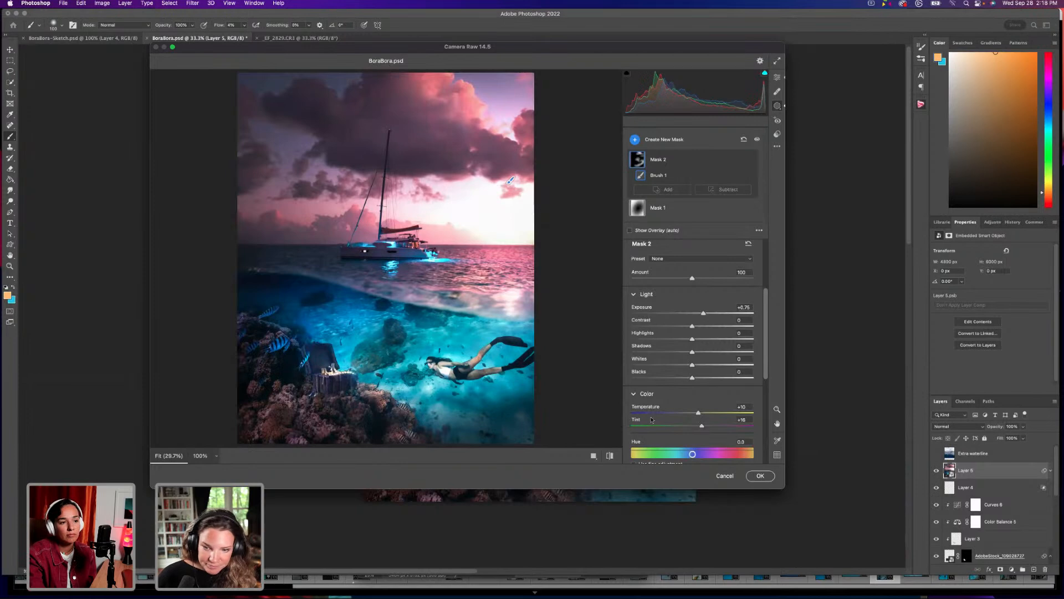
{"action": "left_click_drag", "start_coordinate": [766, 370], "coordinate": [762, 427]}
{"action": "left_click_drag", "start_coordinate": [686, 358], "coordinate": [717, 357]}
{"action": "scroll", "coordinate": [721, 388], "scroll_direction": "down", "scroll_amount": 4}
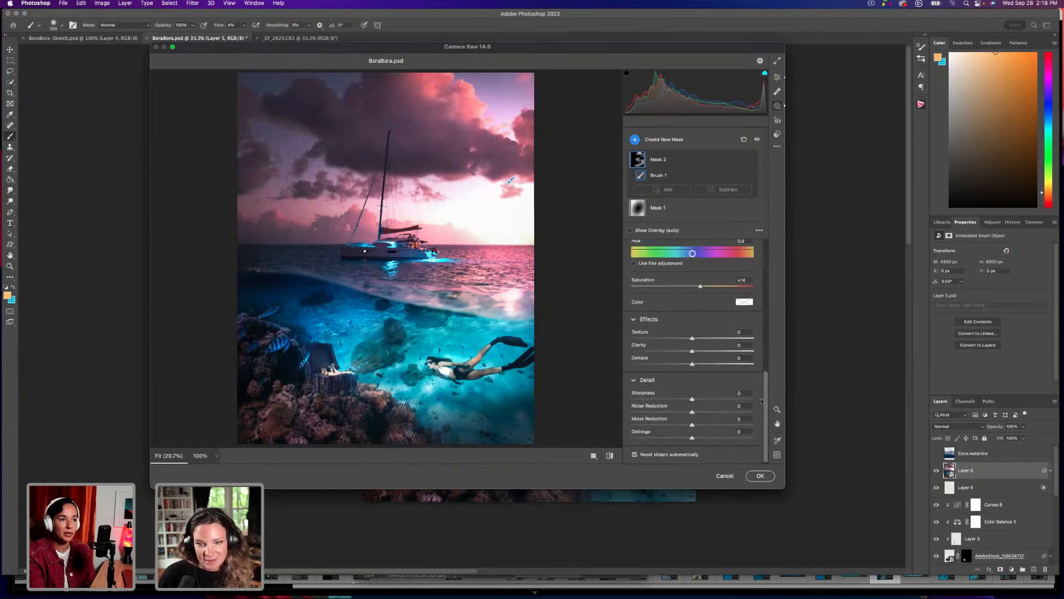
{"action": "left_click_drag", "start_coordinate": [764, 398], "coordinate": [772, 165]}
{"action": "left_click", "coordinate": [637, 139]}
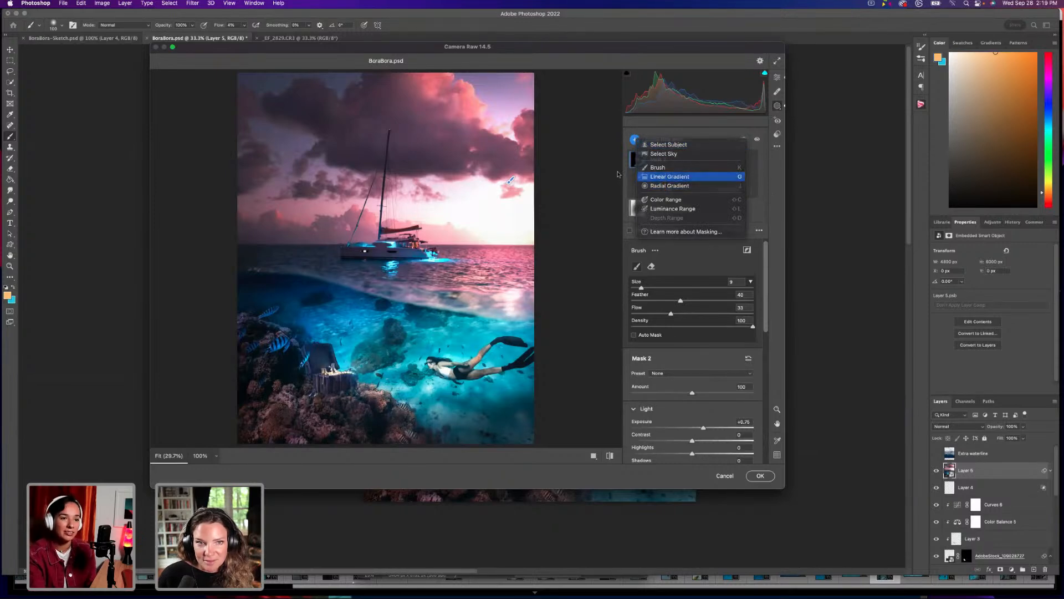
{"action": "key", "text": "Return"}
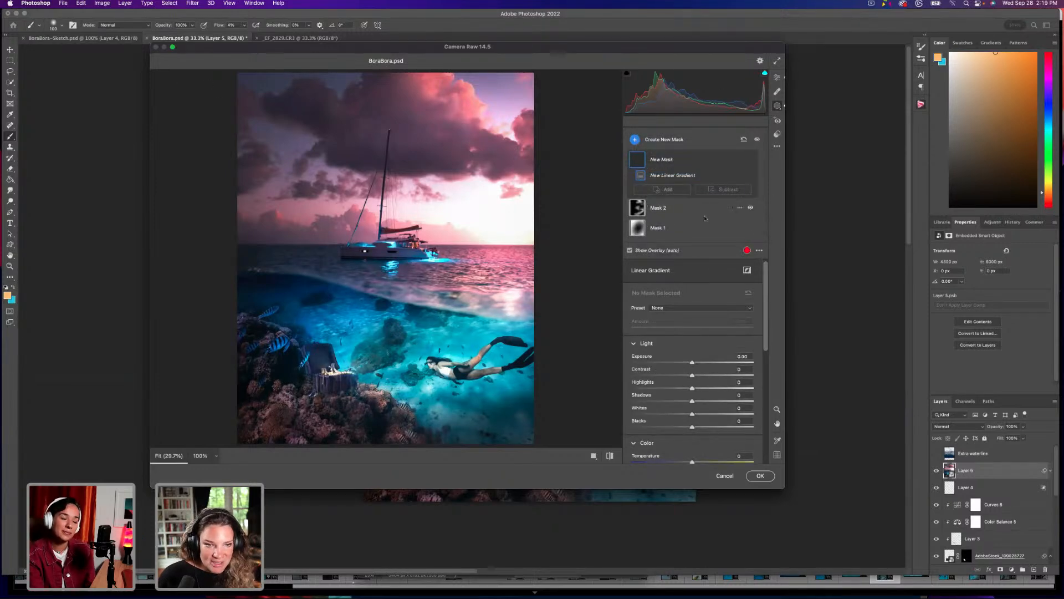
{"action": "left_click", "coordinate": [654, 208]}
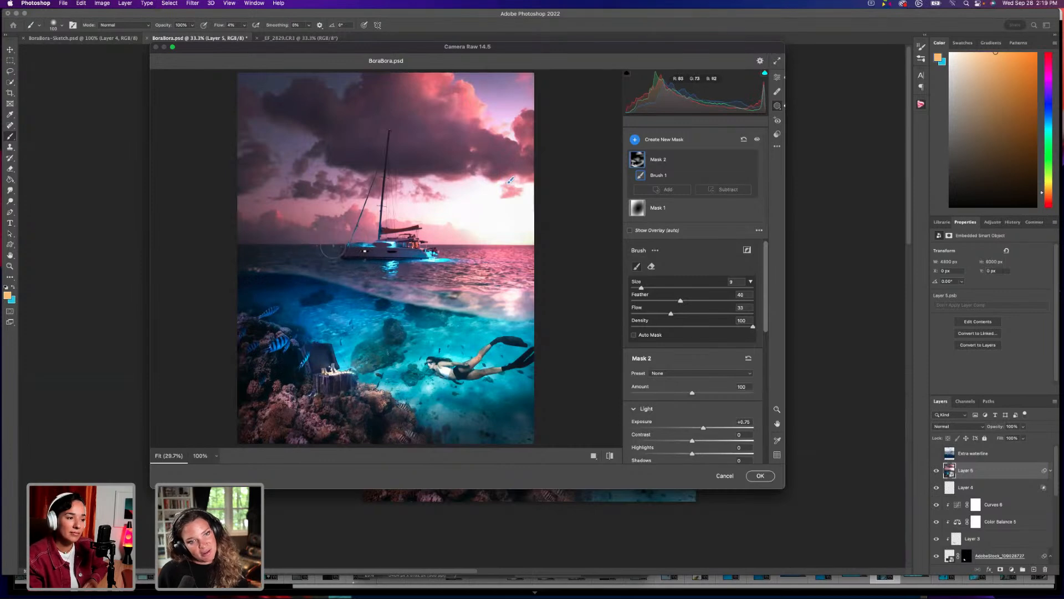
Add another brush mask with temperature +15 and tint +20, and paint it over the reef fish and the clouds beside the boat.
{"action": "left_click", "coordinate": [634, 139]}
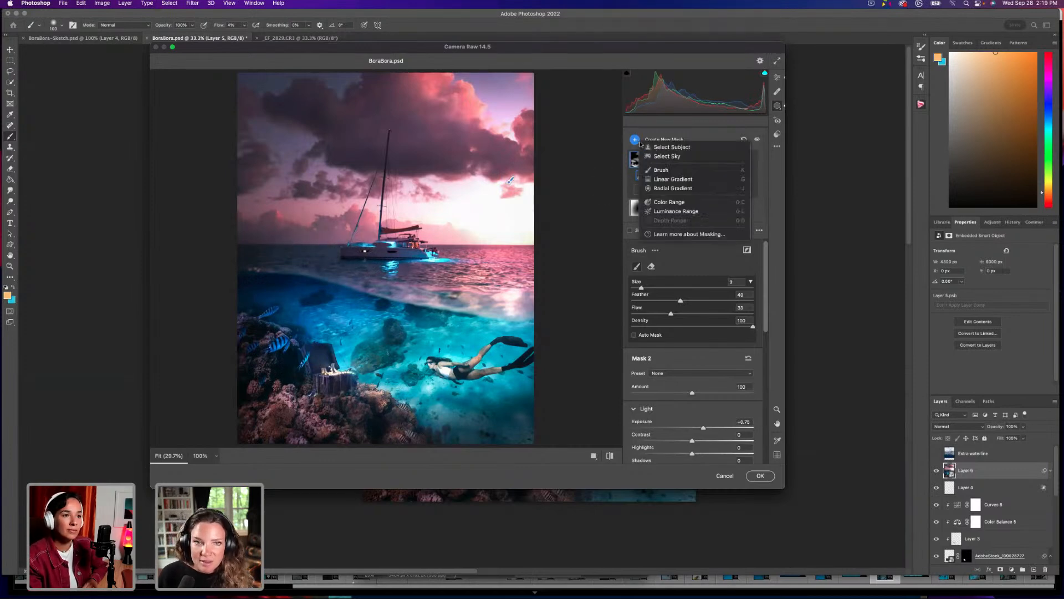
{"action": "left_click", "coordinate": [732, 170]}
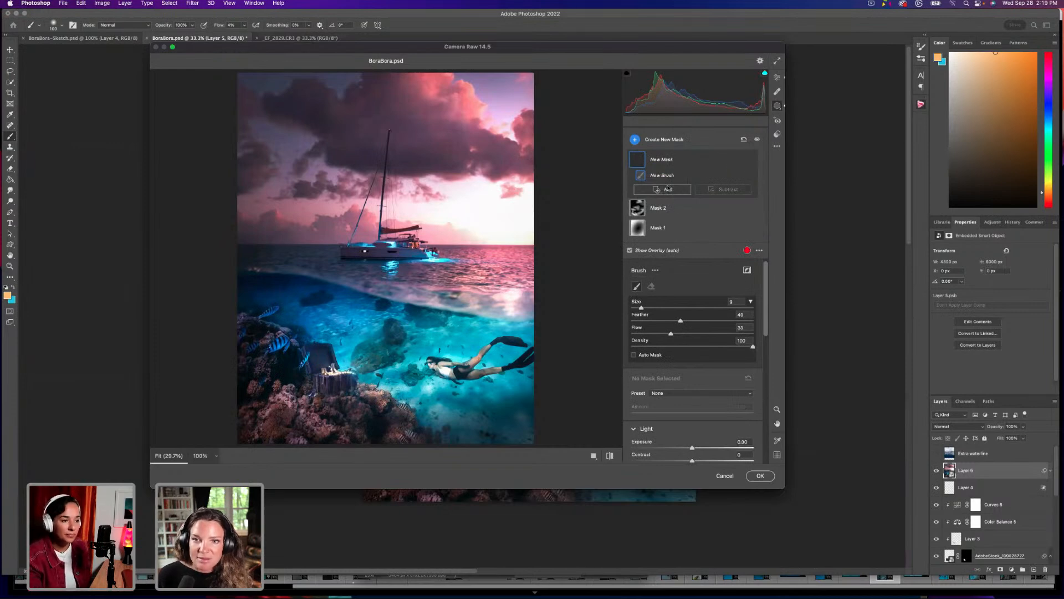
{"action": "scroll", "coordinate": [707, 437], "scroll_direction": "down", "scroll_amount": 2}
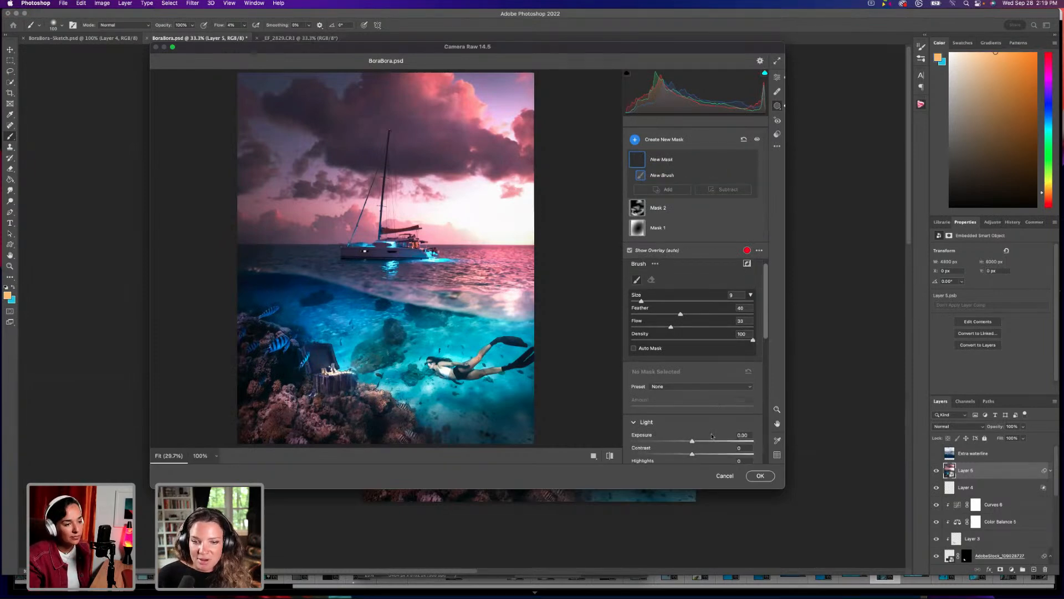
{"action": "scroll", "coordinate": [697, 437], "scroll_direction": "down", "scroll_amount": 10}
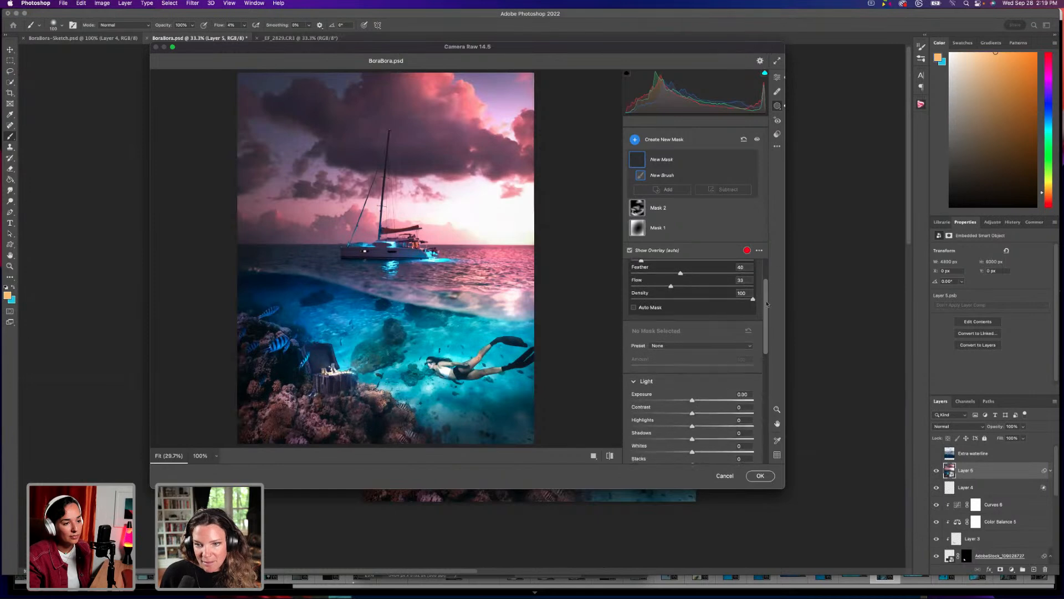
{"action": "mouse_move", "coordinate": [691, 385]}
{"action": "left_mouse_down"}
{"action": "mouse_move", "coordinate": [704, 384]}
{"action": "mouse_move", "coordinate": [702, 371]}
{"action": "left_mouse_up"}
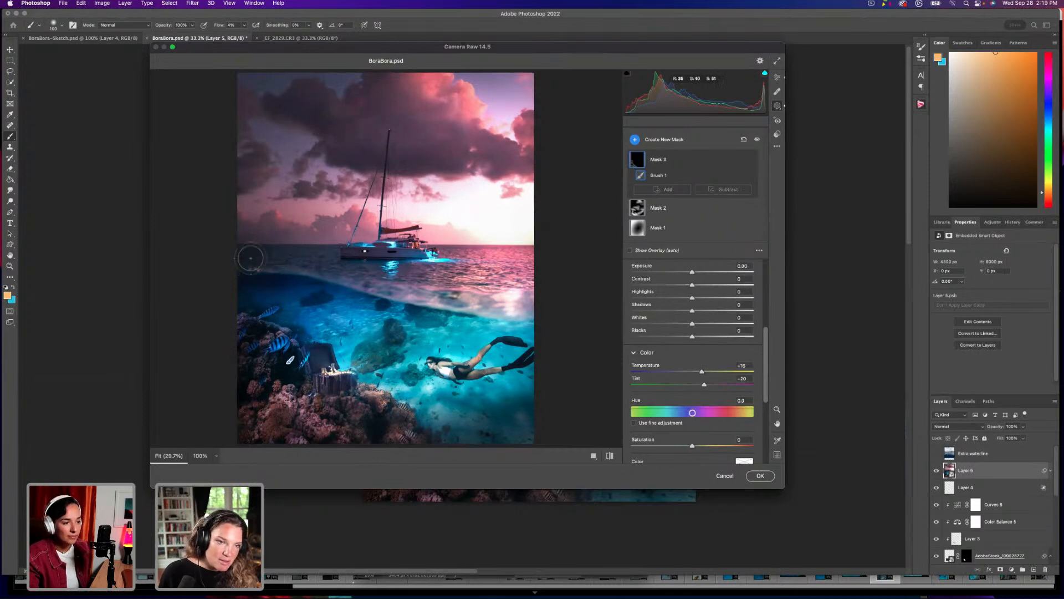
{"action": "left_click", "coordinate": [339, 212]}
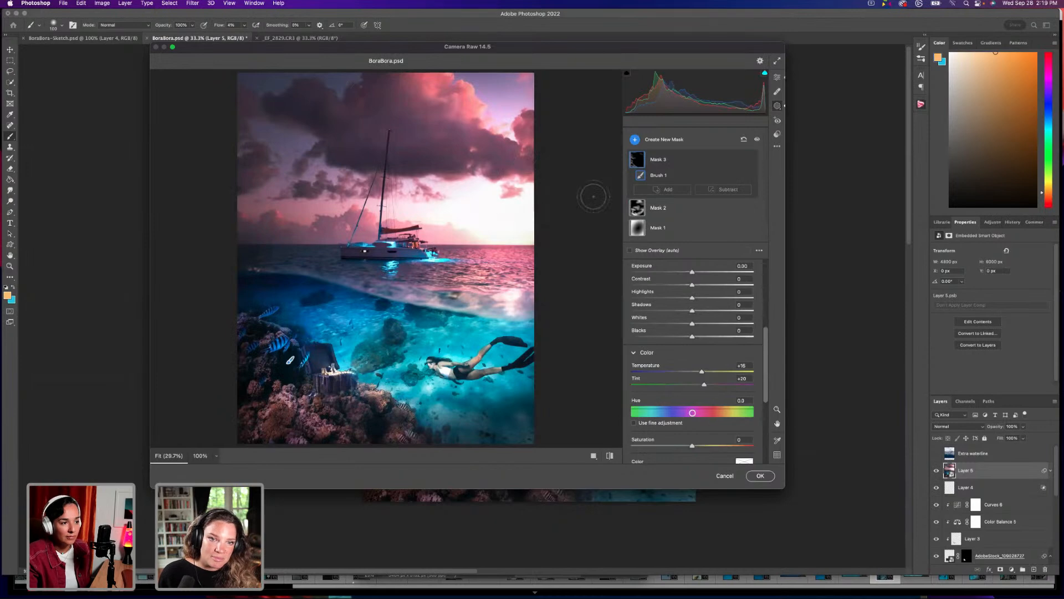
Add a radial gradient mask around the boat, invert it, and set its exposure to -0.60.
{"action": "left_click", "coordinate": [634, 141]}
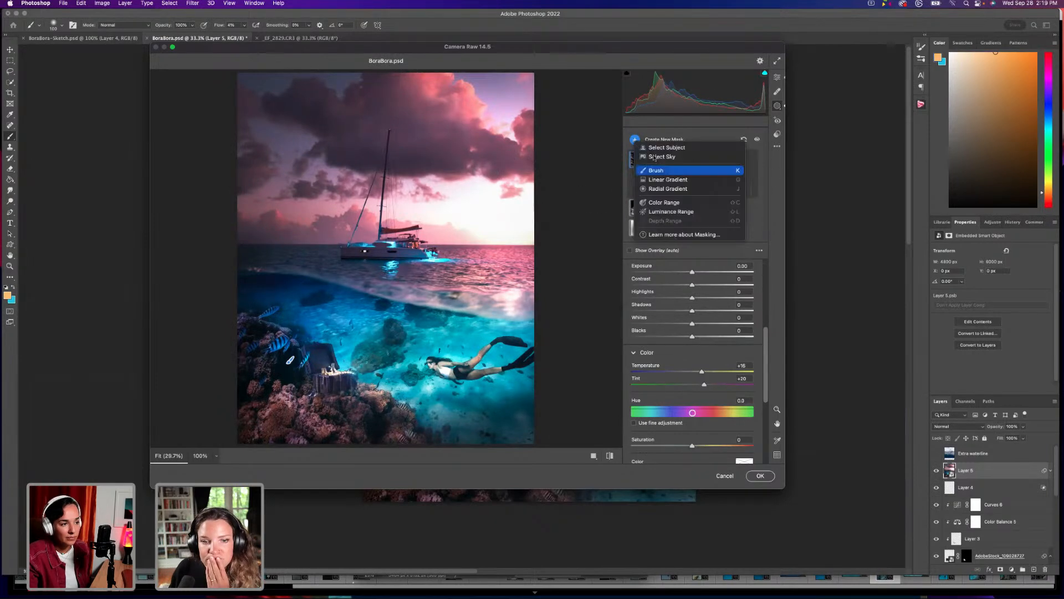
{"action": "left_click", "coordinate": [686, 189]}
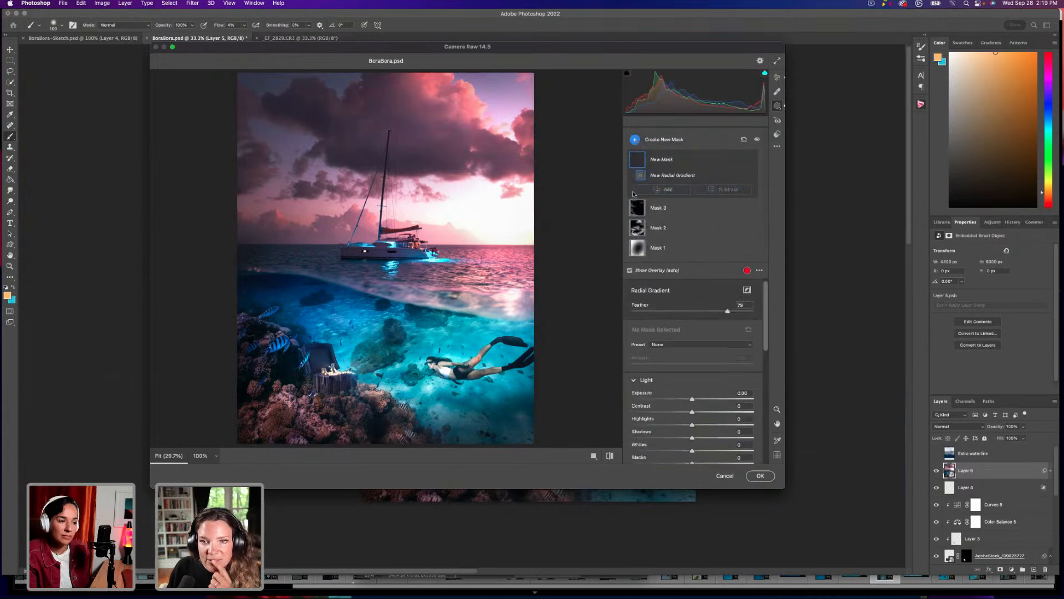
{"action": "left_click_drag", "start_coordinate": [350, 233], "coordinate": [482, 319]}
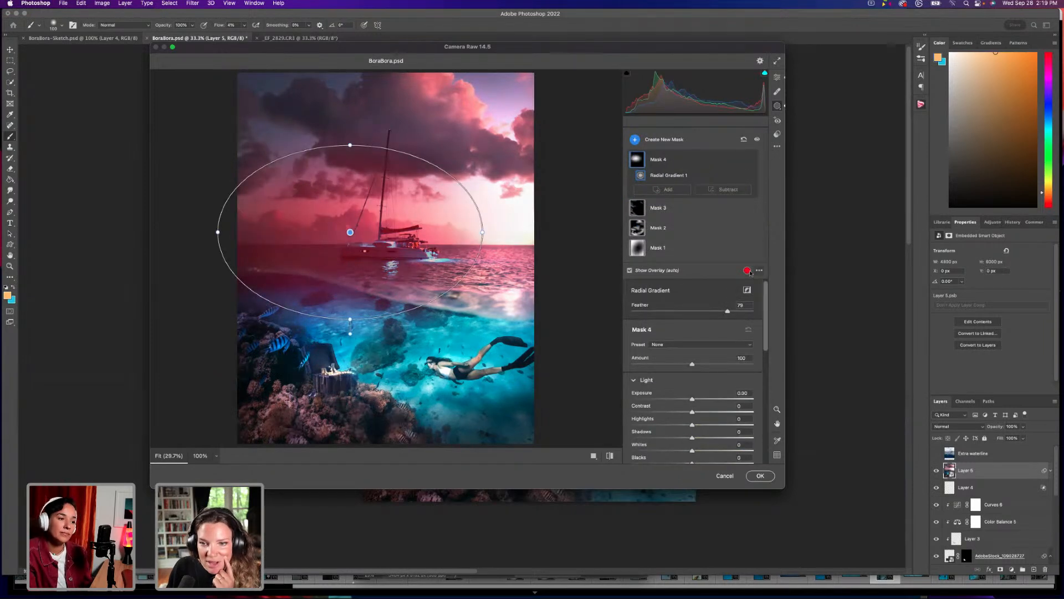
{"action": "left_click", "coordinate": [748, 290]}
{"action": "left_click_drag", "start_coordinate": [693, 398], "coordinate": [683, 399]}
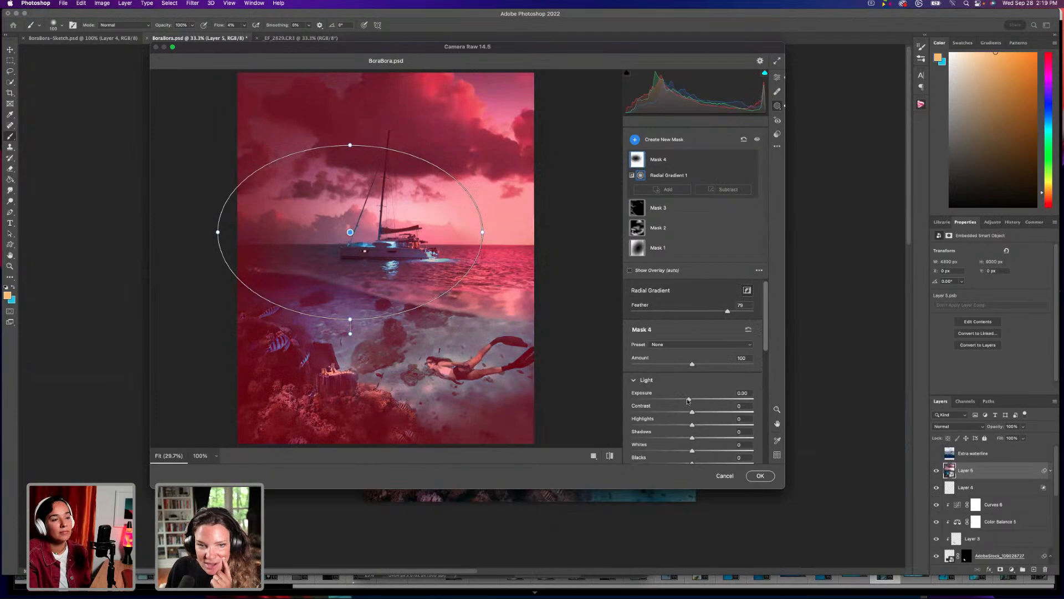
Widen and reposition the new radial mask's ellipse to extend past both image sides, and set its highlights to +12.
{"action": "left_click_drag", "start_coordinate": [486, 232], "coordinate": [657, 231]}
{"action": "left_click_drag", "start_coordinate": [350, 232], "coordinate": [414, 247]}
{"action": "left_click_drag", "start_coordinate": [413, 160], "coordinate": [413, 127]}
{"action": "left_click_drag", "start_coordinate": [413, 247], "coordinate": [450, 244]}
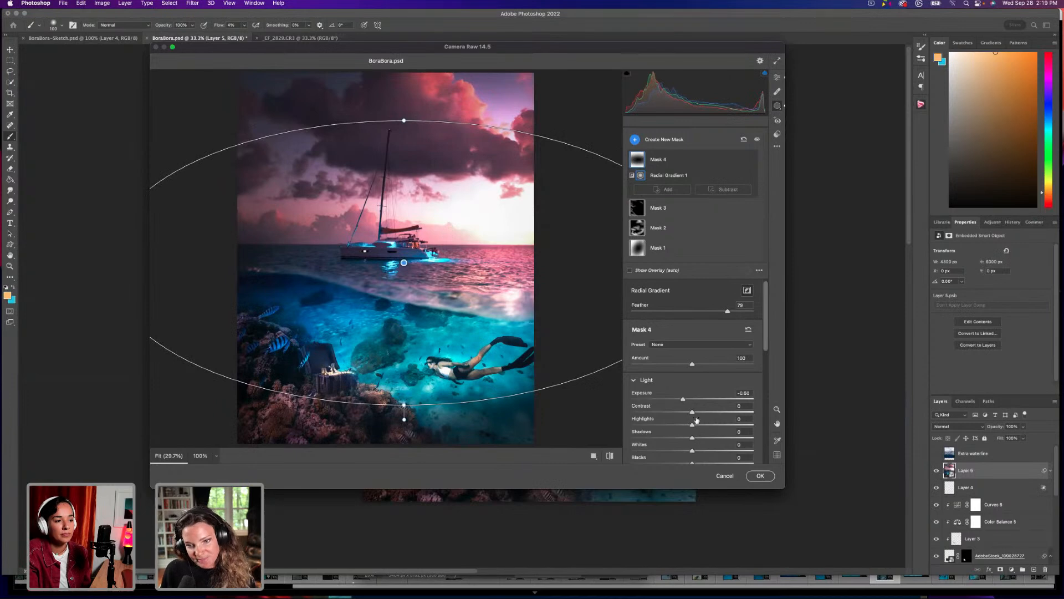
{"action": "left_click_drag", "start_coordinate": [692, 425], "coordinate": [698, 425]}
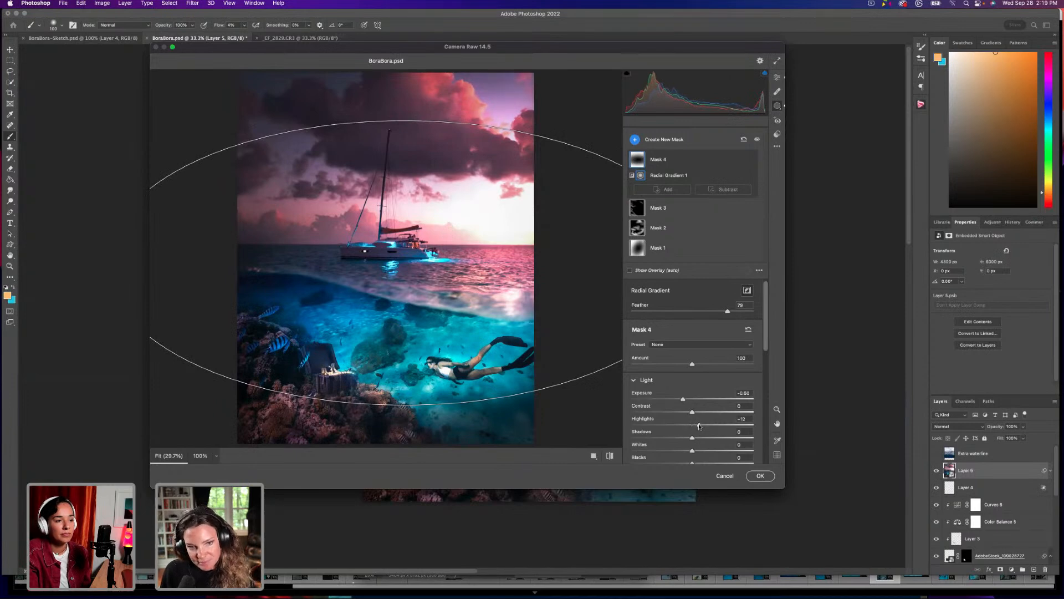
In the global Basic adjustments, set temperature to -12, tint to +5, exposure to +0.25, highlights to +13 and shadows to +18.
{"action": "left_click", "coordinate": [777, 77]}
{"action": "left_click_drag", "start_coordinate": [689, 202], "coordinate": [684, 202]}
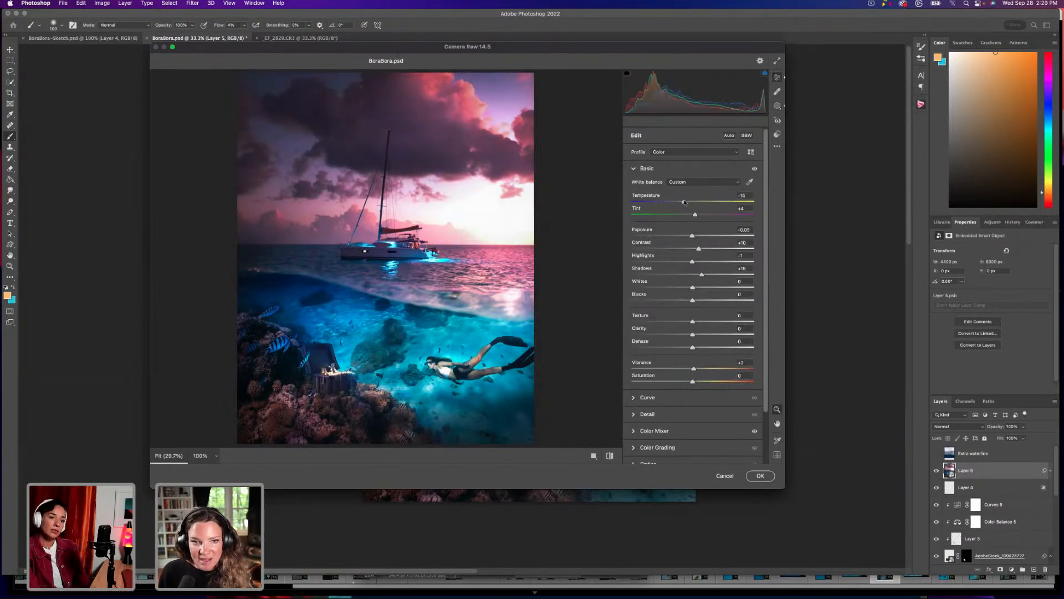
{"action": "left_click", "coordinate": [697, 236]}
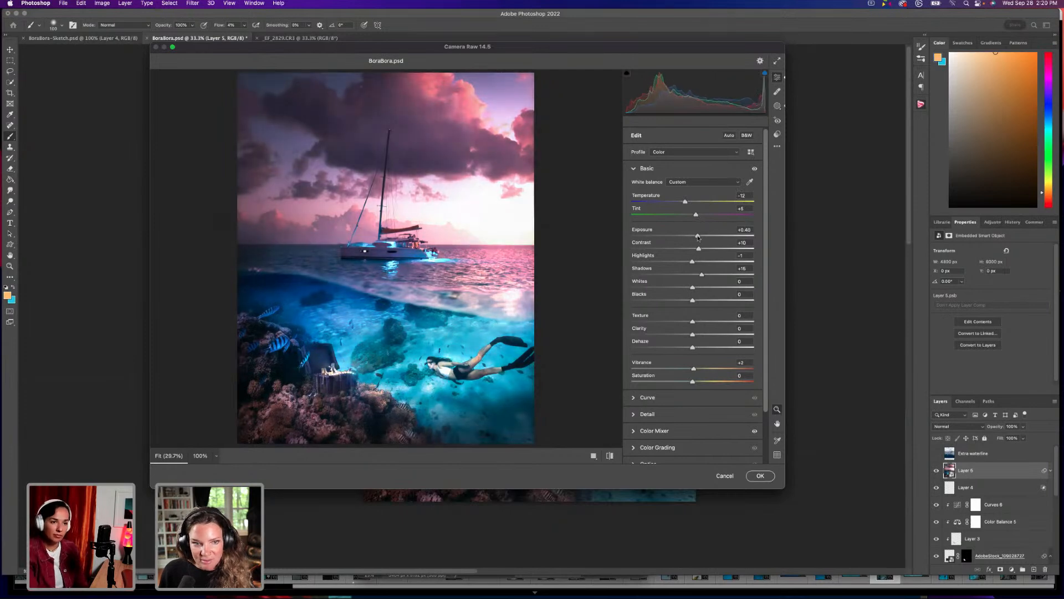
{"action": "left_click", "coordinate": [701, 262]}
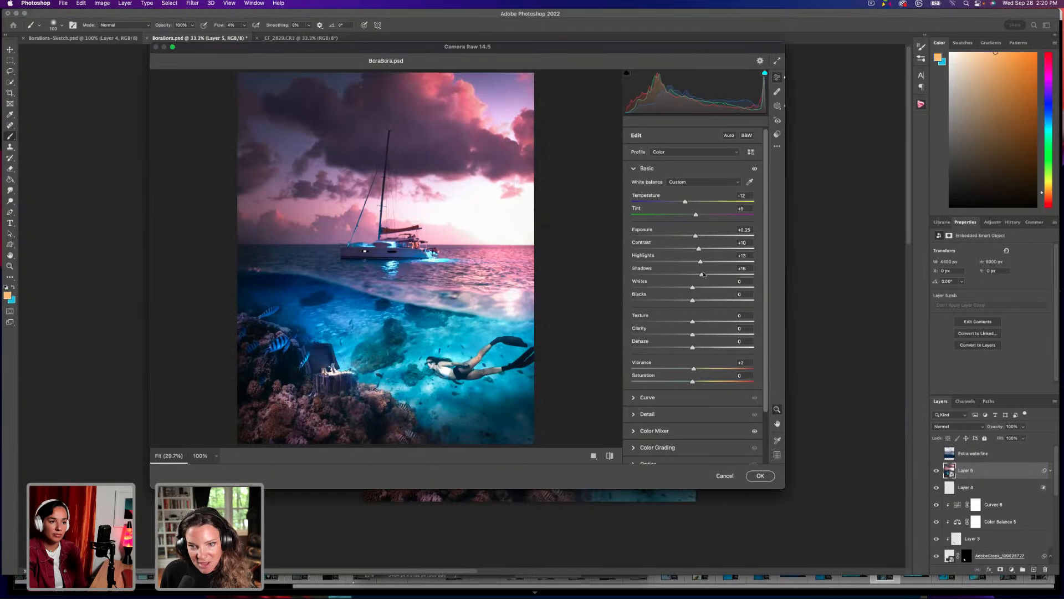
Set the global contrast to -16, vibrance to +25 and saturation to +1.
{"action": "left_click", "coordinate": [700, 368]}
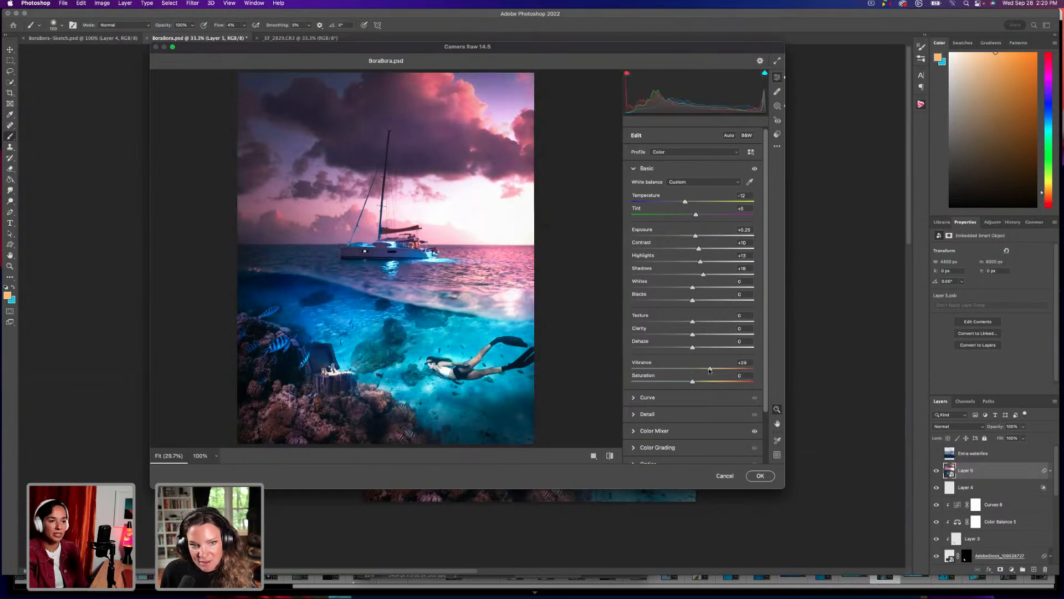
{"action": "scroll", "coordinate": [701, 369], "scroll_direction": "down", "scroll_amount": 1}
{"action": "mouse_move", "coordinate": [692, 376]}
{"action": "left_mouse_down"}
{"action": "mouse_move", "coordinate": [682, 377]}
{"action": "mouse_move", "coordinate": [690, 381]}
{"action": "left_mouse_up"}
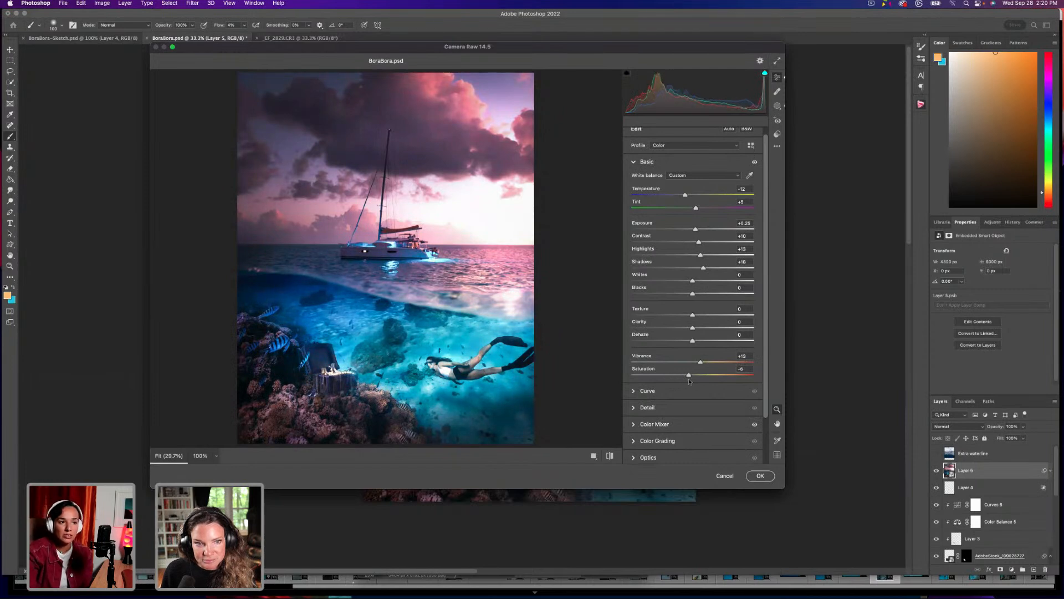
{"action": "left_click_drag", "start_coordinate": [698, 242], "coordinate": [683, 242]}
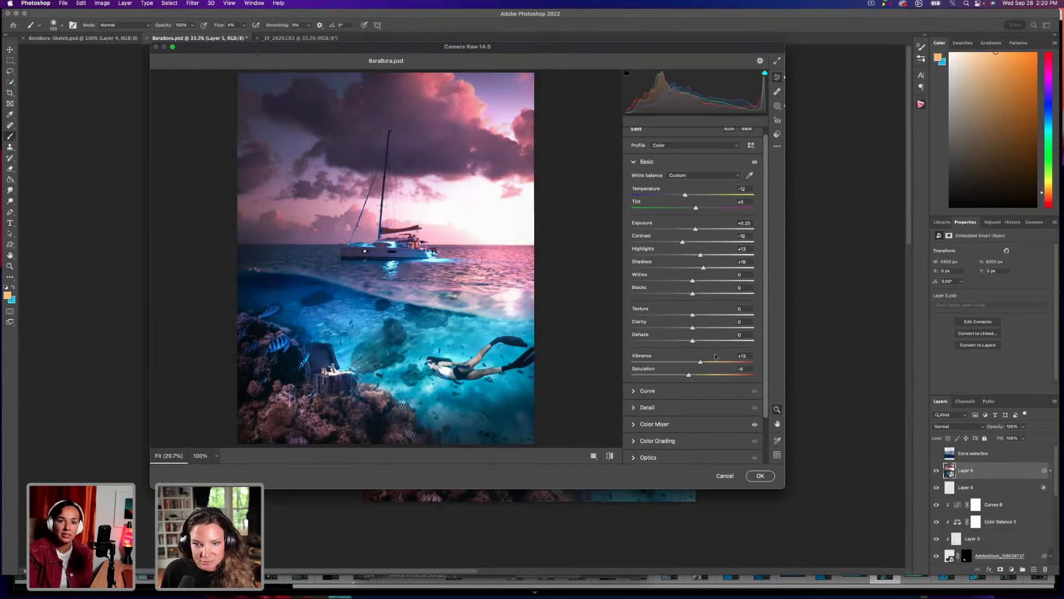
{"action": "left_click_drag", "start_coordinate": [703, 361], "coordinate": [695, 377]}
Set the image's noise reduction to 19 in the Detail adjustments.
{"action": "scroll", "coordinate": [687, 388], "scroll_direction": "down", "scroll_amount": 2}
{"action": "scroll", "coordinate": [686, 397], "scroll_direction": "down", "scroll_amount": 5}
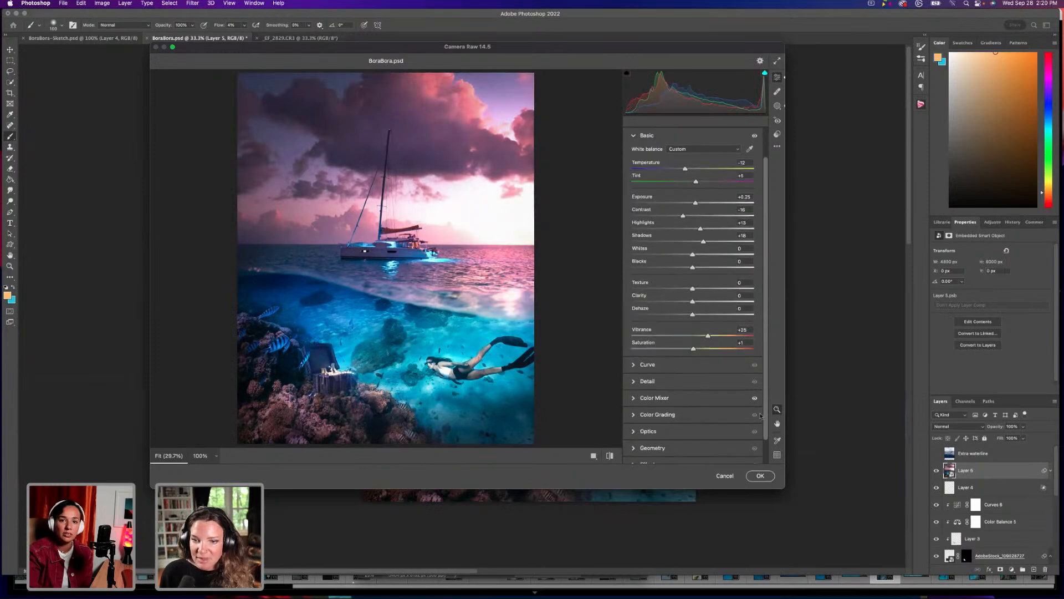
{"action": "left_click", "coordinate": [647, 355]}
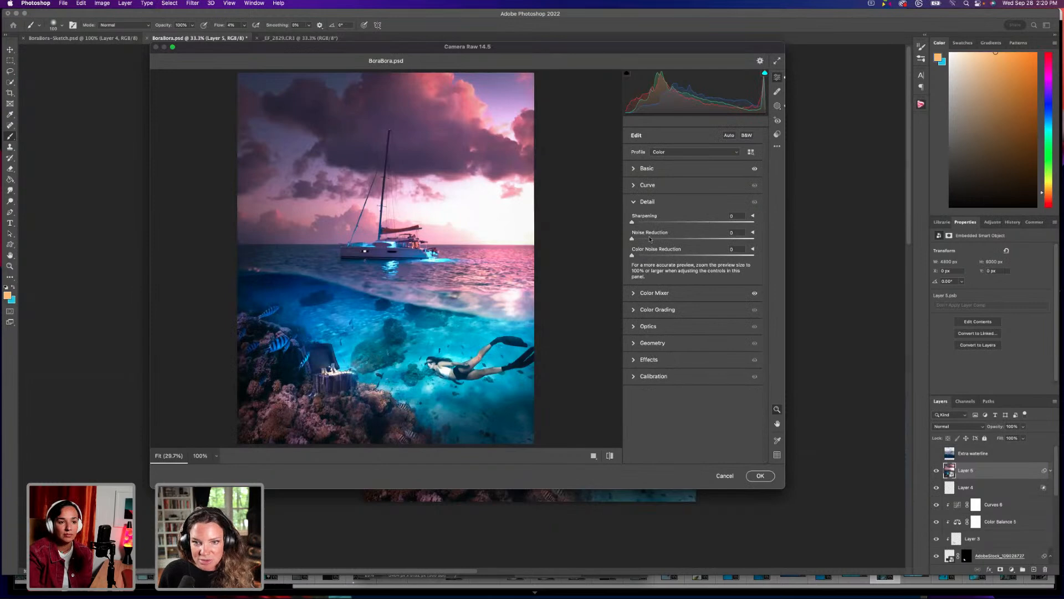
{"action": "left_click_drag", "start_coordinate": [646, 239], "coordinate": [656, 238]}
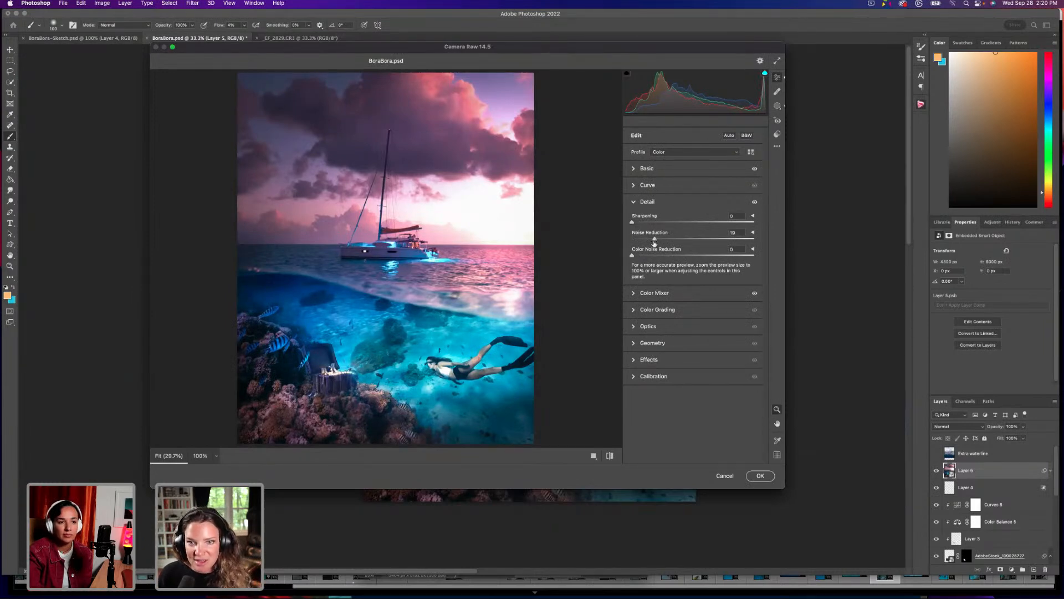
Set the image's grain to 16 in the Effects adjustments and reduce its noise reduction to 9 in the Detail adjustments.
{"action": "left_click", "coordinate": [657, 361]}
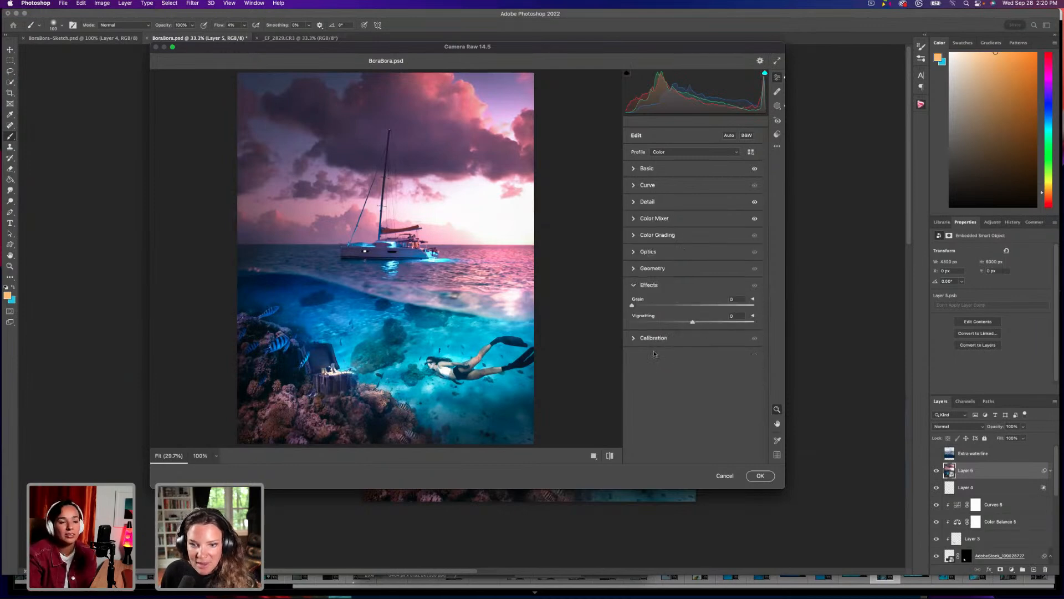
{"action": "left_click_drag", "start_coordinate": [633, 305], "coordinate": [635, 305]}
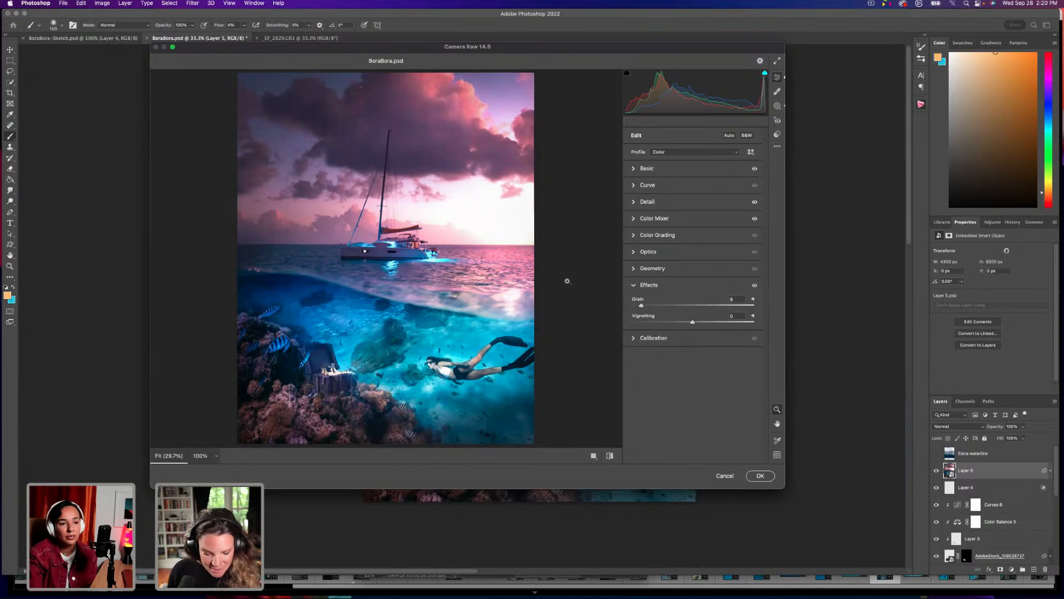
{"action": "key", "text": "super+alt+0"}
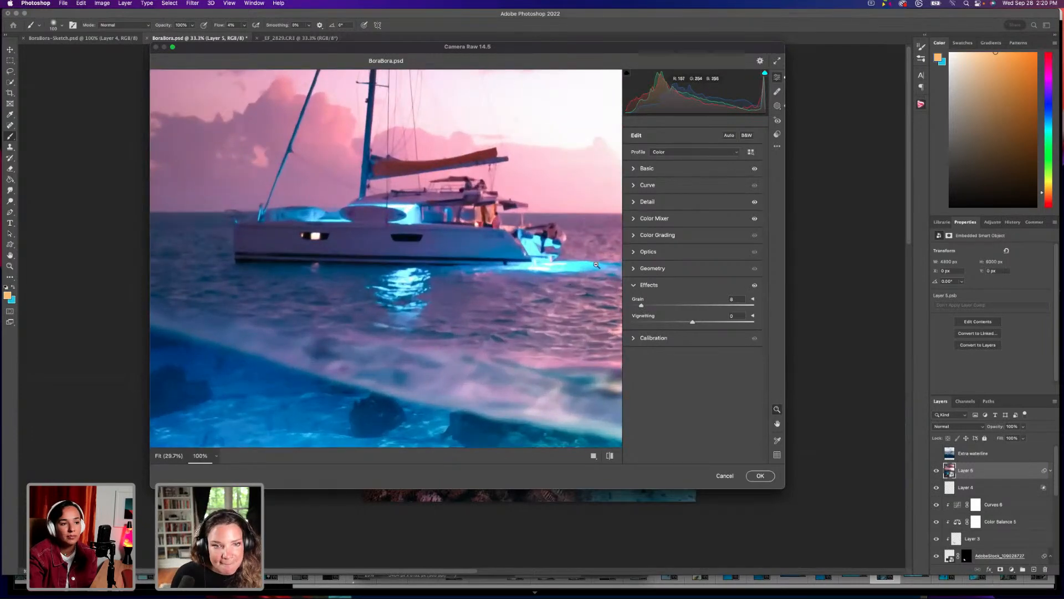
{"action": "left_click_drag", "start_coordinate": [646, 306], "coordinate": [649, 305]}
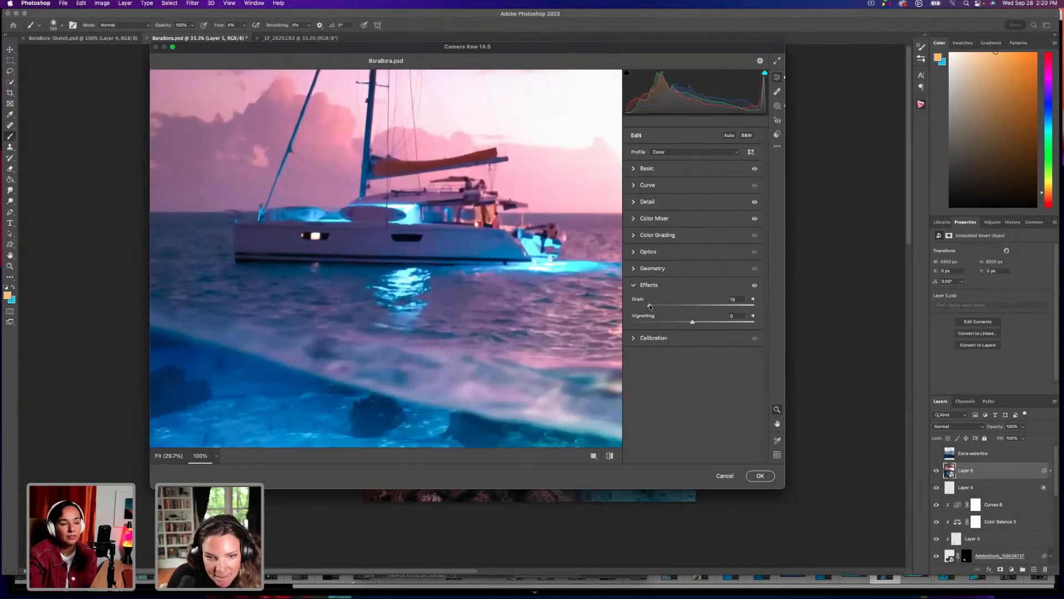
{"action": "left_click", "coordinate": [646, 202]}
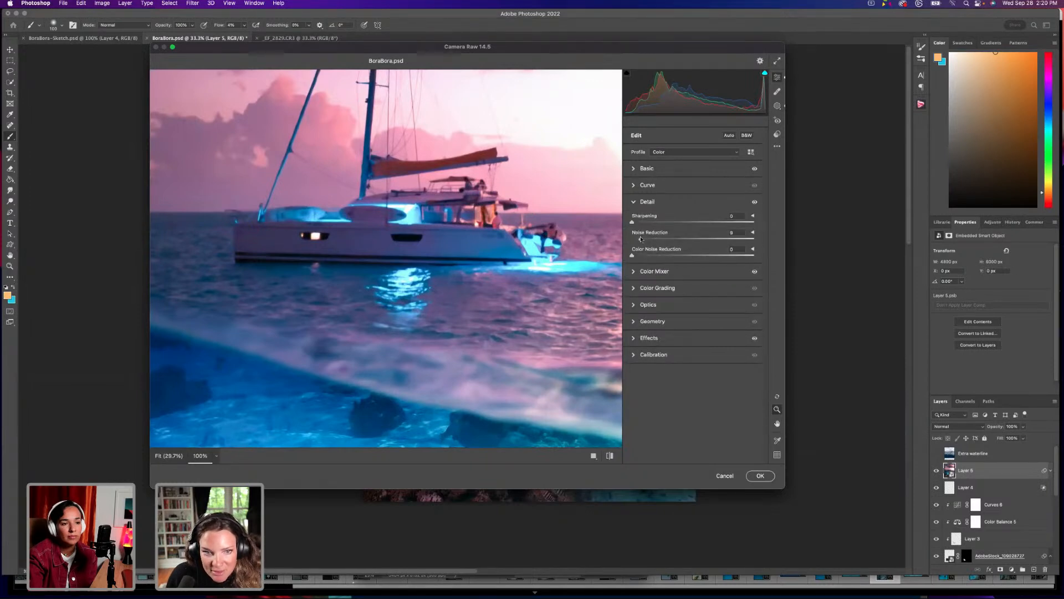
{"action": "left_click", "coordinate": [652, 337]}
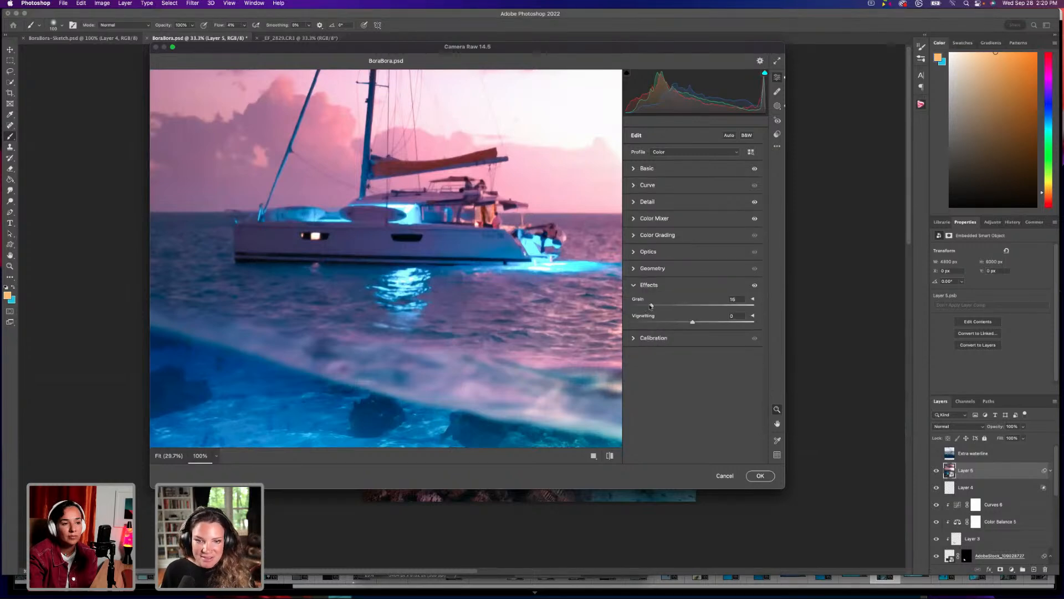
{"action": "key", "text": "super+minus"}
{"action": "key", "text": "super+minus"}
{"action": "key", "text": "super+minus"}
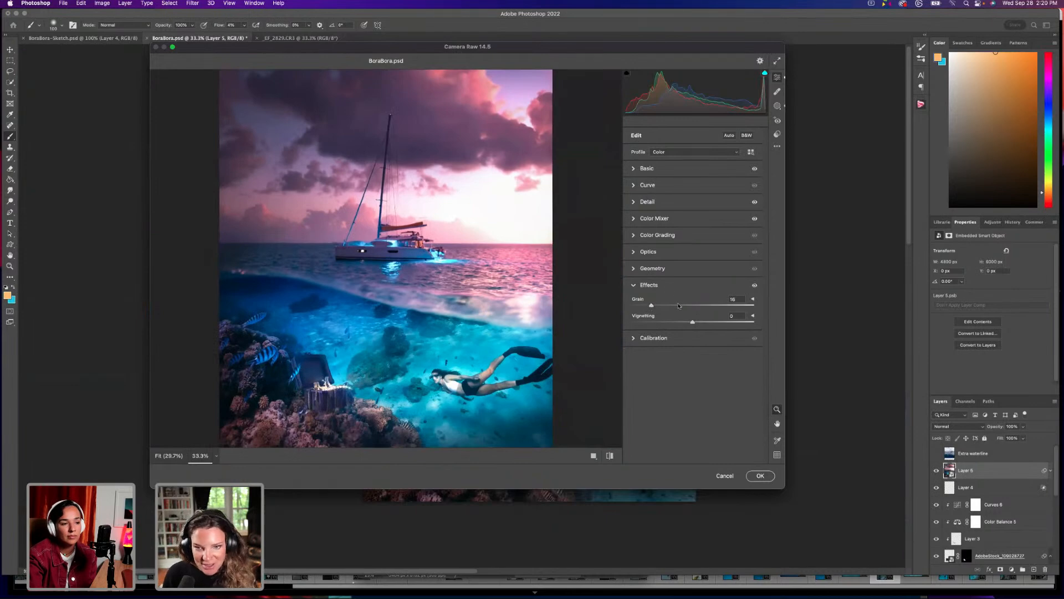
In Calibration, set the red primary to hue +15, saturation +11, the green primary to +3, +12, and the blue primary to -22, -11.
{"action": "left_click", "coordinate": [668, 338]}
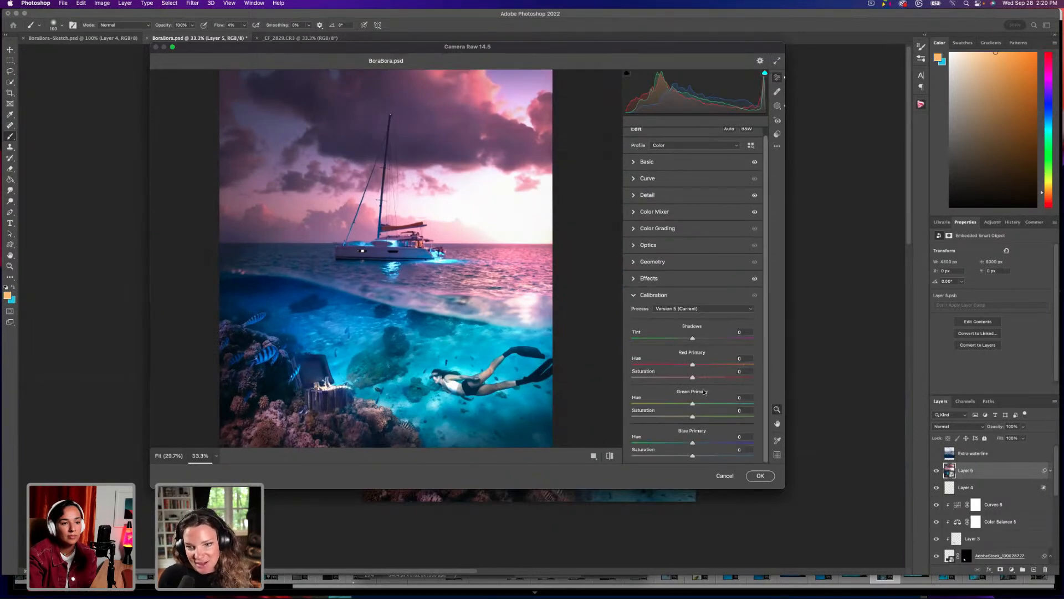
{"action": "left_click_drag", "start_coordinate": [692, 405], "coordinate": [624, 401]}
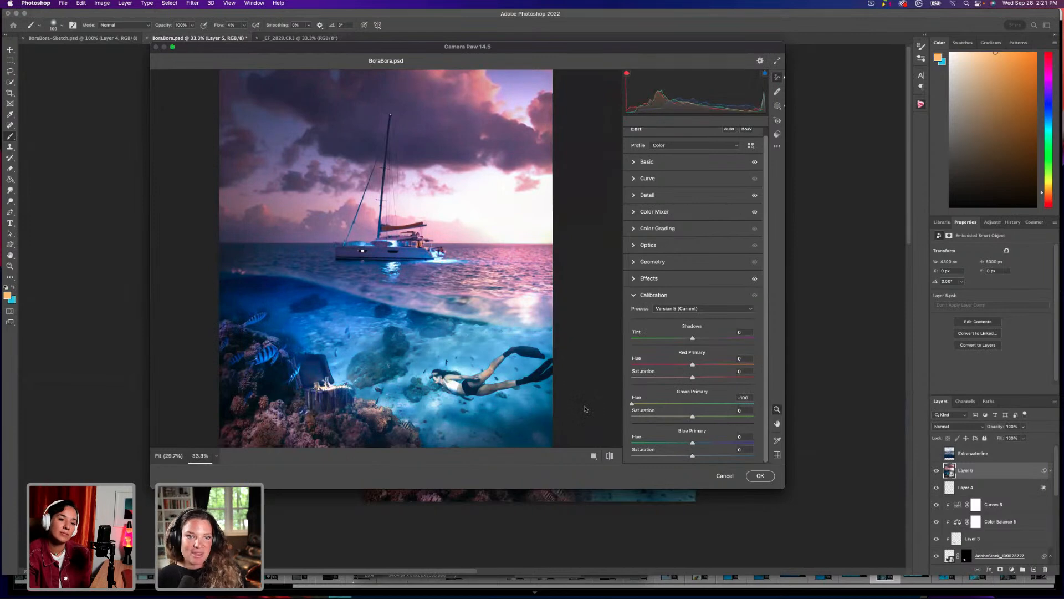
{"action": "left_click_drag", "start_coordinate": [633, 403], "coordinate": [774, 439]}
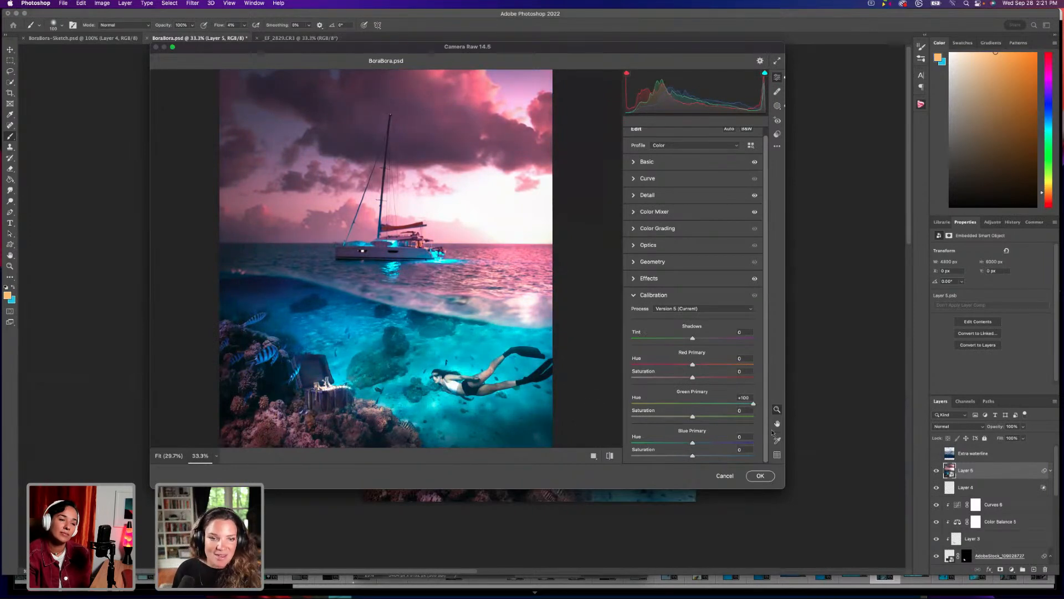
{"action": "left_click_drag", "start_coordinate": [739, 405], "coordinate": [702, 419]}
{"action": "mouse_move", "coordinate": [693, 377]}
{"action": "left_mouse_down"}
{"action": "mouse_move", "coordinate": [724, 380]}
{"action": "mouse_move", "coordinate": [648, 380]}
{"action": "mouse_move", "coordinate": [698, 384]}
{"action": "left_mouse_up"}
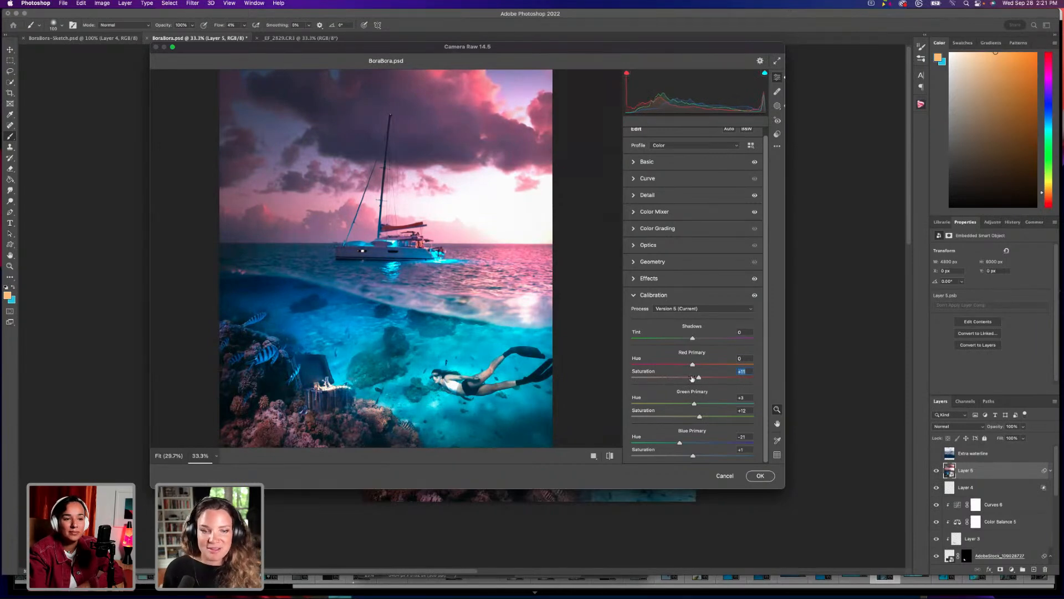
{"action": "mouse_move", "coordinate": [692, 363]}
{"action": "left_mouse_down"}
{"action": "mouse_move", "coordinate": [668, 365]}
{"action": "mouse_move", "coordinate": [713, 366]}
{"action": "left_mouse_up"}
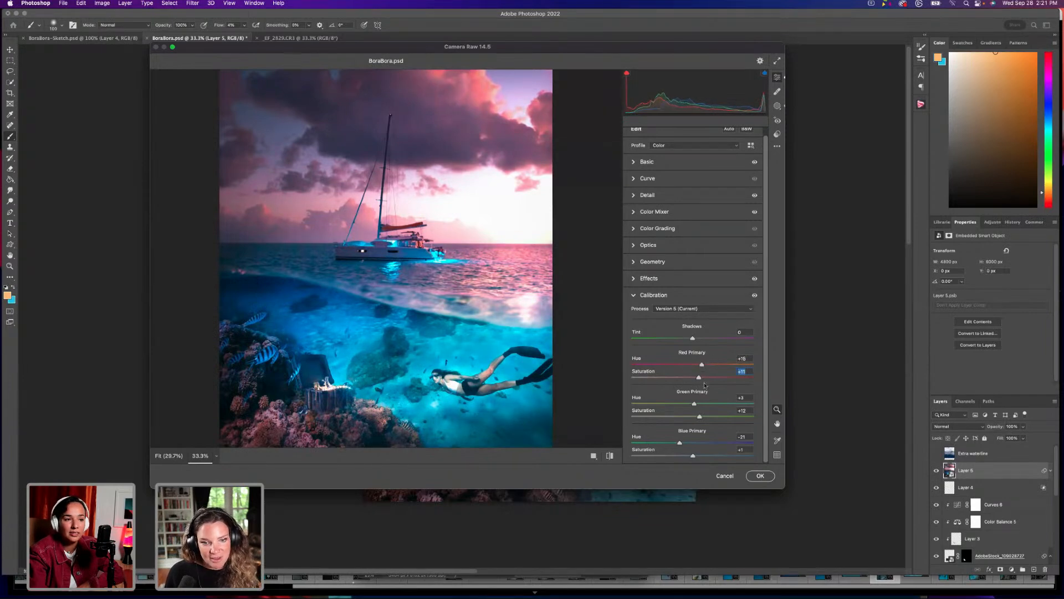
{"action": "left_click_drag", "start_coordinate": [695, 456], "coordinate": [668, 442]}
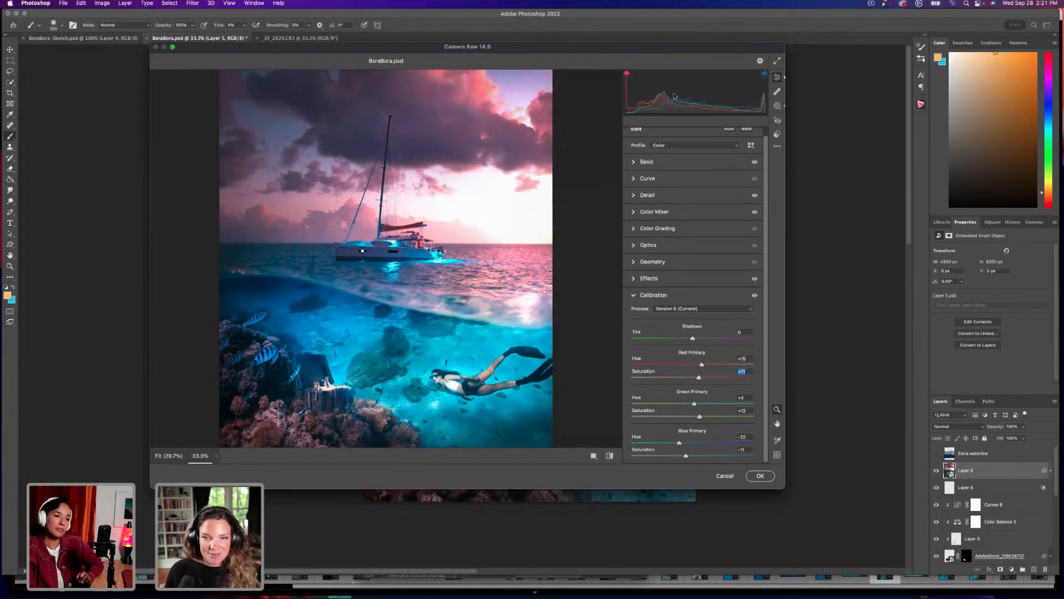
Check the effect of Mask 4 by hiding and showing it, and set its exposure to -1.05.
{"action": "left_click", "coordinate": [778, 106]}
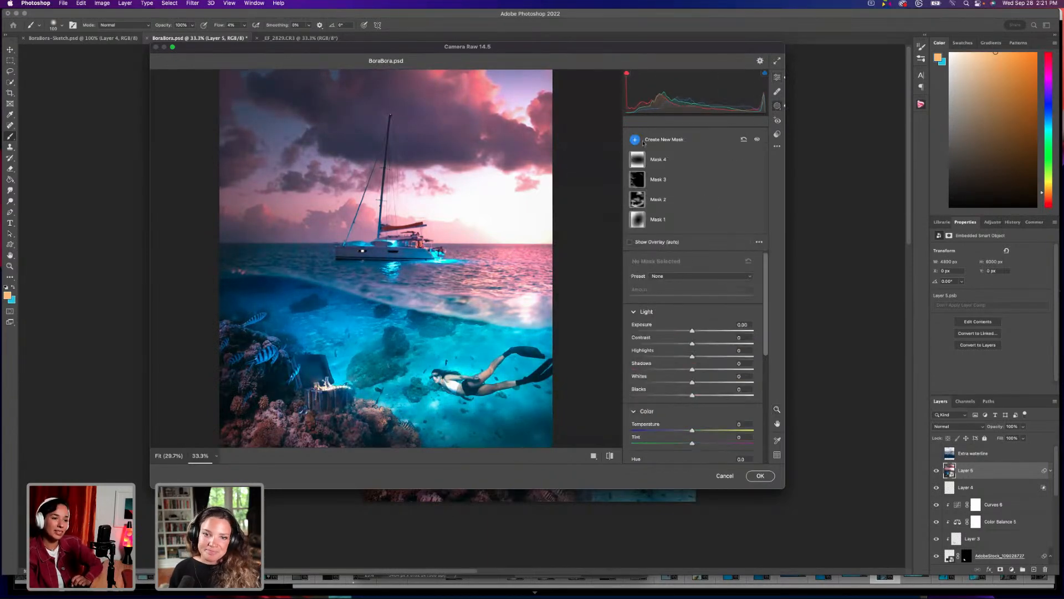
{"action": "left_click", "coordinate": [751, 159]}
{"action": "left_click", "coordinate": [751, 160]}
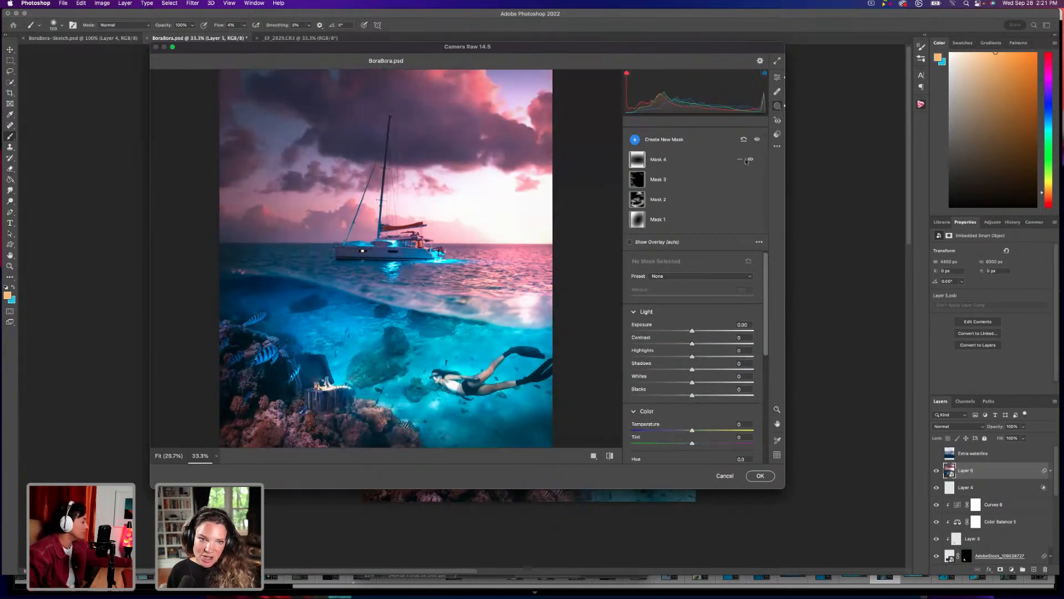
{"action": "left_click", "coordinate": [716, 160]}
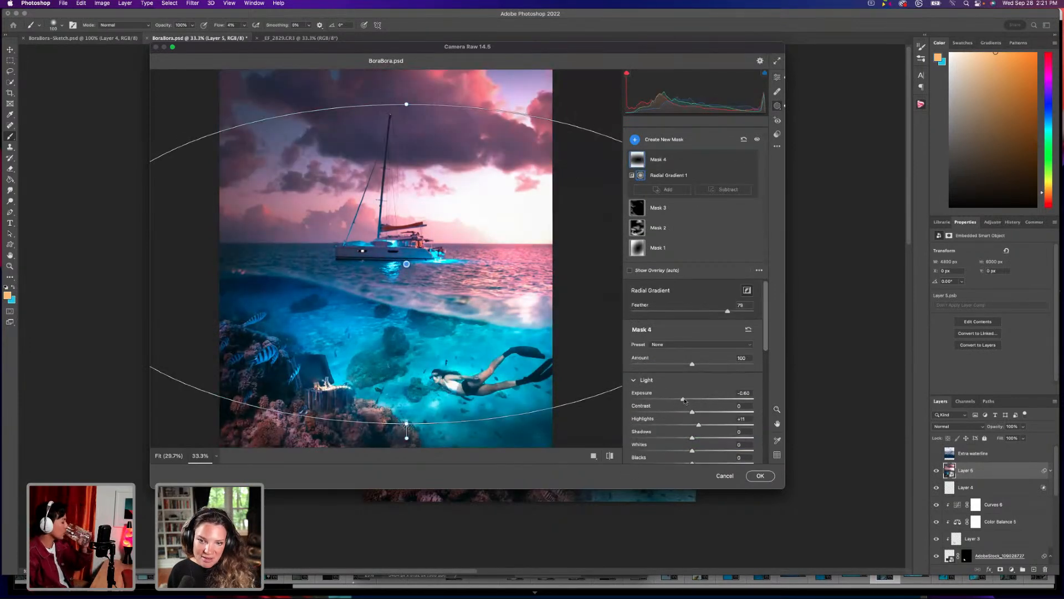
{"action": "left_click_drag", "start_coordinate": [686, 400], "coordinate": [678, 400]}
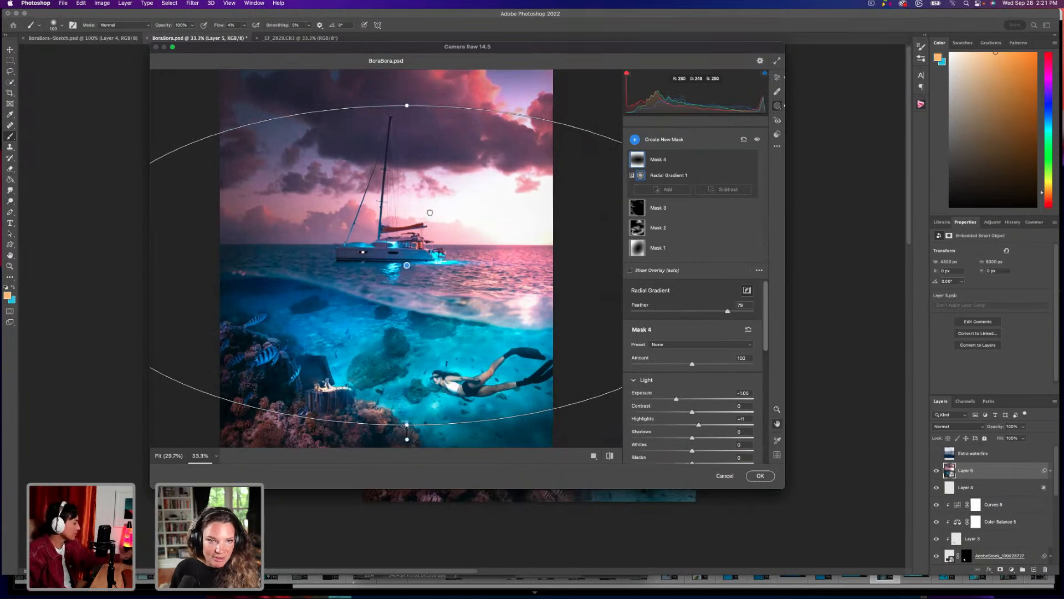
Resize and rotate Mask 4's ellipse so it tilts diagonally from the lower-left coral towards the upper-right sky.
{"action": "key", "text": "super+minus"}
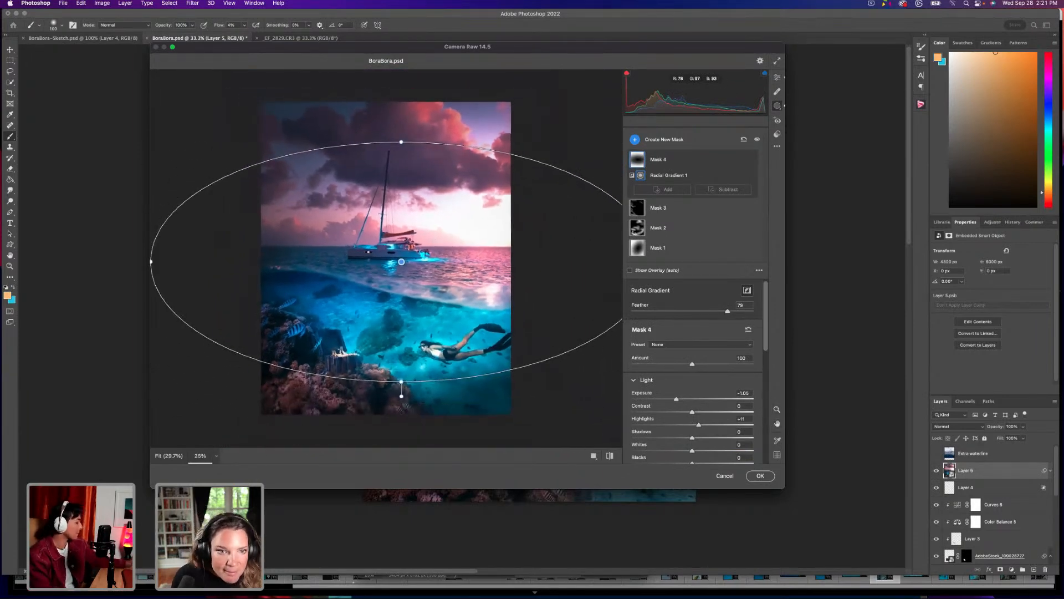
{"action": "mouse_move", "coordinate": [401, 142]}
{"action": "left_mouse_down"}
{"action": "mouse_move", "coordinate": [402, 157]}
{"action": "mouse_move", "coordinate": [402, 148]}
{"action": "left_mouse_up"}
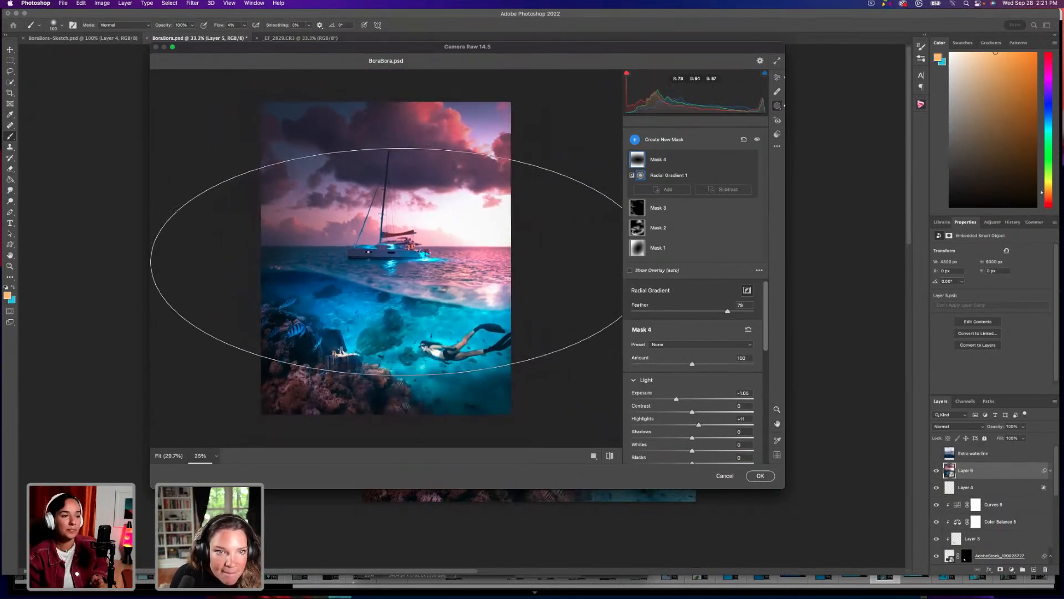
{"action": "left_click_drag", "start_coordinate": [401, 385], "coordinate": [454, 381]}
{"action": "left_click_drag", "start_coordinate": [588, 295], "coordinate": [607, 258]}
Check the effect of Mask 1 by hiding and showing it, and set its exposure to -0.45.
{"action": "left_click", "coordinate": [750, 248]}
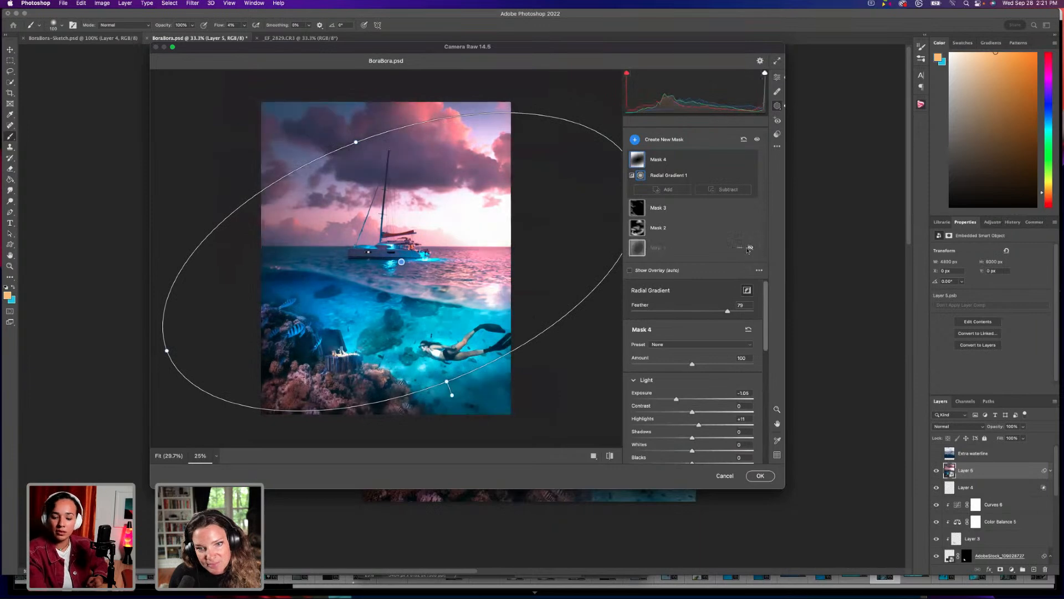
{"action": "left_click", "coordinate": [751, 247]}
{"action": "left_click", "coordinate": [657, 248]}
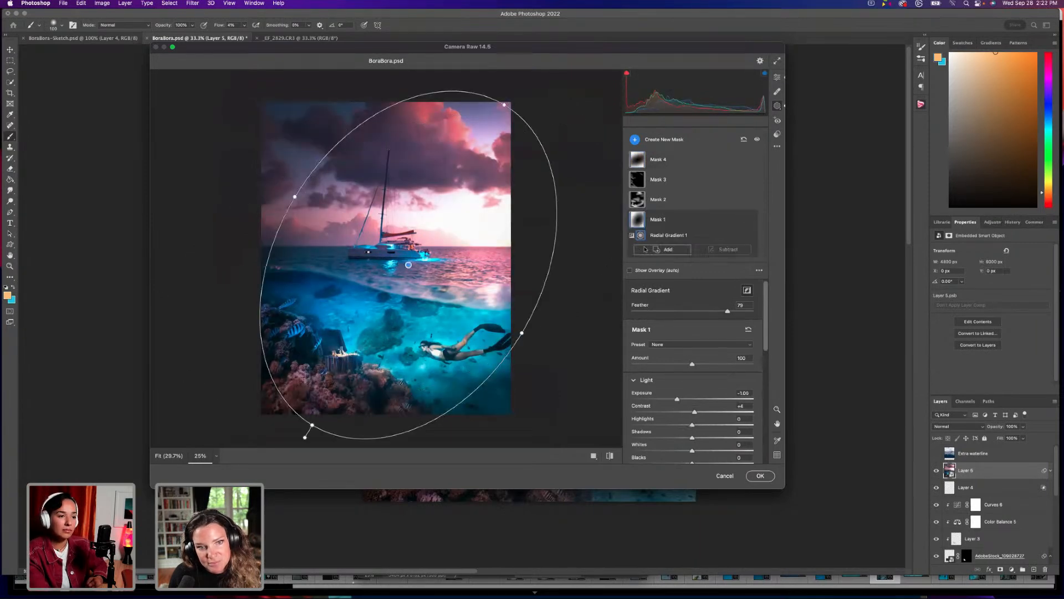
{"action": "left_click_drag", "start_coordinate": [684, 400], "coordinate": [686, 400]}
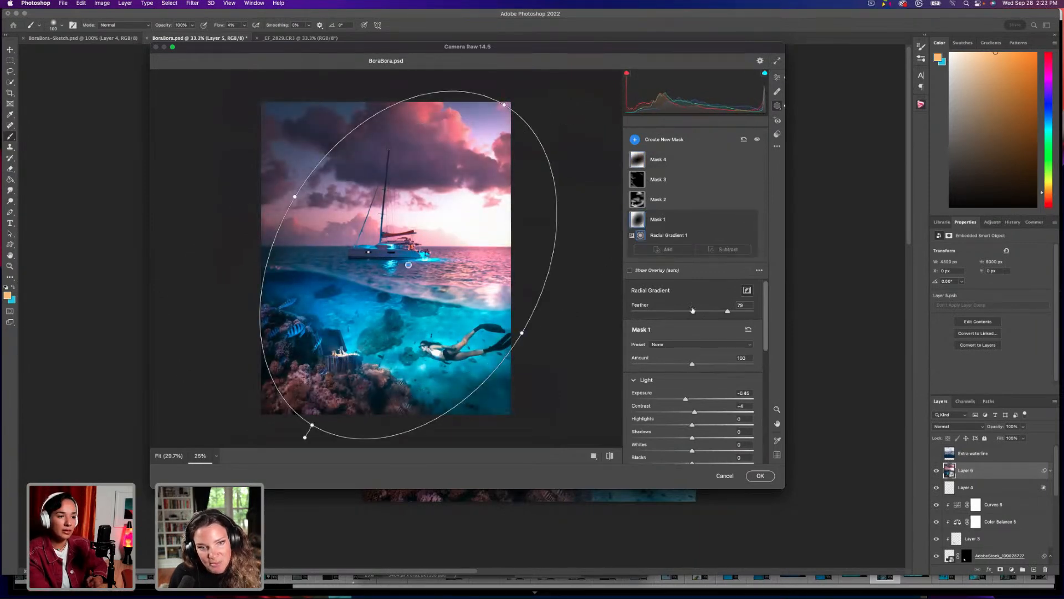
Apply the finished Camera Raw grade to the merged smart object without adding another mask.
{"action": "left_click", "coordinate": [634, 139]}
{"action": "key", "text": "Escape"}
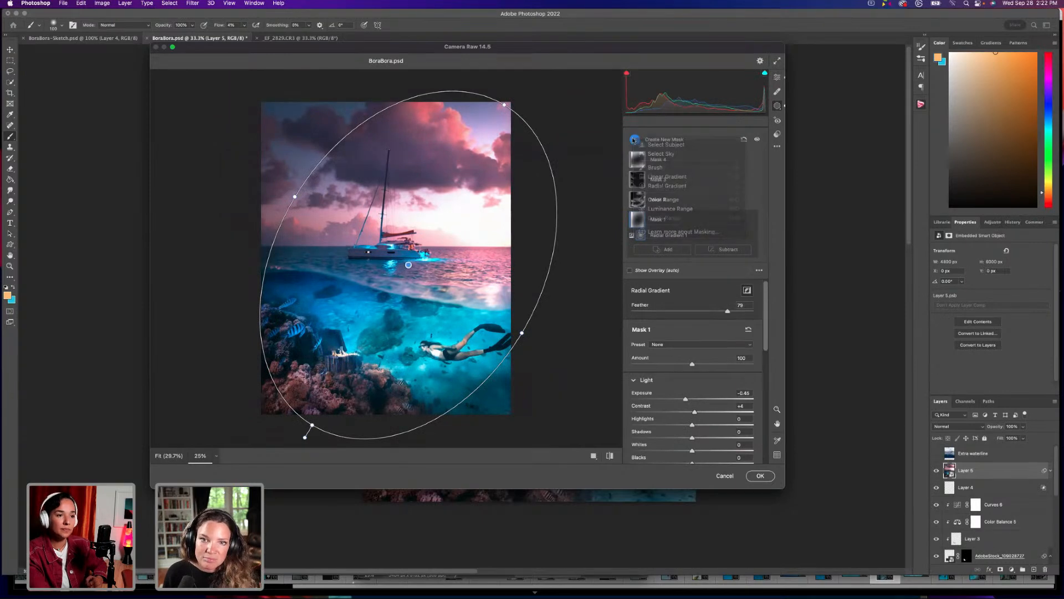
{"action": "left_click", "coordinate": [758, 475]}
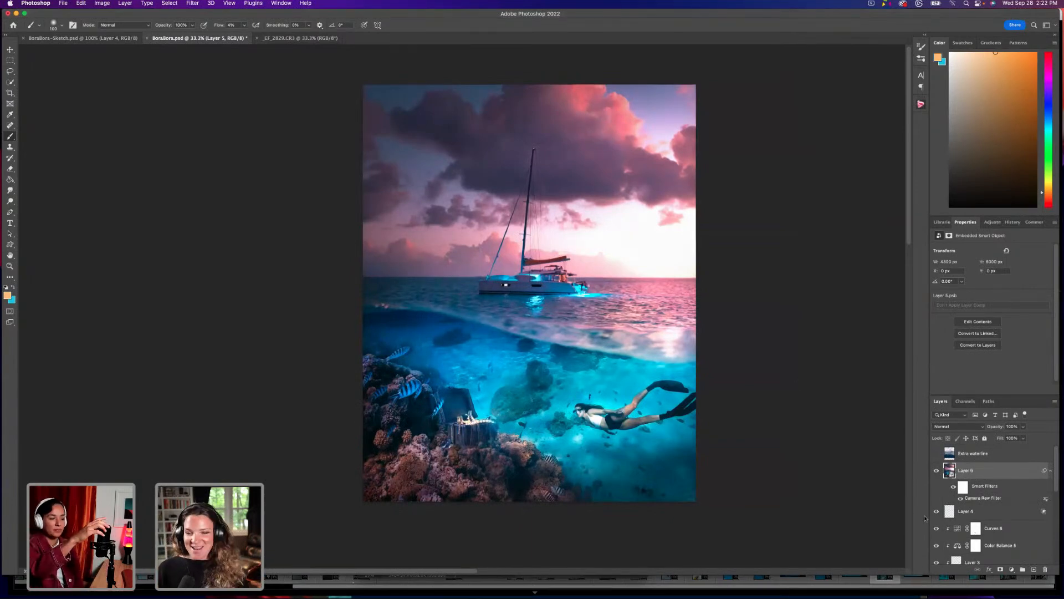
Compare the whole composite before and after grading by repeatedly hiding and showing Layer 5.
{"action": "left_click", "coordinate": [937, 471]}
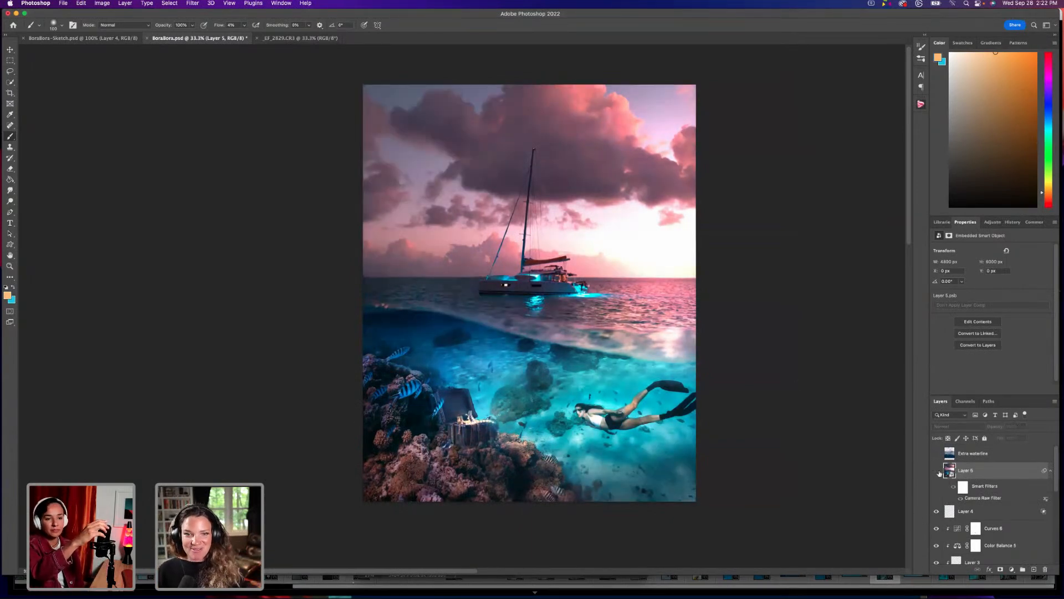
{"action": "left_click", "coordinate": [937, 471]}
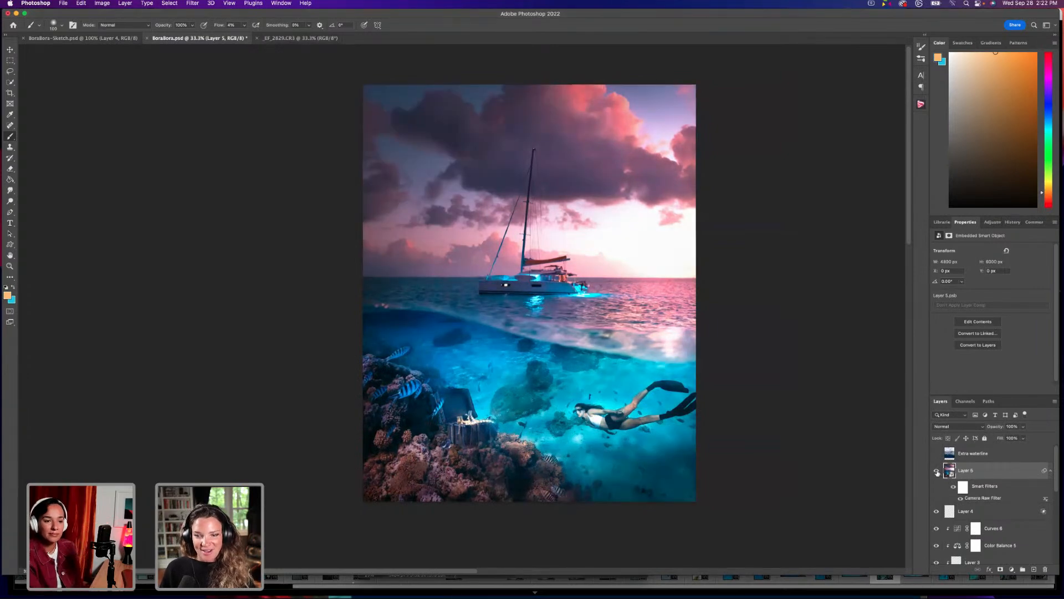
{"action": "left_click", "coordinate": [937, 471]}
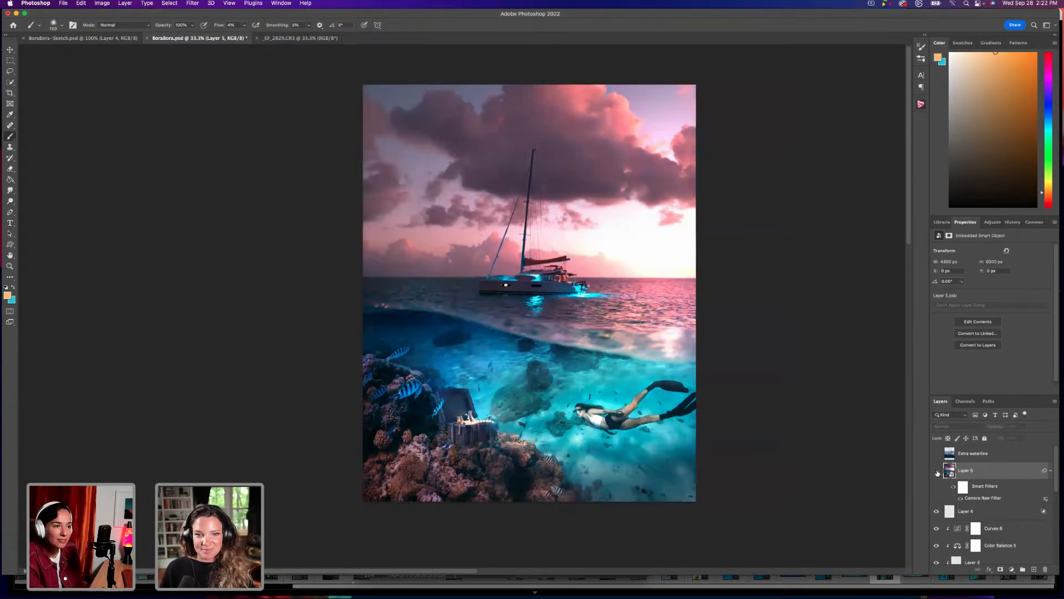
{"action": "left_click", "coordinate": [937, 471]}
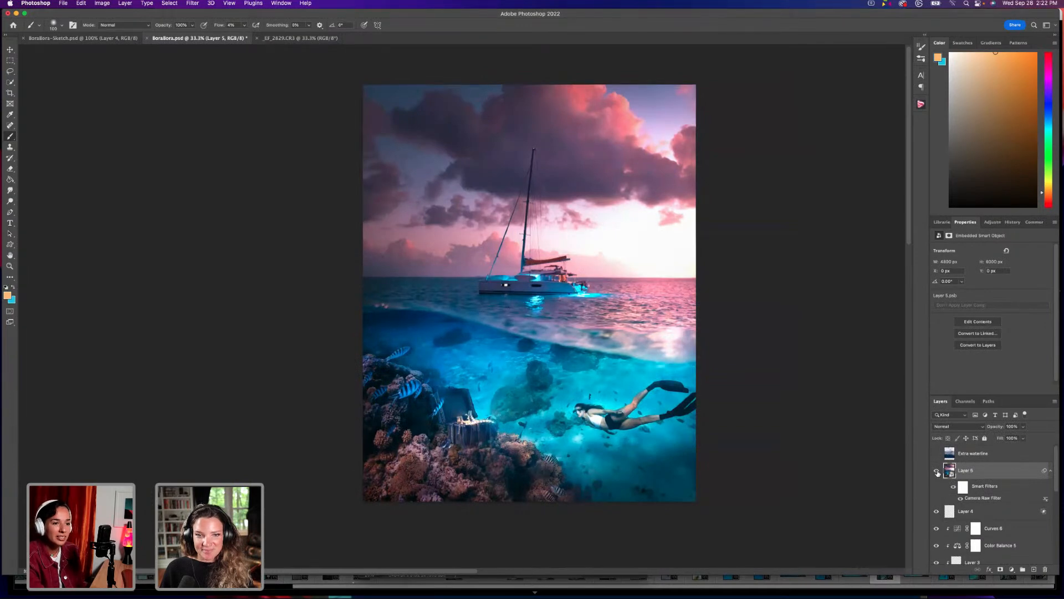
{"action": "left_click", "coordinate": [936, 471]}
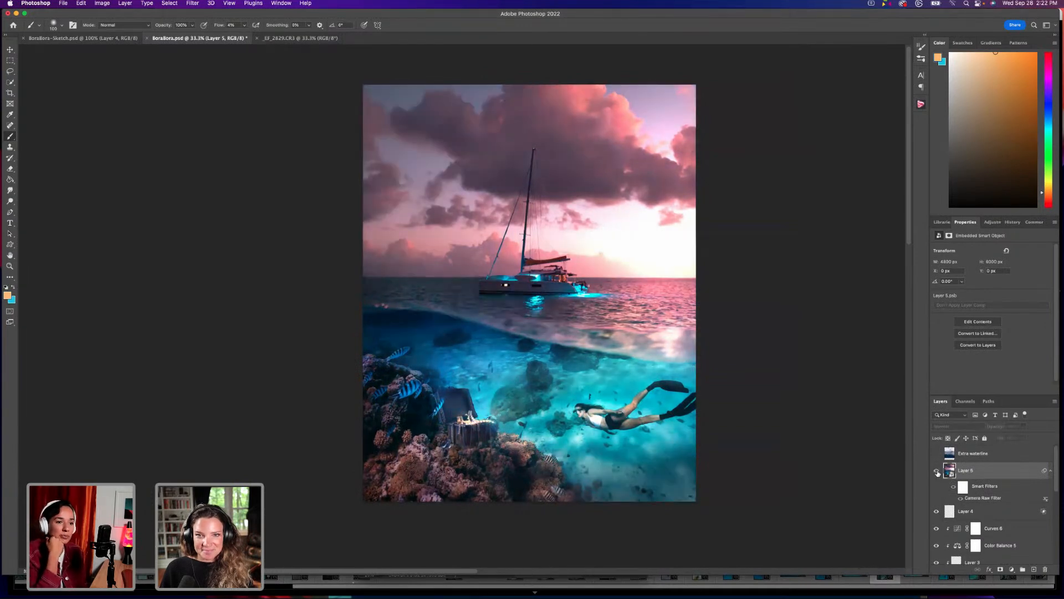
{"action": "left_click", "coordinate": [937, 471]}
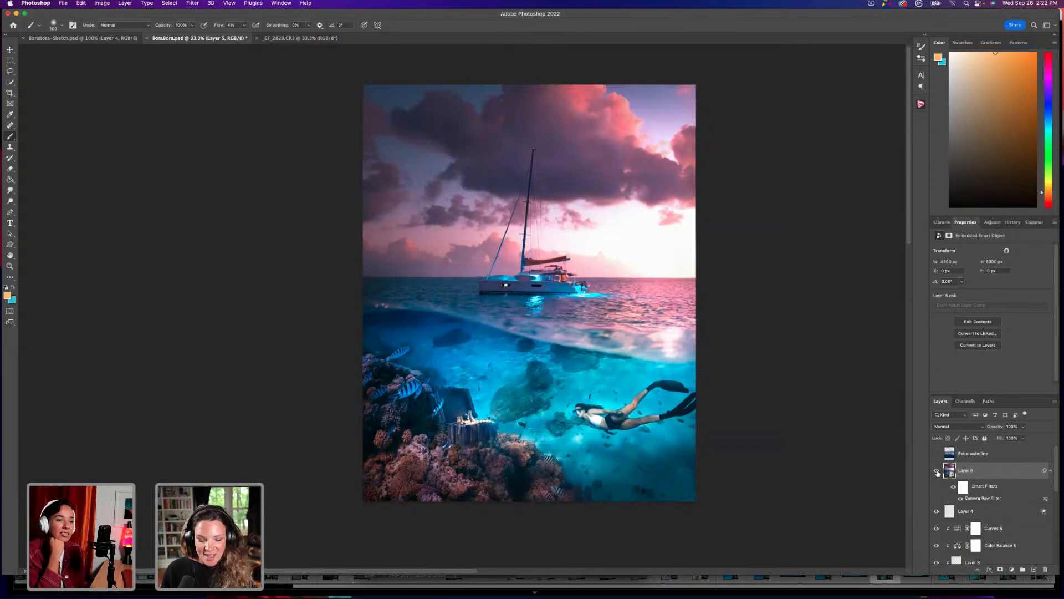
{"action": "left_click", "coordinate": [936, 472]}
{"action": "left_click", "coordinate": [937, 471]}
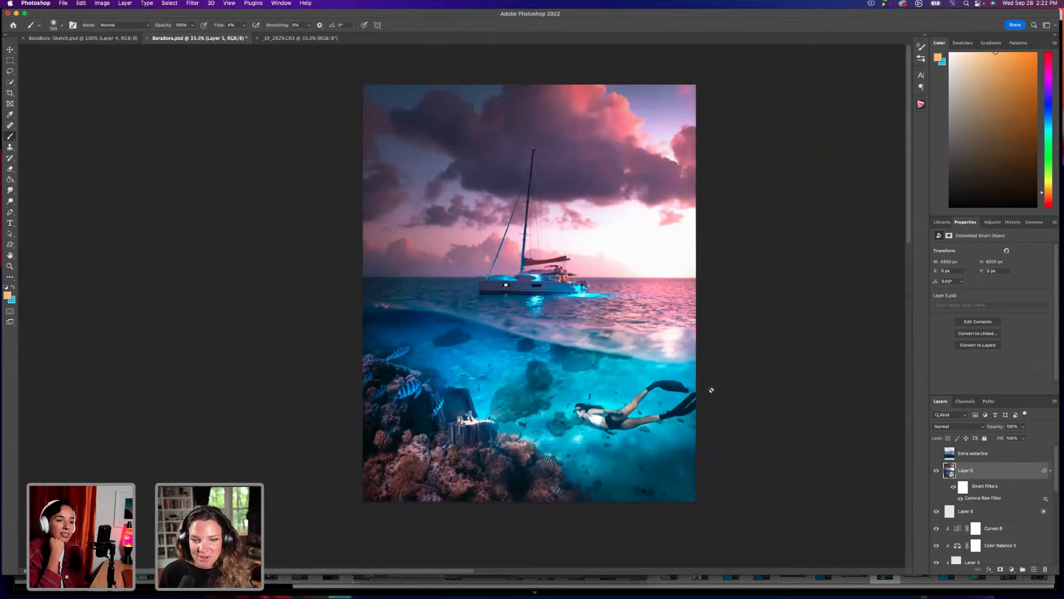
Inspect the boat, waterline and diver at 50% magnification with Layer 5 alternately hidden and visible.
{"action": "left_click_drag", "start_coordinate": [579, 387], "coordinate": [526, 402]}
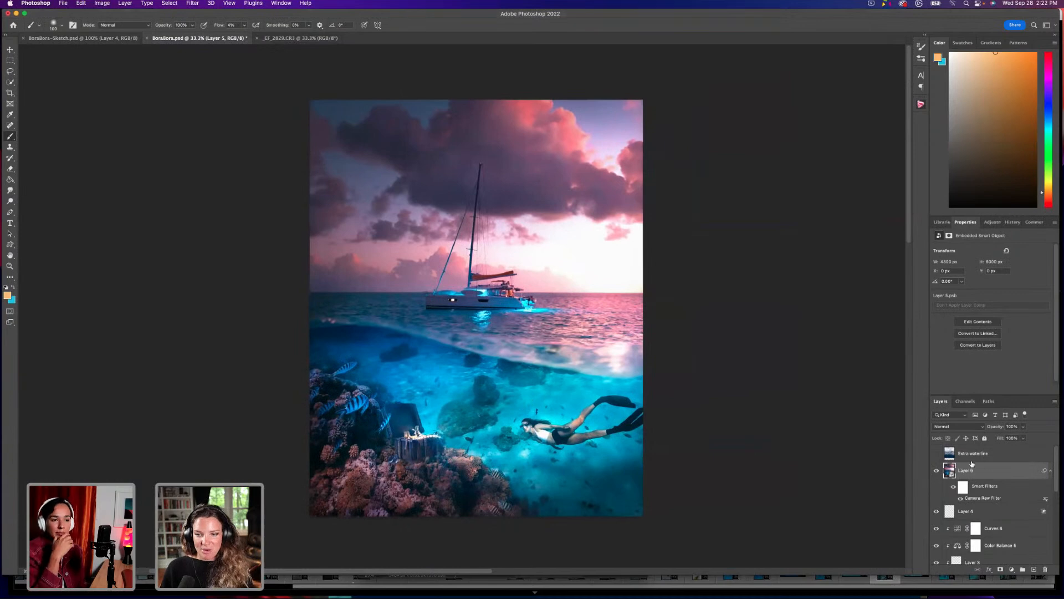
{"action": "key", "text": "super+plus"}
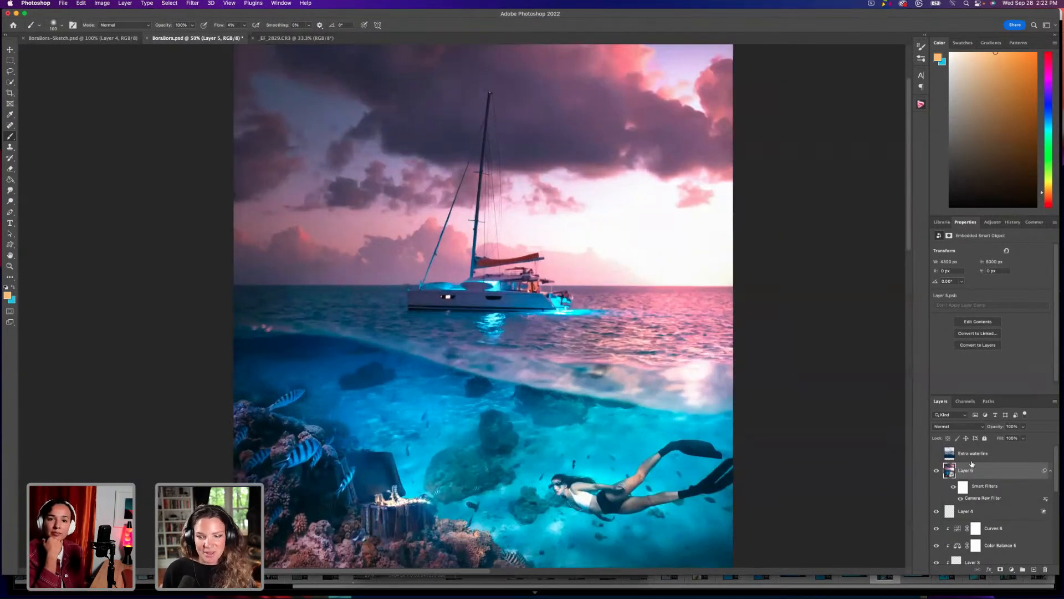
{"action": "left_click", "coordinate": [937, 471]}
{"action": "left_click", "coordinate": [936, 471]}
{"action": "left_click", "coordinate": [937, 472]}
{"action": "left_click", "coordinate": [937, 471]}
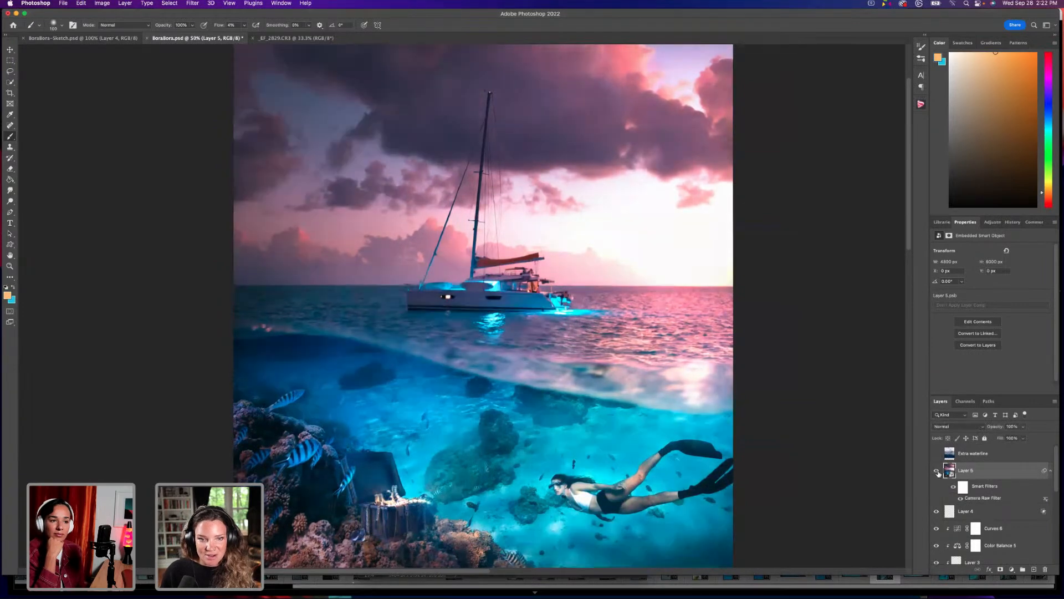
{"action": "left_click", "coordinate": [937, 471]}
{"action": "left_click", "coordinate": [936, 471]}
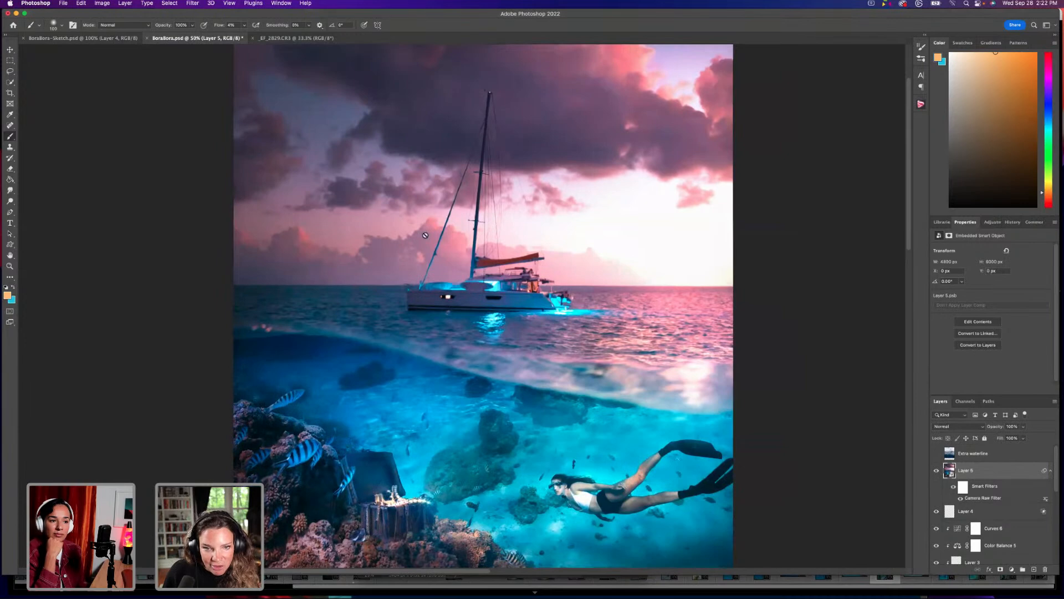
Compare the sky, boat and reef with and without the Camera Raw grade by toggling Layer 5's visibility.
{"action": "left_click", "coordinate": [937, 471]}
{"action": "left_click", "coordinate": [937, 471]}
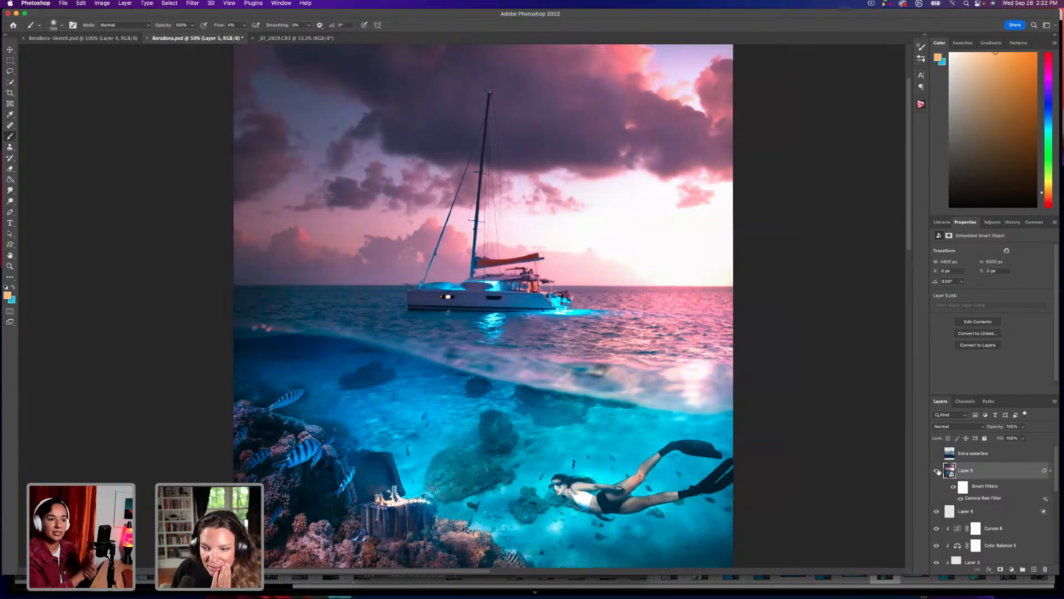
{"action": "left_click", "coordinate": [937, 471]}
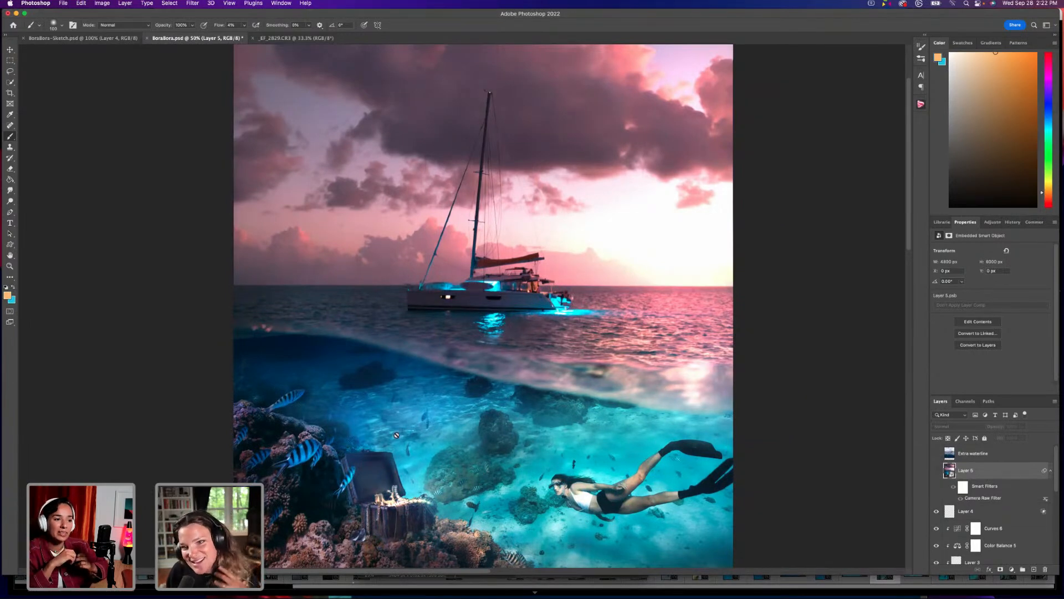
{"action": "left_click", "coordinate": [937, 471]}
{"action": "left_click", "coordinate": [937, 471]}
{"action": "left_click", "coordinate": [937, 471]}
{"action": "left_click", "coordinate": [937, 470]}
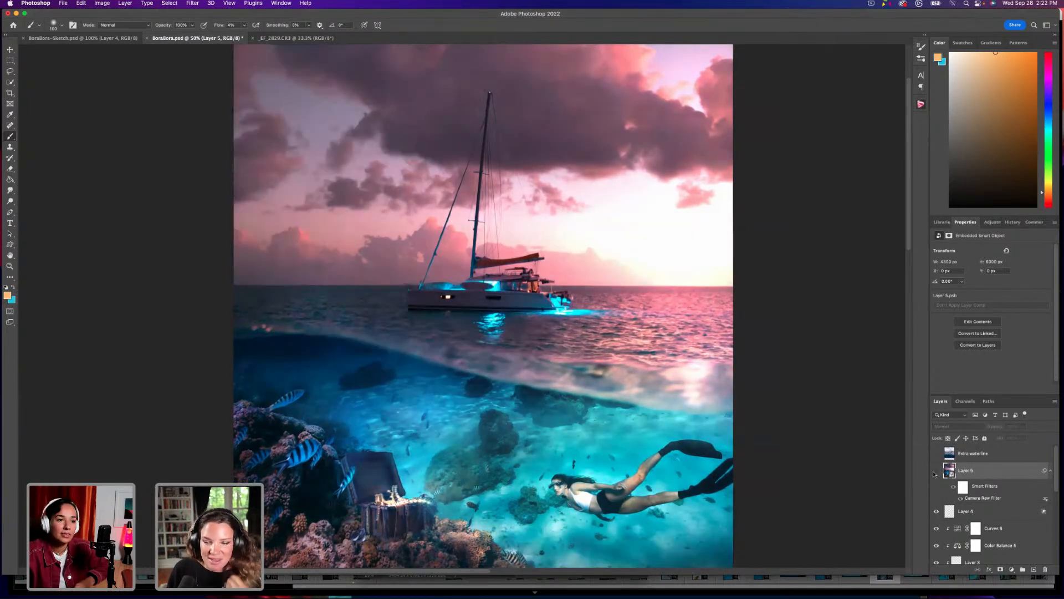
Examine the reef, treasure chest and diver at 66.7% magnification, and make Layer 5 visible again.
{"action": "key", "text": "super+equal"}
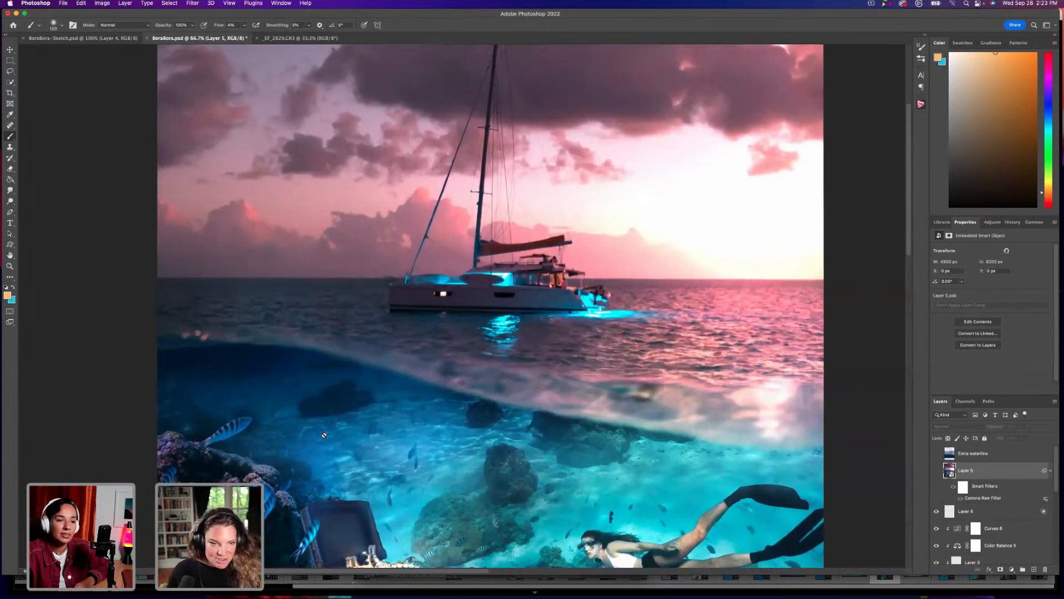
{"action": "left_click_drag", "start_coordinate": [331, 453], "coordinate": [402, 329]}
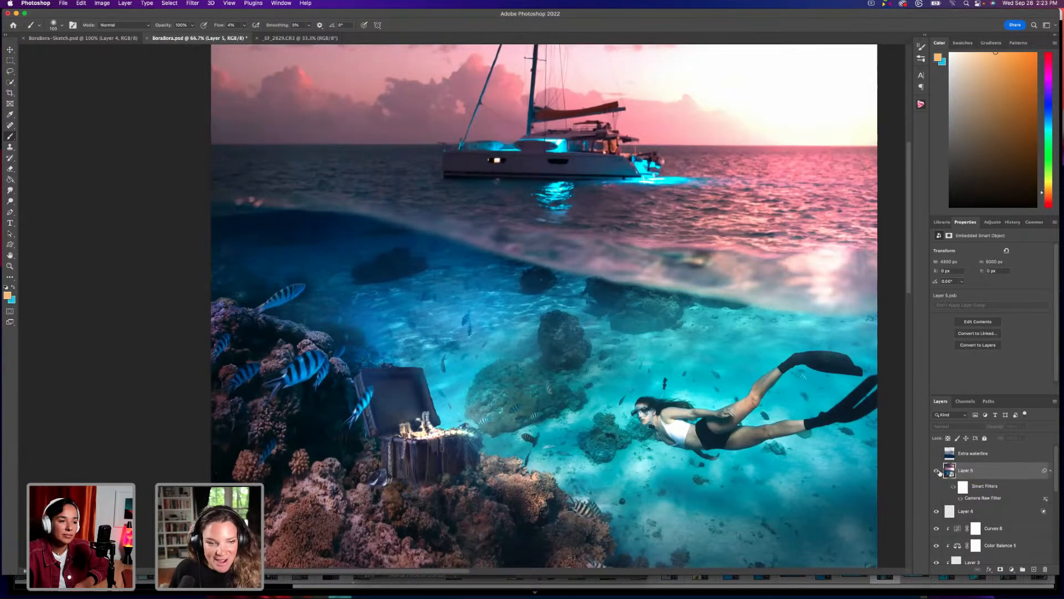
{"action": "left_click", "coordinate": [937, 471]}
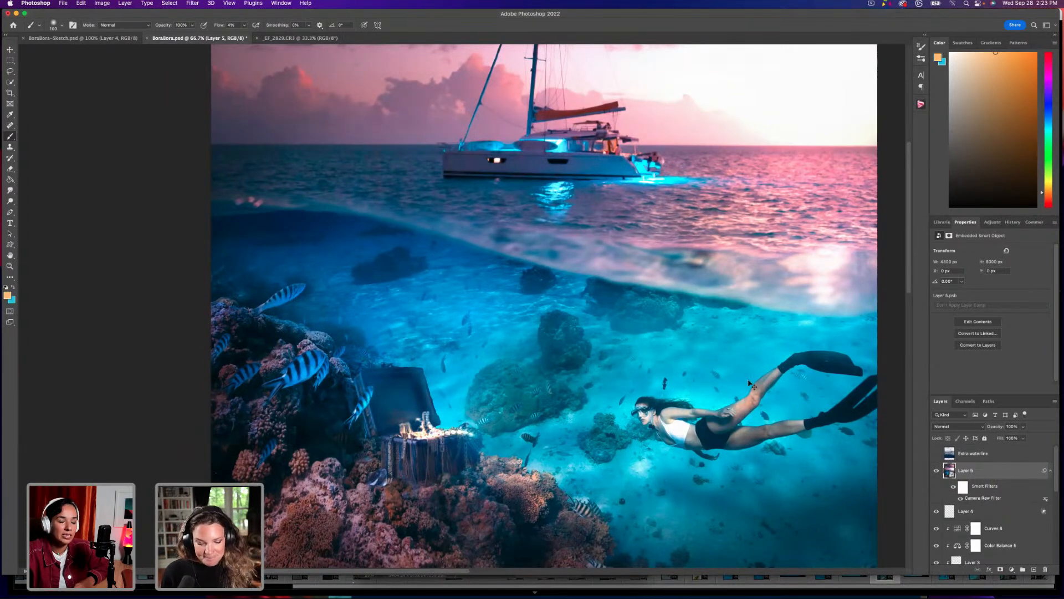
Add a new layer above Layer 5, set it to Color Dodge, and turn off Transparency Shapes Layer in its blending options.
{"action": "key", "text": "super+minus"}
{"action": "key", "text": "super+minus"}
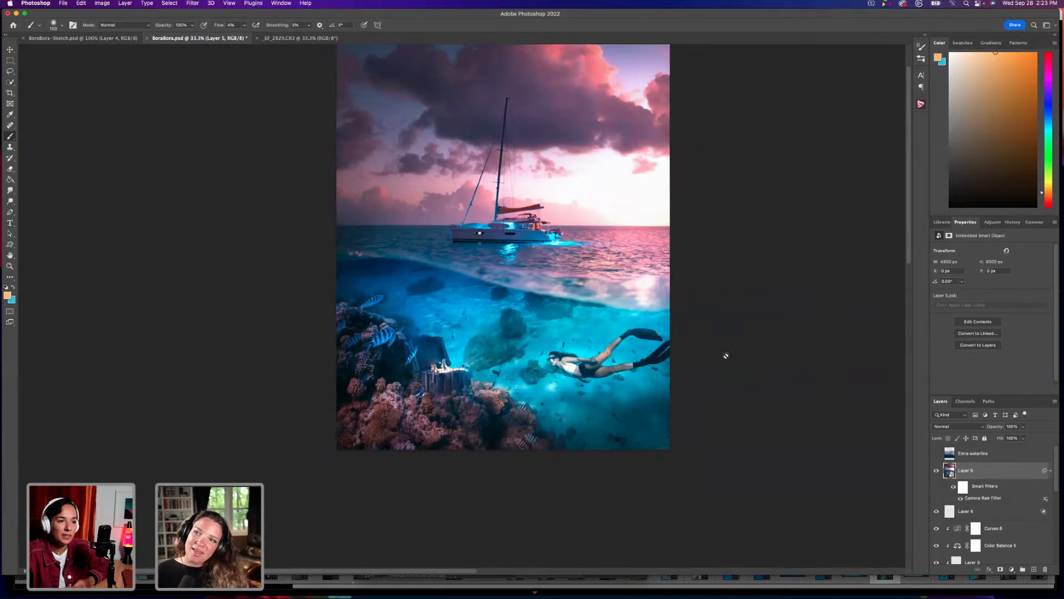
{"action": "scroll", "coordinate": [737, 387], "scroll_direction": "up", "scroll_amount": 1}
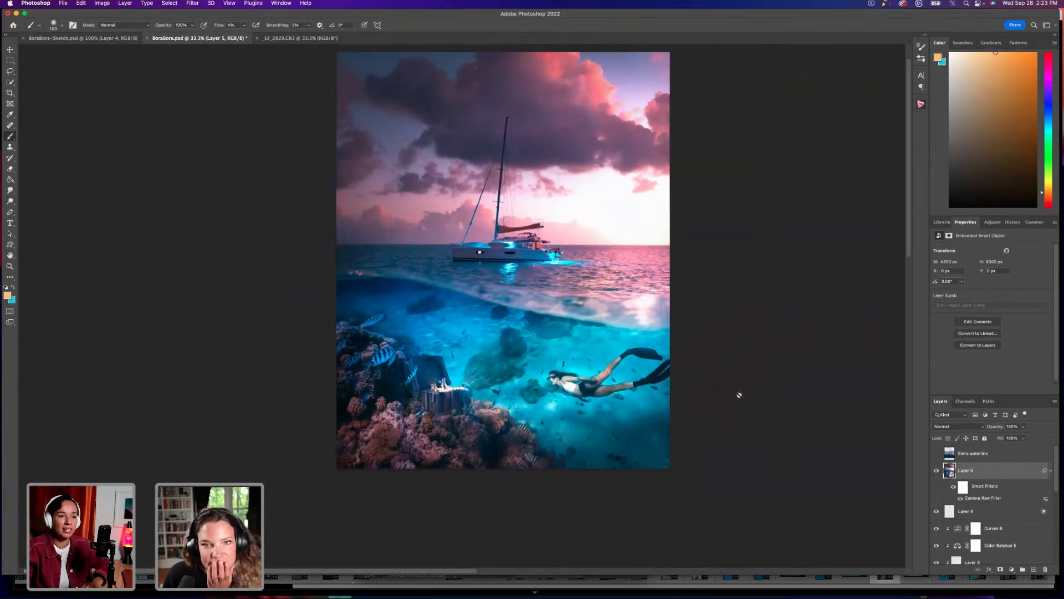
{"action": "scroll", "coordinate": [739, 399], "scroll_direction": "up", "scroll_amount": 1}
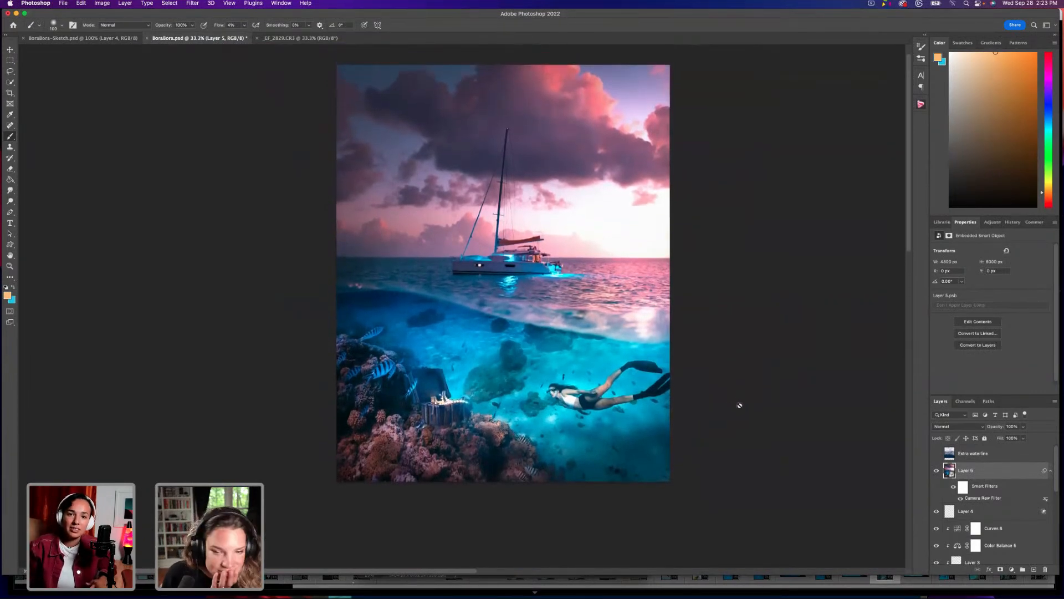
{"action": "scroll", "coordinate": [739, 405], "scroll_direction": "up", "scroll_amount": 1}
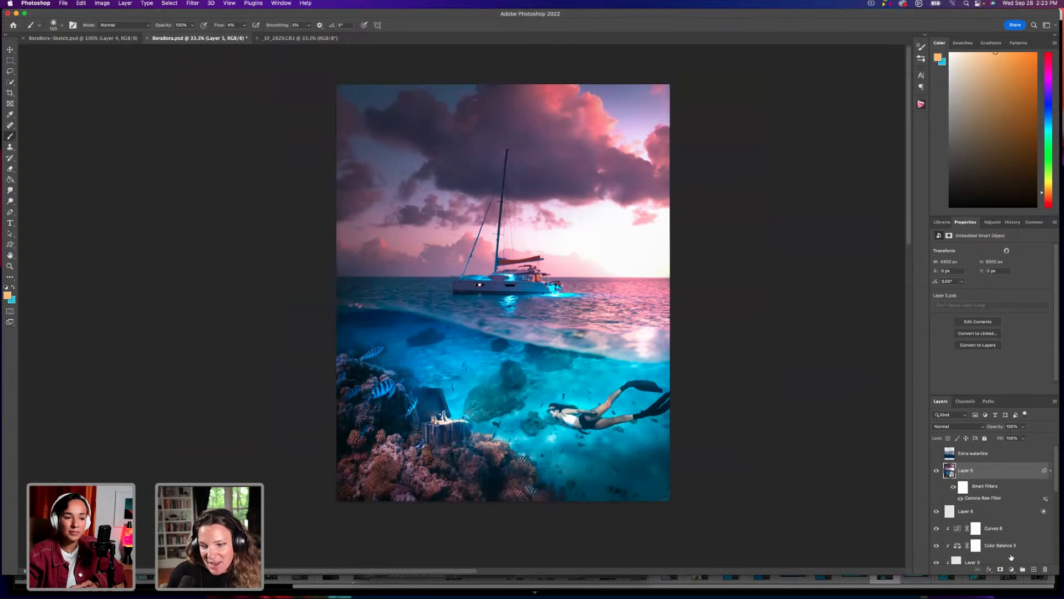
{"action": "left_click", "coordinate": [1034, 570]}
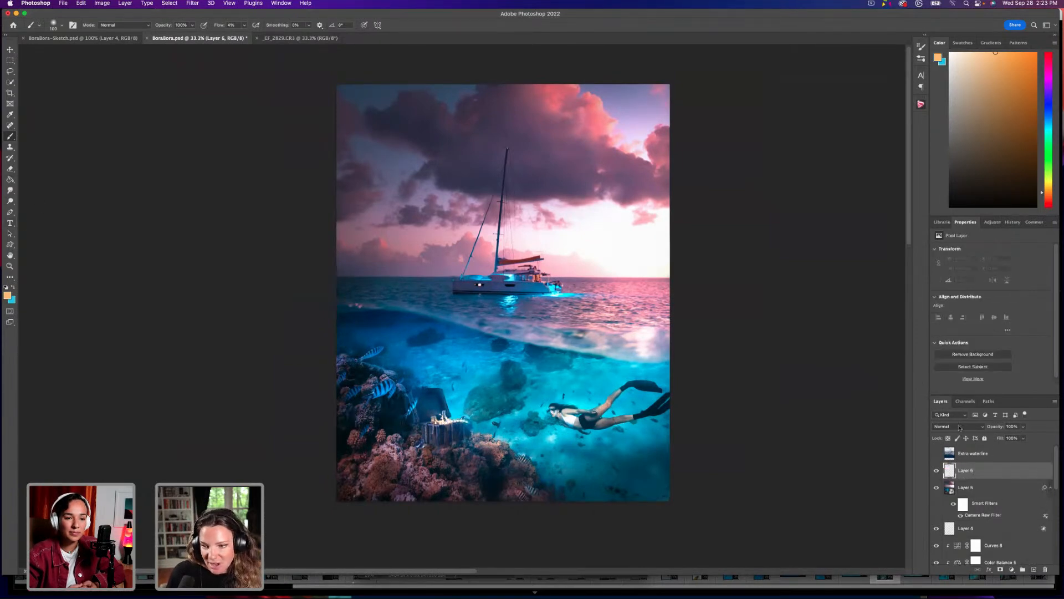
{"action": "left_click", "coordinate": [960, 427]}
{"action": "left_click", "coordinate": [952, 505]}
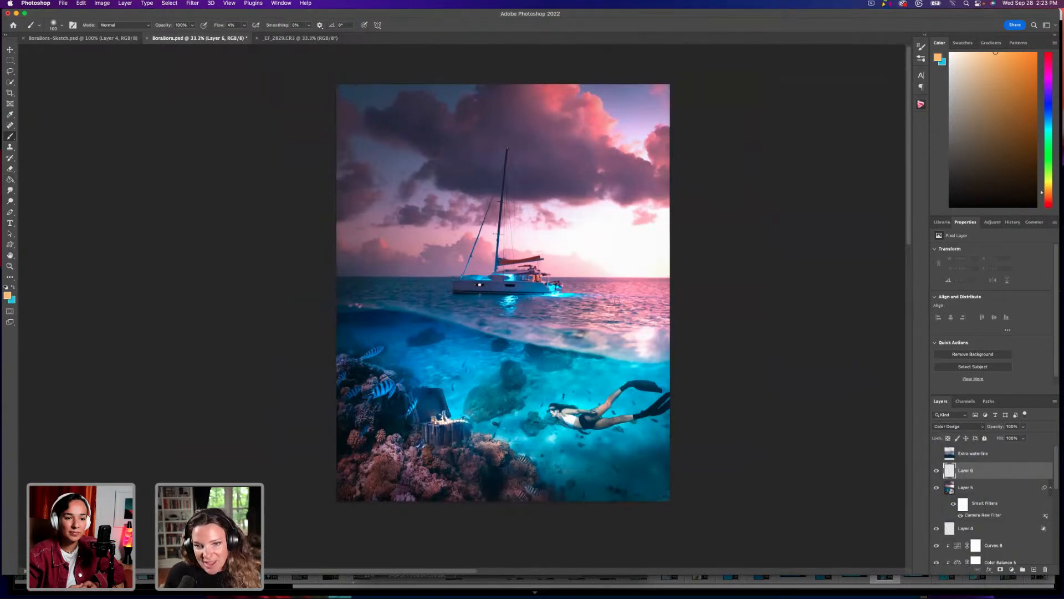
{"action": "double_click", "coordinate": [983, 470]}
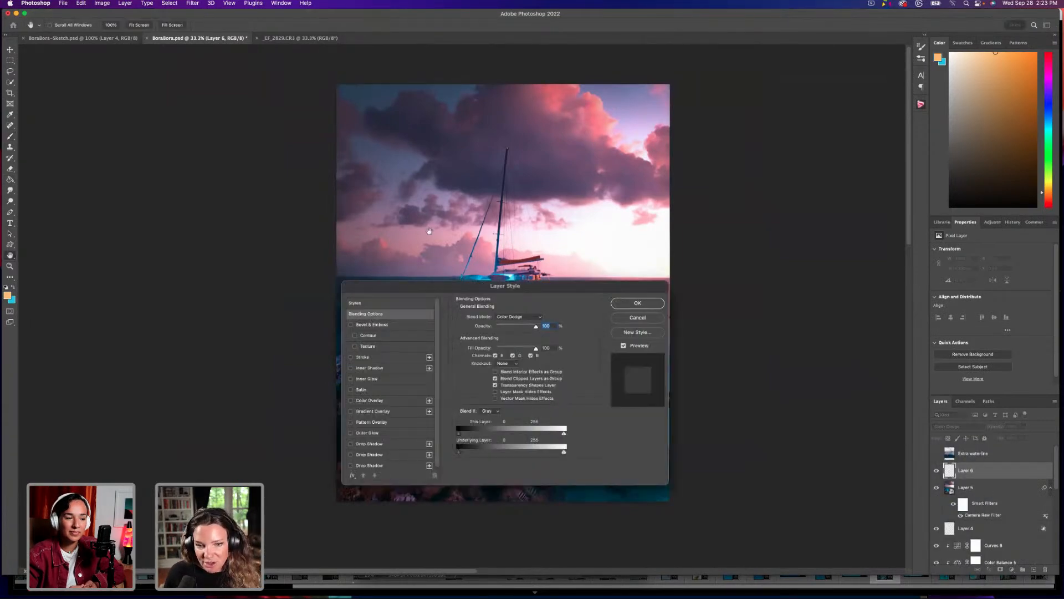
{"action": "left_click", "coordinate": [636, 318]}
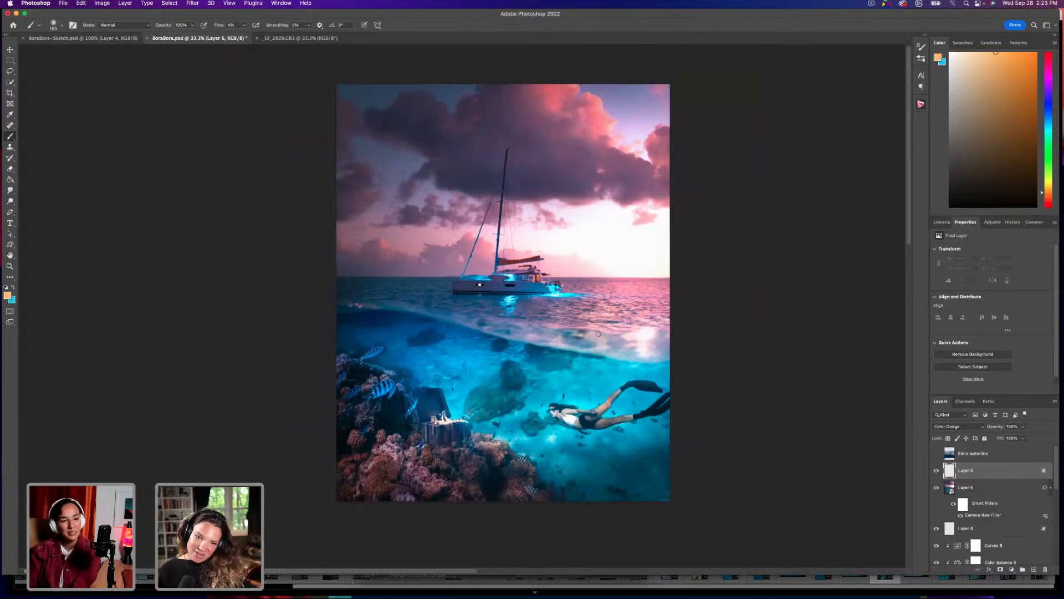
Paint a soft orange glow at 4% flow along the waterline and across the sunlit horizon, using a larger brush for the horizon.
{"action": "mouse_move", "coordinate": [591, 332]}
{"action": "left_mouse_down"}
{"action": "mouse_move", "coordinate": [554, 331]}
{"action": "mouse_move", "coordinate": [626, 333]}
{"action": "mouse_move", "coordinate": [543, 329]}
{"action": "mouse_move", "coordinate": [541, 339]}
{"action": "left_mouse_up"}
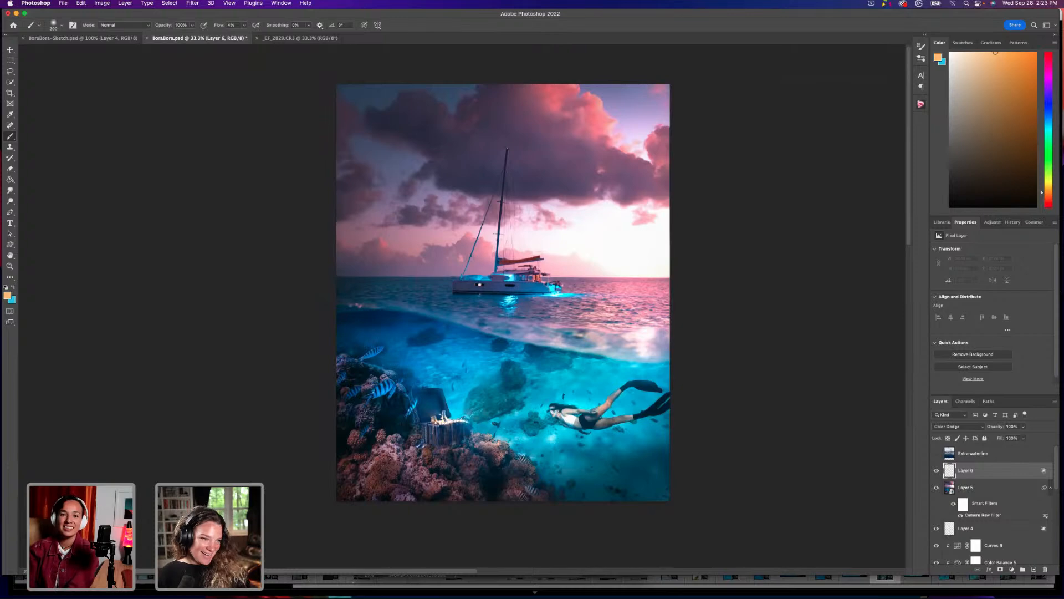
{"action": "left_click_drag", "start_coordinate": [548, 330], "coordinate": [659, 331]}
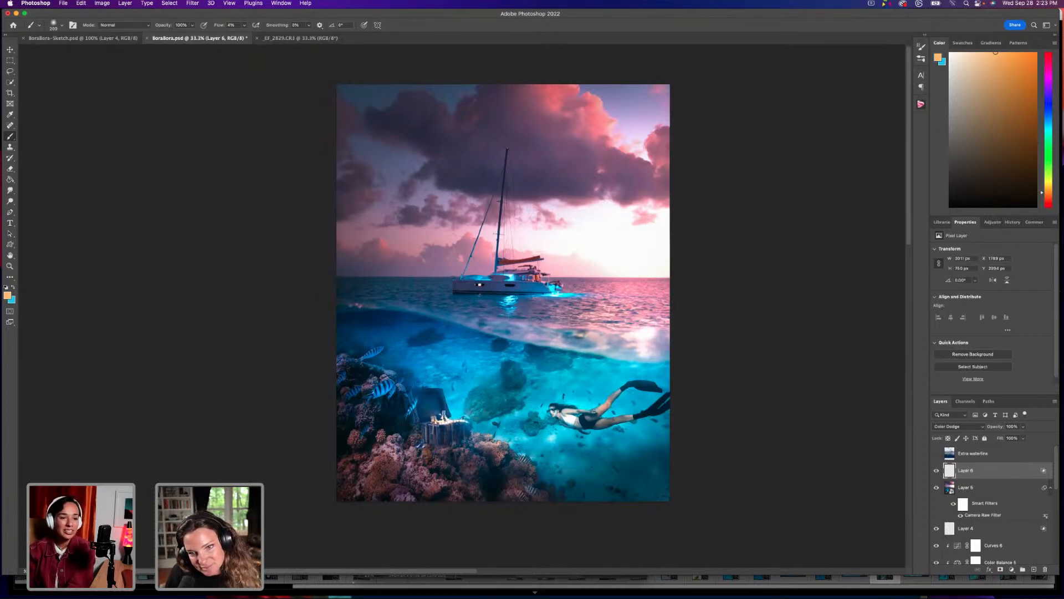
{"action": "key", "text": "bracketright"}
{"action": "key", "text": "bracketright"}
{"action": "key", "text": "bracketright"}
{"action": "key", "text": "bracketright"}
{"action": "mouse_move", "coordinate": [632, 288]}
{"action": "left_mouse_down"}
{"action": "mouse_move", "coordinate": [610, 280]}
{"action": "mouse_move", "coordinate": [655, 277]}
{"action": "left_mouse_up"}
{"action": "left_click_drag", "start_coordinate": [587, 266], "coordinate": [605, 291]}
{"action": "left_click_drag", "start_coordinate": [577, 327], "coordinate": [476, 316]}
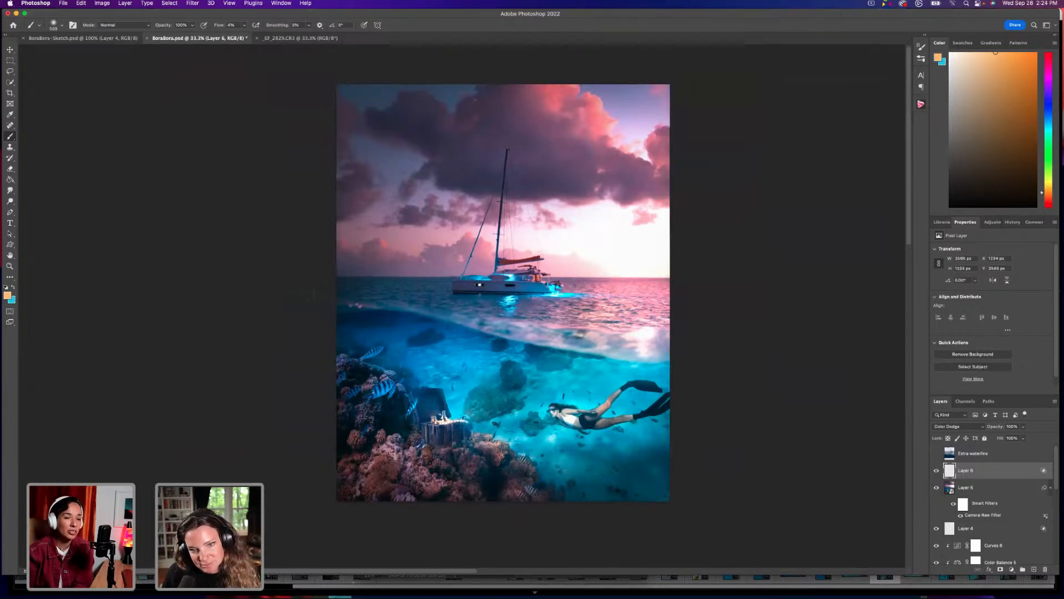